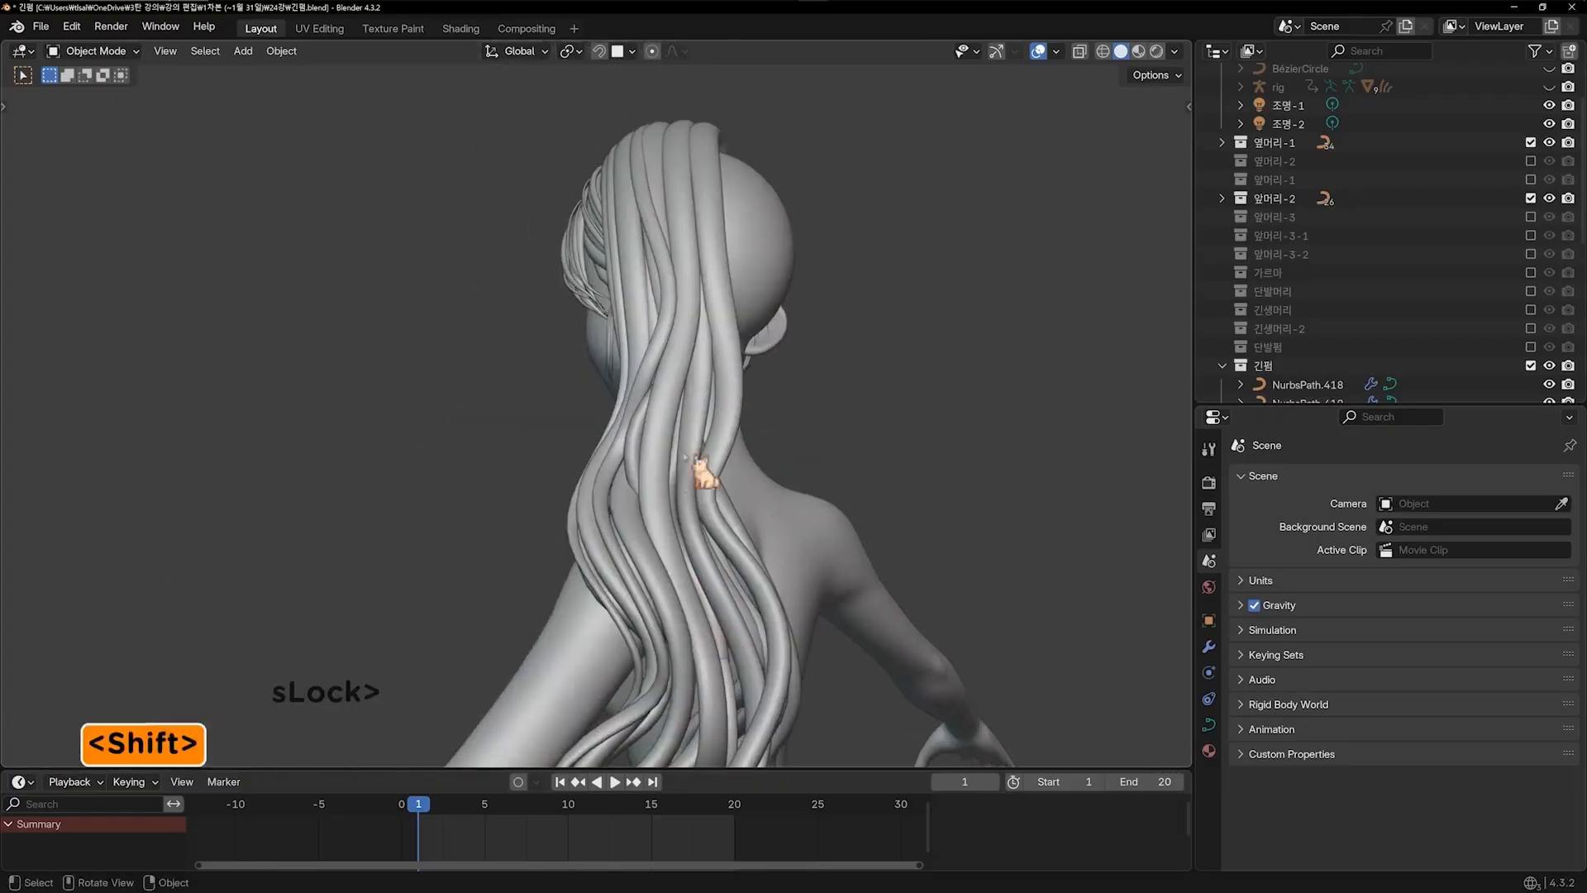
# Duplicate a long hair strand at the back of the side ponytail and place the copy beside it on the head
pyautogui.keyDown('shift'); pyautogui.moveTo(692, 419); pyautogui.dragTo(717, 347, button='middle'); pyautogui.keyUp('shift')
pyautogui.moveTo(718, 347); pyautogui.dragTo(644, 531, button='middle')
pyautogui.hotkey('shift', 'd')
pyautogui.click(590, 374)
pyautogui.press('g')
pyautogui.click(767, 468)
pyautogui.keyDown('shift'); pyautogui.moveTo(644, 531); pyautogui.dragTo(610, 495, button='middle'); pyautogui.keyUp('shift')
# Reposition the copied strand's root end on the crown and thin the strand along its whole length
pyautogui.press('Tab')
pyautogui.press('g')
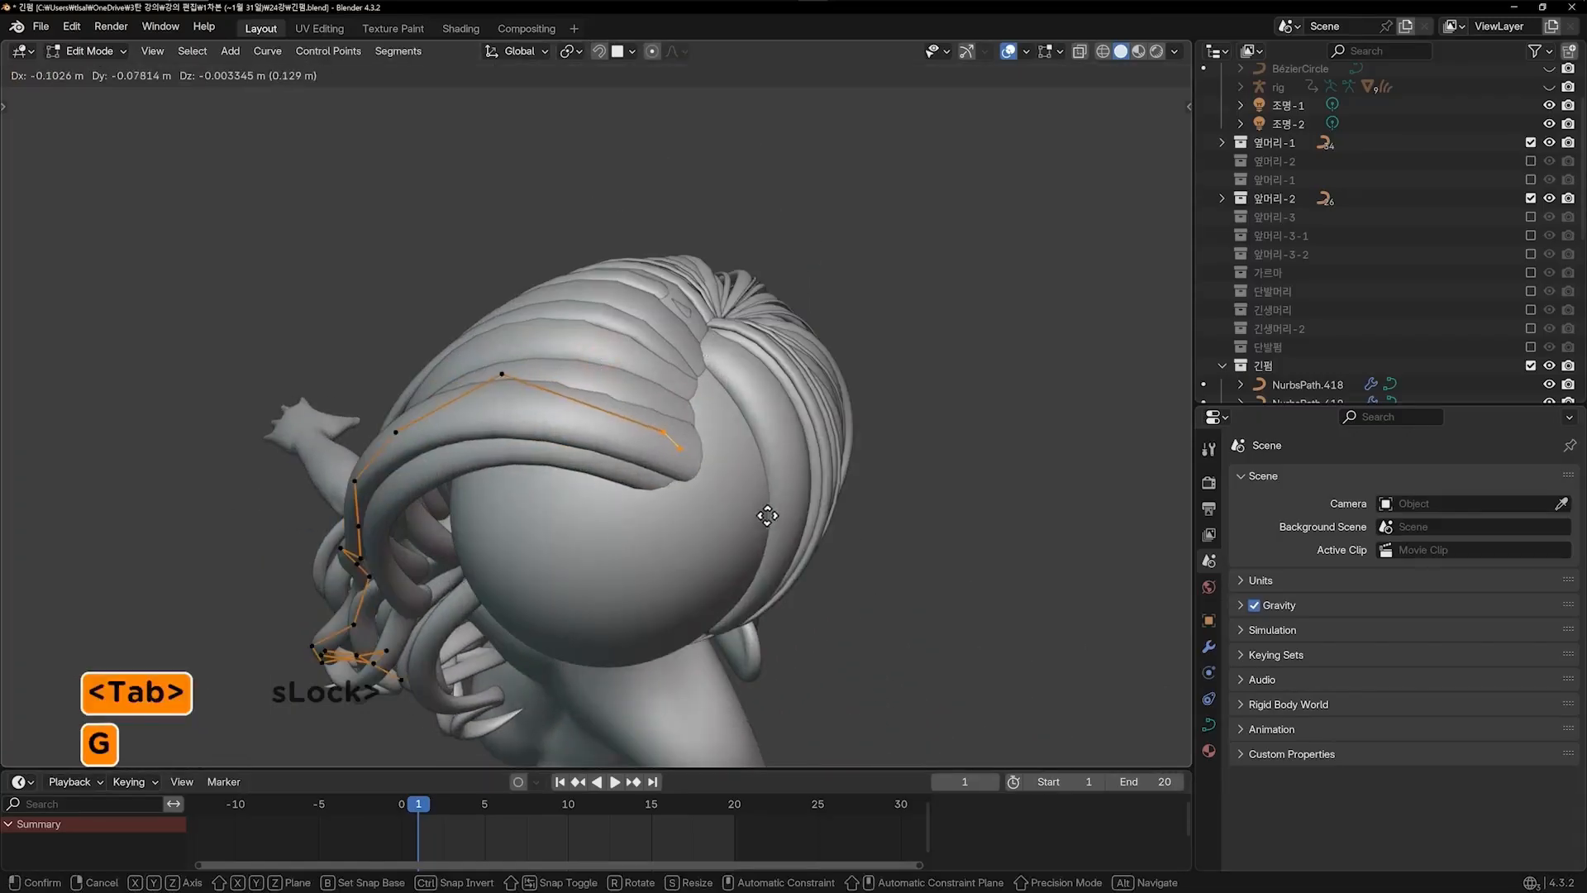
pyautogui.rightClick(744, 471)
pyautogui.moveTo(744, 472); pyautogui.dragTo(933, 412, button='middle')
pyautogui.press('a')
pyautogui.hotkey('alt', 's')
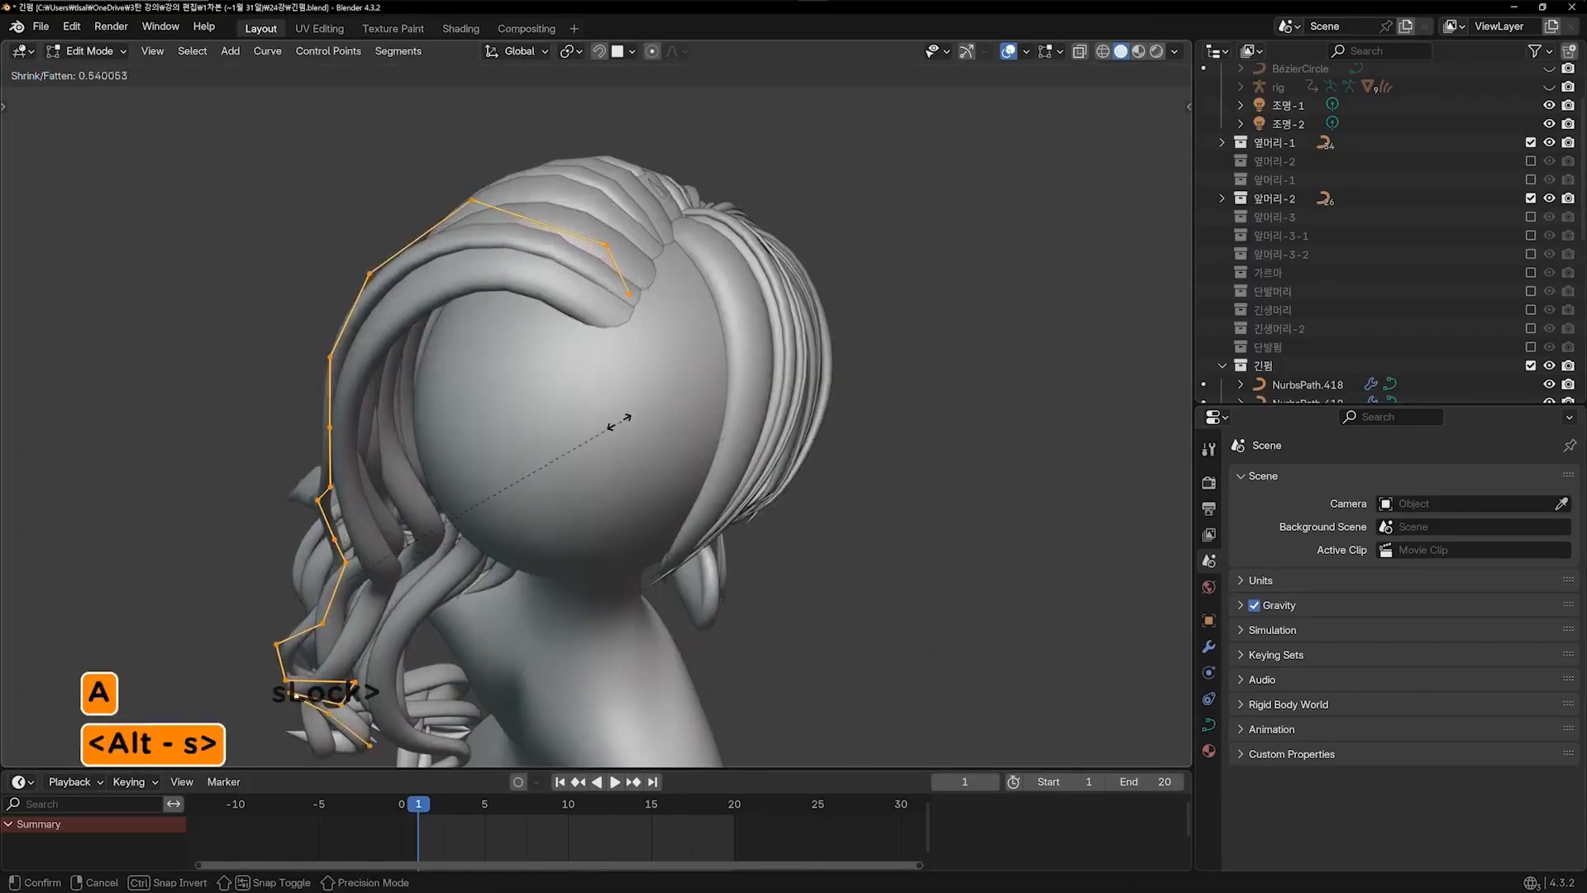
pyautogui.click(571, 443)
pyautogui.moveTo(683, 450); pyautogui.dragTo(848, 380, button='middle')
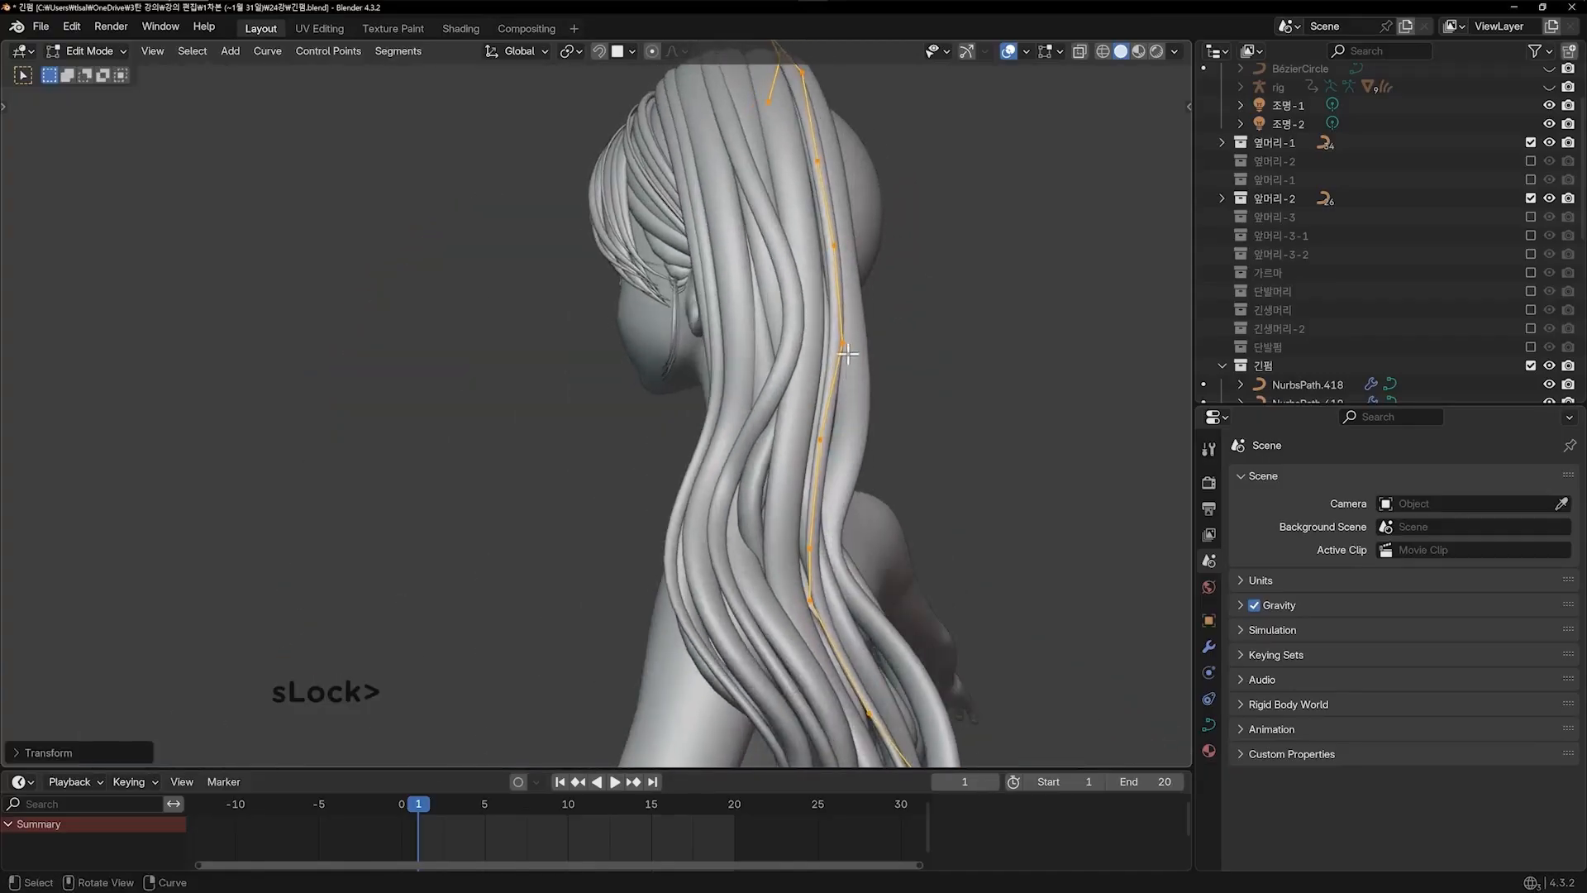
# Shift two control points of the copied strand outward beside the back of the head and neck
pyautogui.click(846, 353)
pyautogui.press('g')
pyautogui.click(872, 358)
pyautogui.click(821, 437)
pyautogui.press('g')
pyautogui.click(860, 448)
# Move the strand's control points around shoulder height to bend it into a wave within the ponytail
pyautogui.keyDown('shift'); pyautogui.moveTo(812, 546); pyautogui.dragTo(565, 470, button='middle'); pyautogui.keyUp('shift')
pyautogui.press('g')
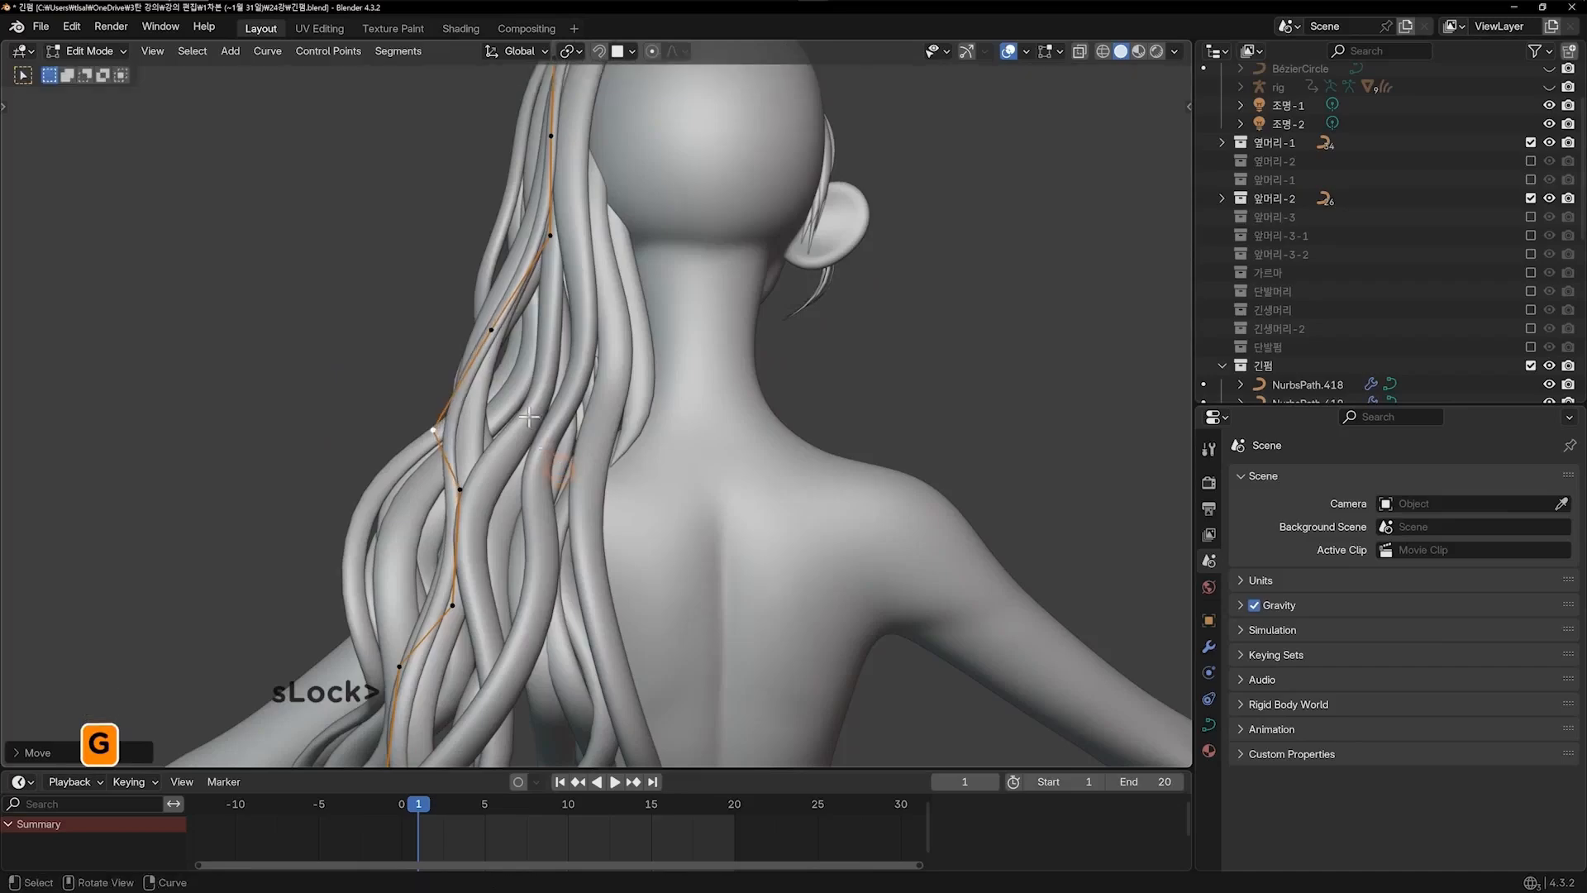
pyautogui.click(455, 332)
pyautogui.keyDown('shift'); pyautogui.moveTo(460, 347); pyautogui.dragTo(496, 219, button='middle'); pyautogui.keyUp('shift')
pyautogui.moveTo(546, 347); pyautogui.dragTo(703, 372, button='middle')
pyautogui.click(708, 390)
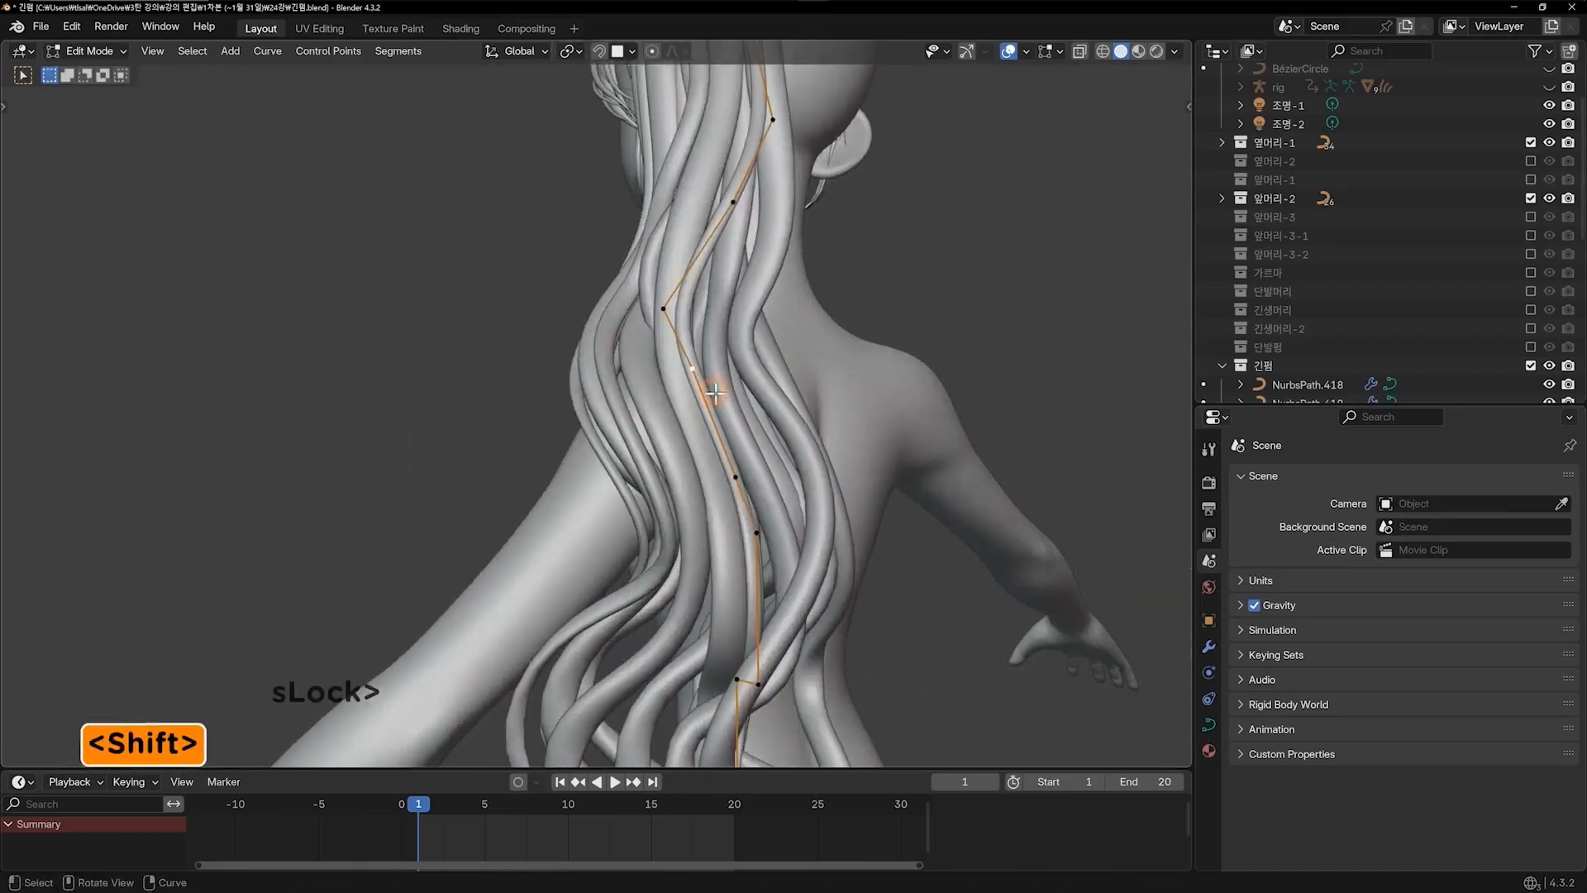
pyautogui.press('g')
pyautogui.click(728, 405)
# Pull the strand's mid-back control points outward to widen its wave
pyautogui.moveTo(817, 489); pyautogui.dragTo(851, 401, button='middle')
pyautogui.click(836, 396)
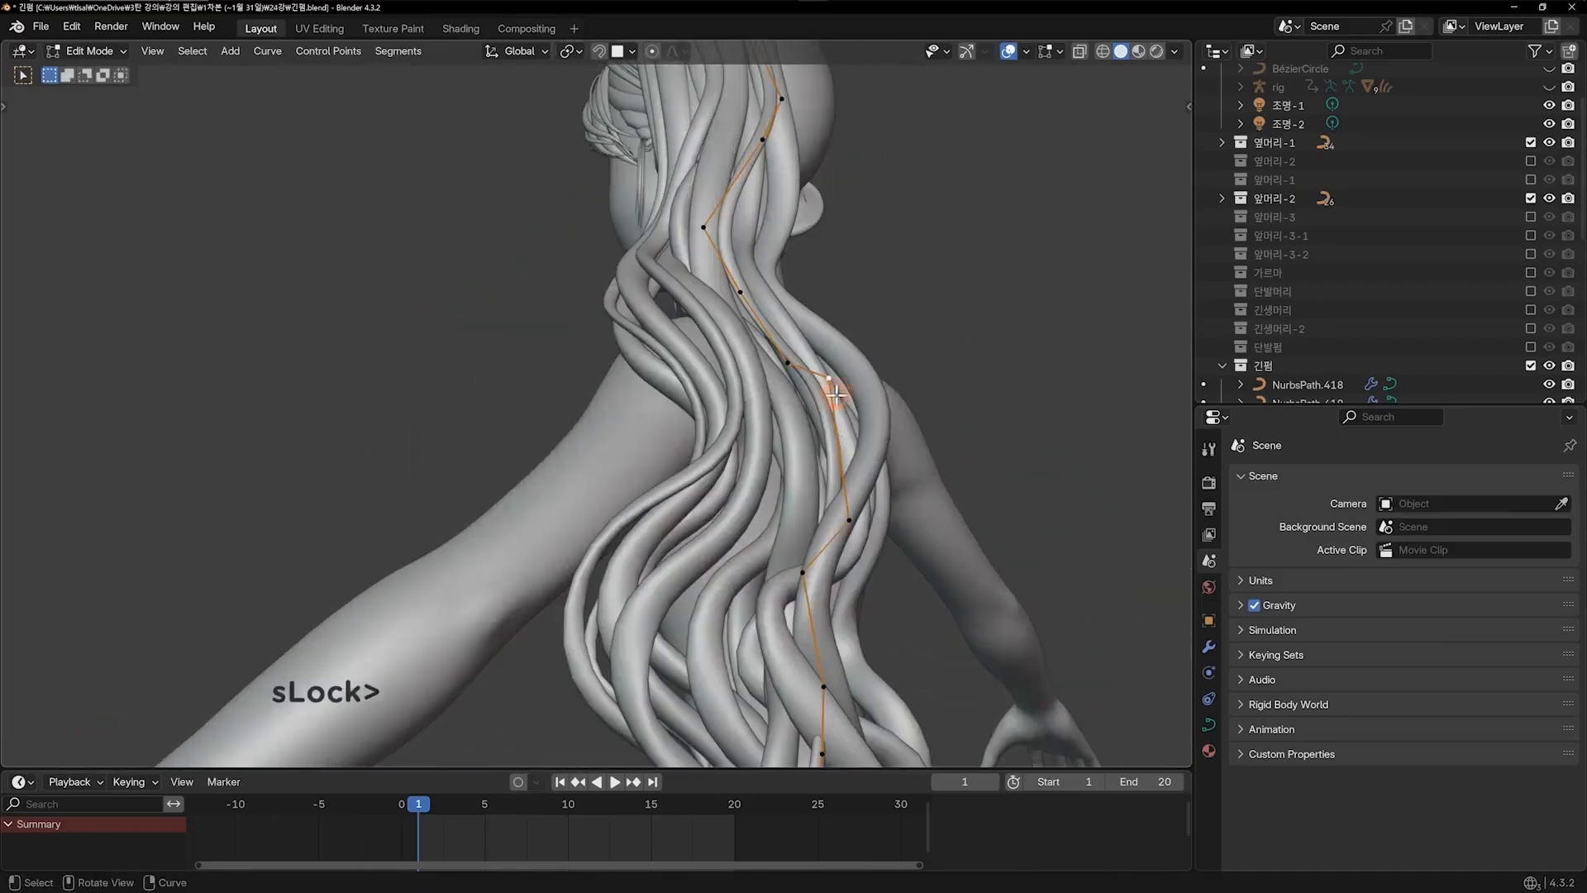
pyautogui.press('g')
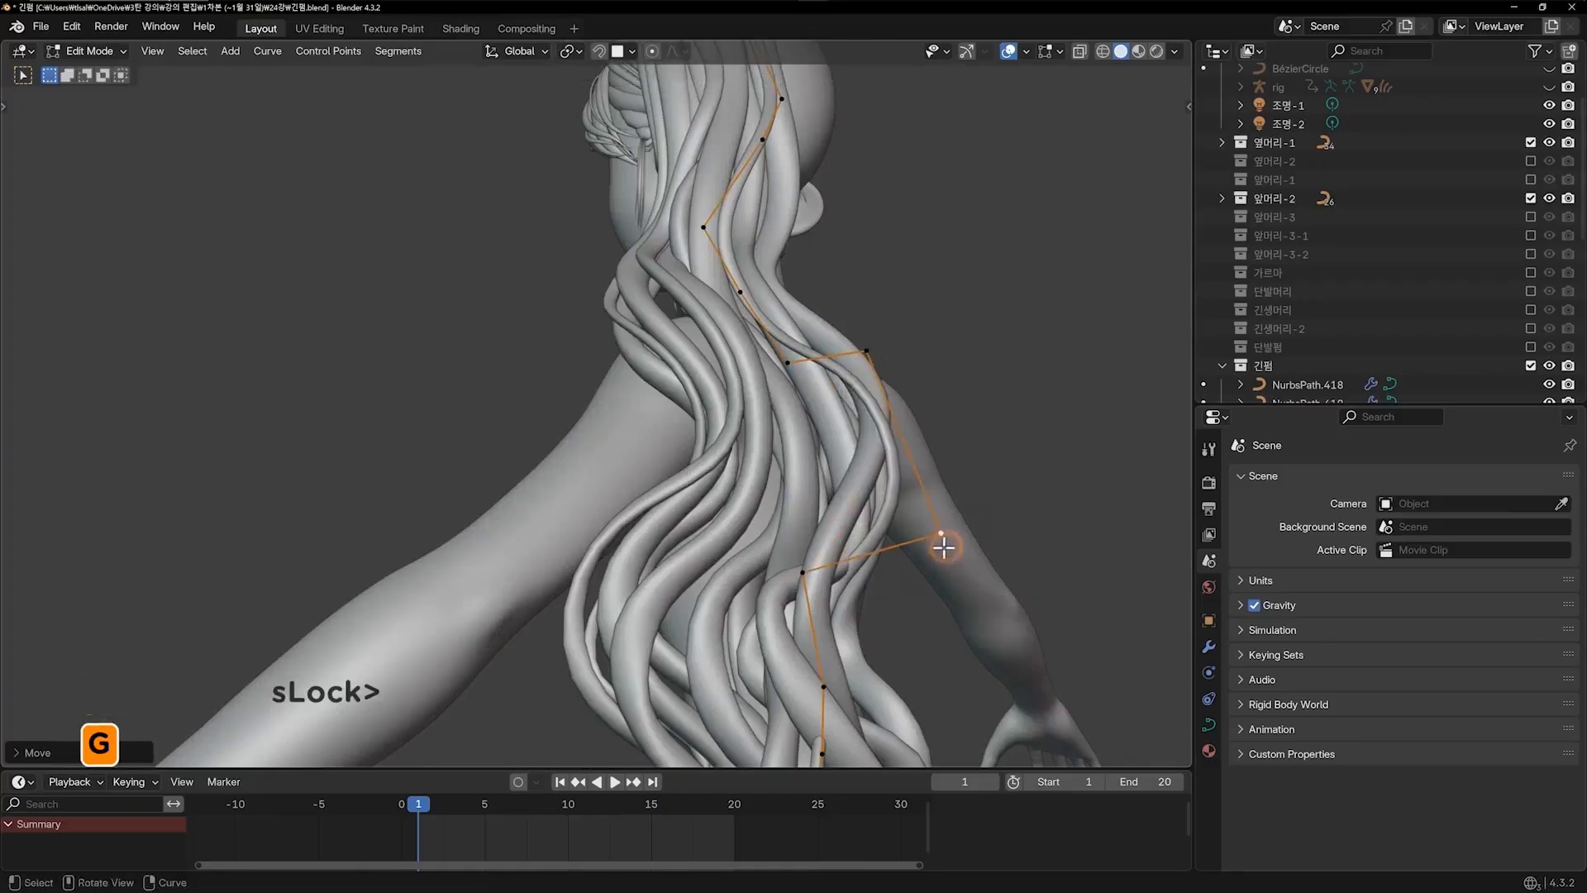
pyautogui.click(946, 542)
pyautogui.moveTo(945, 543); pyautogui.dragTo(705, 440, button='middle')
pyautogui.press('g')
pyautogui.click(893, 427)
# Reposition the control points in the strand's lower section to continue the wave toward the curled ends
pyautogui.click(835, 392)
pyautogui.press('g')
pyautogui.click(571, 380)
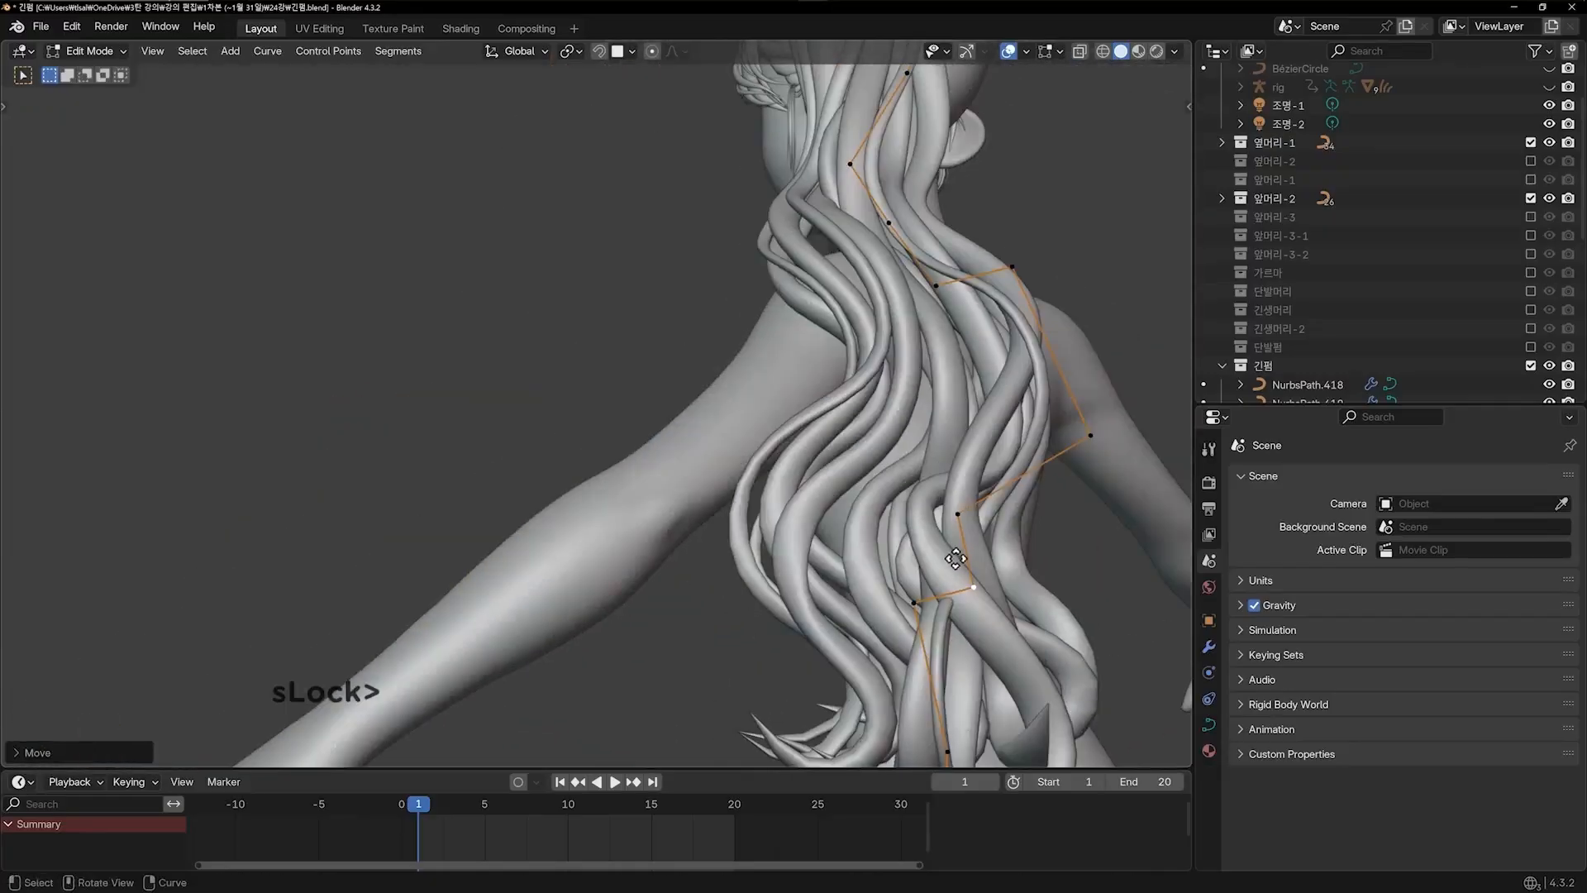
pyautogui.press('g')
pyautogui.moveTo(951, 563); pyautogui.dragTo(893, 403, button='middle')
pyautogui.click(675, 577)
pyautogui.click(893, 402)
pyautogui.press('g')
pyautogui.click(894, 261)
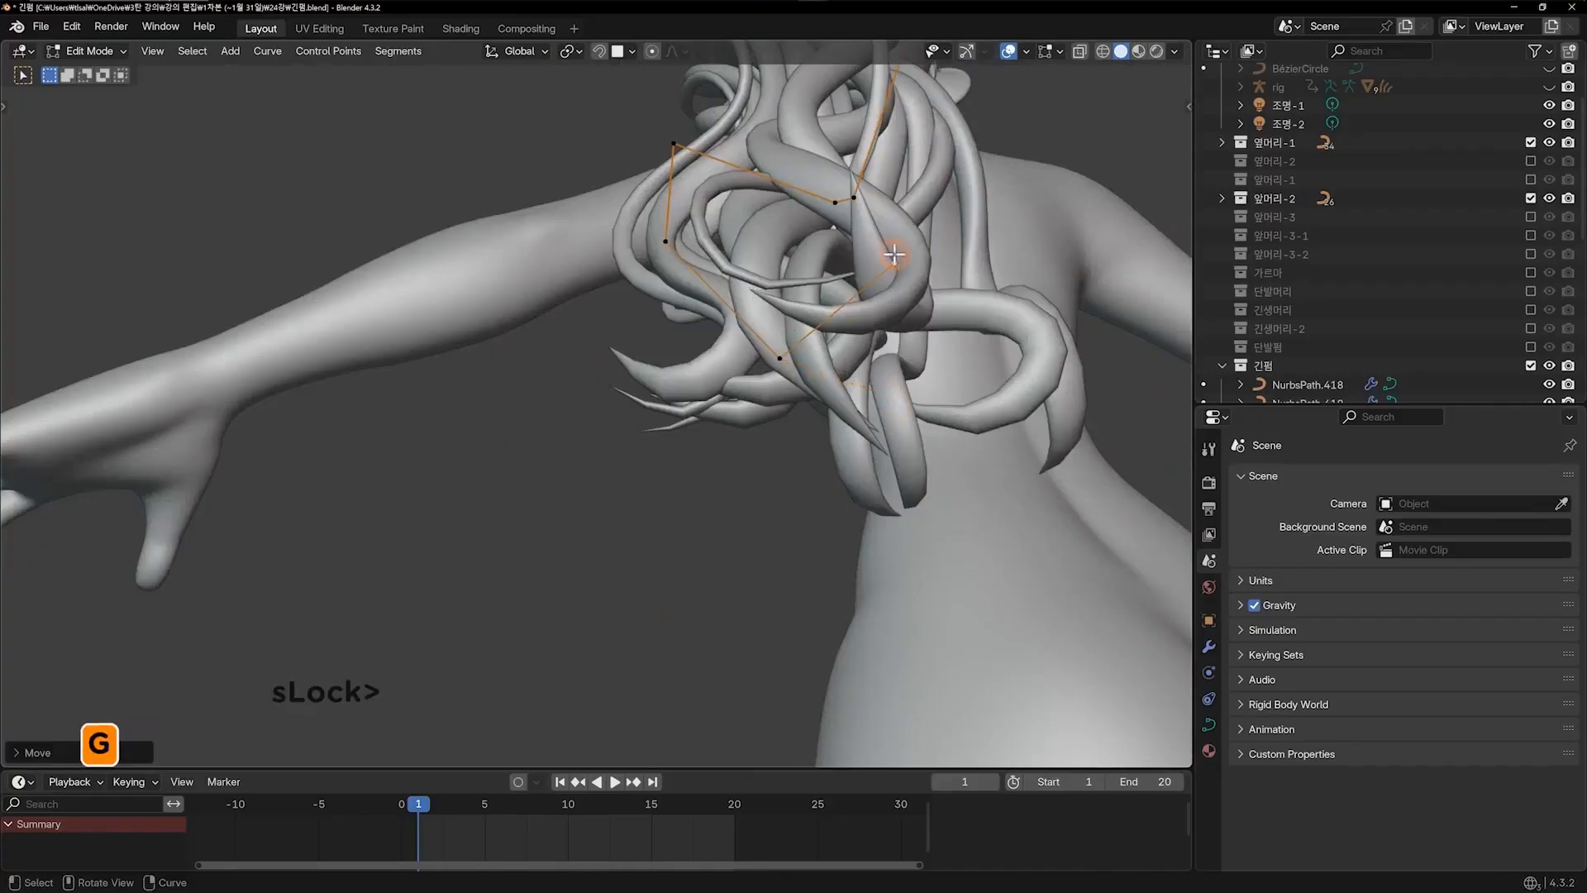
# Reshape the curl at the strand's lower end by moving its last control points, and finish editing the curve
pyautogui.click(812, 372)
pyautogui.press('g')
pyautogui.click(799, 339)
pyautogui.moveTo(799, 339); pyautogui.dragTo(778, 584, button='middle')
pyautogui.click(539, 610)
pyautogui.press('g')
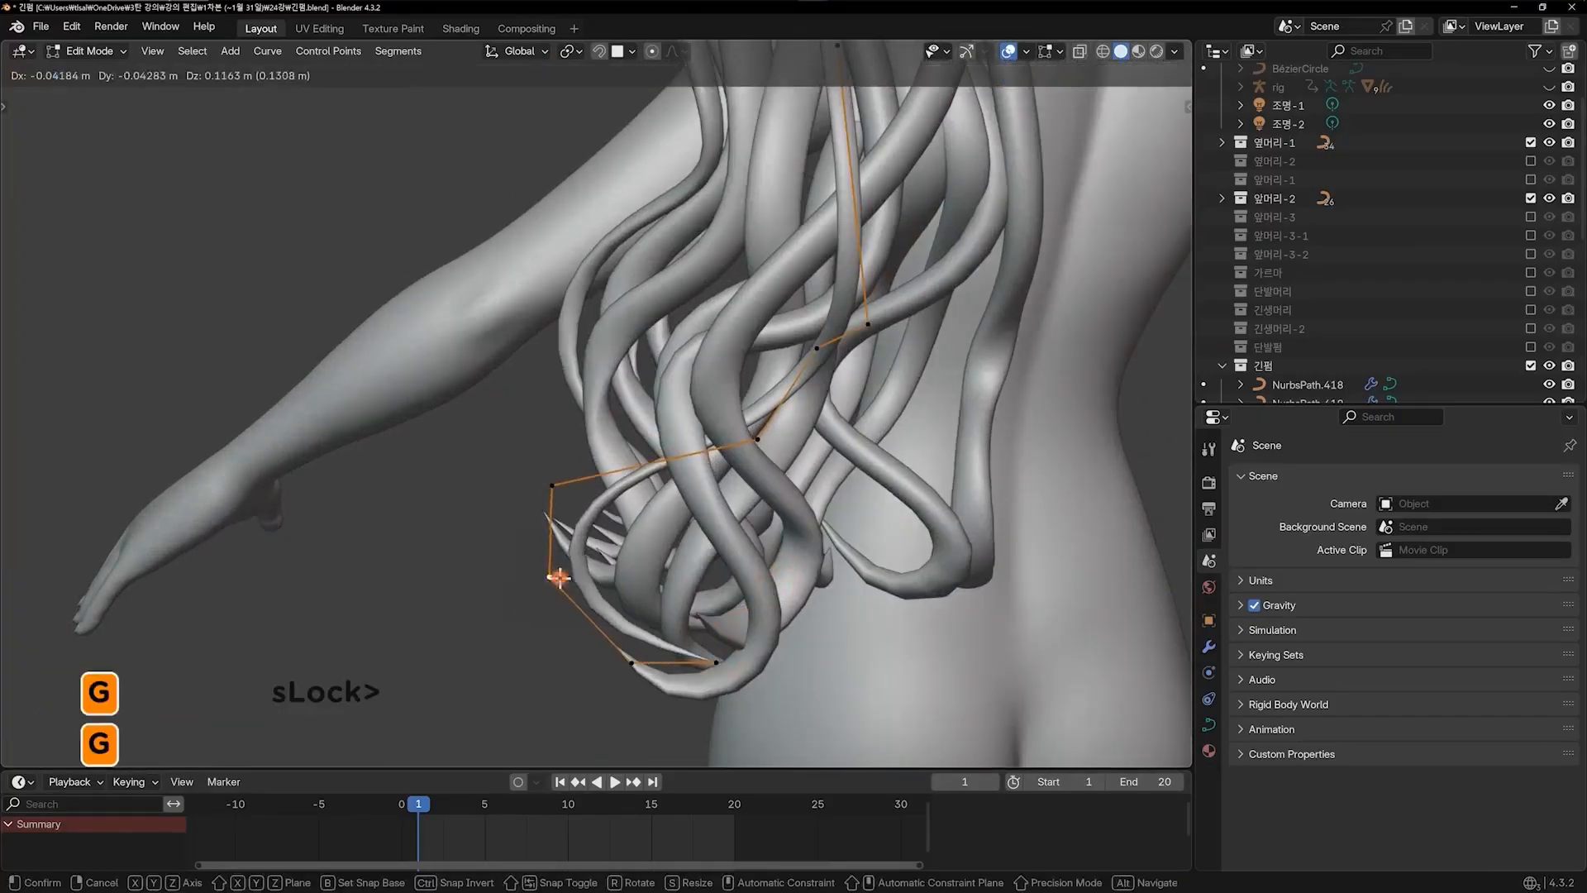
pyautogui.click(558, 572)
pyautogui.press('Tab')
# Edit the strand's mid-back section again, moving two control points toward the arm side
pyautogui.scroll(-2, 808, 532)
pyautogui.keyDown('shift'); pyautogui.moveTo(808, 532); pyautogui.dragTo(774, 606, button='middle'); pyautogui.keyUp('shift')
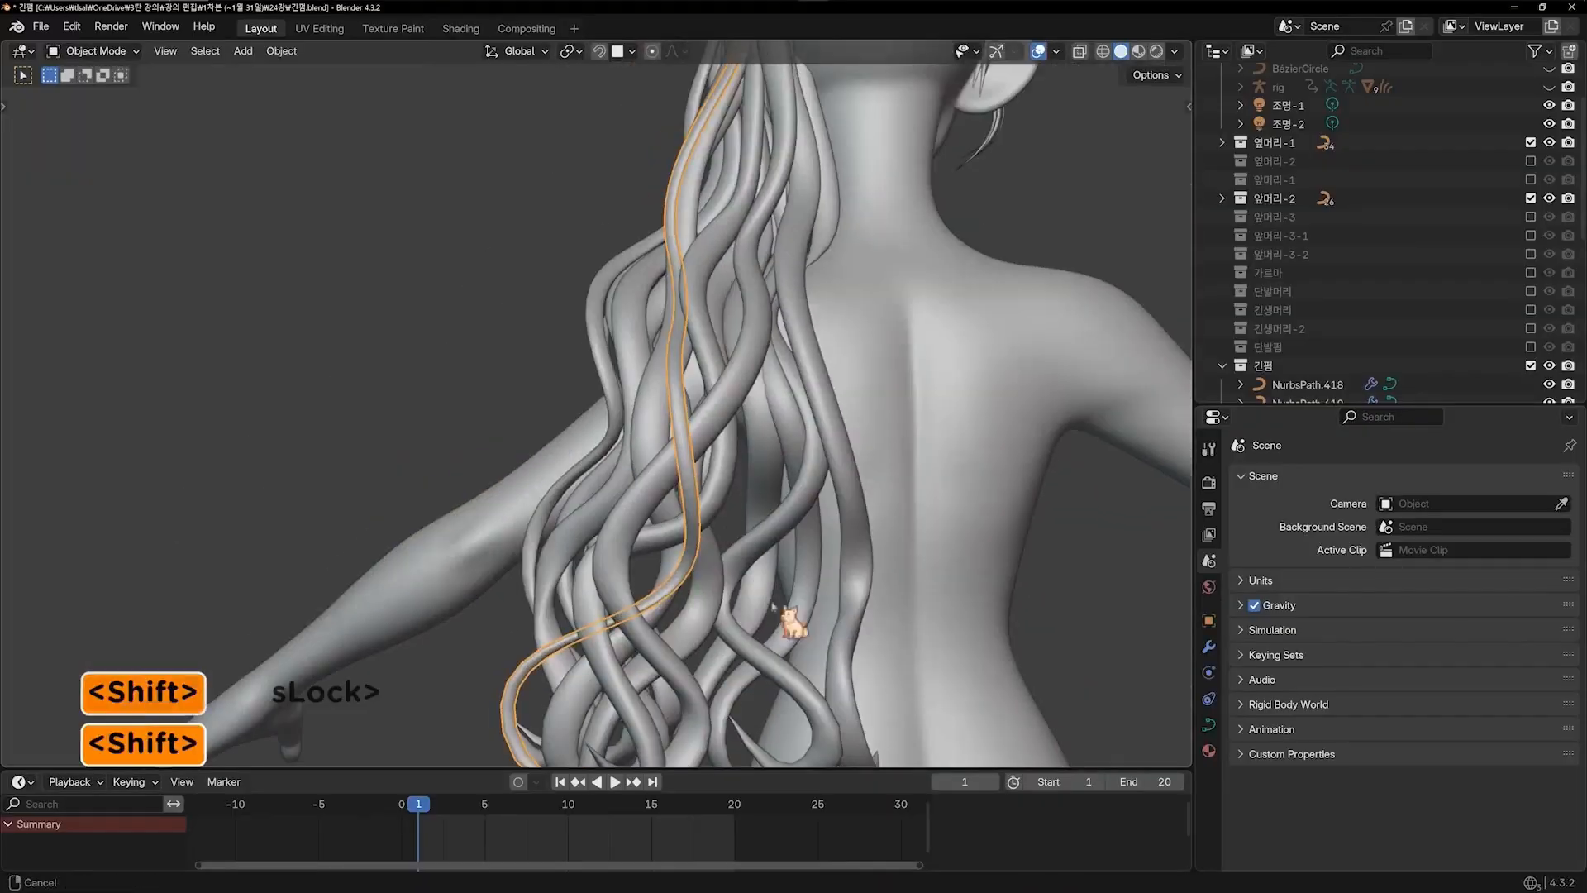
pyautogui.click(691, 504)
pyautogui.press('g')
pyautogui.click(643, 505)
pyautogui.click(666, 339)
pyautogui.press('g')
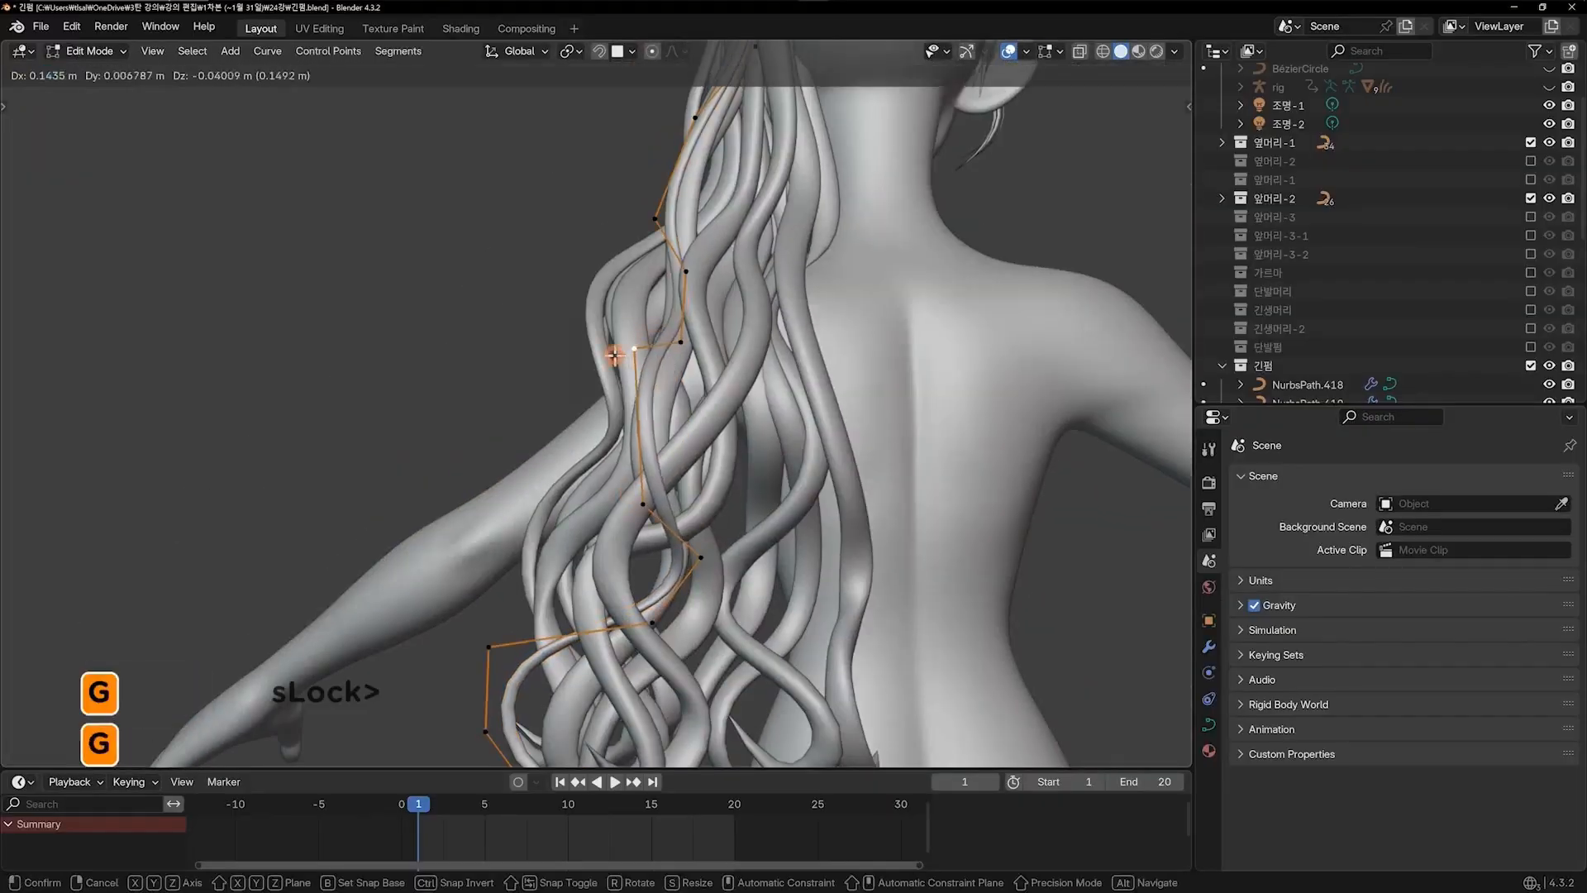
pyautogui.click(631, 349)
# Move two control points of the strand around shoulder-blade height toward the spine and finish editing
pyautogui.click(680, 342)
pyautogui.press('g')
pyautogui.click(727, 345)
pyautogui.click(719, 257)
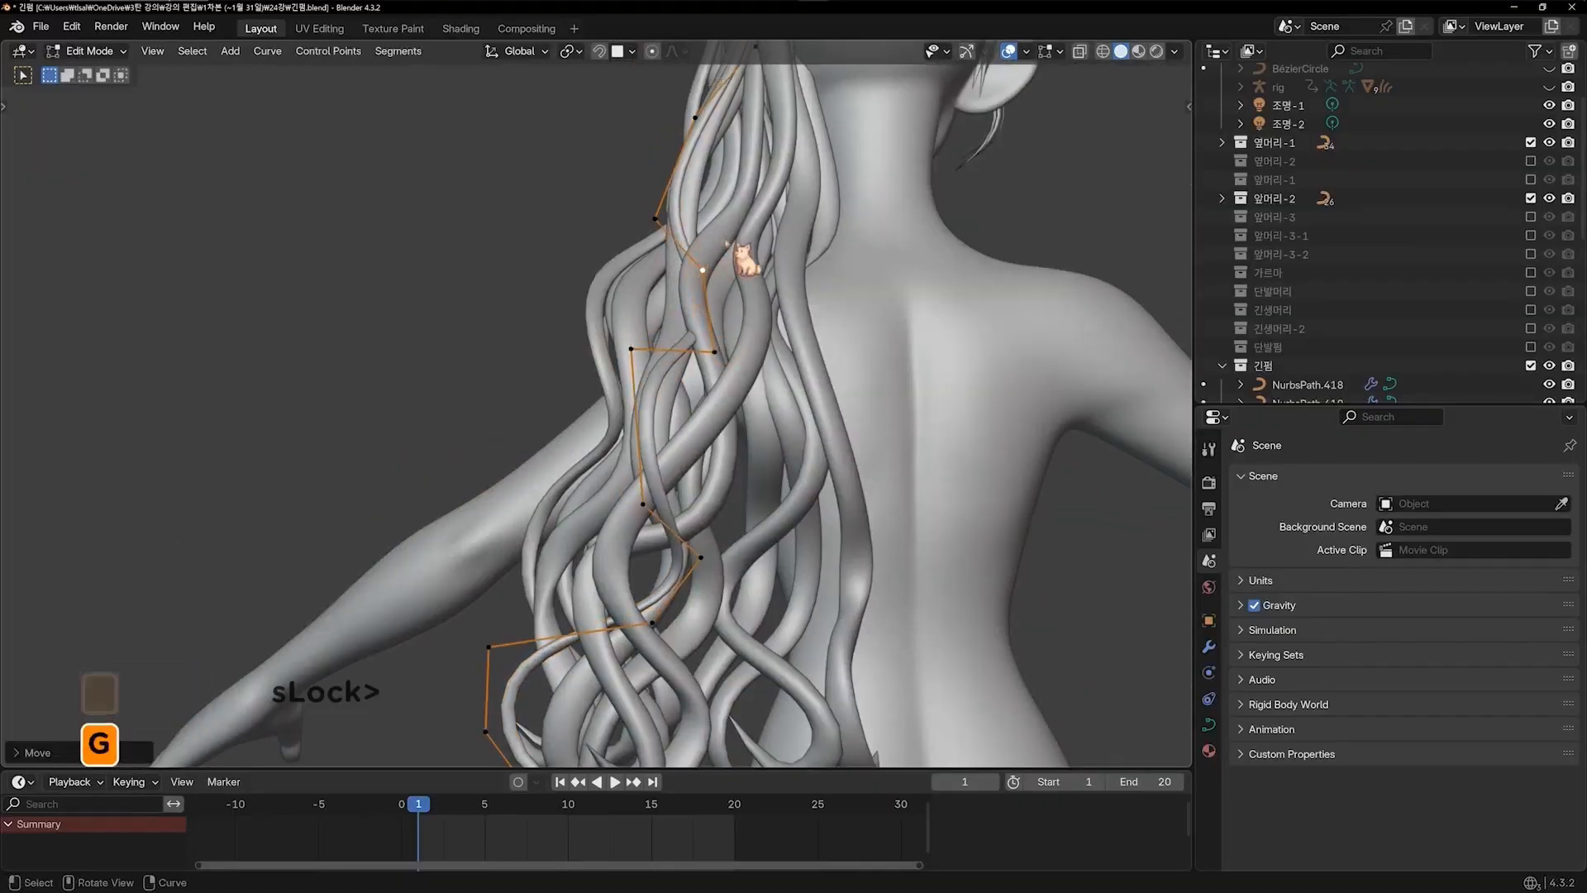
pyautogui.press('g')
pyautogui.press('Tab')
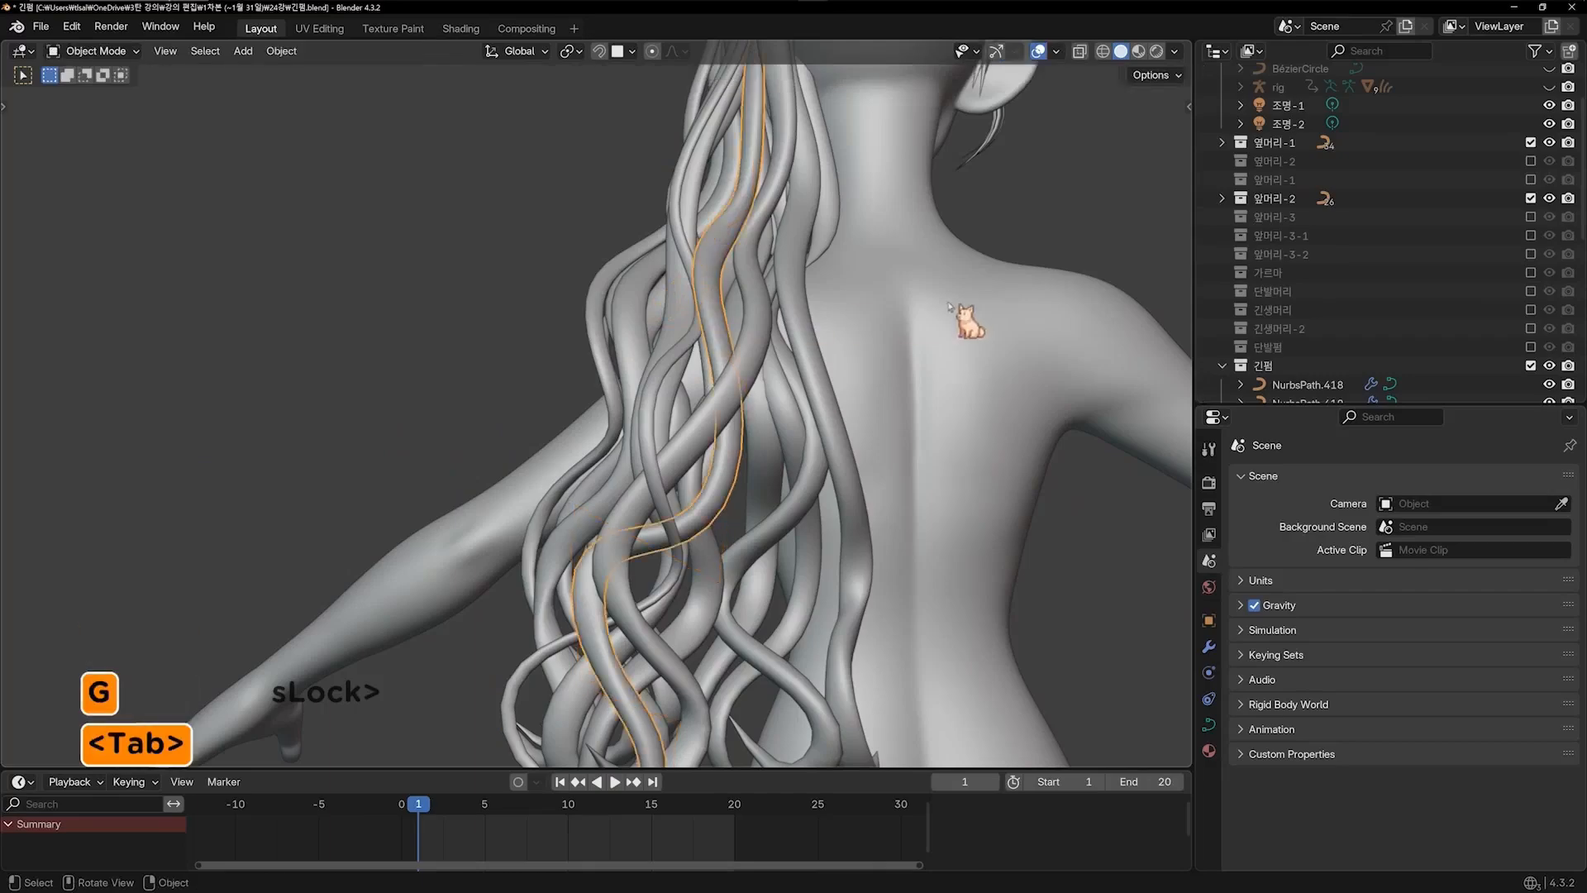
# Examine the ponytail's overall shape and curls from the front, the sides and the back
pyautogui.moveTo(714, 424); pyautogui.dragTo(795, 460, button='middle')
pyautogui.moveTo(982, 472)
pyautogui.keyDown('shift'); pyautogui.mouseDown(button='middle')
pyautogui.moveTo(849, 432)
pyautogui.moveTo(749, 450)
pyautogui.moveTo(968, 463)
pyautogui.mouseUp(button='middle'); pyautogui.keyUp('shift')
pyautogui.scroll(-1, 934, 477)
pyautogui.click(934, 478)
pyautogui.press('KP_1')
pyautogui.press('KP_6')
pyautogui.press('KP_6')
pyautogui.press('KP_6')
pyautogui.press('KP_6')
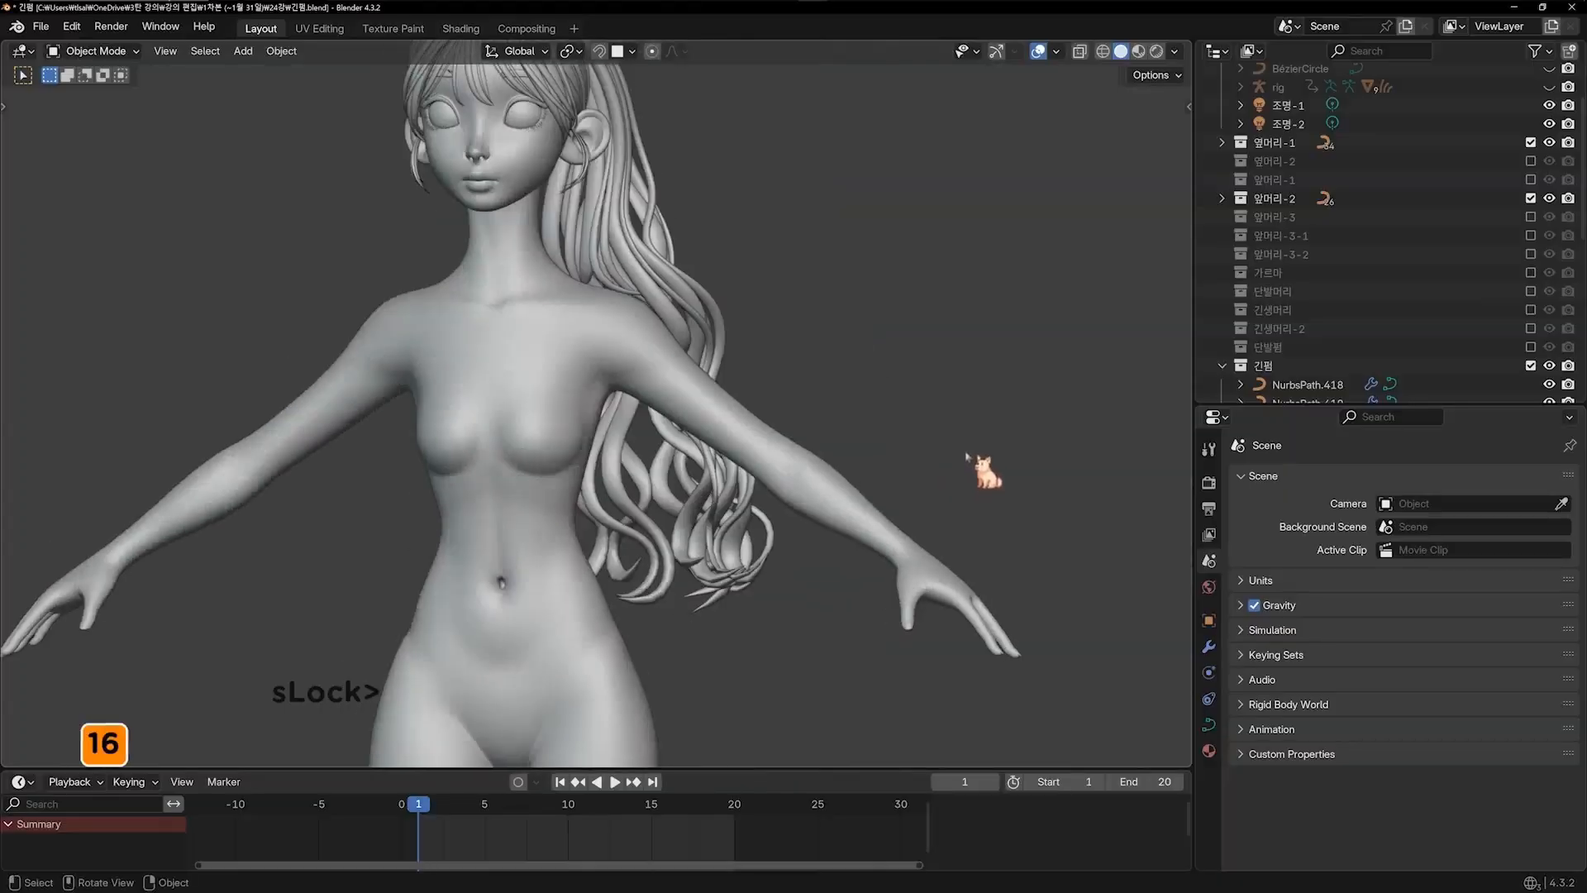
pyautogui.press('KP_6')
pyautogui.press('KP_6')
pyautogui.press('KP_6')
pyautogui.press('KP_6')
pyautogui.press('KP_6')
pyautogui.press('KP_6')
pyautogui.press('KP_6')
pyautogui.press('KP_6')
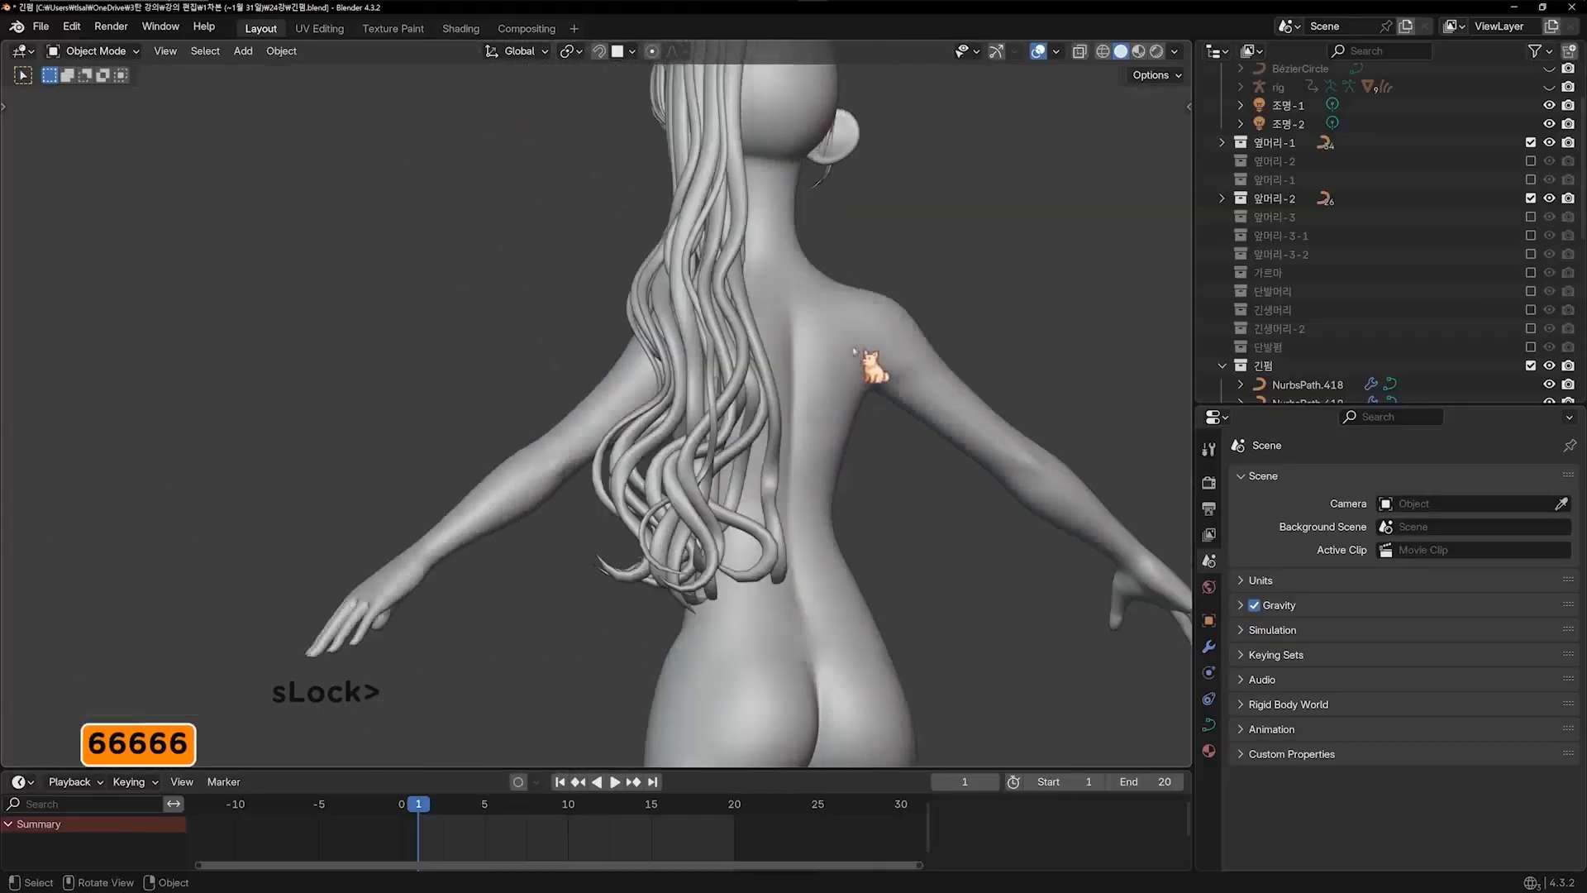
pyautogui.press('KP_2')
pyautogui.press('KP_1')
pyautogui.press('KP_1')
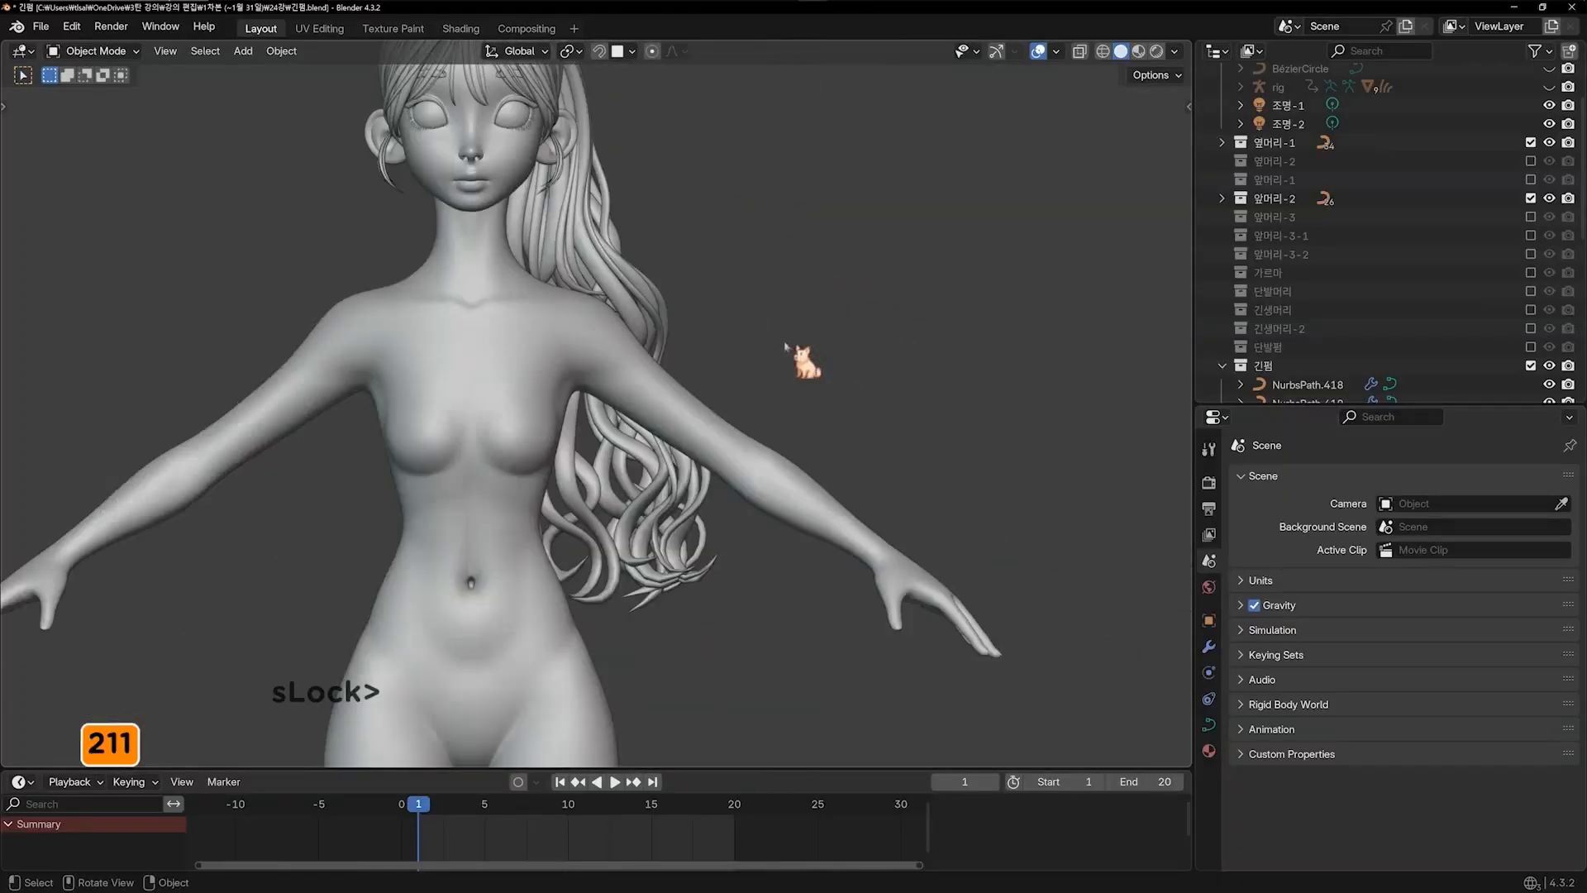
pyautogui.press('KP_9')
pyautogui.scroll(2, 627, 488)
pyautogui.keyDown('shift'); pyautogui.moveTo(668, 459); pyautogui.dragTo(594, 465, button='middle'); pyautogui.keyUp('shift')
pyautogui.moveTo(495, 506); pyautogui.dragTo(823, 444, button='middle')
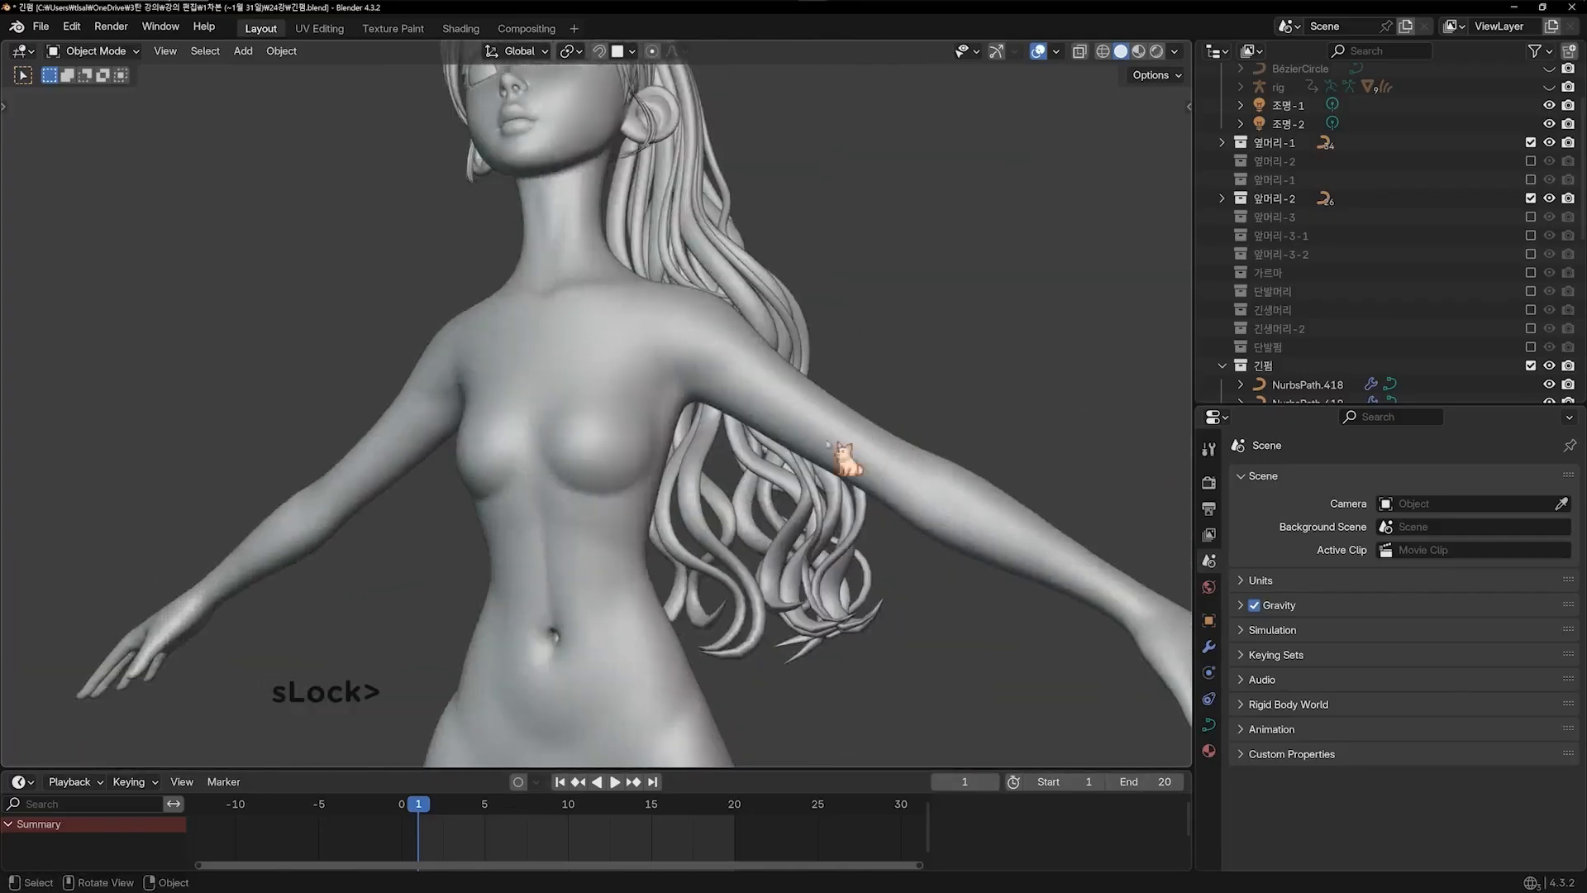
# Duplicate the curled strand beside the waist, place the copy in the gap next to it, and adjust its overall thickness
pyautogui.press('KP_1')
pyautogui.keyDown('shift'); pyautogui.moveTo(752, 505); pyautogui.dragTo(648, 448, button='middle'); pyautogui.keyUp('shift')
pyautogui.scroll(3, 671, 469)
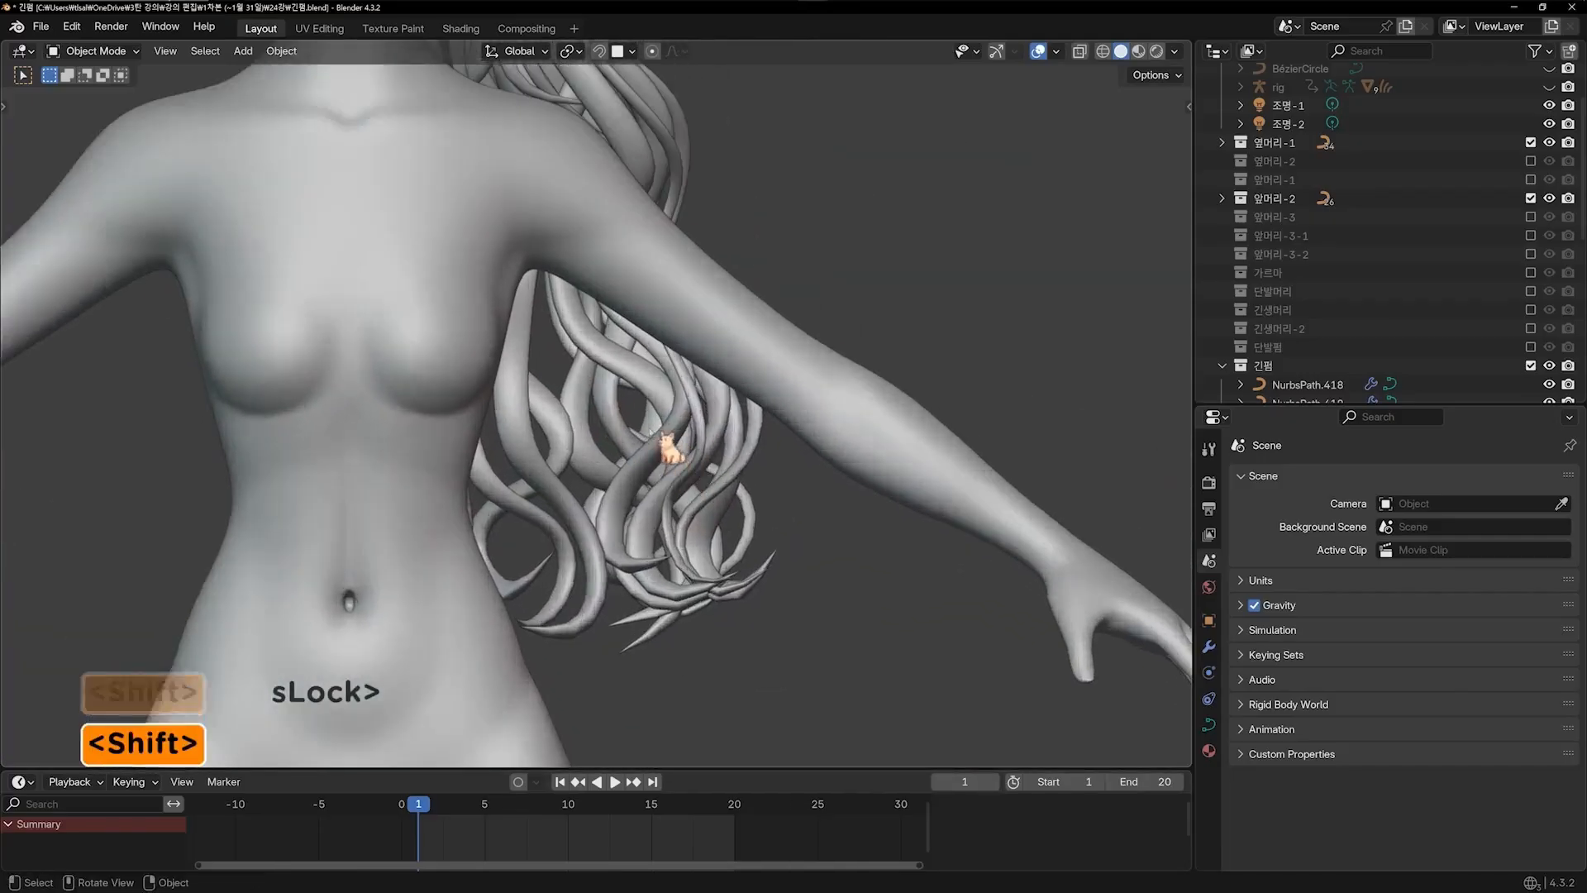
pyautogui.click(647, 431)
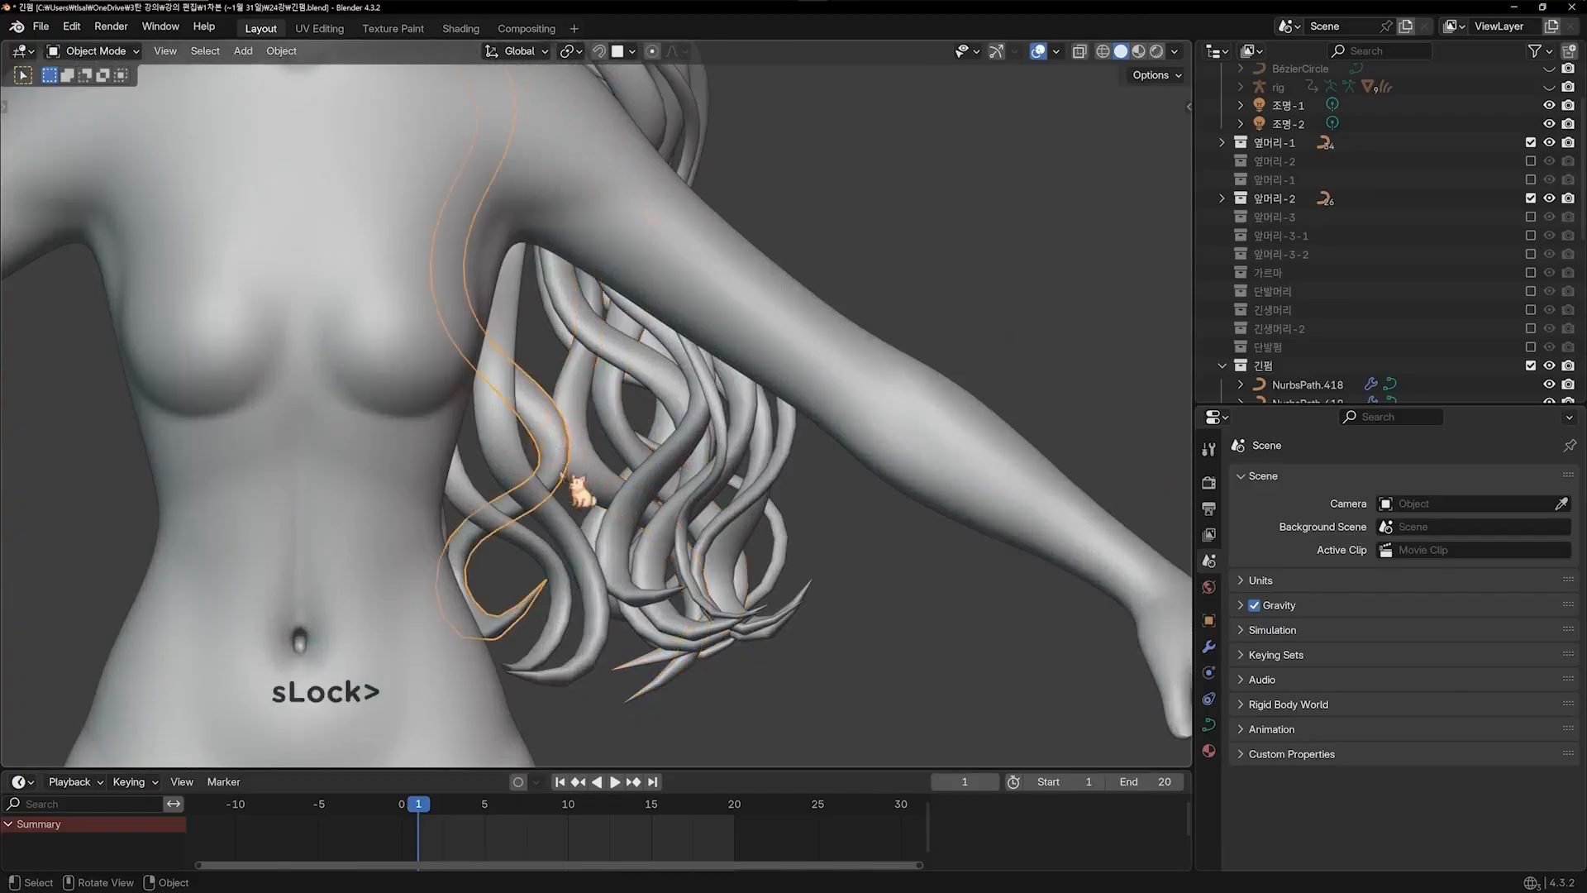
pyautogui.hotkey('shift', 'd')
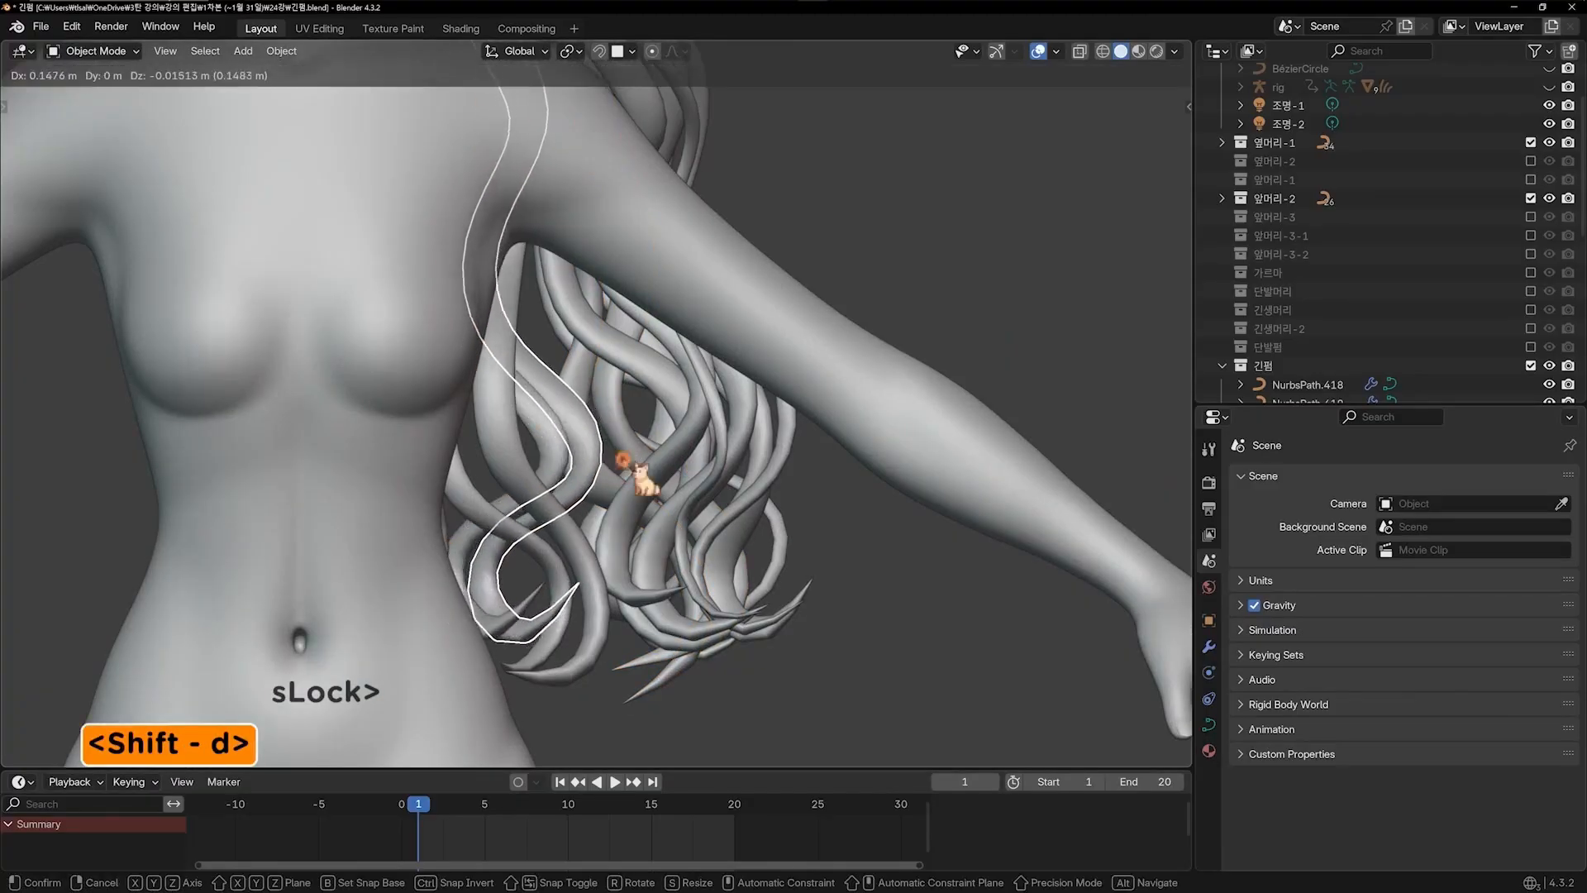
pyautogui.click(868, 450)
pyautogui.press('Tab')
pyautogui.press('a')
pyautogui.hotkey('alt', 's')
pyautogui.click(611, 357)
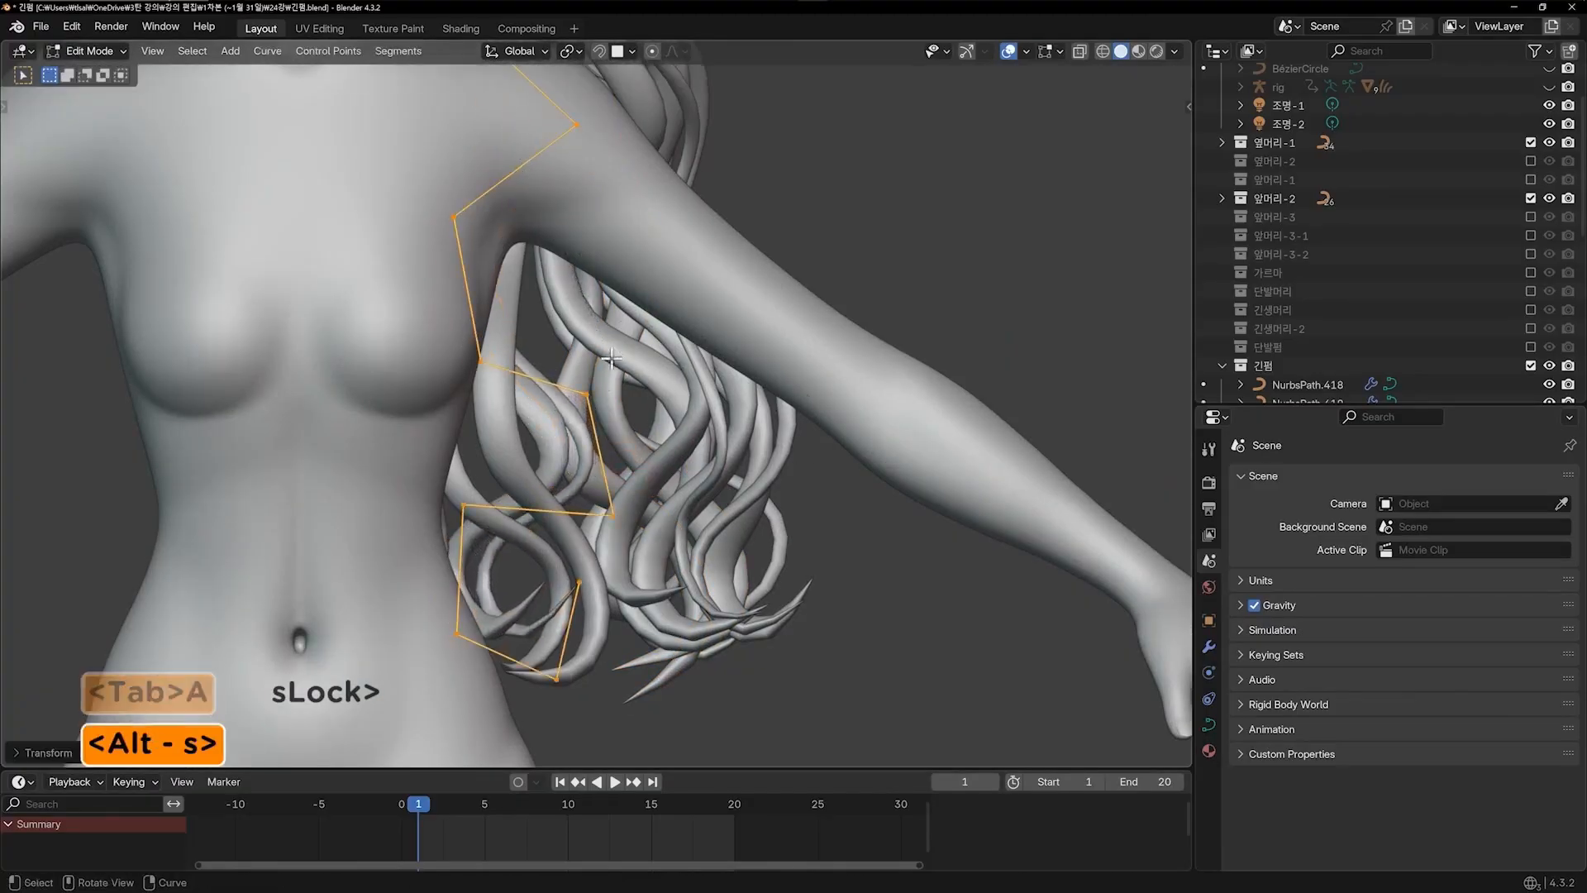
# Move the last two control points of the new strand toward the waist to tighten its end curl
pyautogui.click(583, 592)
pyautogui.press('g')
pyautogui.click(546, 589)
pyautogui.click(558, 702)
pyautogui.press('g')
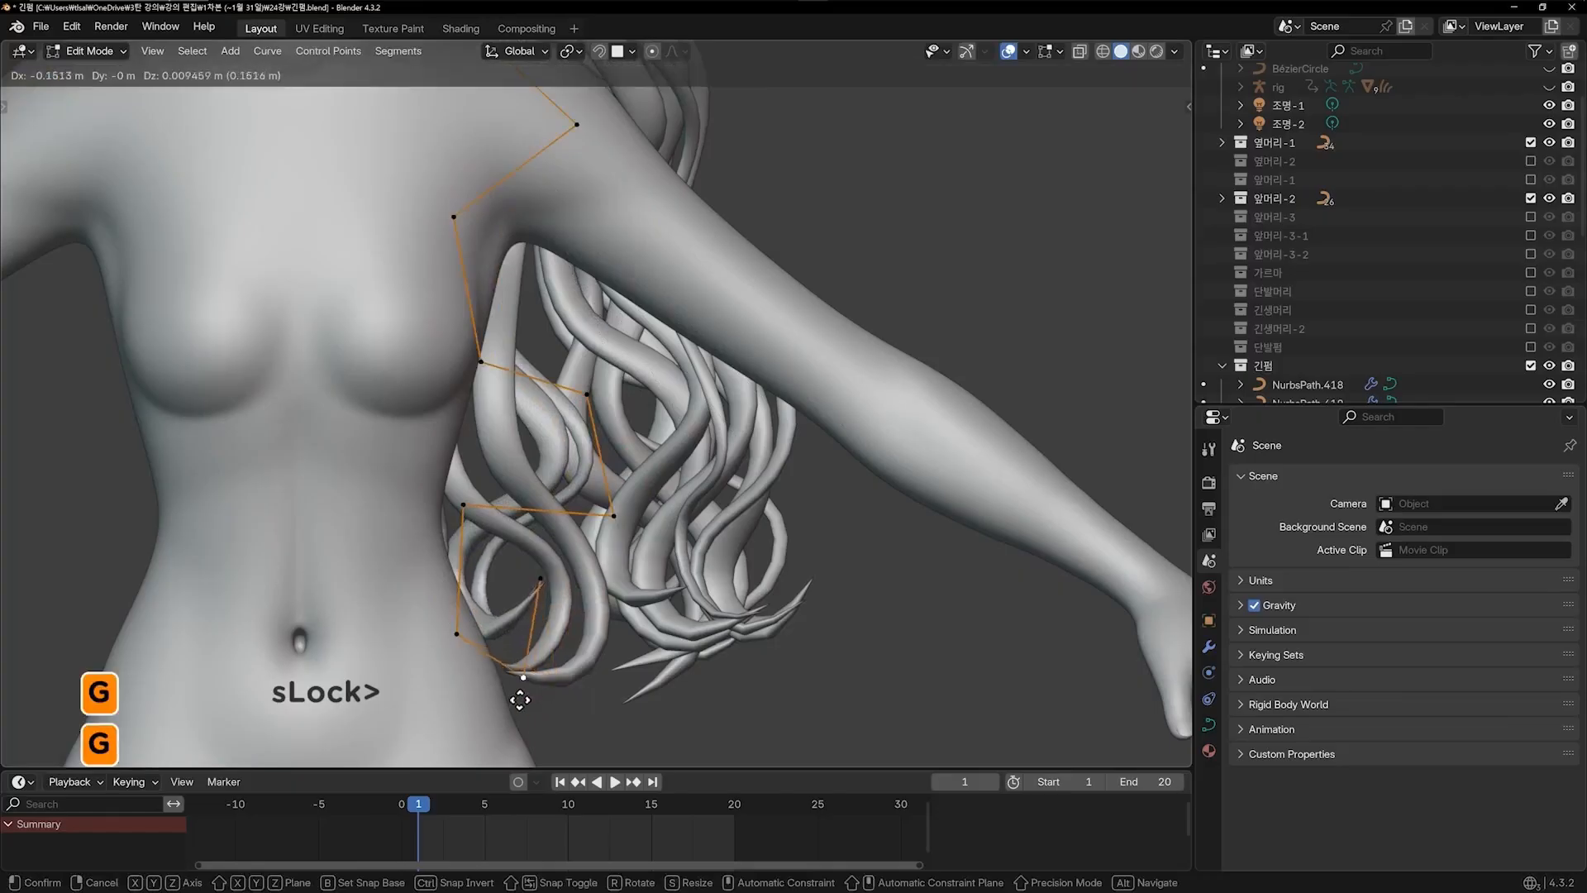
pyautogui.click(519, 705)
# Raise the new strand's control point below the armpit and shift the one beside the waist toward the body
pyautogui.press('g')
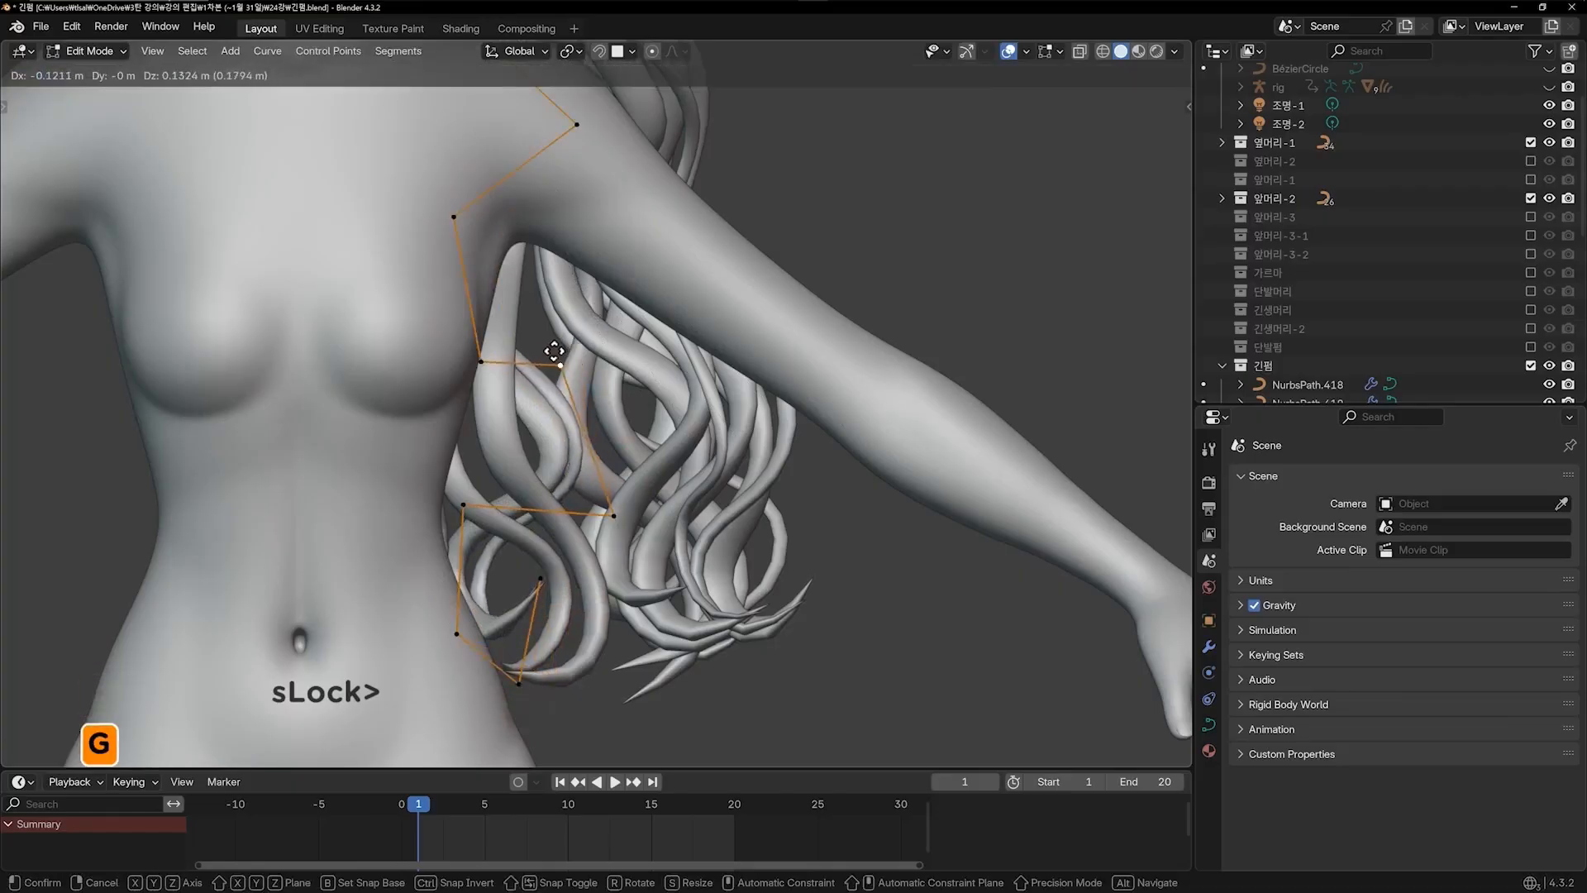
pyautogui.click(577, 344)
pyautogui.click(461, 504)
pyautogui.press('g')
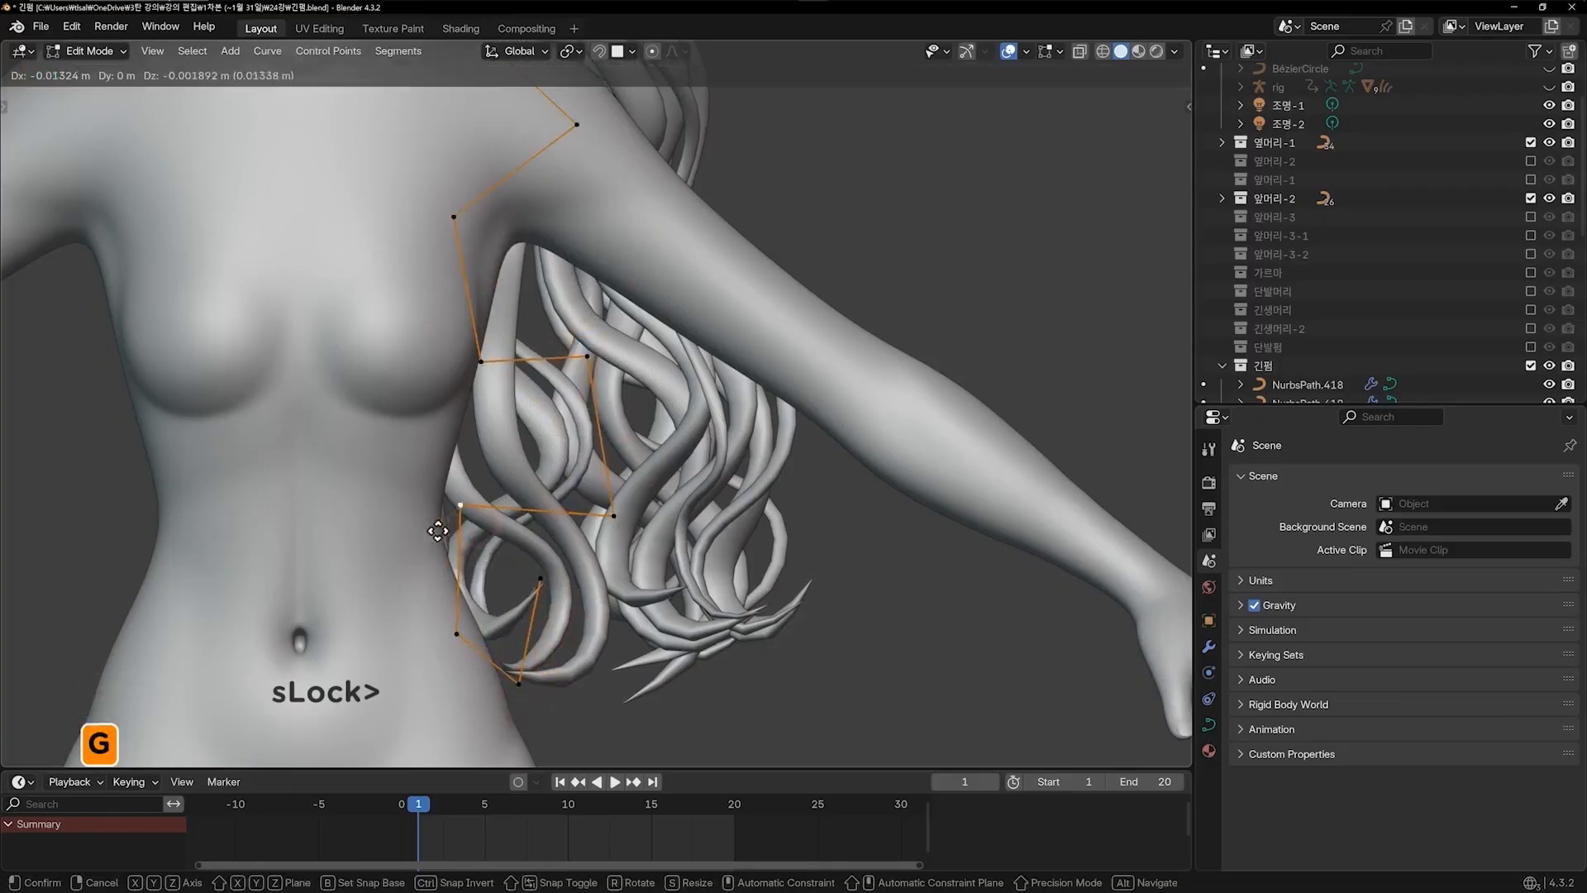
pyautogui.click(451, 521)
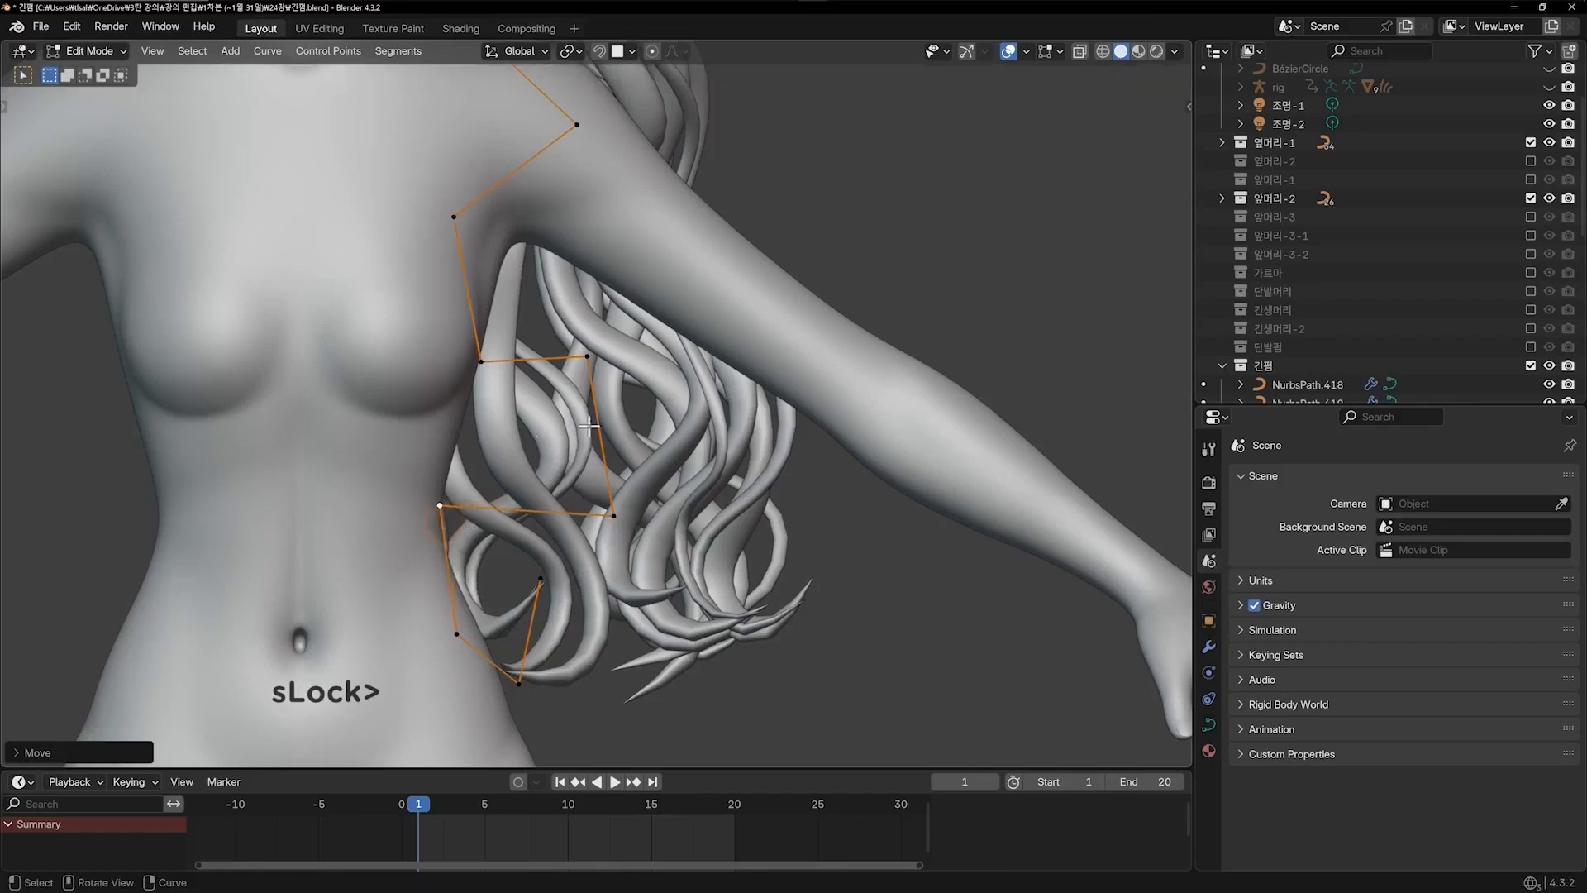
# From behind, move two mid-back control points of the new strand toward the ponytail's centre
pyautogui.moveTo(451, 521); pyautogui.dragTo(702, 517, button='middle')
pyautogui.keyDown('shift'); pyautogui.moveTo(917, 542); pyautogui.dragTo(743, 378, button='middle'); pyautogui.keyUp('shift')
pyautogui.click(742, 448)
pyautogui.press('g')
pyautogui.click(721, 476)
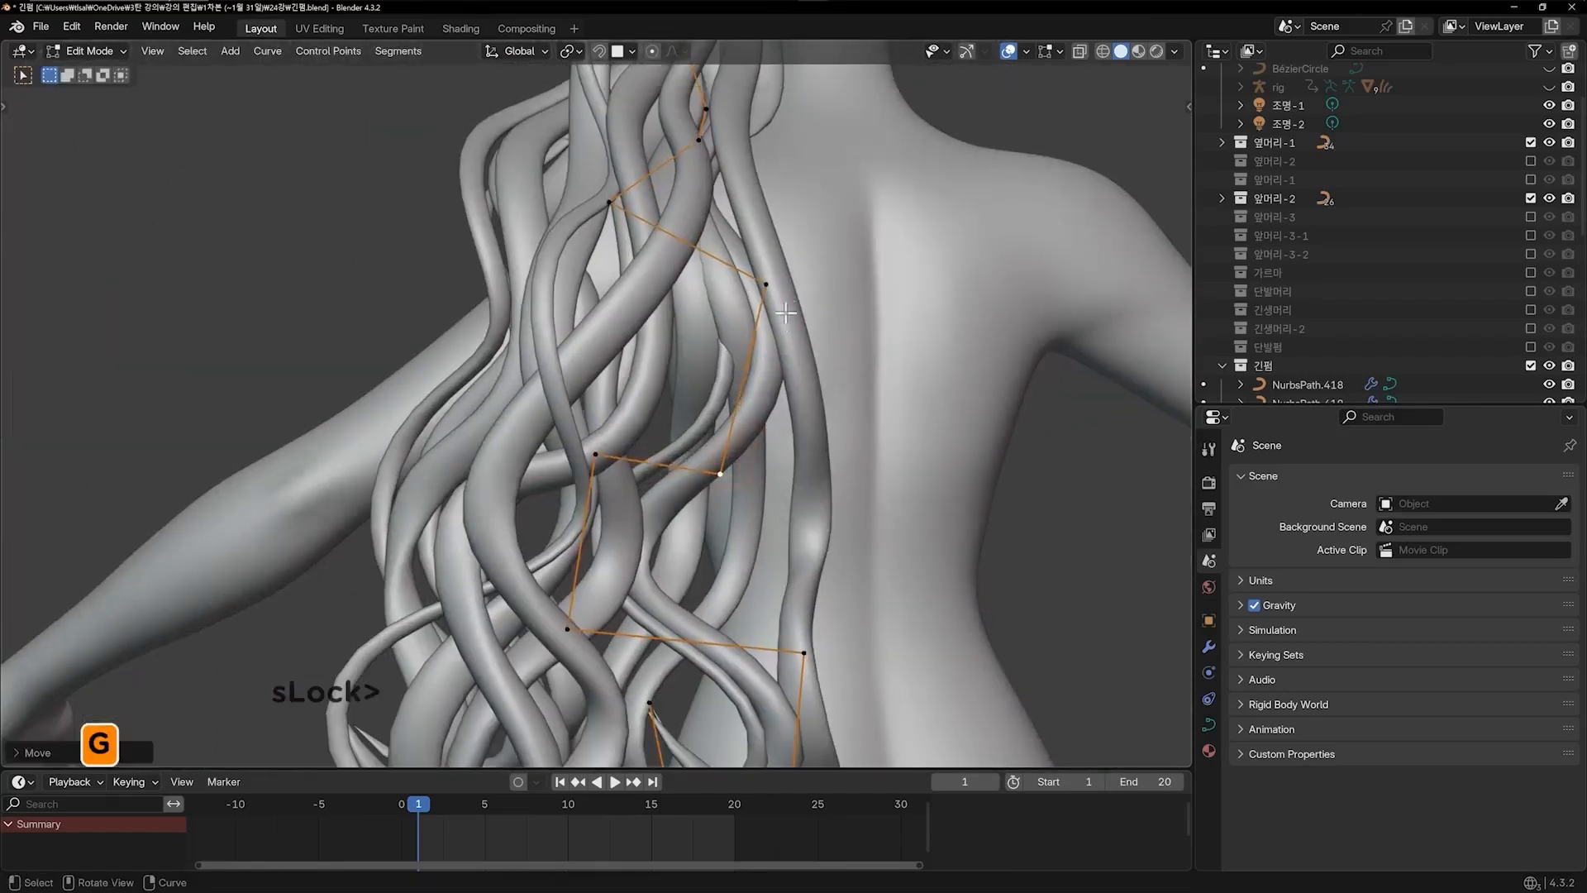
pyautogui.click(748, 288)
pyautogui.press('g')
pyautogui.click(737, 296)
# Rework the strand's control points around the upper back and undo the last move
pyautogui.moveTo(737, 296); pyautogui.dragTo(722, 340, button='middle')
pyautogui.press('g')
pyautogui.click(609, 290)
pyautogui.press('g')
pyautogui.click(831, 284)
pyautogui.press('g')
pyautogui.click(832, 340)
pyautogui.hotkey('ctrl', 'z')
# Reshape the strand's lower curl by moving three control points near its end at waist height
pyautogui.scroll(-1, 783, 375)
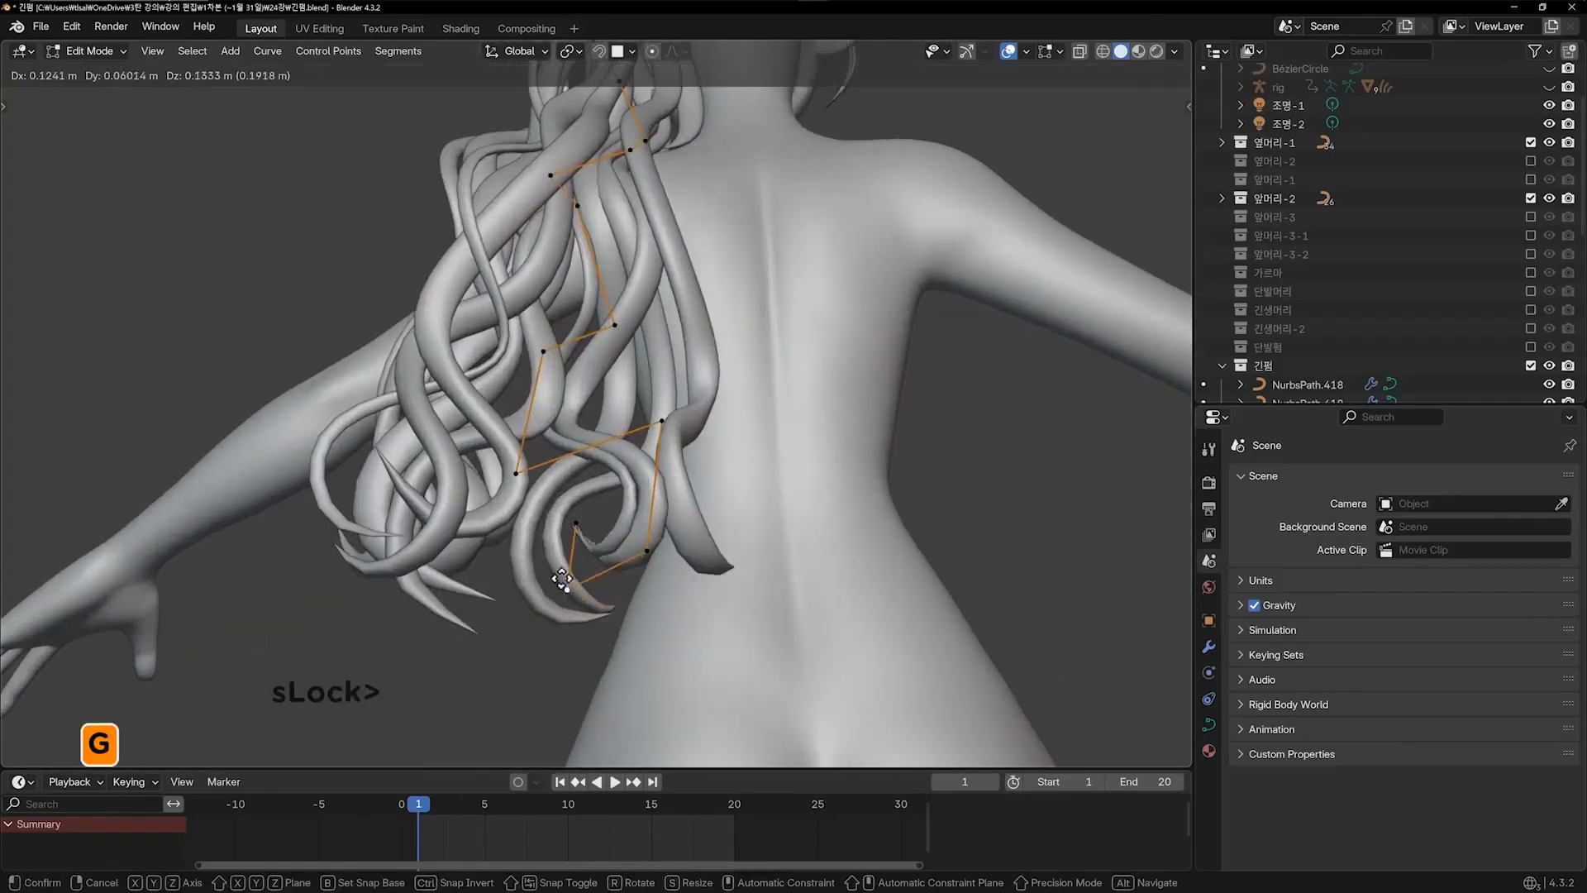
pyautogui.click(563, 580)
pyautogui.click(668, 429)
pyautogui.press('g')
pyautogui.click(652, 439)
pyautogui.click(506, 491)
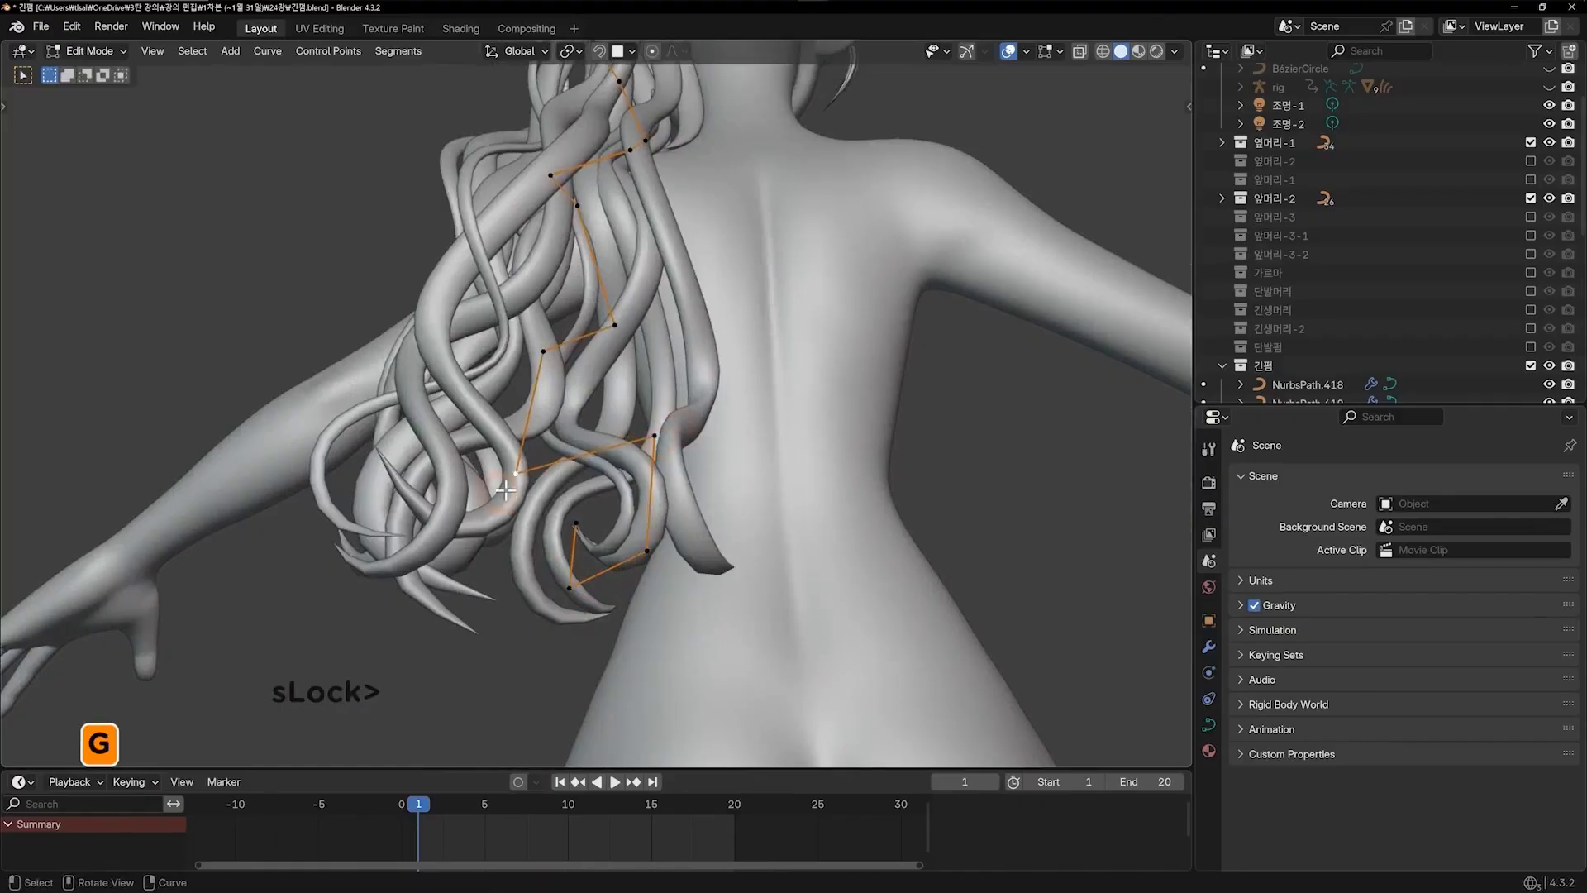
pyautogui.click(502, 516)
# Fine-tune the strand's control point just above the lower curl
pyautogui.click(536, 339)
pyautogui.press('g')
pyautogui.click(555, 356)
pyautogui.press('g')
pyautogui.click(548, 326)
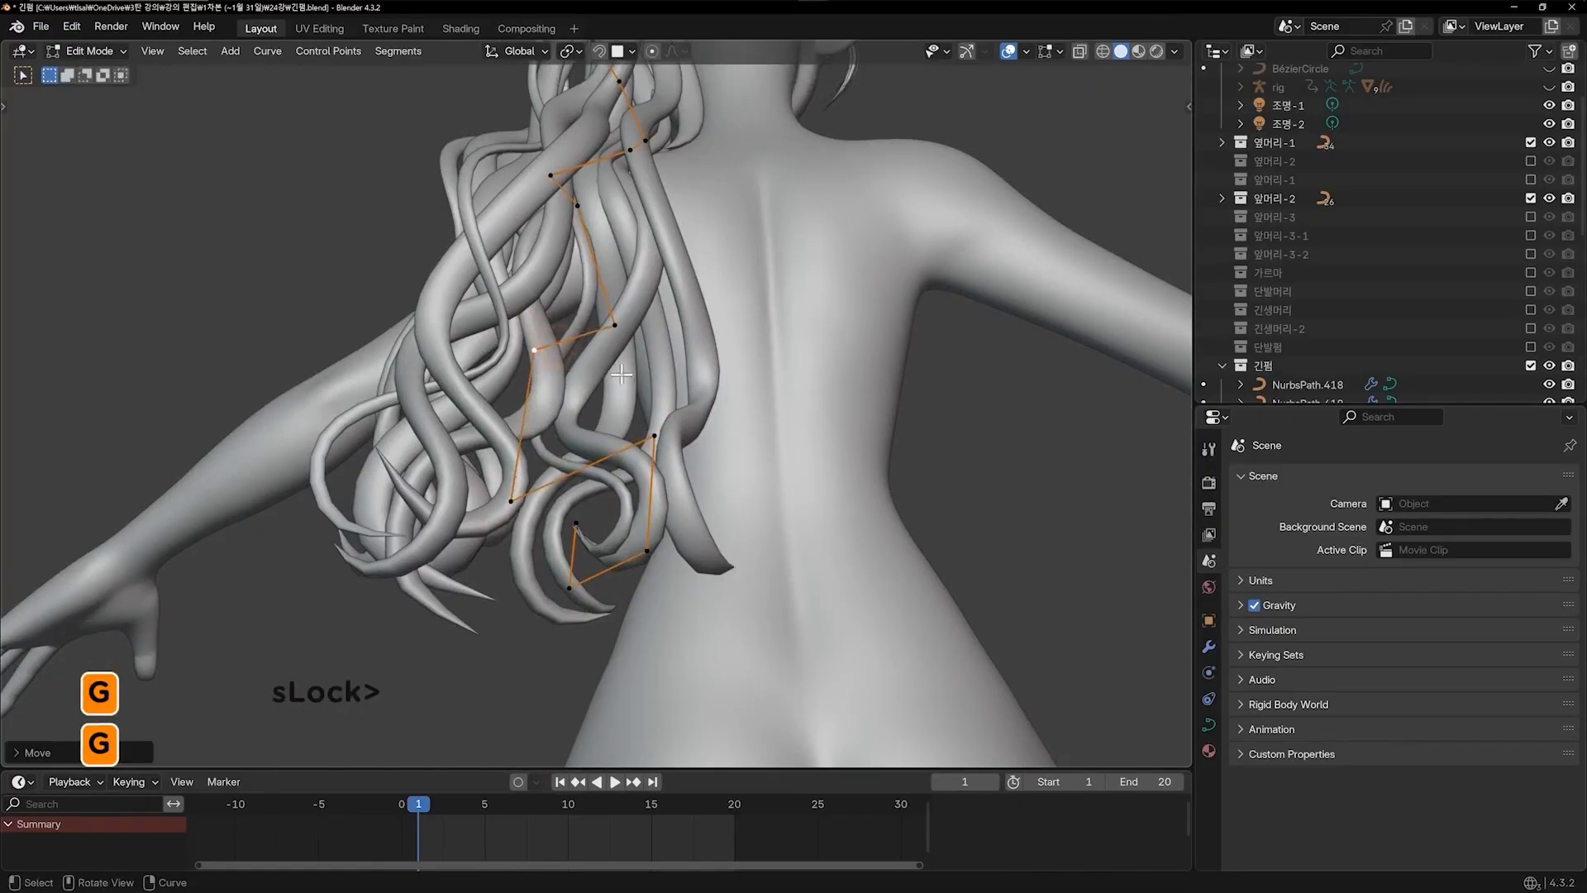
pyautogui.moveTo(596, 360); pyautogui.dragTo(550, 430, button='middle')
pyautogui.click(564, 416)
# Nudge the strand's control point behind the thick crossing lock on the upper back and adjust its thickness there
pyautogui.scroll(-1, 552, 422)
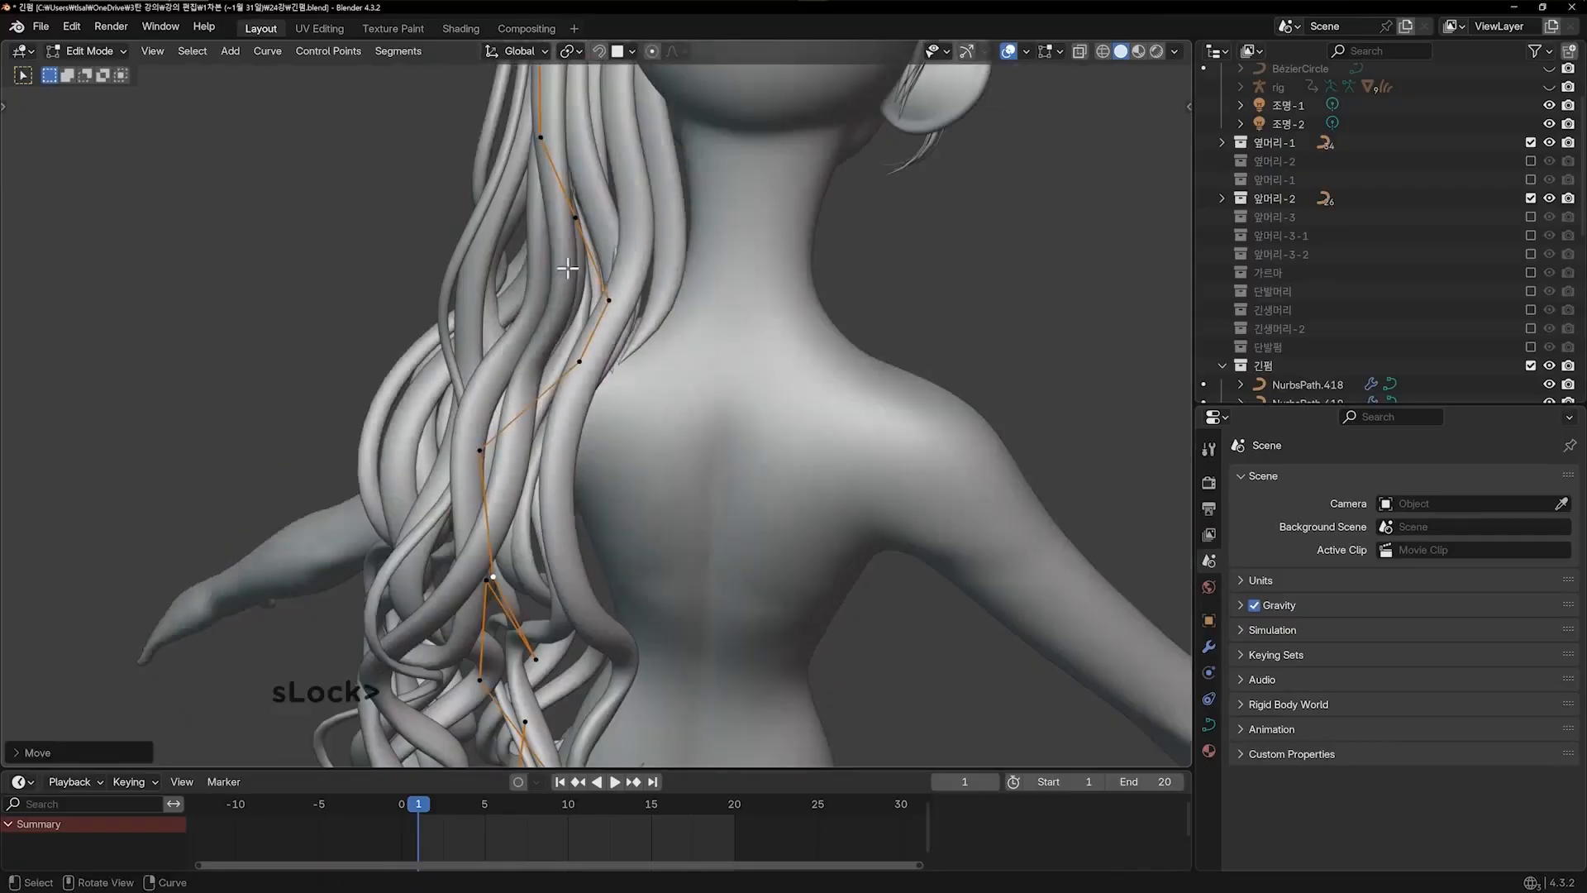
pyautogui.scroll(-1, 534, 196)
pyautogui.moveTo(535, 195)
pyautogui.keyDown('shift'); pyautogui.mouseDown(button='middle')
pyautogui.moveTo(571, 447)
pyautogui.moveTo(538, 224)
pyautogui.mouseUp(button='middle'); pyautogui.keyUp('shift')
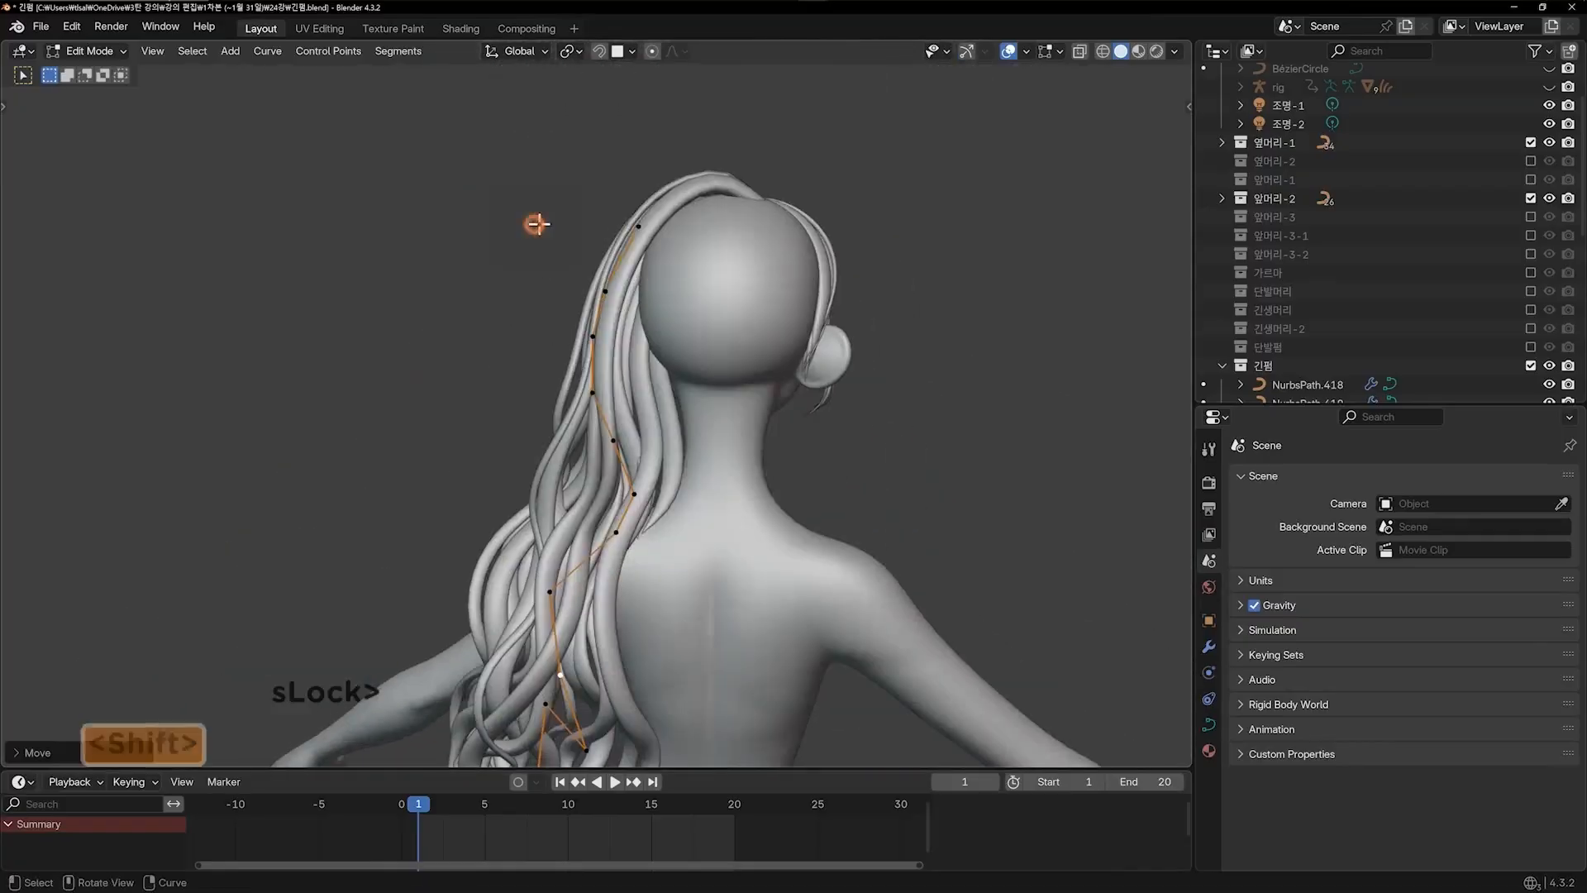
pyautogui.click(792, 542)
pyautogui.moveTo(727, 546); pyautogui.dragTo(662, 355, button='middle')
pyautogui.scroll(4, 612, 524)
pyautogui.scroll(-4, 665, 414)
pyautogui.scroll(5, 668, 444)
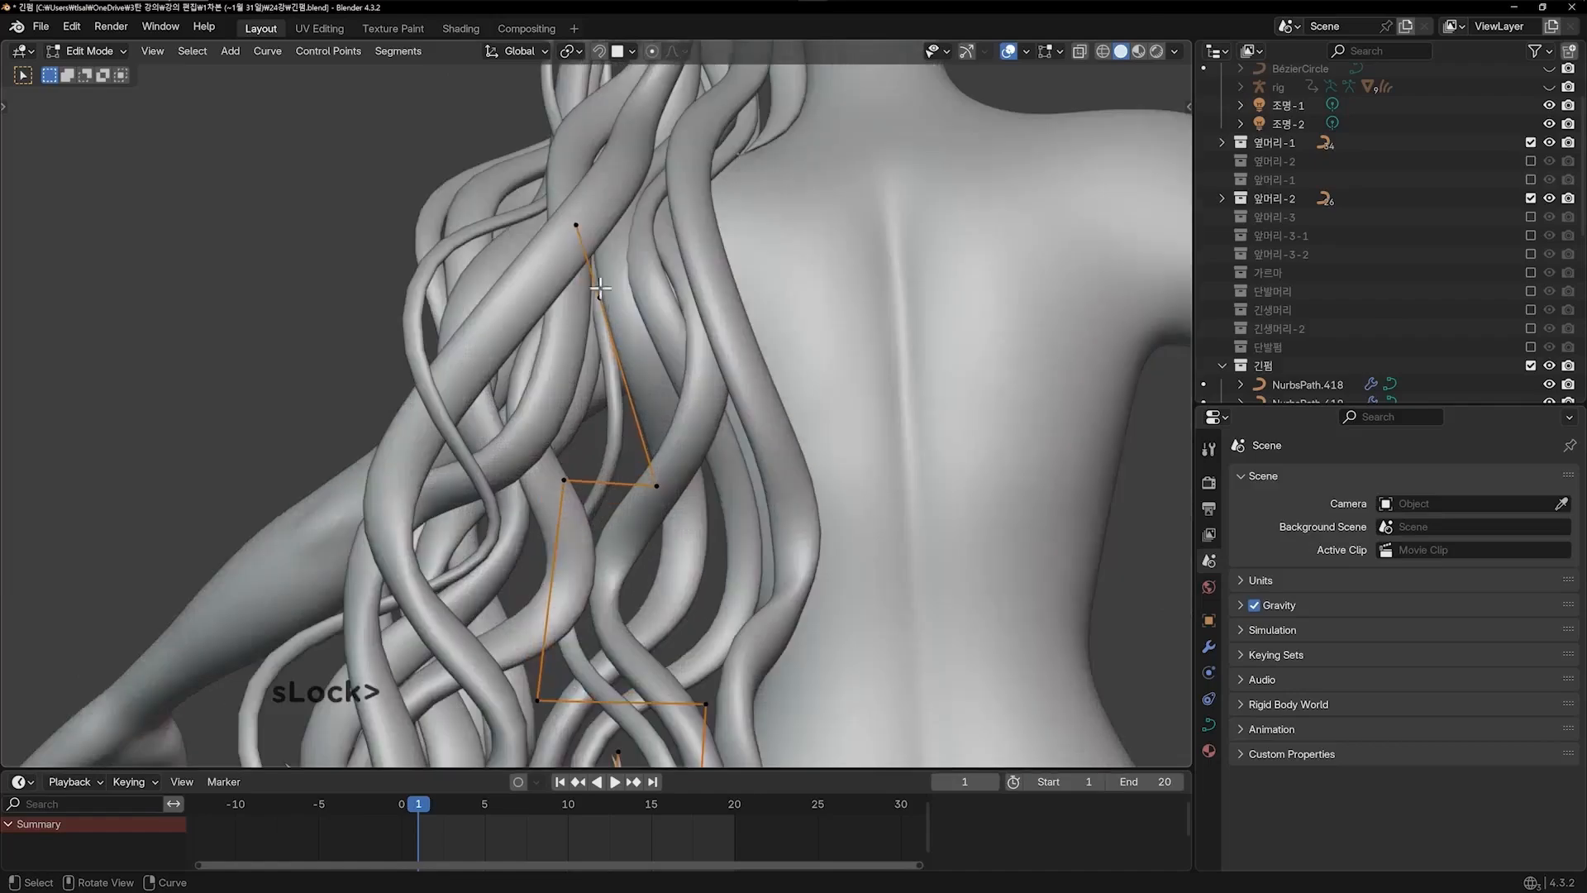
pyautogui.click(583, 240)
pyautogui.press('g')
pyautogui.click(601, 246)
pyautogui.hotkey('alt', 's')
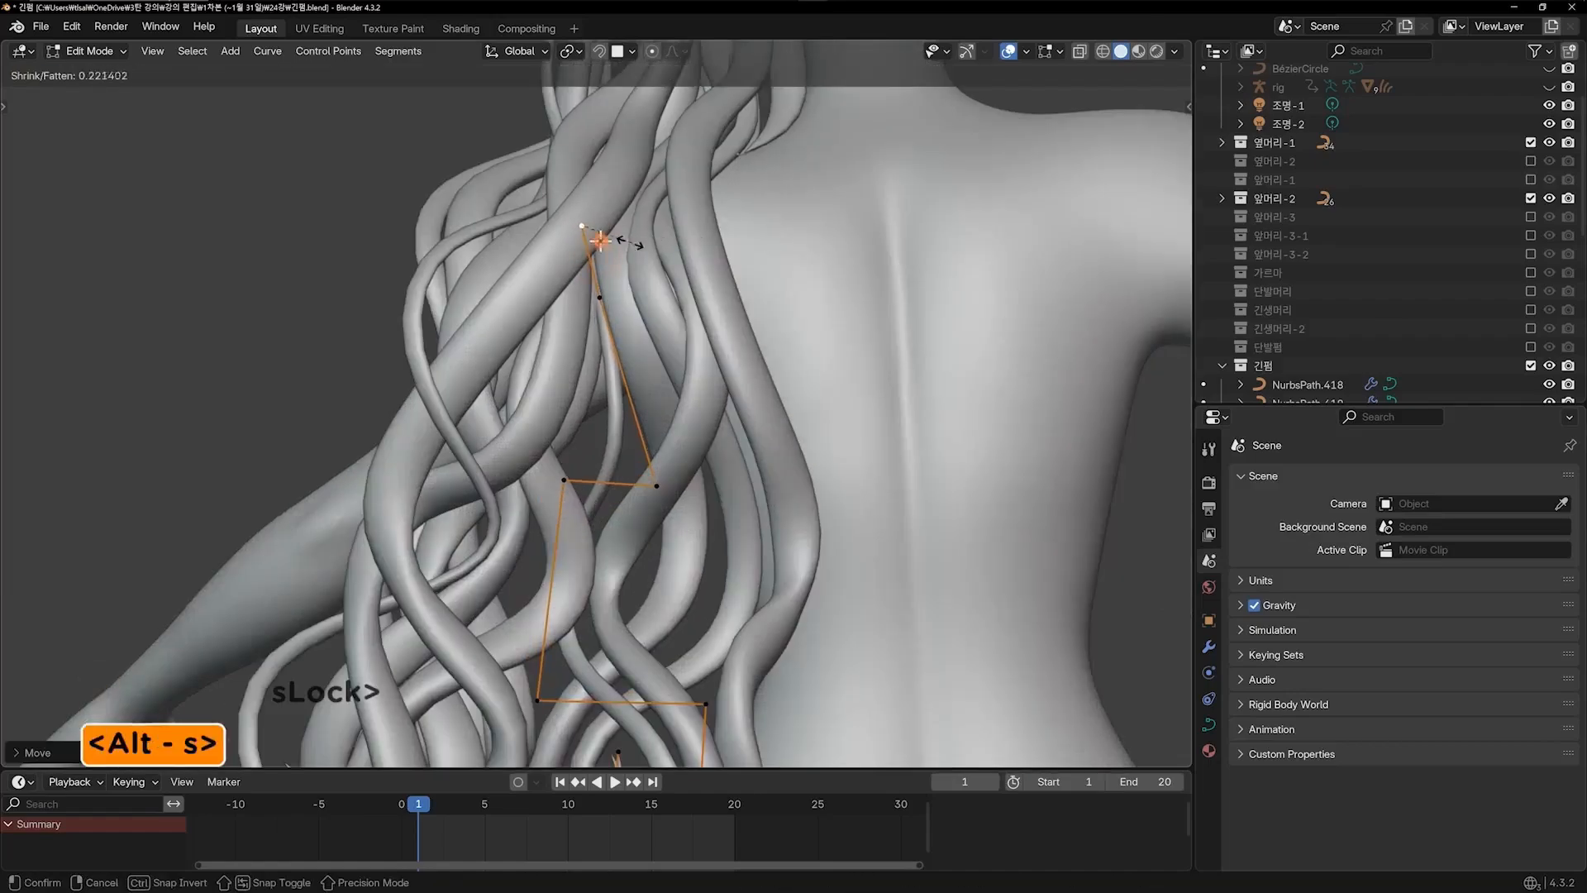
pyautogui.click(604, 240)
pyautogui.hotkey('alt', 's')
pyautogui.click(662, 256)
# Reposition the strand's top two control points so its upper end tucks behind the thick crossing lock on the upper back
pyautogui.press('g')
pyautogui.click(652, 208)
pyautogui.press('g')
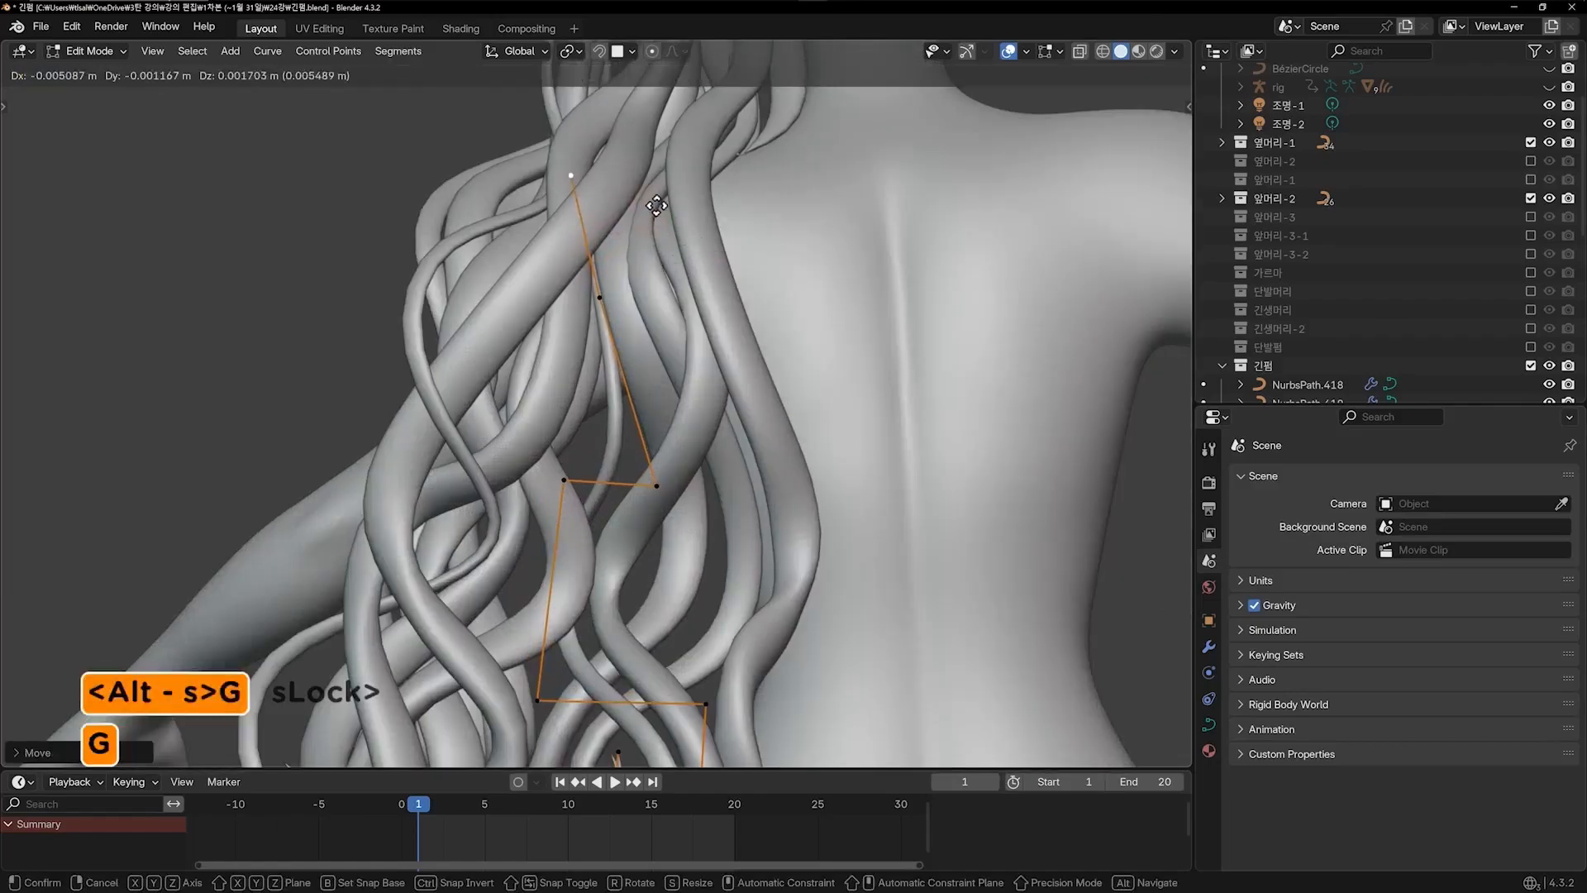
pyautogui.click(654, 194)
pyautogui.click(601, 296)
pyautogui.press('g')
pyautogui.click(593, 291)
pyautogui.click(583, 151)
pyautogui.press('g')
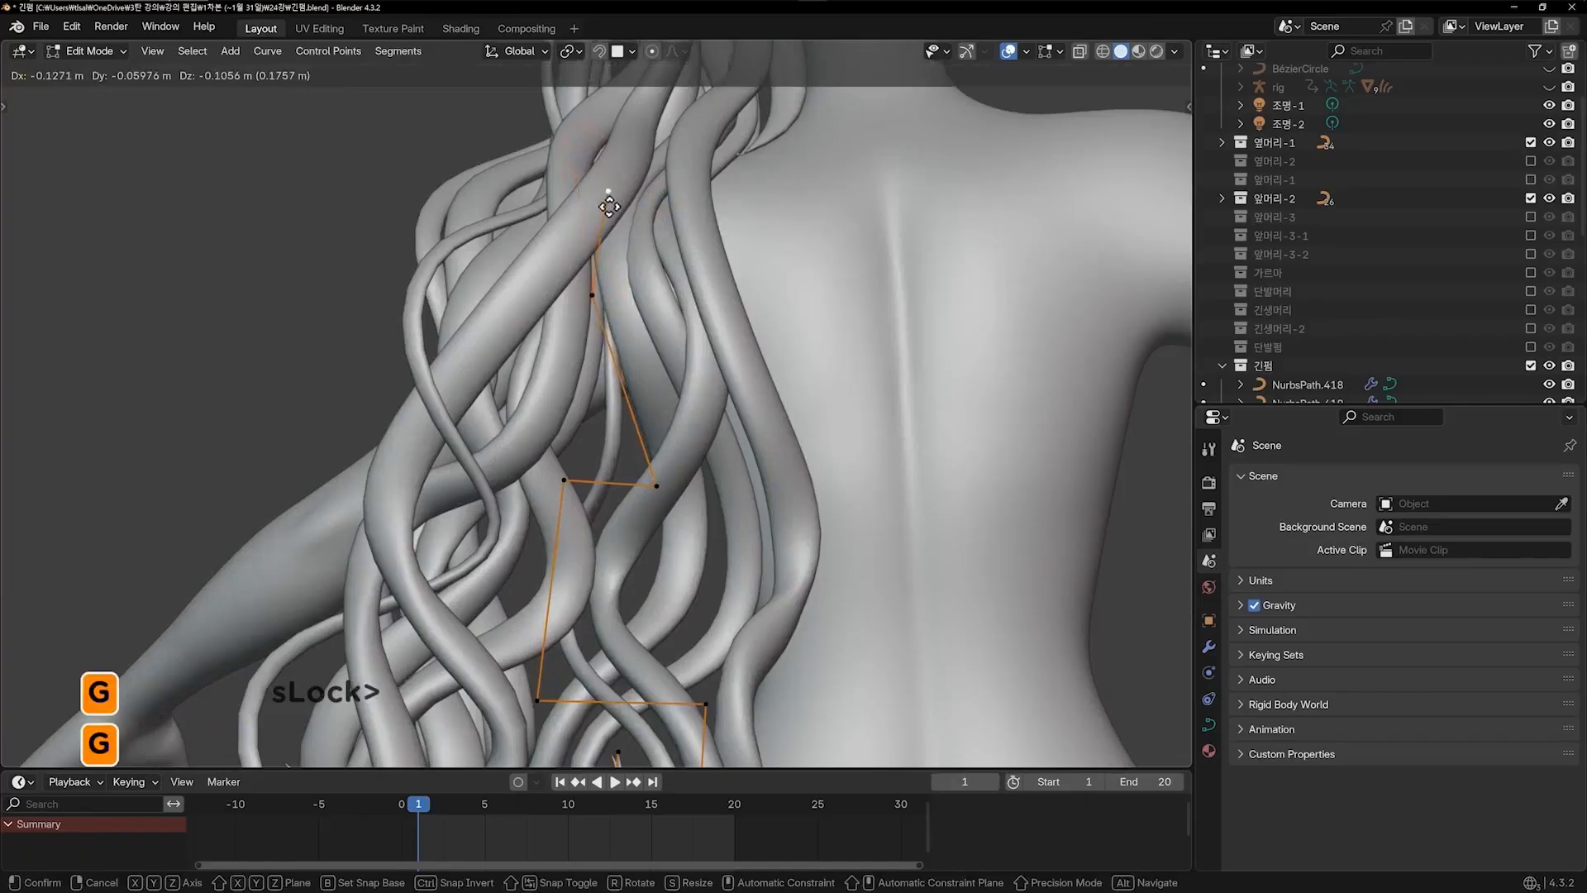
pyautogui.click(608, 215)
pyautogui.scroll(-3, 668, 393)
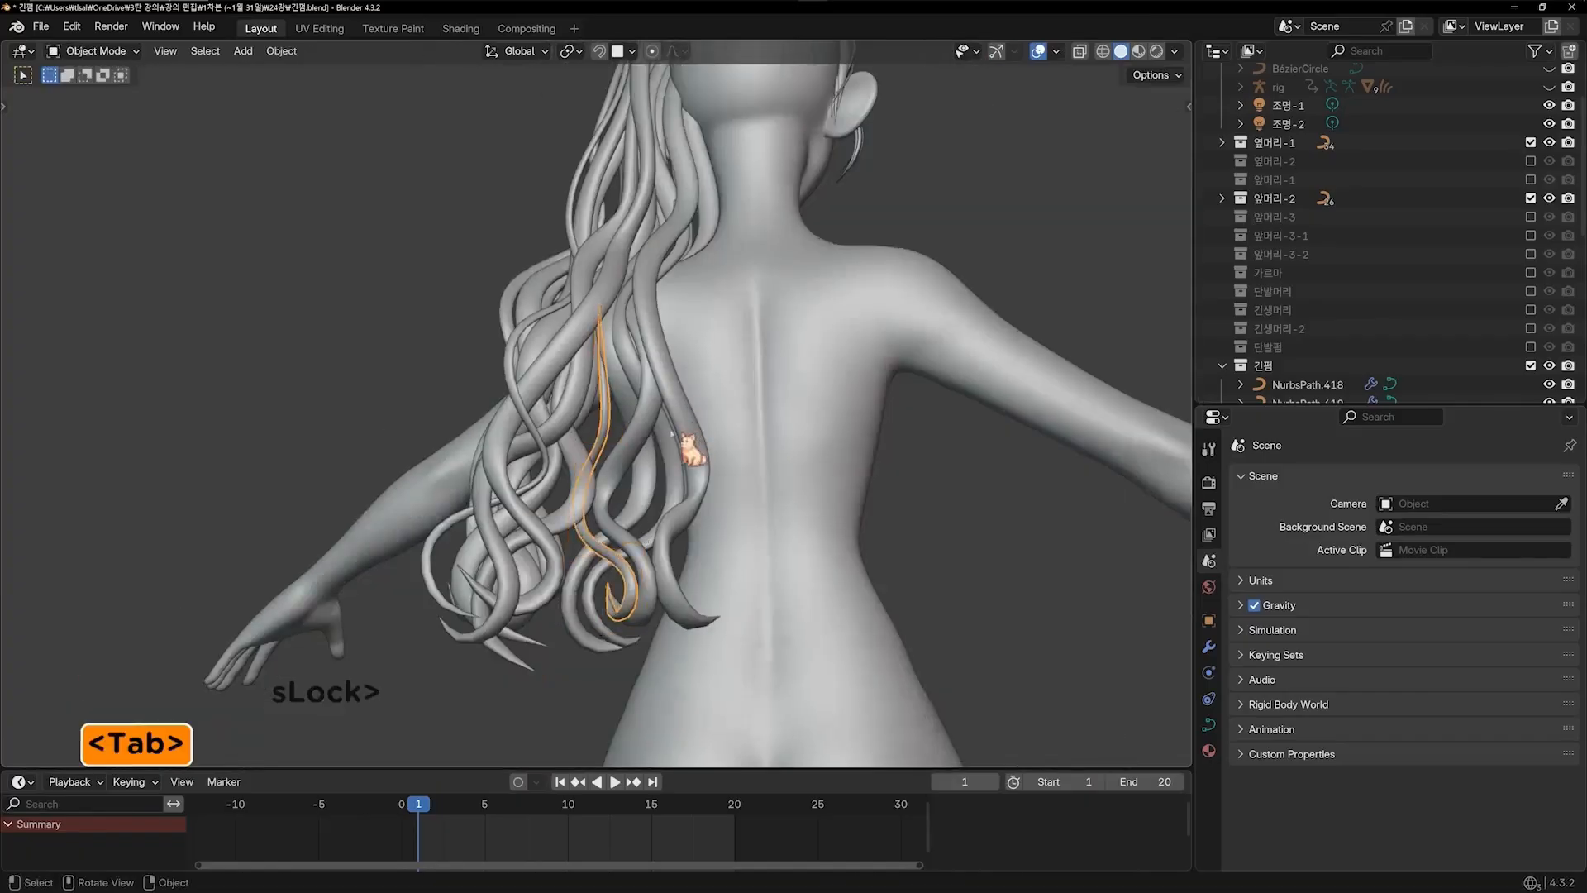
# Duplicate the selected strand in the front view and place the copy about 0.2 m sideways, behind the raised arm
pyautogui.moveTo(672, 433); pyautogui.dragTo(909, 452, button='middle')
pyautogui.press('KP_1')
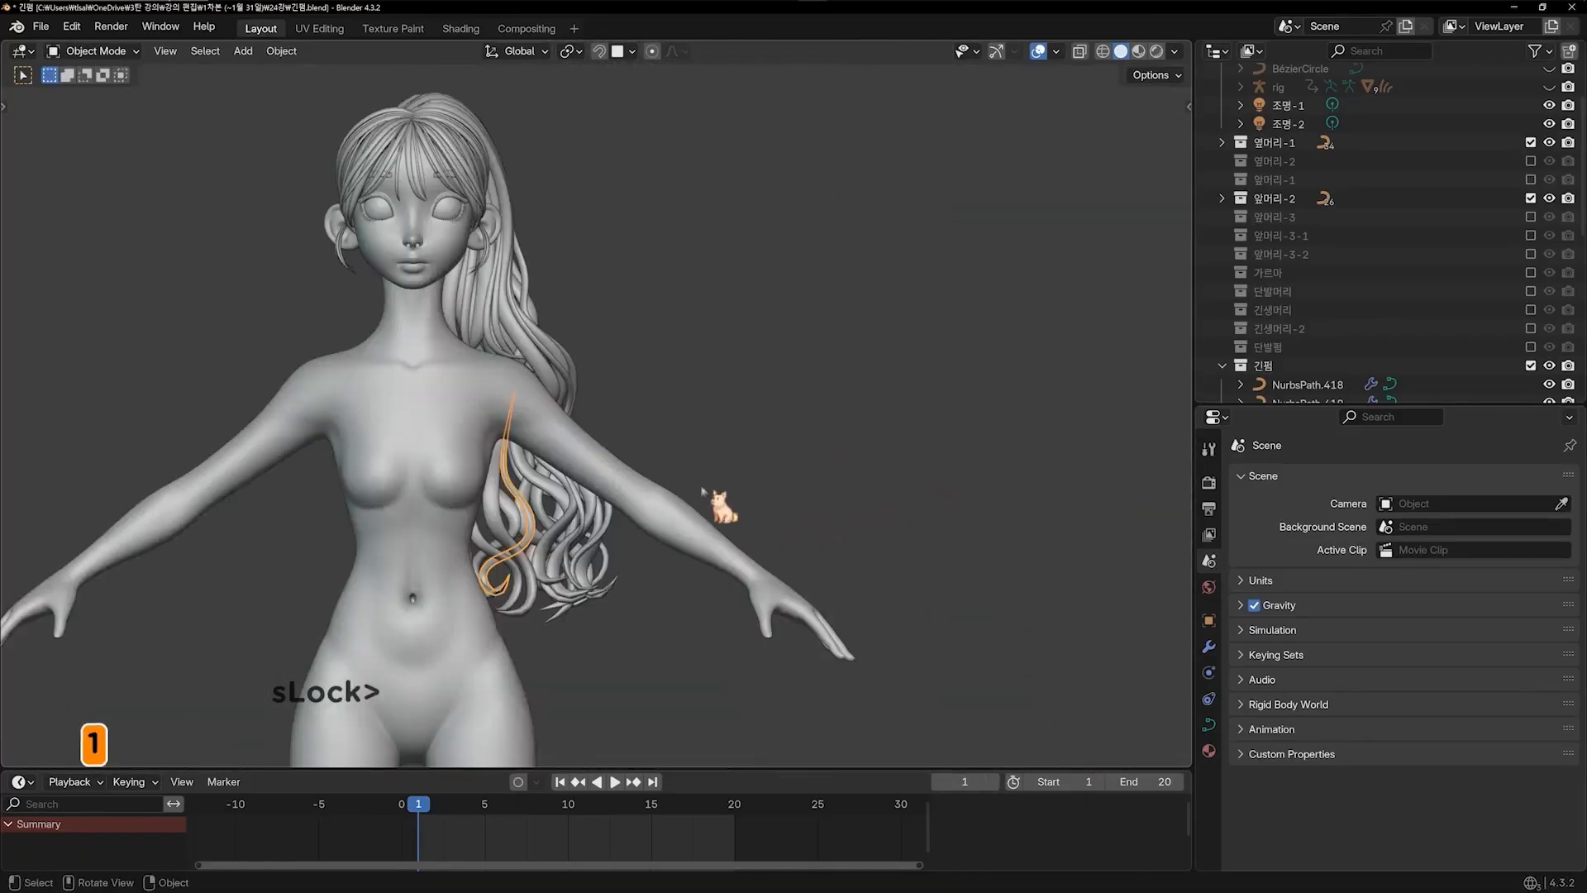
pyautogui.keyDown('shift'); pyautogui.moveTo(702, 493); pyautogui.dragTo(738, 496, button='middle'); pyautogui.keyUp('shift')
pyautogui.scroll(6, 657, 457)
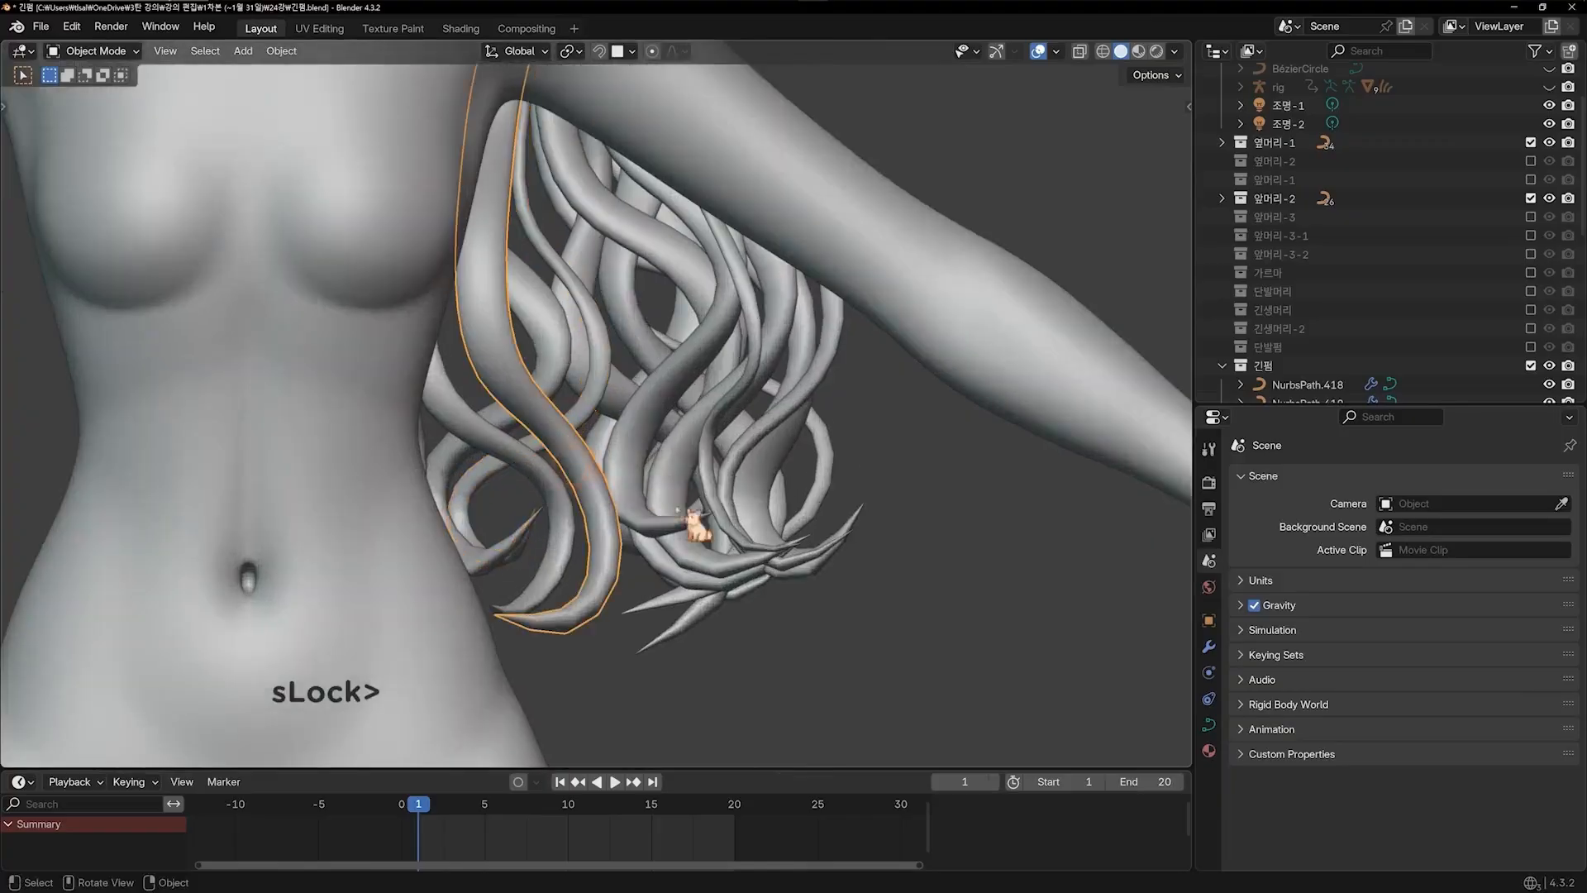
pyautogui.scroll(-2, 736, 650)
pyautogui.keyDown('shift'); pyautogui.moveTo(719, 609); pyautogui.dragTo(763, 677, button='middle'); pyautogui.keyUp('shift')
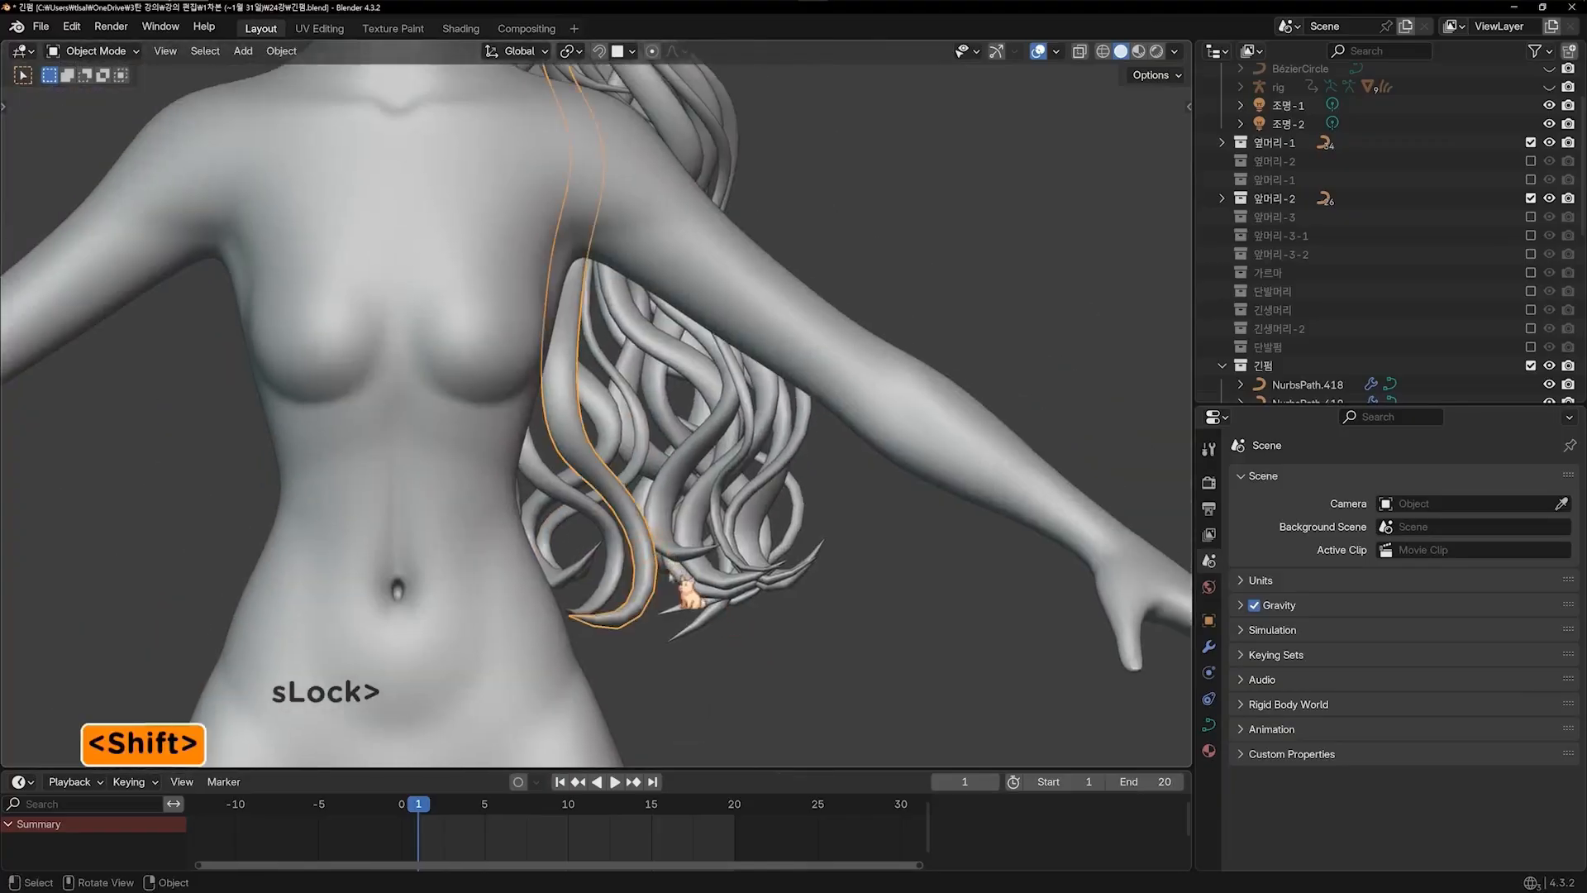
pyautogui.hotkey('shift', 'd')
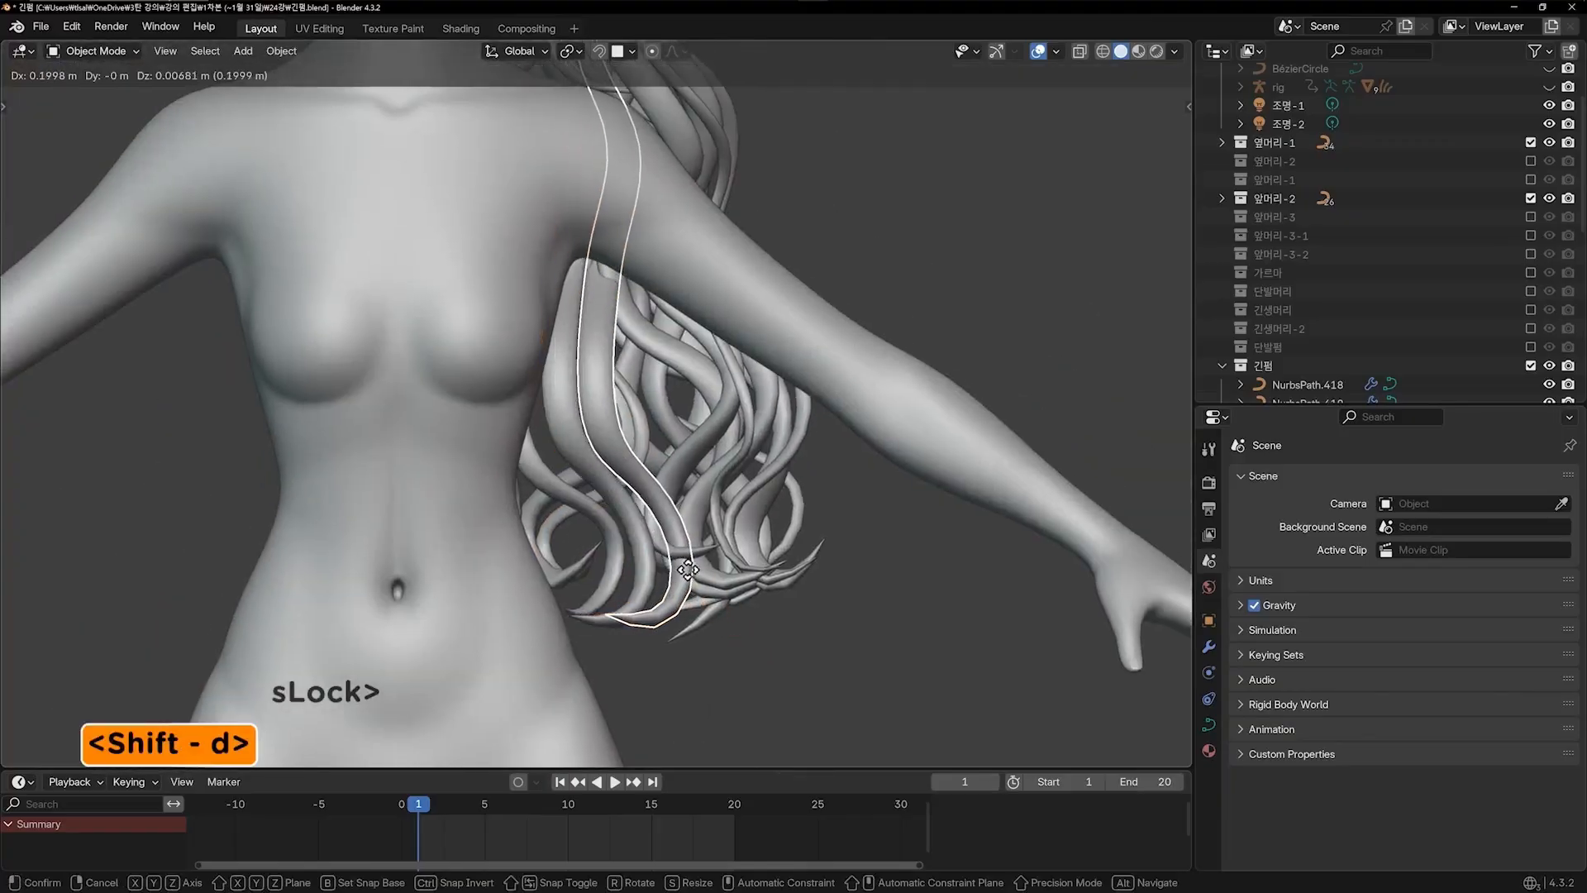
pyautogui.click(687, 570)
# Adjust the thickness of the whole duplicated strand across all its control points
pyautogui.scroll(-3, 671, 570)
pyautogui.moveTo(663, 571); pyautogui.dragTo(606, 556, button='middle')
pyautogui.press('KP_Decimal')
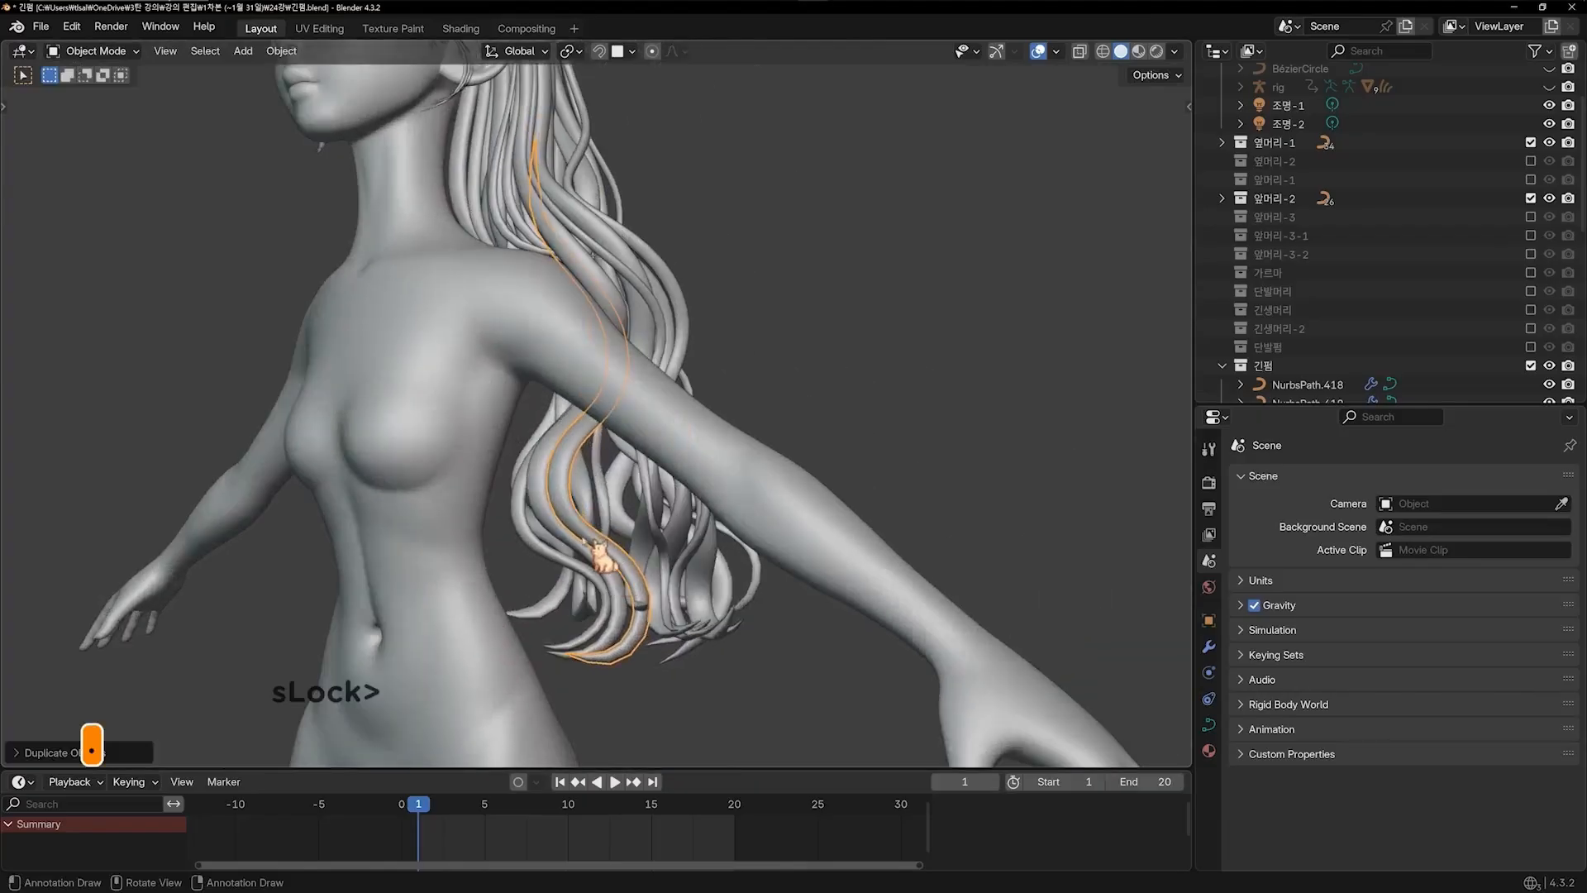
pyautogui.hotkey('alt', 's')
pyautogui.click(747, 473)
pyautogui.press('KP_1')
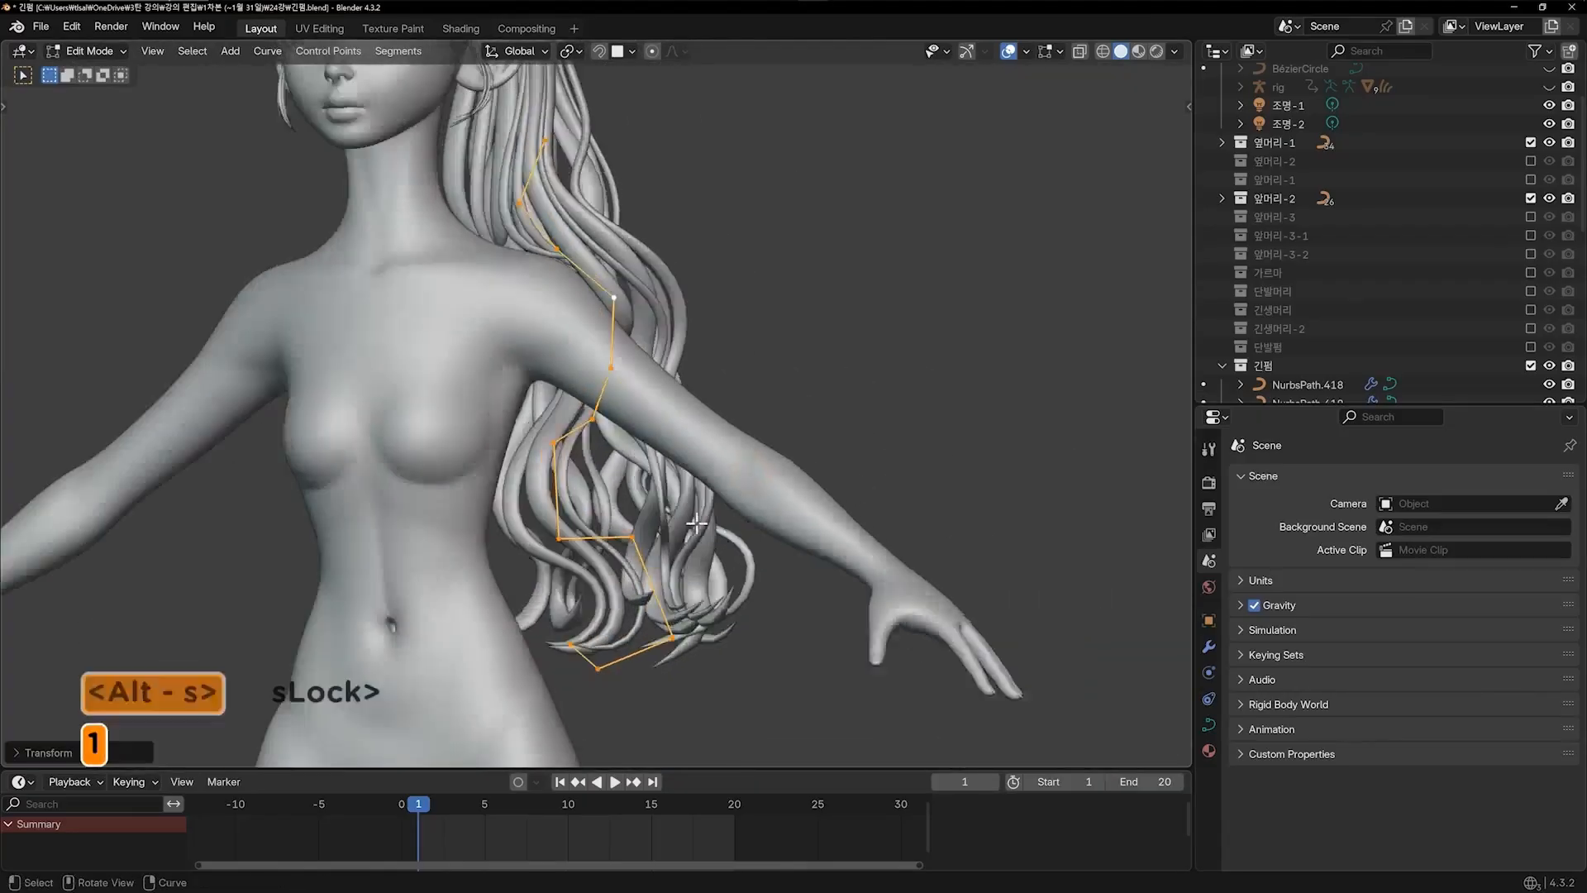
# Move the copy's two control points along its lower wave closer to the neighbouring locks in the side view
pyautogui.scroll(3, 656, 578)
pyautogui.keyDown('shift'); pyautogui.moveTo(655, 662); pyautogui.dragTo(653, 529, button='middle'); pyautogui.keyUp('shift')
pyautogui.moveTo(653, 529); pyautogui.dragTo(539, 481, button='middle')
pyautogui.click(670, 473)
pyautogui.press('g')
pyautogui.click(594, 473)
pyautogui.click(720, 653)
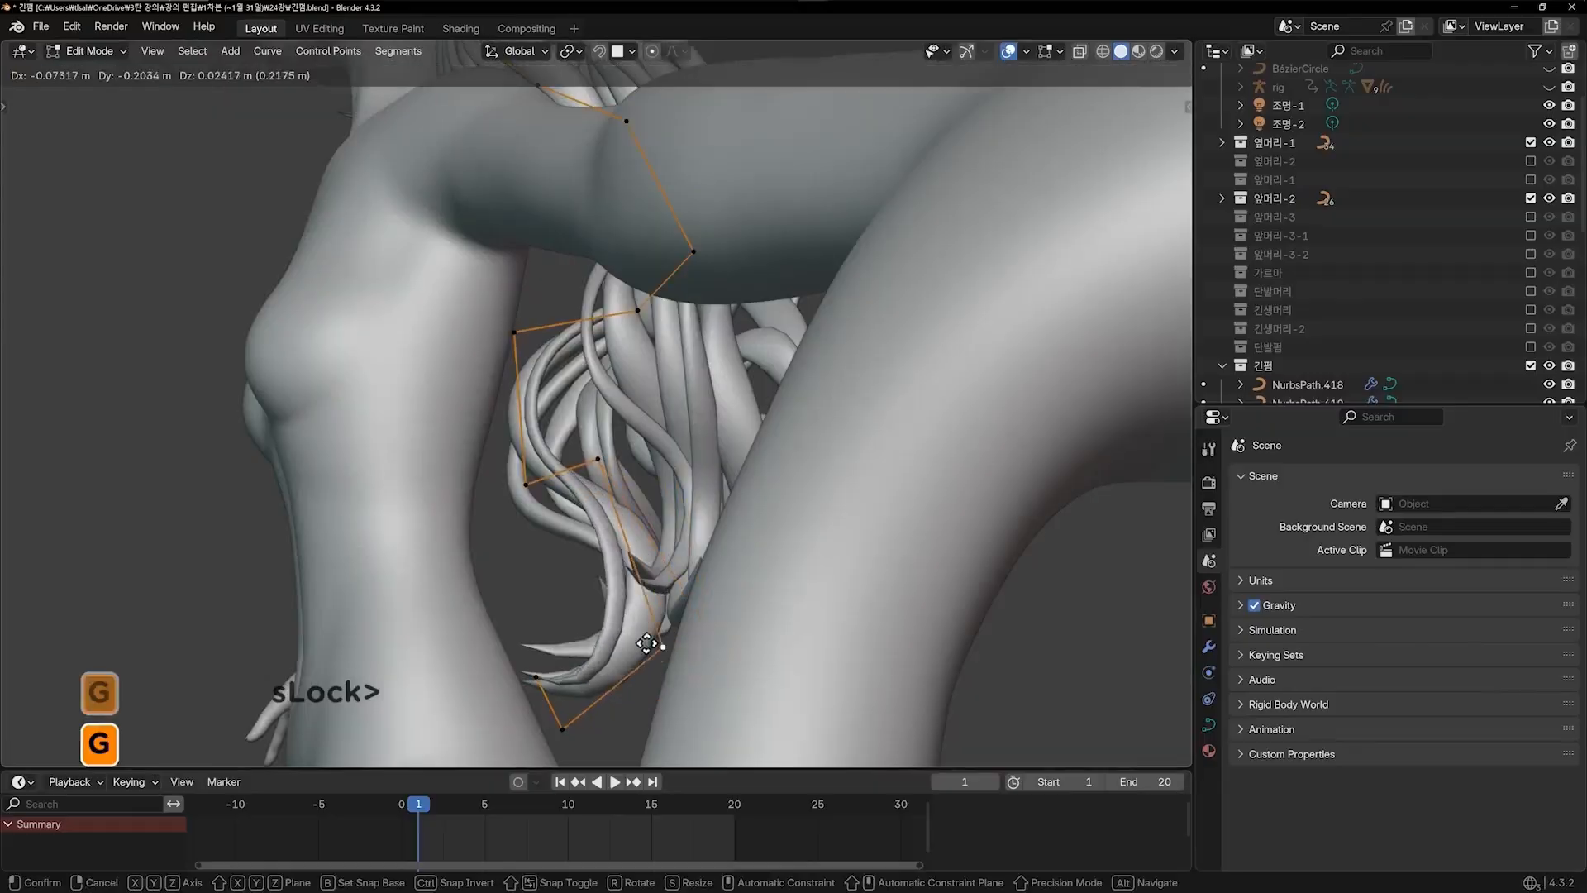
# Move the control points at the copy's tip so its end curls the other way, away from the waist
pyautogui.moveTo(659, 641); pyautogui.dragTo(546, 595, button='middle')
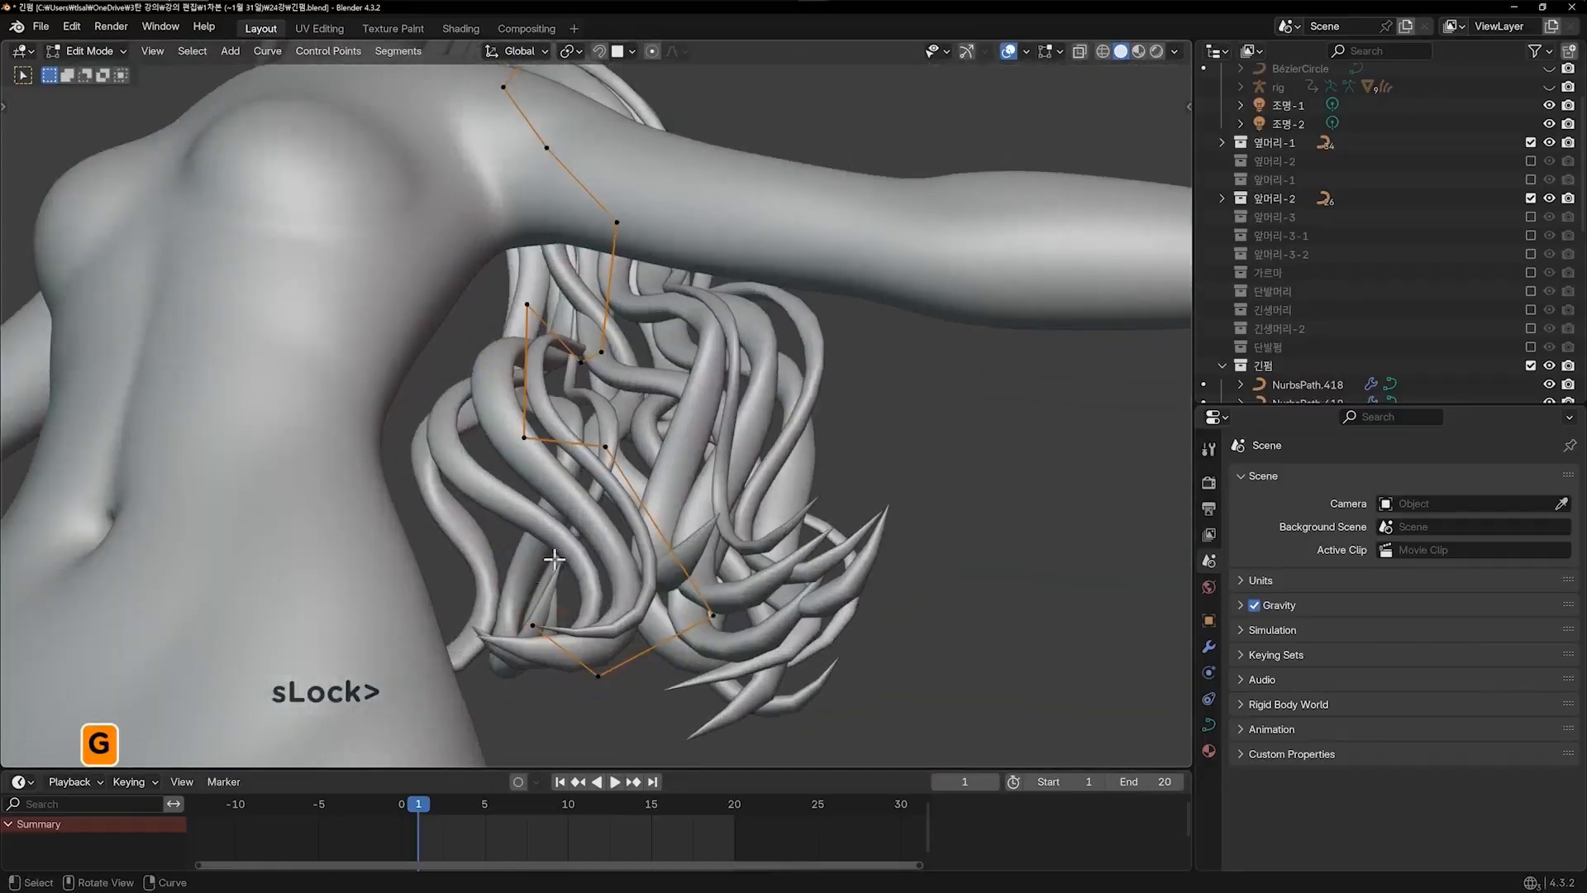
pyautogui.press('g')
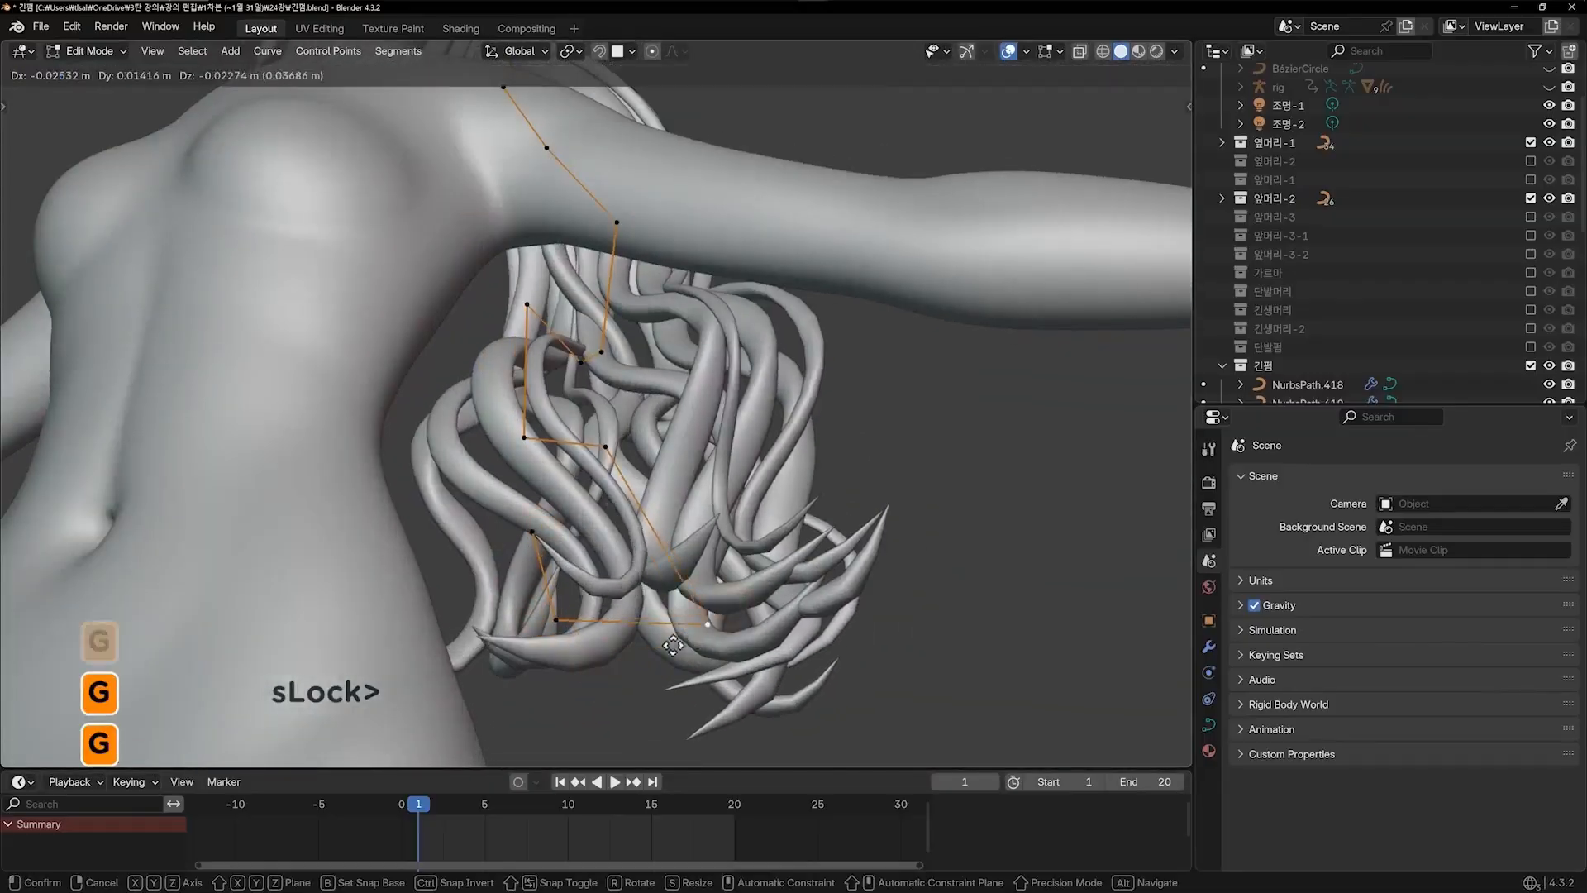
pyautogui.click(568, 569)
pyautogui.moveTo(568, 569); pyautogui.dragTo(698, 663, button='middle')
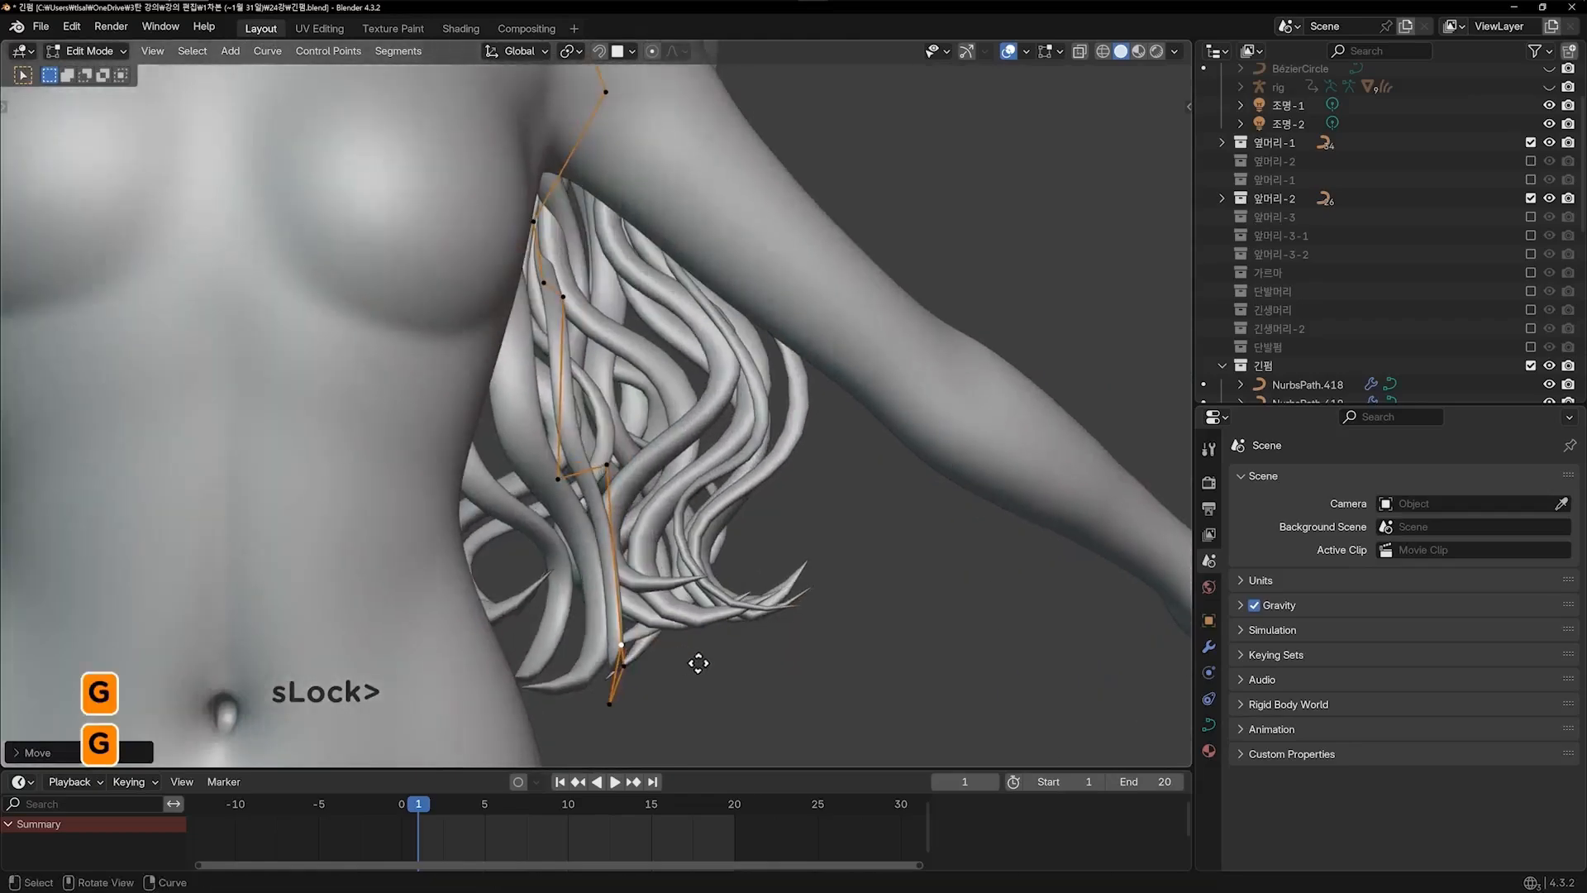
pyautogui.click(616, 660)
pyautogui.press('g')
pyautogui.click(552, 656)
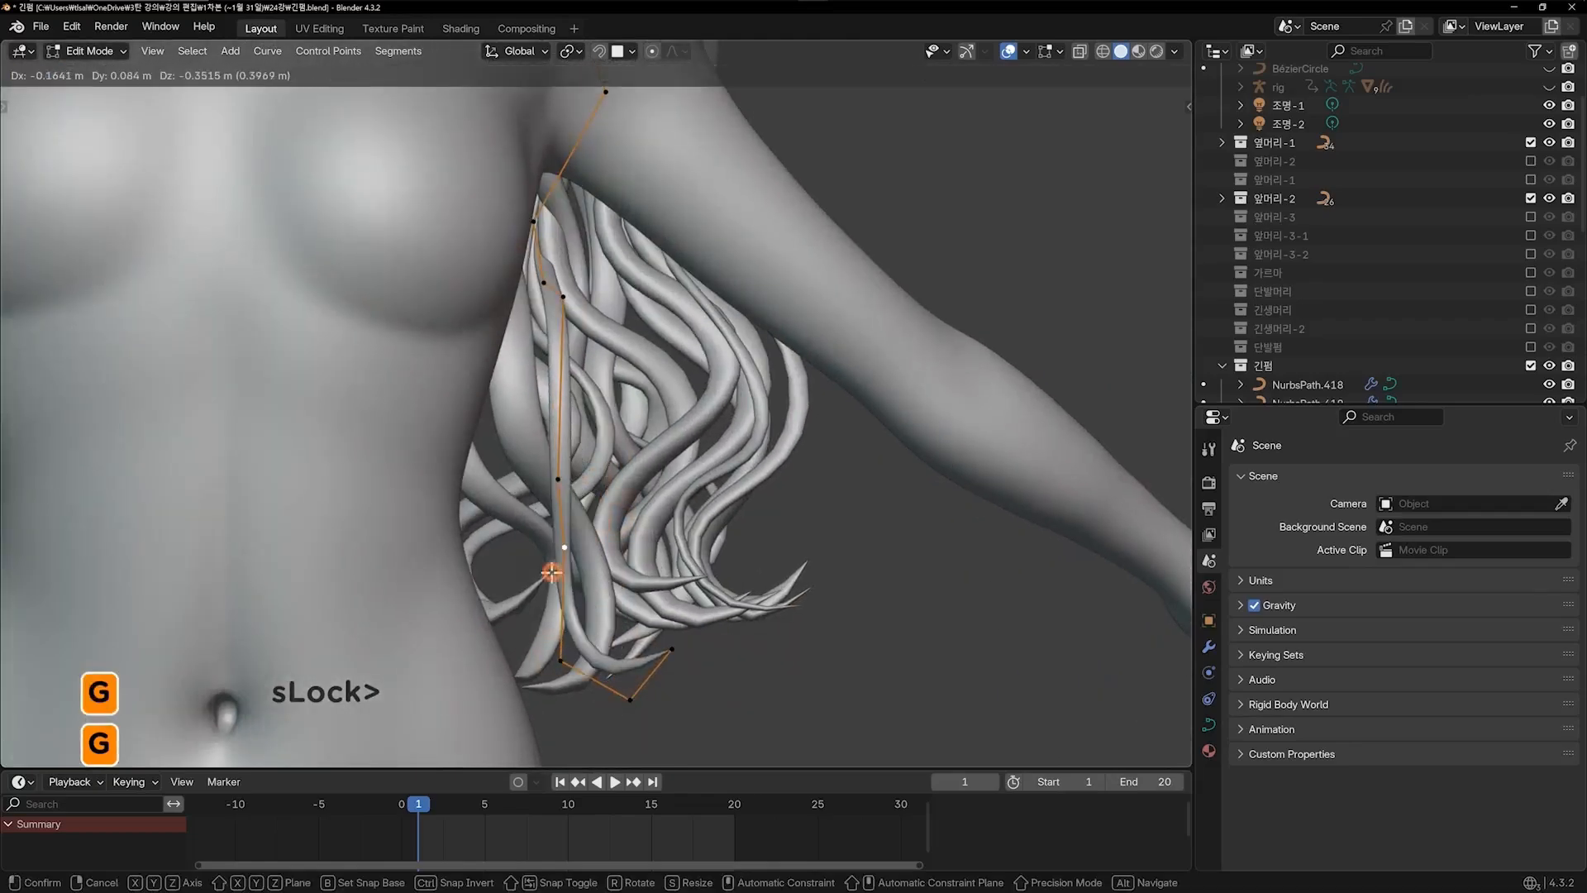
# Stagger the copy's three control points above the tip to either side to form a wave at waist height
pyautogui.click(635, 487)
pyautogui.press('g')
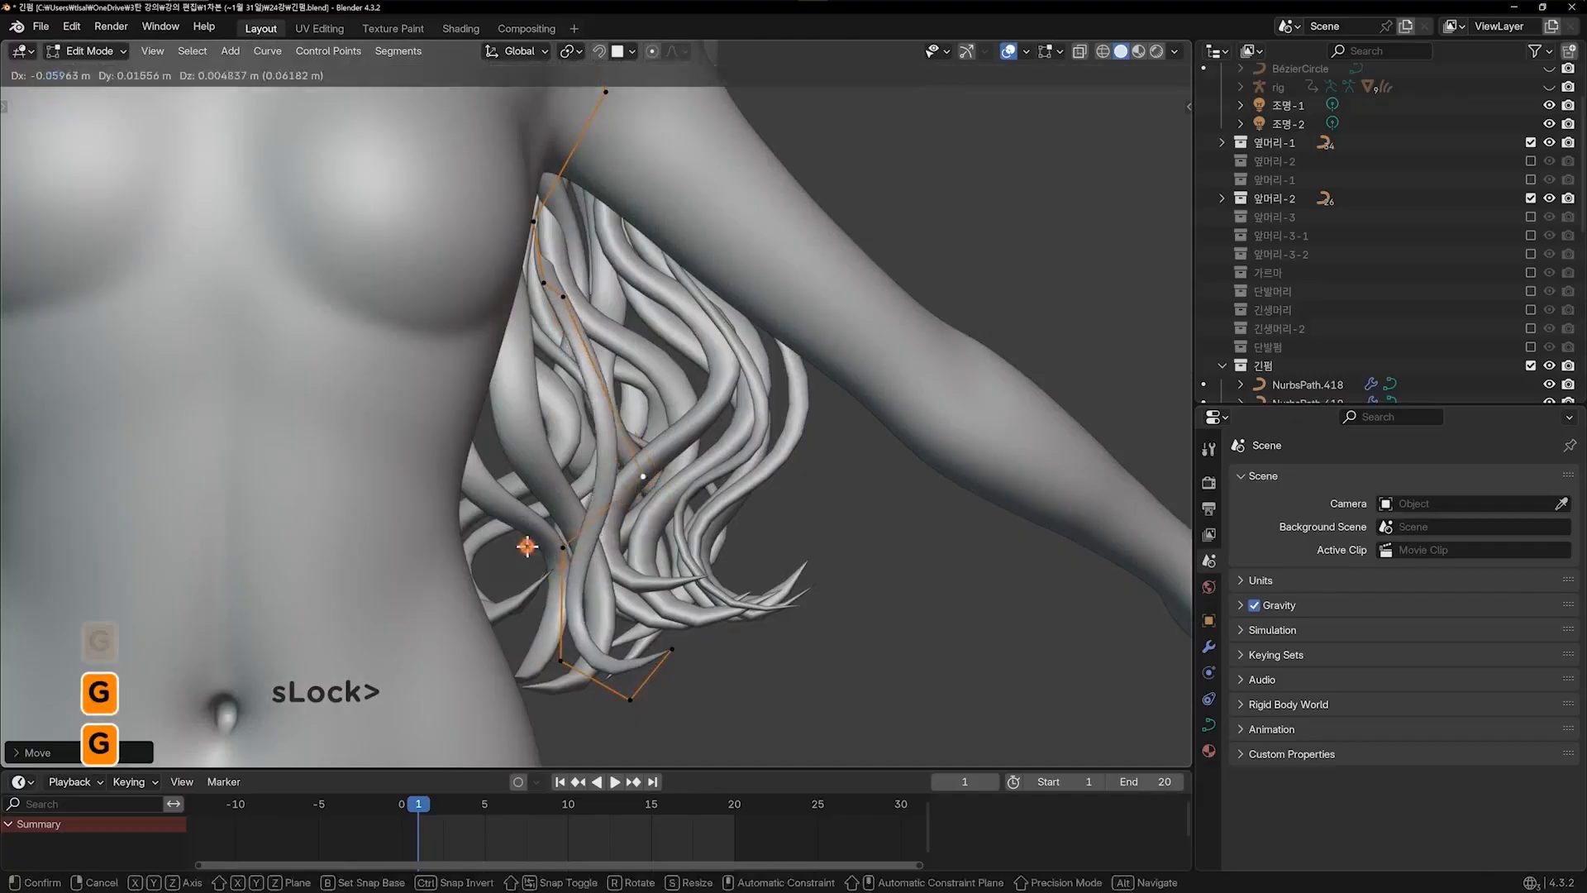
pyautogui.click(618, 558)
pyautogui.click(552, 552)
pyautogui.press('g')
pyautogui.click(513, 552)
pyautogui.click(539, 637)
pyautogui.press('g')
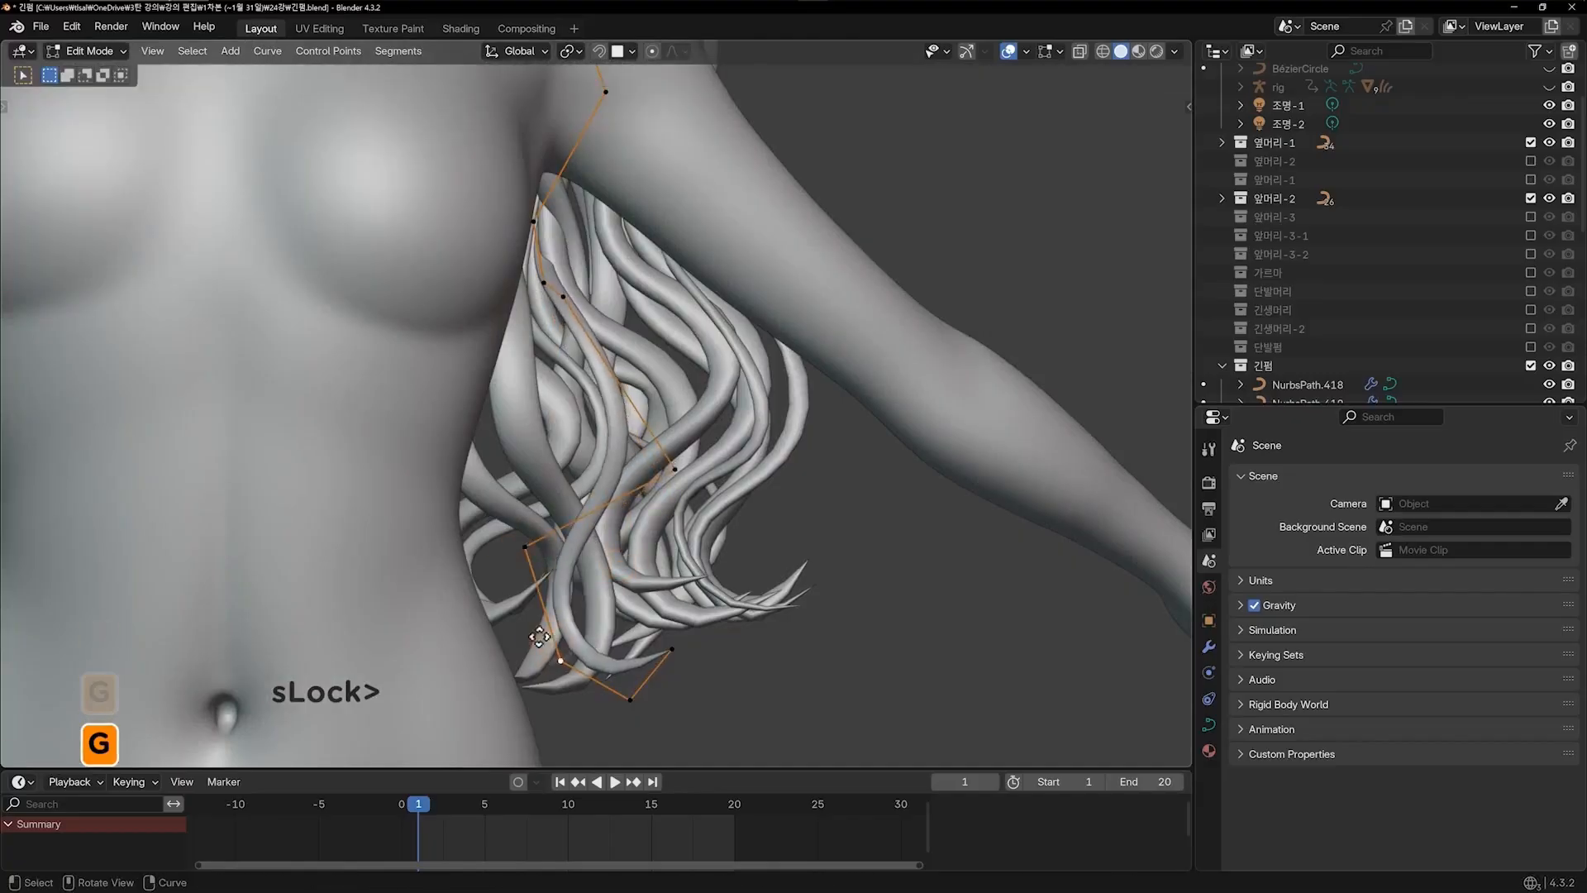
pyautogui.click(634, 695)
# Pull in the copy's tip and shift its two control points just below the armpit apart to form a wave
pyautogui.moveTo(635, 696); pyautogui.dragTo(593, 583, button='middle')
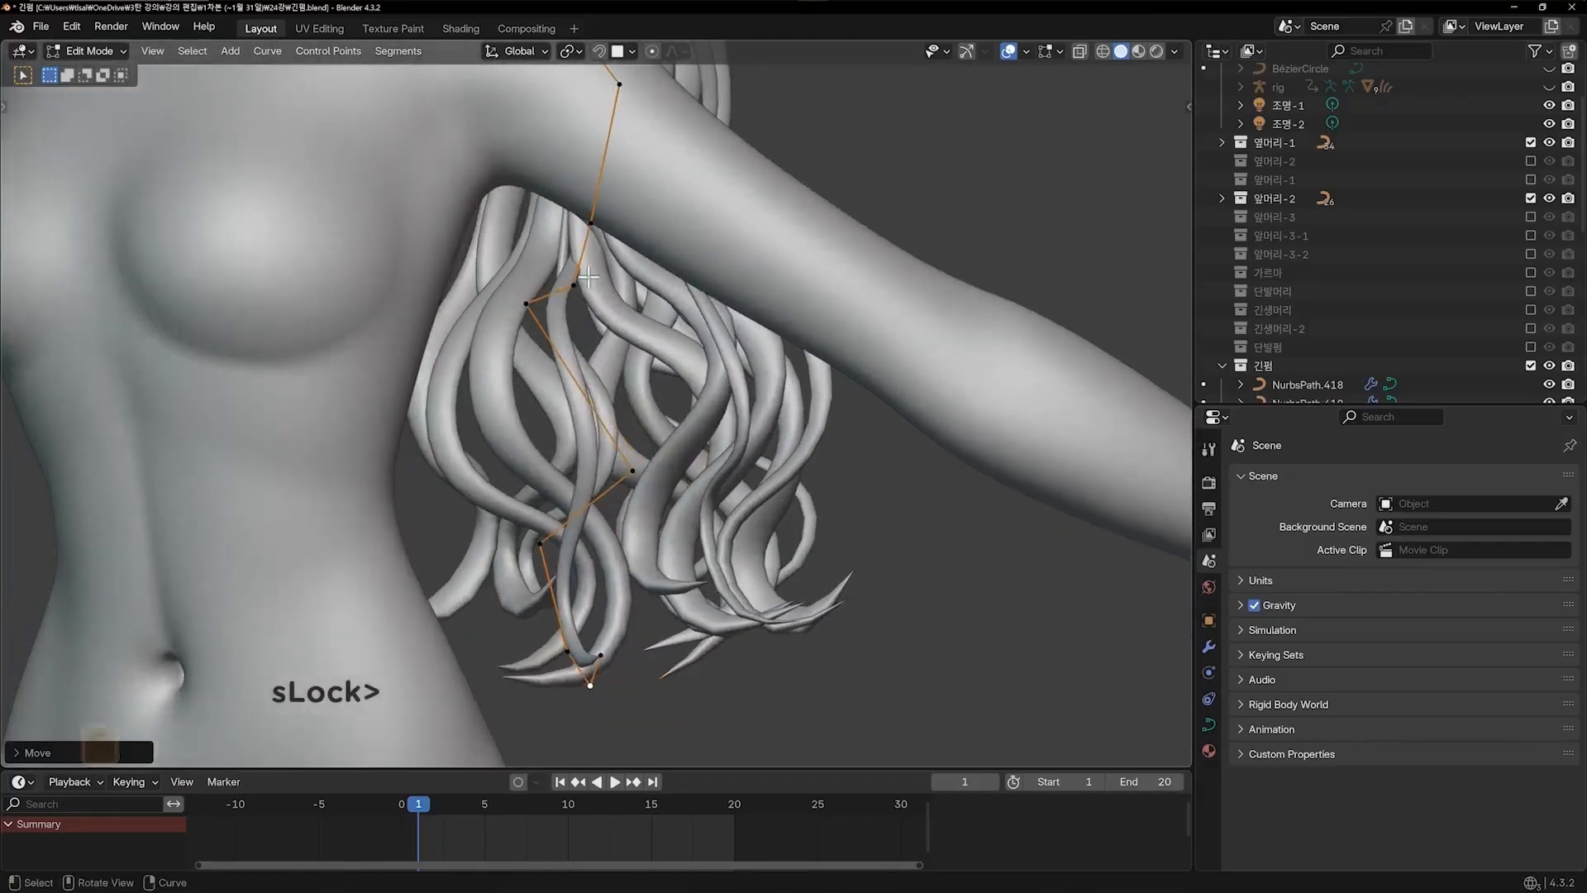
pyautogui.keyDown('shift'); pyautogui.moveTo(589, 277); pyautogui.dragTo(696, 399, button='middle'); pyautogui.keyUp('shift')
pyautogui.click(637, 439)
pyautogui.press('g')
pyautogui.click(704, 468)
pyautogui.click(678, 404)
pyautogui.press('g')
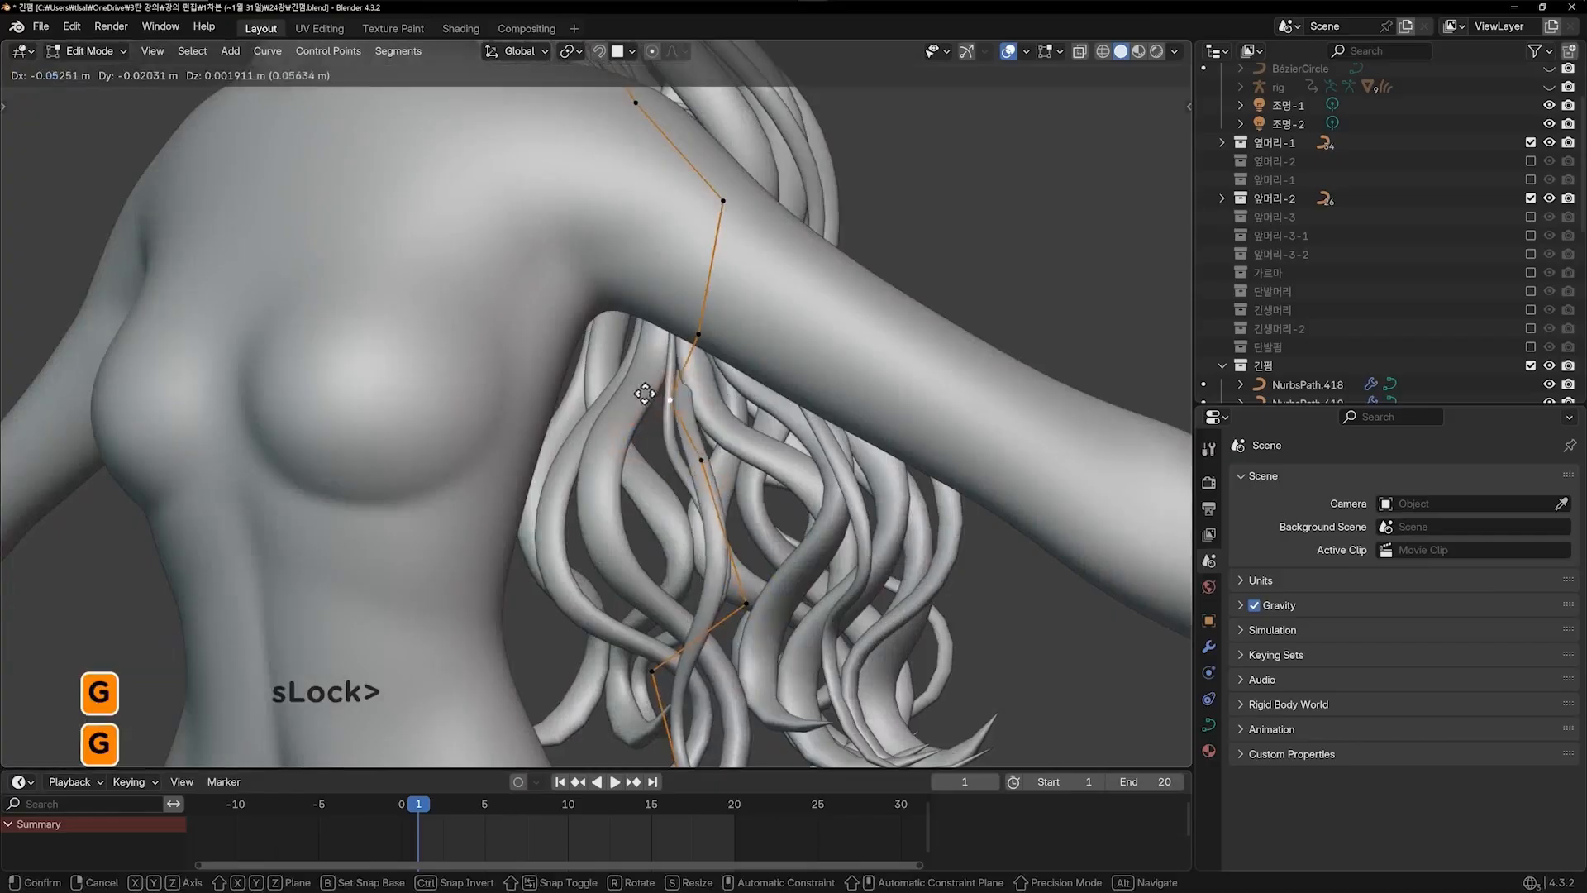
pyautogui.click(639, 408)
pyautogui.click(707, 465)
pyautogui.press('g')
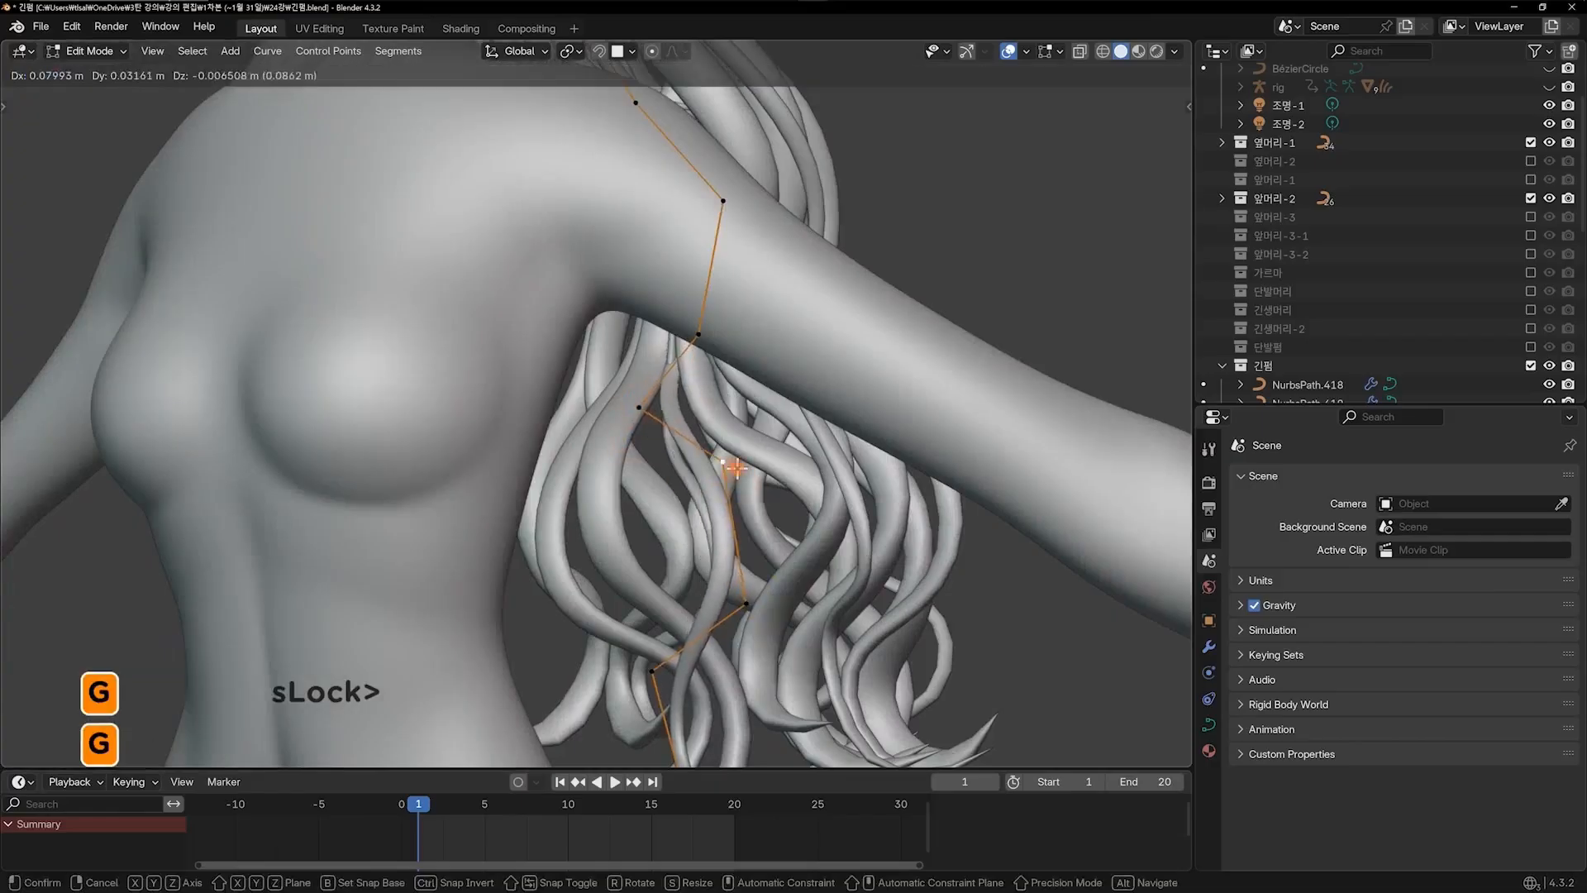
pyautogui.click(727, 468)
# Refine the copy's bend below the armpit by shifting the control points behind and just beneath the upper arm
pyautogui.press('g')
pyautogui.click(705, 329)
pyautogui.press('g')
pyautogui.click(742, 335)
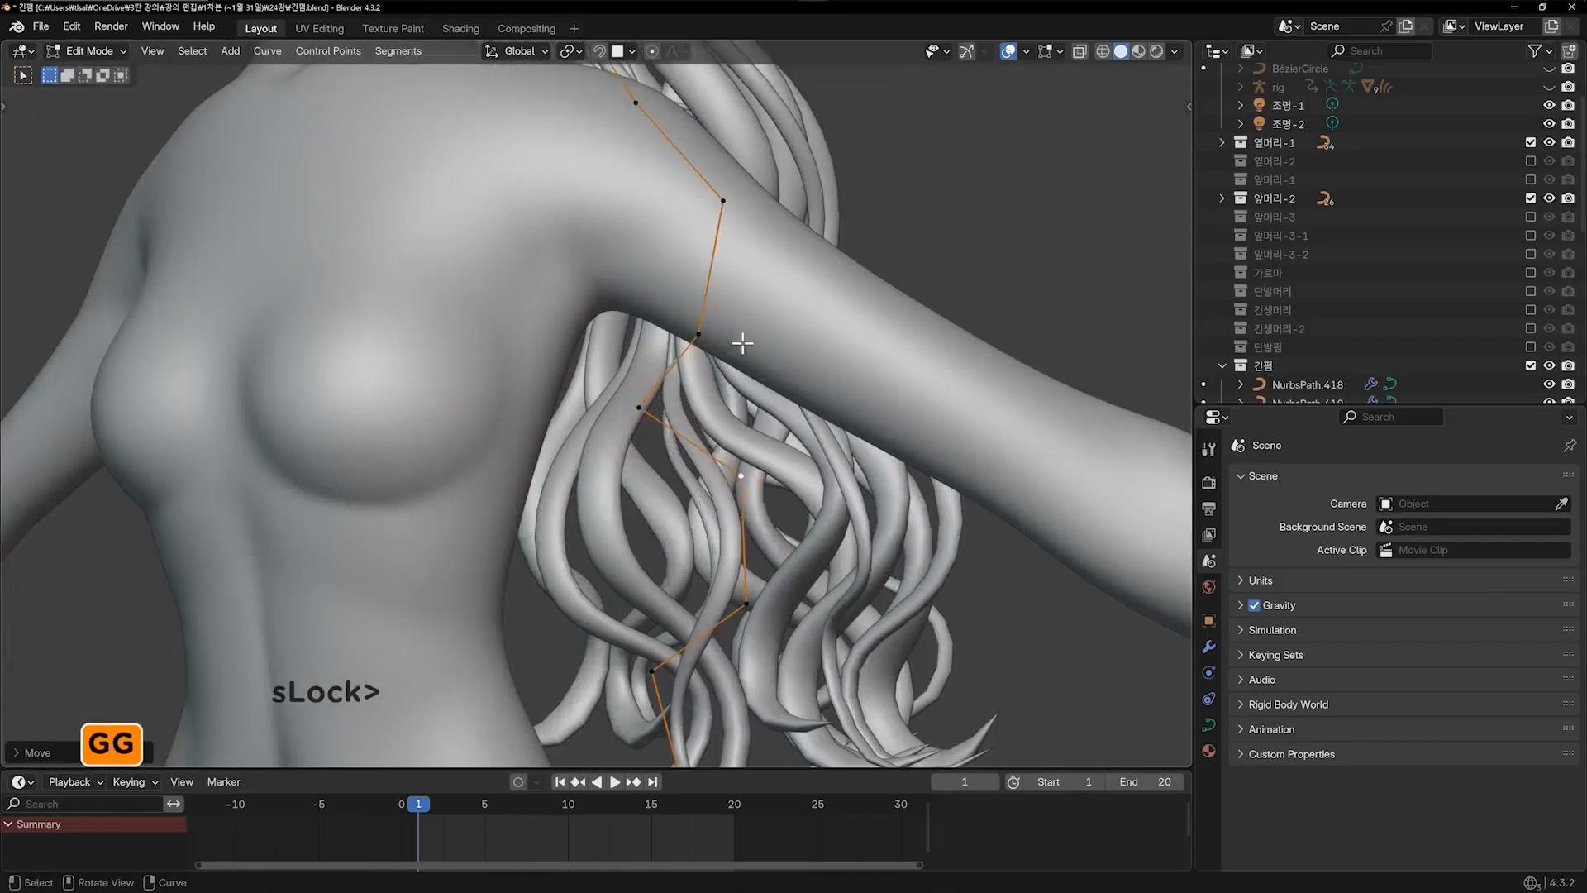
pyautogui.click(696, 327)
pyautogui.press('g')
pyautogui.click(660, 300)
pyautogui.click(634, 411)
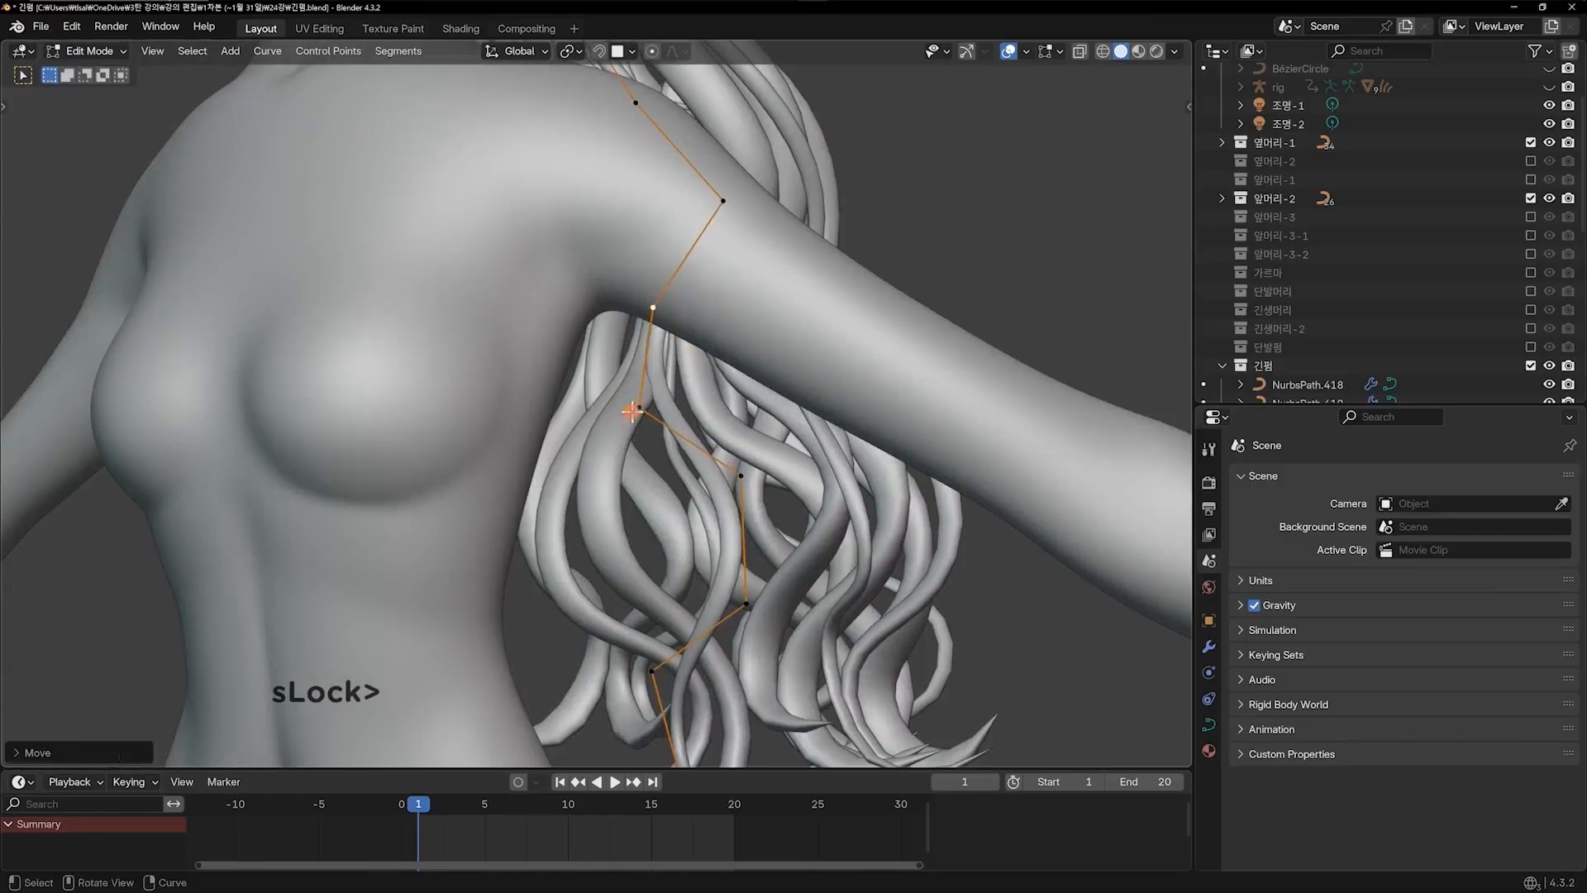
pyautogui.press('g')
pyautogui.click(642, 386)
# Adjust the strand's thickness at its upper end among the locks on the back
pyautogui.moveTo(667, 296); pyautogui.dragTo(651, 334, button='middle')
pyautogui.scroll(-3, 651, 334)
pyautogui.keyDown('shift'); pyautogui.moveTo(684, 281); pyautogui.dragTo(727, 459, button='middle'); pyautogui.keyUp('shift')
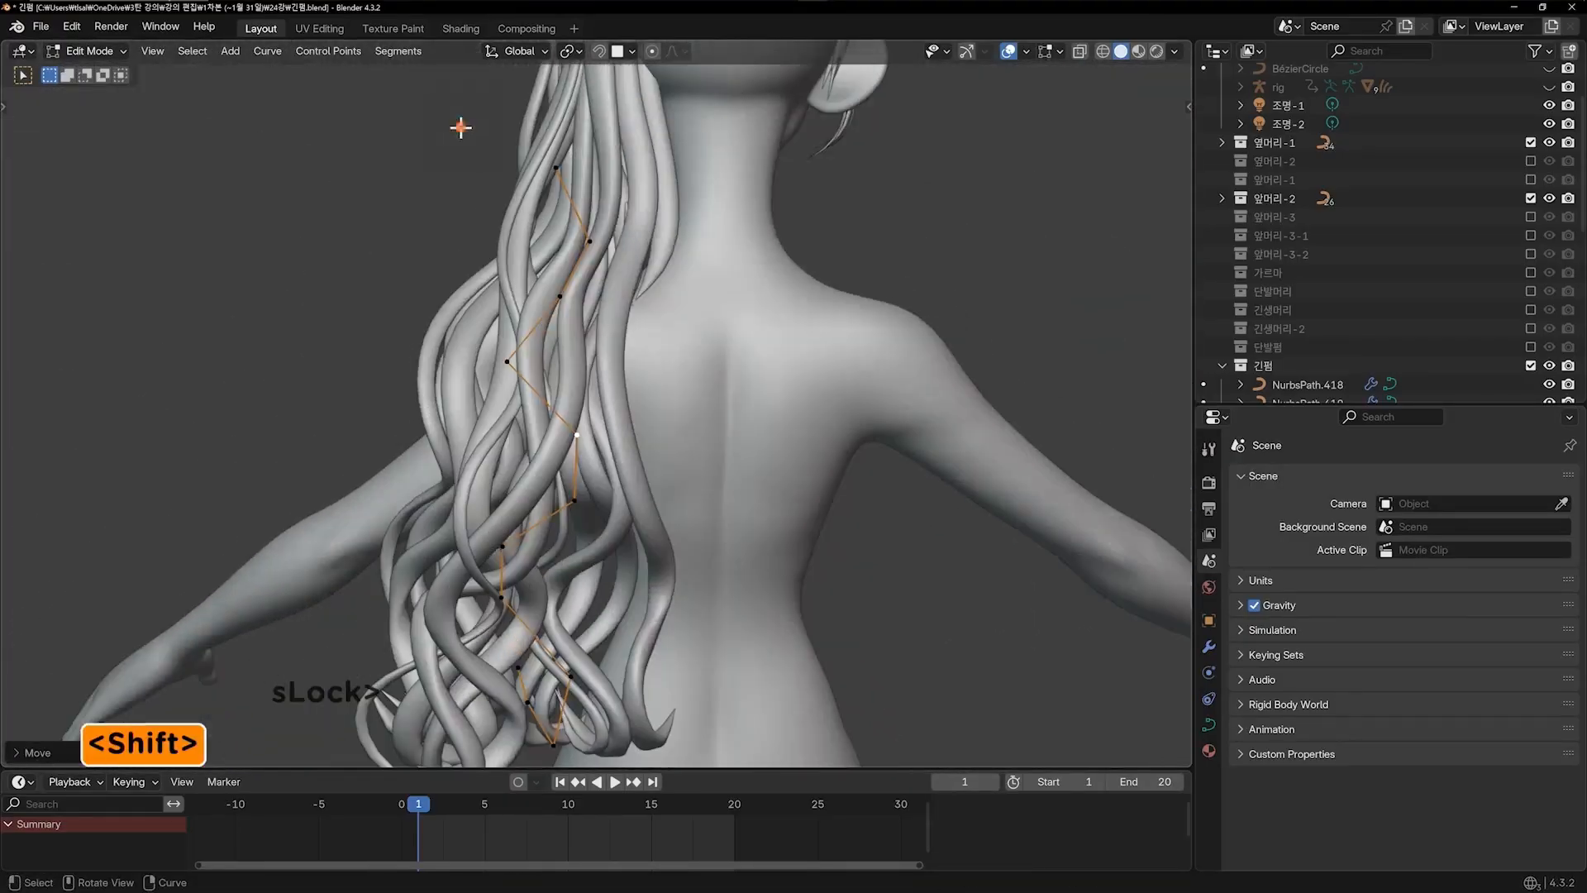
pyautogui.moveTo(660, 386); pyautogui.dragTo(851, 381, button='middle')
pyautogui.hotkey('alt', 's')
pyautogui.click(652, 405)
pyautogui.hotkey('alt', 's')
pyautogui.click(651, 407)
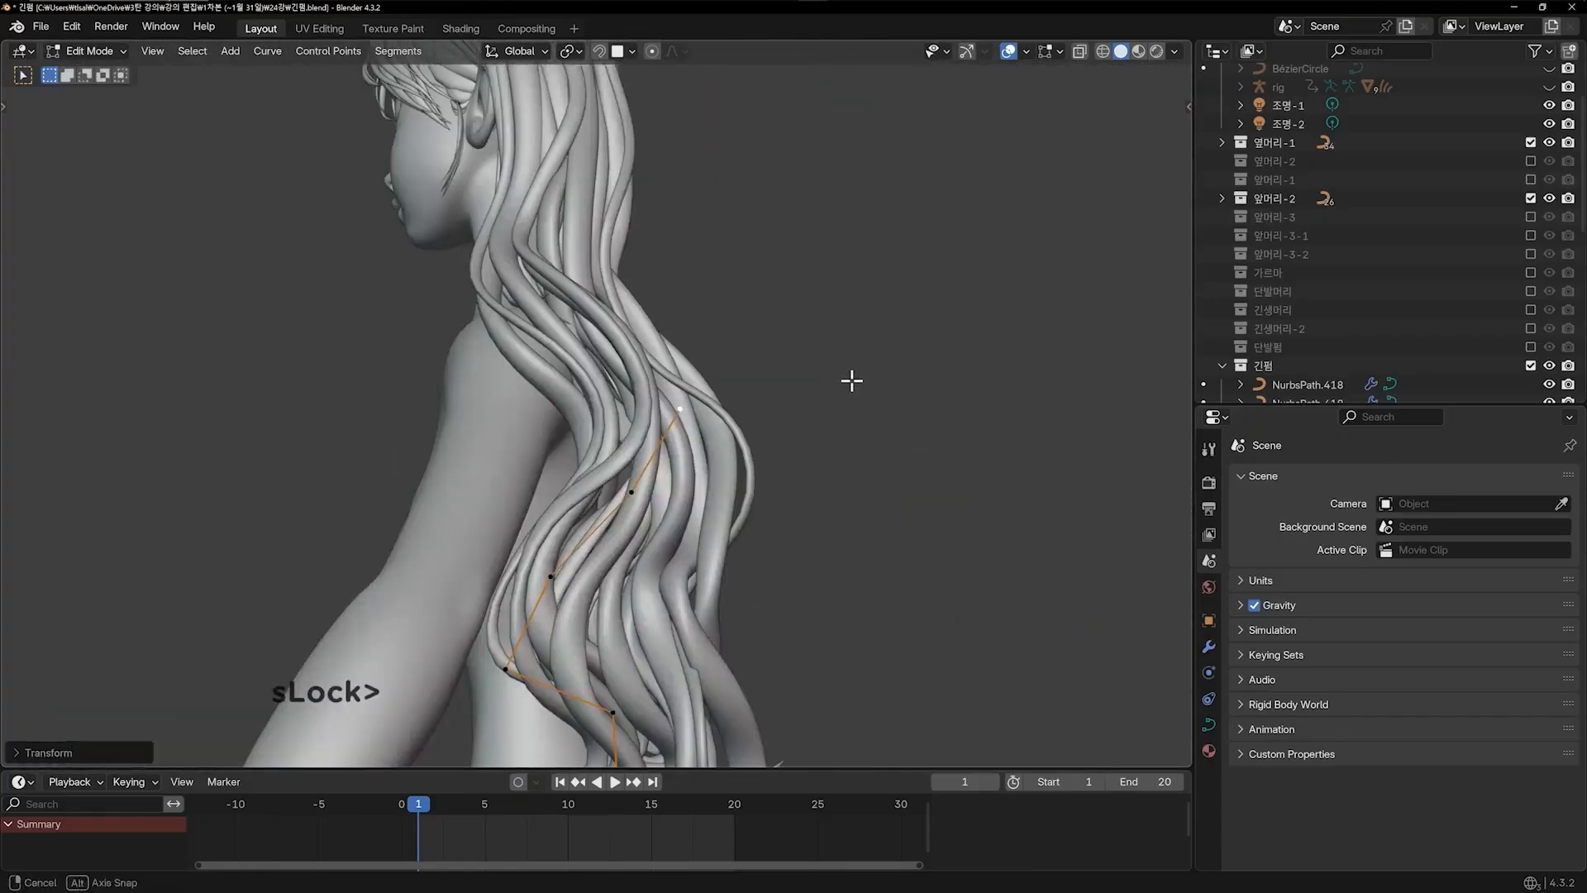
# Move the strand's top two control points in among the back locks and finish editing the curve
pyautogui.click(789, 384)
pyautogui.press('g')
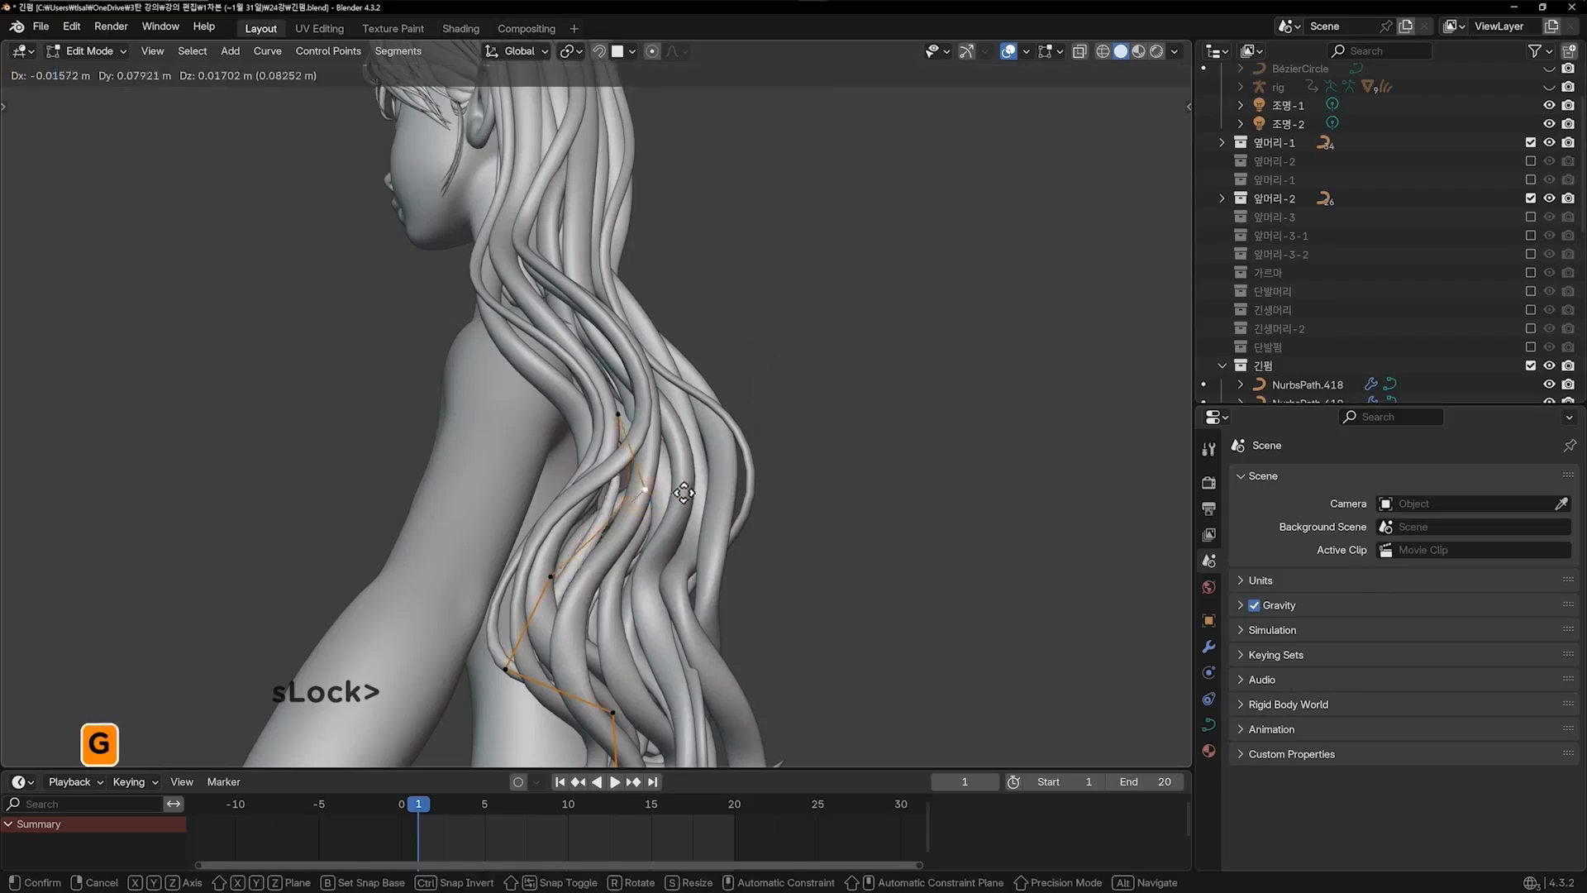
pyautogui.click(765, 438)
pyautogui.scroll(-1, 764, 439)
pyautogui.moveTo(769, 479); pyautogui.dragTo(880, 644, button='middle')
pyautogui.press('Tab')
# Duplicate the wavy strand hanging below the armpit and place the copy beside it
pyautogui.press('KP_1')
pyautogui.keyDown('shift'); pyautogui.moveTo(838, 522); pyautogui.dragTo(848, 386, button='middle'); pyautogui.keyUp('shift')
pyautogui.scroll(2, 717, 526)
pyautogui.keyDown('shift'); pyautogui.moveTo(668, 552); pyautogui.dragTo(588, 422, button='middle'); pyautogui.keyUp('shift')
pyautogui.click(678, 465)
pyautogui.hotkey('shift', 'd')
pyautogui.click(582, 408)
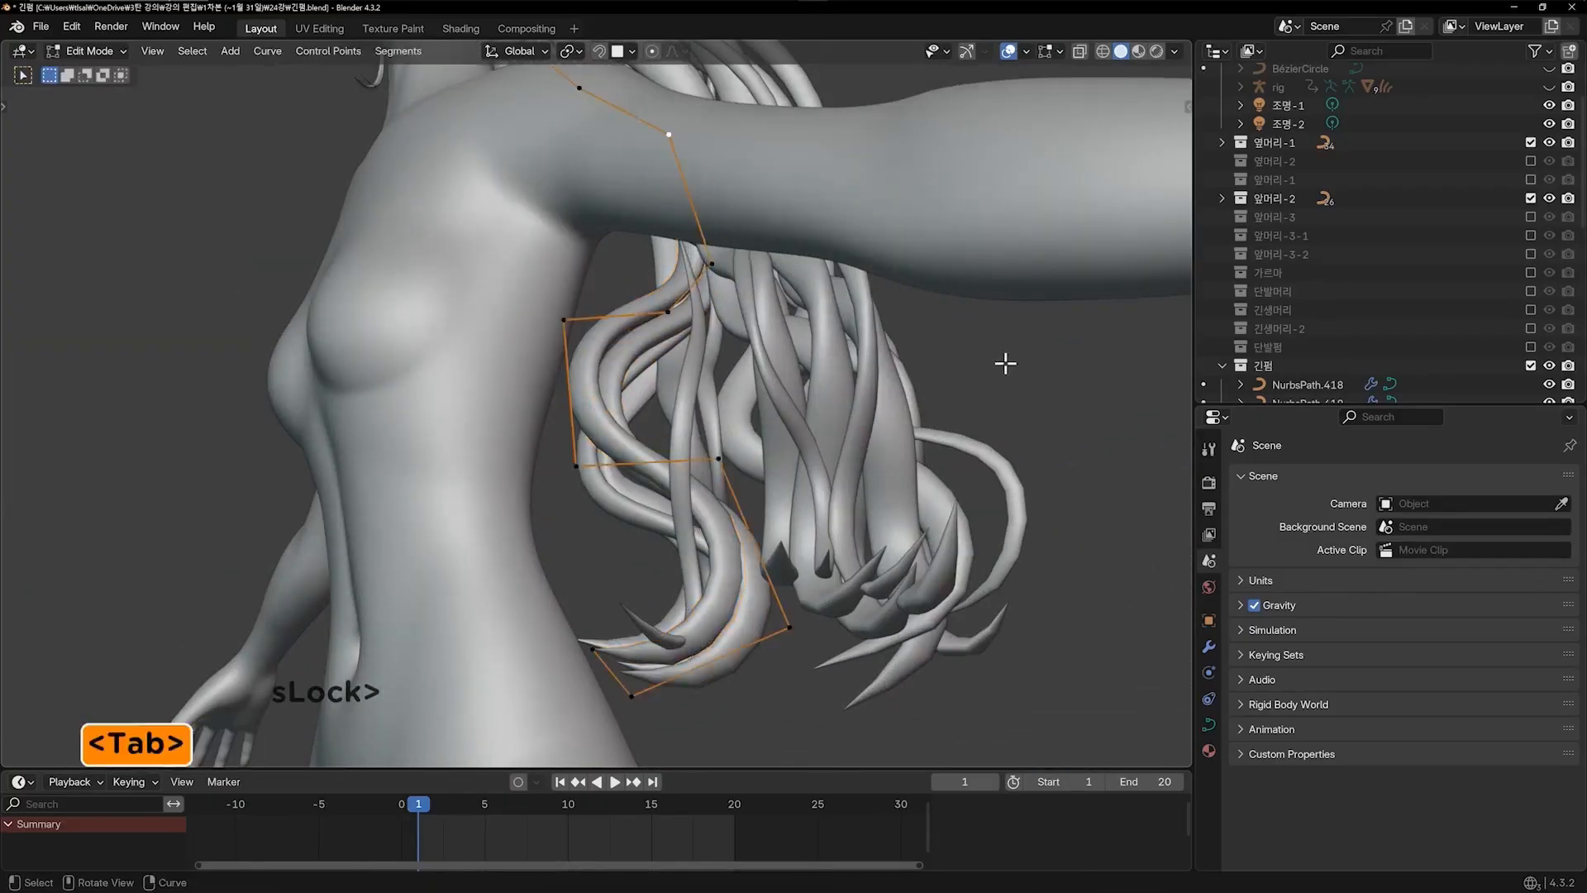
# Adjust the thickness of the new copy over all its control points at once
pyautogui.press('a')
pyautogui.hotkey('alt', 's')
pyautogui.click(710, 395)
# Move the new strand's two control points at mid-length outward and up to reshape its middle wave
pyautogui.moveTo(709, 395); pyautogui.dragTo(775, 501, button='middle')
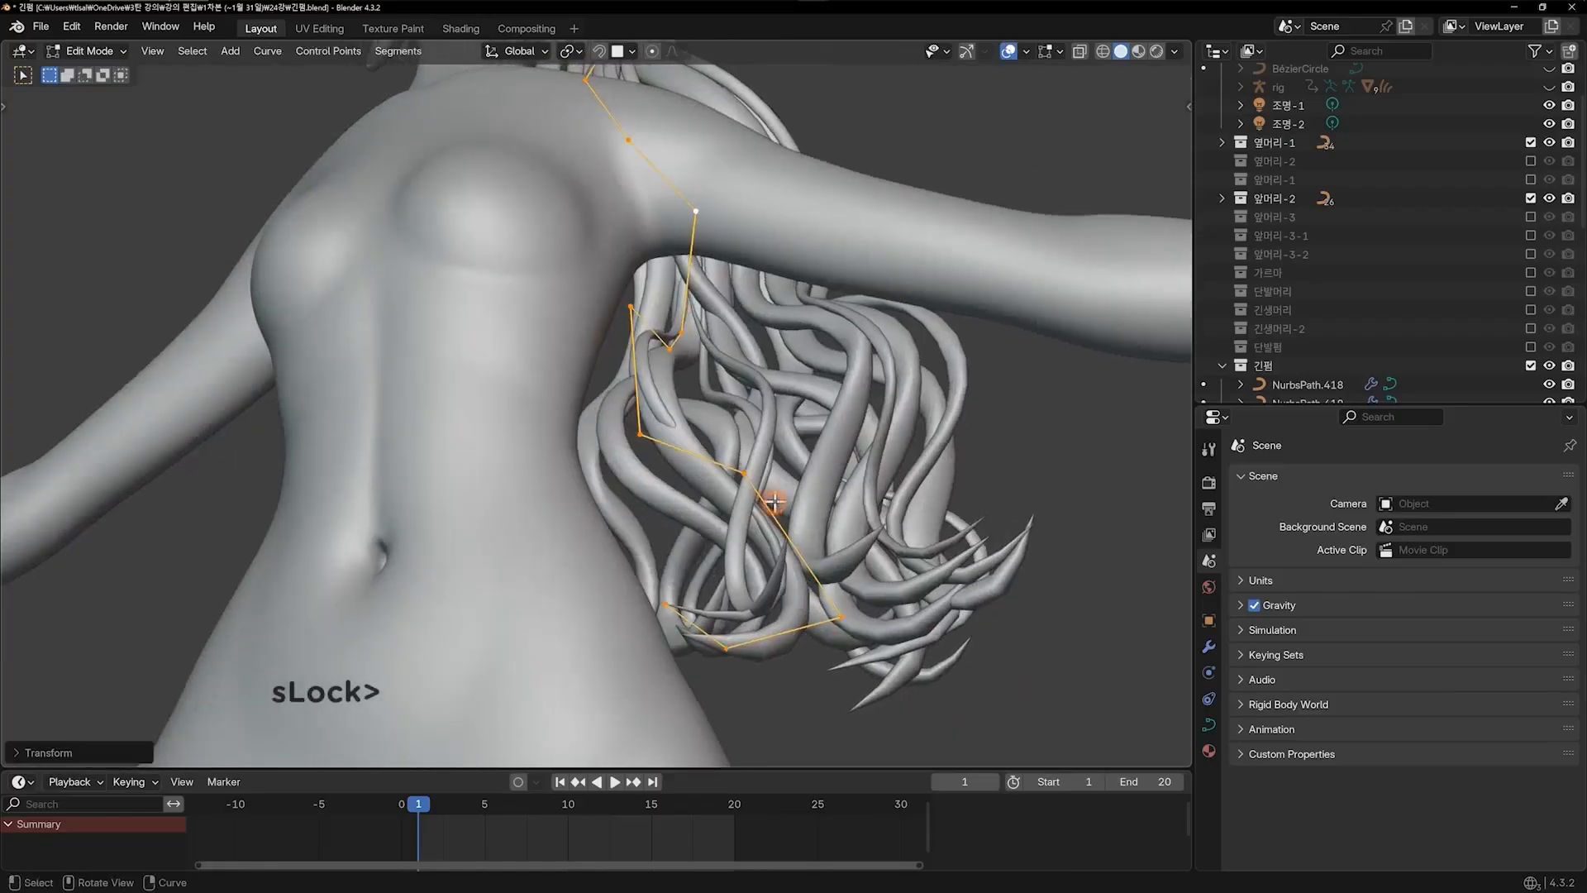
pyautogui.click(753, 482)
pyautogui.press('g')
pyautogui.click(792, 463)
pyautogui.click(634, 436)
pyautogui.press('g')
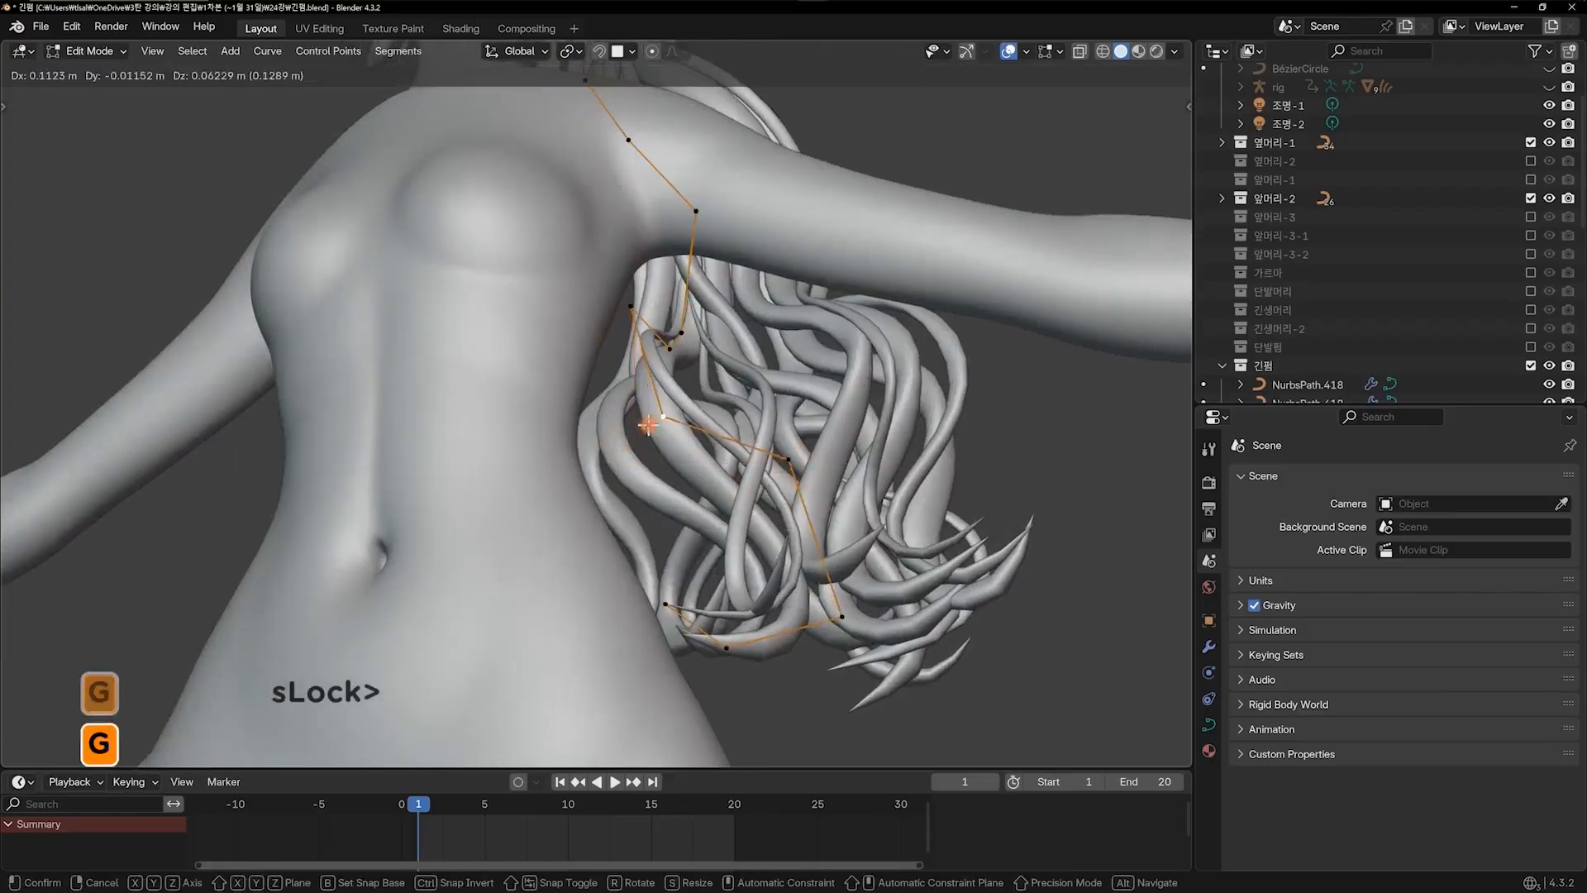
pyautogui.click(646, 419)
# Lower the control points of the new strand's bottom curl and its tip at waist height
pyautogui.moveTo(657, 439); pyautogui.dragTo(728, 614, button='middle')
pyautogui.click(769, 668)
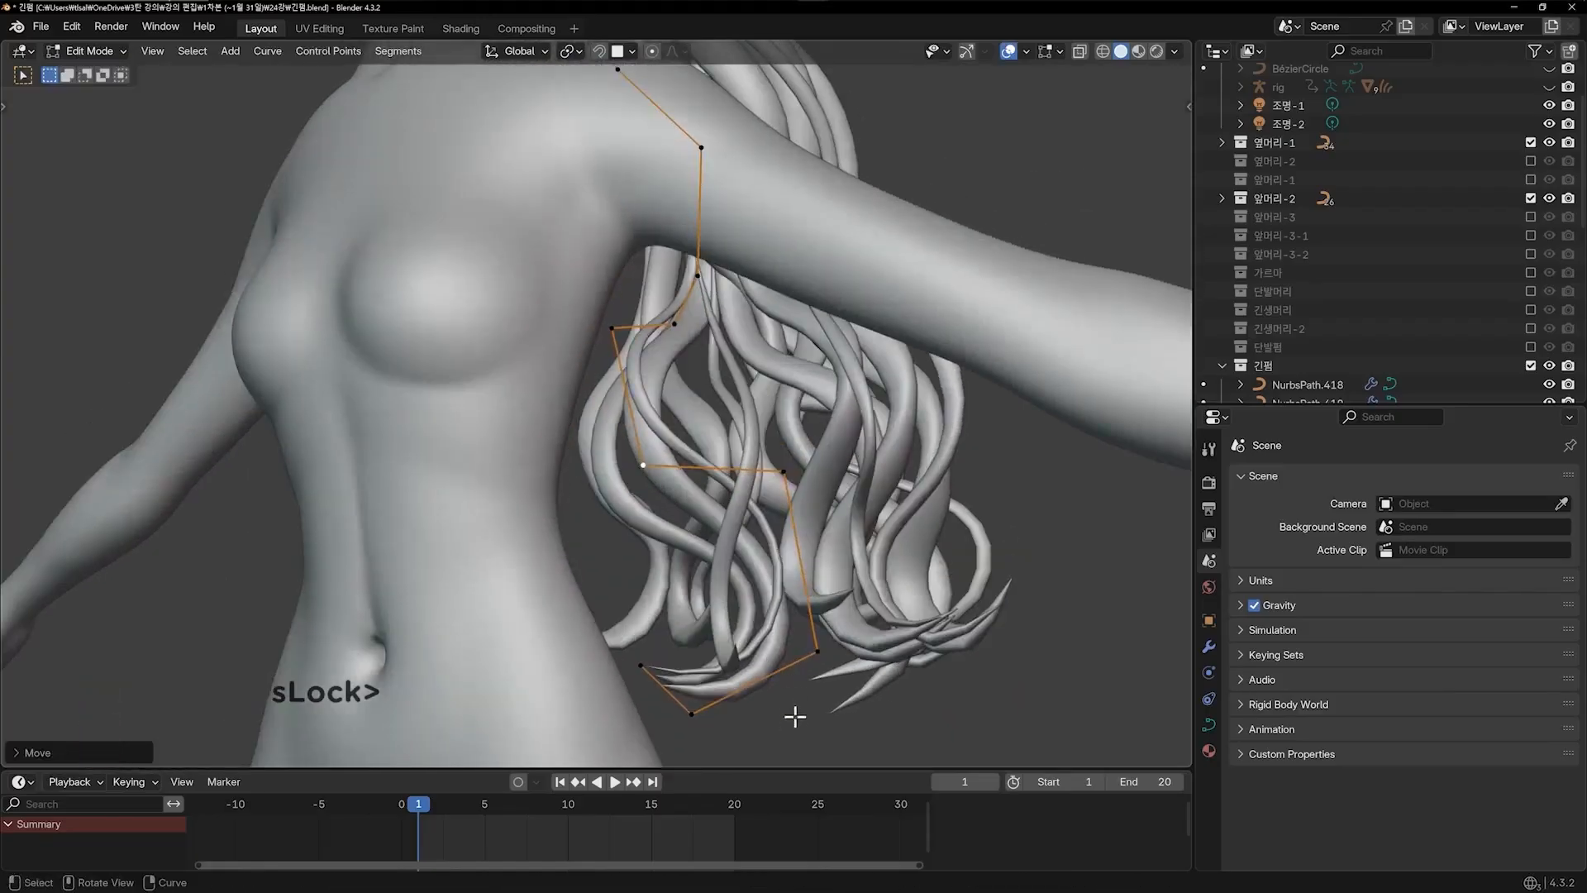
pyautogui.click(790, 665)
pyautogui.press('g')
pyautogui.click(806, 697)
pyautogui.click(641, 666)
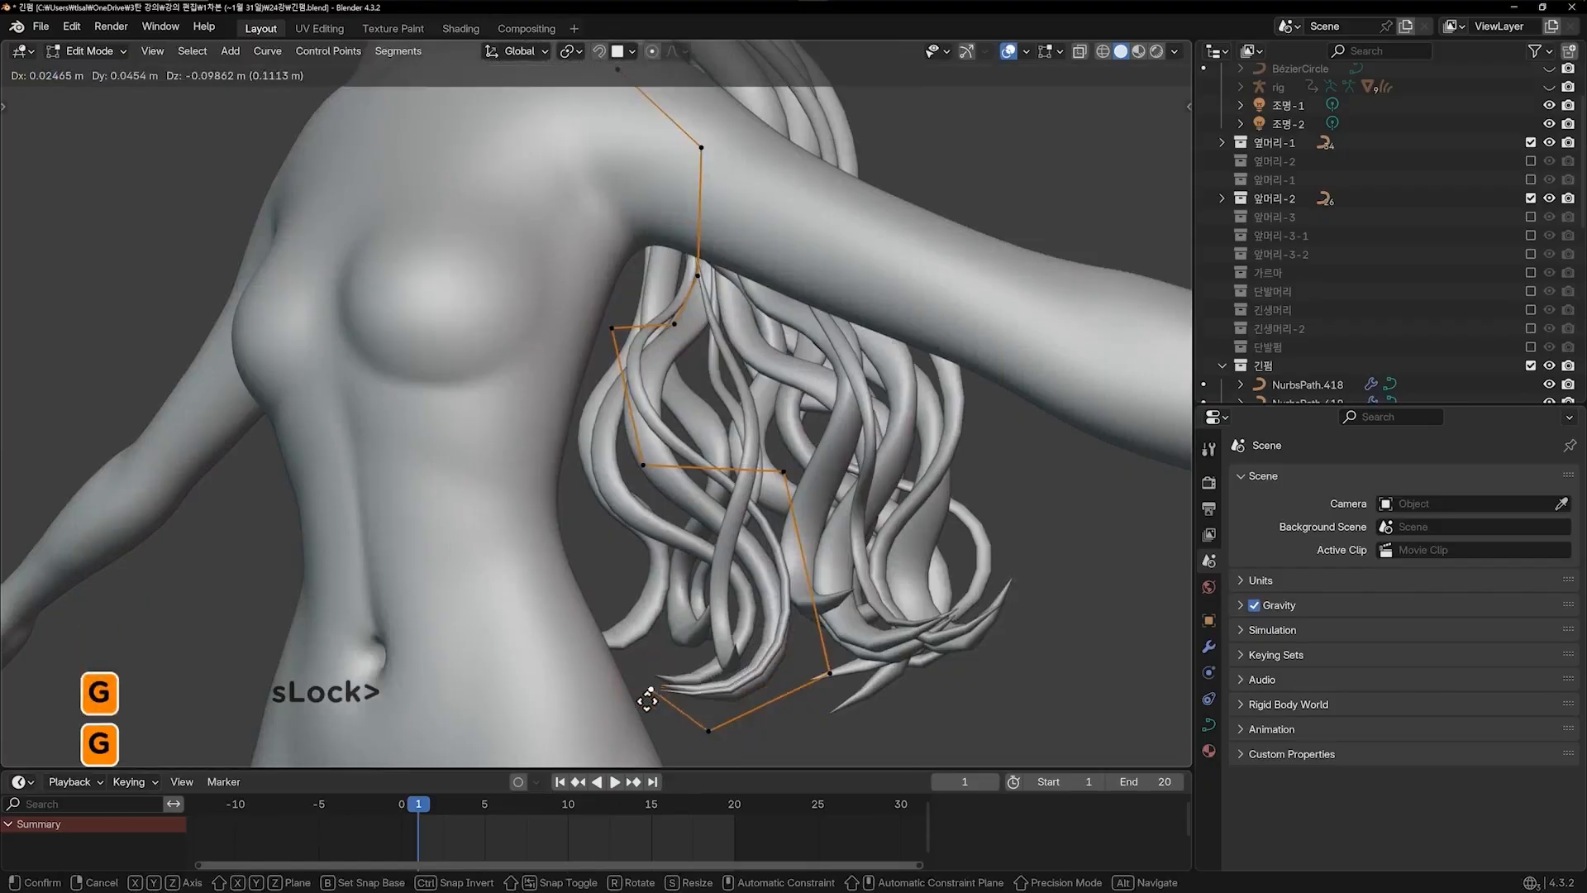
pyautogui.press('Tab')
# Reposition the new strand's upper control points around the neck and shoulder, undoing one misplaced move, and finish editing
pyautogui.moveTo(645, 680); pyautogui.dragTo(695, 570, button='middle')
pyautogui.keyDown('shift'); pyautogui.moveTo(669, 418); pyautogui.dragTo(694, 604, button='middle'); pyautogui.keyUp('shift')
pyautogui.press('Tab')
pyautogui.scroll(4, 719, 529)
pyautogui.moveTo(727, 517); pyautogui.dragTo(761, 507, button='middle')
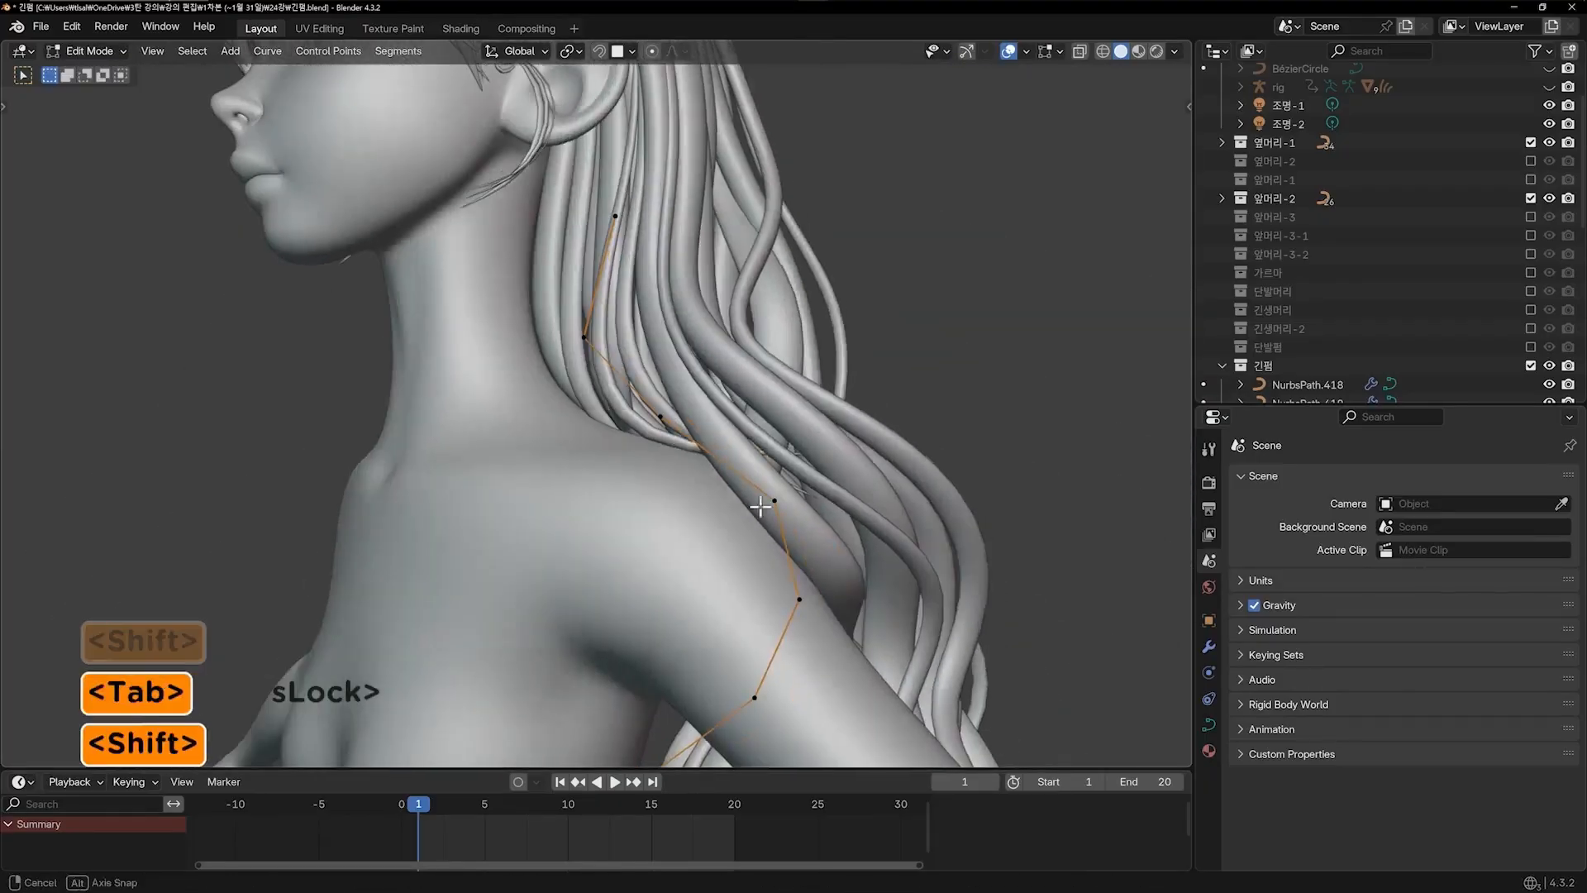
pyautogui.press('g')
pyautogui.click(573, 378)
pyautogui.moveTo(574, 379); pyautogui.dragTo(710, 417, button='middle')
pyautogui.hotkey('ctrl', 'z')
pyautogui.press('g')
pyautogui.press('g')
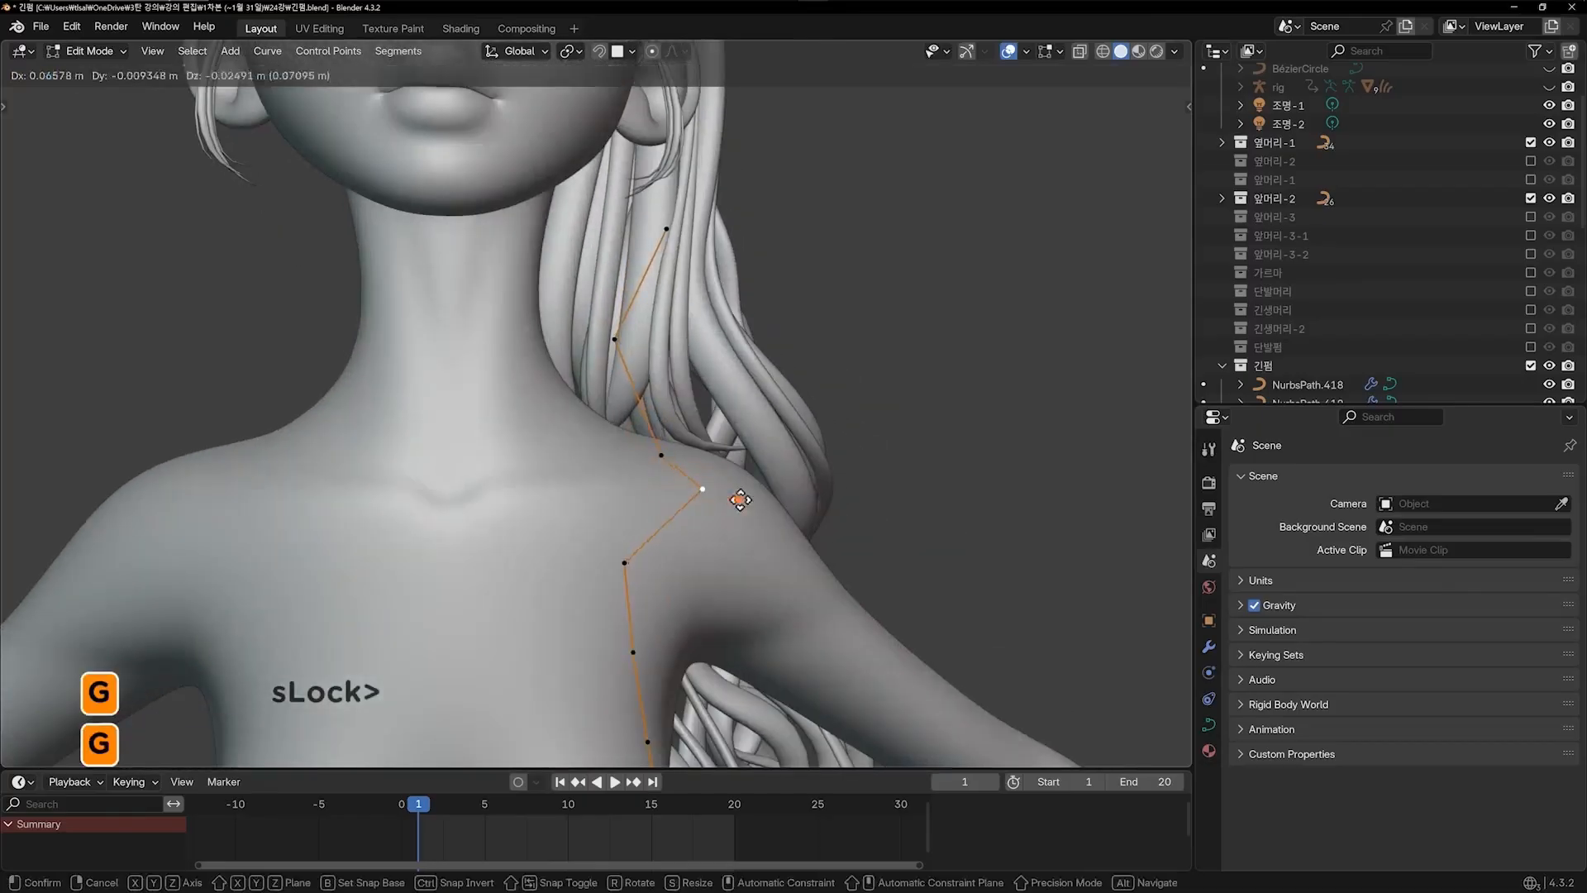
pyautogui.click(637, 339)
pyautogui.press('Tab')
# Deselect the strand and examine the ponytail from the front and around the side to the back
pyautogui.click(921, 321)
pyautogui.moveTo(895, 407)
pyautogui.mouseDown(button='middle')
pyautogui.moveTo(797, 365)
pyautogui.moveTo(898, 422)
pyautogui.mouseUp(button='middle')
pyautogui.press('KP_1')
pyautogui.scroll(-4, 982, 424)
pyautogui.keyDown('shift'); pyautogui.moveTo(786, 454); pyautogui.dragTo(727, 351, button='middle'); pyautogui.keyUp('shift')
pyautogui.scroll(3, 732, 486)
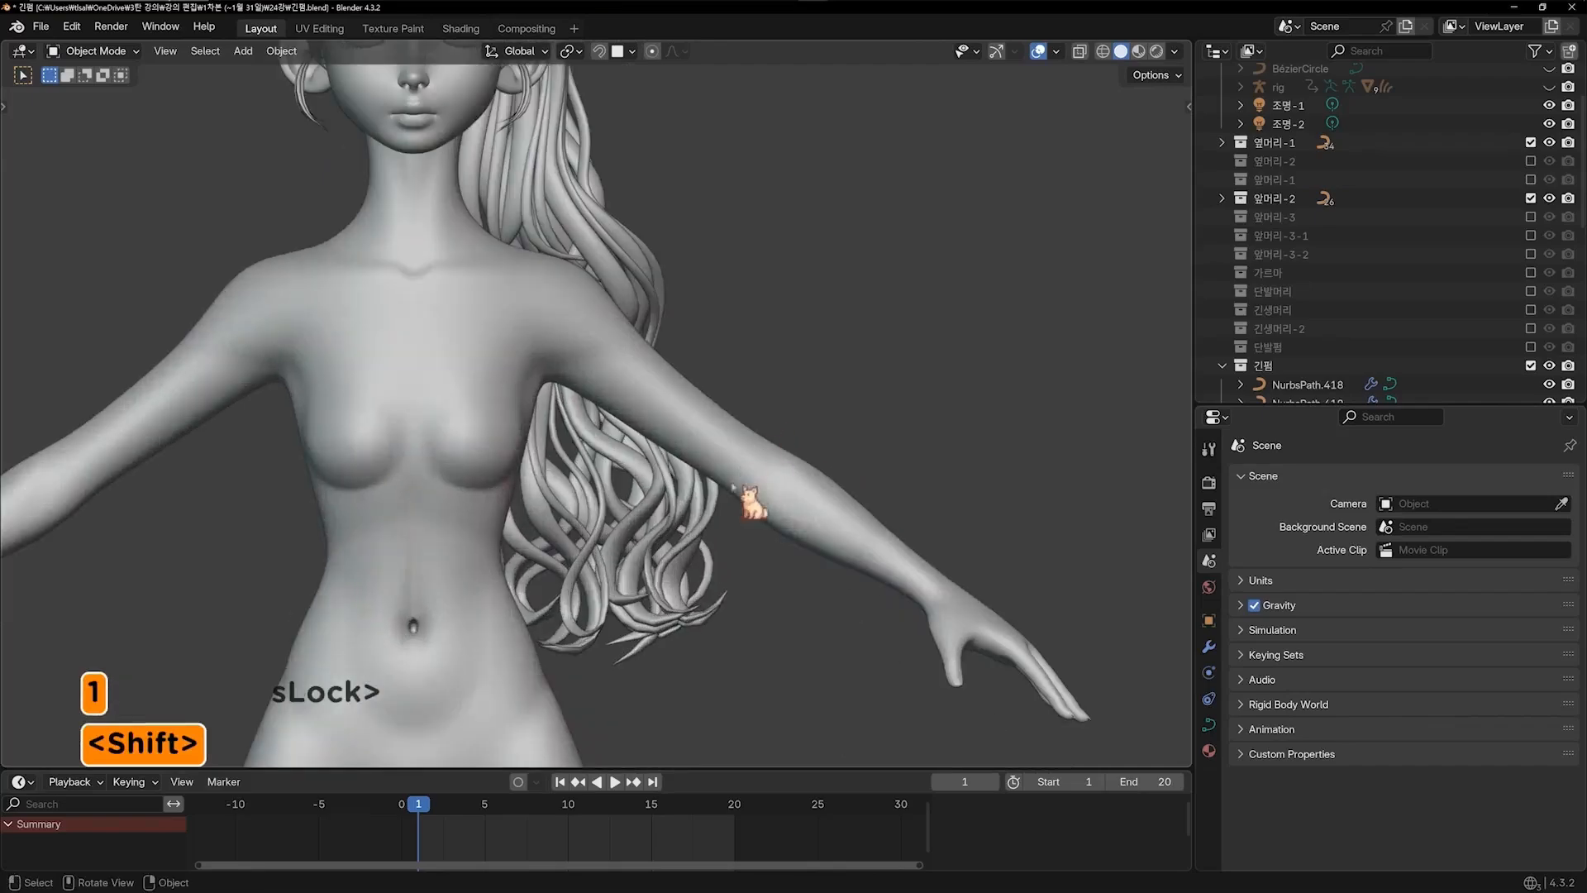
pyautogui.keyDown('shift'); pyautogui.moveTo(697, 493); pyautogui.dragTo(754, 565, button='middle'); pyautogui.keyUp('shift')
pyautogui.press('KP_6')
pyautogui.press('KP_6')
pyautogui.press('KP_6')
pyautogui.press('KP_6')
pyautogui.press('KP_6')
pyautogui.press('KP_6')
pyautogui.press('KP_6')
pyautogui.press('KP_6')
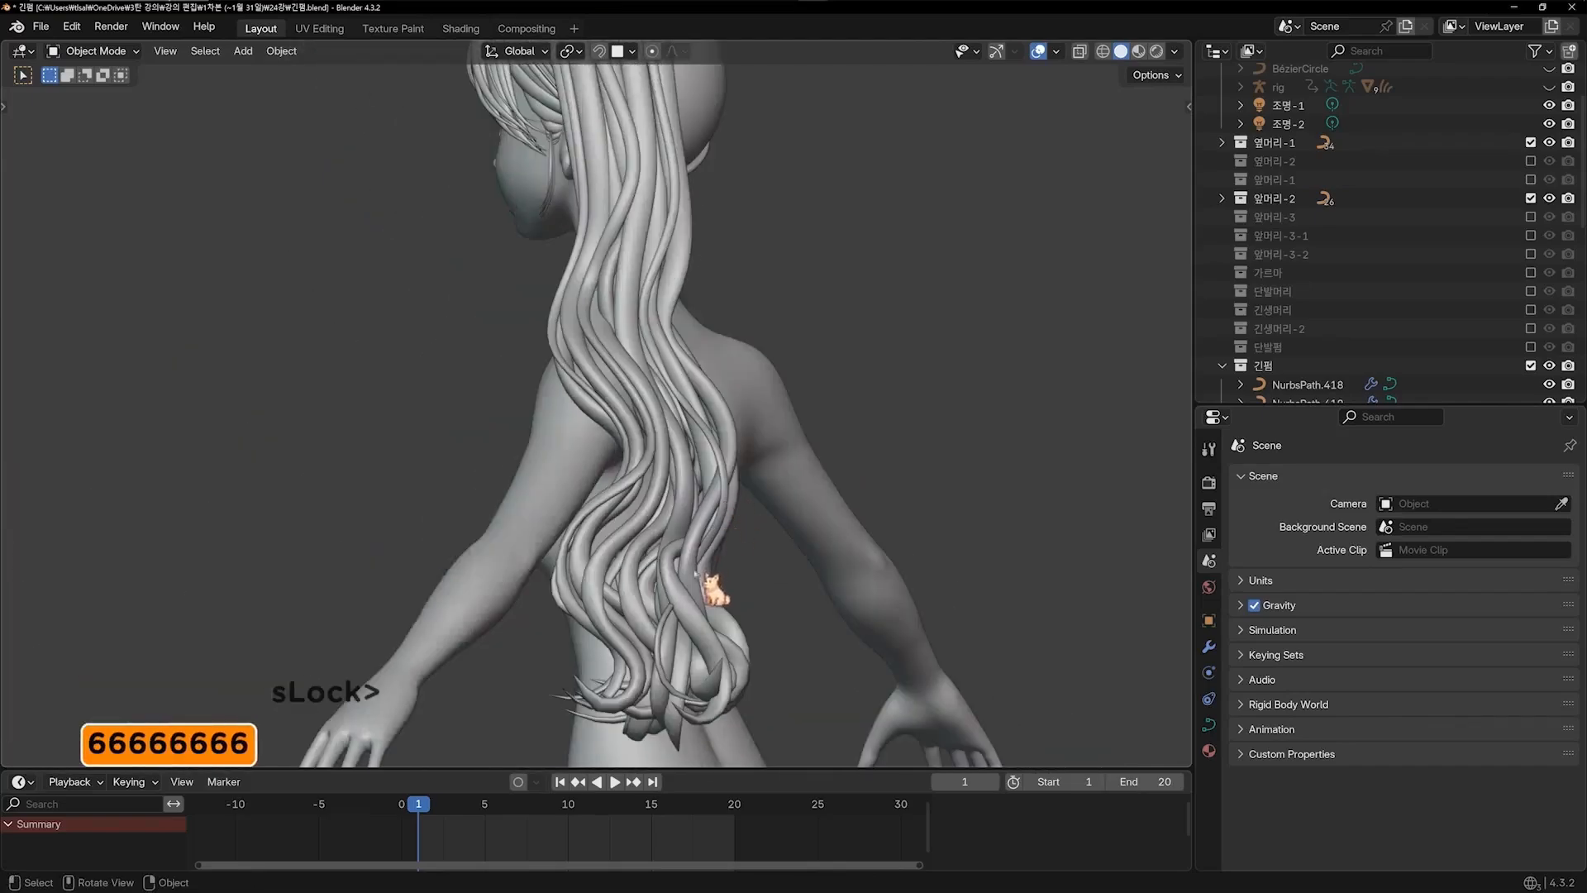
# Nudge control points just above the lower curls of the ponytail's back strands to refine their waves
pyautogui.press('g')
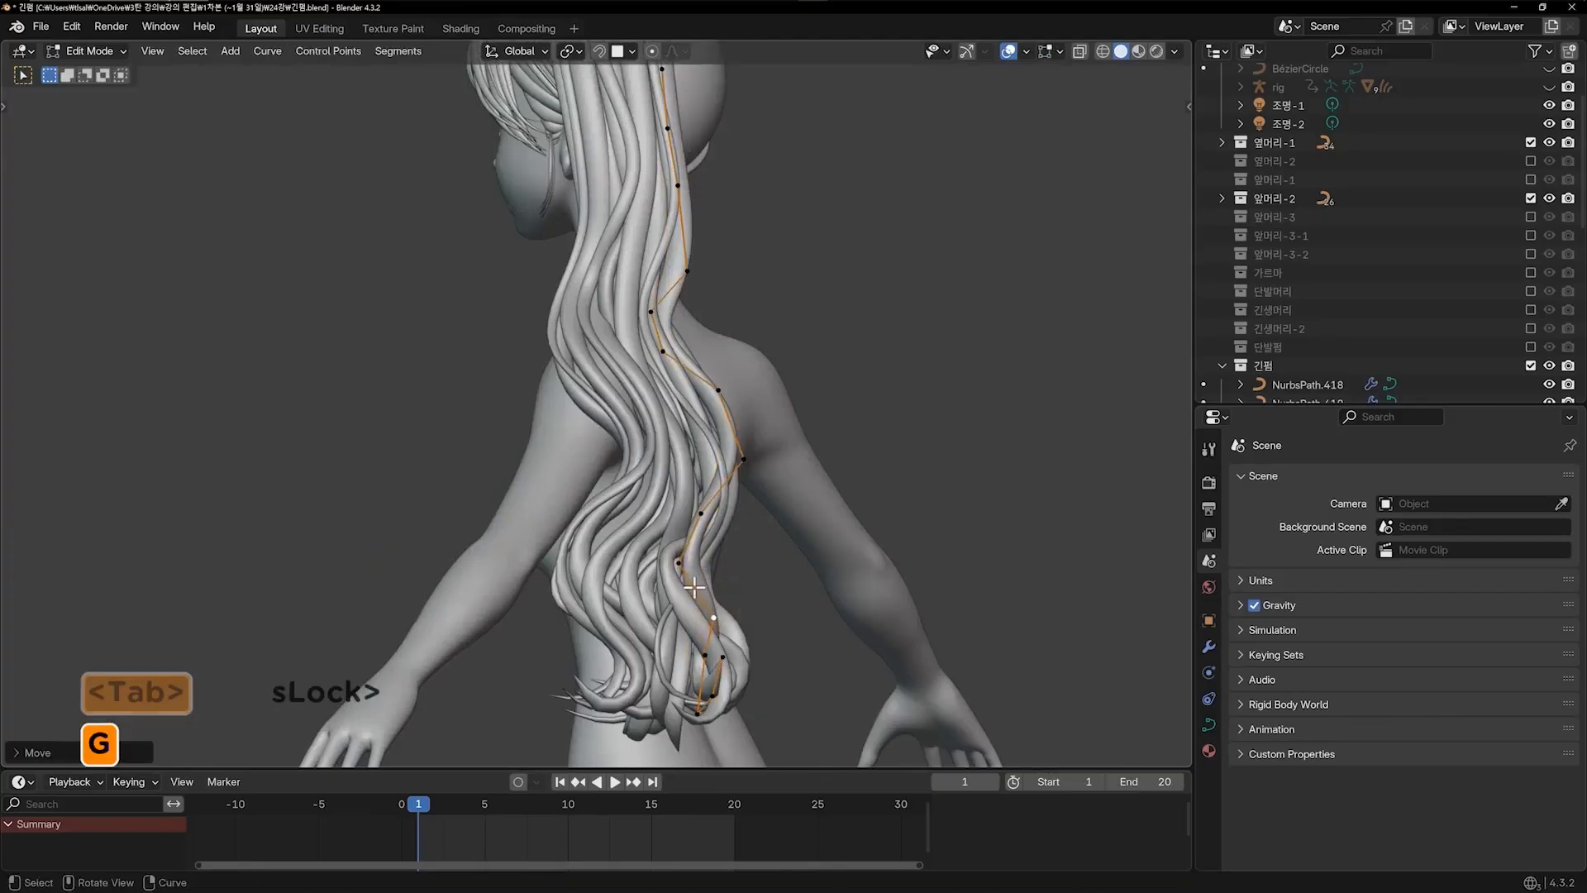
pyautogui.press('Tab')
pyautogui.press('KP_6')
pyautogui.press('KP_6')
pyautogui.press('KP_6')
pyautogui.press('g')
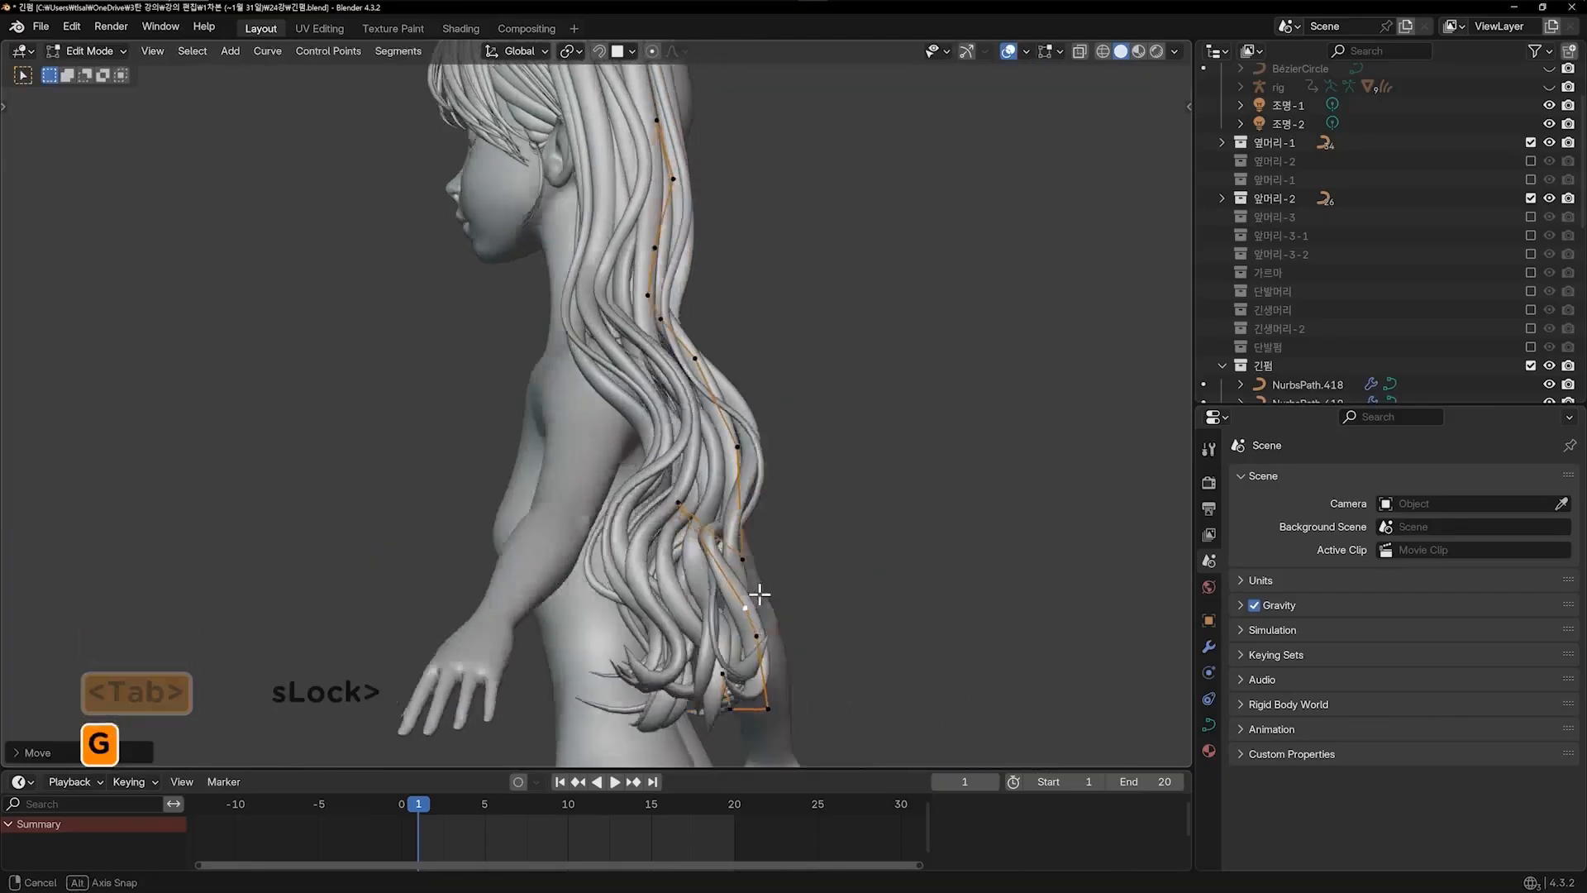
# Shift the control points along a back strand's lower wave near the waist to refine the bend above its tip
pyautogui.click(802, 661)
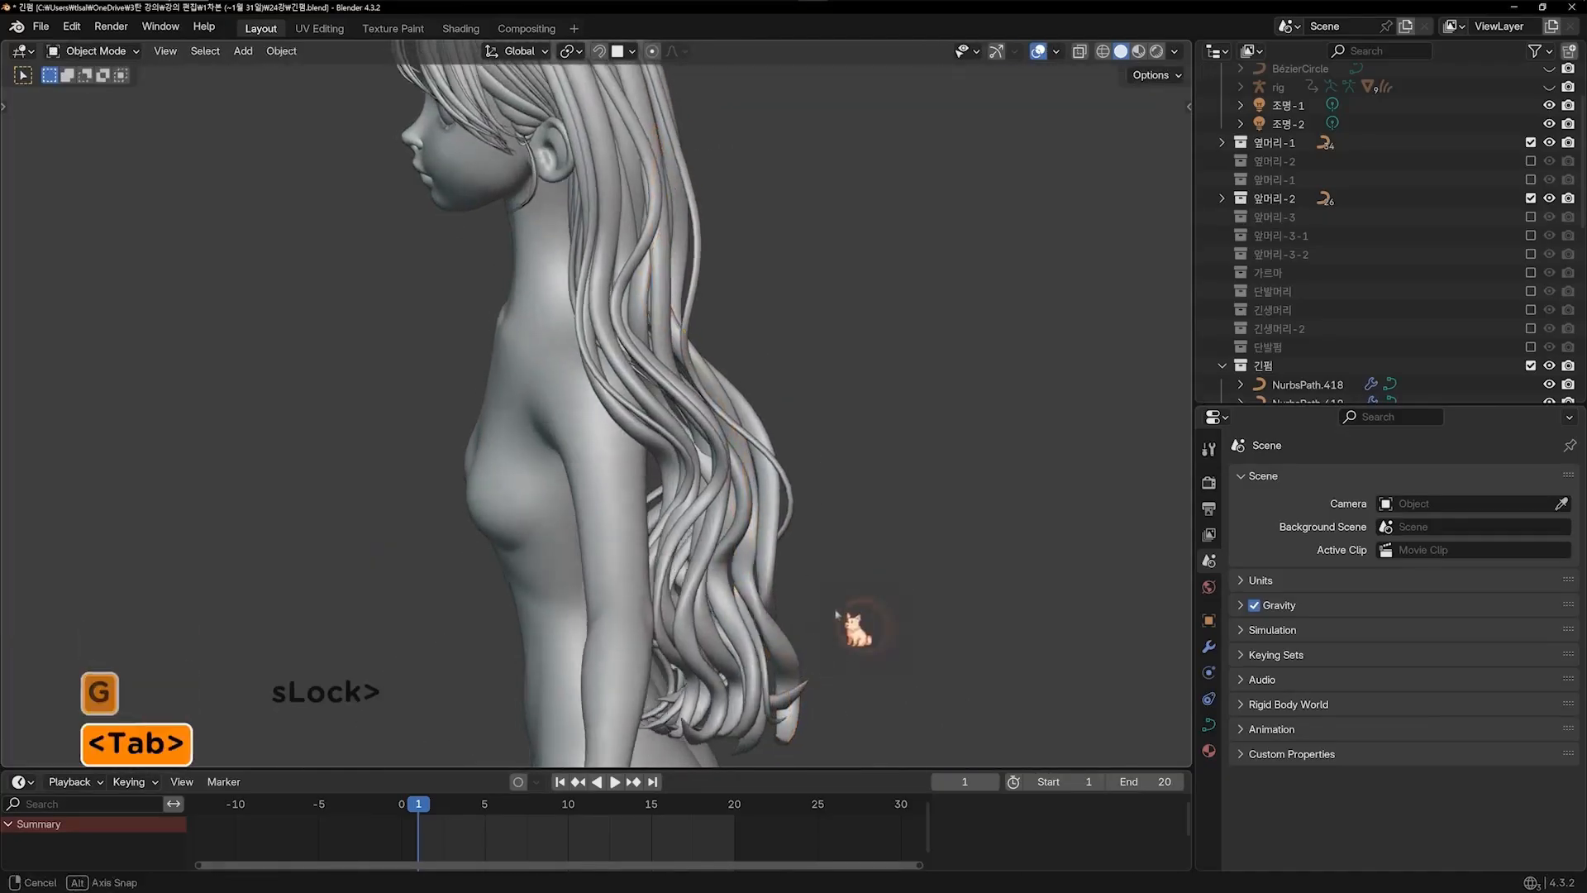
pyautogui.moveTo(837, 614); pyautogui.dragTo(728, 636, button='middle')
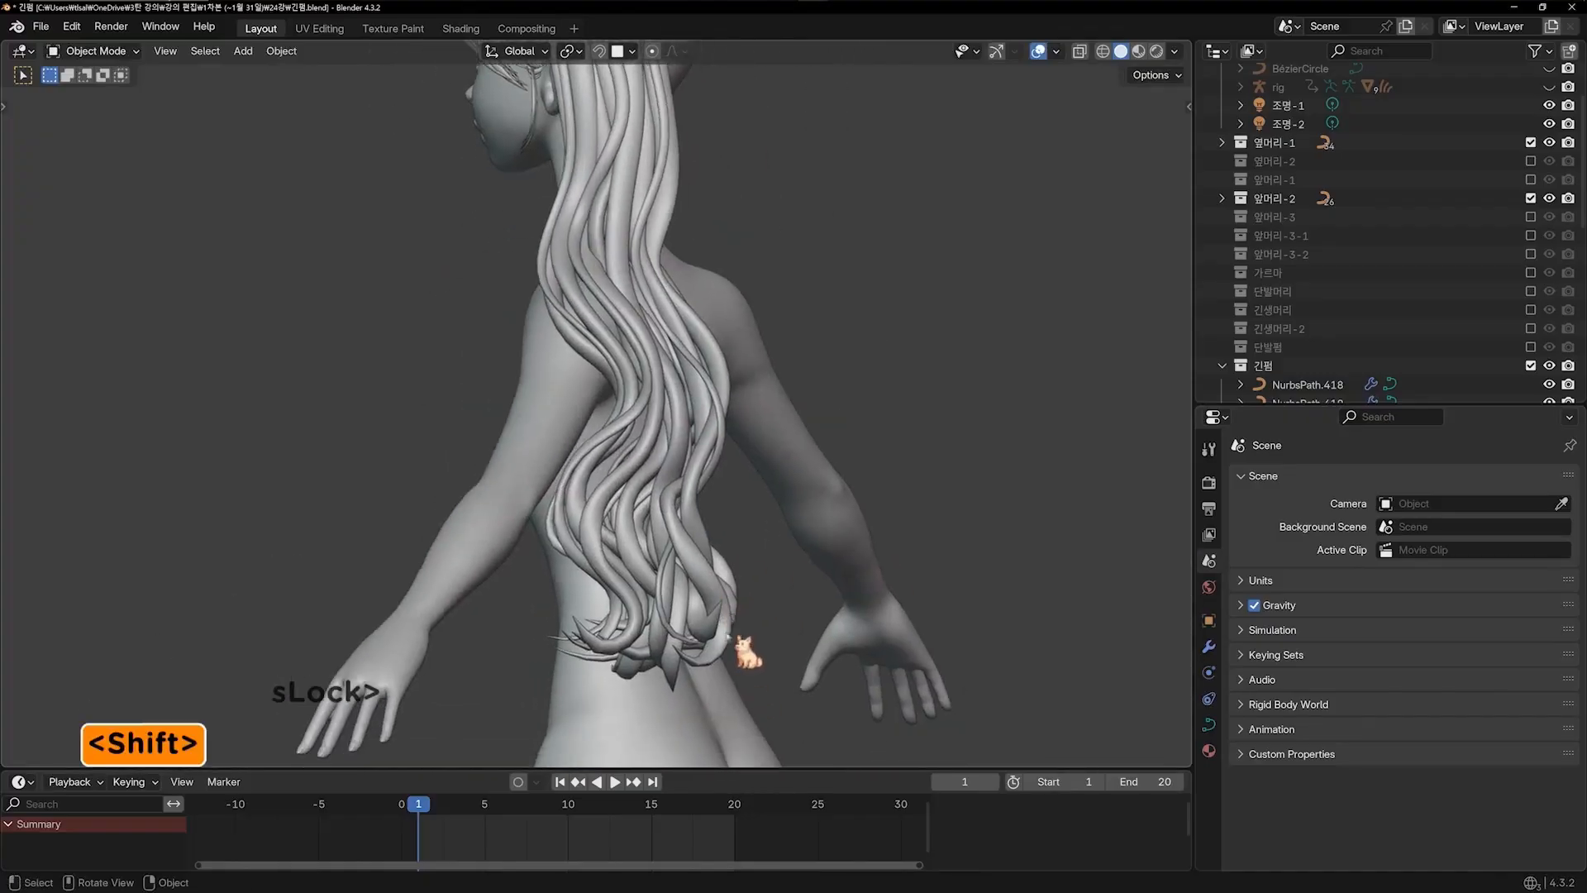
pyautogui.press('g')
pyautogui.press('g')
pyautogui.press('Tab')
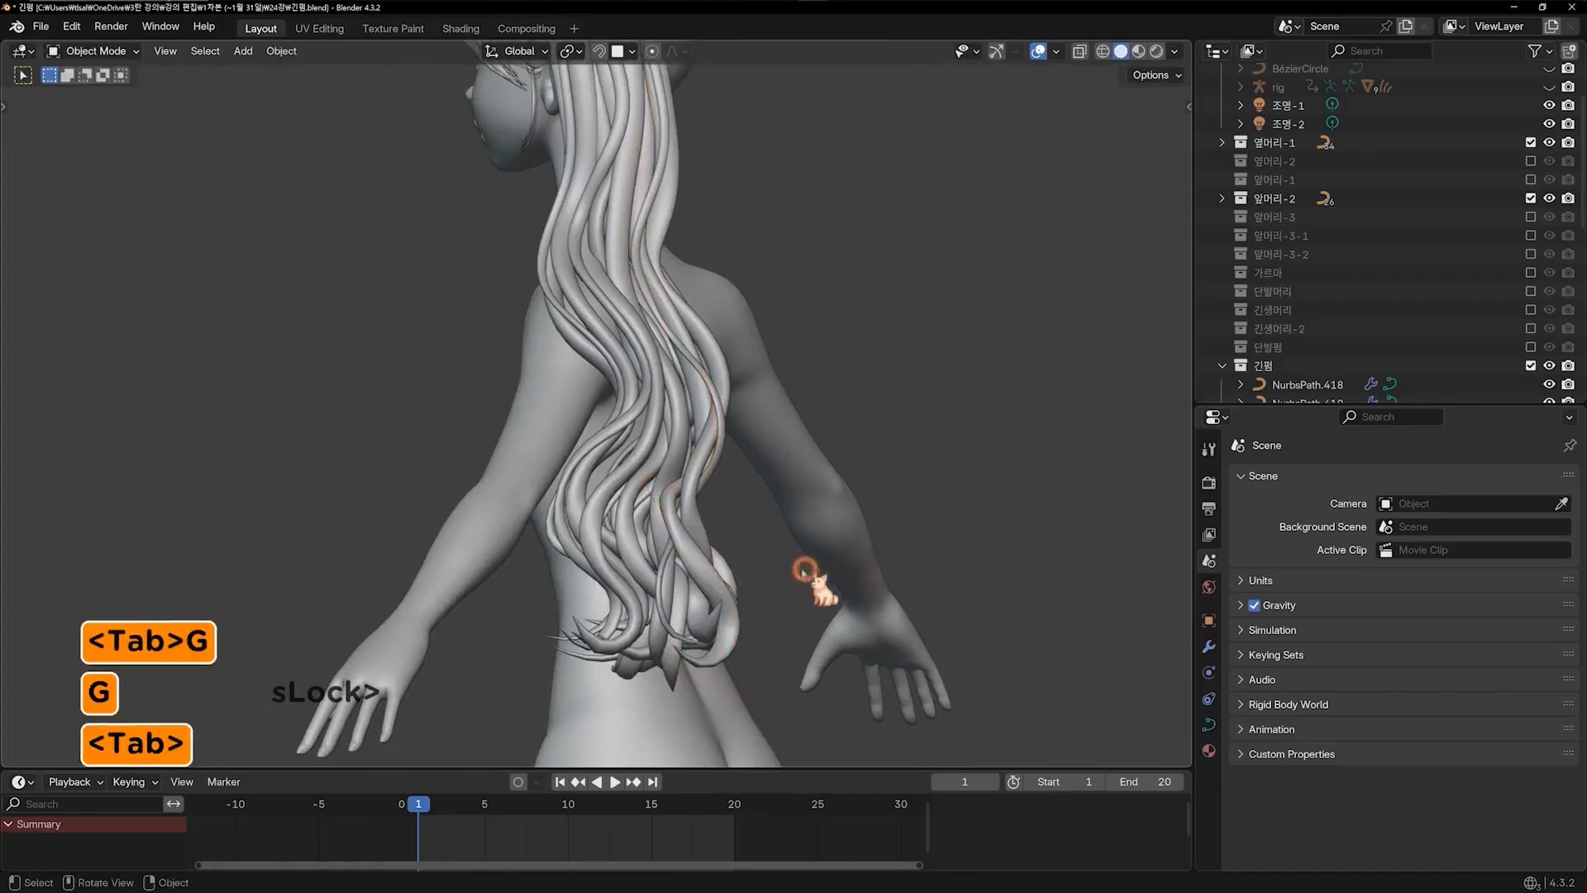
pyautogui.click(708, 591)
pyautogui.press('g')
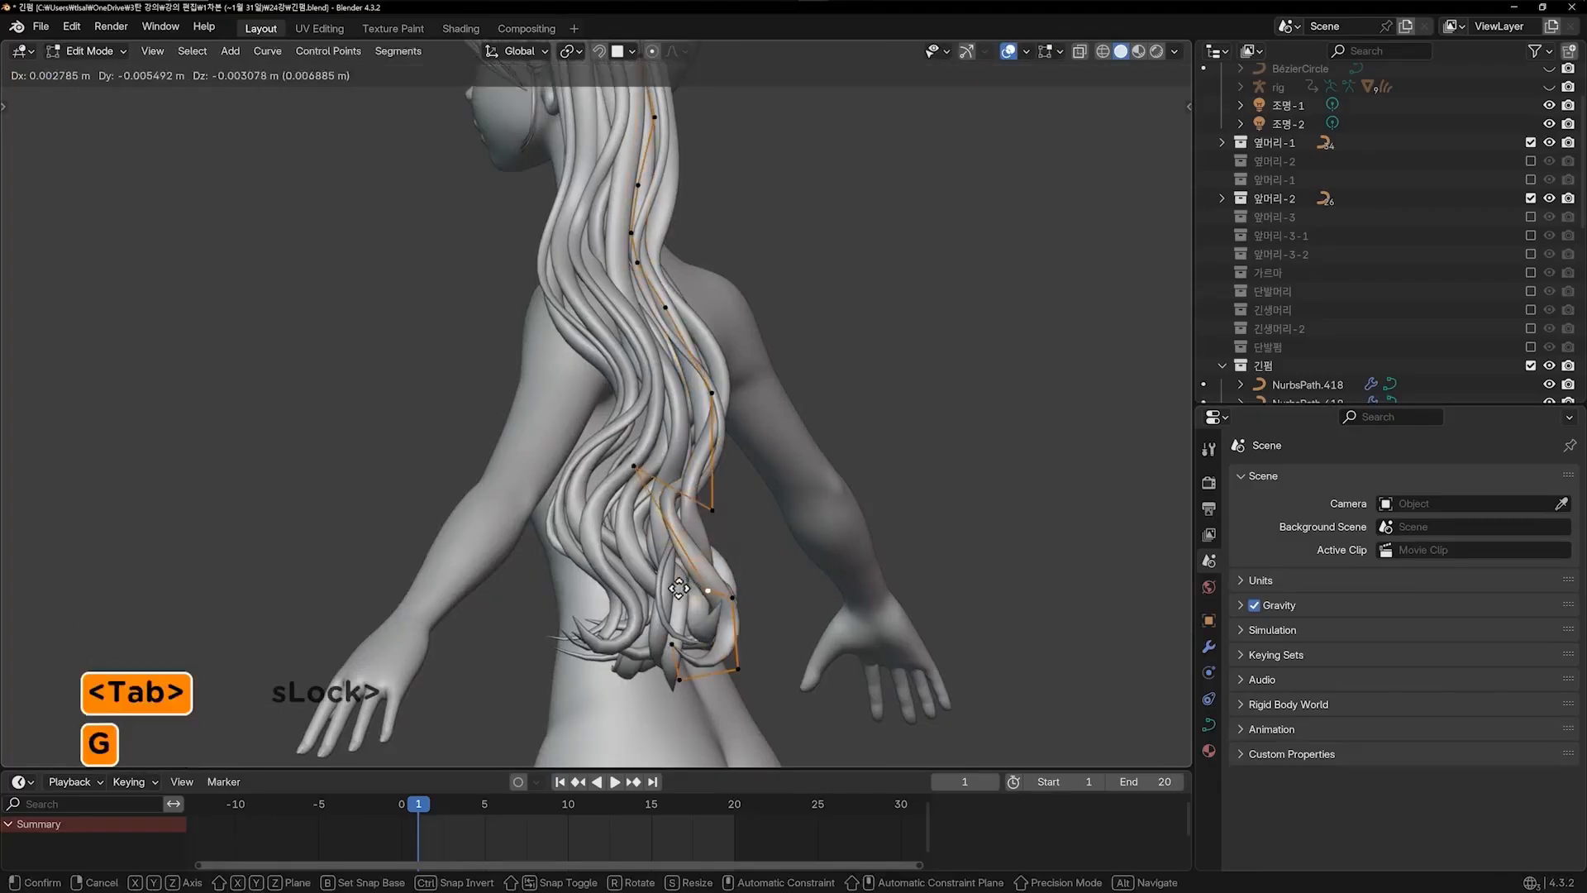
pyautogui.click(689, 596)
pyautogui.click(635, 467)
pyautogui.press('g')
pyautogui.click(644, 470)
# Reposition the strand's starting control points at the crown to fit its root against the head hair, and finish editing
pyautogui.moveTo(698, 581); pyautogui.dragTo(811, 553, button='middle')
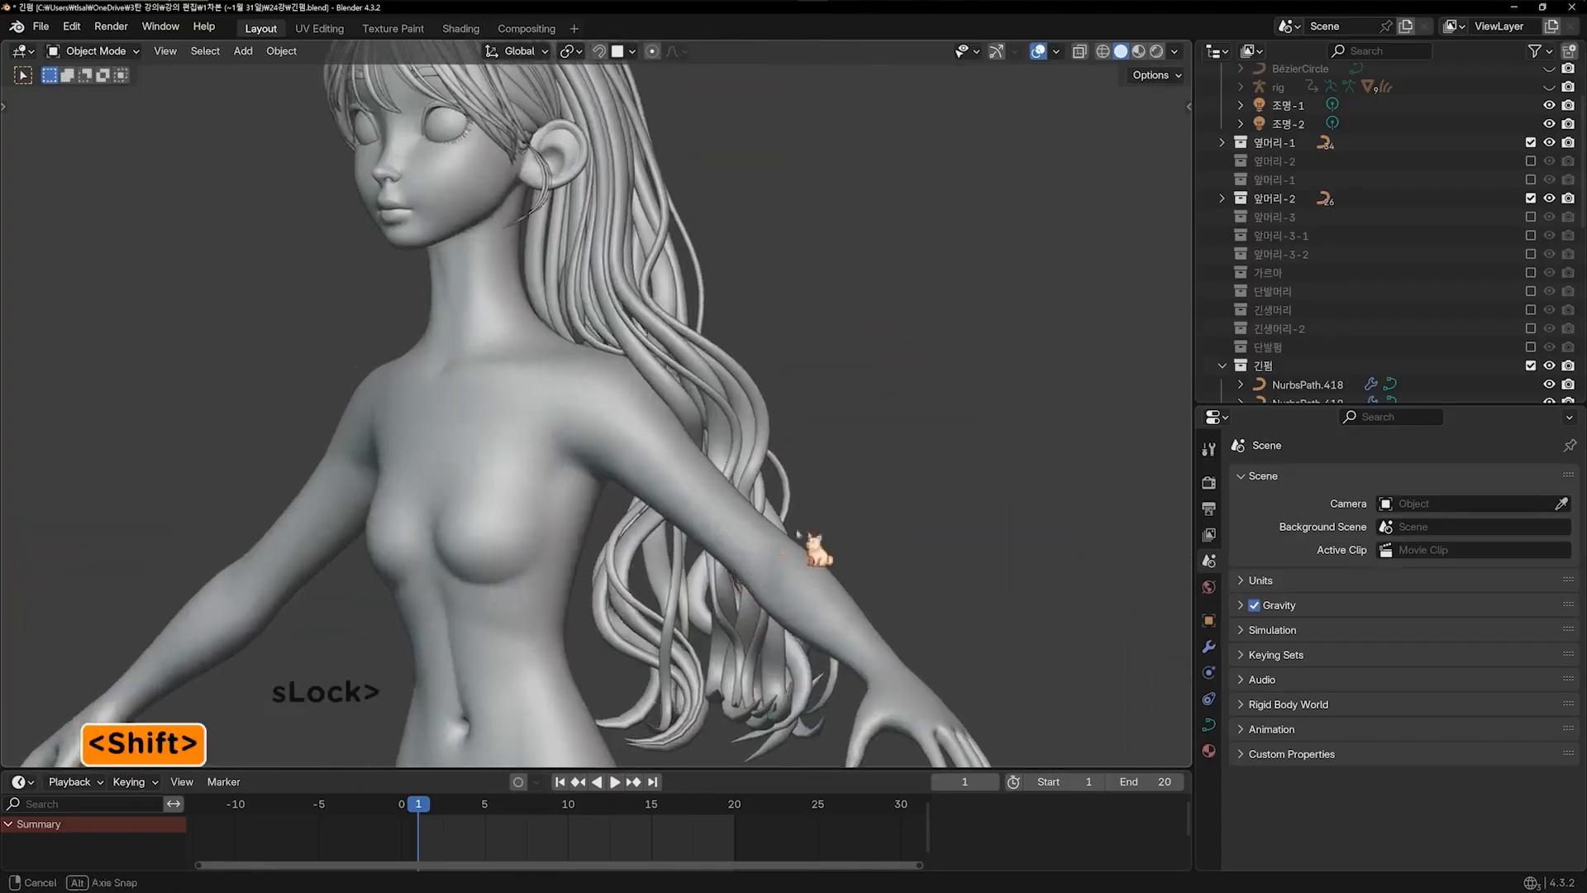
pyautogui.hotkey('shift', '1')
pyautogui.scroll(2, 787, 530)
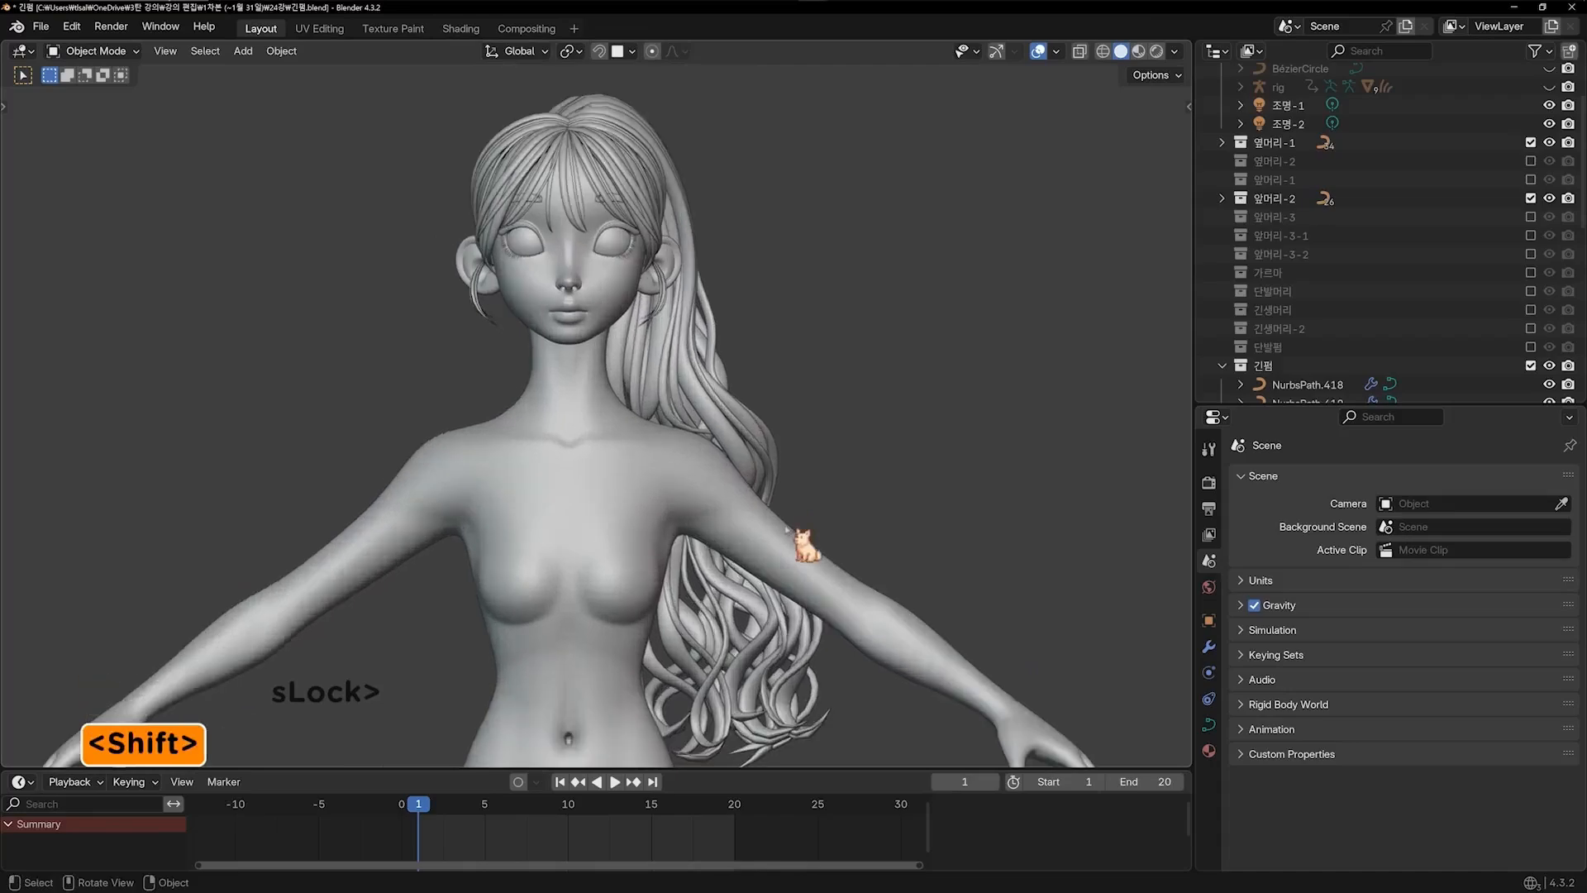
pyautogui.moveTo(781, 453); pyautogui.dragTo(612, 405, button='middle')
pyautogui.press('Tab')
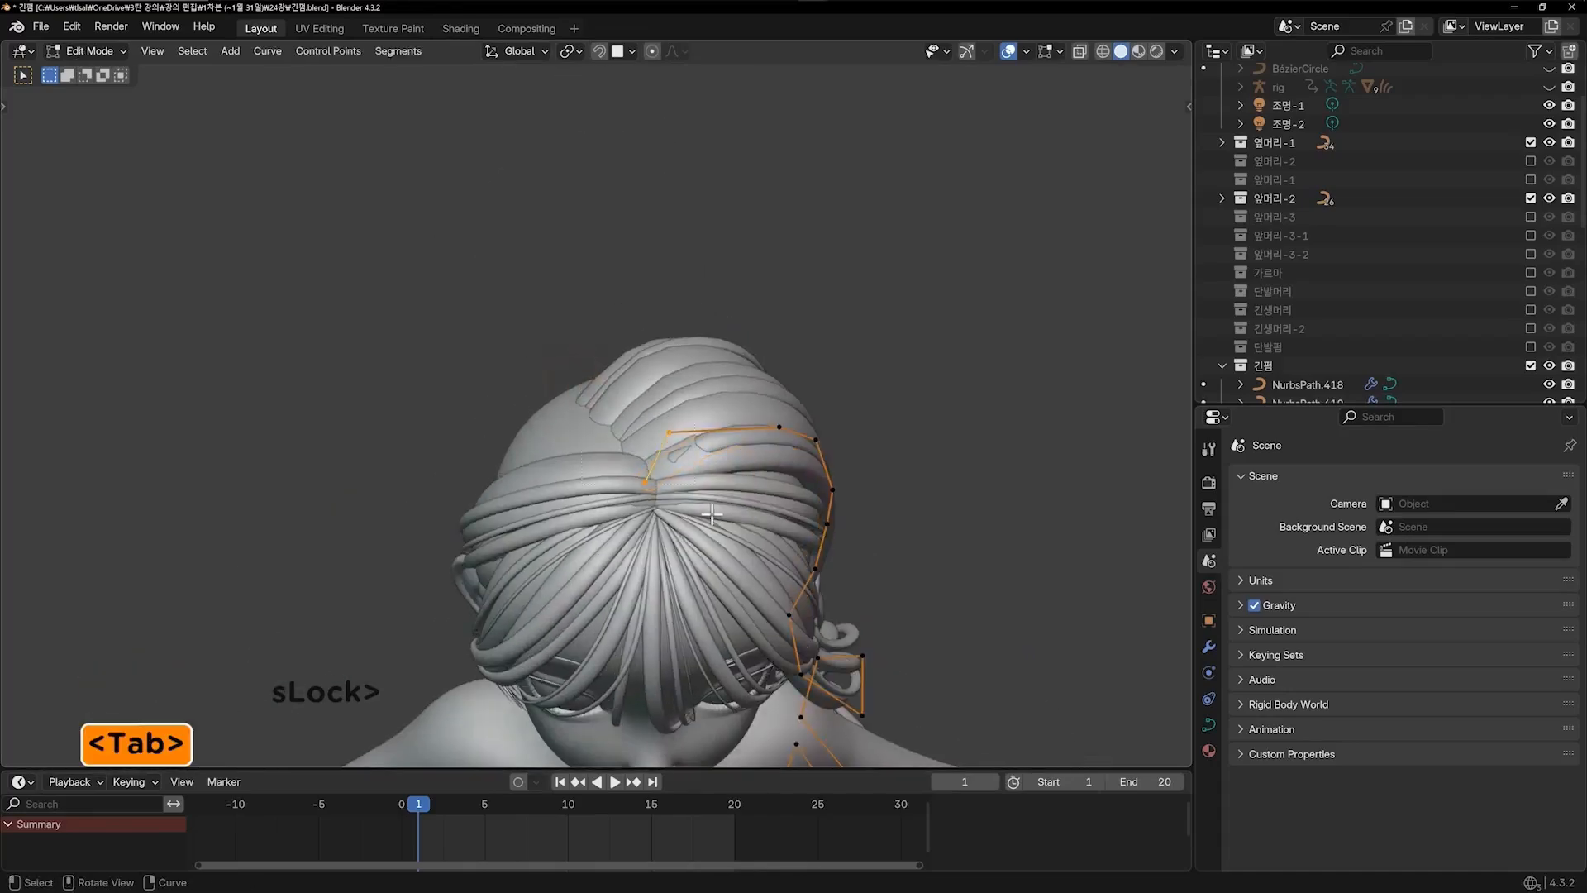
pyautogui.press('g')
pyautogui.click(751, 510)
pyautogui.press('g')
pyautogui.moveTo(752, 510); pyautogui.dragTo(857, 471, button='middle')
pyautogui.click(828, 511)
pyautogui.press('g')
pyautogui.click(851, 473)
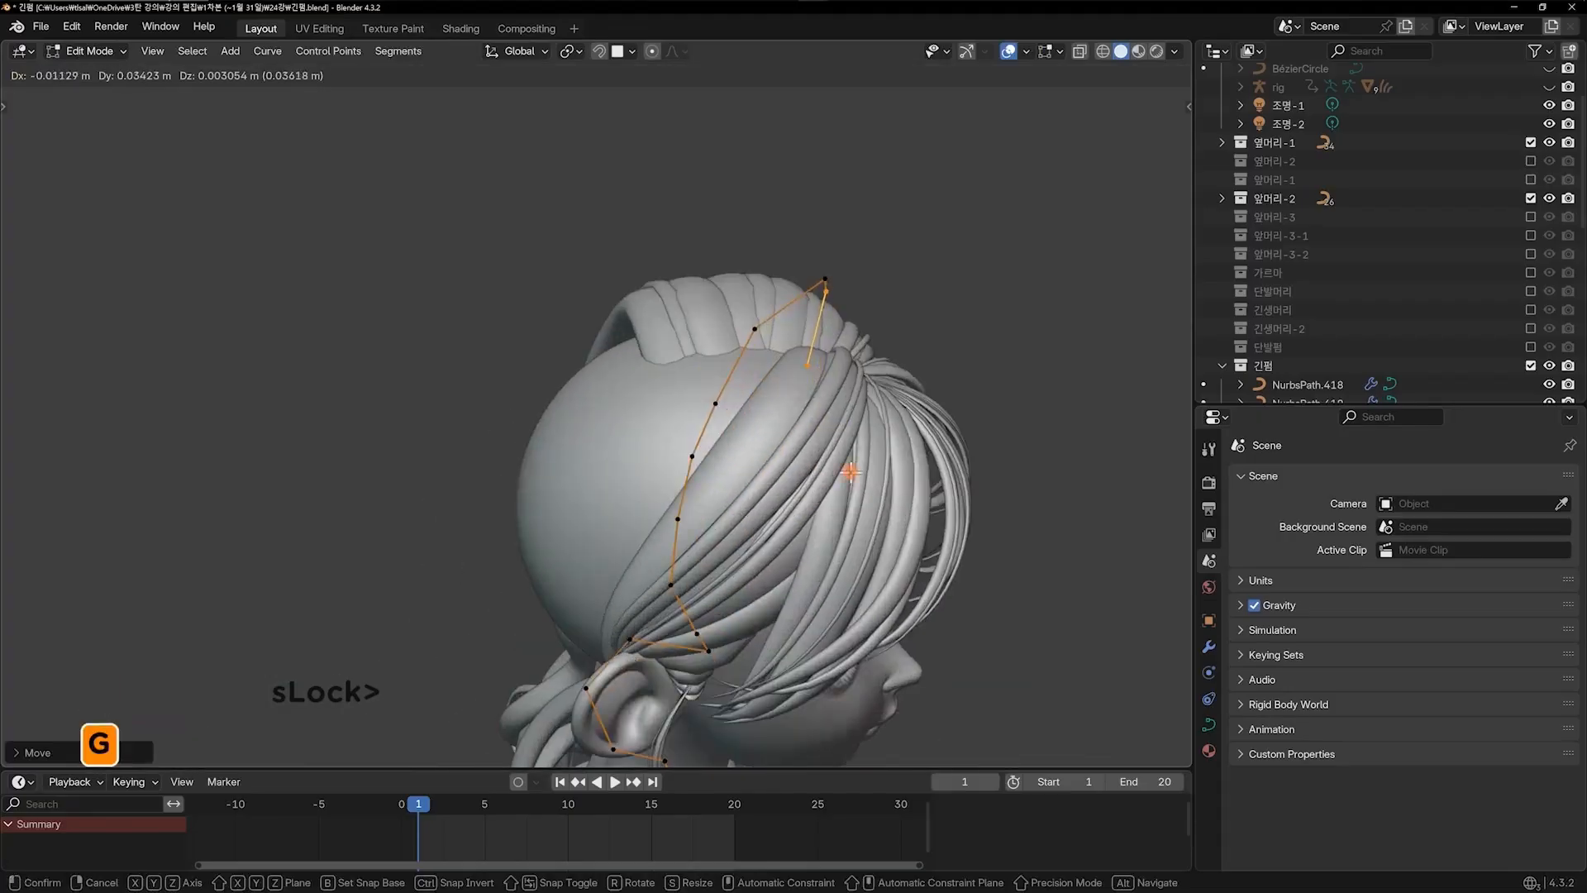
pyautogui.press('Tab')
# Select all of the ponytail's strand curves in the hair collection, down to NurbsPath.440
pyautogui.press('1')
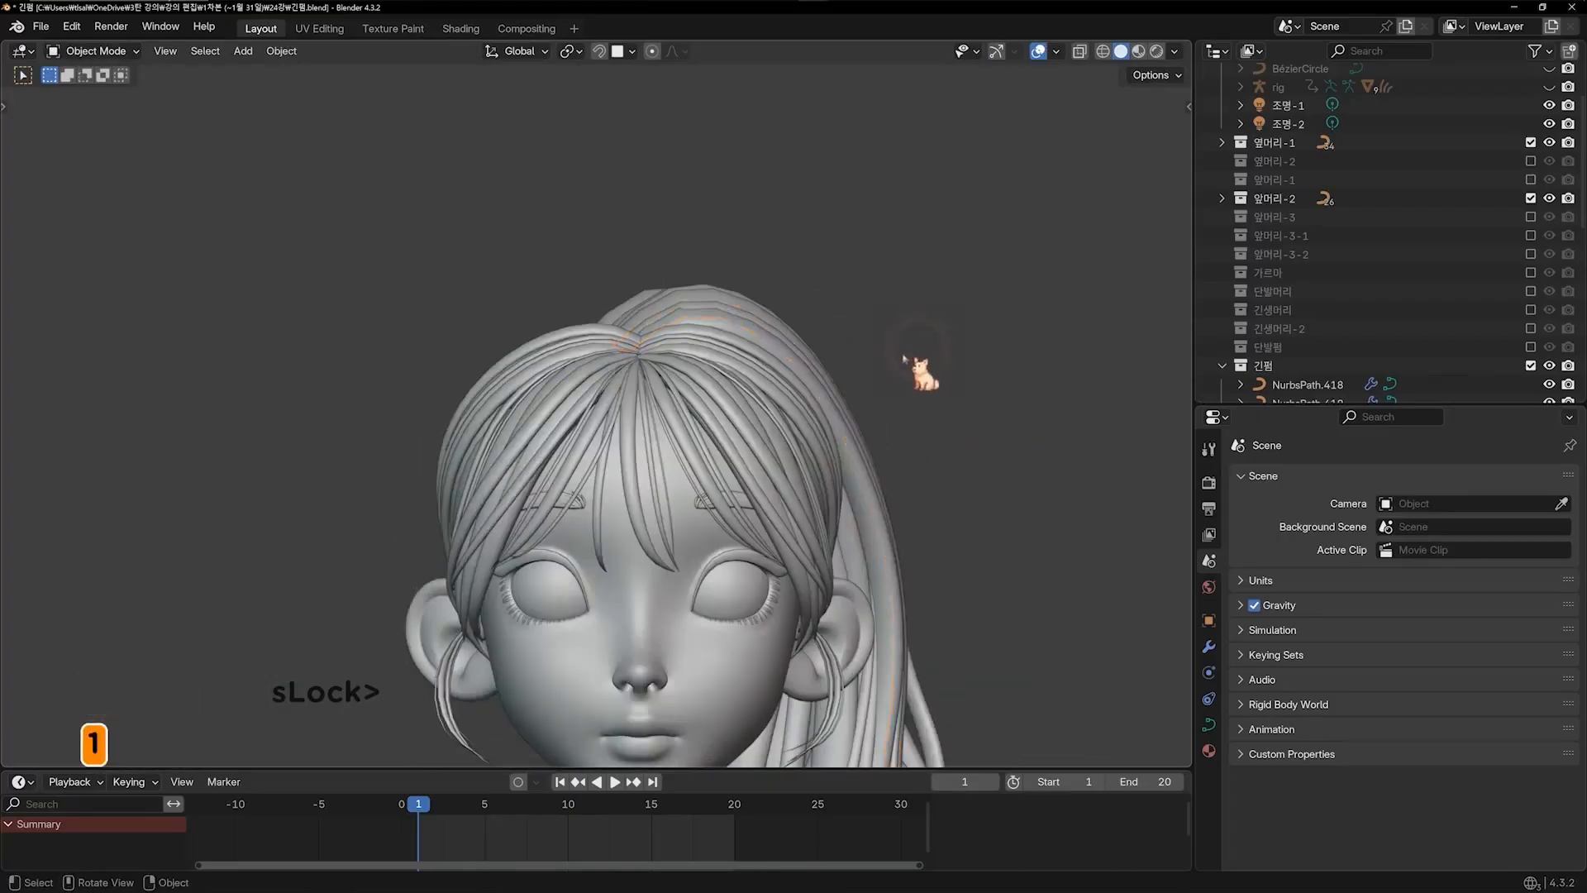
pyautogui.keyDown('shift'); pyautogui.moveTo(822, 461); pyautogui.dragTo(778, 364, button='middle'); pyautogui.keyUp('shift')
pyautogui.scroll(-3, 812, 465)
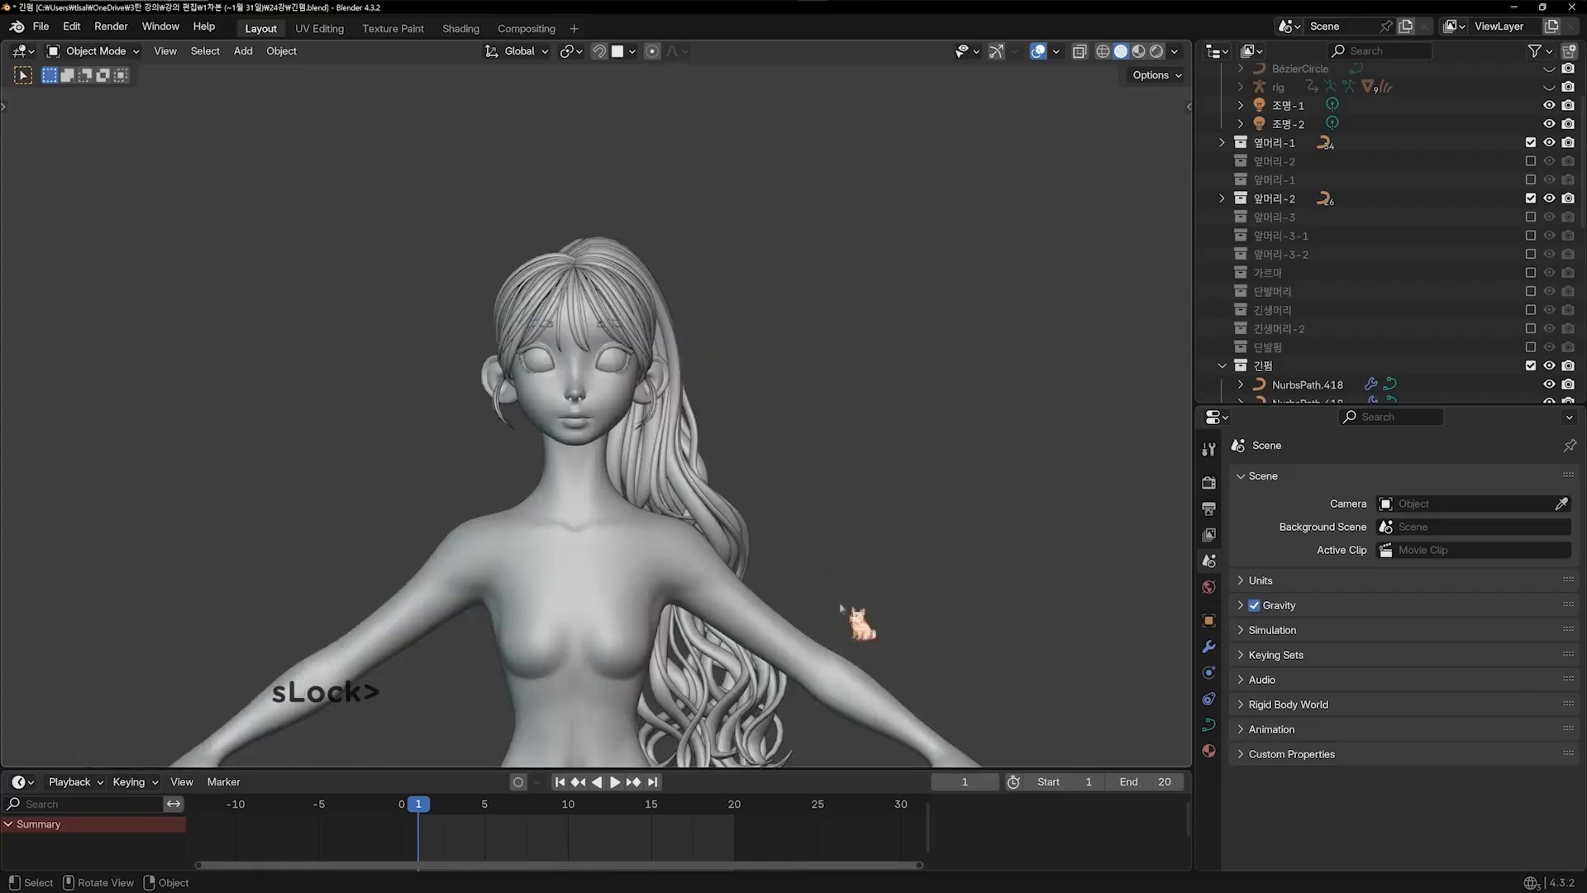
pyautogui.keyDown('shift'); pyautogui.moveTo(841, 605); pyautogui.dragTo(844, 521, button='middle'); pyautogui.keyUp('shift')
pyautogui.moveTo(748, 581); pyautogui.dragTo(1025, 542, button='middle')
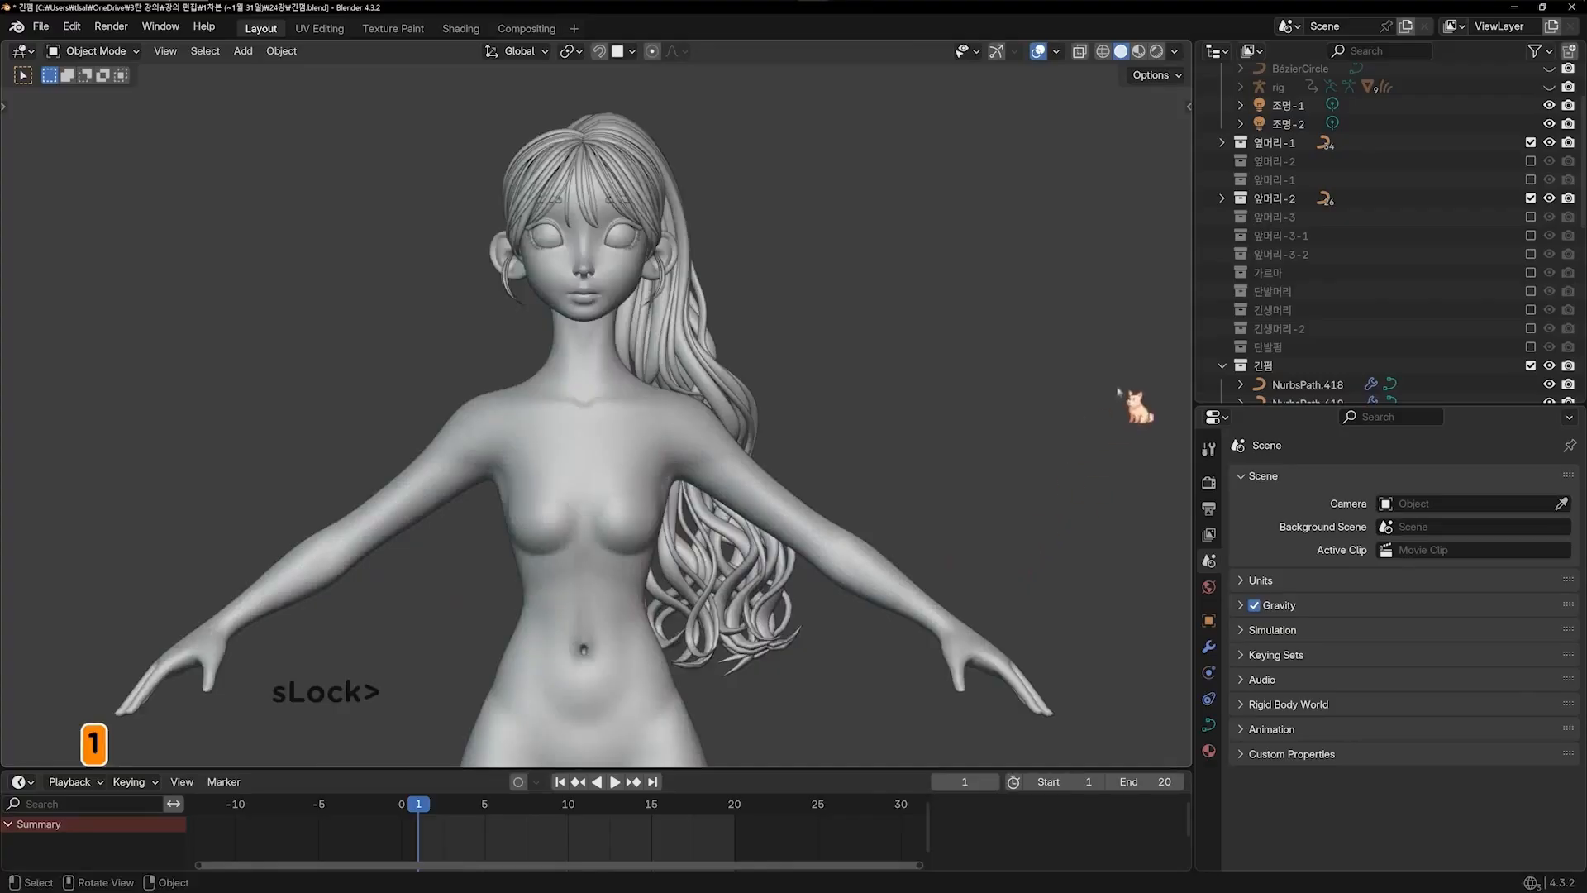
pyautogui.scroll(-2, 1347, 336)
pyautogui.click(1326, 312)
pyautogui.scroll(-8, 1356, 322)
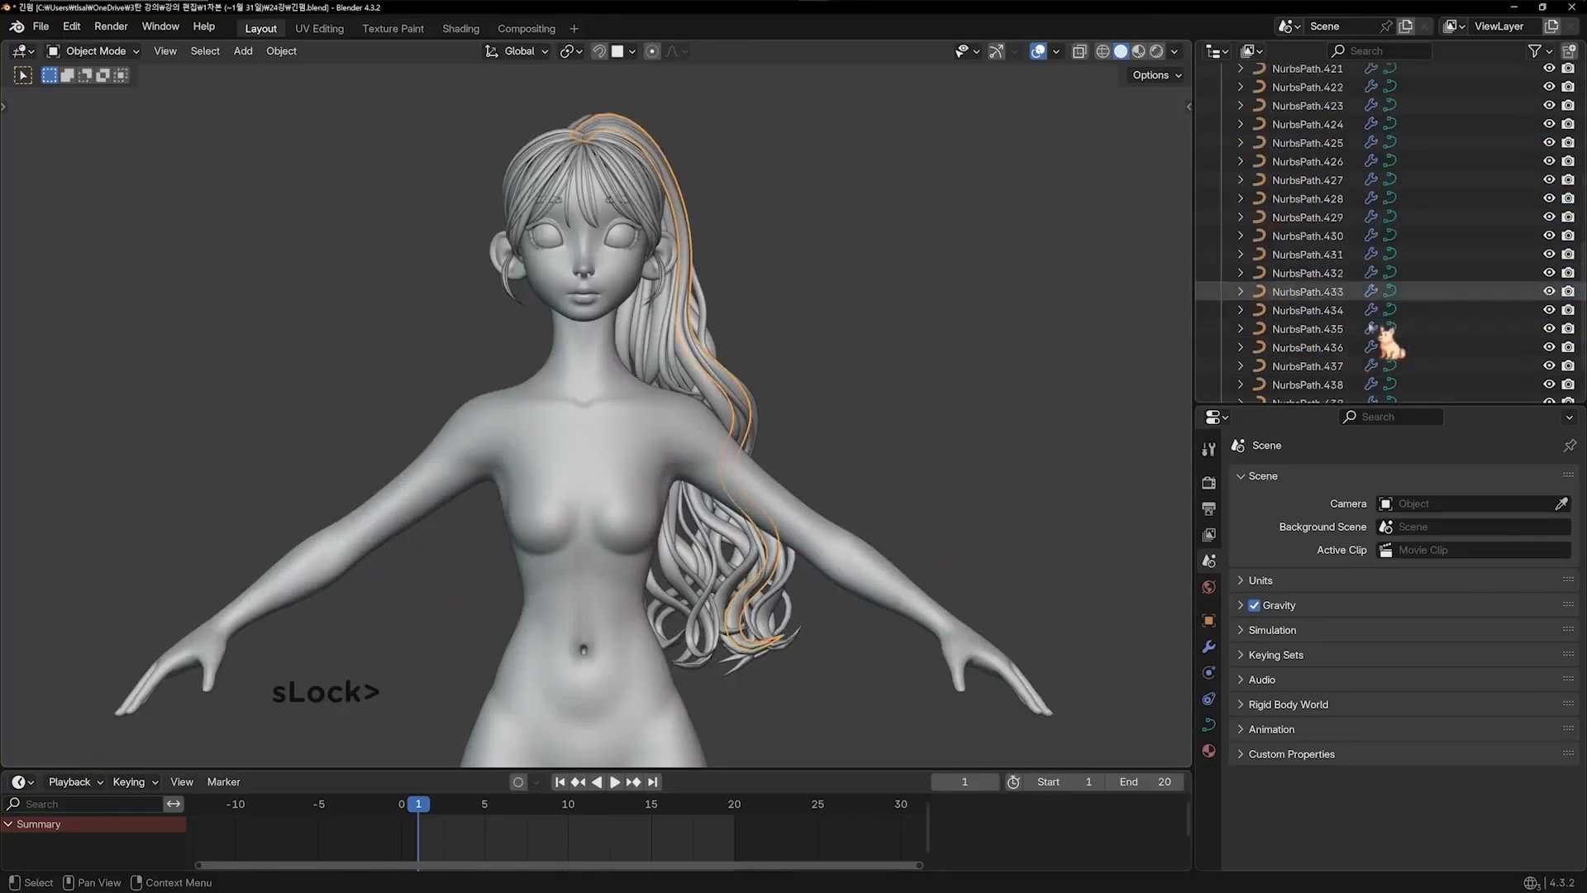
pyautogui.scroll(-1, 1329, 383)
pyautogui.keyDown('ctrl'); pyautogui.keyDown('shift'); pyautogui.click(1321, 385); pyautogui.keyUp('shift'); pyautogui.keyUp('ctrl')
pyautogui.keyDown('shift'); pyautogui.moveTo(874, 399); pyautogui.dragTo(913, 414, button='middle'); pyautogui.keyUp('shift')
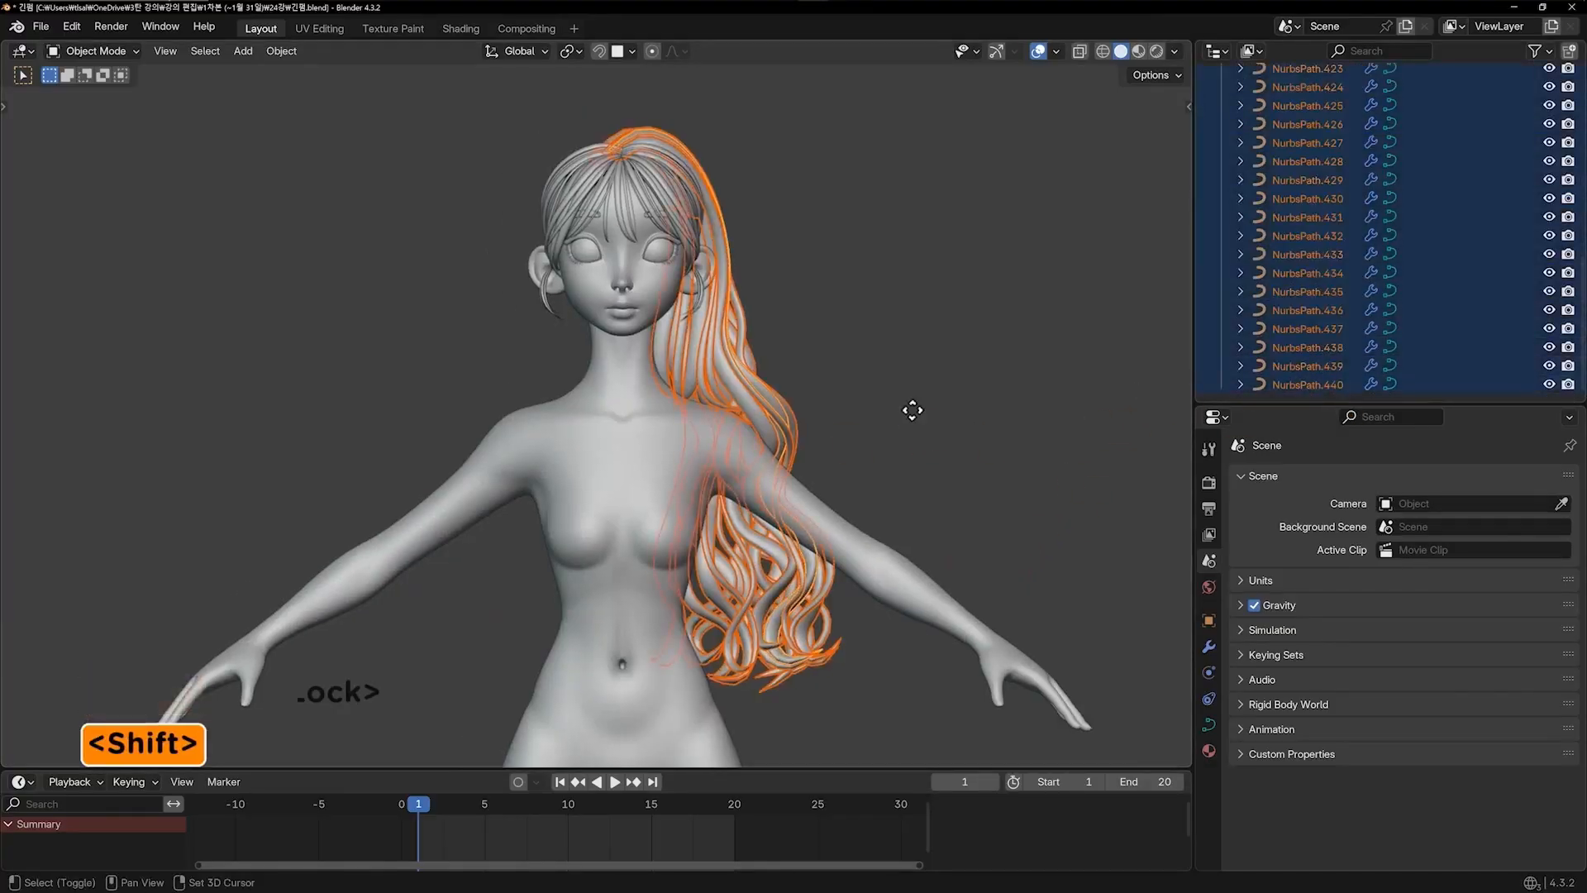
# Duplicate the selected ponytail strands and move the copies along the X axis to the opposite side of the head
pyautogui.hotkey('shift', 'd')
pyautogui.press('x')
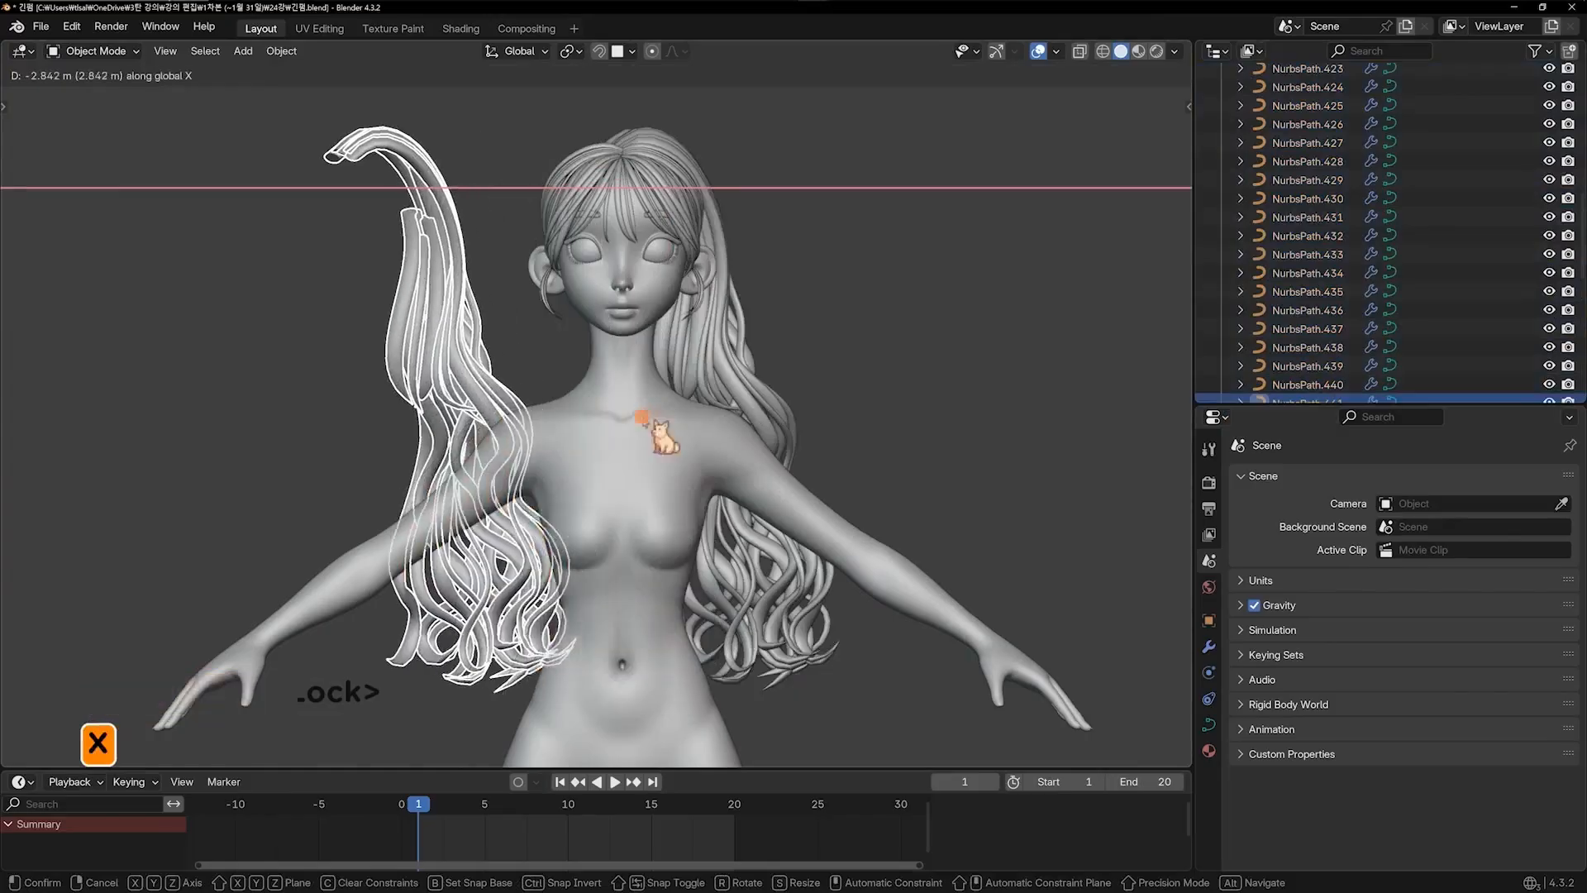
pyautogui.click(493, 376)
# Mirror the duplicated strands on the X axis and move them about 3.1 m along X onto the head
pyautogui.hotkey('ctrl', 'm')
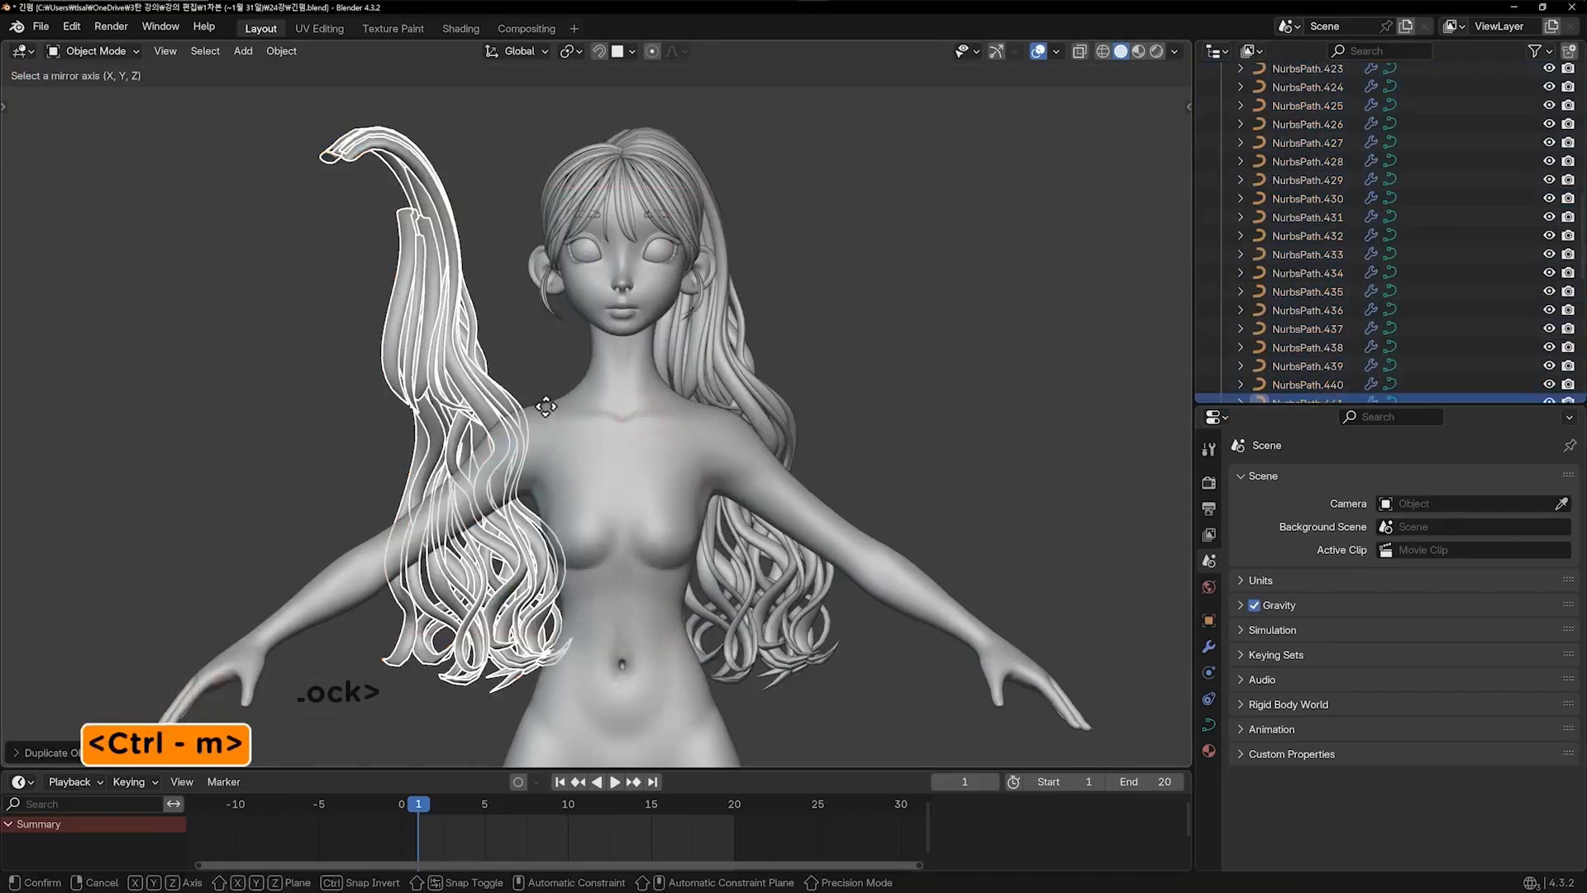
pyautogui.press('x')
pyautogui.click(548, 405)
pyautogui.press('g')
pyautogui.press('x')
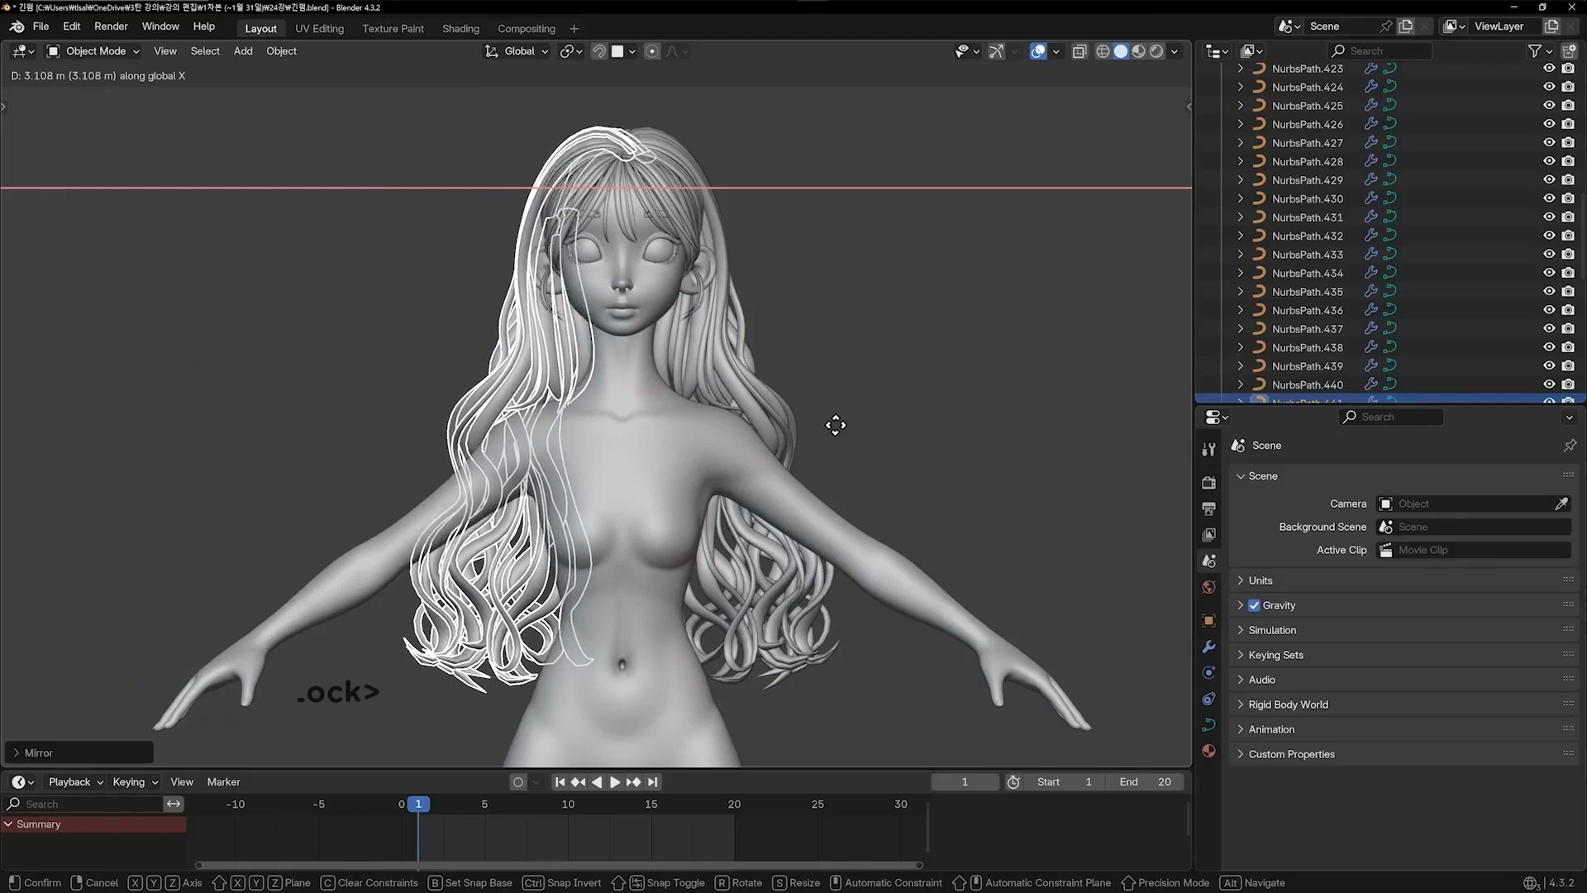
pyautogui.click(836, 425)
# Fine-tune the mirrored strands' position along the X axis to meet at the centre parting, and deselect them
pyautogui.scroll(6, 825, 480)
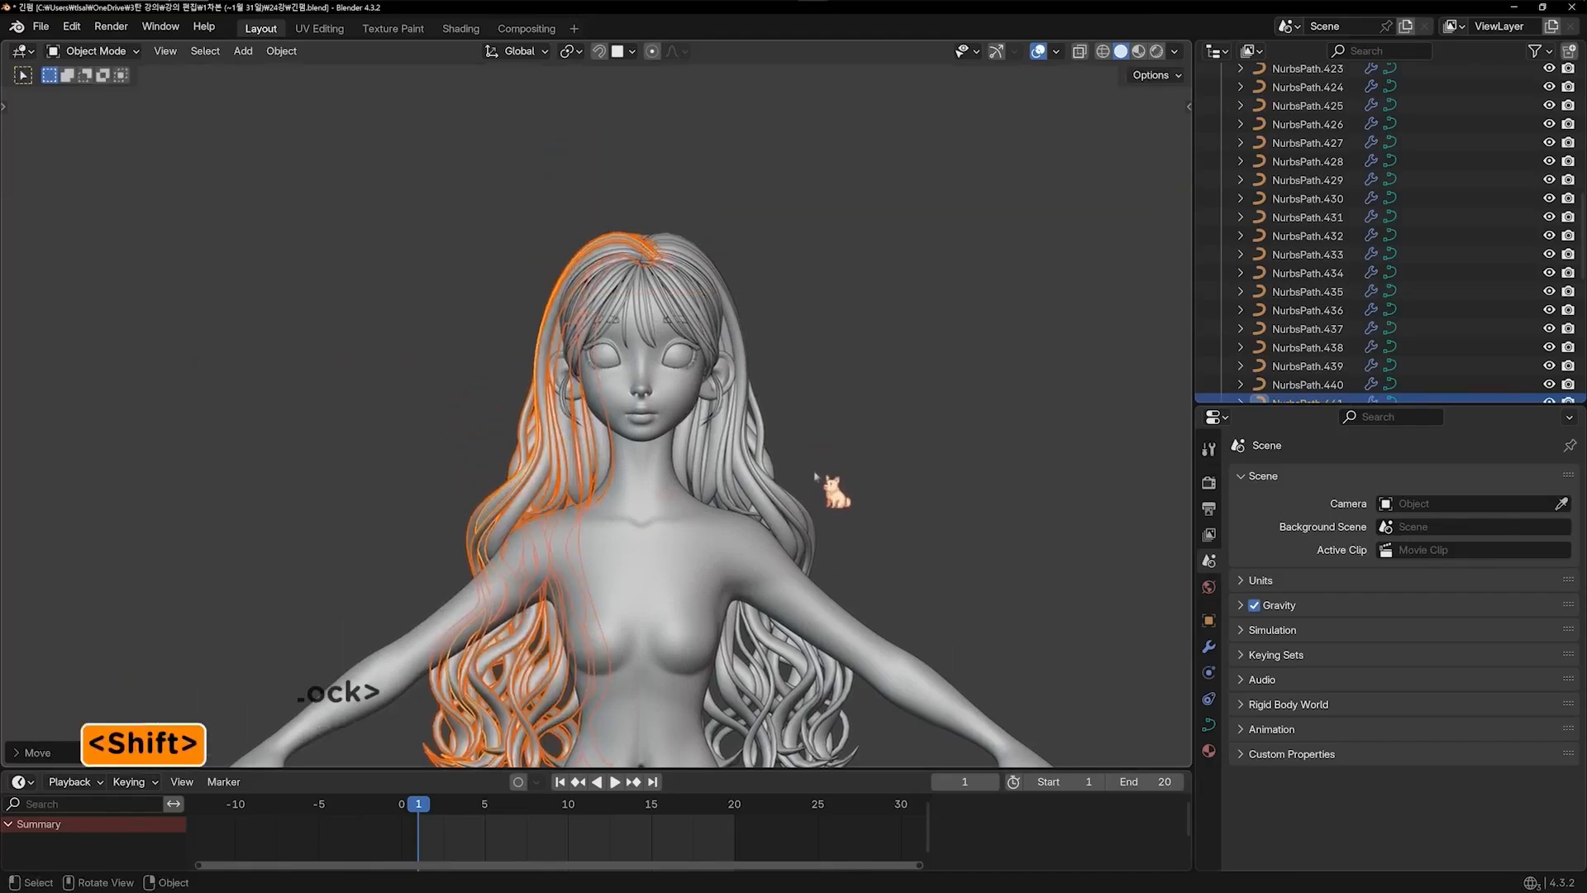
pyautogui.scroll(-4, 814, 451)
pyautogui.keyDown('shift'); pyautogui.moveTo(816, 483); pyautogui.dragTo(822, 517, button='middle'); pyautogui.keyUp('shift')
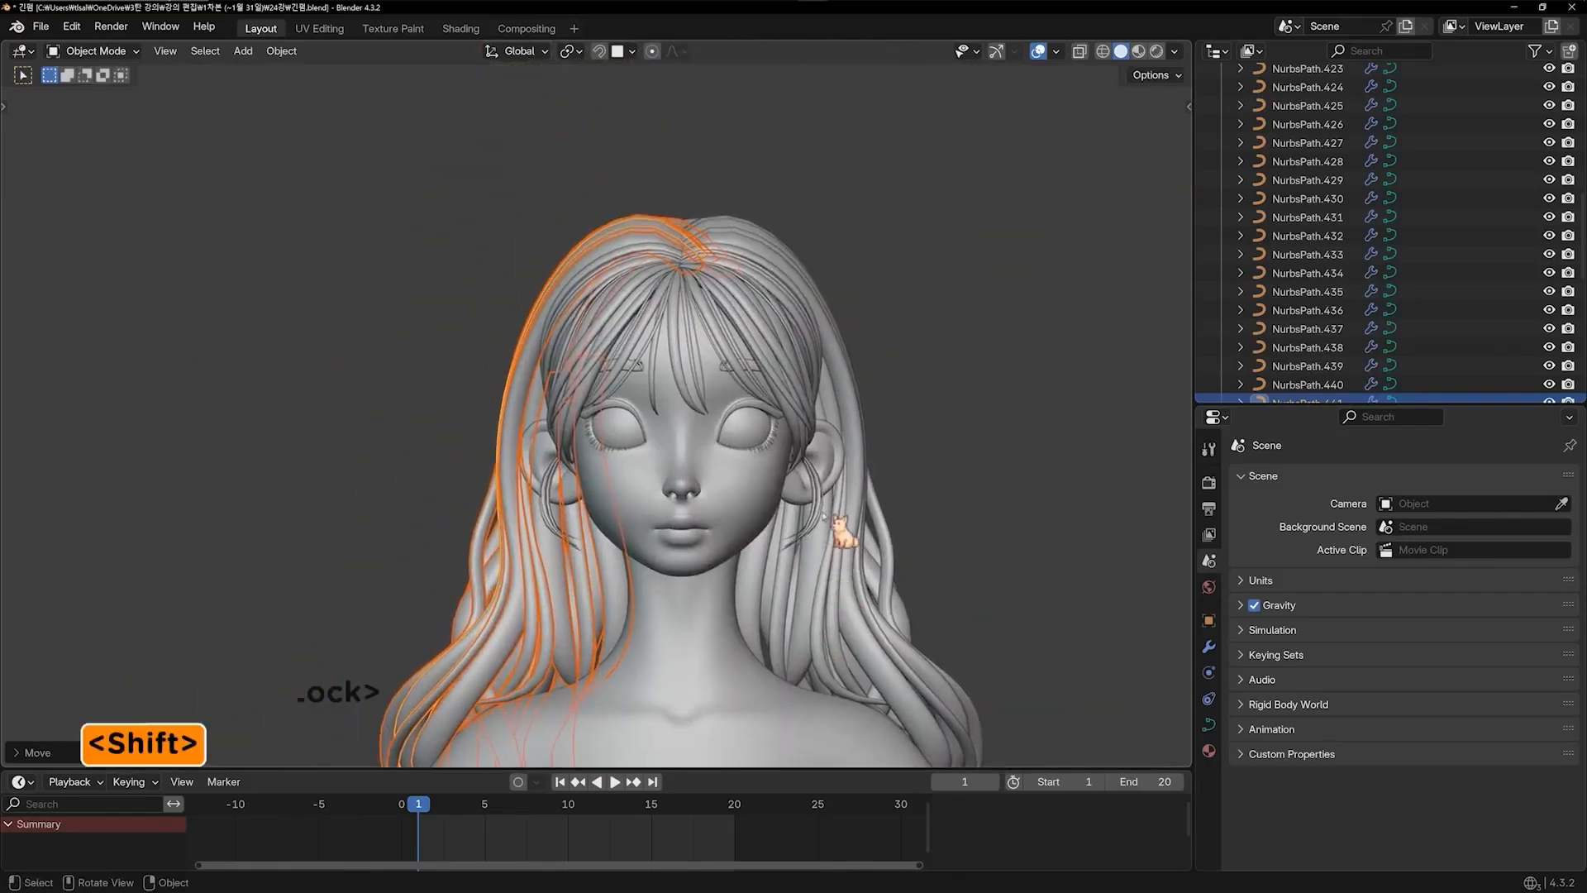
pyautogui.press('g')
pyautogui.press('x')
pyautogui.click(921, 500)
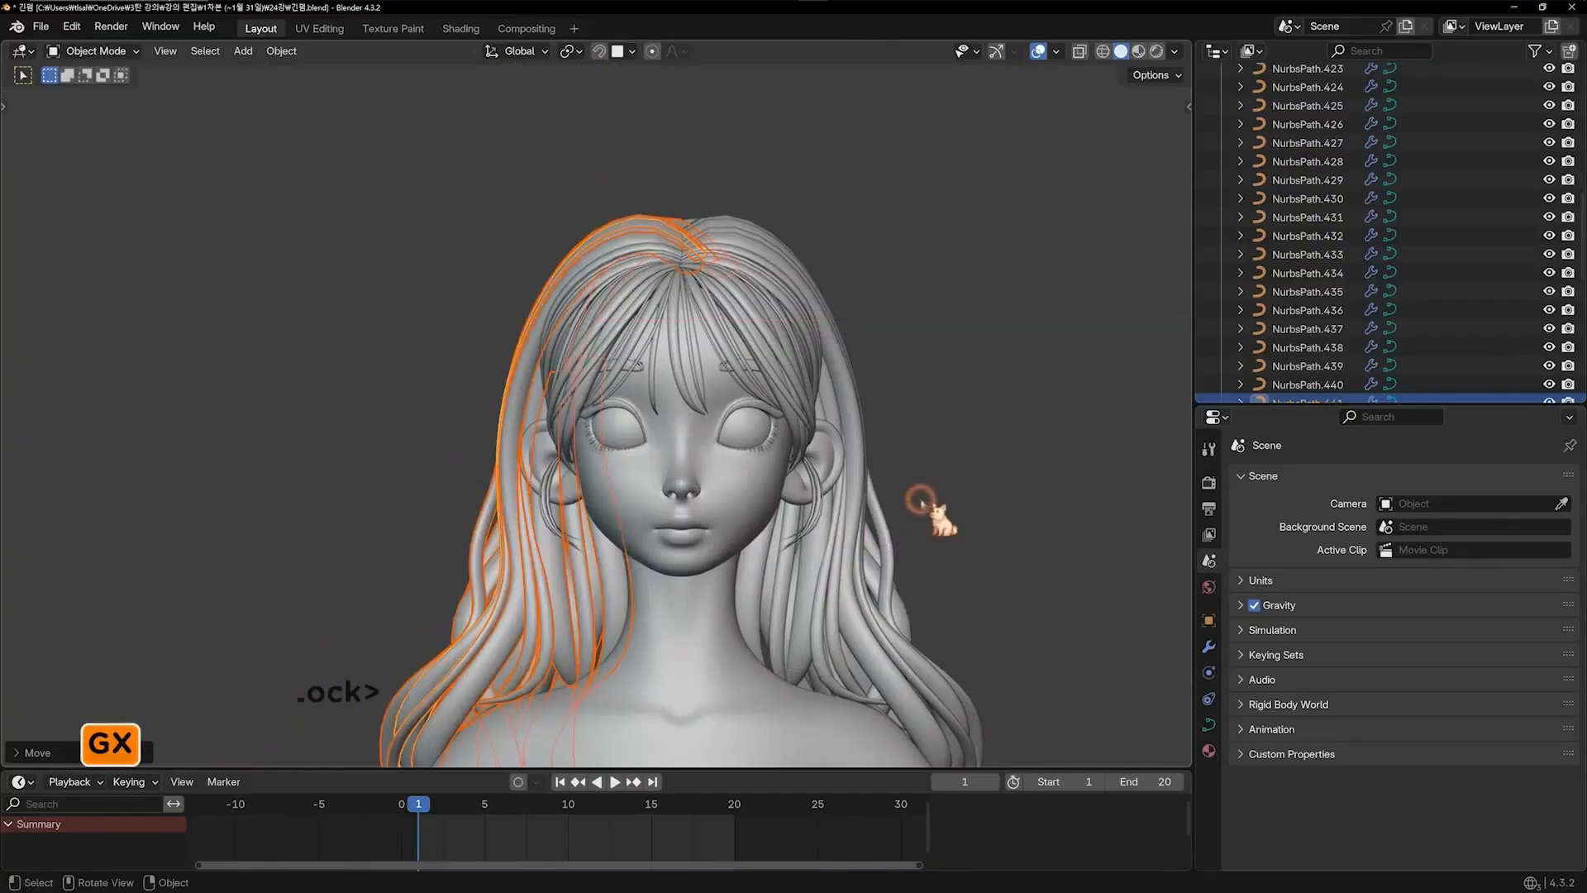
pyautogui.click(969, 545)
# Examine the mirrored hairstyle from the front, around the side and from directly behind
pyautogui.scroll(-4, 982, 521)
pyautogui.keyDown('shift'); pyautogui.moveTo(902, 488); pyautogui.dragTo(879, 414, button='middle'); pyautogui.keyUp('shift')
pyautogui.scroll(2, 936, 466)
pyautogui.keyDown('shift'); pyautogui.moveTo(935, 464); pyautogui.dragTo(939, 496, button='middle'); pyautogui.keyUp('shift')
pyautogui.press('1')
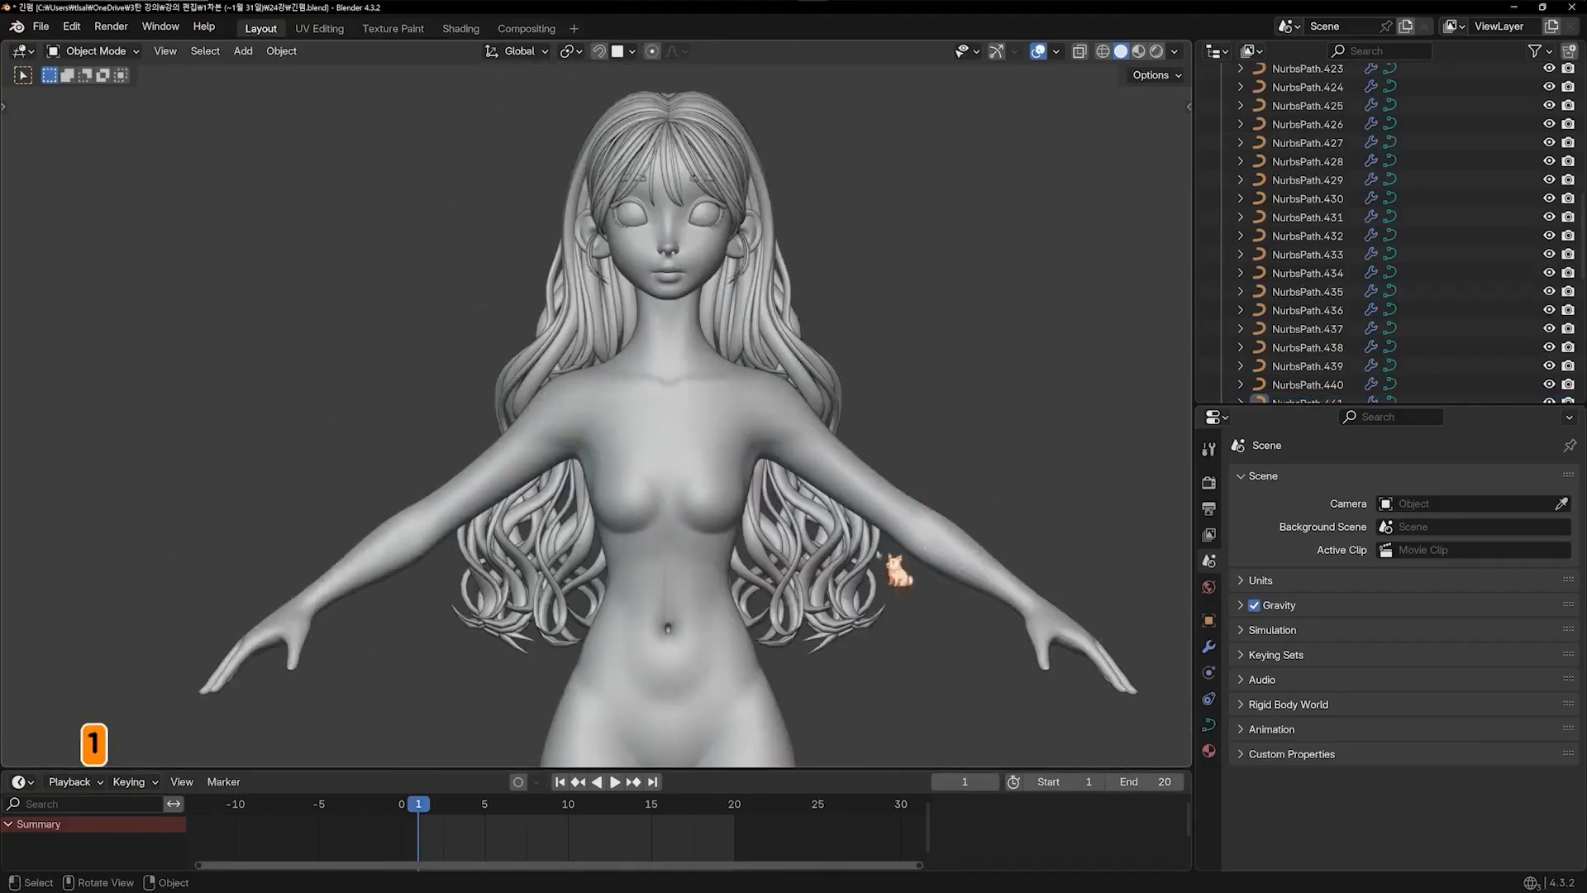
pyautogui.press('6')
pyautogui.press('6')
pyautogui.press('6')
pyautogui.press('6')
pyautogui.press('6')
pyautogui.press('6')
pyautogui.press('6')
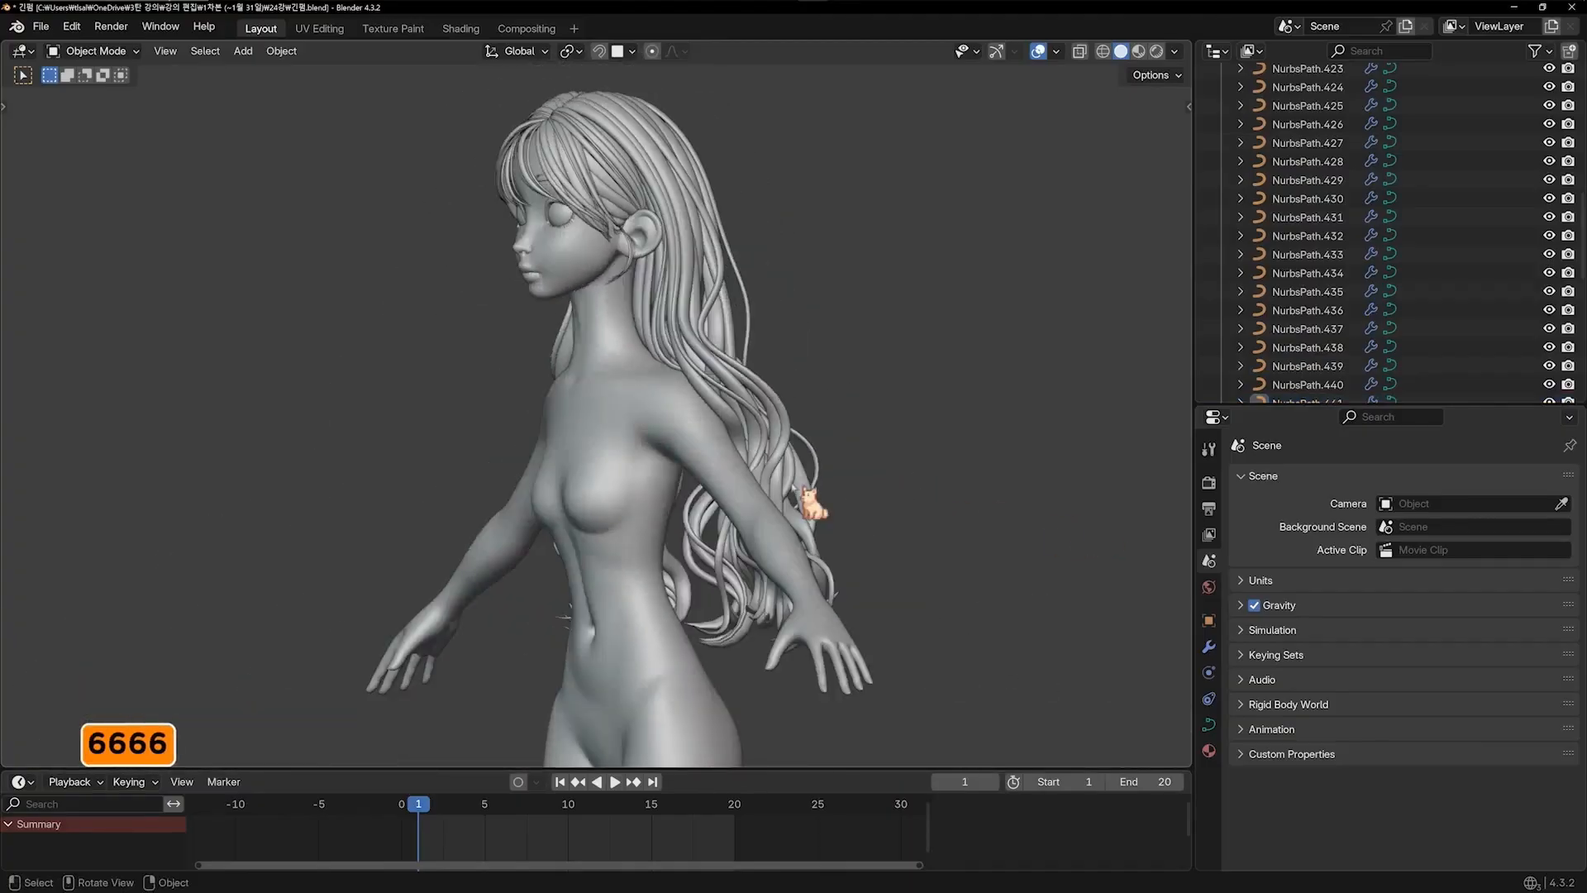
pyautogui.press('6')
pyautogui.press('6')
pyautogui.press('6')
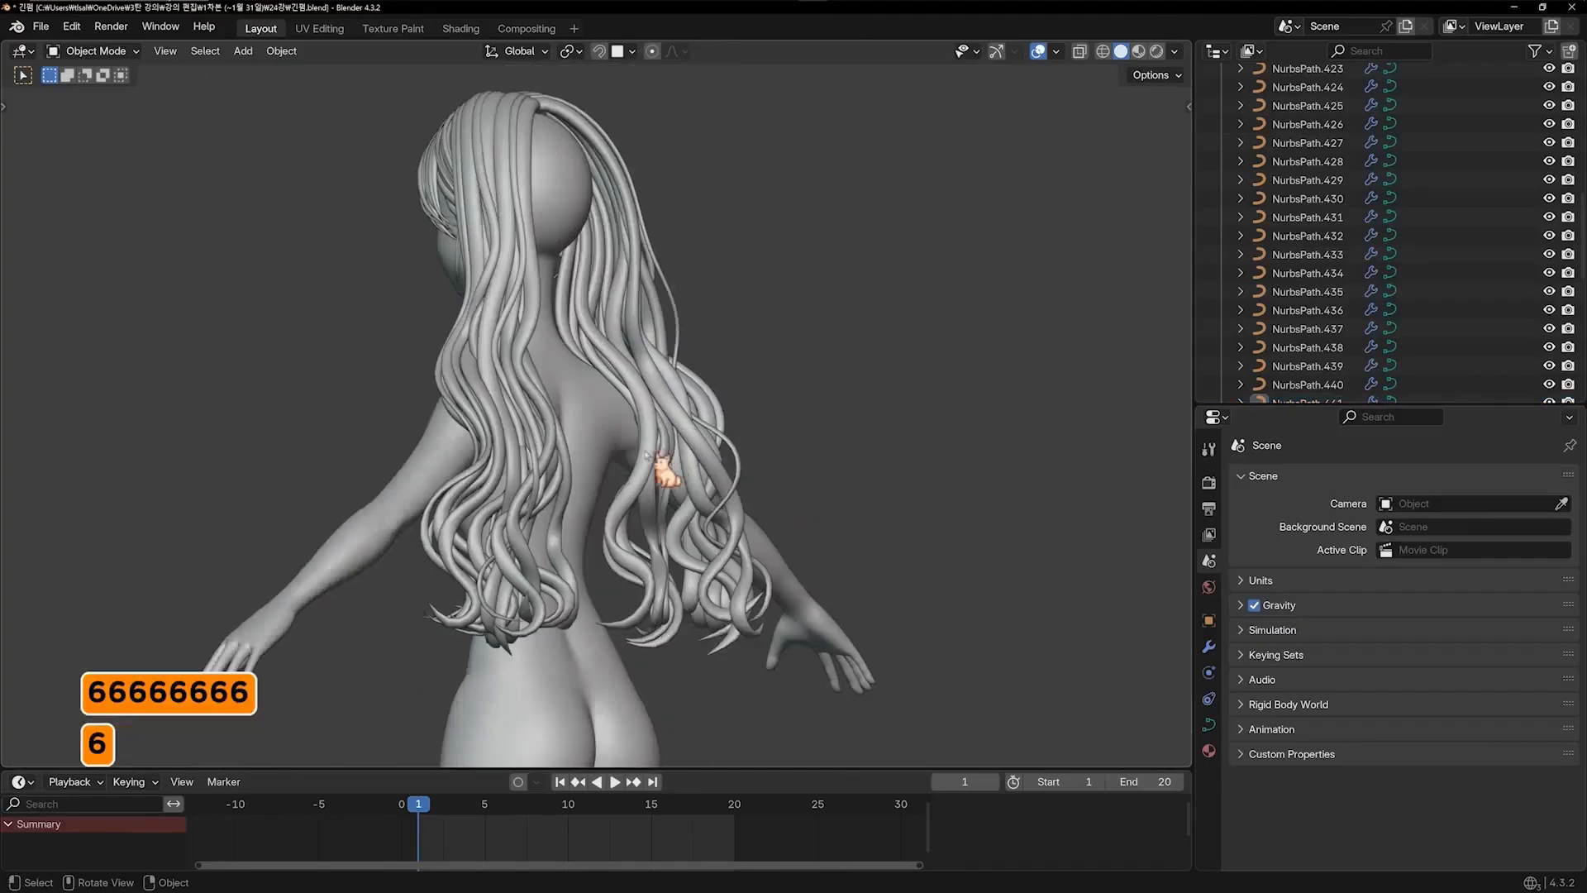
pyautogui.press('1')
pyautogui.press('9')
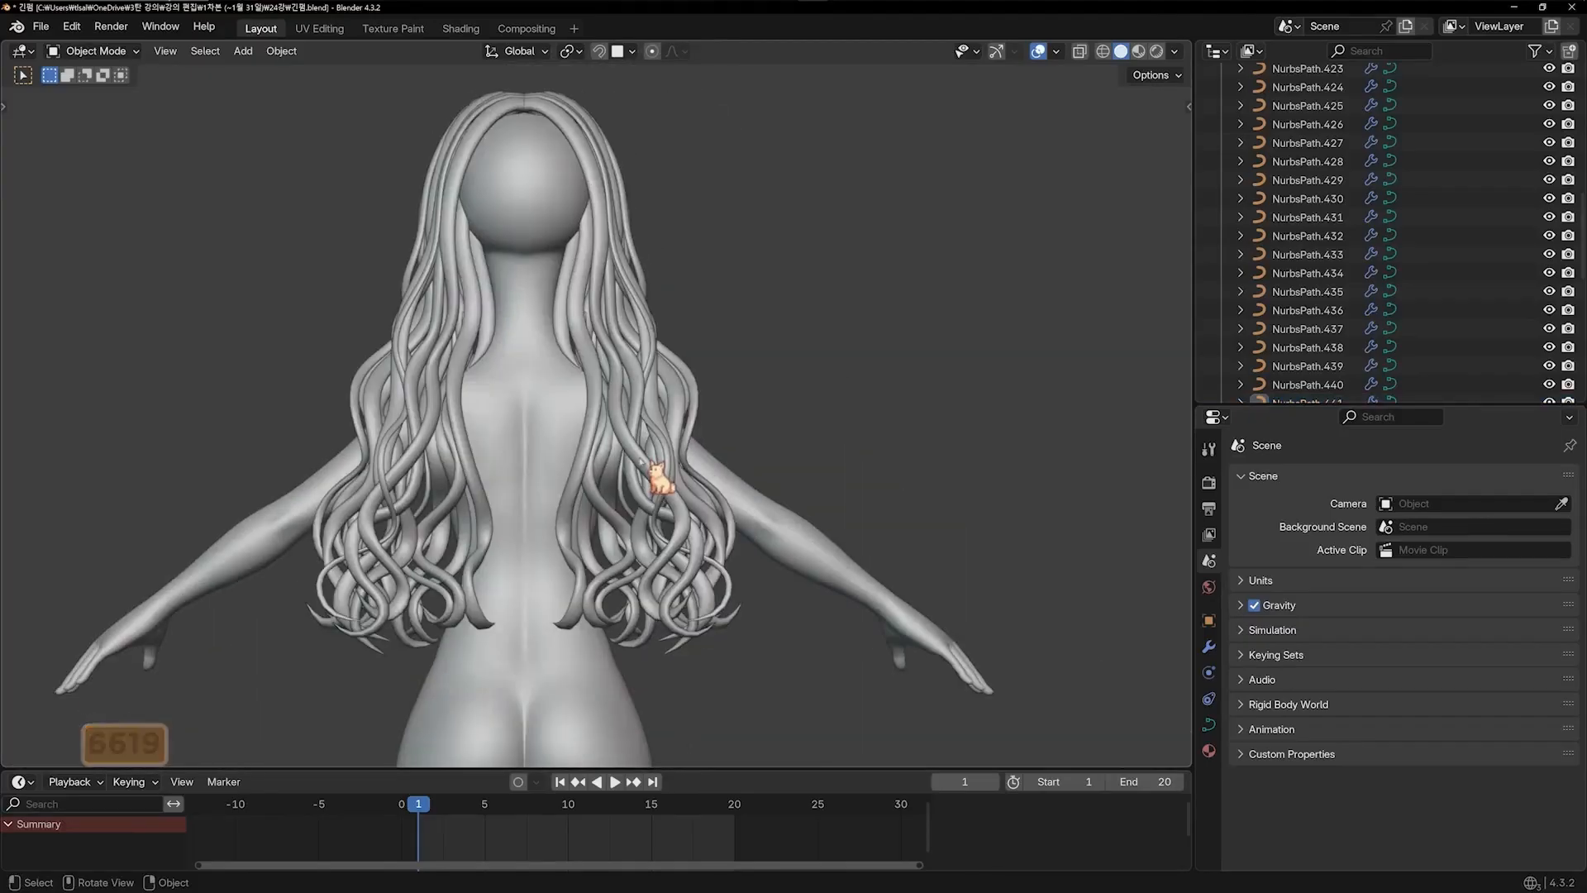
pyautogui.press('1')
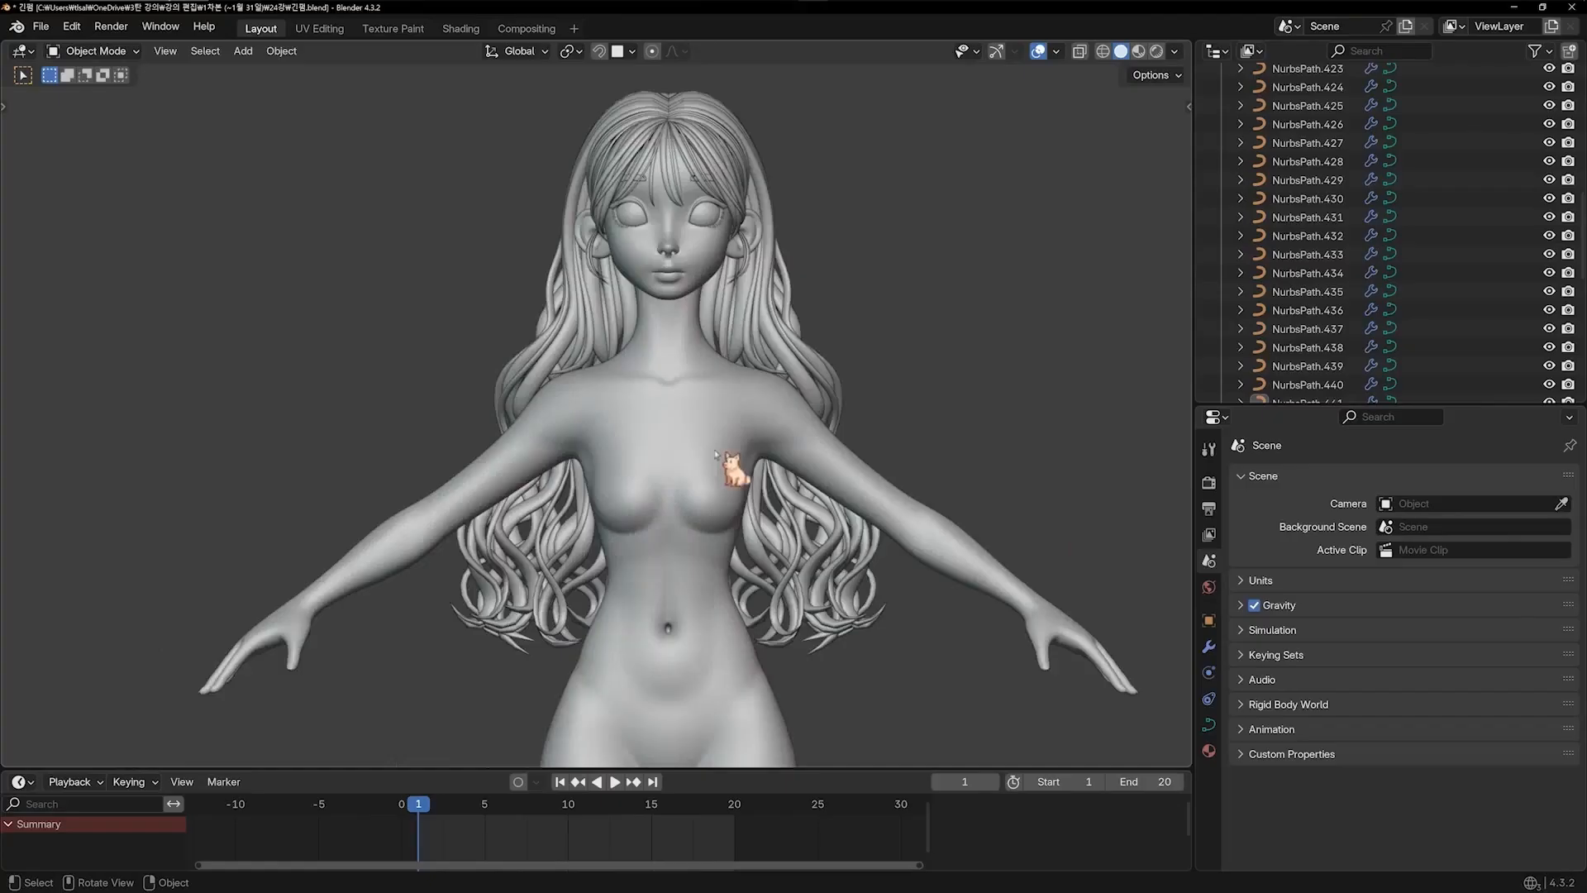
pyautogui.keyDown('shift'); pyautogui.moveTo(768, 480); pyautogui.dragTo(772, 516, button='middle'); pyautogui.keyUp('shift')
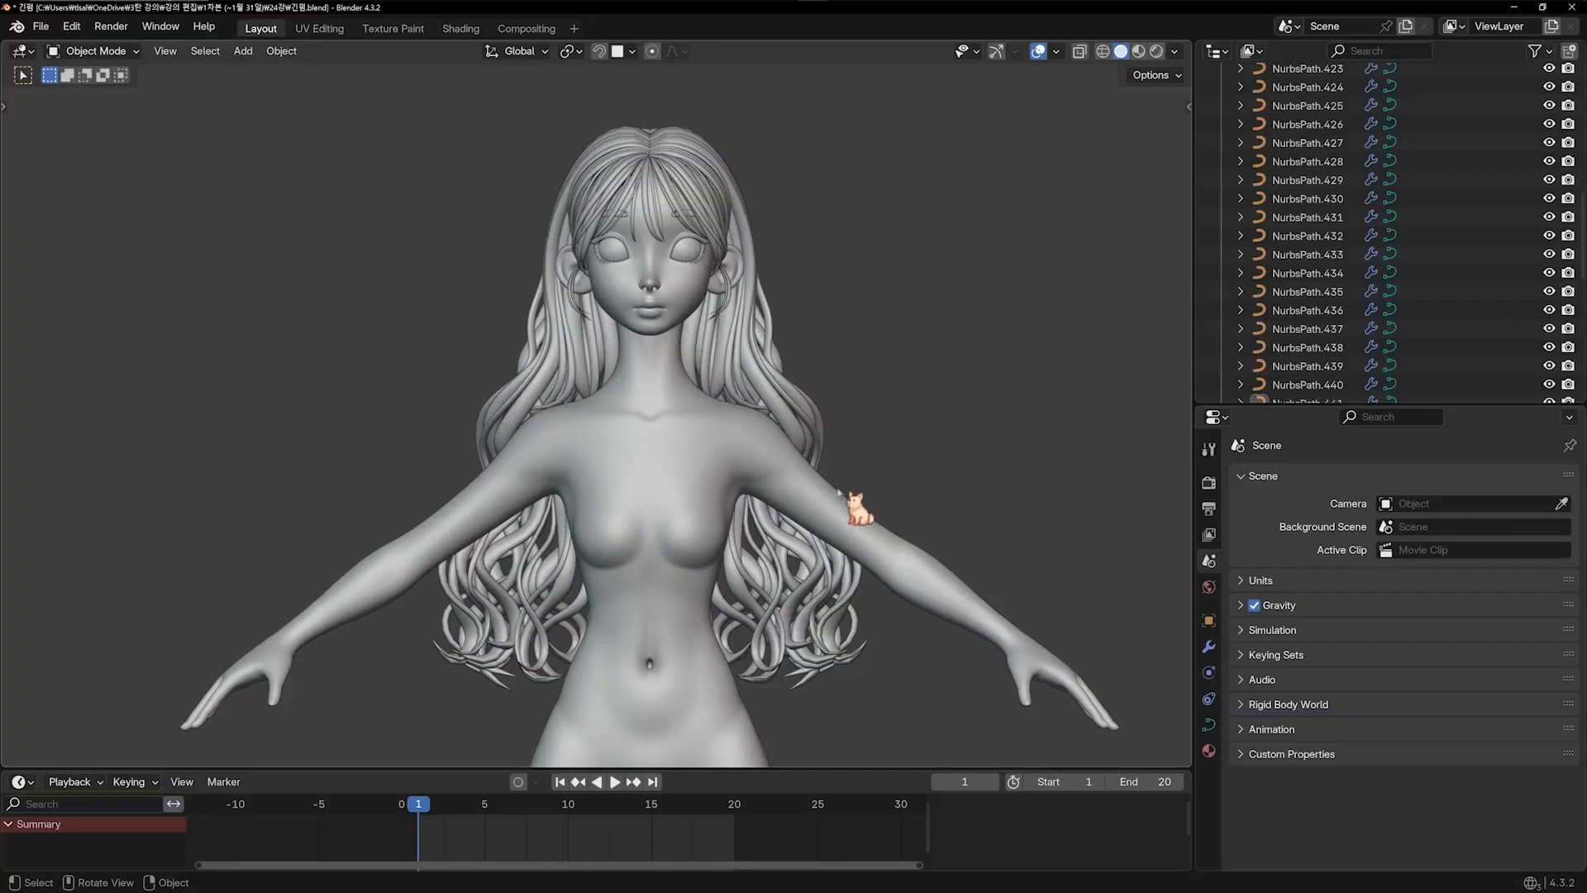
# In back view, move the lowest control points of inner strand NurbsPath.427 outward and down to widen its tip curl
pyautogui.press('KP_1')
pyautogui.press('KP_9')
pyautogui.keyDown('shift'); pyautogui.moveTo(591, 543); pyautogui.dragTo(683, 430, button='middle'); pyautogui.keyUp('shift')
pyautogui.scroll(3, 680, 438)
pyautogui.click(576, 612)
pyautogui.press('Tab')
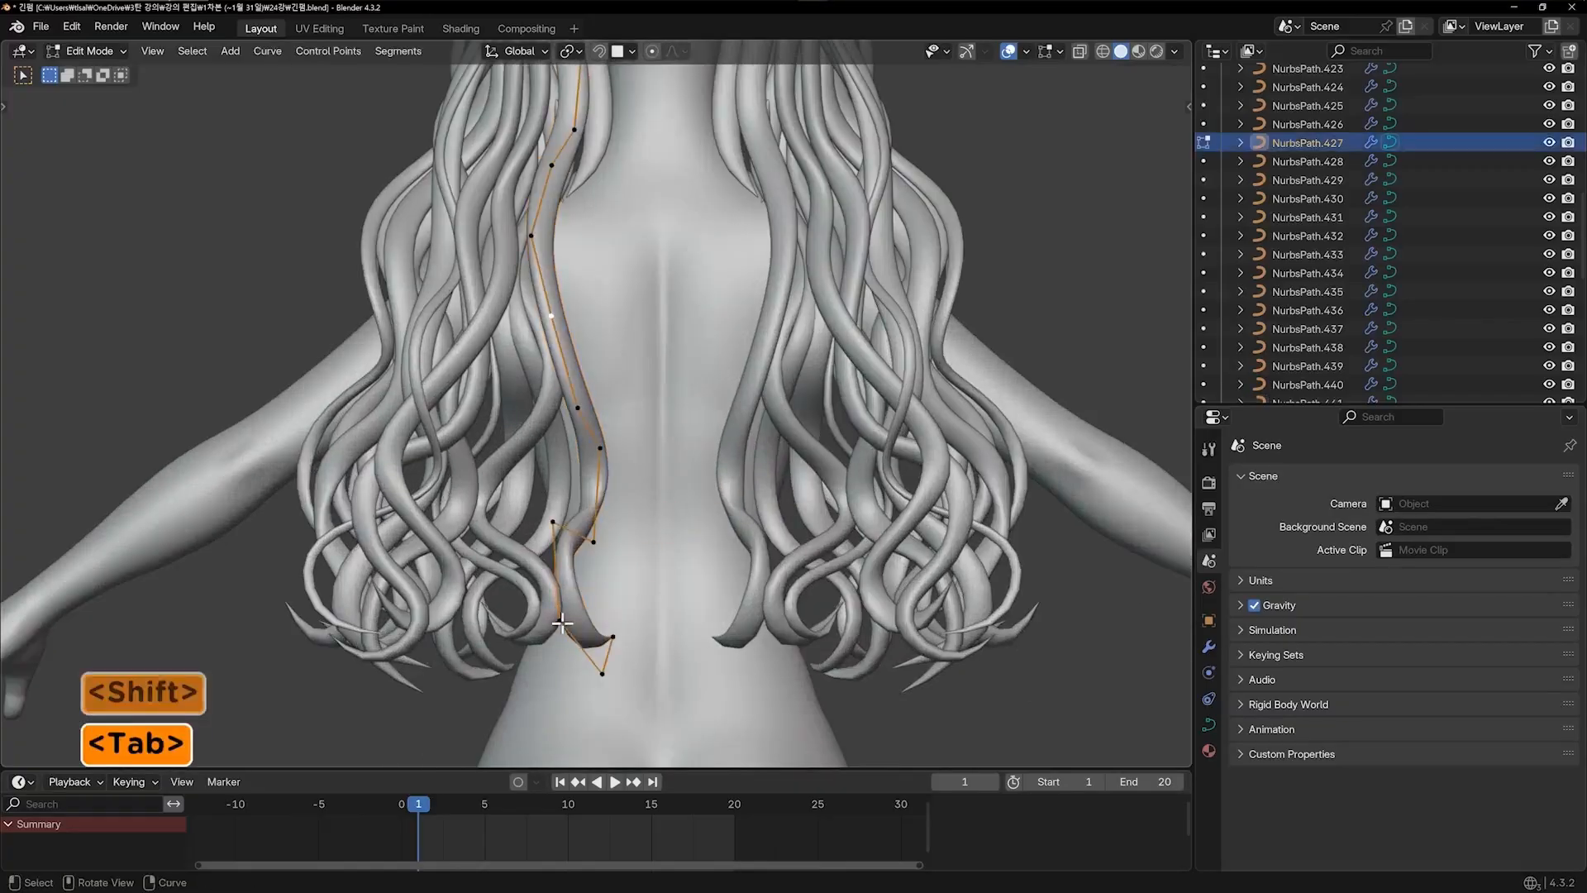
pyautogui.click(562, 624)
pyautogui.press('g')
pyautogui.click(525, 658)
pyautogui.click(618, 643)
pyautogui.press('g')
pyautogui.click(641, 666)
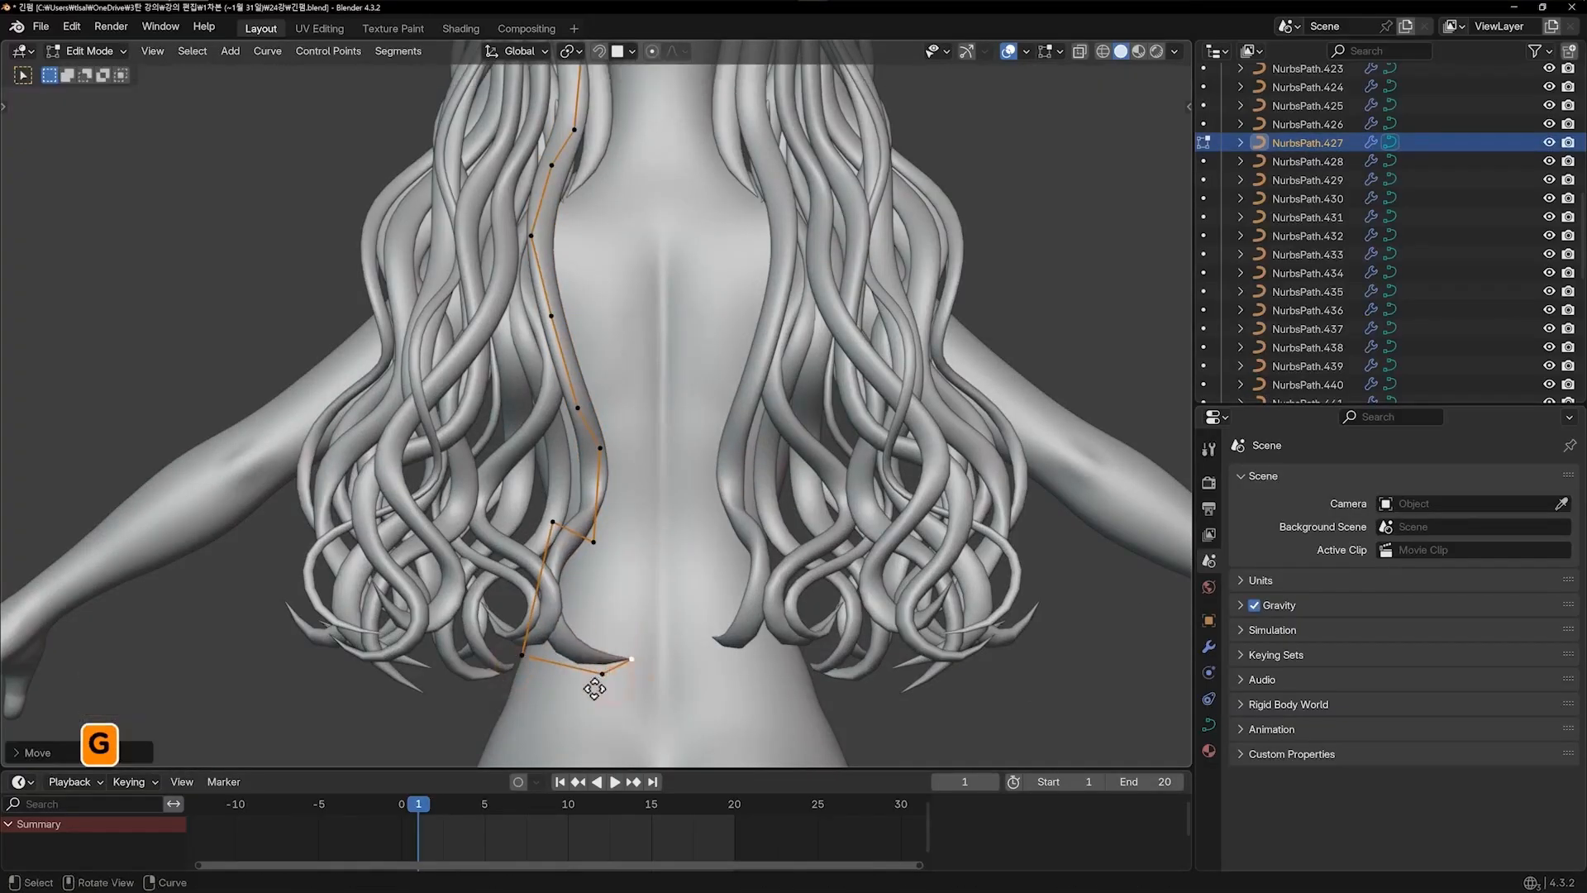
# Lower the control point above the bottom curl of NurbsPath.427, adjust its tilt, and finish editing
pyautogui.click(549, 528)
pyautogui.press('g')
pyautogui.click(523, 573)
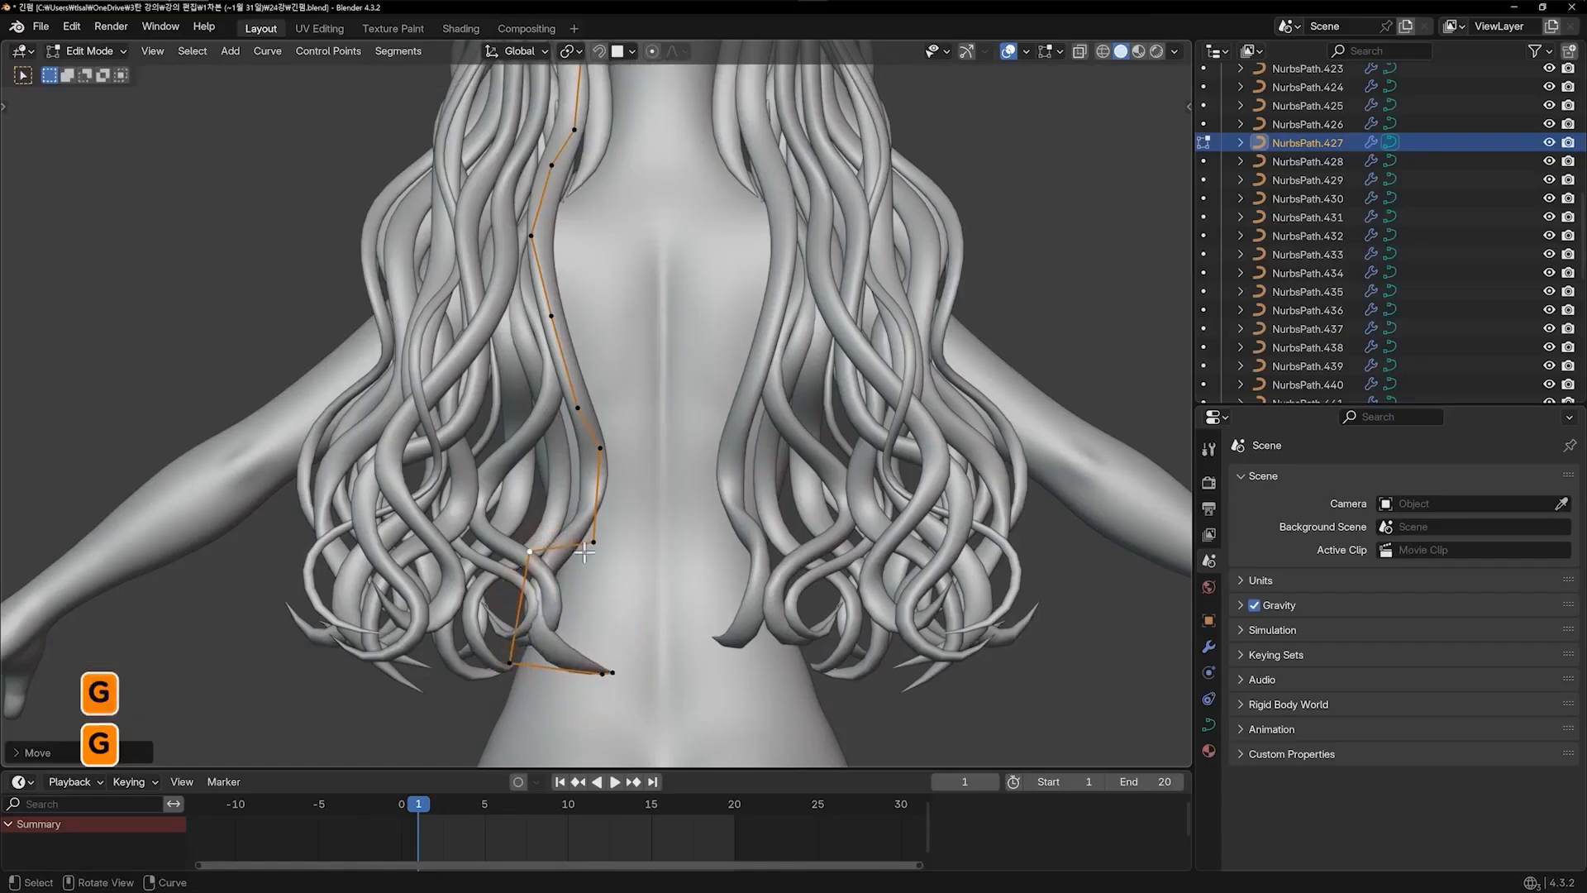
pyautogui.hotkey('ctrl', 't')
pyautogui.click(477, 440)
pyautogui.press('Tab')
# Edit the neighbouring strands NurbsPath.426 and NurbsPath.438 together and shift their bottom curl control points
pyautogui.click(579, 641)
pyautogui.press('Tab')
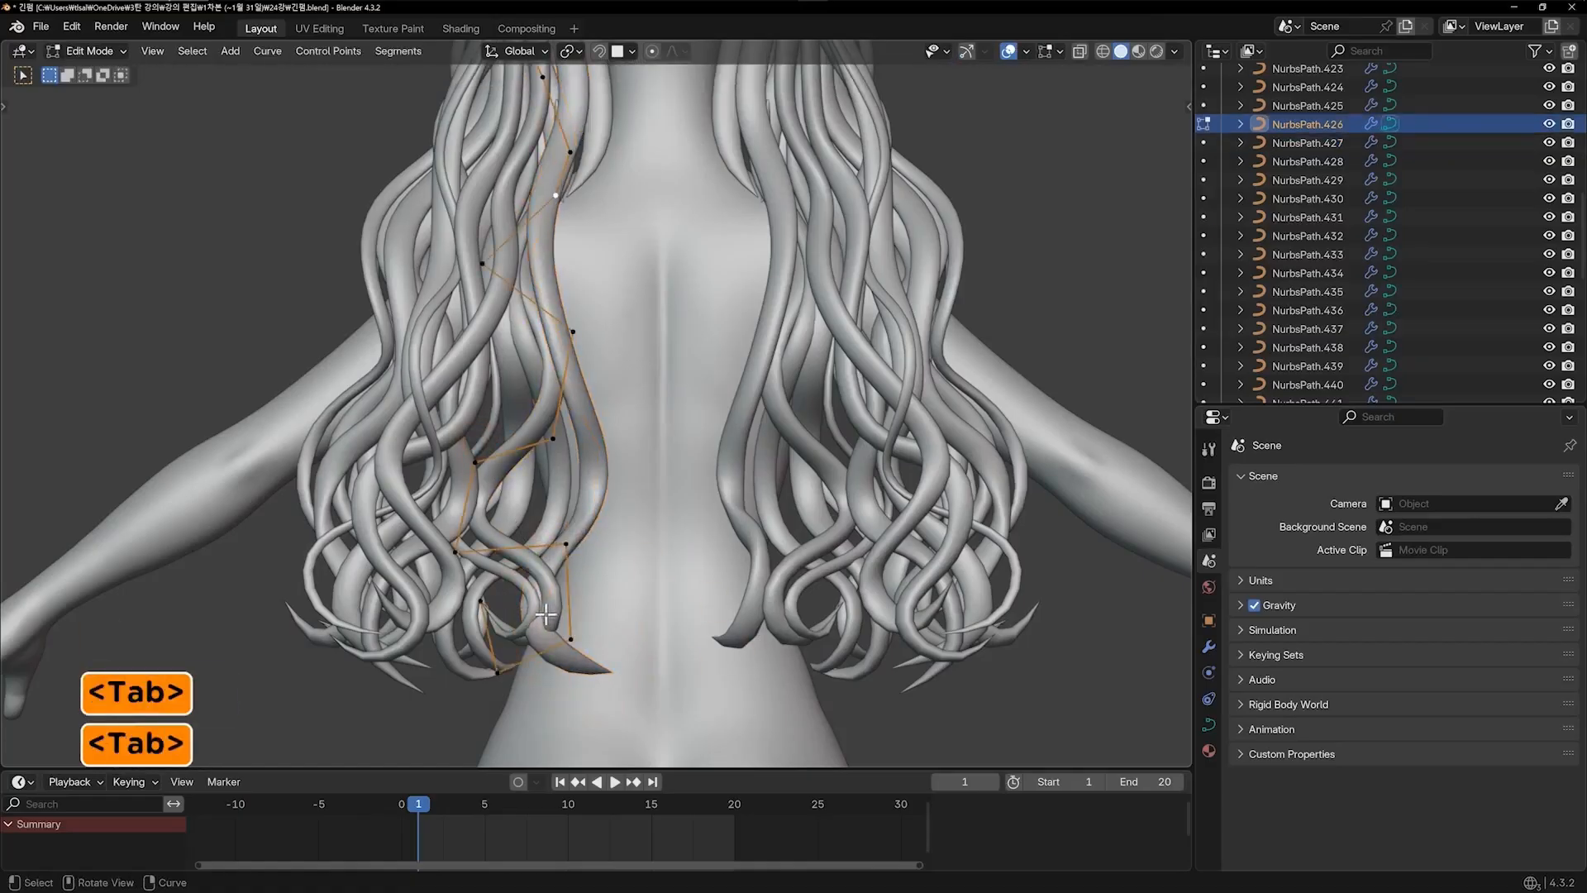
pyautogui.press('Tab')
pyautogui.keyDown('shift'); pyautogui.click(431, 520); pyautogui.keyUp('shift')
pyautogui.press('Tab')
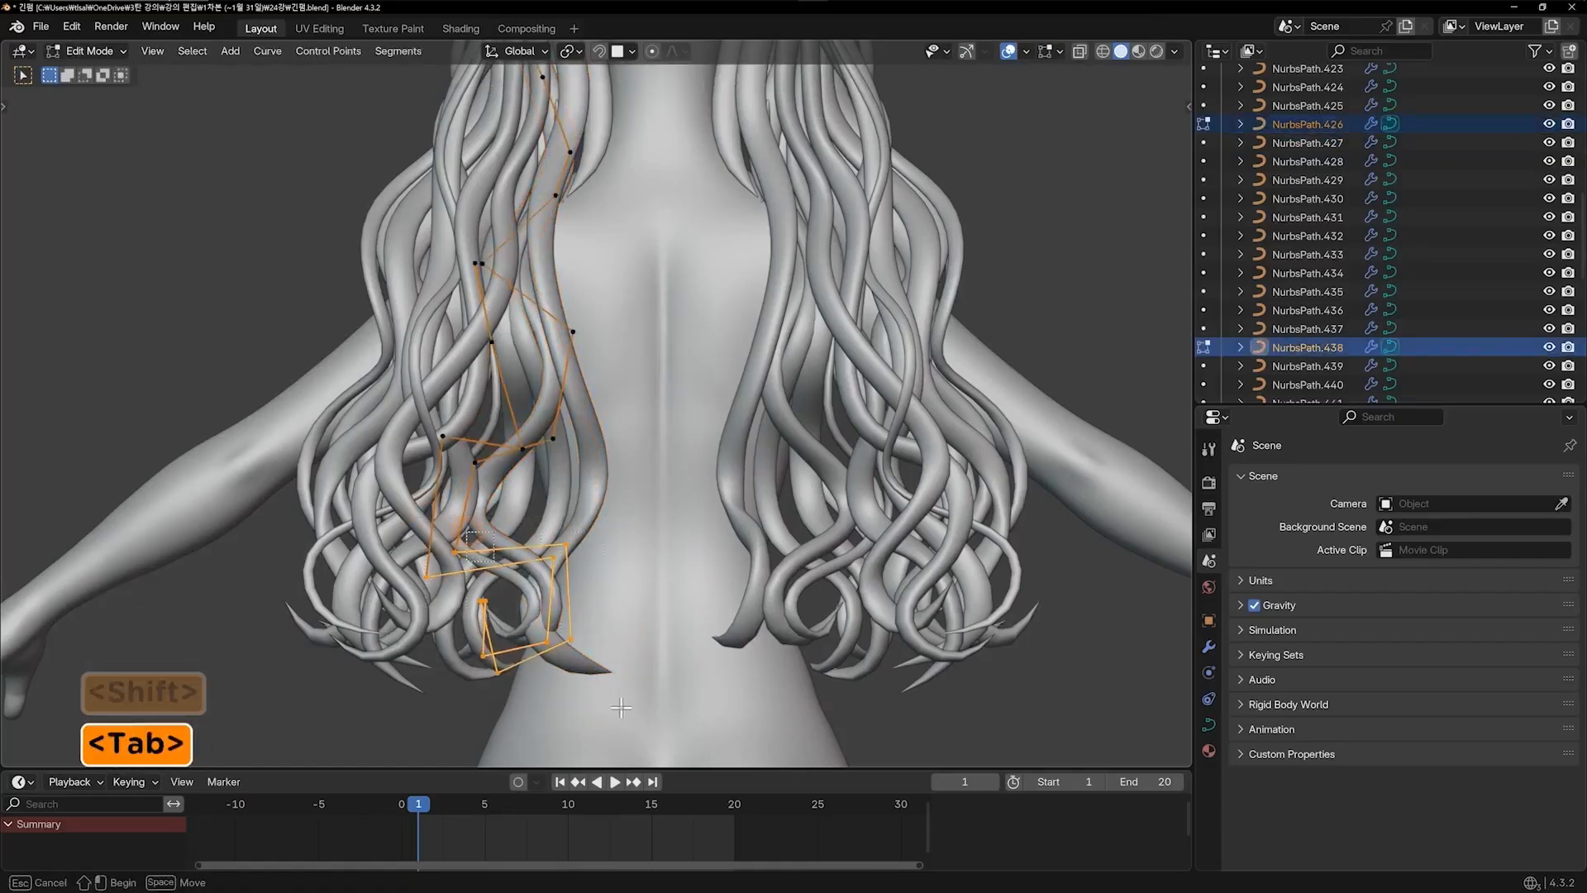
pyautogui.moveTo(671, 682); pyautogui.dragTo(814, 686, button='middle')
pyautogui.press('g')
pyautogui.click(585, 656)
pyautogui.press('Tab')
pyautogui.press('KP_1')
pyautogui.press('KP_9')
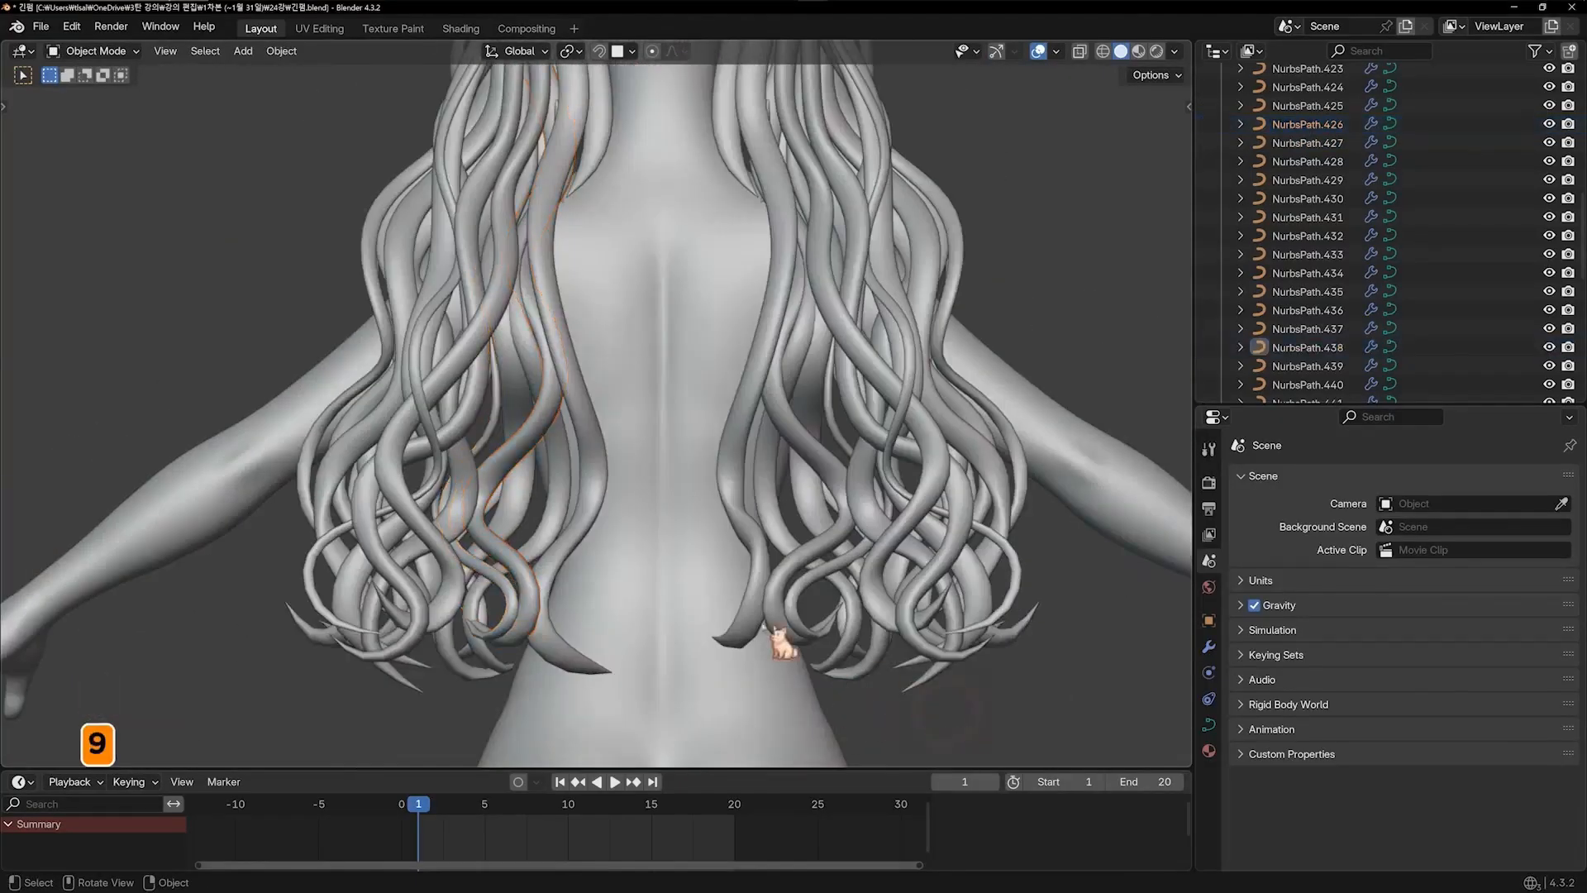
# Reshape the tip of the mirrored inner back strand by moving its lowest control points beside the lower back
pyautogui.press('Tab')
pyautogui.press('g')
pyautogui.click(725, 683)
pyautogui.press('g')
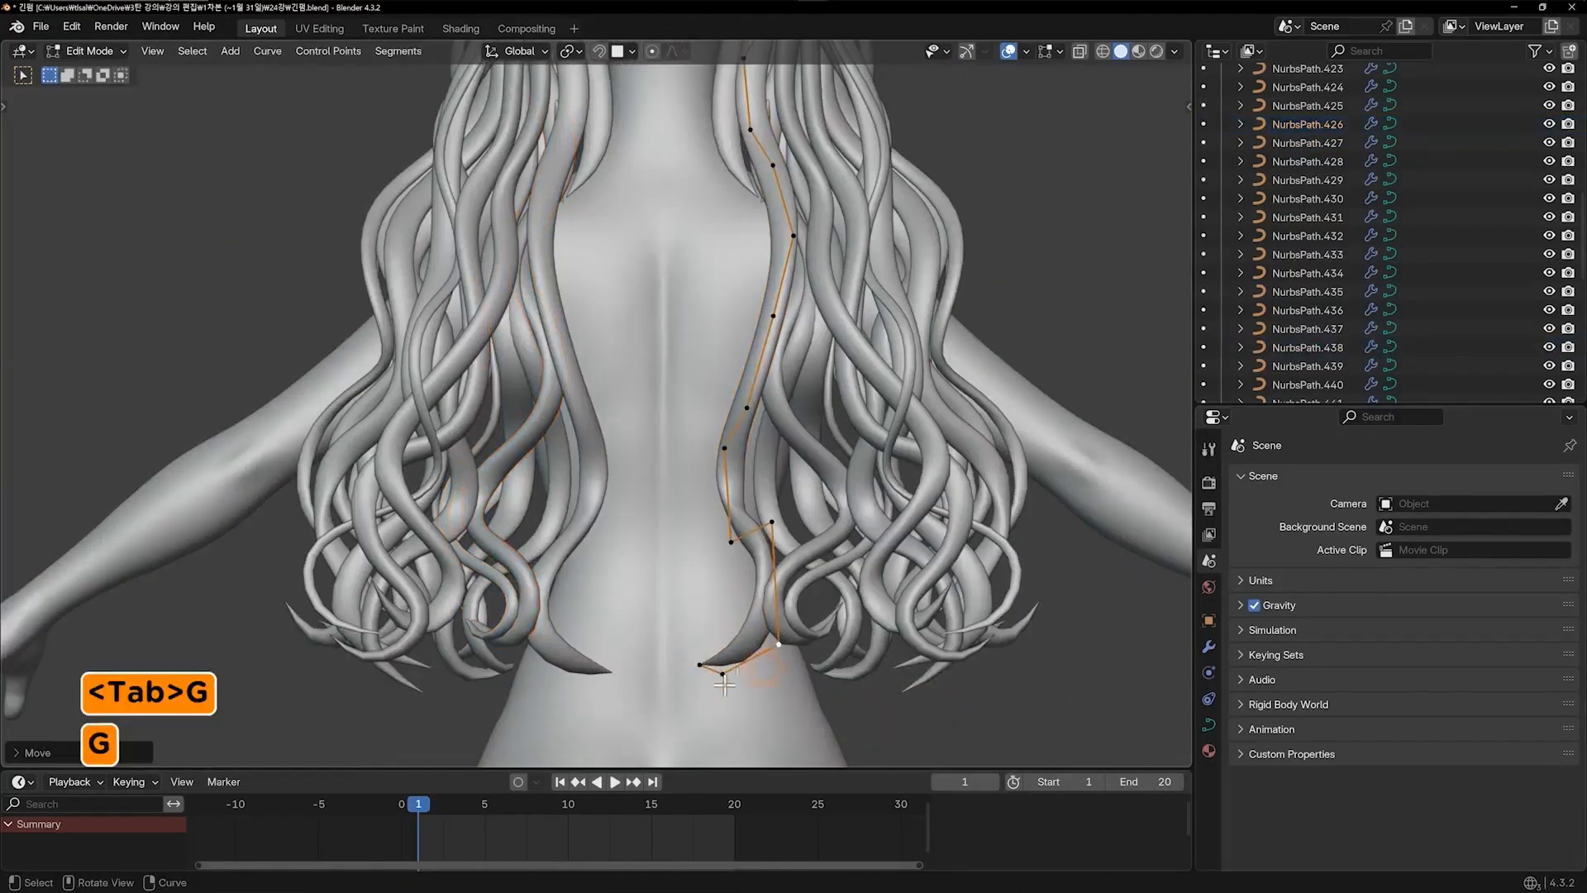
pyautogui.click(708, 678)
pyautogui.press('g')
pyautogui.click(732, 652)
pyautogui.press('Tab')
pyautogui.click(993, 705)
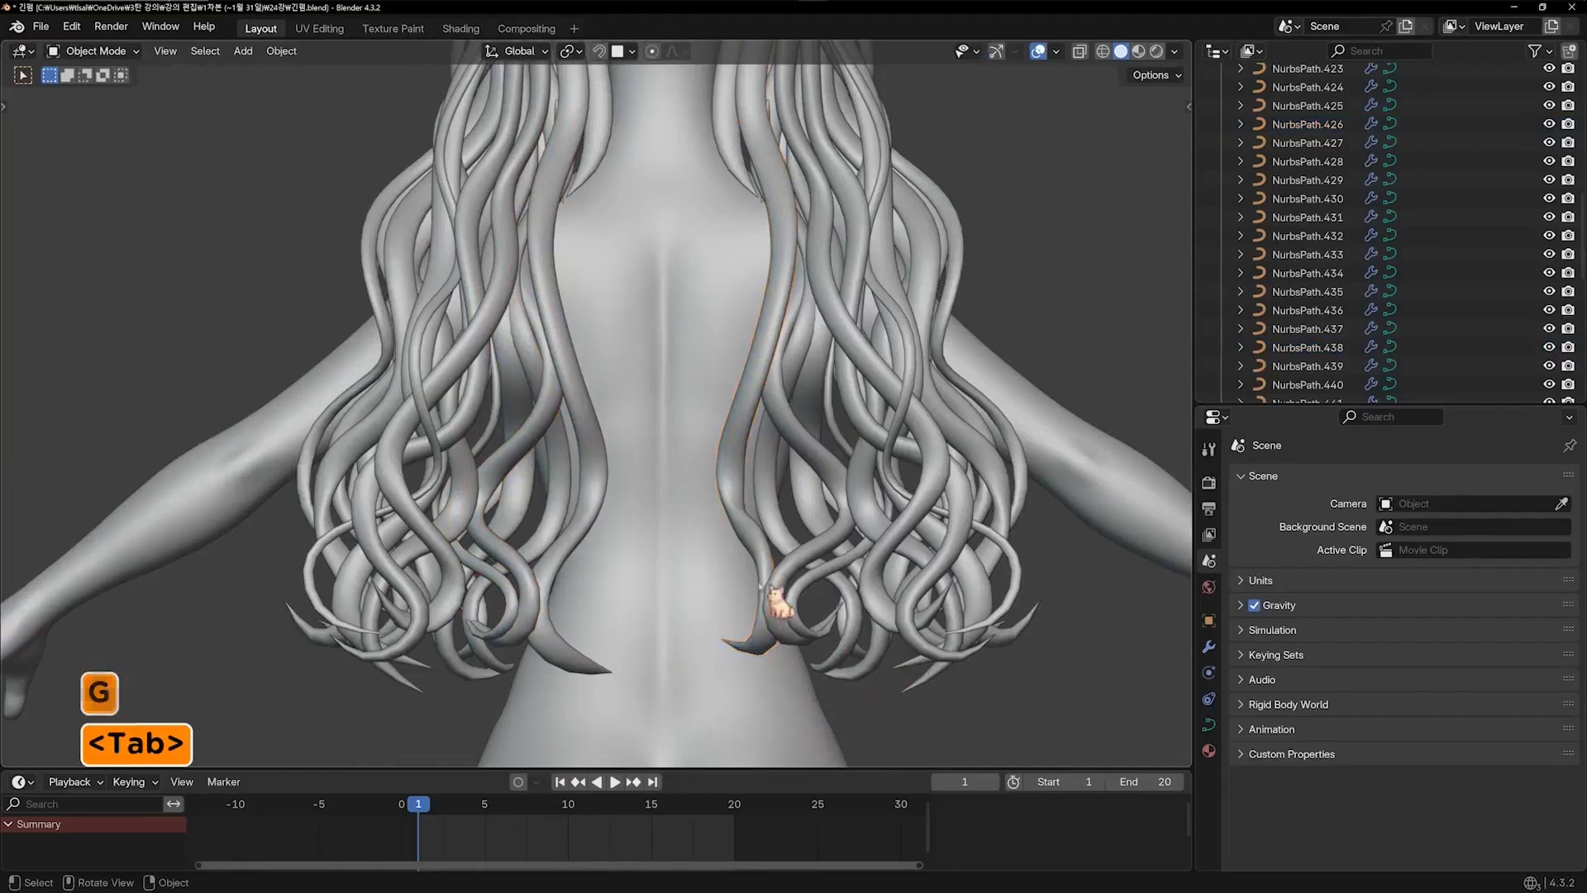
# Lower the control point above the tip curl on the mirrored side's inner back strand, and finish editing
pyautogui.click(773, 522)
pyautogui.press('g')
pyautogui.click(786, 567)
pyautogui.press('Tab')
pyautogui.click(1014, 698)
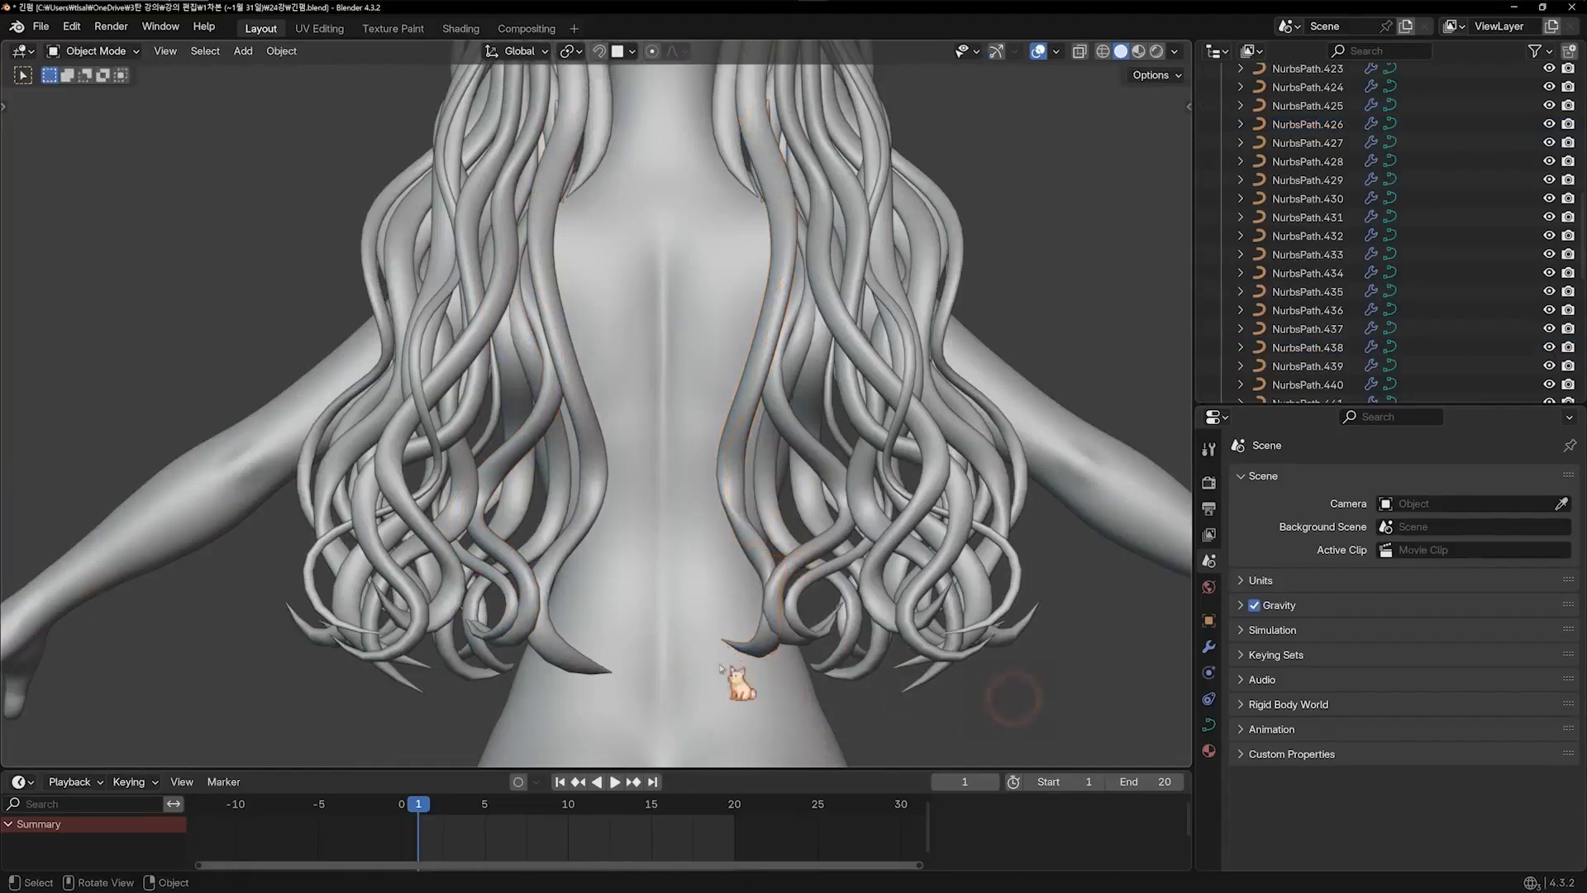
# Reposition the last two control points of NurbsPath.427 to shorten and upturn its tip
pyautogui.press('Tab')
pyautogui.press('g')
pyautogui.click(615, 673)
pyautogui.press('g')
pyautogui.click(597, 664)
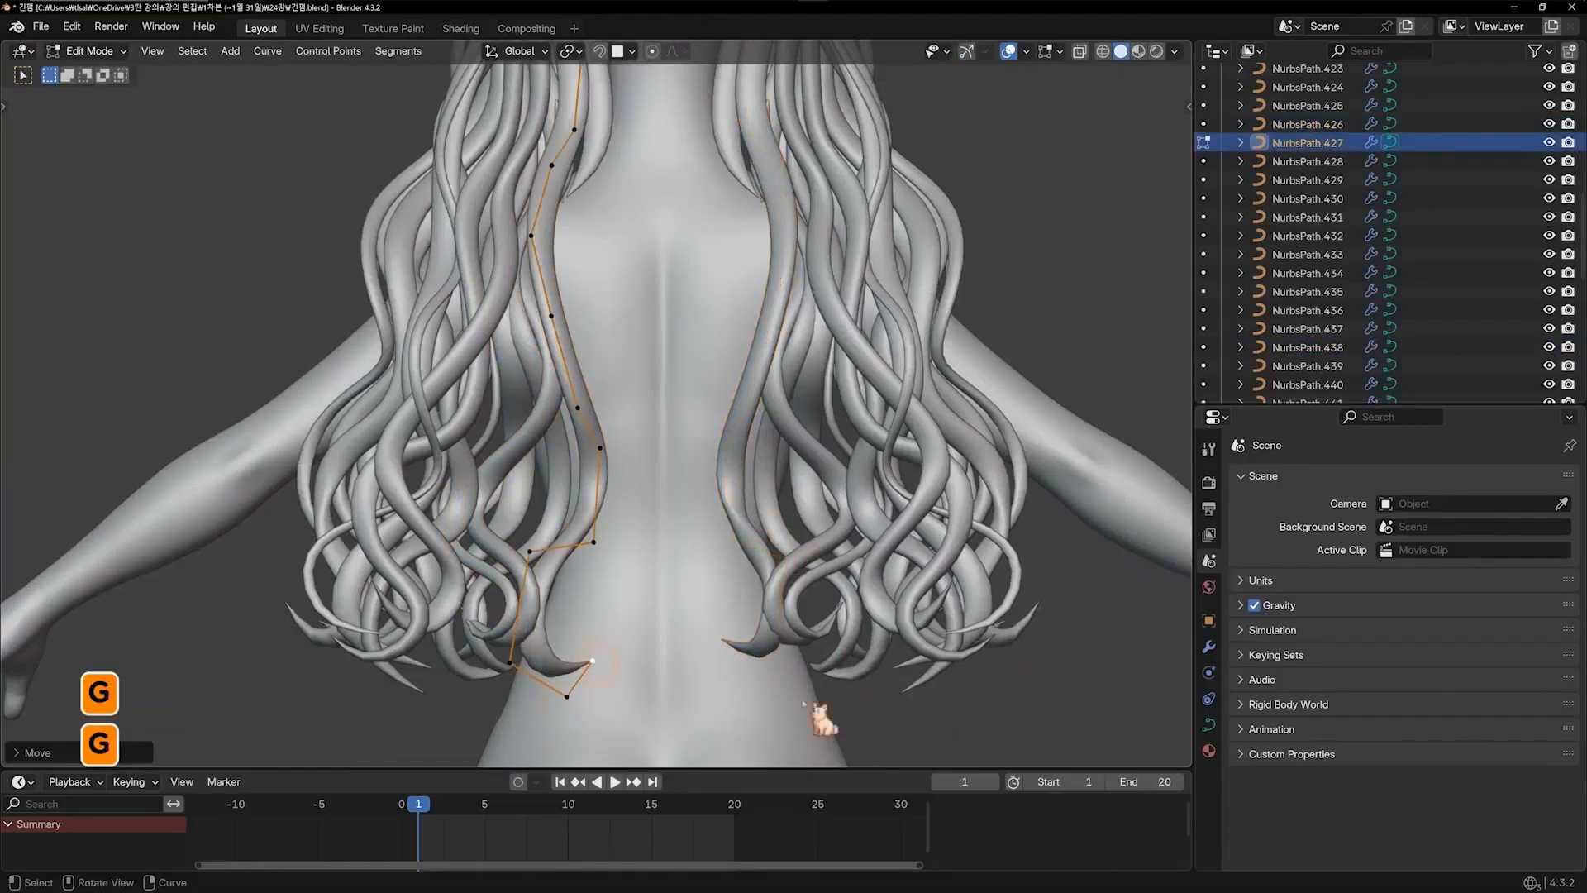
# Finish editing NurbsPath.427 and clear the selection
pyautogui.press('Tab')
pyautogui.click(963, 703)
pyautogui.scroll(-1, 903, 616)
pyautogui.scroll(-1, 901, 615)
pyautogui.keyDown('shift'); pyautogui.moveTo(762, 649); pyautogui.dragTo(762, 703, button='middle'); pyautogui.keyUp('shift')
pyautogui.keyDown('shift'); pyautogui.moveTo(689, 504); pyautogui.dragTo(695, 716, button='middle'); pyautogui.keyUp('shift')
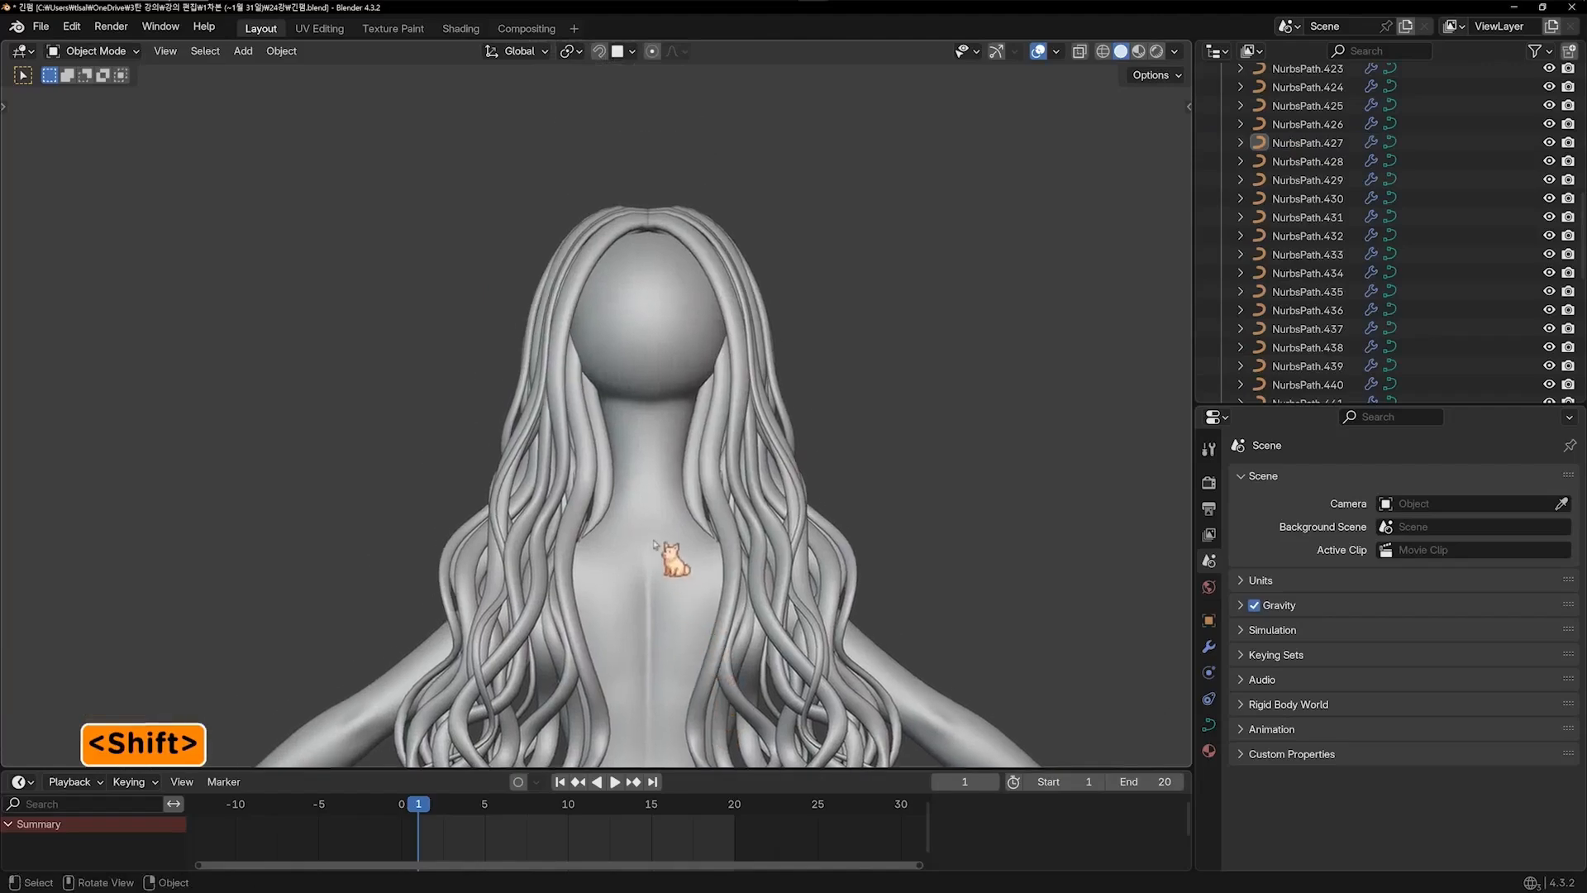
pyautogui.scroll(1, 652, 541)
pyautogui.scroll(1, 654, 541)
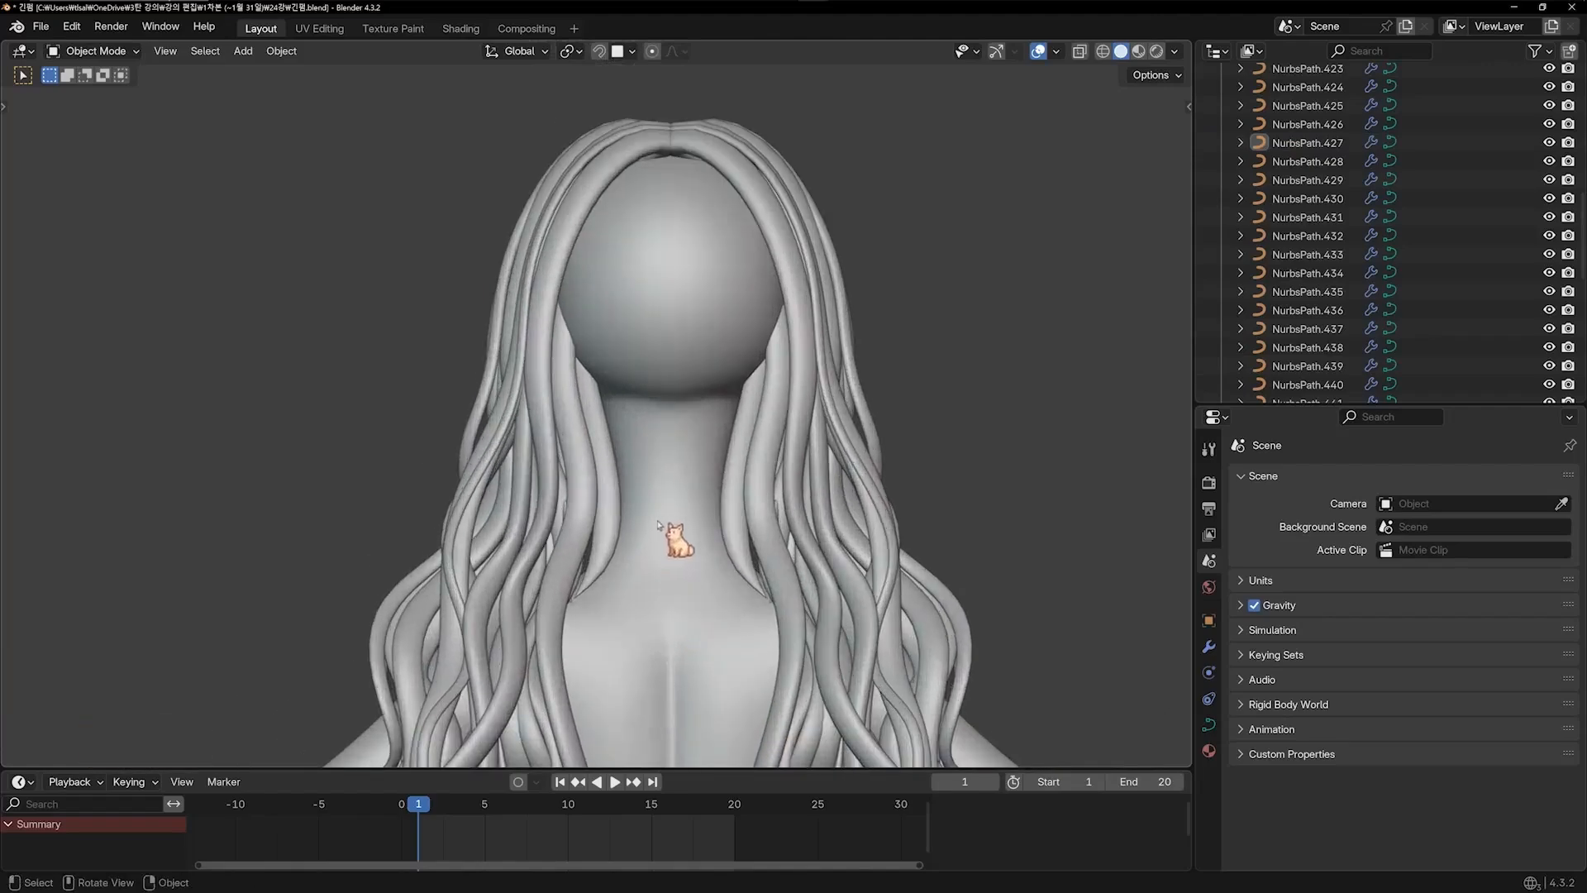
# Duplicate the innermost strand beside the gap at the back of the head and move the copy inward
pyautogui.moveTo(567, 360); pyautogui.dragTo(655, 383, button='middle')
pyautogui.hotkey('shift', 'd')
pyautogui.click(602, 512)
pyautogui.press('g')
pyautogui.click(655, 567)
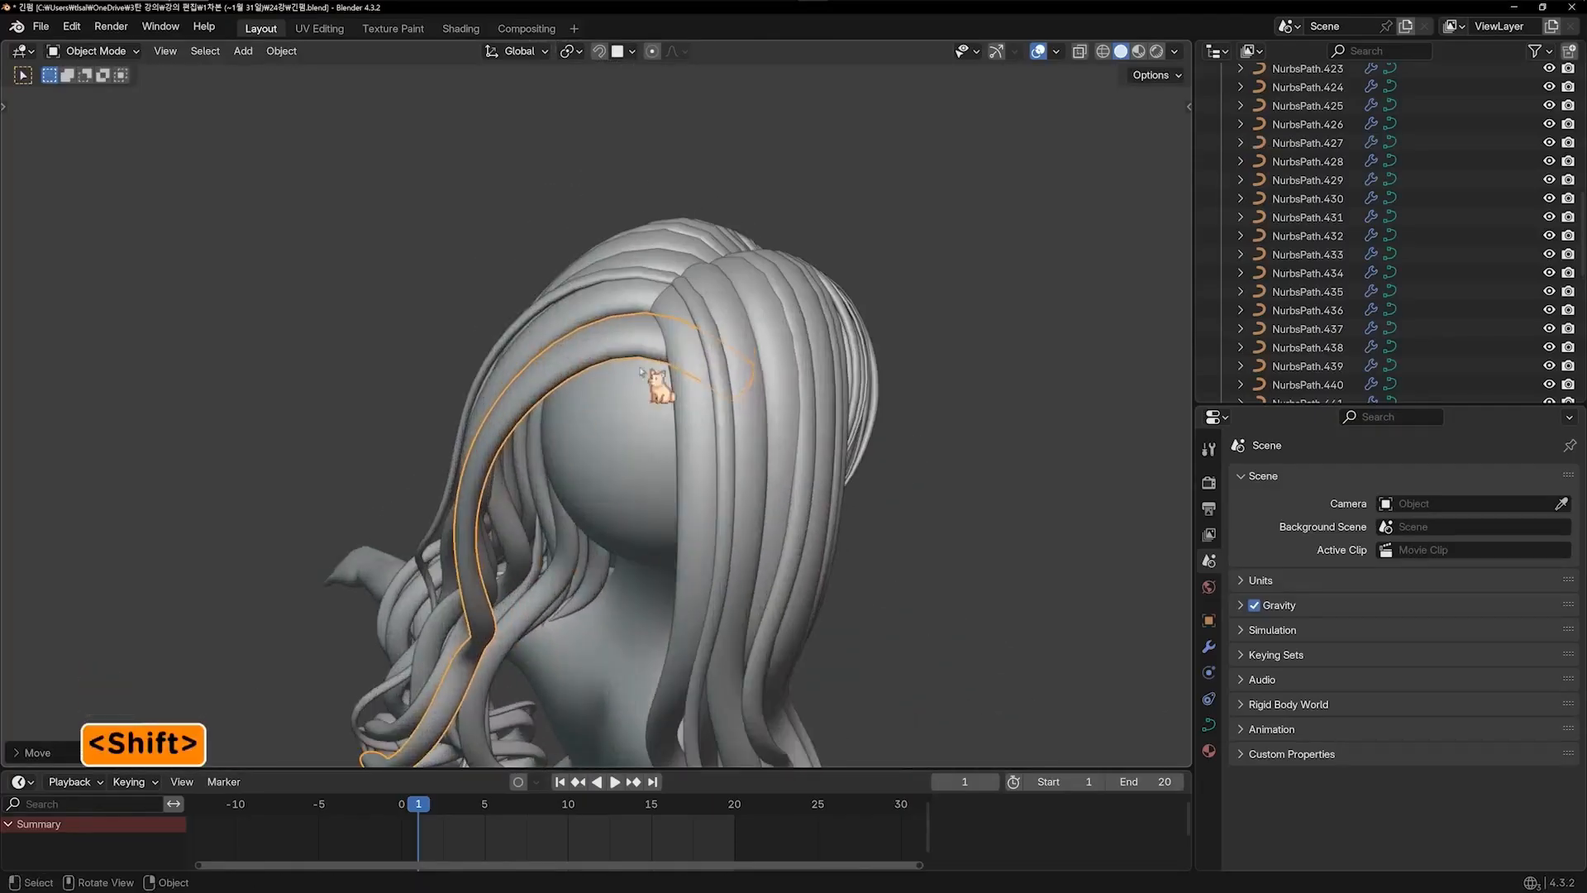
# Adjust the radius of the copied strand's two root control points and move them to the centre parting on the crown
pyautogui.press('Tab')
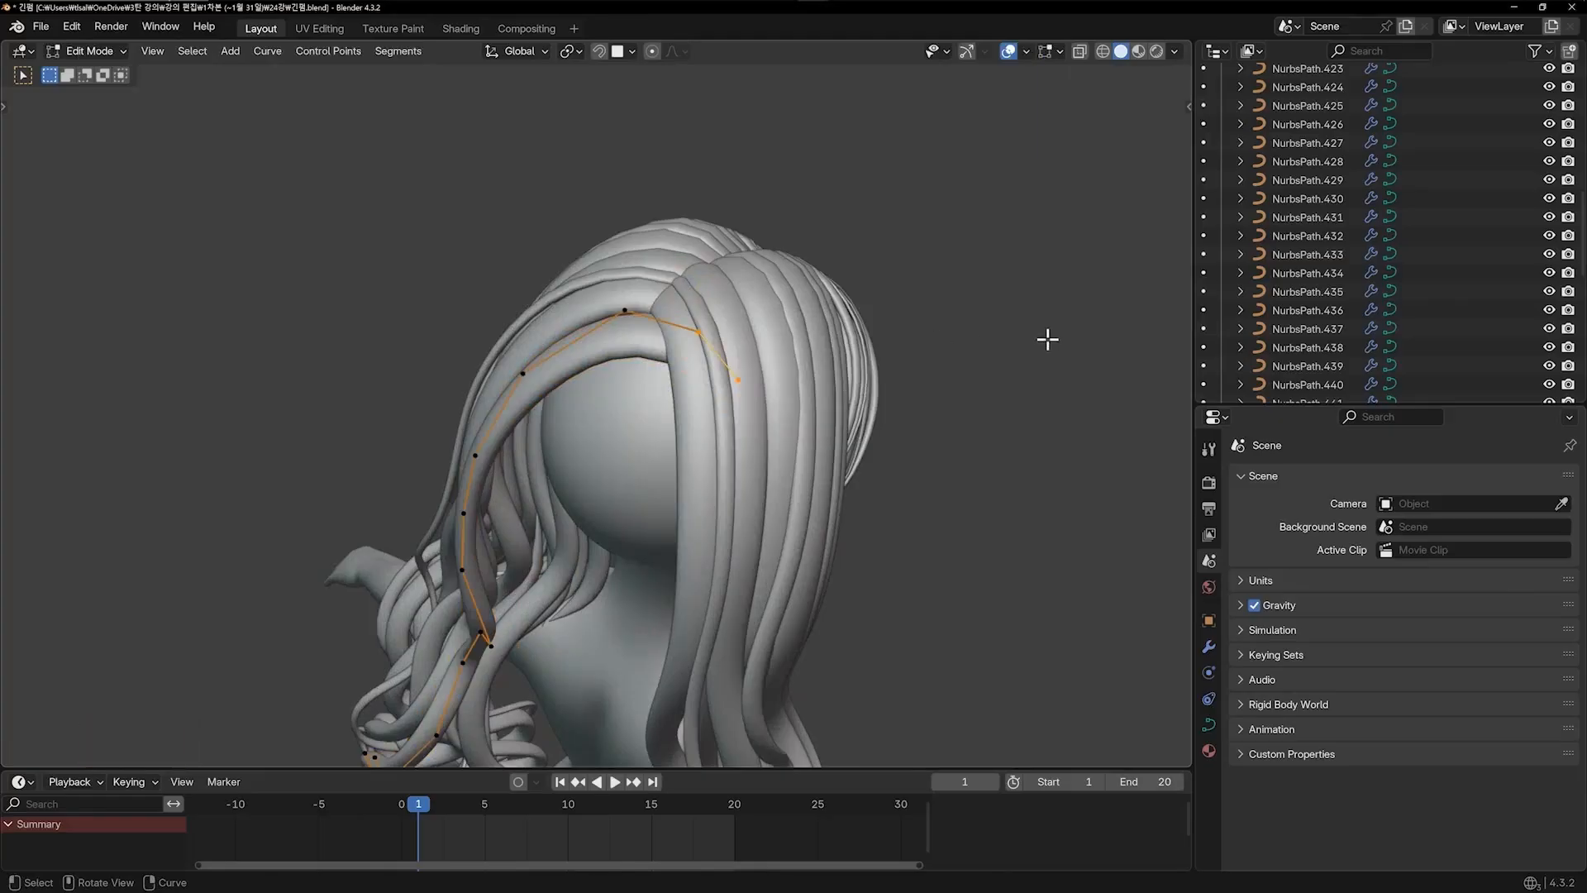
pyautogui.hotkey('alt', 's')
pyautogui.click(737, 397)
pyautogui.hotkey('alt', 's')
pyautogui.click(781, 410)
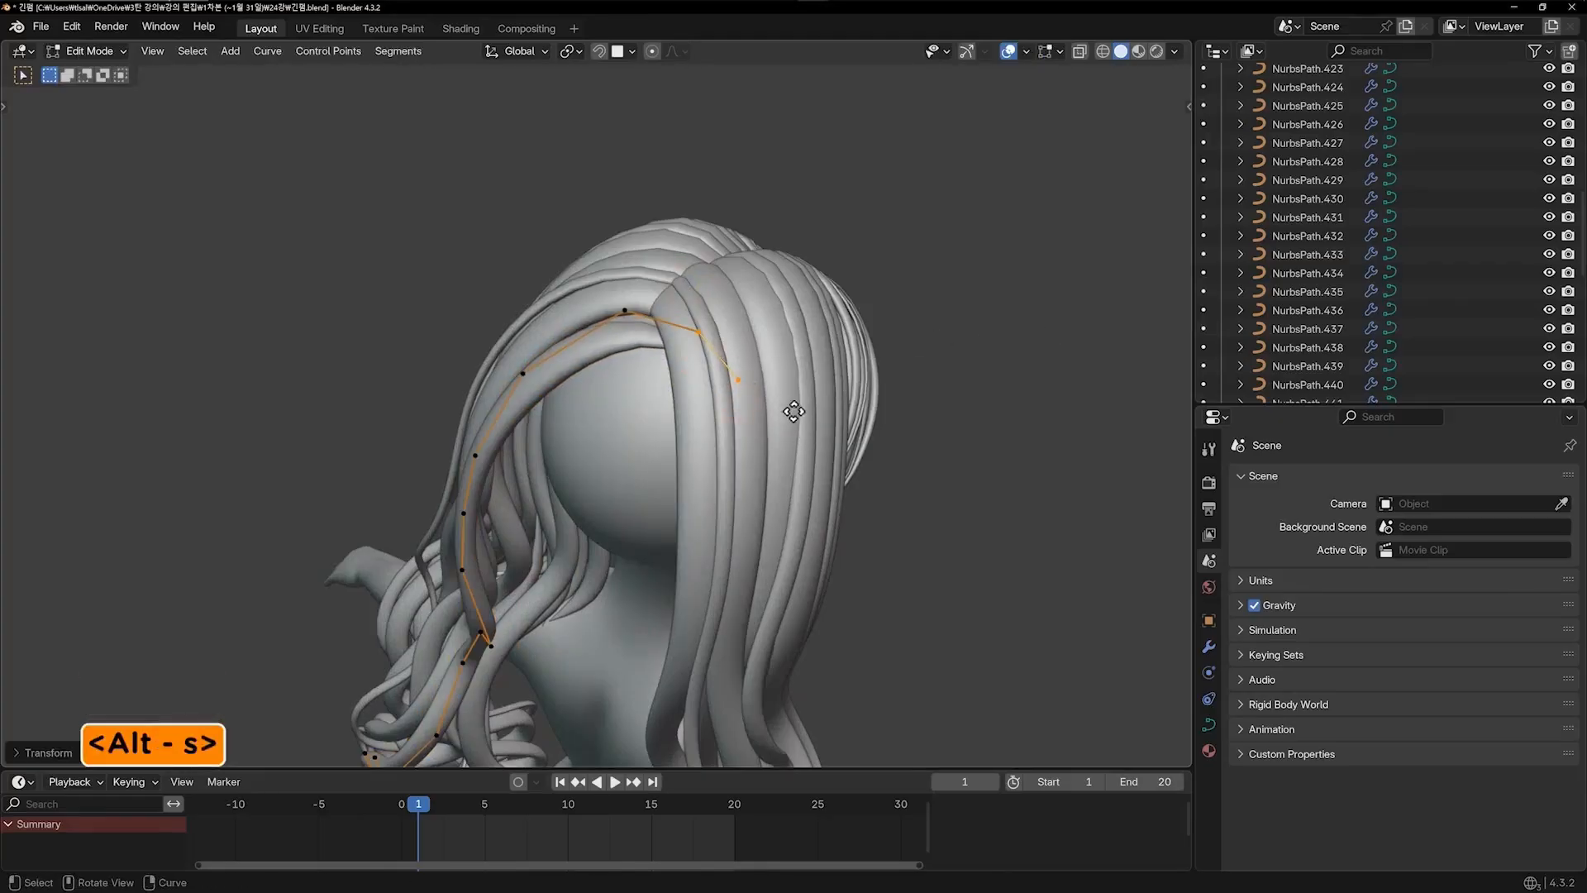
pyautogui.press('g')
pyautogui.click(773, 376)
pyautogui.moveTo(773, 376); pyautogui.dragTo(765, 314, button='middle')
pyautogui.press('g')
pyautogui.click(674, 258)
# Reposition two control points of the new strand alongside the back of the head
pyautogui.click(605, 334)
pyautogui.press('g')
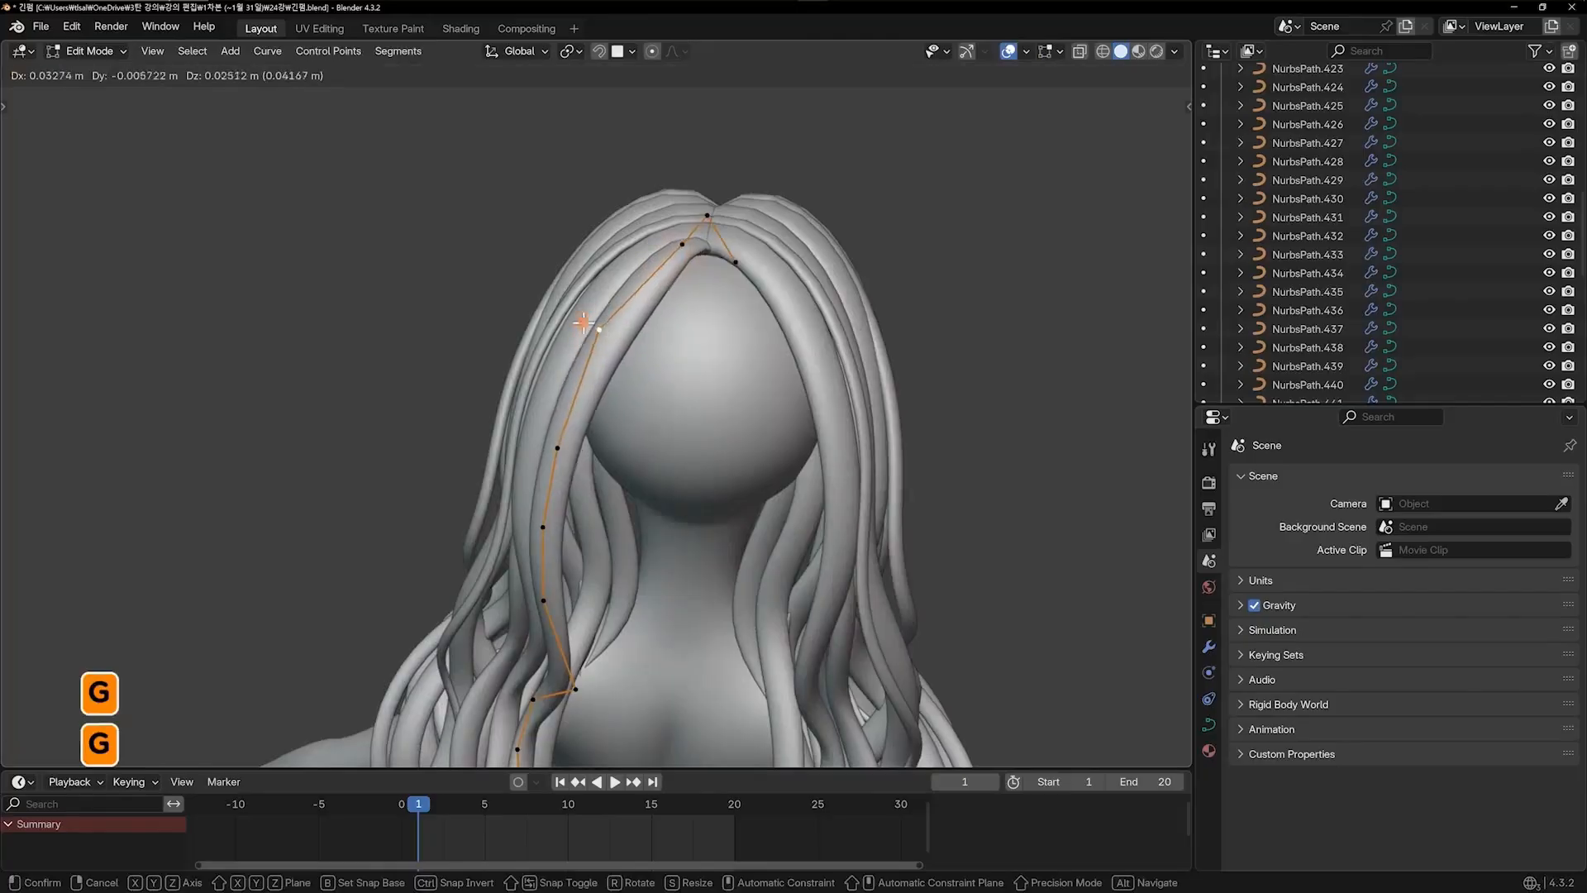
pyautogui.click(589, 330)
pyautogui.moveTo(589, 330); pyautogui.dragTo(815, 276, button='middle')
pyautogui.click(709, 478)
pyautogui.press('g')
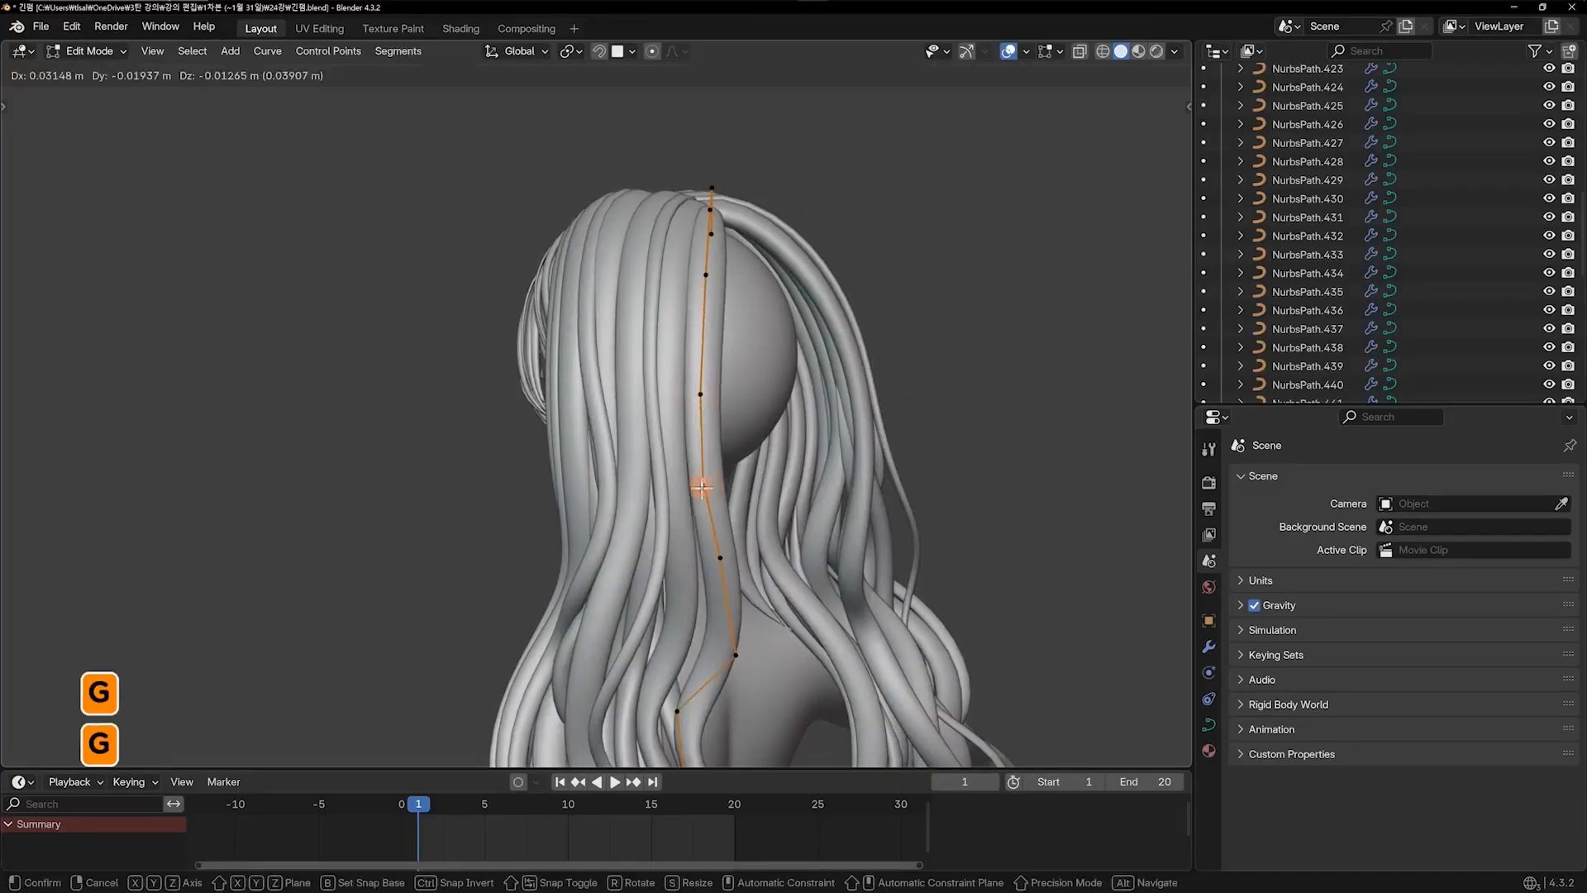
pyautogui.click(701, 484)
# Reposition the new strand's next two control points beside the neck and finish editing
pyautogui.click(718, 559)
pyautogui.press('g')
pyautogui.click(716, 556)
pyautogui.moveTo(718, 554); pyautogui.dragTo(711, 517, button='middle')
pyautogui.click(742, 618)
pyautogui.press('g')
pyautogui.click(722, 624)
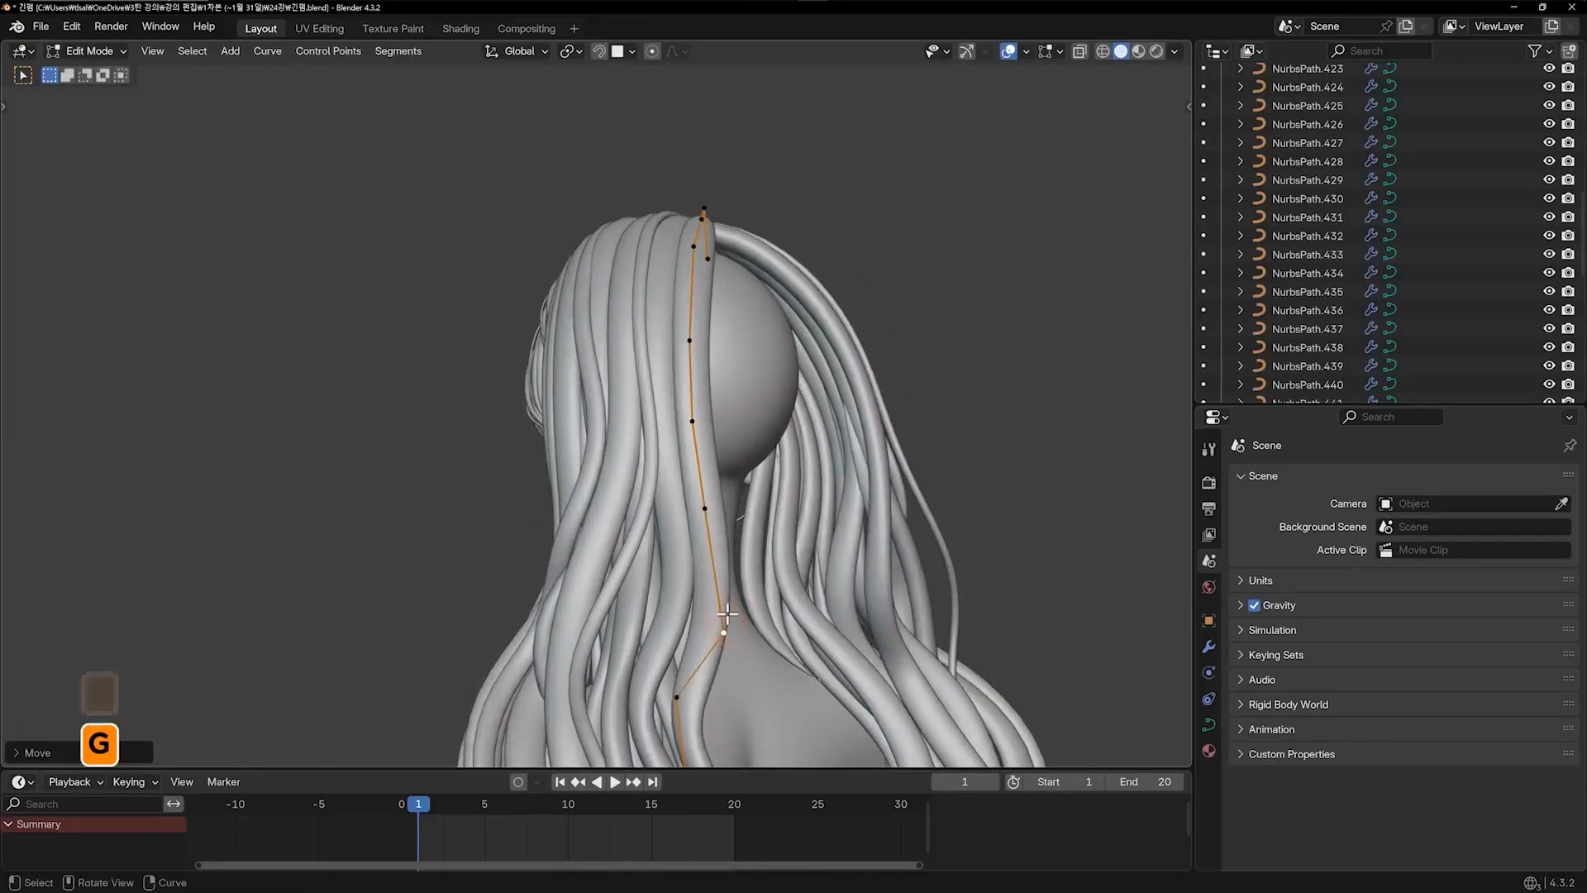
pyautogui.press('Tab')
# Edit the new strand from the back and move its two control points at shoulder-blade height inward over the back
pyautogui.moveTo(818, 588); pyautogui.dragTo(718, 492, button='middle')
pyautogui.keyDown('shift'); pyautogui.moveTo(718, 492); pyautogui.dragTo(721, 456, button='middle'); pyautogui.keyUp('shift')
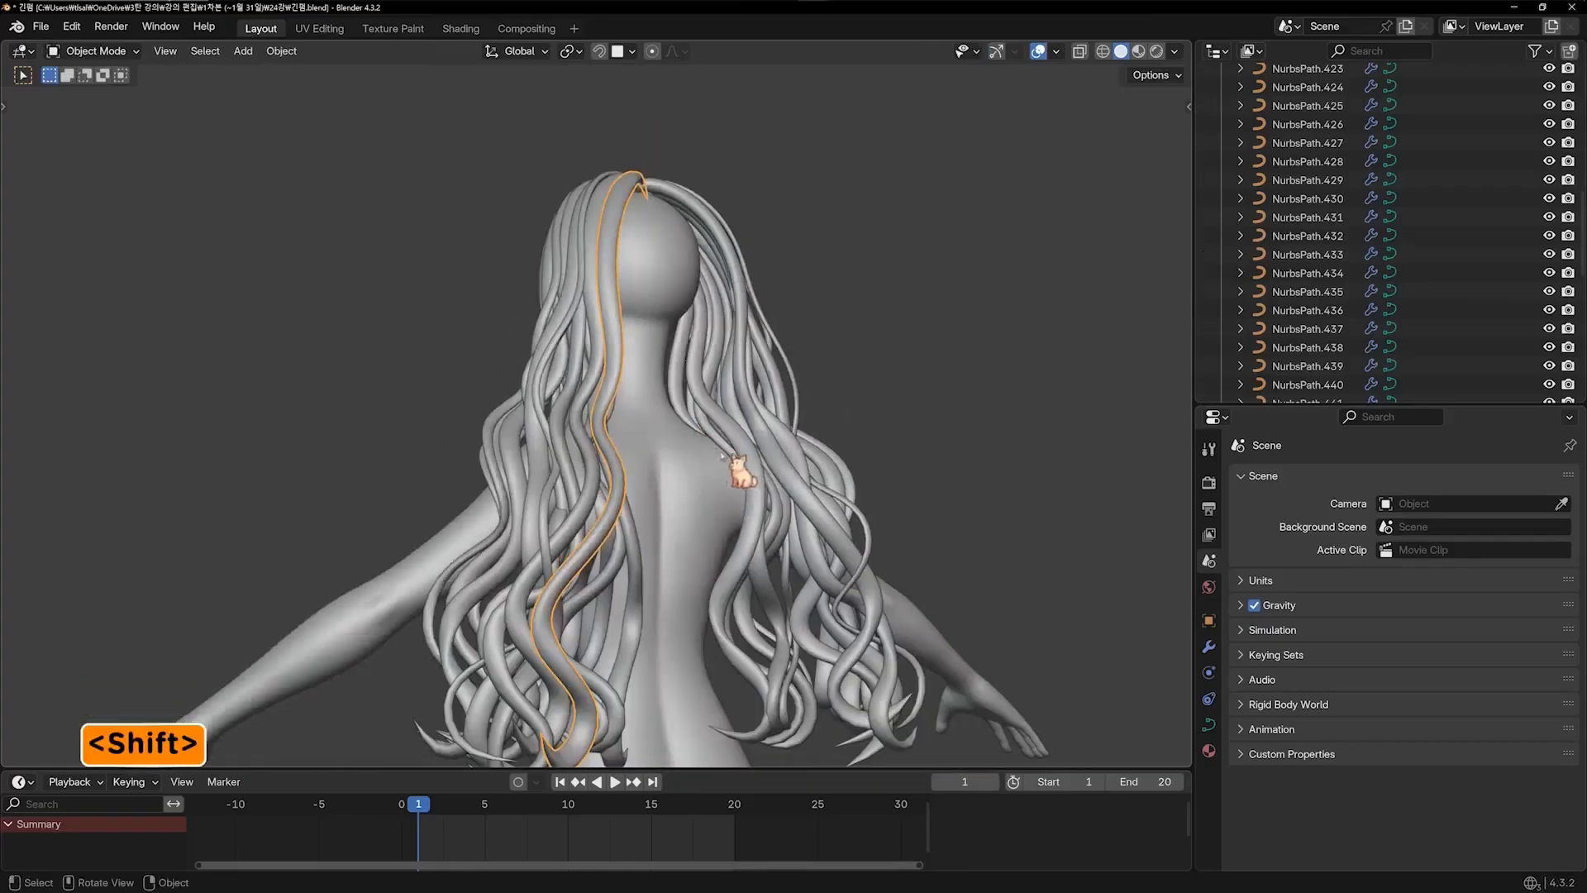
pyautogui.press('KP_1')
pyautogui.press('KP_9')
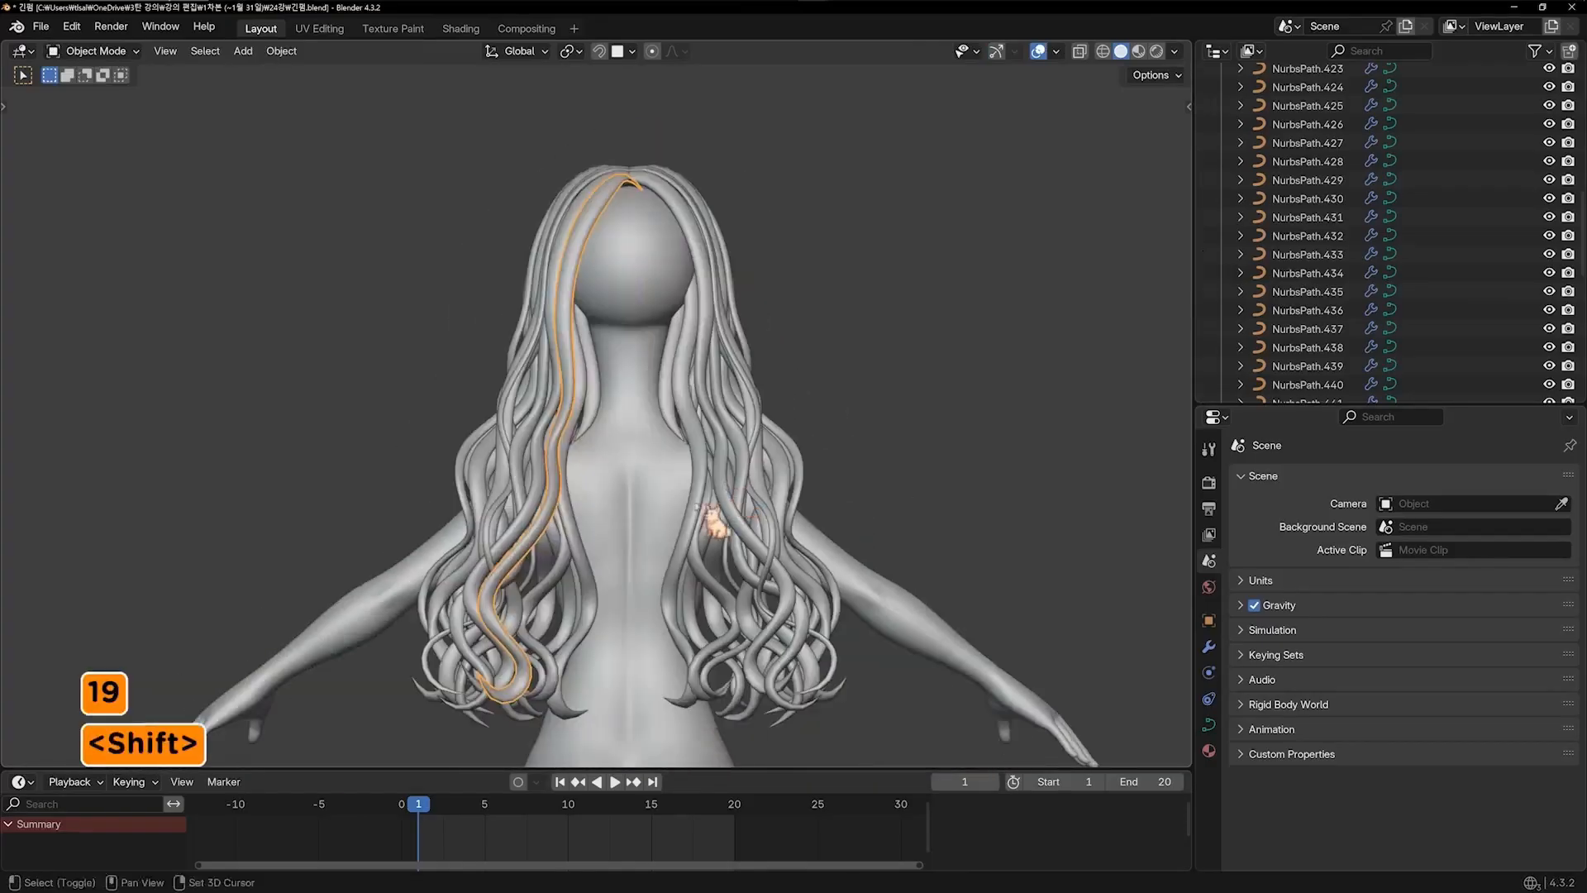
pyautogui.keyDown('shift'); pyautogui.moveTo(695, 513); pyautogui.dragTo(691, 466, button='middle'); pyautogui.keyUp('shift')
pyautogui.press('Tab')
pyautogui.scroll(3, 616, 470)
pyautogui.keyDown('shift'); pyautogui.moveTo(573, 498); pyautogui.dragTo(630, 401, button='middle'); pyautogui.keyUp('shift')
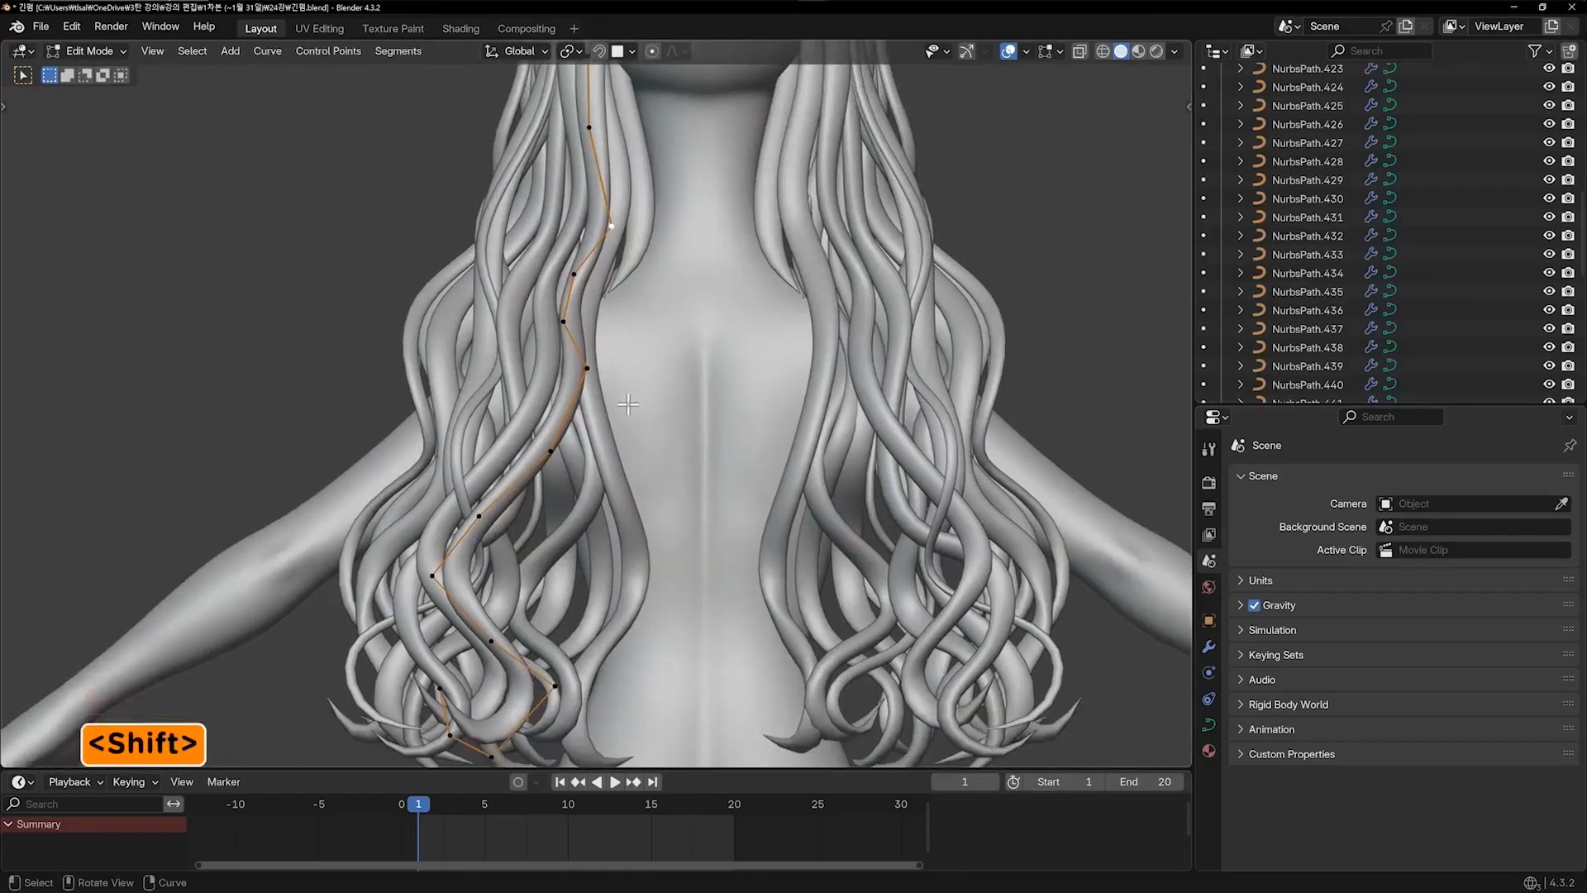
pyautogui.press('g')
pyautogui.click(629, 399)
pyautogui.click(560, 458)
pyautogui.press('g')
pyautogui.click(631, 494)
# Move the strand's next three control points inward to carry the wave down towards the waist
pyautogui.click(485, 525)
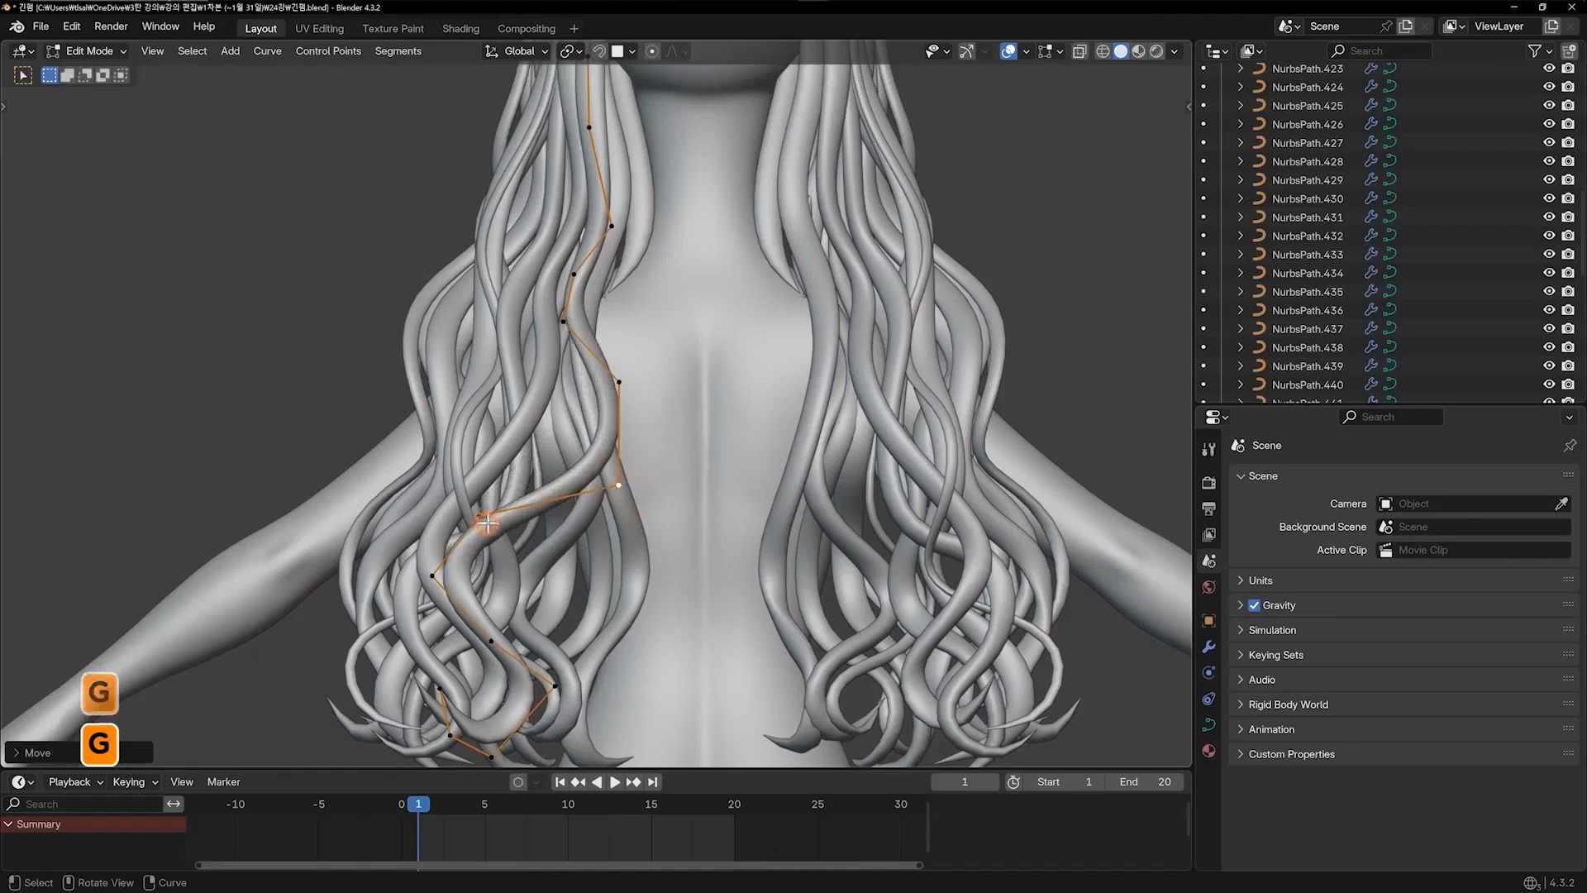
pyautogui.press('g')
pyautogui.click(540, 507)
pyautogui.click(431, 589)
pyautogui.press('g')
pyautogui.click(513, 590)
pyautogui.click(496, 649)
pyautogui.press('g')
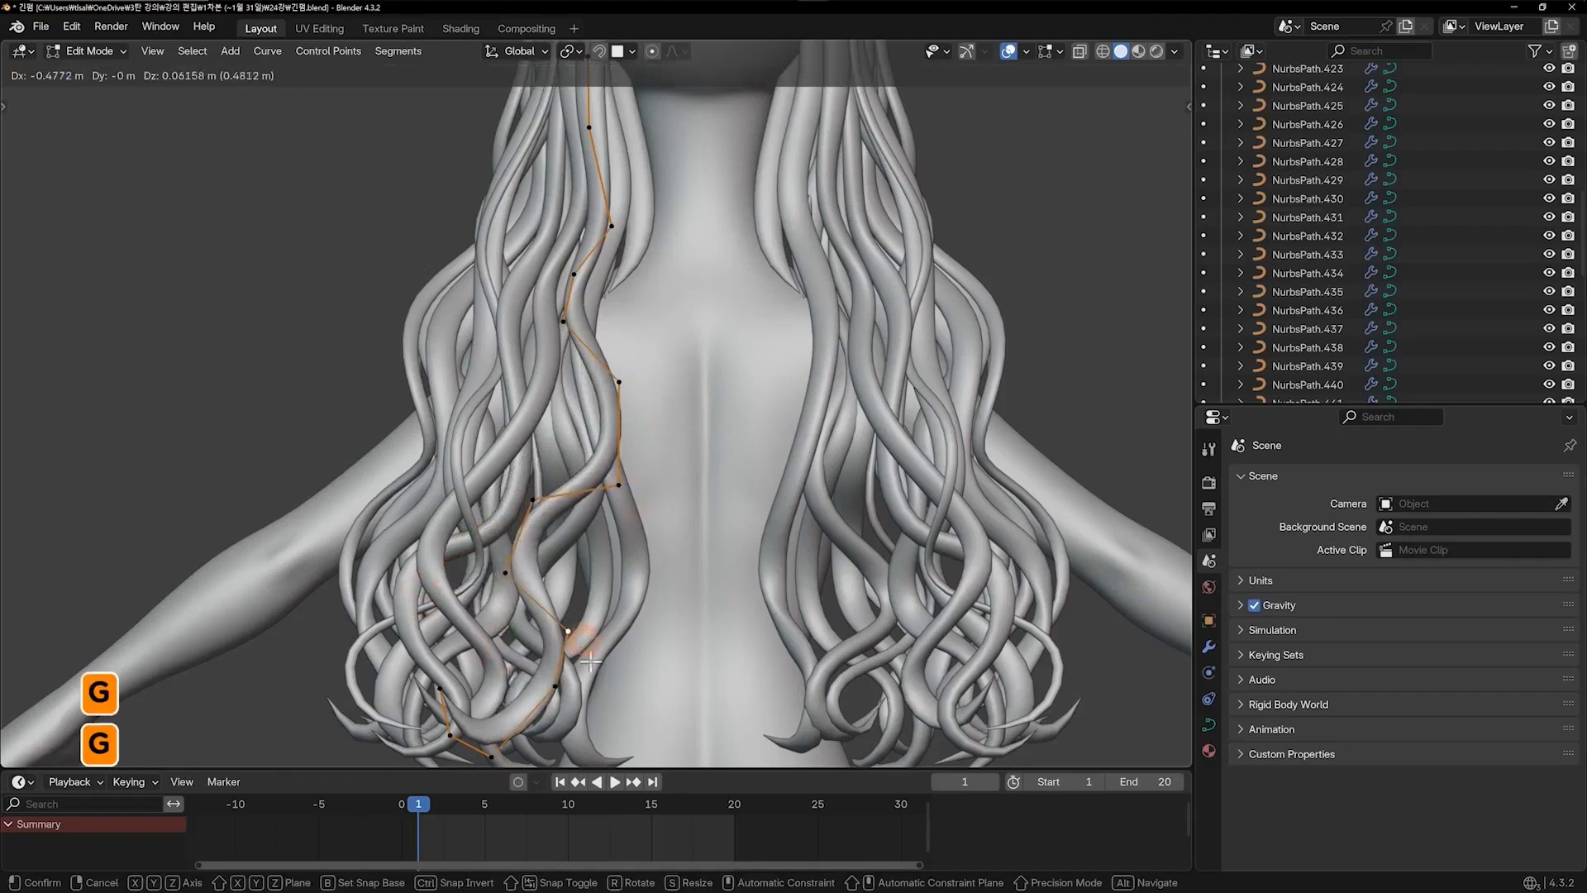
pyautogui.click(578, 644)
# Move the strand's bottom curl and tip control points inward beside the lower back
pyautogui.click(579, 691)
pyautogui.click(620, 694)
pyautogui.keyDown('shift'); pyautogui.moveTo(613, 704); pyautogui.dragTo(640, 606, button='middle'); pyautogui.keyUp('shift')
pyautogui.click(610, 687)
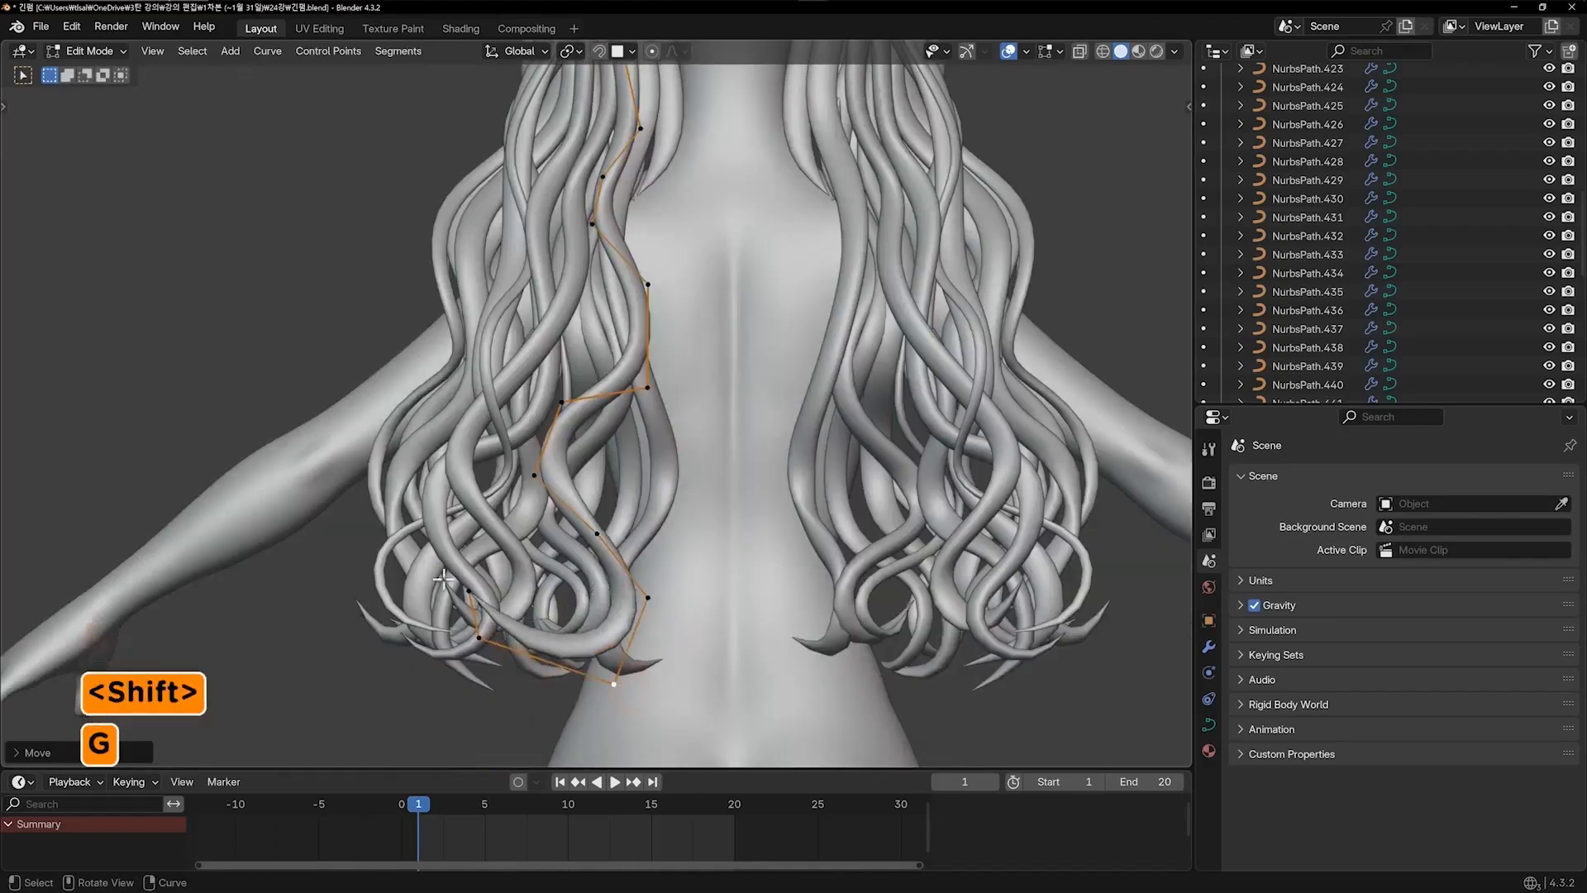
pyautogui.click(628, 701)
pyautogui.click(620, 687)
pyautogui.press('g')
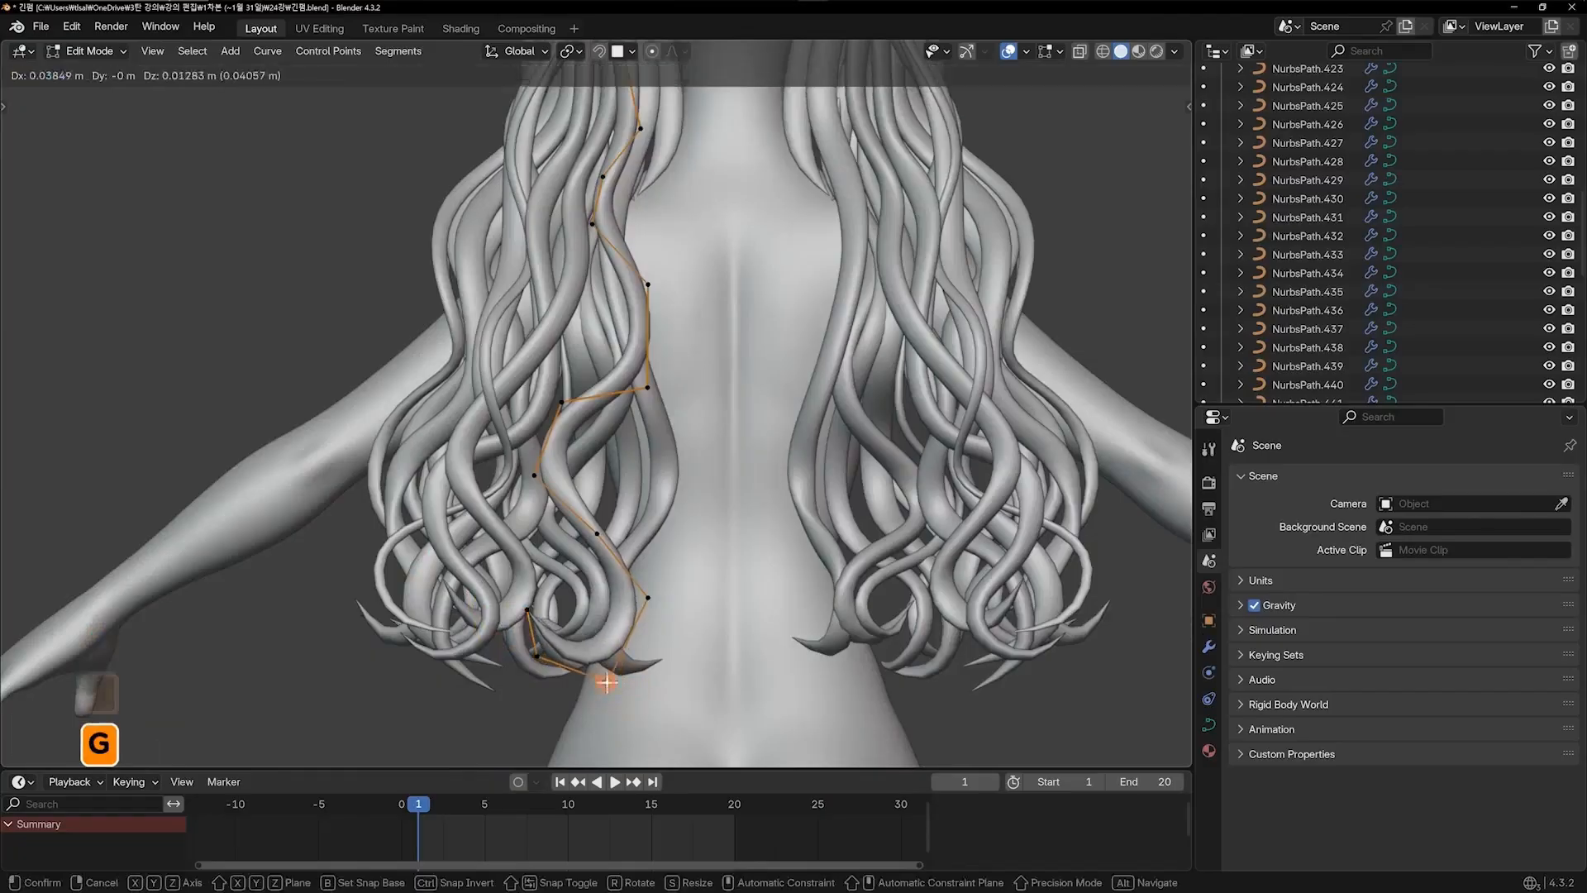
pyautogui.click(604, 677)
# Reshape the strand's lower wave by moving the three control points above the bottom curl
pyautogui.click(661, 605)
pyautogui.press('g')
pyautogui.click(710, 630)
pyautogui.click(601, 542)
pyautogui.press('g')
pyautogui.click(591, 583)
pyautogui.click(536, 476)
pyautogui.press('g')
pyautogui.click(569, 484)
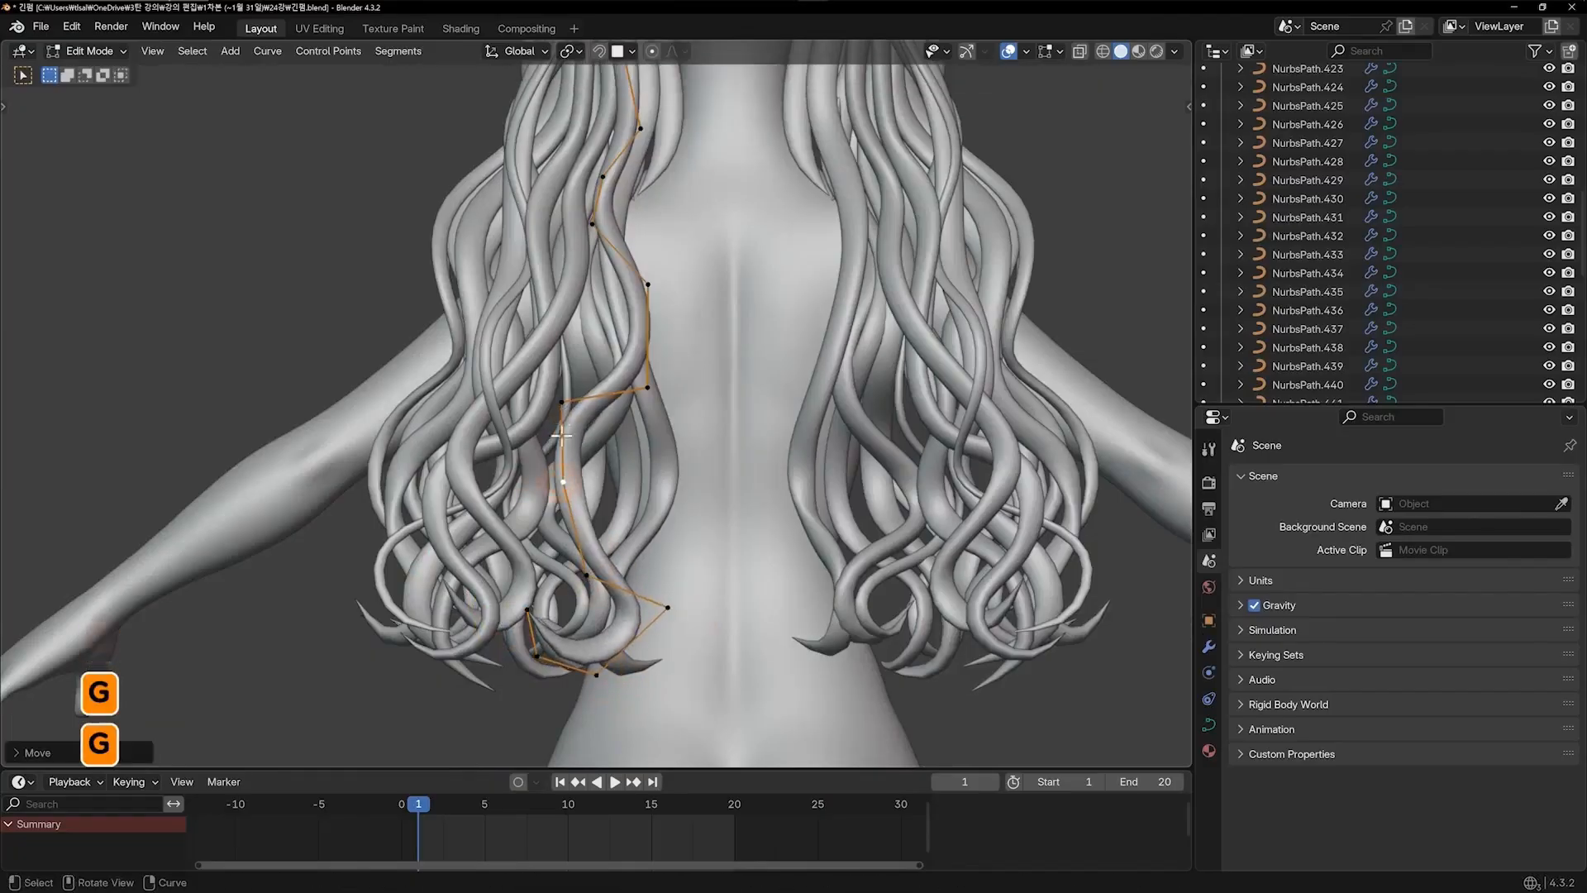
pyautogui.press('g')
pyautogui.click(602, 434)
pyautogui.hotkey('ctrl', 'z')
# Smooth the strand's mid-back bend by moving its two control points there inward, and finish editing
pyautogui.click(570, 395)
pyautogui.press('g')
pyautogui.click(609, 405)
pyautogui.click(653, 389)
pyautogui.press('g')
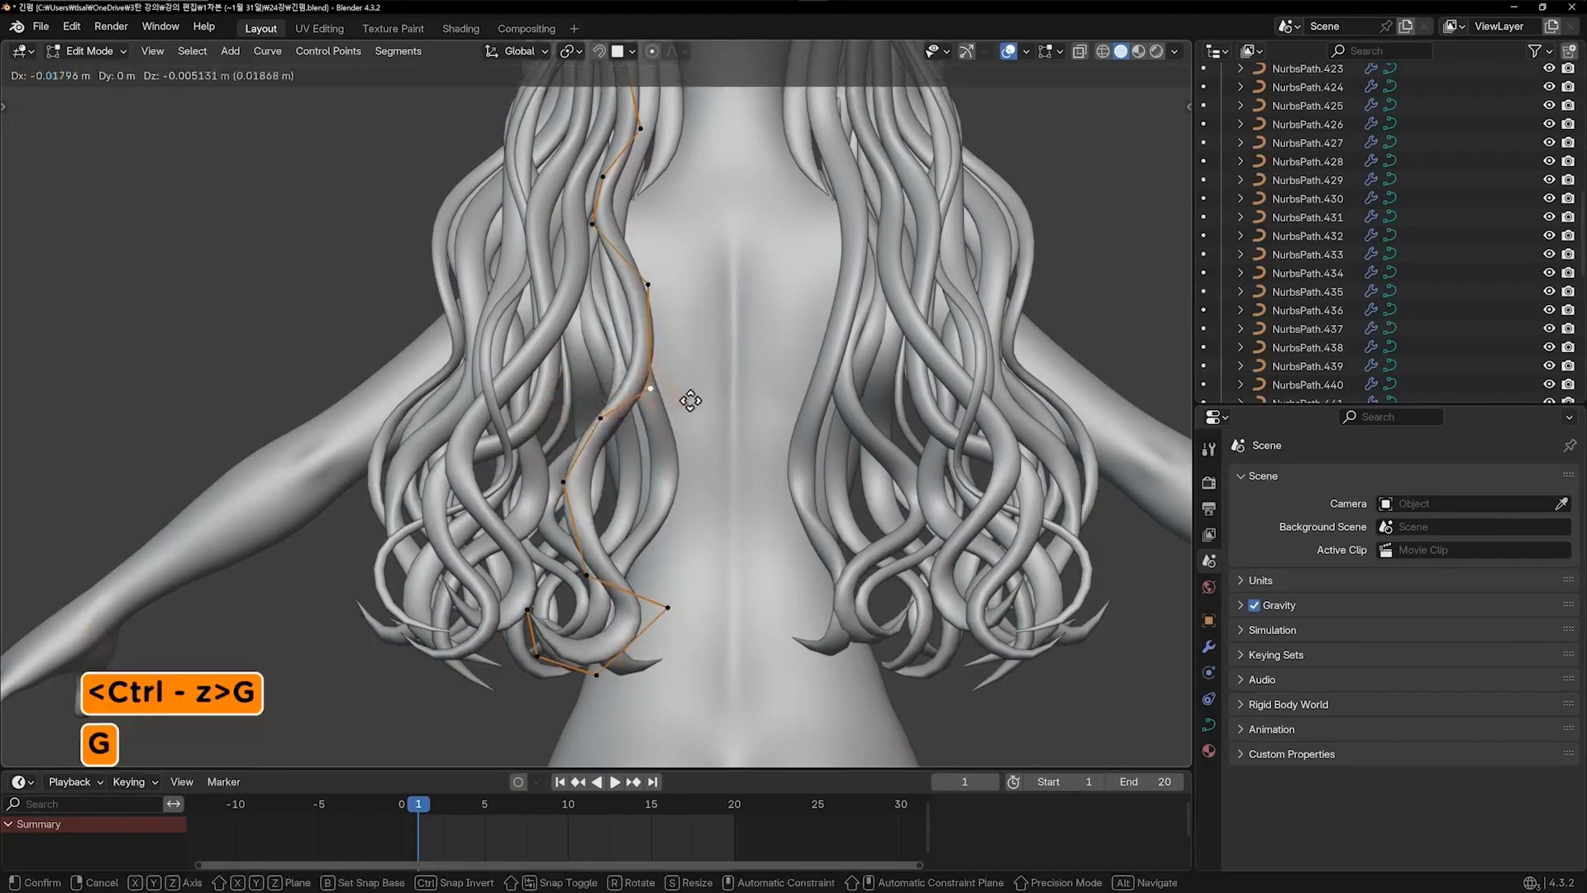
pyautogui.click(694, 401)
pyautogui.press('Tab')
# Accentuate the strand's wave beside the upper back by repositioning two of its control points
pyautogui.scroll(-3, 516, 667)
pyautogui.keyDown('shift'); pyautogui.moveTo(603, 540); pyautogui.dragTo(591, 622, button='middle'); pyautogui.keyUp('shift')
pyautogui.scroll(4, 624, 467)
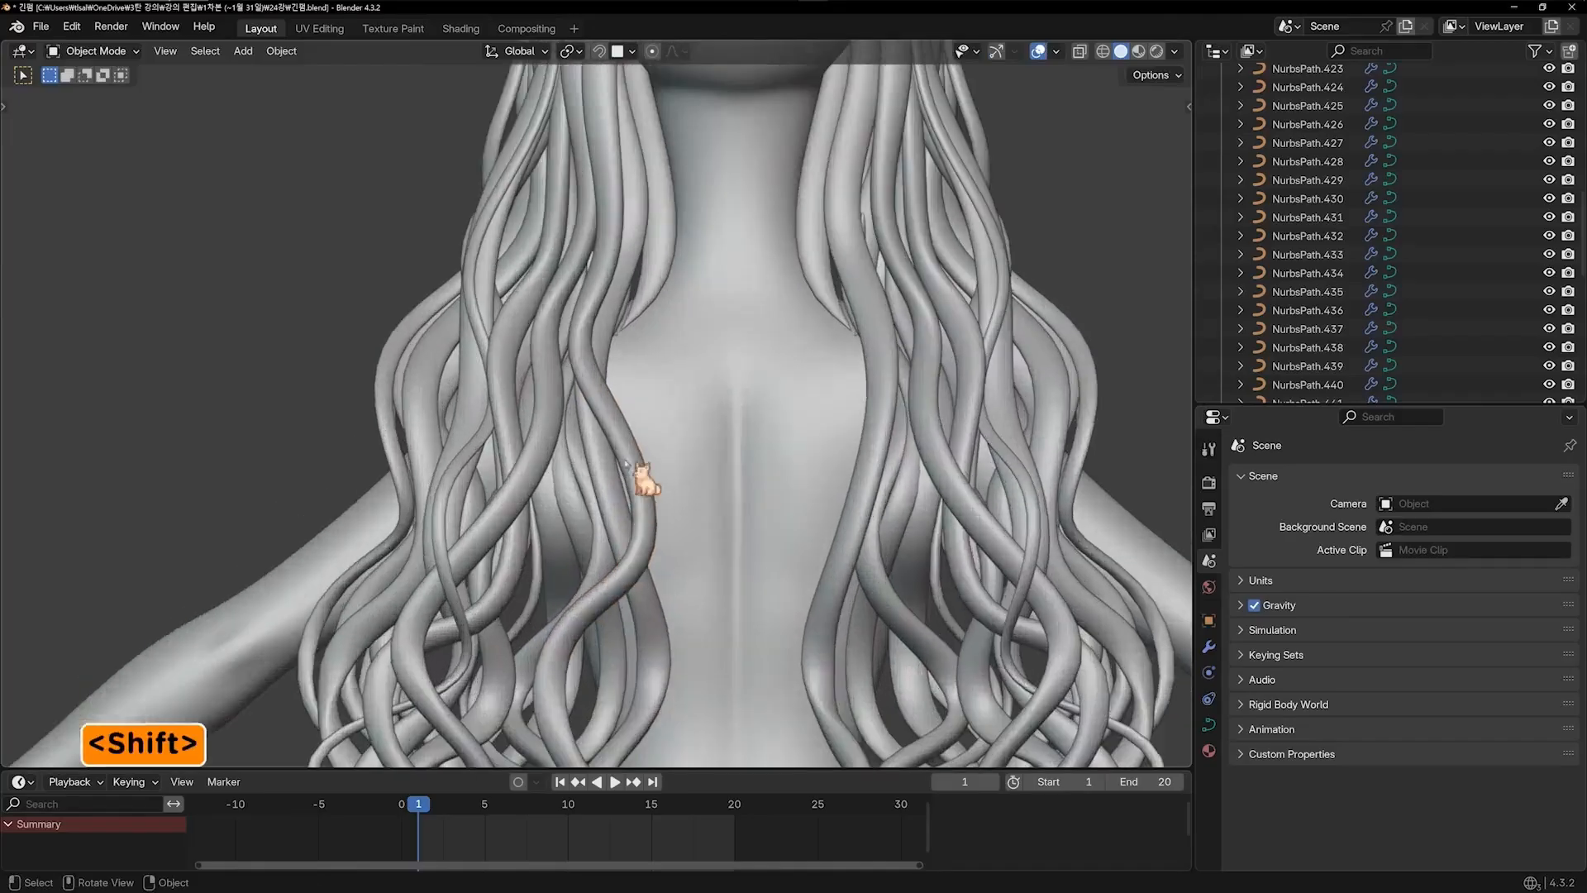
pyautogui.press('Tab')
pyautogui.click(637, 439)
pyautogui.press('g')
pyautogui.click(647, 430)
pyautogui.click(576, 329)
pyautogui.press('g')
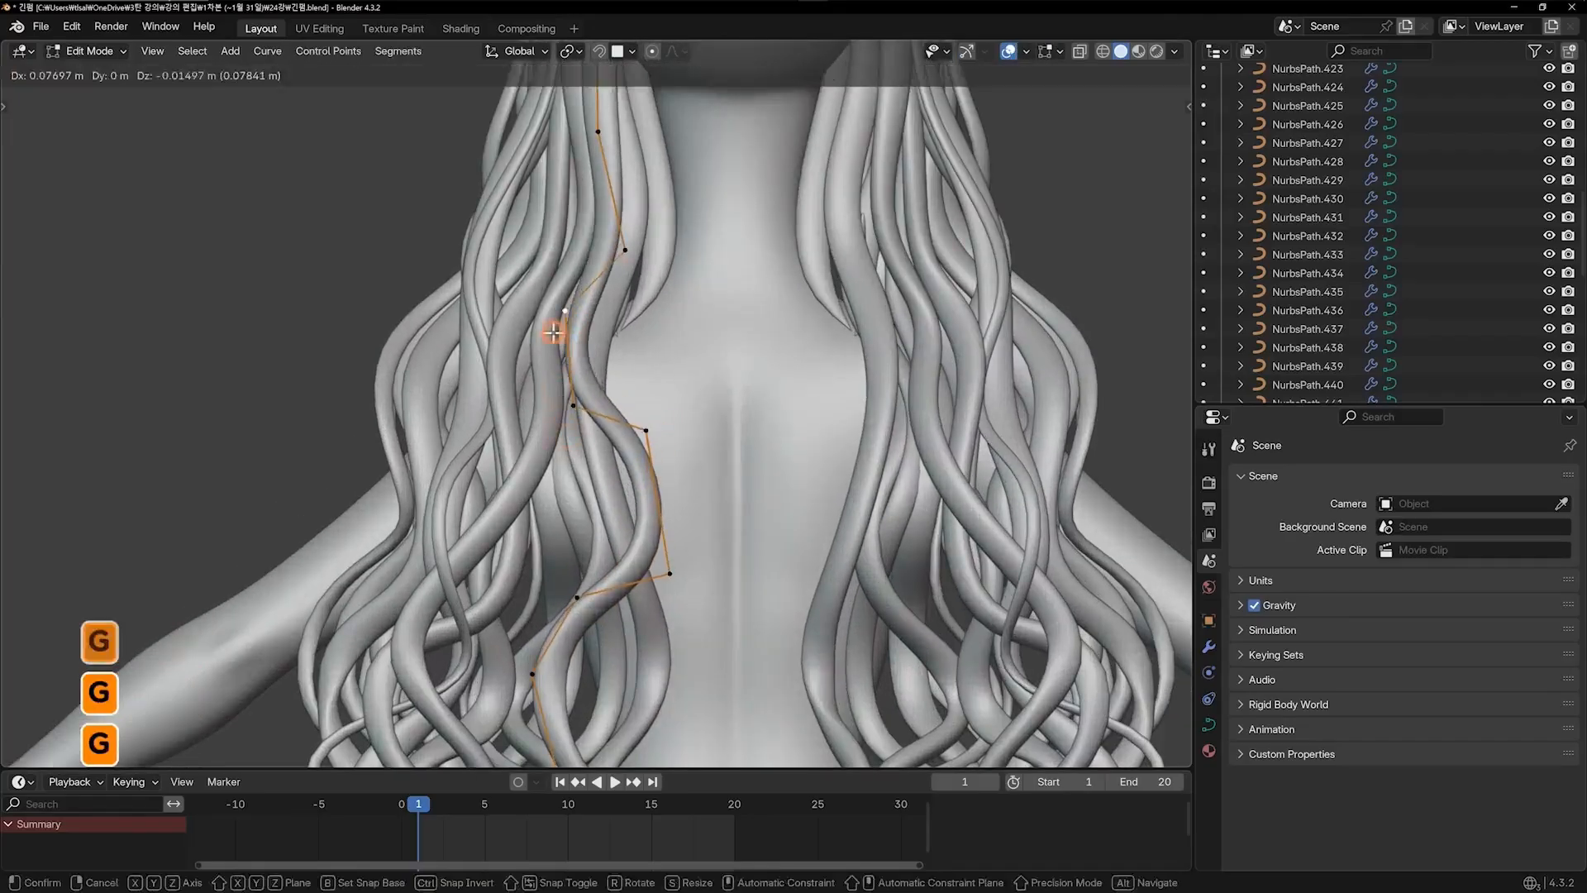
pyautogui.click(561, 333)
# Tilt the strand's control points around shoulder height to untwist that section, and finish editing
pyautogui.moveTo(491, 223); pyautogui.dragTo(707, 417)
pyautogui.hotkey('ctrl', 't')
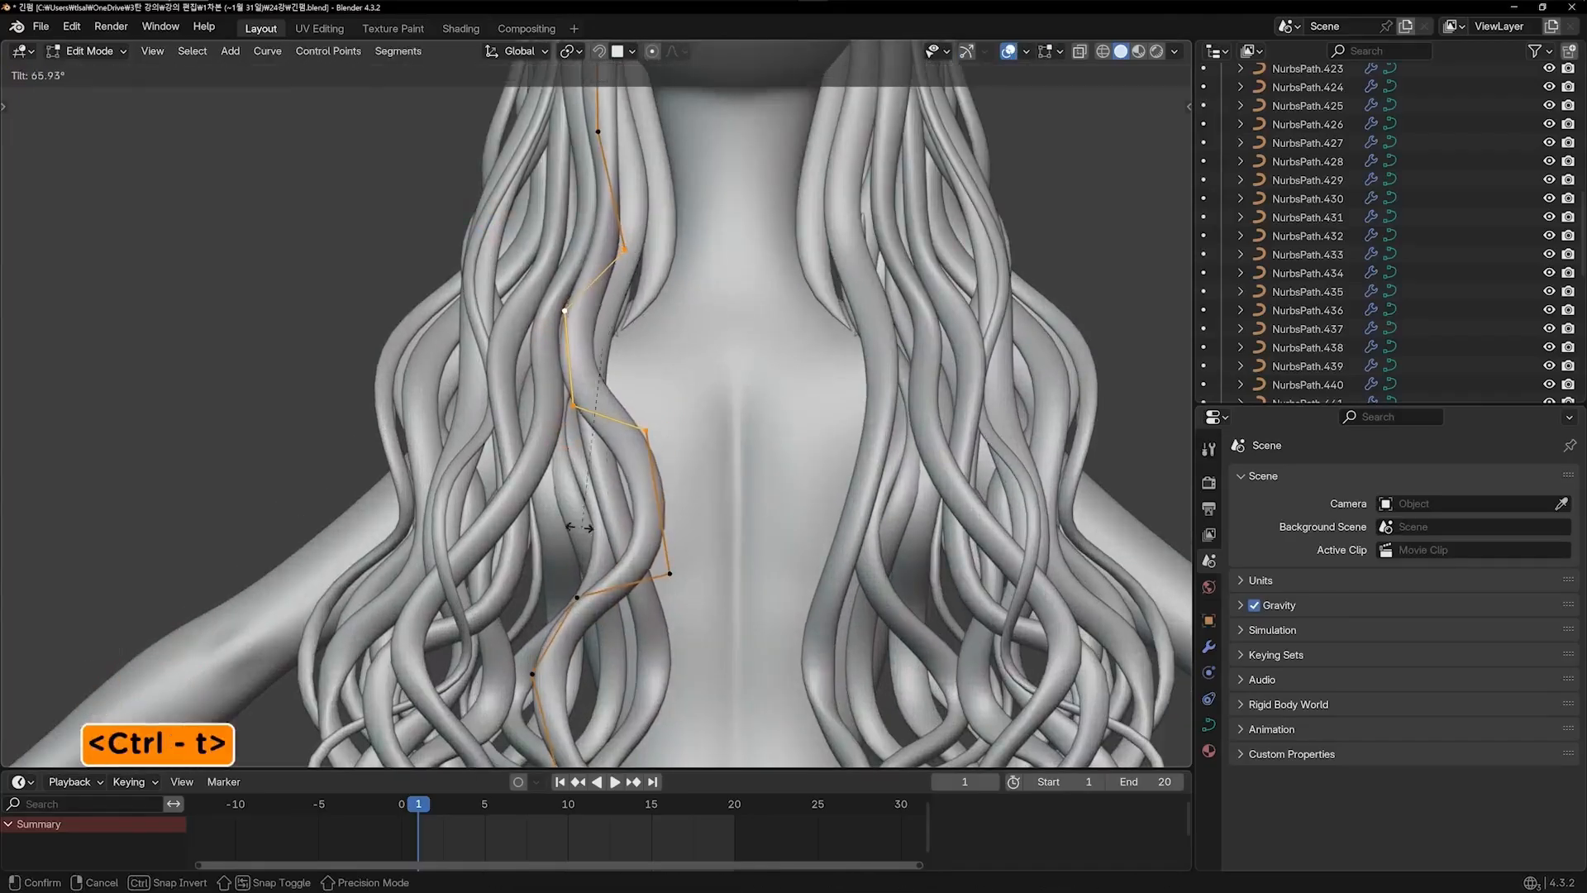
pyautogui.click(656, 509)
pyautogui.press('Tab')
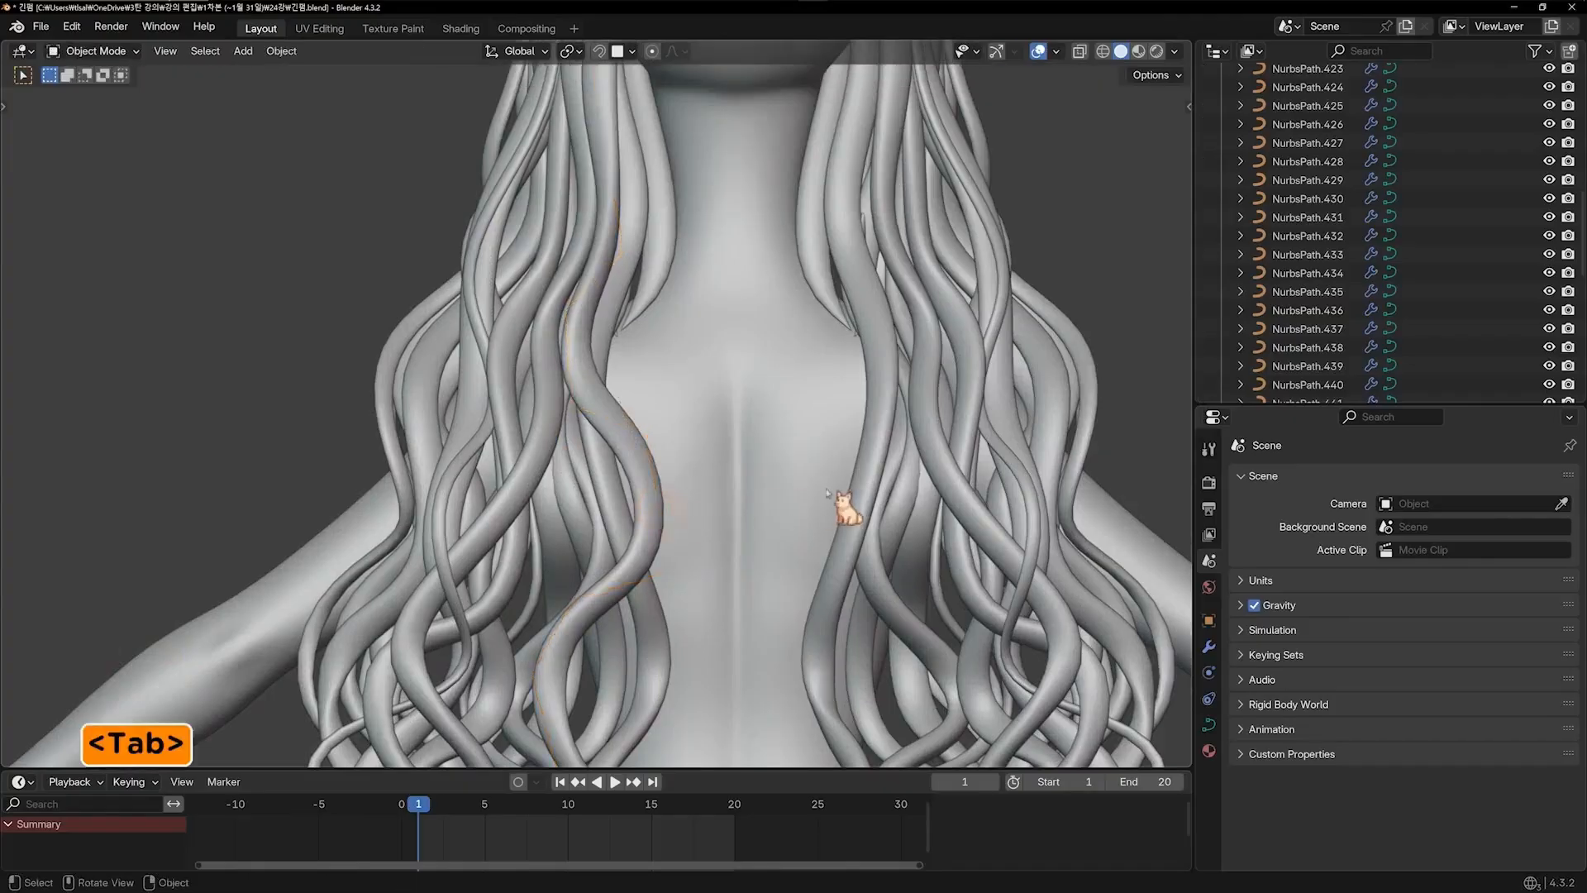
# From the side view, adjust the strand's control points at the crown to follow the head contour, and finish editing
pyautogui.scroll(-3, 847, 507)
pyautogui.scroll(-1, 895, 431)
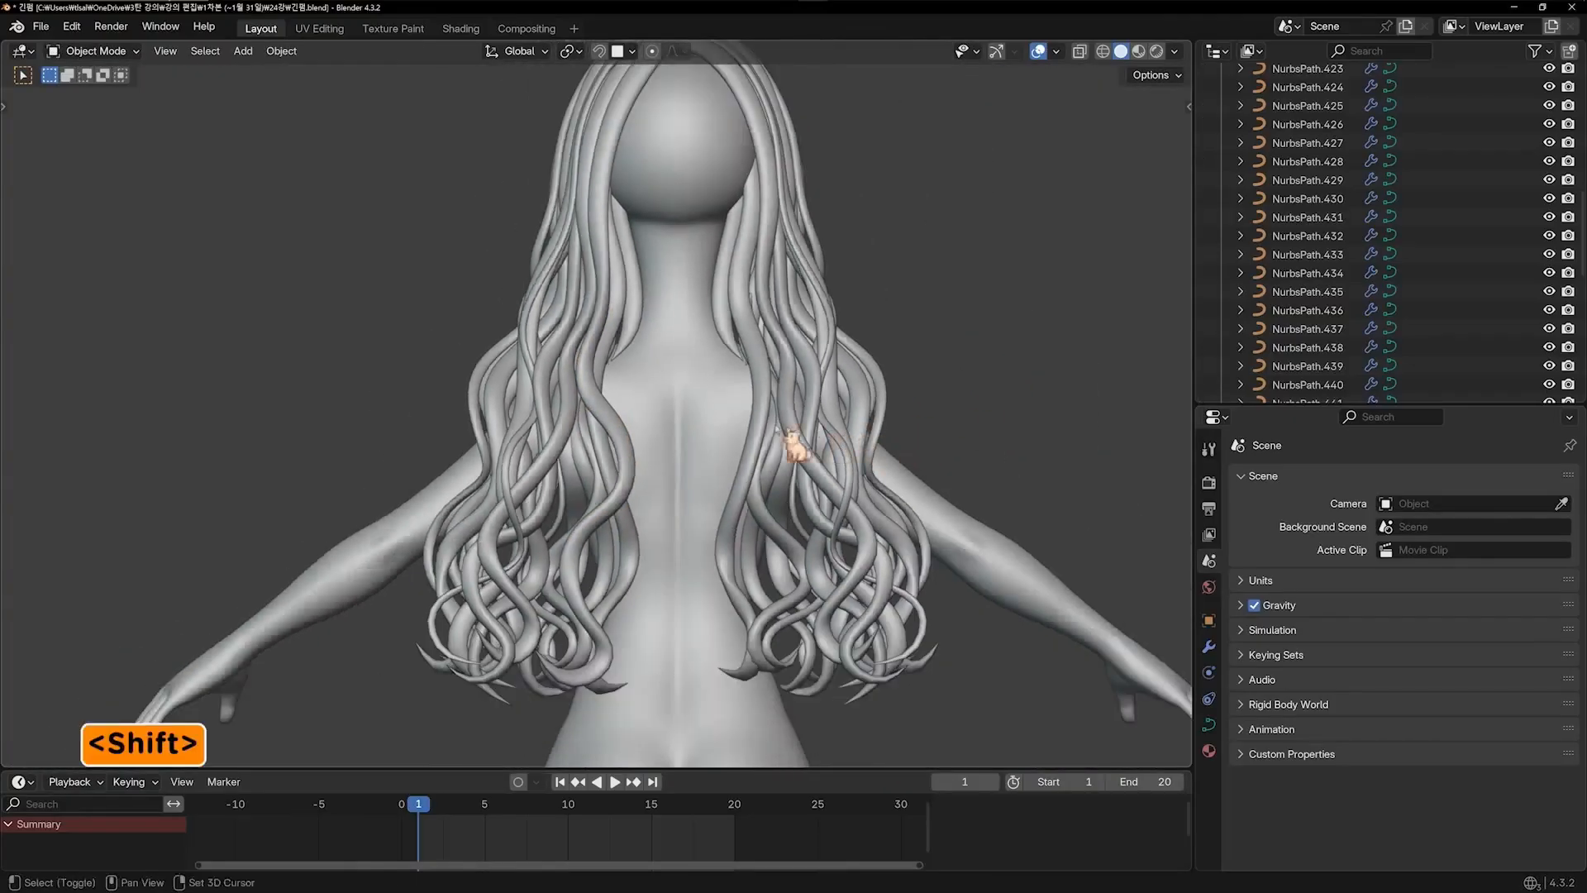
pyautogui.keyDown('shift'); pyautogui.moveTo(775, 430); pyautogui.dragTo(730, 460, button='middle'); pyautogui.keyUp('shift')
pyautogui.scroll(1, 731, 459)
pyautogui.keyDown('shift'); pyautogui.moveTo(562, 417); pyautogui.dragTo(598, 436, button='middle'); pyautogui.keyUp('shift')
pyautogui.press('KP_3')
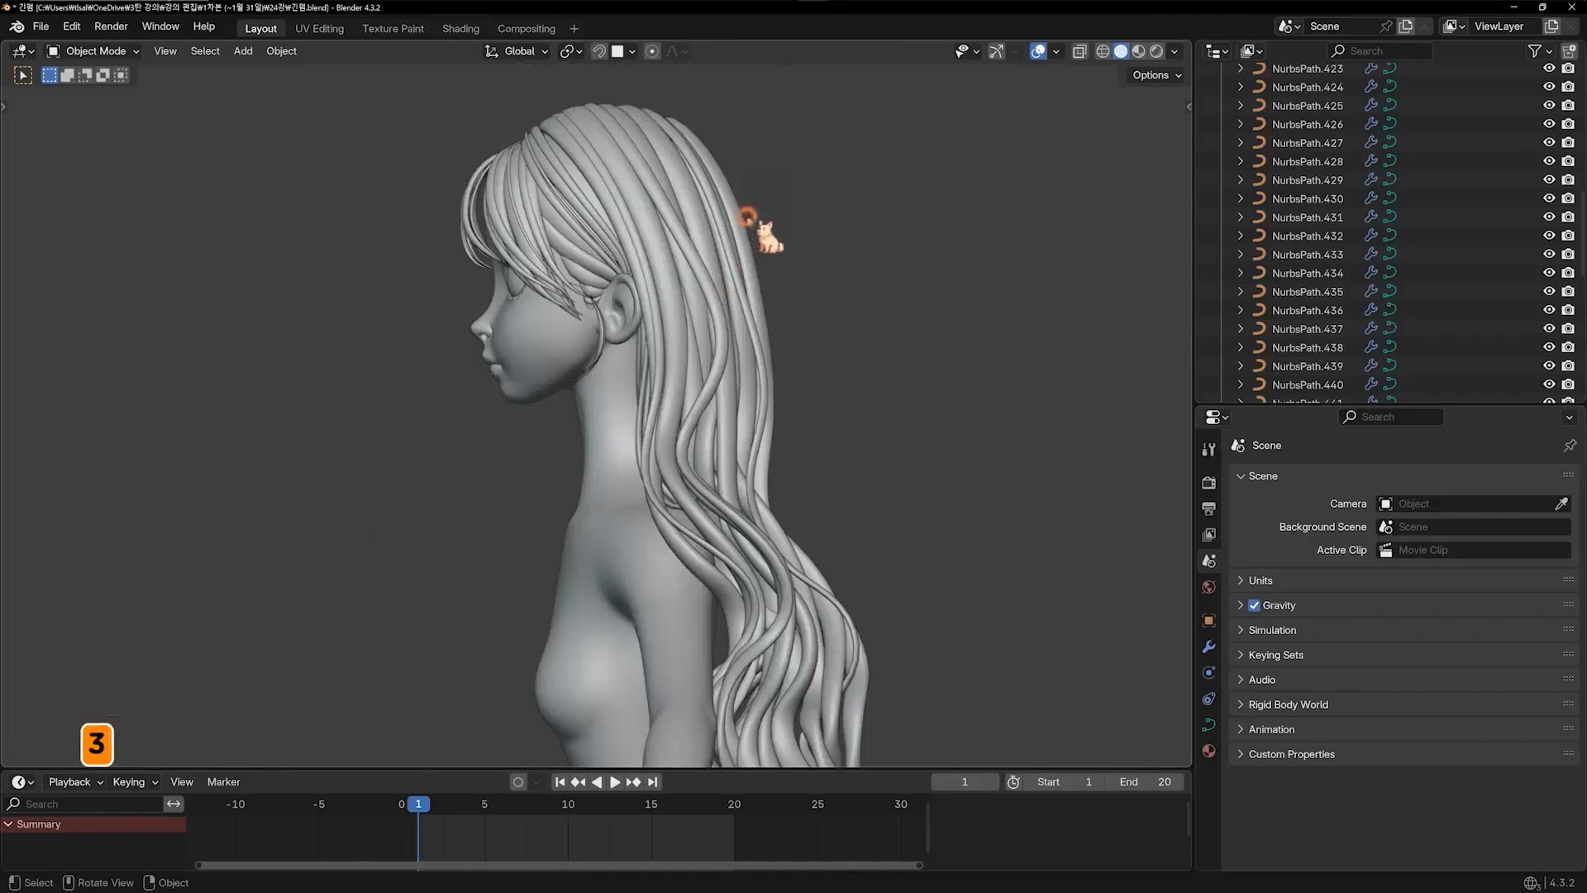
pyautogui.keyDown('shift'); pyautogui.moveTo(723, 263); pyautogui.dragTo(768, 460, button='middle'); pyautogui.keyUp('shift')
pyautogui.scroll(3, 708, 233)
pyautogui.press('Tab')
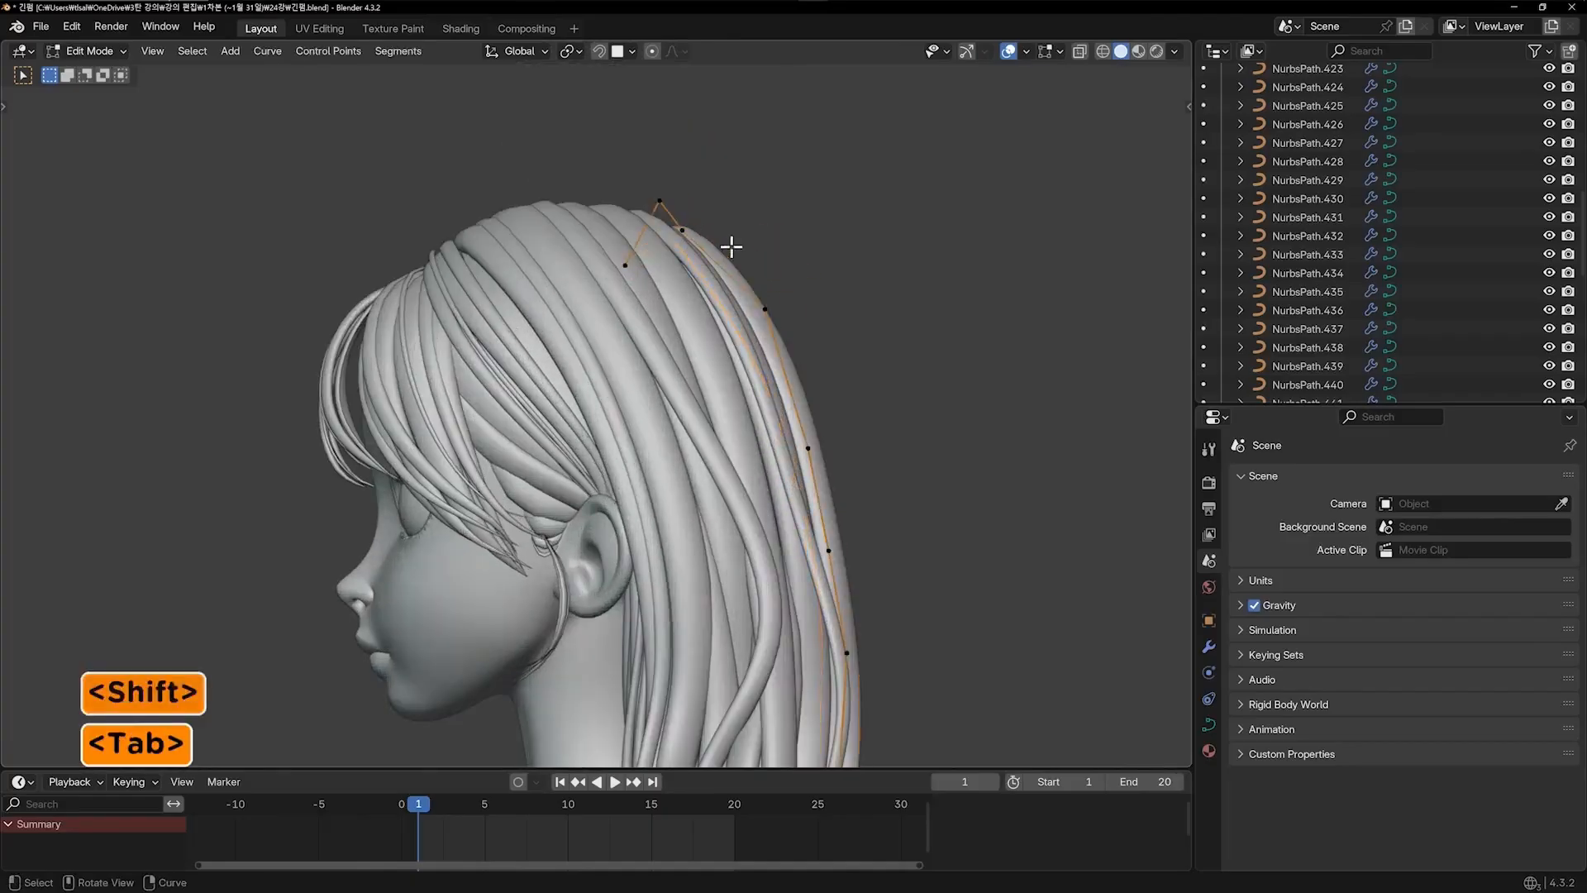
pyautogui.press('g')
pyautogui.click(684, 226)
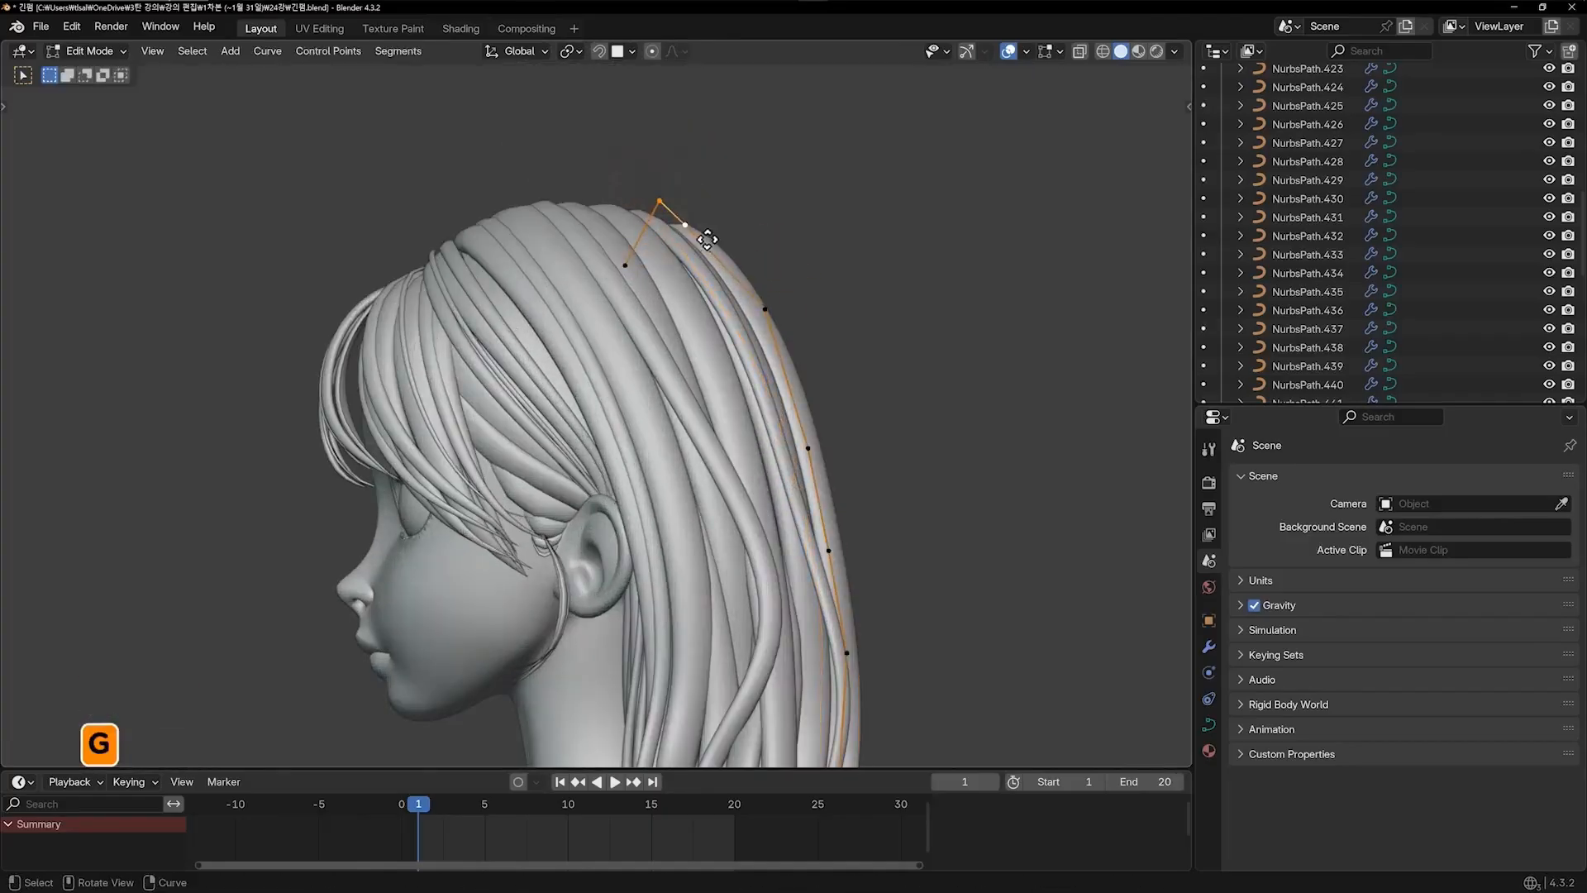
pyautogui.press('Tab')
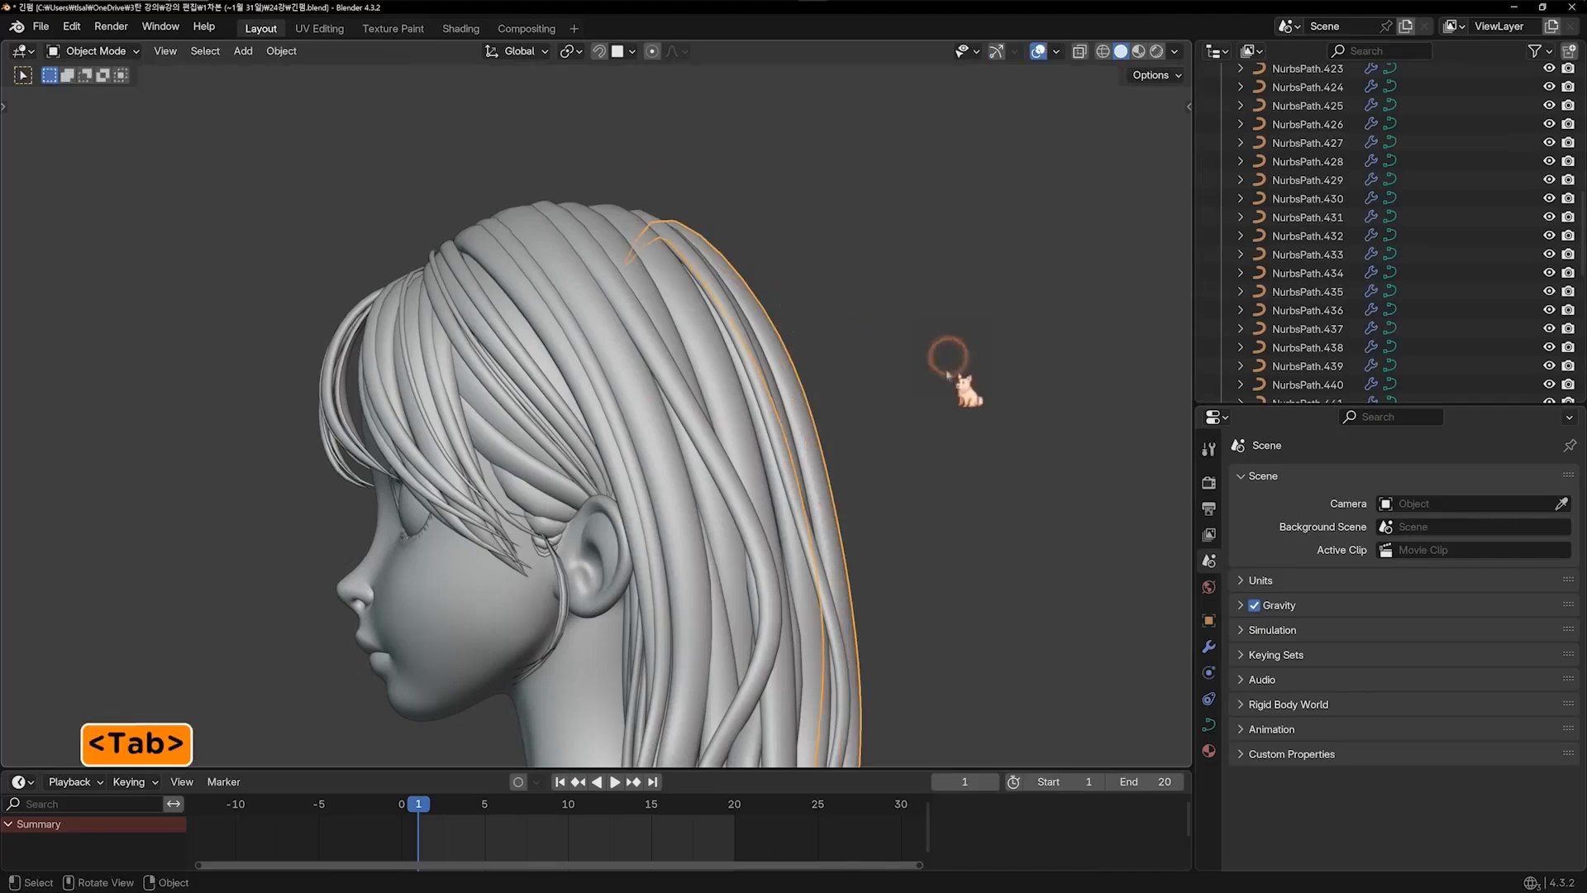
# Shift the strand's two root control points at the centre parting and finish editing
pyautogui.moveTo(949, 376); pyautogui.dragTo(670, 322, button='middle')
pyautogui.press('g')
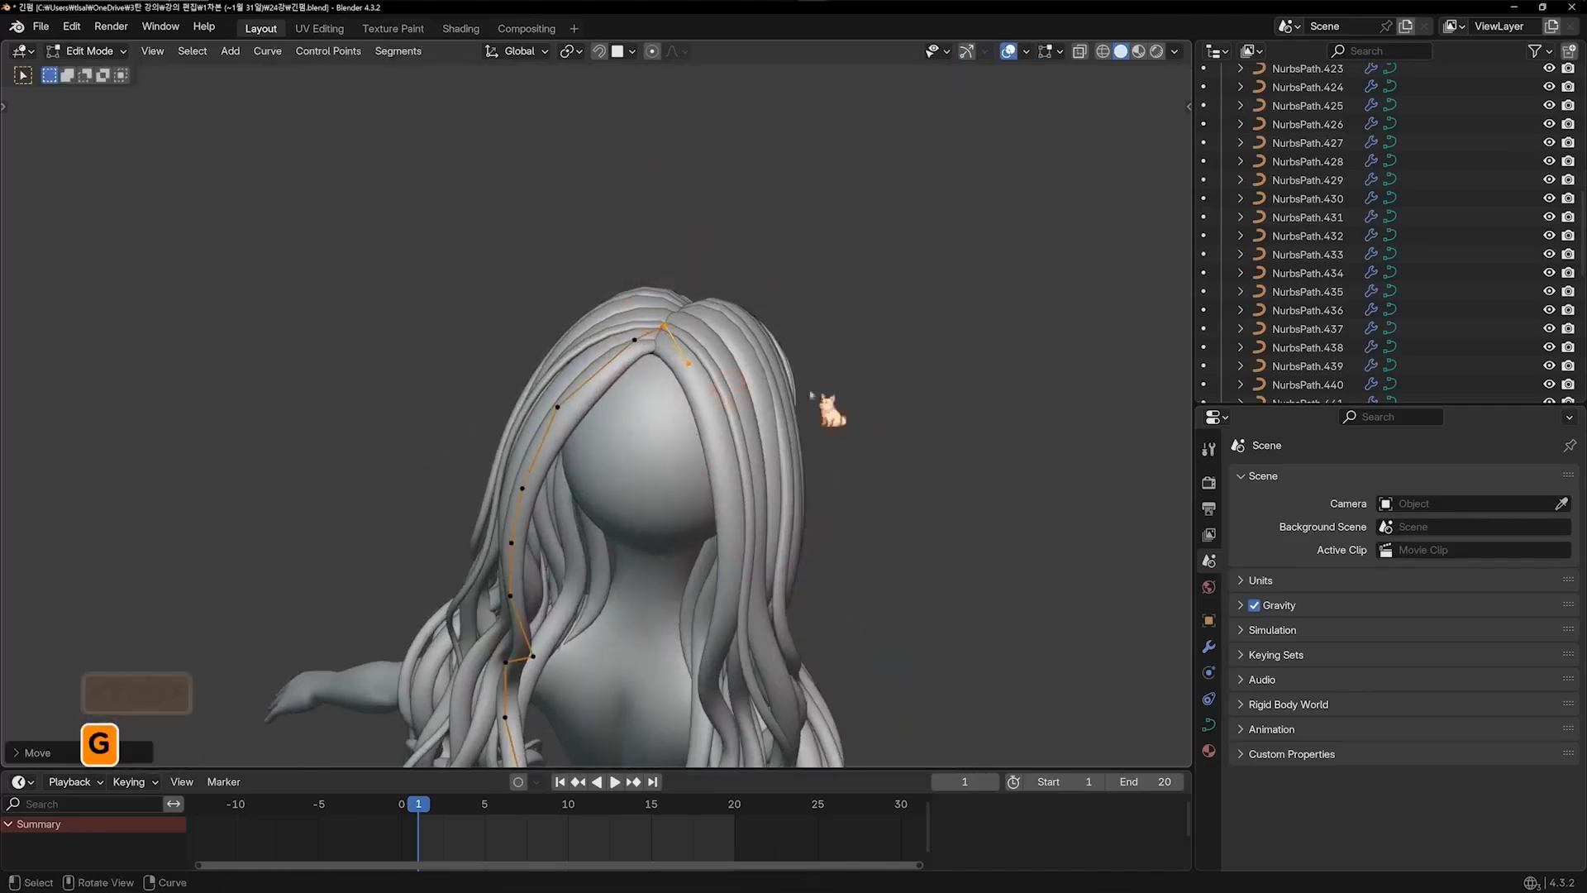
pyautogui.press('Tab')
# Duplicate the strand towards the middle of the back gap and move the copy's root control points to the centre parting
pyautogui.moveTo(928, 373); pyautogui.dragTo(594, 524, button='middle')
pyautogui.hotkey('shift', 'd')
pyautogui.click(653, 570)
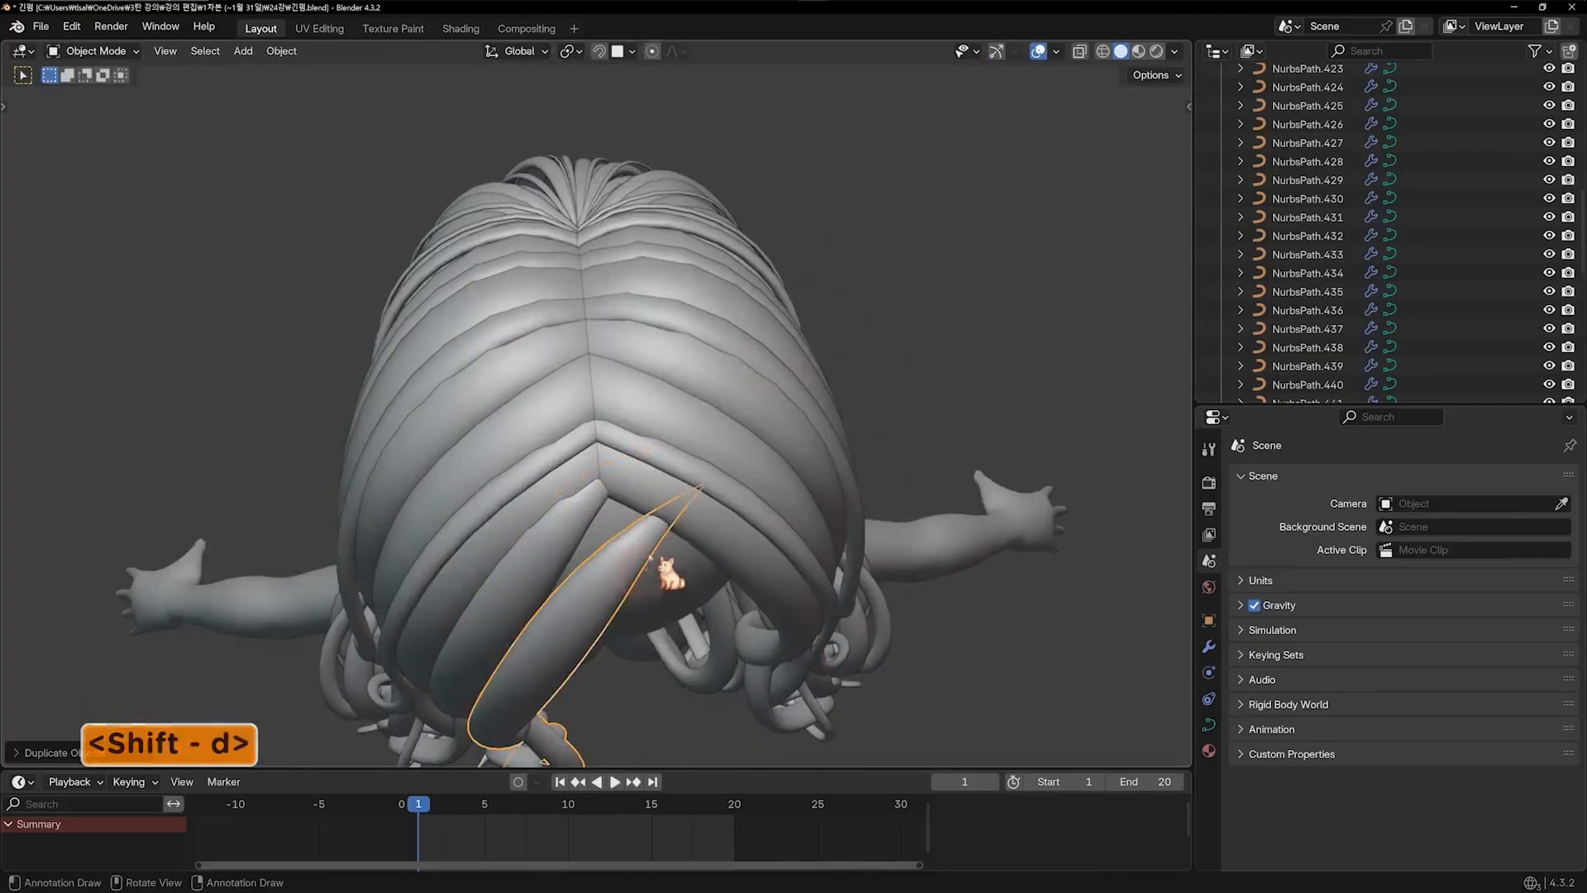
pyautogui.press('Tab')
pyautogui.moveTo(739, 525); pyautogui.dragTo(739, 525)
pyautogui.press('g')
pyautogui.click(666, 479)
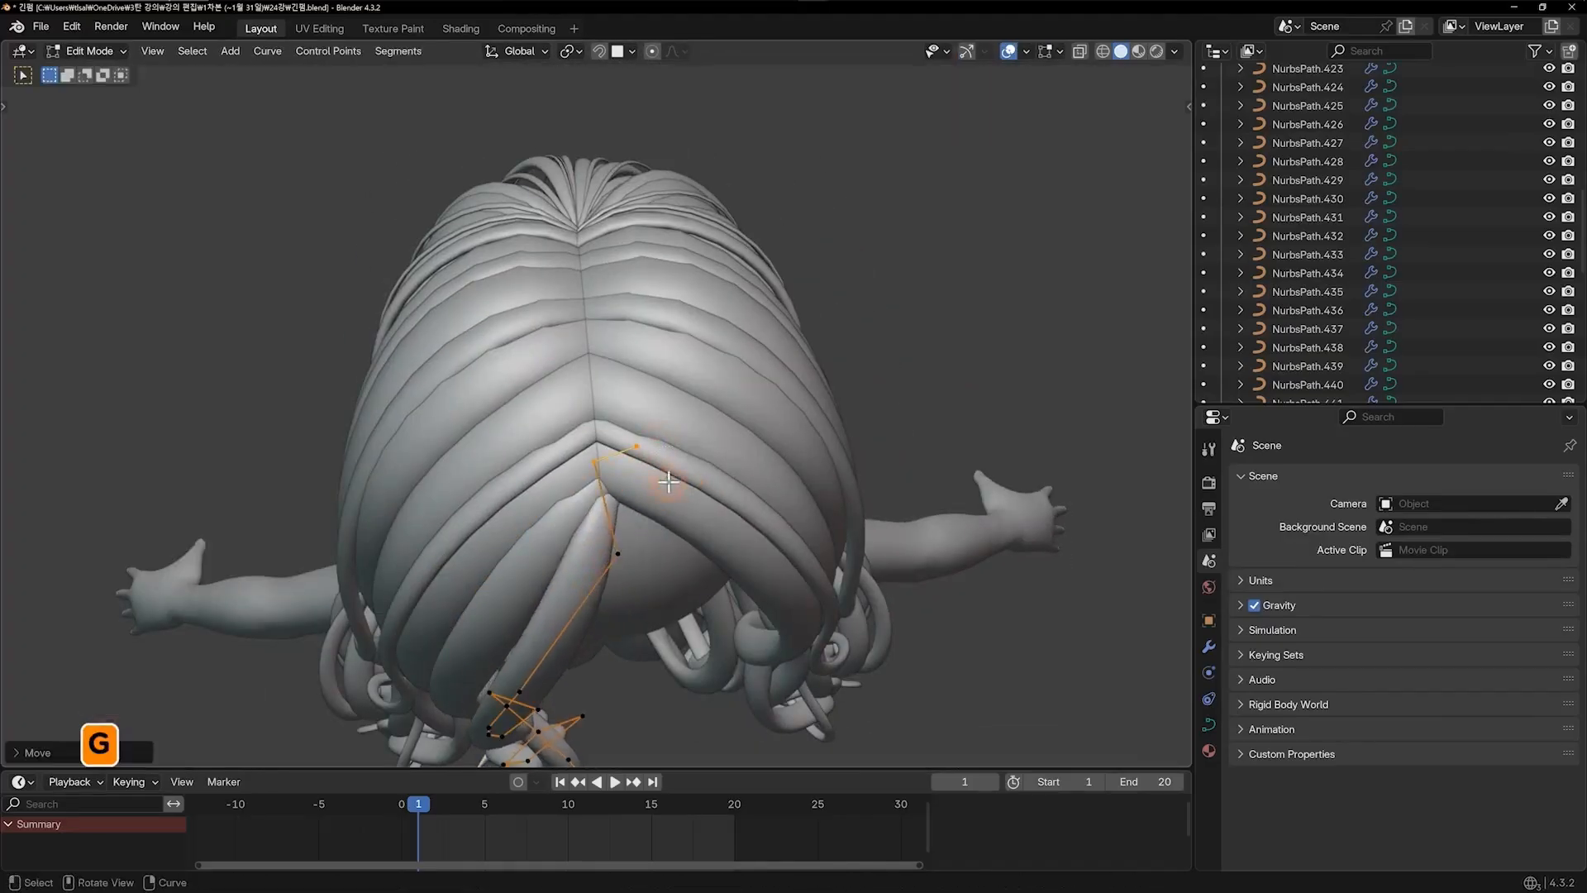
# Reposition the second copy's root and upper control points around the crown
pyautogui.moveTo(667, 479); pyautogui.dragTo(557, 193, button='middle')
pyautogui.press('g')
pyautogui.click(667, 417)
pyautogui.click(692, 337)
pyautogui.press('g')
pyautogui.click(731, 390)
pyautogui.press('g')
pyautogui.click(721, 376)
pyautogui.click(601, 177)
# Move the second copy's two control points at the back of the head to the centre line
pyautogui.click(498, 278)
pyautogui.press('g')
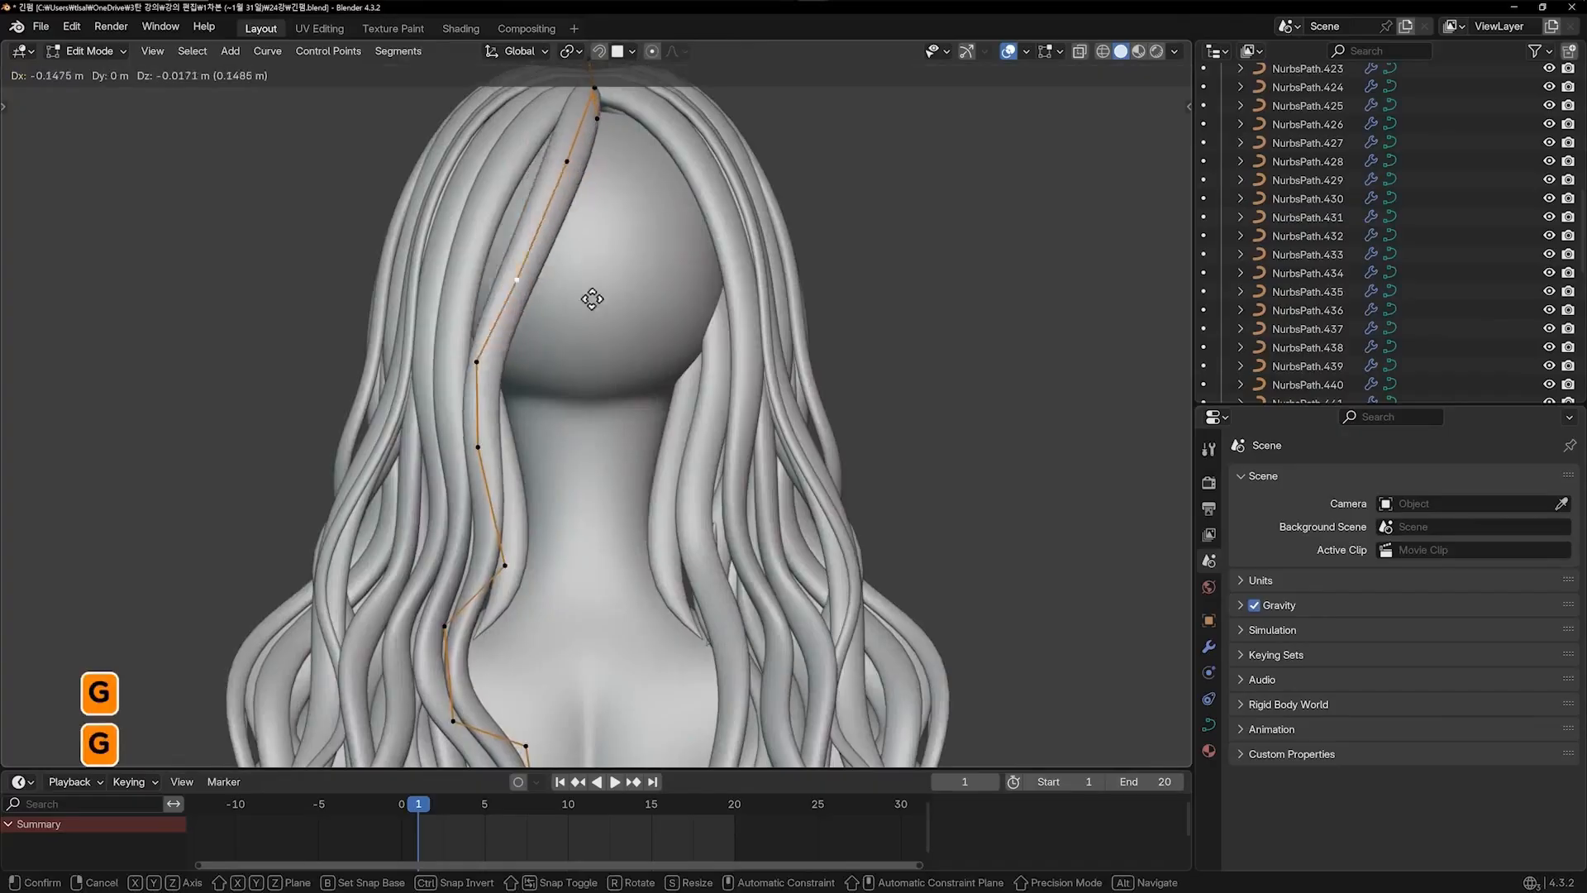
pyautogui.click(614, 295)
pyautogui.click(577, 179)
pyautogui.press('g')
pyautogui.click(605, 185)
# Move the second copy's lower control points to the middle of the back and rotate them slightly
pyautogui.scroll(-3, 487, 381)
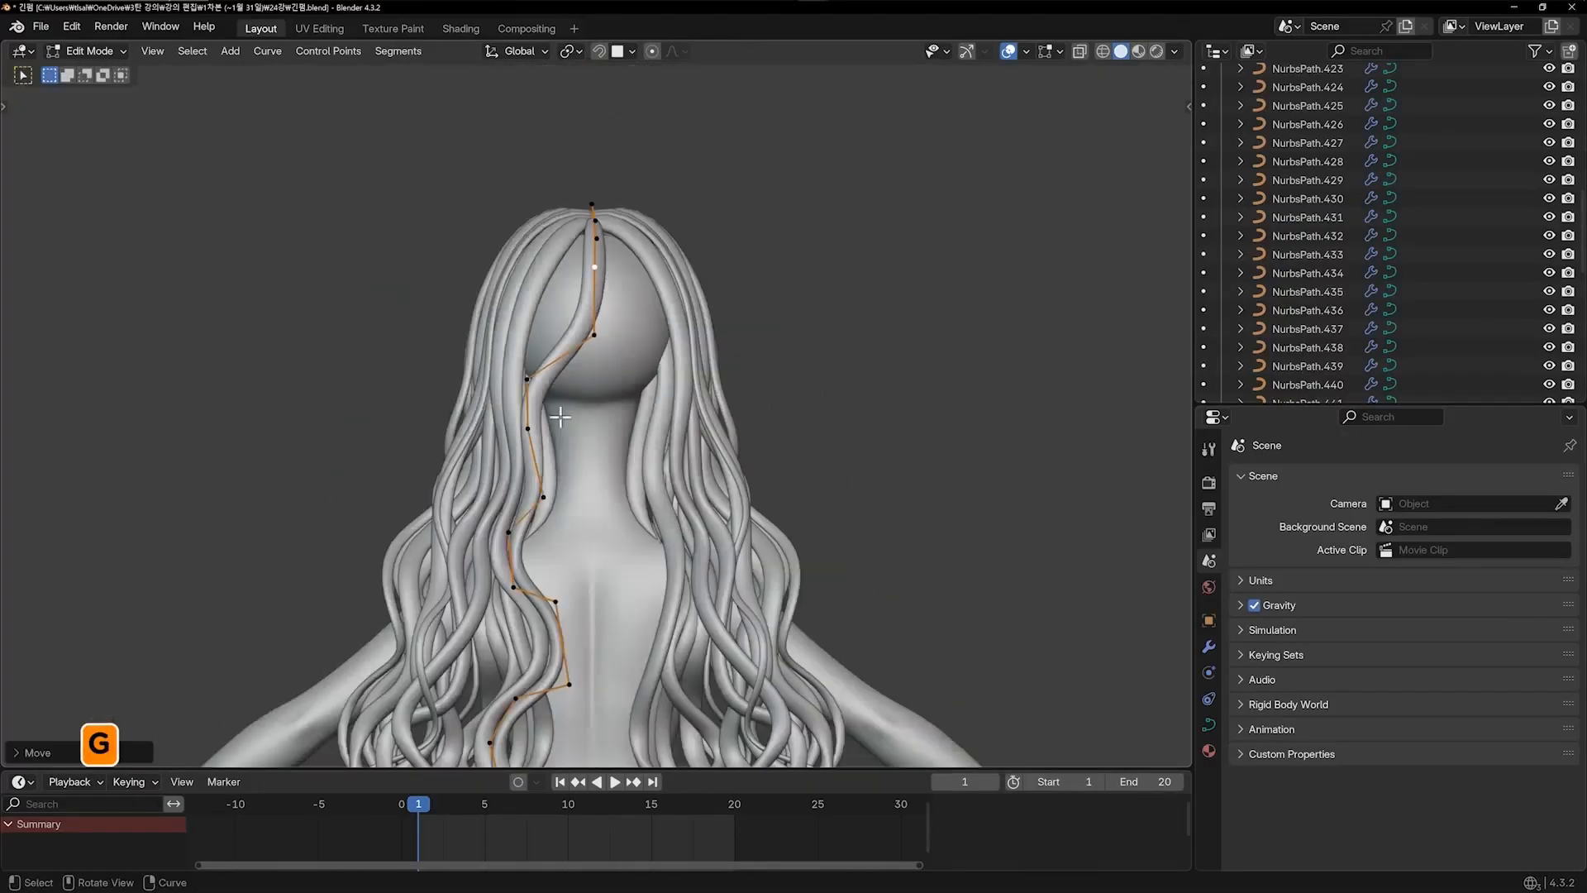
pyautogui.keyDown('shift'); pyautogui.moveTo(483, 414); pyautogui.dragTo(502, 281, button='middle'); pyautogui.keyUp('shift')
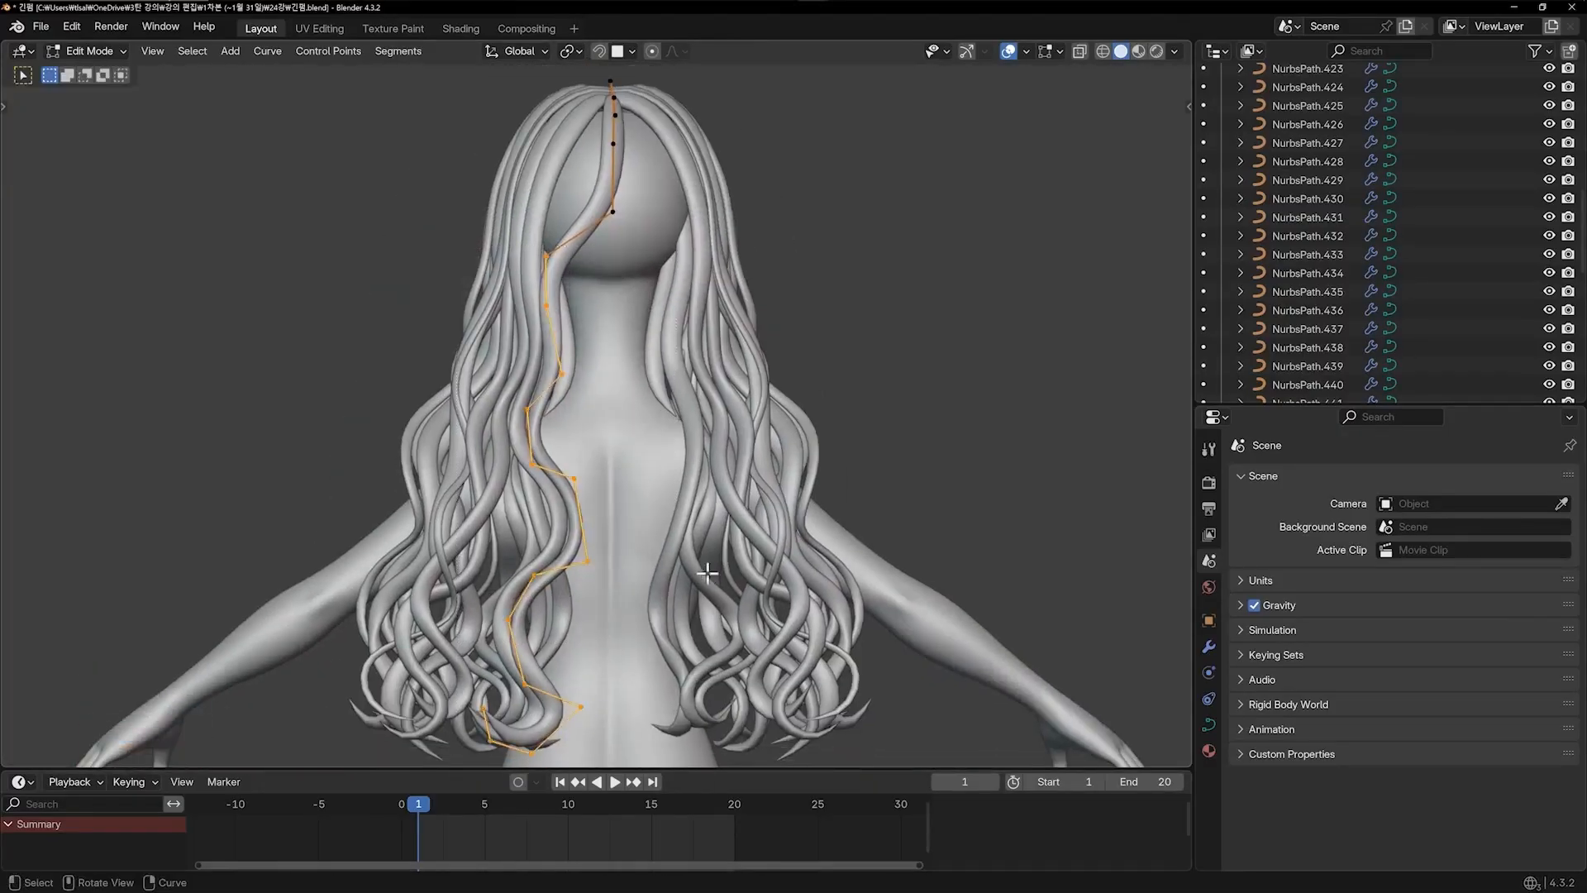
pyautogui.press('g')
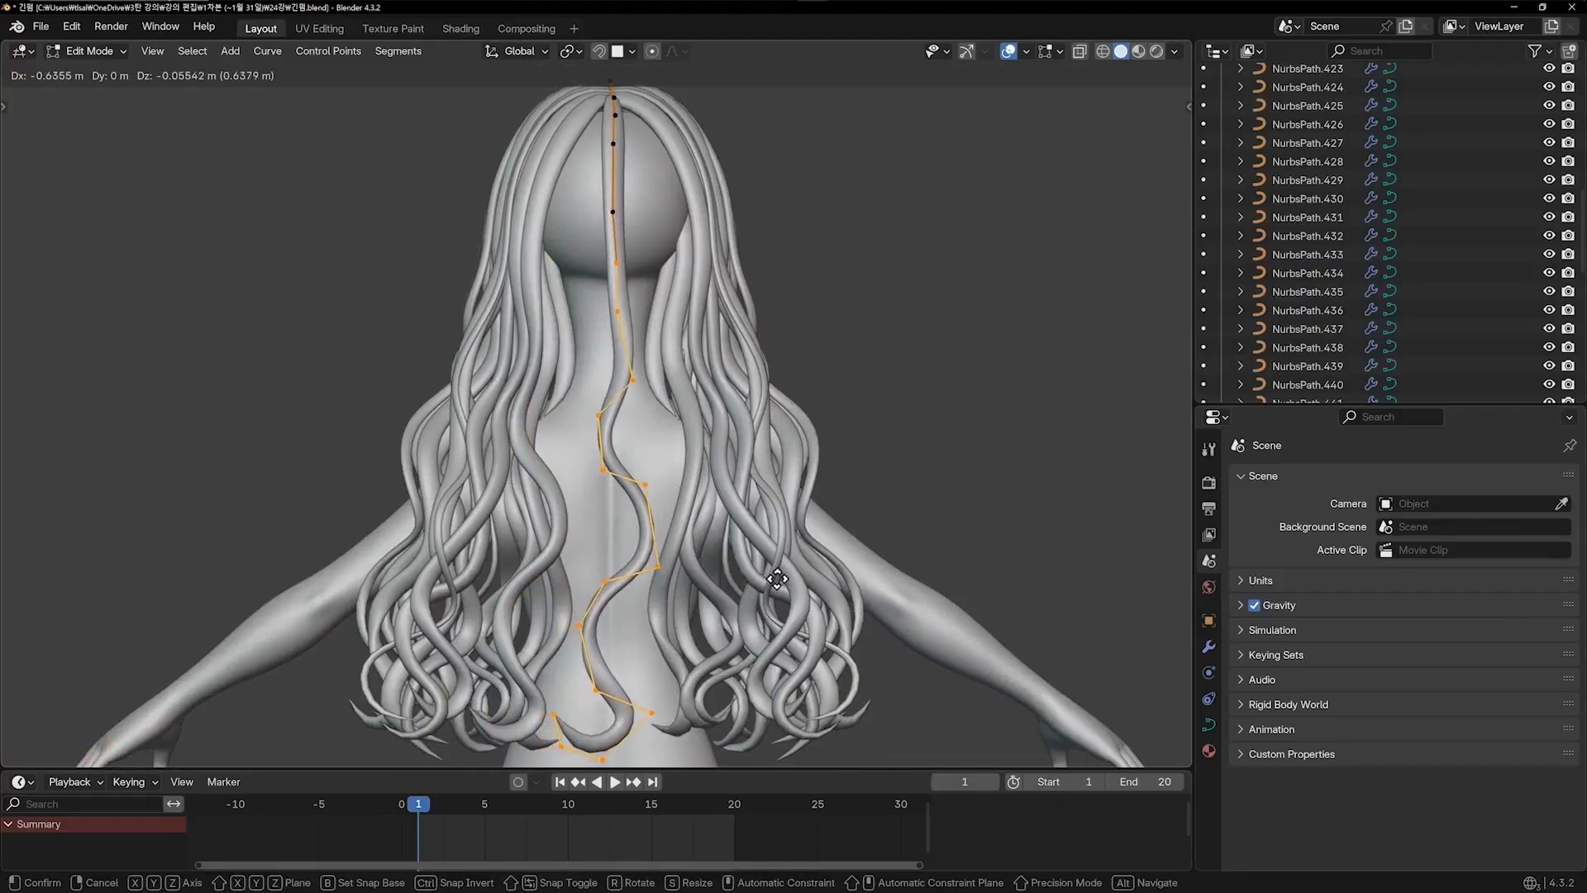
pyautogui.press('r')
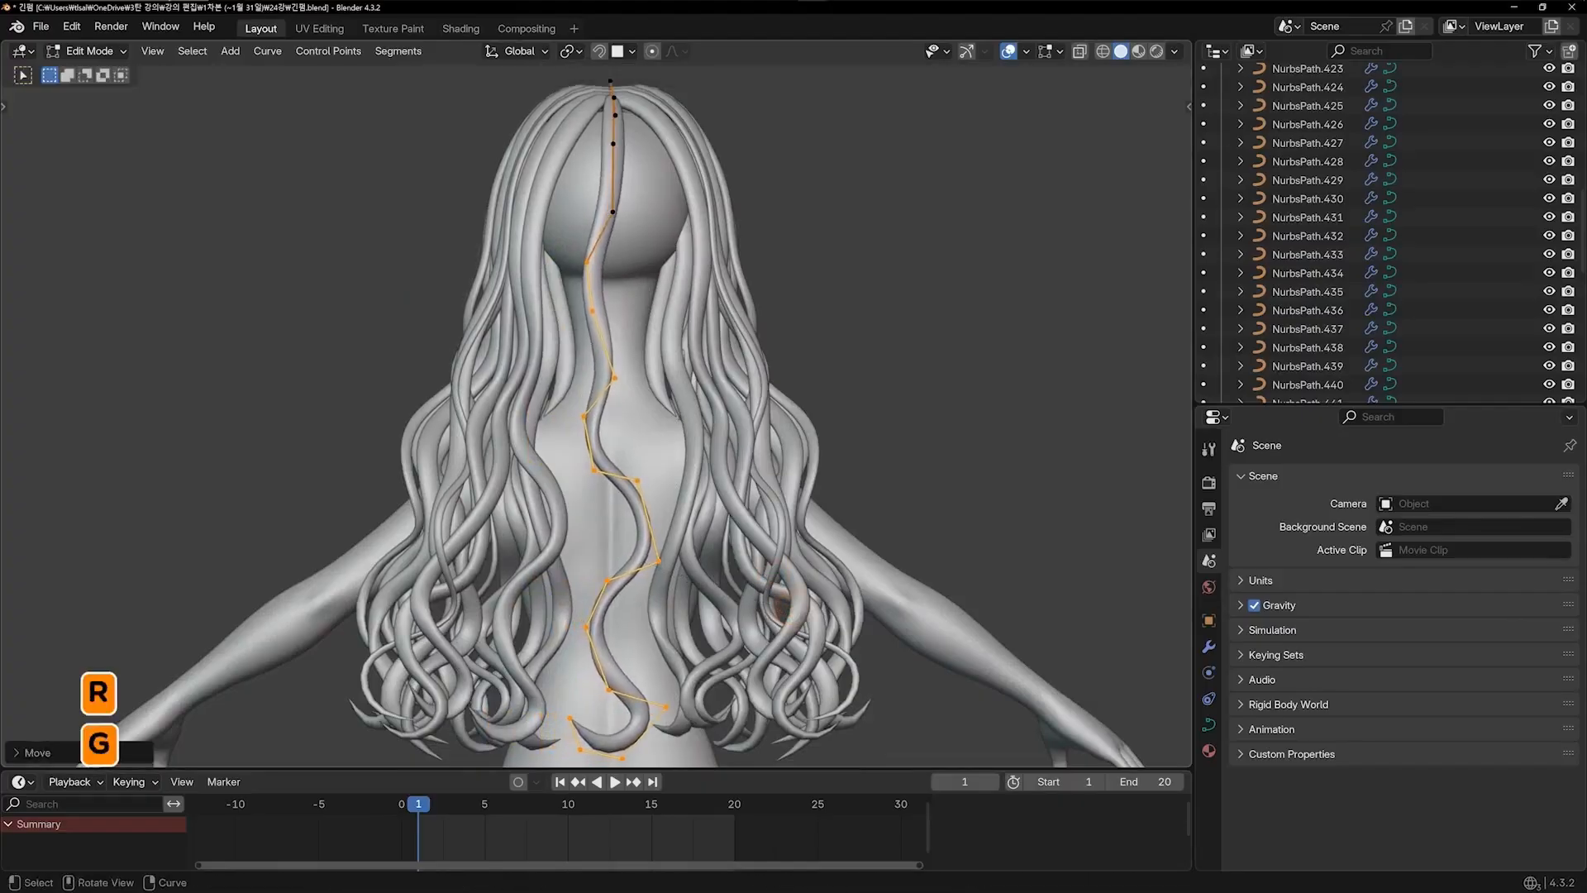
pyautogui.click(797, 622)
# Shift the copy's nape control points and its upper point on the back of the head
pyautogui.press('g')
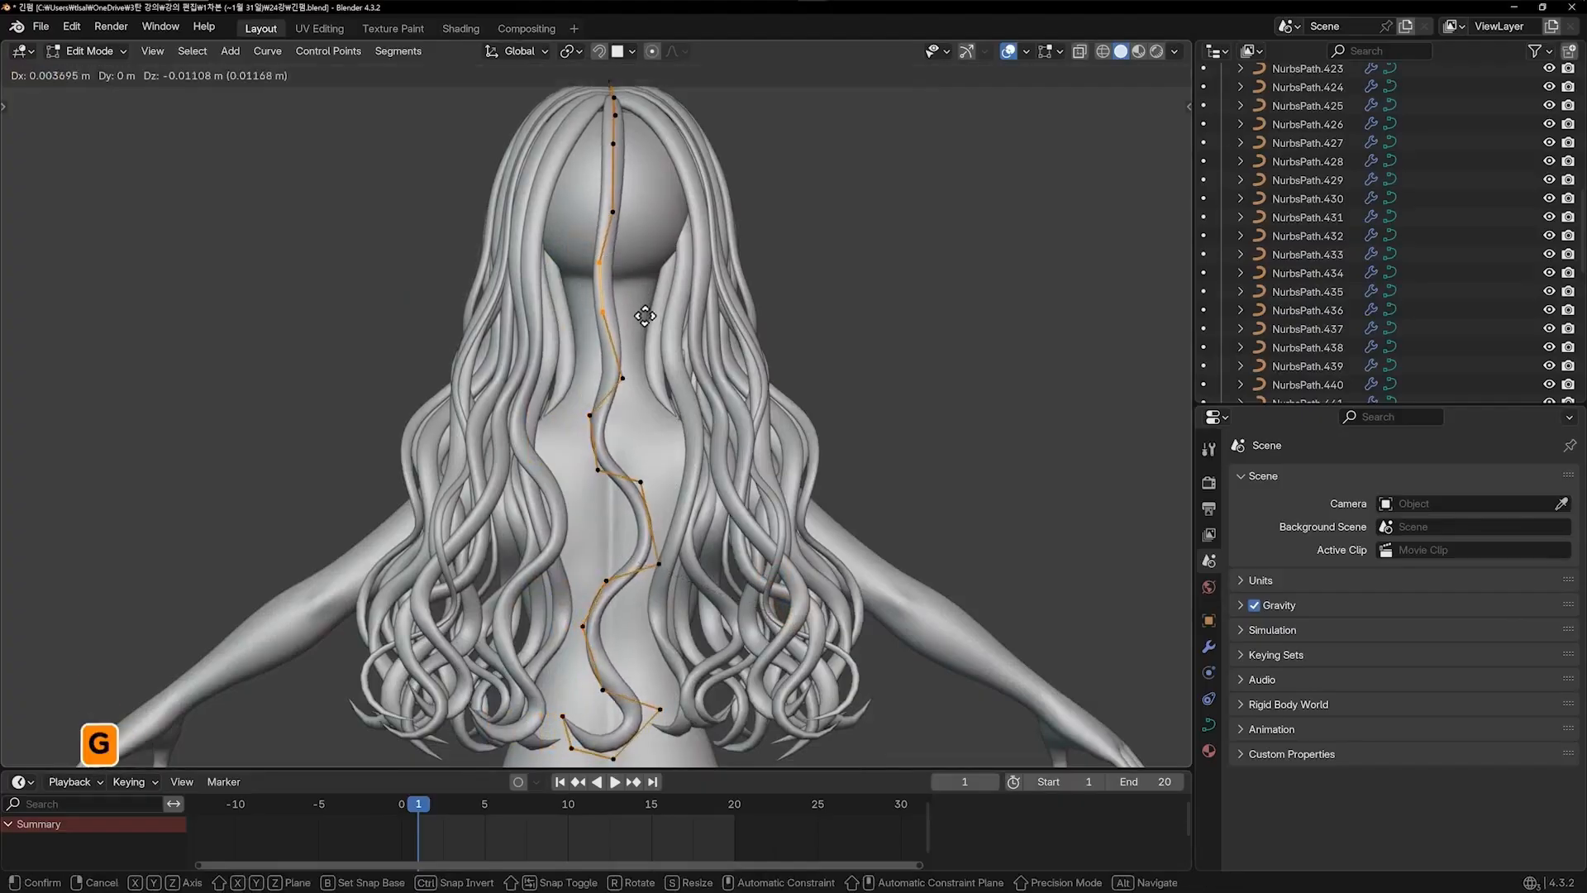
pyautogui.click(634, 284)
pyautogui.press('g')
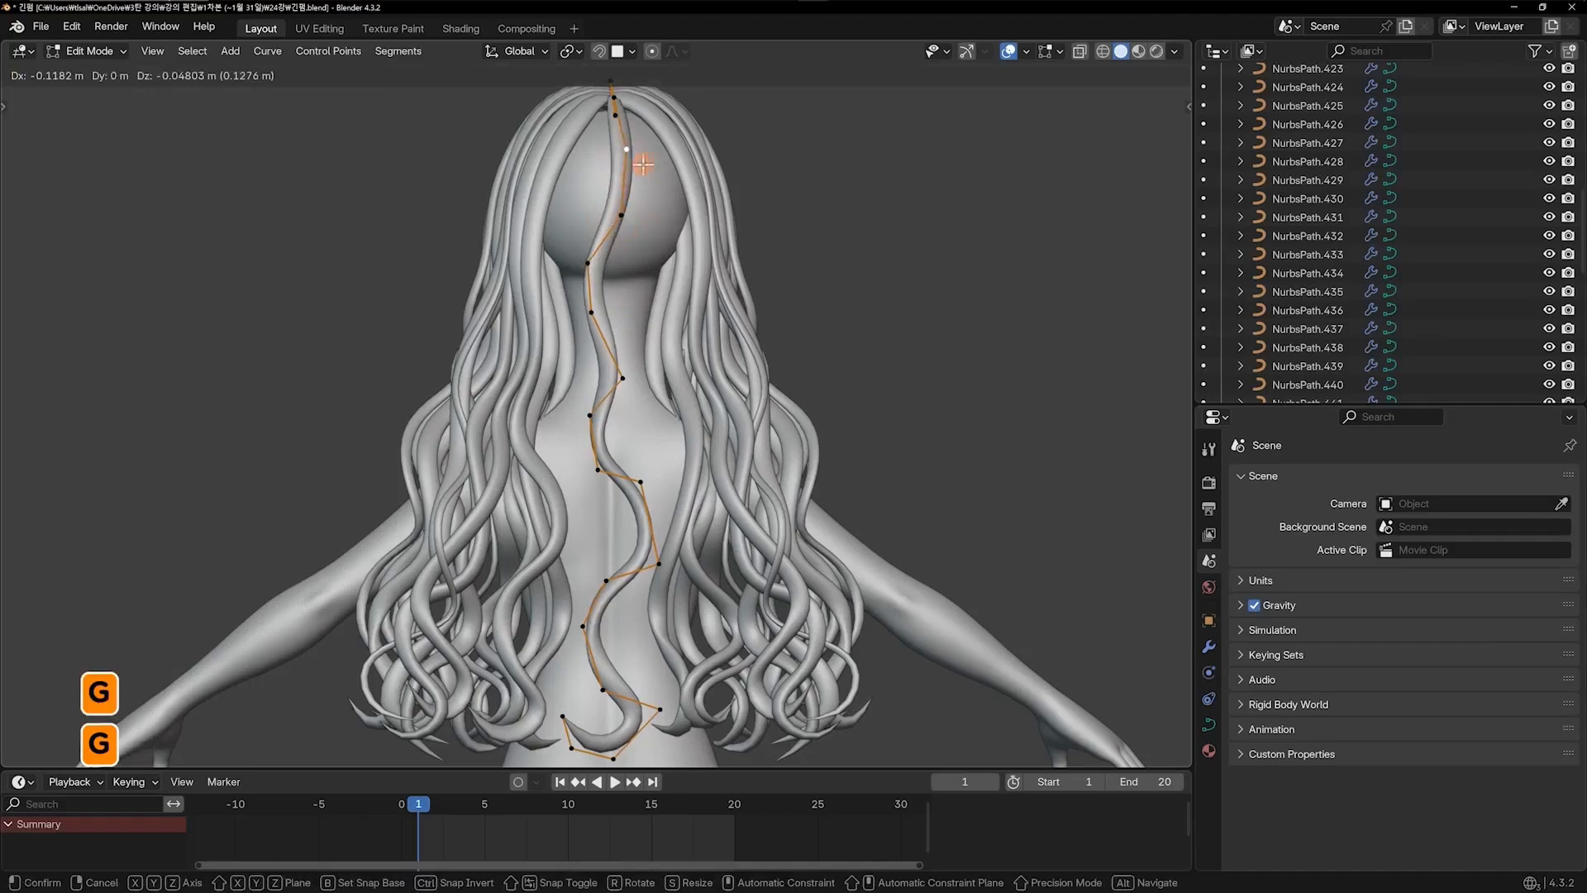
pyautogui.click(642, 160)
# Reposition the copy's mid-back and lower control points to refine its lower waves
pyautogui.keyDown('shift'); pyautogui.moveTo(649, 453); pyautogui.dragTo(666, 320, button='middle'); pyautogui.keyUp('shift')
pyautogui.scroll(1, 664, 321)
pyautogui.moveTo(664, 321); pyautogui.dragTo(762, 494)
pyautogui.press('g')
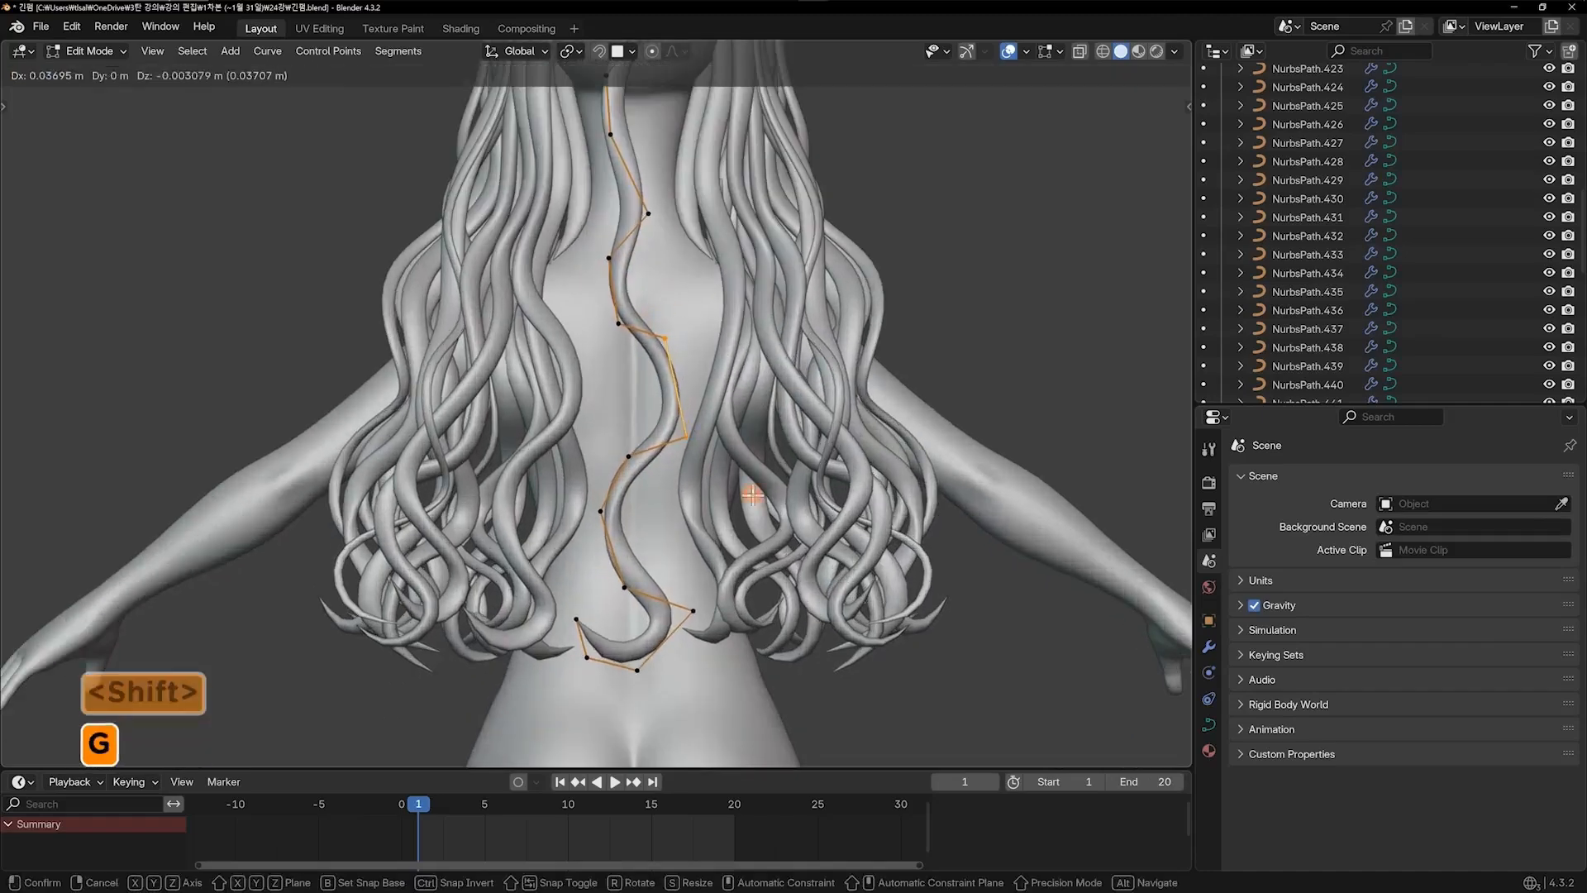
pyautogui.press('r')
pyautogui.press('g')
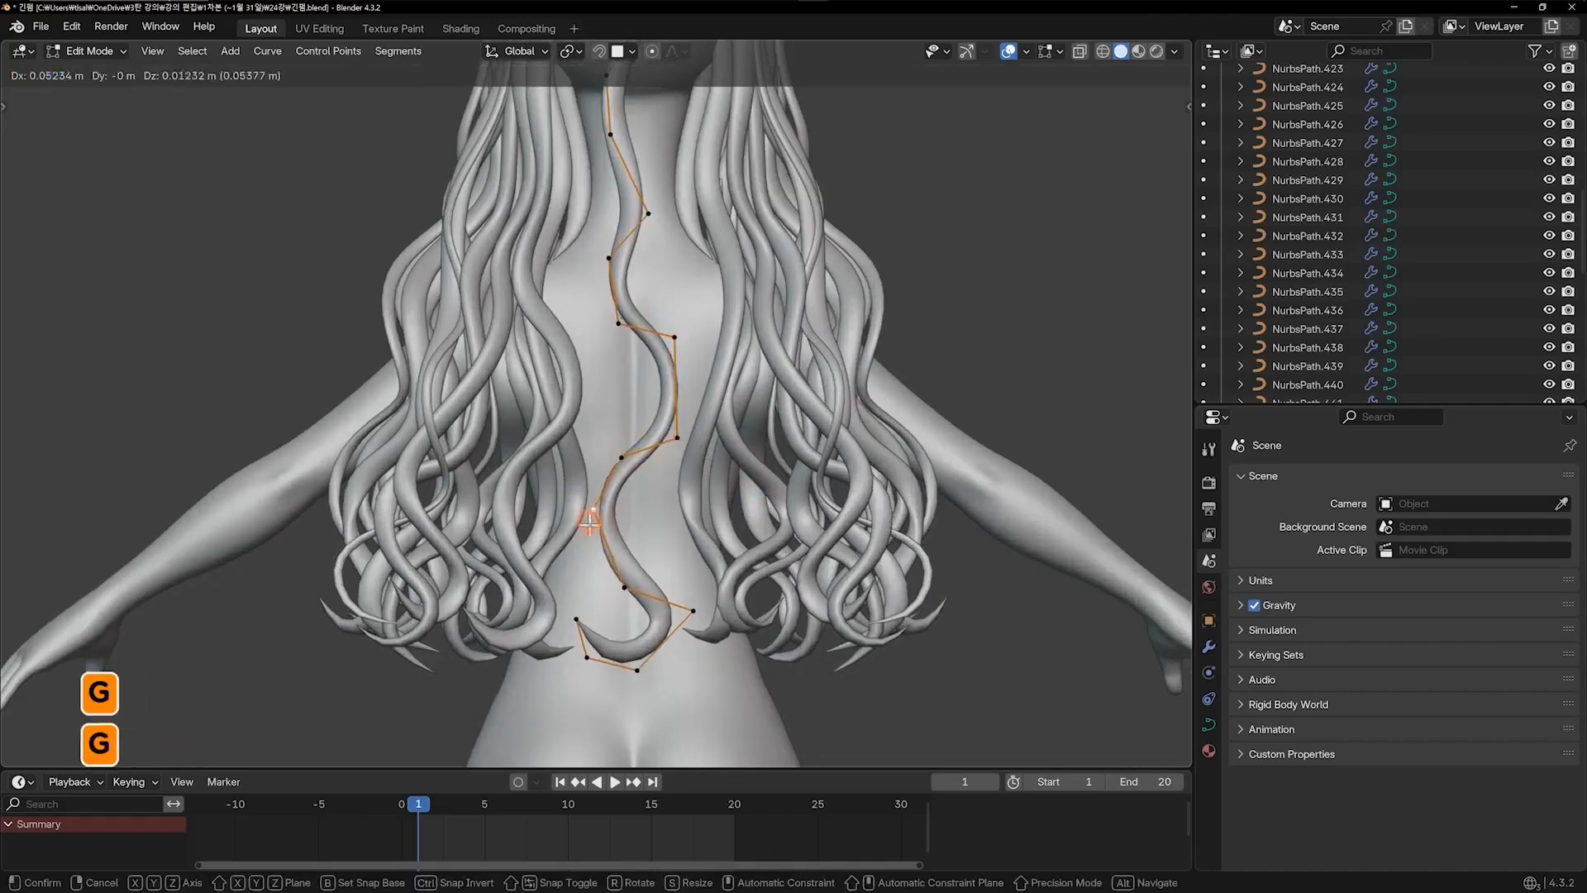
pyautogui.press('g')
pyautogui.click(683, 585)
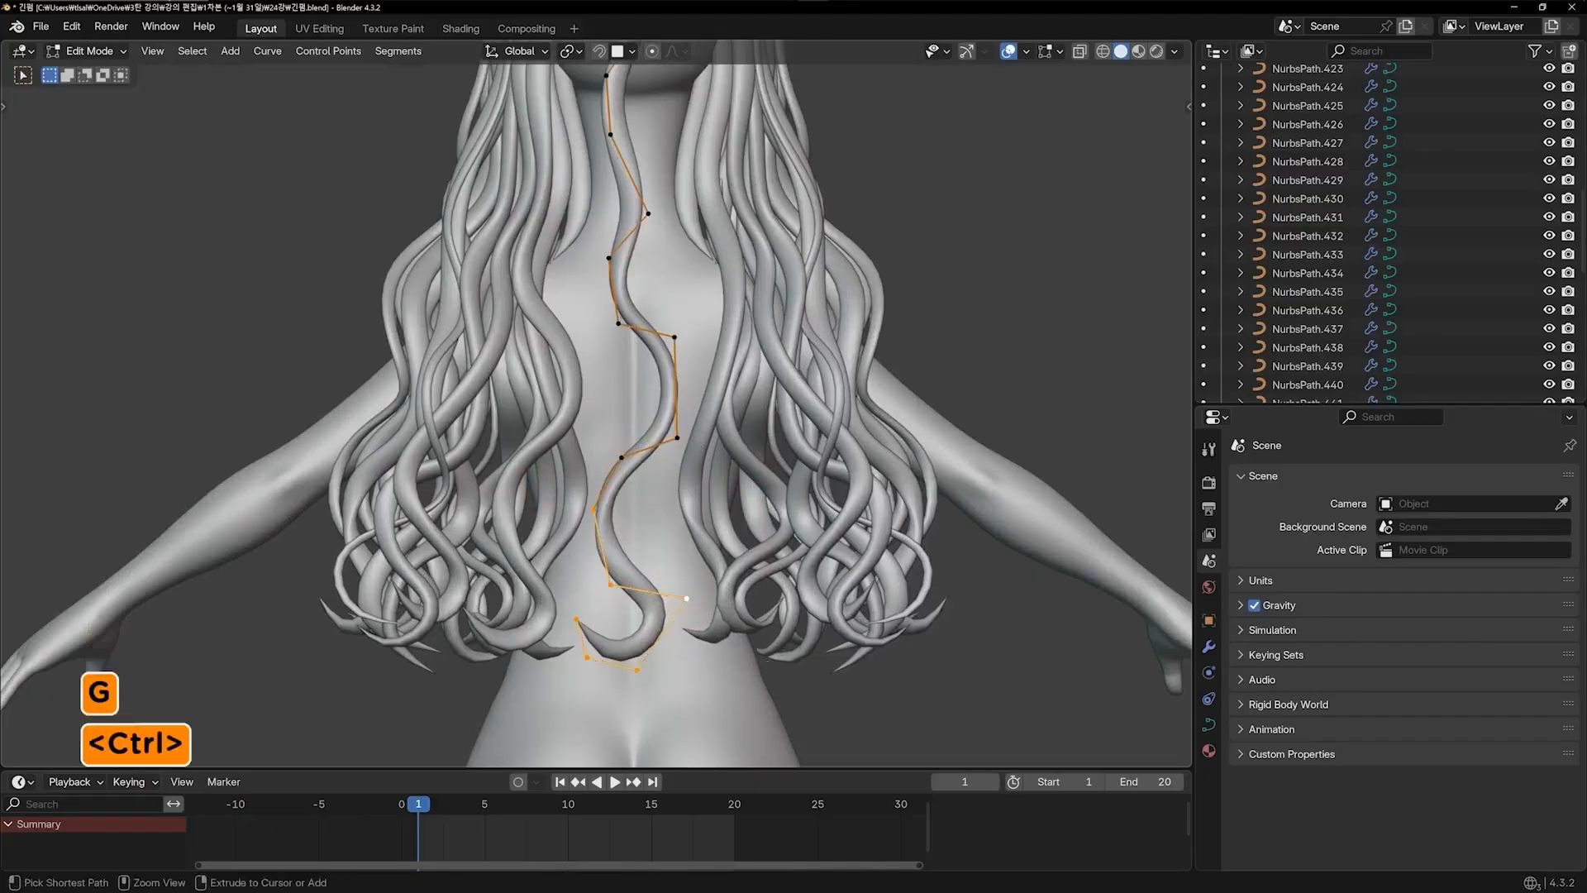
# Pull the strand's end control points closer together to narrow the curl at its tip
pyautogui.moveTo(639, 485); pyautogui.dragTo(653, 403, button='middle')
pyautogui.scroll(1, 611, 527)
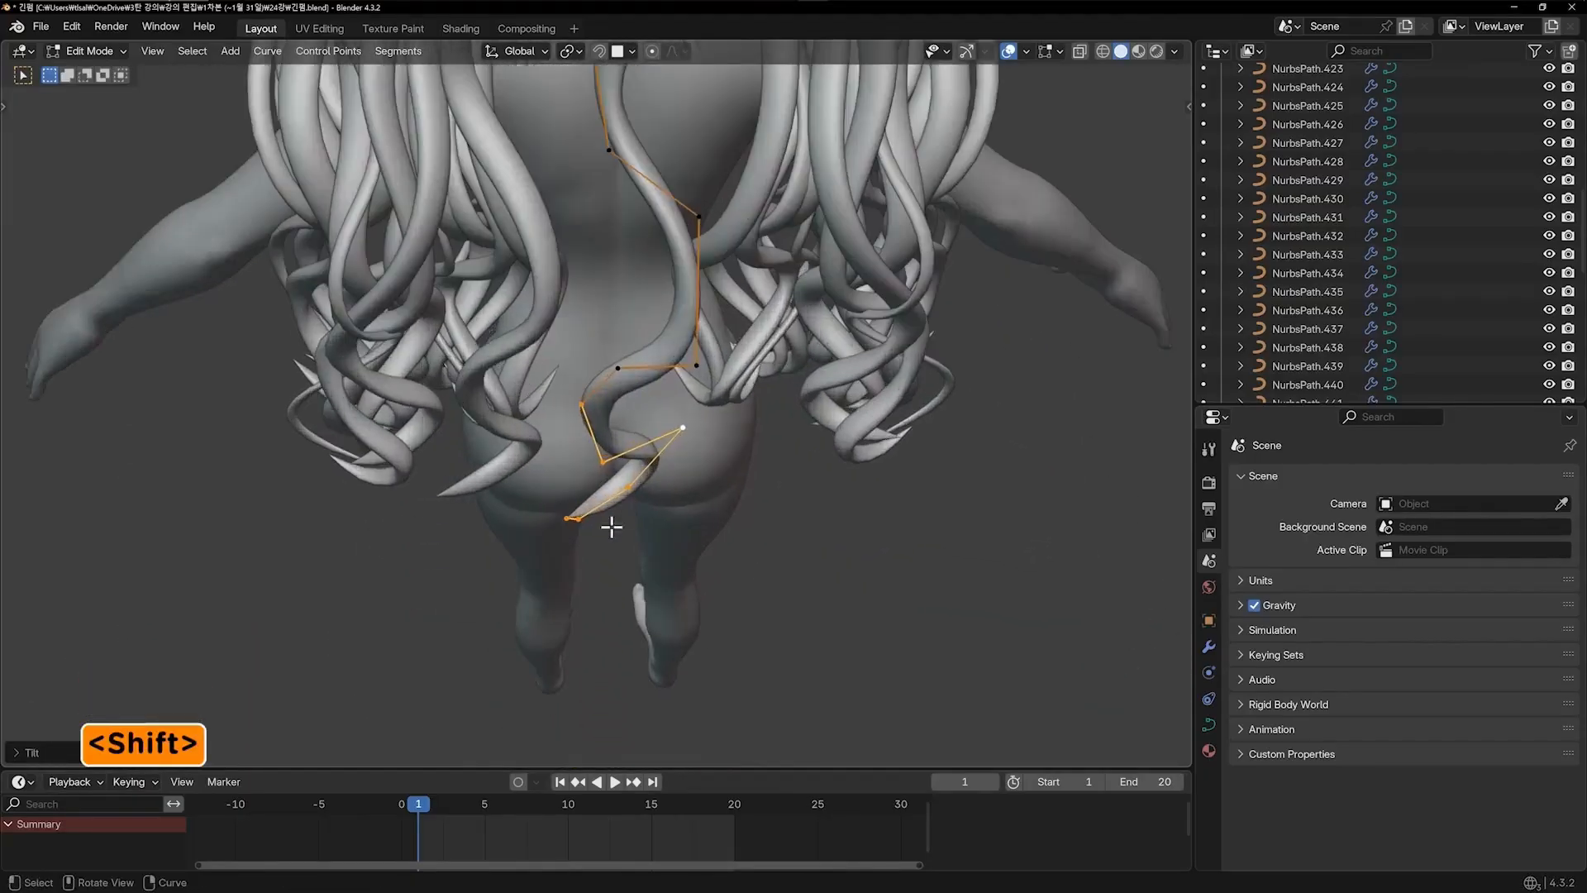
pyautogui.click(551, 517)
pyautogui.press('g')
pyautogui.click(613, 568)
pyautogui.click(673, 439)
pyautogui.press('g')
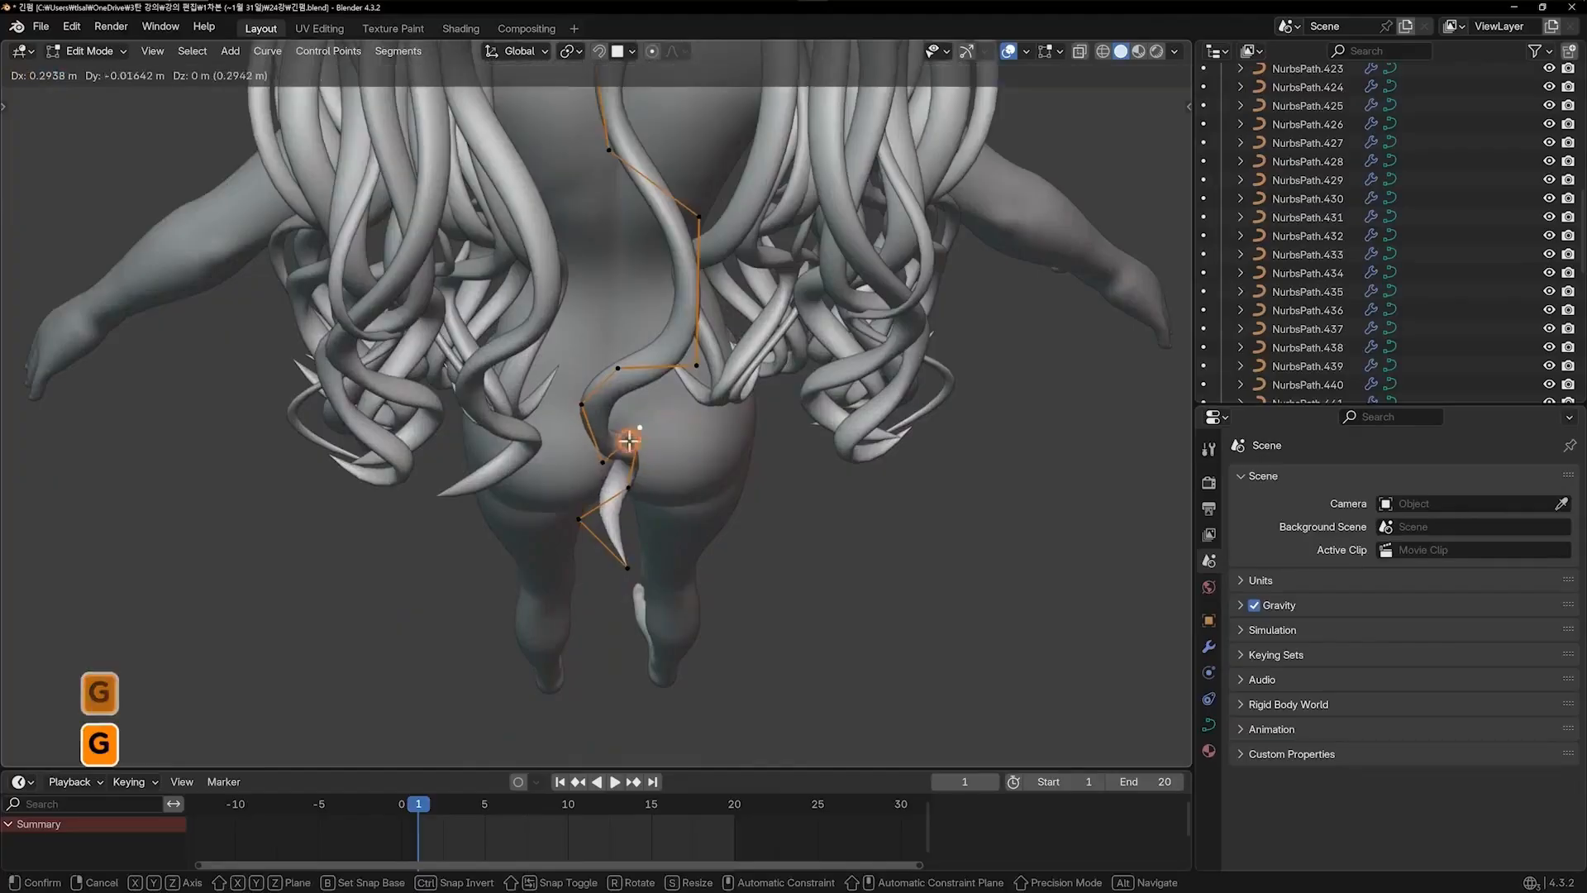
pyautogui.click(631, 438)
pyautogui.click(590, 530)
pyautogui.press('g')
pyautogui.click(638, 536)
pyautogui.click(622, 460)
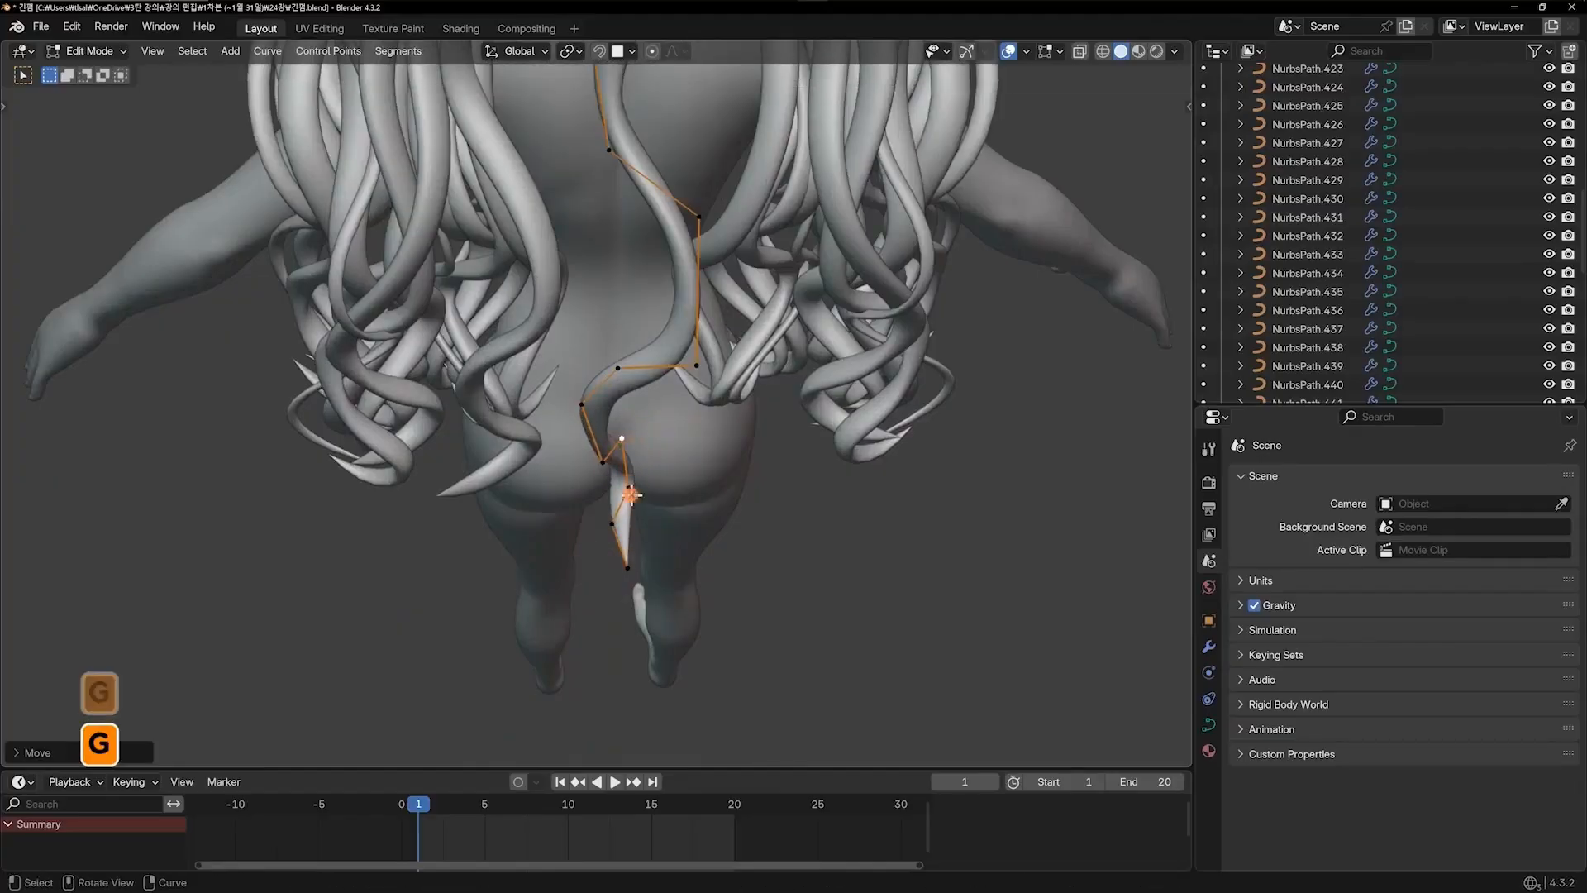
pyautogui.click(567, 469)
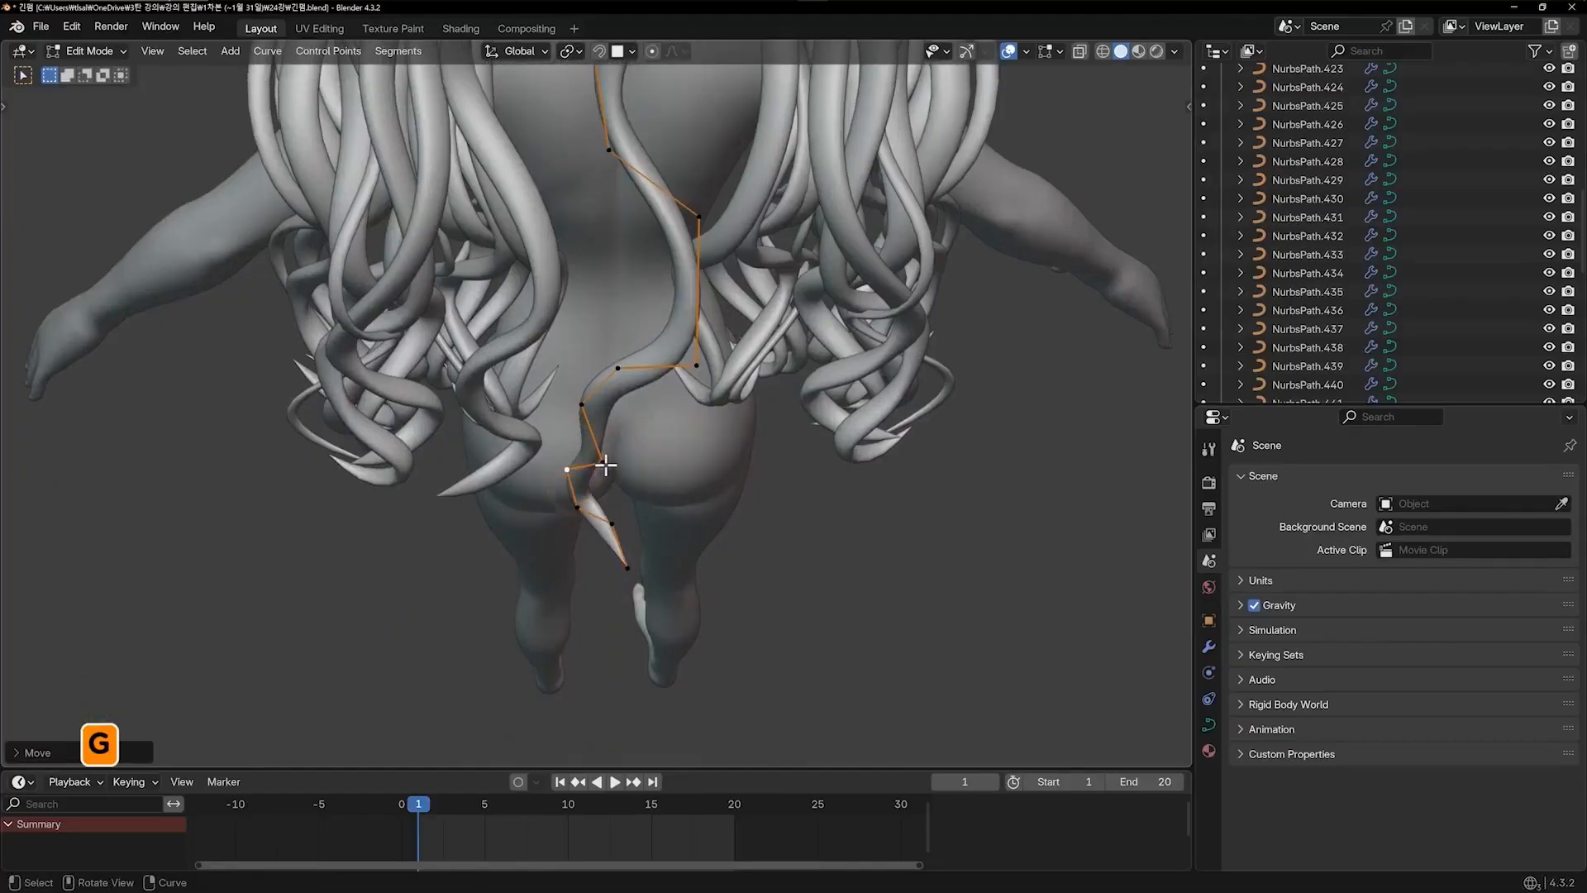
# Offset the control points above the strand's tip to alternate sides, forming a small wave
pyautogui.click(567, 475)
pyautogui.press('g')
pyautogui.click(581, 468)
pyautogui.click(576, 510)
pyautogui.press('g')
pyautogui.click(595, 500)
pyautogui.click(612, 526)
pyautogui.press('g')
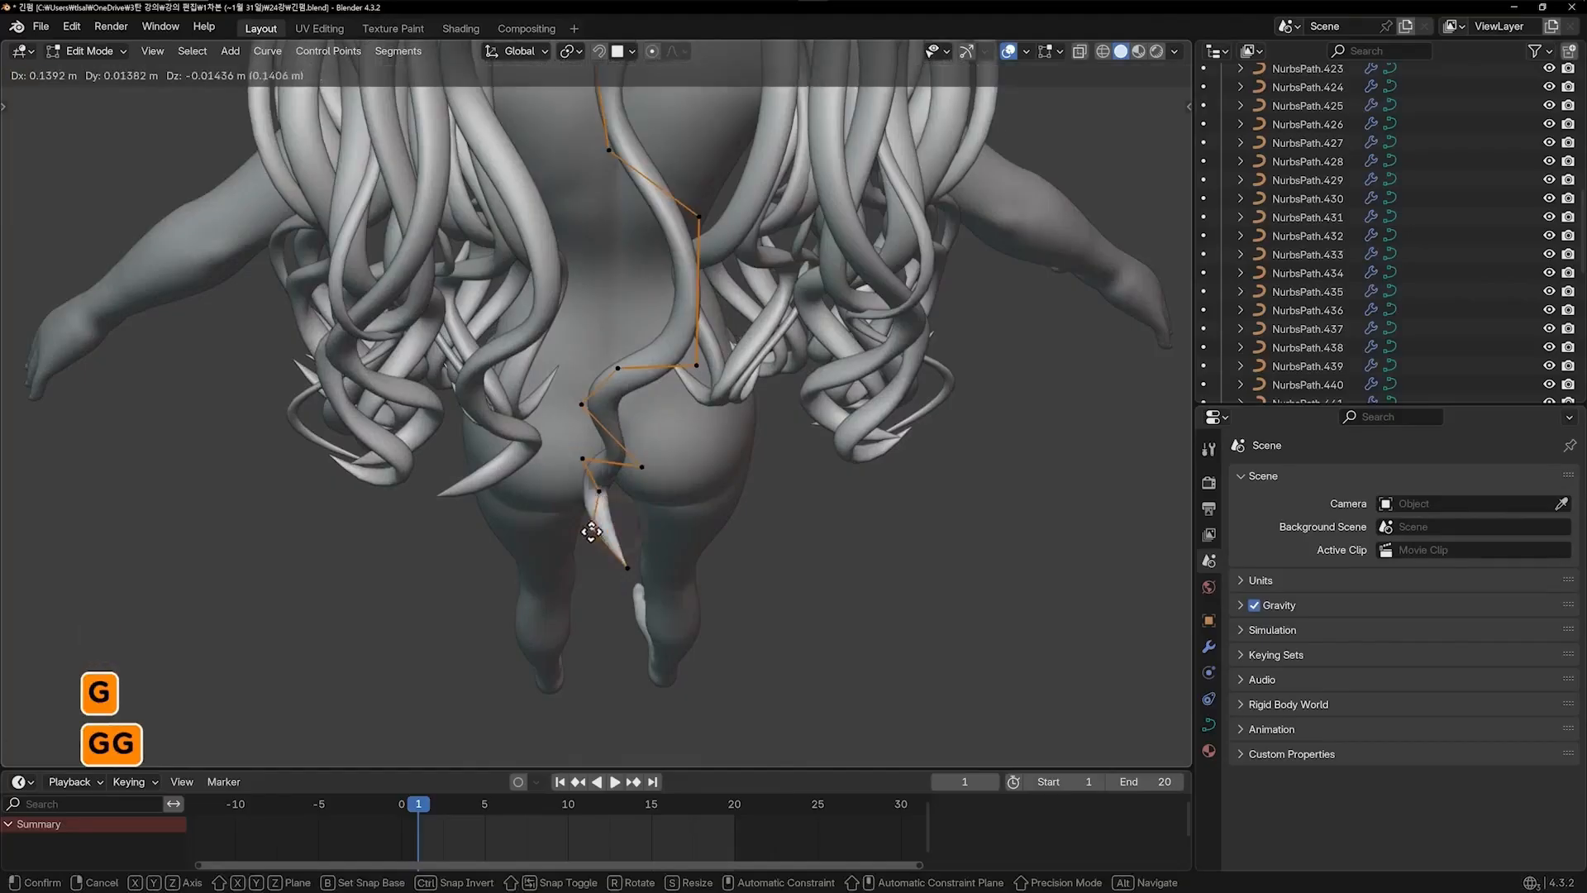
pyautogui.click(567, 504)
# Reposition the strand's last two control points so the tip curls sideways and upward
pyautogui.click(586, 529)
pyautogui.press('g')
pyautogui.click(602, 529)
pyautogui.click(628, 567)
pyautogui.press('g')
pyautogui.click(637, 537)
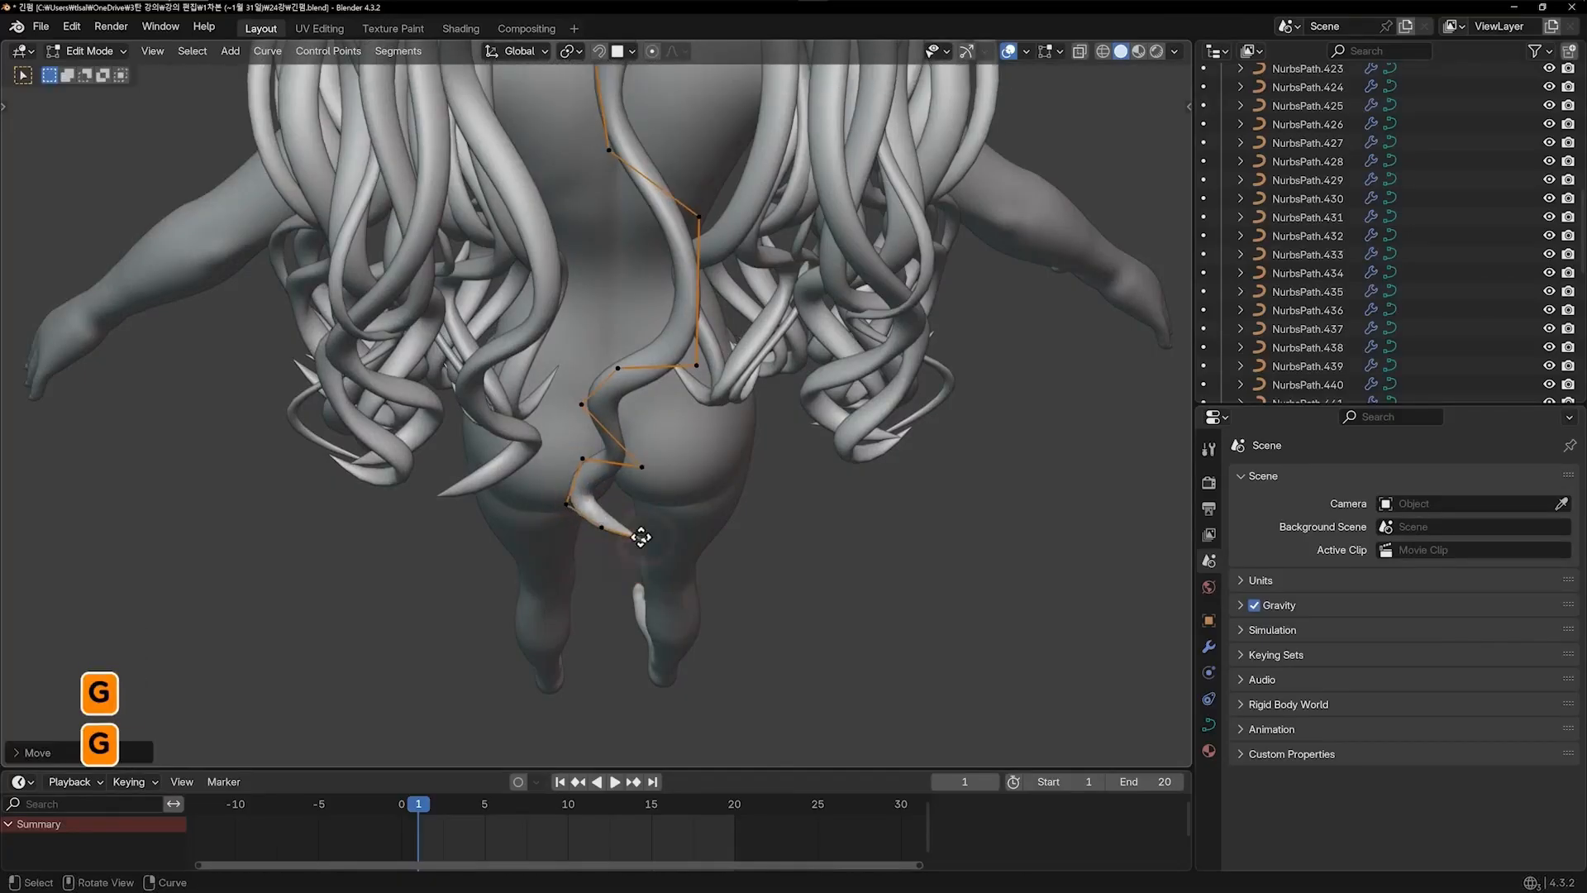
# Tilt the strand's end control points and raise them onto the lower back, level with the neighbouring tips
pyautogui.moveTo(608, 520); pyautogui.dragTo(551, 436, button='middle')
pyautogui.click(751, 416)
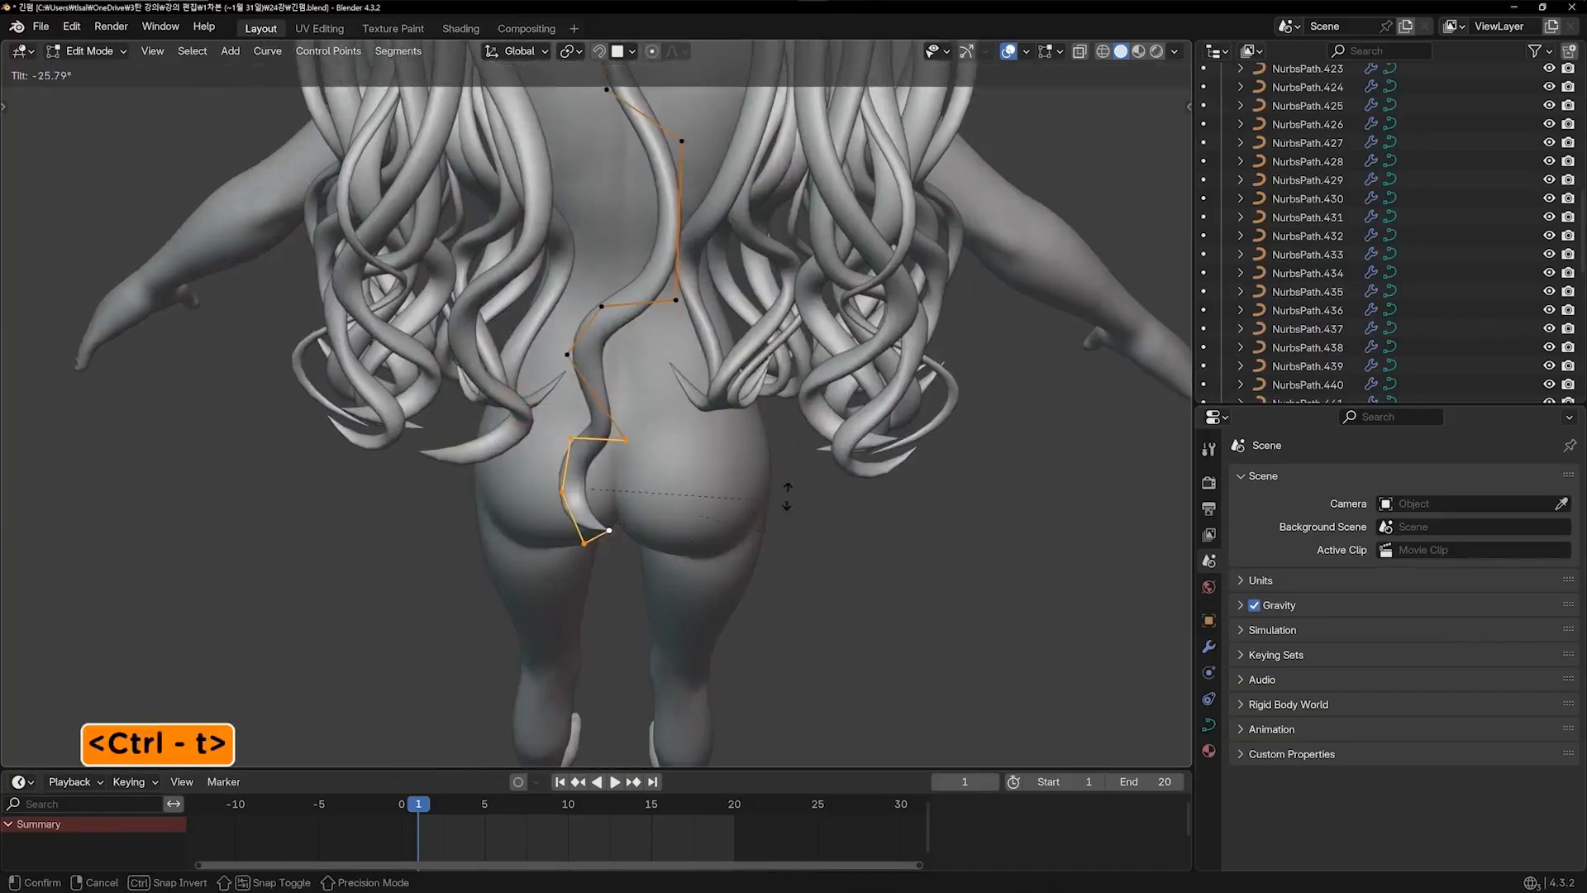
pyautogui.click(733, 485)
pyautogui.moveTo(733, 485); pyautogui.dragTo(772, 394, button='middle')
pyautogui.press('KP_1')
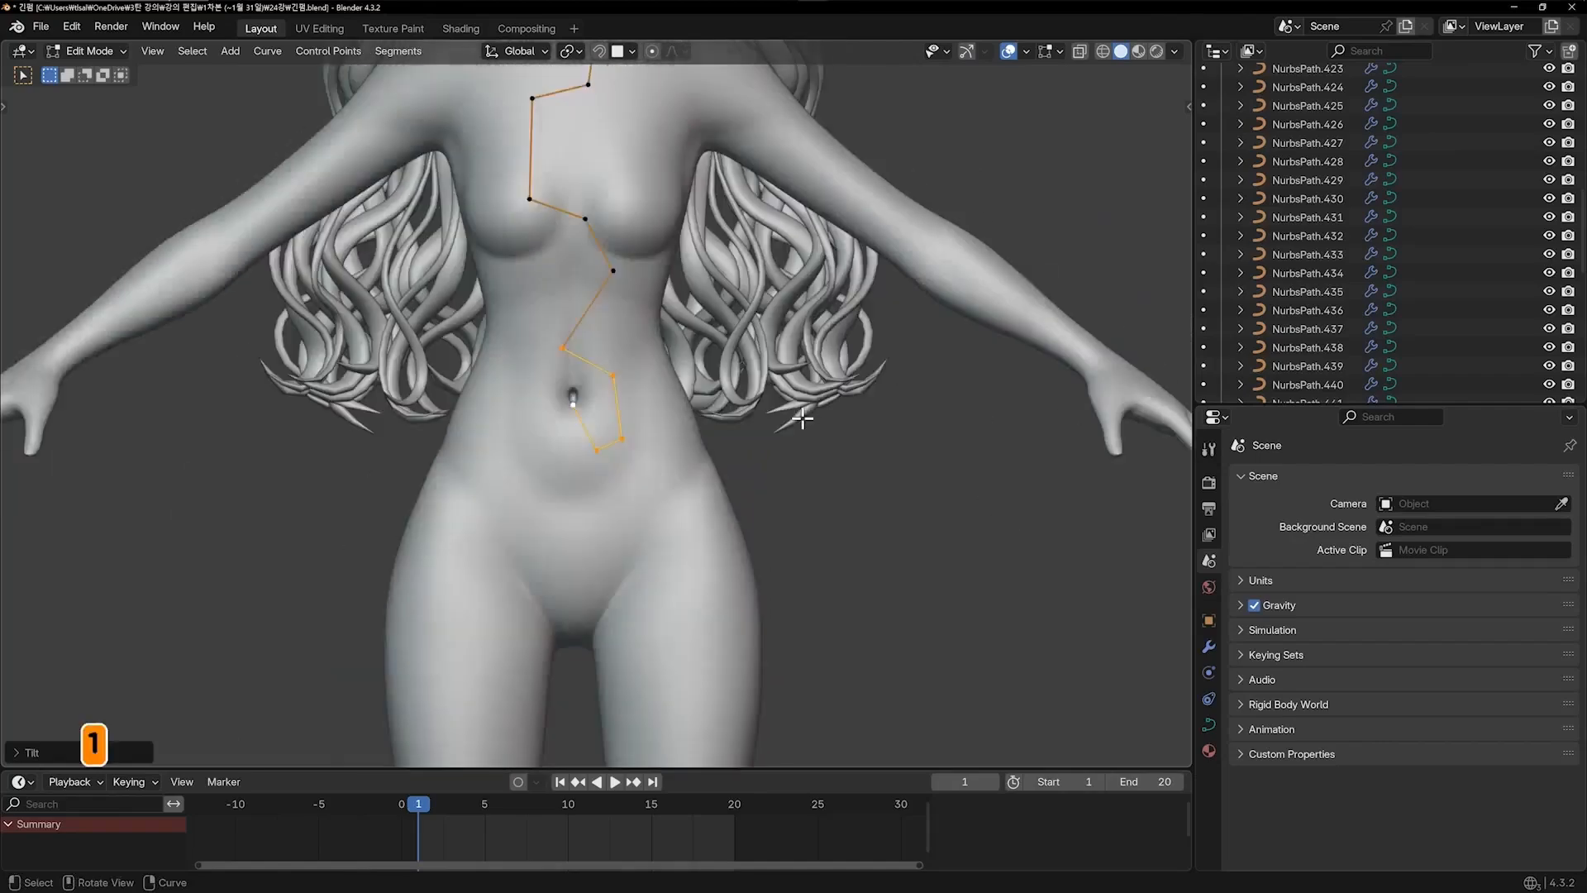
pyautogui.press('KP_9')
pyautogui.press('g')
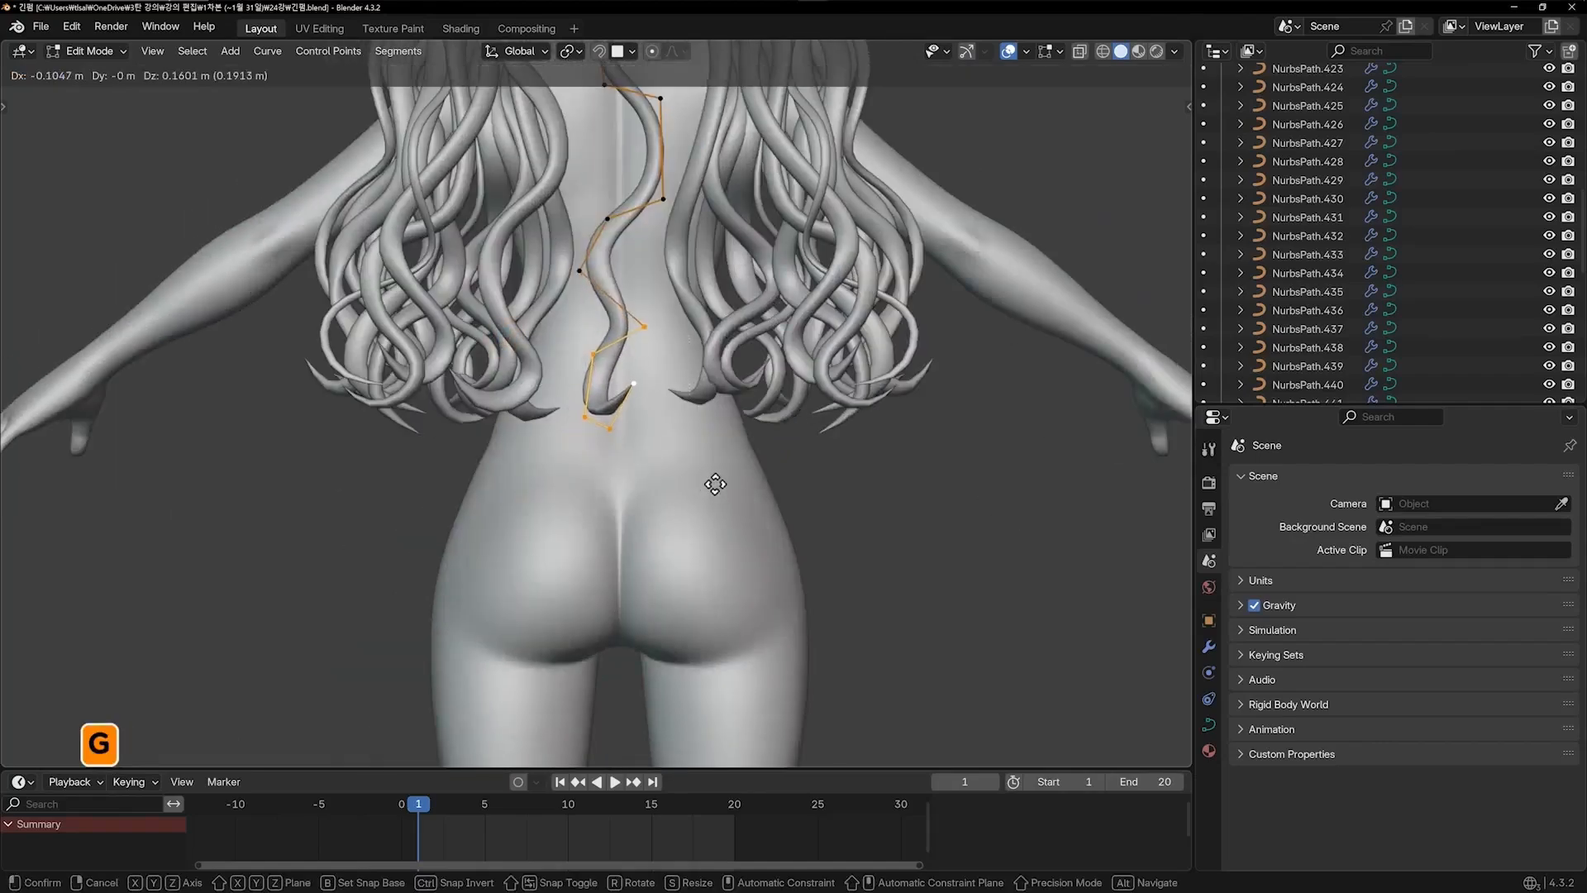
pyautogui.click(712, 487)
# Reshape the strand's lower waves by shifting three control points to alternate sides of the spine
pyautogui.keyDown('shift'); pyautogui.moveTo(676, 521); pyautogui.dragTo(695, 668, button='middle'); pyautogui.keyUp('shift')
pyautogui.scroll(3, 694, 661)
pyautogui.click(608, 426)
pyautogui.press('g')
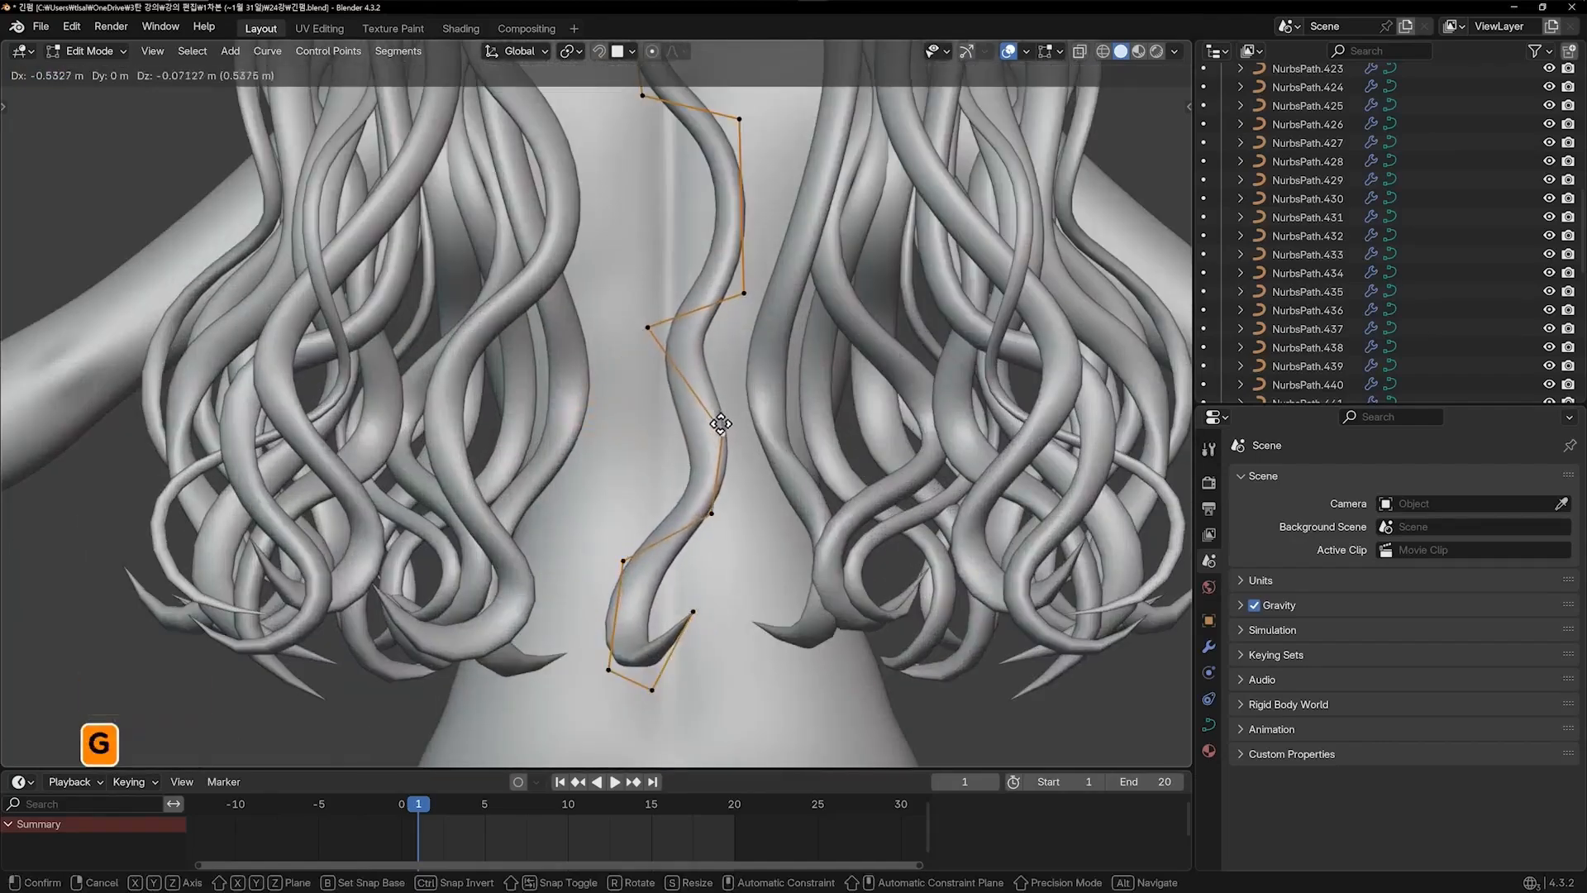
pyautogui.click(775, 432)
pyautogui.press('g')
pyautogui.click(622, 329)
pyautogui.press('g')
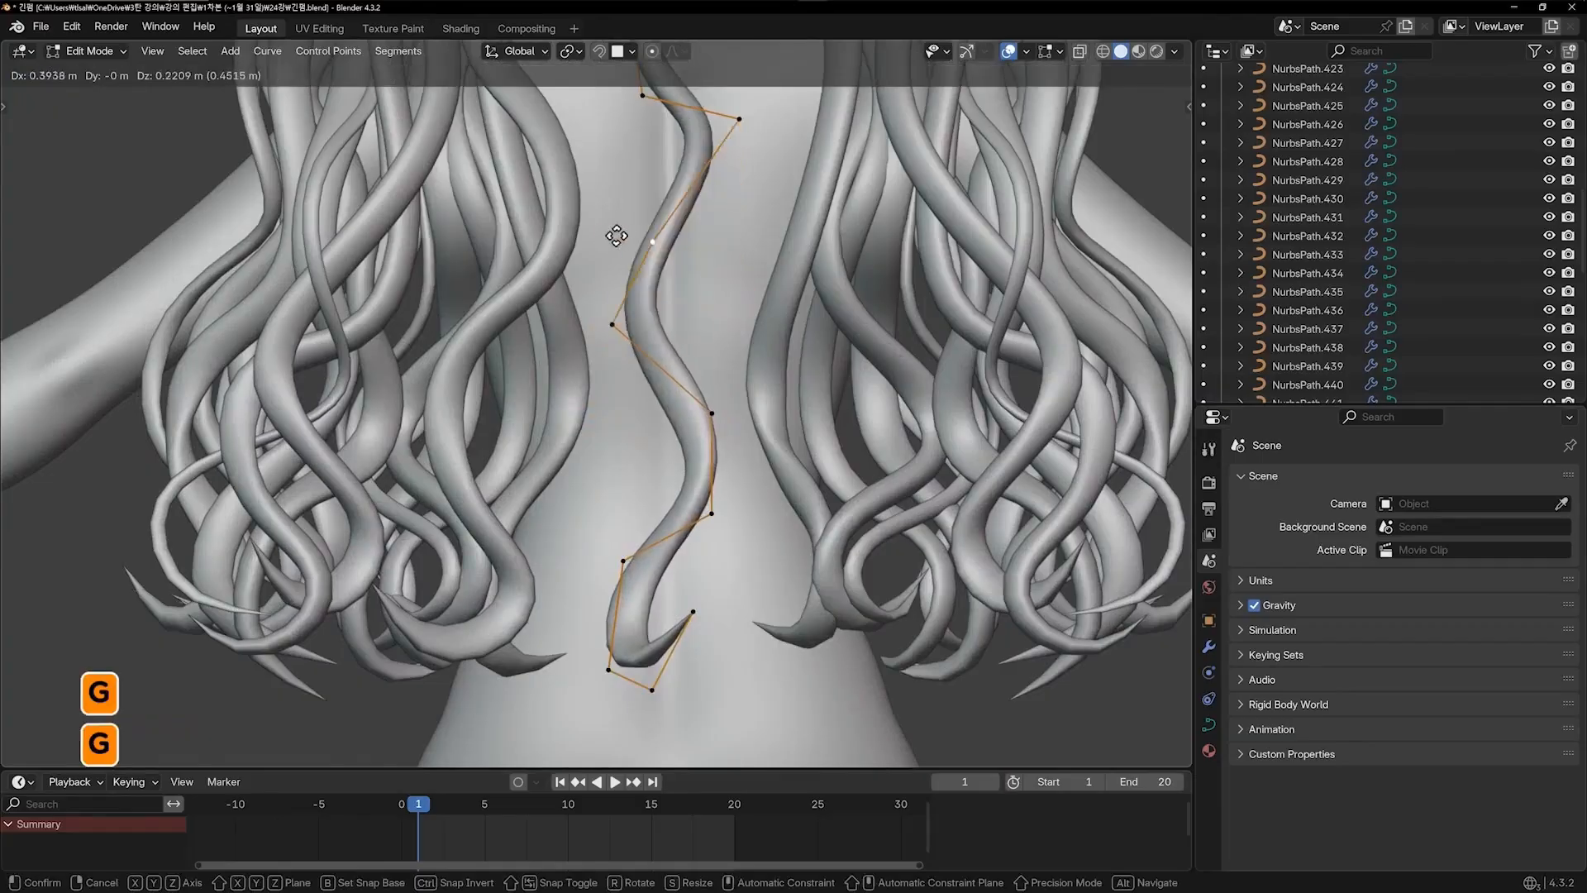
pyautogui.click(622, 241)
# Bow the strand outward between the shoulder blades by repositioning its two upper-back control points
pyautogui.keyDown('shift'); pyautogui.moveTo(621, 241); pyautogui.dragTo(761, 387, button='middle'); pyautogui.keyUp('shift')
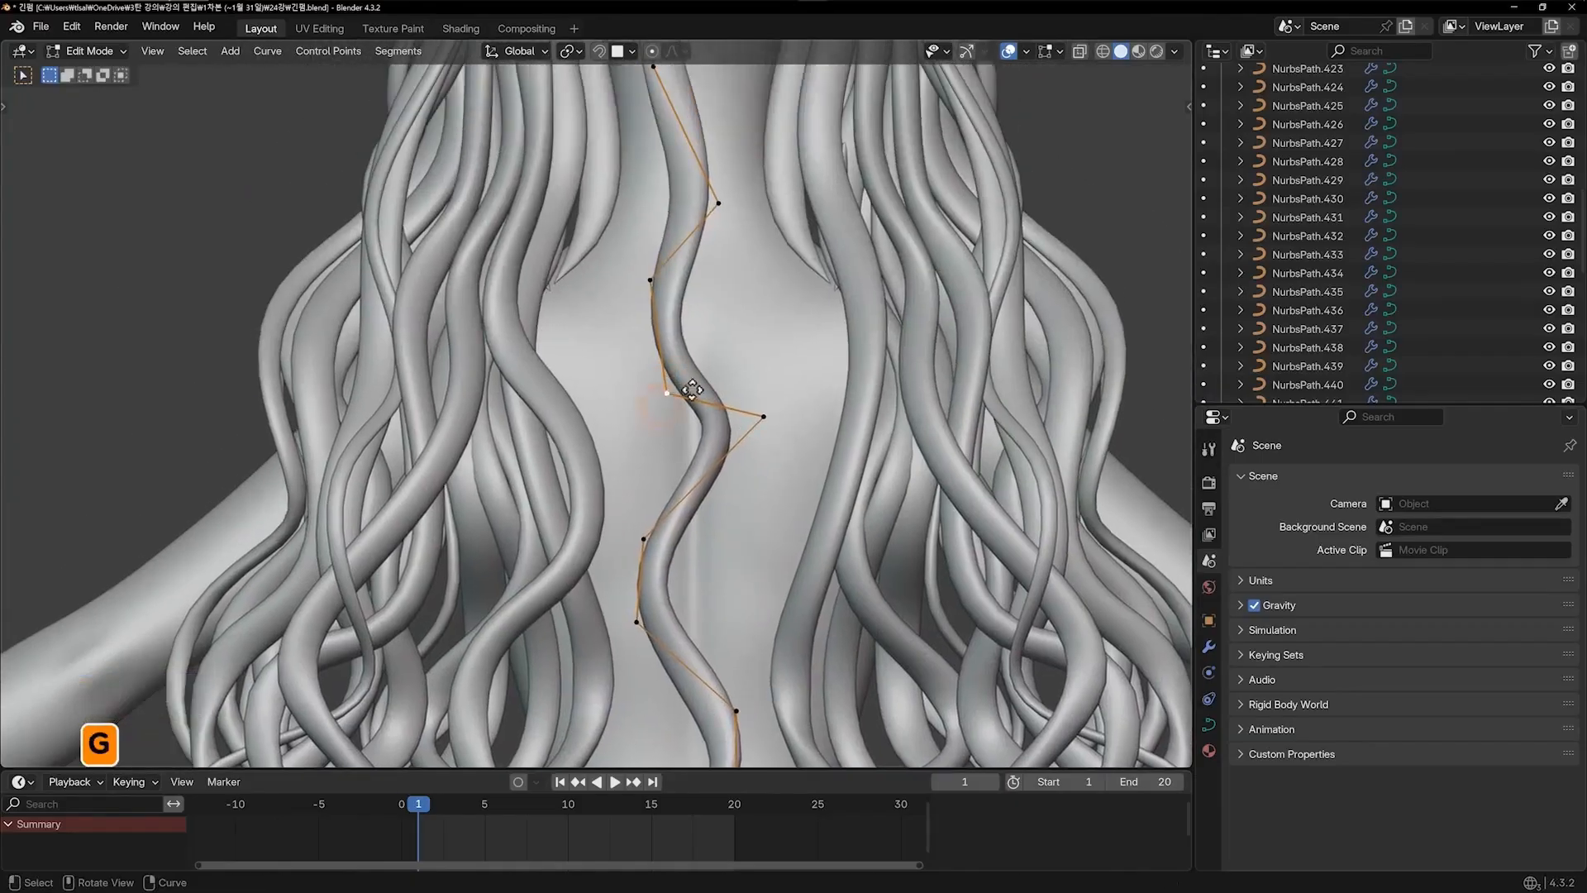
pyautogui.click(771, 362)
pyautogui.click(760, 424)
pyautogui.press('g')
pyautogui.click(740, 472)
pyautogui.press('g')
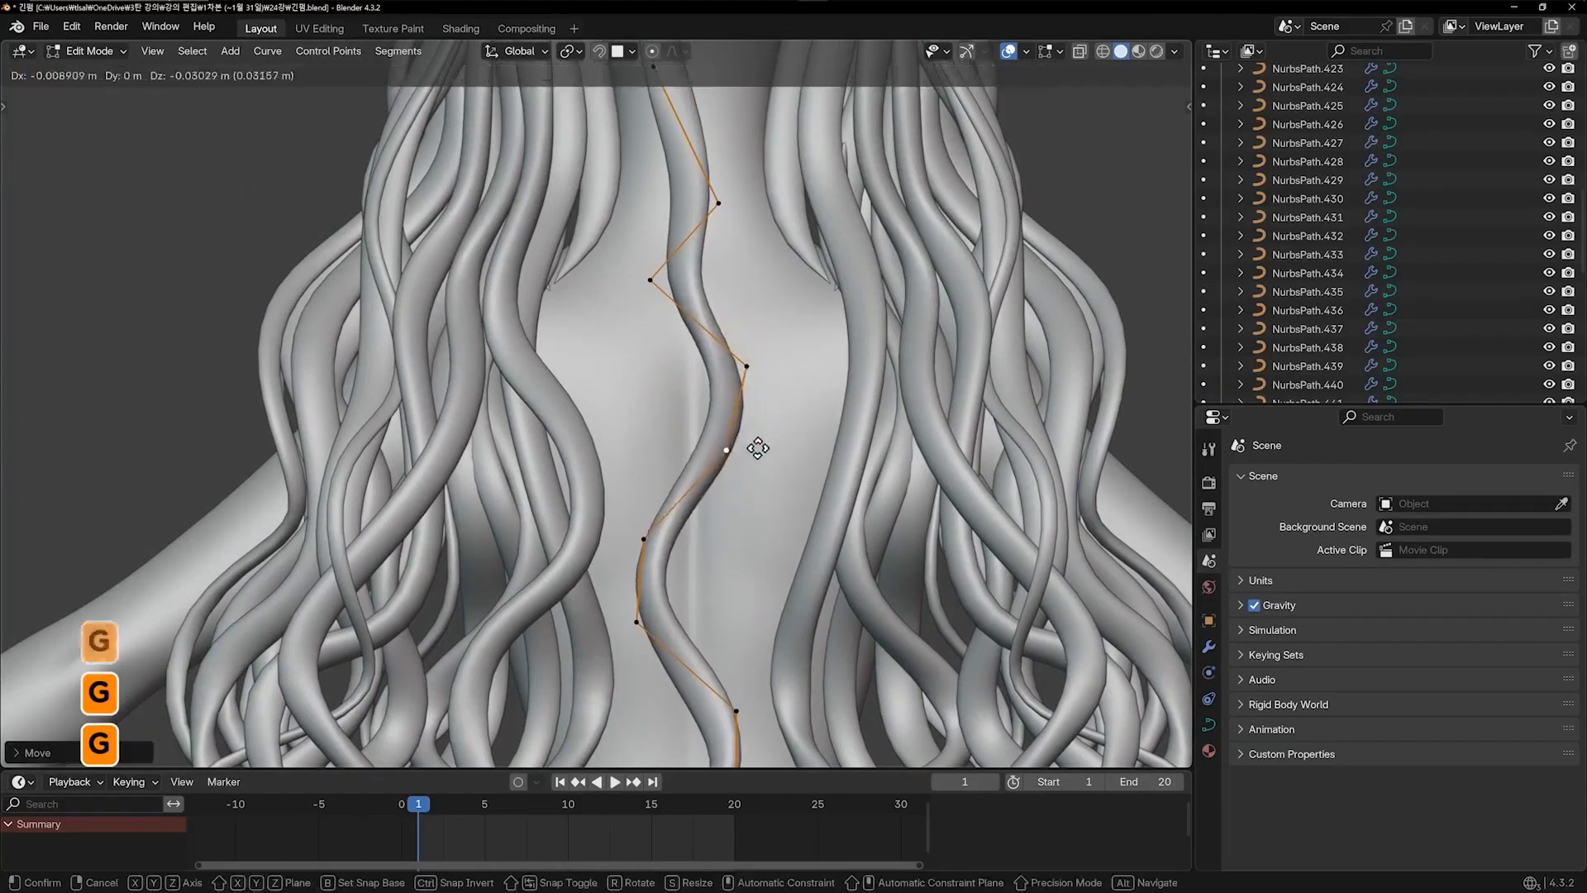
pyautogui.click(756, 446)
pyautogui.press('g')
pyautogui.click(756, 355)
# Move the strand's control points around the nape and neck to extend the wave upward
pyautogui.keyDown('shift'); pyautogui.moveTo(752, 347); pyautogui.dragTo(698, 492, button='middle'); pyautogui.keyUp('shift')
pyautogui.press('g')
pyautogui.click(640, 281)
pyautogui.press('g')
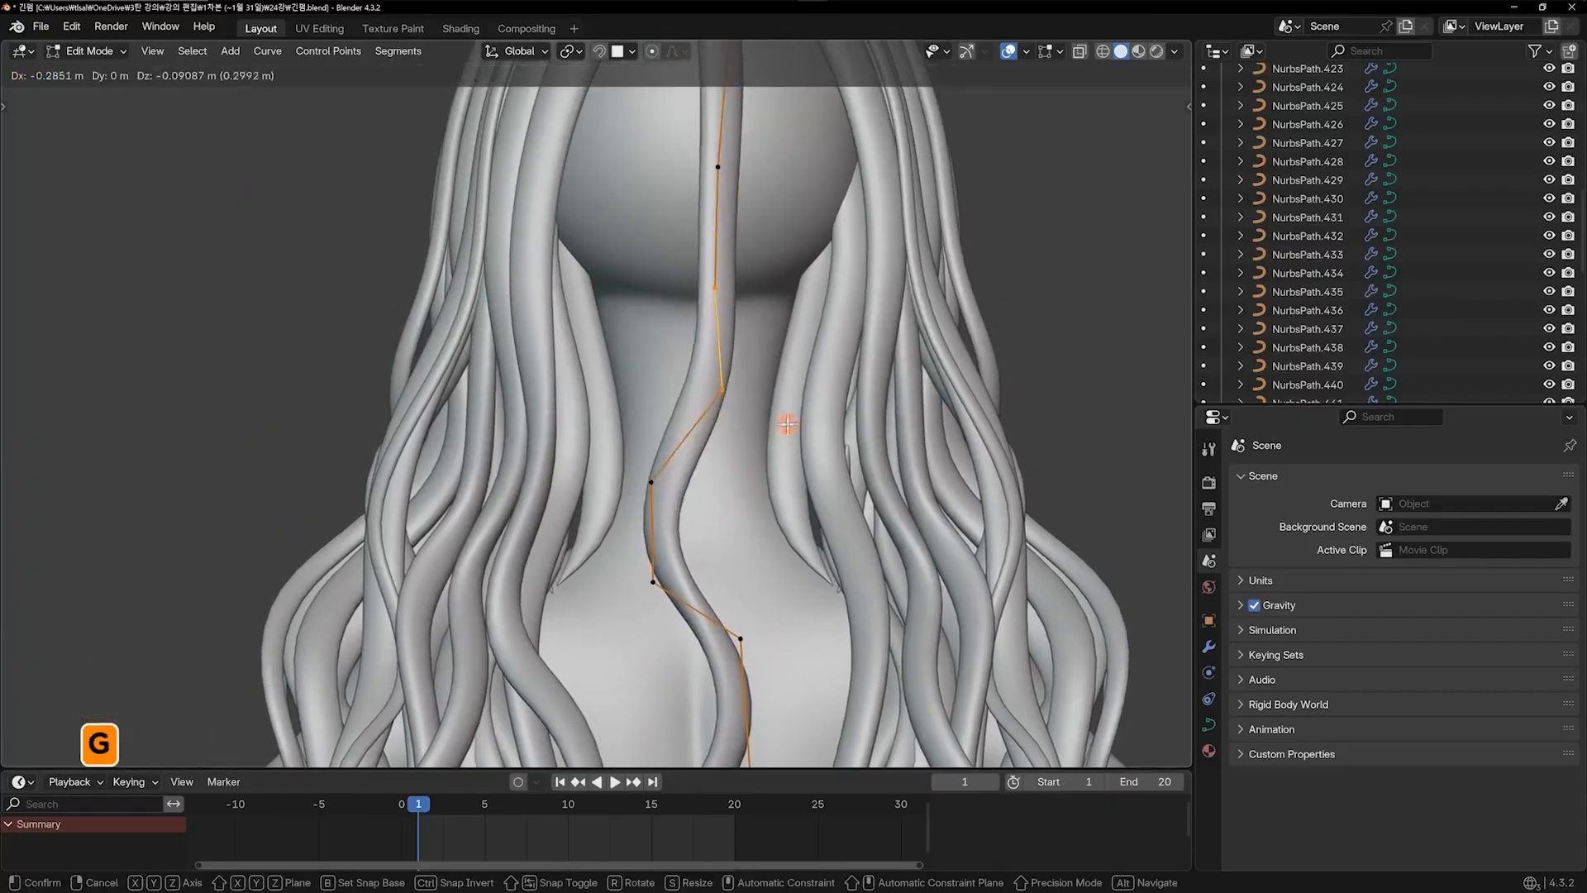
pyautogui.click(787, 424)
pyautogui.moveTo(588, 440); pyautogui.dragTo(691, 610)
pyautogui.press('g')
pyautogui.click(675, 583)
# Offset the strand's two control points on the back of the head to one side of the centre line
pyautogui.keyDown('shift'); pyautogui.moveTo(728, 334); pyautogui.dragTo(703, 428, button='middle'); pyautogui.keyUp('shift')
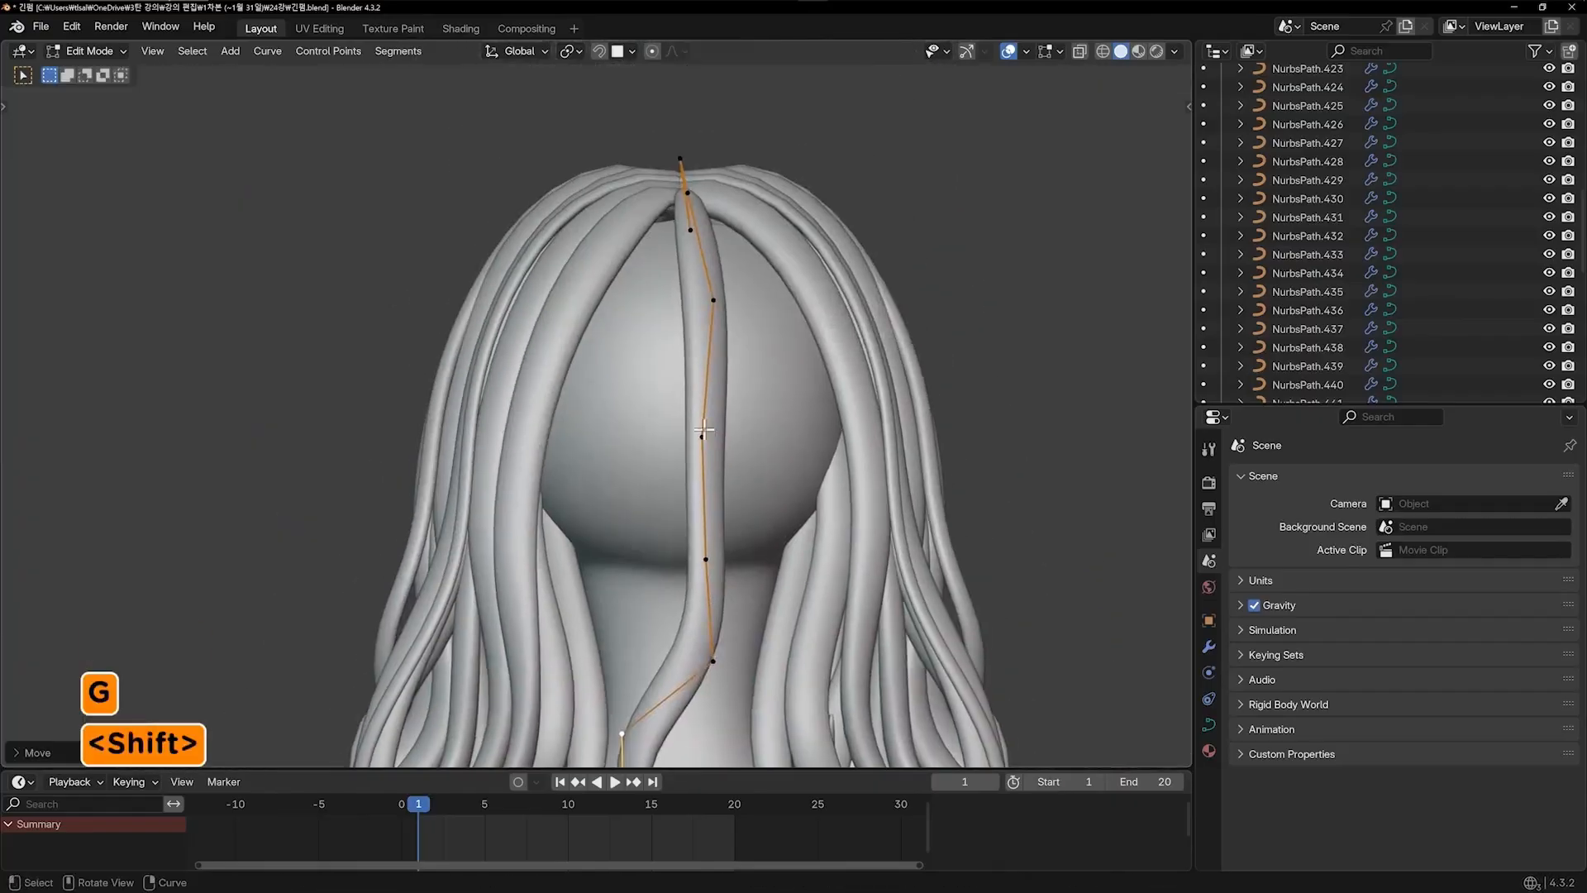
pyautogui.press('g')
pyautogui.click(634, 437)
pyautogui.click(712, 303)
pyautogui.press('g')
pyautogui.click(652, 302)
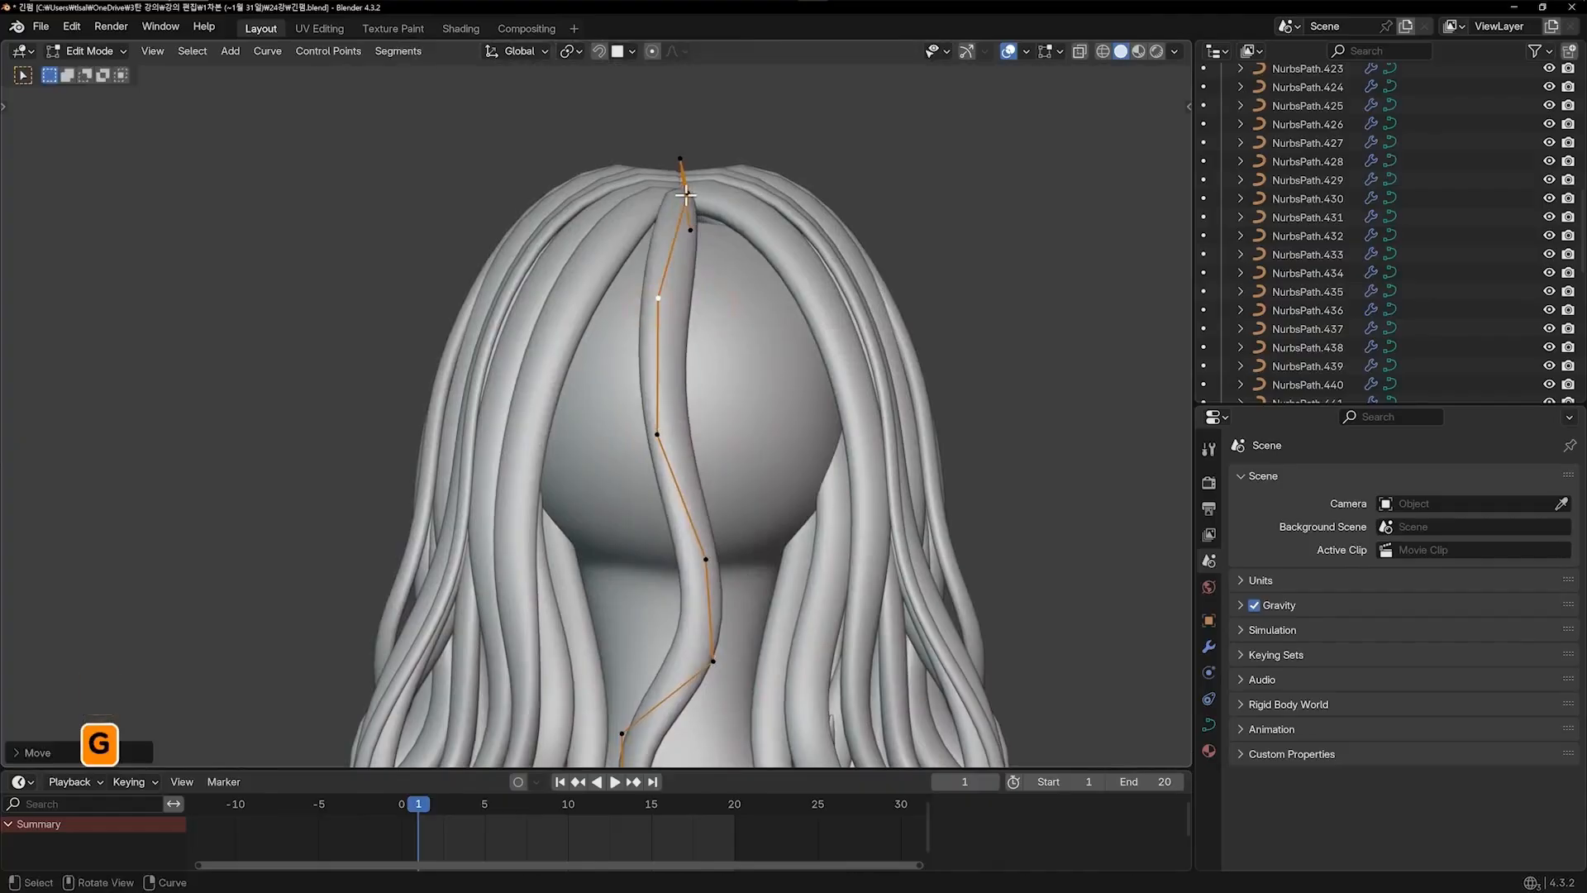
# Adjust the strand's root control points at the crown so it meets the centre parting
pyautogui.click(688, 193)
pyautogui.press('g')
pyautogui.click(687, 193)
pyautogui.click(705, 194)
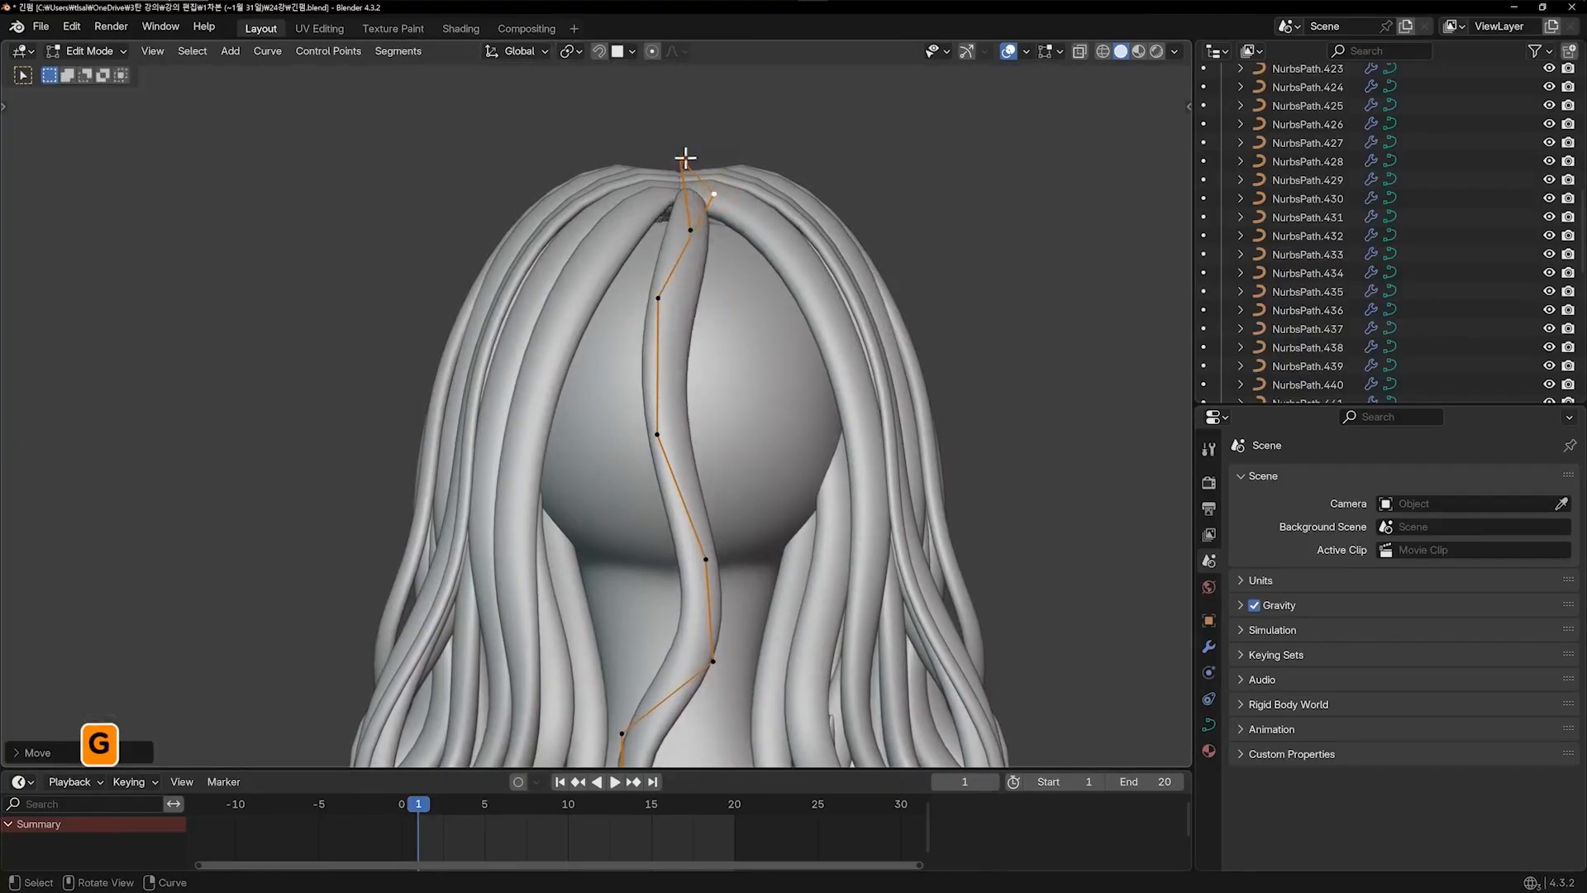
pyautogui.press('g')
pyautogui.click(811, 270)
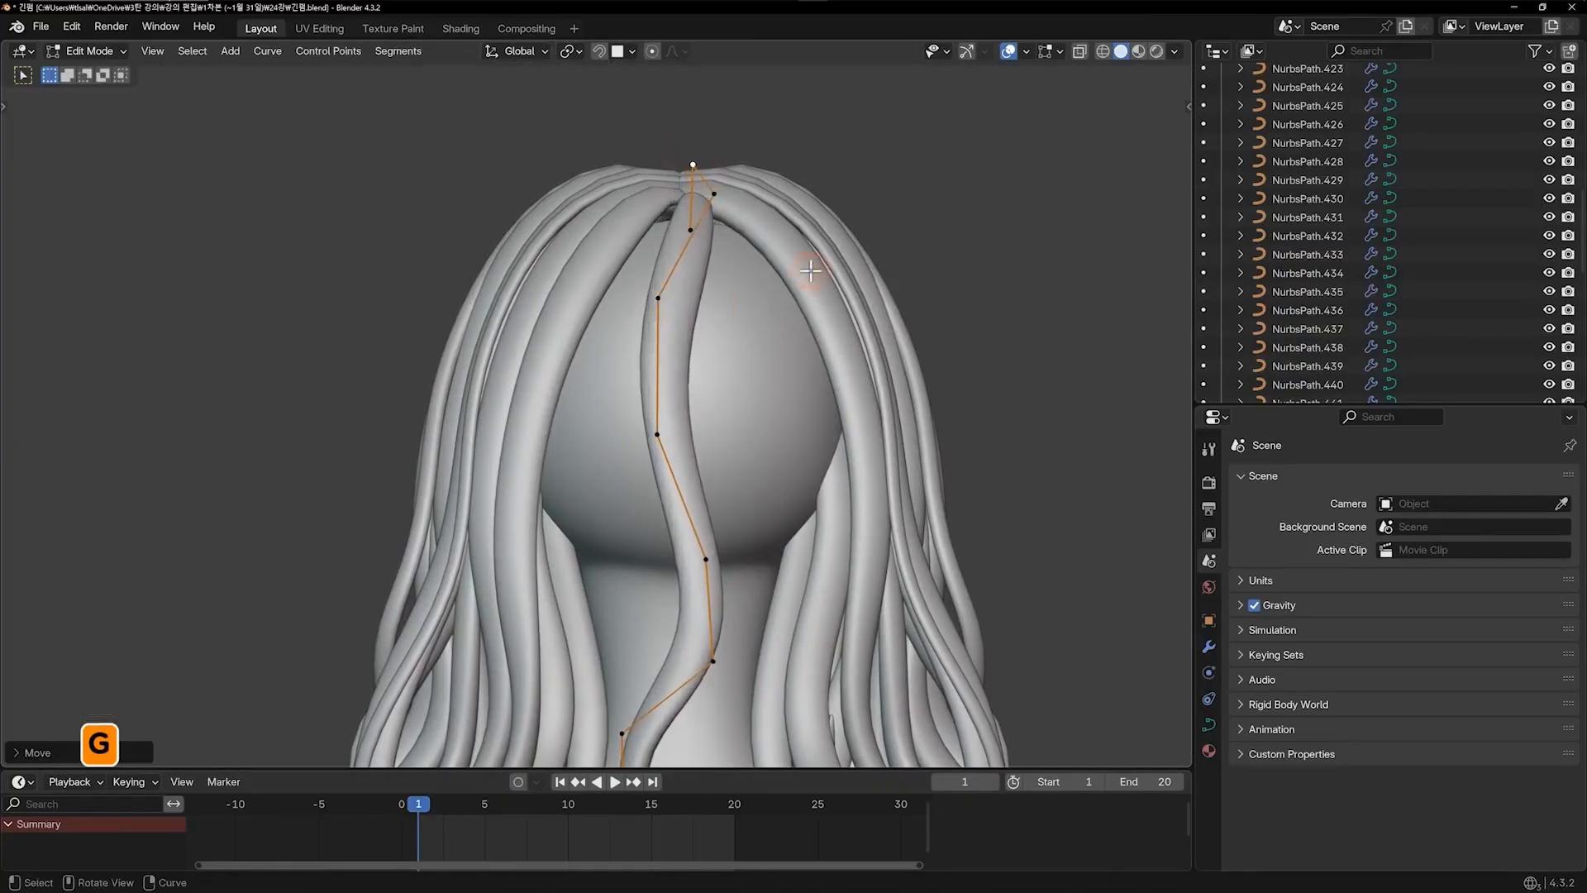
# Reopen the centre strand for editing and nudge the lowest control point of its tip
pyautogui.scroll(-4, 865, 479)
pyautogui.keyDown('shift'); pyautogui.moveTo(781, 529); pyautogui.dragTo(756, 291, button='middle'); pyautogui.keyUp('shift')
pyautogui.scroll(-1, 744, 298)
pyautogui.keyDown('shift'); pyautogui.moveTo(708, 339); pyautogui.dragTo(727, 295, button='middle'); pyautogui.keyUp('shift')
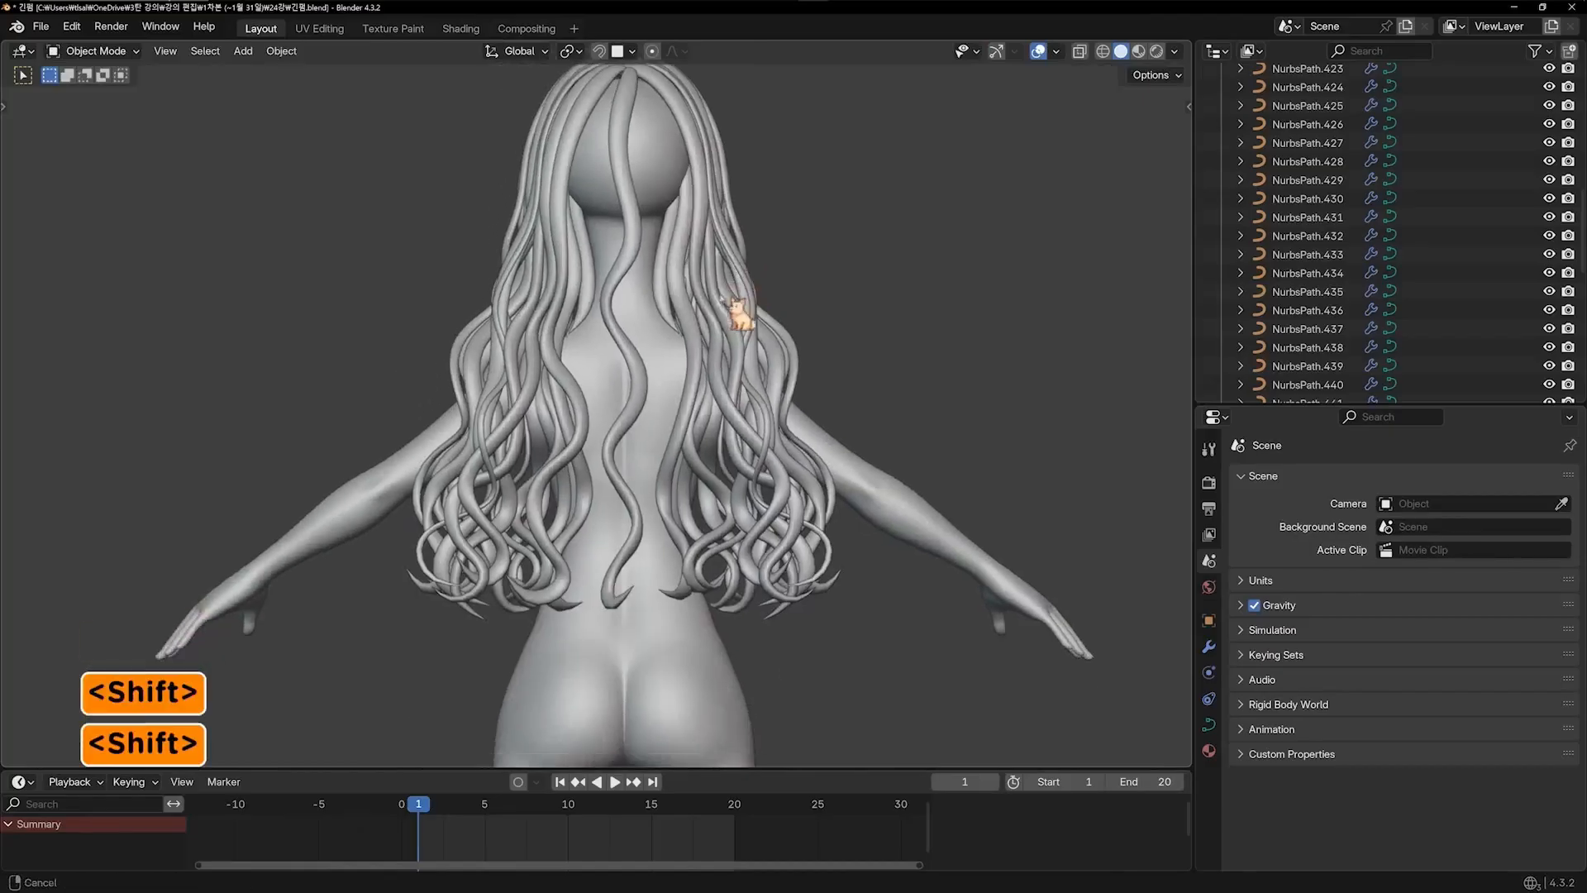
pyautogui.scroll(2, 661, 496)
pyautogui.press('Tab')
pyautogui.keyDown('shift'); pyautogui.moveTo(631, 603); pyautogui.dragTo(632, 445, button='middle'); pyautogui.keyUp('shift')
pyautogui.scroll(2, 632, 447)
pyautogui.click(659, 611)
pyautogui.press('g')
pyautogui.click(672, 602)
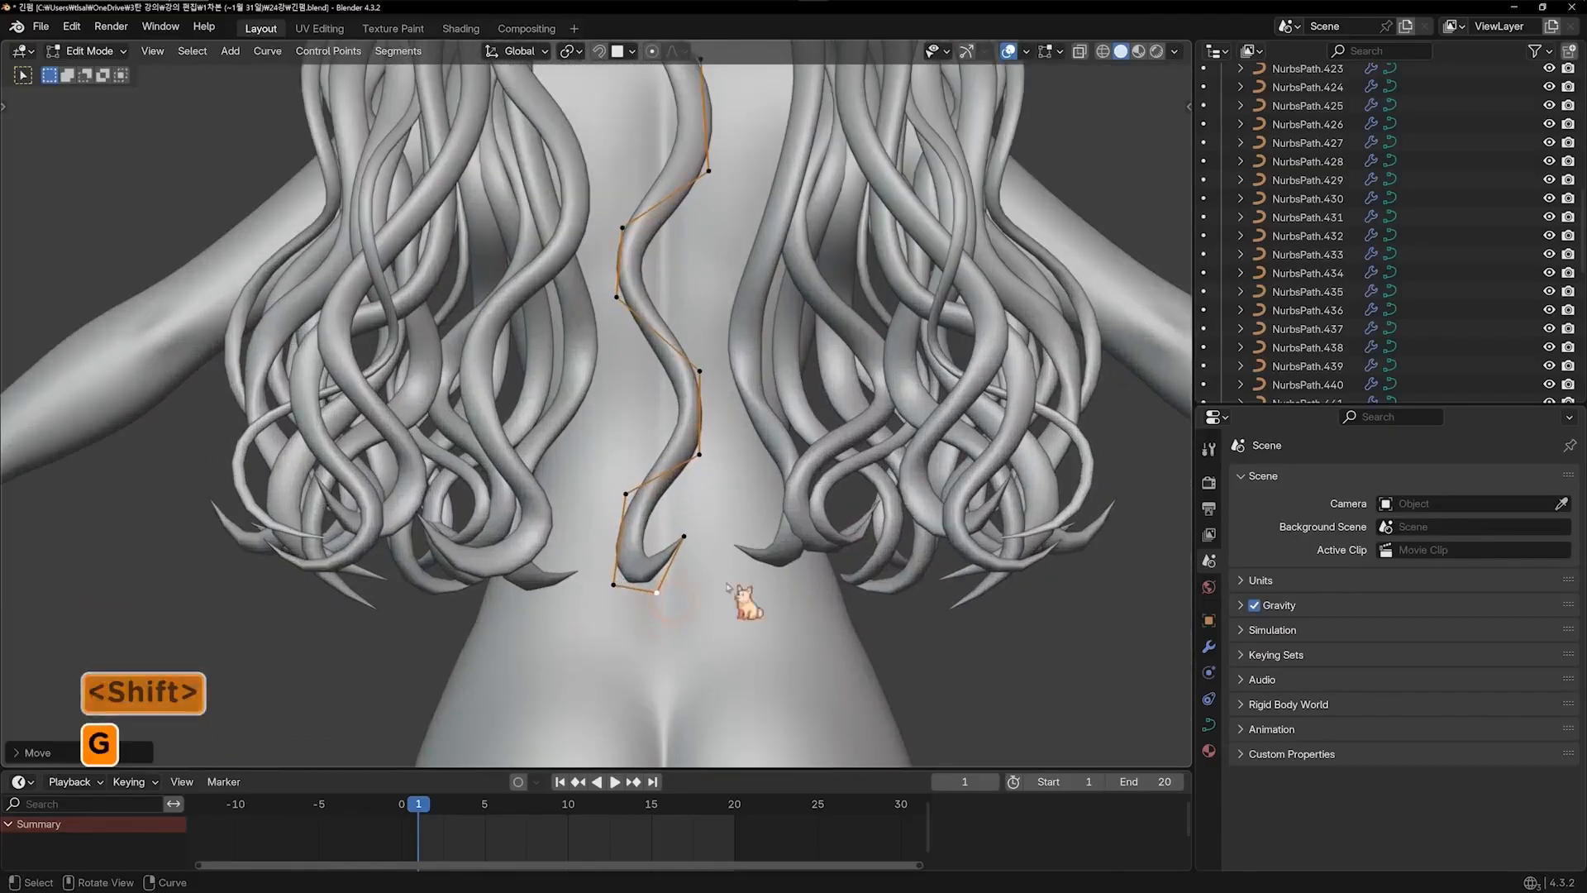
# Tilt the strand's end control points by about -53° and finish editing
pyautogui.scroll(-2, 631, 519)
pyautogui.moveTo(644, 504)
pyautogui.mouseDown(button='middle')
pyautogui.moveTo(489, 521)
pyautogui.moveTo(637, 513)
pyautogui.mouseUp(button='middle')
pyautogui.moveTo(546, 447); pyautogui.dragTo(578, 481)
pyautogui.hotkey('ctrl', 't')
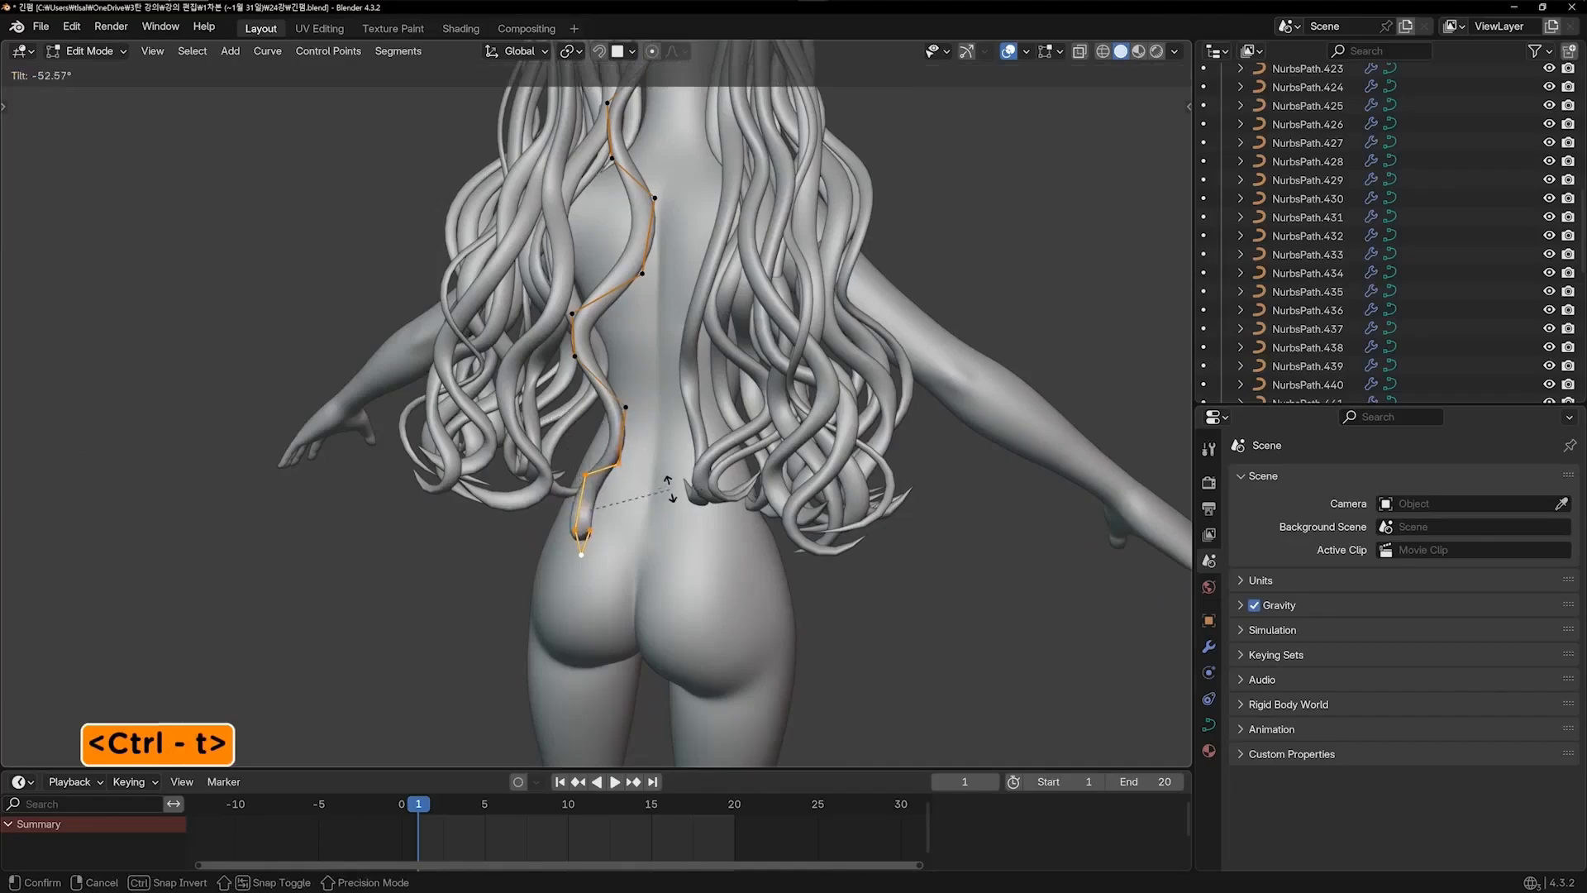
pyautogui.click(670, 490)
pyautogui.press('Tab')
# Inspect the centre strand's tilted tip against the rest of the back hair
pyautogui.moveTo(996, 553); pyautogui.dragTo(709, 522, button='middle')
pyautogui.press('Tab')
pyautogui.scroll(3, 653, 488)
pyautogui.moveTo(605, 465); pyautogui.dragTo(682, 548, button='middle')
pyautogui.press('Tab')
pyautogui.scroll(-2, 691, 458)
pyautogui.scroll(-2, 728, 583)
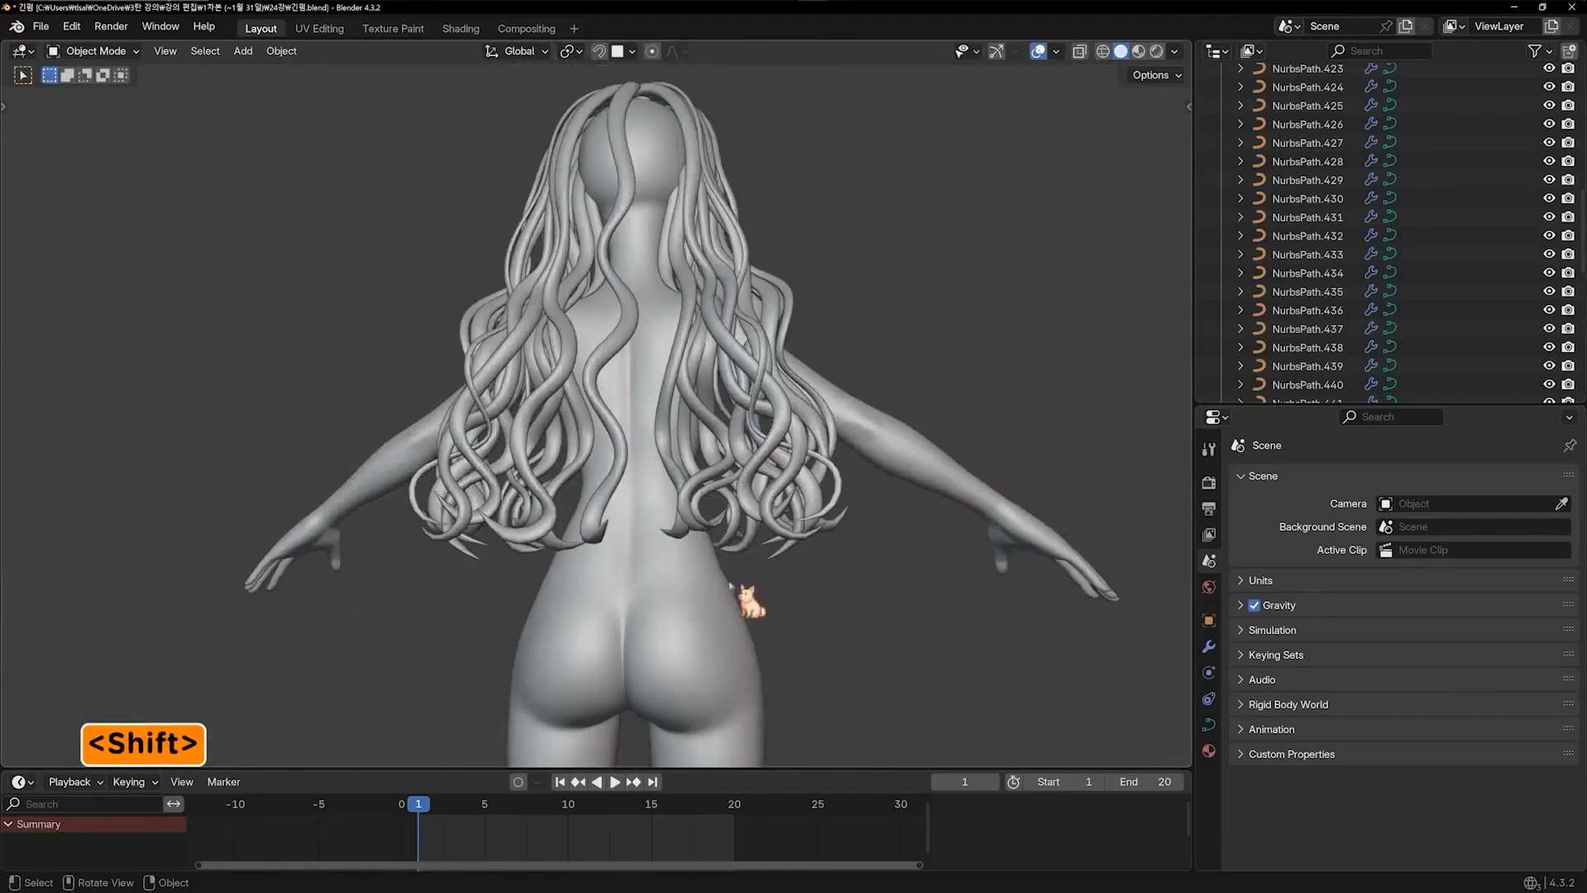
# Edit the centre strand and shift its root control points together at the parting
pyautogui.press('KP_1')
pyautogui.press('KP_9')
pyautogui.keyDown('shift'); pyautogui.moveTo(672, 295); pyautogui.dragTo(661, 547, button='middle'); pyautogui.keyUp('shift')
pyautogui.scroll(4, 663, 355)
pyautogui.keyDown('shift'); pyautogui.moveTo(632, 198); pyautogui.dragTo(643, 418, button='middle'); pyautogui.keyUp('shift')
pyautogui.click(623, 400)
pyautogui.press('KP_Decimal')
pyautogui.keyDown('shift'); pyautogui.moveTo(656, 291); pyautogui.dragTo(692, 404, button='middle'); pyautogui.keyUp('shift')
pyautogui.scroll(2, 686, 396)
pyautogui.press('Tab')
pyautogui.moveTo(774, 453); pyautogui.dragTo(774, 453)
pyautogui.press('g')
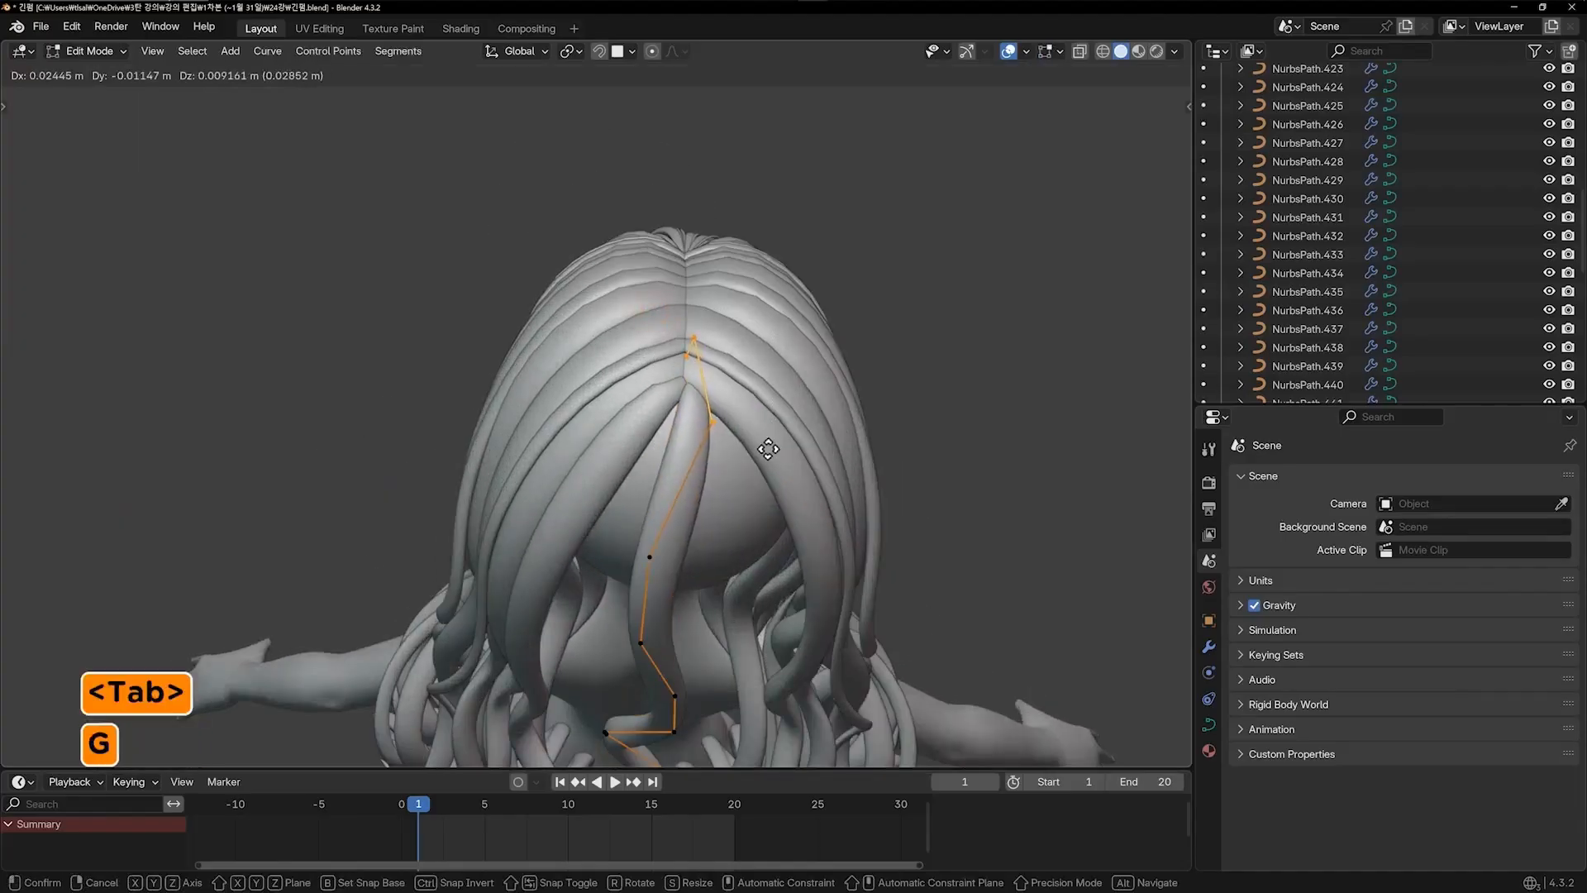
pyautogui.click(757, 448)
# From the side, move the centre strand's two control points on the back of the head to follow the hair's outline
pyautogui.moveTo(758, 448); pyautogui.dragTo(776, 379, button='middle')
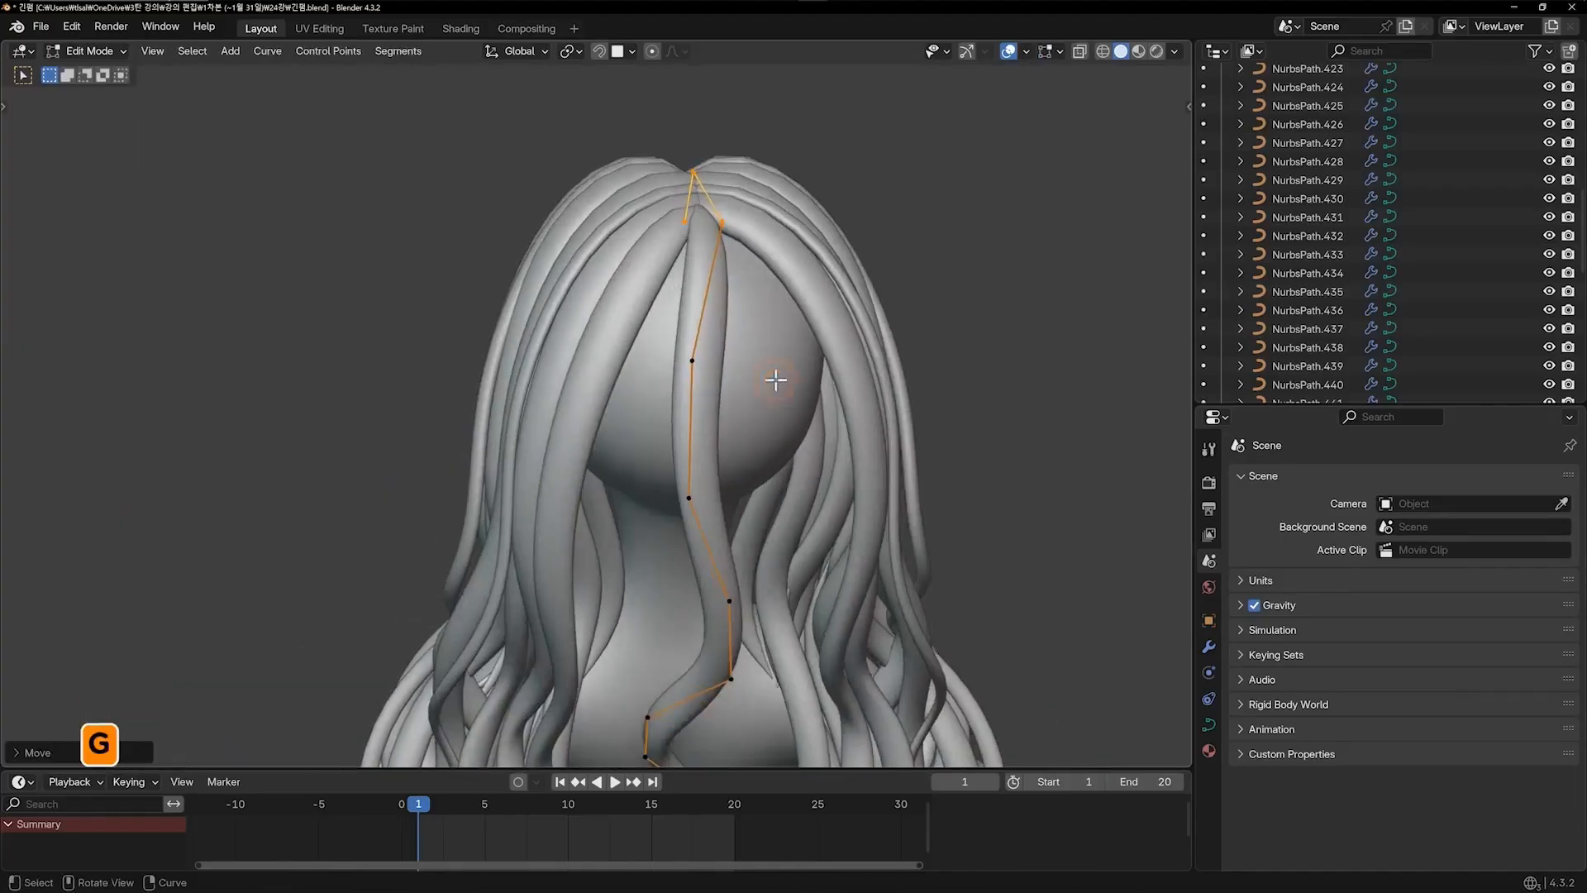
pyautogui.press('KP_1')
pyautogui.press('KP_3')
pyautogui.keyDown('shift'); pyautogui.moveTo(873, 358); pyautogui.dragTo(651, 424, button='middle'); pyautogui.keyUp('shift')
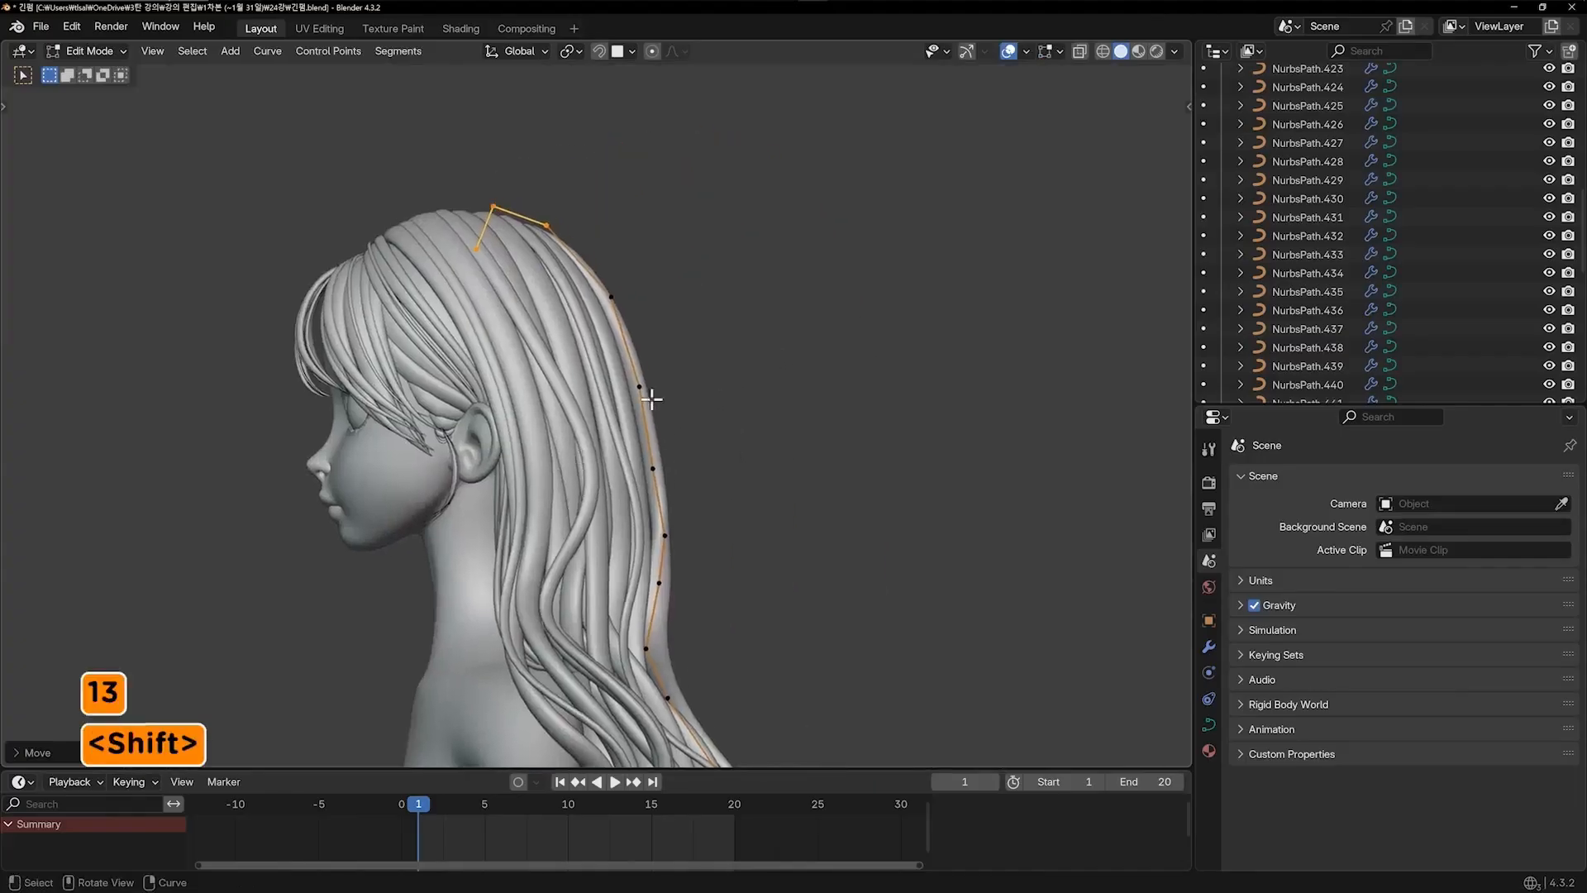
pyautogui.scroll(1, 645, 347)
pyautogui.click(638, 292)
pyautogui.press('g')
pyautogui.click(639, 277)
pyautogui.click(665, 396)
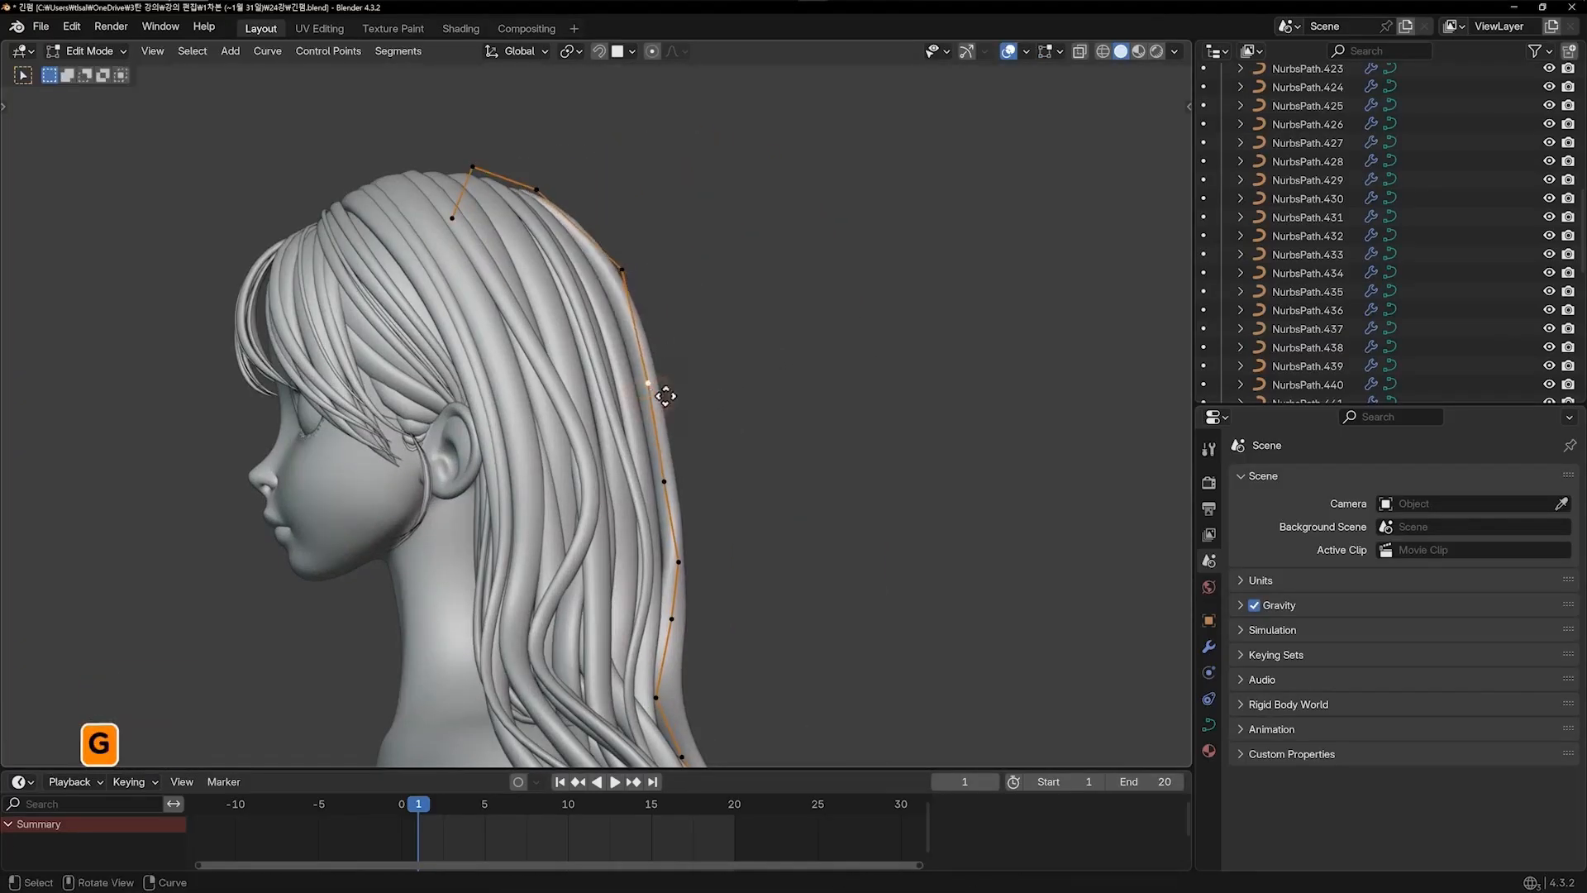
pyautogui.press('g')
pyautogui.click(670, 407)
# Move the centre strand's next control point outward at neck height and finish editing the curve
pyautogui.keyDown('shift'); pyautogui.moveTo(690, 477); pyautogui.dragTo(698, 340, button='middle'); pyautogui.keyUp('shift')
pyautogui.click(693, 337)
pyautogui.press('g')
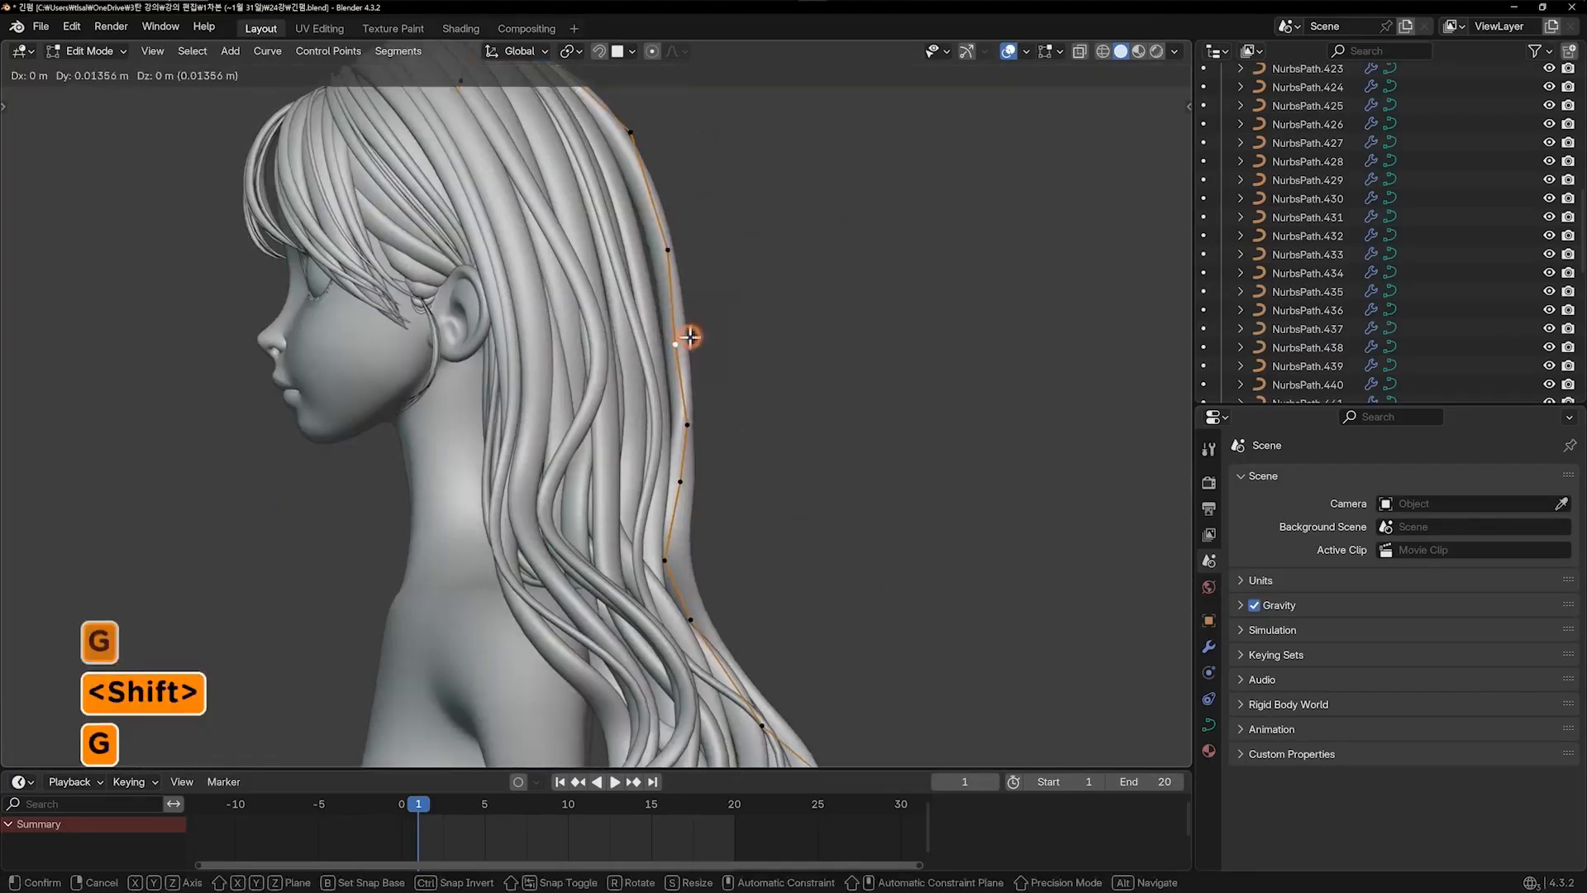
pyautogui.click(693, 337)
pyautogui.press('g')
pyautogui.click(697, 337)
pyautogui.press('Tab')
pyautogui.scroll(-3, 822, 482)
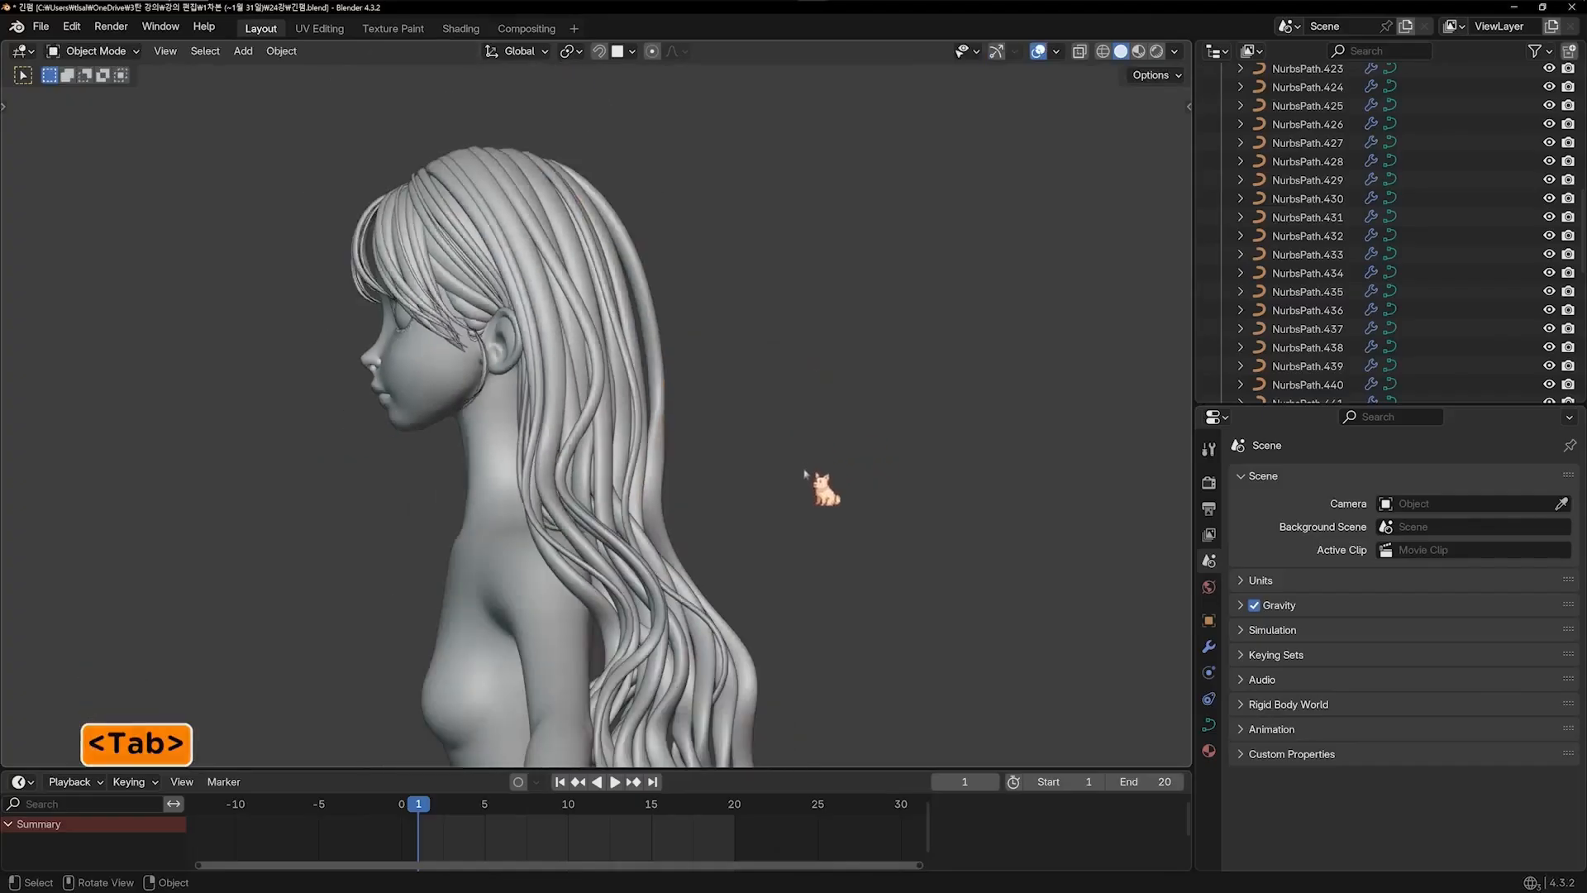
# Reopen the centre strand and adjust its control point at the bend behind the shoulders
pyautogui.scroll(2, 744, 513)
pyautogui.press('Tab')
pyautogui.click(663, 545)
pyautogui.scroll(-3, 715, 535)
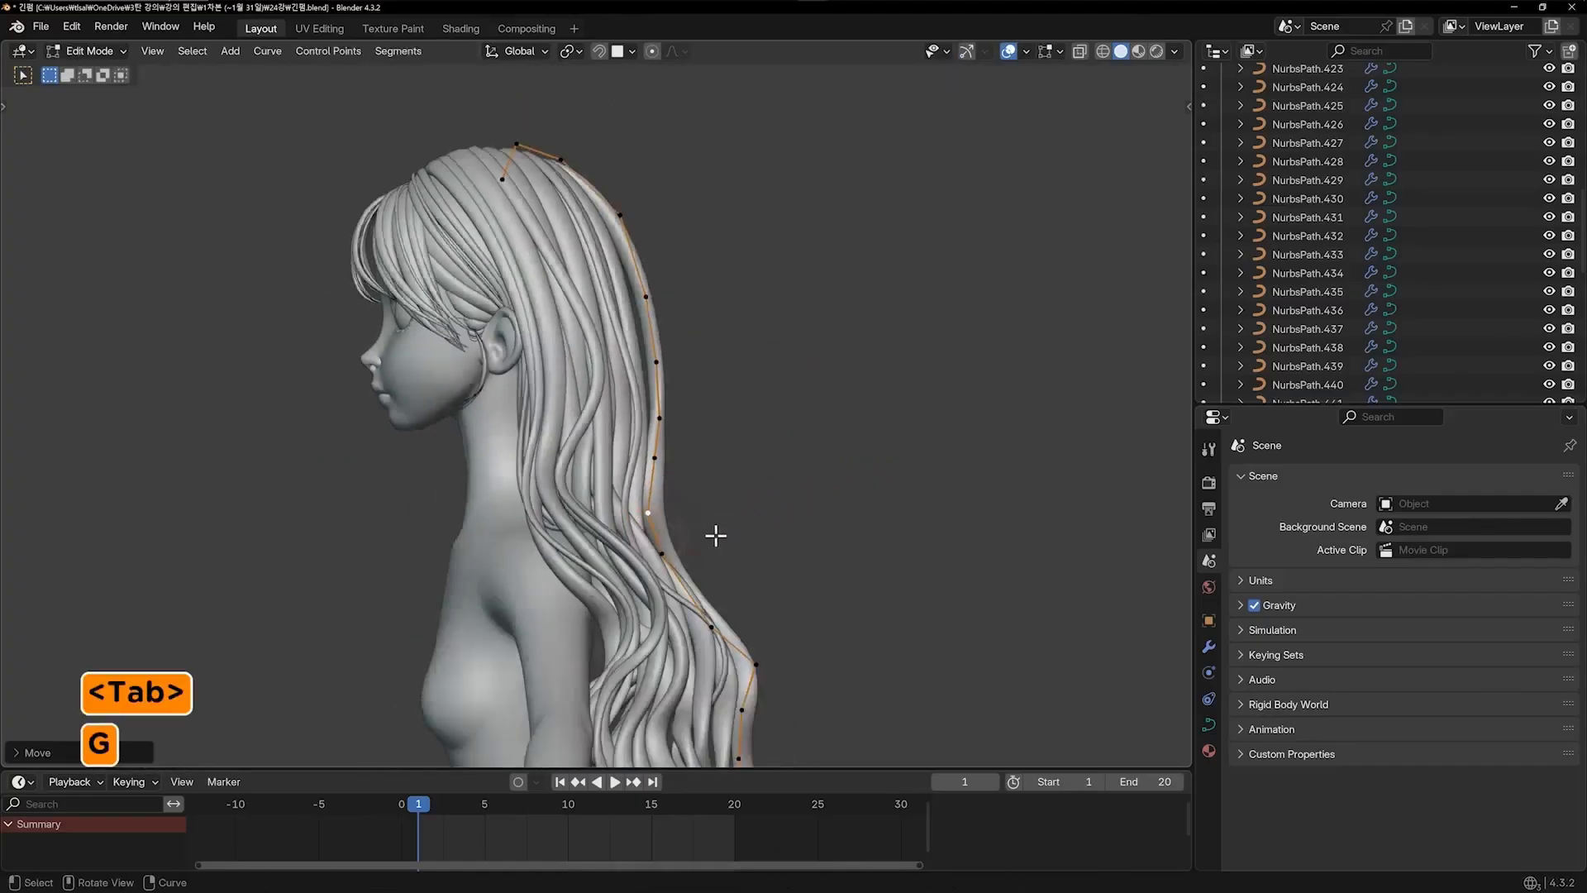
pyautogui.keyDown('shift'); pyautogui.moveTo(713, 541); pyautogui.dragTo(673, 449, button='middle'); pyautogui.keyUp('shift')
pyautogui.press('Tab')
pyautogui.keyDown('shift'); pyautogui.moveTo(709, 543); pyautogui.dragTo(662, 443, button='middle'); pyautogui.keyUp('shift')
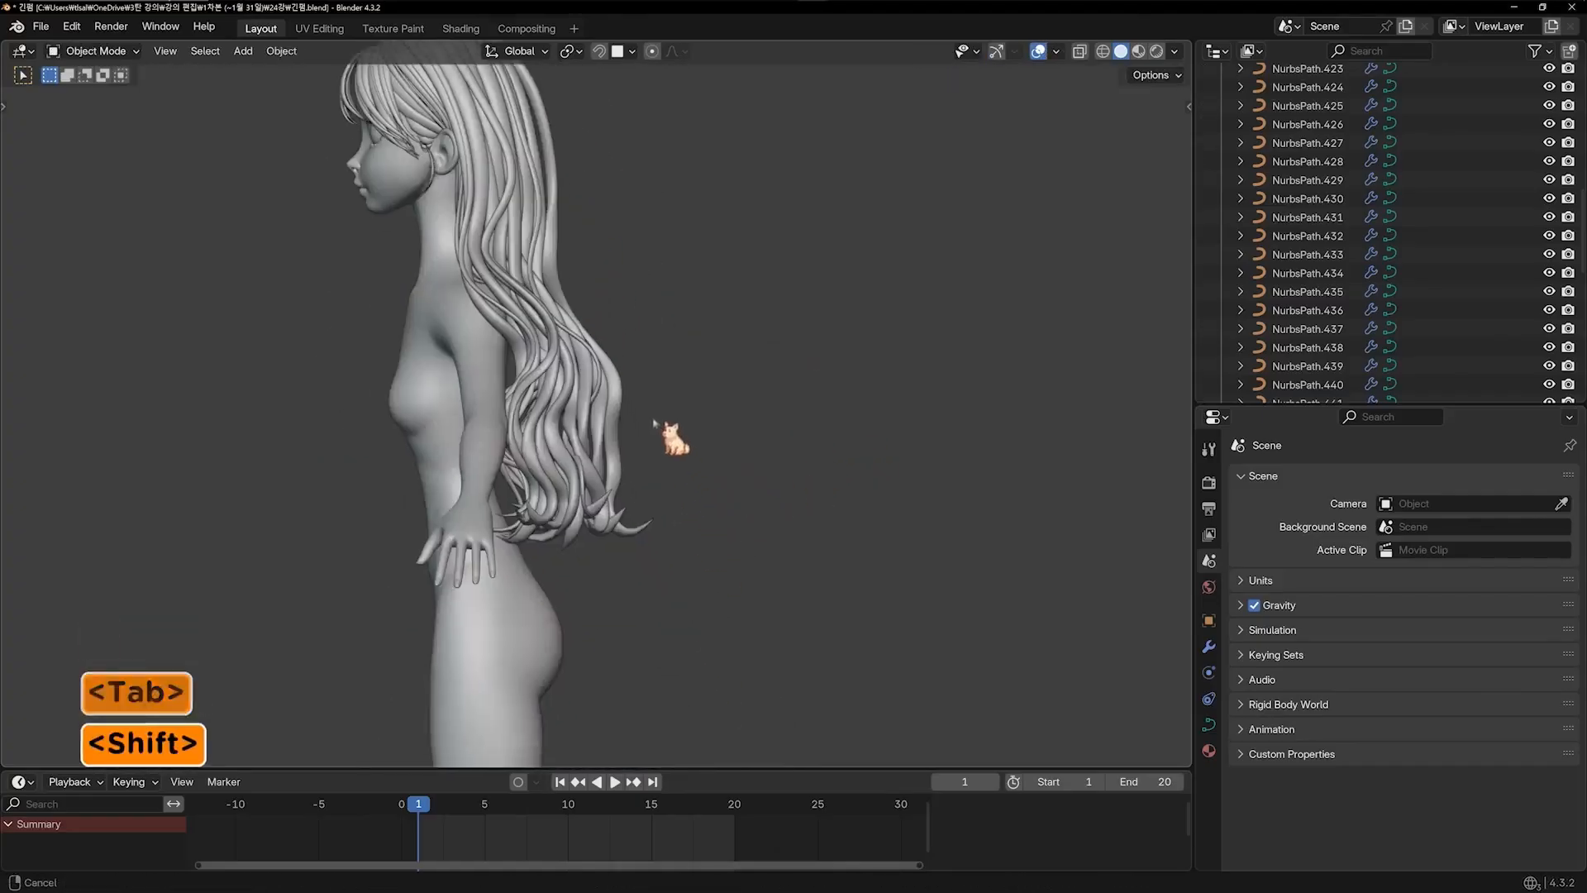
# Edit the centre strand's lower half and move two neighbouring control points inward toward the back
pyautogui.scroll(3, 653, 463)
pyautogui.press('Tab')
pyautogui.scroll(2, 645, 472)
pyautogui.press('g')
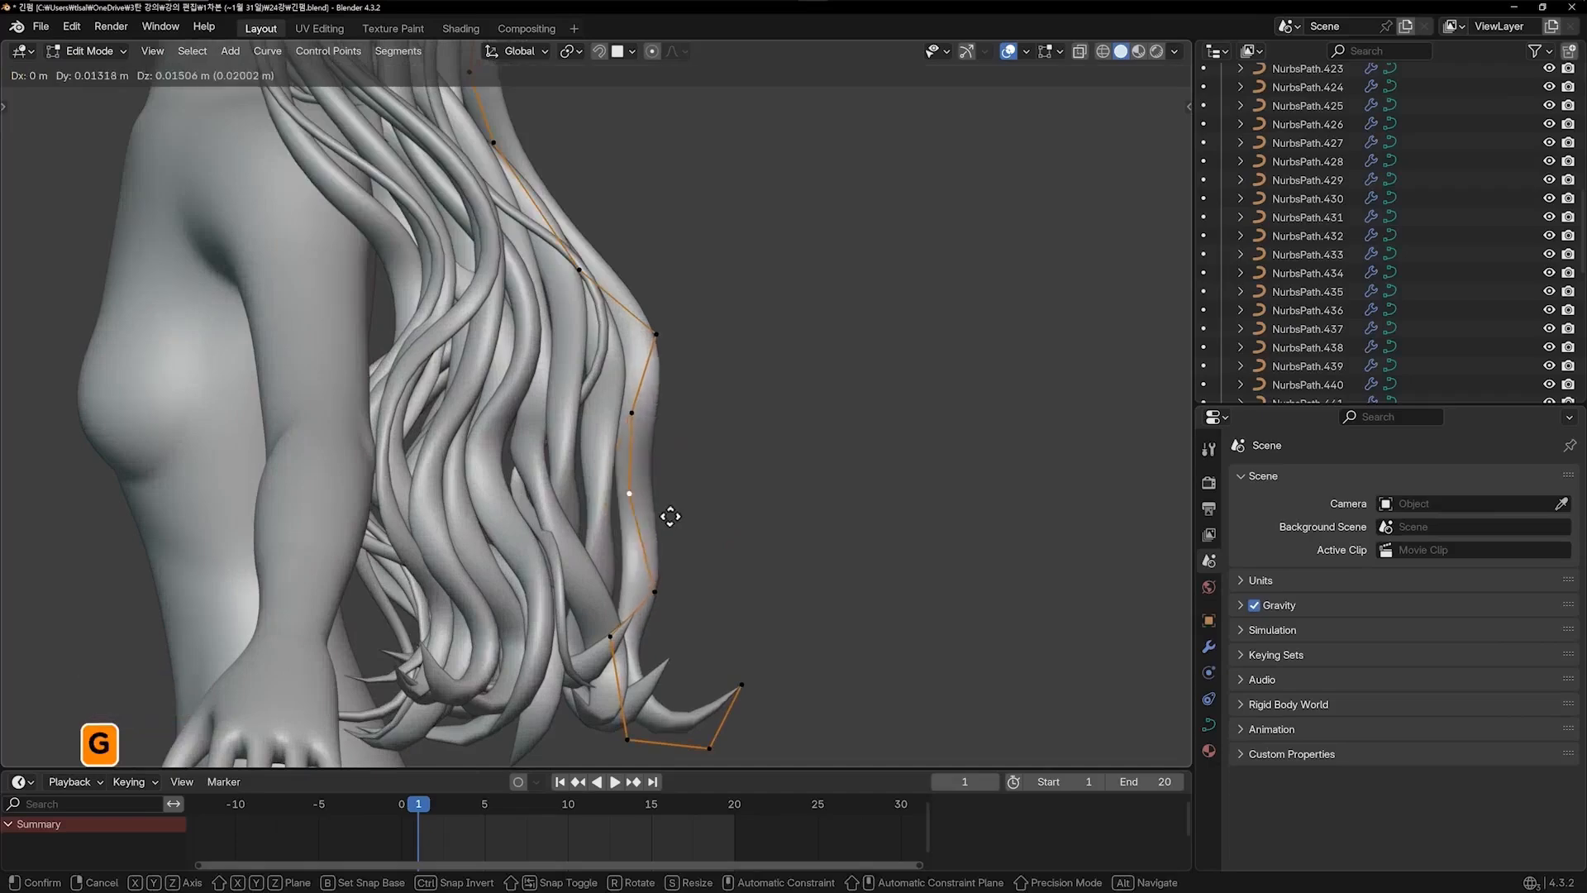
pyautogui.click(679, 560)
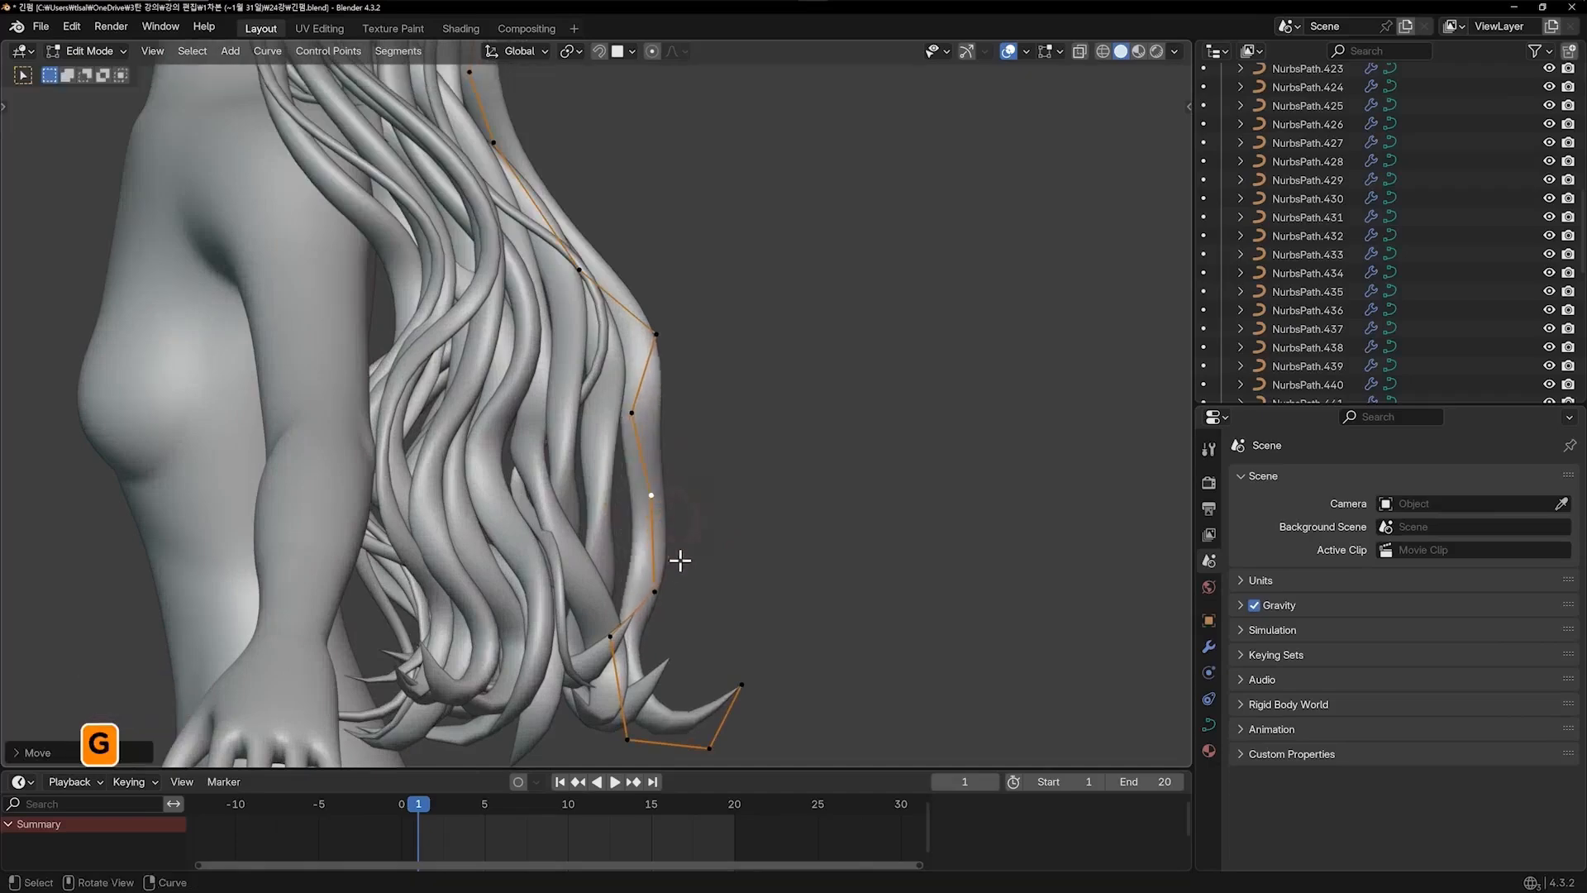
pyautogui.press('g')
pyautogui.click(603, 518)
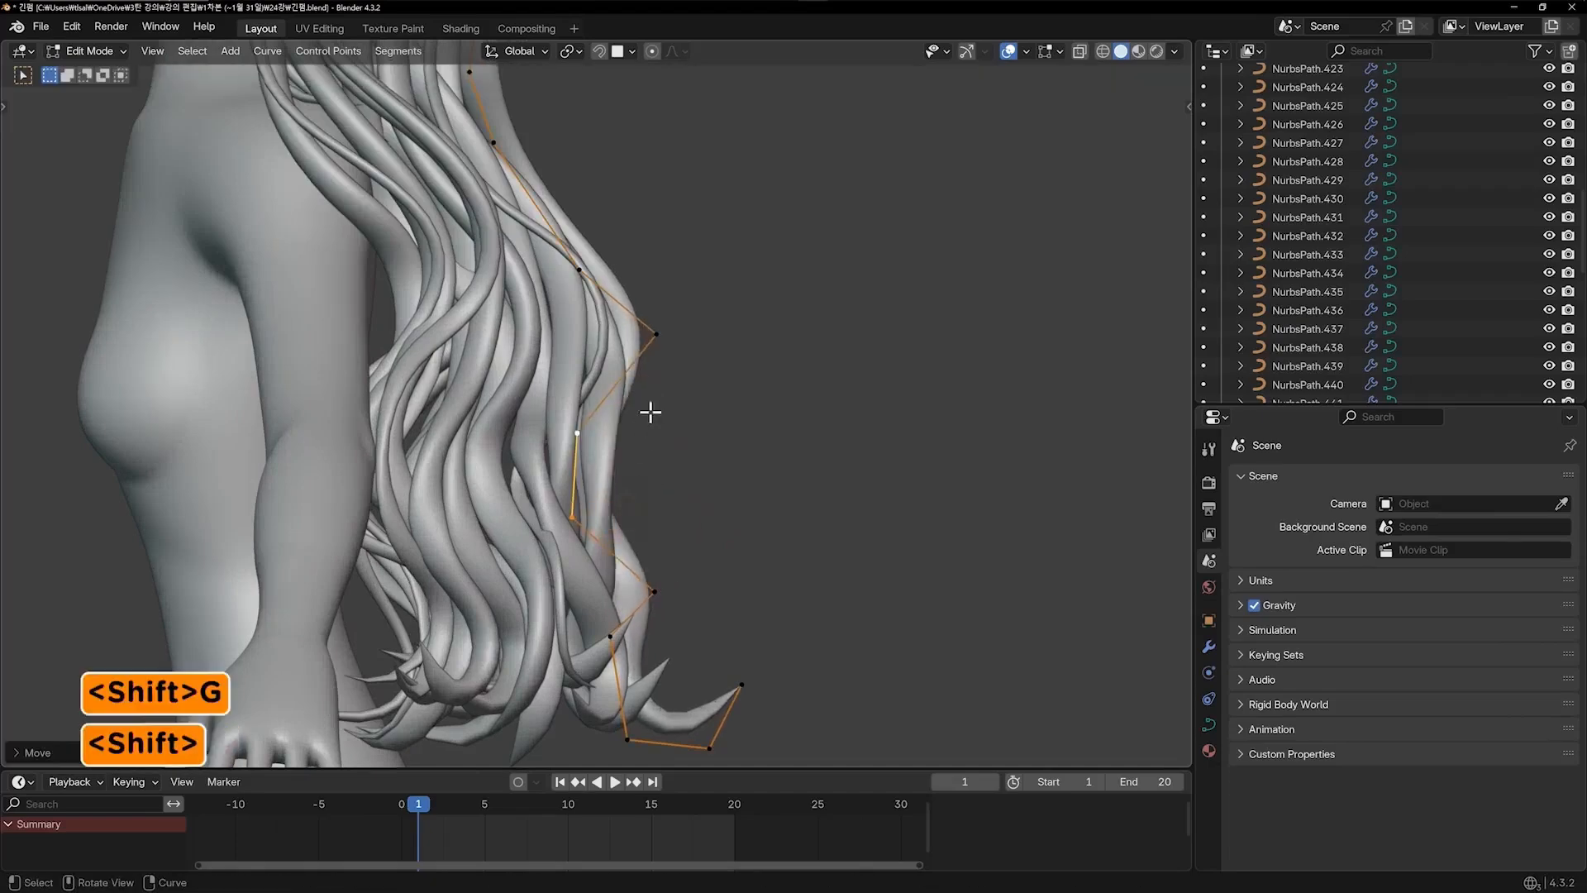
# Move the control point above that inward bend outward to round the strand's bulge
pyautogui.keyDown('shift'); pyautogui.moveTo(649, 411); pyautogui.dragTo(659, 519, button='middle'); pyautogui.keyUp('shift')
pyautogui.click(603, 399)
pyautogui.press('g')
pyautogui.click(663, 467)
pyautogui.scroll(-3, 701, 502)
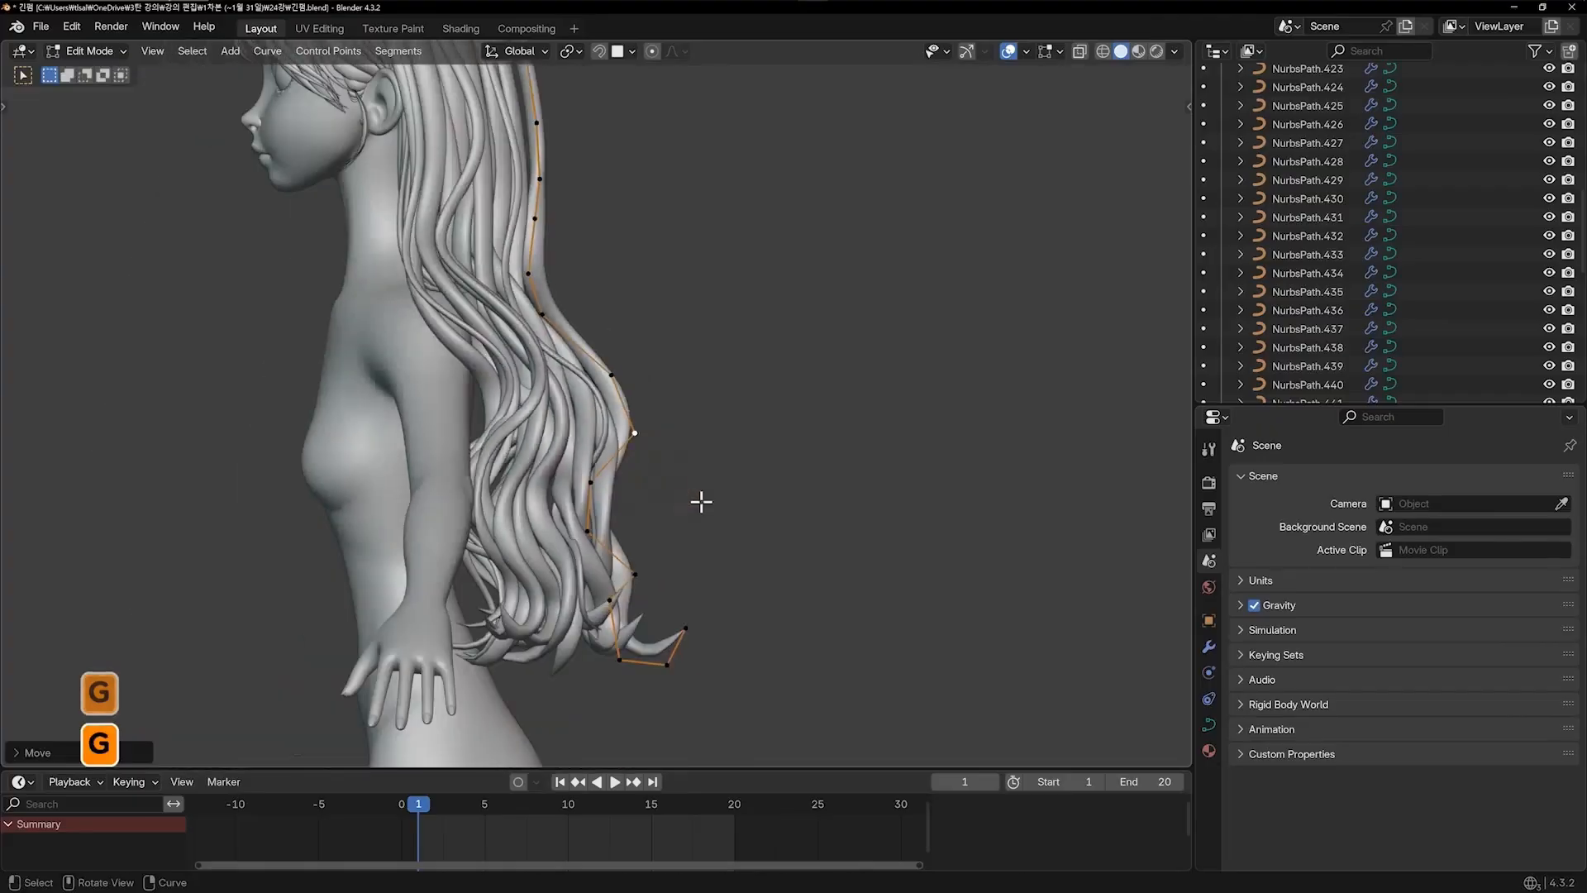
# Shift the centre strand's three tip control points toward the body, adjust them individually and finish editing
pyautogui.press('g')
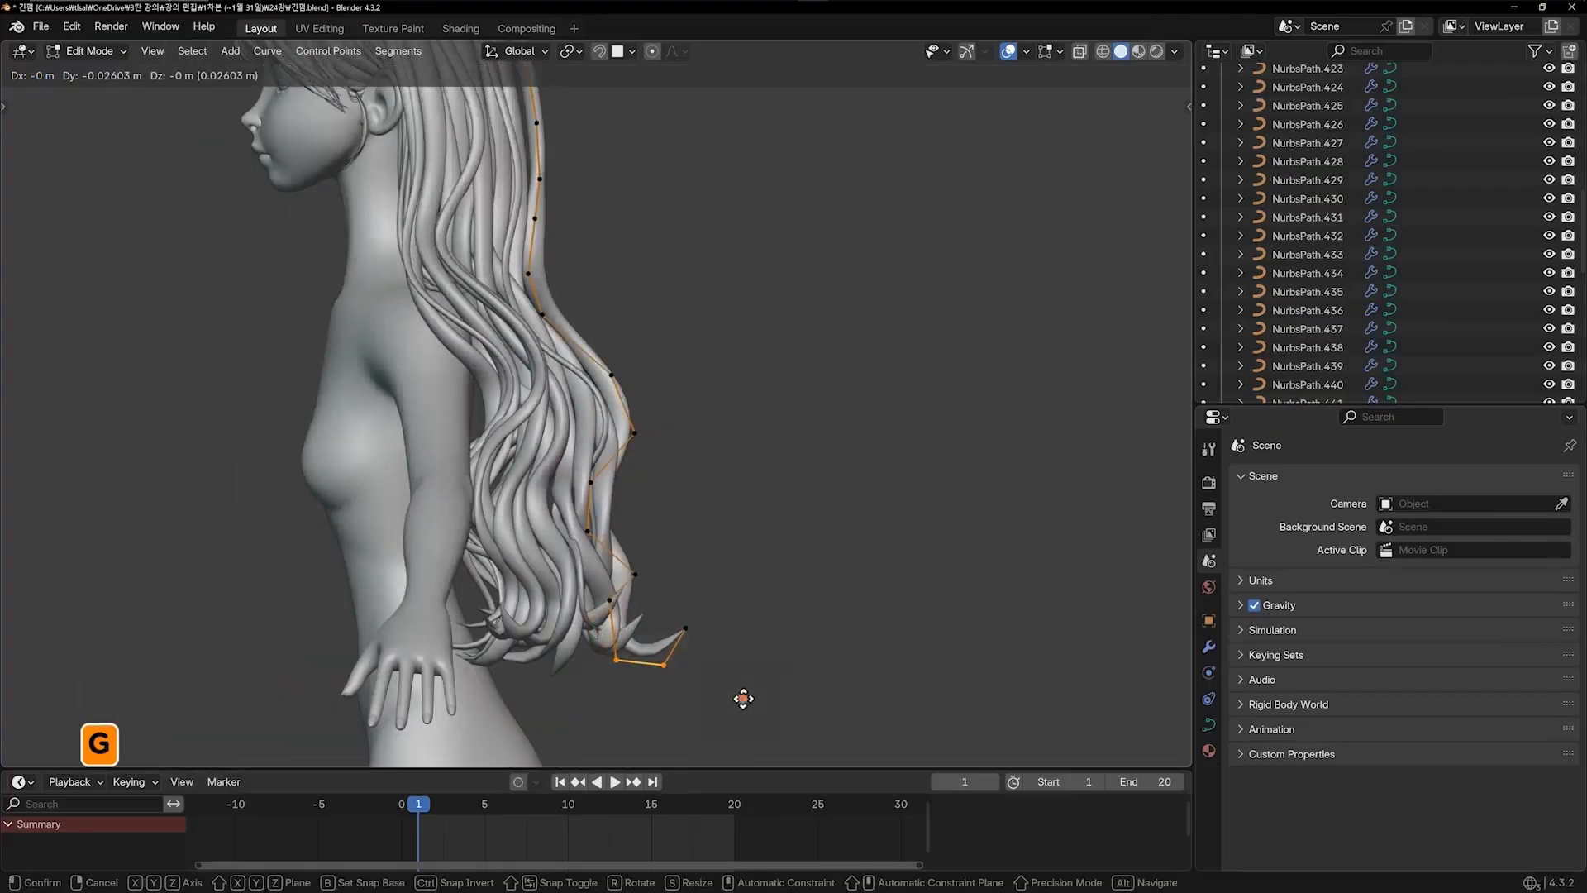
pyautogui.click(711, 720)
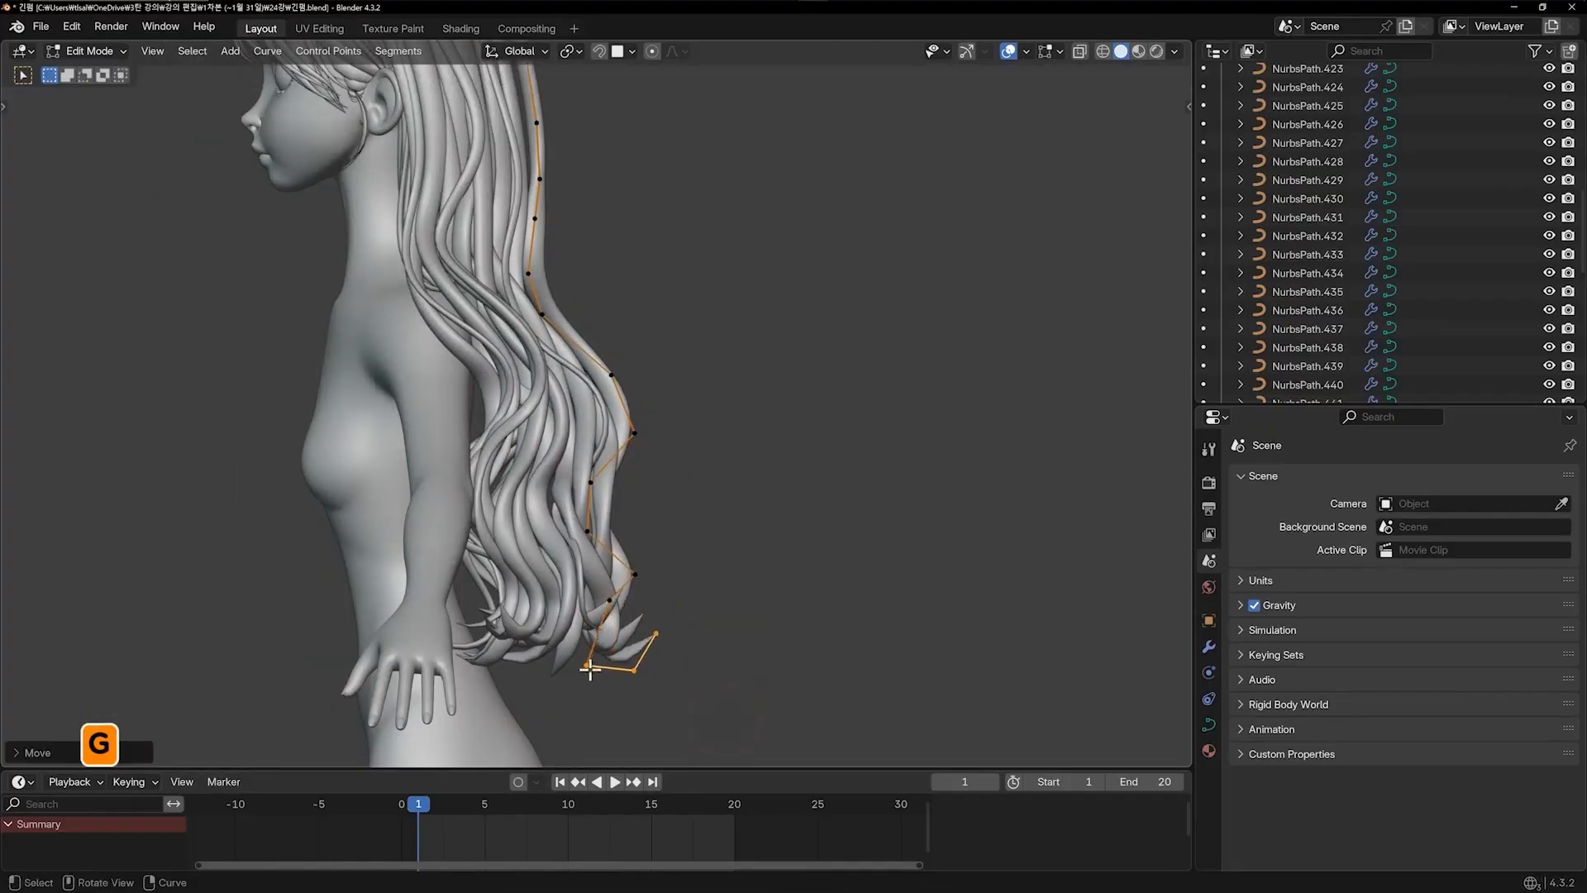
pyautogui.click(588, 666)
pyautogui.press('g')
pyautogui.click(594, 655)
pyautogui.click(621, 680)
pyautogui.press('g')
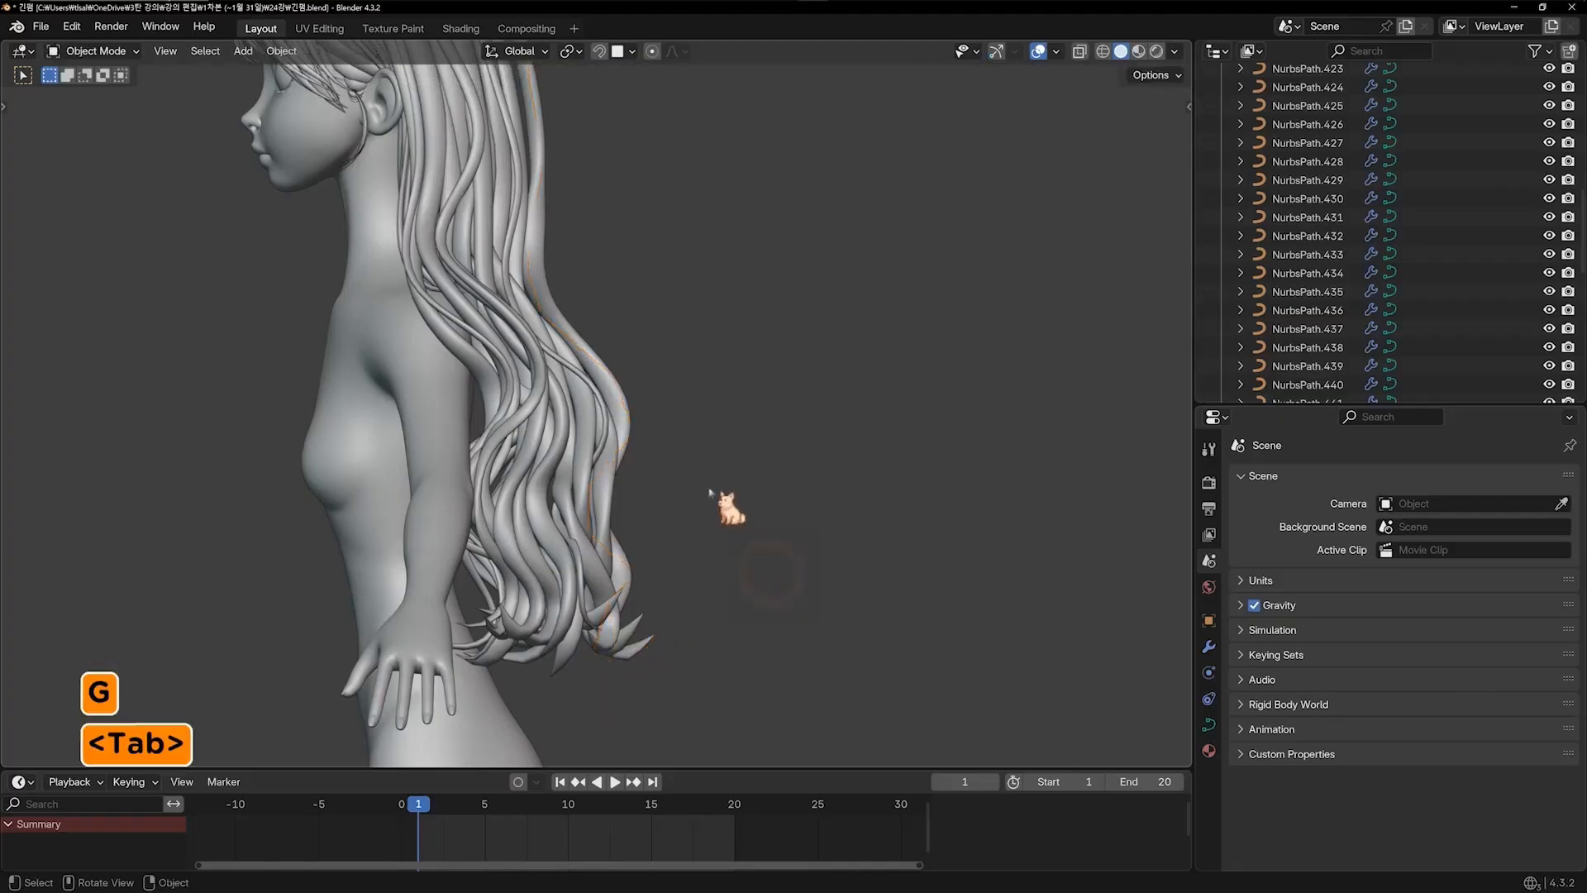
# Inspect the whole hairstyle from the side and from behind
pyautogui.moveTo(709, 493); pyautogui.dragTo(691, 590, button='middle')
pyautogui.press('KP_1')
pyautogui.press('KP_3')
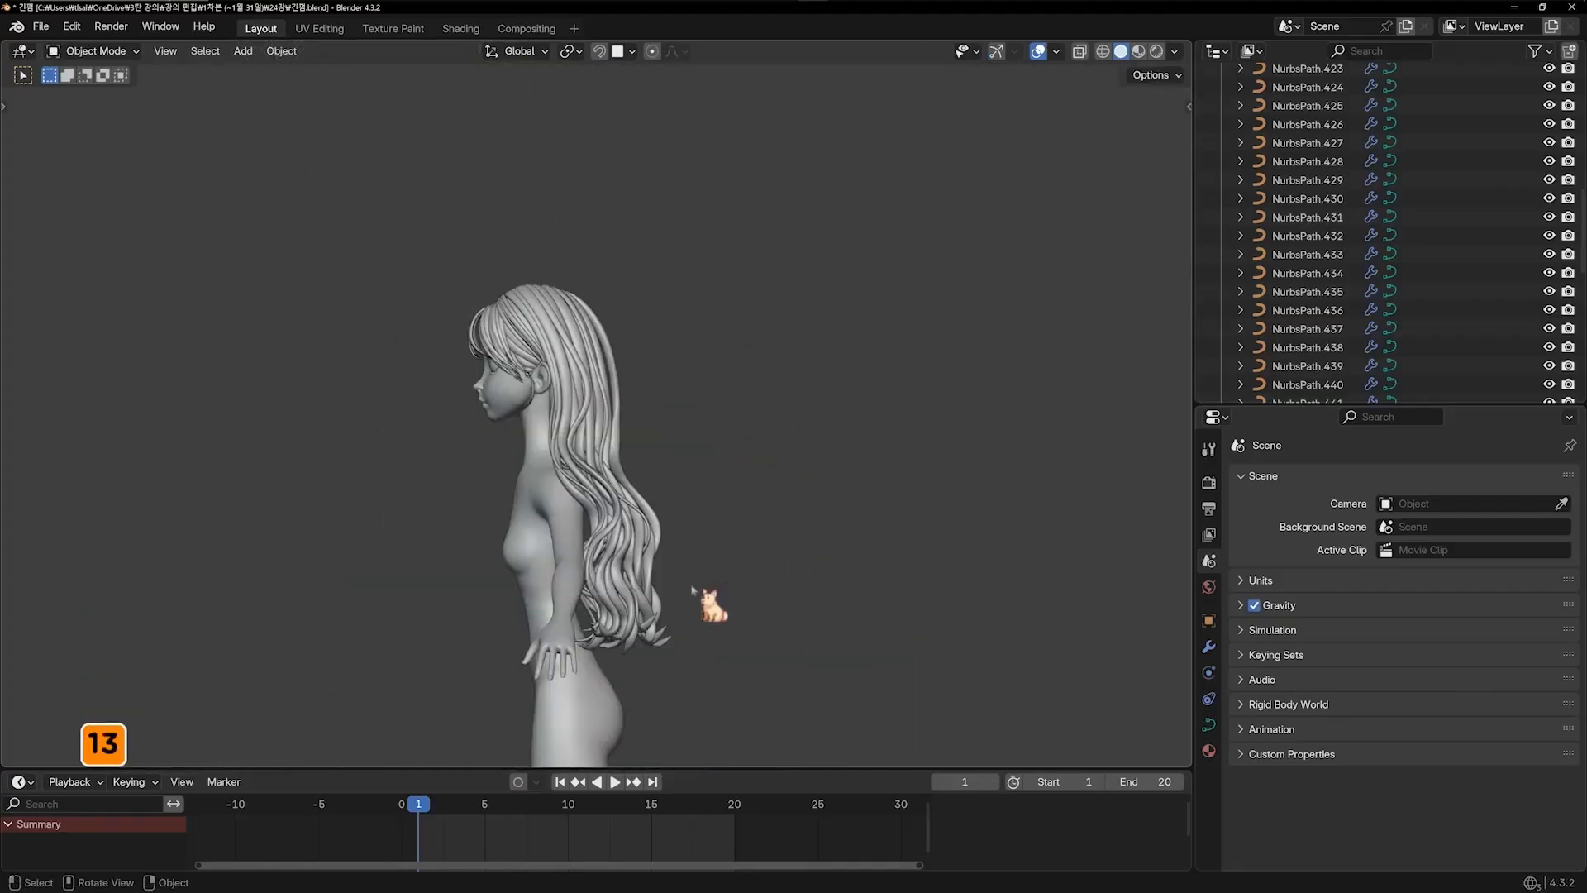
pyautogui.press('KP_1')
pyautogui.press('KP_9')
pyautogui.scroll(3, 701, 512)
pyautogui.keyDown('shift'); pyautogui.moveTo(627, 467); pyautogui.dragTo(568, 562, button='middle'); pyautogui.keyUp('shift')
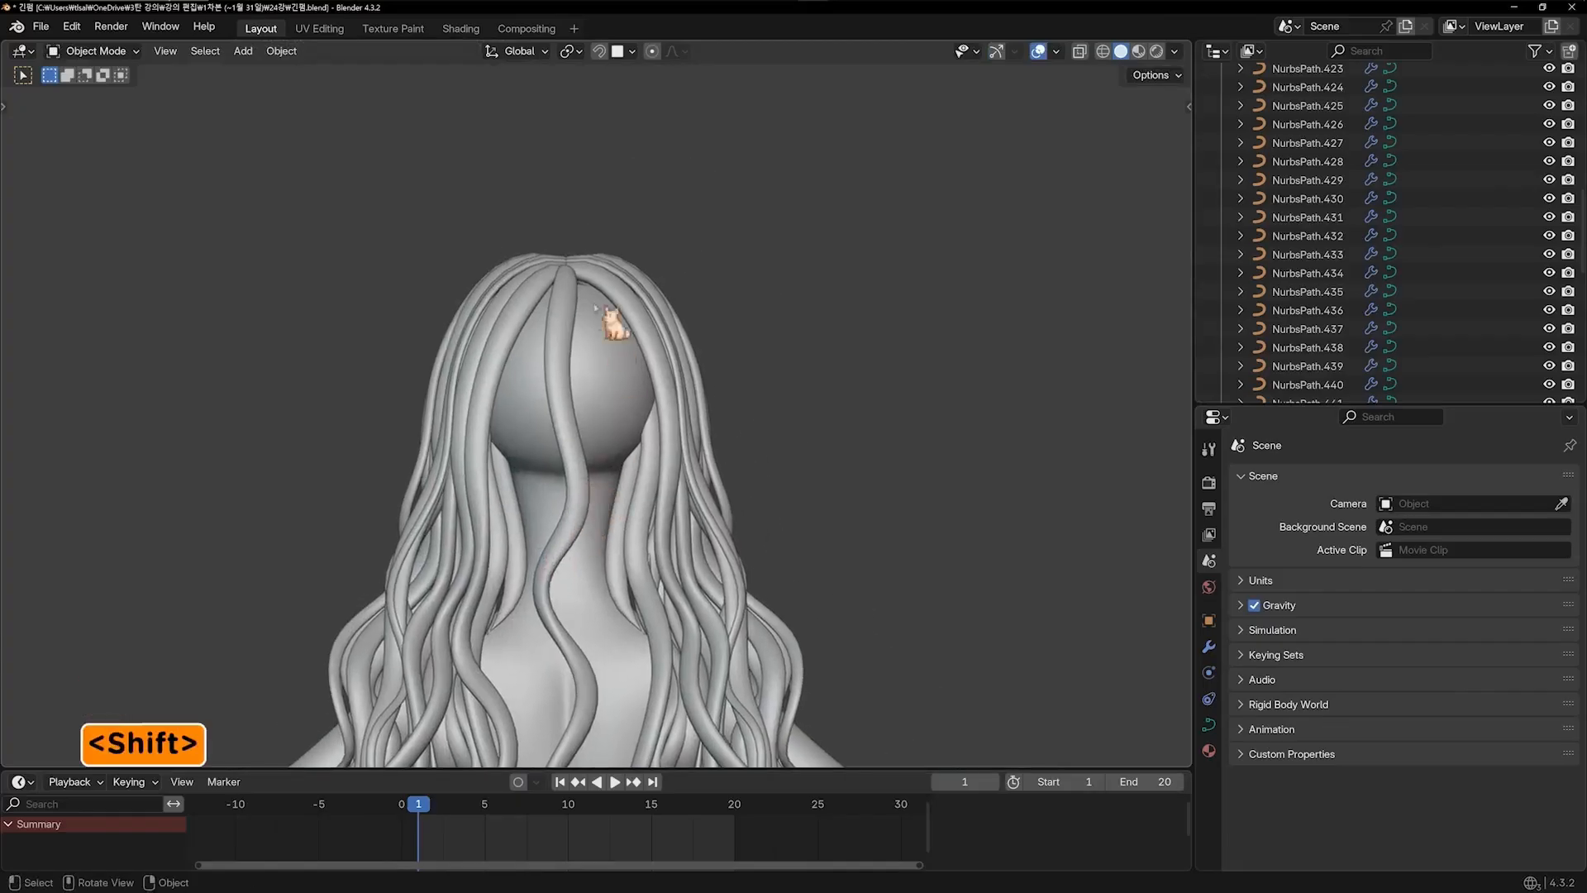
# Edit the centre strand and tilt its root control points at the parting
pyautogui.keyDown('shift'); pyautogui.moveTo(582, 266); pyautogui.dragTo(626, 344, button='middle'); pyautogui.keyUp('shift')
pyautogui.scroll(3, 626, 344)
pyautogui.click(633, 340)
pyautogui.click(621, 299)
pyautogui.hotkey('ctrl', 't')
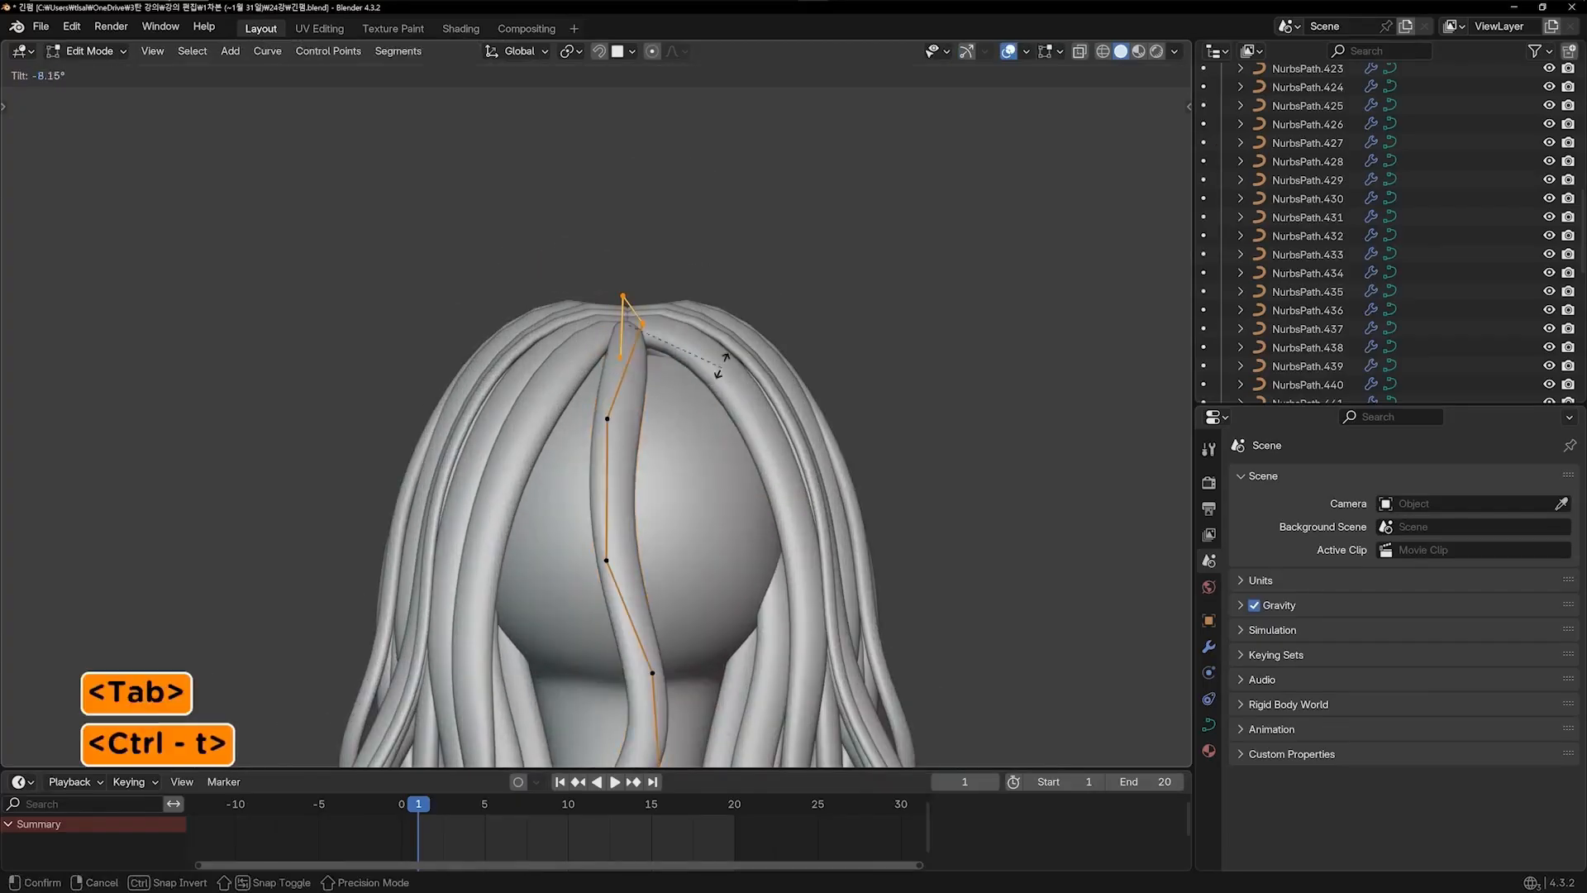
pyautogui.click(708, 464)
pyautogui.press('Tab')
pyautogui.click(928, 347)
# Examine the bare gap around the centre strand from behind and above
pyautogui.scroll(-2, 815, 395)
pyautogui.keyDown('shift'); pyautogui.moveTo(807, 395); pyautogui.dragTo(773, 188, button='middle'); pyautogui.keyUp('shift')
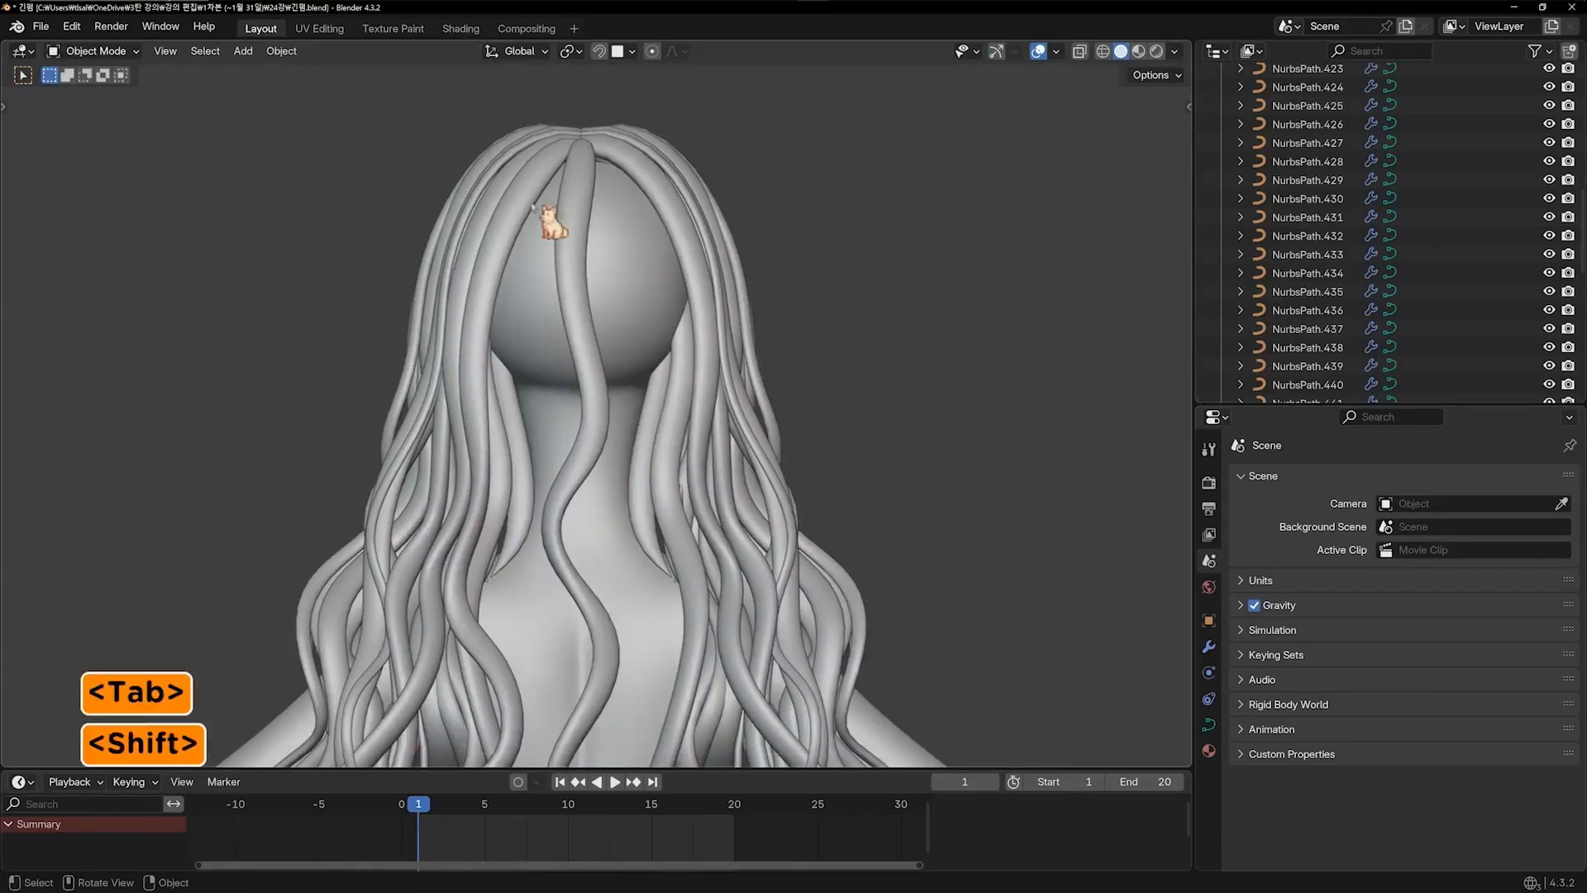
pyautogui.scroll(-3, 650, 490)
pyautogui.scroll(2, 663, 471)
pyautogui.scroll(-1, 653, 438)
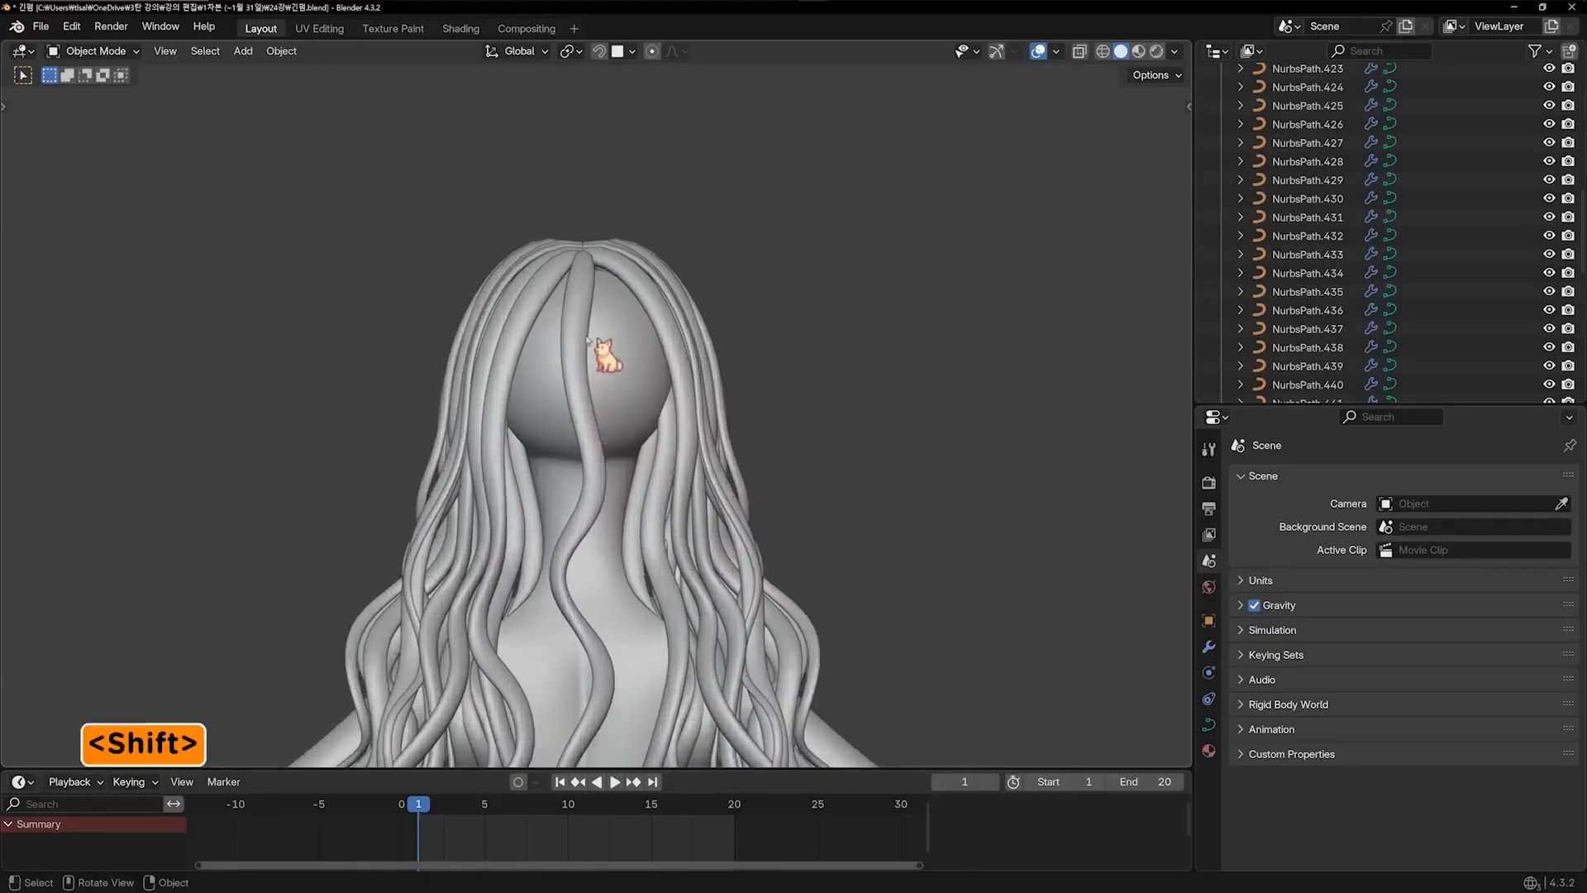
pyautogui.moveTo(582, 326); pyautogui.dragTo(573, 339, button='middle')
pyautogui.scroll(1, 527, 356)
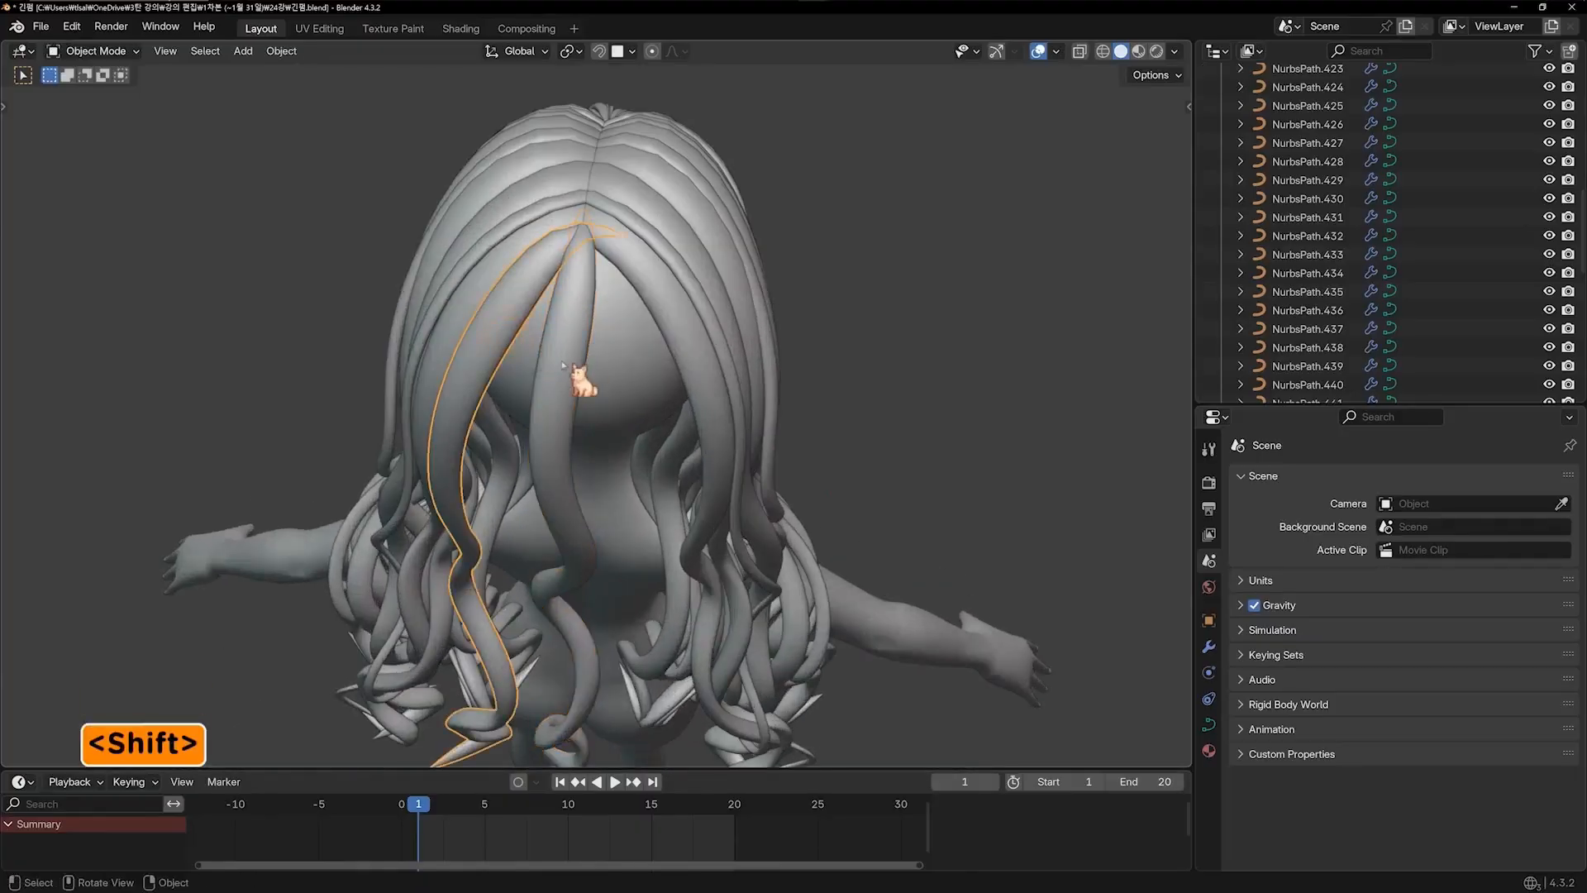
pyautogui.press('KP_1')
pyautogui.press('KP_9')
pyautogui.keyDown('shift'); pyautogui.moveTo(564, 368); pyautogui.dragTo(586, 243, button='middle'); pyautogui.keyUp('shift')
pyautogui.scroll(-2, 605, 298)
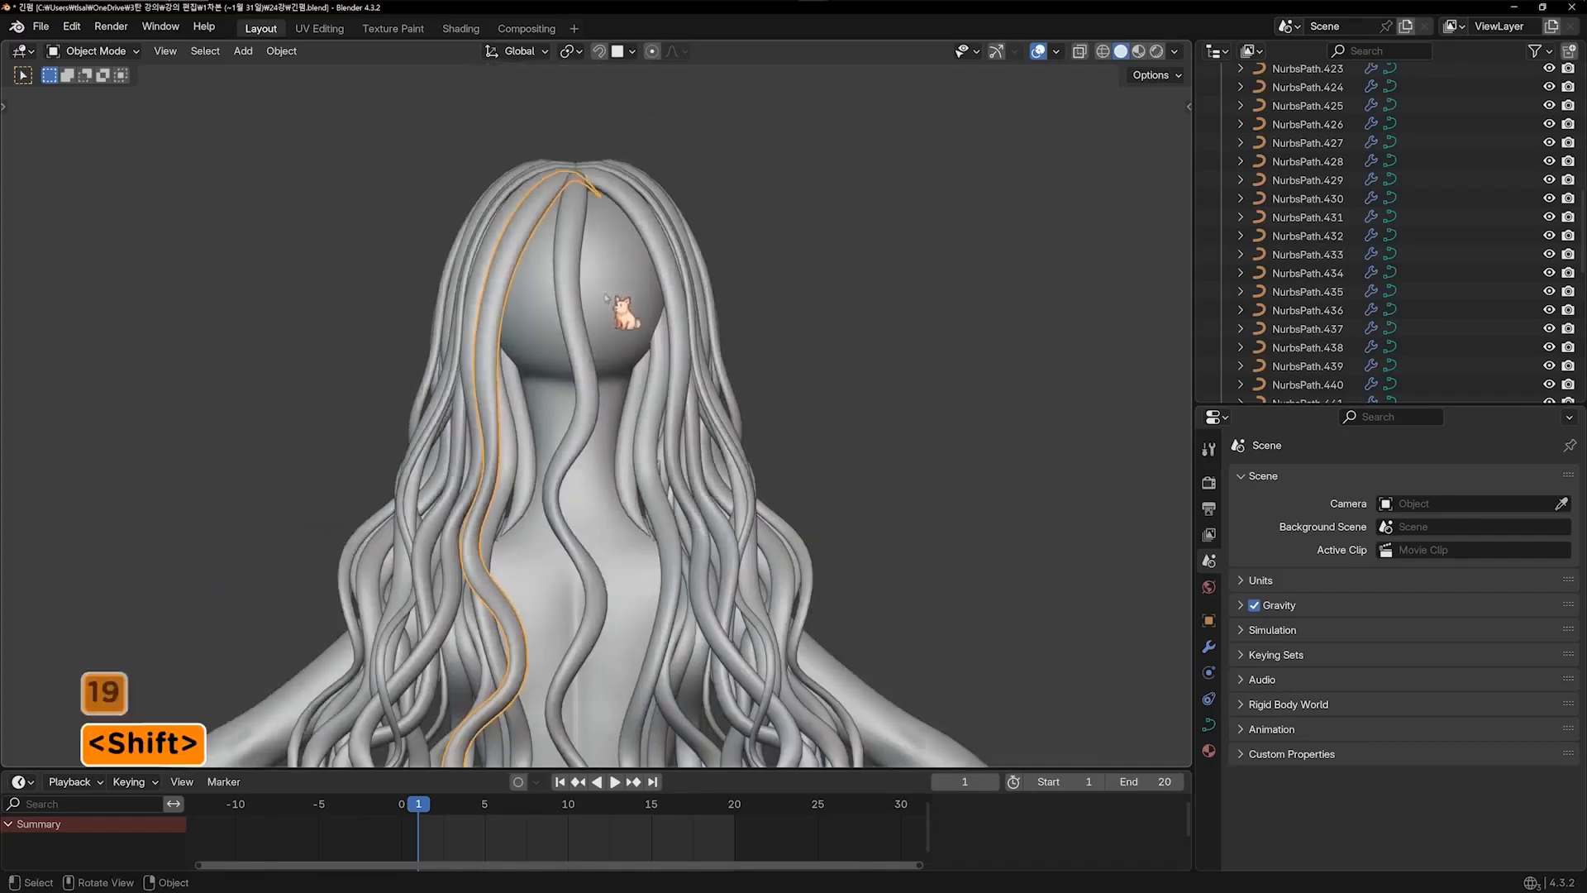
pyautogui.scroll(-2, 606, 296)
pyautogui.keyDown('shift'); pyautogui.moveTo(589, 338); pyautogui.dragTo(633, 282, button='middle'); pyautogui.keyUp('shift')
# Duplicate the long wavy strand left of the gap, mirror the copy across X and move it along X to the opposite side
pyautogui.hotkey('shift', 'd')
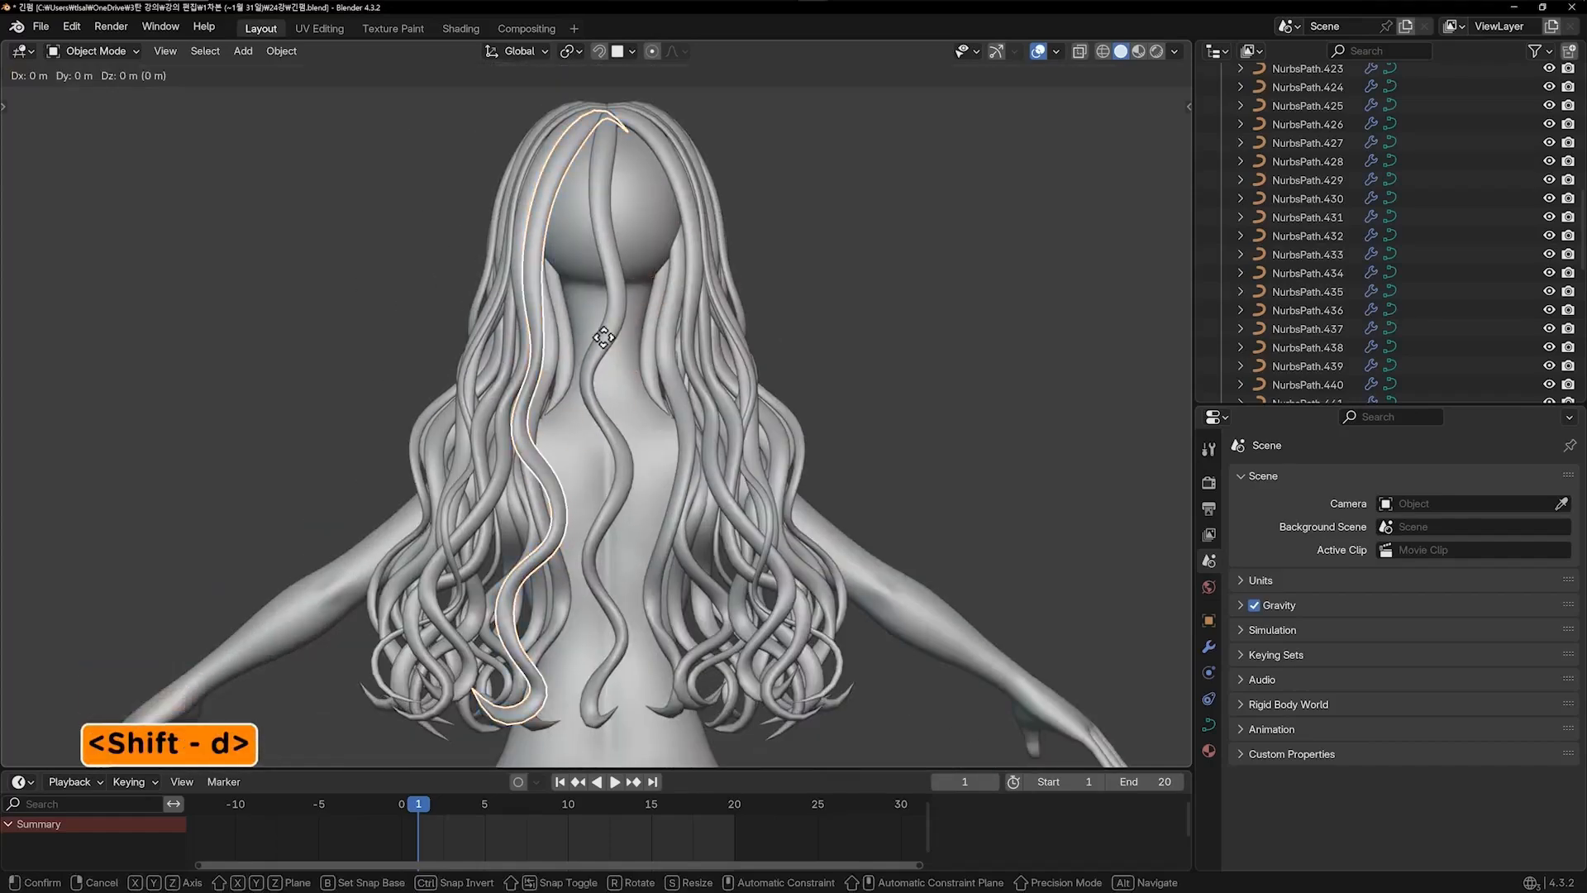
pyautogui.rightClick(711, 344)
pyautogui.hotkey('ctrl', 'm')
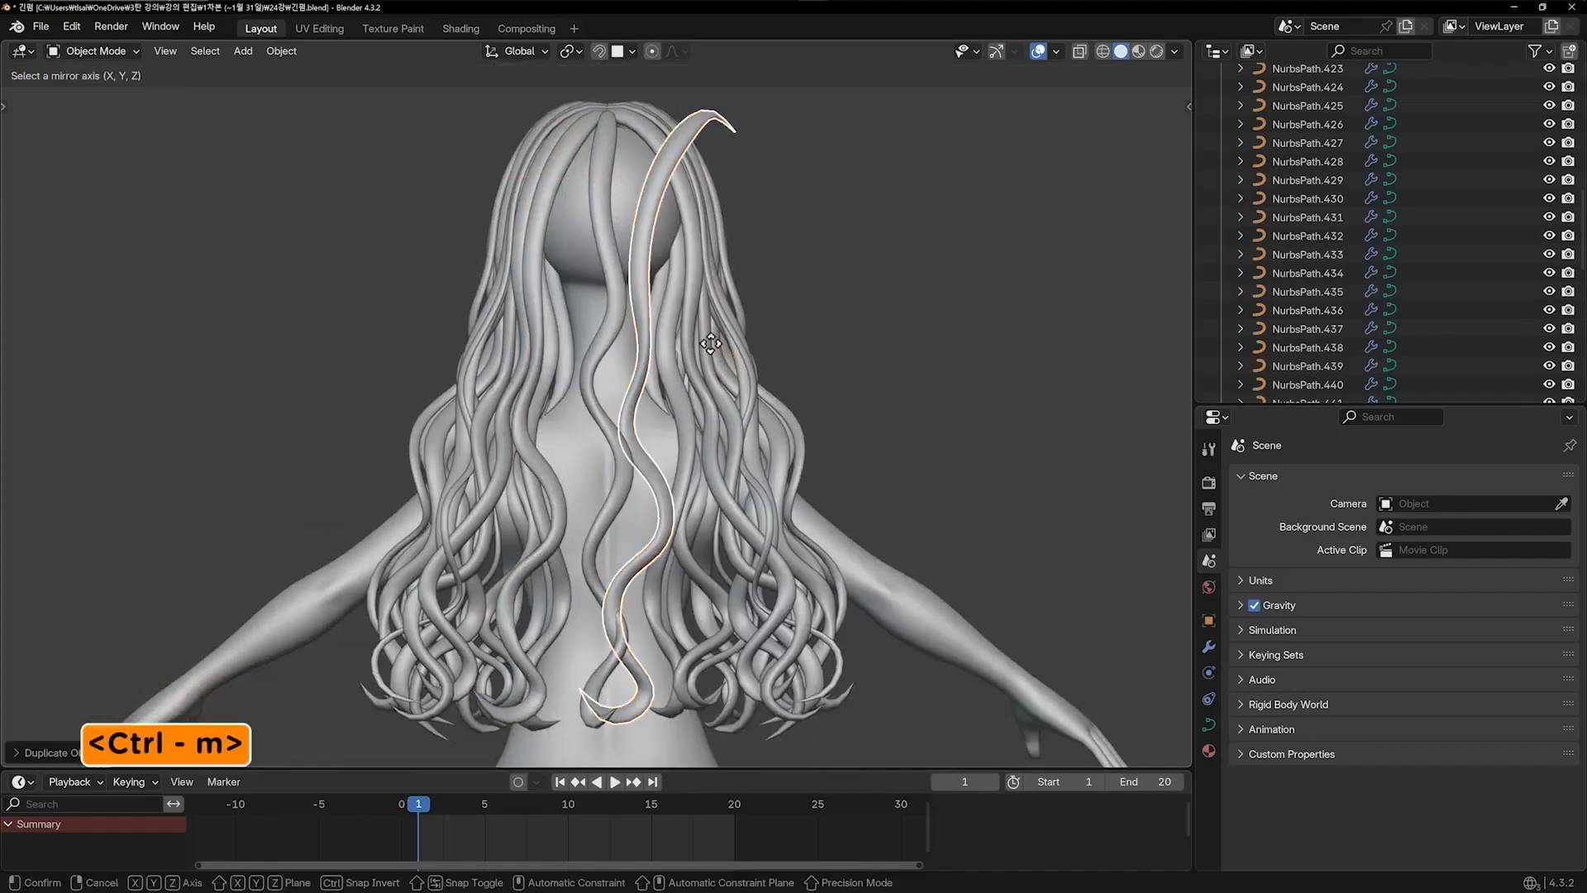
pyautogui.press('x')
pyautogui.click(951, 392)
pyautogui.press('g')
pyautogui.press('x')
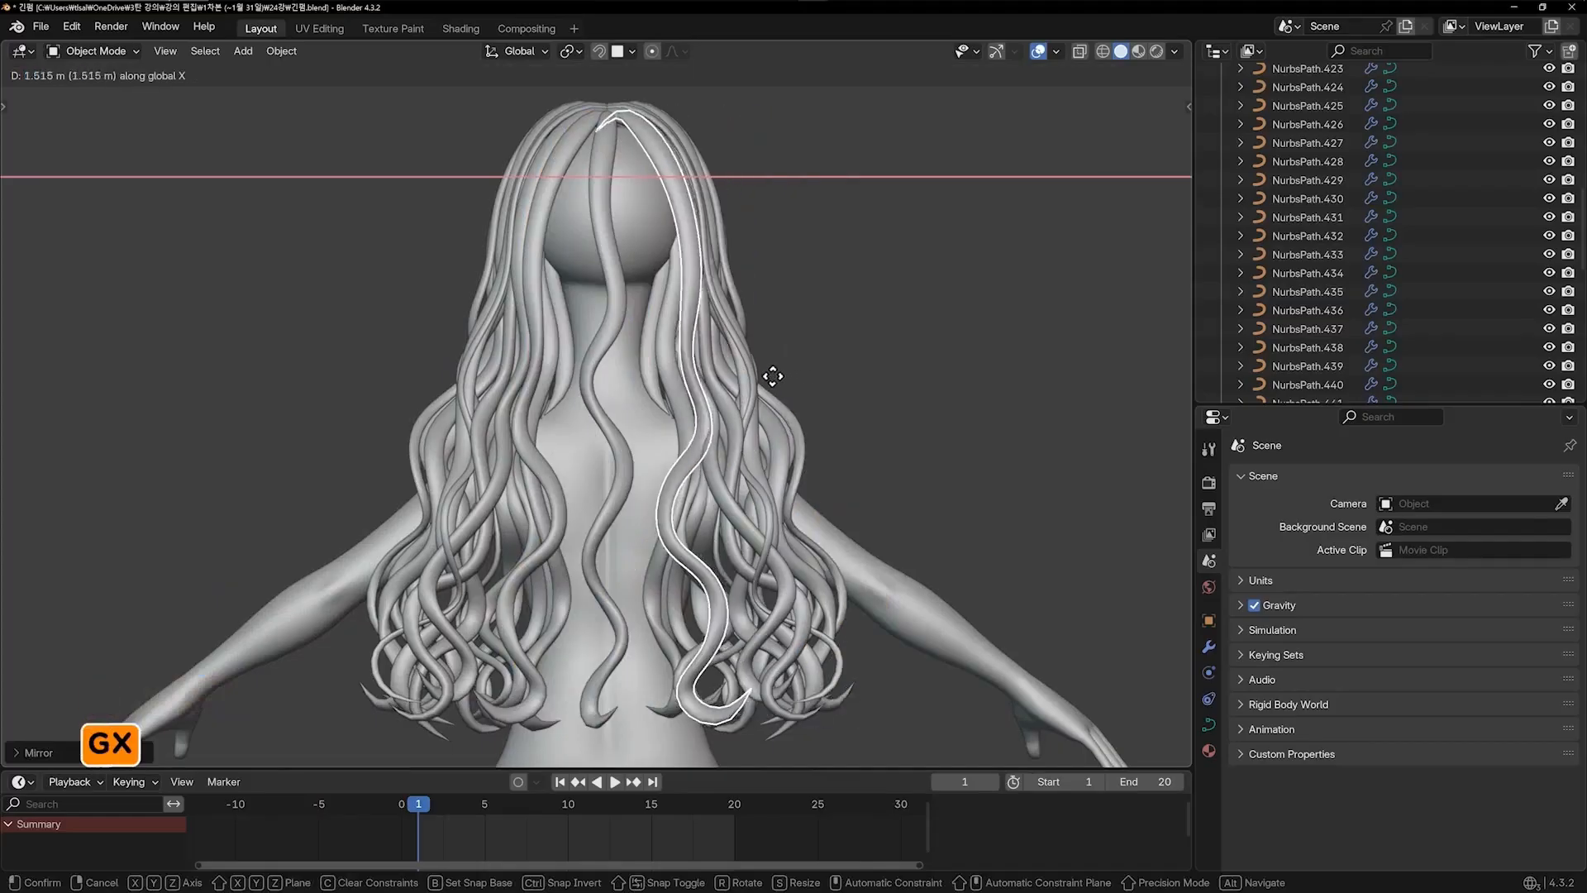
pyautogui.click(854, 329)
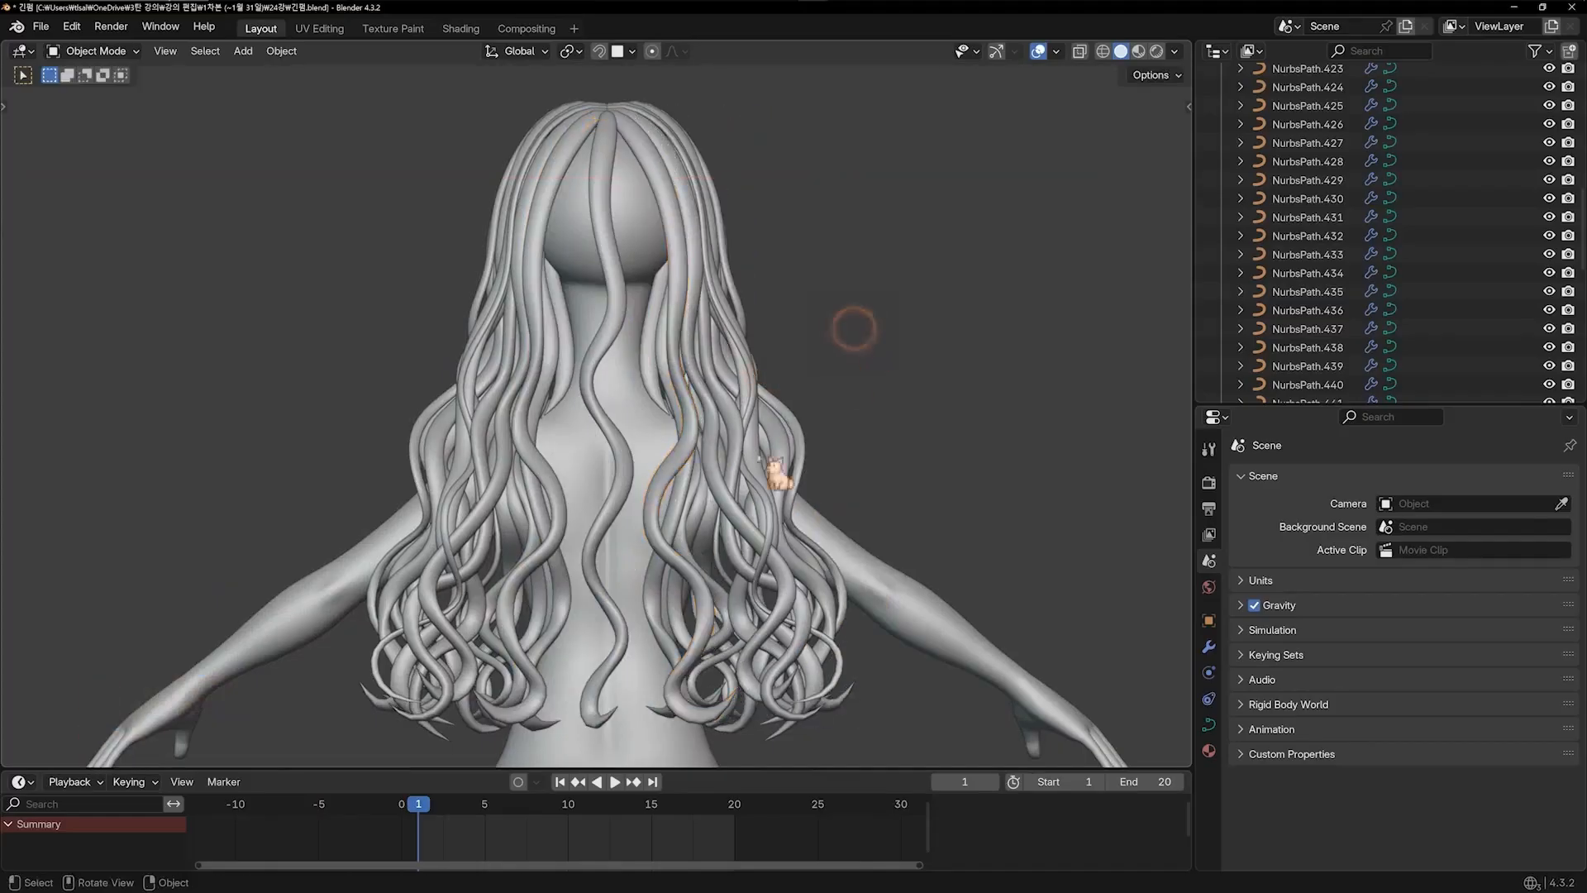
# Duplicate the left wavy strand along X toward the centre and move the copy's root control points to the parting
pyautogui.hotkey('shift', 'd')
pyautogui.press('x')
pyautogui.click(583, 418)
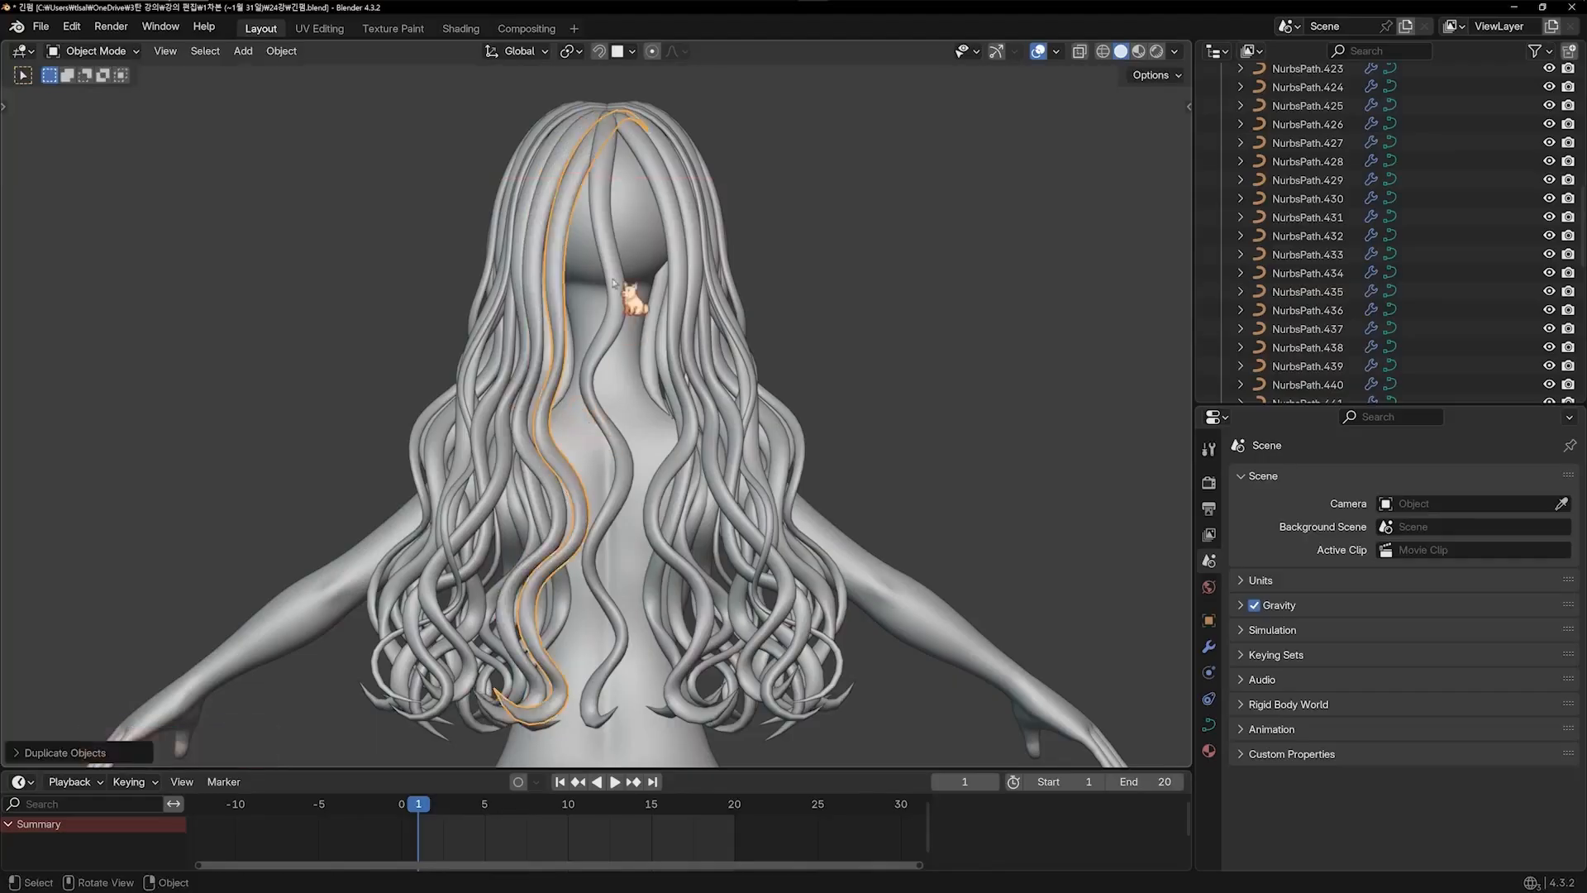
pyautogui.moveTo(620, 360); pyautogui.dragTo(613, 404, button='middle')
pyautogui.scroll(4, 586, 262)
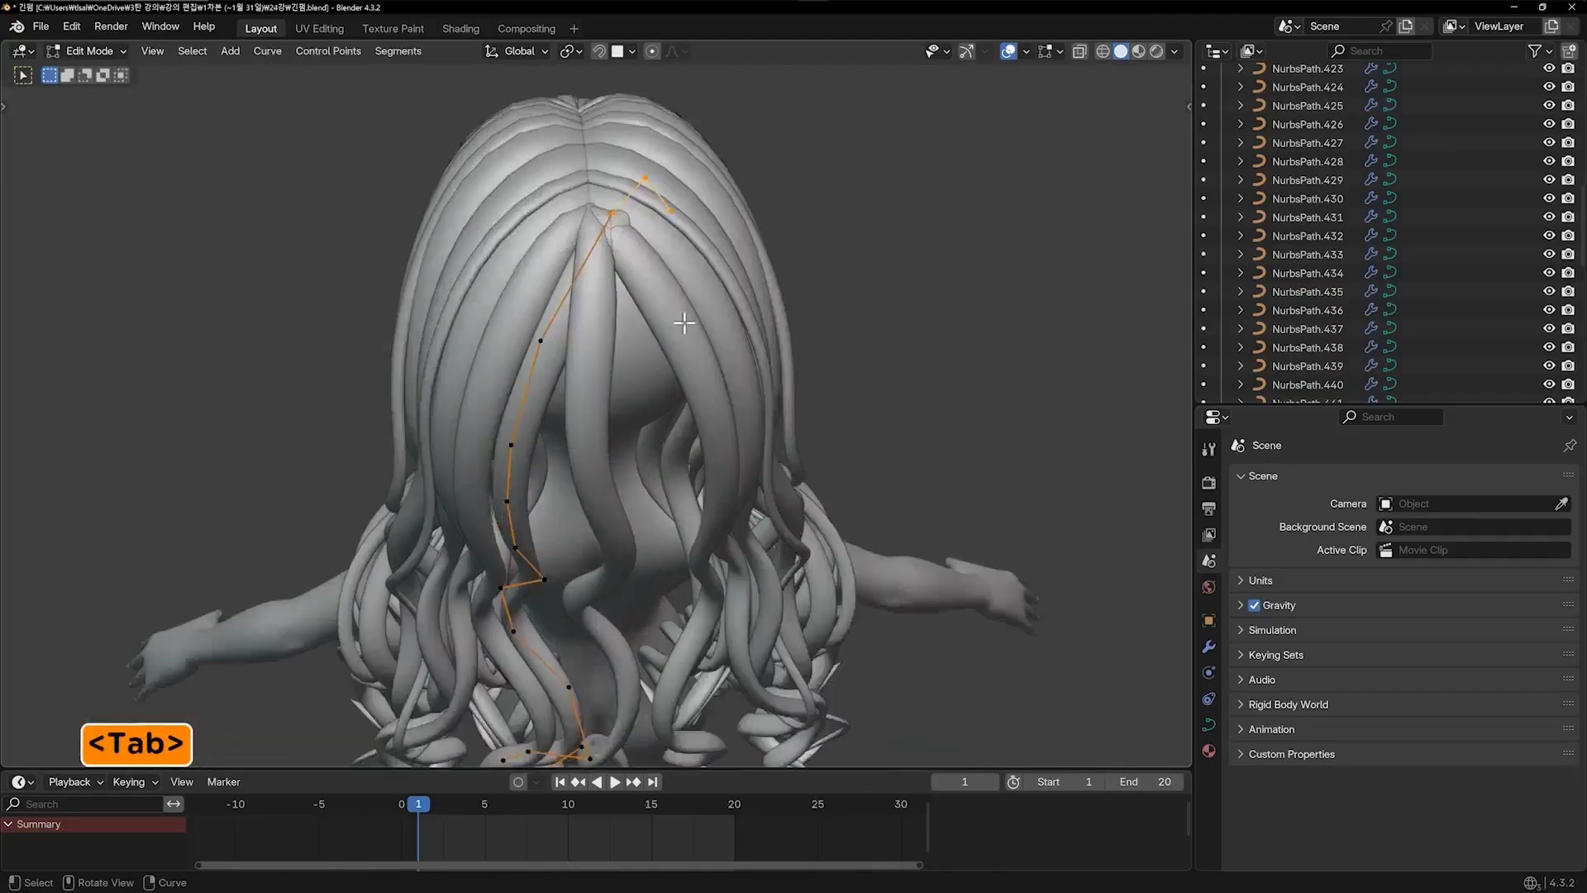
pyautogui.press('g')
pyautogui.click(635, 291)
# Move the new strand's two control points on the back of the head outward over the skull
pyautogui.moveTo(630, 298); pyautogui.dragTo(727, 209, button='middle')
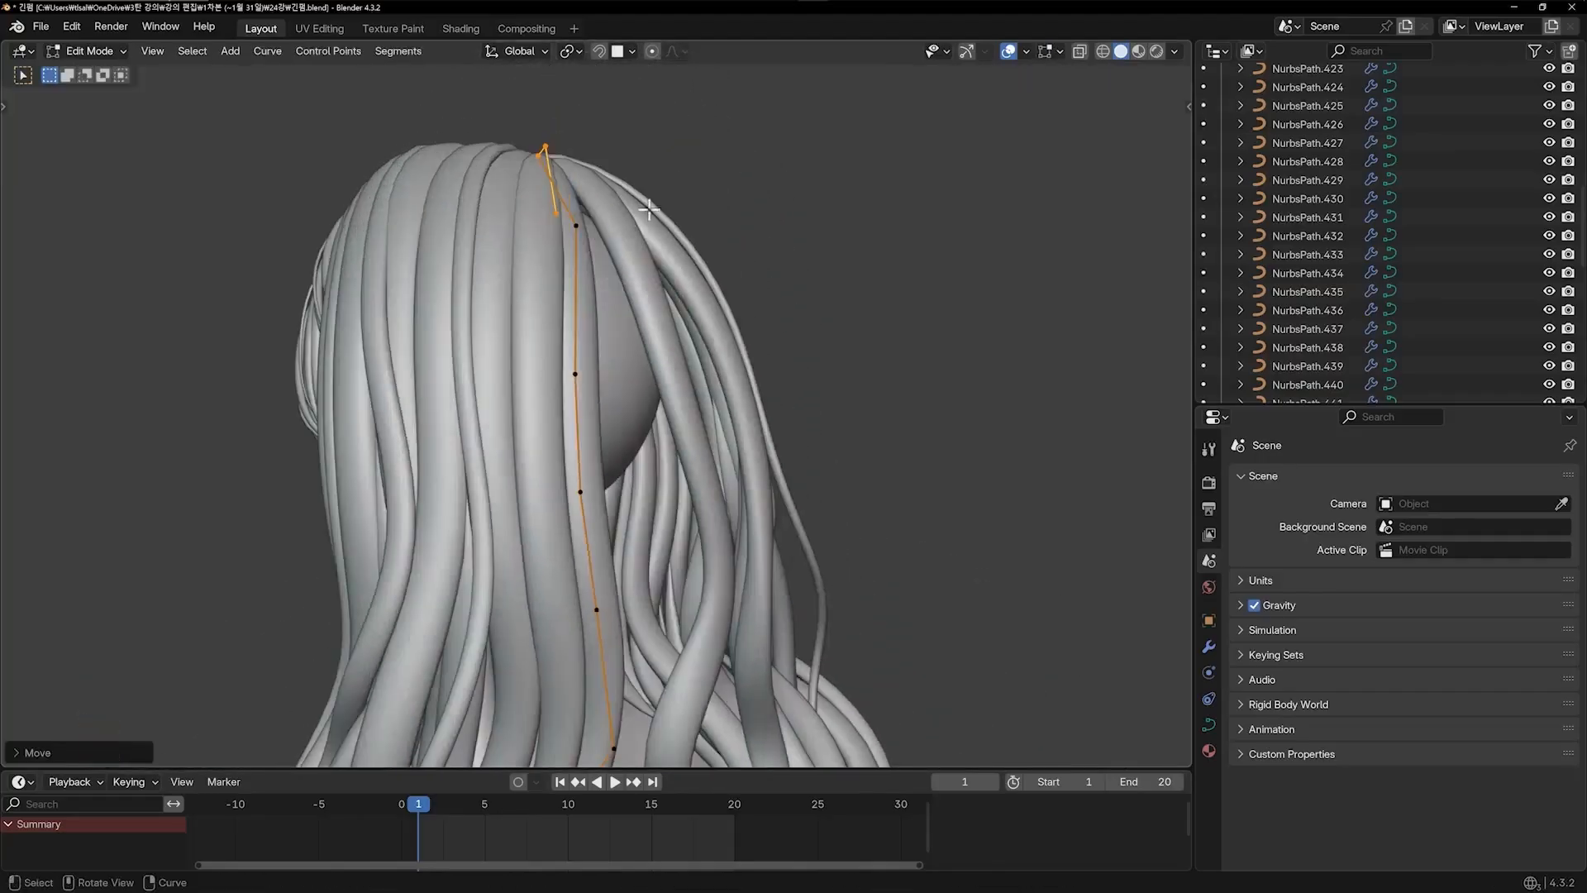
pyautogui.click(592, 239)
pyautogui.press('g')
pyautogui.click(623, 212)
pyautogui.keyDown('shift'); pyautogui.moveTo(595, 351); pyautogui.dragTo(611, 268, button='middle'); pyautogui.keyUp('shift')
pyautogui.click(618, 270)
pyautogui.press('g')
pyautogui.click(652, 271)
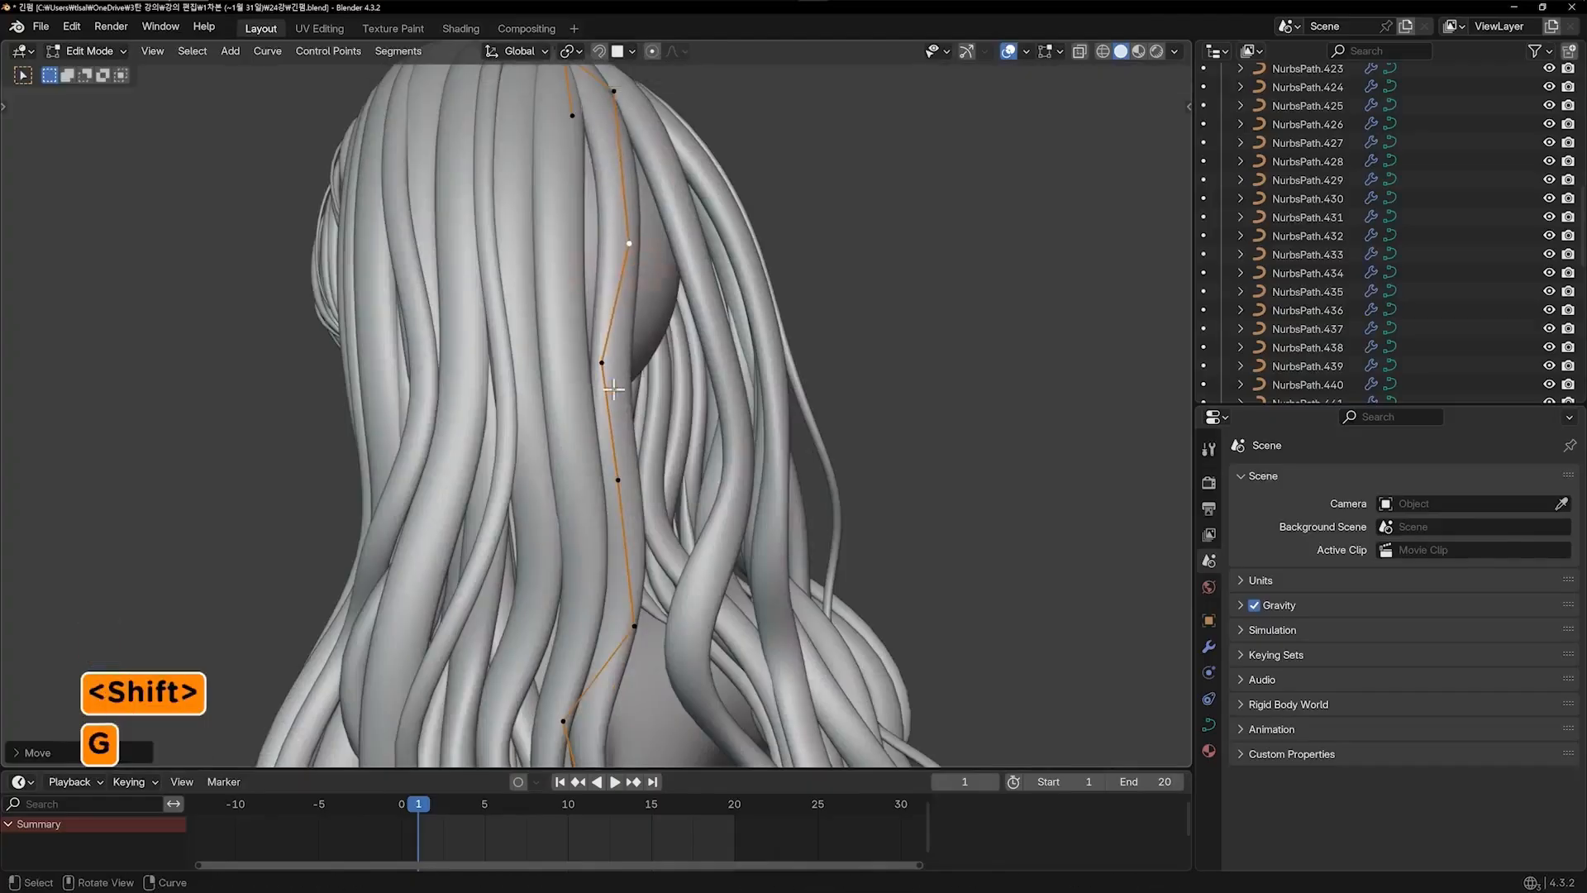
# Reposition the new strand's next four control points down to the neck so it stands off the neighbouring hair
pyautogui.click(616, 375)
pyautogui.press('g')
pyautogui.click(661, 370)
pyautogui.keyDown('shift'); pyautogui.moveTo(663, 384); pyautogui.dragTo(668, 284, button='middle'); pyautogui.keyUp('shift')
pyautogui.click(626, 338)
pyautogui.press('g')
pyautogui.click(686, 342)
pyautogui.keyDown('shift'); pyautogui.moveTo(686, 342); pyautogui.dragTo(661, 241, button='middle'); pyautogui.keyUp('shift')
pyautogui.click(638, 271)
pyautogui.press('g')
pyautogui.click(661, 238)
pyautogui.moveTo(570, 302); pyautogui.dragTo(397, 335, button='middle')
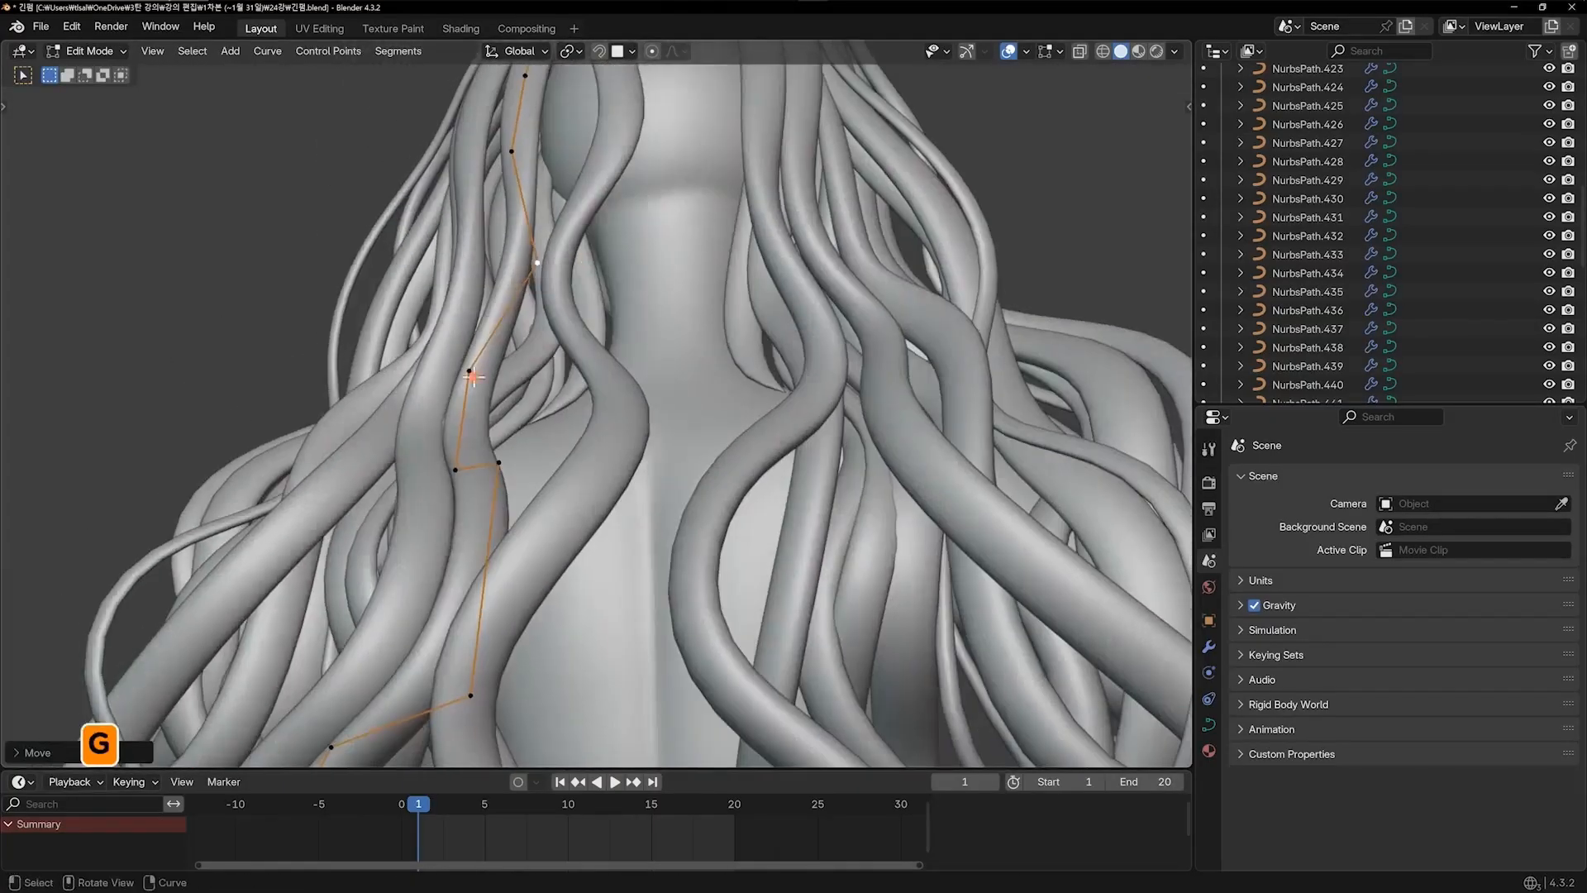
# Move the new strand's two control points at shoulder height outward to the side to widen its wave
pyautogui.click(469, 368)
pyautogui.press('g')
pyautogui.click(405, 334)
pyautogui.click(449, 463)
pyautogui.press('g')
pyautogui.click(379, 411)
# Adjust the new strand's control points around its upper-back bend from an angled view
pyautogui.moveTo(380, 411); pyautogui.dragTo(549, 546, button='middle')
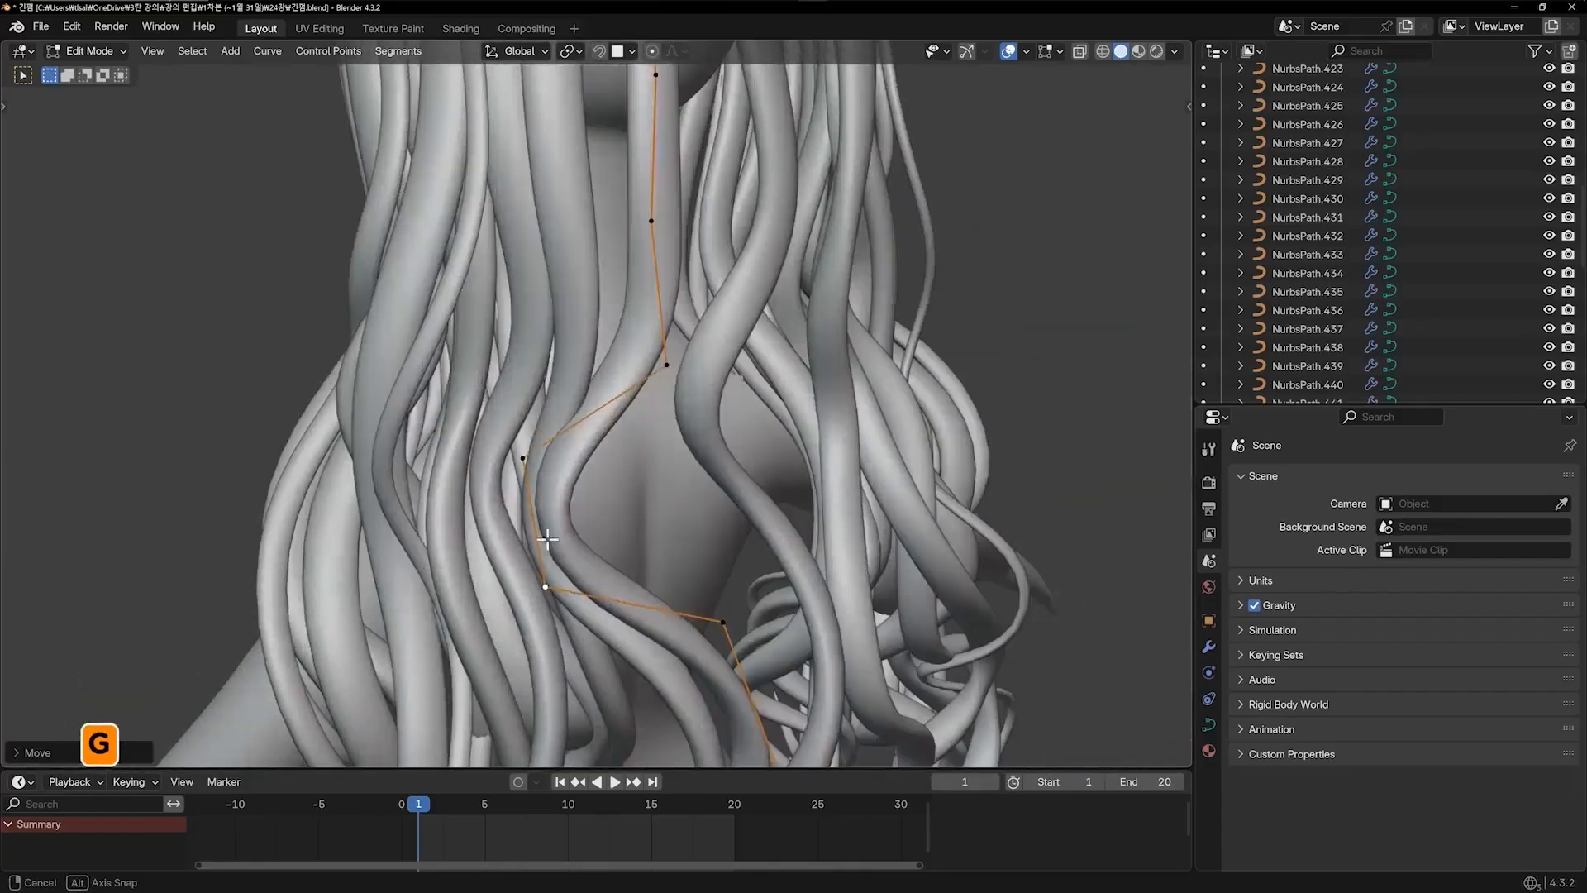
pyautogui.press('g')
pyautogui.click(661, 653)
pyautogui.click(546, 481)
pyautogui.press('g')
pyautogui.click(578, 456)
# Move two control points in the middle of the new strand to reshape its wave over the back
pyautogui.moveTo(578, 456); pyautogui.dragTo(637, 301, button='middle')
pyautogui.click(623, 567)
pyautogui.press('g')
pyautogui.click(666, 577)
pyautogui.click(679, 509)
pyautogui.press('g')
pyautogui.click(688, 479)
# Reposition the control point below the new strand's middle wave and raise the group of lower control points
pyautogui.scroll(-4, 617, 524)
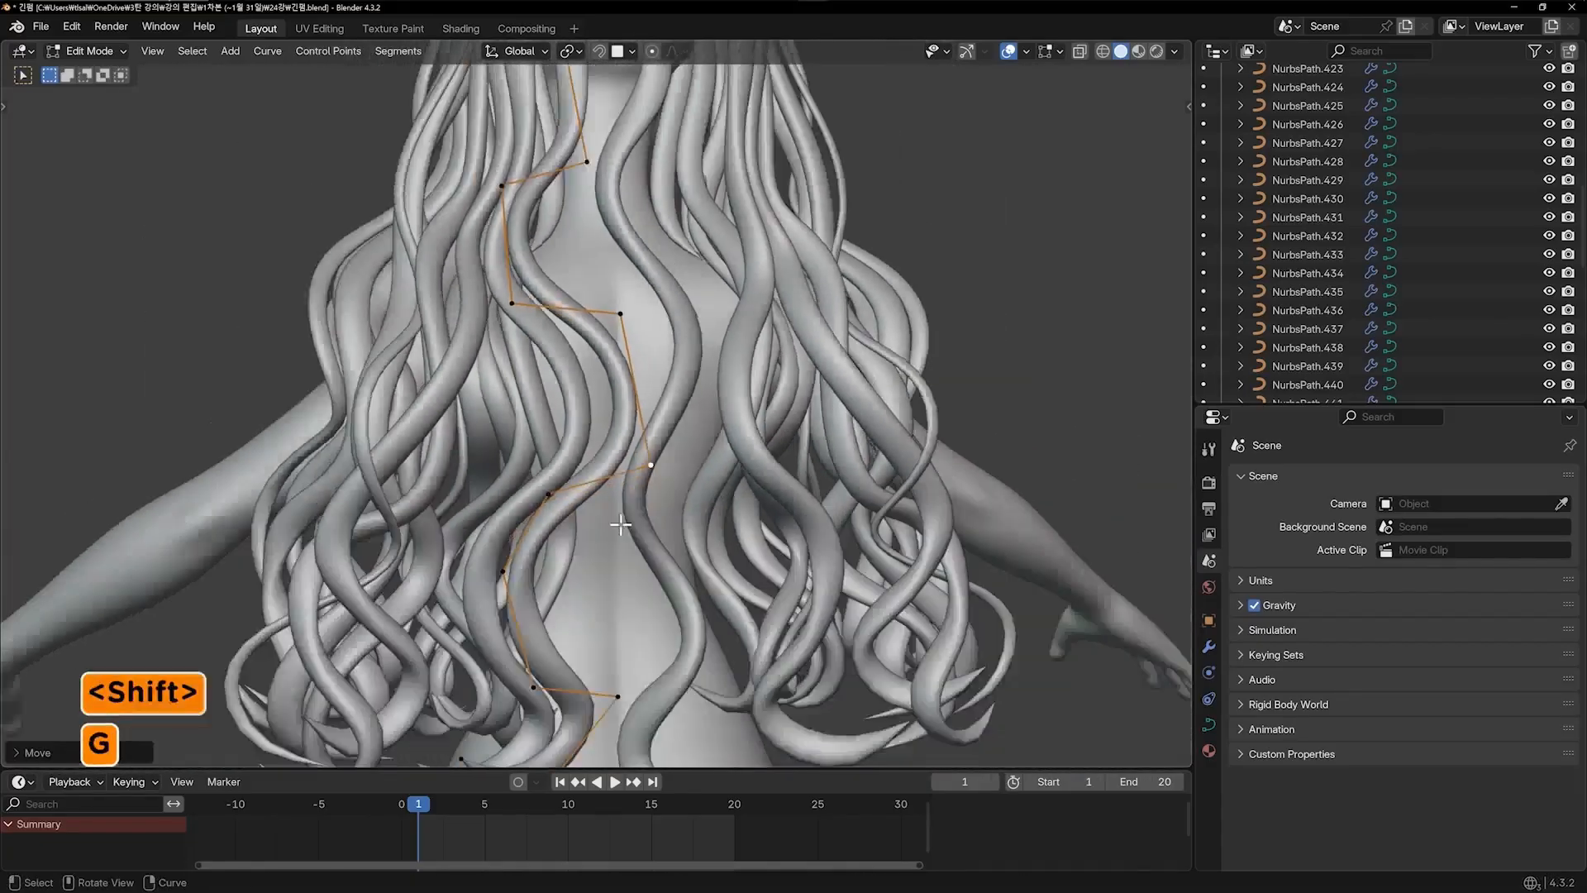
pyautogui.moveTo(616, 524); pyautogui.dragTo(533, 409, button='middle')
pyautogui.press('g')
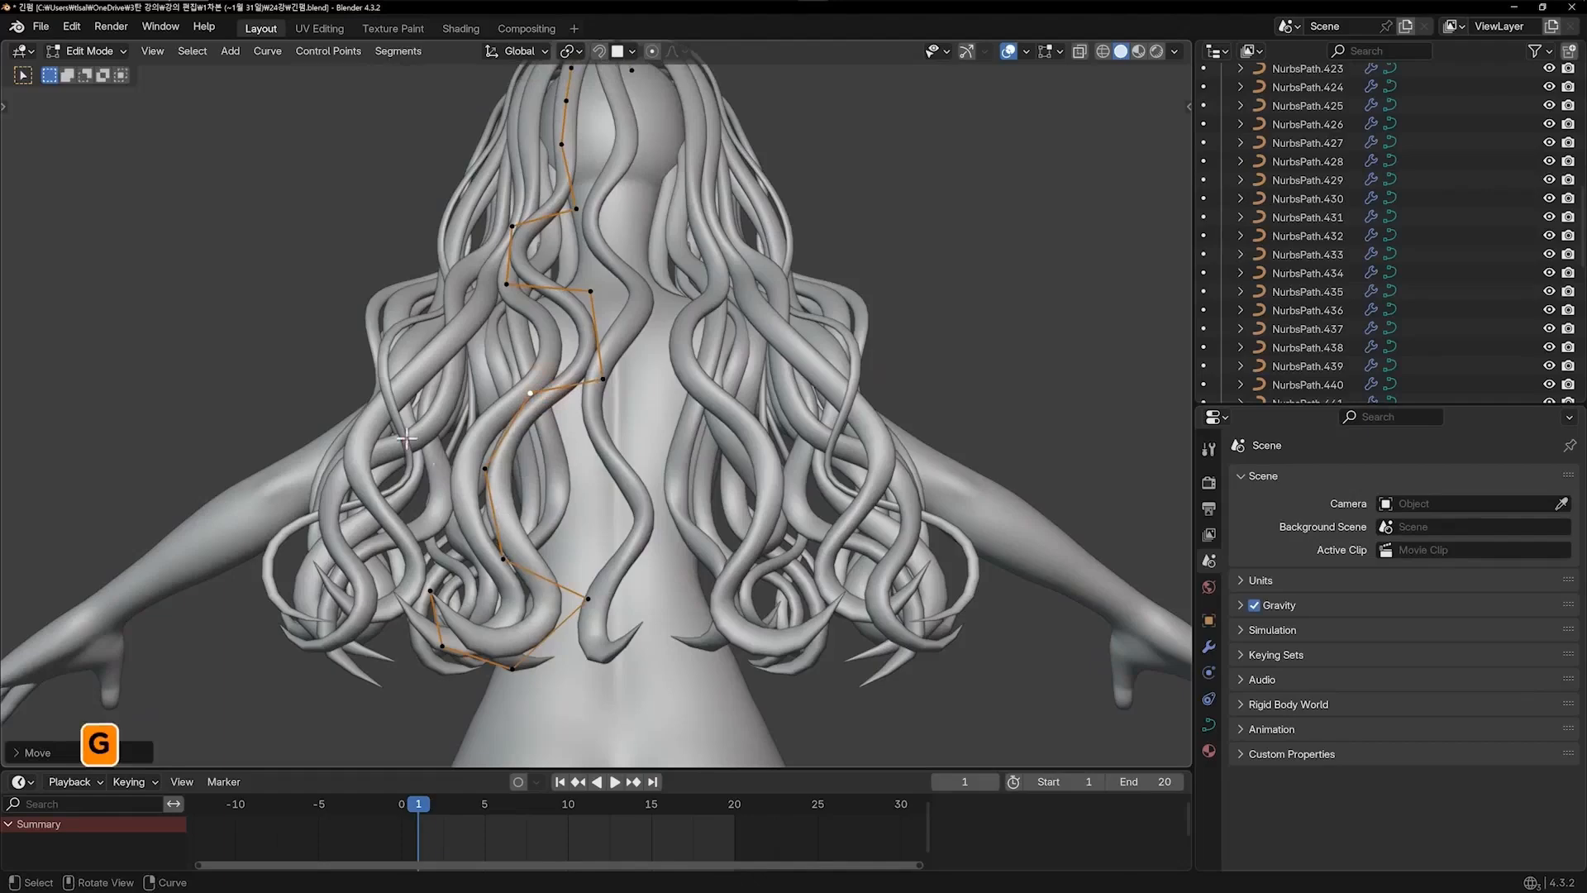
pyautogui.moveTo(648, 749); pyautogui.dragTo(648, 749)
pyautogui.press('g')
pyautogui.click(662, 691)
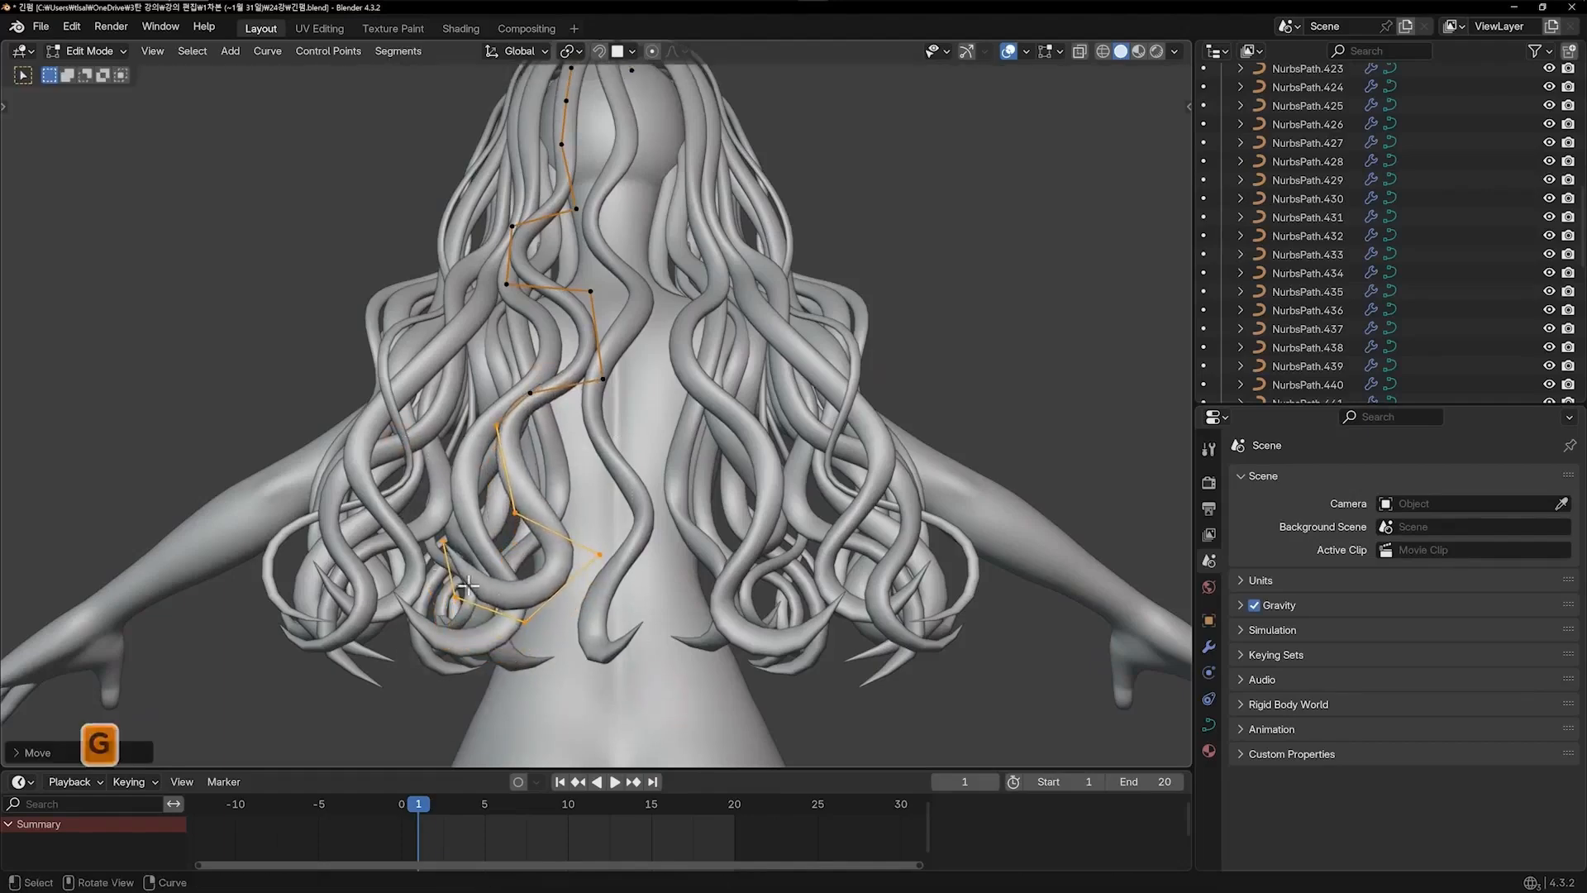
# Move the control points at the new strand's end to reshape its curled tip
pyautogui.press('g')
pyautogui.click(526, 630)
pyautogui.moveTo(558, 638); pyautogui.dragTo(672, 545, button='middle')
pyautogui.press('g')
pyautogui.click(733, 496)
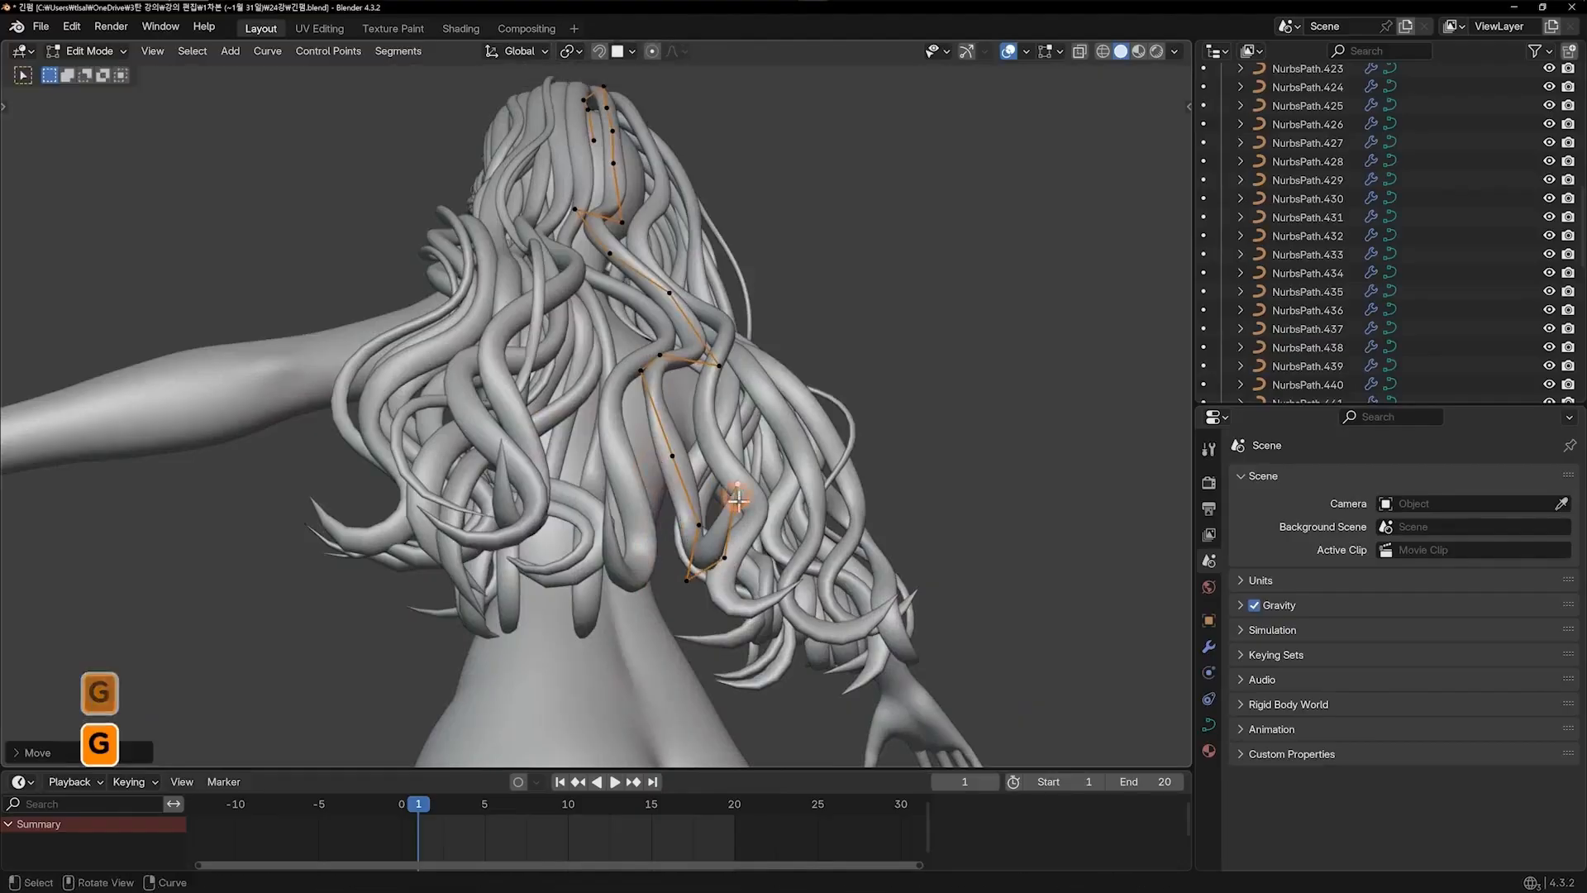
# Move the control points at the new strand's lower end to refine its curled tip from a side angle
pyautogui.moveTo(734, 496); pyautogui.dragTo(722, 603, button='middle')
pyautogui.press('g')
pyautogui.click(691, 616)
pyautogui.press('g')
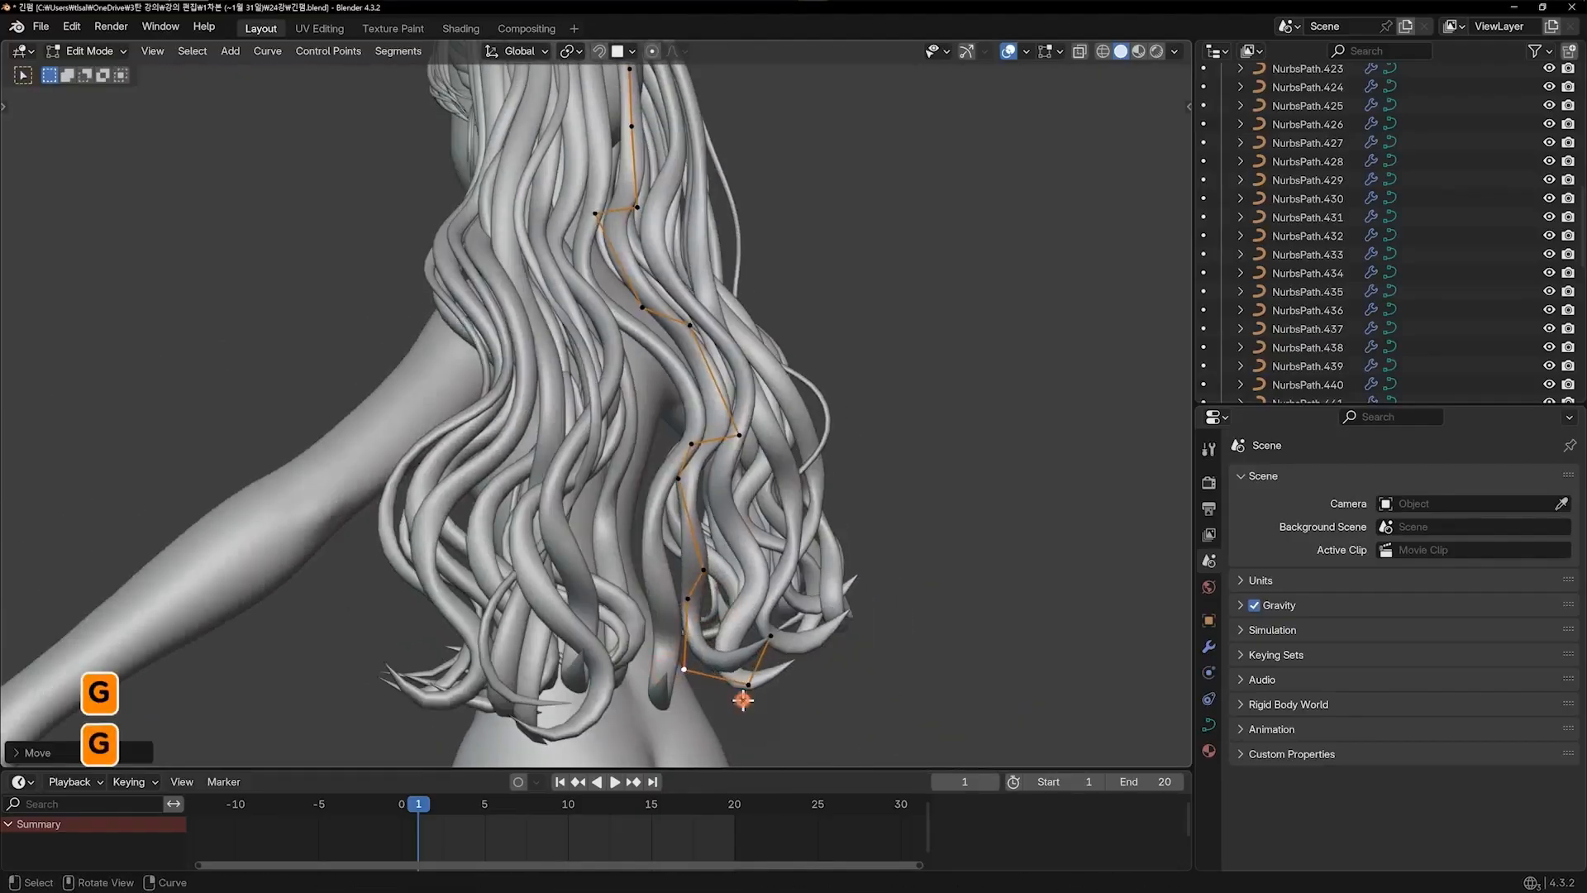
pyautogui.press('g')
pyautogui.click(670, 664)
pyautogui.press('Tab')
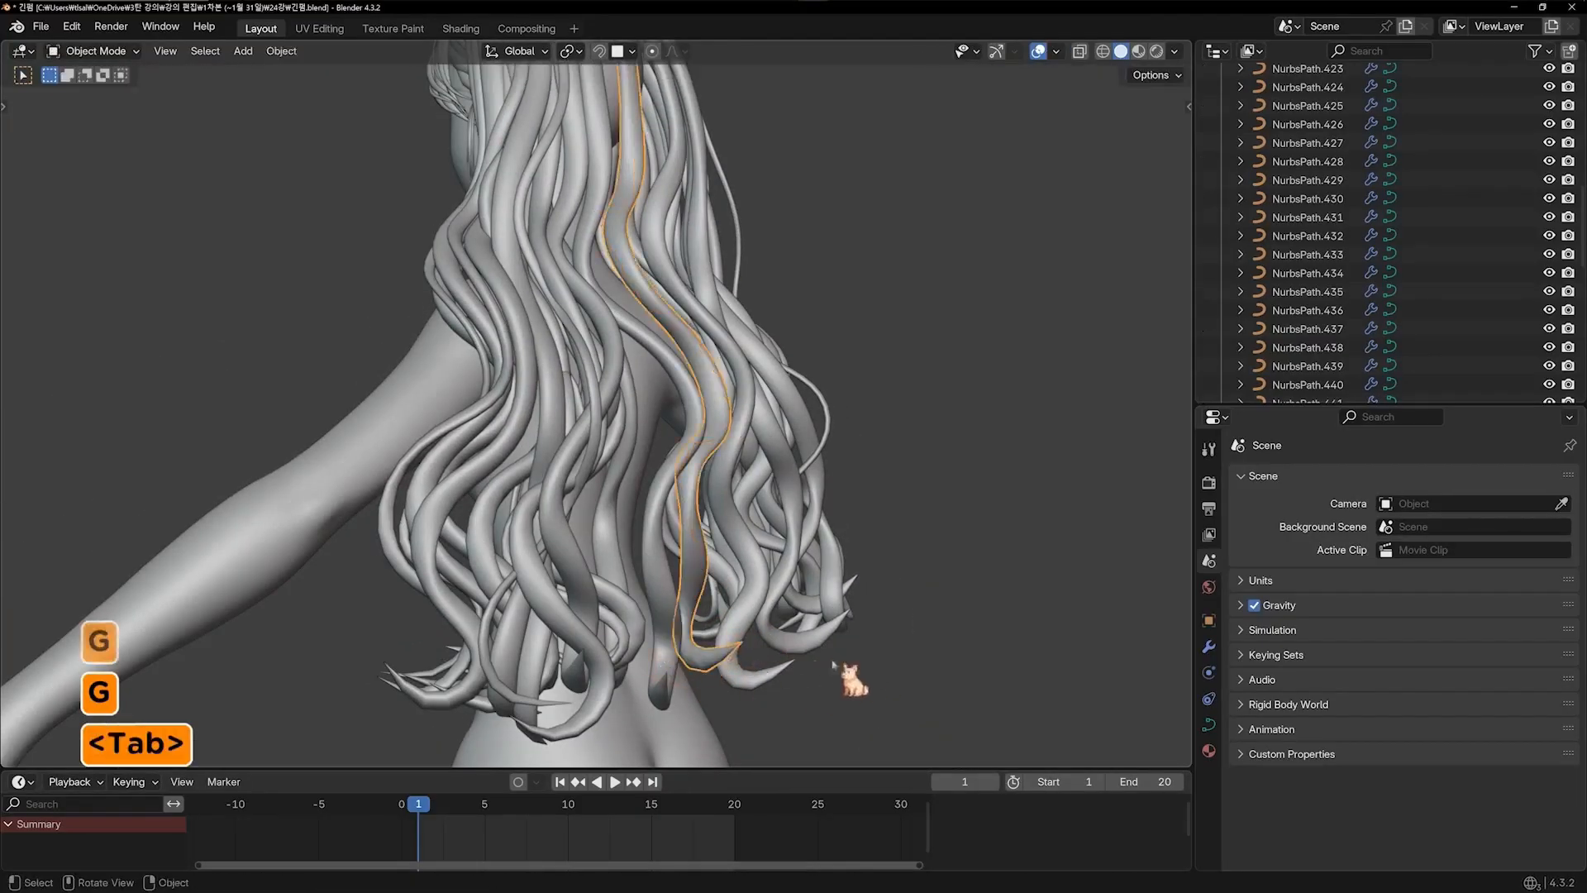
# Tilt the end points of the strand beside the bare back gap and move them to curl its tip
pyautogui.moveTo(843, 673); pyautogui.dragTo(683, 634, button='middle')
pyautogui.hotkey('ctrl', 't')
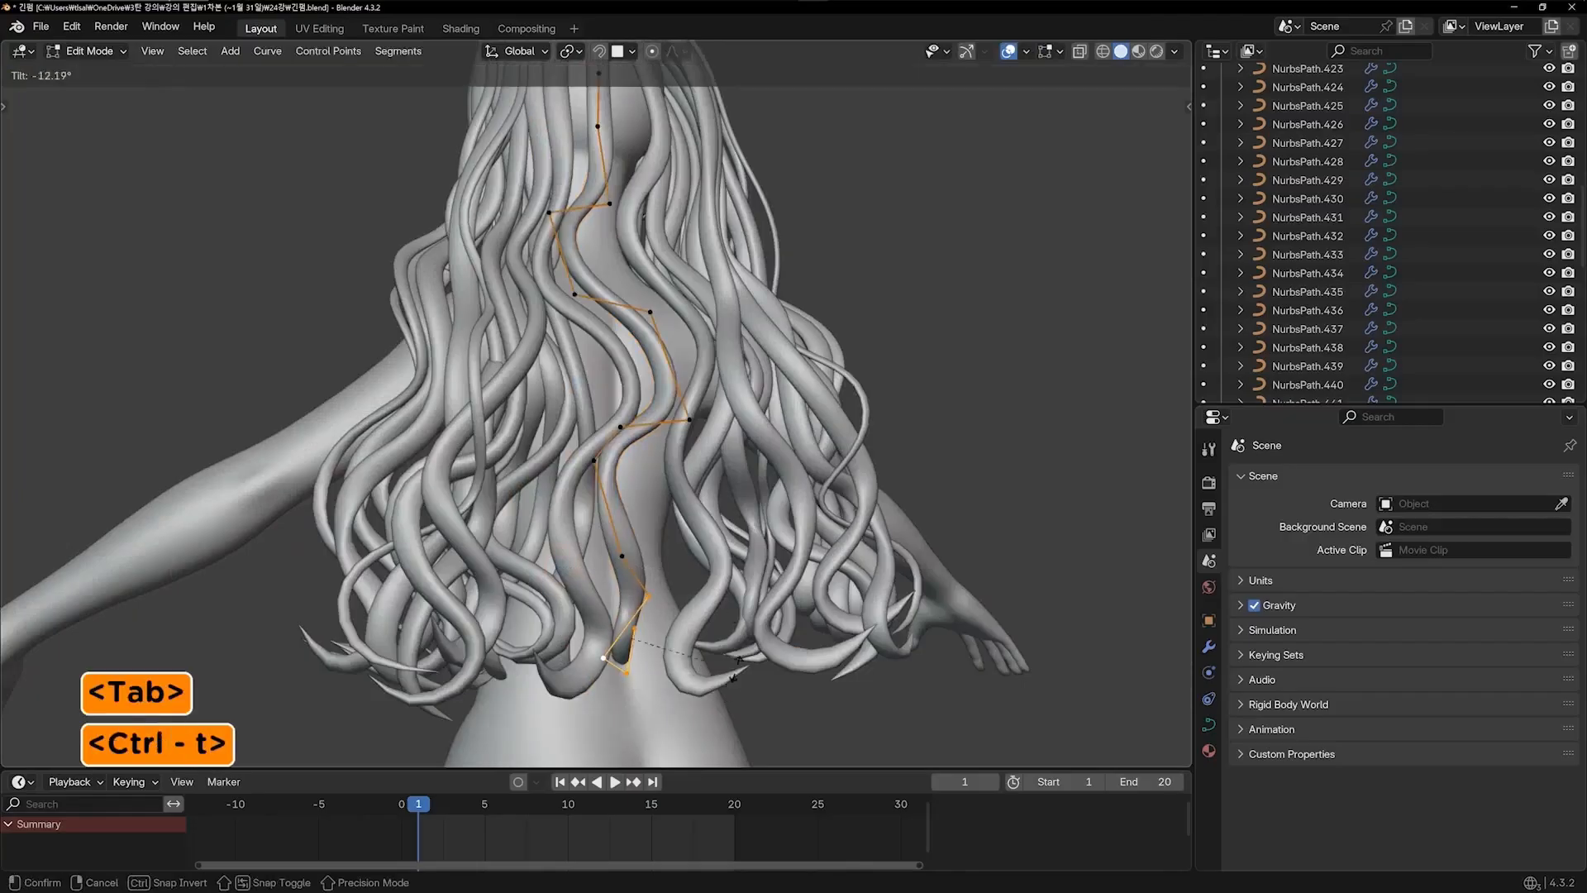
pyautogui.click(572, 695)
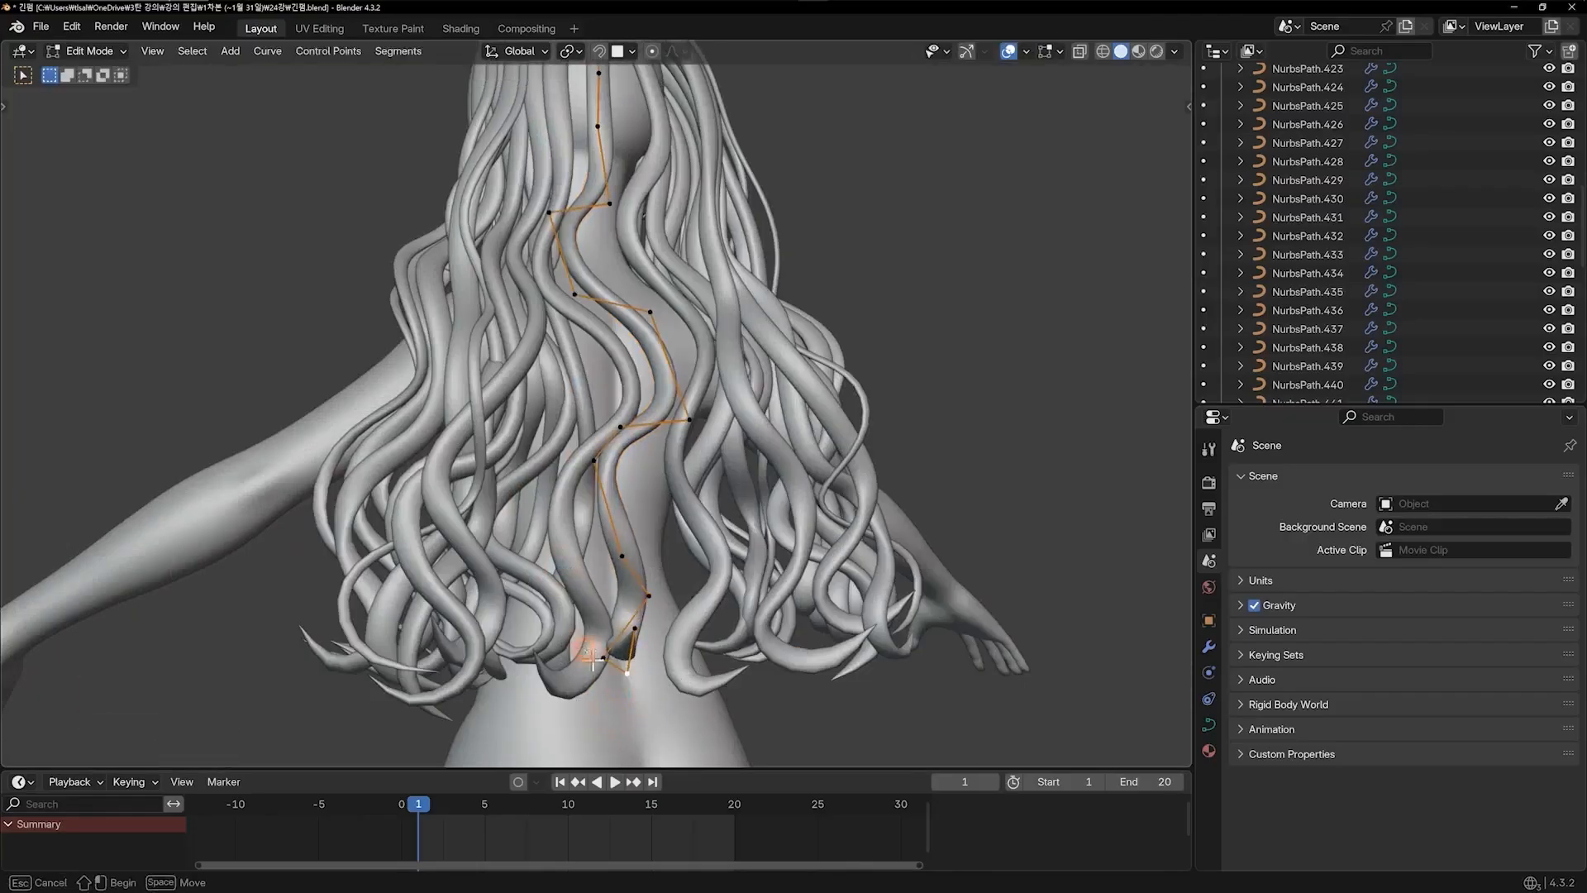
pyautogui.moveTo(593, 659); pyautogui.dragTo(616, 669)
pyautogui.press('g')
pyautogui.click(667, 659)
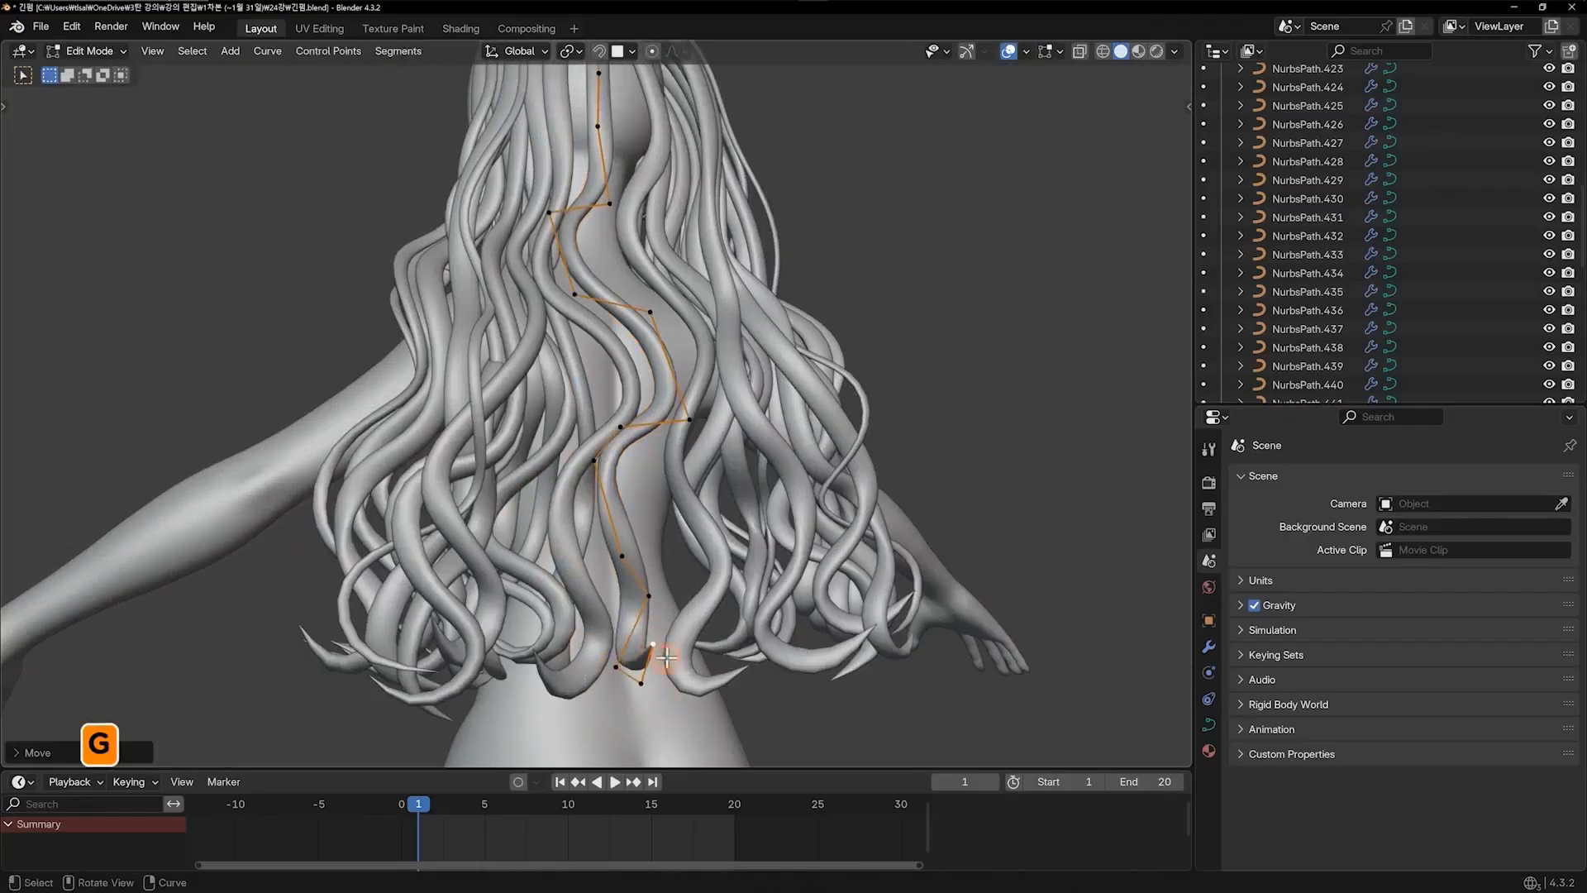
# Move the two control points above the tip of the same strand to reshape its lowest wave
pyautogui.press('g')
pyautogui.click(595, 565)
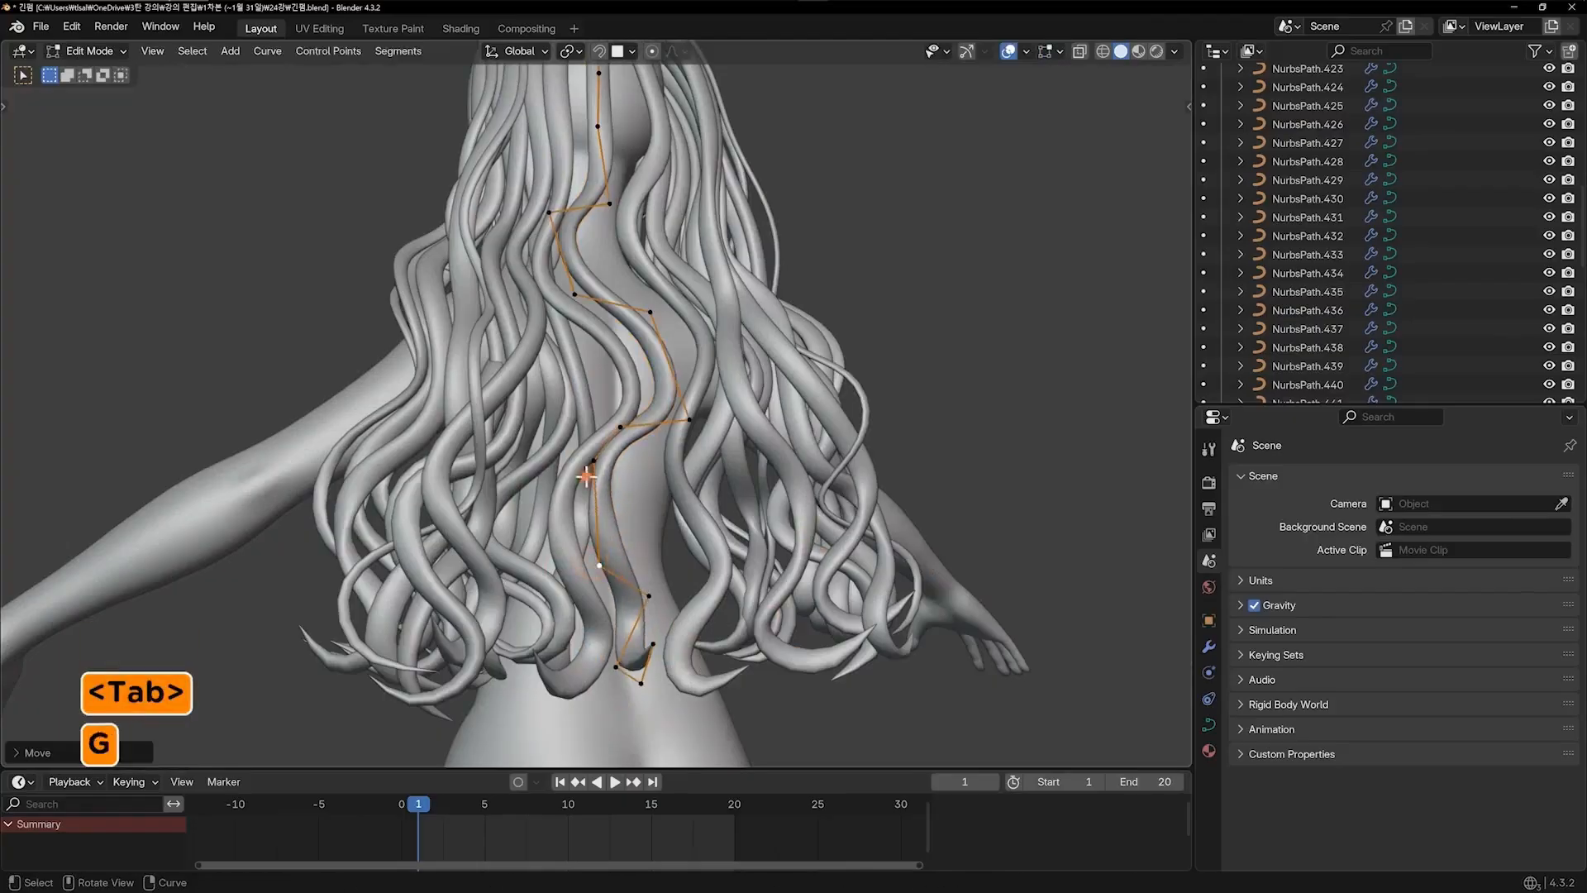
pyautogui.press('g')
pyautogui.click(612, 449)
pyautogui.press('Tab')
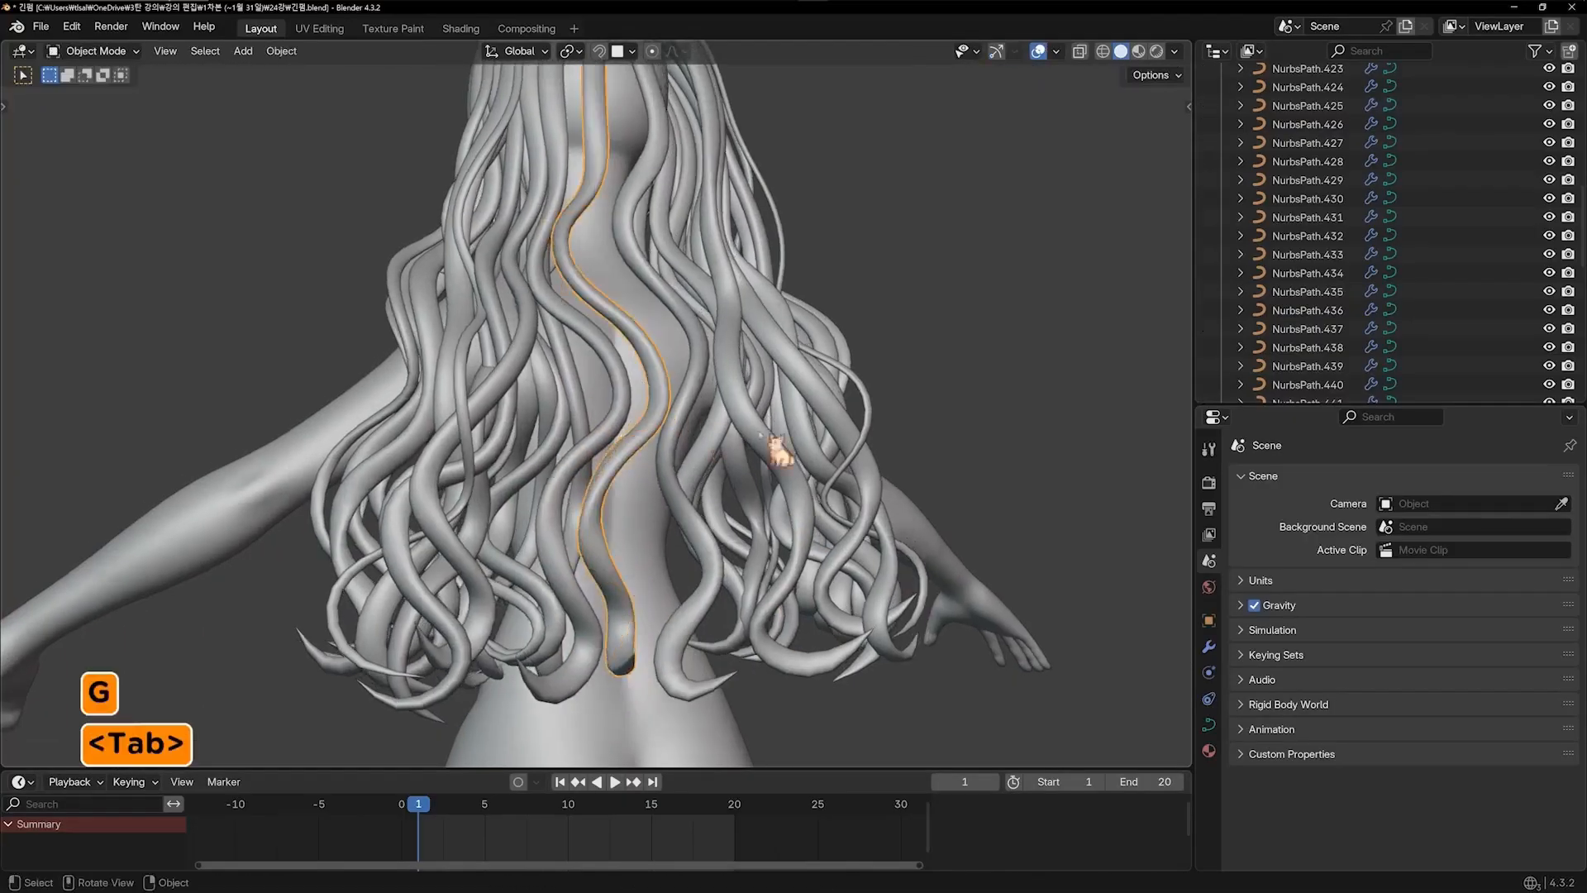
# Shift three upper control points of the strand over the back of the head and neck toward the bare gap
pyautogui.keyDown('shift'); pyautogui.moveTo(703, 407); pyautogui.dragTo(740, 596, button='middle'); pyautogui.keyUp('shift')
pyautogui.scroll(3, 695, 355)
pyautogui.press('Tab')
pyautogui.click(697, 422)
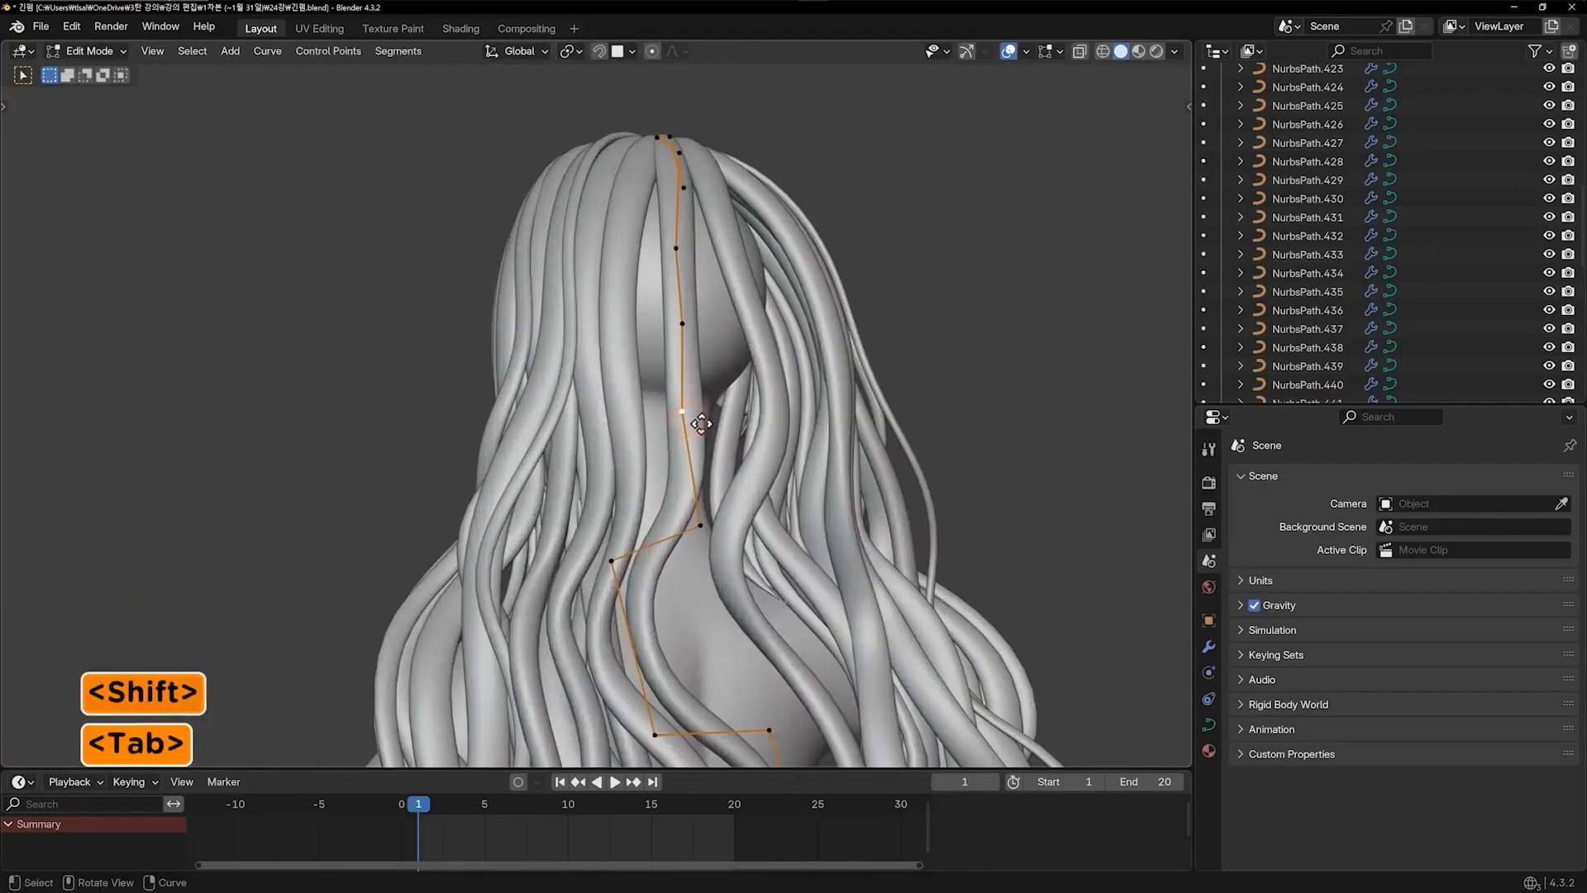
pyautogui.press('g')
pyautogui.click(722, 425)
pyautogui.click(683, 324)
pyautogui.press('g')
pyautogui.click(701, 335)
pyautogui.click(678, 248)
pyautogui.press('g')
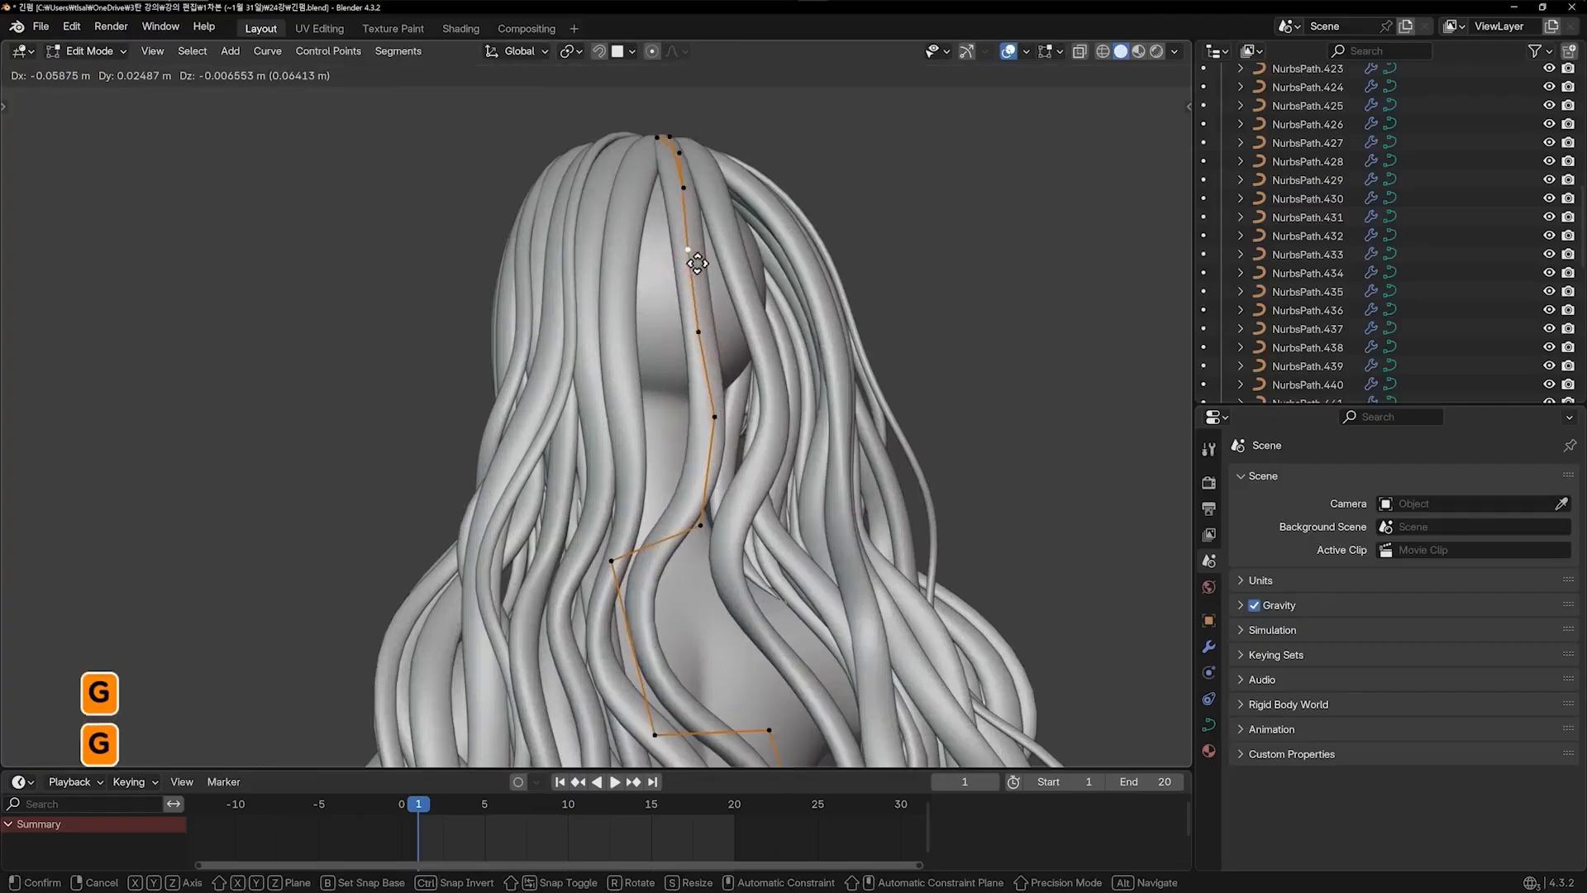
pyautogui.click(695, 260)
pyautogui.press('Tab')
# Reposition the lower control points of the neighbouring strand to adjust its final wave and curl
pyautogui.scroll(-4, 843, 471)
pyautogui.keyDown('shift'); pyautogui.moveTo(843, 471); pyautogui.dragTo(674, 422, button='middle'); pyautogui.keyUp('shift')
pyautogui.scroll(4, 720, 421)
pyautogui.press('Tab')
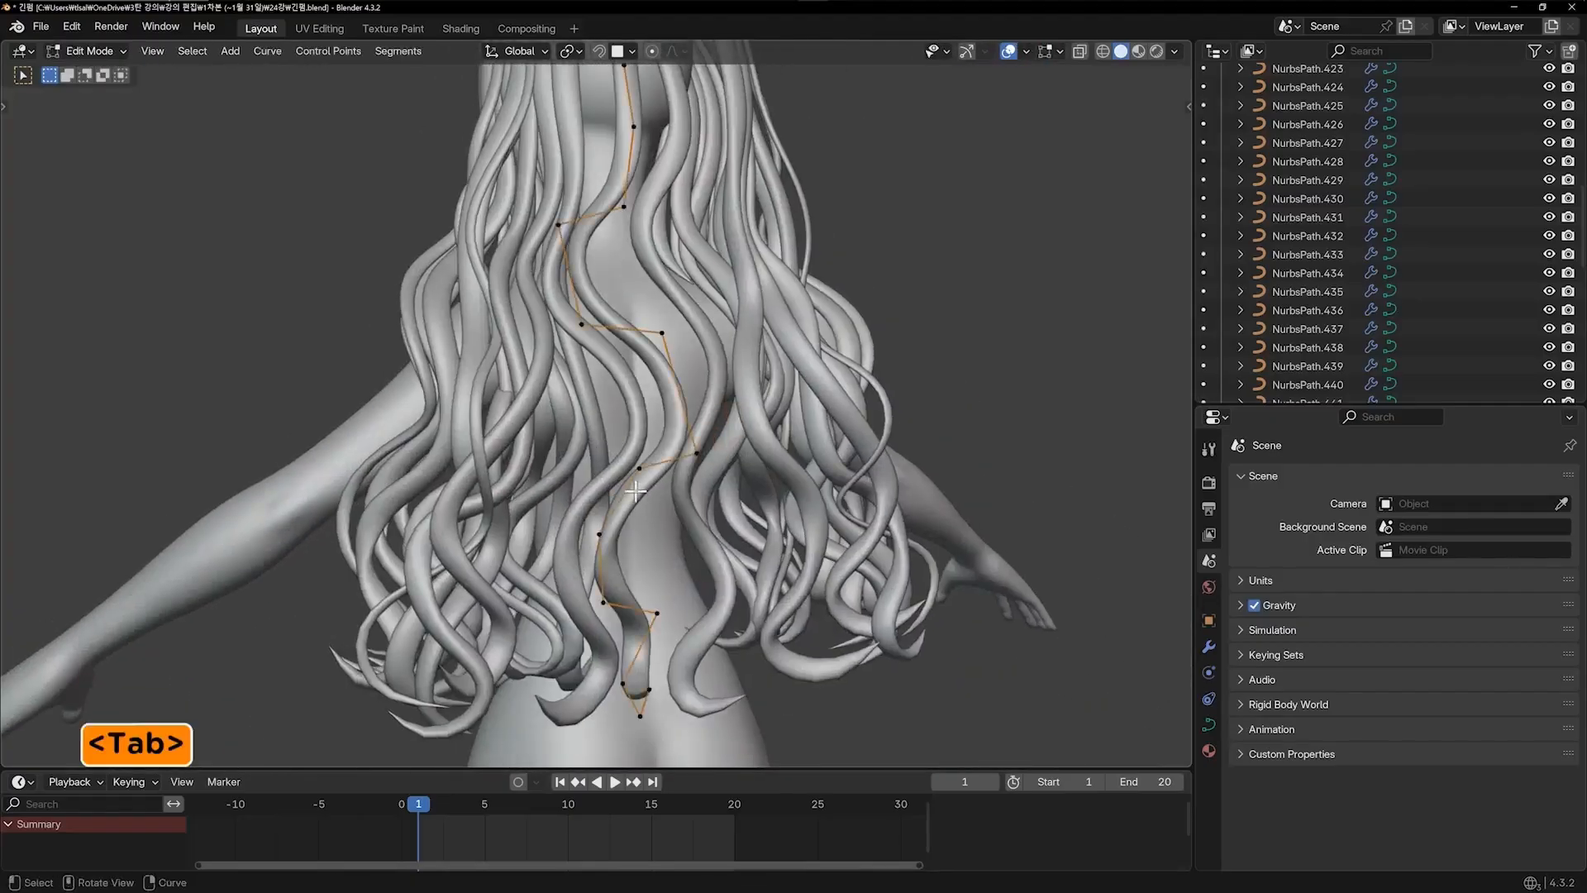
pyautogui.click(578, 636)
pyautogui.press('g')
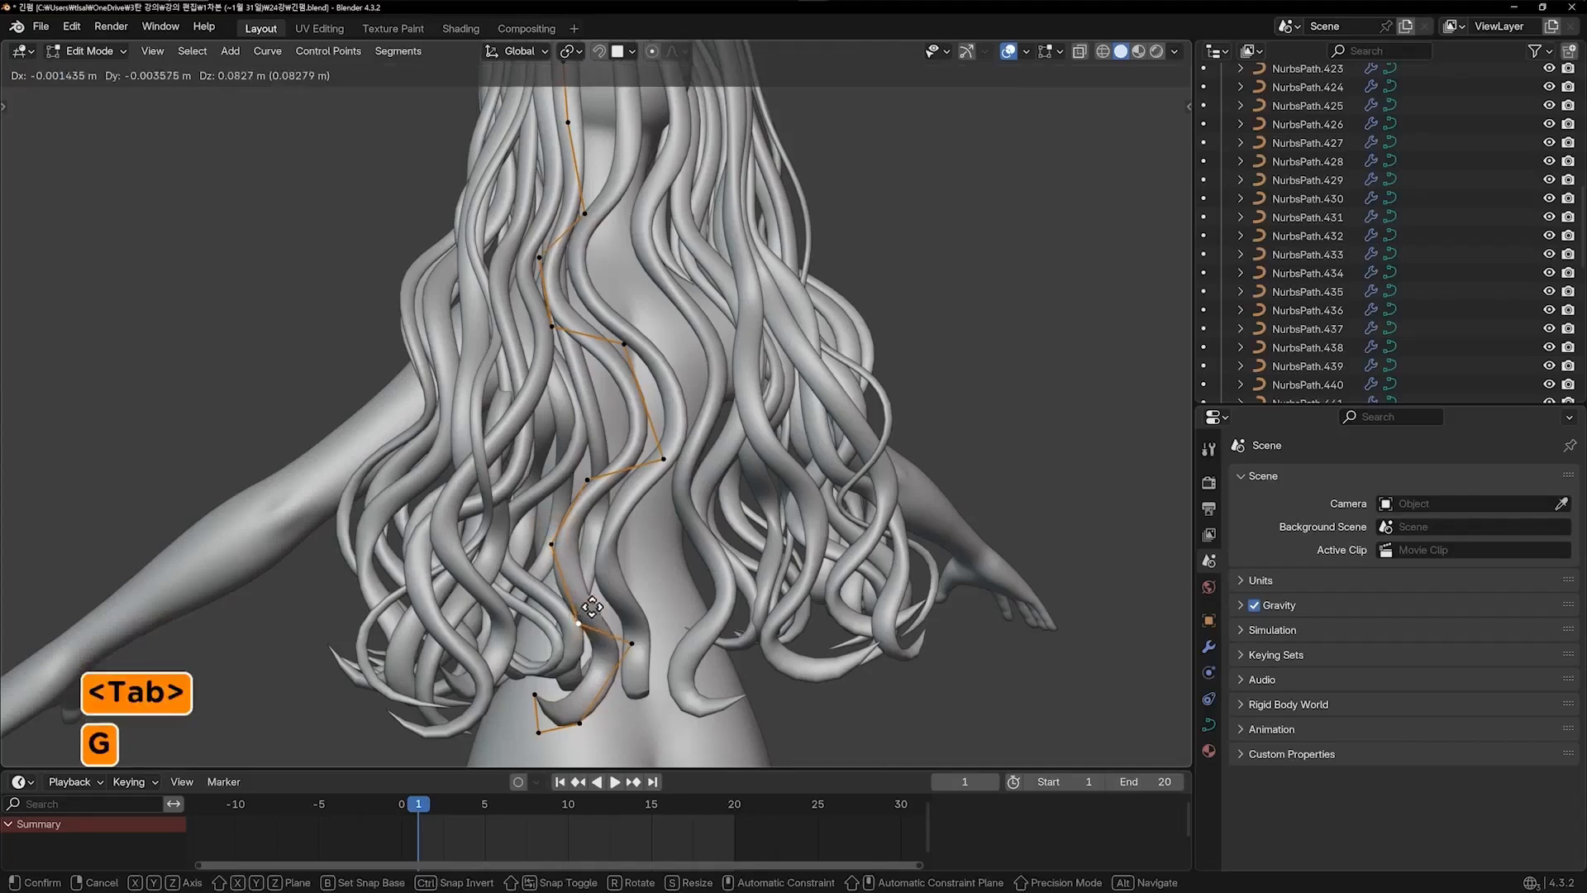
pyautogui.click(585, 616)
pyautogui.press('g')
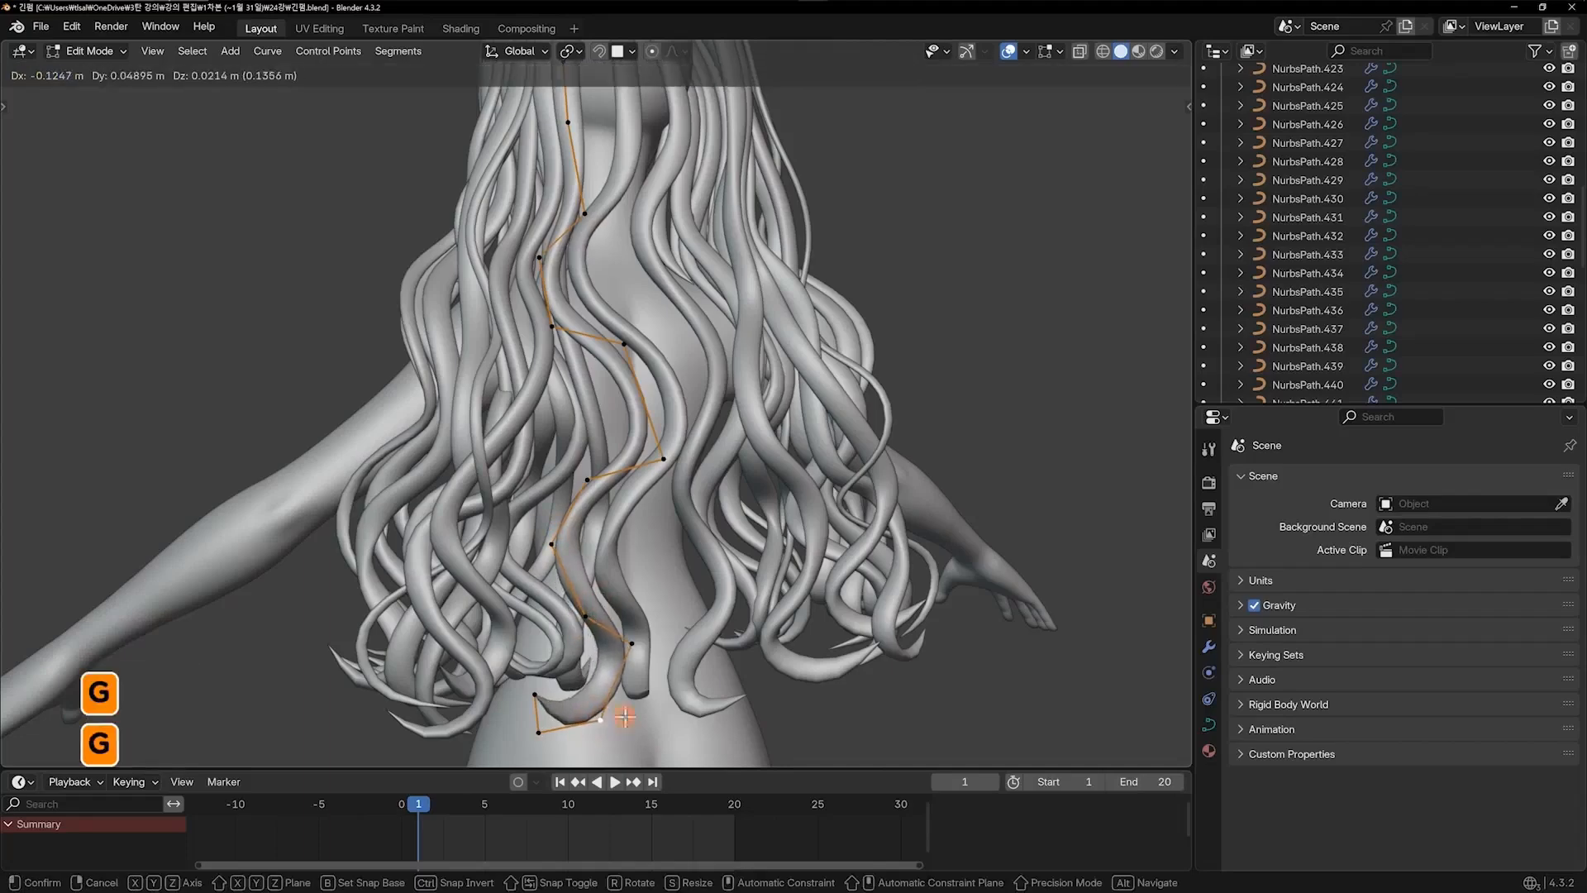
pyautogui.click(603, 649)
pyautogui.press('Tab')
# Move the last four control points of the strand next to the back gap to shape an outward-curling tip
pyautogui.press('g')
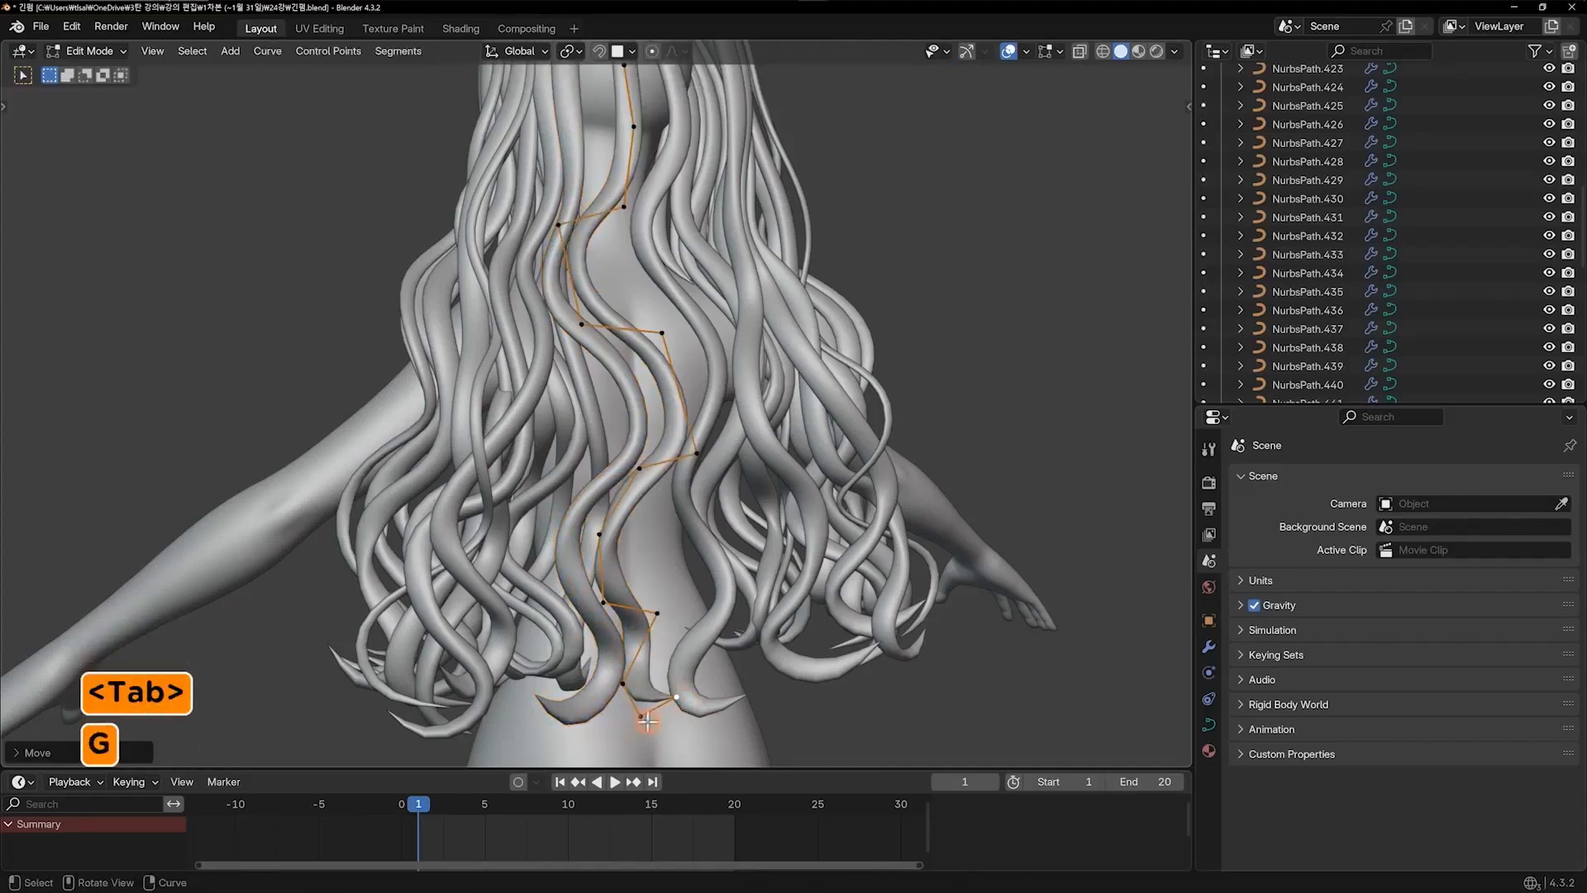
pyautogui.press('g')
pyautogui.click(661, 636)
pyautogui.click(624, 684)
pyautogui.press('g')
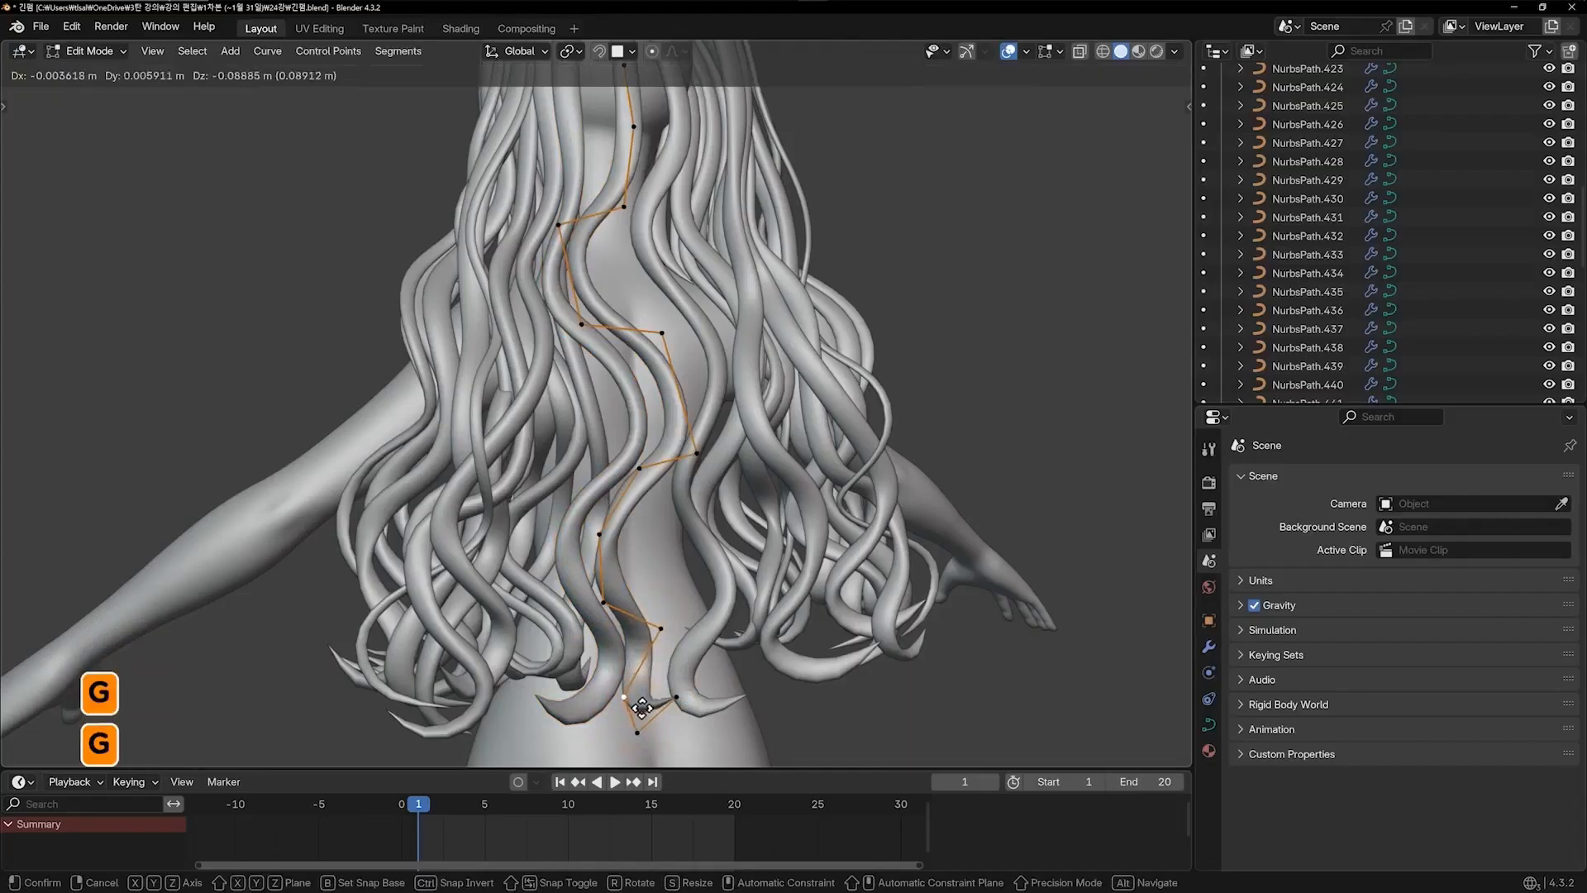
pyautogui.click(642, 706)
pyautogui.press('Tab')
pyautogui.click(971, 396)
# Shift two upper control points of the central back strand toward the middle of the head's bare gap
pyautogui.scroll(-5, 852, 426)
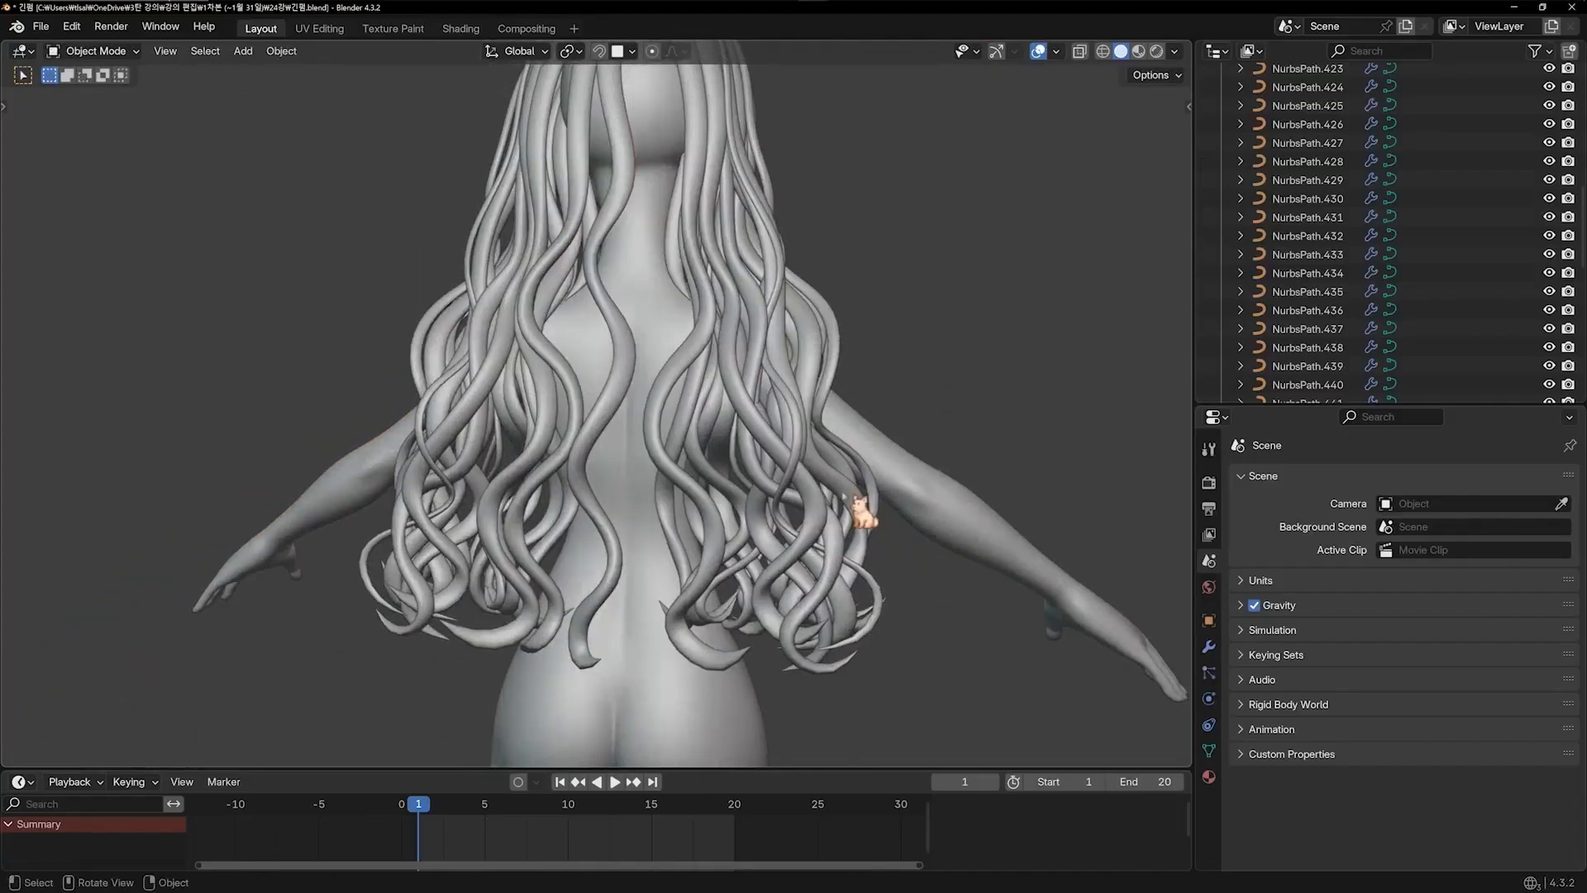
pyautogui.press('KP_1')
pyautogui.press('KP_9')
pyautogui.keyDown('shift'); pyautogui.moveTo(869, 339); pyautogui.dragTo(849, 438, button='middle'); pyautogui.keyUp('shift')
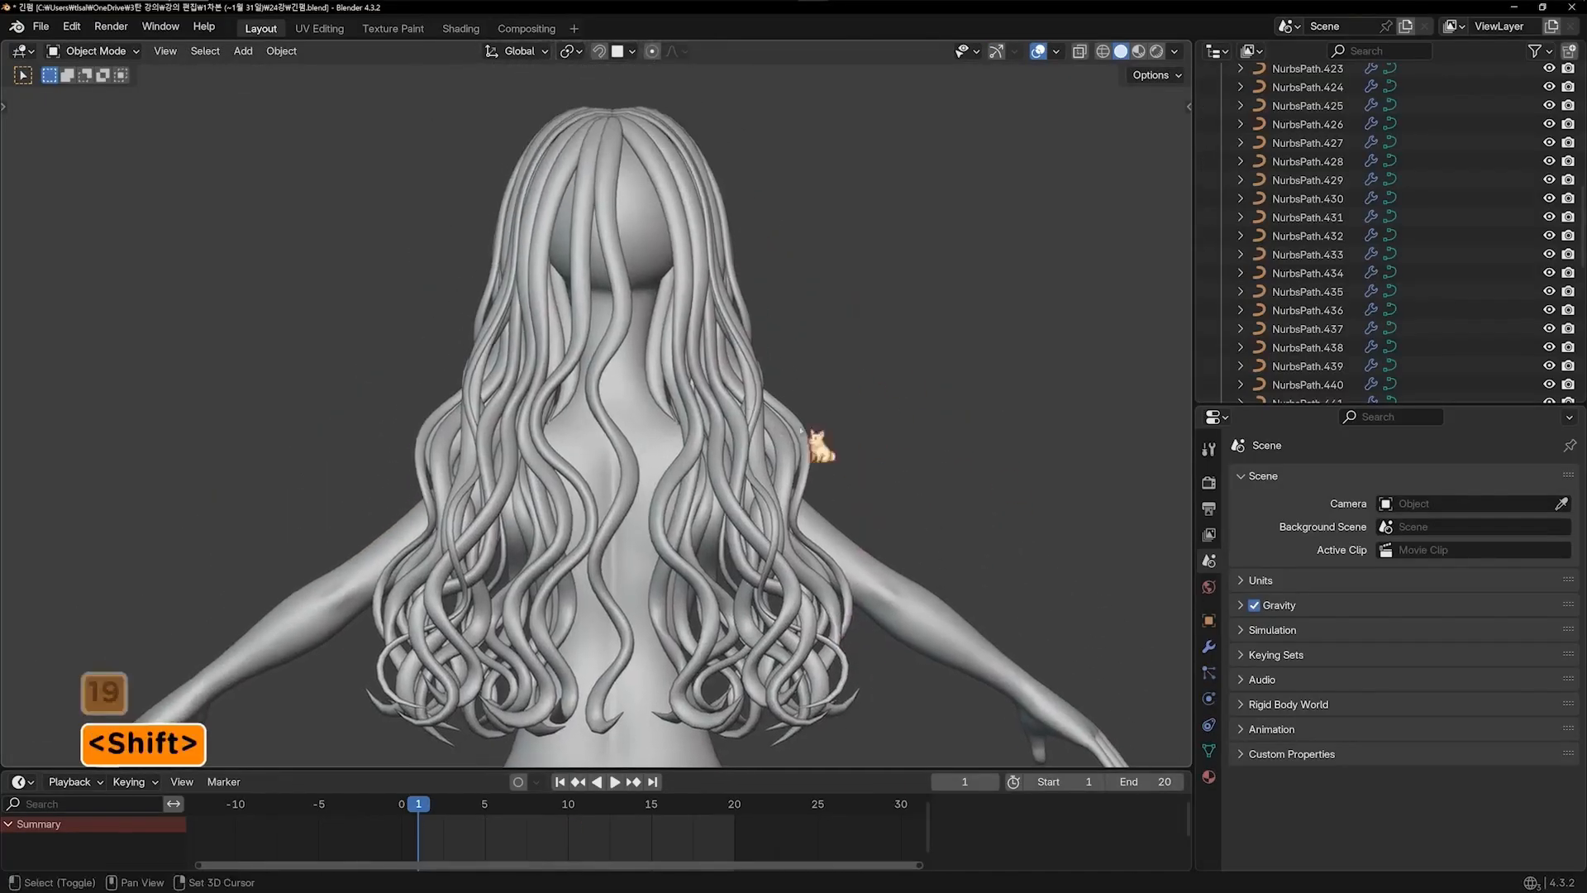
pyautogui.keyDown('shift'); pyautogui.moveTo(693, 387); pyautogui.dragTo(646, 492, button='middle'); pyautogui.keyUp('shift')
pyautogui.scroll(2, 662, 449)
pyautogui.click(628, 367)
pyautogui.press('Tab')
pyautogui.scroll(2, 661, 363)
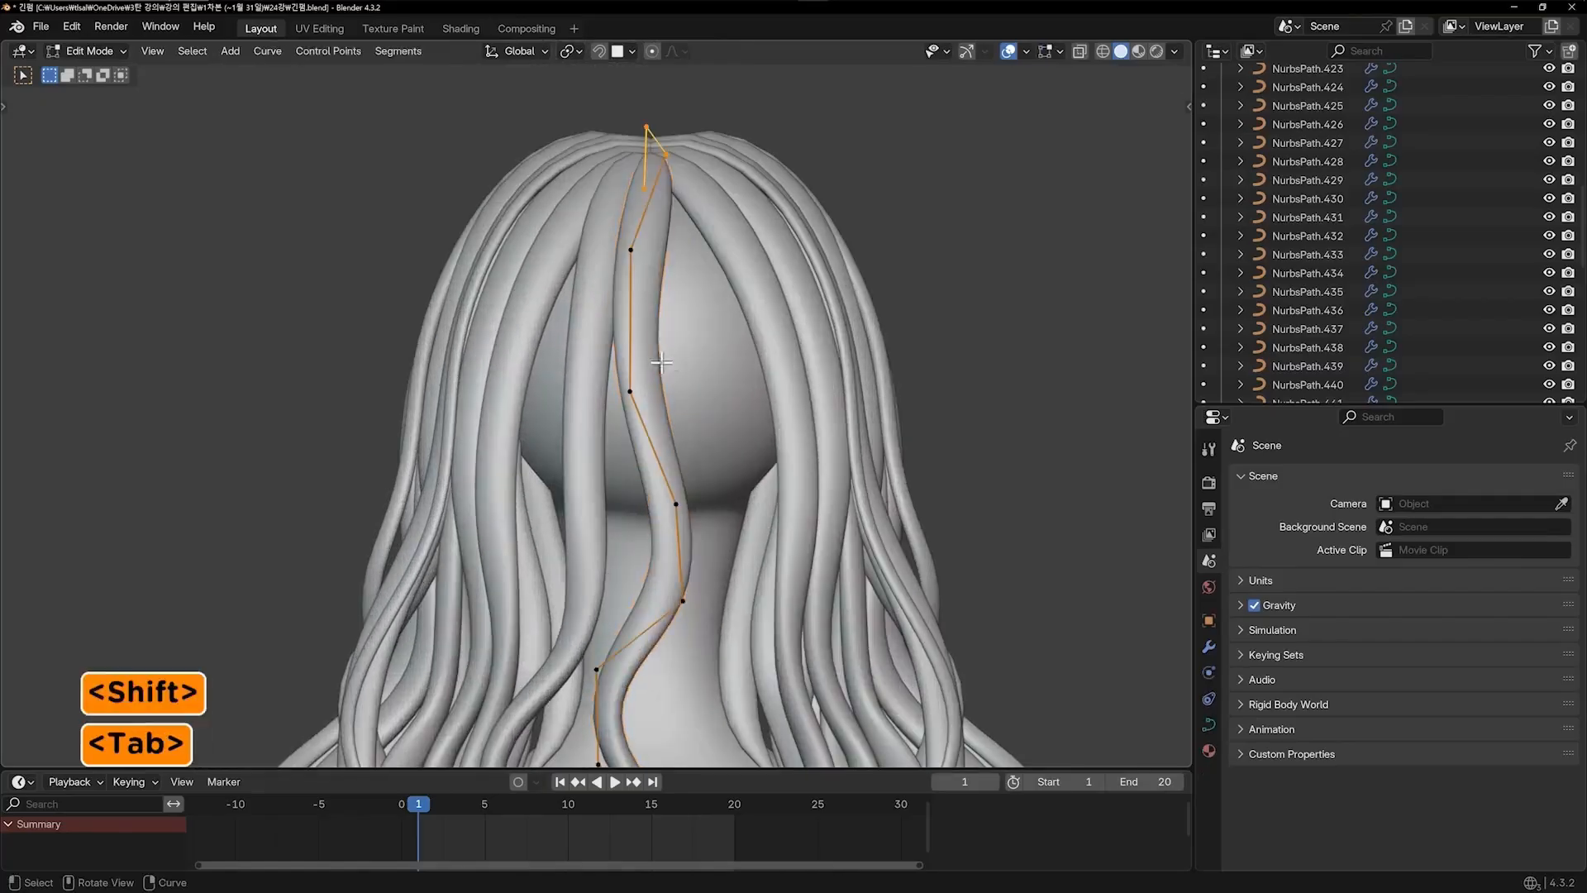
pyautogui.press('g')
pyautogui.click(660, 286)
pyautogui.click(638, 390)
pyautogui.press('g')
pyautogui.click(657, 391)
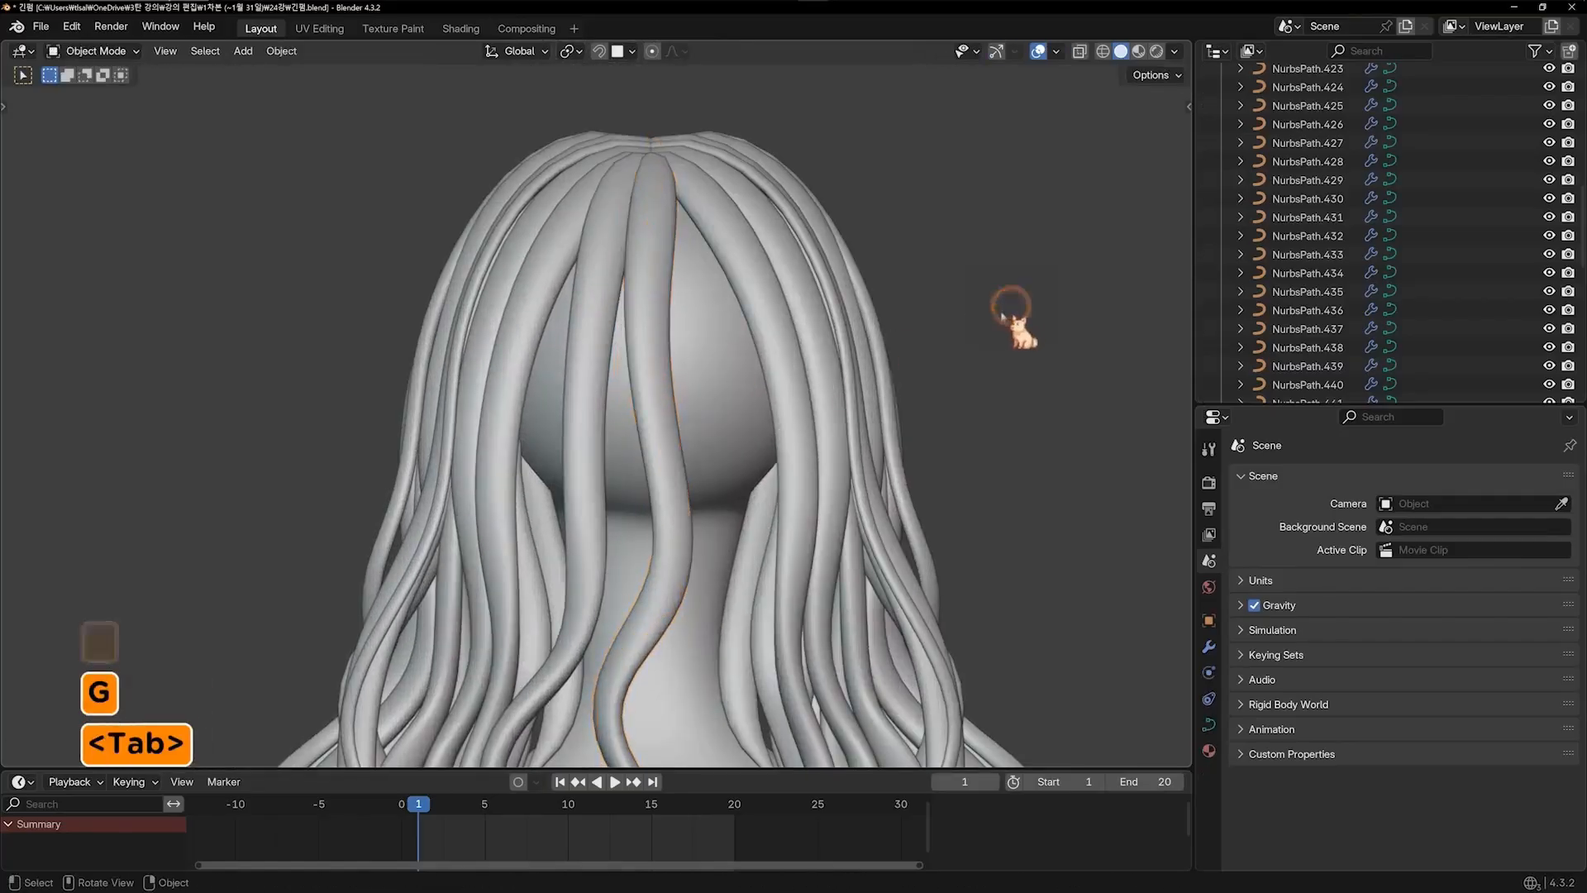
pyautogui.click(1002, 316)
# Duplicate the wavy strand beside the central one and place the copy between the two strands
pyautogui.scroll(-4, 744, 306)
pyautogui.keyDown('shift'); pyautogui.moveTo(722, 301); pyautogui.dragTo(674, 104, button='middle'); pyautogui.keyUp('shift')
pyautogui.keyDown('shift'); pyautogui.moveTo(688, 404); pyautogui.dragTo(721, 579, button='middle'); pyautogui.keyUp('shift')
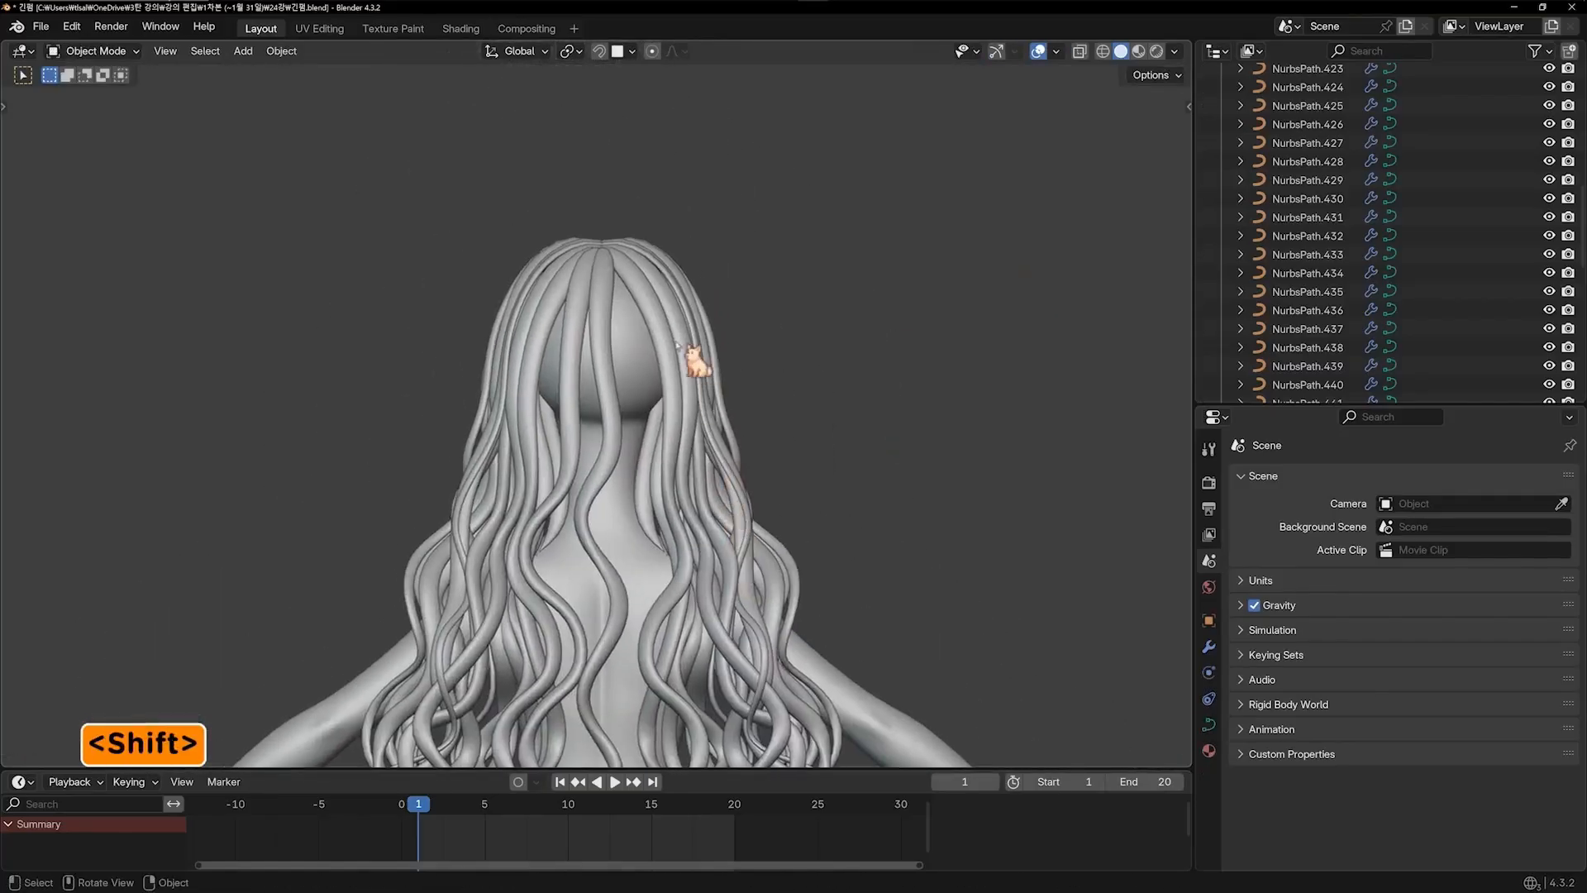
pyautogui.scroll(2, 561, 325)
pyautogui.keyDown('shift'); pyautogui.moveTo(722, 348); pyautogui.dragTo(690, 430, button='middle'); pyautogui.keyUp('shift')
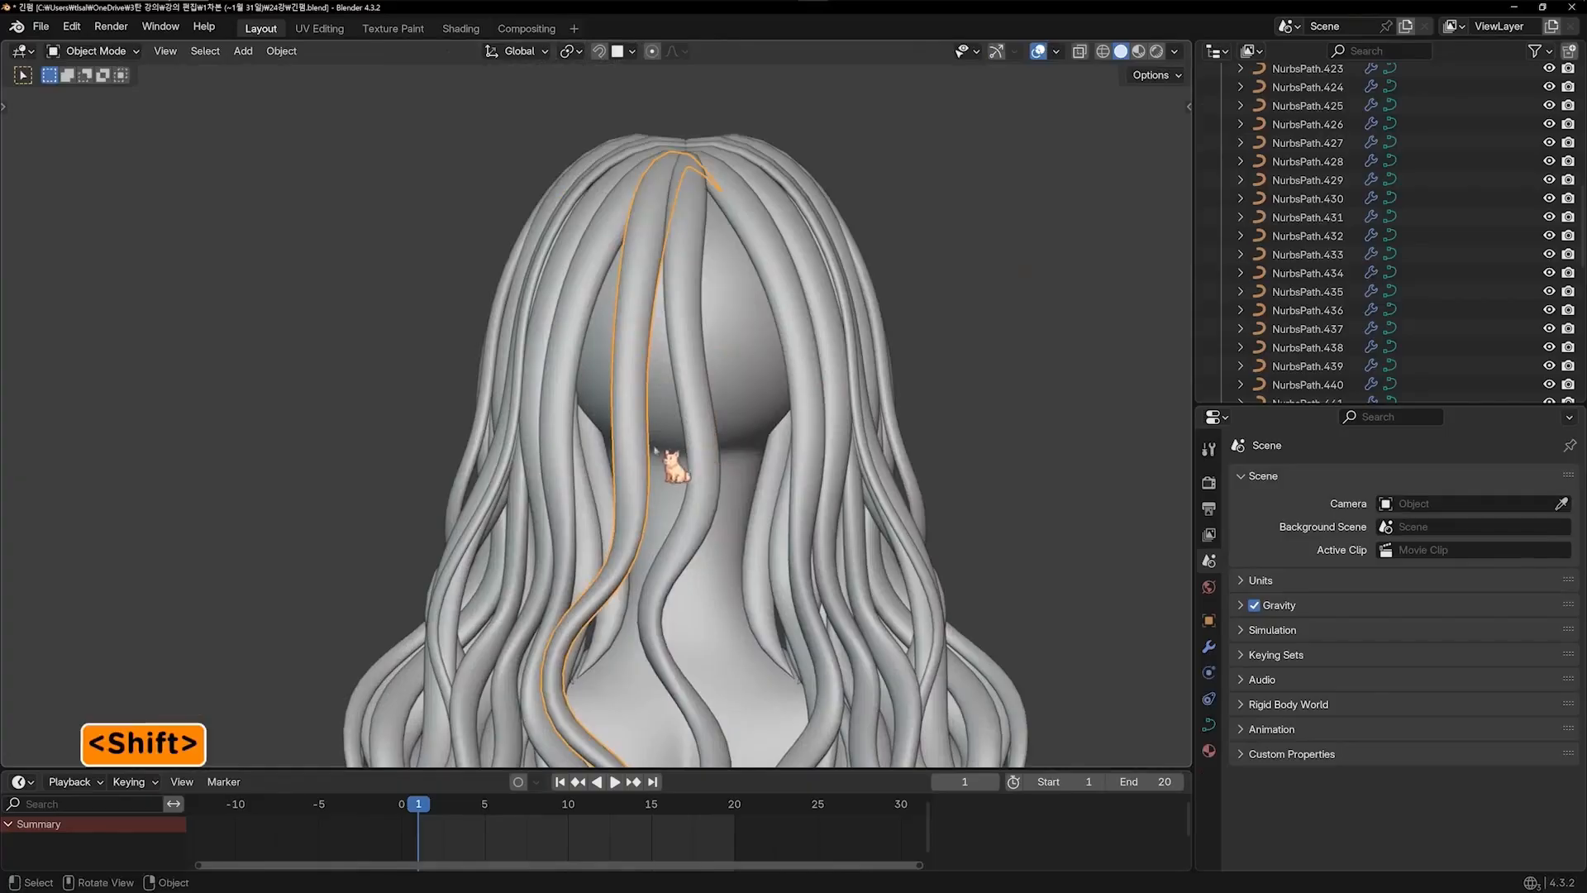
pyautogui.hotkey('shift', 'd')
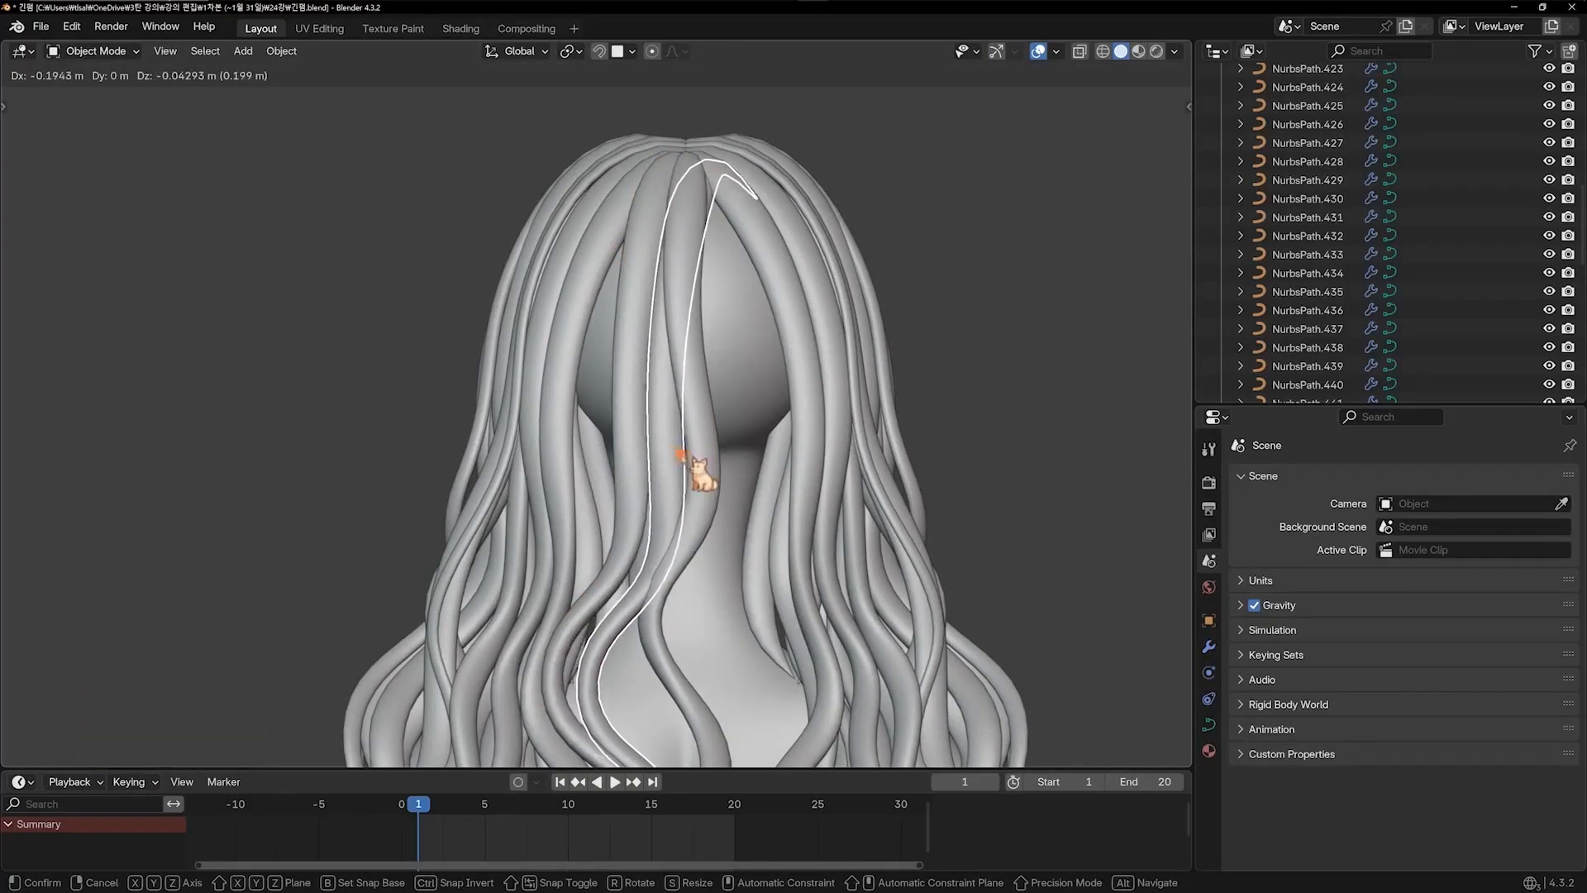
pyautogui.click(679, 452)
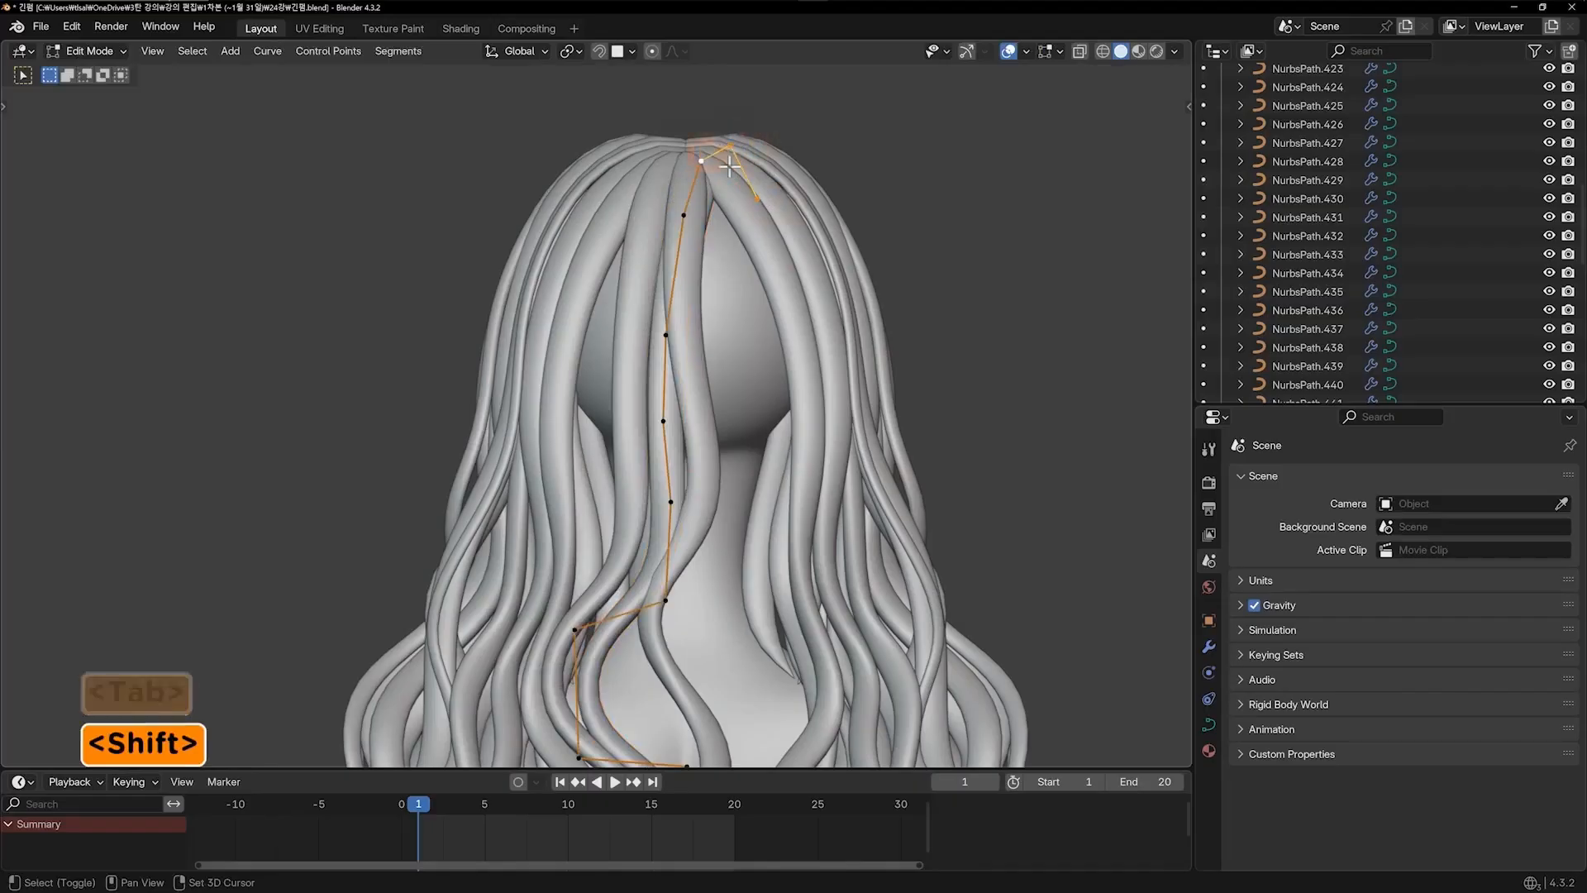
# Remove the duplicate's root control points, then move its new top point and adjust that point's radius
pyautogui.press('g')
pyautogui.click(660, 260)
pyautogui.hotkey('alt', 's')
pyautogui.click(709, 247)
pyautogui.hotkey('alt', 's')
pyautogui.click(708, 243)
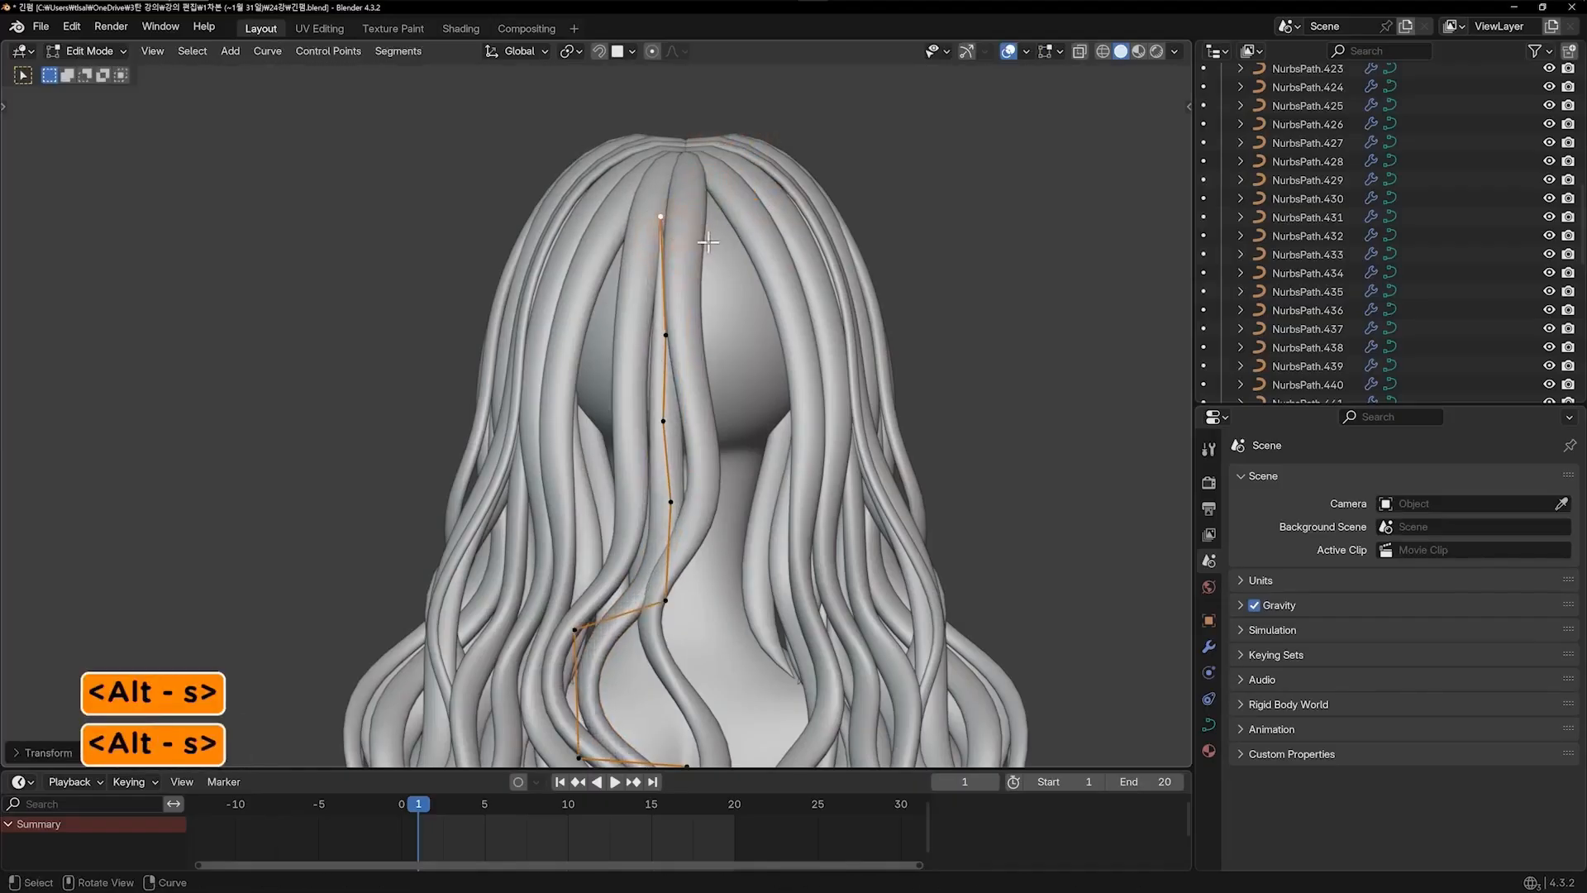
# Raise the duplicate's top two control points so its upper end sits beneath the strands on the head
pyautogui.moveTo(704, 262); pyautogui.dragTo(842, 284, button='middle')
pyautogui.press('g')
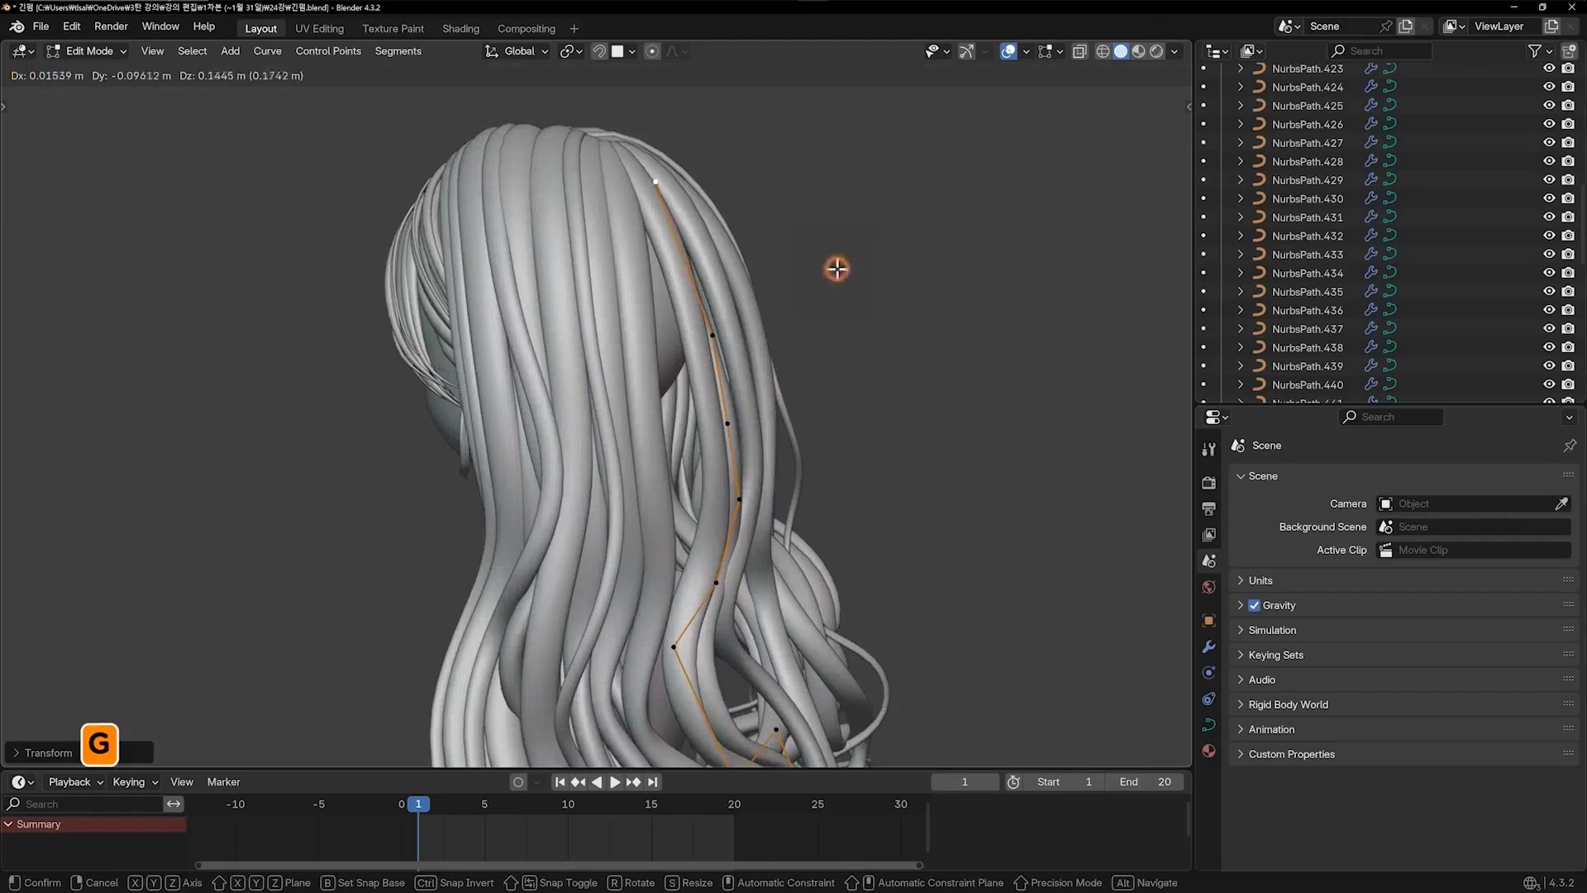
pyautogui.click(838, 269)
pyautogui.click(716, 334)
pyautogui.press('g')
pyautogui.click(718, 274)
pyautogui.moveTo(718, 274); pyautogui.dragTo(628, 360, button='middle')
pyautogui.press('g')
pyautogui.click(702, 276)
# Fine-tune the duplicate's top two control points and the next one down along the back of the head
pyautogui.click(639, 186)
pyautogui.press('g')
pyautogui.click(652, 194)
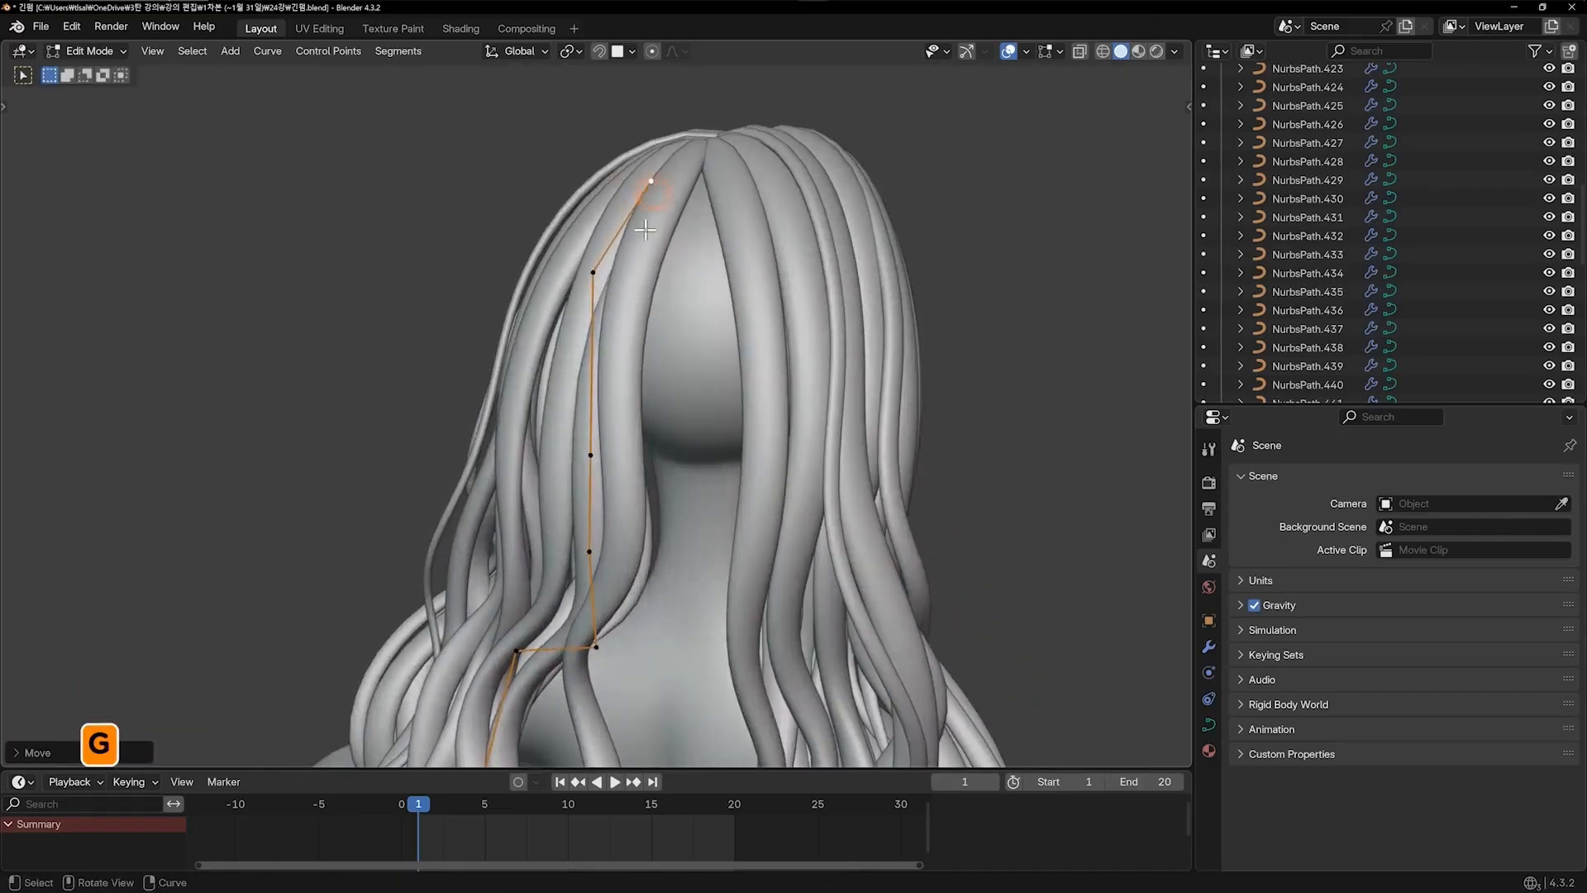
pyautogui.click(593, 272)
pyautogui.press('g')
pyautogui.click(595, 266)
pyautogui.moveTo(596, 267); pyautogui.dragTo(749, 230, button='middle')
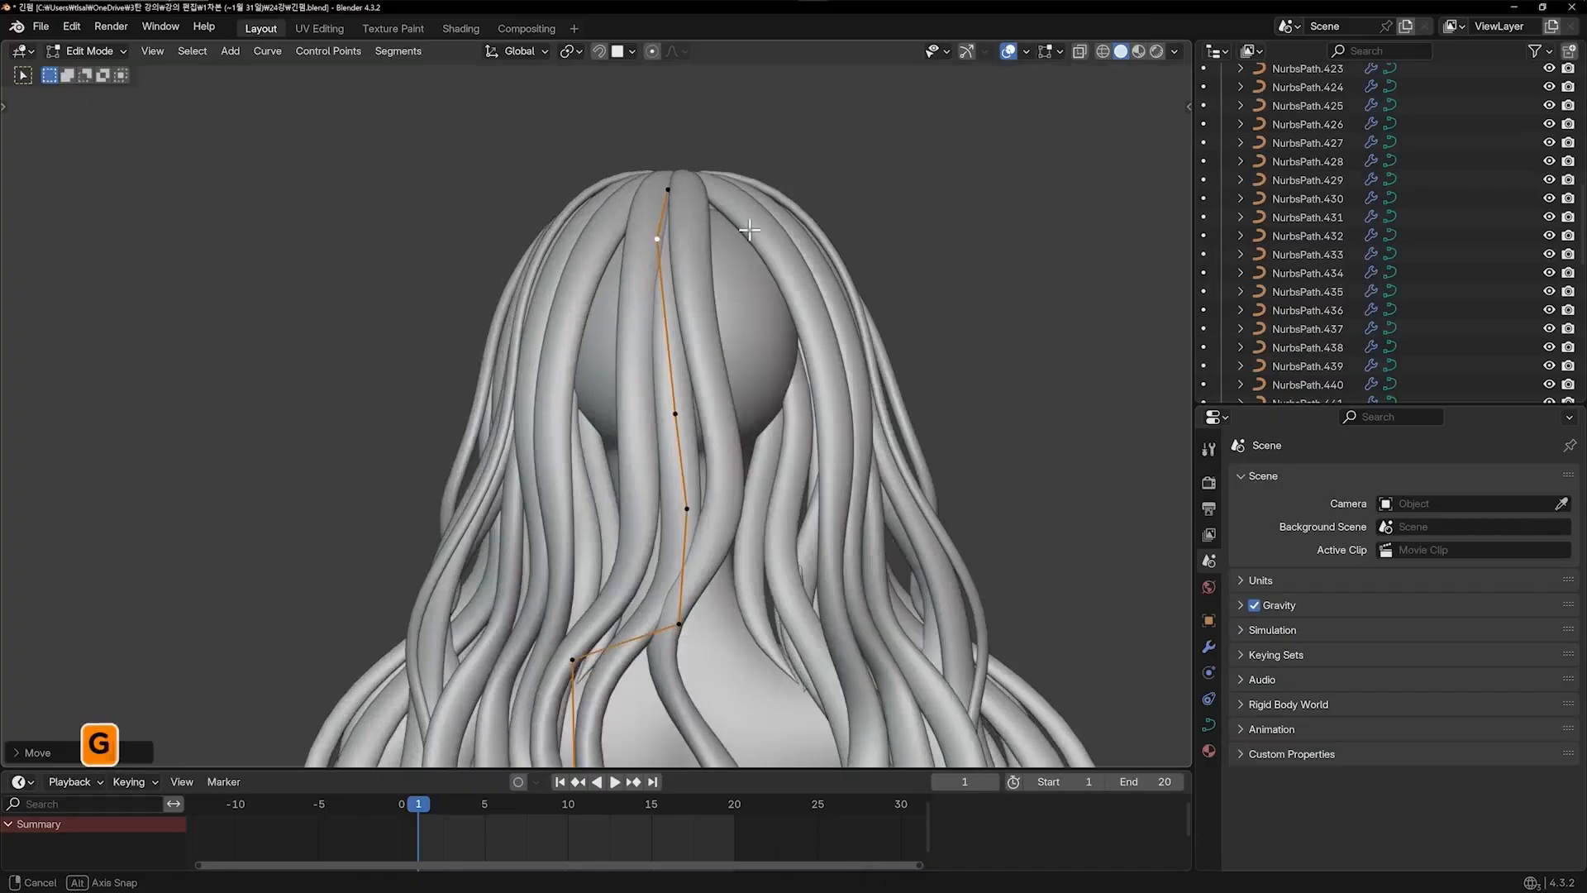
pyautogui.moveTo(731, 425); pyautogui.dragTo(786, 427, button='middle')
pyautogui.click(738, 425)
pyautogui.press('g')
pyautogui.click(748, 420)
# Reposition the duplicate's control points around the bend below the neck and across the upper back
pyautogui.keyDown('shift'); pyautogui.moveTo(767, 516); pyautogui.dragTo(565, 394, button='middle'); pyautogui.keyUp('shift')
pyautogui.click(579, 471)
pyautogui.press('g')
pyautogui.click(555, 462)
pyautogui.click(521, 485)
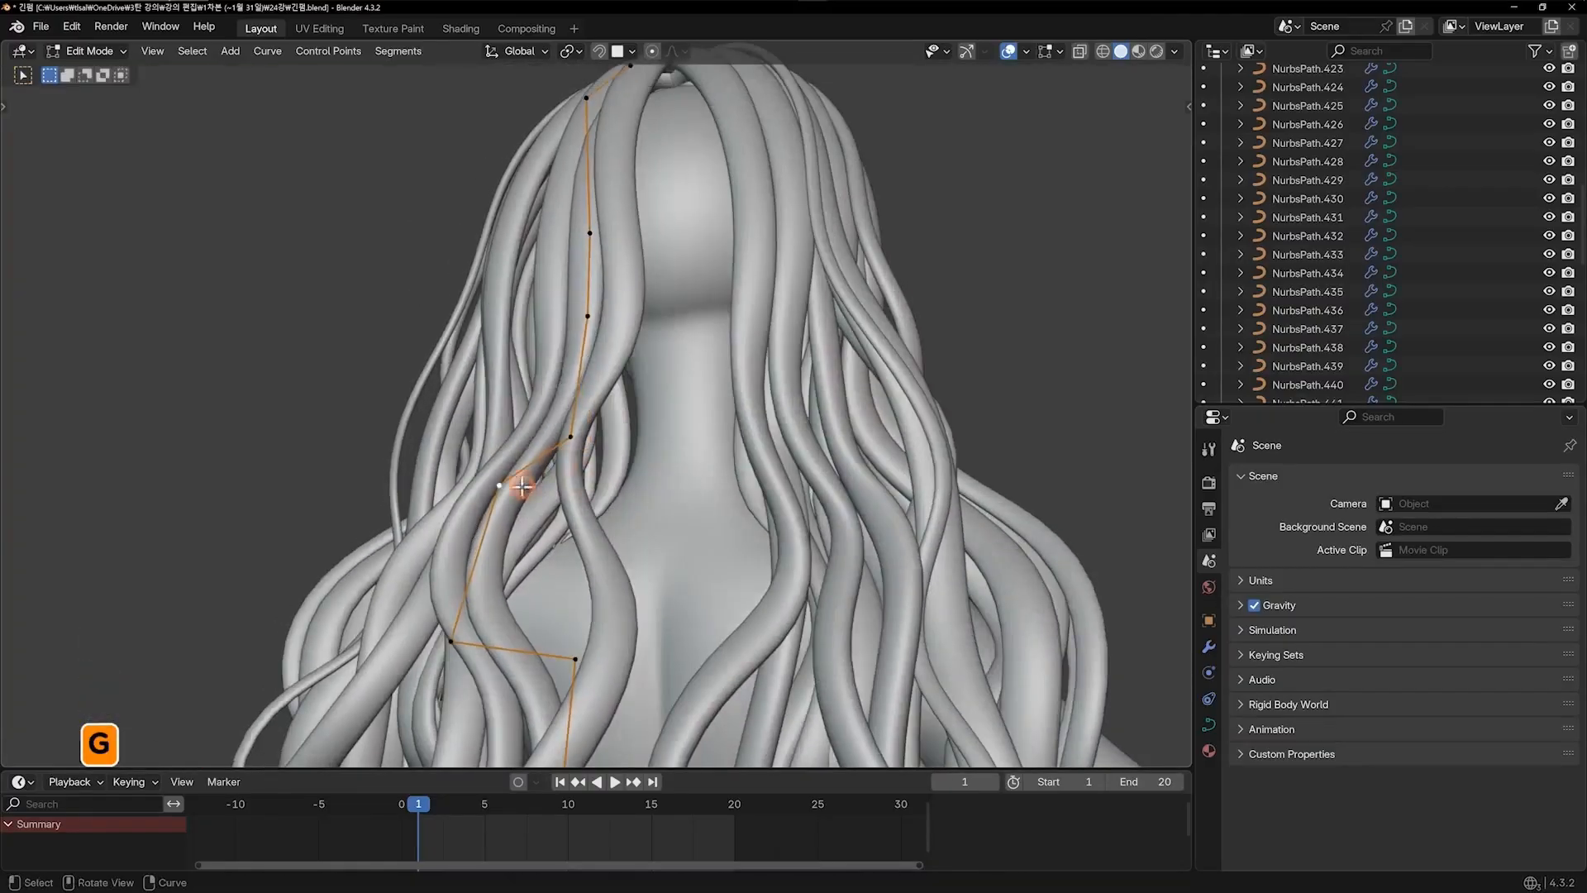
pyautogui.press('g')
pyautogui.click(509, 484)
pyautogui.moveTo(537, 480); pyautogui.dragTo(756, 521, button='middle')
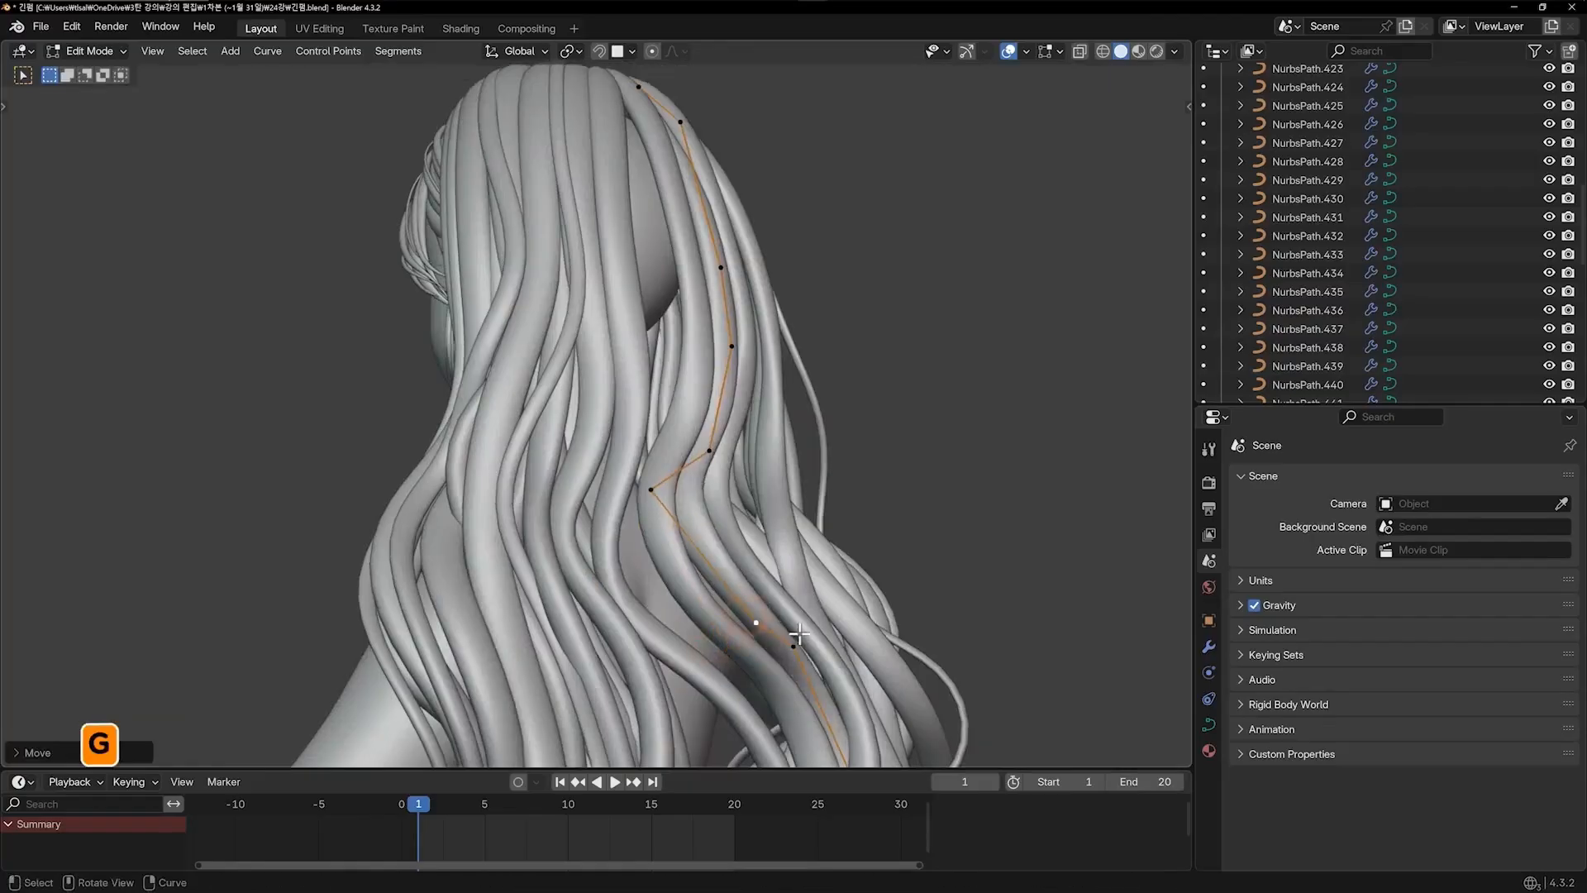
pyautogui.moveTo(714, 647); pyautogui.dragTo(666, 457, button='middle')
pyautogui.press('g')
pyautogui.click(470, 423)
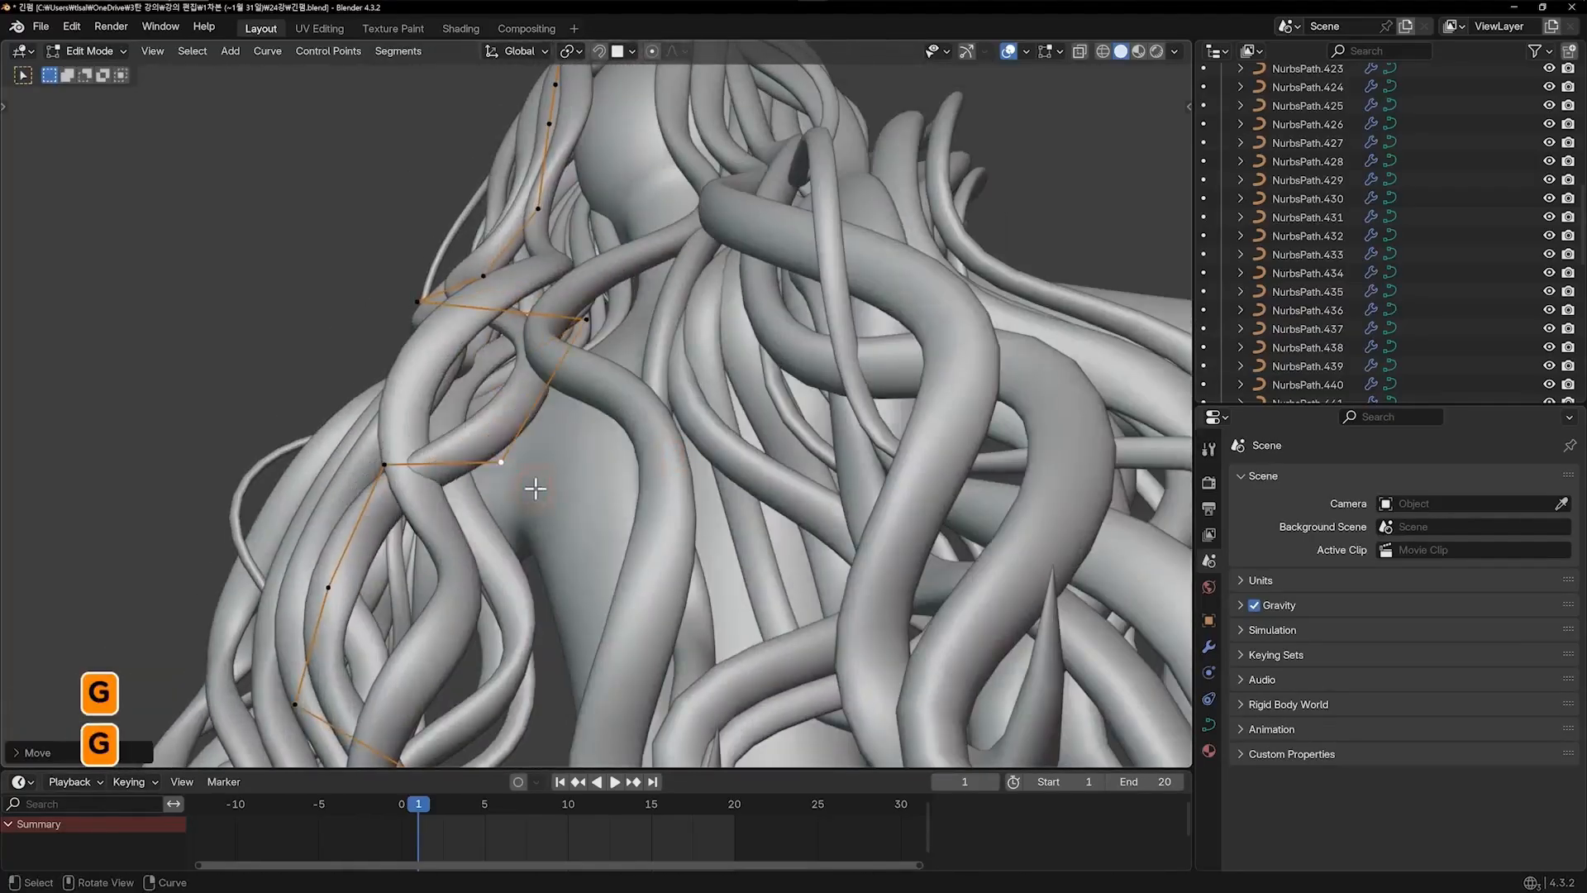
# Move the duplicate's lower part along the Y axis to fit it against the surrounding hair
pyautogui.scroll(-4, 535, 489)
pyautogui.keyDown('shift'); pyautogui.moveTo(535, 488); pyautogui.dragTo(473, 365, button='middle'); pyautogui.keyUp('shift')
pyautogui.moveTo(713, 626); pyautogui.dragTo(713, 622)
pyautogui.moveTo(713, 622); pyautogui.dragTo(777, 674, button='middle')
pyautogui.press('g')
pyautogui.press('y')
pyautogui.click(691, 595)
pyautogui.scroll(1, 747, 626)
pyautogui.moveTo(661, 683); pyautogui.dragTo(697, 702, button='middle')
# Move the duplicate's control points just above its tip to reshape its lowest curl
pyautogui.hotkey('alt', 'a')
pyautogui.click(549, 716)
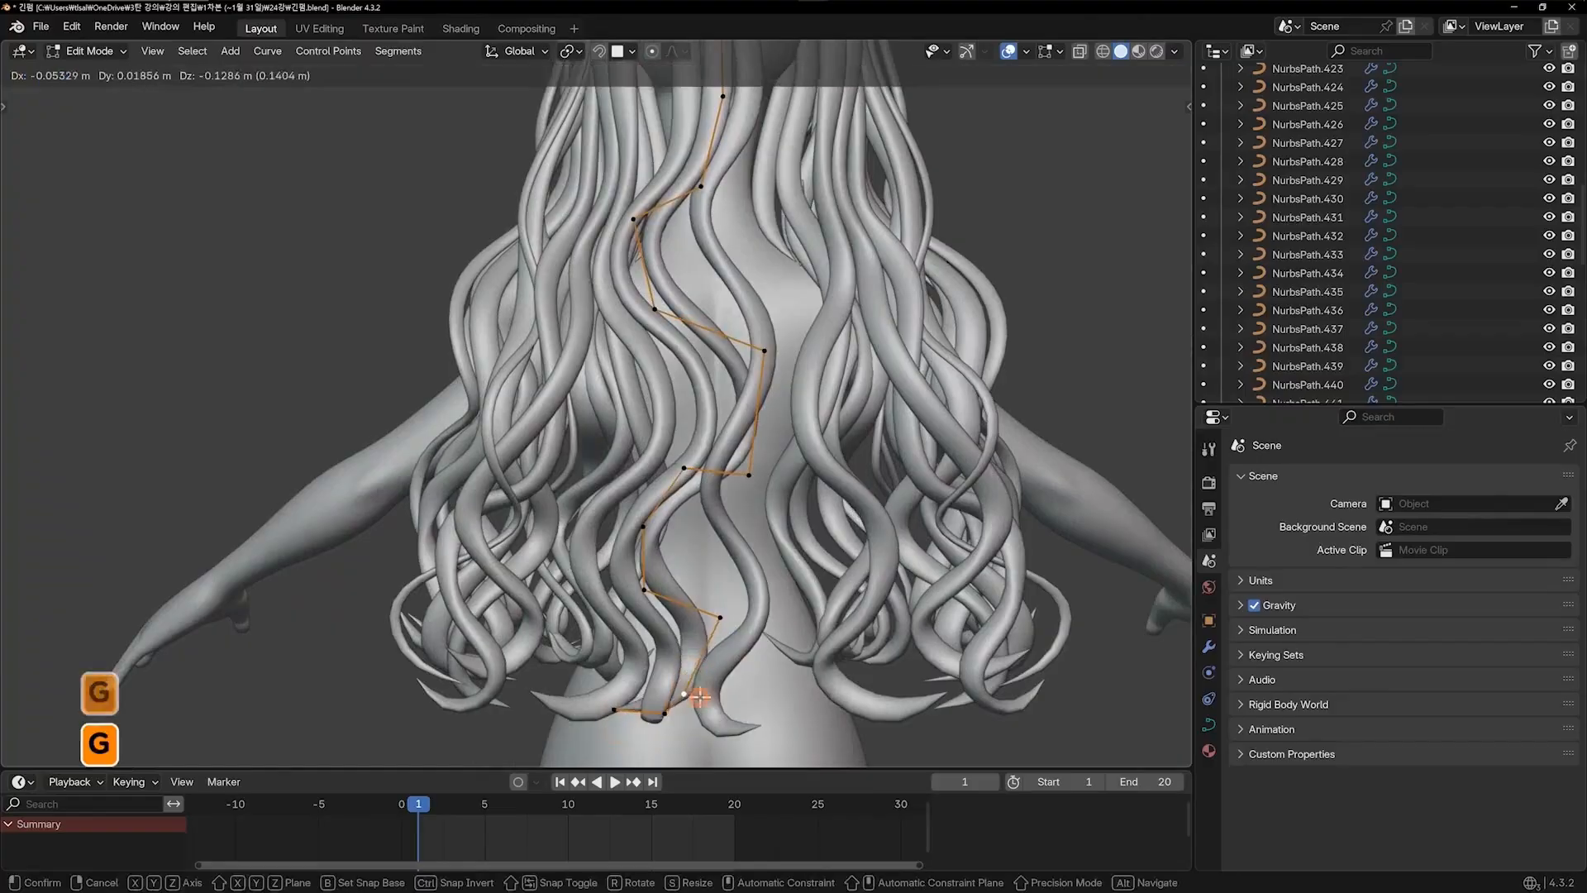
pyautogui.click(701, 698)
pyautogui.click(722, 622)
pyautogui.press('g')
pyautogui.click(712, 644)
pyautogui.click(646, 592)
pyautogui.press('g')
pyautogui.click(648, 613)
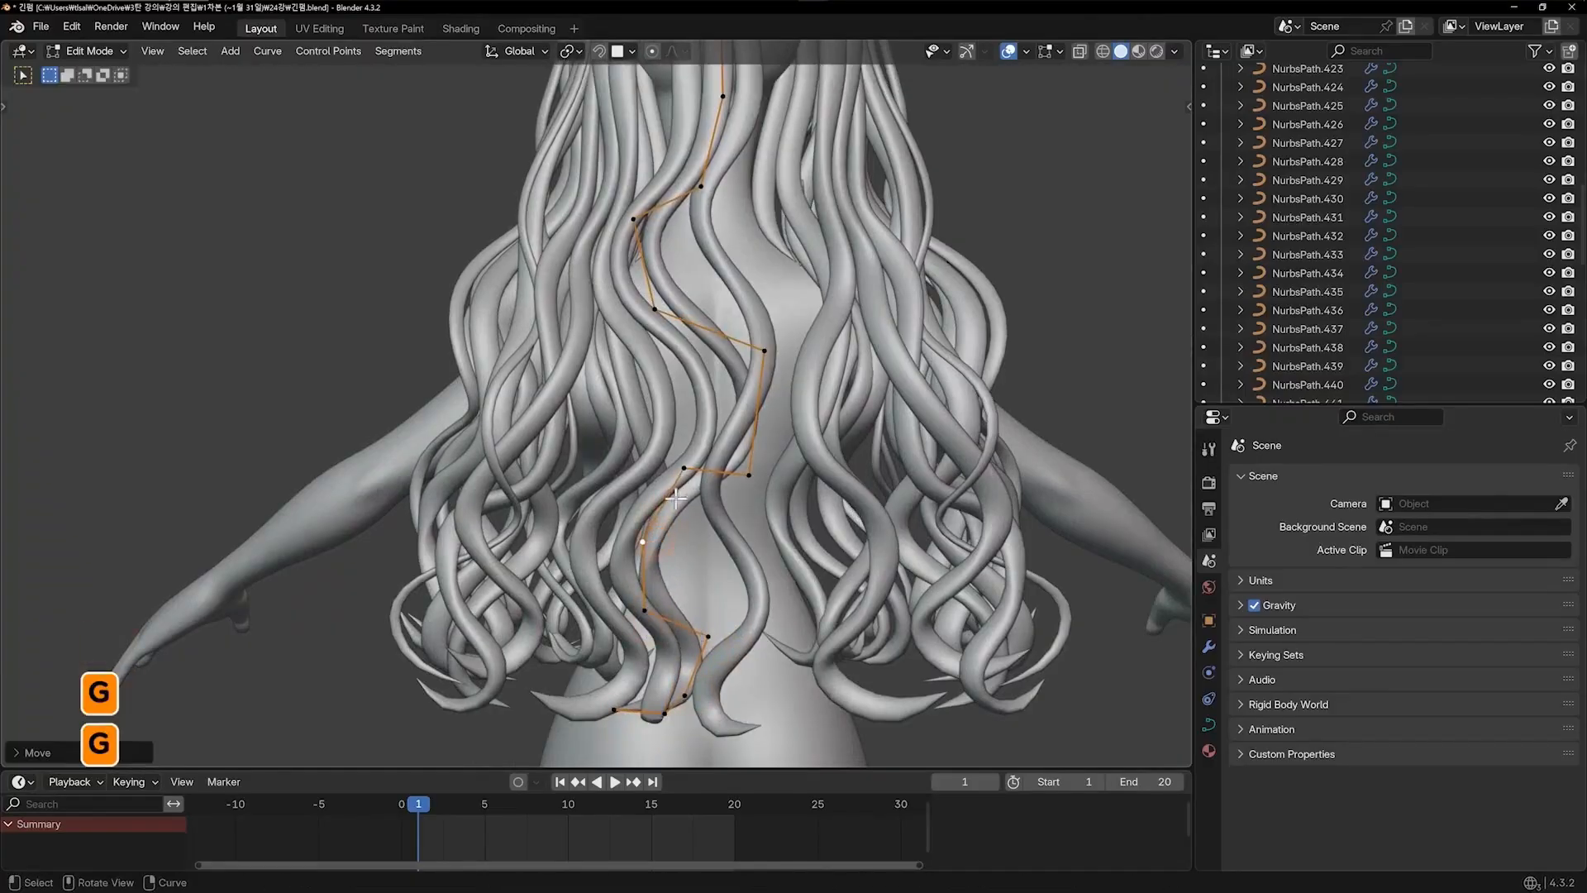
# Move three control points in the duplicate's middle section to soften its wave over the back
pyautogui.click(685, 473)
pyautogui.press('g')
pyautogui.click(684, 508)
pyautogui.press('g')
pyautogui.click(743, 491)
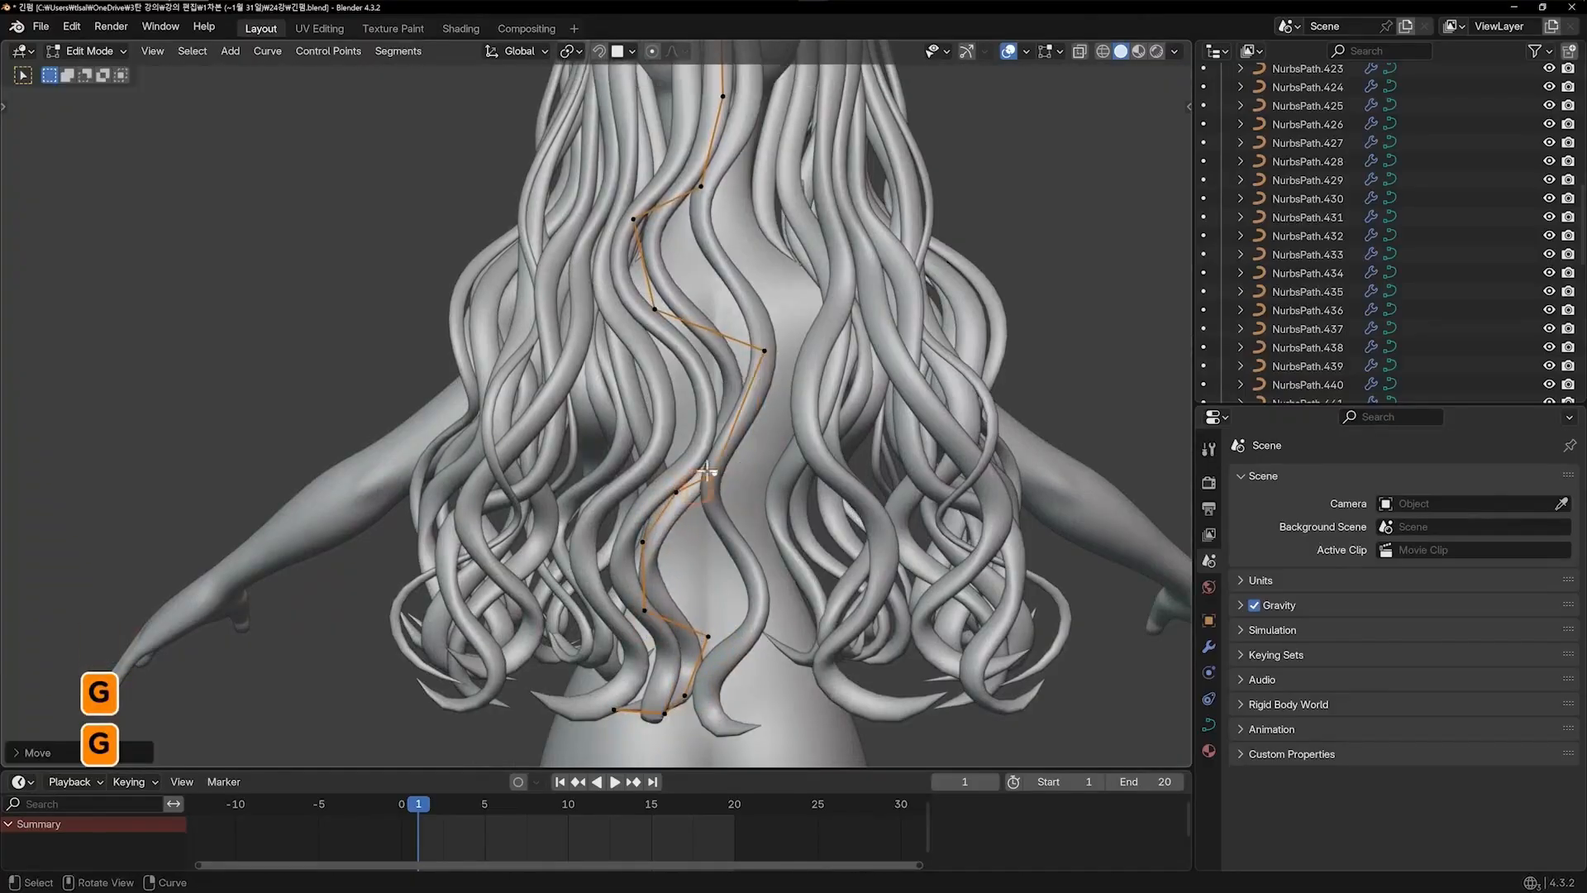
pyautogui.click(762, 352)
pyautogui.press('g')
pyautogui.click(738, 377)
pyautogui.scroll(-6, 951, 355)
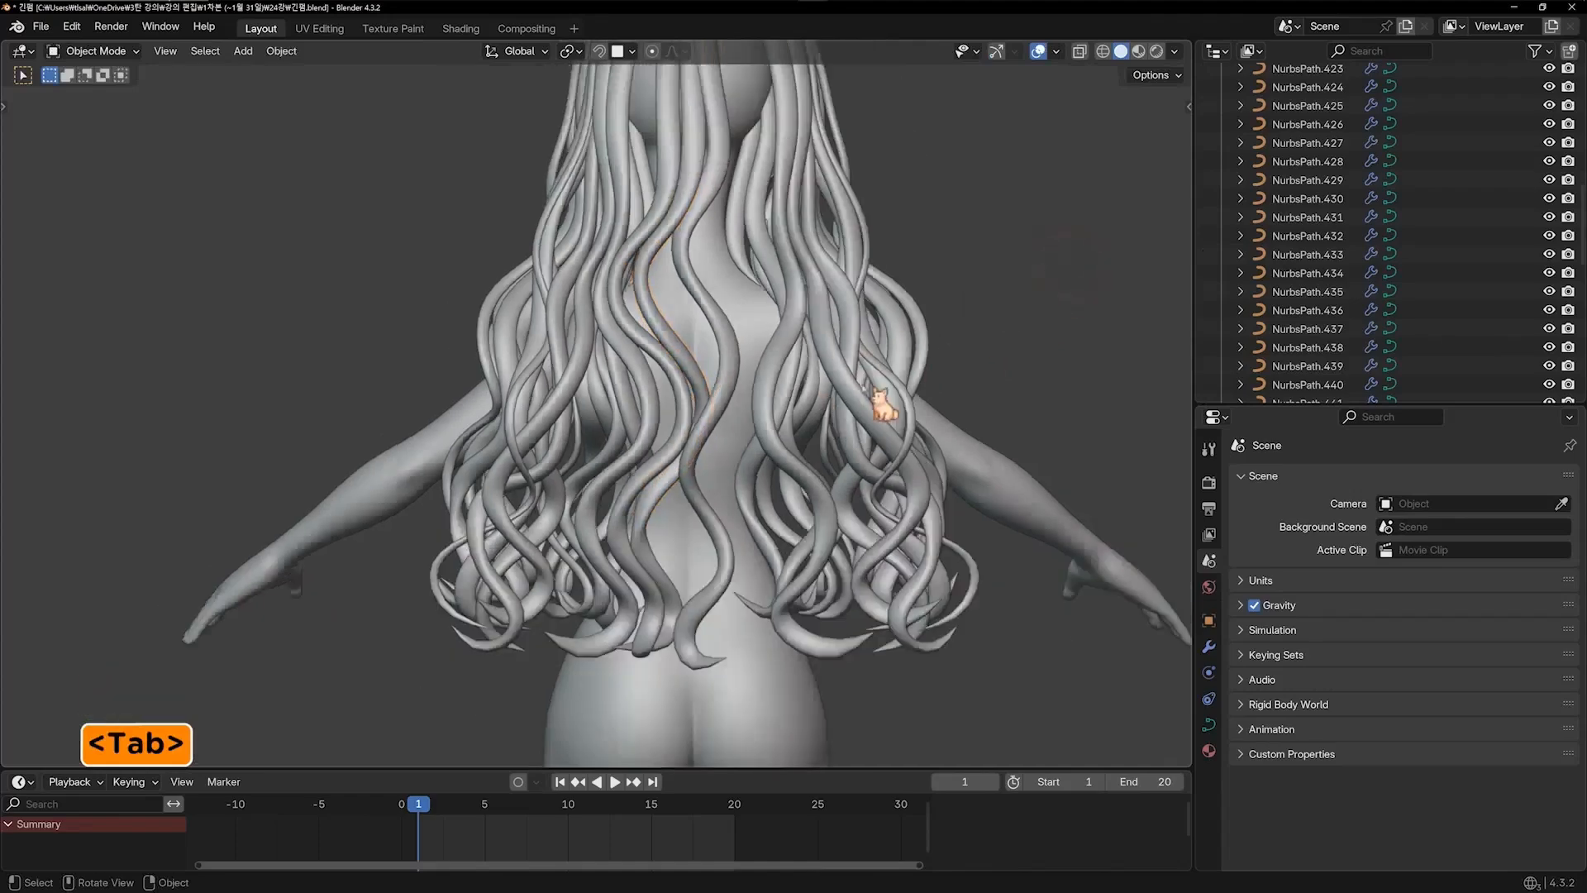
# Reposition an upper control point of a strand beside the bare gap at the back of the head
pyautogui.press('KP_1')
pyautogui.press('KP_9')
pyautogui.keyDown('shift'); pyautogui.moveTo(819, 342); pyautogui.dragTo(801, 455, button='middle'); pyautogui.keyUp('shift')
pyautogui.scroll(2, 801, 455)
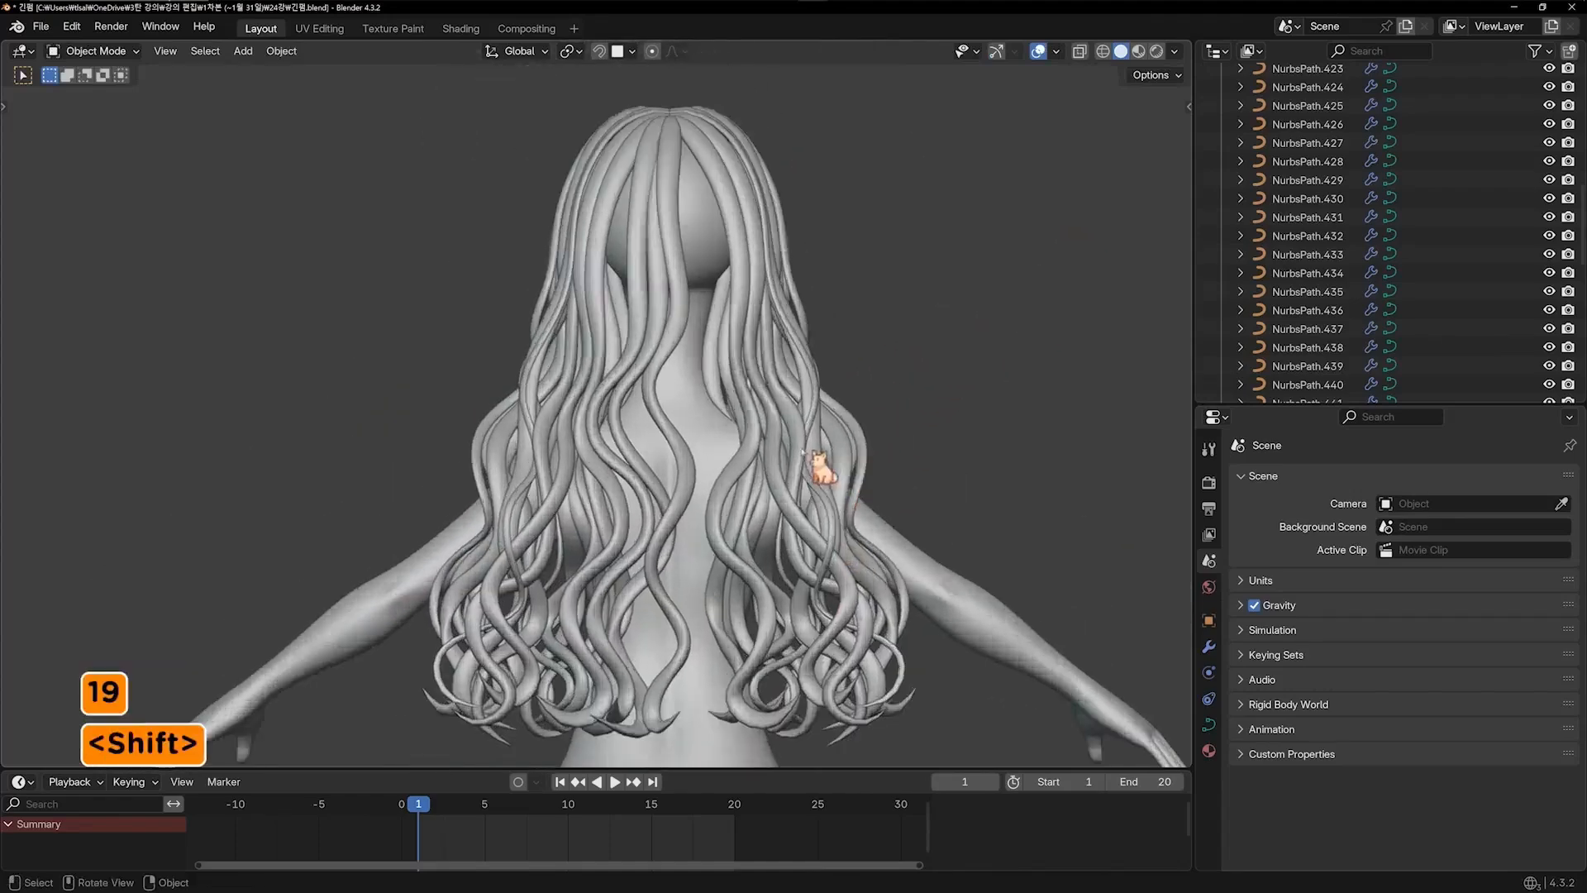
pyautogui.keyDown('shift'); pyautogui.moveTo(695, 387); pyautogui.dragTo(656, 554, button='middle'); pyautogui.keyUp('shift')
pyautogui.scroll(2, 643, 309)
pyautogui.press('Tab')
pyautogui.moveTo(704, 363); pyautogui.dragTo(639, 309, button='middle')
pyautogui.click(627, 297)
pyautogui.press('g')
pyautogui.click(603, 273)
pyautogui.press('Tab')
pyautogui.click(1007, 229)
pyautogui.scroll(-4, 942, 449)
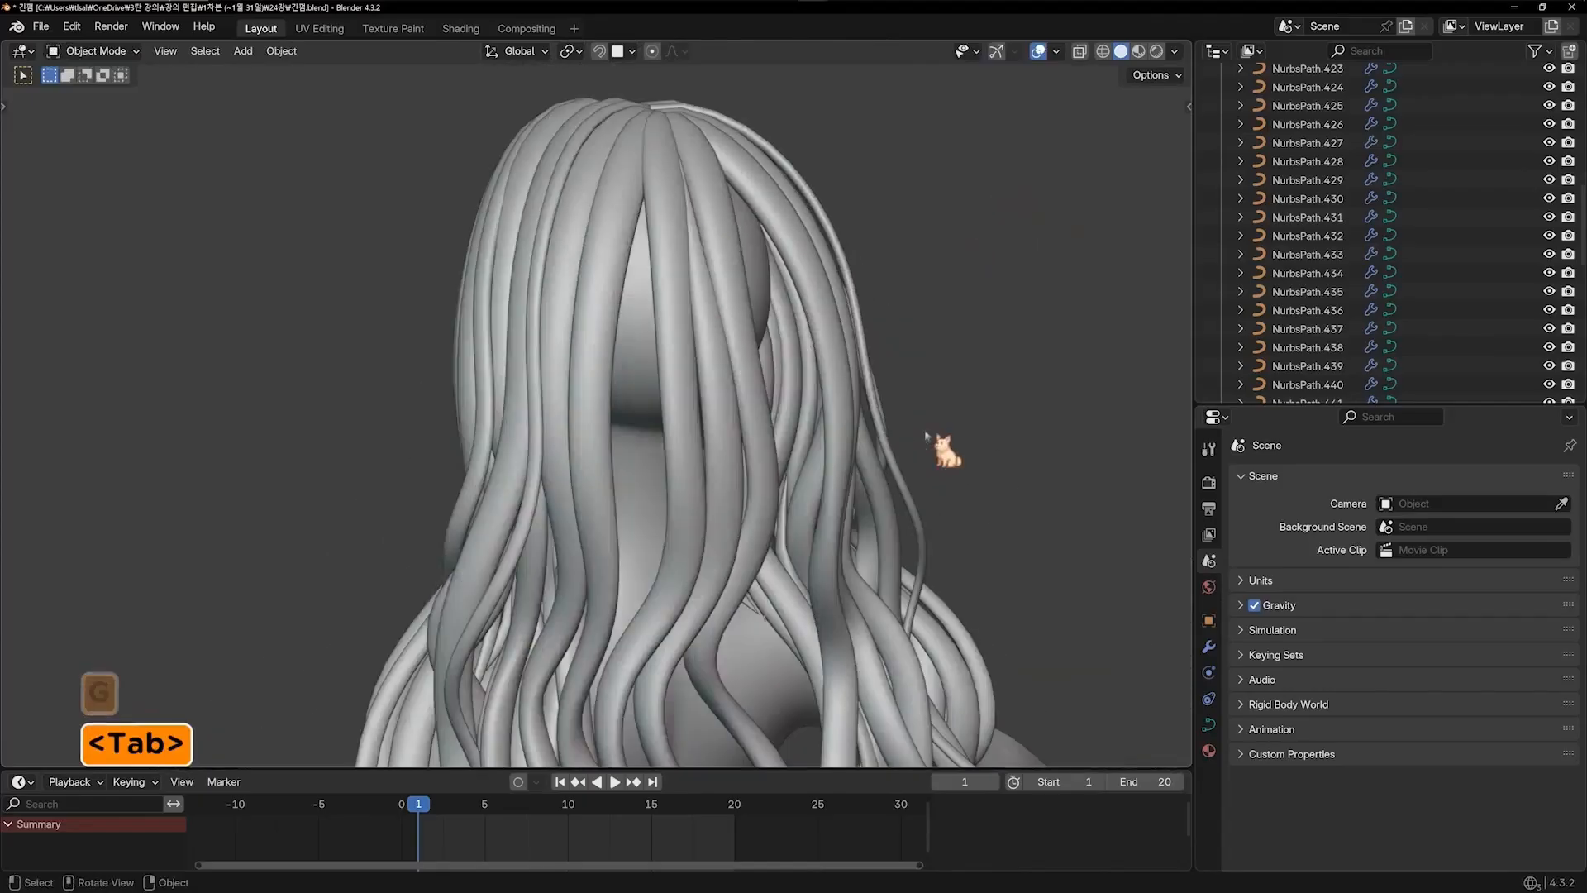
# Examine the whole hairstyle from the back and both sides for remaining gaps
pyautogui.press('KP_1')
pyautogui.press('KP_9')
pyautogui.keyDown('shift'); pyautogui.moveTo(924, 471); pyautogui.dragTo(819, 340, button='middle'); pyautogui.keyUp('shift')
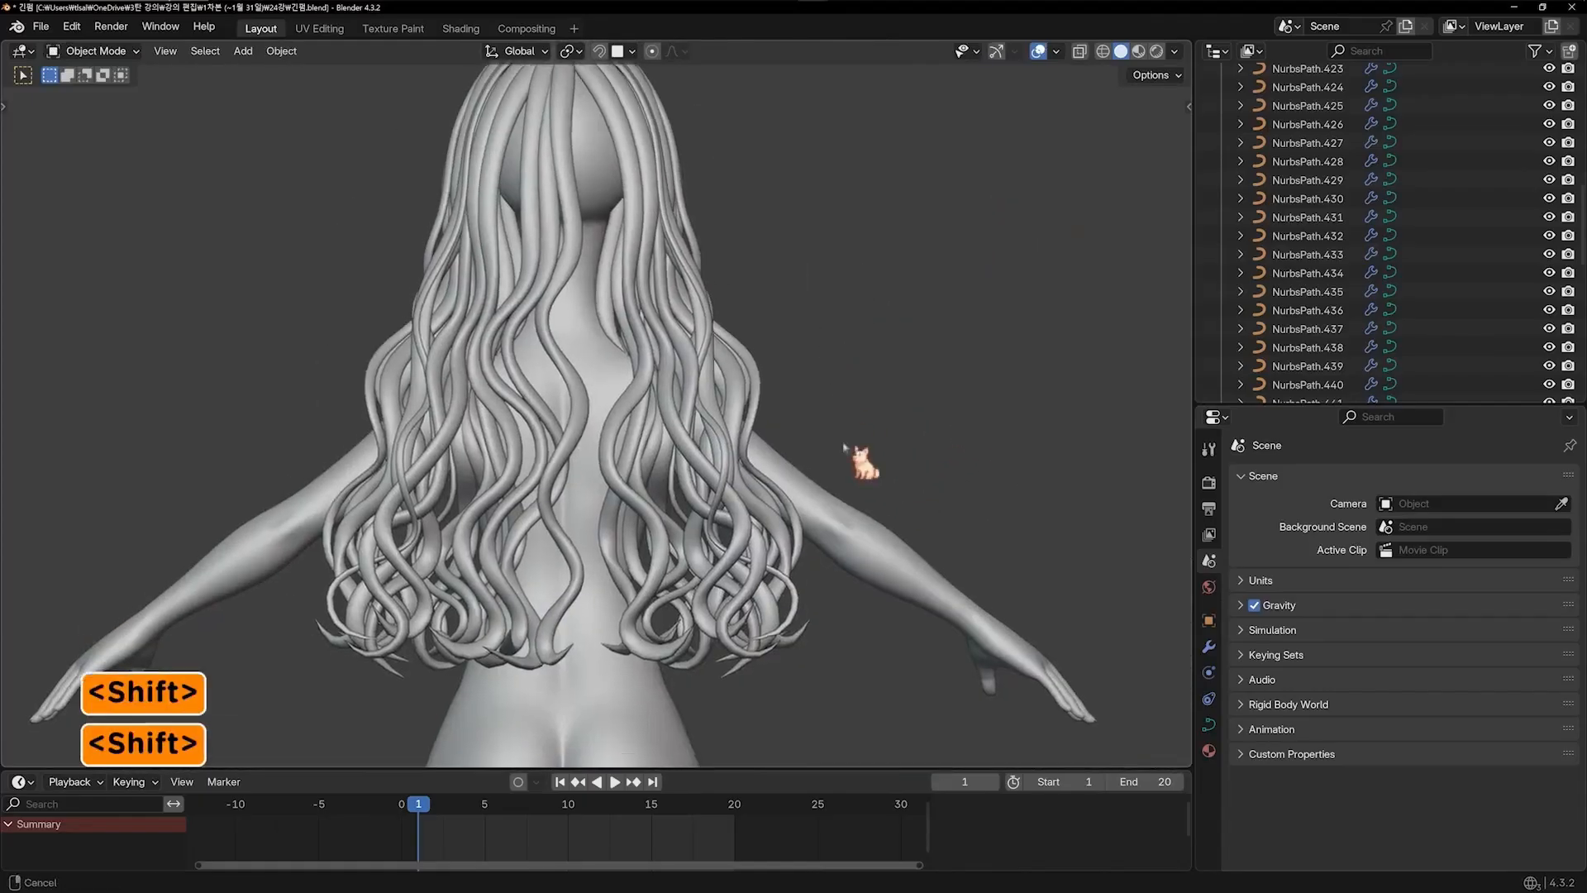
pyautogui.keyDown('shift'); pyautogui.moveTo(854, 454); pyautogui.dragTo(783, 478, button='middle'); pyautogui.keyUp('shift')
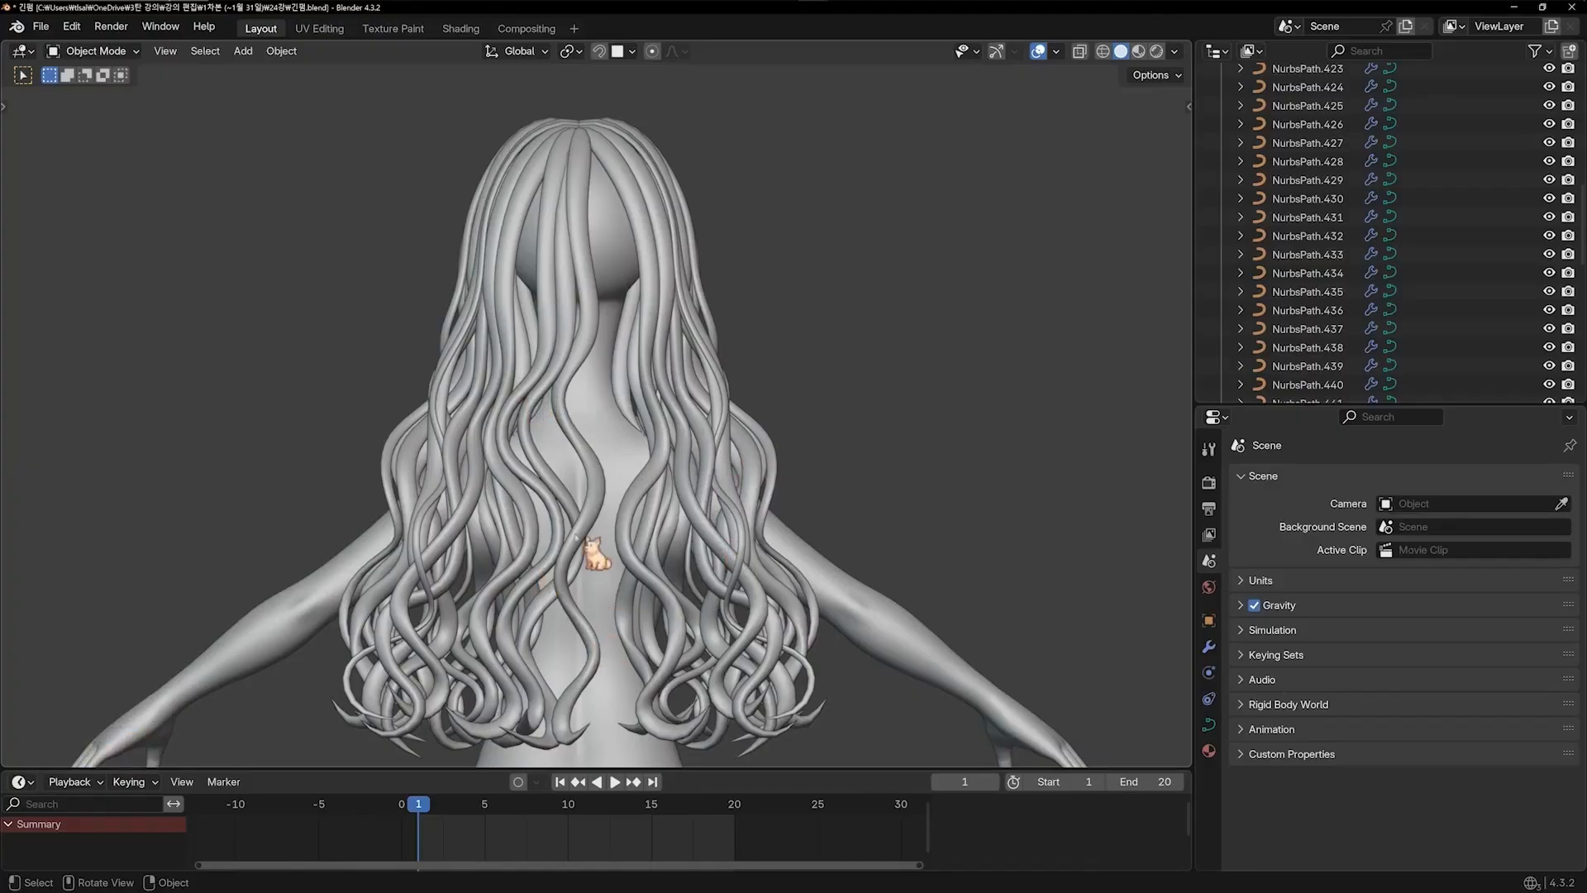
pyautogui.press('KP_4')
pyautogui.press('KP_1')
pyautogui.press('KP_3')
pyautogui.press('KP_6')
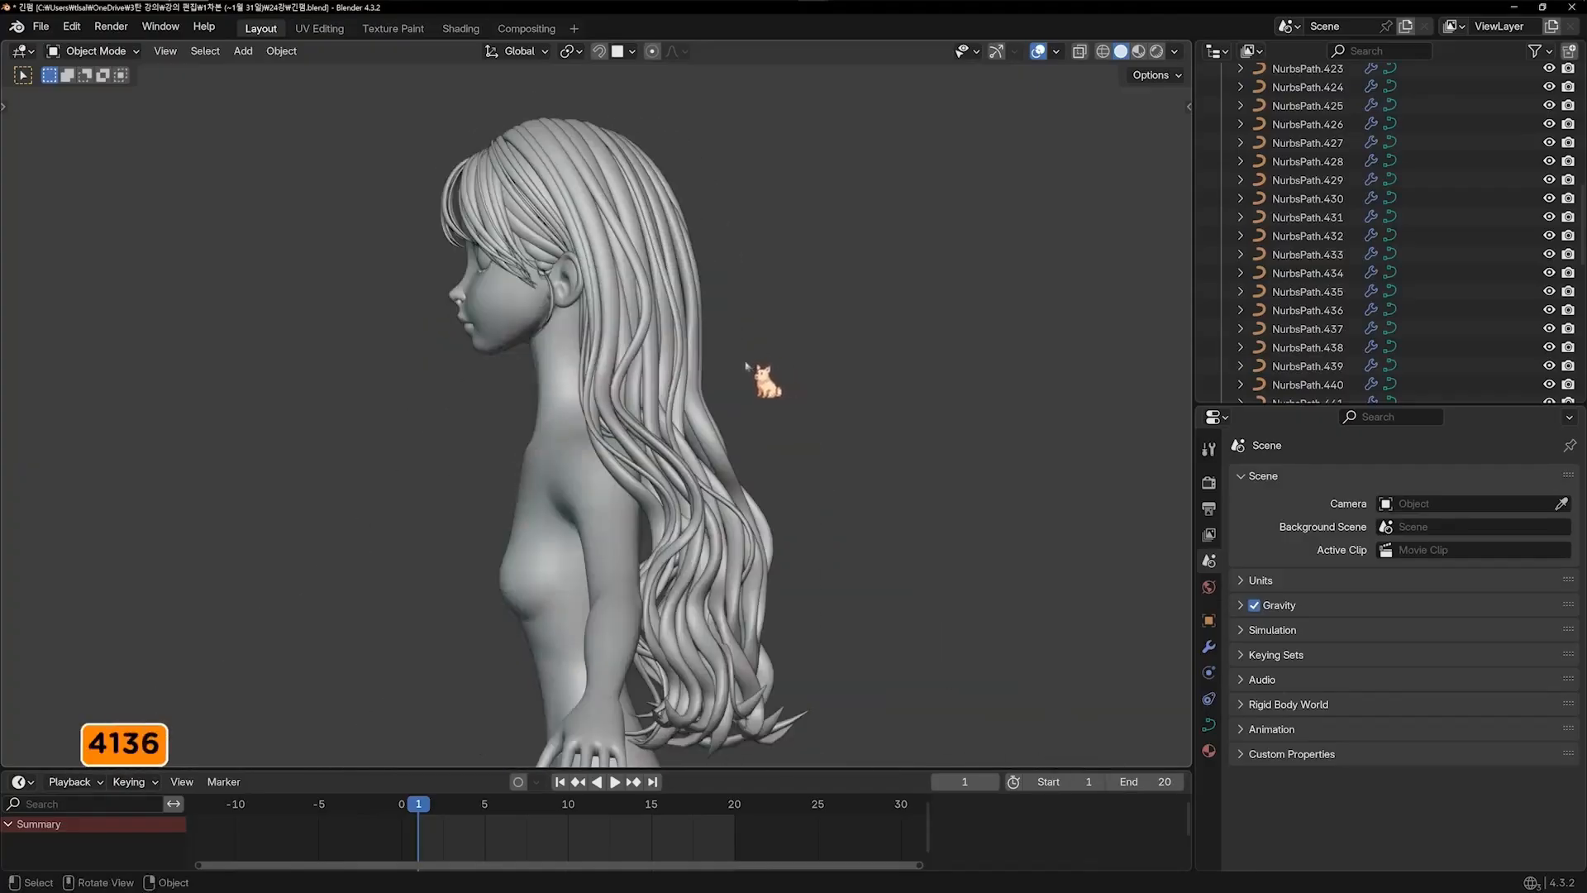
pyautogui.press('KP_6')
pyautogui.press('KP_6')
pyautogui.press('KP_6')
pyautogui.press('KP_6')
pyautogui.press('KP_6')
pyautogui.press('KP_6')
pyautogui.press('KP_6')
pyautogui.press('KP_6')
pyautogui.press('KP_6')
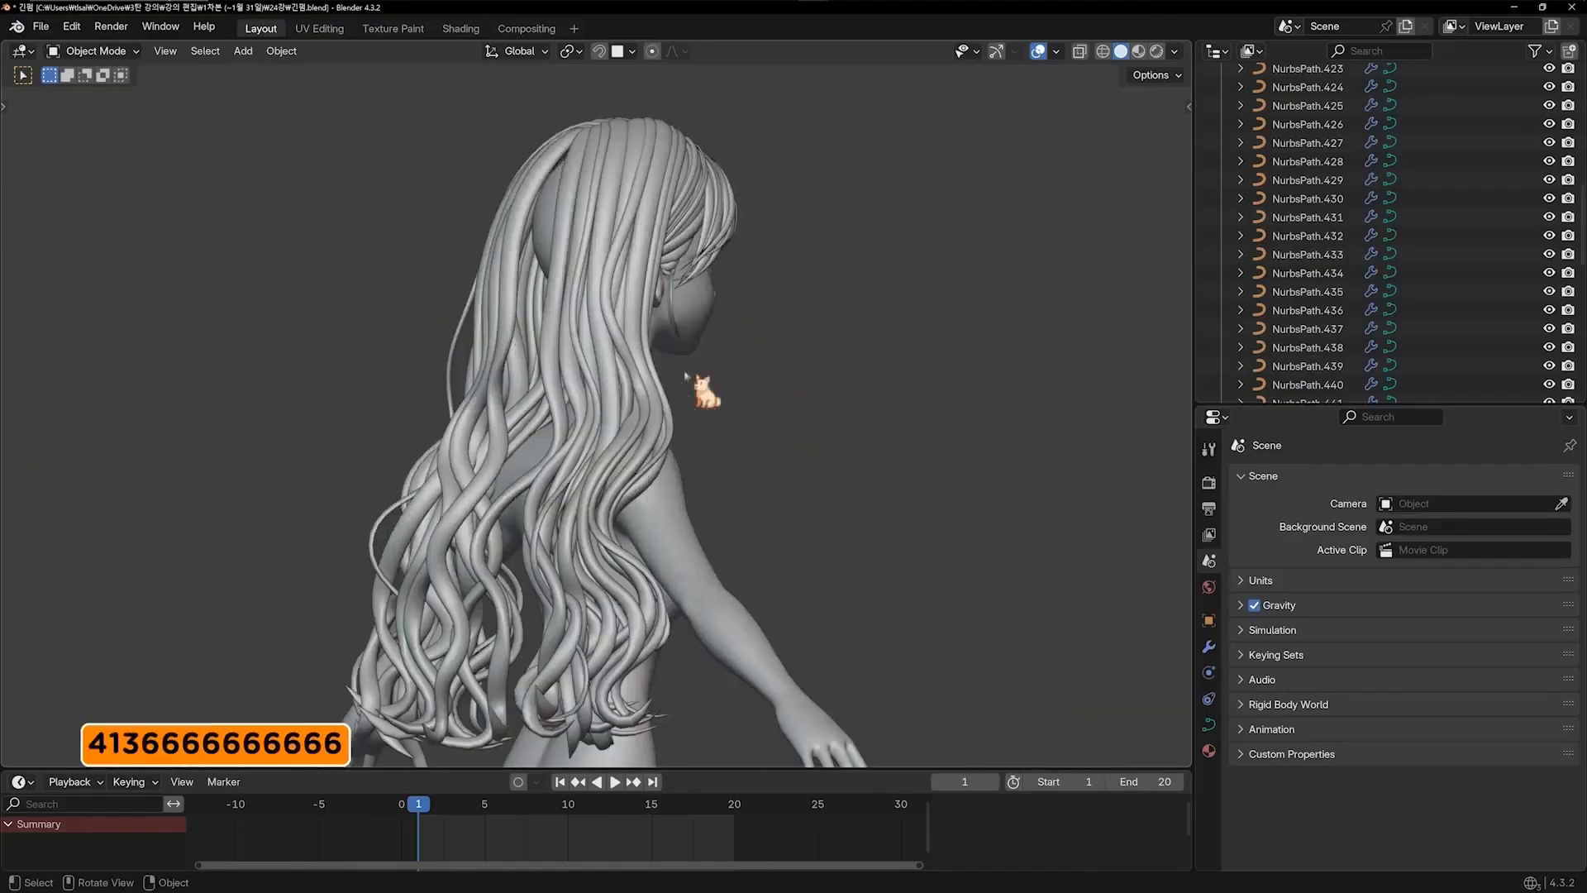
pyautogui.press('KP_6')
pyautogui.press('KP_6')
pyautogui.press('KP_1')
pyautogui.press('KP_3')
pyautogui.press('KP_1')
pyautogui.press('KP_1')
pyautogui.press('KP_9')
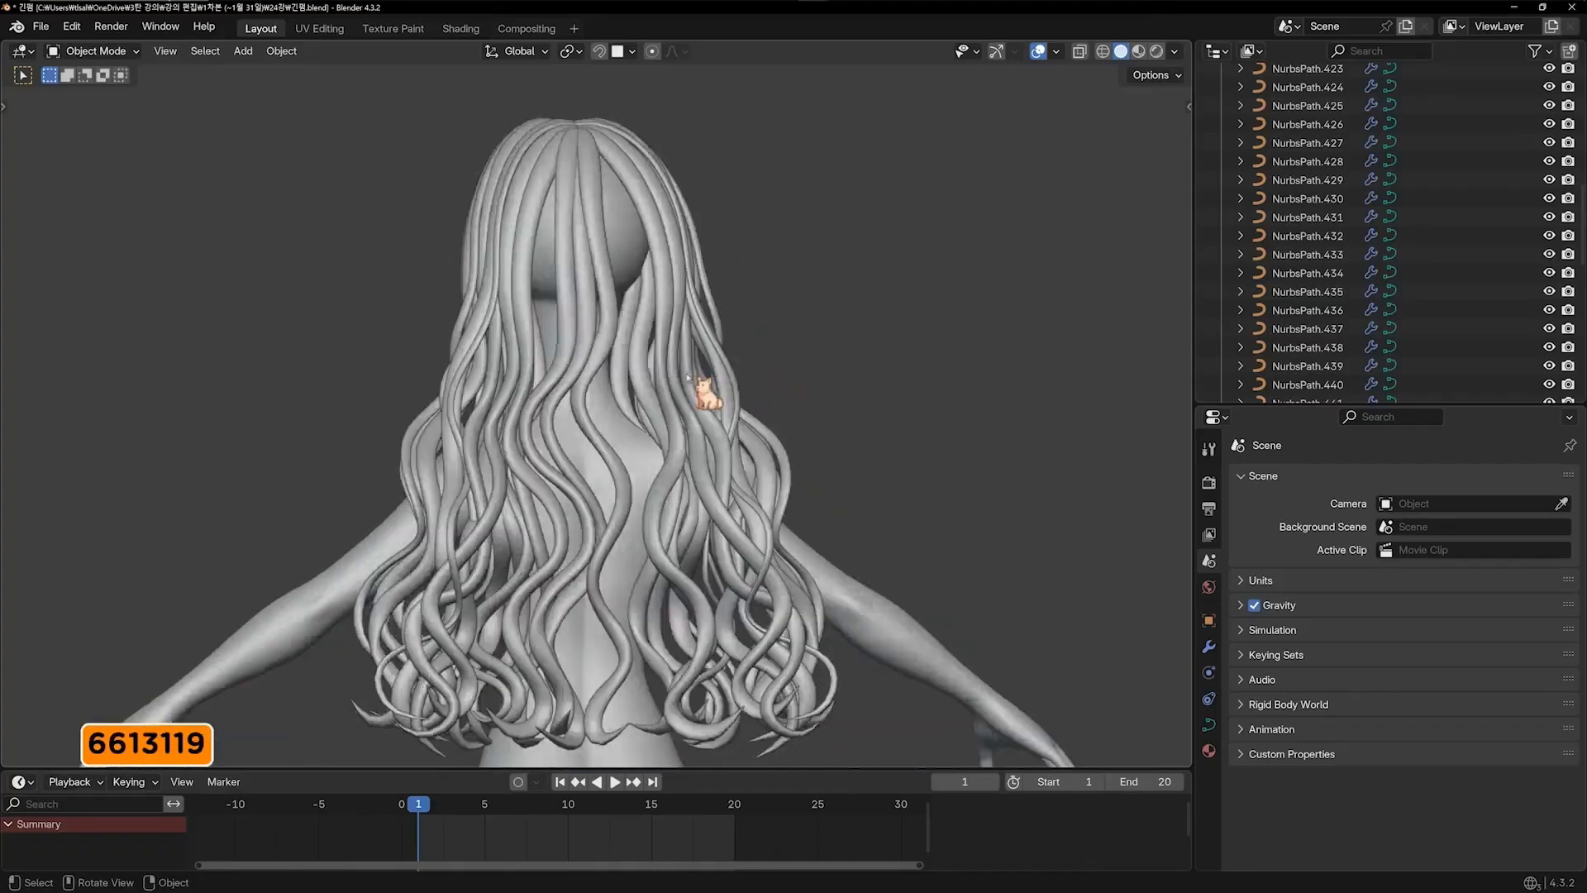
# Duplicate a wavy strand beside the bare gap and move the copy about 0.37 m sideways over the back of the head
pyautogui.keyDown('shift'); pyautogui.moveTo(624, 354); pyautogui.dragTo(761, 456, button='middle'); pyautogui.keyUp('shift')
pyautogui.scroll(3, 761, 456)
pyautogui.keyDown('shift'); pyautogui.moveTo(785, 372); pyautogui.dragTo(686, 353, button='middle'); pyautogui.keyUp('shift')
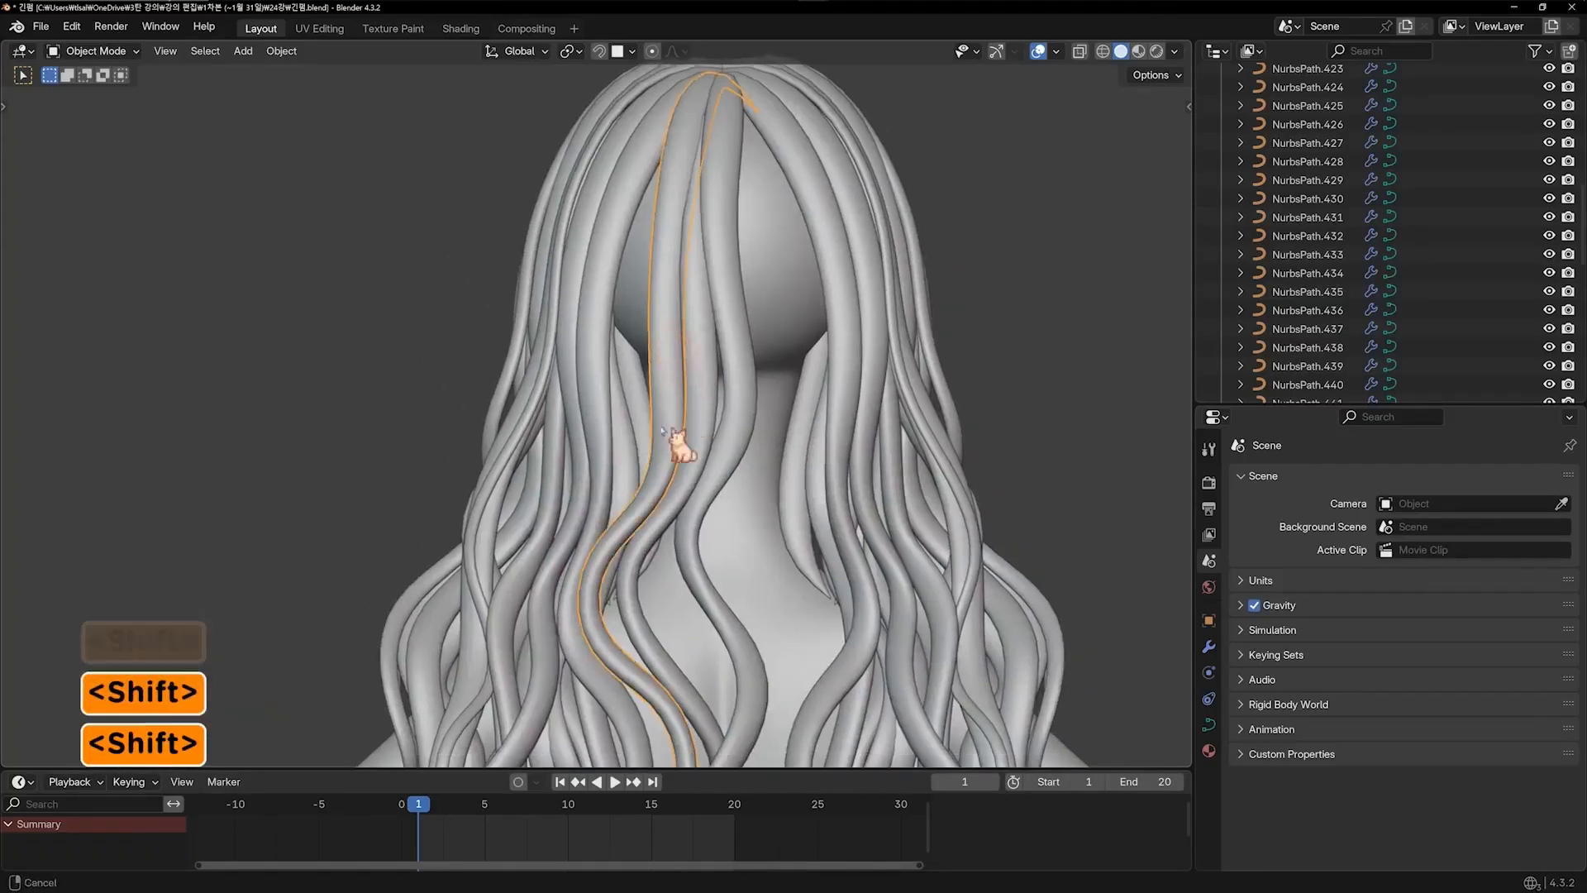
pyautogui.keyDown('shift'); pyautogui.moveTo(662, 431); pyautogui.dragTo(632, 529, button='middle'); pyautogui.keyUp('shift')
pyautogui.scroll(1, 649, 455)
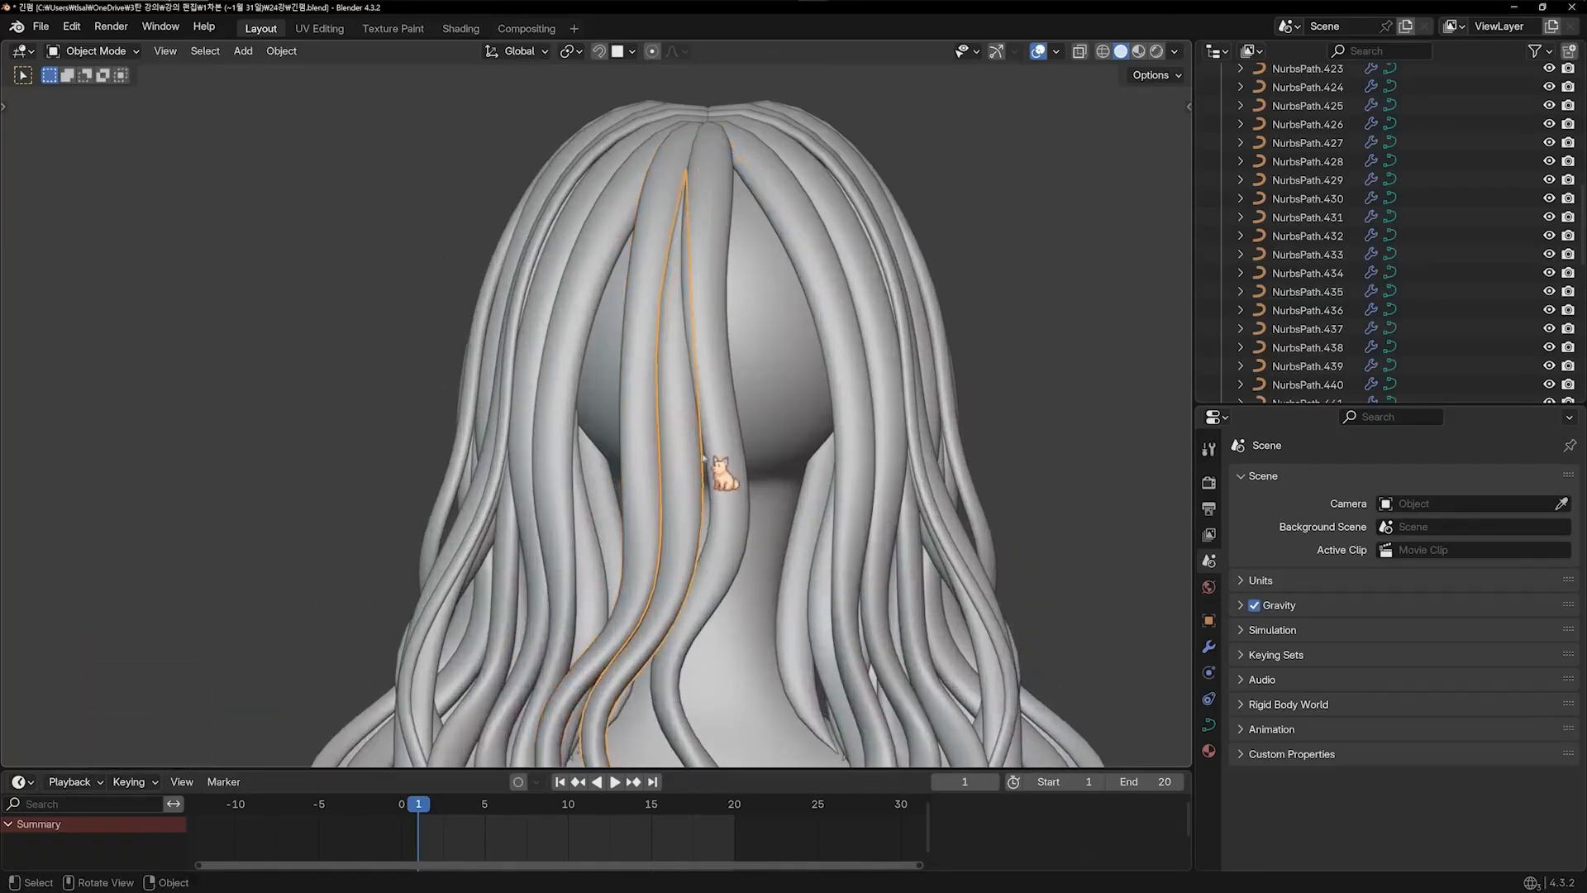
pyautogui.hotkey('shift', 'd')
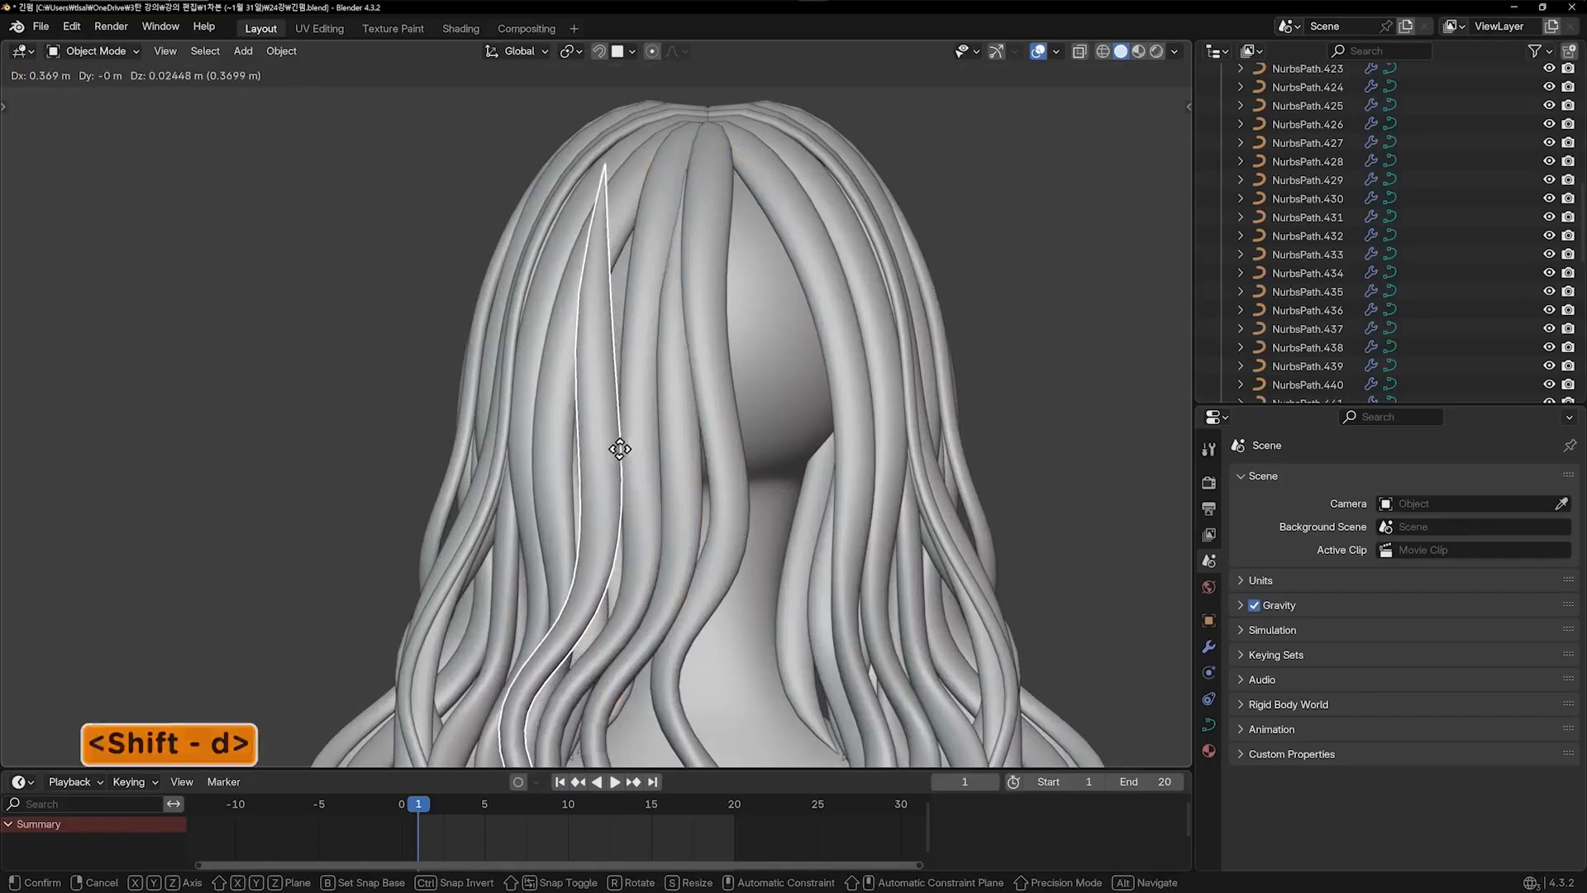
pyautogui.click(616, 461)
# Move the duplicate's root and upper control points to seat it at the crown between the neighbouring strands
pyautogui.press('Tab')
pyautogui.moveTo(662, 297); pyautogui.dragTo(744, 173, button='middle')
pyautogui.click(544, 161)
pyautogui.press('g')
pyautogui.click(624, 169)
pyautogui.press('g')
pyautogui.click(750, 167)
pyautogui.click(594, 250)
pyautogui.press('g')
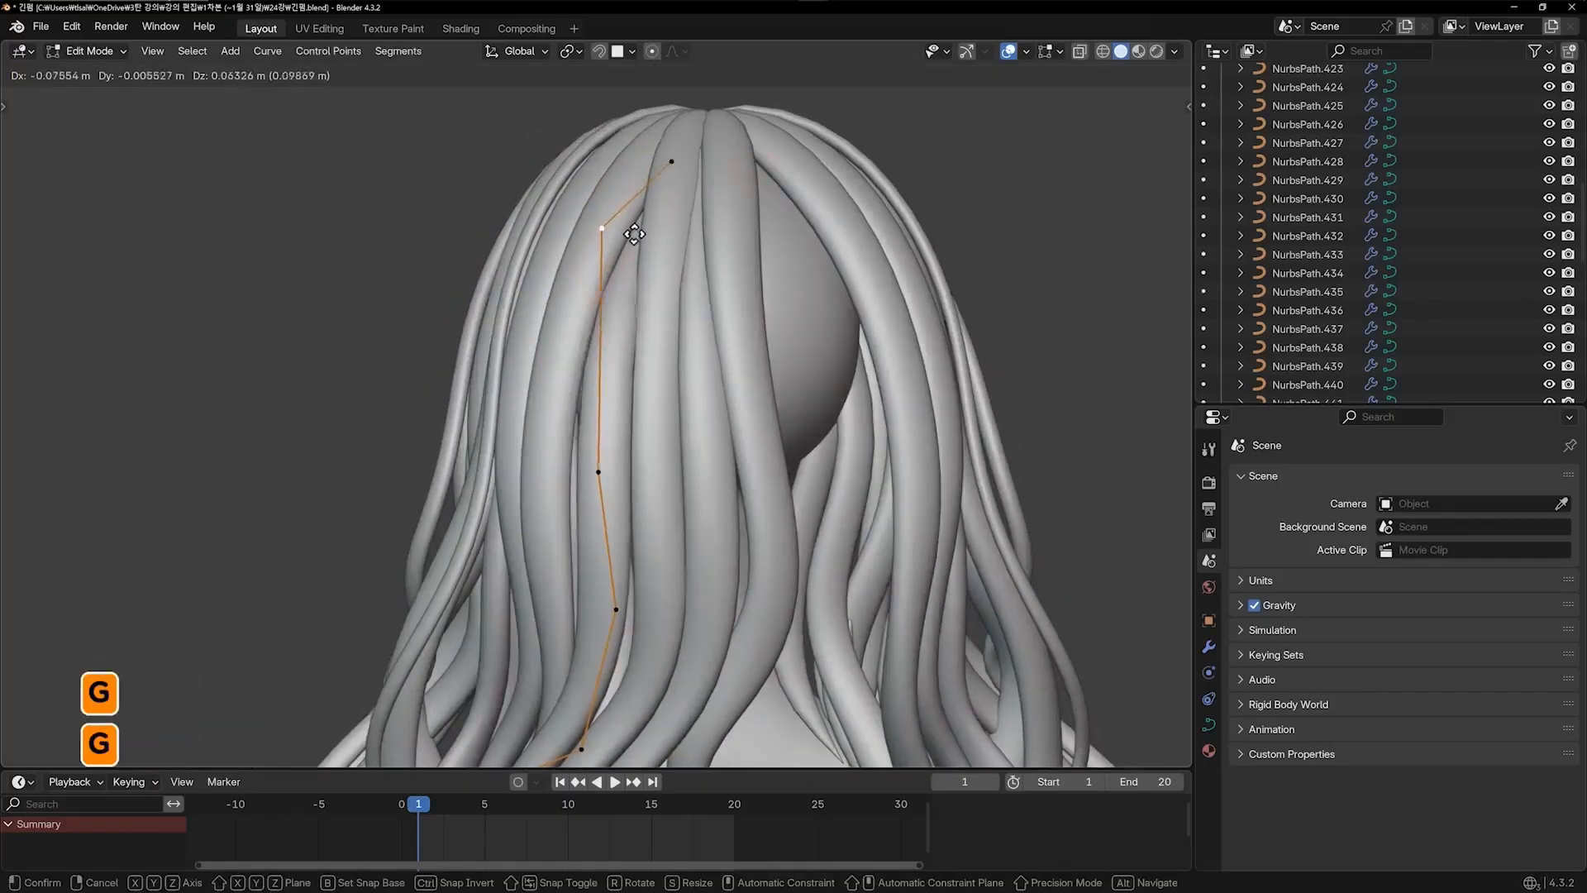
pyautogui.click(640, 227)
# Shift the duplicate's control points at neck height away from the gap to redirect its upper wave
pyautogui.press('g')
pyautogui.click(601, 431)
pyautogui.keyDown('shift'); pyautogui.moveTo(684, 517); pyautogui.dragTo(789, 290, button='middle'); pyautogui.keyUp('shift')
pyautogui.moveTo(719, 472); pyautogui.dragTo(736, 504, button='middle')
pyautogui.click(767, 339)
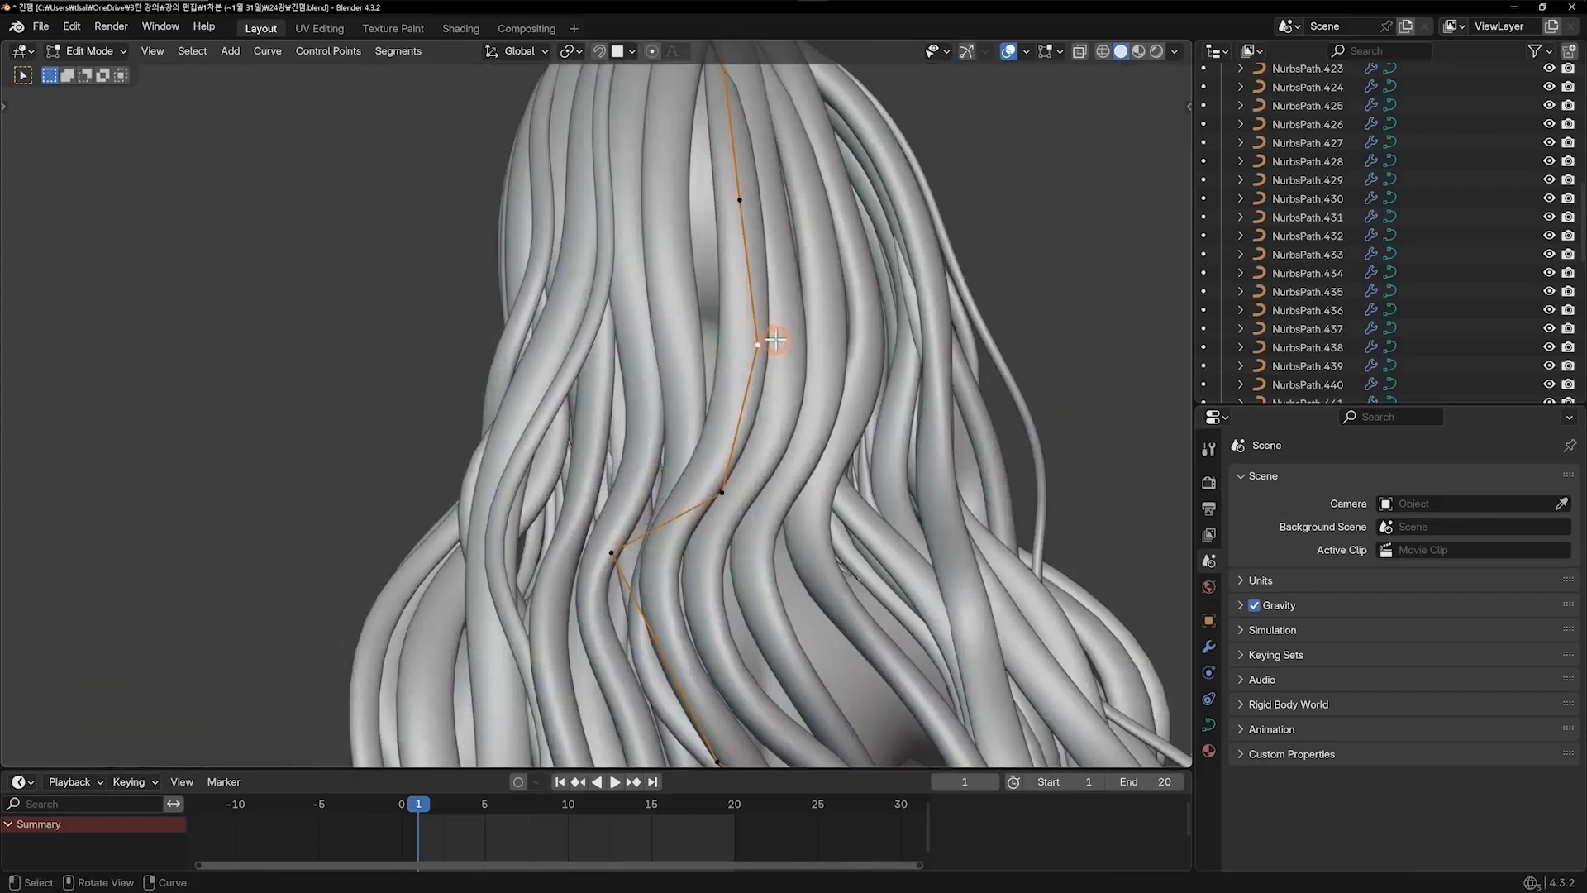
pyautogui.press('g')
pyautogui.click(682, 321)
pyautogui.click(648, 454)
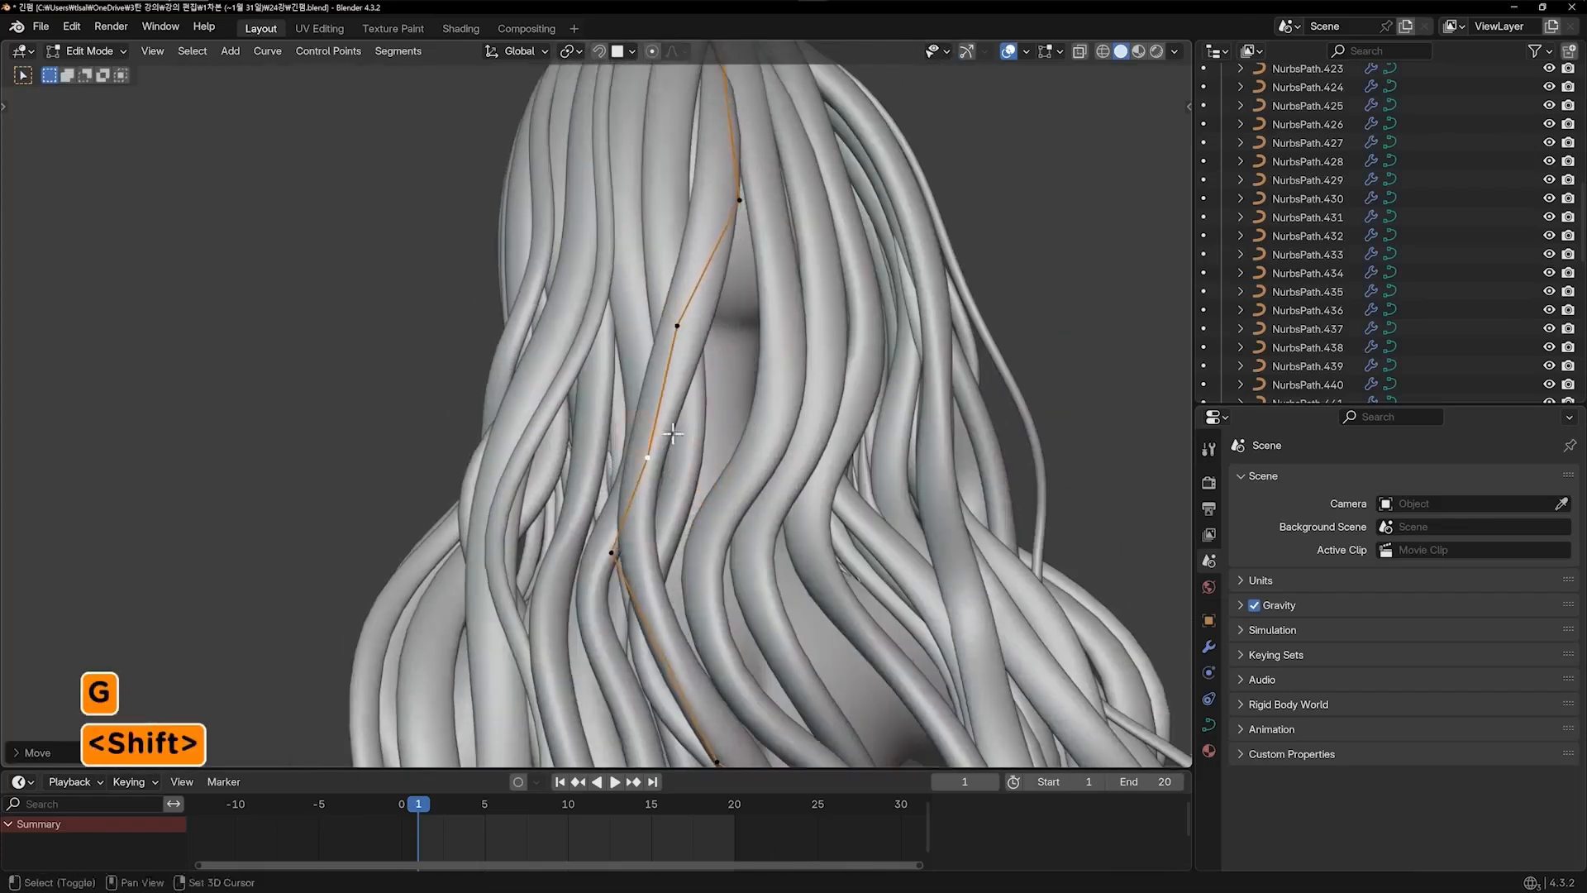
pyautogui.keyDown('shift'); pyautogui.moveTo(648, 454); pyautogui.dragTo(669, 373, button='middle'); pyautogui.keyUp('shift')
# Move two control points at shoulder height toward the middle of the back to bend the duplicate's wave inward
pyautogui.click(638, 471)
pyautogui.press('g')
pyautogui.click(785, 429)
pyautogui.keyDown('shift'); pyautogui.moveTo(785, 429); pyautogui.dragTo(794, 291, button='middle'); pyautogui.keyUp('shift')
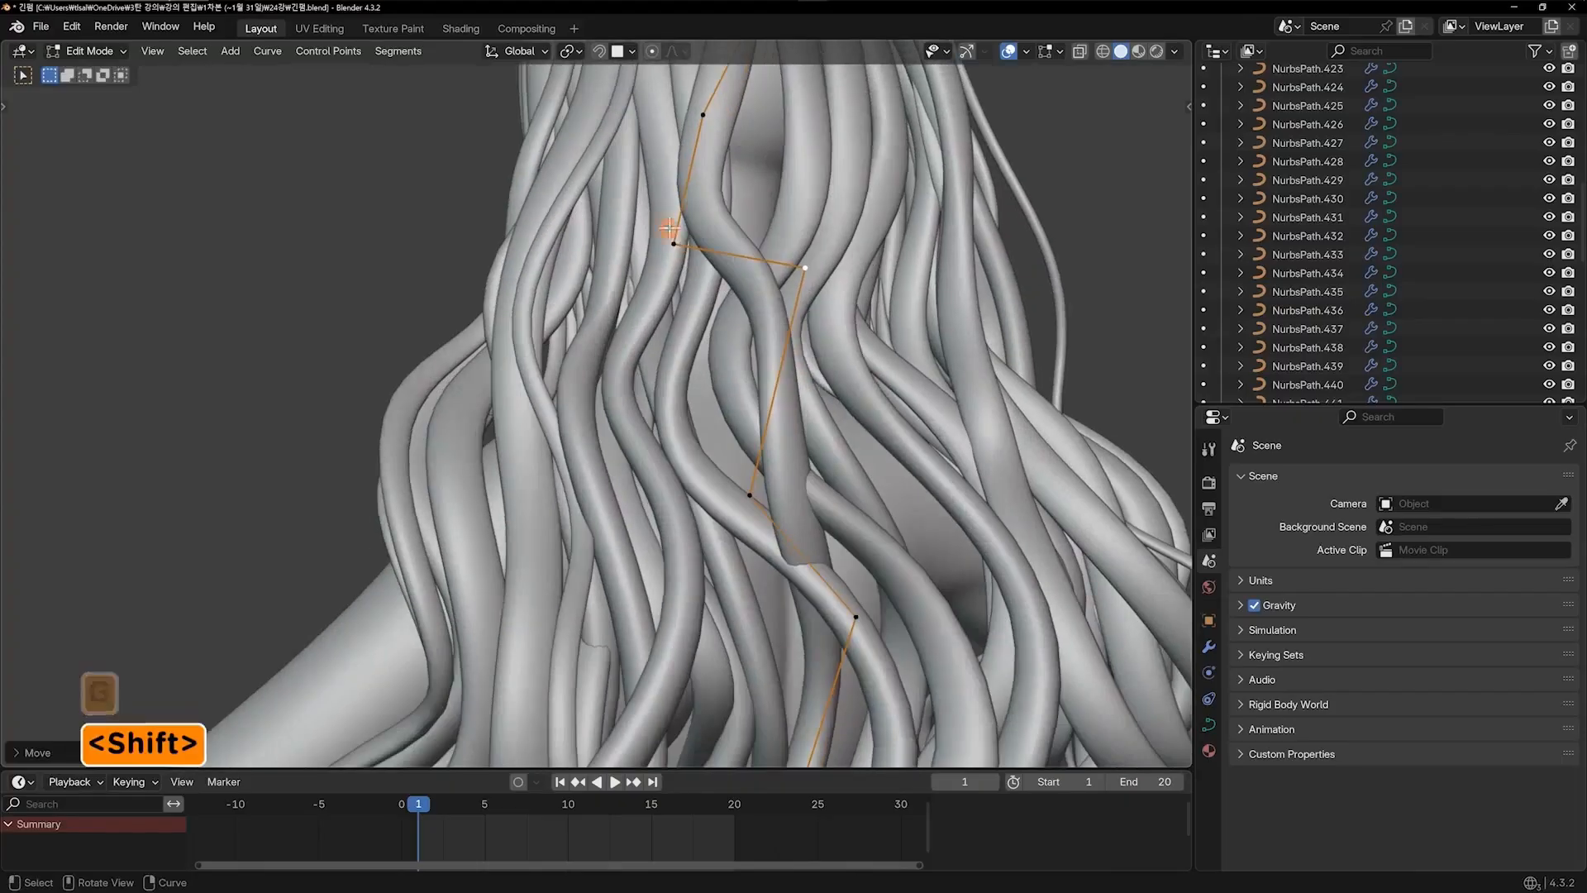
pyautogui.click(674, 230)
pyautogui.press('g')
pyautogui.click(752, 223)
# Adjust the duplicate's upper control points, including the one just below its root, to follow the head's curve
pyautogui.moveTo(765, 218); pyautogui.dragTo(665, 377, button='middle')
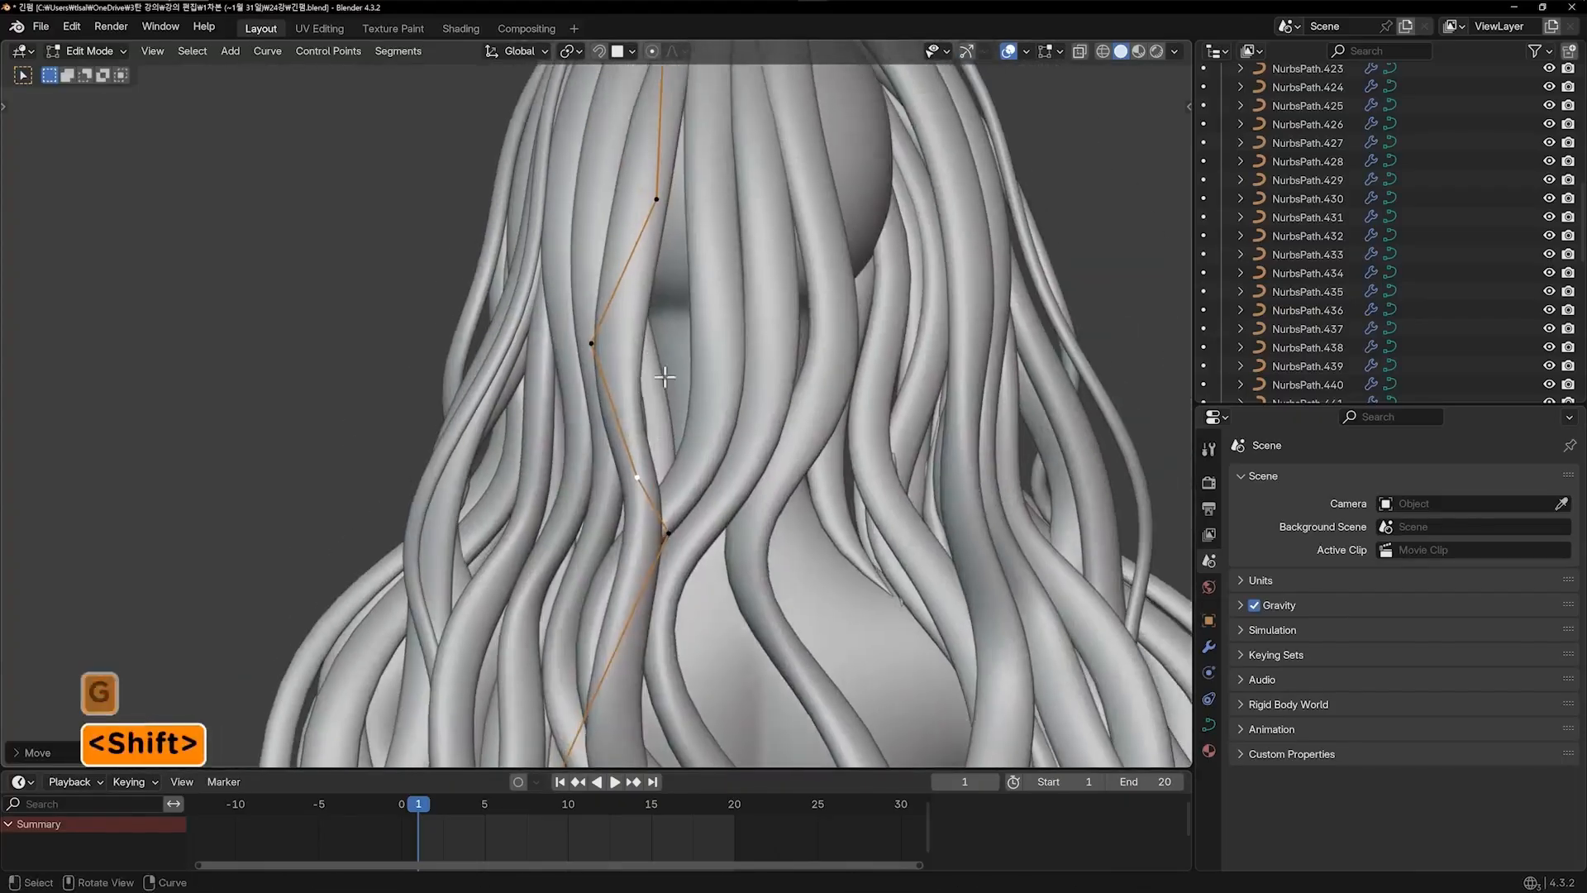
pyautogui.press('g')
pyautogui.click(658, 231)
pyautogui.keyDown('shift'); pyautogui.moveTo(680, 223); pyautogui.dragTo(679, 447, button='middle'); pyautogui.keyUp('shift')
pyautogui.click(672, 225)
pyautogui.press('g')
pyautogui.click(687, 217)
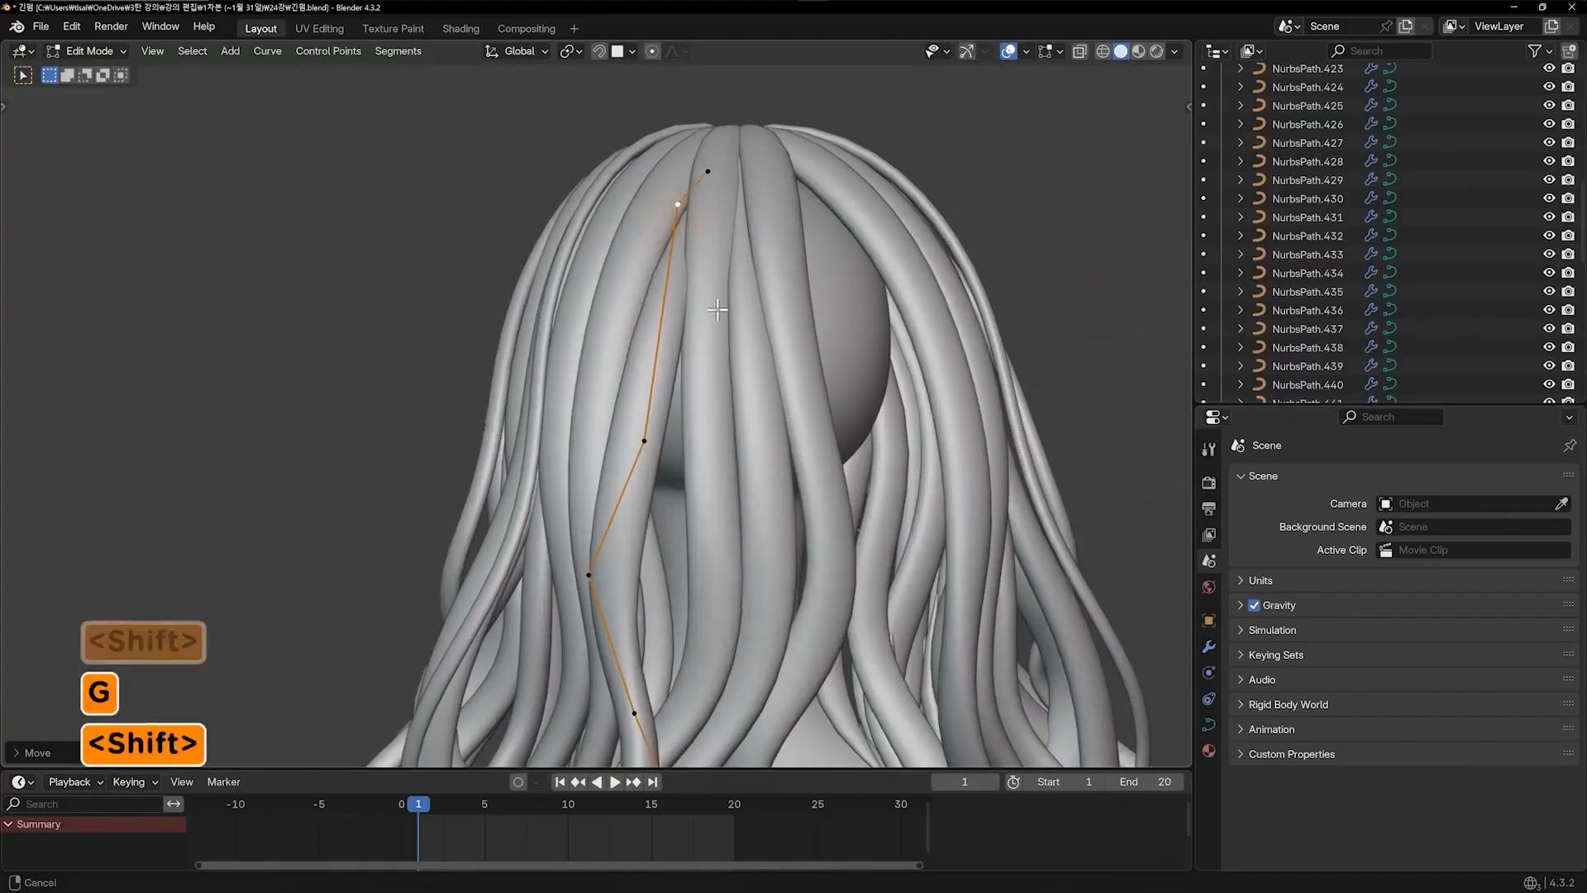
# Move two adjacent control points in the duplicate's middle section toward the back's centre to widen its wave
pyautogui.keyDown('shift'); pyautogui.moveTo(717, 310); pyautogui.dragTo(754, 111, button='middle'); pyautogui.keyUp('shift')
pyautogui.scroll(-1, 710, 479)
pyautogui.keyDown('shift'); pyautogui.moveTo(708, 440); pyautogui.dragTo(721, 358, button='middle'); pyautogui.keyUp('shift')
pyautogui.click(686, 380)
pyautogui.press('g')
pyautogui.click(727, 361)
pyautogui.click(707, 427)
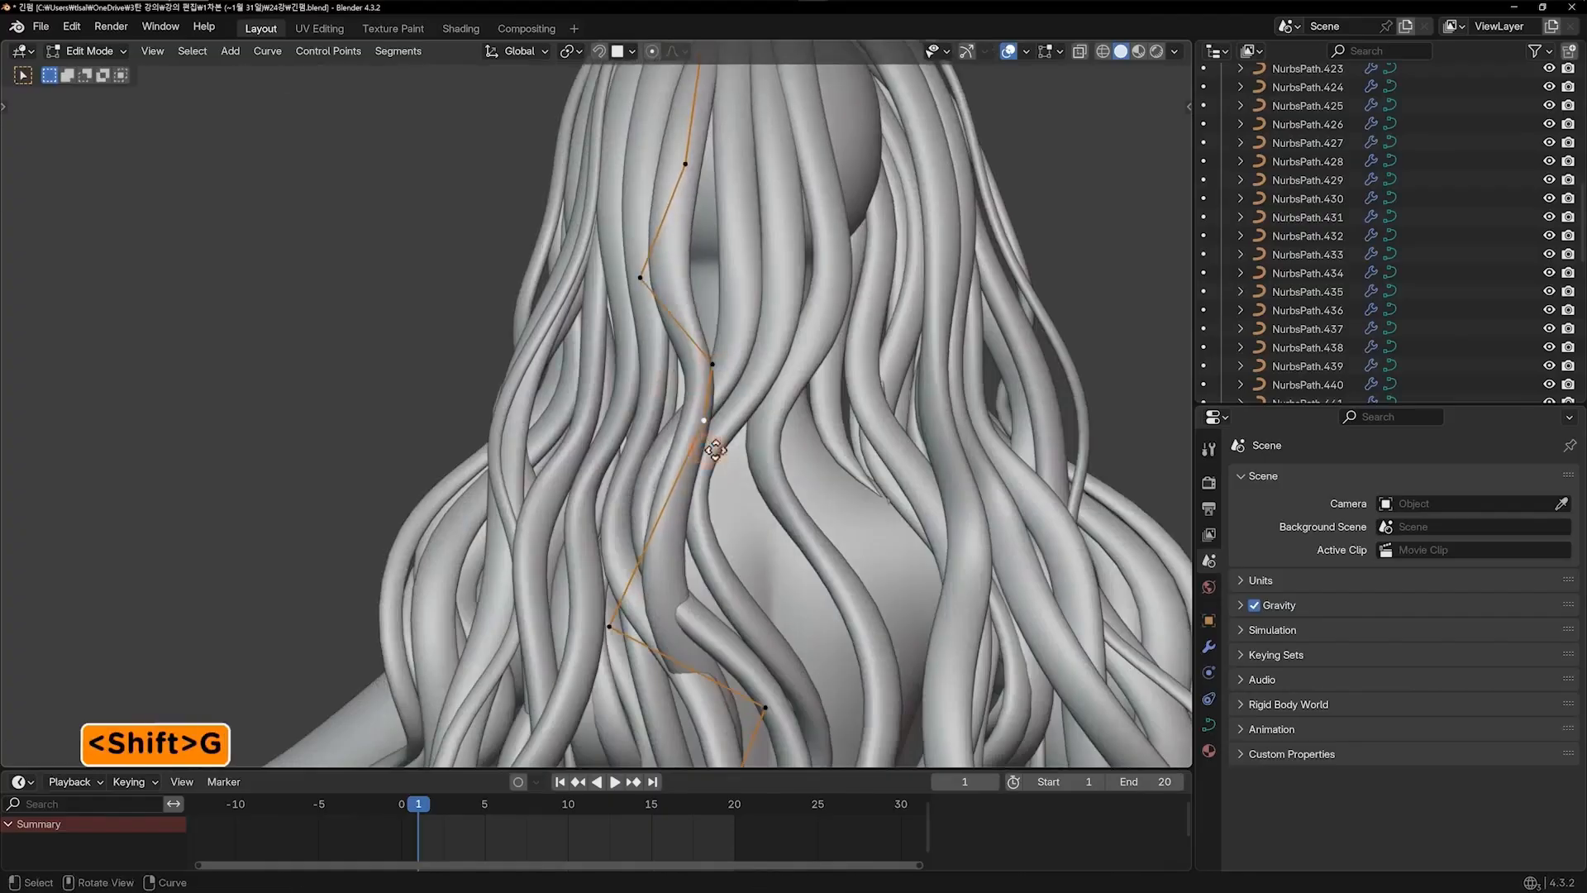
pyautogui.press('g')
pyautogui.click(768, 455)
# Reposition control points in the duplicate's lower half to fit it among the surrounding waves
pyautogui.keyDown('shift'); pyautogui.moveTo(674, 653); pyautogui.dragTo(670, 272, button='middle'); pyautogui.keyUp('shift')
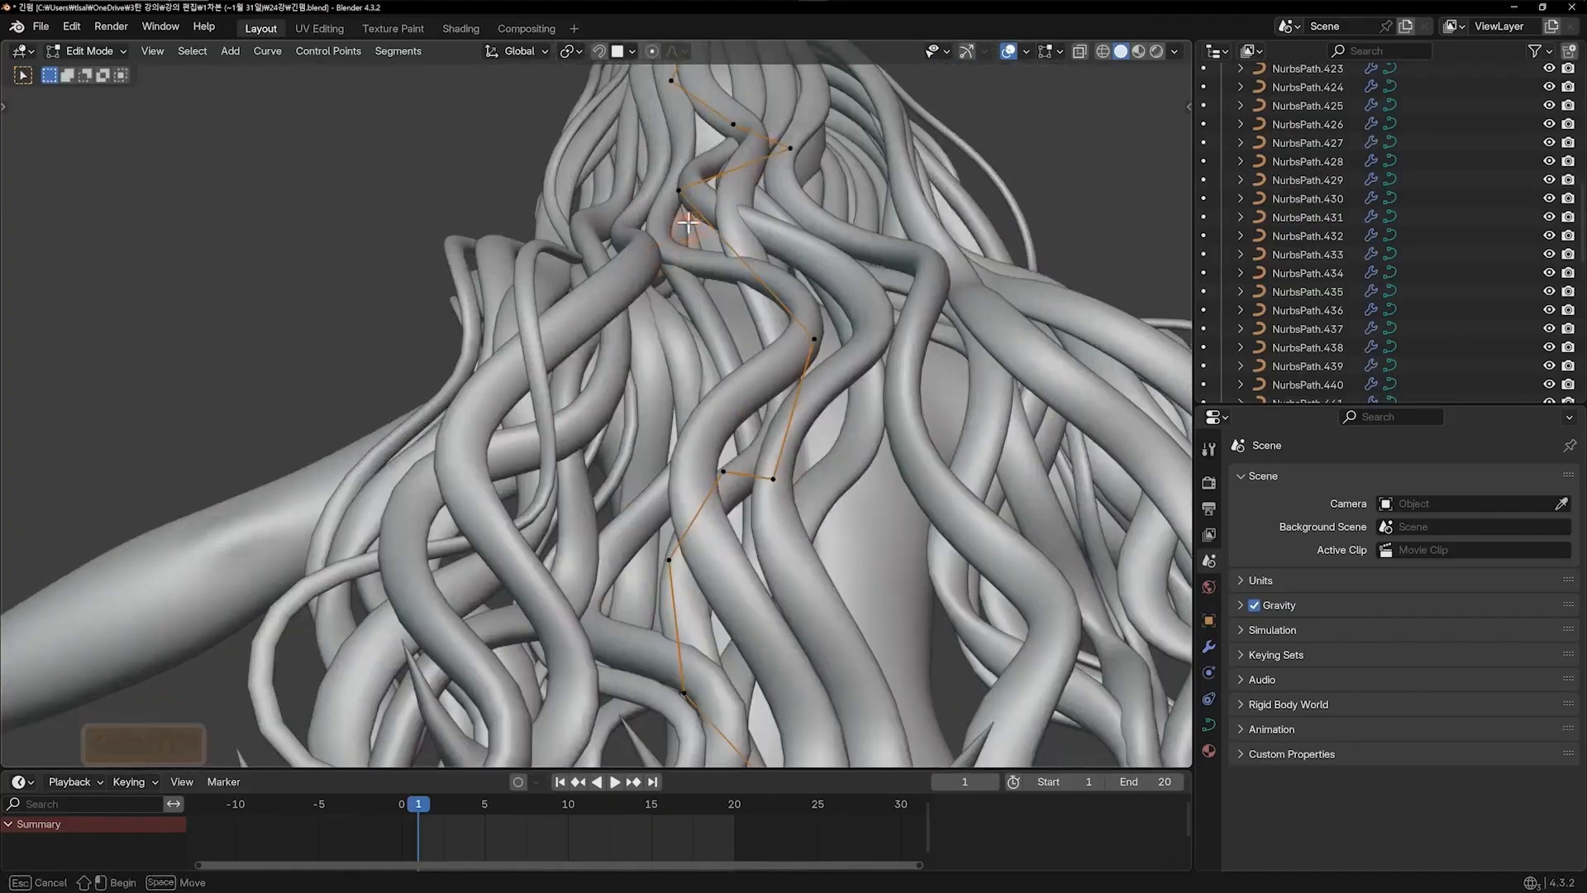
pyautogui.moveTo(821, 352); pyautogui.dragTo(818, 468, button='middle')
pyautogui.press('g')
pyautogui.click(620, 329)
pyautogui.scroll(-3, 620, 329)
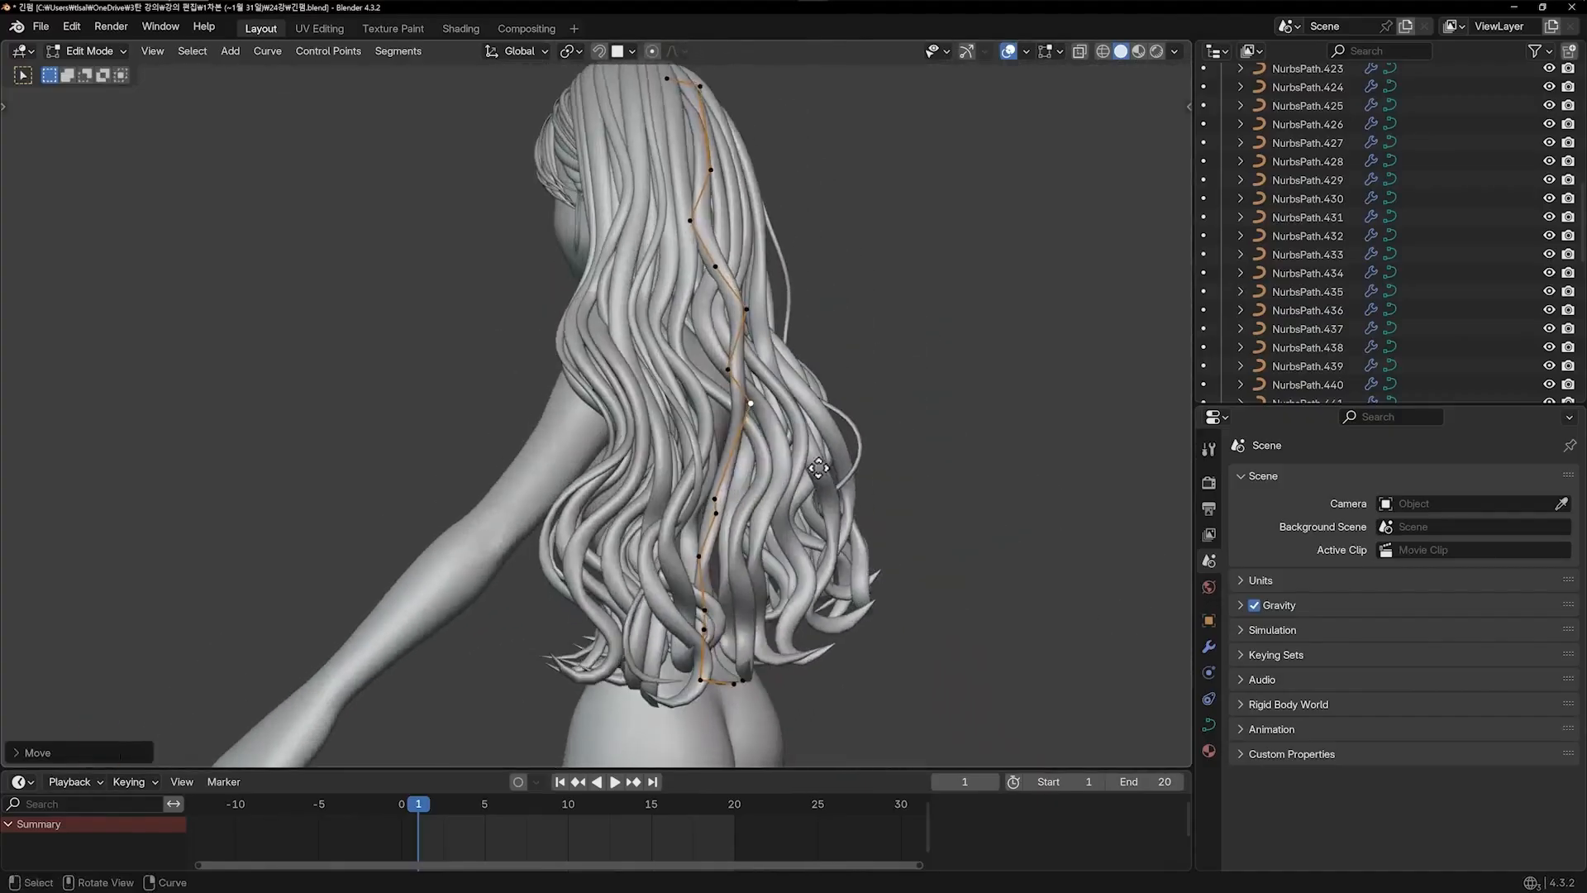
pyautogui.click(742, 442)
# Select the duplicate's tip control points, then move and rotate them to reshape the end curl
pyautogui.moveTo(741, 443); pyautogui.dragTo(704, 446, button='middle')
pyautogui.moveTo(797, 648); pyautogui.dragTo(780, 673)
pyautogui.moveTo(780, 672); pyautogui.dragTo(905, 647, button='middle')
pyautogui.press('g')
pyautogui.click(843, 687)
pyautogui.press('r')
pyautogui.click(881, 593)
pyautogui.press('Tab')
# Move a control point in a back strand's lower half by about 0.09 m to reshape its curl
pyautogui.press('Tab')
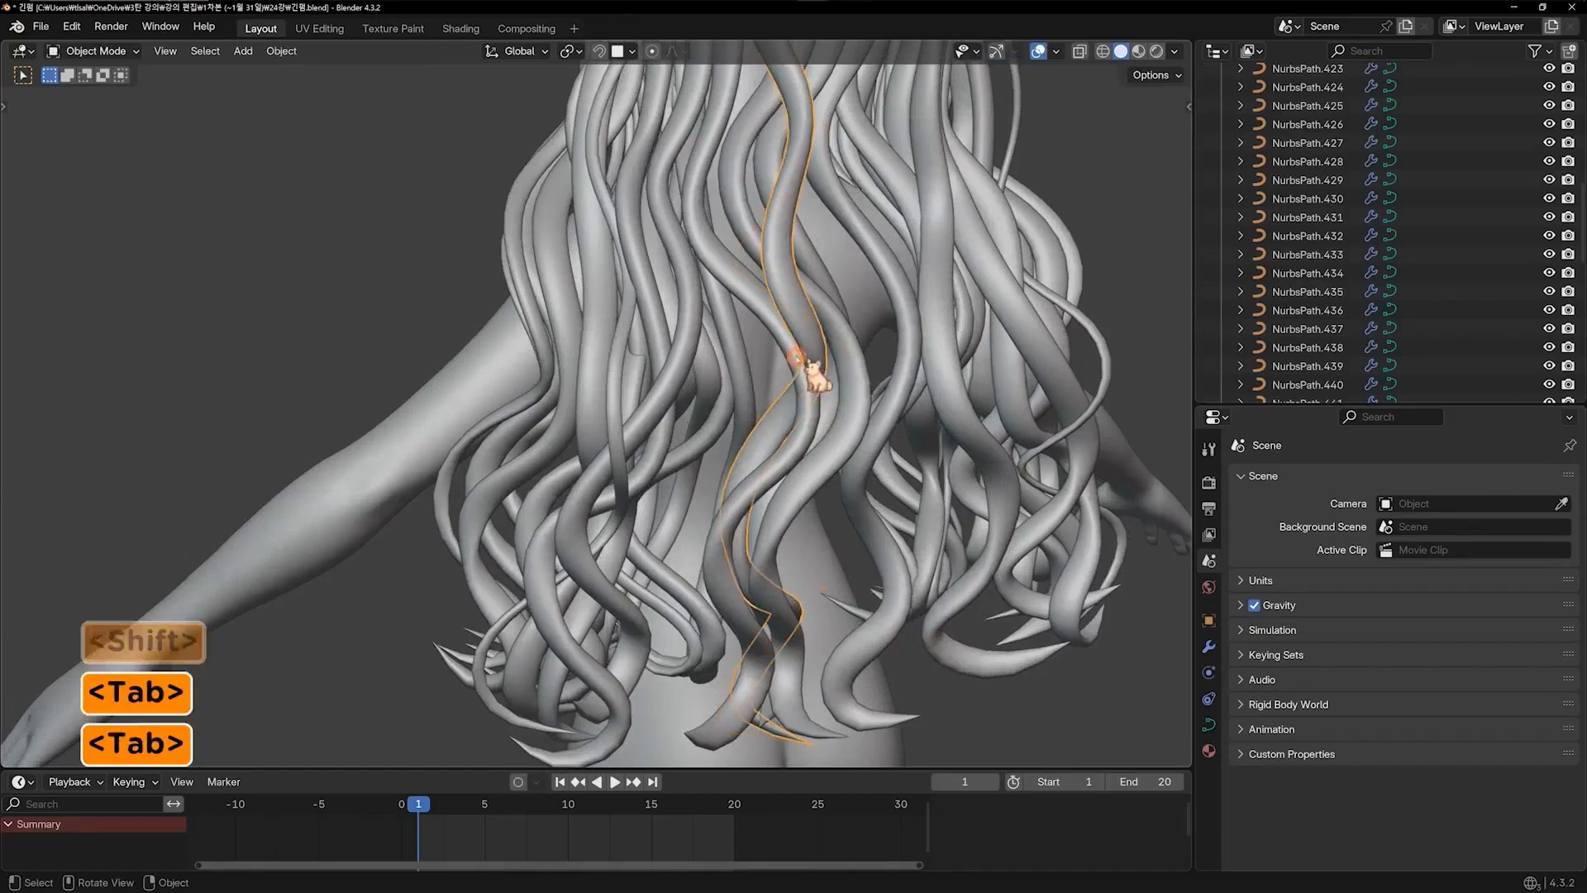
pyautogui.moveTo(814, 376); pyautogui.dragTo(772, 362, button='middle')
pyautogui.press('g')
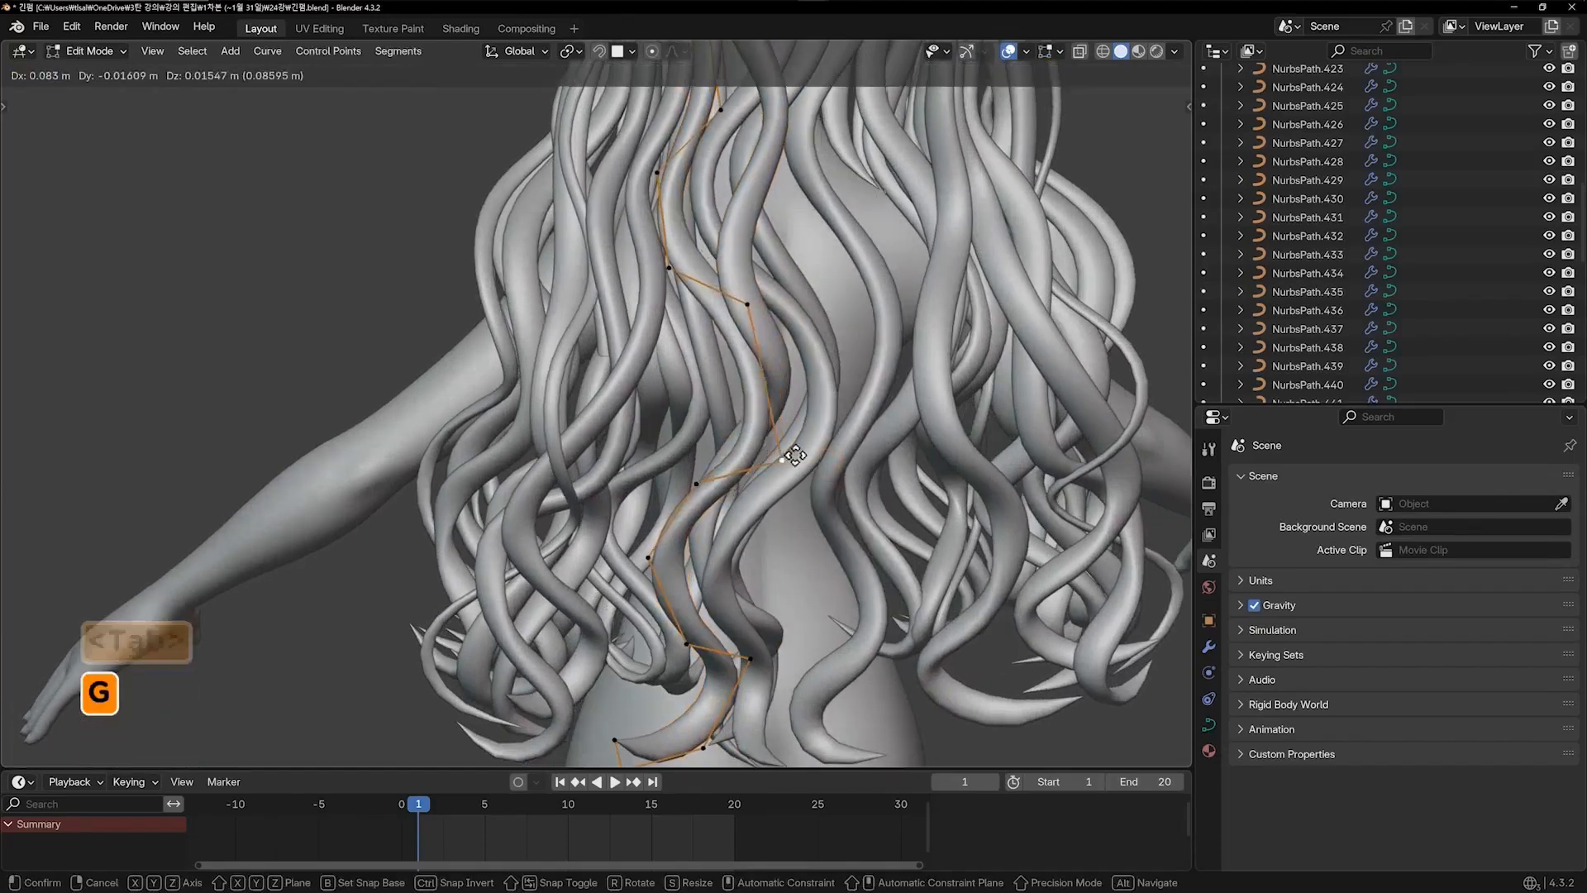
pyautogui.click(809, 467)
pyautogui.press('Tab')
# Duplicate a strand at the back of the head and place the copy beside the central bare gap
pyautogui.moveTo(793, 447); pyautogui.dragTo(734, 533, button='middle')
pyautogui.press('KP_1')
pyautogui.press('KP_9')
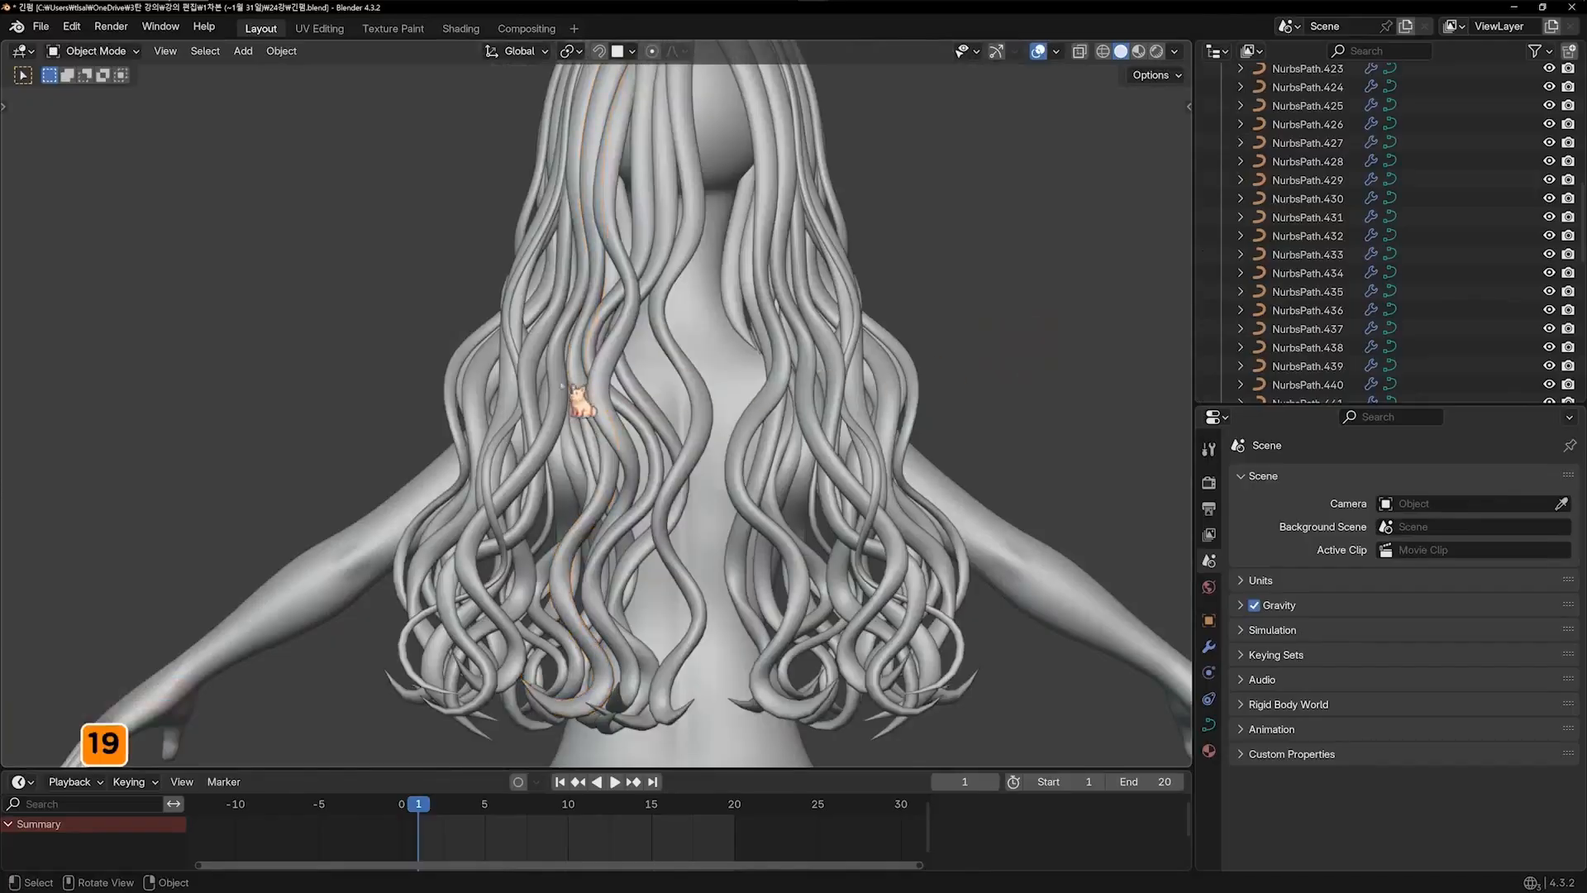
pyautogui.keyDown('shift'); pyautogui.moveTo(878, 267); pyautogui.dragTo(875, 320, button='middle'); pyautogui.keyUp('shift')
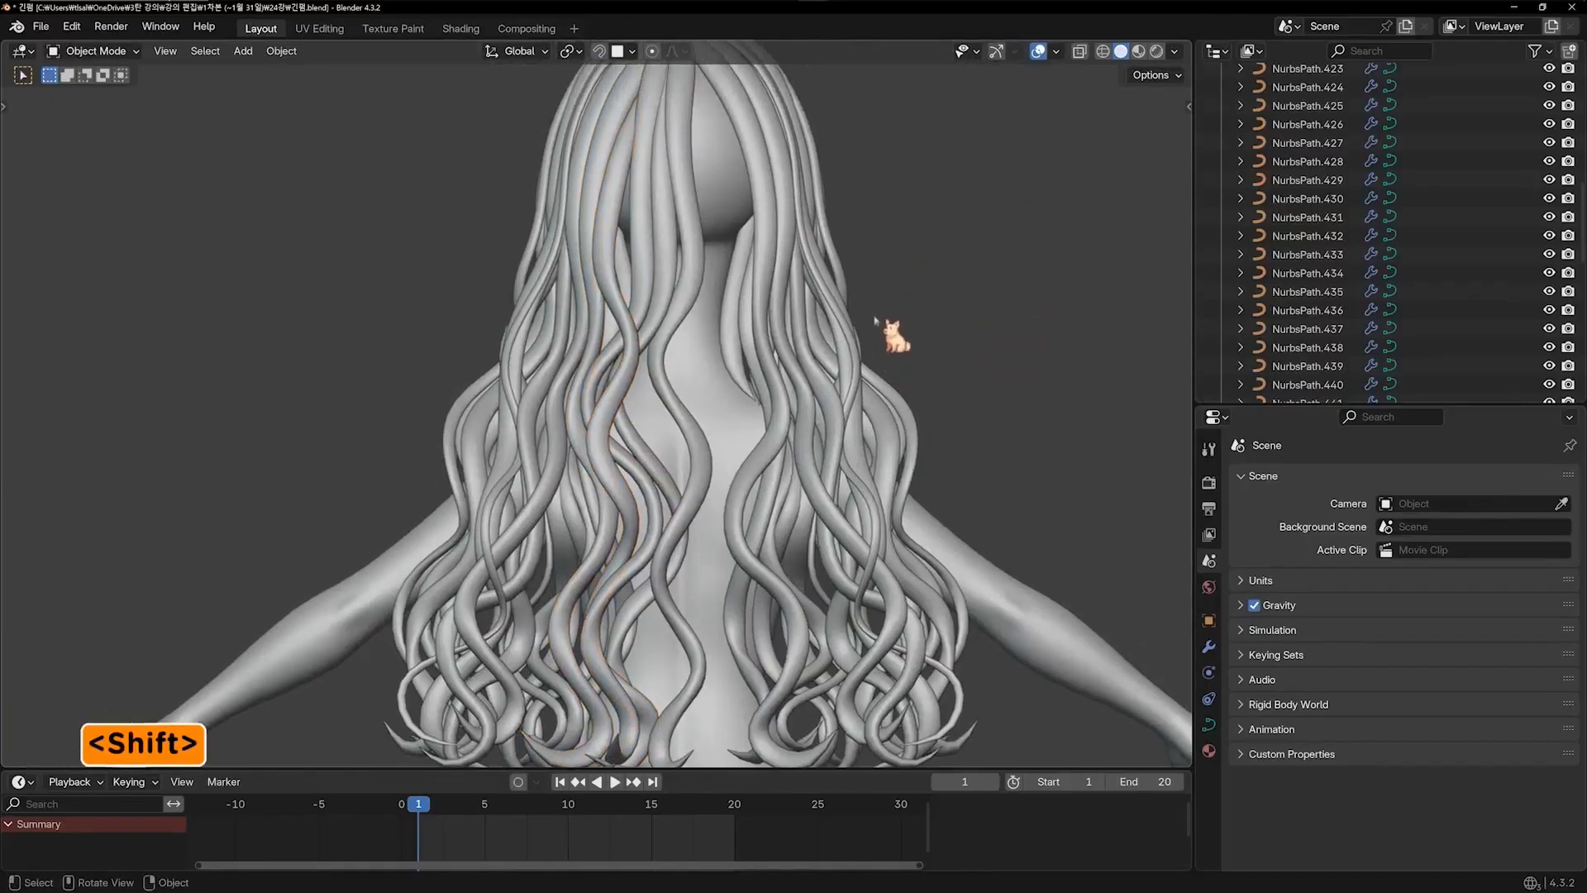
pyautogui.scroll(-1, 875, 319)
pyautogui.keyDown('shift'); pyautogui.moveTo(676, 401); pyautogui.dragTo(673, 483, button='middle'); pyautogui.keyUp('shift')
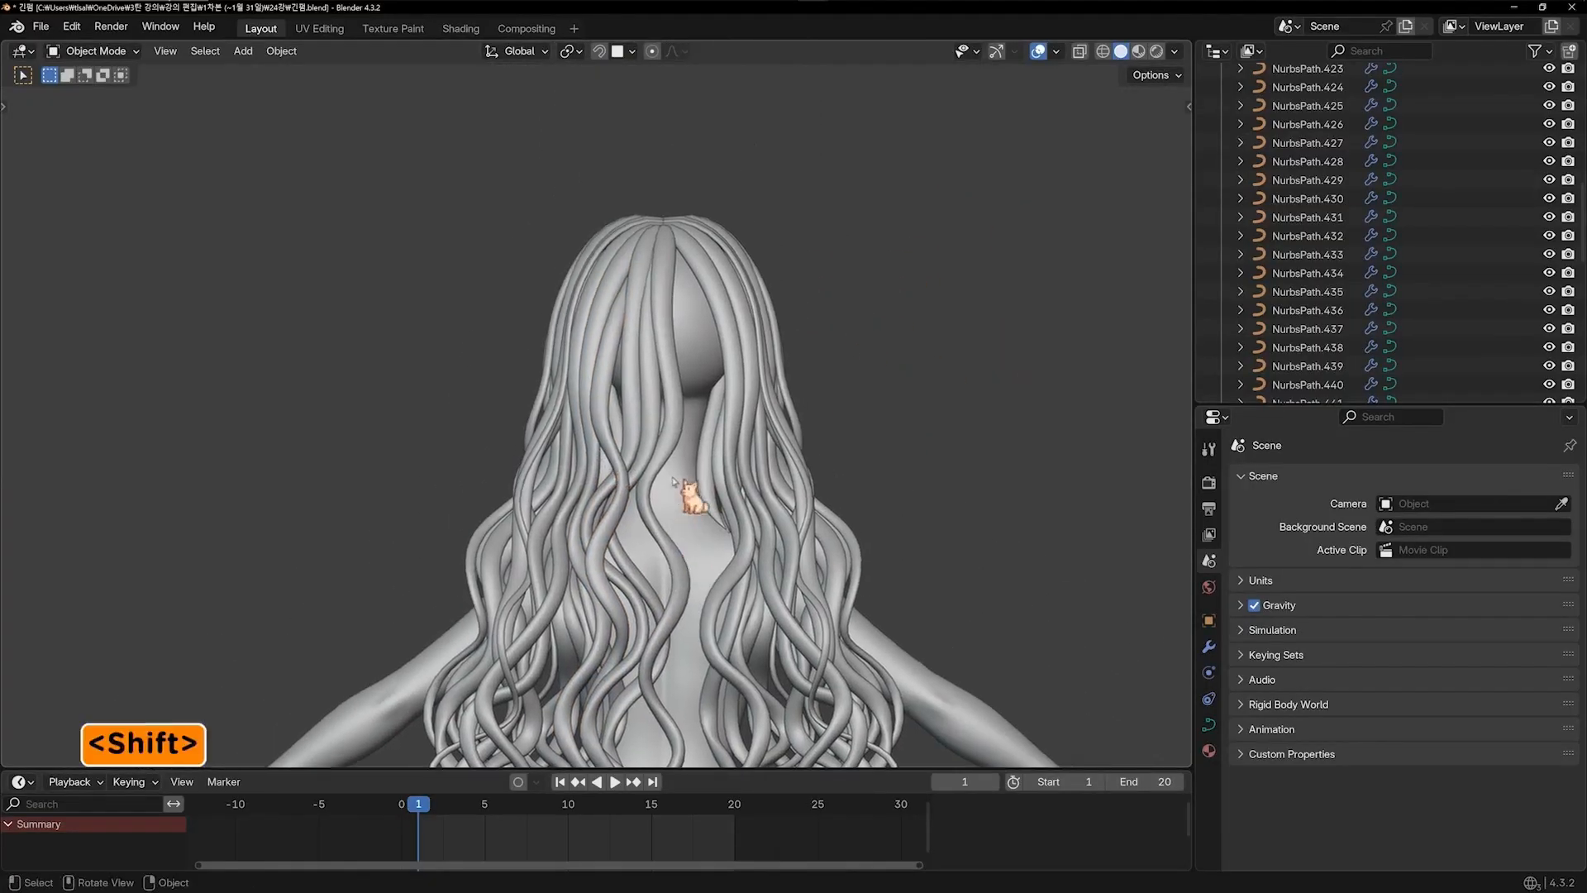
pyautogui.scroll(3, 654, 423)
pyautogui.keyDown('shift'); pyautogui.moveTo(654, 421); pyautogui.dragTo(459, 334, button='middle'); pyautogui.keyUp('shift')
pyautogui.hotkey('shift', 'd')
pyautogui.click(612, 353)
pyautogui.press('g')
pyautogui.click(687, 370)
# Move the new duplicate's upper control points to lay it against the back of the head
pyautogui.press('Tab')
pyautogui.press('g')
pyautogui.click(724, 337)
pyautogui.press('g')
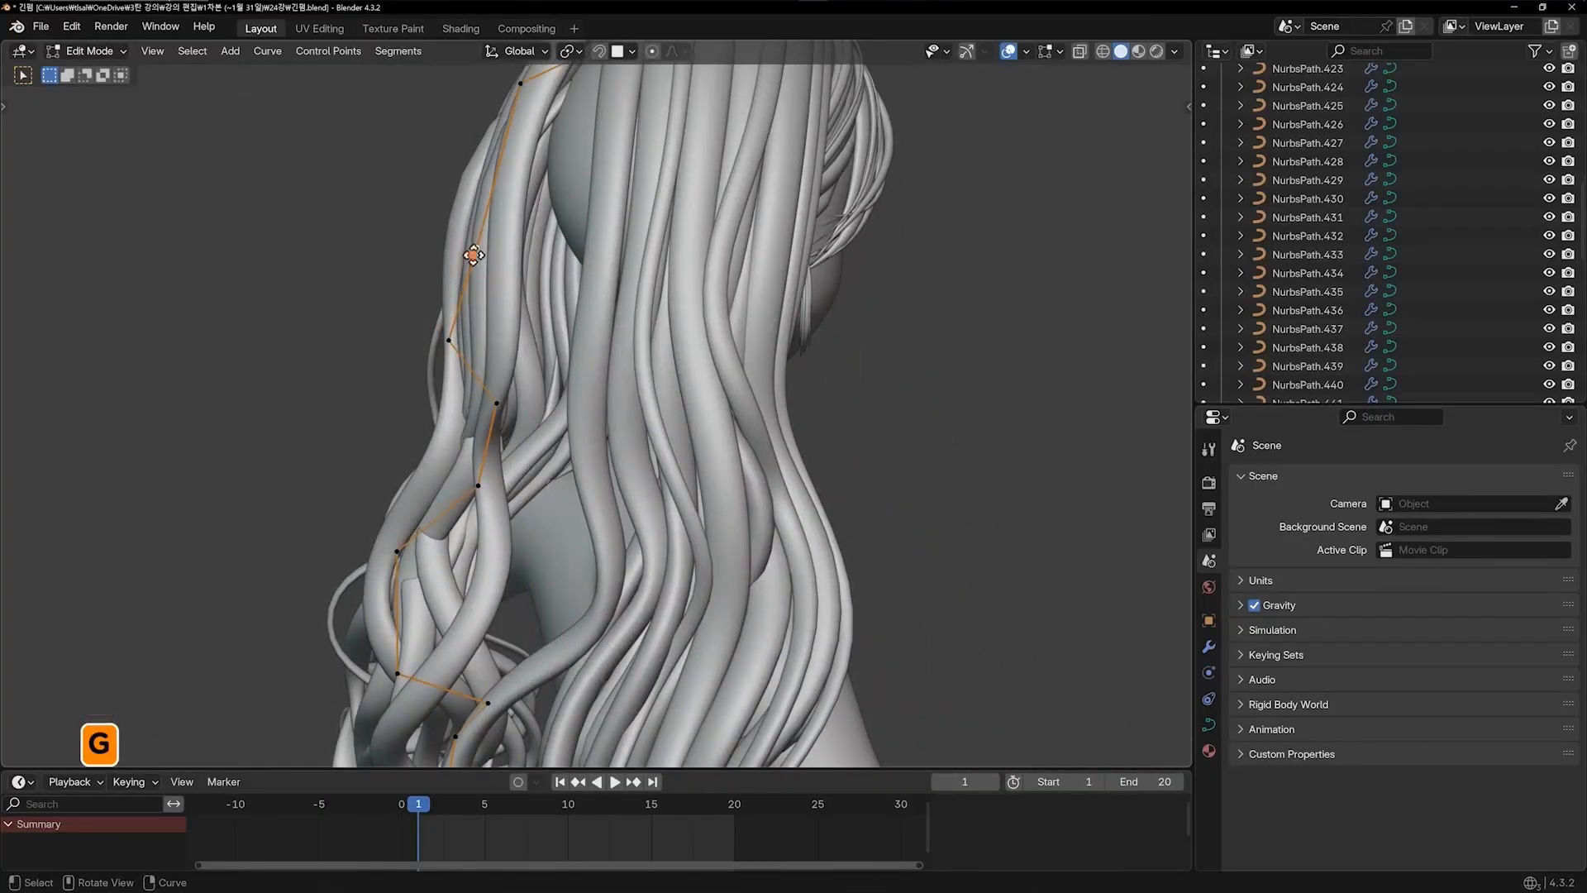
pyautogui.click(473, 255)
# Select the new duplicate's control points from the neck down to the tip and move them against the surrounding hair
pyautogui.moveTo(473, 255); pyautogui.dragTo(655, 248, button='middle')
pyautogui.scroll(-4, 656, 248)
pyautogui.keyDown('shift'); pyautogui.moveTo(658, 468); pyautogui.dragTo(697, 304, button='middle'); pyautogui.keyUp('shift')
pyautogui.moveTo(564, 192); pyautogui.dragTo(570, 197)
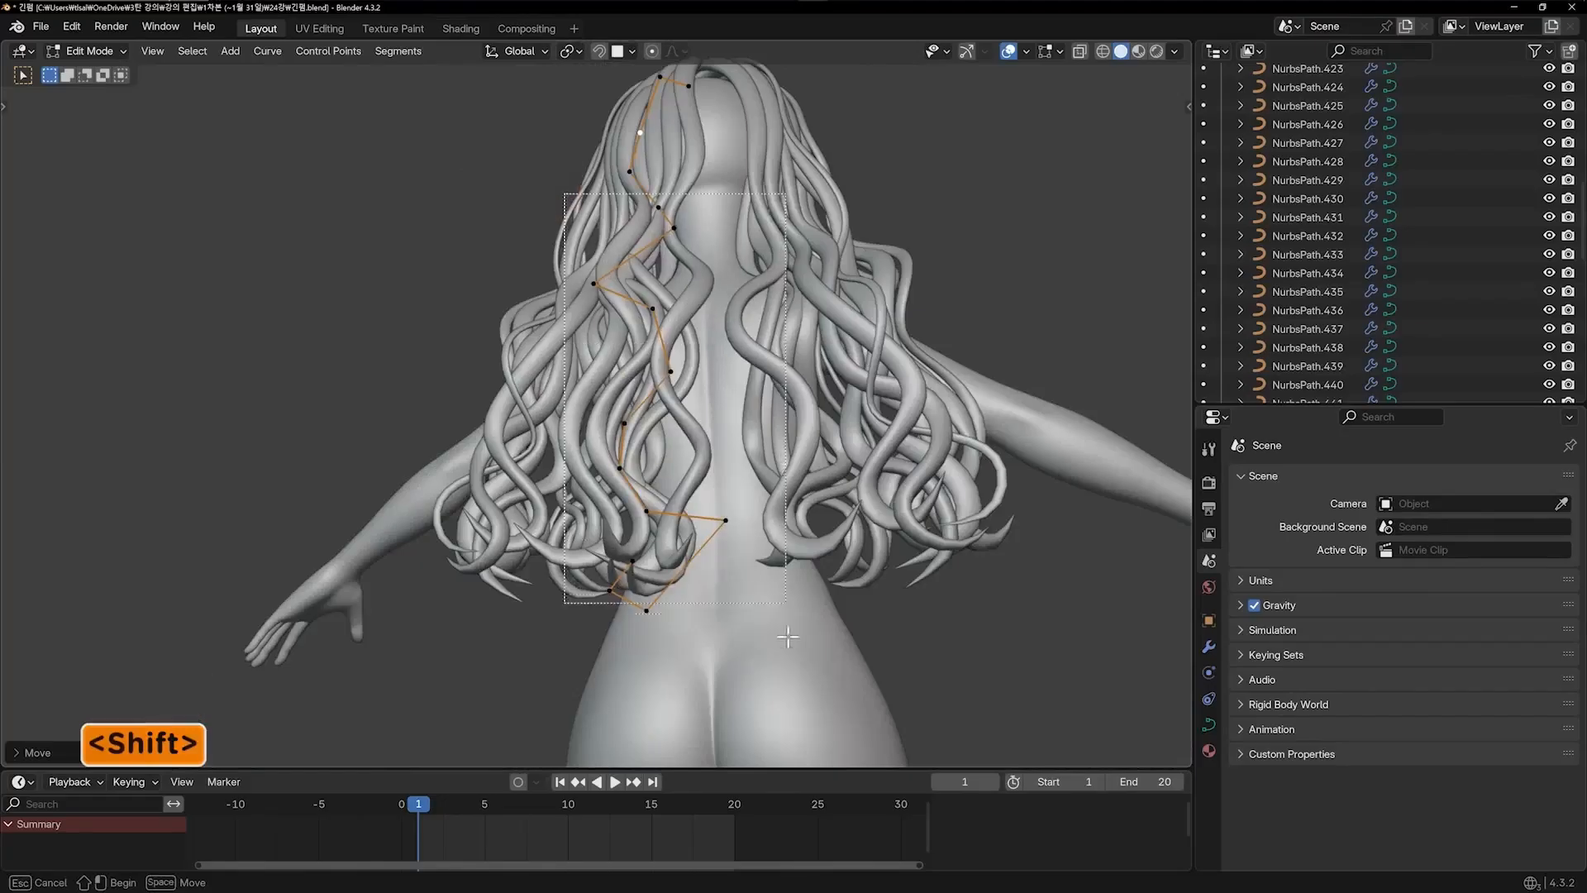
pyautogui.keyDown('shift'); pyautogui.moveTo(788, 637); pyautogui.dragTo(788, 636); pyautogui.keyUp('shift')
pyautogui.moveTo(788, 636); pyautogui.dragTo(728, 607, button='middle')
pyautogui.press('g')
pyautogui.click(765, 608)
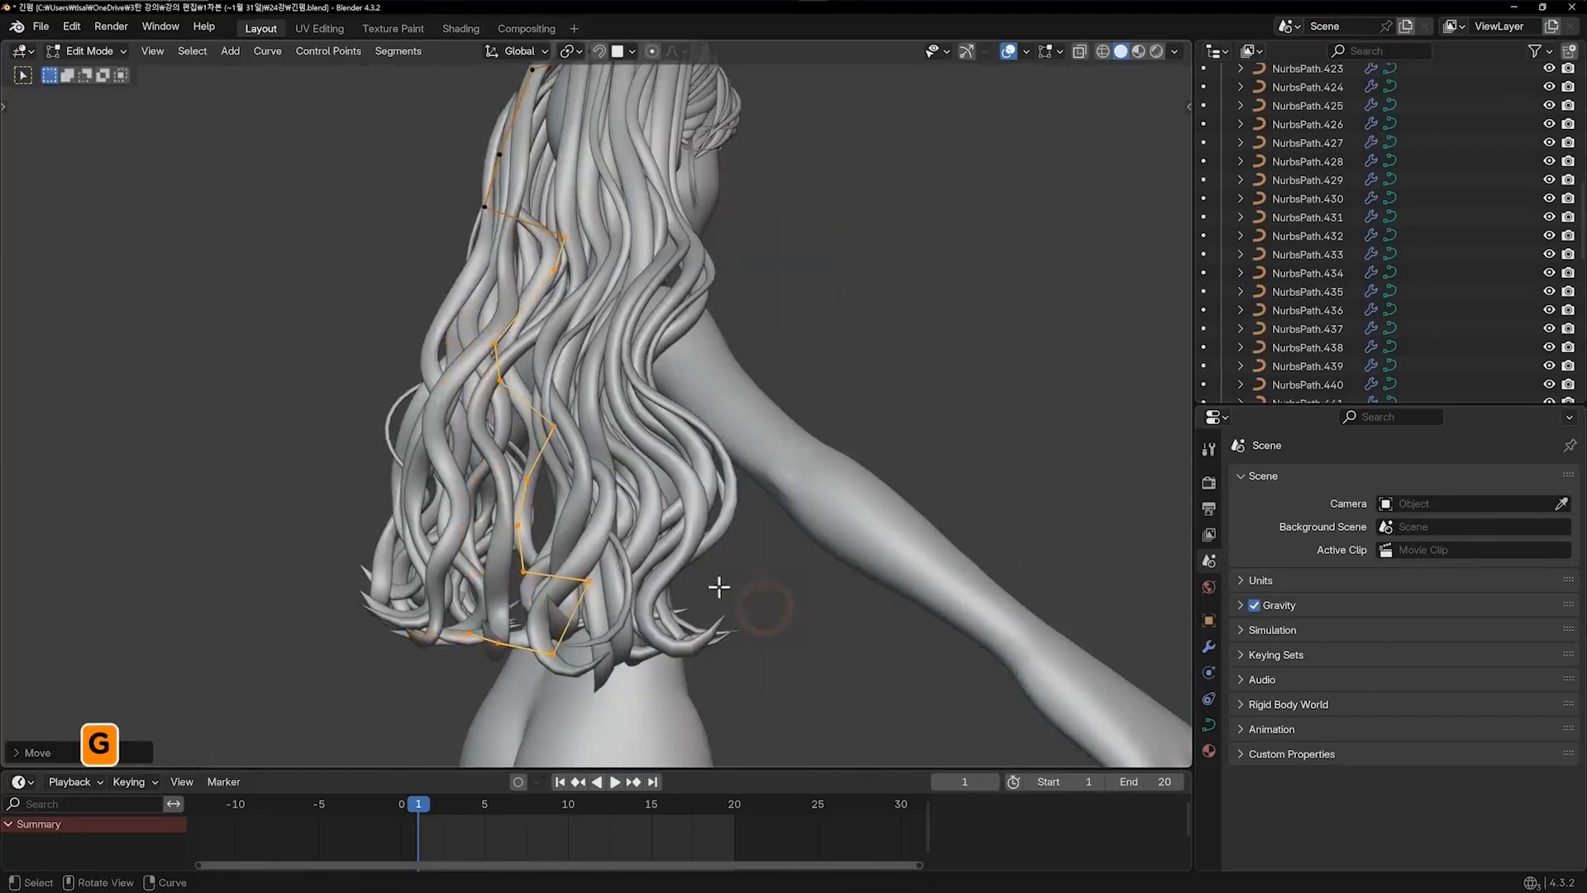
# Rotate and nudge the new duplicate's lower portion to align it with the hair's side profile
pyautogui.press('r')
pyautogui.click(674, 597)
pyautogui.click(616, 604)
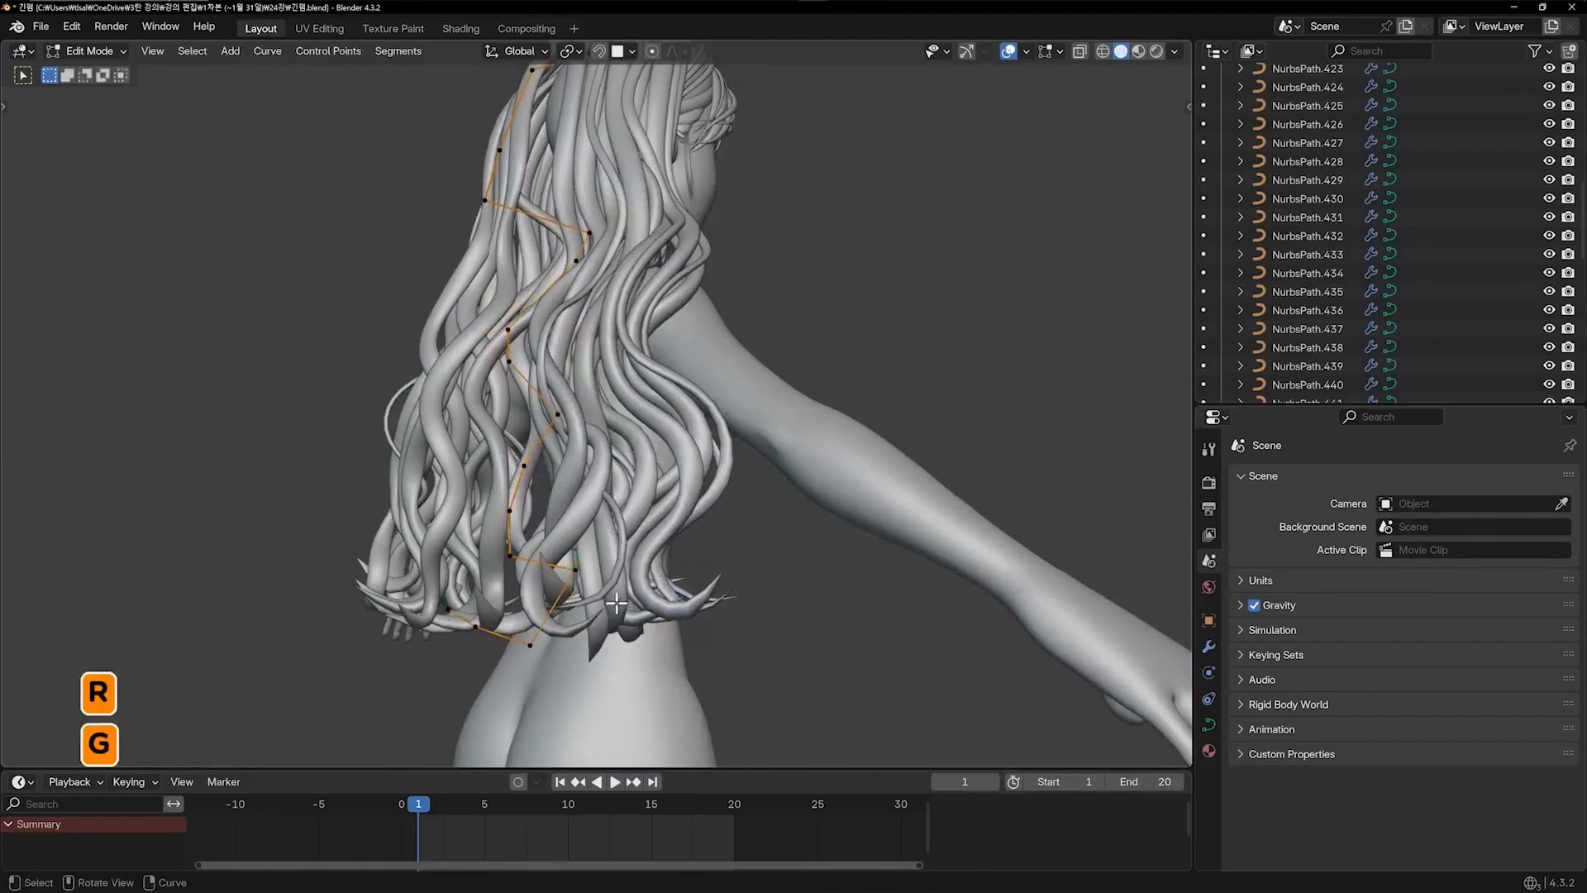
pyautogui.press('g')
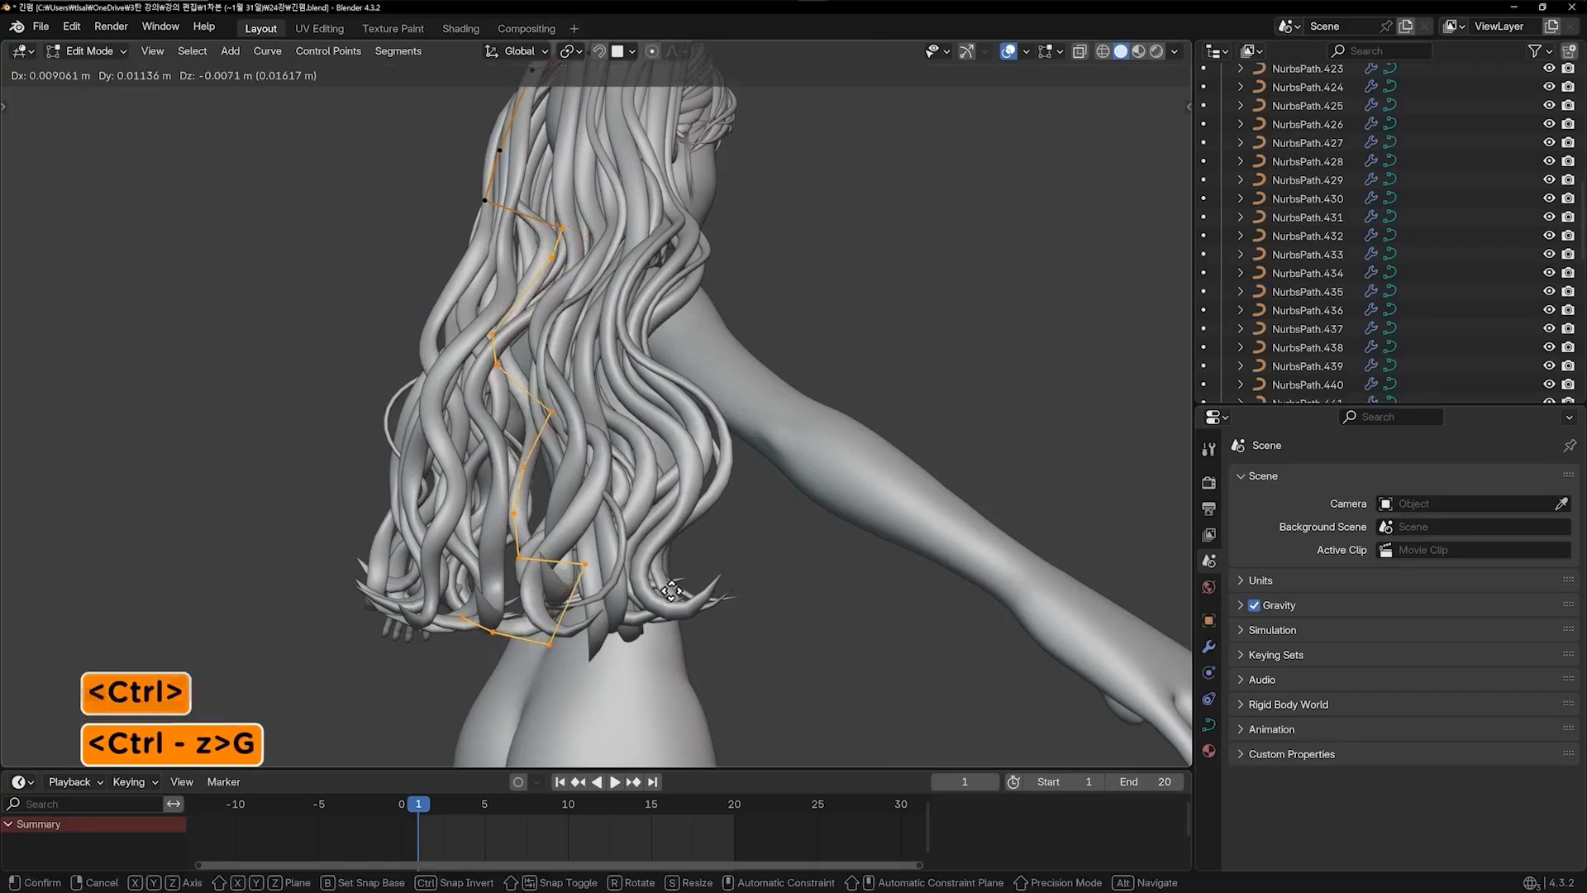
pyautogui.press('r')
pyautogui.click(634, 609)
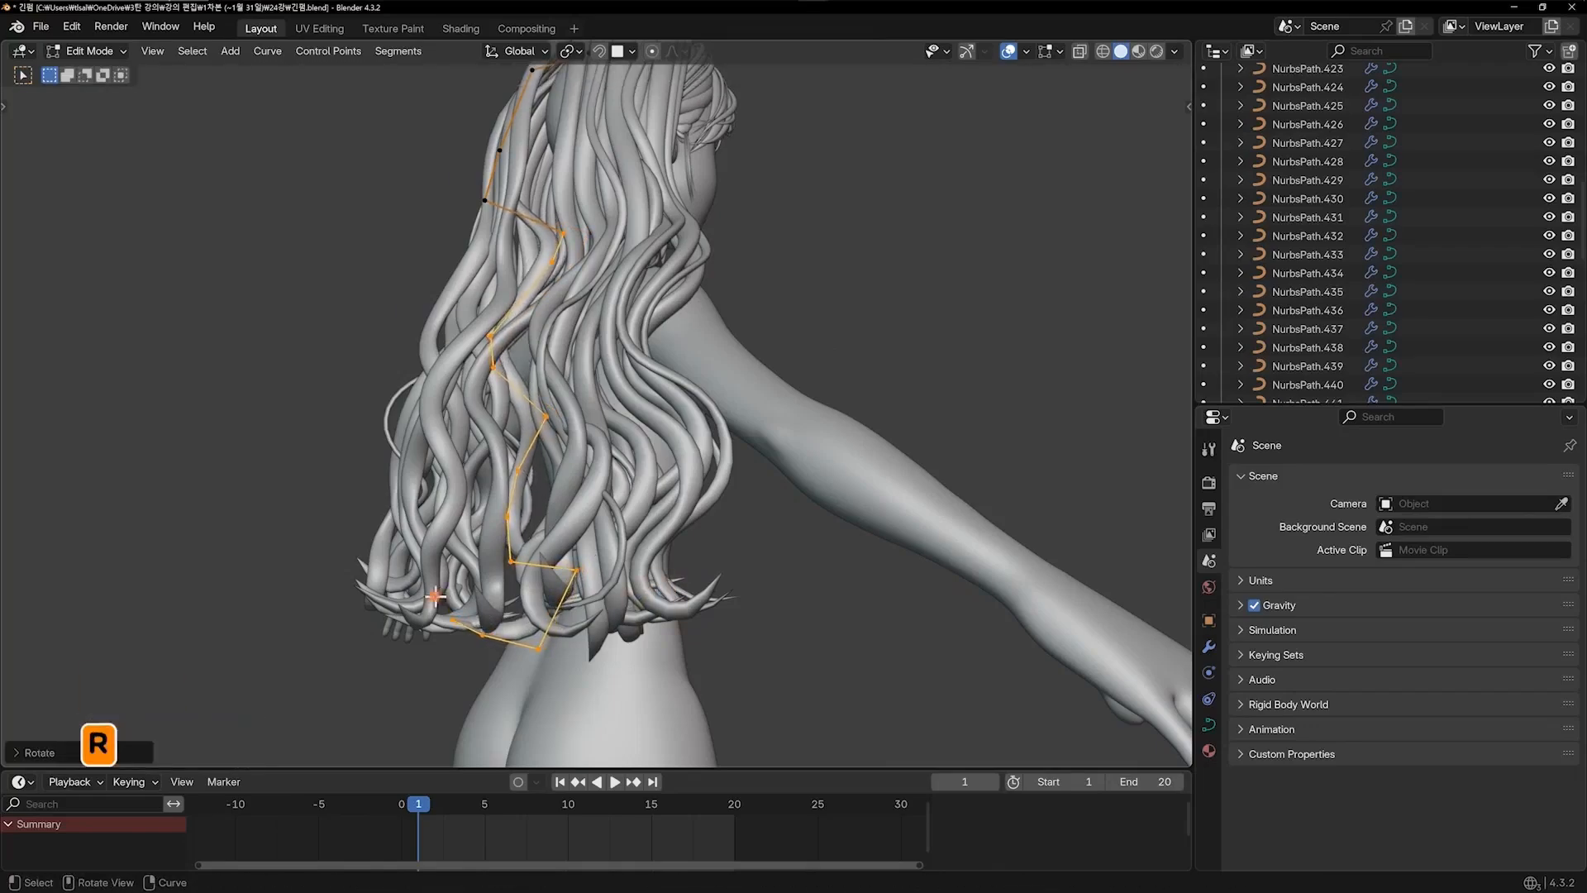
# Move individual control points near the new duplicate's tip to smooth its lowest curl
pyautogui.press('g')
pyautogui.press('g')
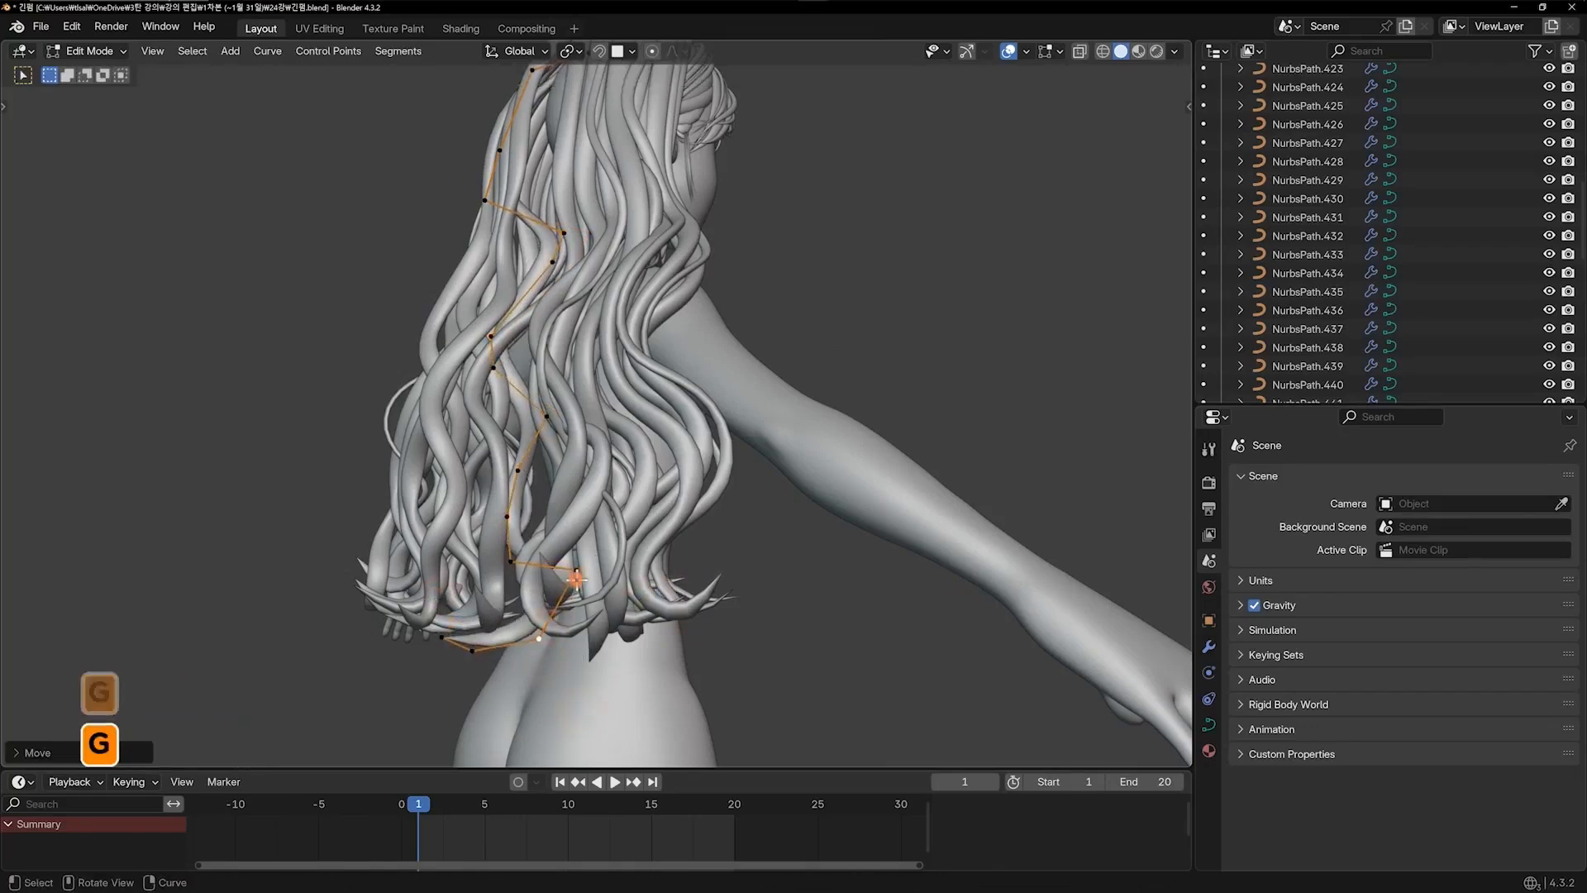
pyautogui.click(542, 598)
pyautogui.click(513, 563)
pyautogui.press('g')
pyautogui.click(521, 565)
pyautogui.moveTo(520, 565); pyautogui.dragTo(596, 438, button='middle')
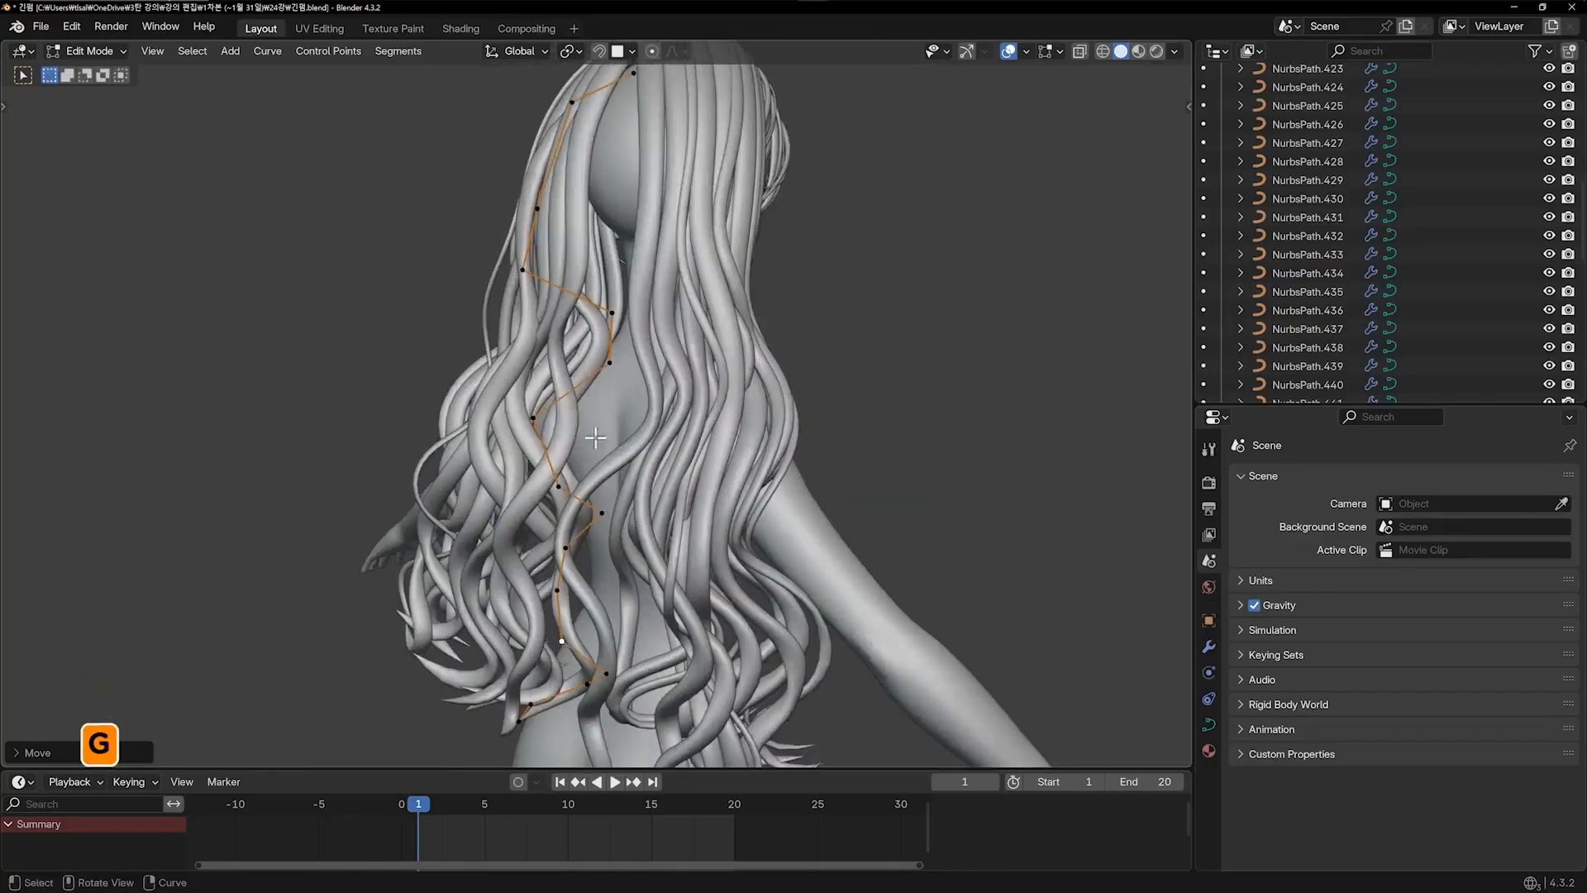
# Reposition control points in the new duplicate's middle section to reshape its wave over the upper back
pyautogui.click(541, 410)
pyautogui.press('g')
pyautogui.click(561, 381)
pyautogui.click(535, 487)
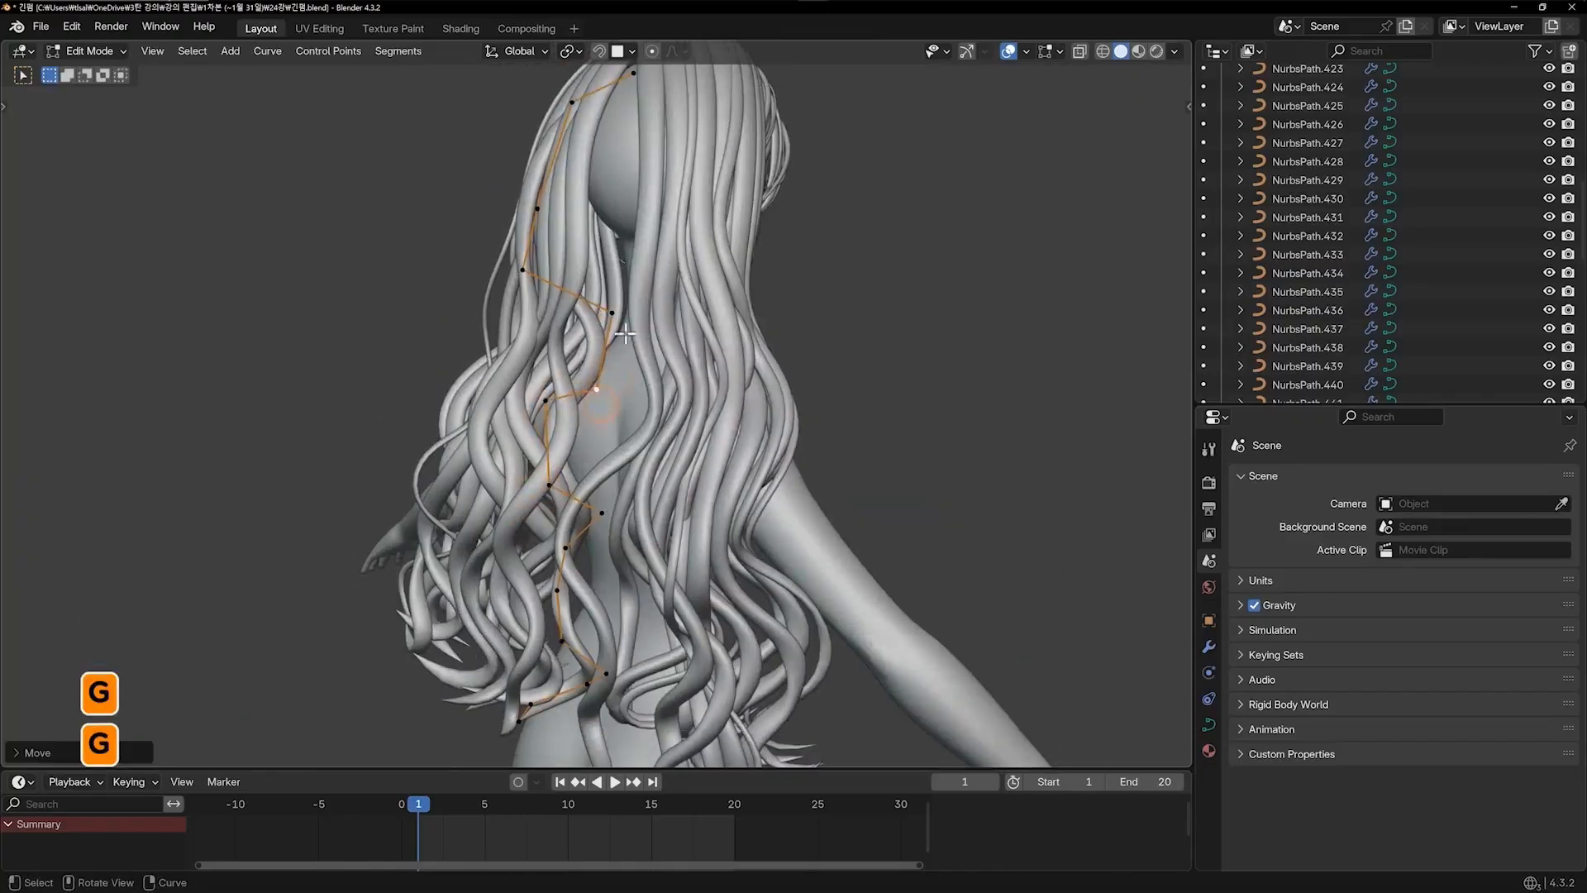
pyautogui.press('g')
pyautogui.click(597, 387)
pyautogui.press('Tab')
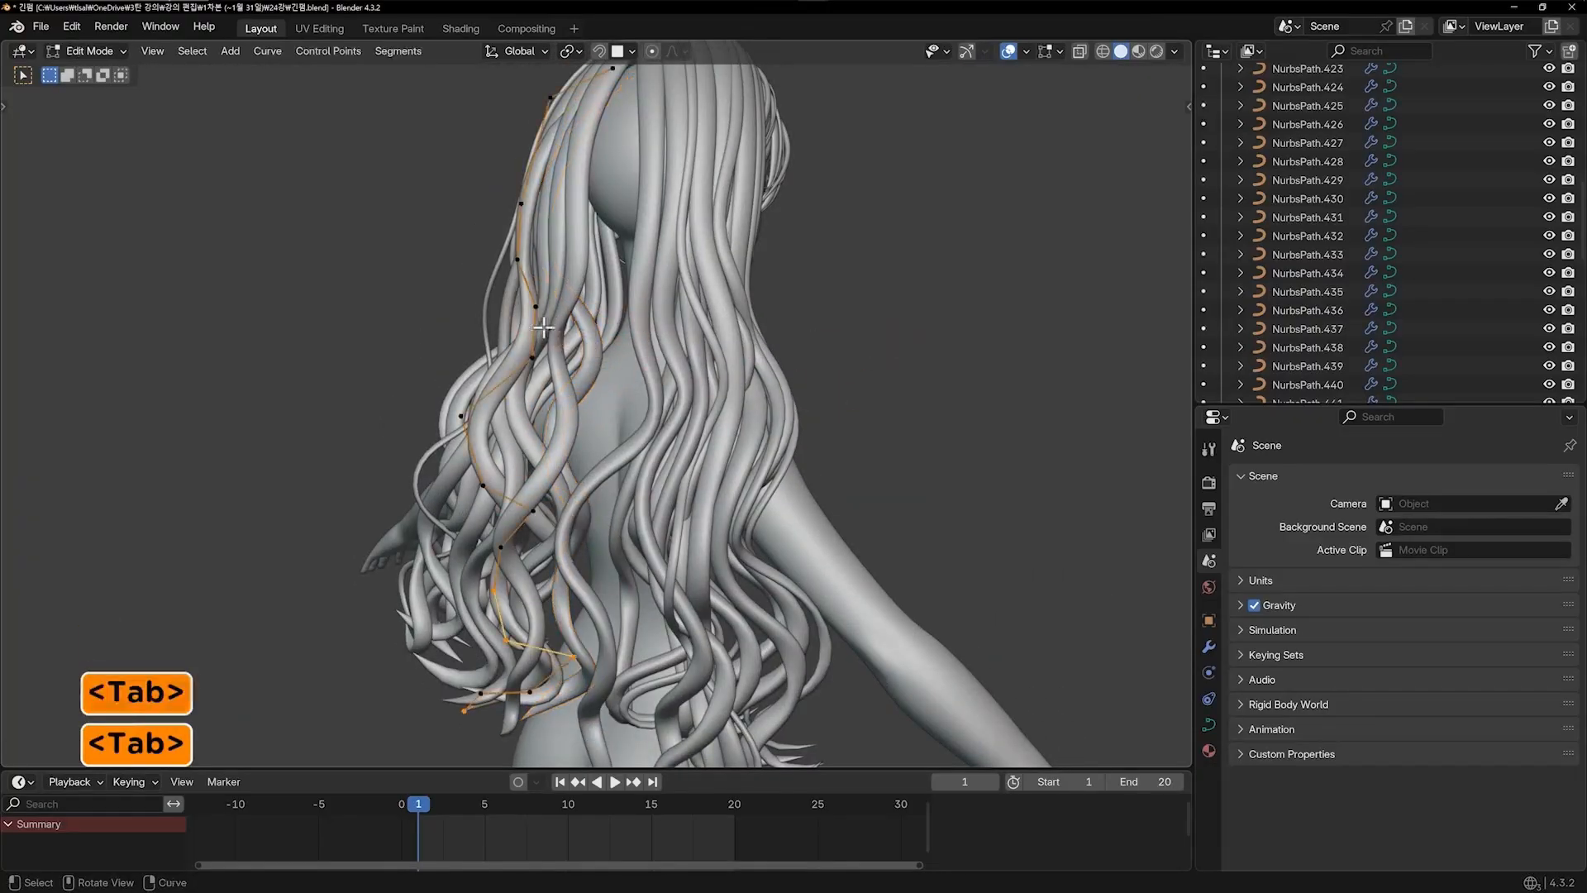
# Move two control points at shoulder height on the neighbouring strand to adjust its wave, and leave it deselected
pyautogui.click(536, 308)
pyautogui.press('g')
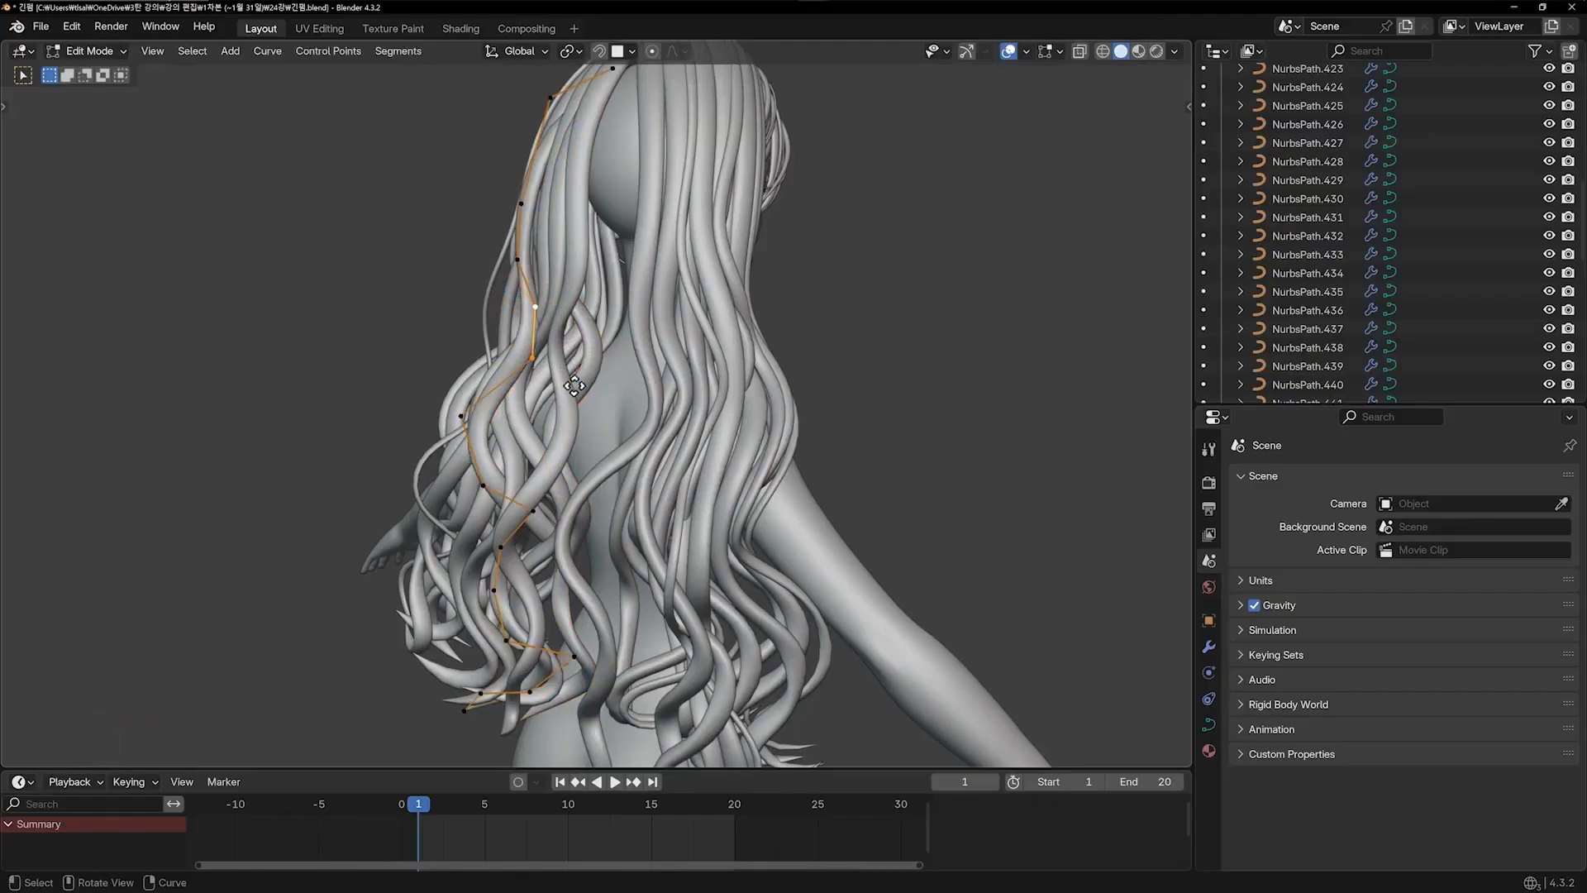
pyautogui.press('g')
pyautogui.click(563, 384)
pyautogui.press('Tab')
pyautogui.click(916, 334)
# Examine the hair from behind around the remaining gap down the back
pyautogui.moveTo(795, 428); pyautogui.dragTo(718, 458, button='middle')
pyautogui.press('KP_1')
pyautogui.press('KP_9')
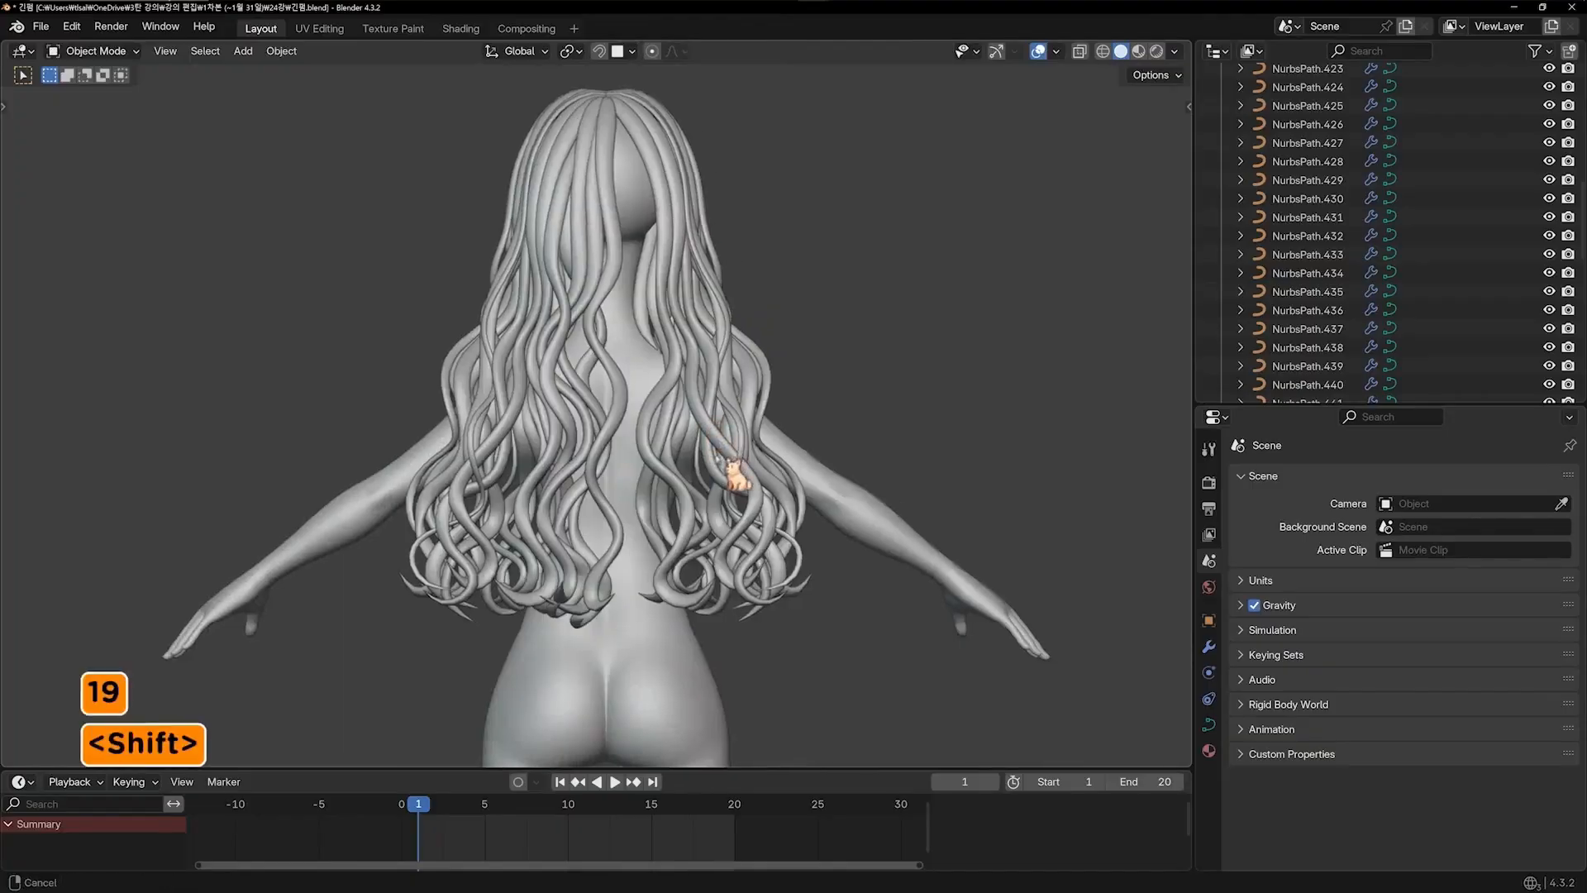
pyautogui.scroll(1, 728, 461)
pyautogui.scroll(2, 612, 467)
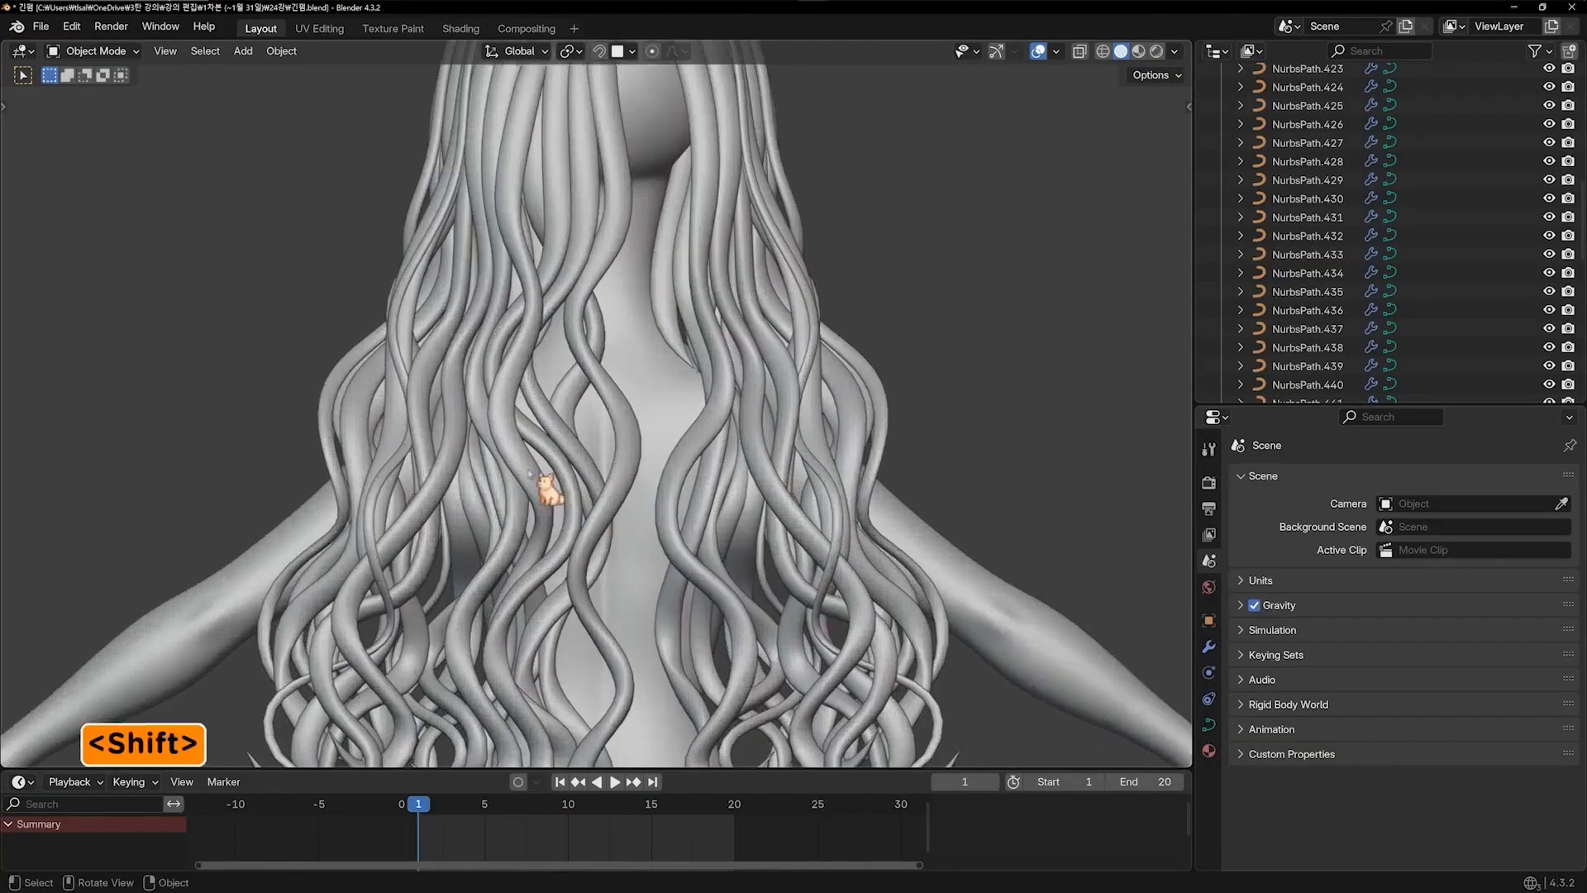
# Move a mid-back control point on two neighbouring strands beside the gap to adjust their waves
pyautogui.press('g')
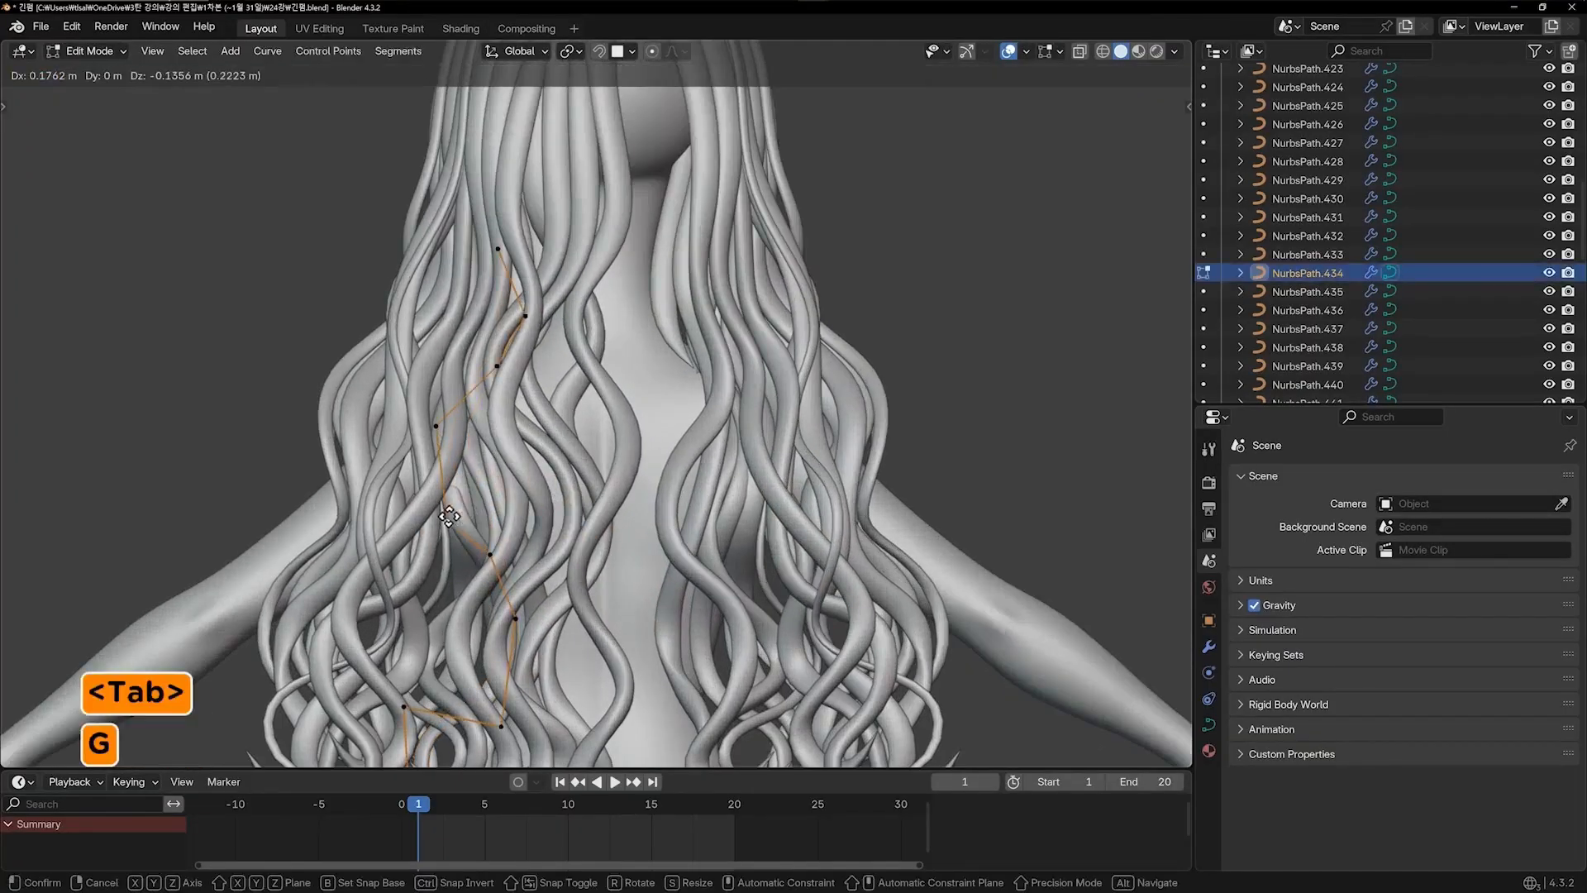
pyautogui.click(481, 513)
pyautogui.press('Tab')
pyautogui.click(460, 530)
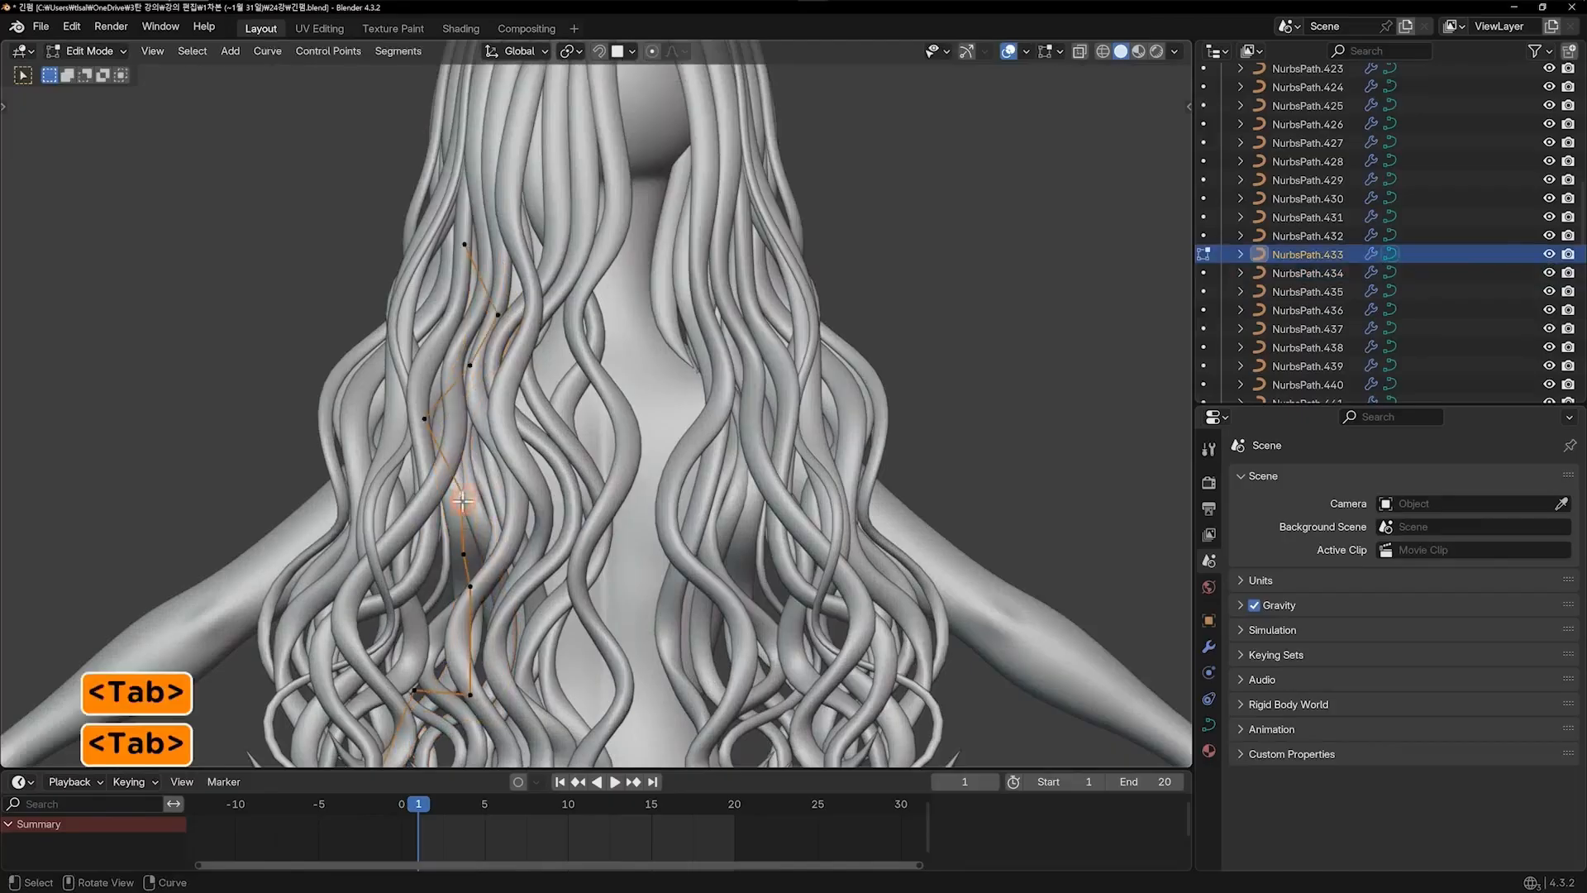
pyautogui.press('g')
pyautogui.click(459, 564)
# Shift the upper control points of the short strand beside them outward at shoulder-blade height
pyautogui.press('Tab')
pyautogui.click(448, 538)
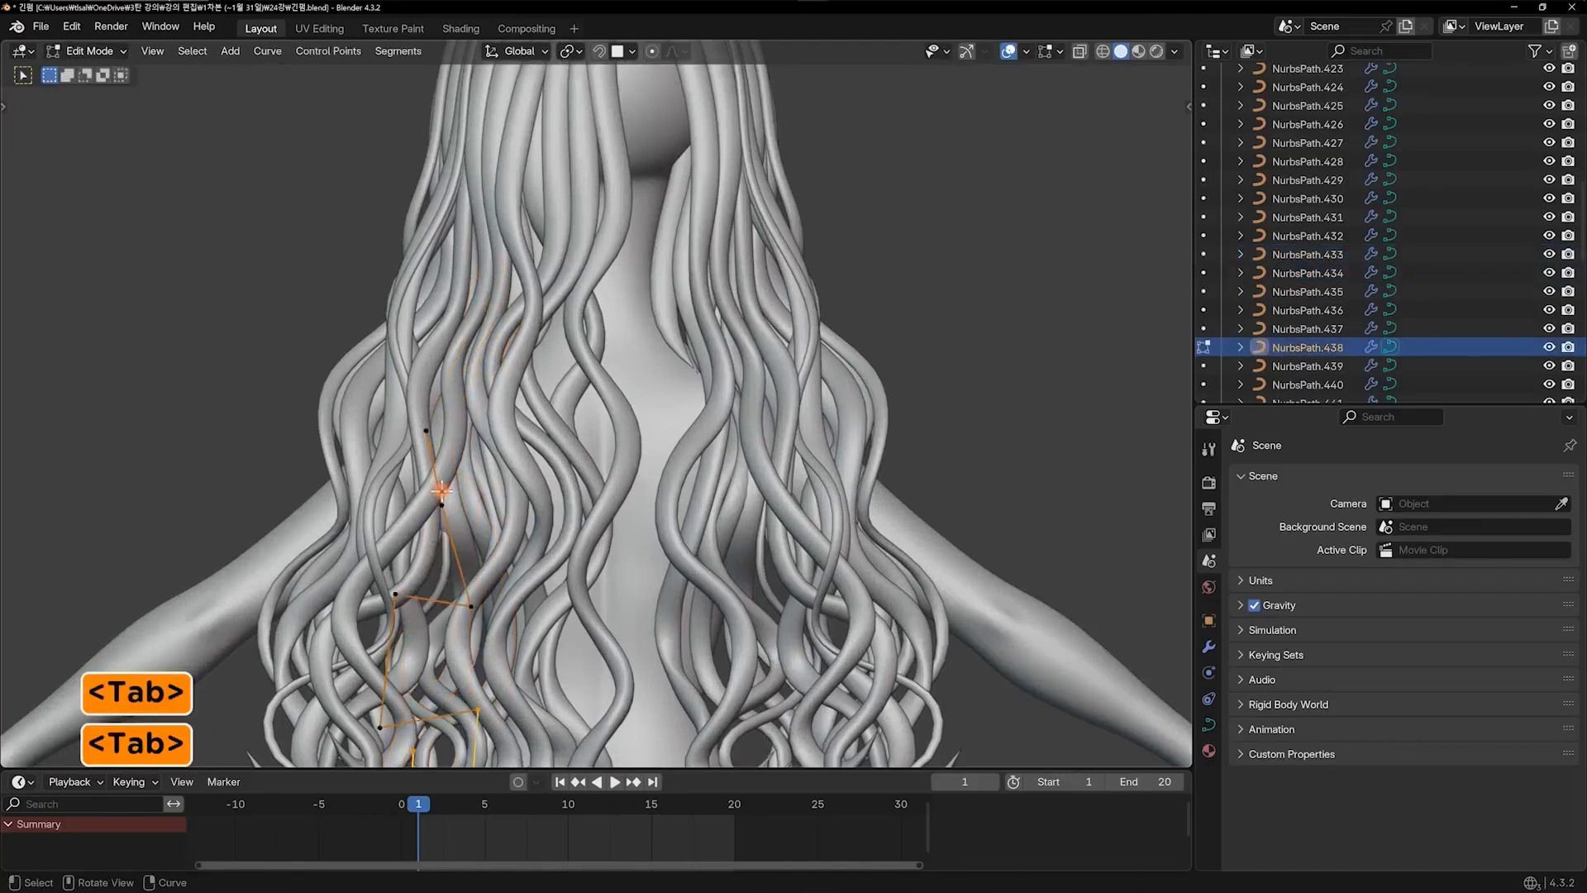
pyautogui.press('g')
pyautogui.press('g')
pyautogui.click(476, 539)
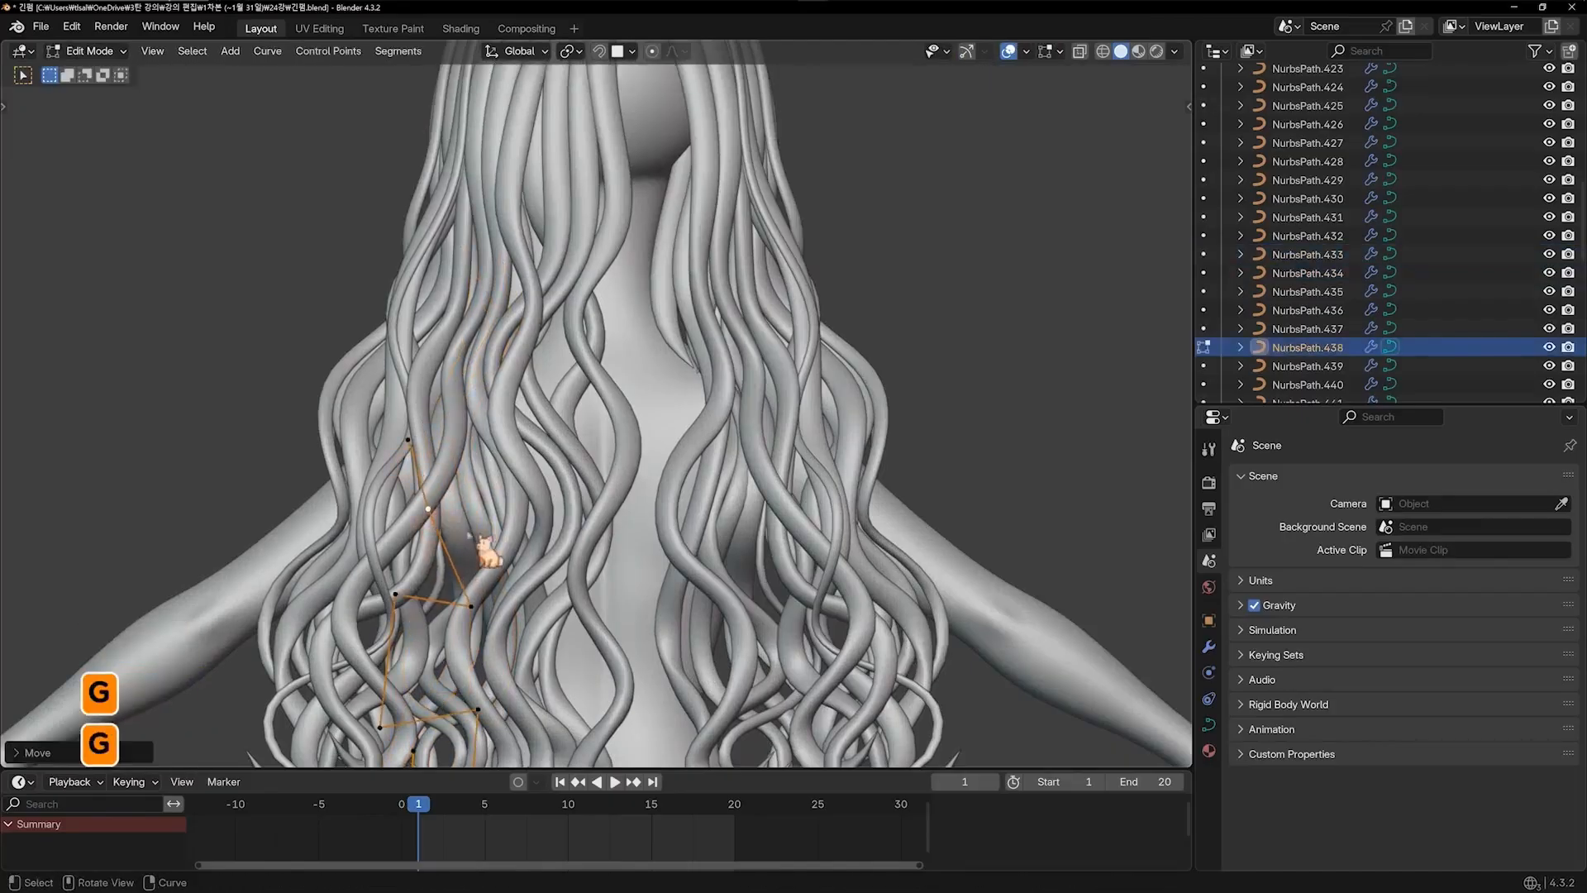
pyautogui.scroll(-4, 804, 439)
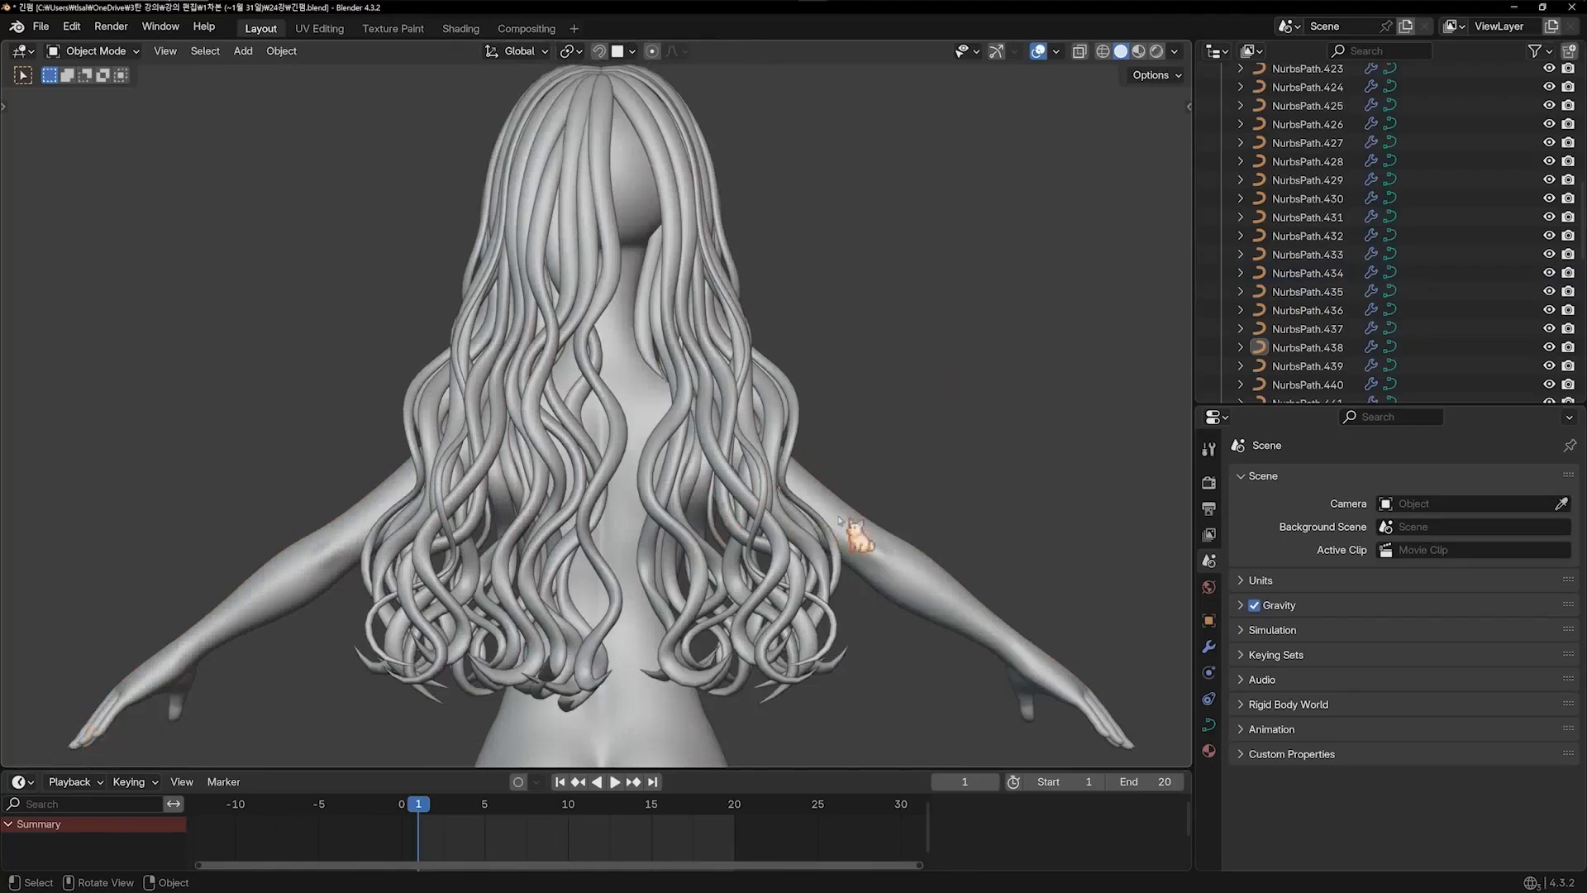
# Select several wavy strands beside the back gap and duplicate them along the global X axis
pyautogui.moveTo(840, 519); pyautogui.dragTo(755, 507, button='middle')
pyautogui.press('KP_1')
pyautogui.press('KP_9')
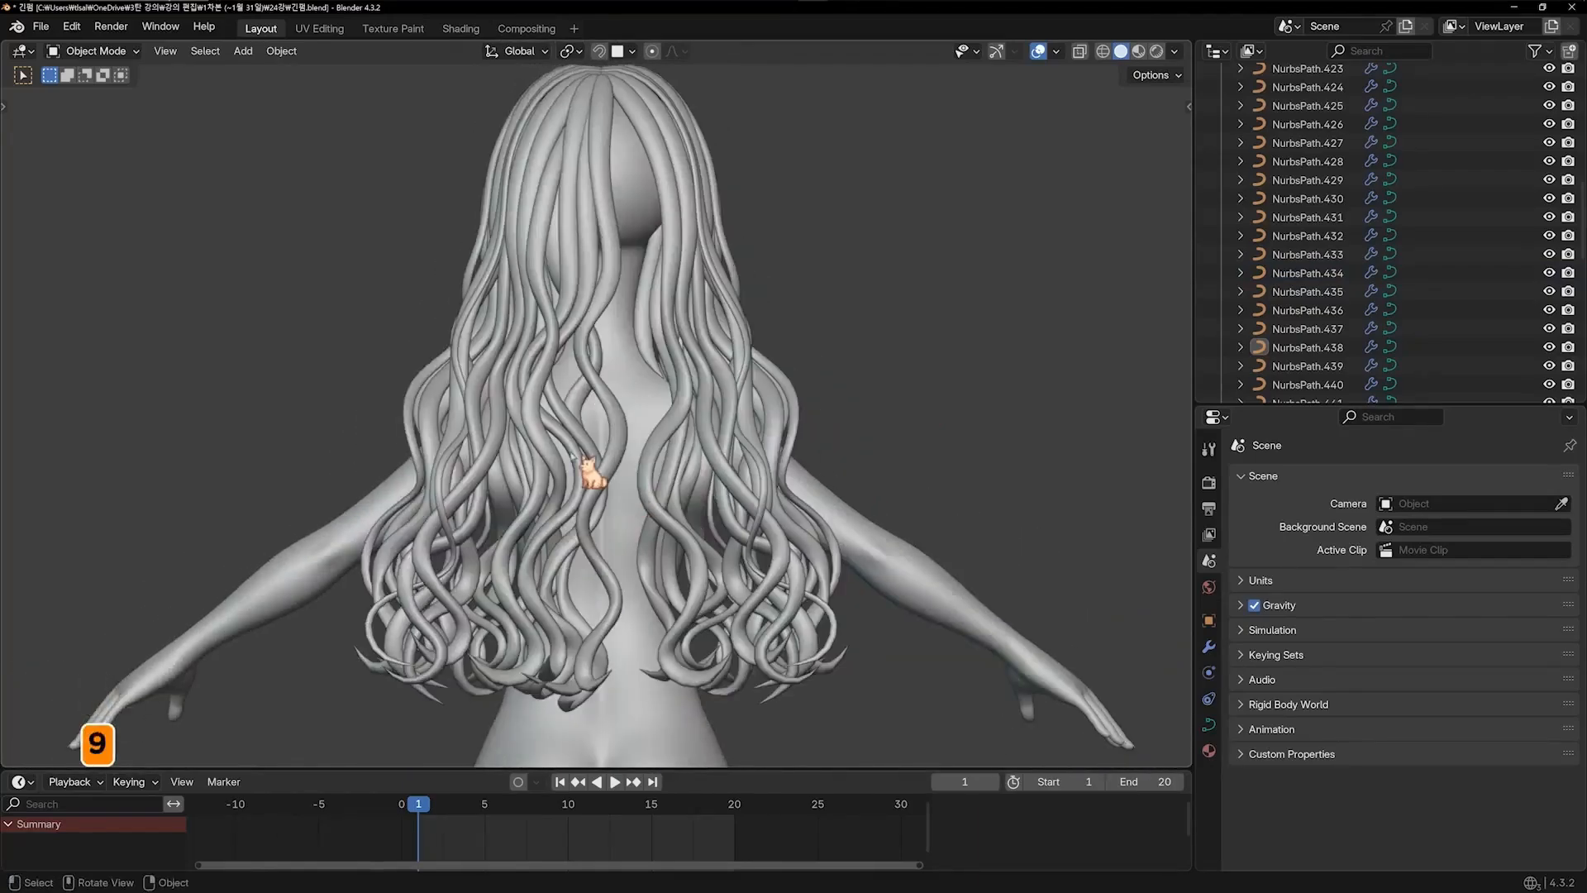
pyautogui.scroll(2, 589, 473)
pyautogui.scroll(2, 604, 477)
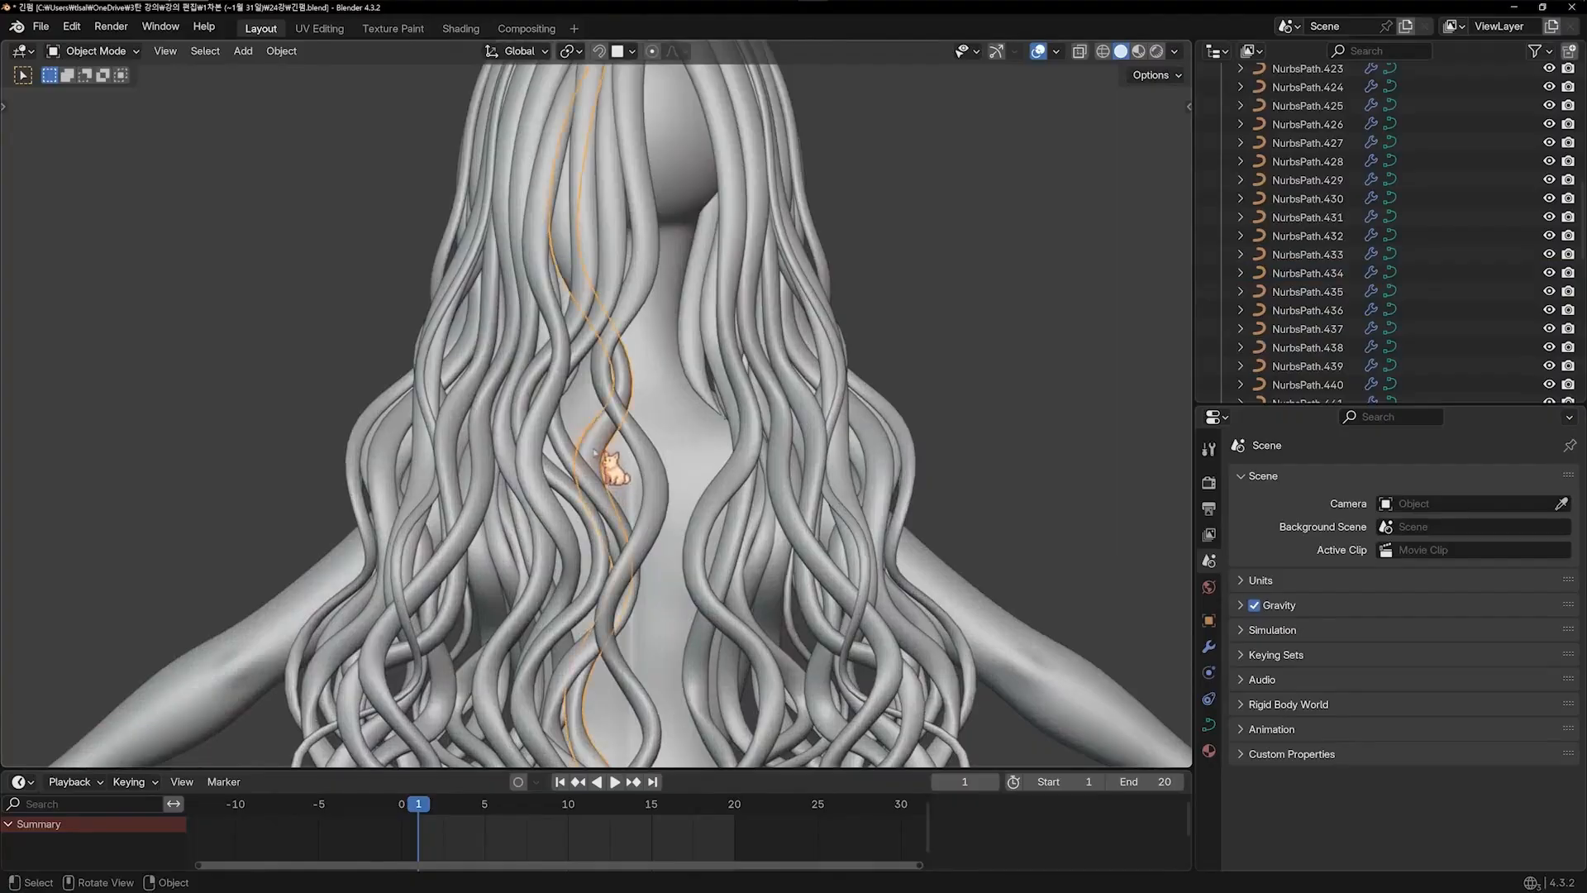
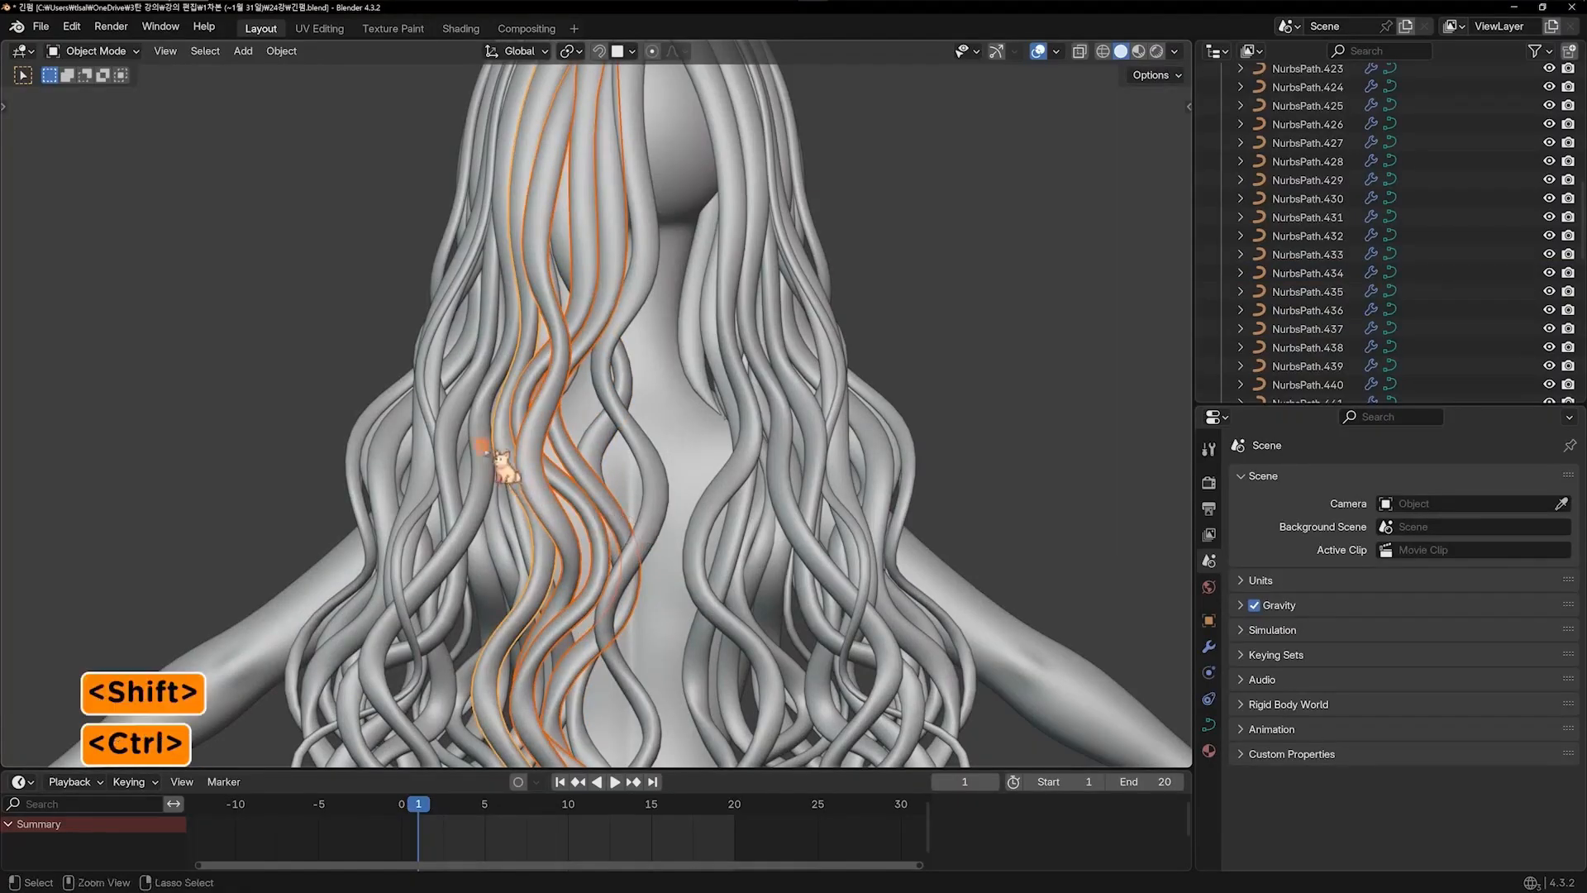
pyautogui.keyDown('shift'); pyautogui.moveTo(592, 474); pyautogui.dragTo(597, 487, button='middle'); pyautogui.keyUp('shift')
pyautogui.scroll(-1, 604, 471)
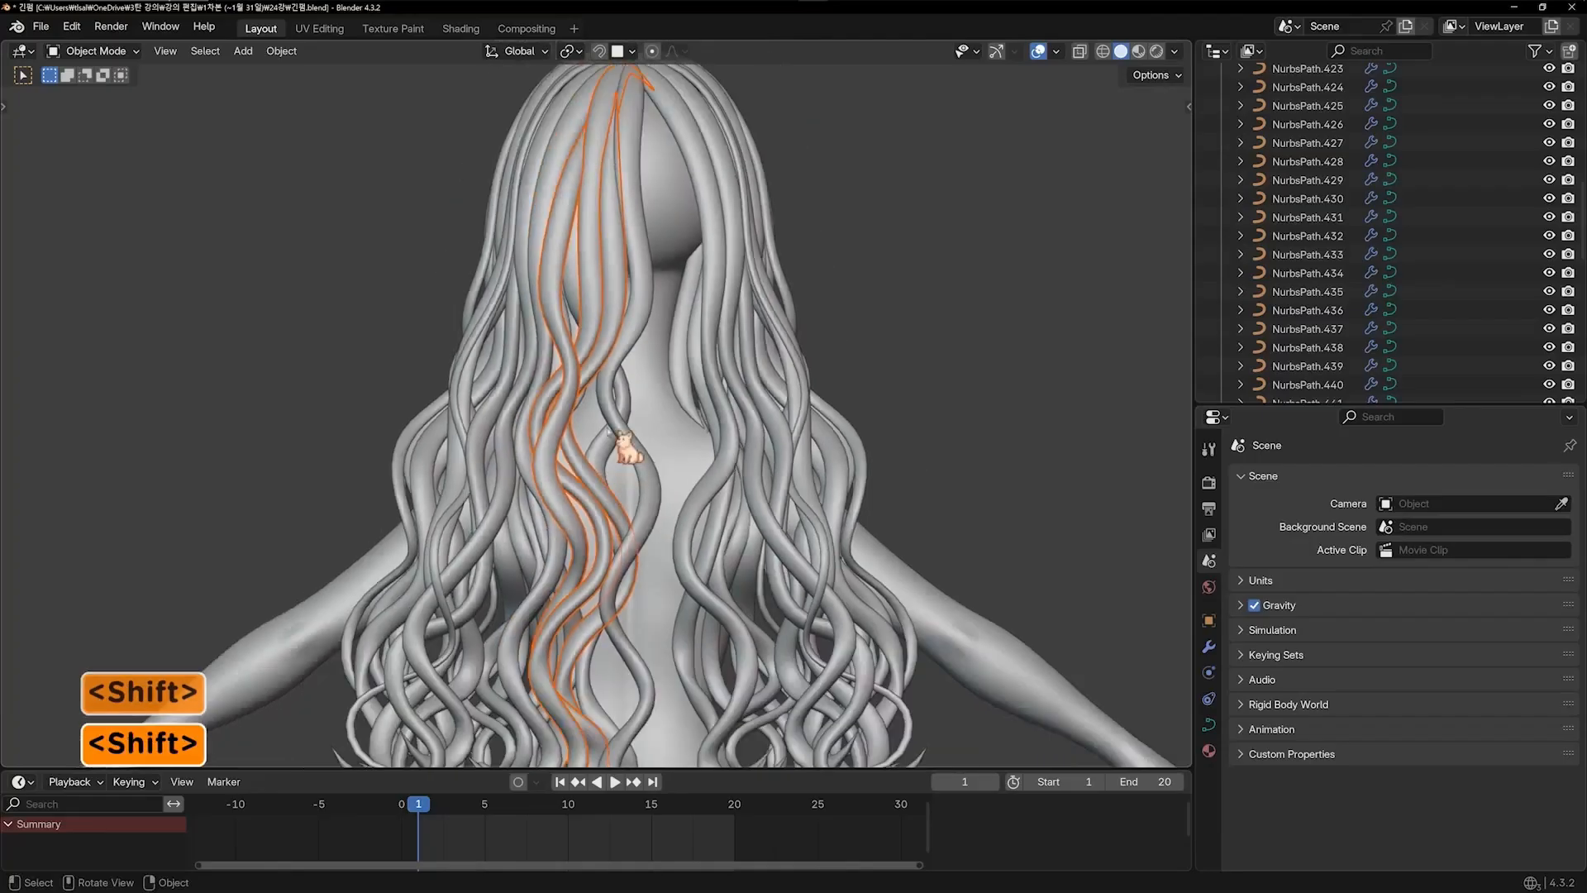
pyautogui.hotkey('shift', 'd')
pyautogui.press('x')
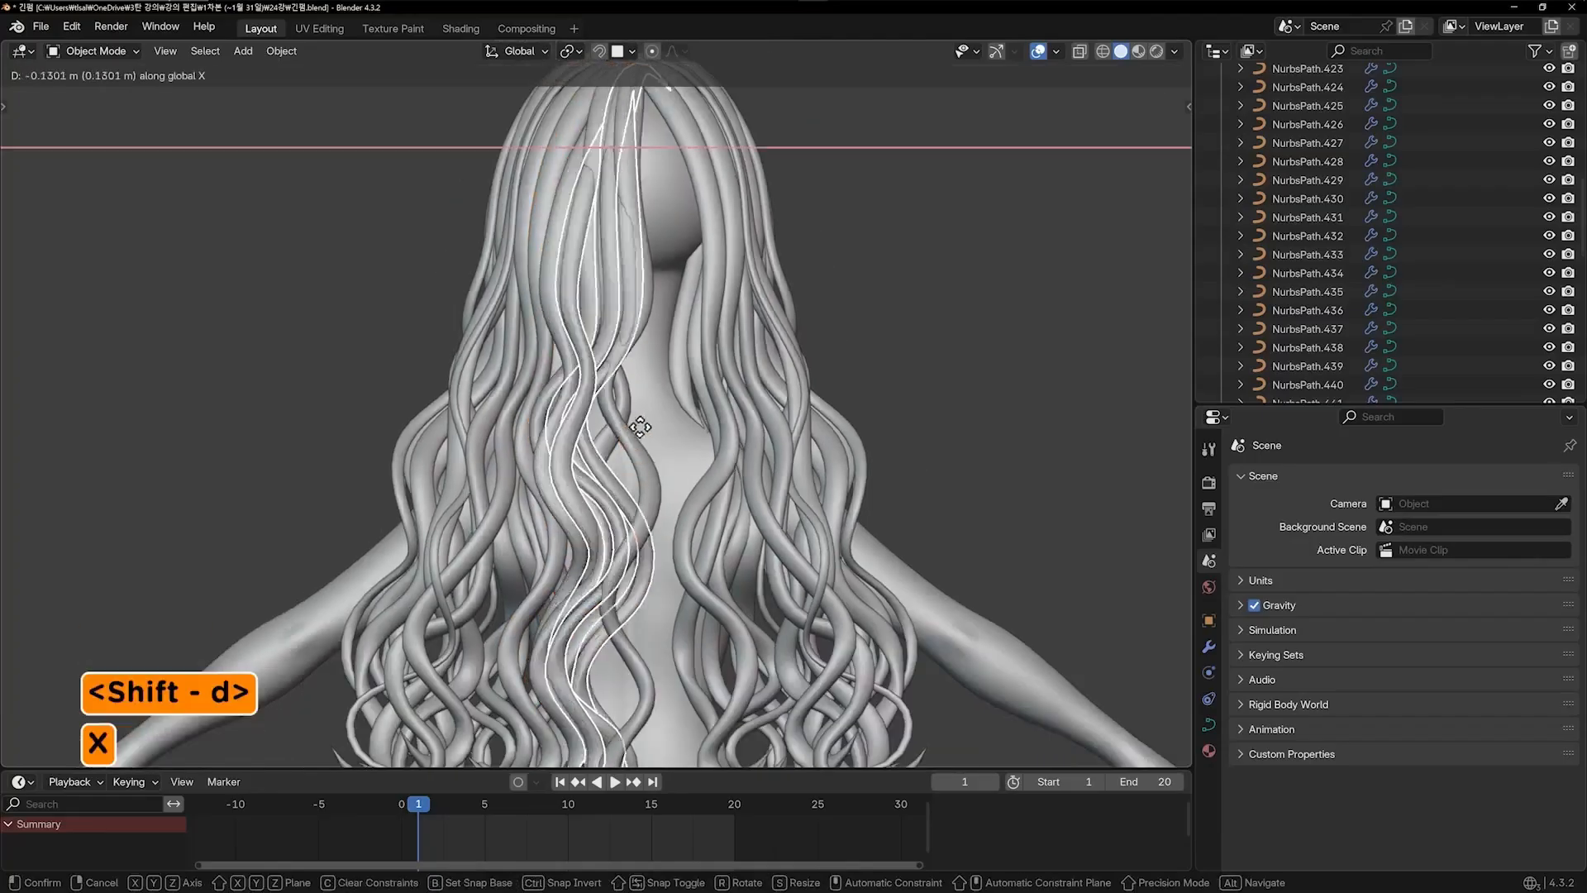
pyautogui.click(685, 428)
# Mirror the duplicated strands along global X and shift them about 1.6 m along X onto the opposite side of the gap
pyautogui.hotkey('ctrl', 'm')
pyautogui.press('x')
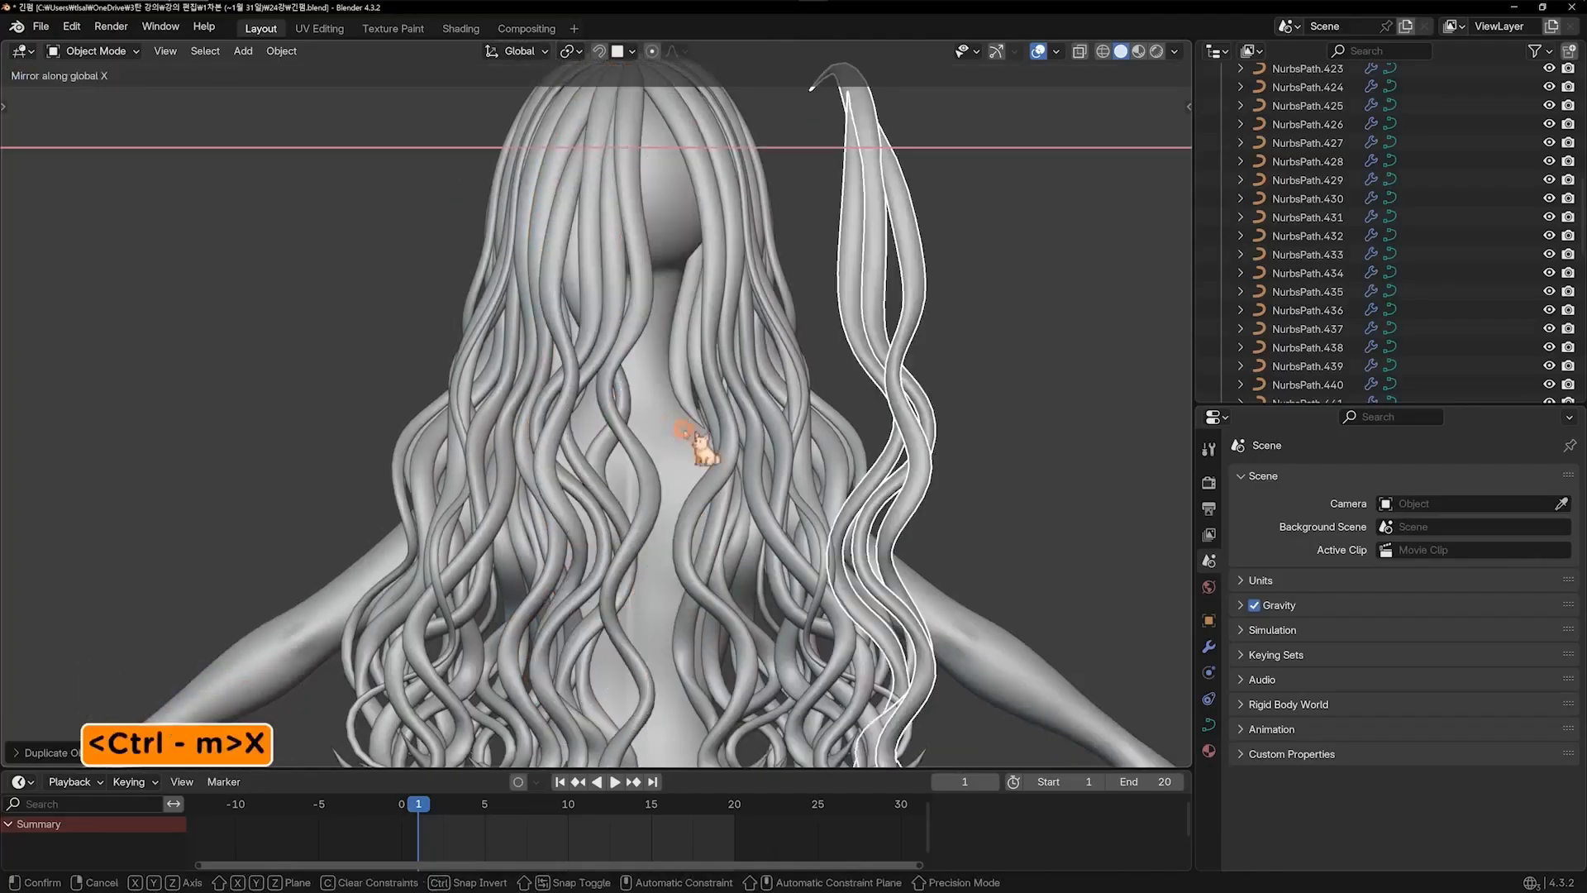
pyautogui.press('g')
pyautogui.press('x')
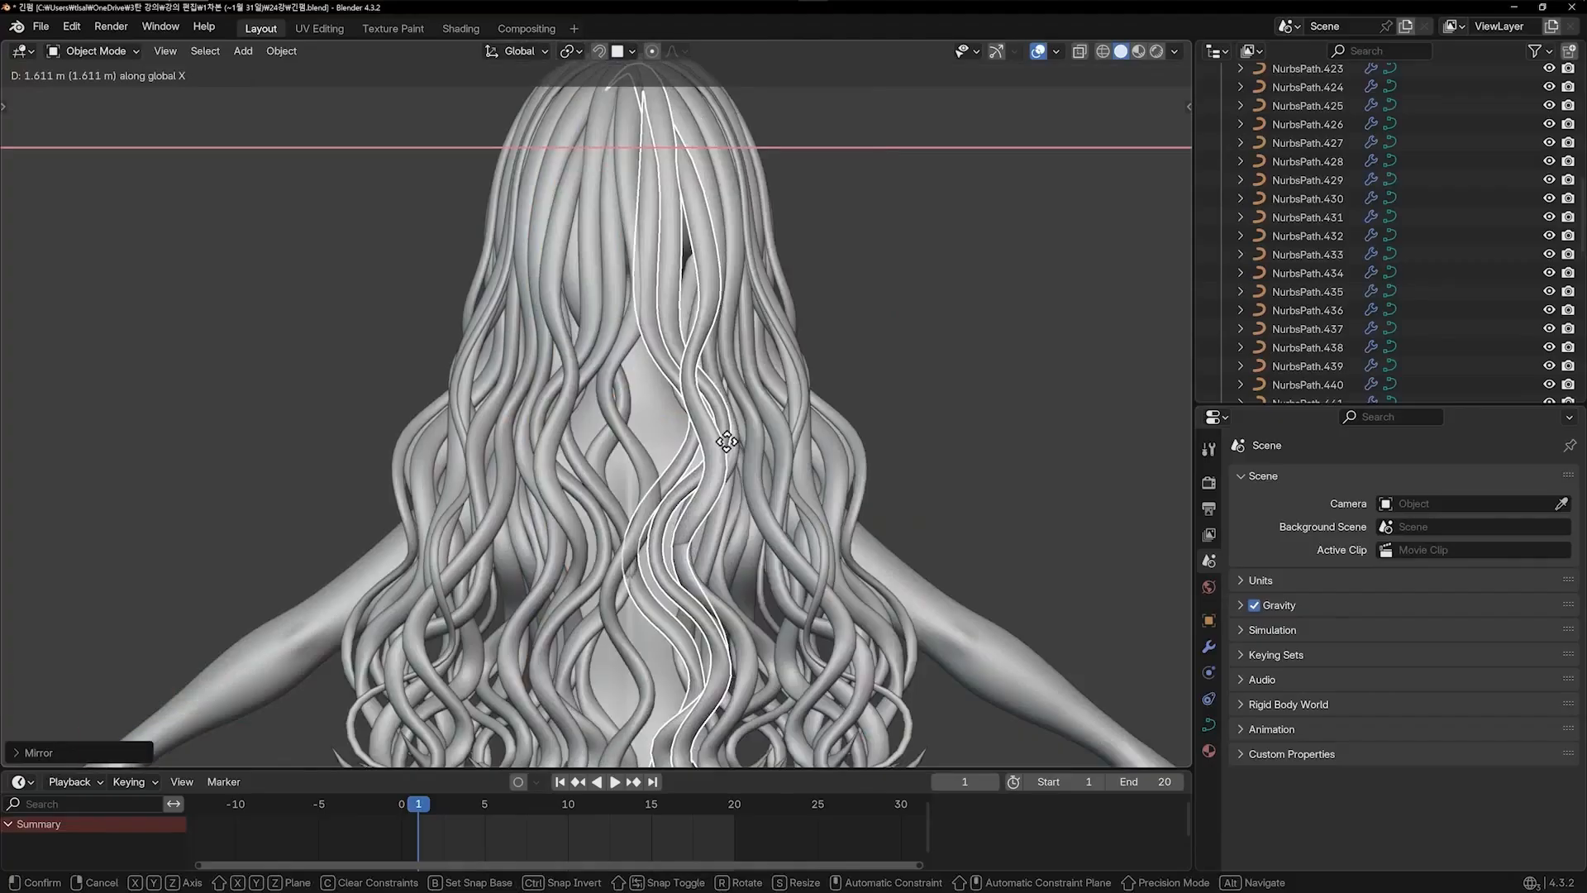
pyautogui.click(725, 440)
# Move control points at neck height on one mirrored strand closer to the centre of the back
pyautogui.keyDown('shift'); pyautogui.moveTo(825, 291); pyautogui.dragTo(826, 376, button='middle'); pyautogui.keyUp('shift')
pyautogui.scroll(1, 740, 339)
pyautogui.press('g')
pyautogui.click(742, 370)
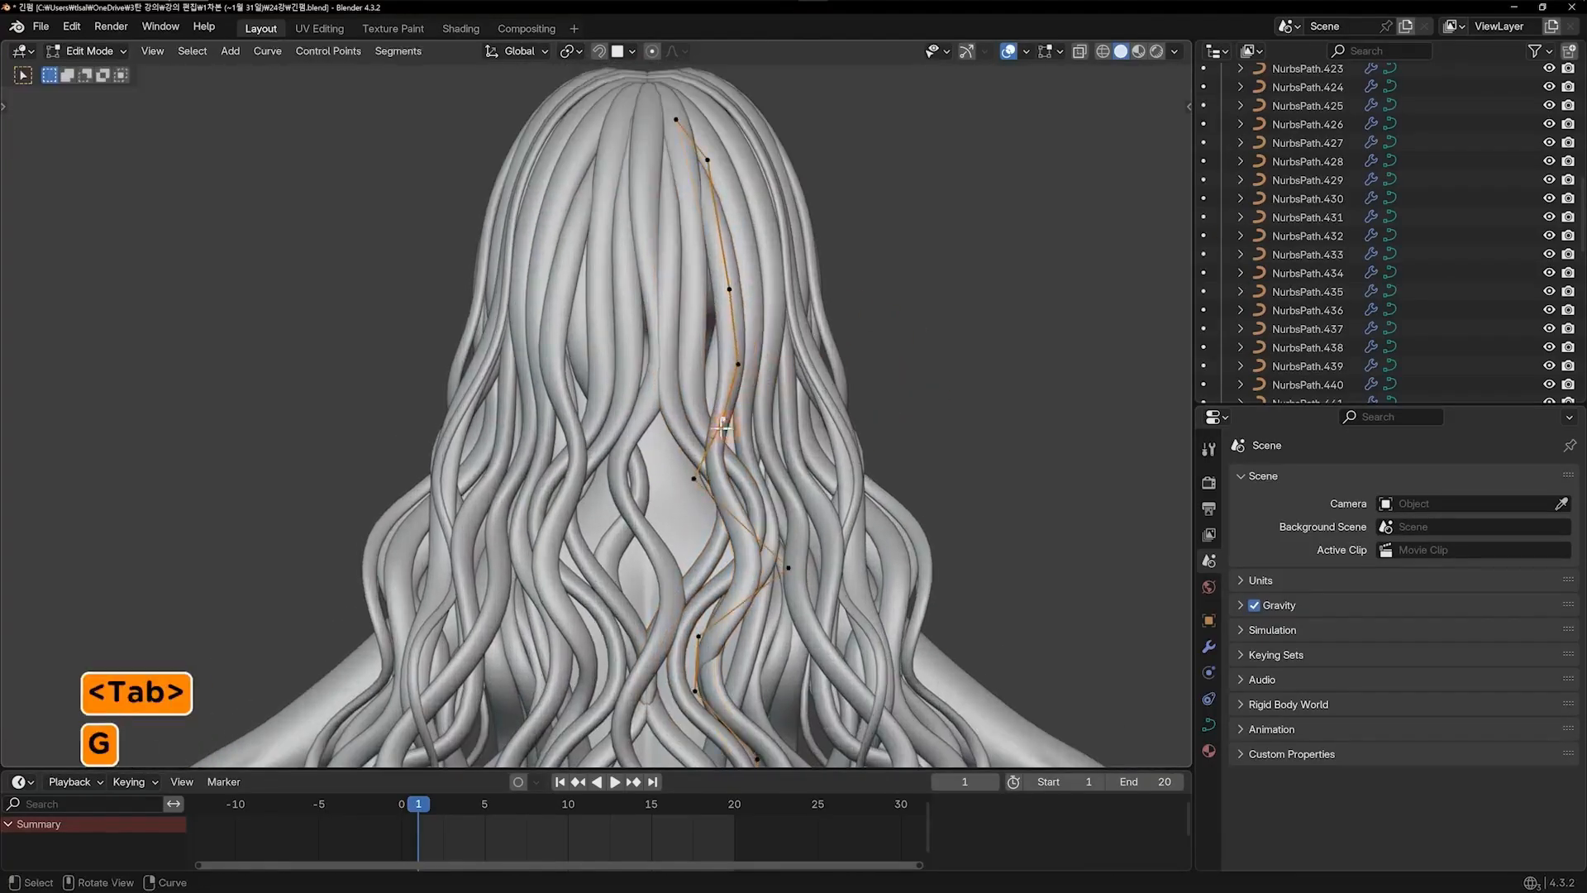
pyautogui.press('g')
pyautogui.click(738, 370)
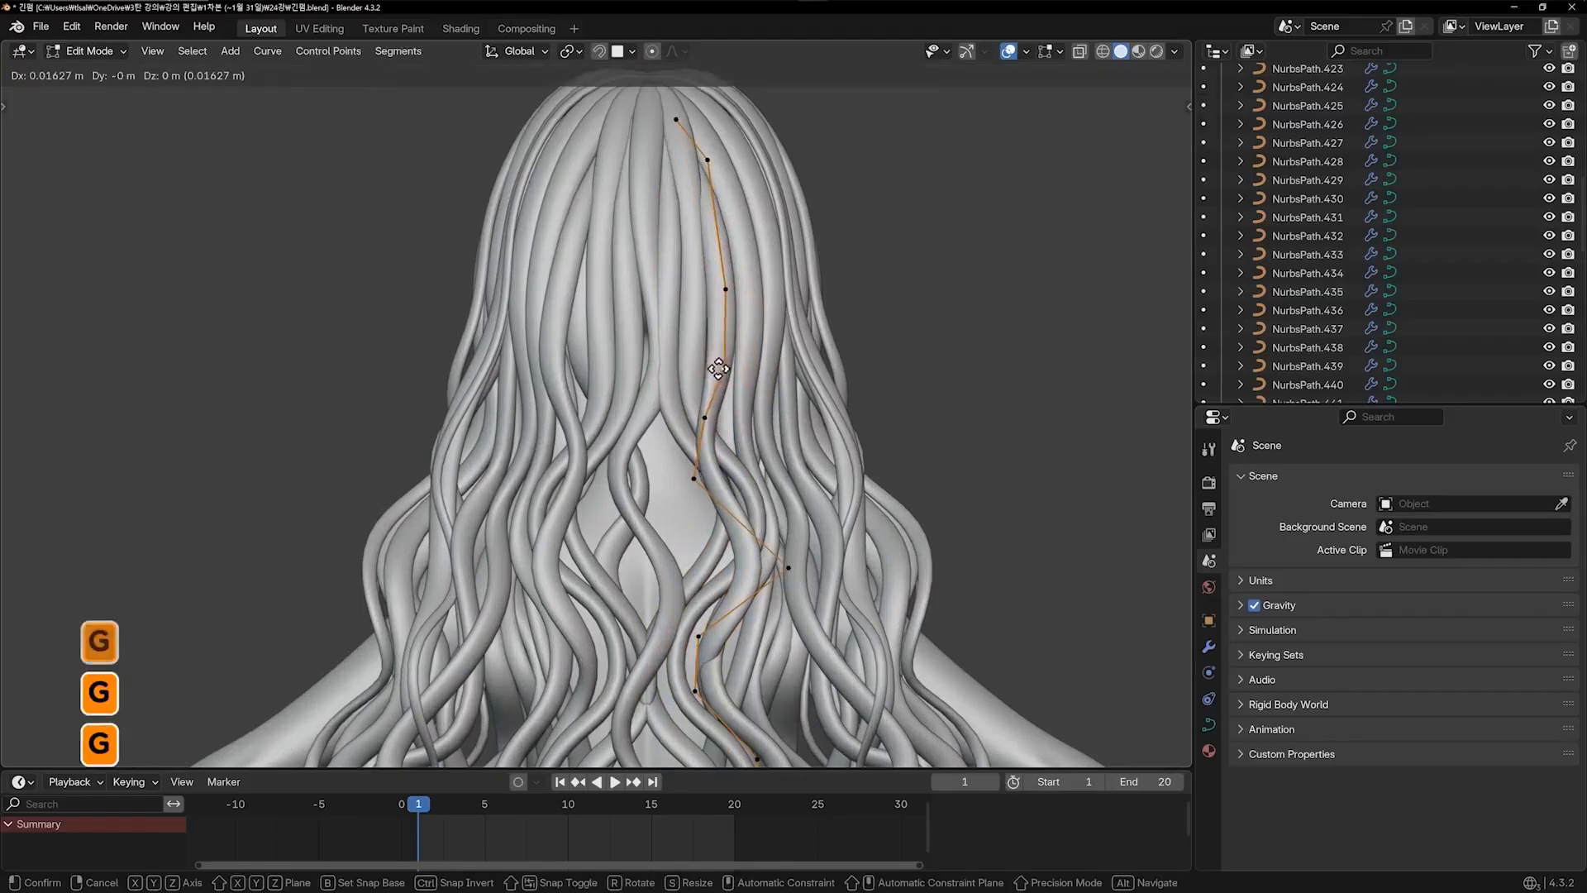
pyautogui.press('Tab')
# Reposition the upper control points of another mirrored strand so that it lies against the back of the head
pyautogui.scroll(-1, 827, 389)
pyautogui.moveTo(821, 401); pyautogui.dragTo(852, 511, button='middle')
pyautogui.scroll(2, 727, 397)
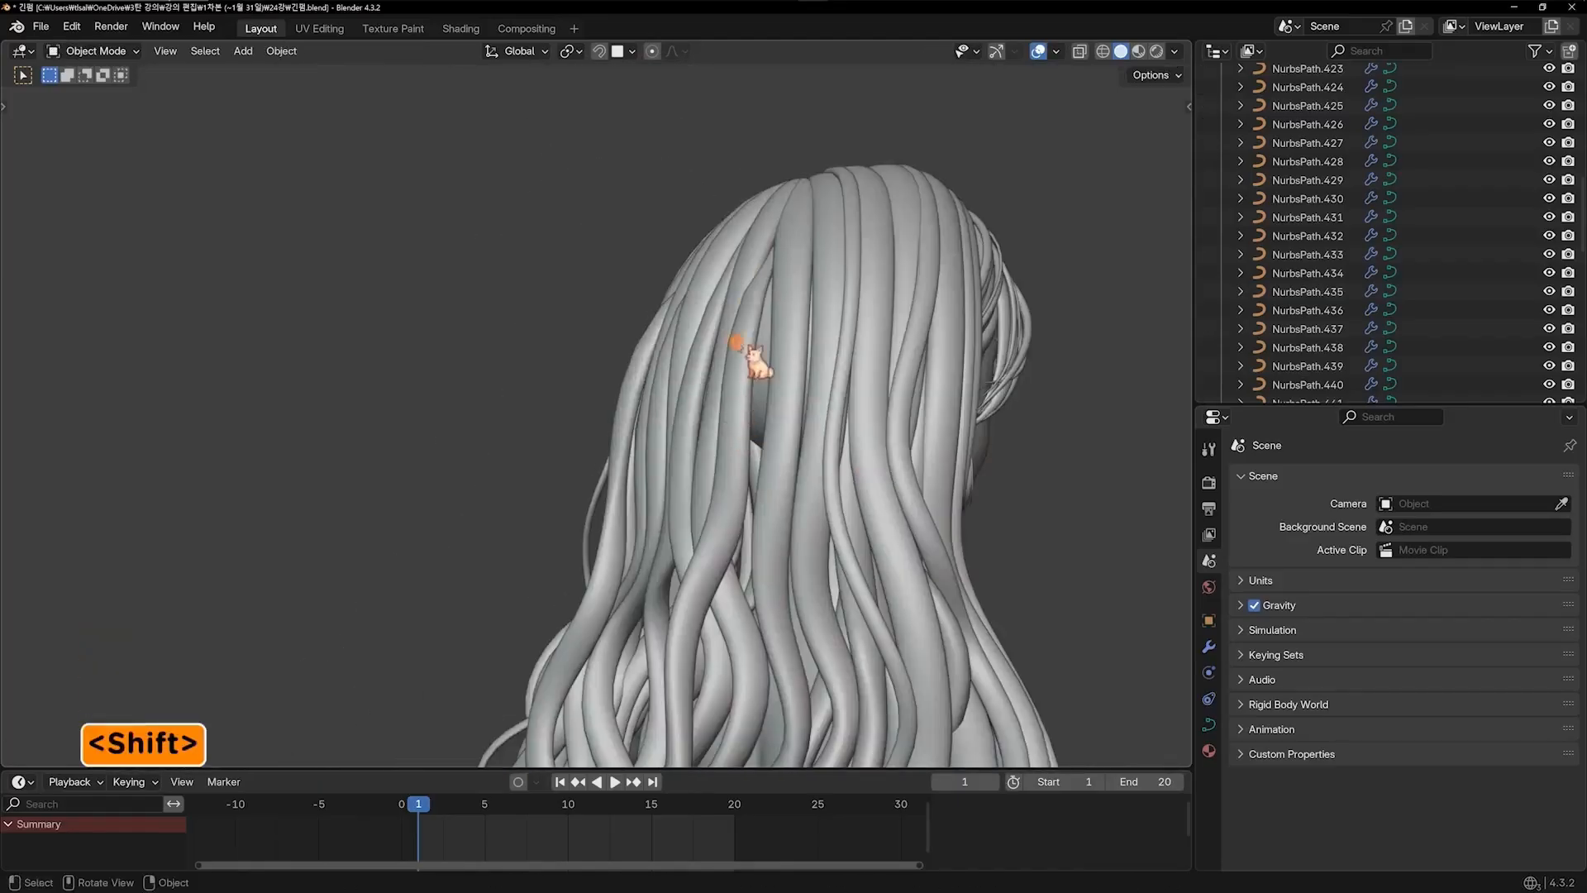
pyautogui.click(732, 347)
pyautogui.moveTo(733, 347); pyautogui.dragTo(641, 347, button='middle')
pyautogui.press('Tab')
pyautogui.click(621, 403)
pyautogui.press('g')
pyautogui.click(638, 403)
pyautogui.click(655, 243)
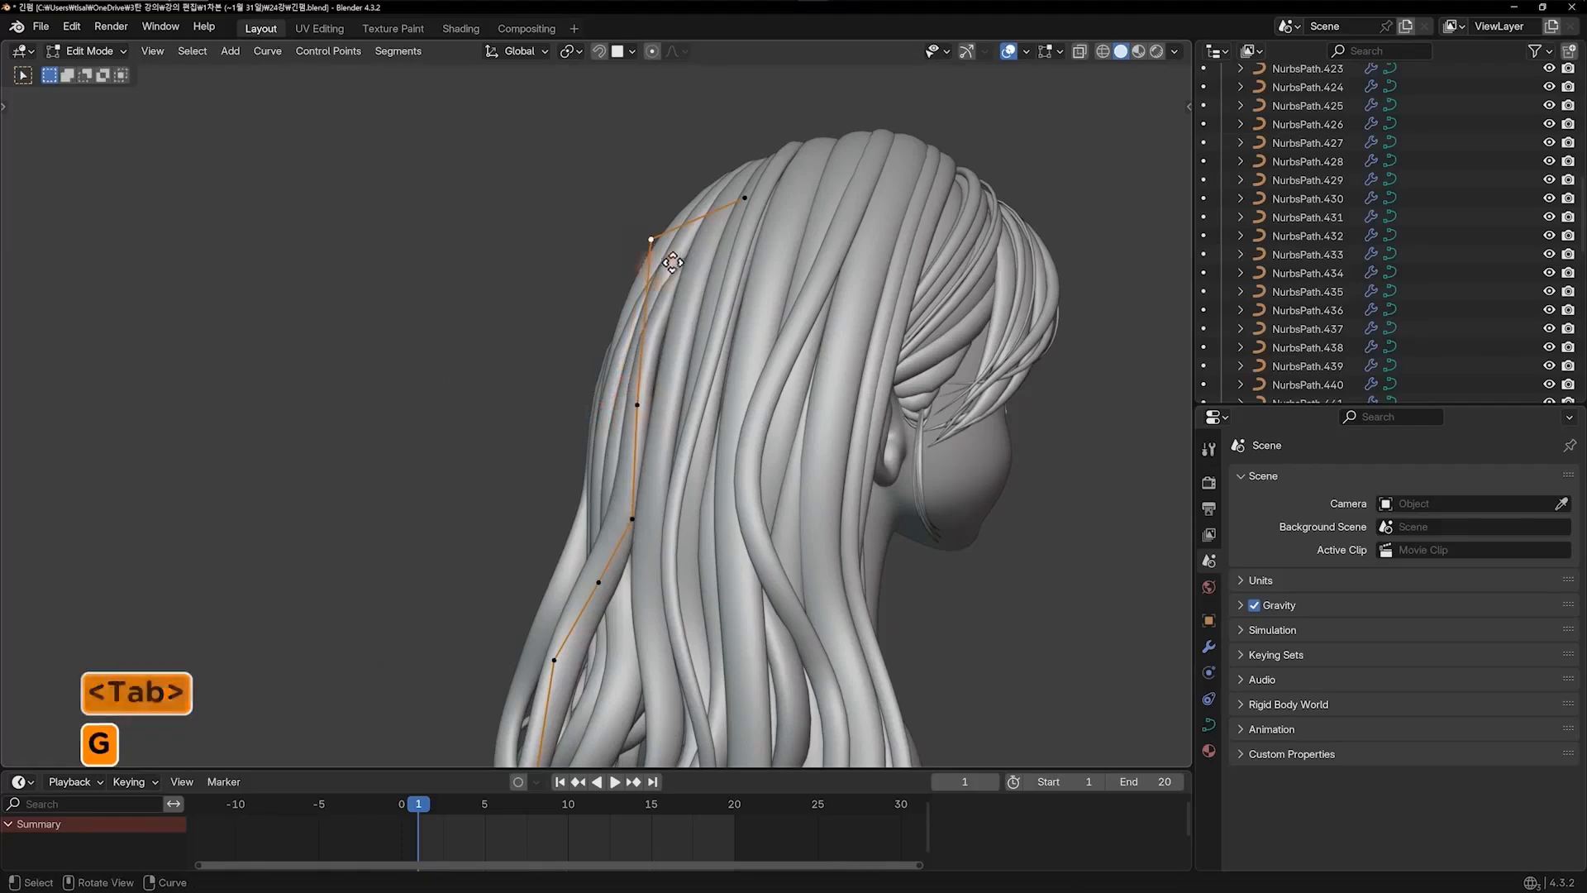
pyautogui.press('g')
pyautogui.click(699, 226)
# Move this strand's control point at the back of the head and thicken the whole strand by about 1.15
pyautogui.moveTo(720, 231); pyautogui.dragTo(819, 254, button='middle')
pyautogui.press('g')
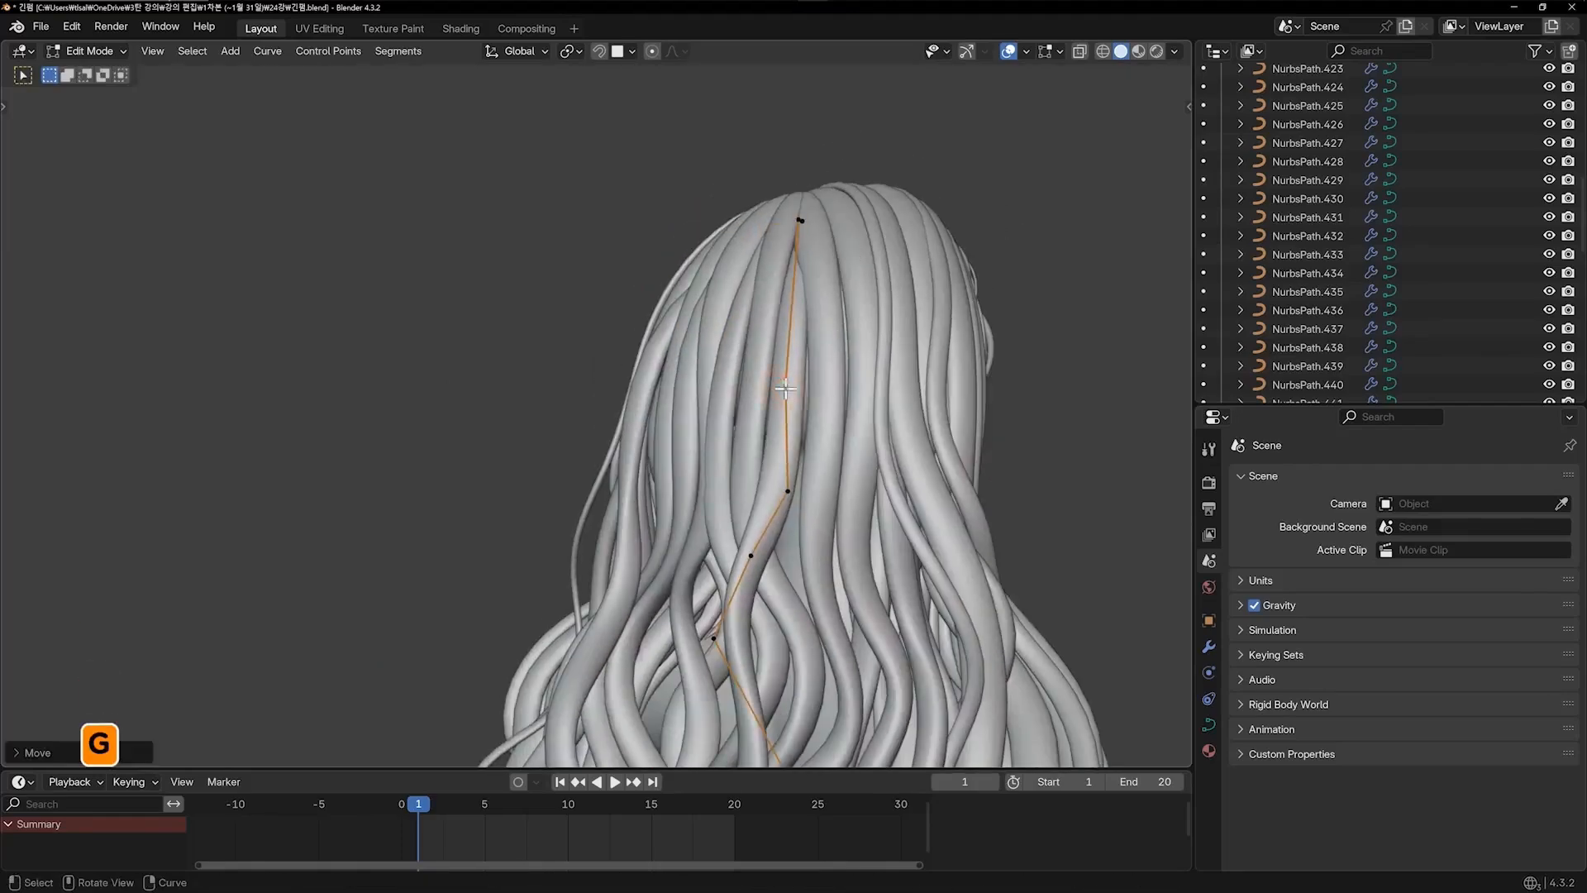
pyautogui.moveTo(821, 381); pyautogui.dragTo(872, 418, button='middle')
pyautogui.press('g')
pyautogui.click(833, 410)
pyautogui.press('a')
pyautogui.hotkey('alt', 's')
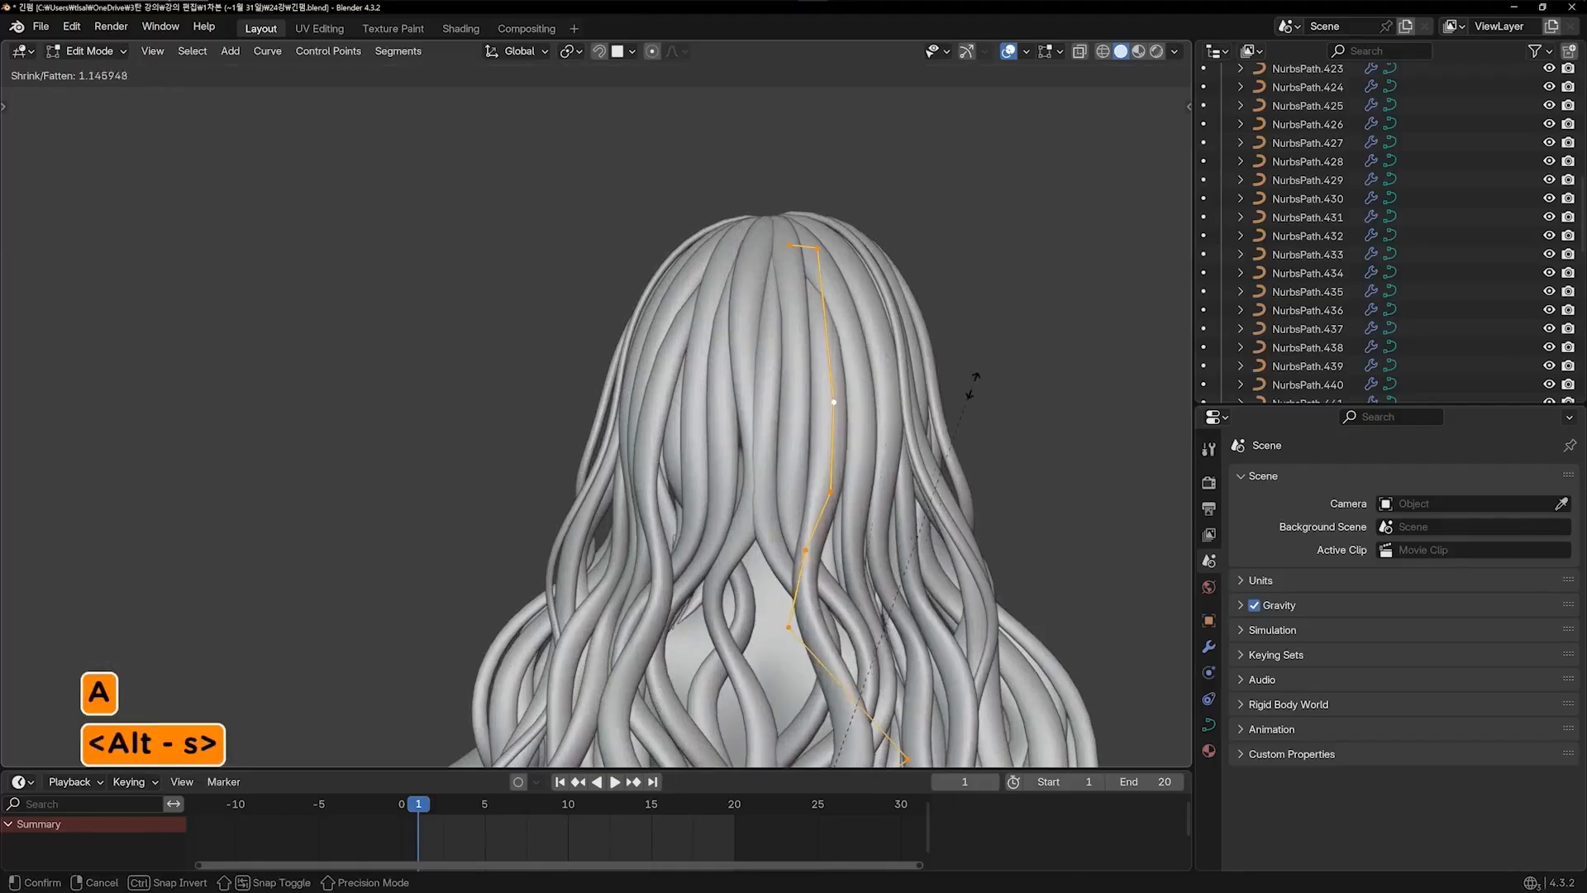
pyautogui.click(829, 246)
# Move the thickened strand's two topmost control points up towards the parting at the crown
pyautogui.press('g')
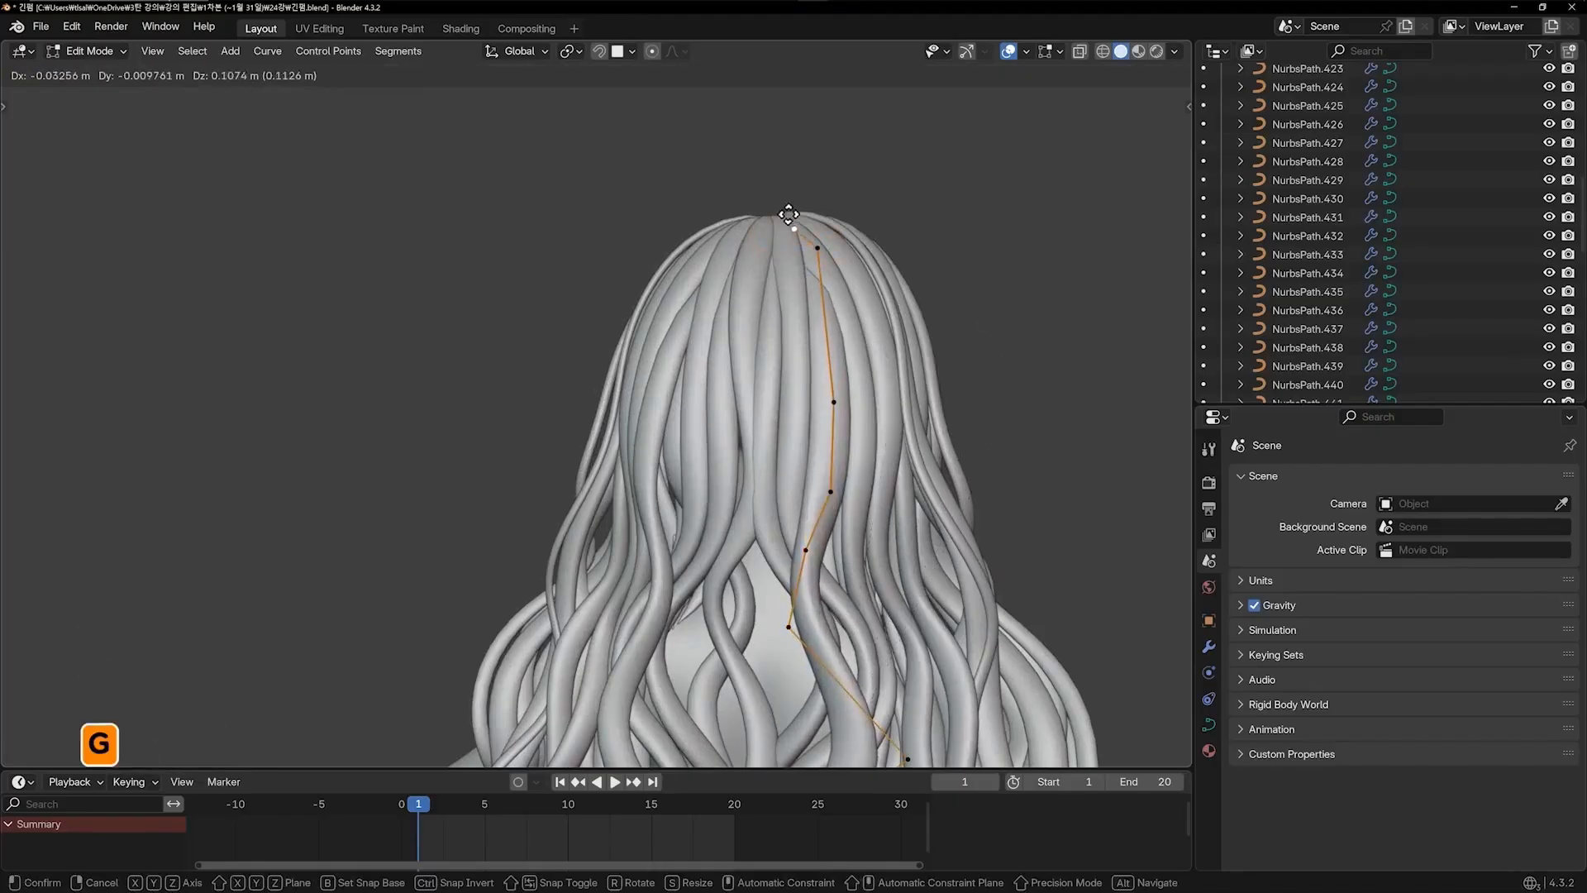
pyautogui.click(782, 222)
pyautogui.click(818, 246)
pyautogui.press('g')
pyautogui.click(818, 275)
pyautogui.moveTo(827, 273); pyautogui.dragTo(882, 248, button='middle')
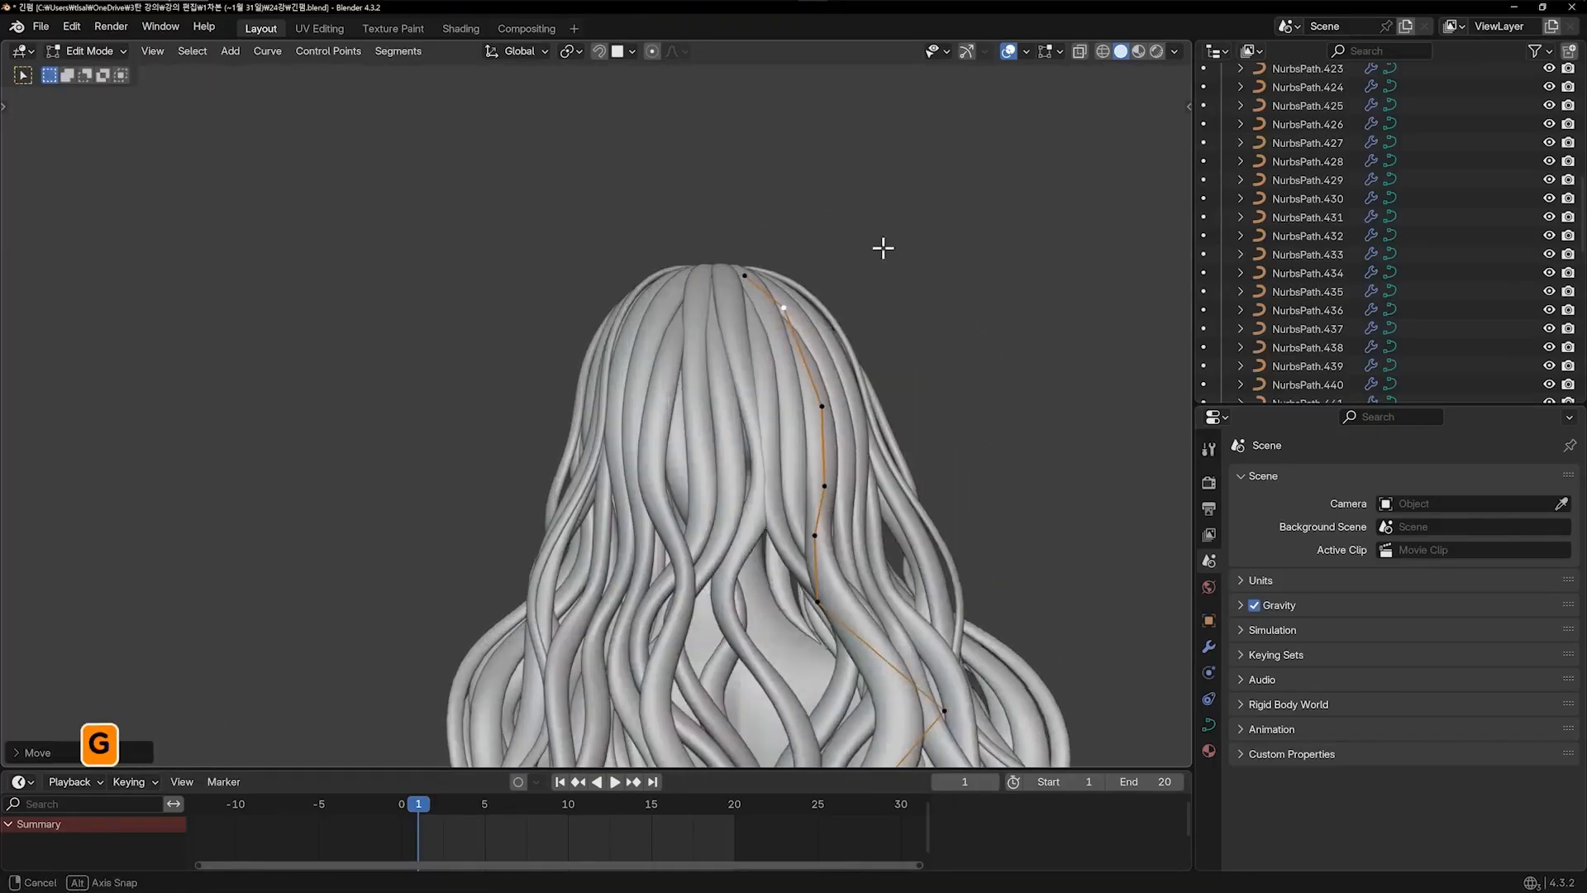
pyautogui.press('g')
pyautogui.click(878, 261)
pyautogui.press('g')
pyautogui.click(748, 266)
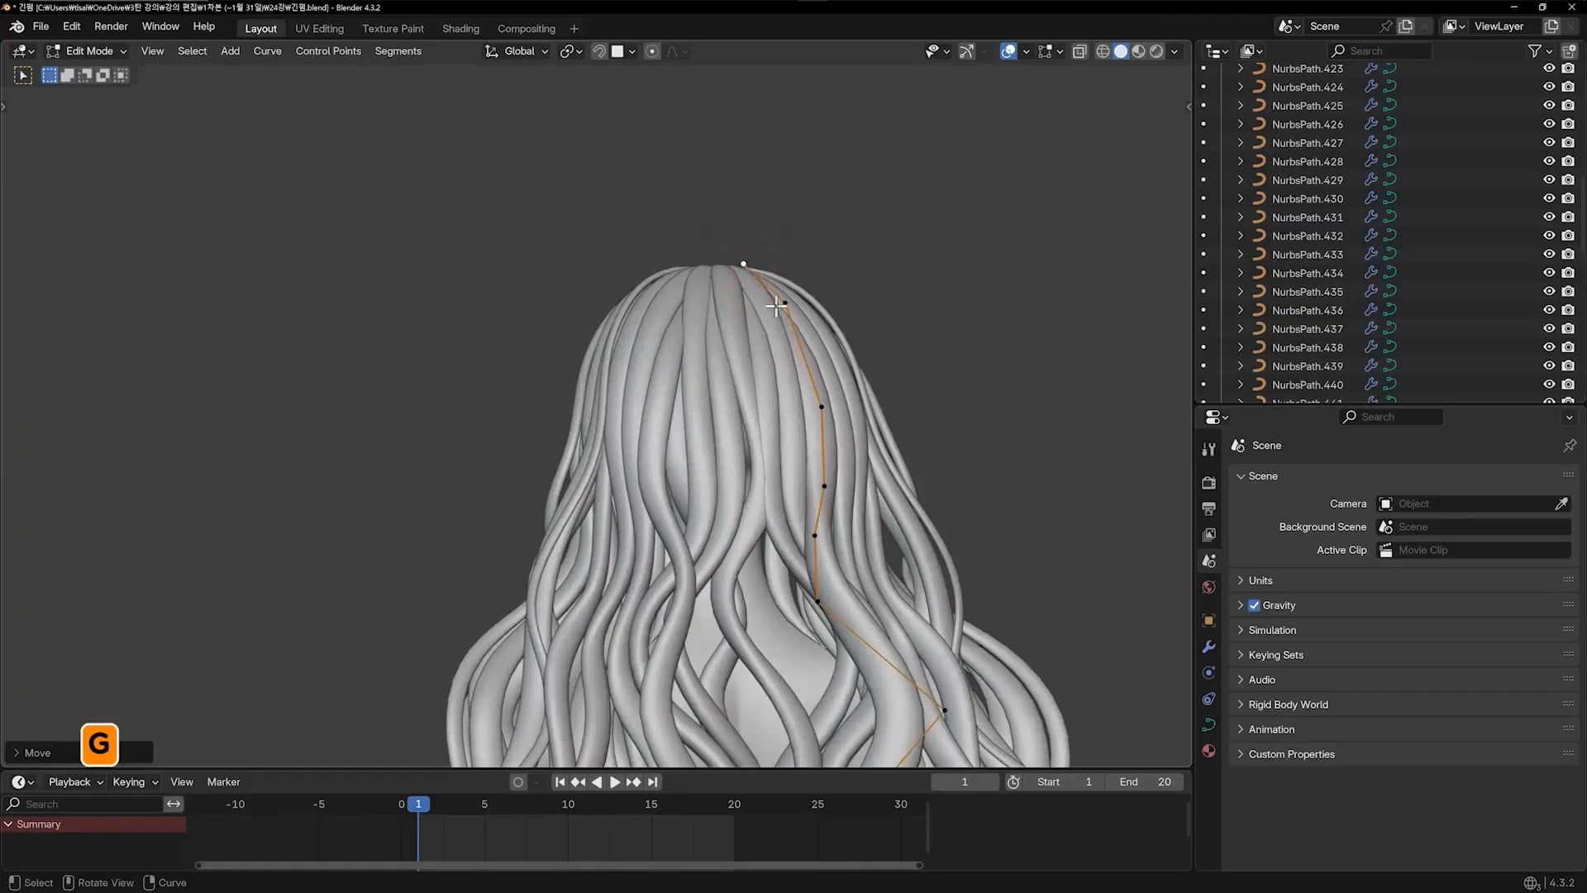
# Adjust the strand's top two control points from the side to follow the scalp, and finish editing it
pyautogui.moveTo(749, 269)
pyautogui.mouseDown(button='middle')
pyautogui.moveTo(657, 426)
pyautogui.moveTo(734, 267)
pyautogui.mouseUp(button='middle')
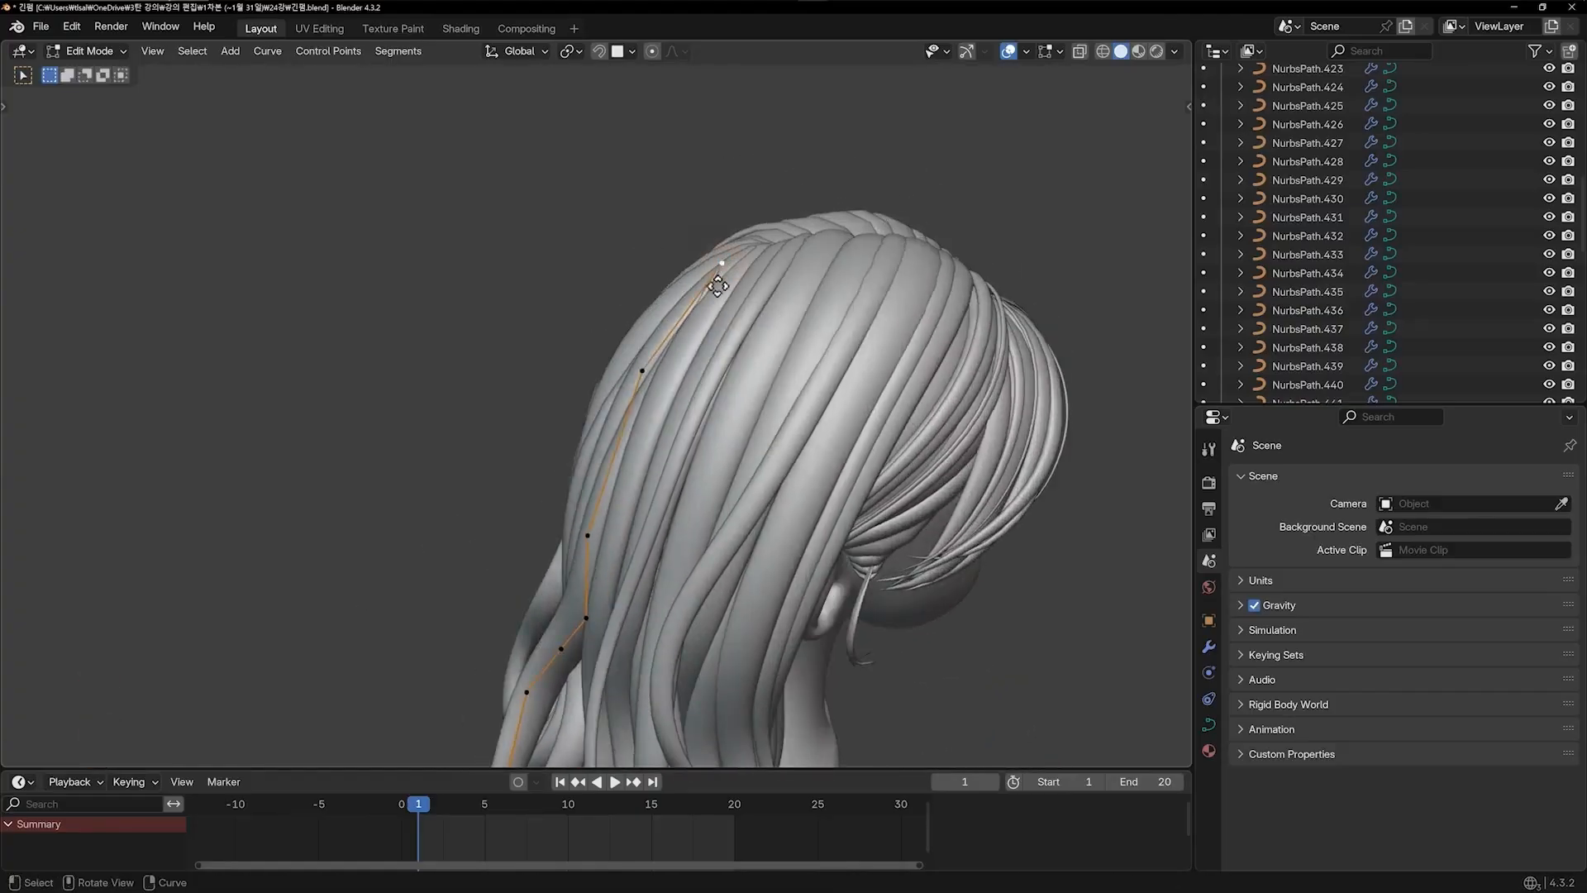
pyautogui.press('g')
pyautogui.click(694, 337)
pyautogui.click(642, 370)
pyautogui.press('g')
pyautogui.click(649, 351)
pyautogui.press('Tab')
# Thicken a whole strand on the opposite side of the back of the head
pyautogui.moveTo(750, 352); pyautogui.dragTo(969, 321, button='middle')
pyautogui.click(675, 338)
pyautogui.press('Tab')
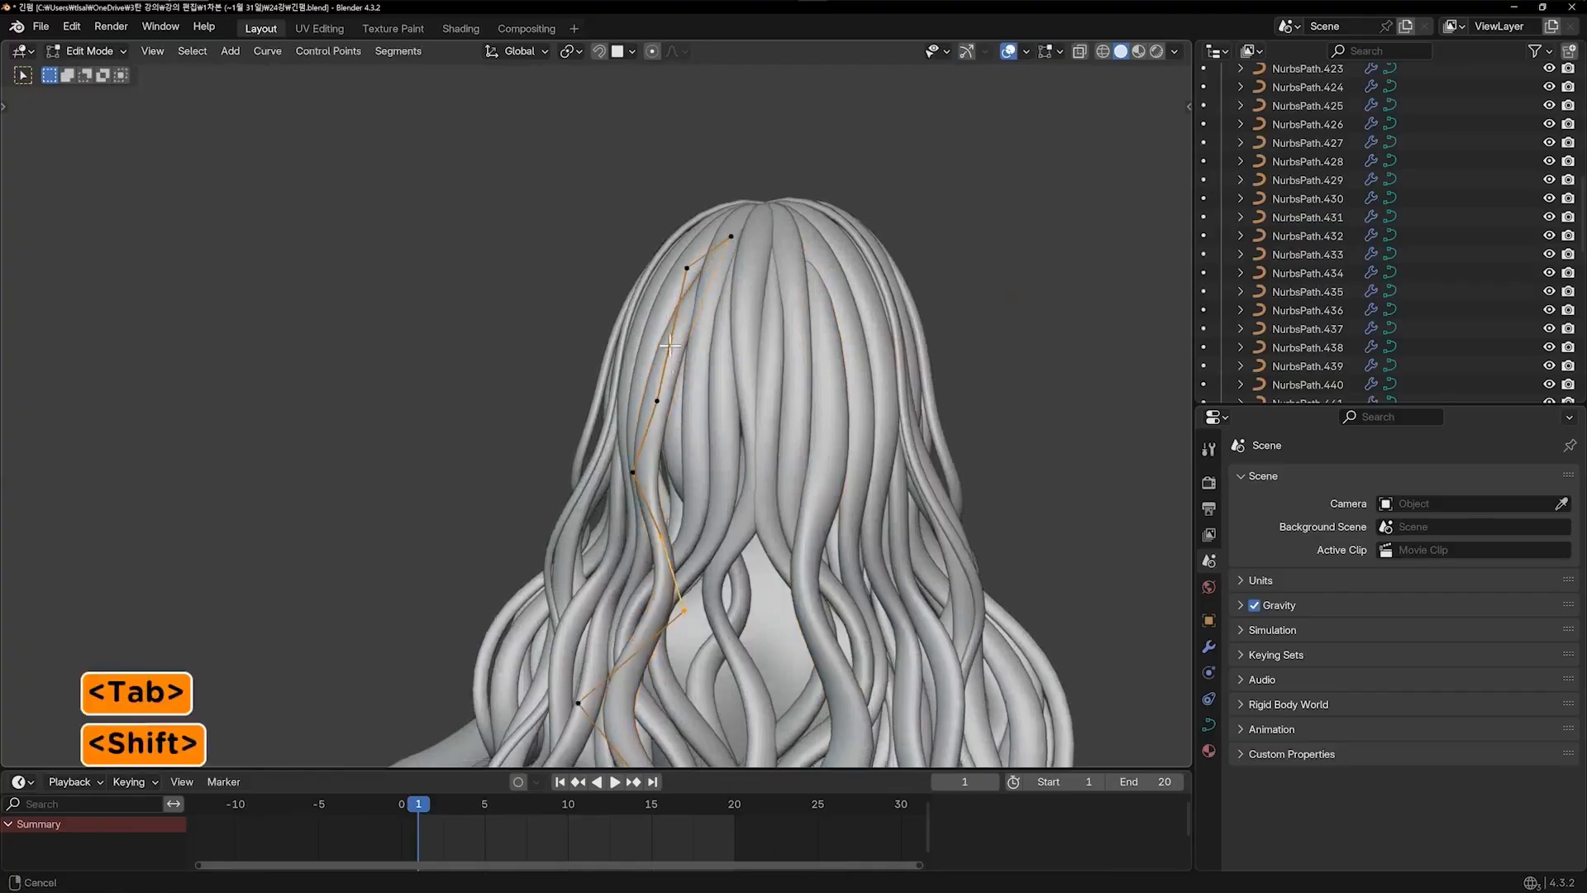
pyautogui.scroll(2, 744, 348)
pyautogui.press('a')
pyautogui.hotkey('alt', 's')
pyautogui.click(759, 339)
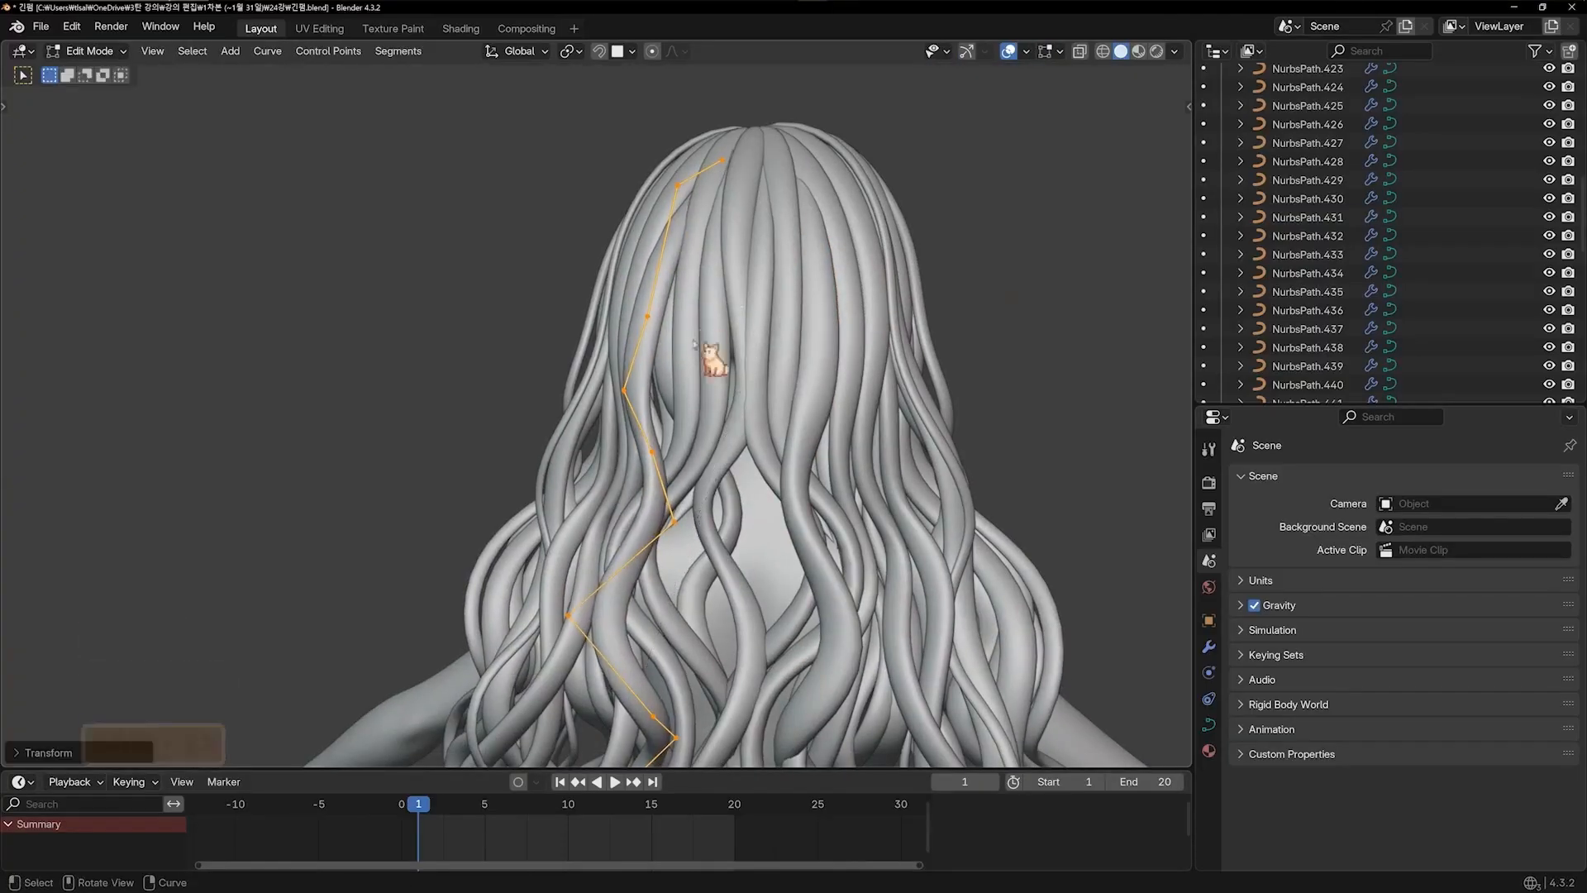
pyautogui.press('Tab')
# Thicken the shorter underlying strand nearby and move its control points around neck height sideways to cover the opening
pyautogui.keyDown('shift'); pyautogui.moveTo(679, 425); pyautogui.dragTo(677, 405, button='middle'); pyautogui.keyUp('shift')
pyautogui.press('Tab')
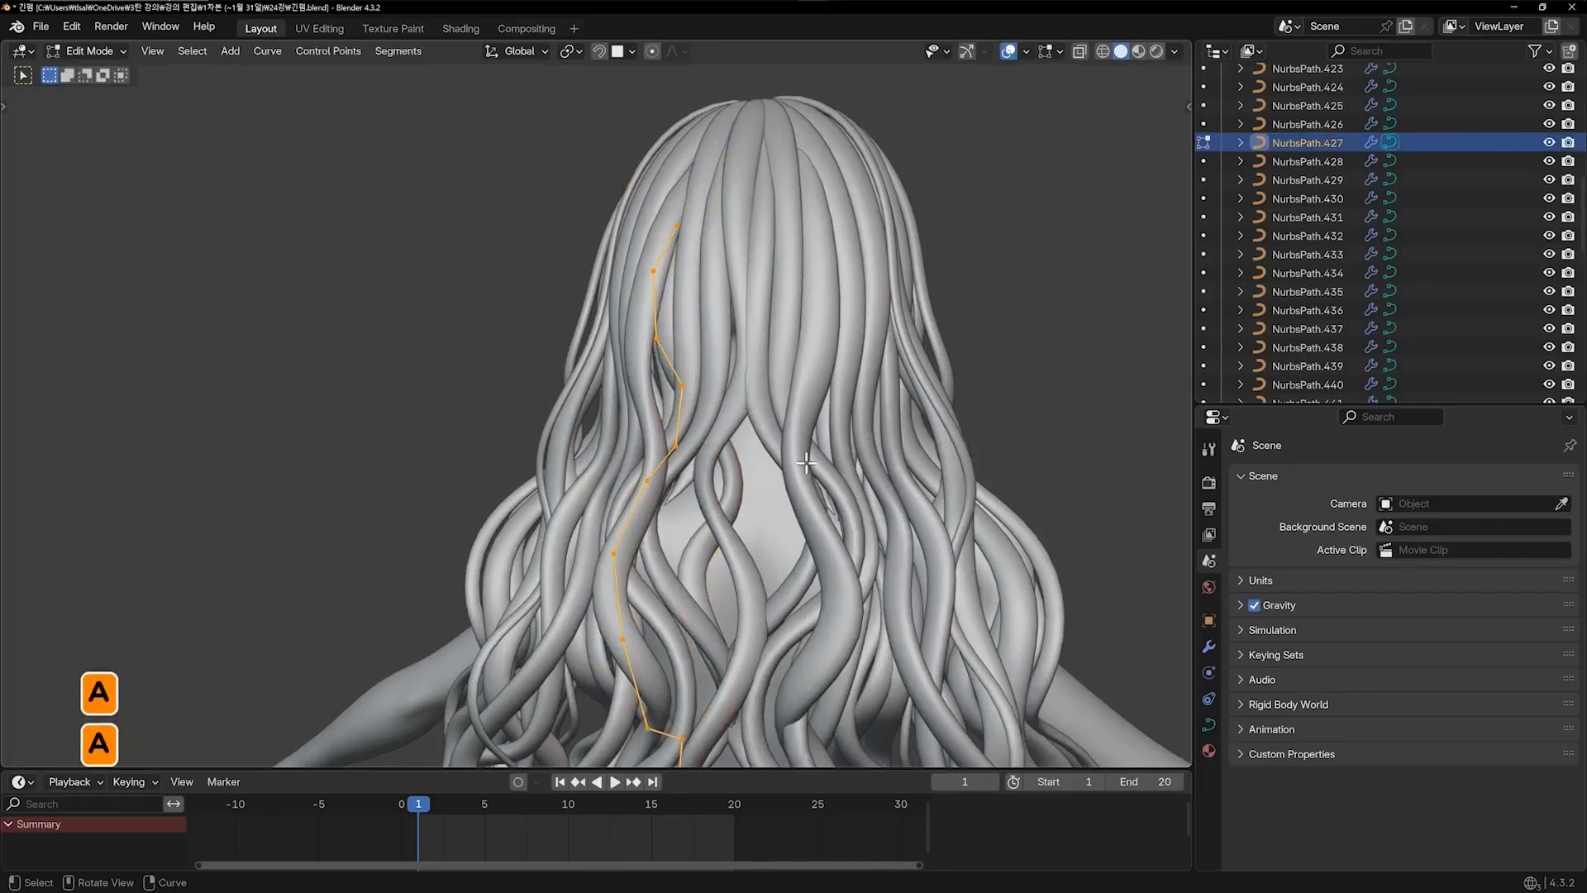
pyautogui.hotkey('alt', 's')
pyautogui.click(750, 389)
pyautogui.moveTo(751, 463); pyautogui.dragTo(754, 467)
pyautogui.moveTo(614, 294); pyautogui.dragTo(630, 317)
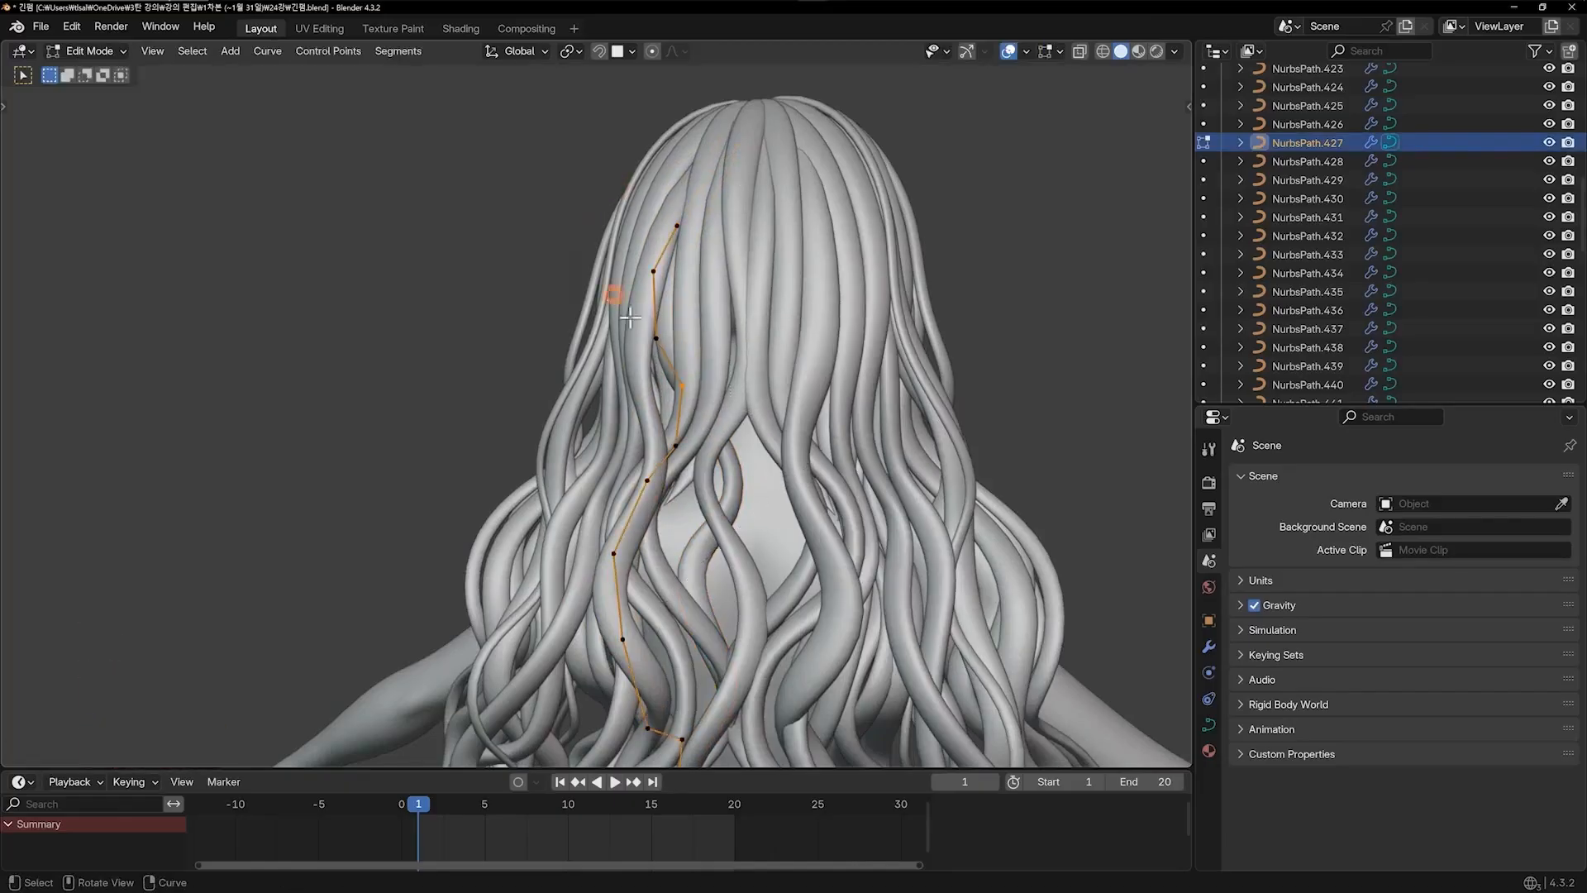
pyautogui.press('g')
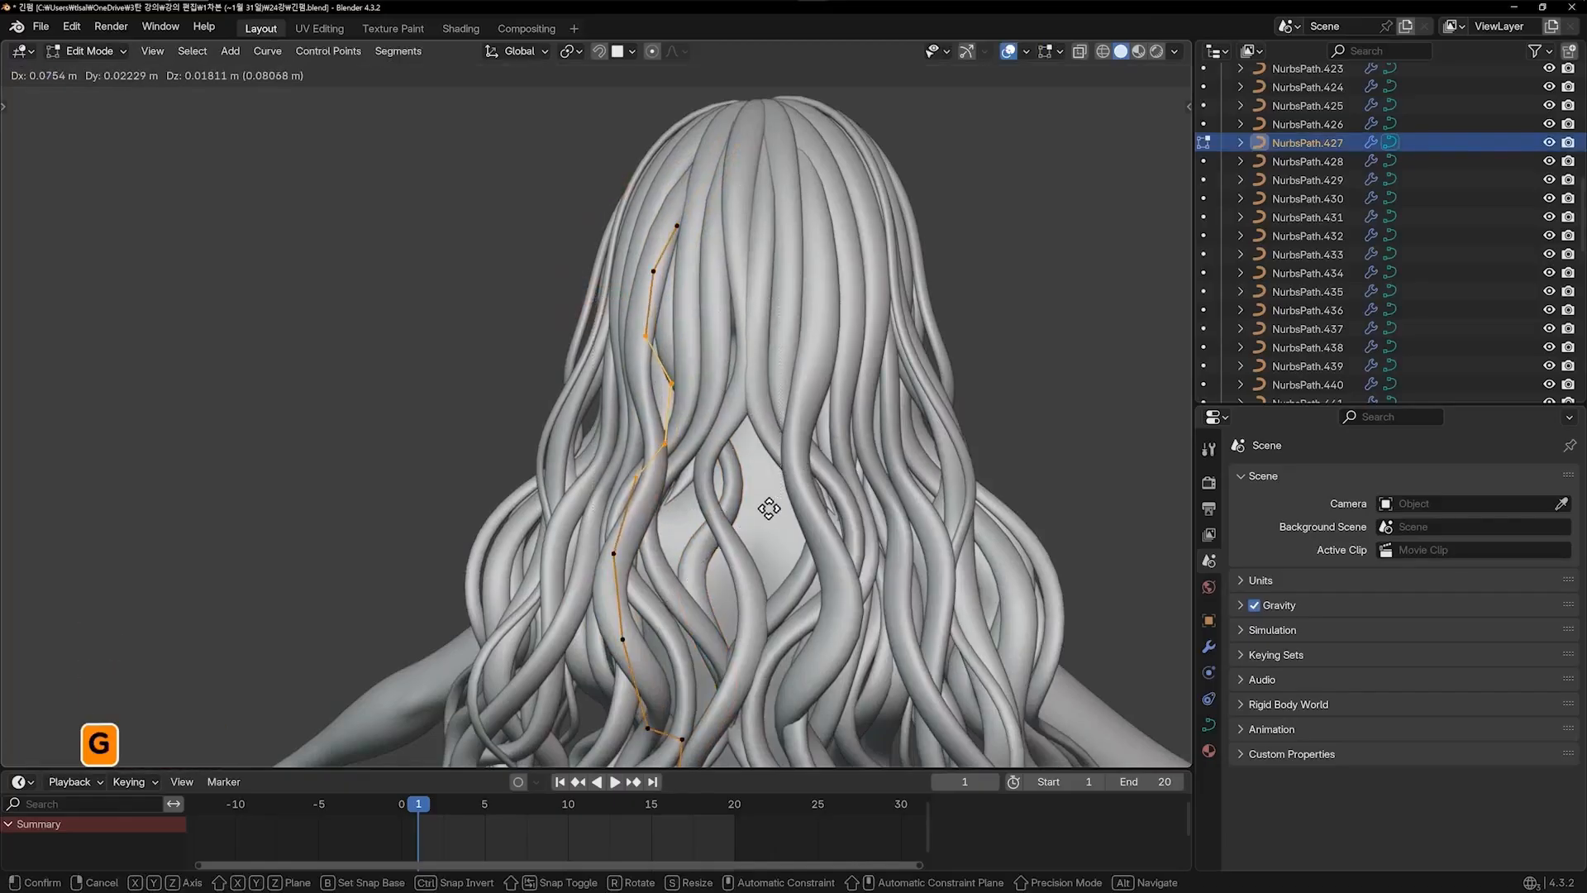
pyautogui.click(851, 496)
pyautogui.press('Tab')
# Move the centre strand's control points above the back gap sideways and thicken the whole strand by about 1.11
pyautogui.click(745, 392)
pyautogui.press('Tab')
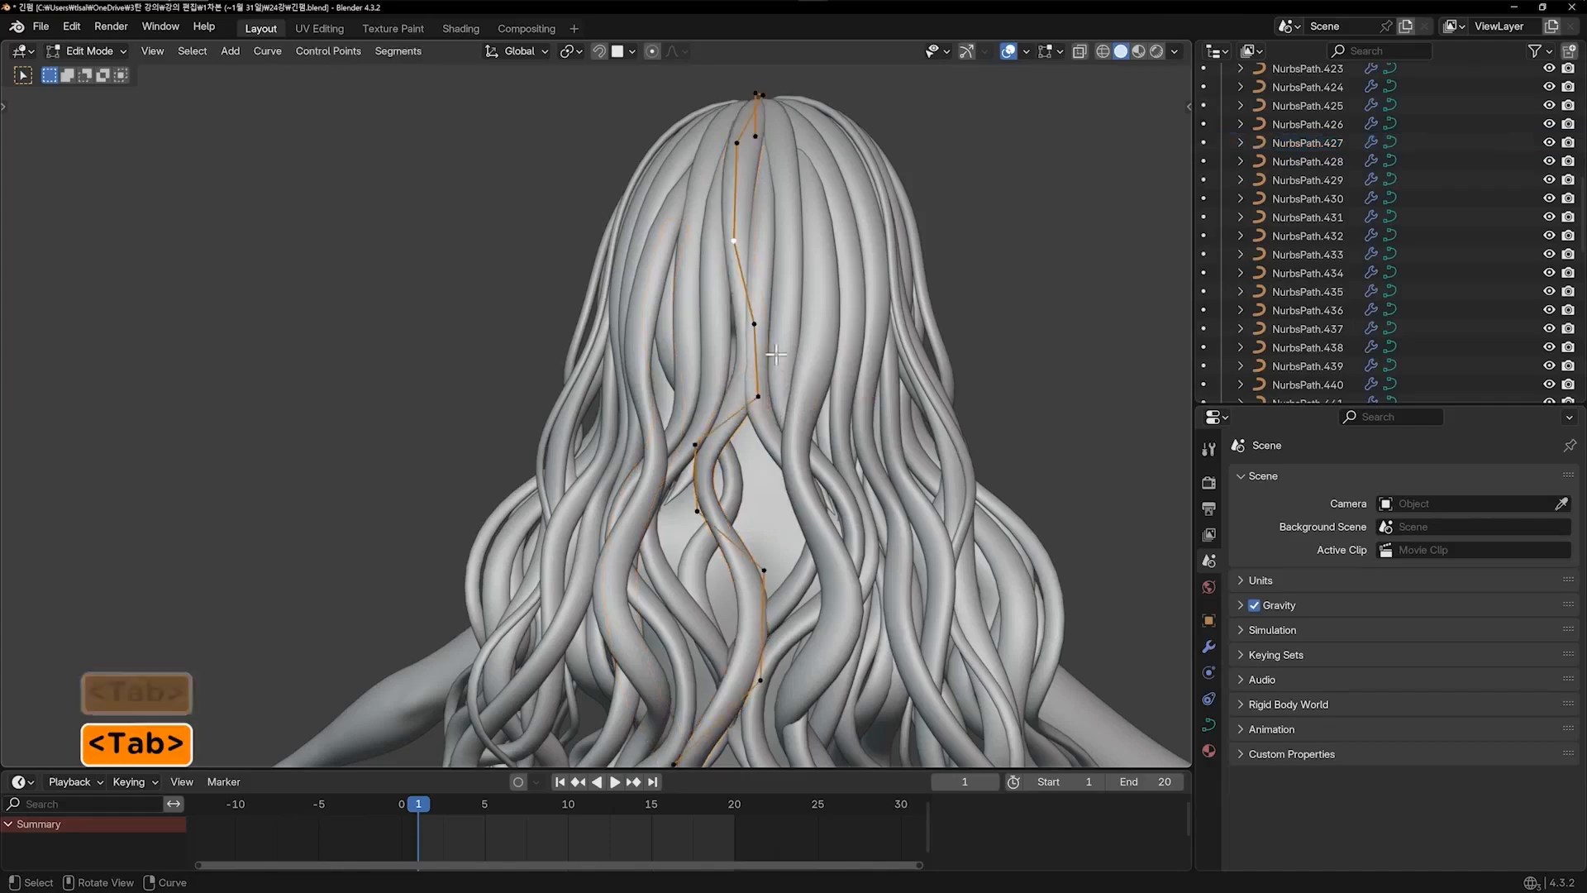
pyautogui.moveTo(817, 438); pyautogui.dragTo(809, 420)
pyautogui.press('g')
pyautogui.click(808, 418)
pyautogui.press('a')
pyautogui.hotkey('alt', 's')
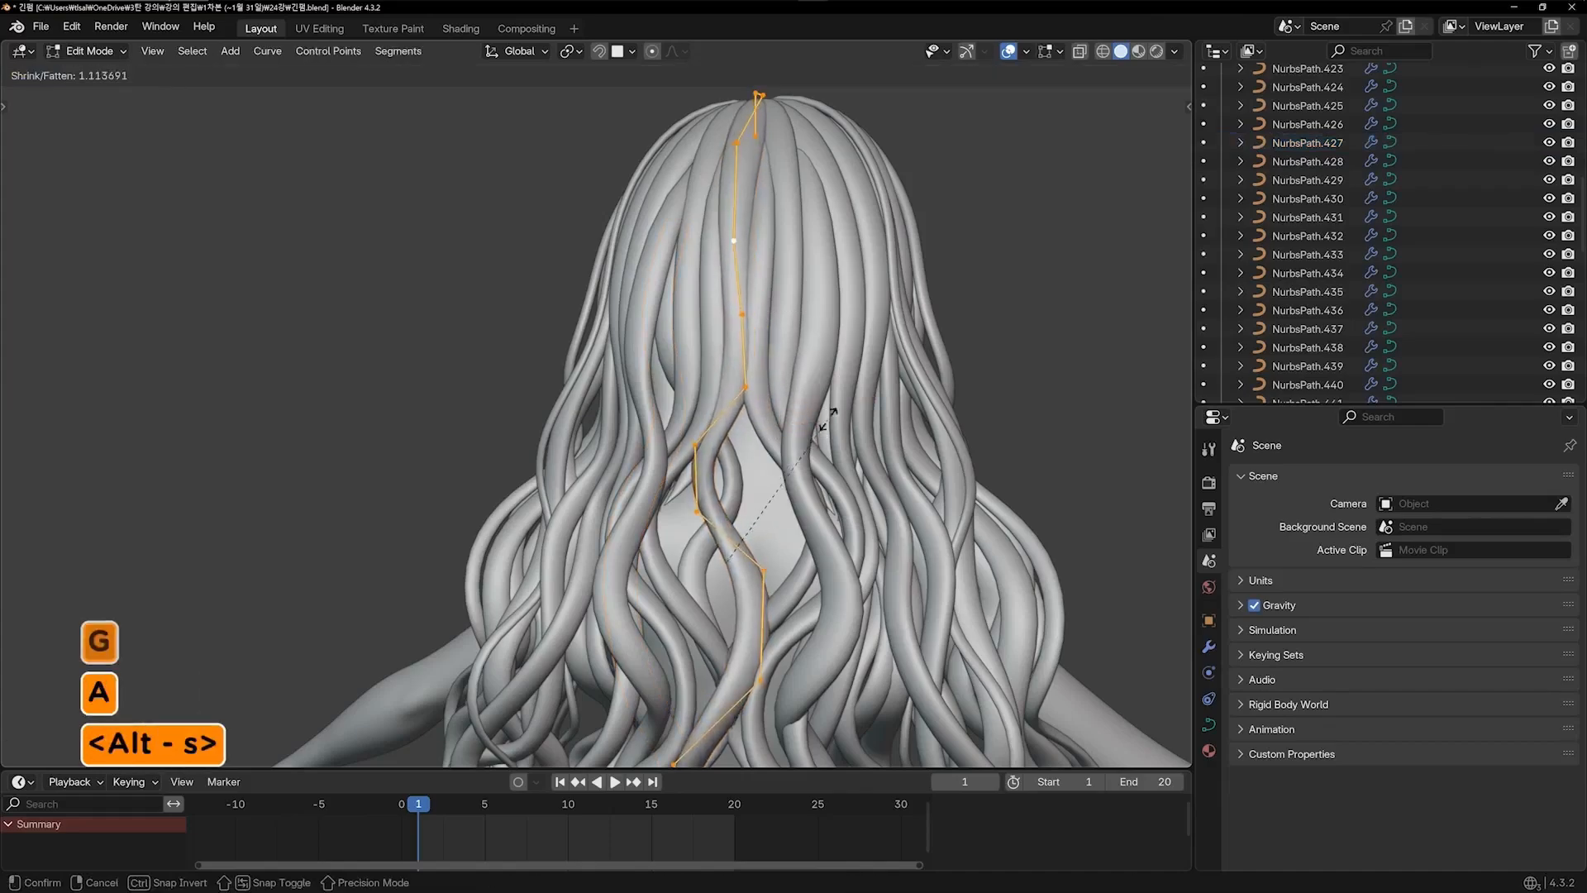
pyautogui.click(839, 415)
pyautogui.press('Tab')
# Reposition the upper control points of a strand at the back of the head from the side to follow the skull
pyautogui.moveTo(893, 354); pyautogui.dragTo(625, 380, button='middle')
pyautogui.press('Tab')
pyautogui.press('g')
pyautogui.click(513, 271)
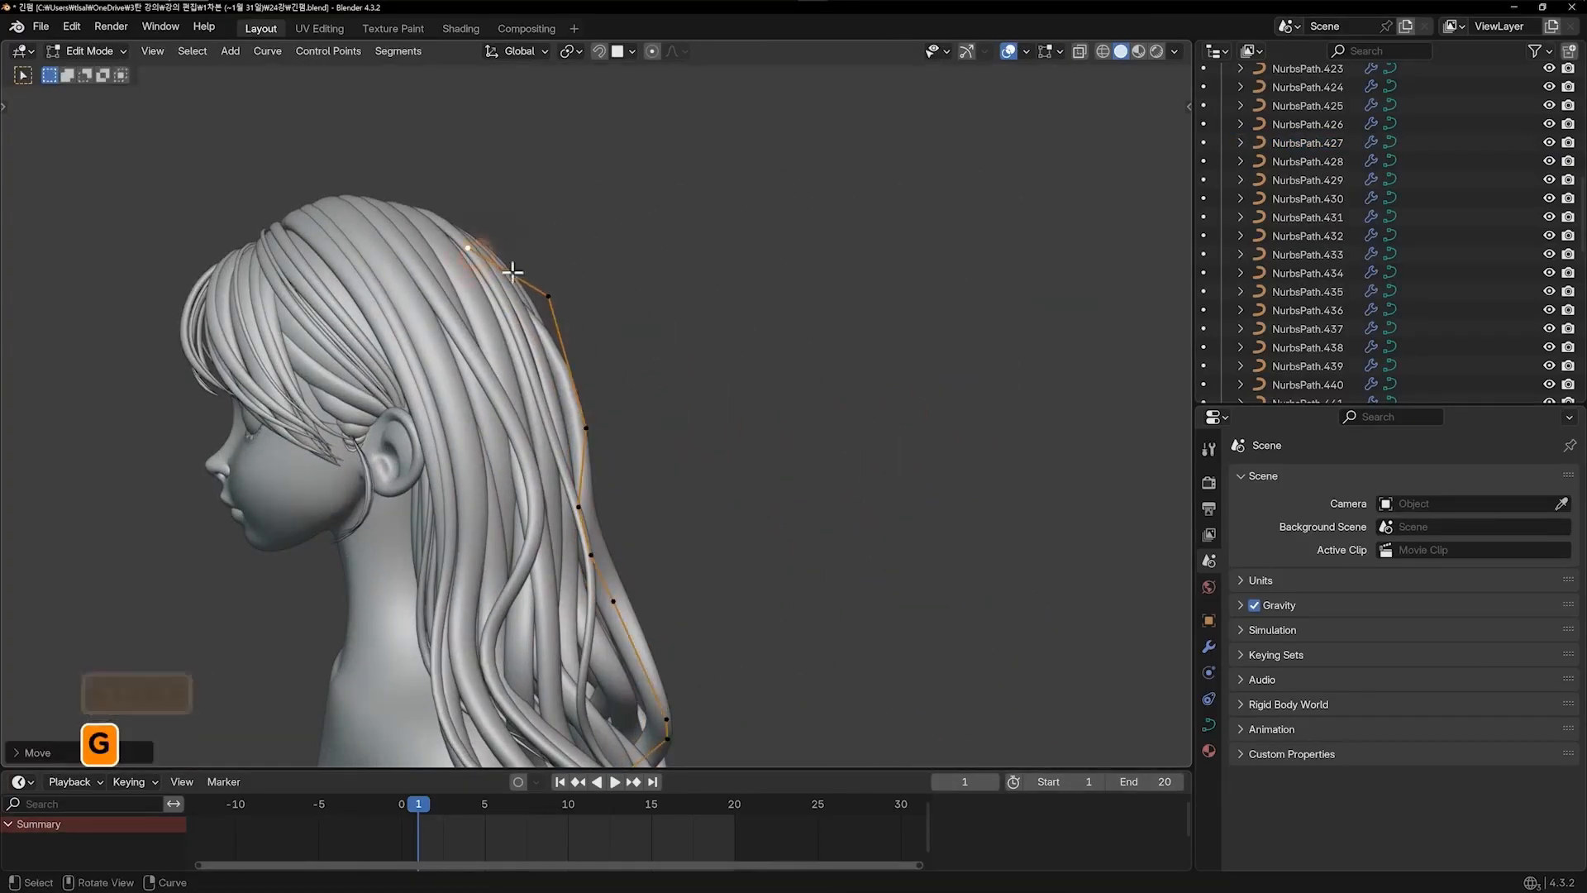
pyautogui.click(565, 312)
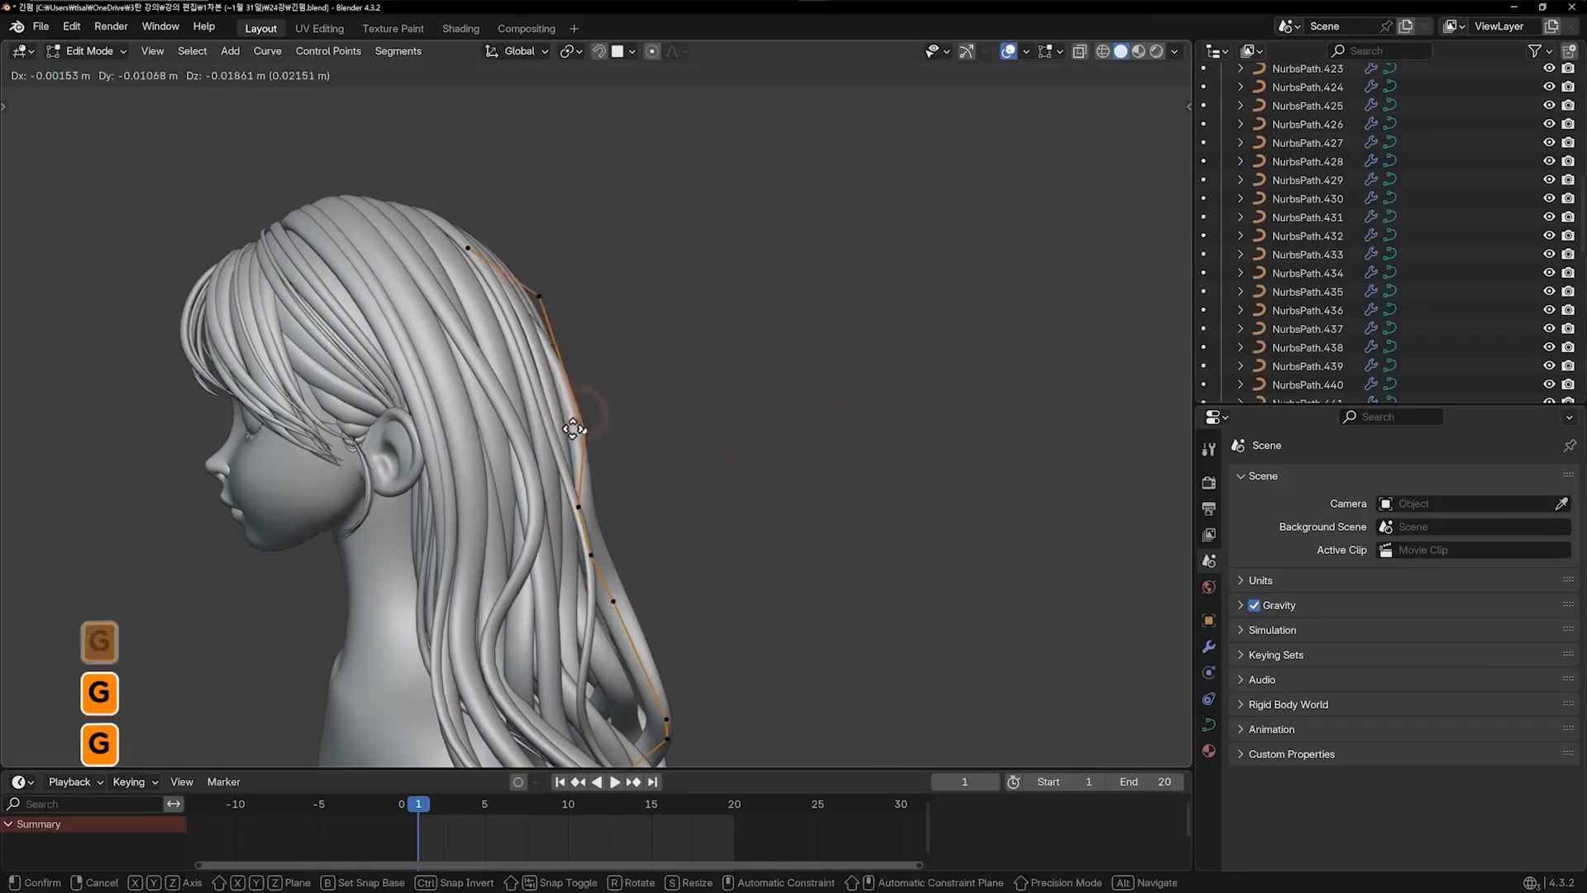
pyautogui.click(569, 389)
pyautogui.press('g')
# Move the strand's control points at nape height from behind to narrow the opening beside it
pyautogui.moveTo(538, 346); pyautogui.dragTo(381, 356, button='middle')
pyautogui.scroll(2, 578, 369)
pyautogui.moveTo(628, 369); pyautogui.dragTo(578, 369, button='middle')
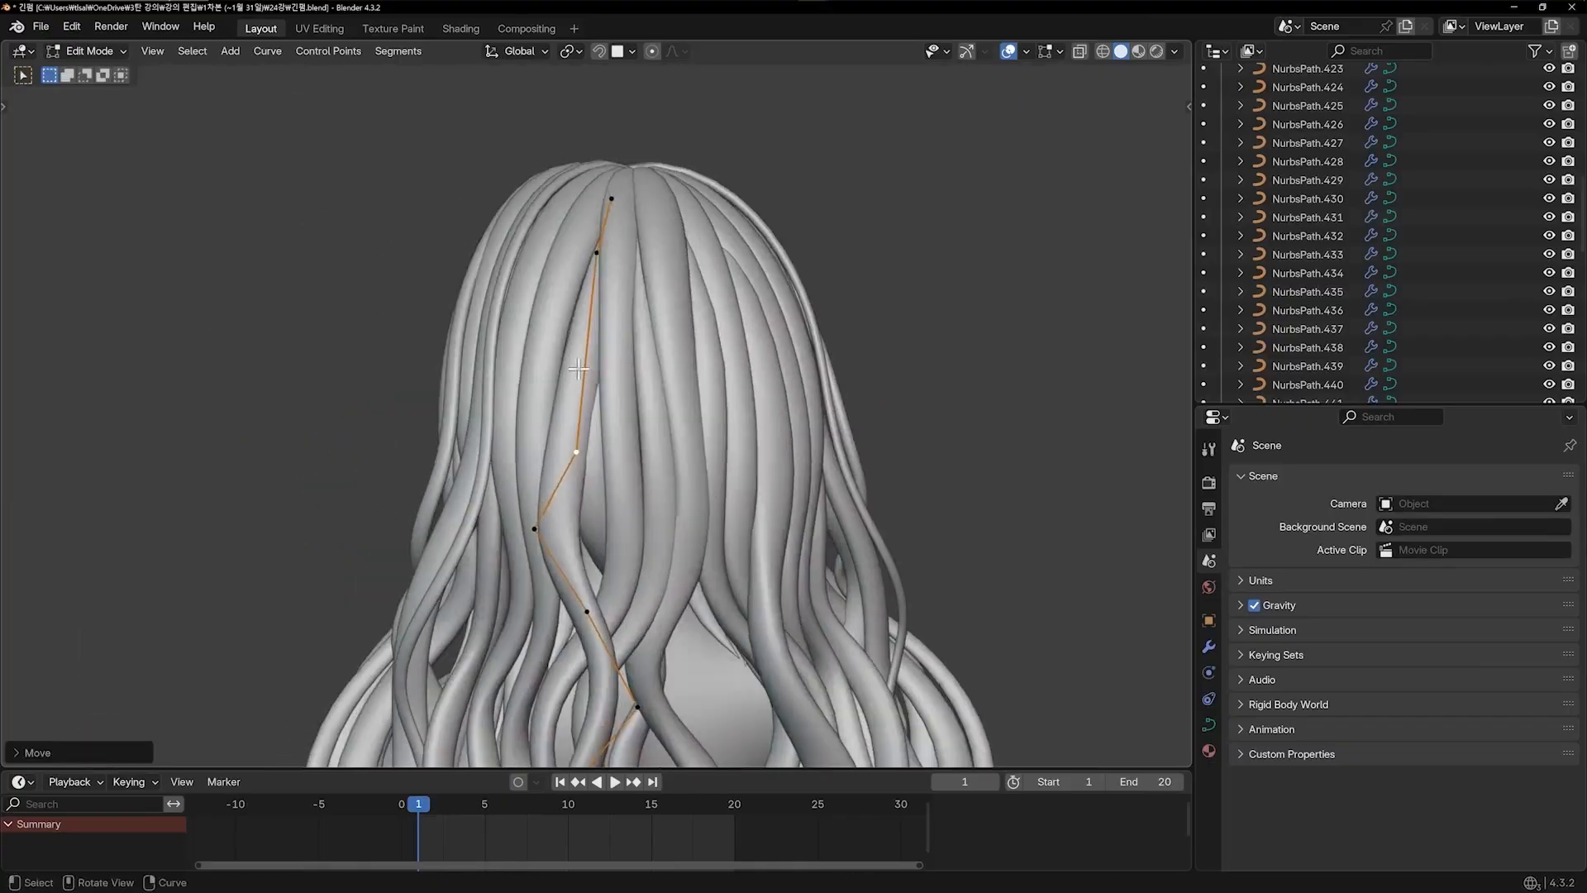
pyautogui.click(532, 531)
pyautogui.press('g')
pyautogui.click(556, 543)
pyautogui.click(570, 432)
pyautogui.press('g')
pyautogui.click(574, 433)
# Adjust the strand's control points near the crown from the side, and leave it deselected in a back view
pyautogui.moveTo(715, 302); pyautogui.dragTo(553, 293, button='middle')
pyautogui.click(521, 254)
pyautogui.press('g')
pyautogui.click(516, 251)
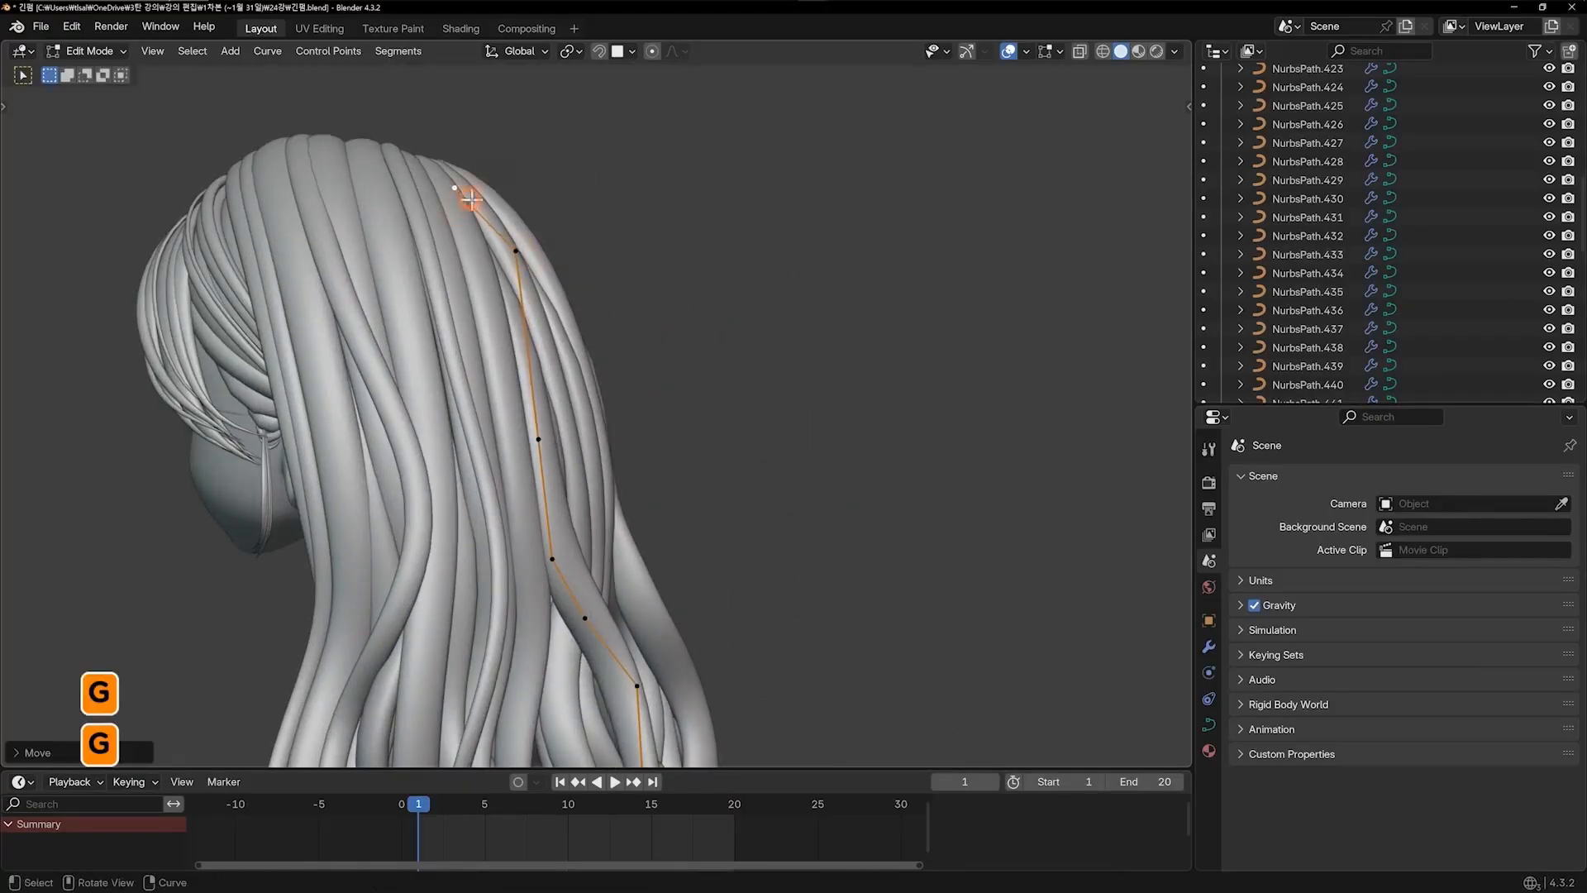
pyautogui.press('Tab')
pyautogui.moveTo(755, 309); pyautogui.dragTo(974, 329, button='middle')
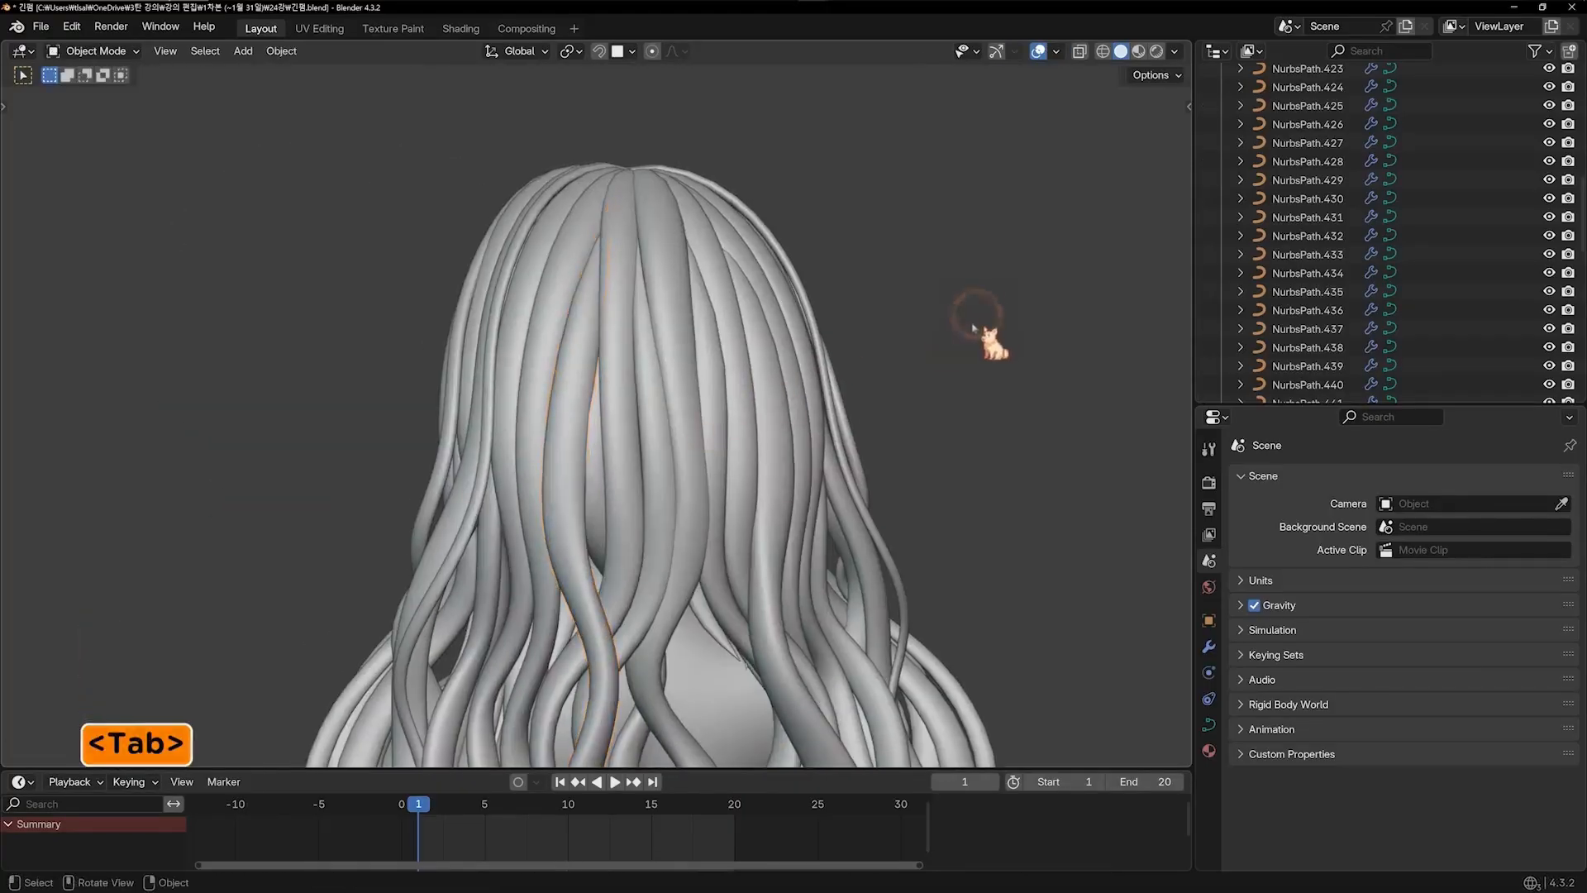
pyautogui.click(974, 324)
pyautogui.scroll(-2, 914, 443)
pyautogui.keyDown('shift'); pyautogui.moveTo(910, 455); pyautogui.dragTo(914, 365, button='middle'); pyautogui.keyUp('shift')
pyautogui.press('KP_1')
pyautogui.press('KP_9')
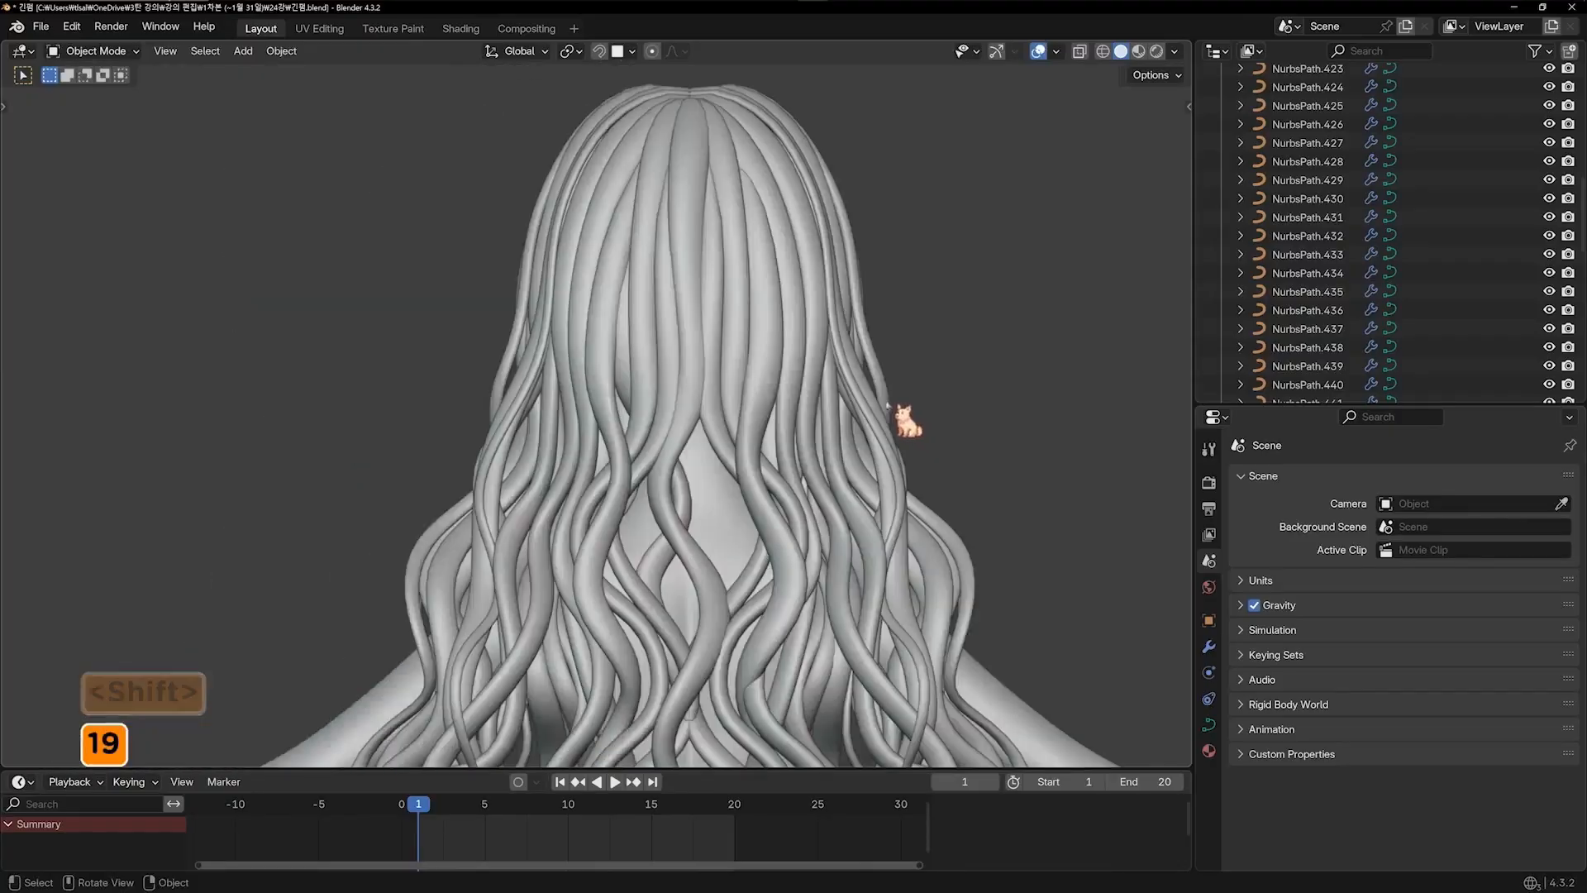
# Shift the mid-length control points of the strand bordering the lower back gap sideways to tighten its curve
pyautogui.scroll(-2, 951, 373)
pyautogui.keyDown('shift'); pyautogui.moveTo(914, 456); pyautogui.dragTo(865, 436, button='middle'); pyautogui.keyUp('shift')
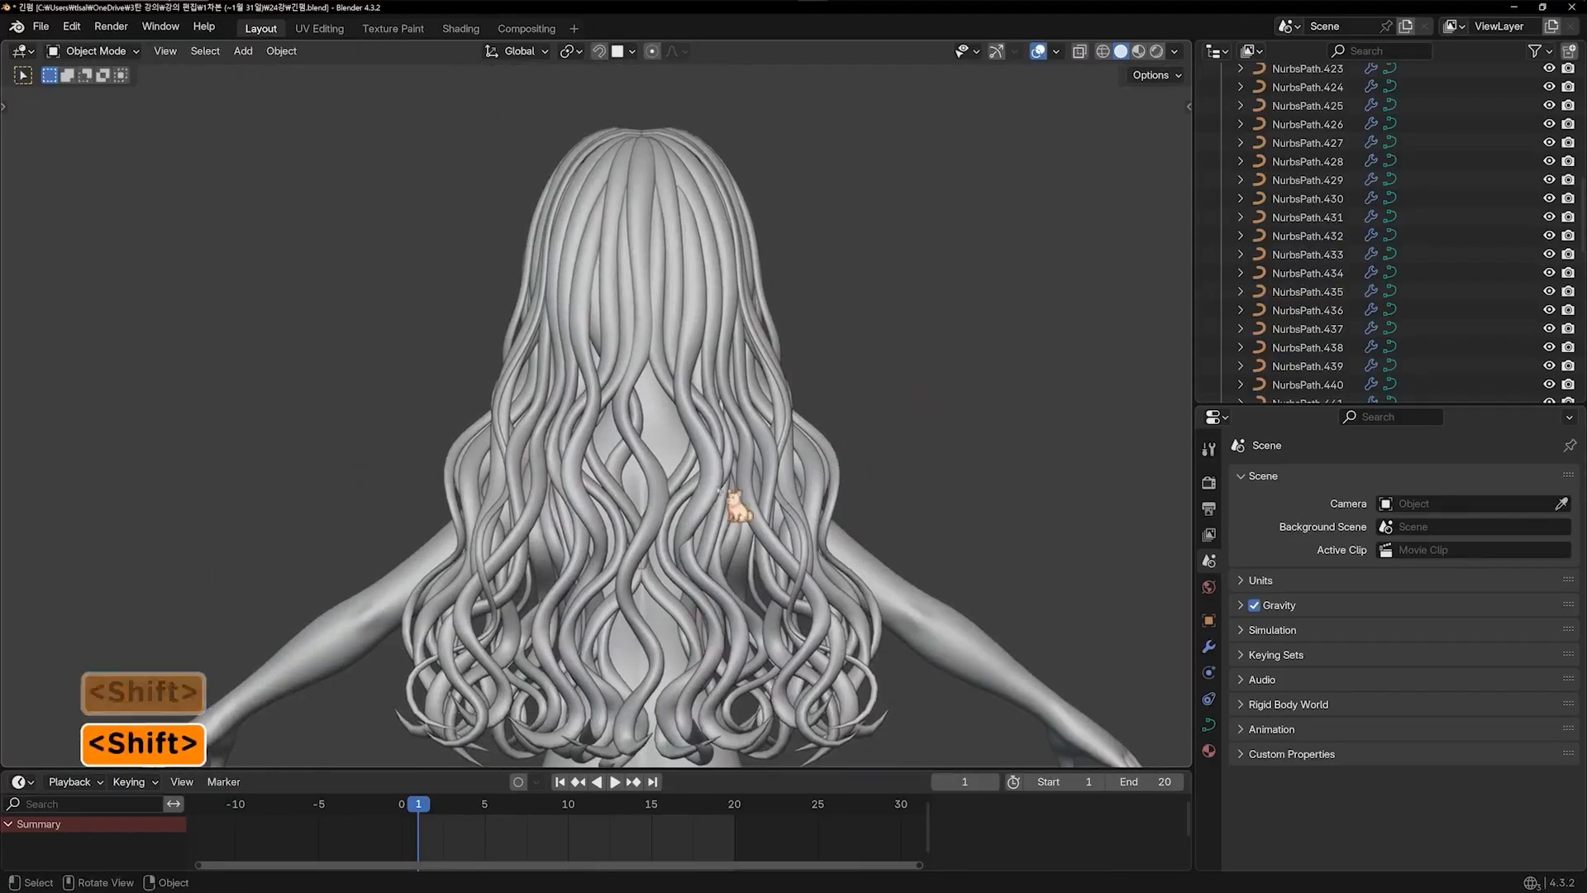
pyautogui.keyDown('shift'); pyautogui.moveTo(719, 490); pyautogui.dragTo(761, 284, button='middle'); pyautogui.keyUp('shift')
pyautogui.scroll(3, 761, 284)
pyautogui.click(782, 376)
pyautogui.keyDown('shift'); pyautogui.moveTo(787, 380); pyautogui.dragTo(721, 439, button='middle'); pyautogui.keyUp('shift')
pyautogui.press('Tab')
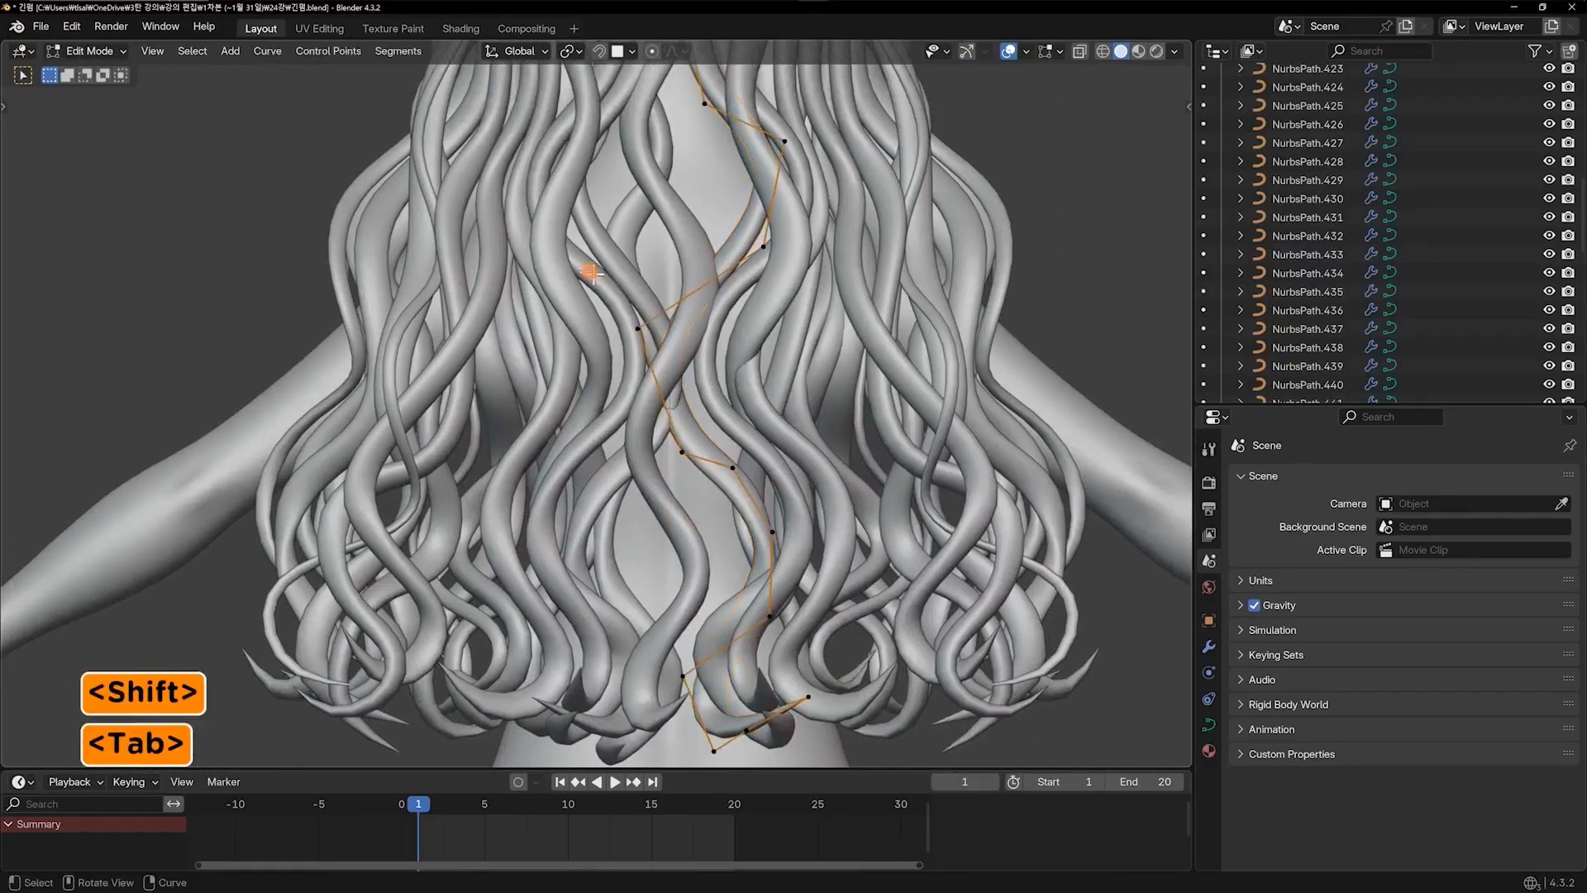
pyautogui.moveTo(697, 482); pyautogui.dragTo(697, 482)
pyautogui.press('g')
pyautogui.click(727, 493)
# Move the strand's control points lower down its outward bend and its inward bend near the tip to widen the wave
pyautogui.click(734, 470)
pyautogui.press('g')
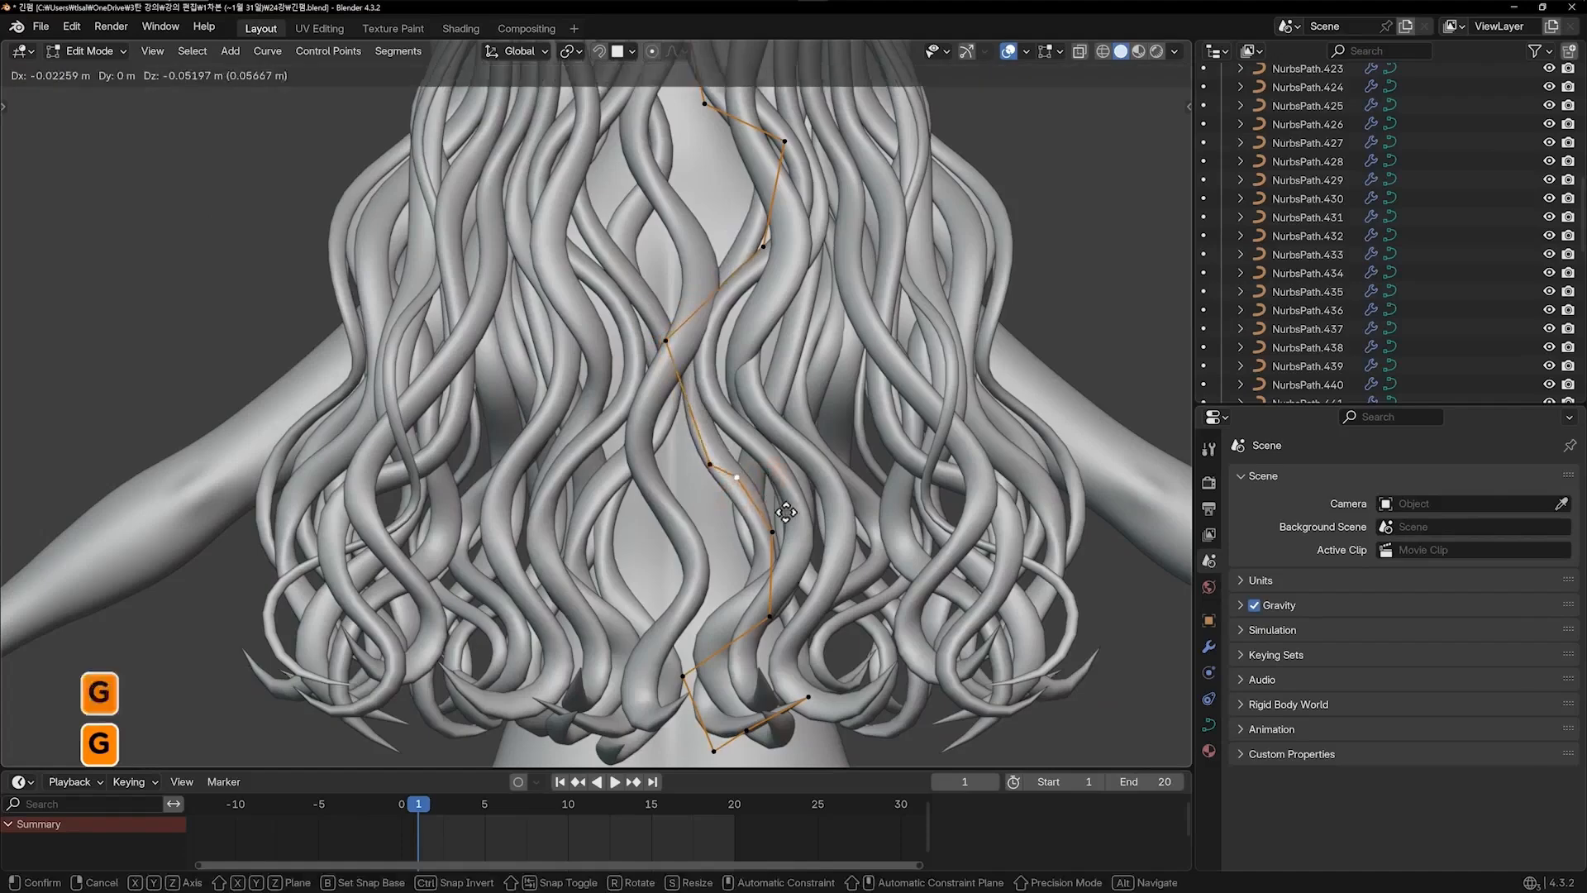
pyautogui.click(771, 537)
pyautogui.click(691, 670)
pyautogui.press('g')
pyautogui.click(675, 667)
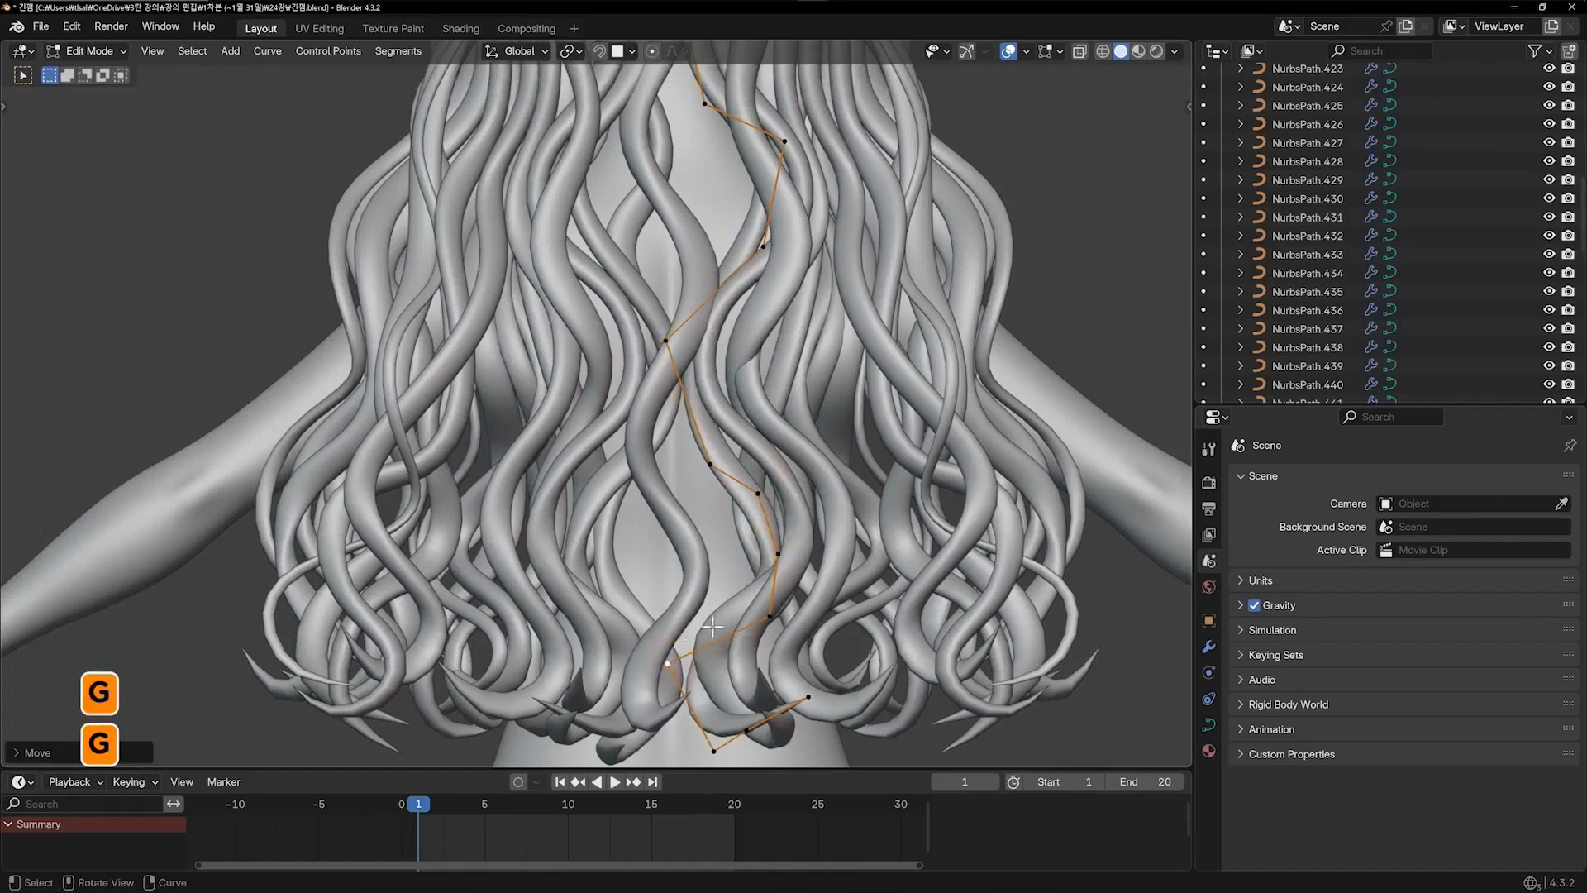
pyautogui.press('Tab')
# Move the mid-length control points of the neighbouring strand beside the lower back gap, and leave the strand deselected
pyautogui.press('Tab')
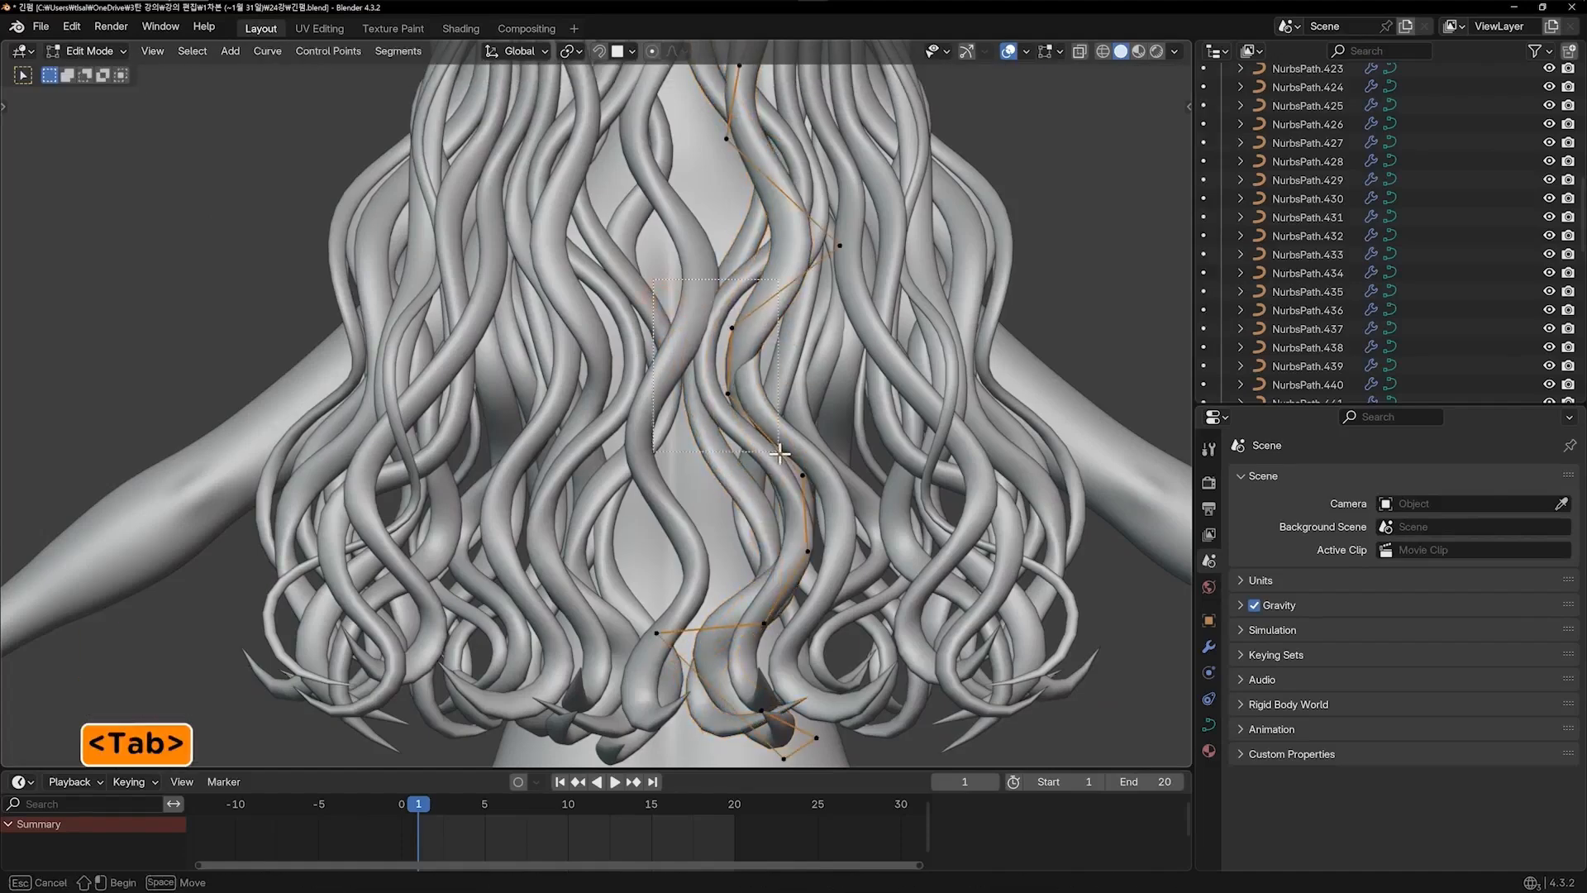
pyautogui.moveTo(780, 454); pyautogui.dragTo(780, 454)
pyautogui.press('g')
pyautogui.click(758, 444)
pyautogui.press('Tab')
pyautogui.scroll(-2, 964, 277)
pyautogui.keyDown('shift'); pyautogui.moveTo(965, 273); pyautogui.dragTo(959, 339, button='middle'); pyautogui.keyUp('shift')
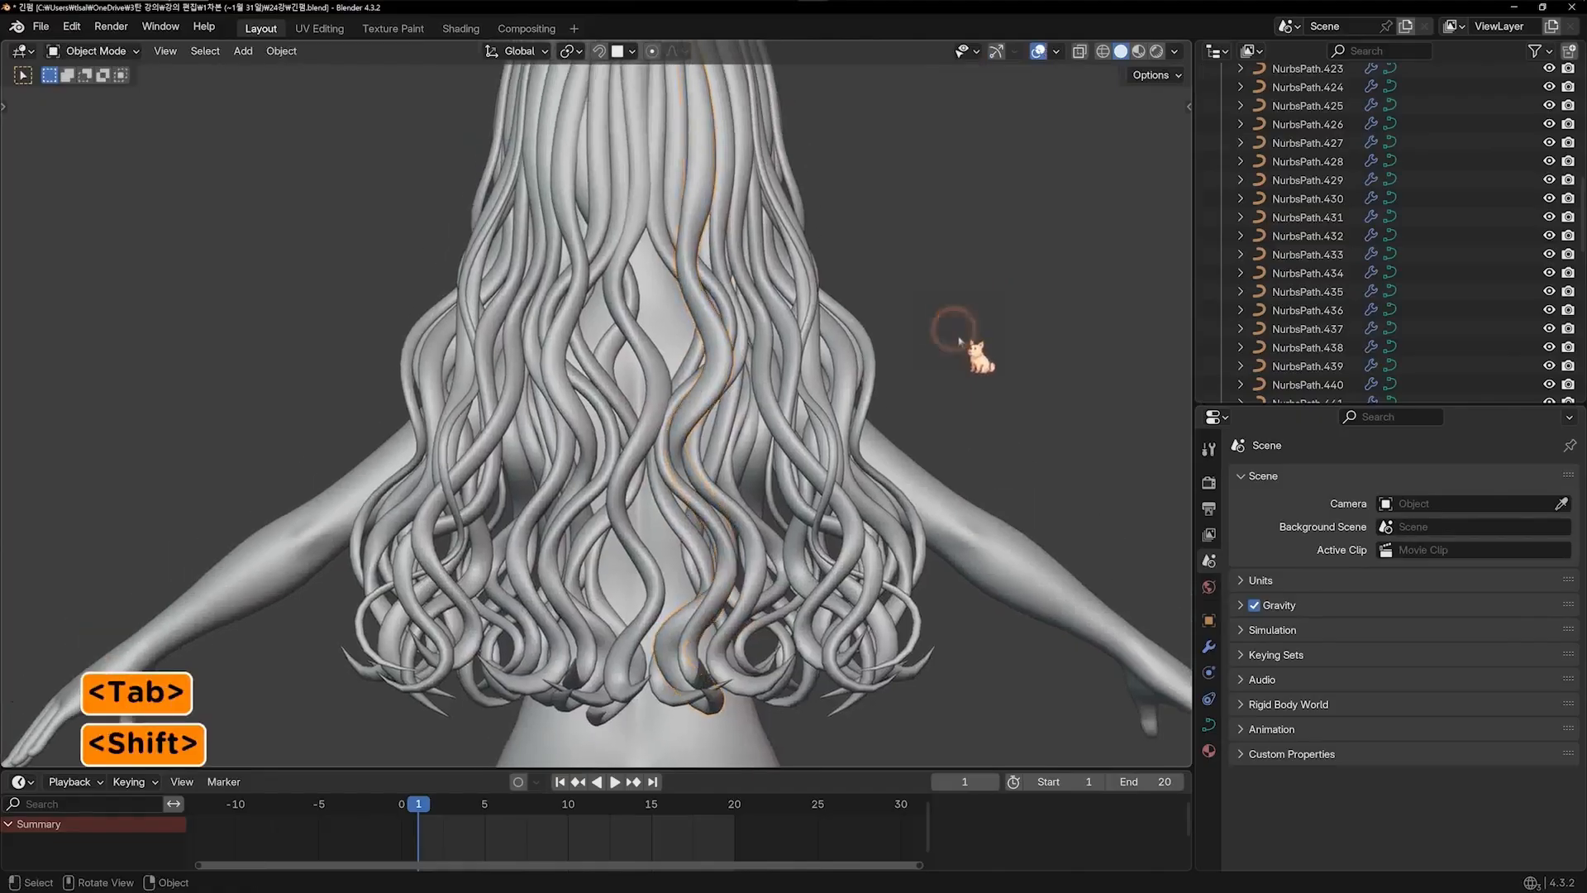
pyautogui.click(959, 339)
# Examine the whole hairstyle's silhouette and coverage from the front, both sides and the back
pyautogui.scroll(-1, 967, 331)
pyautogui.keyDown('shift'); pyautogui.moveTo(886, 403); pyautogui.dragTo(932, 240, button='middle'); pyautogui.keyUp('shift')
pyautogui.press('KP_1')
pyautogui.press('KP_6')
pyautogui.press('KP_6')
pyautogui.press('KP_6')
pyautogui.press('KP_6')
pyautogui.press('KP_6')
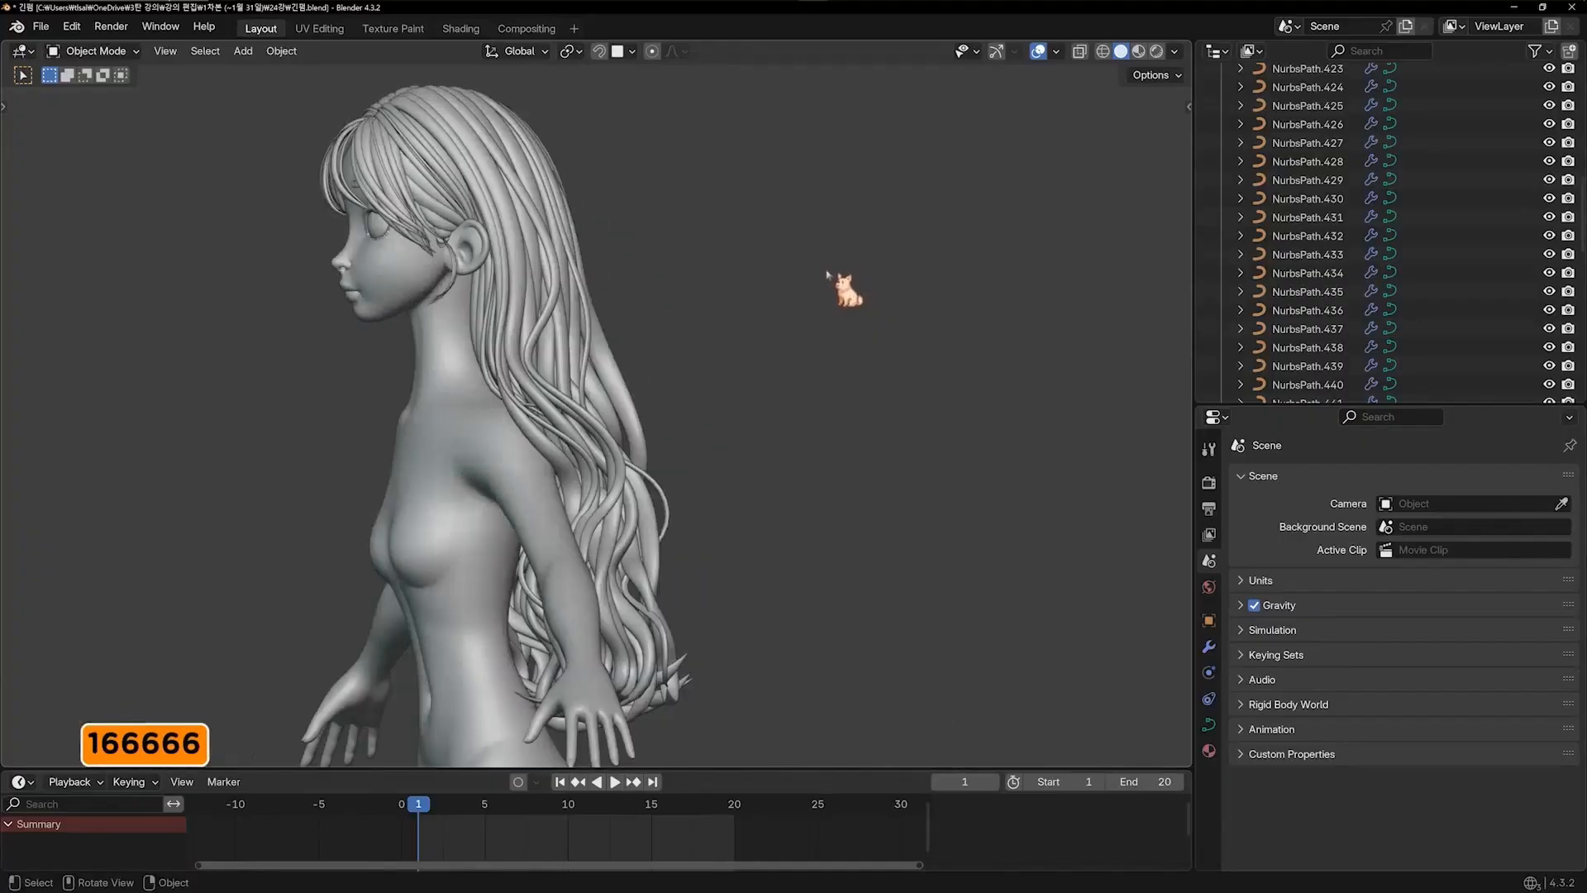
pyautogui.press('KP_6')
pyautogui.press('KP_6')
pyautogui.press('KP_6')
pyautogui.press('KP_6')
pyautogui.press('KP_6')
pyautogui.press('KP_6')
pyautogui.press('KP_6')
pyautogui.press('KP_6')
pyautogui.press('KP_6')
pyautogui.press('KP_6')
pyautogui.press('KP_6')
pyautogui.press('KP_6')
pyautogui.press('KP_6')
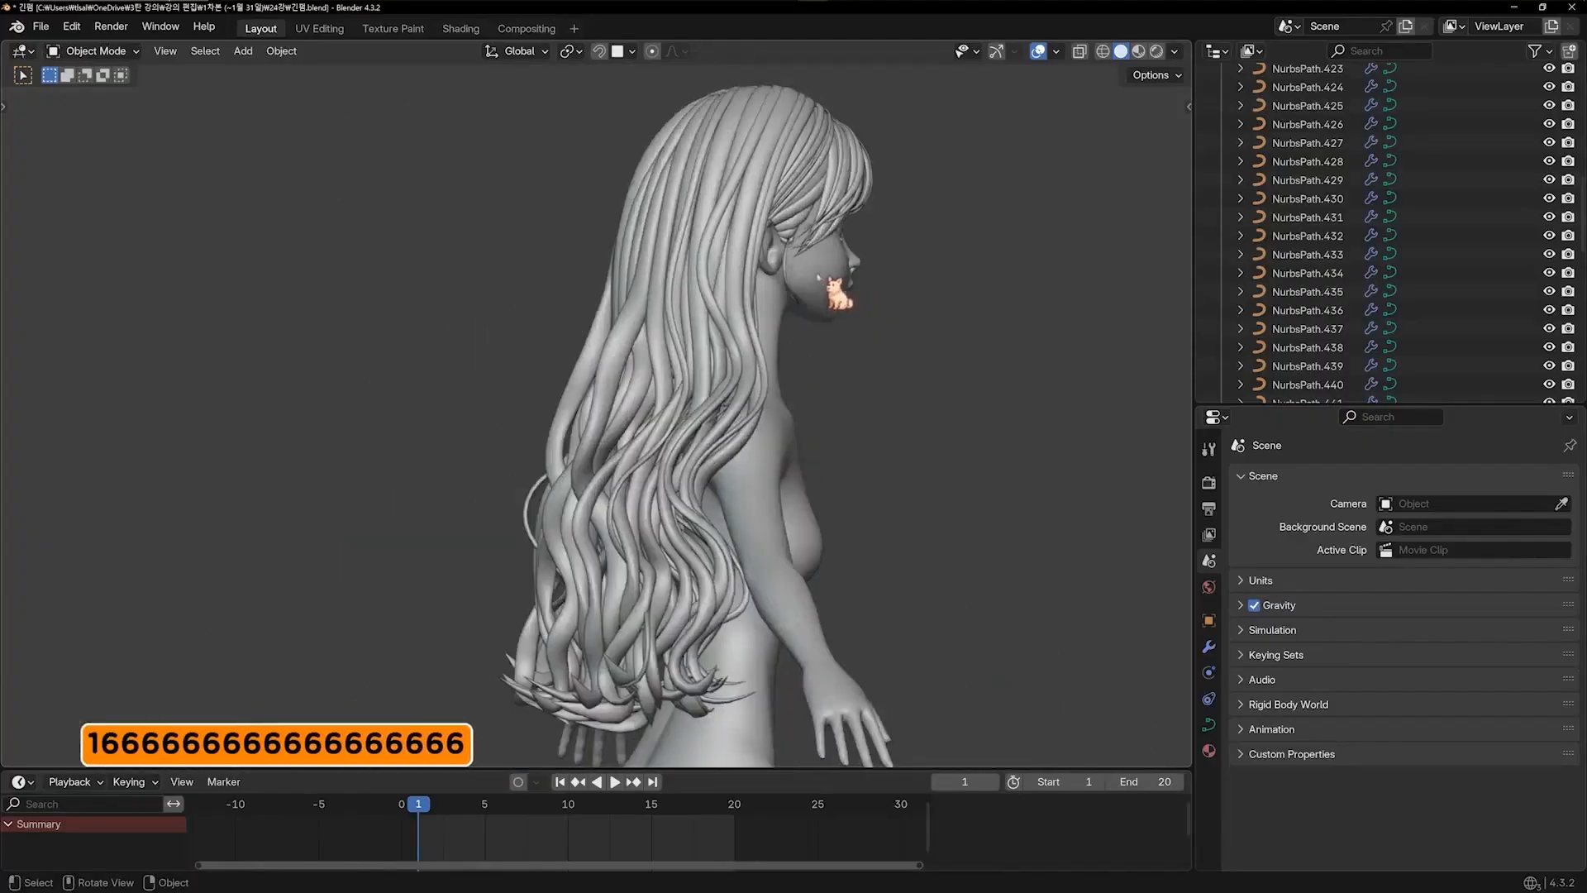
pyautogui.press('KP_6')
pyautogui.press('KP_1')
pyautogui.press('KP_9')
pyautogui.press('KP_1')
pyautogui.press('KP_3')
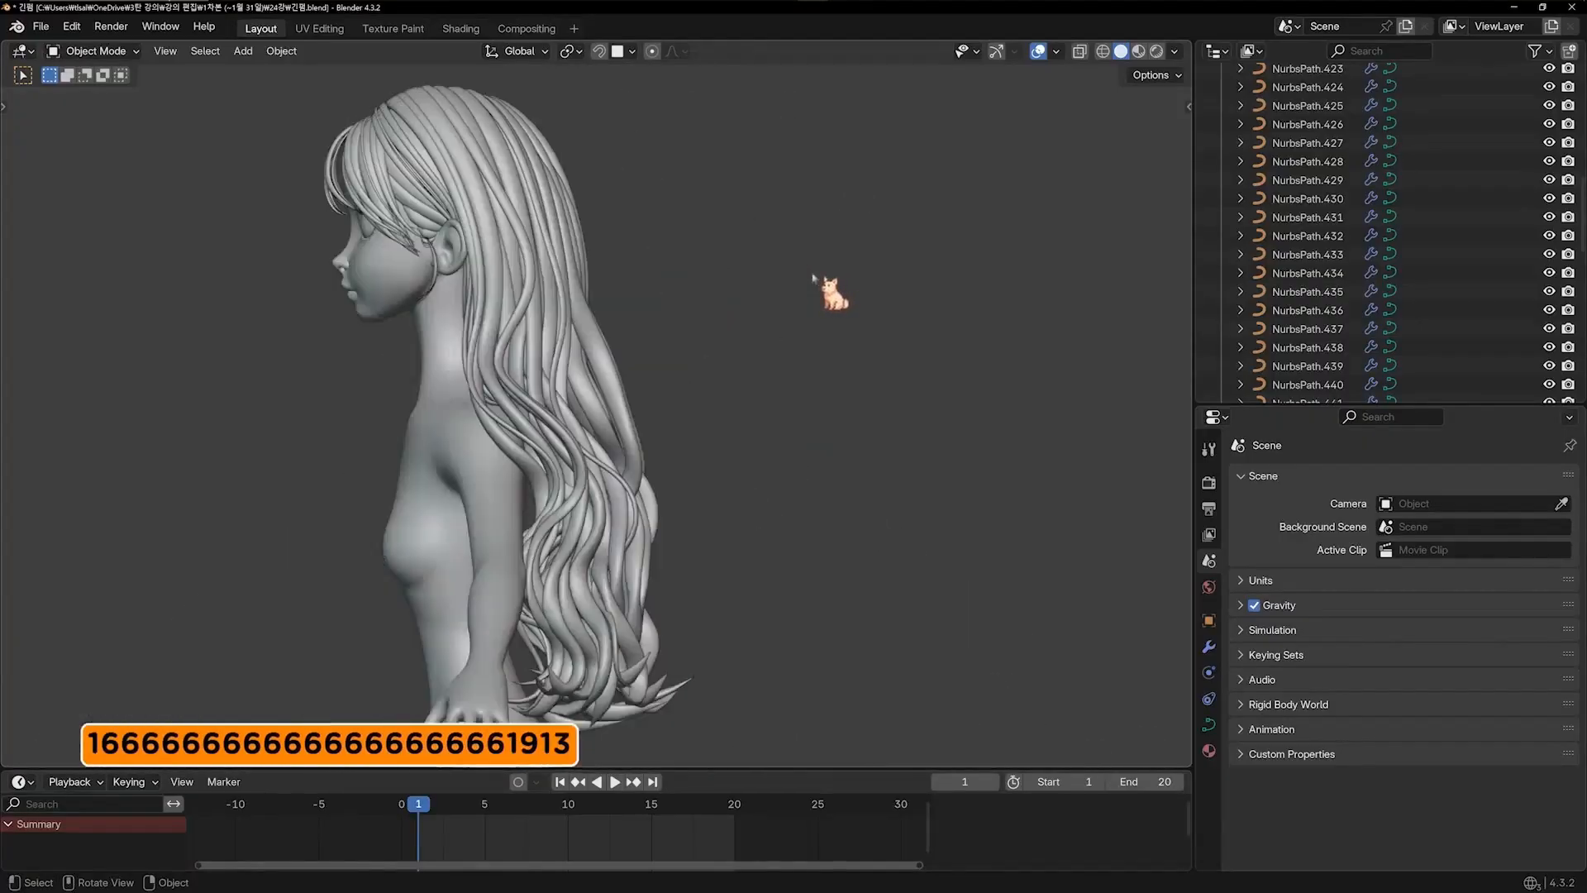
pyautogui.press('KP_6')
pyautogui.press('KP_6')
pyautogui.press('KP_6')
pyautogui.press('KP_6')
pyautogui.press('KP_6')
pyautogui.press('KP_6')
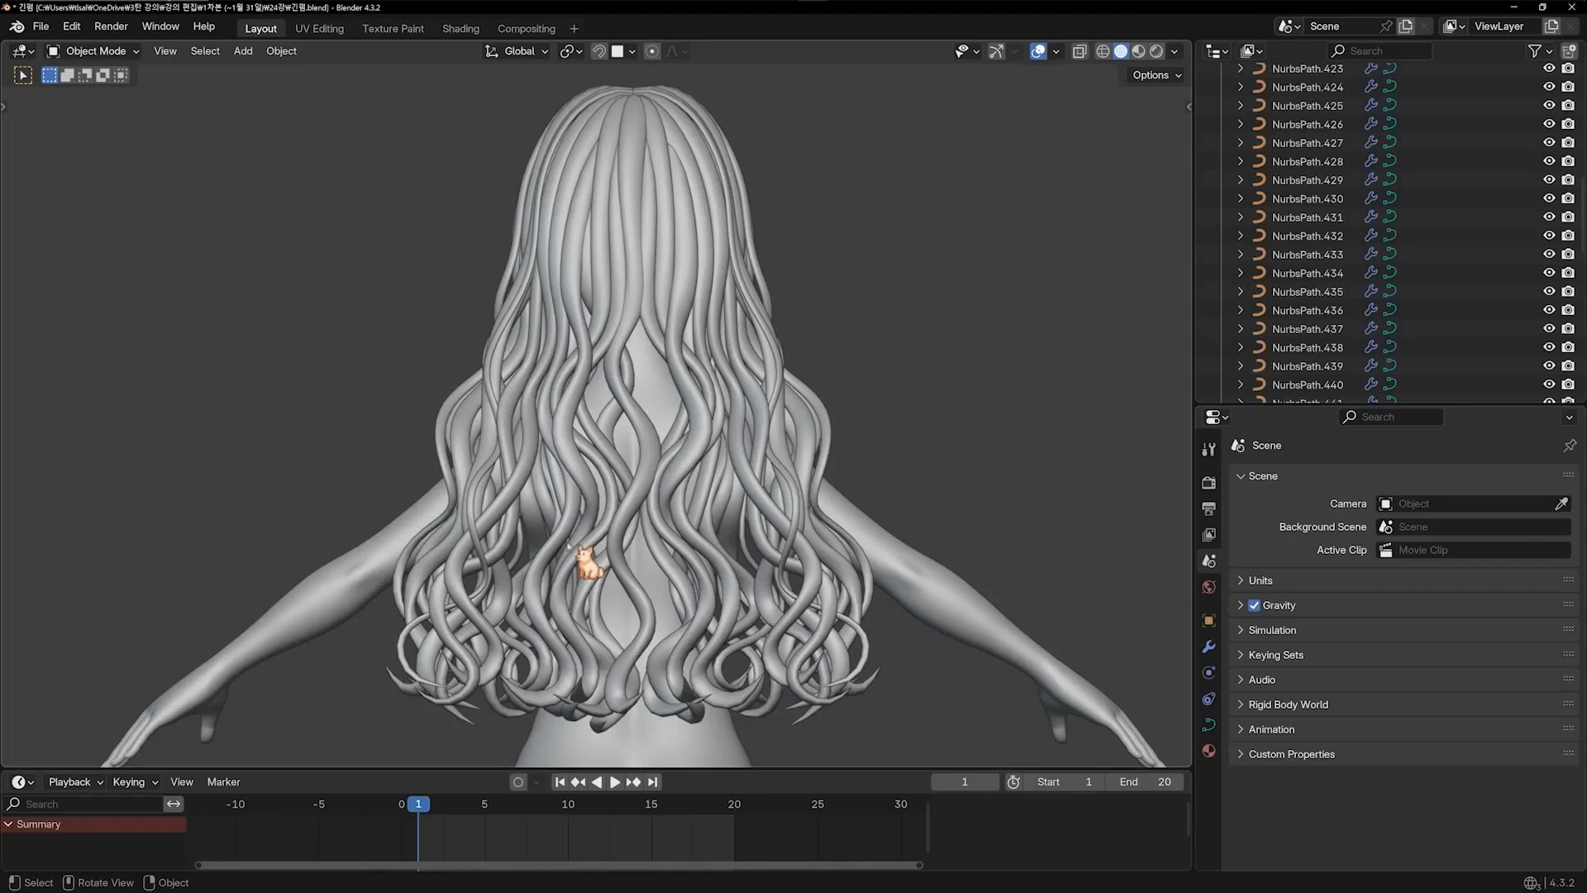
# Move a mid-length control point of a rear strand behind the shoulder, working from a rear side view
pyautogui.moveTo(571, 542); pyautogui.dragTo(665, 537, button='middle')
pyautogui.press('KP_1')
pyautogui.press('KP_6')
pyautogui.press('KP_6')
pyautogui.press('KP_6')
pyautogui.press('KP_6')
pyautogui.press('KP_6')
pyautogui.press('KP_6')
pyautogui.press('KP_6')
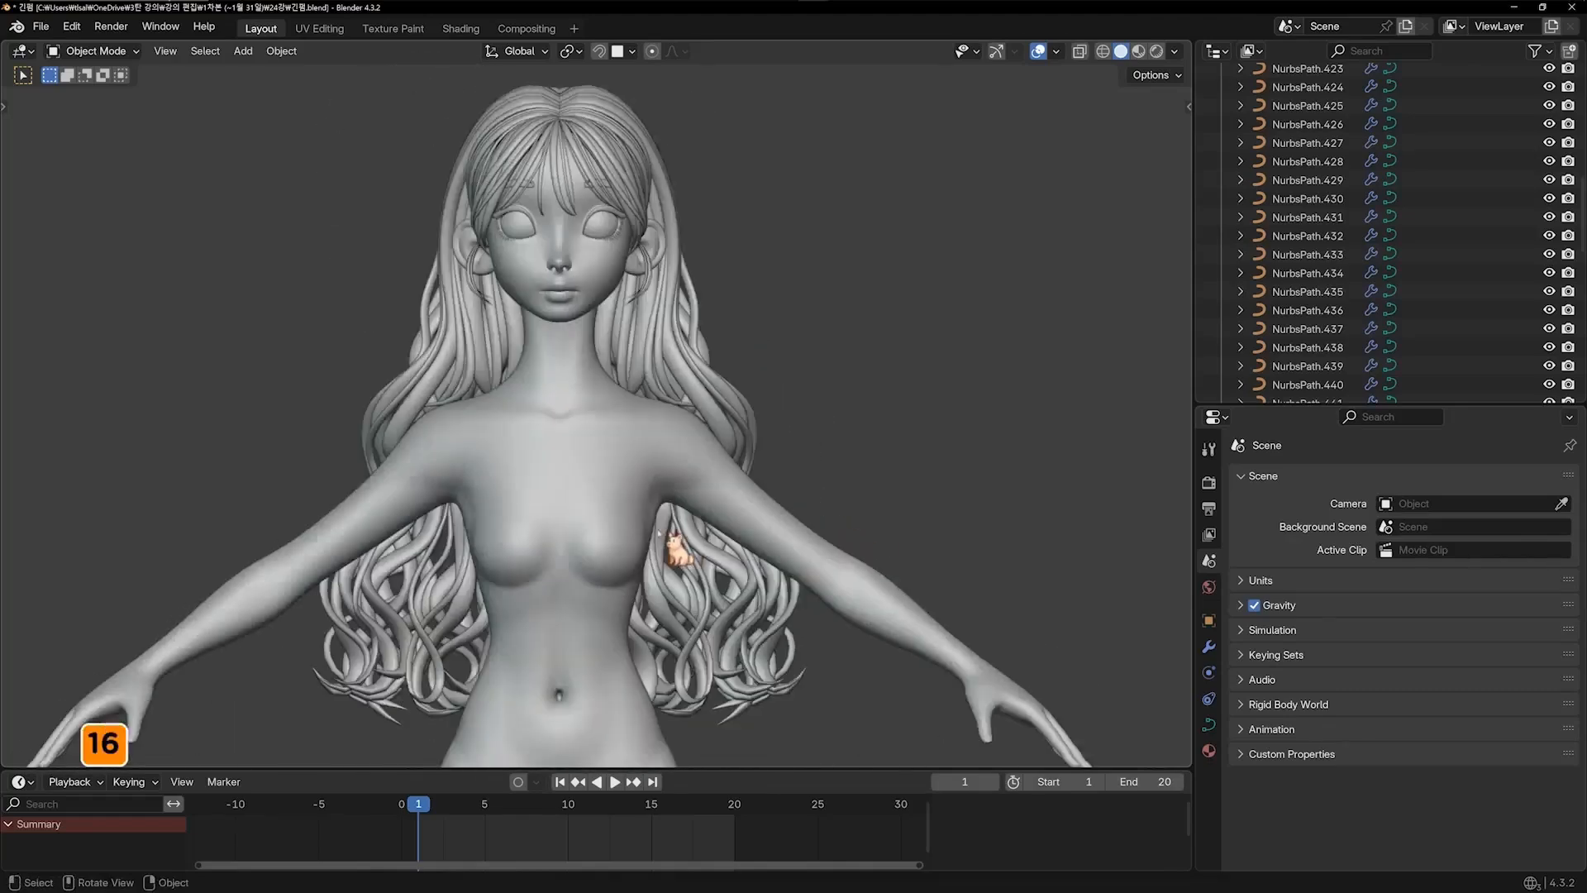
pyautogui.scroll(2, 718, 472)
pyautogui.keyDown('shift'); pyautogui.moveTo(628, 395); pyautogui.dragTo(746, 415, button='middle'); pyautogui.keyUp('shift')
pyautogui.click(735, 413)
pyautogui.press('Tab')
pyautogui.click(733, 454)
pyautogui.press('g')
pyautogui.click(726, 366)
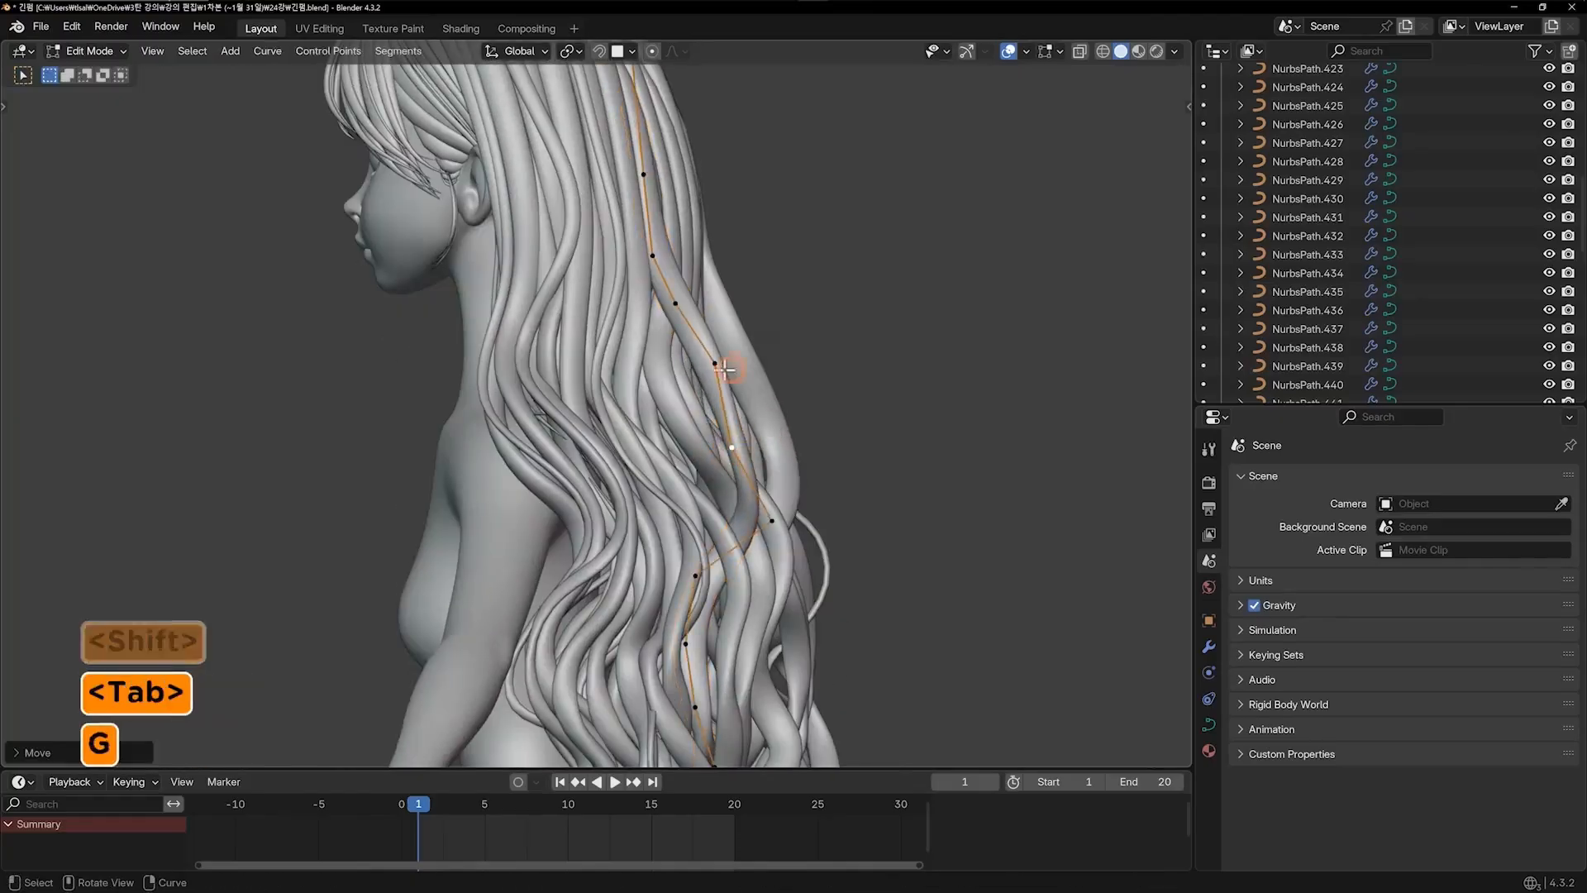
pyautogui.press('g')
pyautogui.click(708, 381)
pyautogui.hotkey('ctrl', 'z')
# Pull the rear strand's control points just above and at shoulder height inward toward the body
pyautogui.click(711, 360)
pyautogui.press('g')
pyautogui.click(681, 368)
pyautogui.press('g')
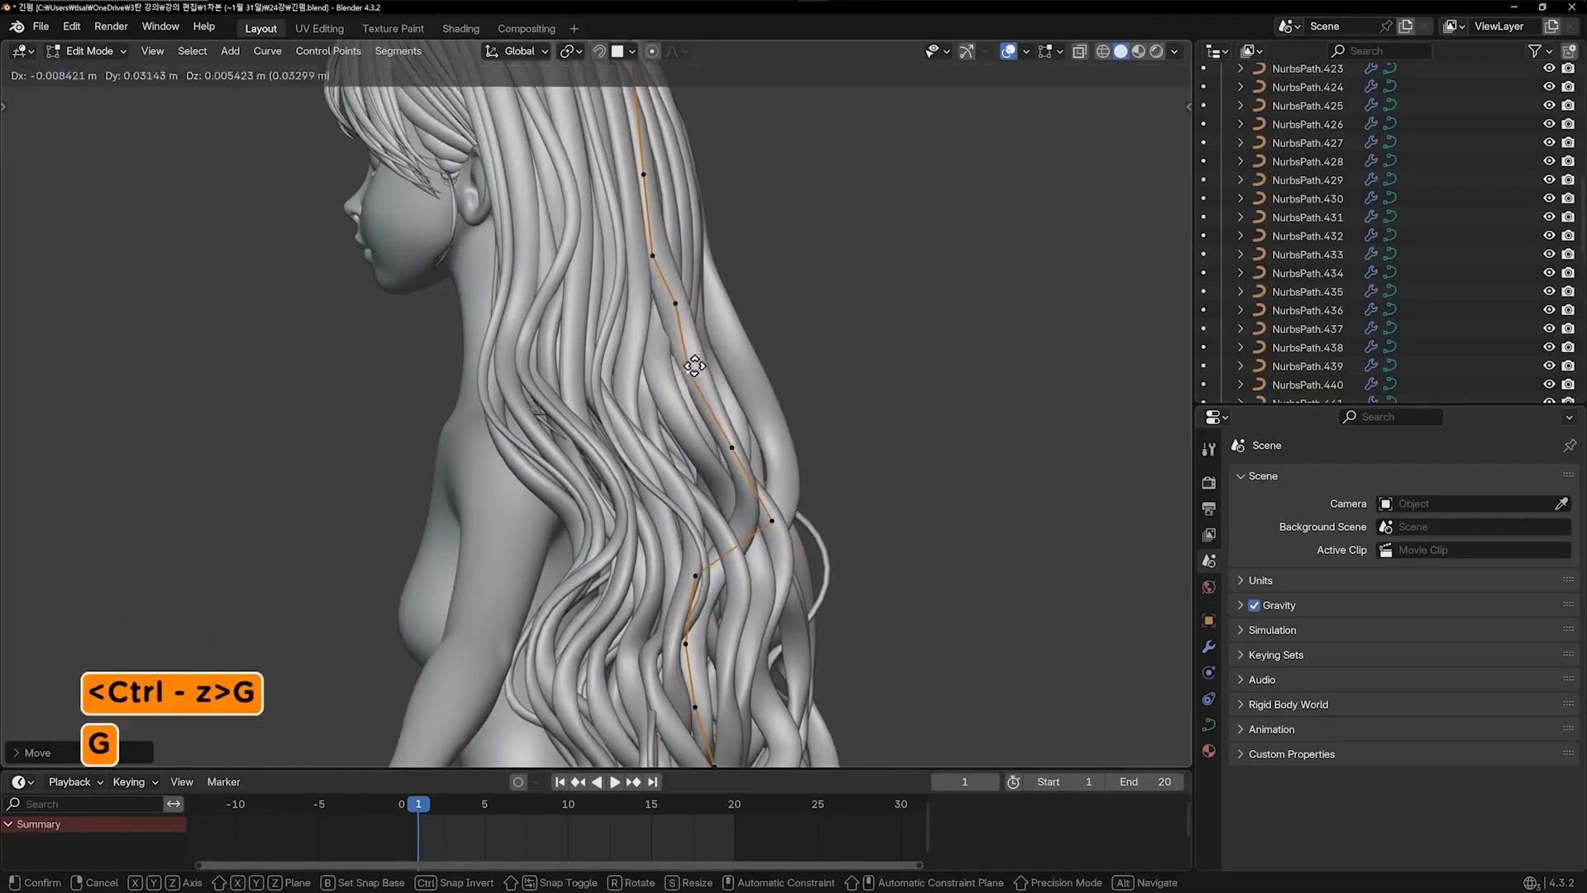
pyautogui.click(697, 360)
pyautogui.click(677, 299)
pyautogui.press('g')
pyautogui.click(704, 378)
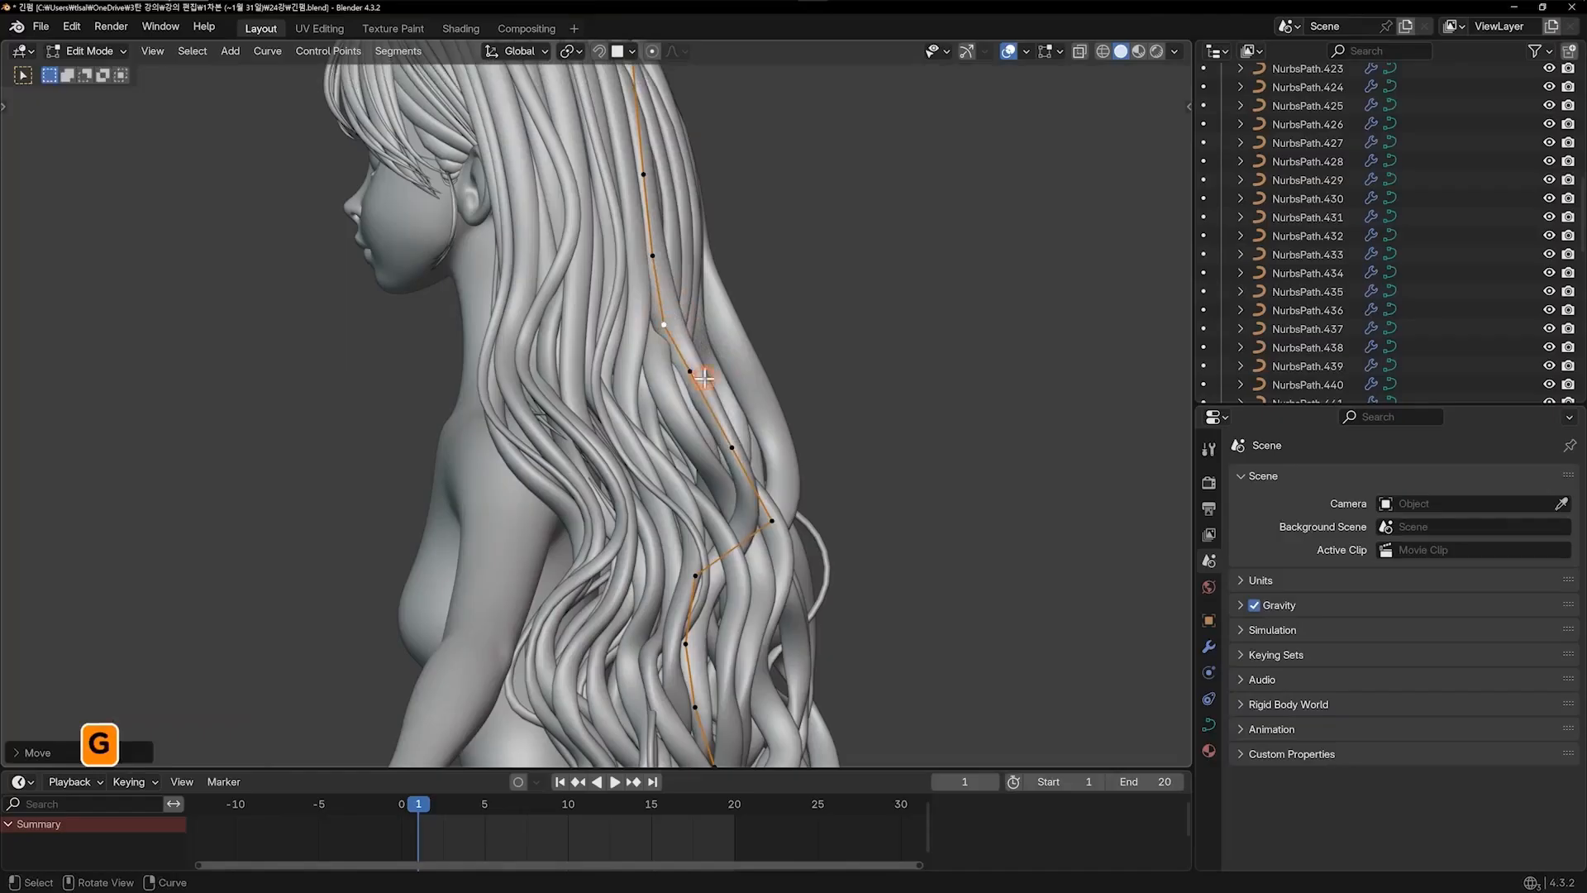
# Reposition the strand's control points below the shoulder and smooth its bend above, and leave the strand deselected
pyautogui.click(733, 445)
pyautogui.press('g')
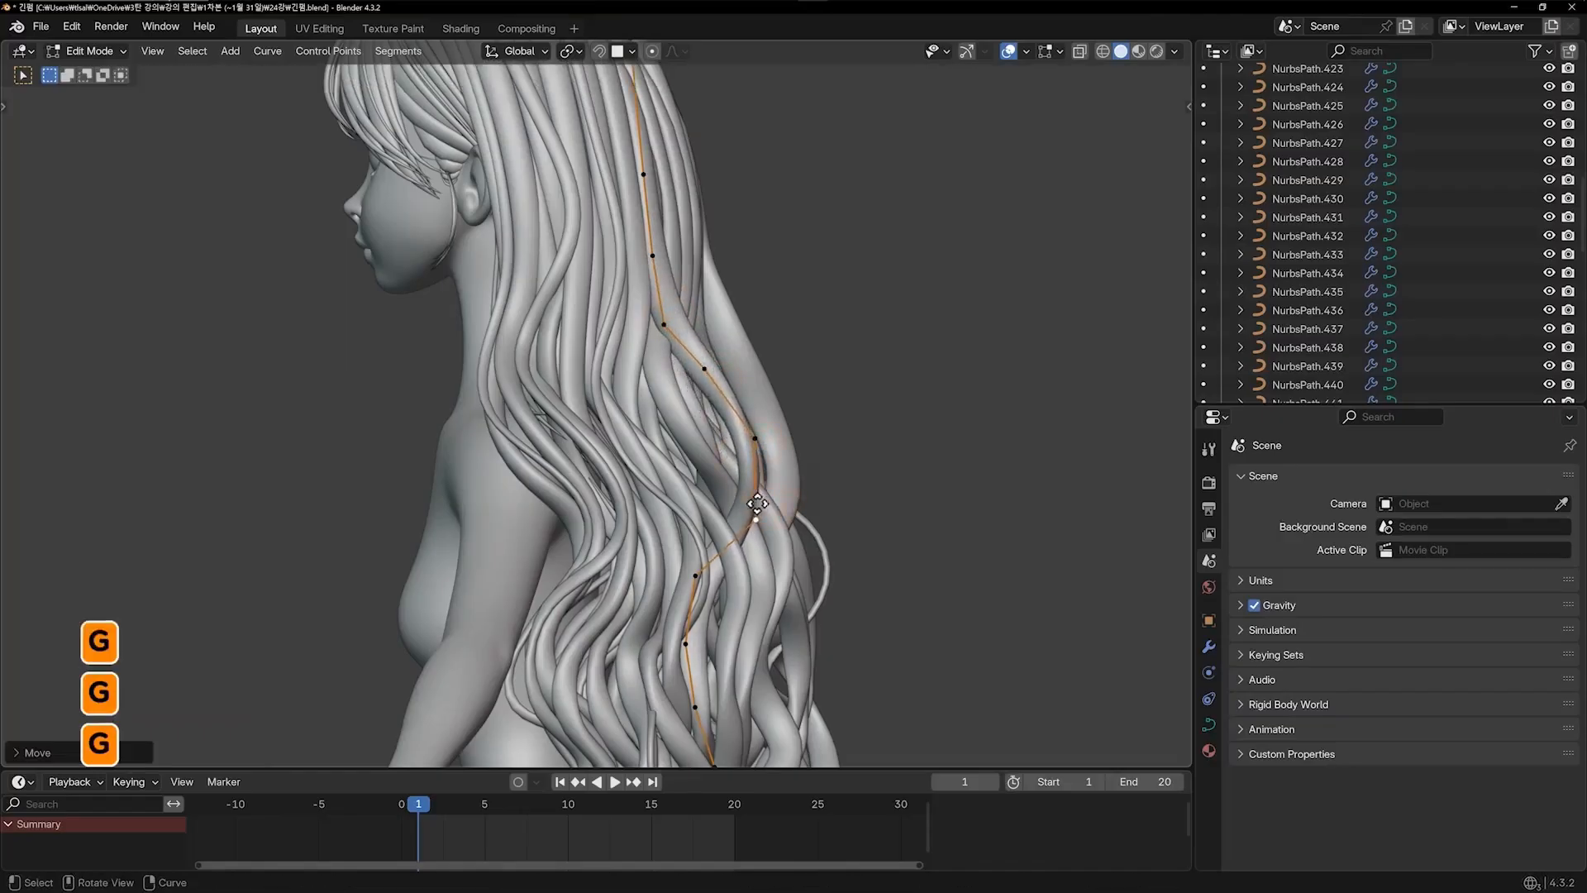
pyautogui.click(670, 321)
pyautogui.press('g')
pyautogui.click(690, 318)
pyautogui.press('g')
pyautogui.click(703, 323)
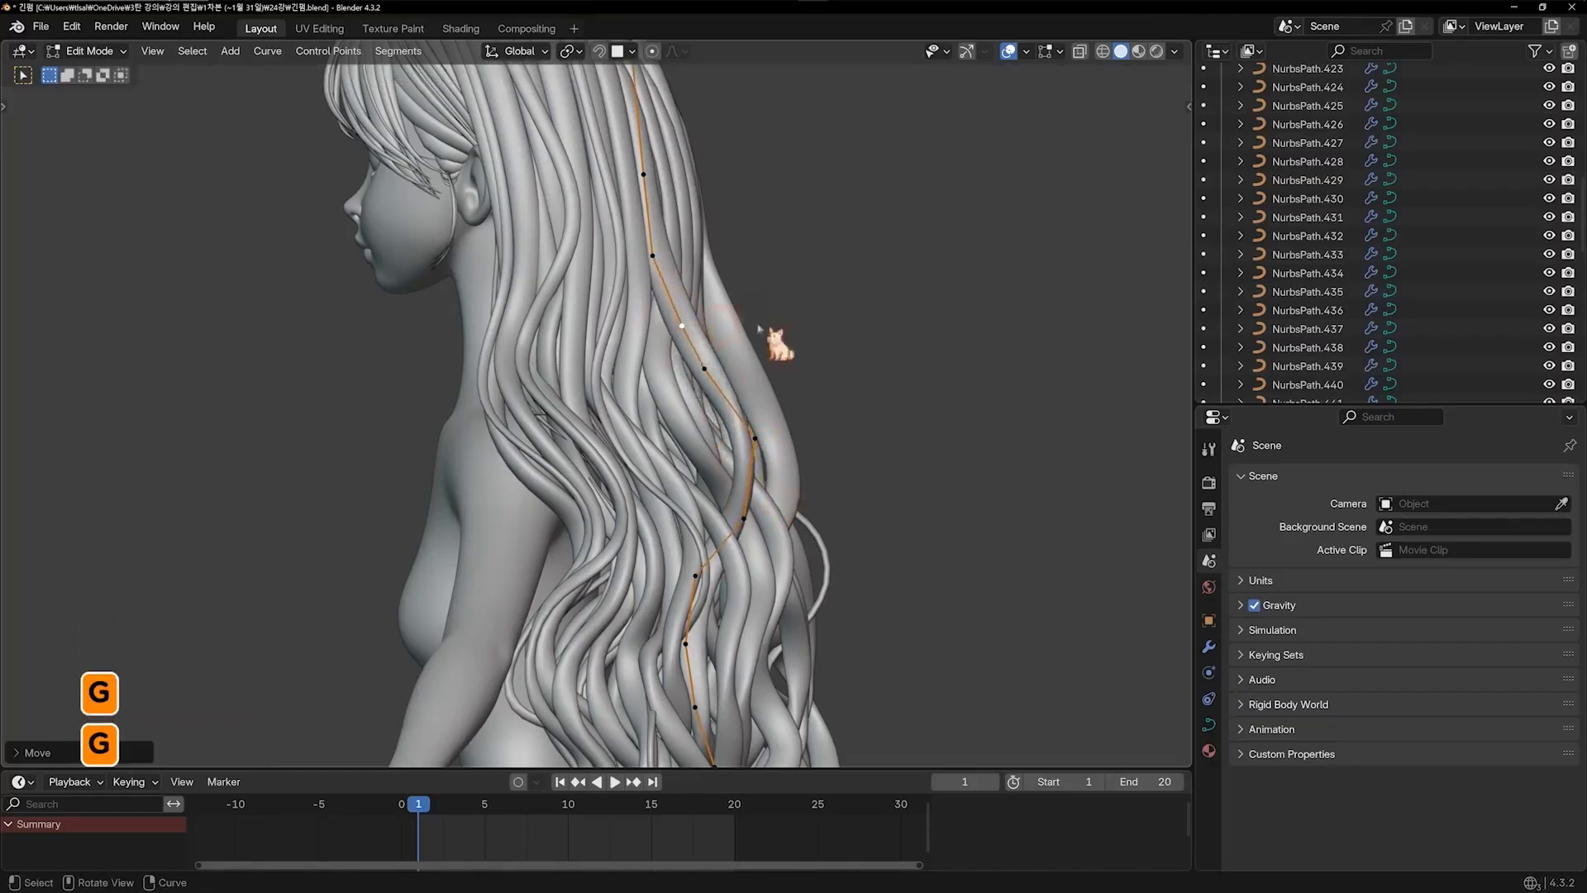
pyautogui.press('Tab')
pyautogui.click(831, 322)
# From the opposite side, reposition the shoulder-level control points of the outermost bulging strand at the back
pyautogui.moveTo(849, 380); pyautogui.dragTo(536, 374, button='middle')
pyautogui.click(637, 389)
pyautogui.press('Tab')
pyautogui.press('g')
pyautogui.click(470, 419)
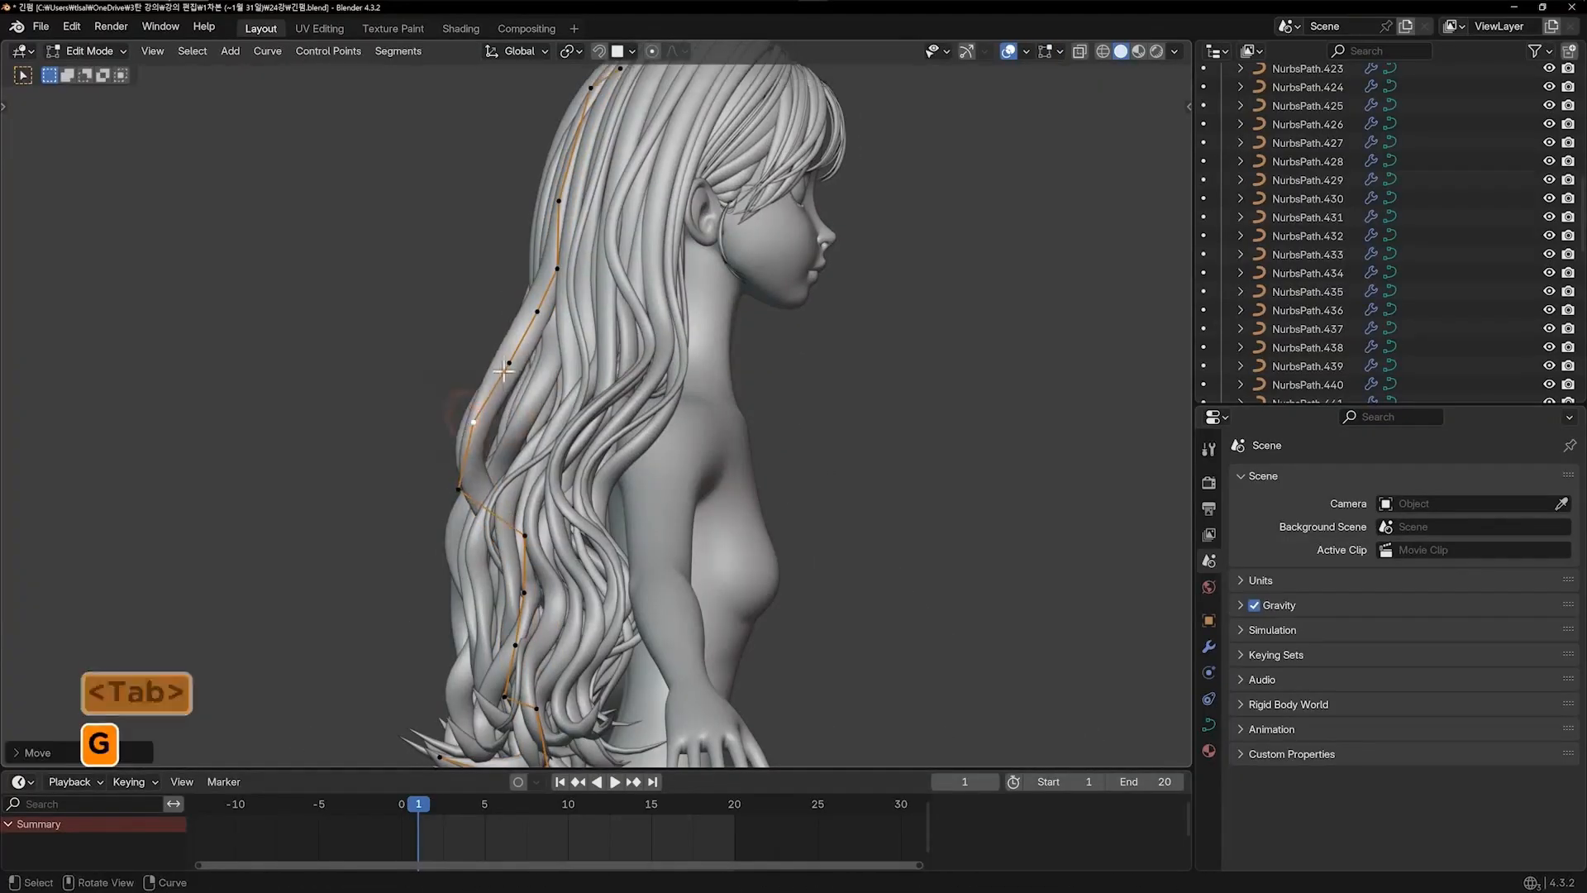
pyautogui.click(510, 365)
pyautogui.press('g')
pyautogui.click(557, 374)
# Lower the strand's control point above the bulge so the outward bend starts further down
pyautogui.click(553, 300)
pyautogui.press('g')
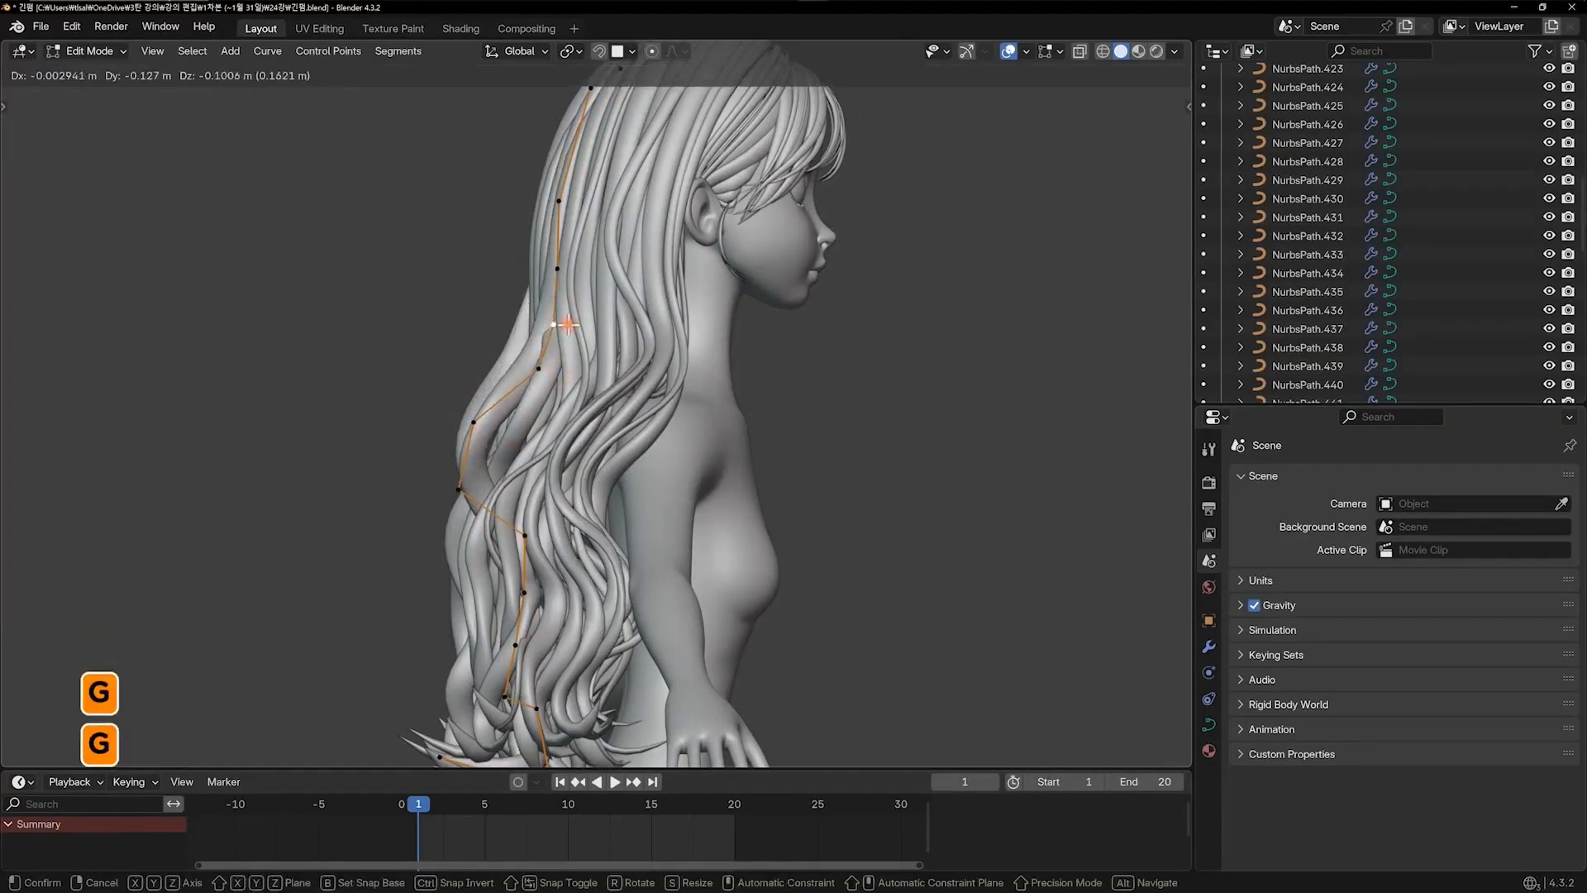
pyautogui.click(557, 330)
pyautogui.press('g')
pyautogui.click(542, 364)
pyautogui.press('Tab')
# Move two control points at shoulder height on the adjacent inner strand to reshape its forward bend
pyautogui.click(577, 372)
pyautogui.press('Tab')
pyautogui.moveTo(601, 356); pyautogui.dragTo(623, 359, button='middle')
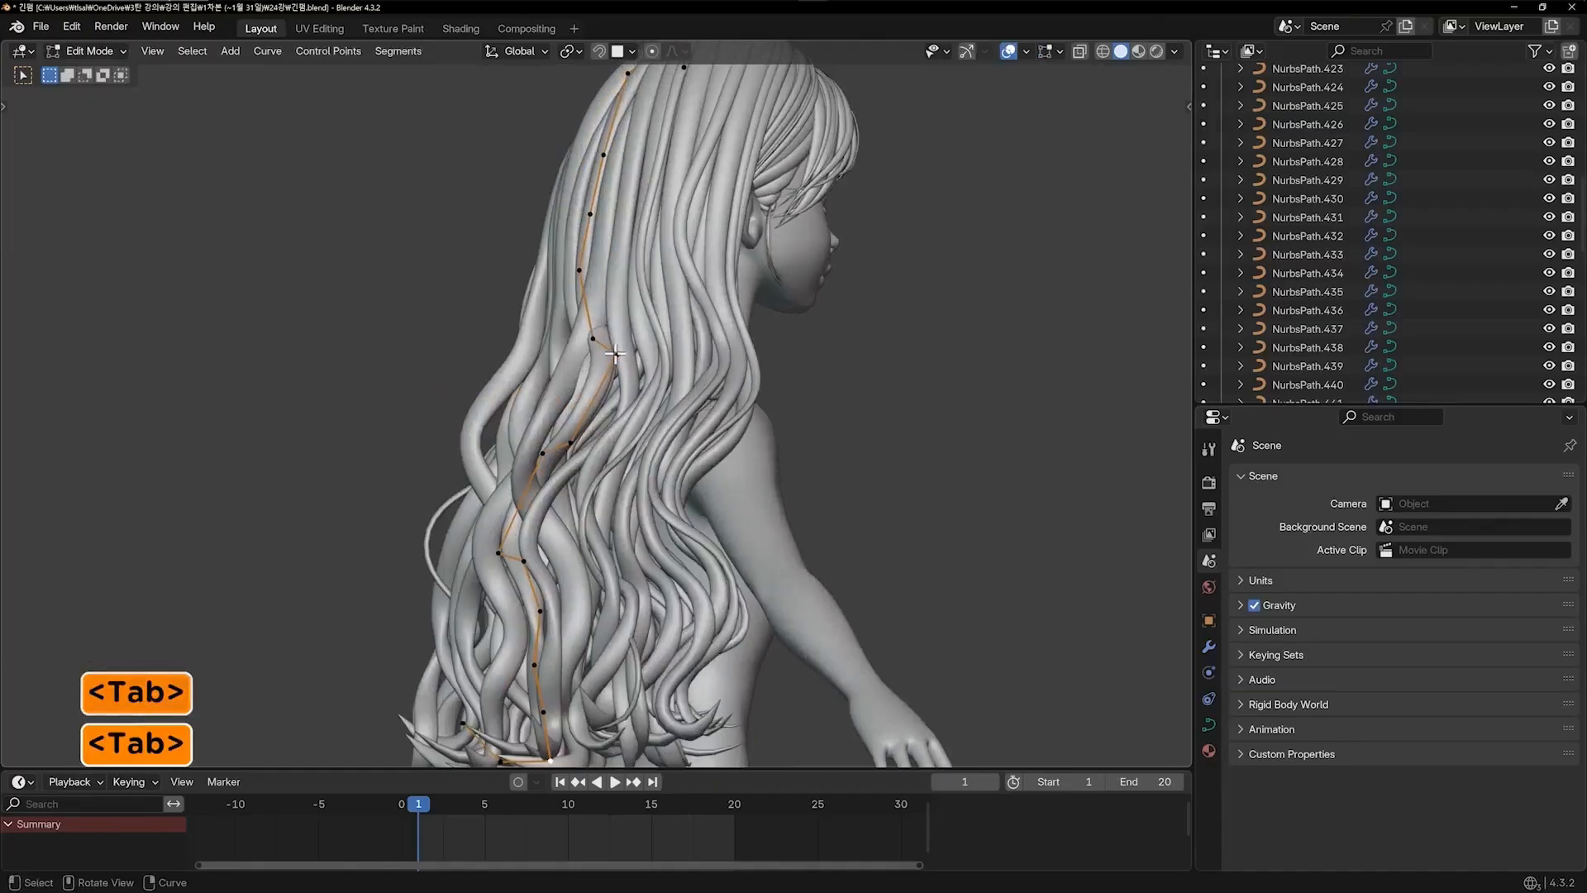
pyautogui.click(619, 359)
pyautogui.press('g')
pyautogui.click(610, 390)
pyautogui.click(597, 342)
pyautogui.press('g')
pyautogui.click(594, 382)
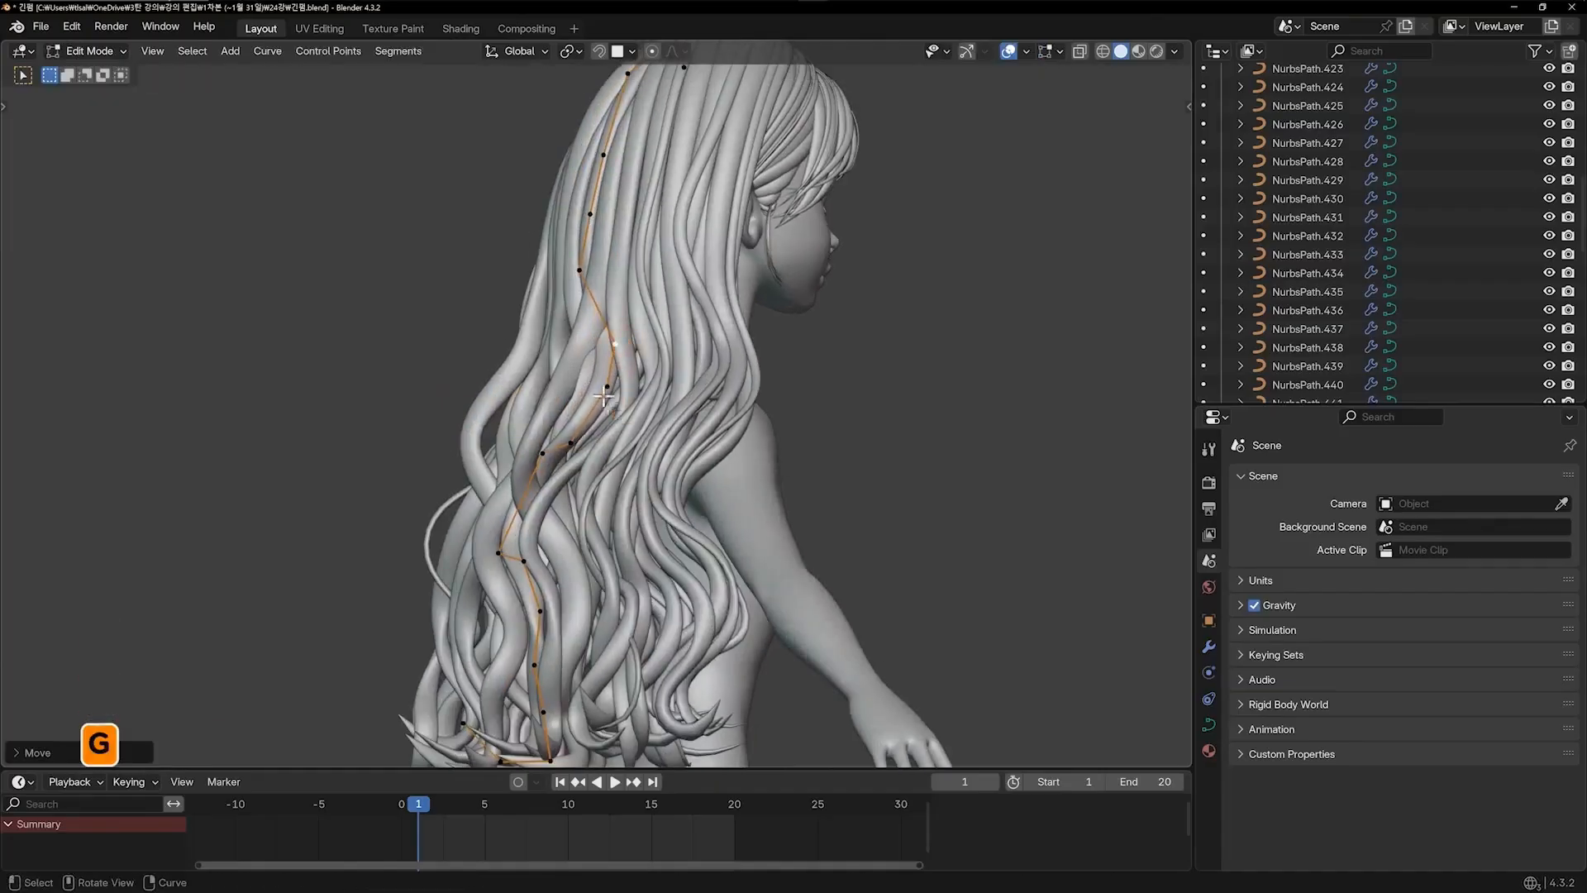
pyautogui.press('Tab')
# Adjust the shoulder-height control points of the next rear strand to follow the neighbouring waves
pyautogui.press('Tab')
pyautogui.press('g')
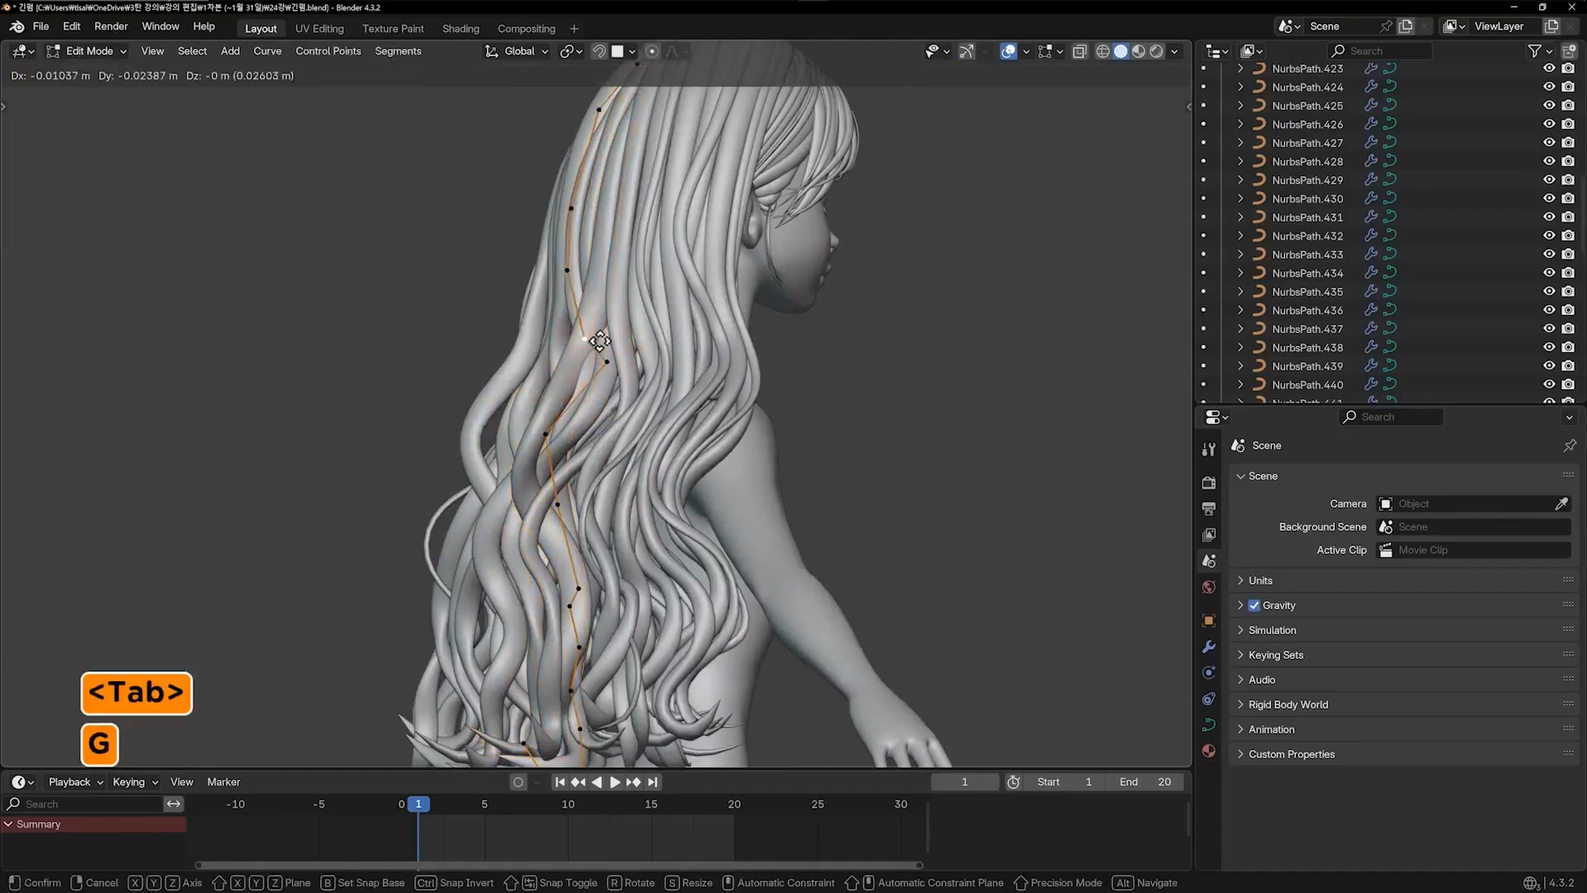
pyautogui.click(607, 387)
pyautogui.press('g')
pyautogui.click(878, 358)
pyautogui.press('Tab')
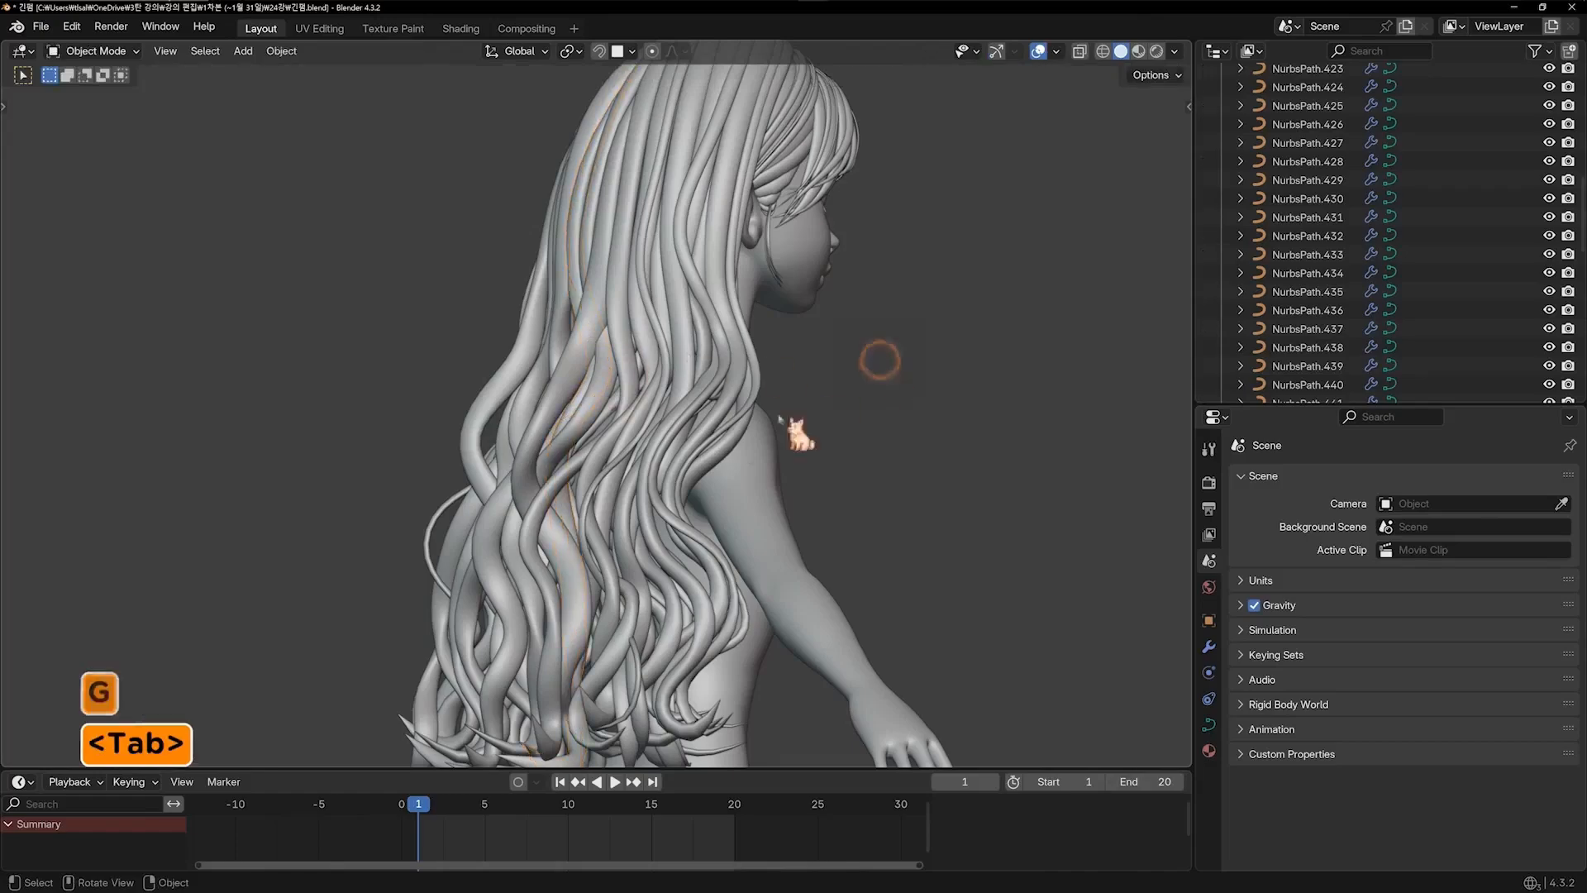
# Duplicate the selected centre-back hair strand and place the copy beside the original over the gap in the middle of the back
pyautogui.moveTo(780, 418); pyautogui.dragTo(992, 431, button='middle')
pyautogui.moveTo(748, 455); pyautogui.dragTo(647, 429, button='middle')
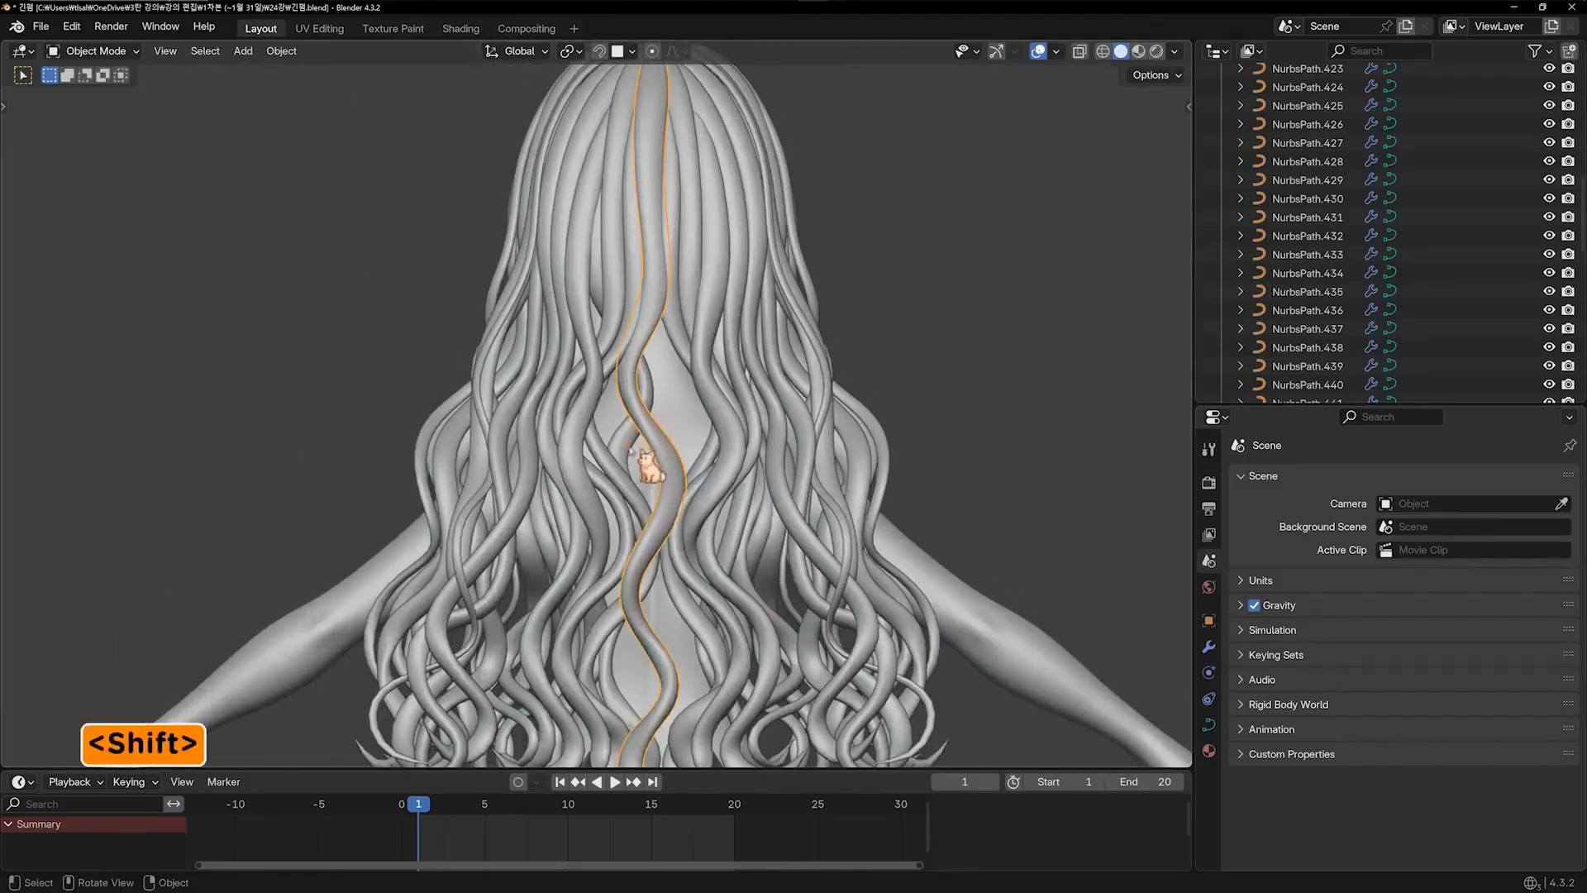
pyautogui.hotkey('shift', 'd')
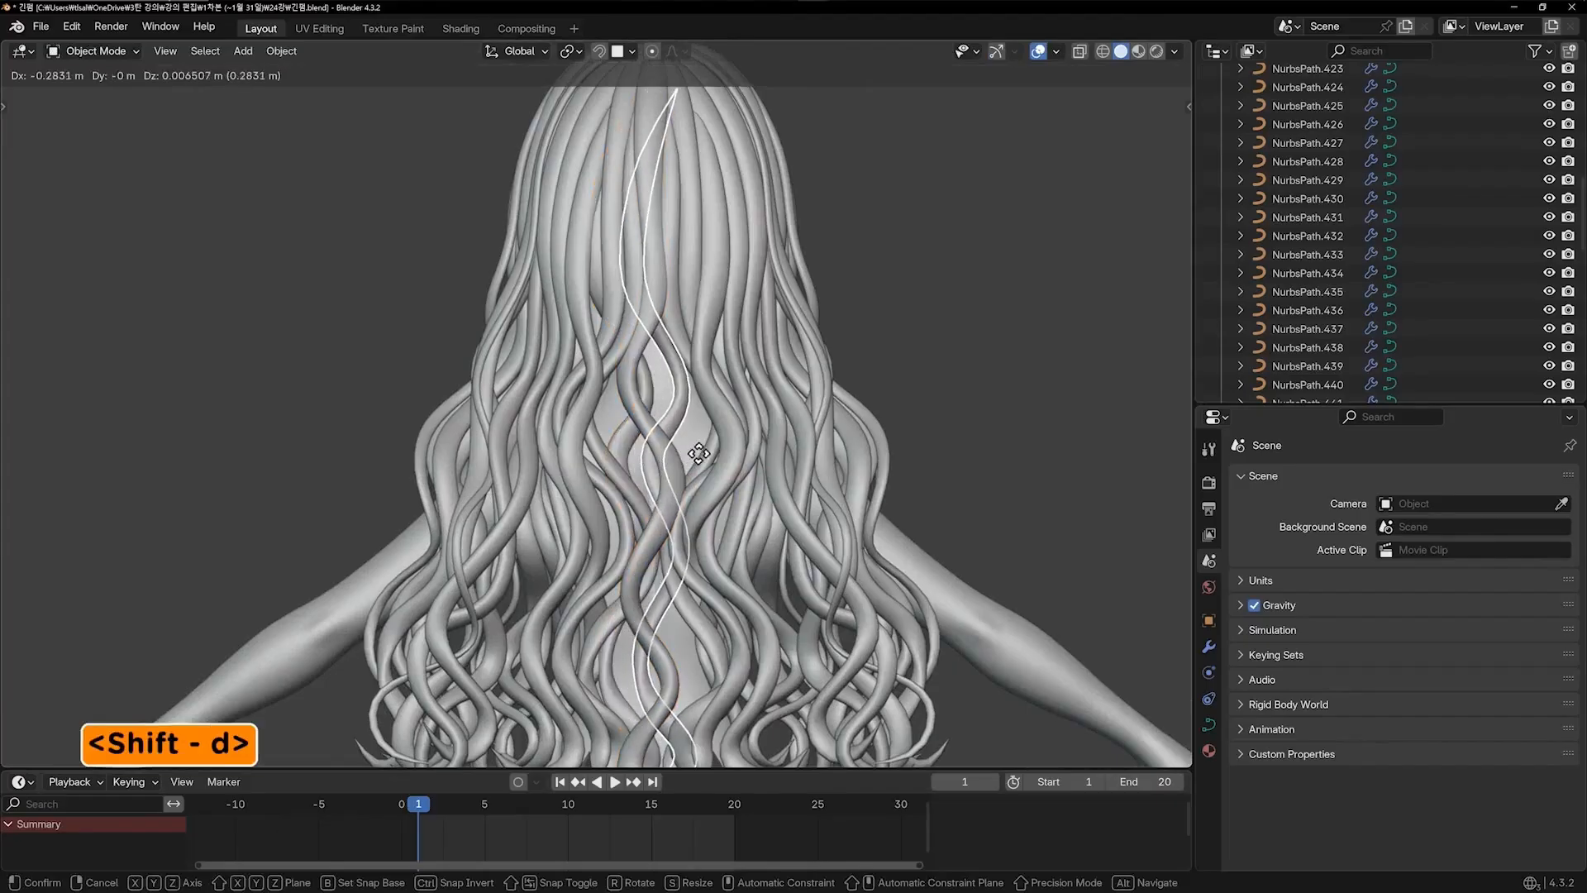
pyautogui.click(699, 458)
# Delete the duplicated strand's uppermost control points and move its new top point beneath the centre-back hair
pyautogui.press('Tab')
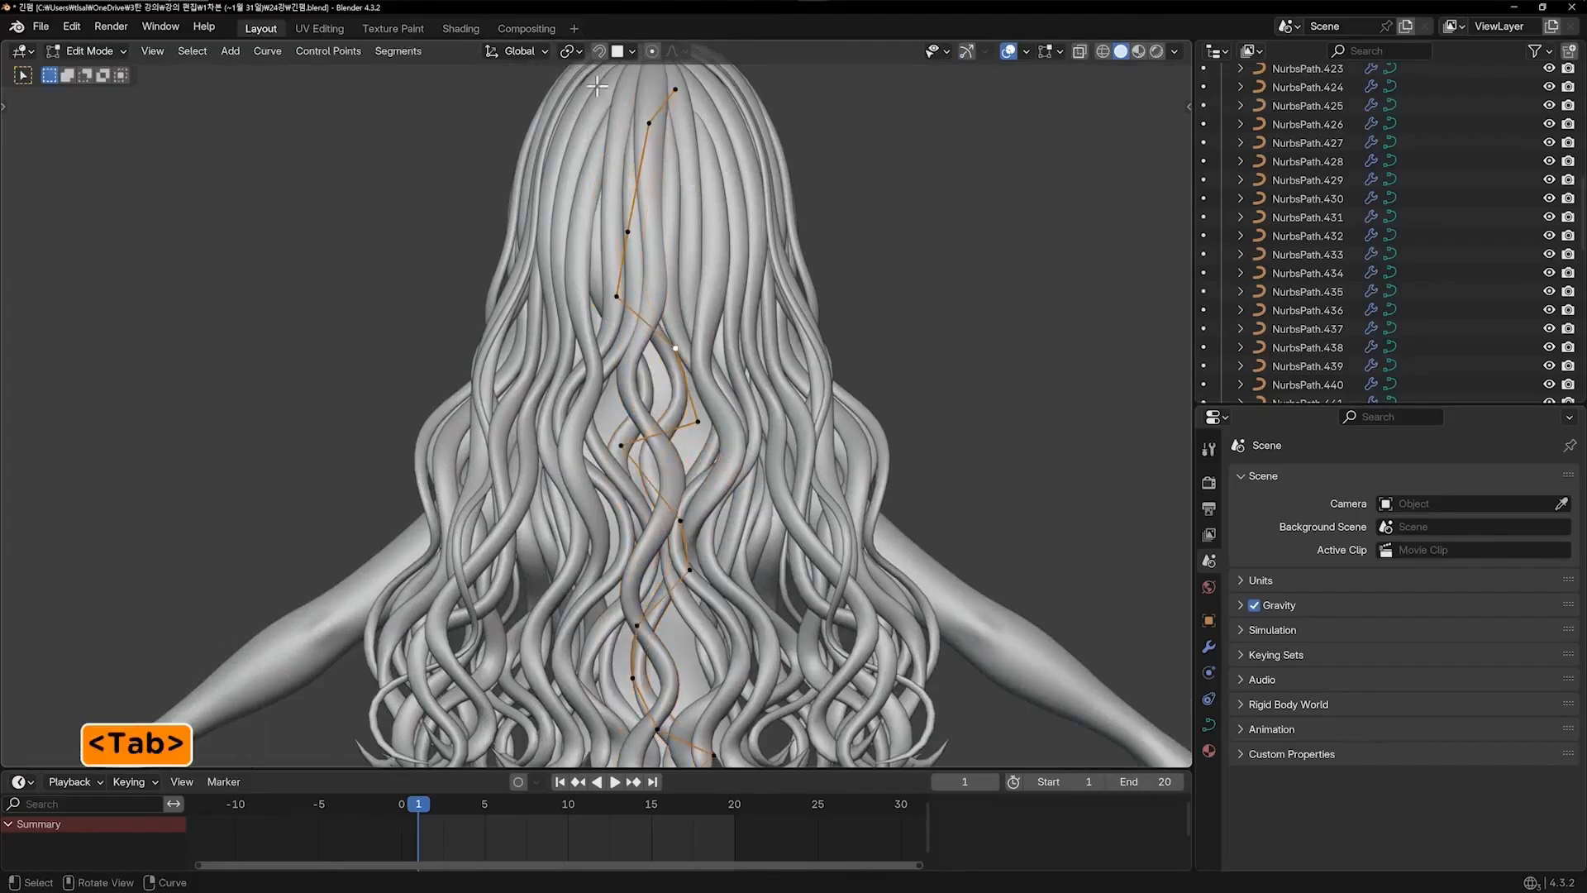
pyautogui.press('g')
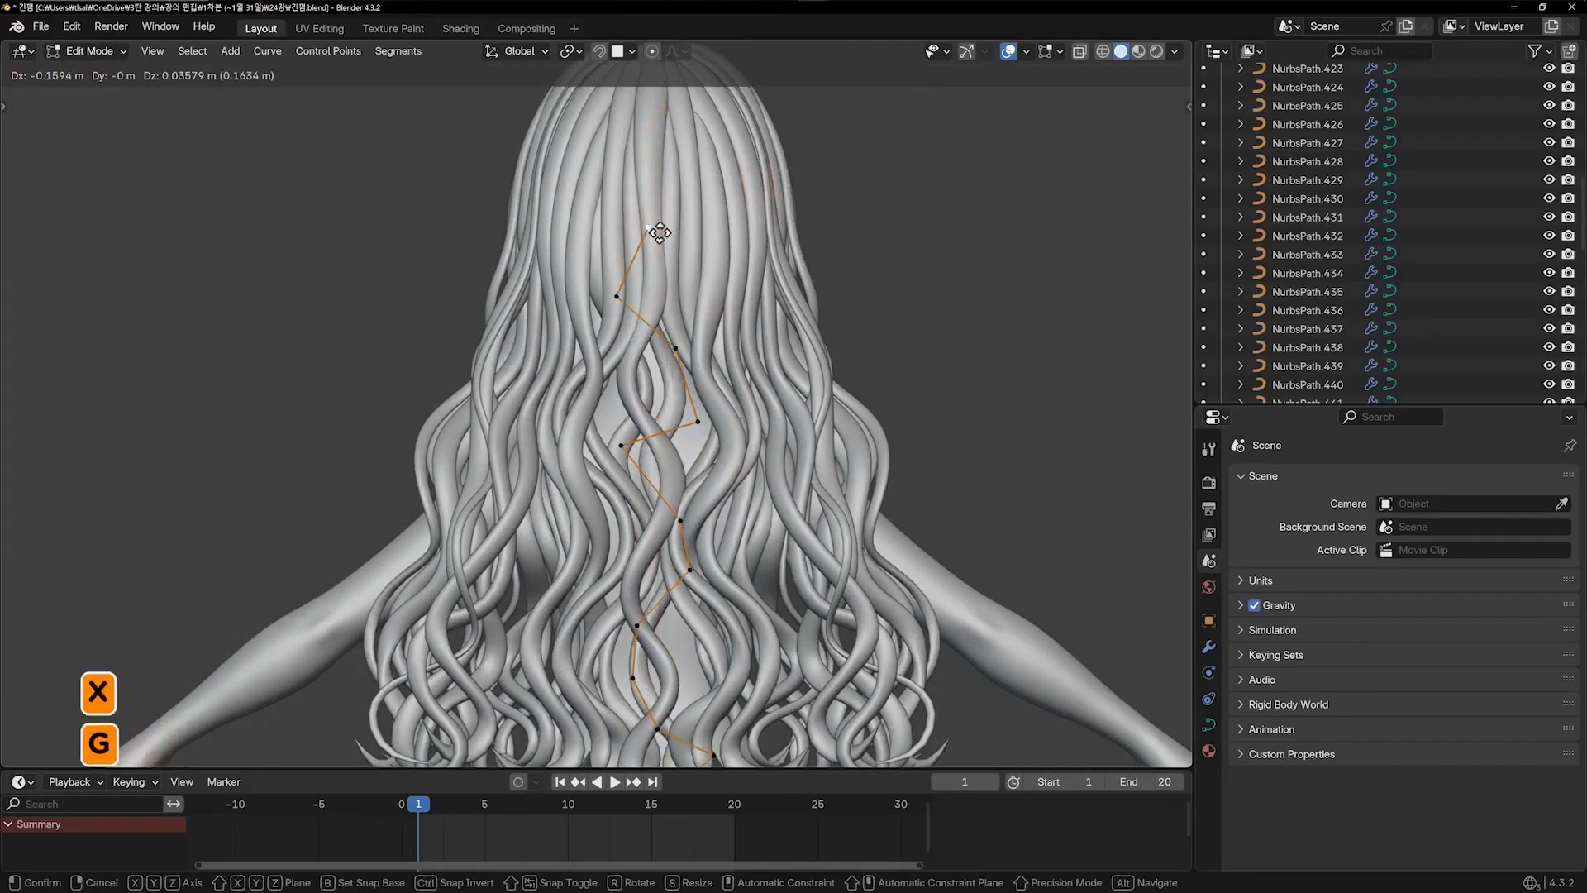
pyautogui.rightClick(656, 237)
pyautogui.press('x')
pyautogui.click(663, 237)
pyautogui.press('g')
pyautogui.click(663, 275)
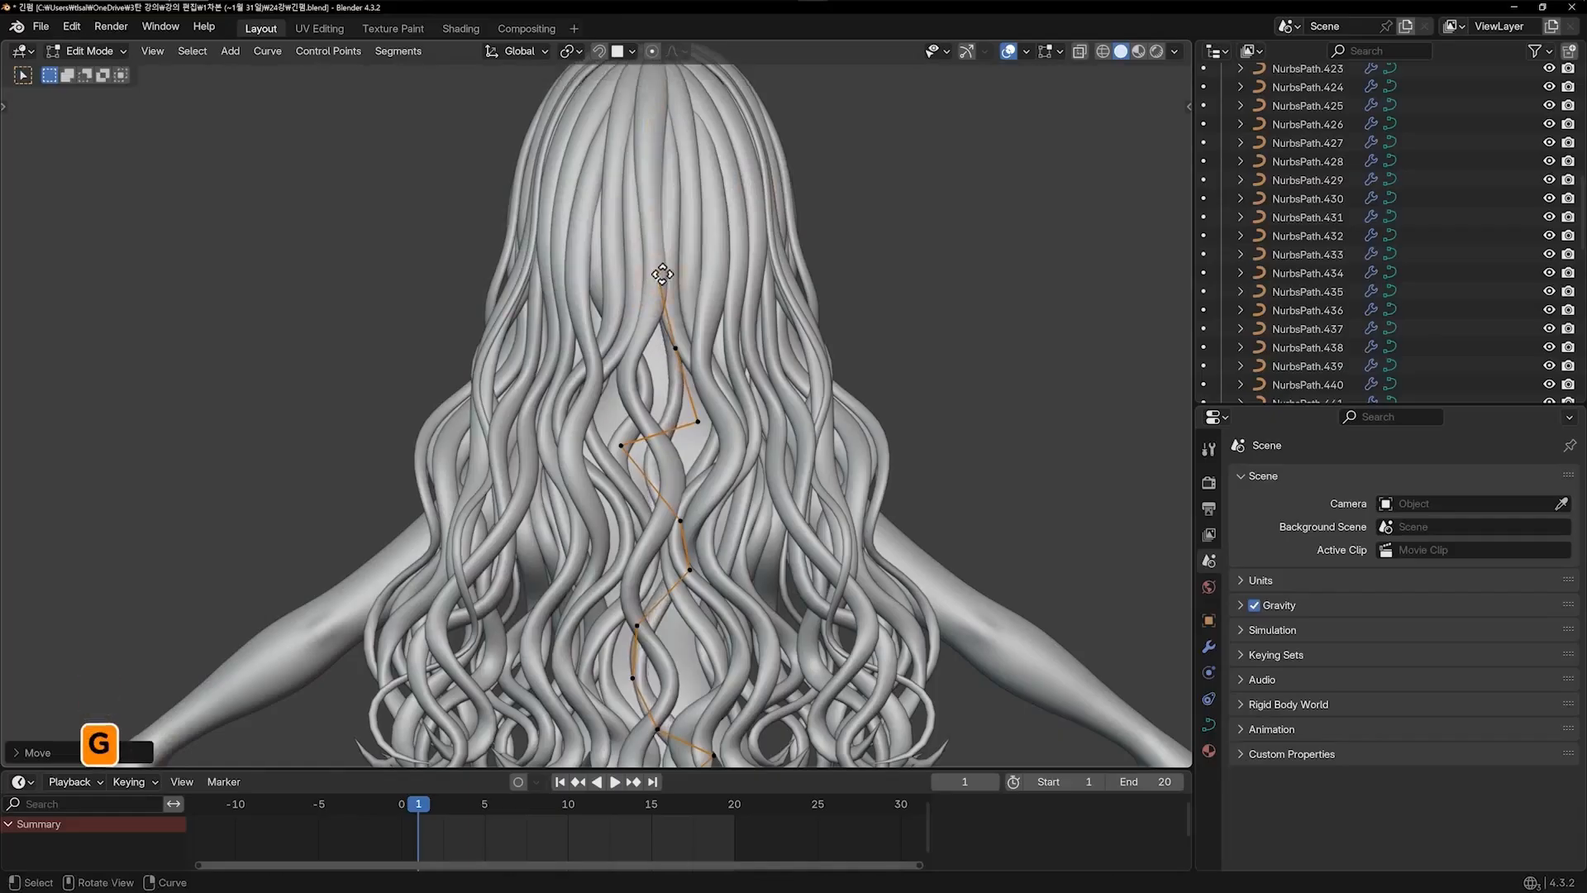
# Adjust the radius of the shortened strand's top control point and shift the next point slightly outward
pyautogui.hotkey('alt', 's')
pyautogui.click(668, 265)
pyautogui.hotkey('alt', 's')
pyautogui.click(767, 259)
pyautogui.hotkey('alt', 's')
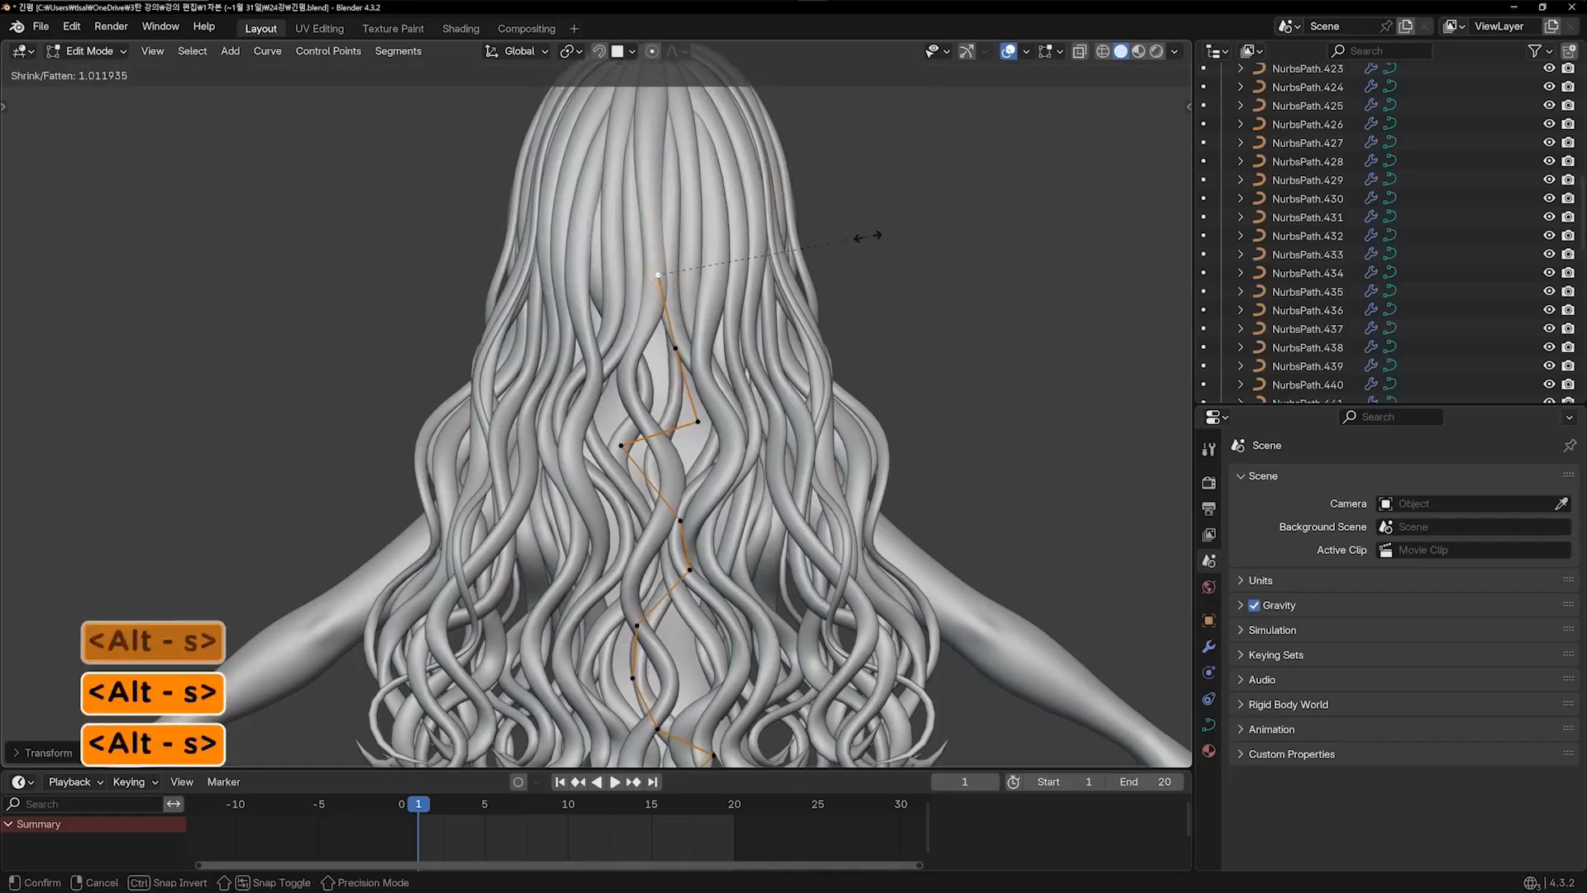
pyautogui.click(727, 273)
pyautogui.click(685, 347)
pyautogui.press('g')
pyautogui.click(693, 339)
# Adjust the radius and tilt of all control points on the shortened strand
pyautogui.keyDown('shift'); pyautogui.moveTo(739, 541); pyautogui.dragTo(747, 462, button='middle'); pyautogui.keyUp('shift')
pyautogui.press('a')
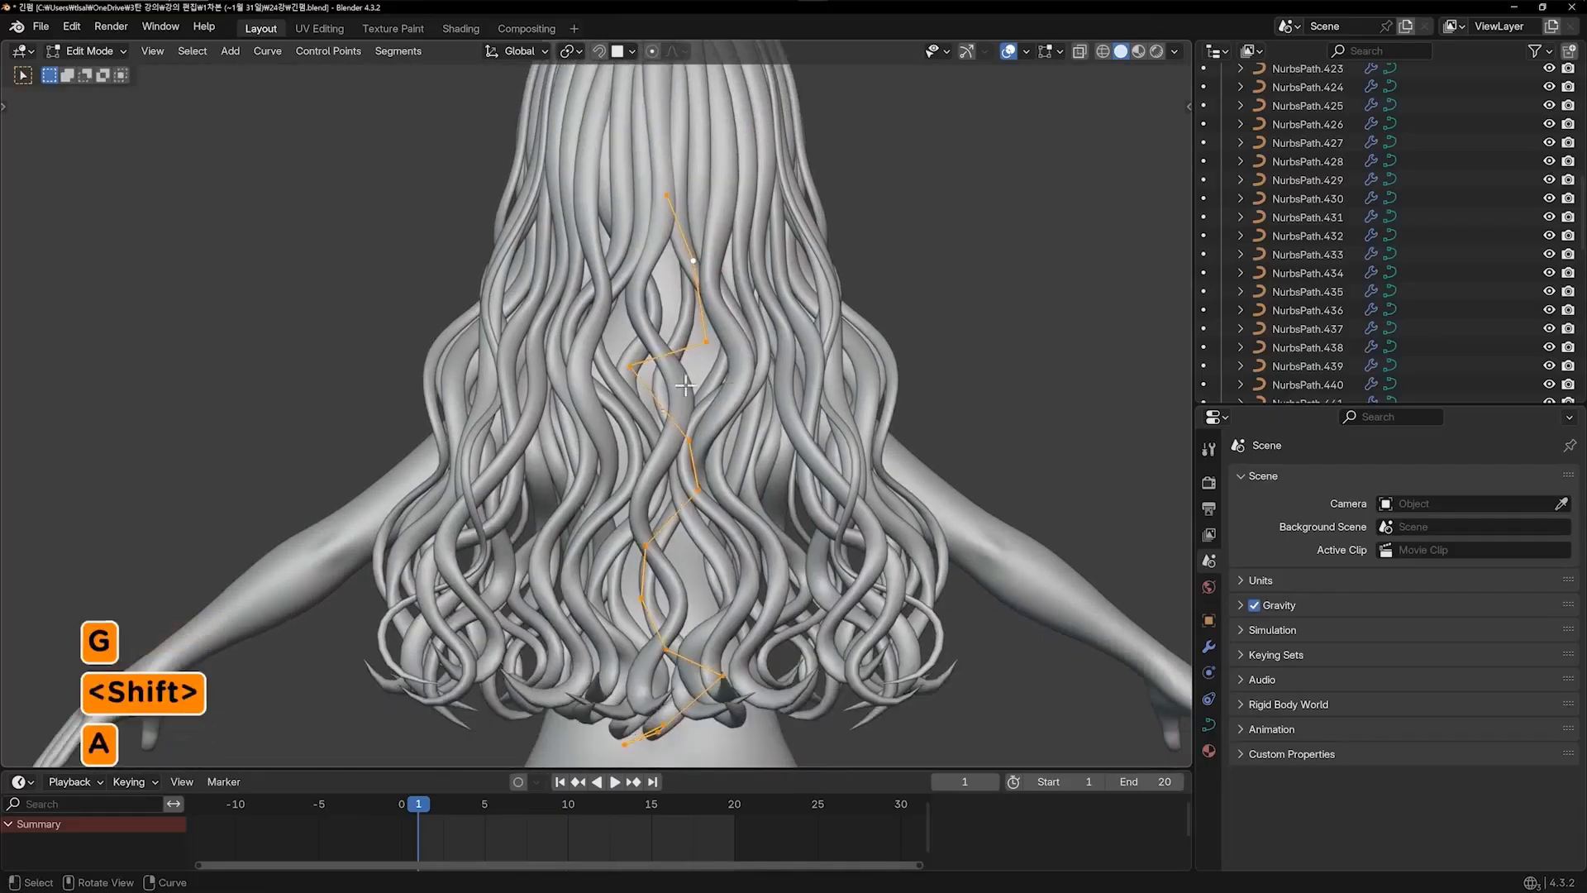
pyautogui.hotkey('alt', 's')
pyautogui.click(773, 455)
pyautogui.hotkey('ctrl', 't')
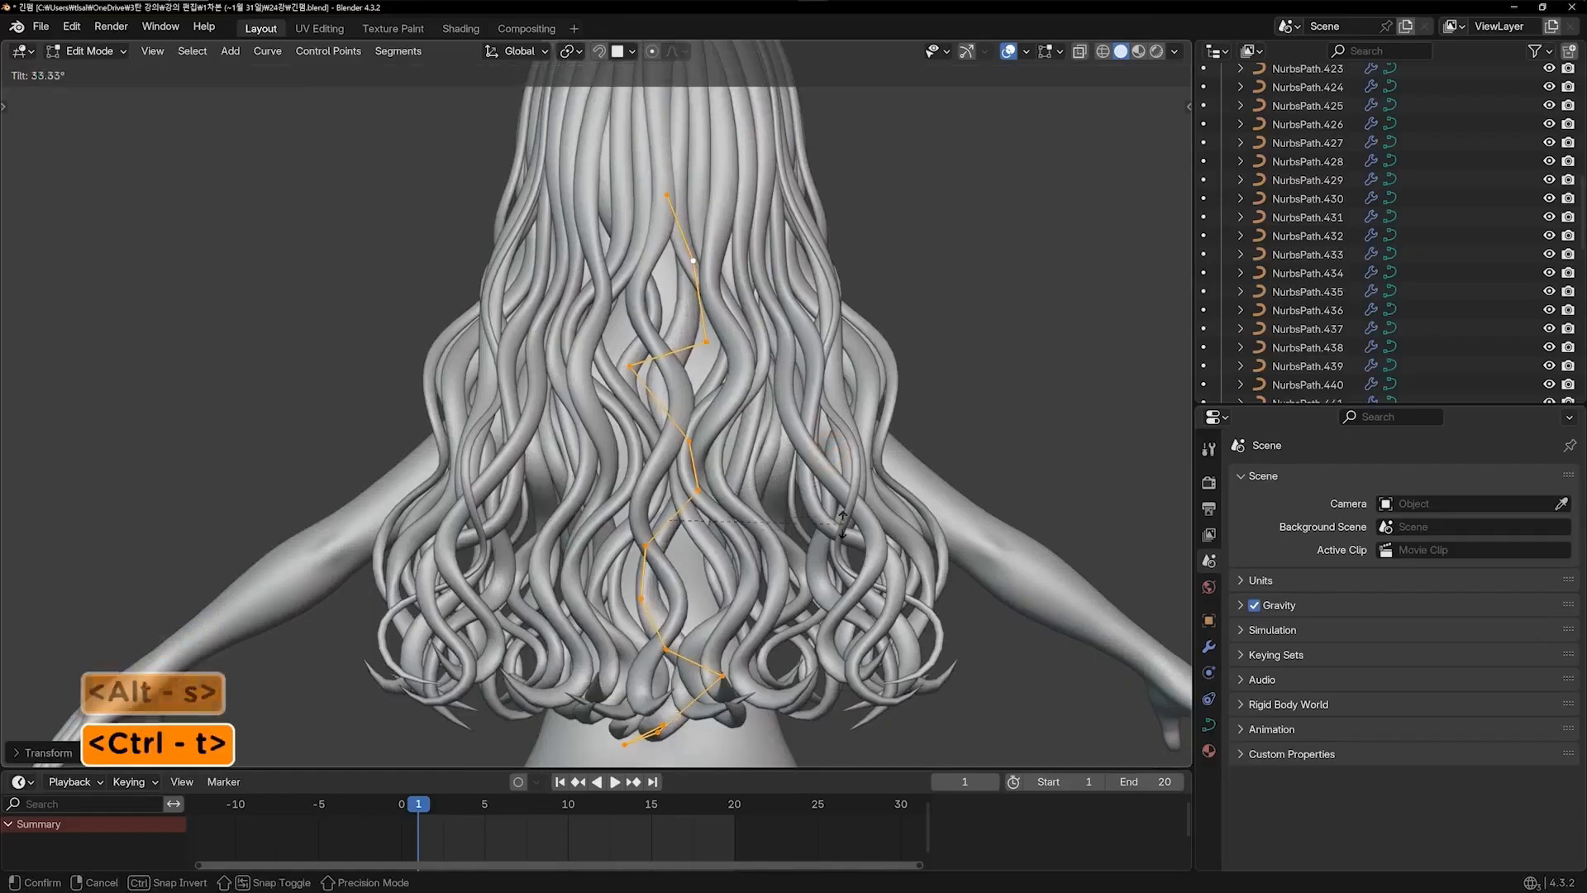
pyautogui.click(767, 449)
# Reposition the shortened strand's mid-back control points to widen its wave across the central gap
pyautogui.click(704, 346)
pyautogui.press('g')
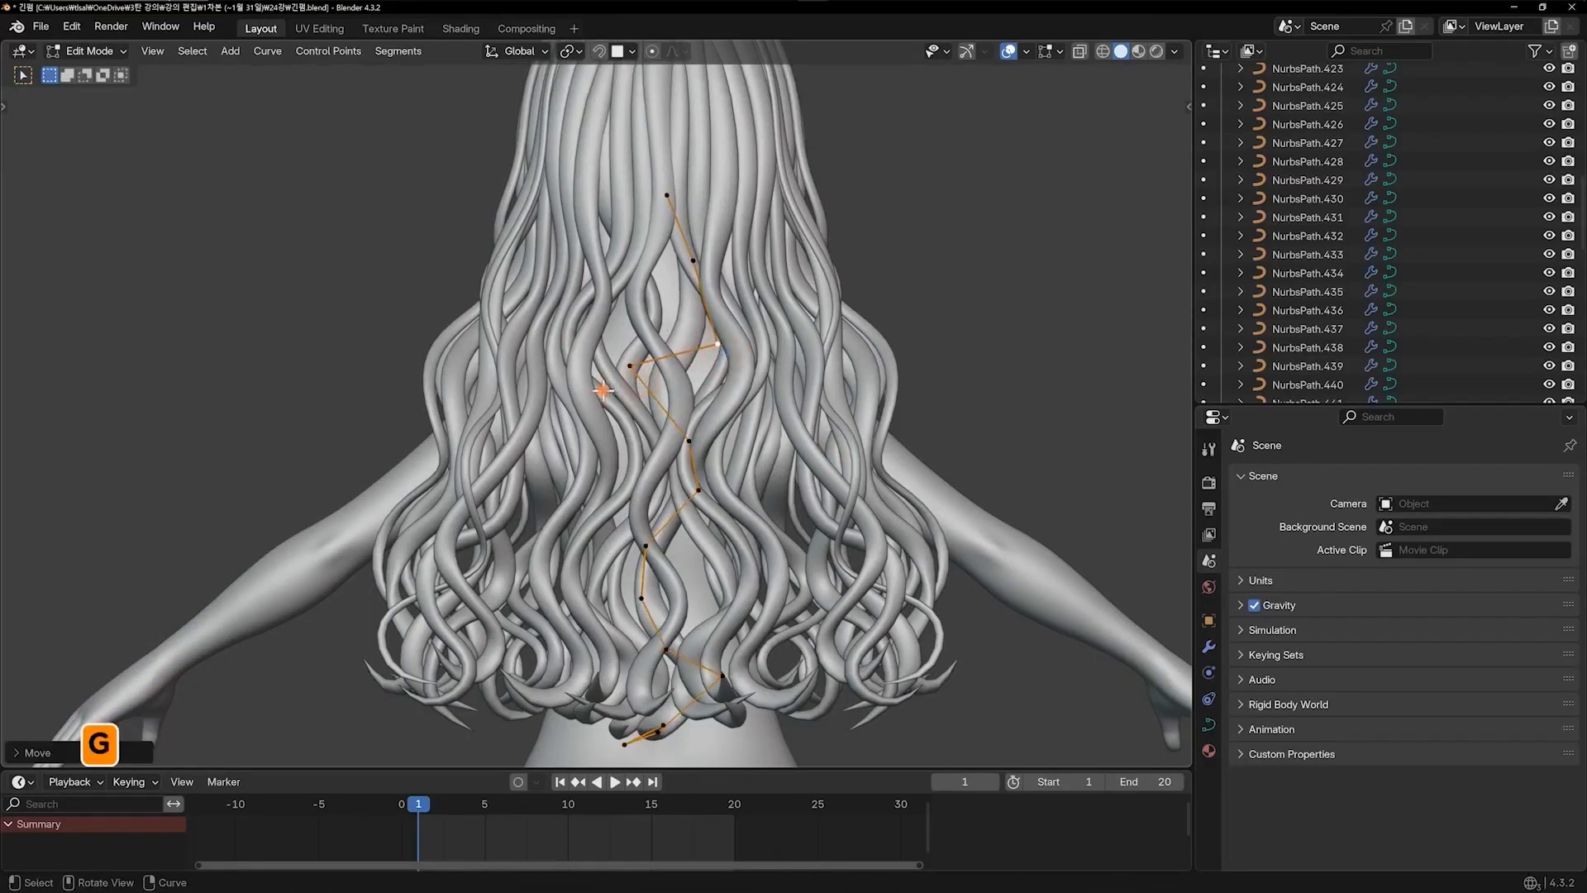
pyautogui.click(783, 338)
pyautogui.click(695, 449)
pyautogui.press('g')
pyautogui.click(684, 453)
pyautogui.click(632, 370)
pyautogui.press('g')
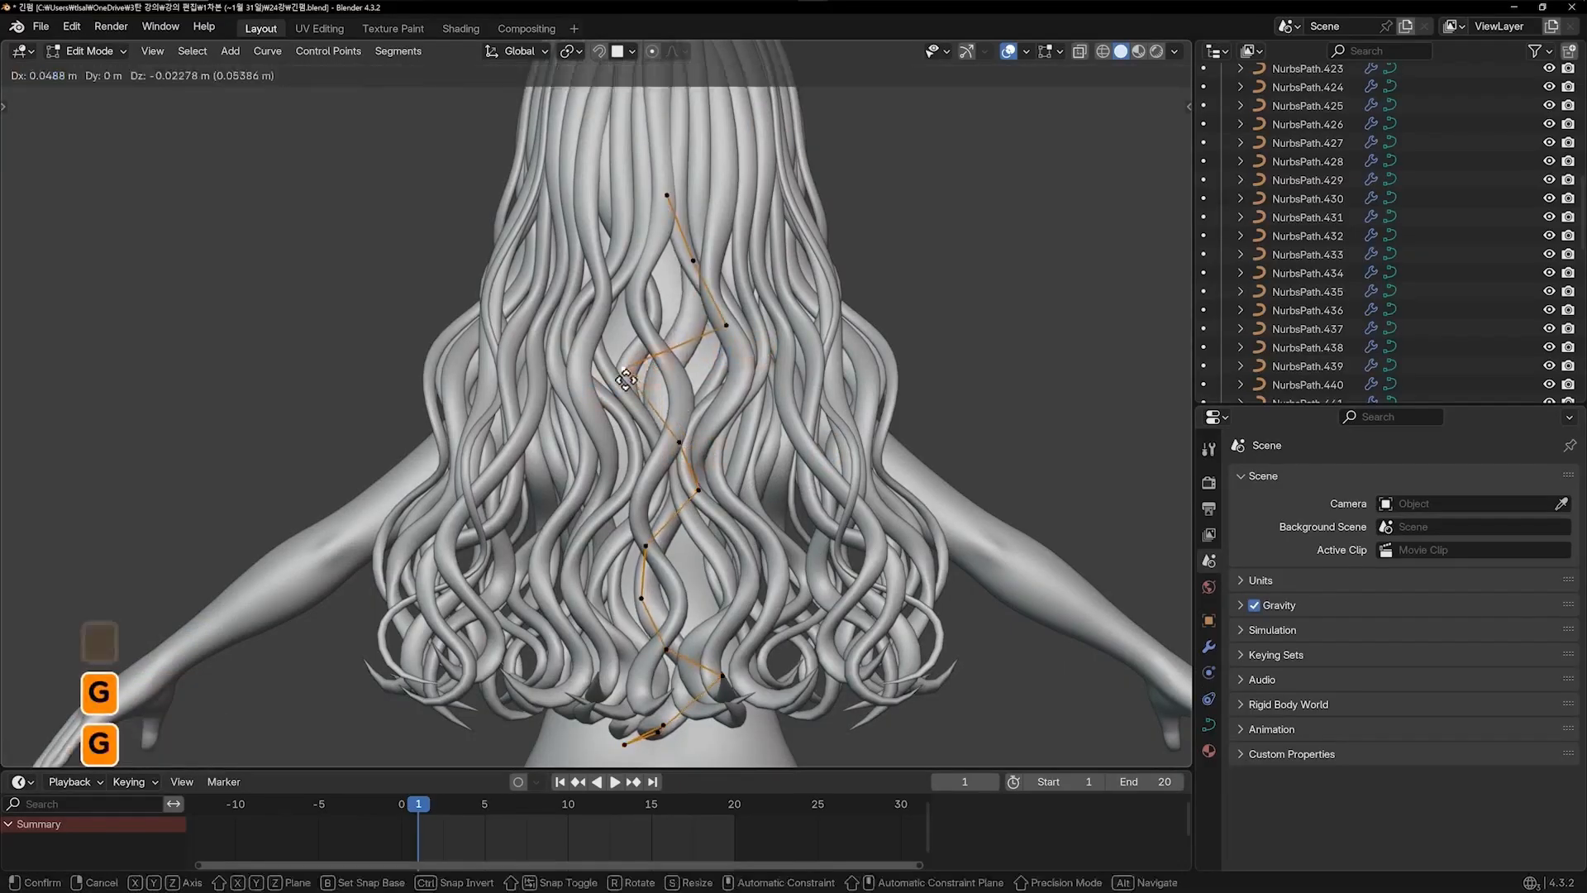
pyautogui.click(605, 386)
# Move a control point near the shortened strand's lower tip and finish editing the curve
pyautogui.click(664, 726)
pyautogui.press('g')
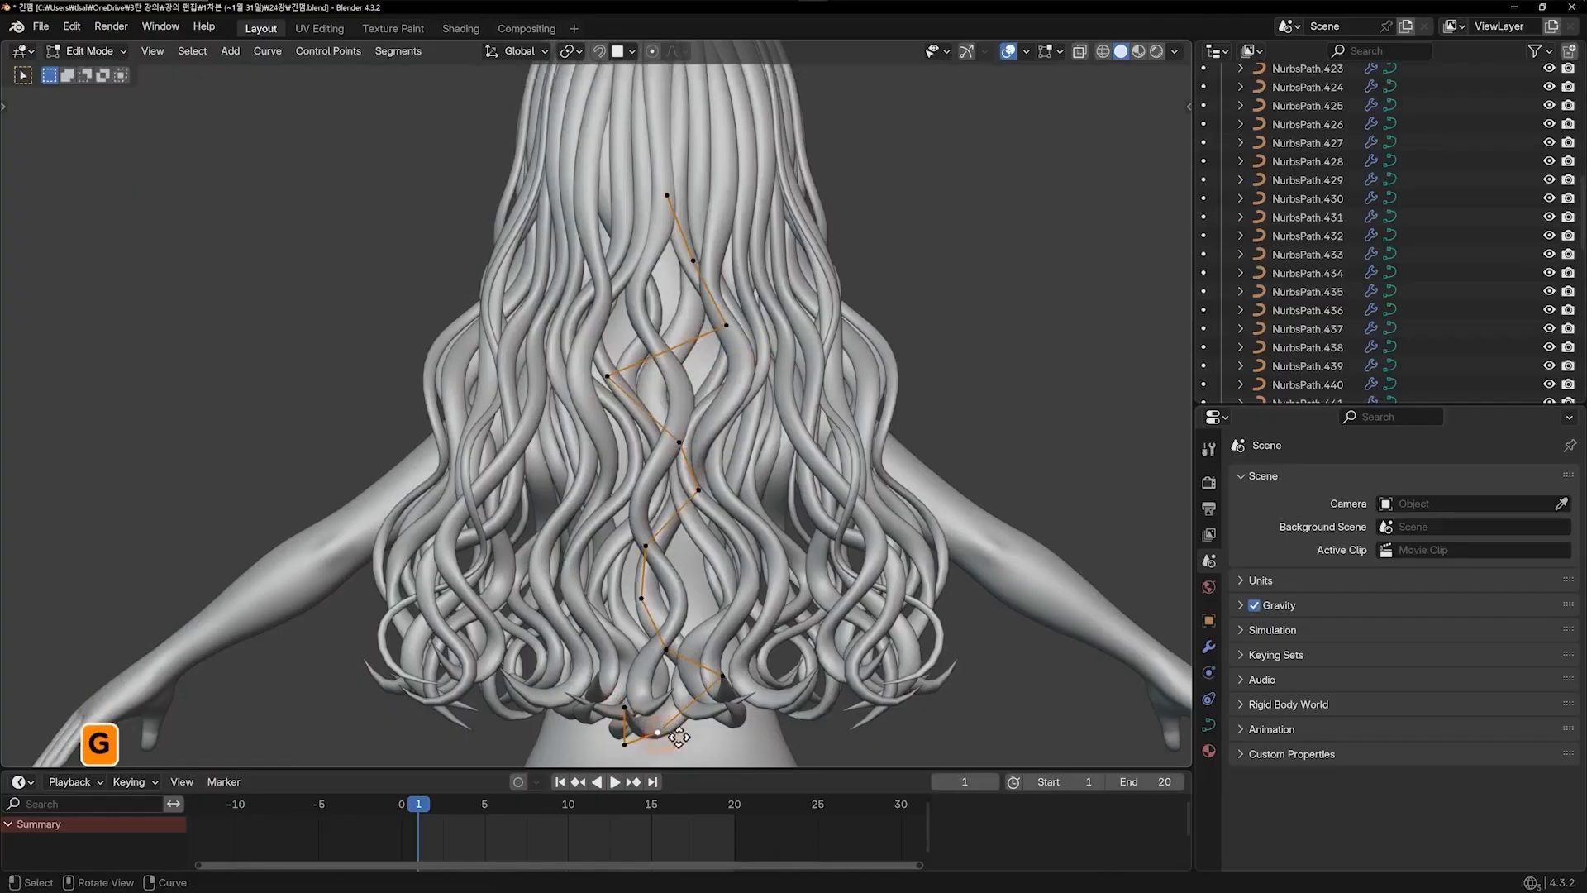
pyautogui.press('Tab')
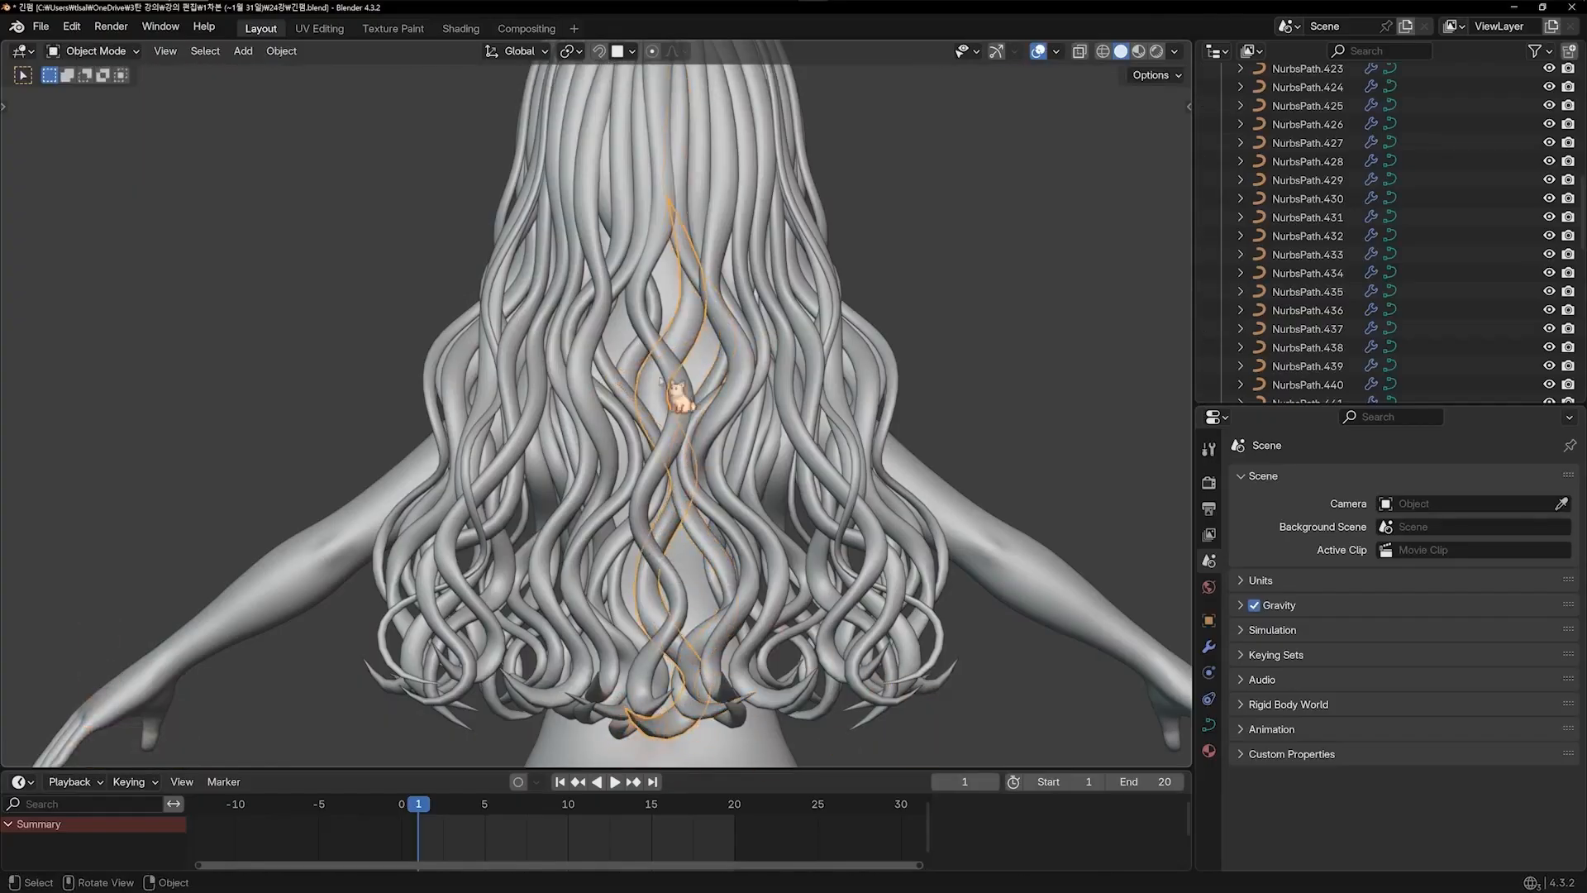
# Duplicate the short strand, place the copy right of the centre back, and tilt all its control points
pyautogui.hotkey('shift', 'd')
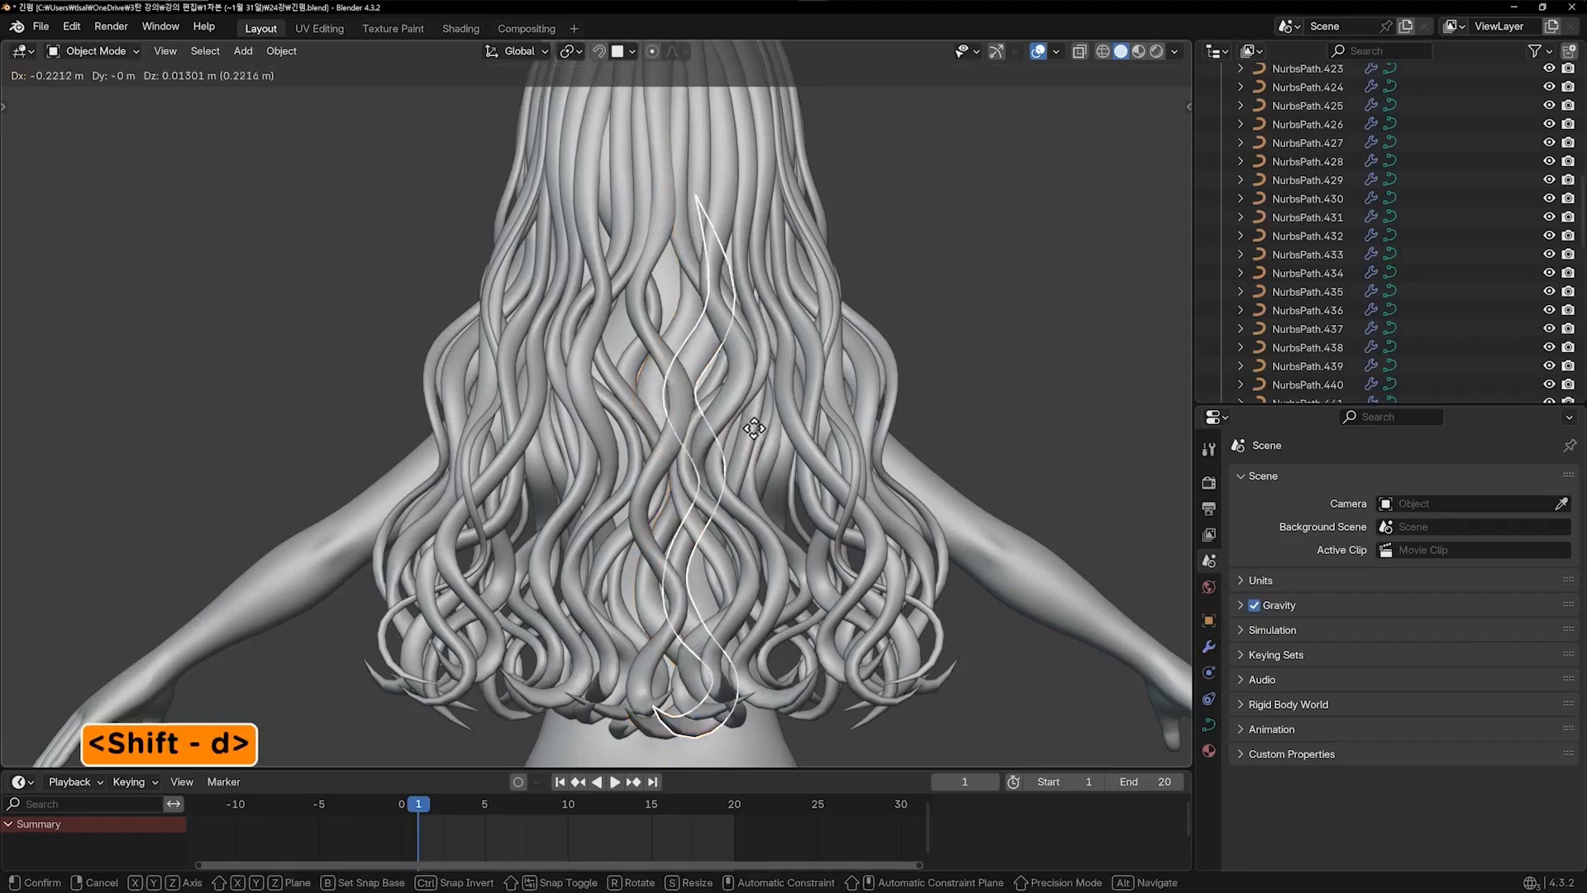
pyautogui.click(756, 431)
pyautogui.keyDown('shift'); pyautogui.scroll(-2, 762, 479); pyautogui.keyUp('shift')
pyautogui.press('Tab')
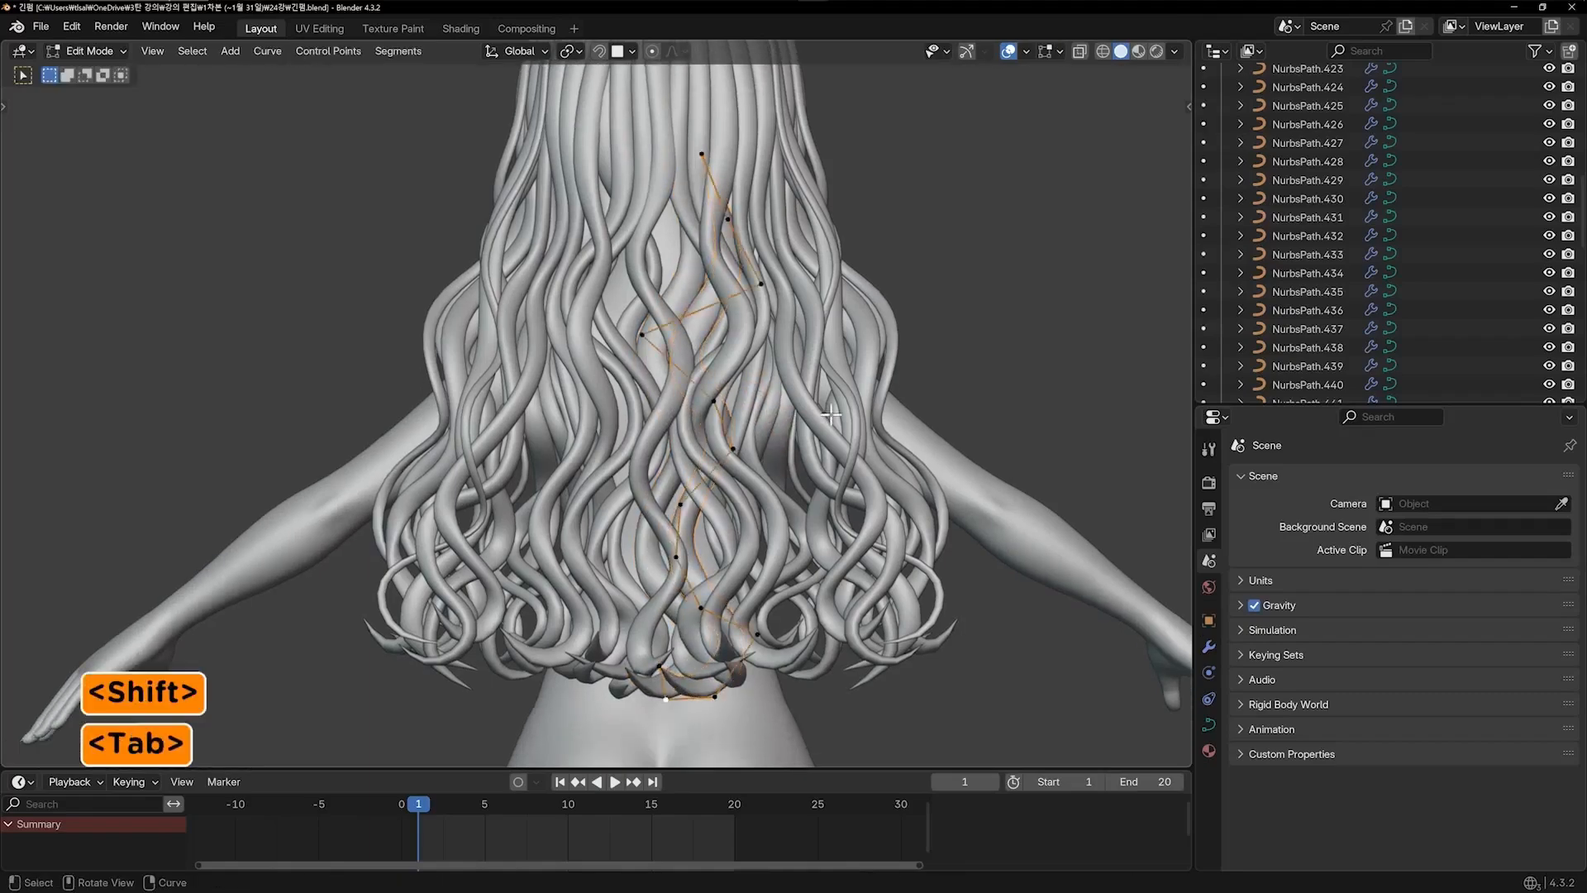
pyautogui.press('a')
pyautogui.hotkey('ctrl', 't')
pyautogui.click(652, 241)
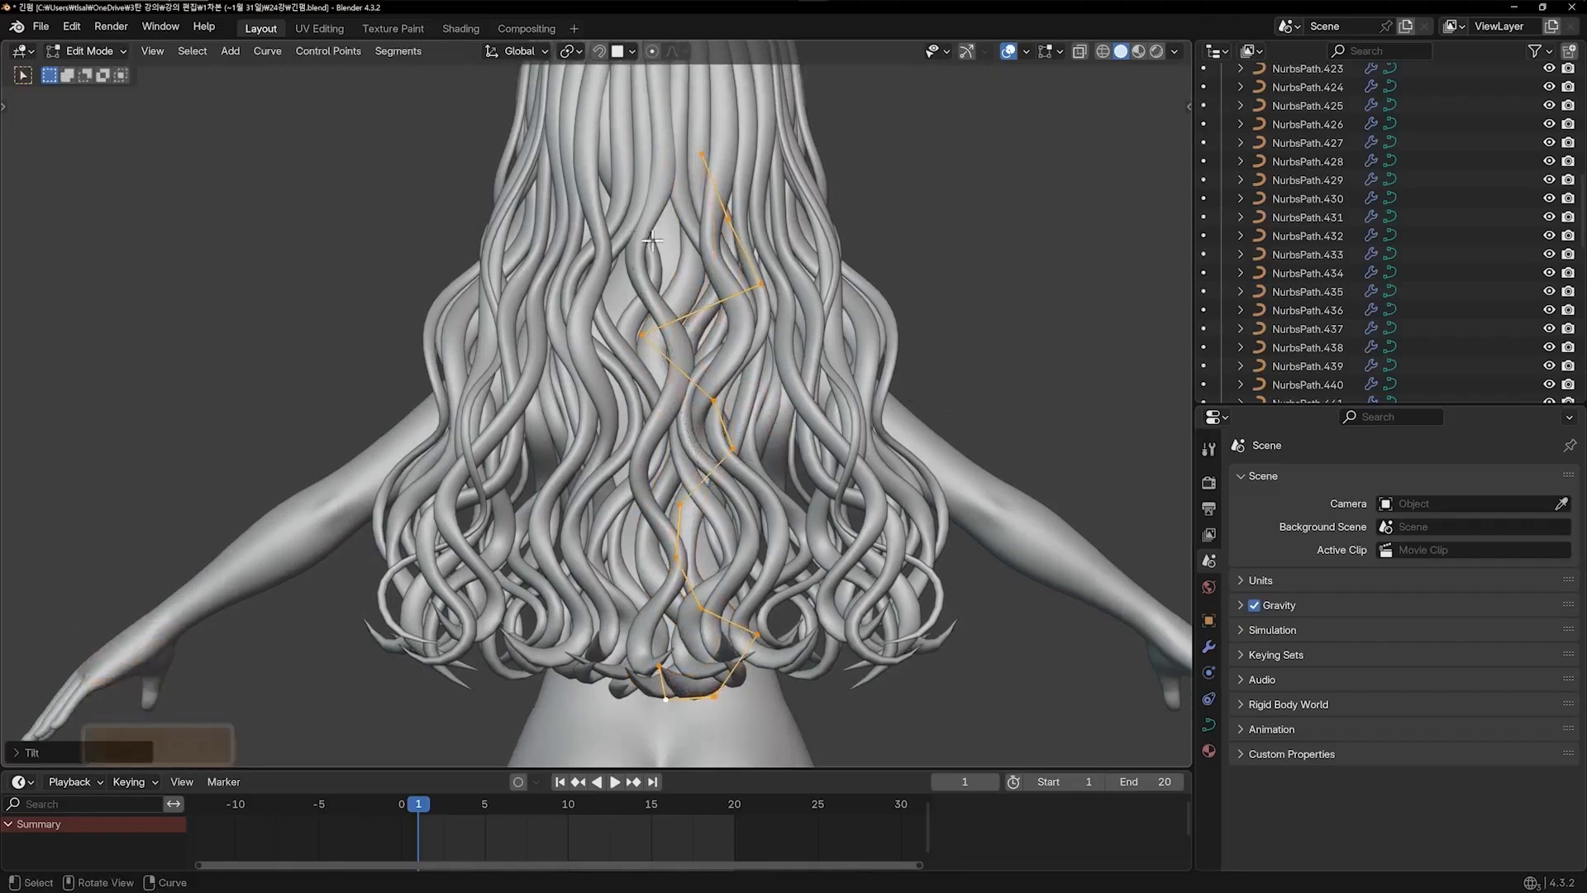
# Reposition the copied strand's tip control points to change the direction of its end curl
pyautogui.keyDown('shift'); pyautogui.scroll(-5, 755, 485); pyautogui.keyUp('shift')
pyautogui.click(711, 609)
pyautogui.press('g')
pyautogui.press('g')
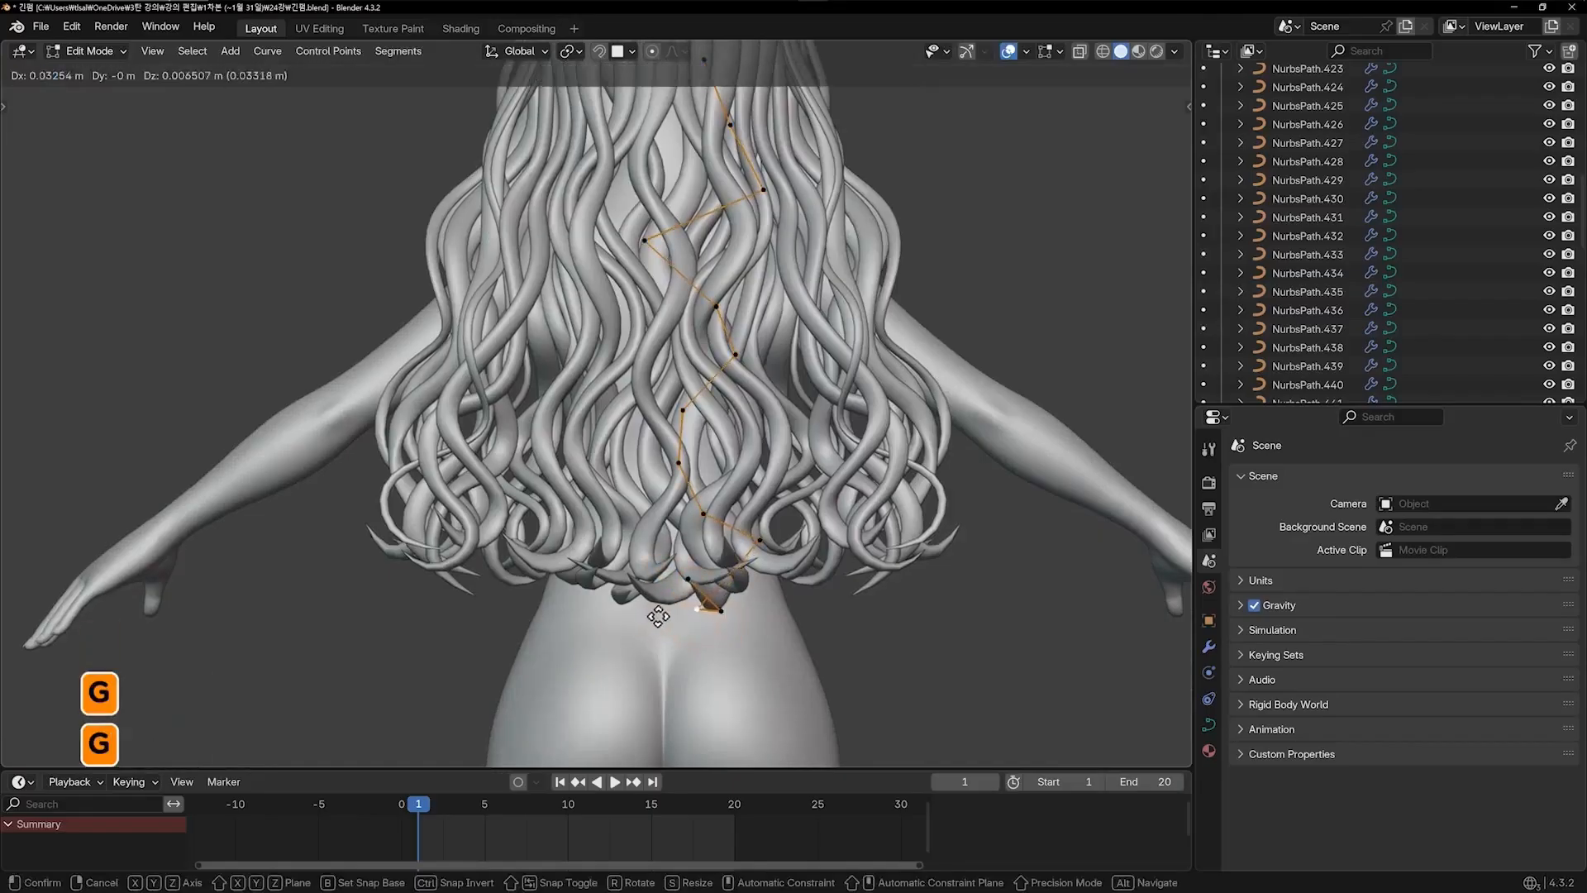
pyautogui.click(696, 588)
pyautogui.press('g')
pyautogui.click(748, 592)
# Shift the copied strand's lowest bend point inward, adjust its remaining end point, and finish editing the curve
pyautogui.click(759, 543)
pyautogui.press('g')
pyautogui.click(701, 556)
pyautogui.click(677, 620)
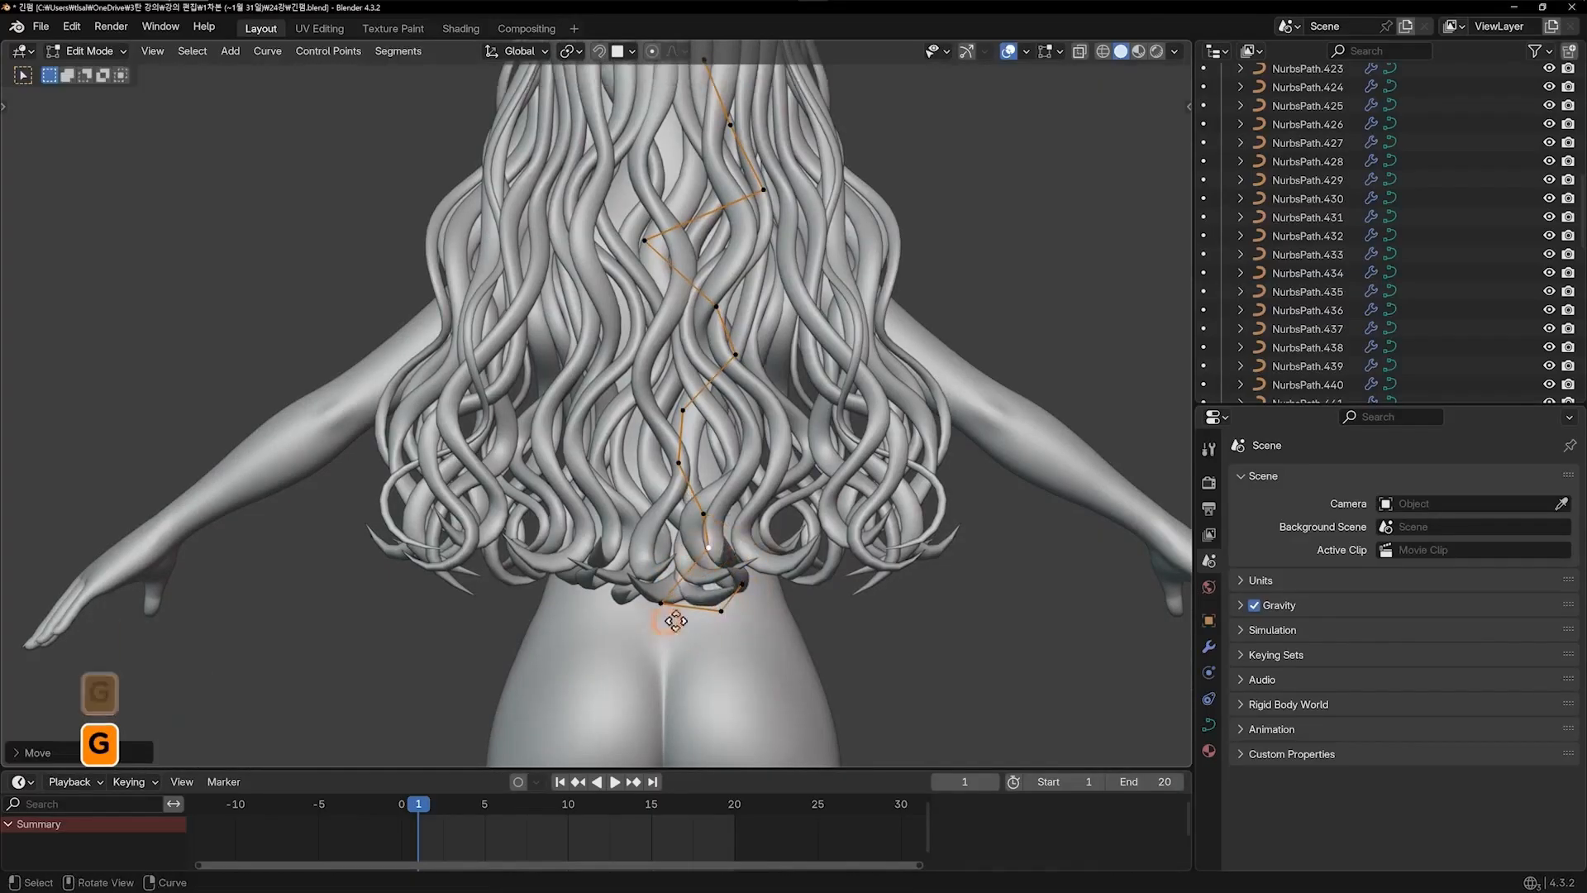
pyautogui.press('g')
pyautogui.click(709, 557)
pyautogui.press('Tab')
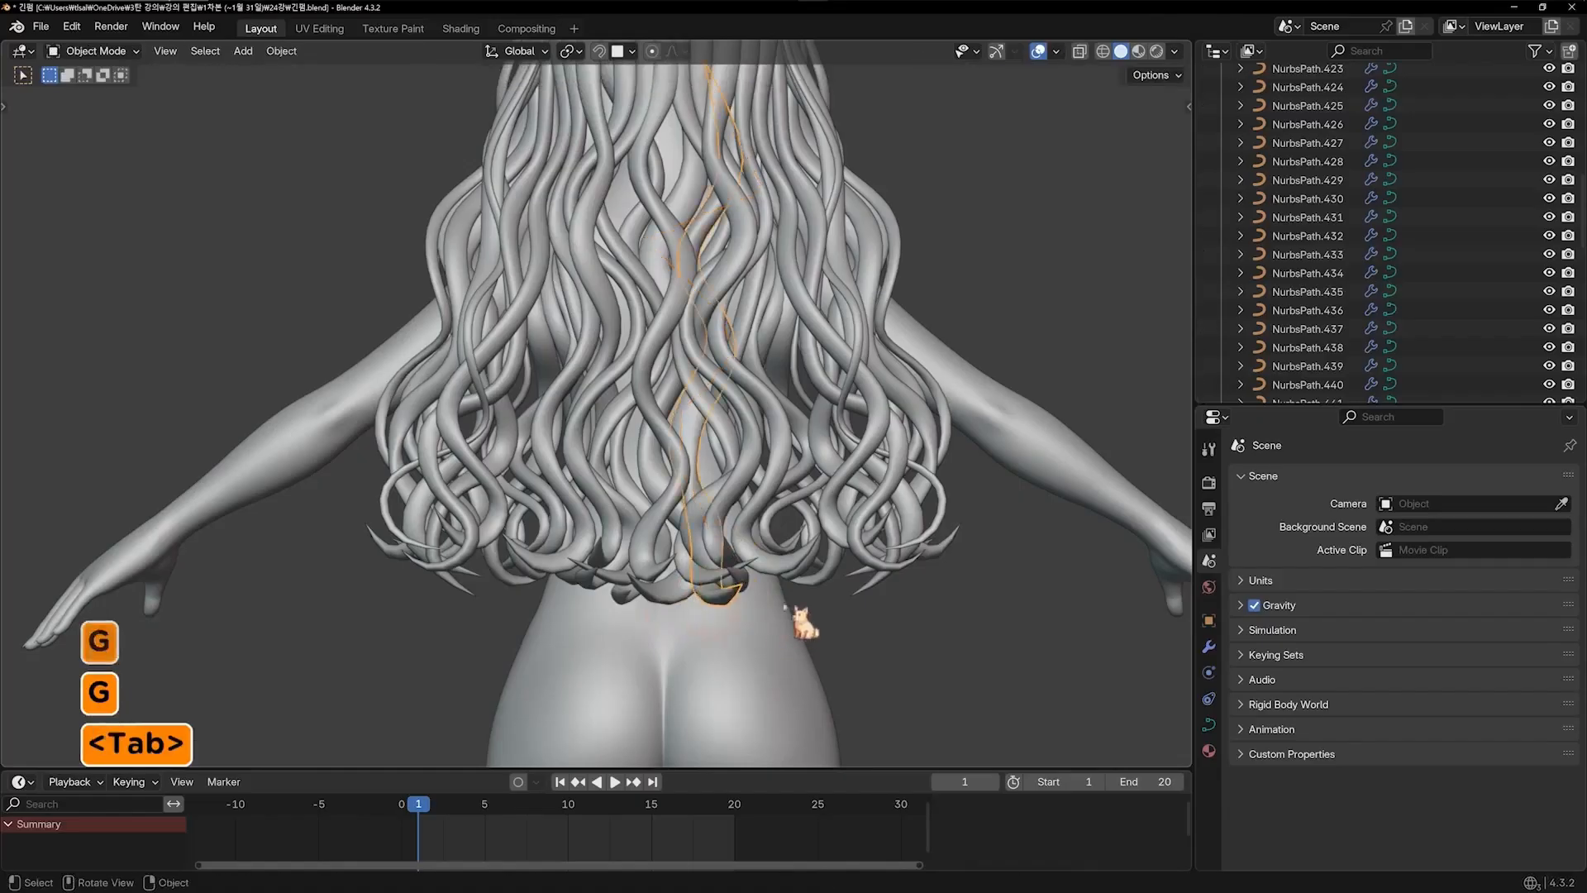
# Reshape the outer strand left of the centre back by moving its mid-back control point toward the central gap
pyautogui.moveTo(911, 627); pyautogui.dragTo(850, 428, button='middle')
pyautogui.keyDown('shift'); pyautogui.click(699, 362); pyautogui.keyUp('shift')
pyautogui.scroll(4, 694, 366)
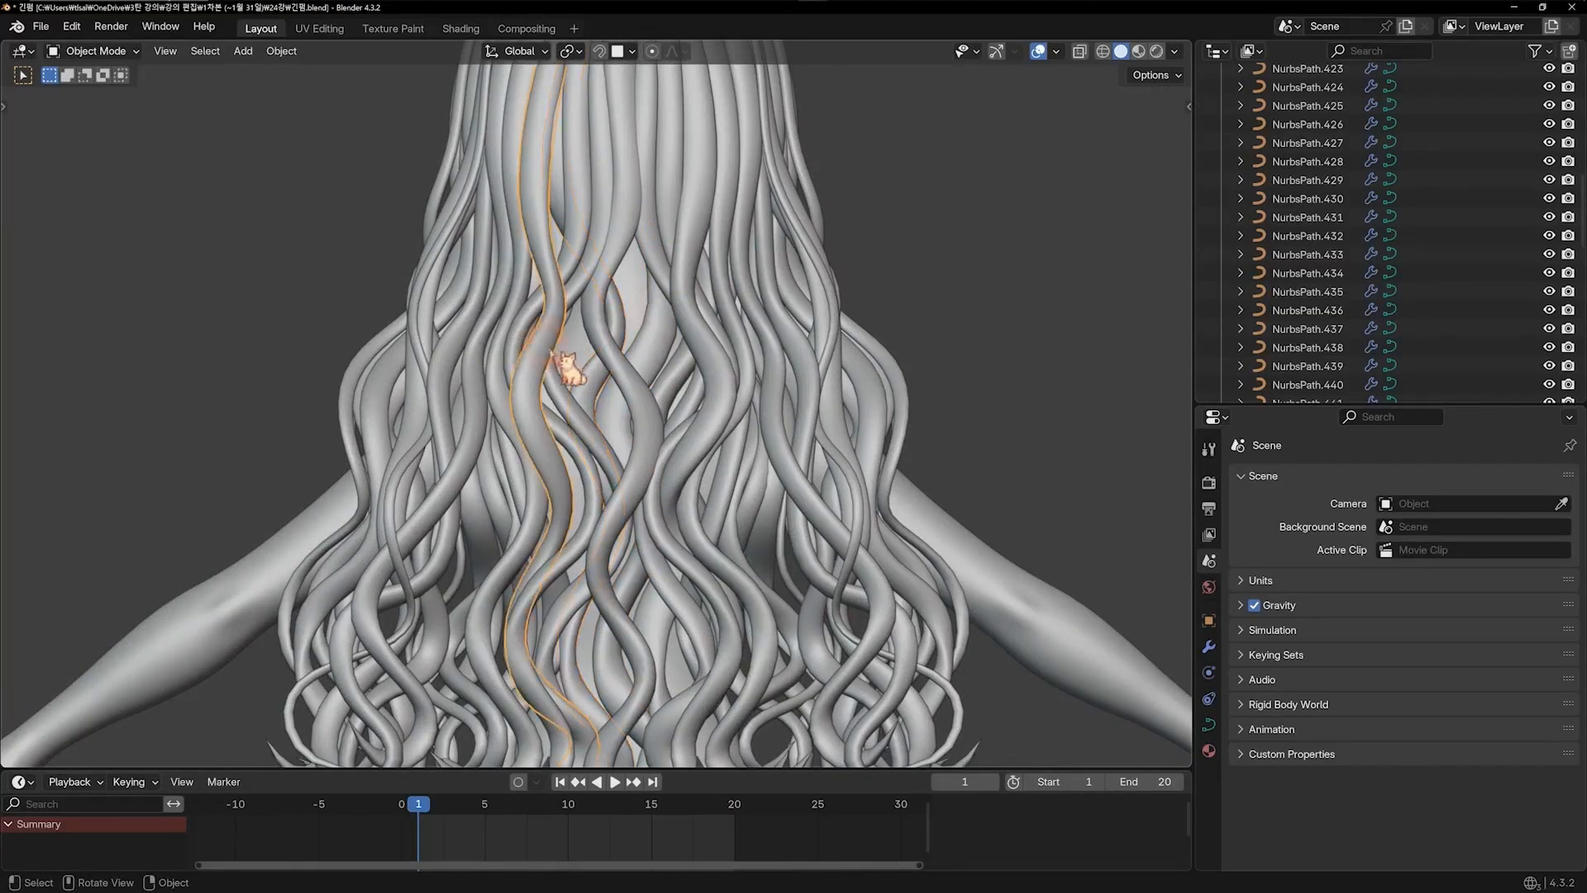
pyautogui.press('Tab')
pyautogui.press('g')
pyautogui.press('g')
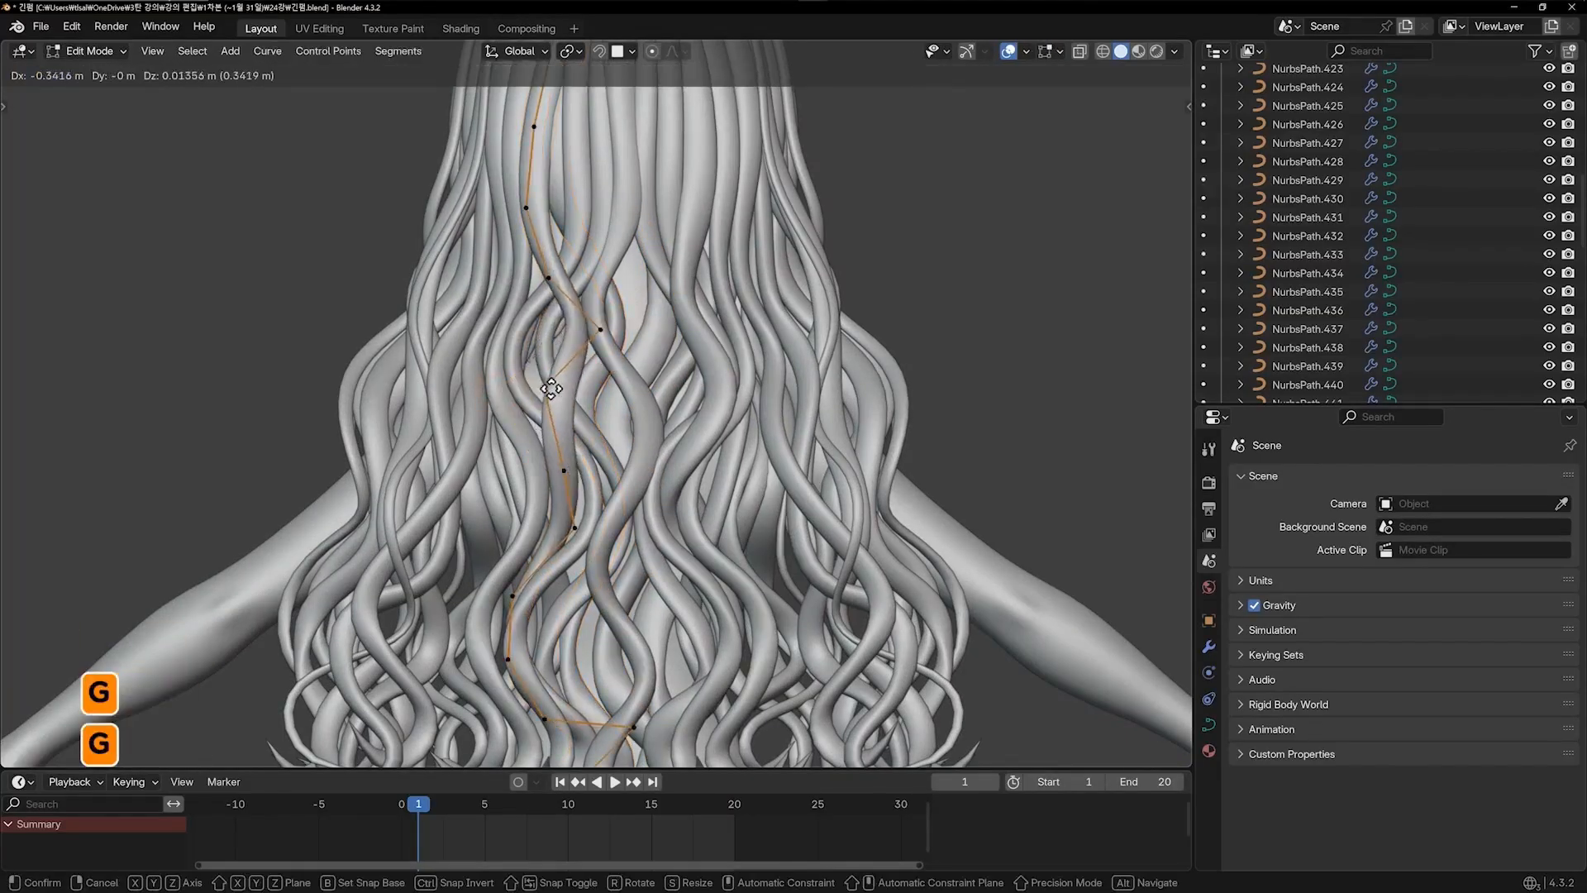
pyautogui.rightClick(552, 388)
pyautogui.press('Tab')
# Move the upper-back bend point of the centre-back strand to the right to reshape its wave
pyautogui.press('Tab')
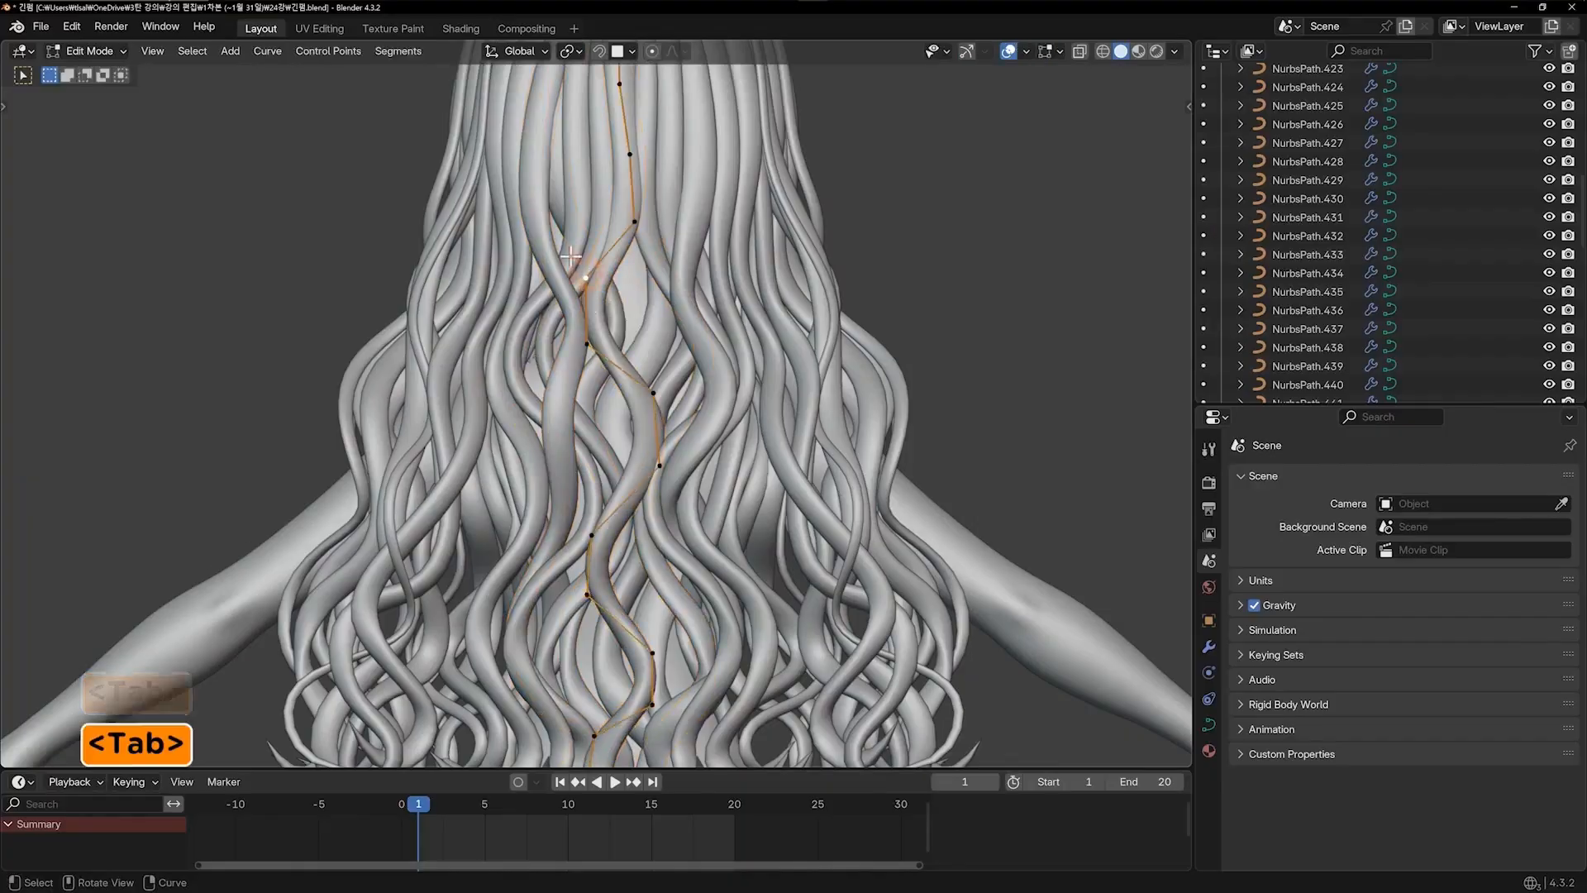
pyautogui.press('g')
pyautogui.click(643, 369)
pyautogui.press('Tab')
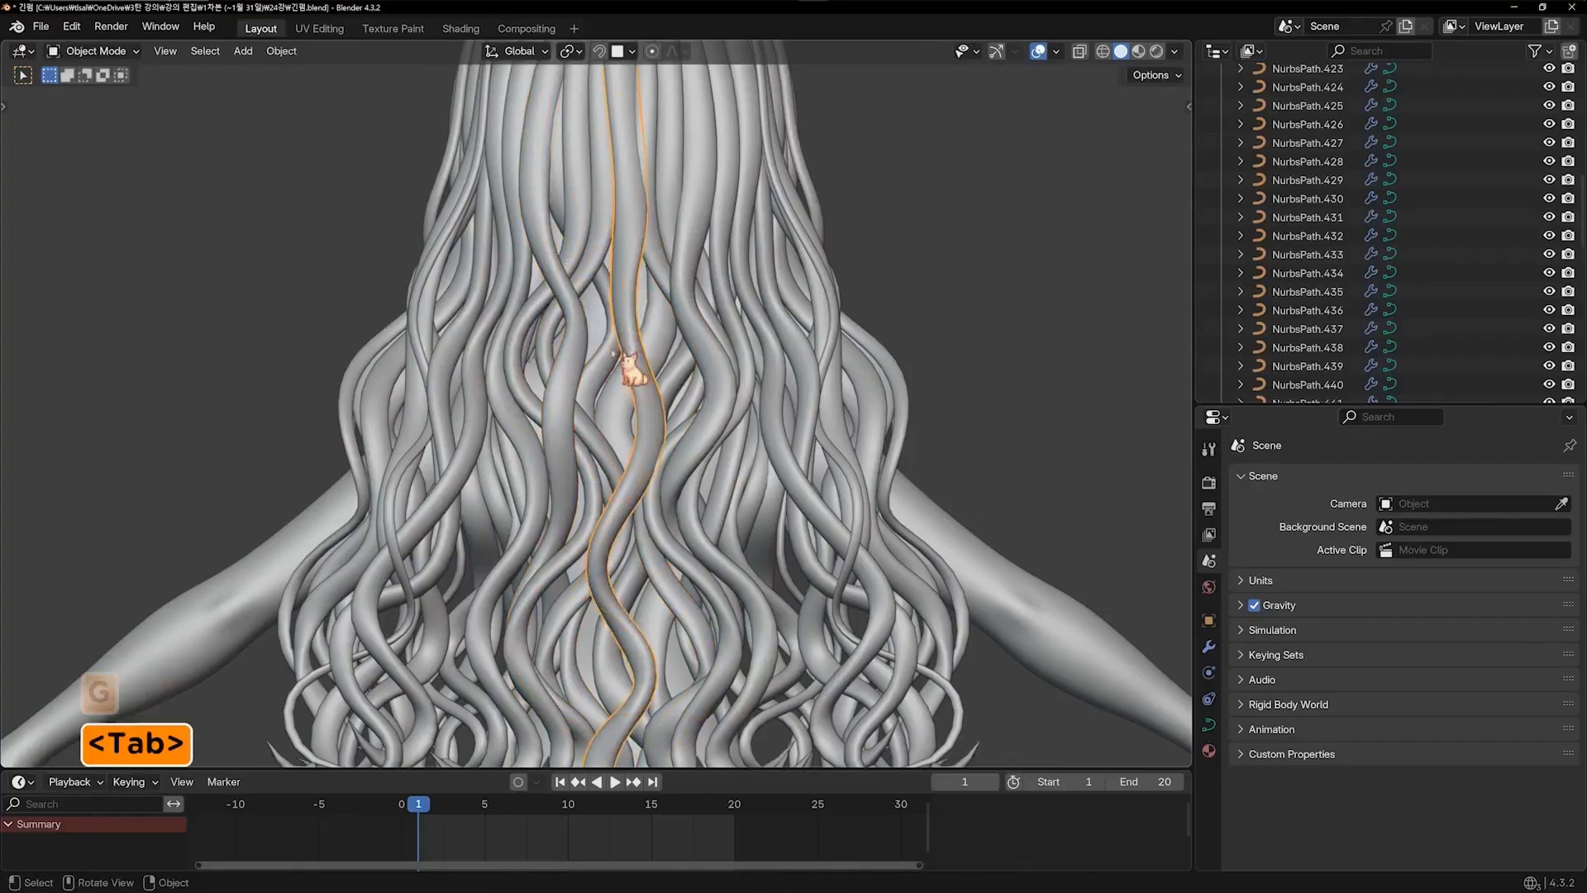
# Reposition the upper-back bend of the long strand beneath the centre-back strand to cover the gap
pyautogui.click(620, 281)
pyautogui.press('Tab')
pyautogui.moveTo(677, 387); pyautogui.dragTo(680, 390)
pyautogui.press('g')
pyautogui.click(657, 378)
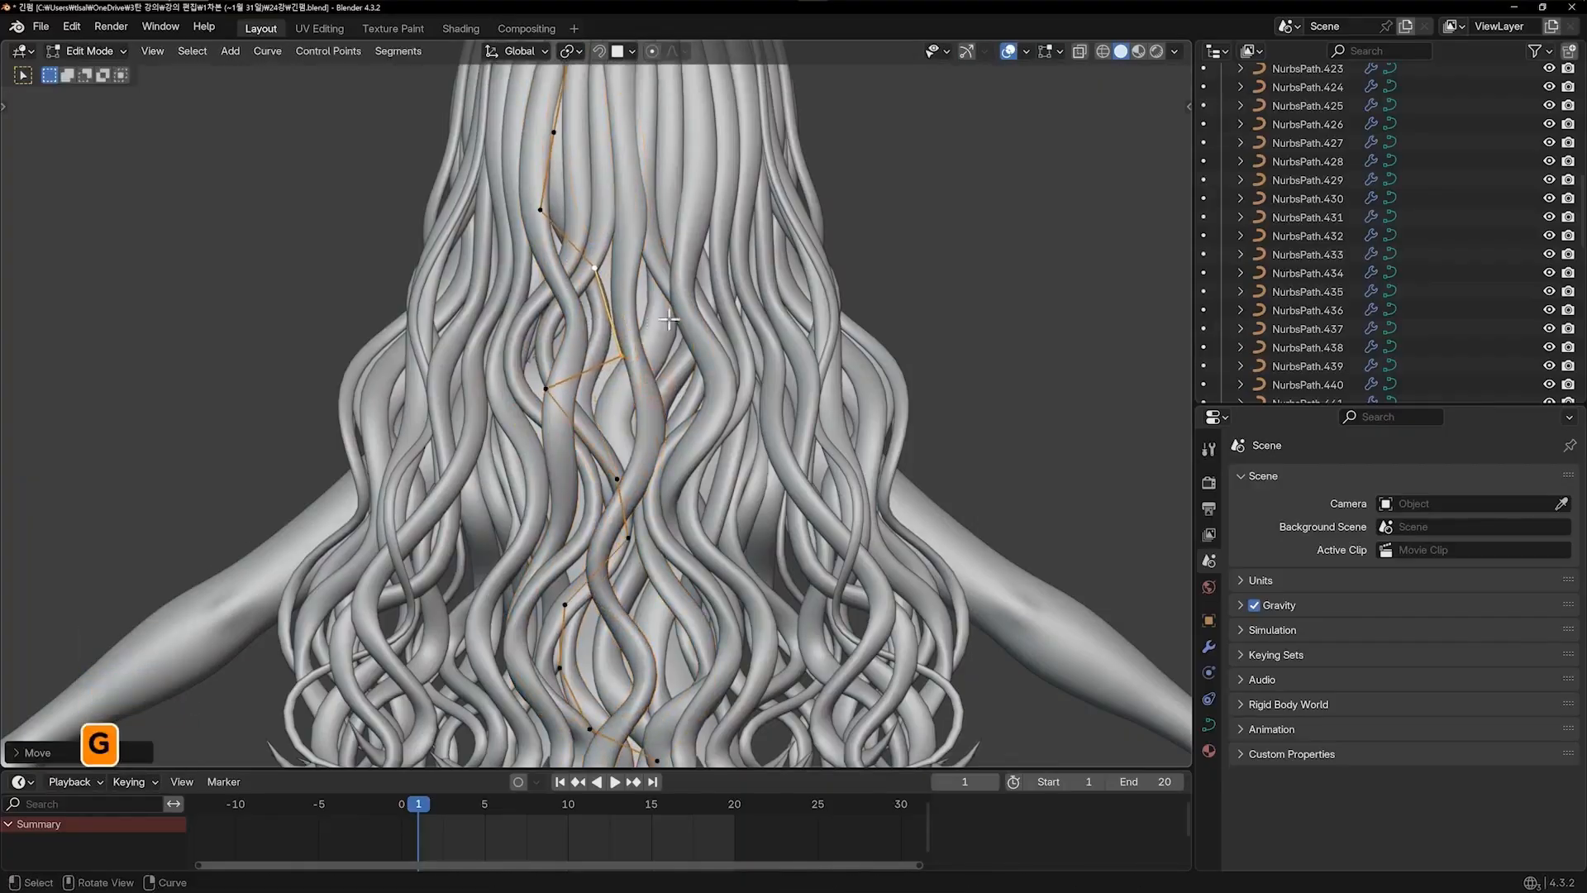
pyautogui.press('Tab')
# Pull the third control point of the original short inner strand toward the centre of the back
pyautogui.click(673, 302)
pyautogui.press('Tab')
pyautogui.press('g')
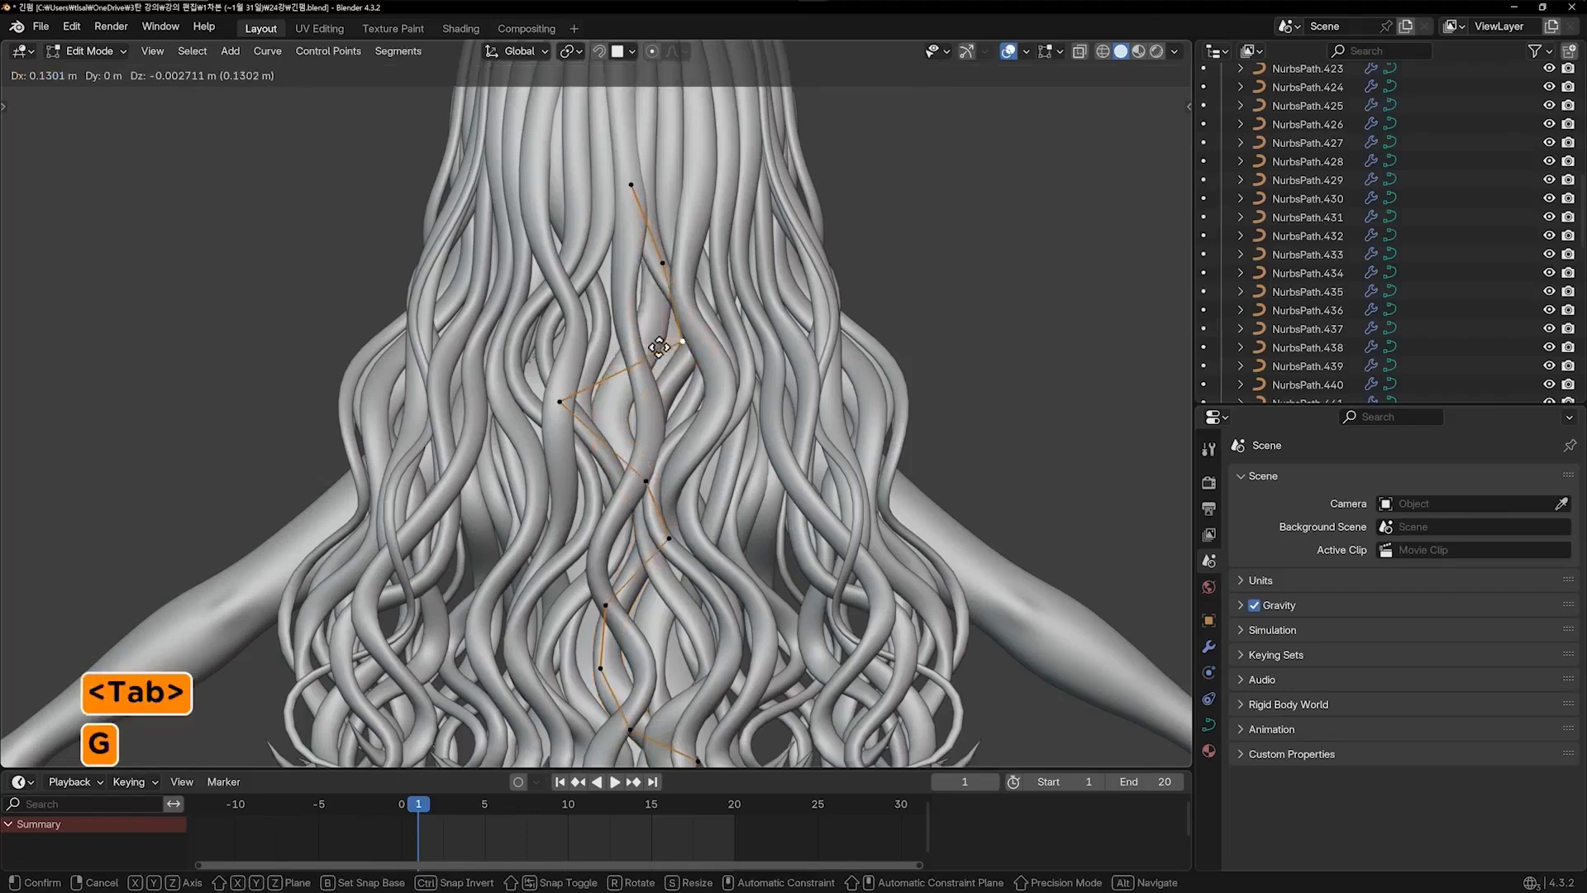
pyautogui.click(654, 345)
pyautogui.press('Tab')
# Move the outermost upper bend point of the copied short strand inward toward the centre back
pyautogui.click(726, 364)
pyautogui.press('Tab')
pyautogui.click(737, 347)
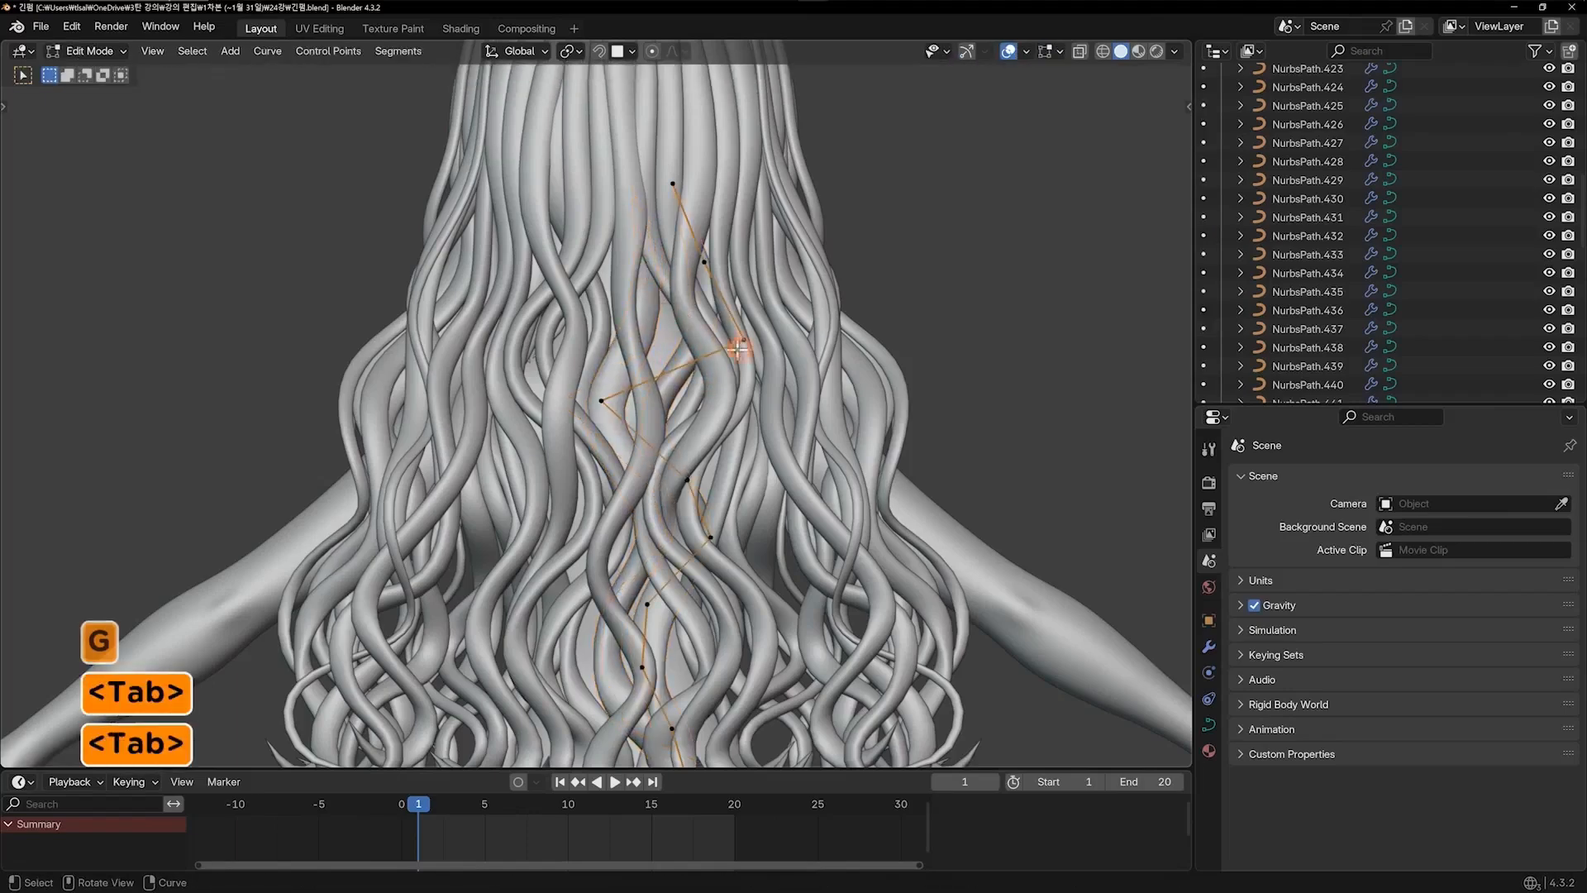
pyautogui.press('g')
pyautogui.click(676, 357)
# Fine-tune the copied short strand's upper control points to smooth its first bend
pyautogui.click(683, 270)
pyautogui.press('g')
pyautogui.click(684, 273)
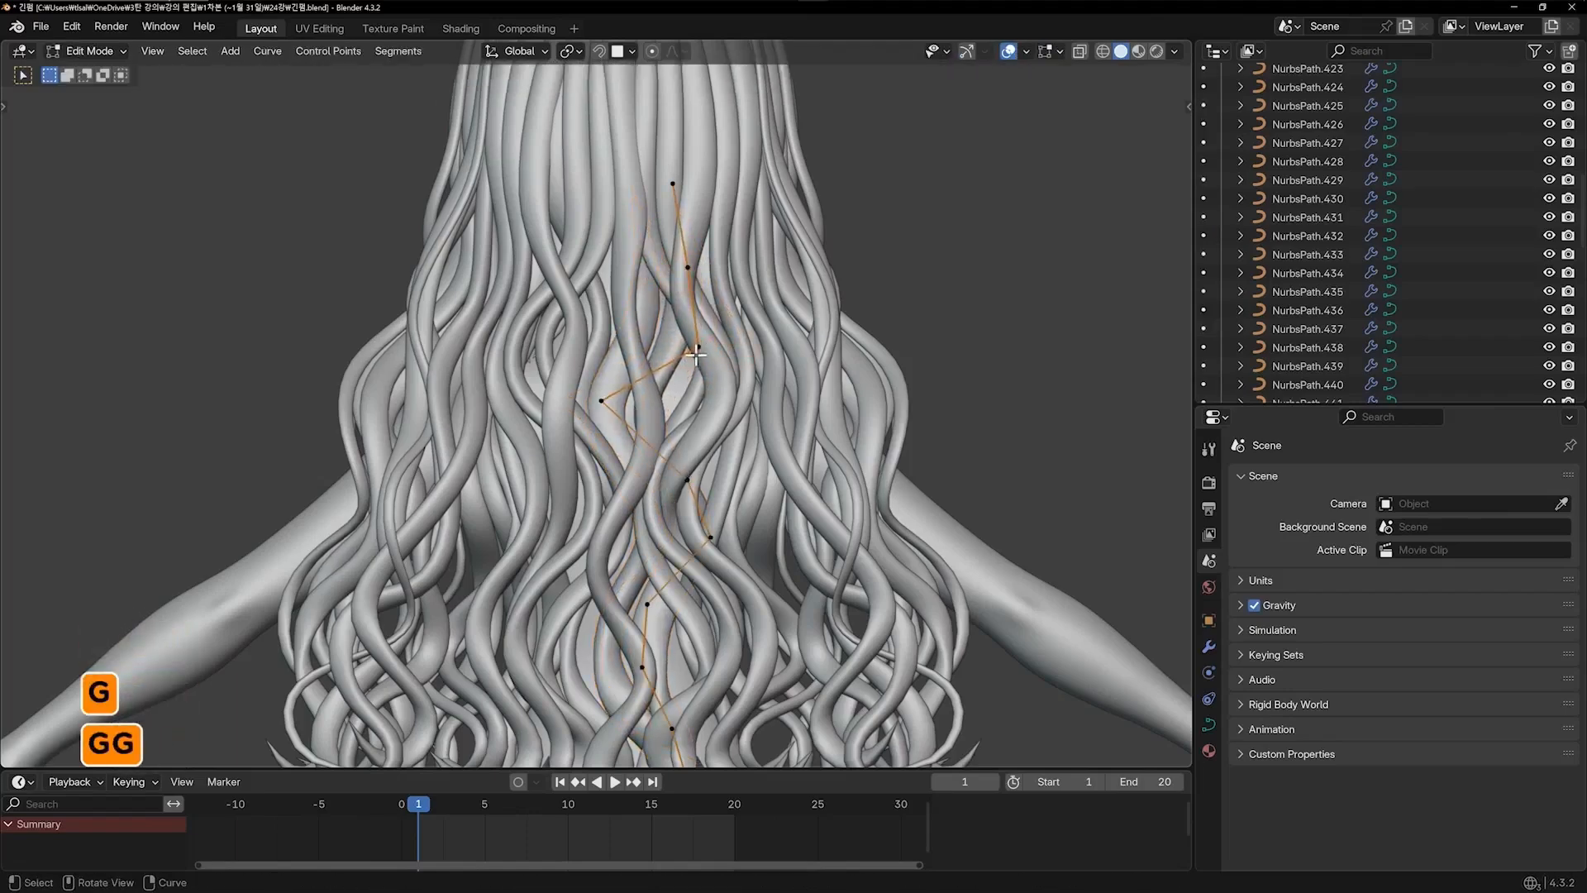
pyautogui.press('g')
pyautogui.click(694, 266)
pyautogui.press('g')
pyautogui.click(726, 358)
pyautogui.press('Tab')
# Move the upper-back bend point of the long inner strand just right of centre to adjust its wave
pyautogui.click(709, 404)
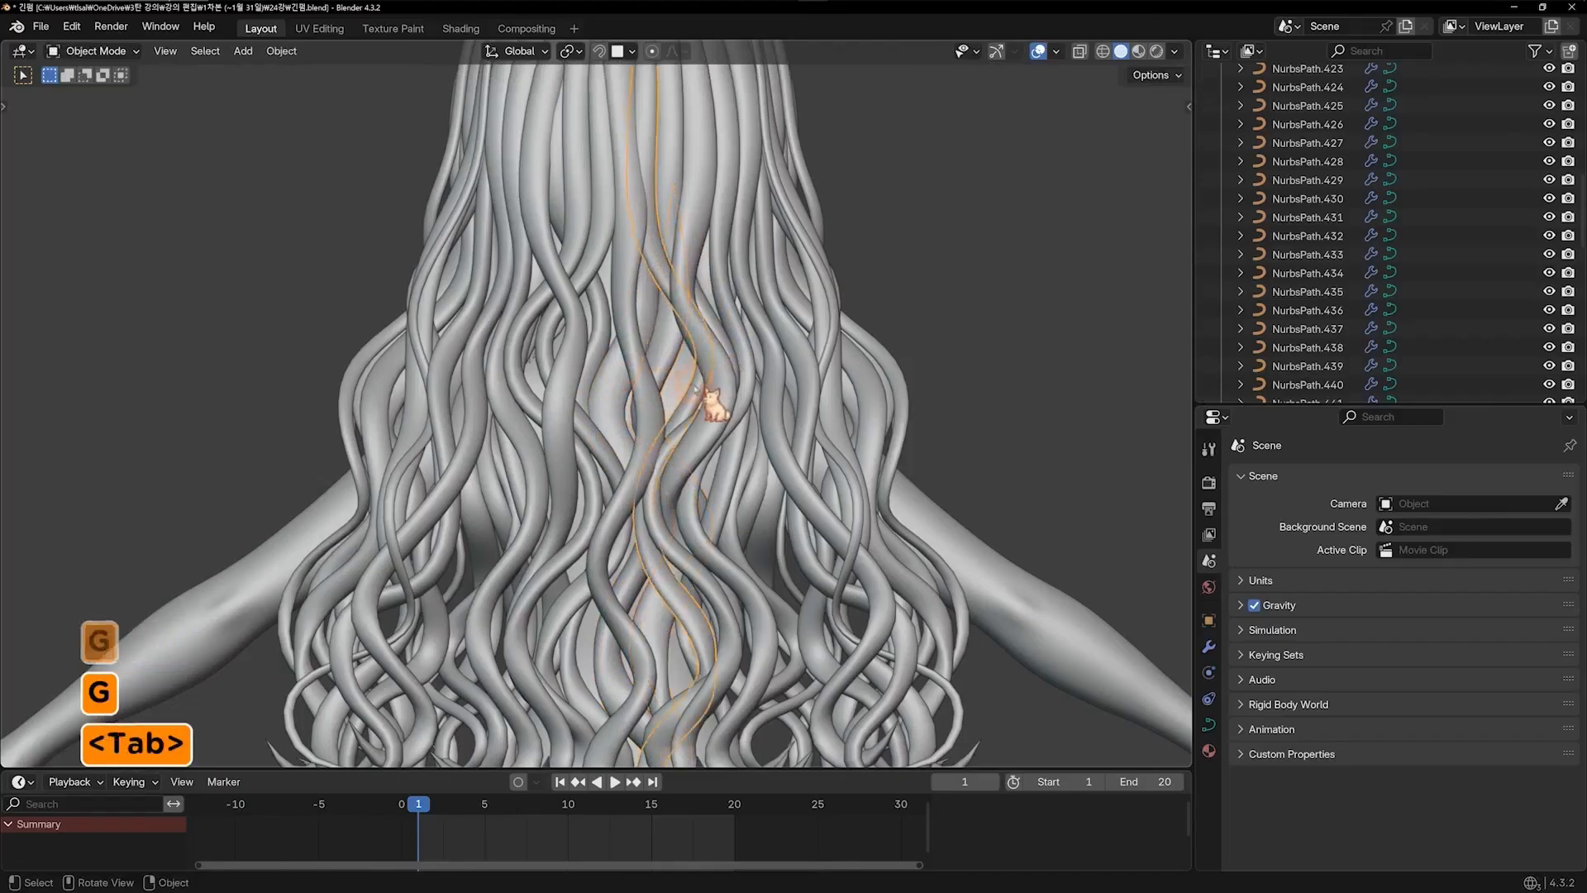
pyautogui.press('Tab')
pyautogui.press('g')
pyautogui.click(735, 464)
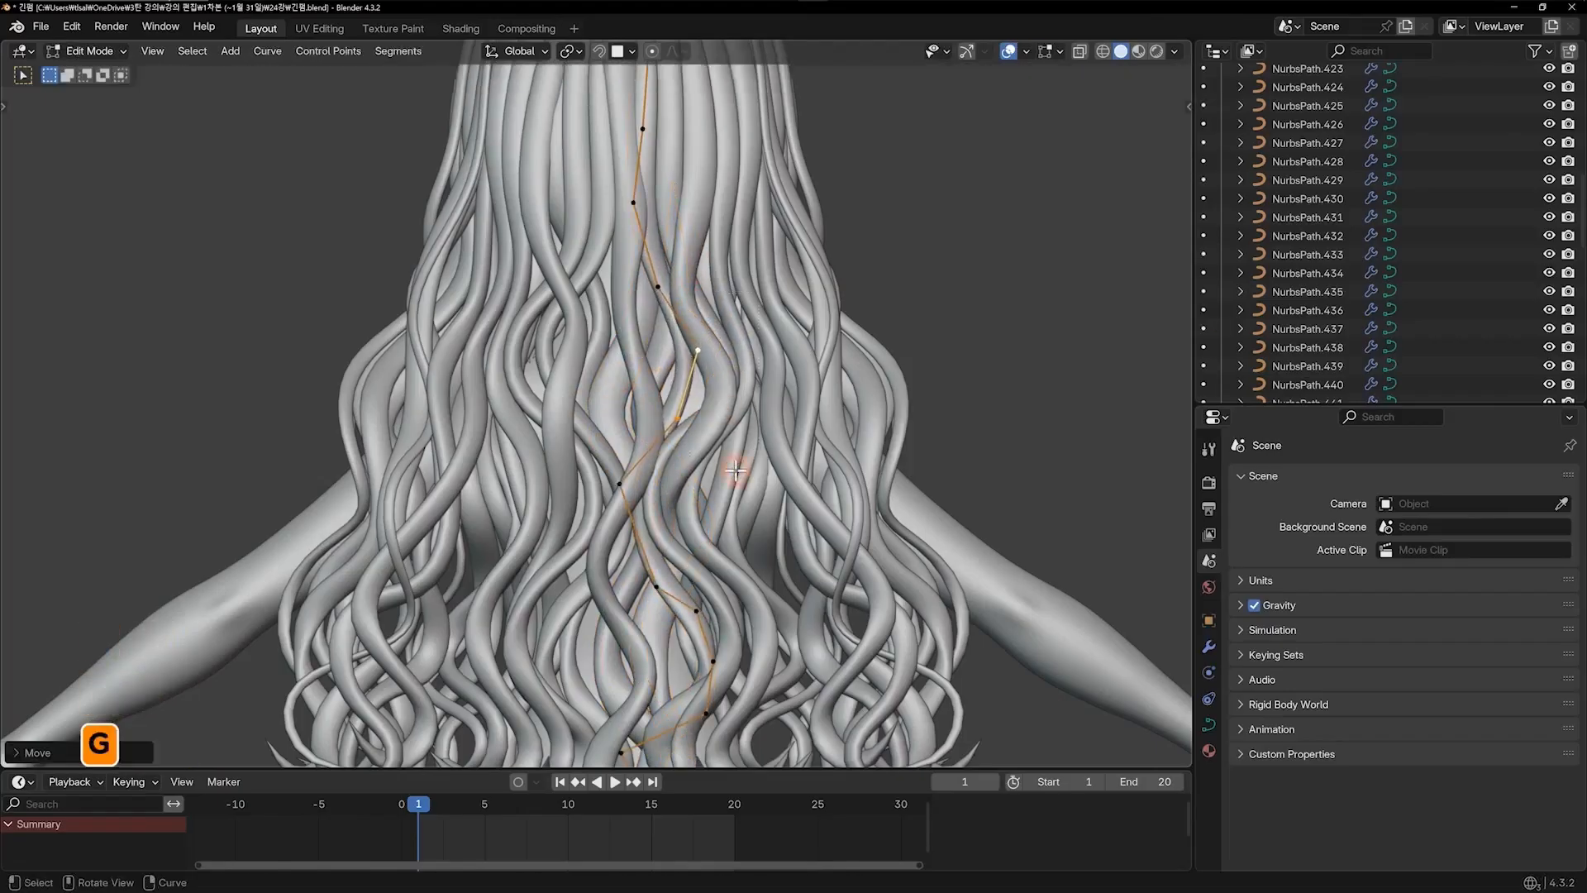
pyautogui.press('Tab')
# Select the outer strand left of the centre back and reposition one of its mid-back control points
pyautogui.scroll(-5, 907, 314)
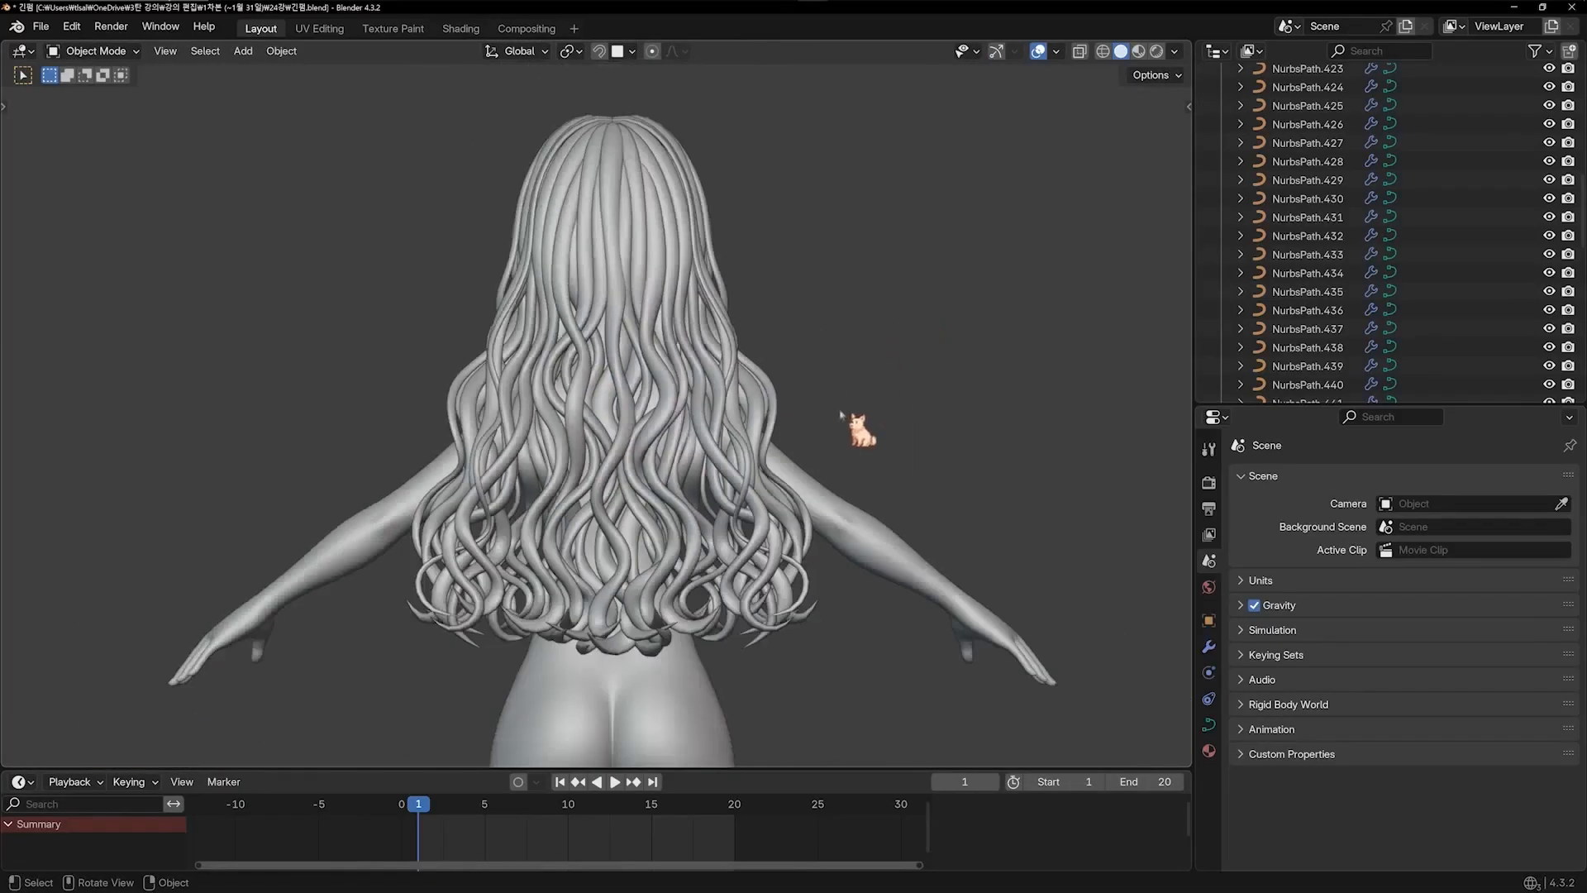
pyautogui.moveTo(842, 413); pyautogui.dragTo(571, 468, button='middle')
pyautogui.click(581, 395)
pyautogui.click(546, 433)
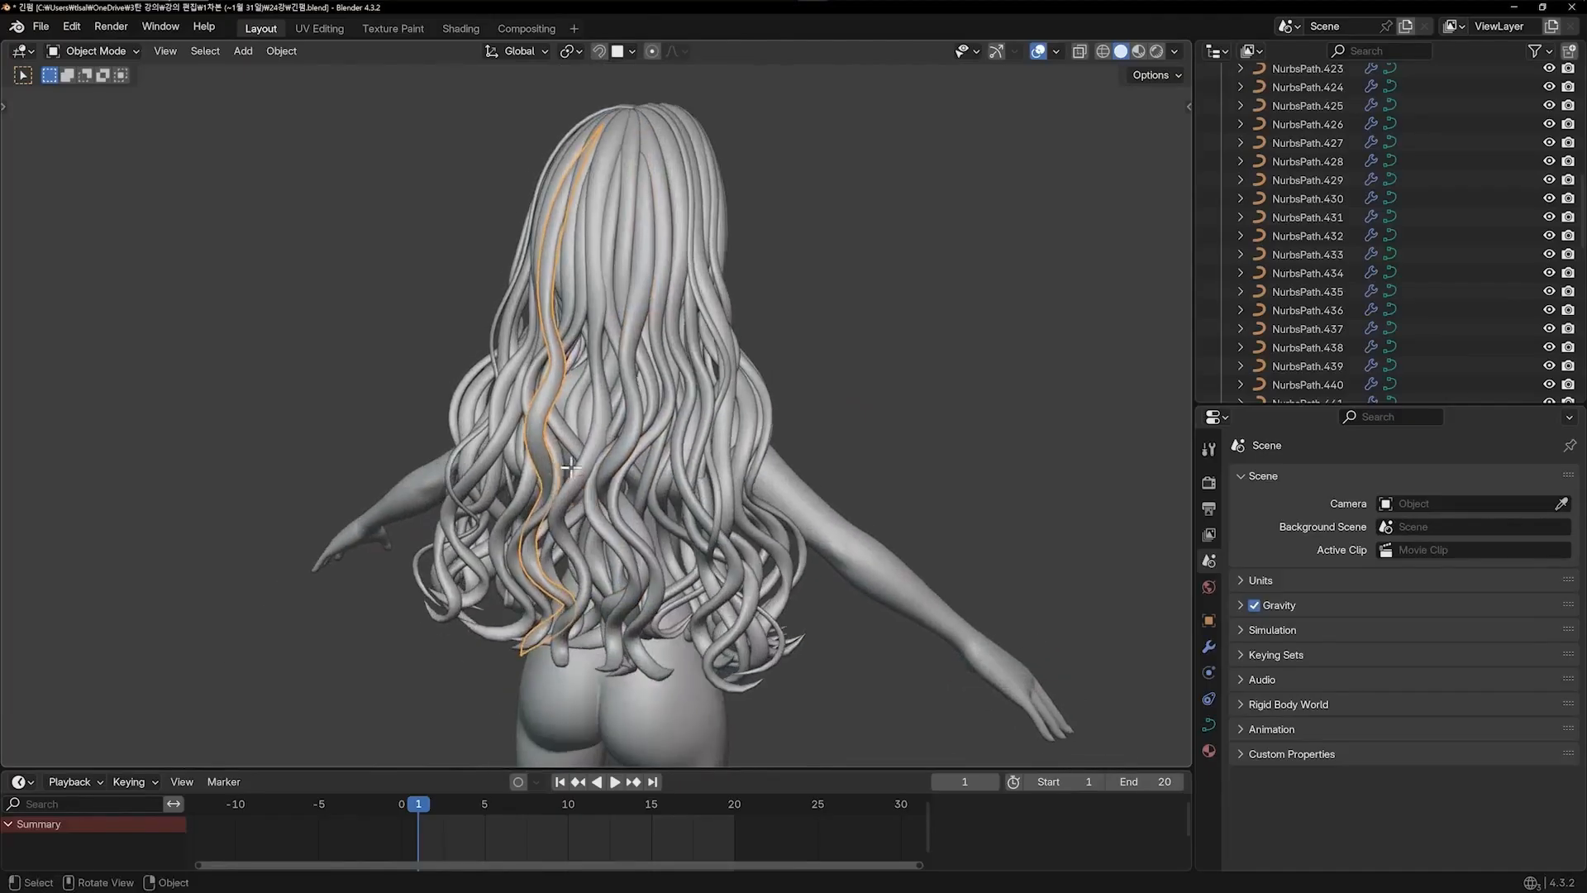
pyautogui.press('Tab')
pyautogui.scroll(5, 570, 468)
pyautogui.press('g')
pyautogui.click(581, 453)
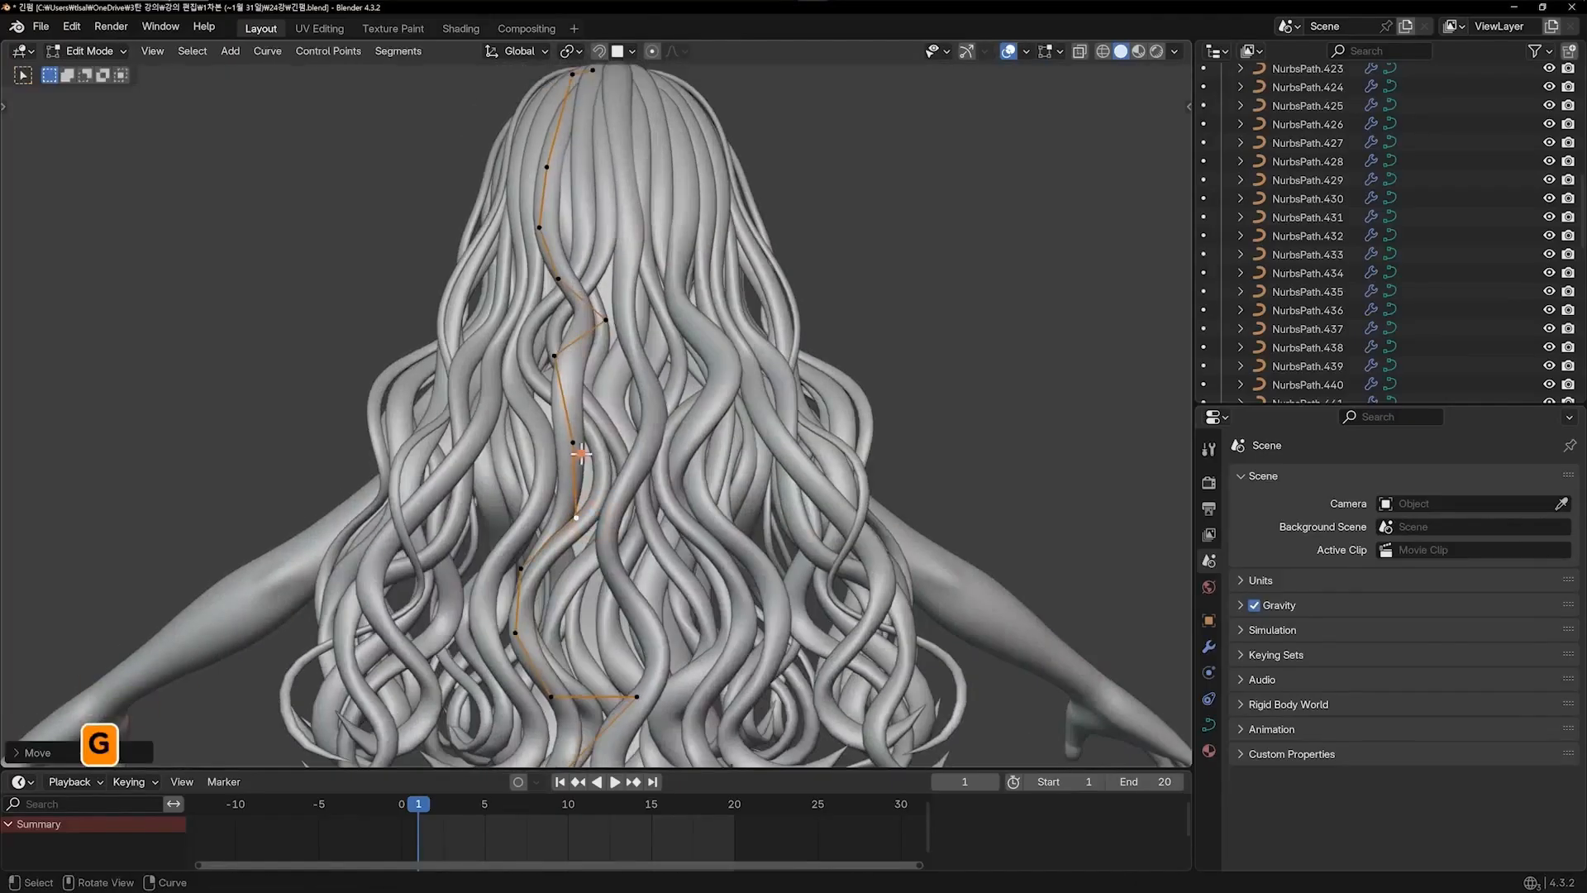
# Refine the left-of-centre strand's wave by moving its neighbouring mid-back control points, checking it from an angle
pyautogui.click(581, 453)
pyautogui.press('g')
pyautogui.click(588, 485)
pyautogui.click(555, 356)
pyautogui.moveTo(736, 434); pyautogui.dragTo(613, 365, button='middle')
pyautogui.press('g')
pyautogui.click(585, 466)
pyautogui.press('g')
pyautogui.click(588, 471)
pyautogui.press('Tab')
# Tilt the mid-back control points of the outer strand right of the centre to straighten its twist
pyautogui.click(748, 407)
pyautogui.press('Tab')
pyautogui.moveTo(644, 371); pyautogui.dragTo(626, 302, button='middle')
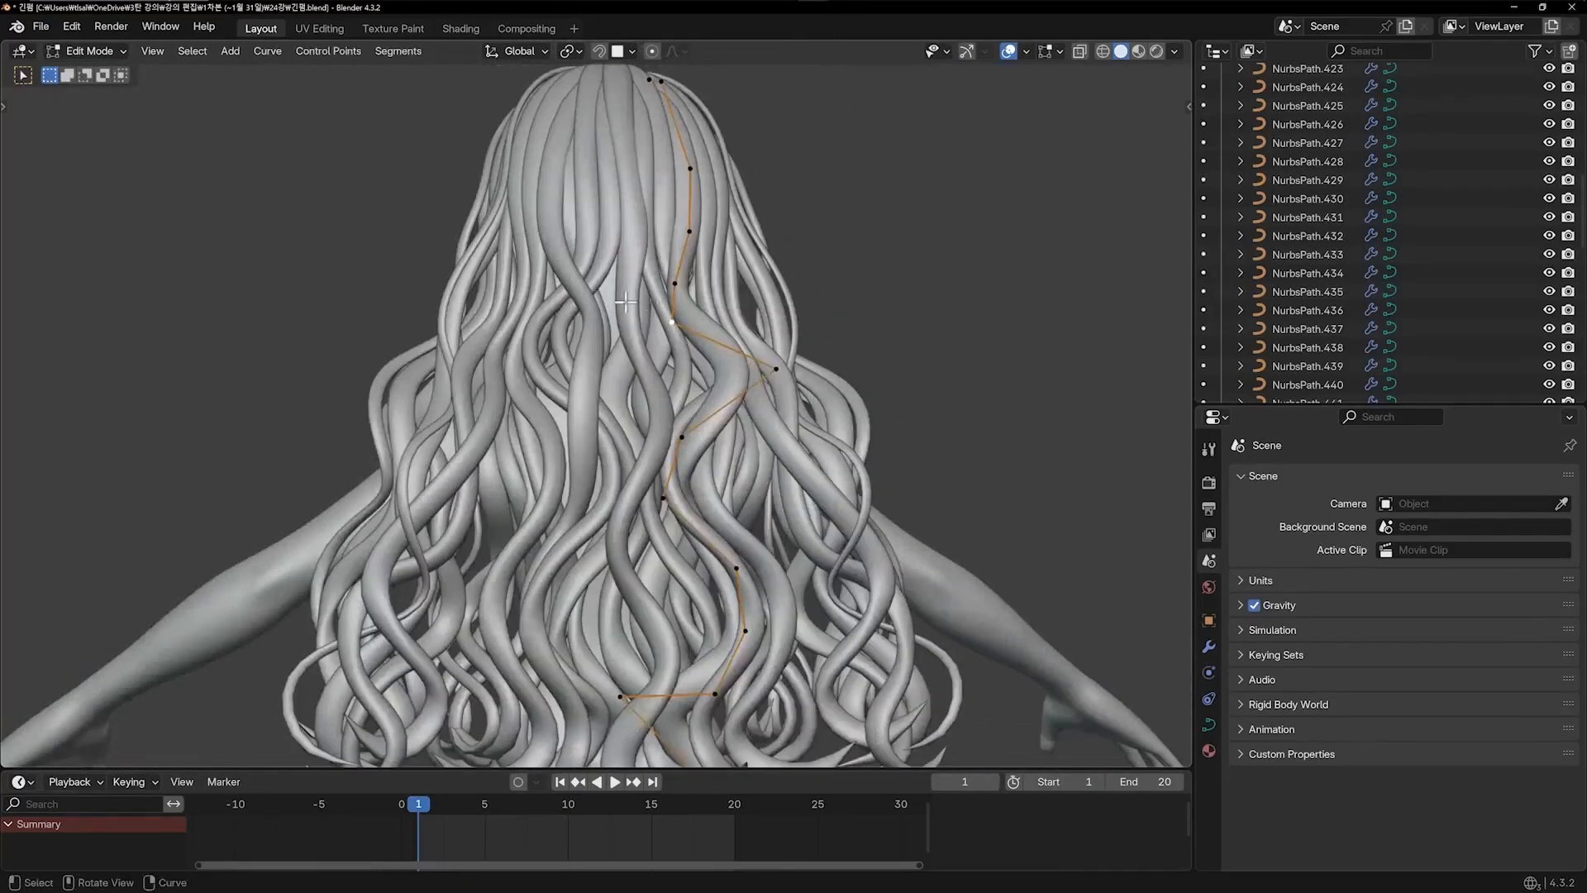
pyautogui.hotkey('ctrl', 't')
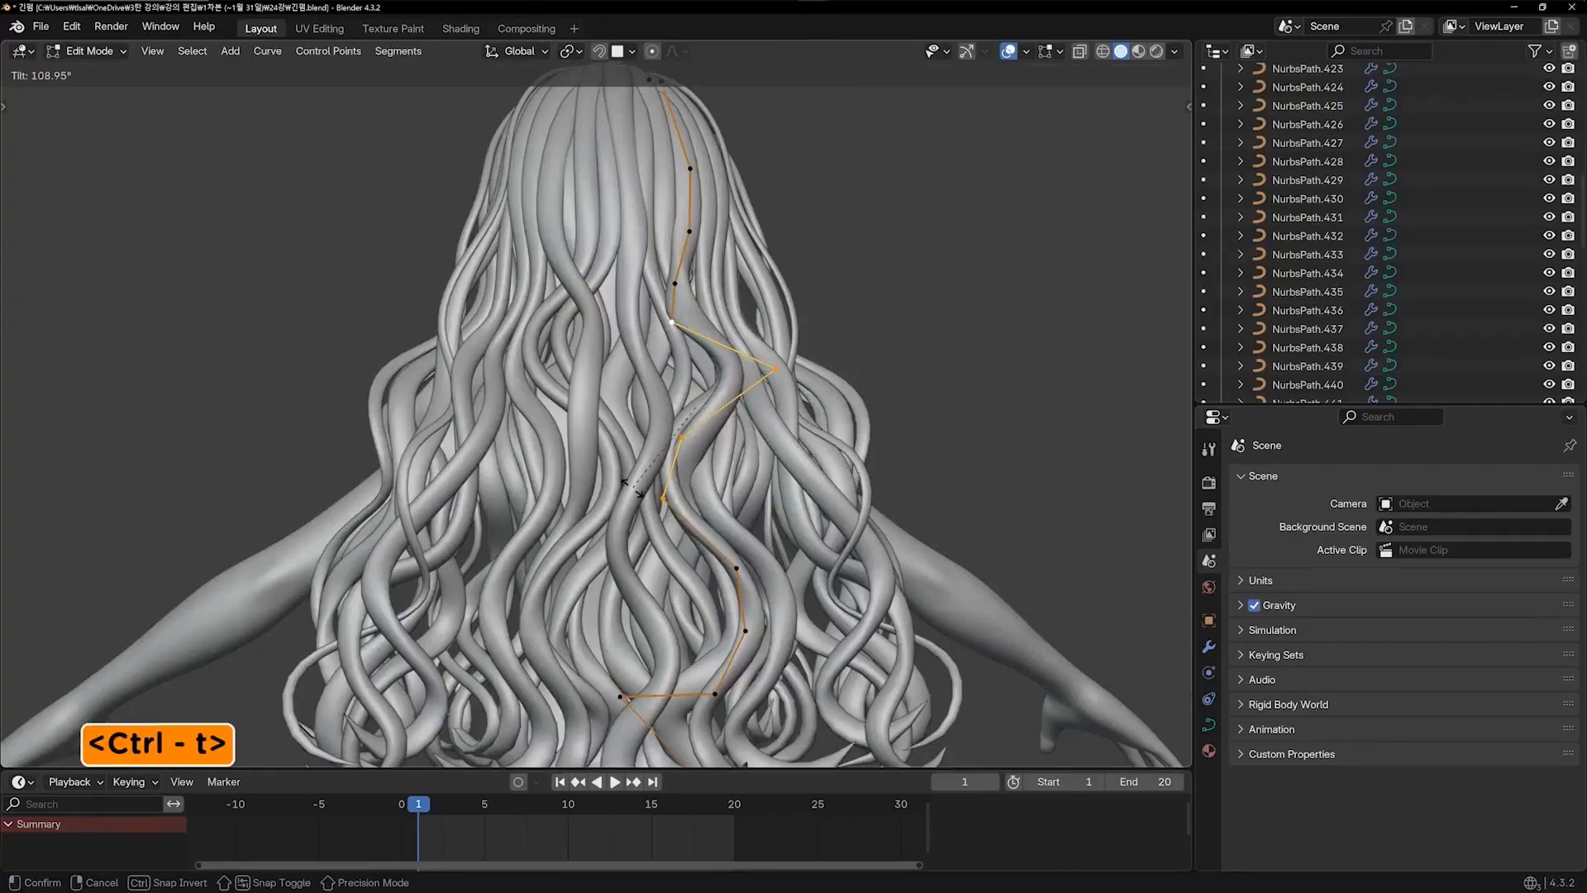
pyautogui.click(719, 316)
pyautogui.press('Tab')
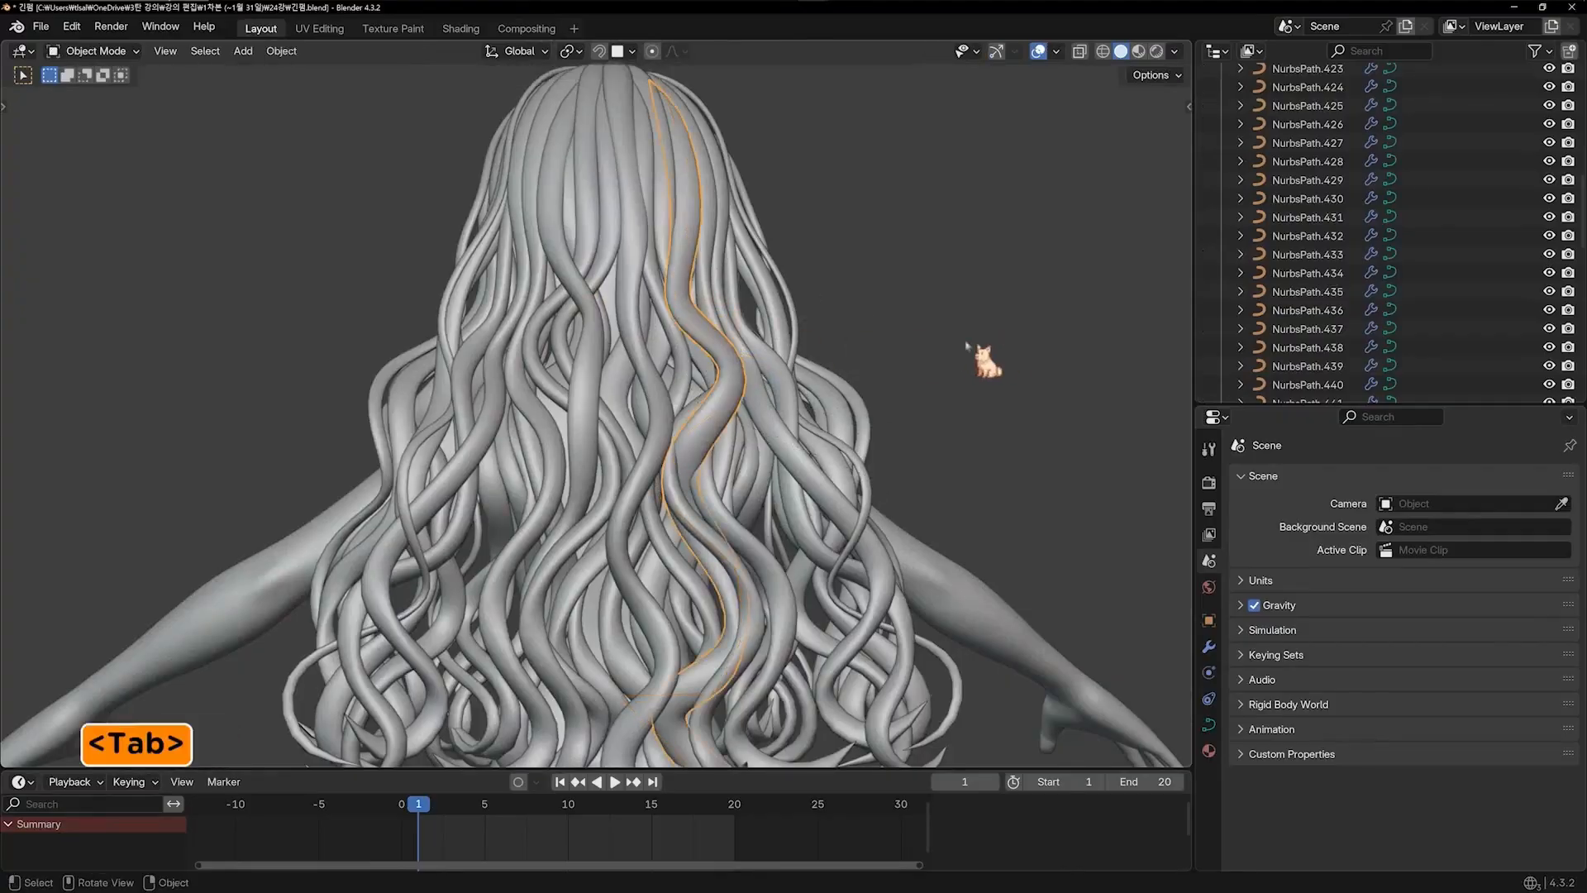
pyautogui.moveTo(984, 354); pyautogui.dragTo(777, 401, button='middle')
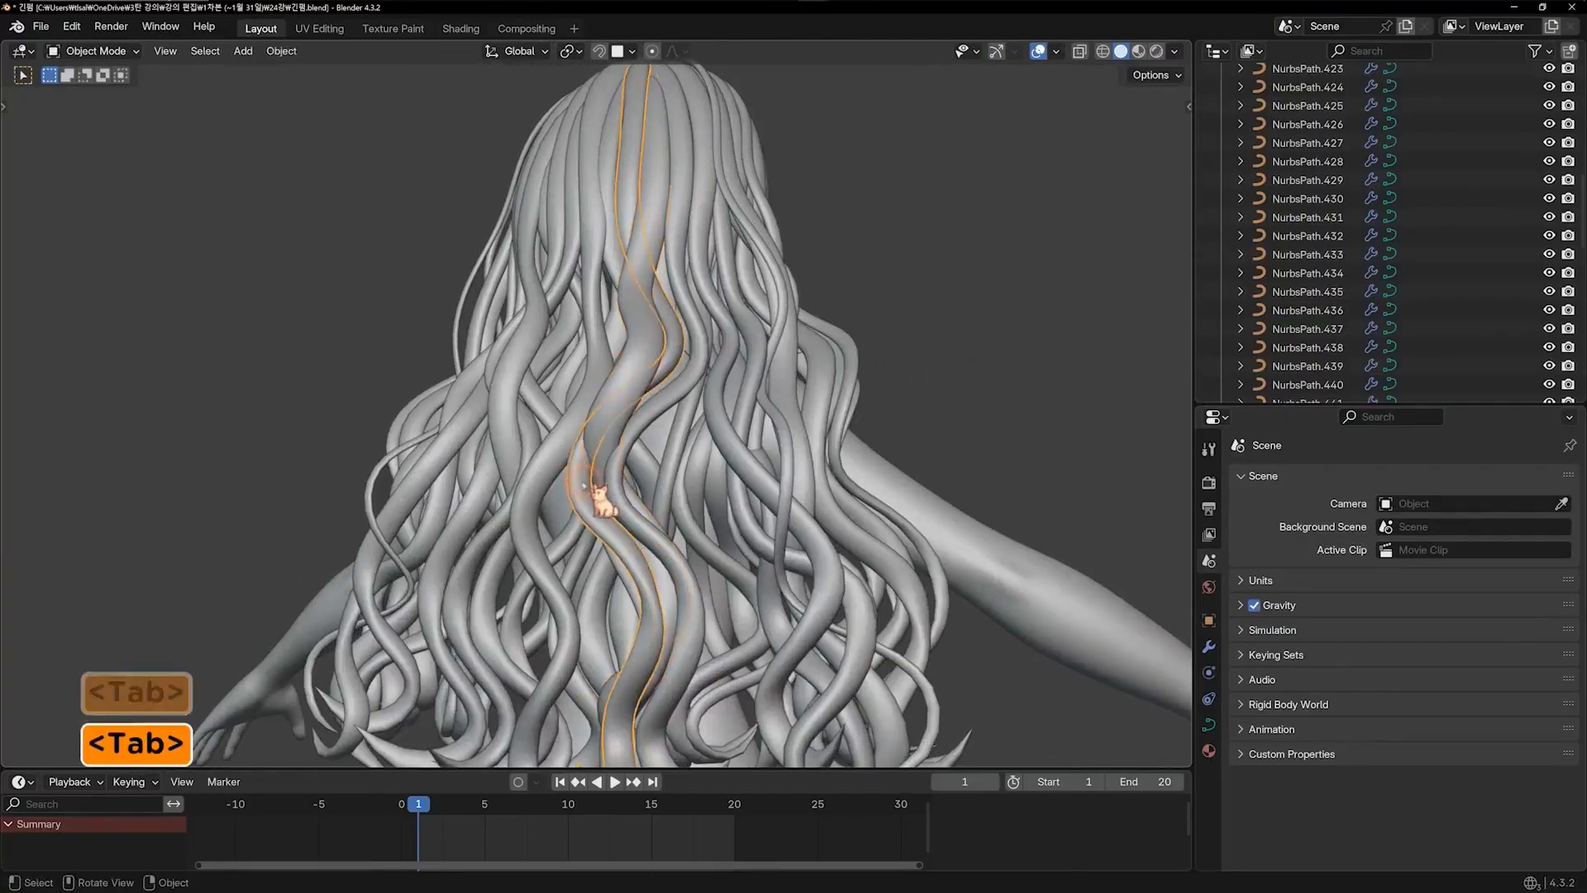
# Move mid-back control points of the centre-back strand and its right-hand neighbour to refine their waves
pyautogui.press('g')
pyautogui.click(552, 461)
pyautogui.press('Tab')
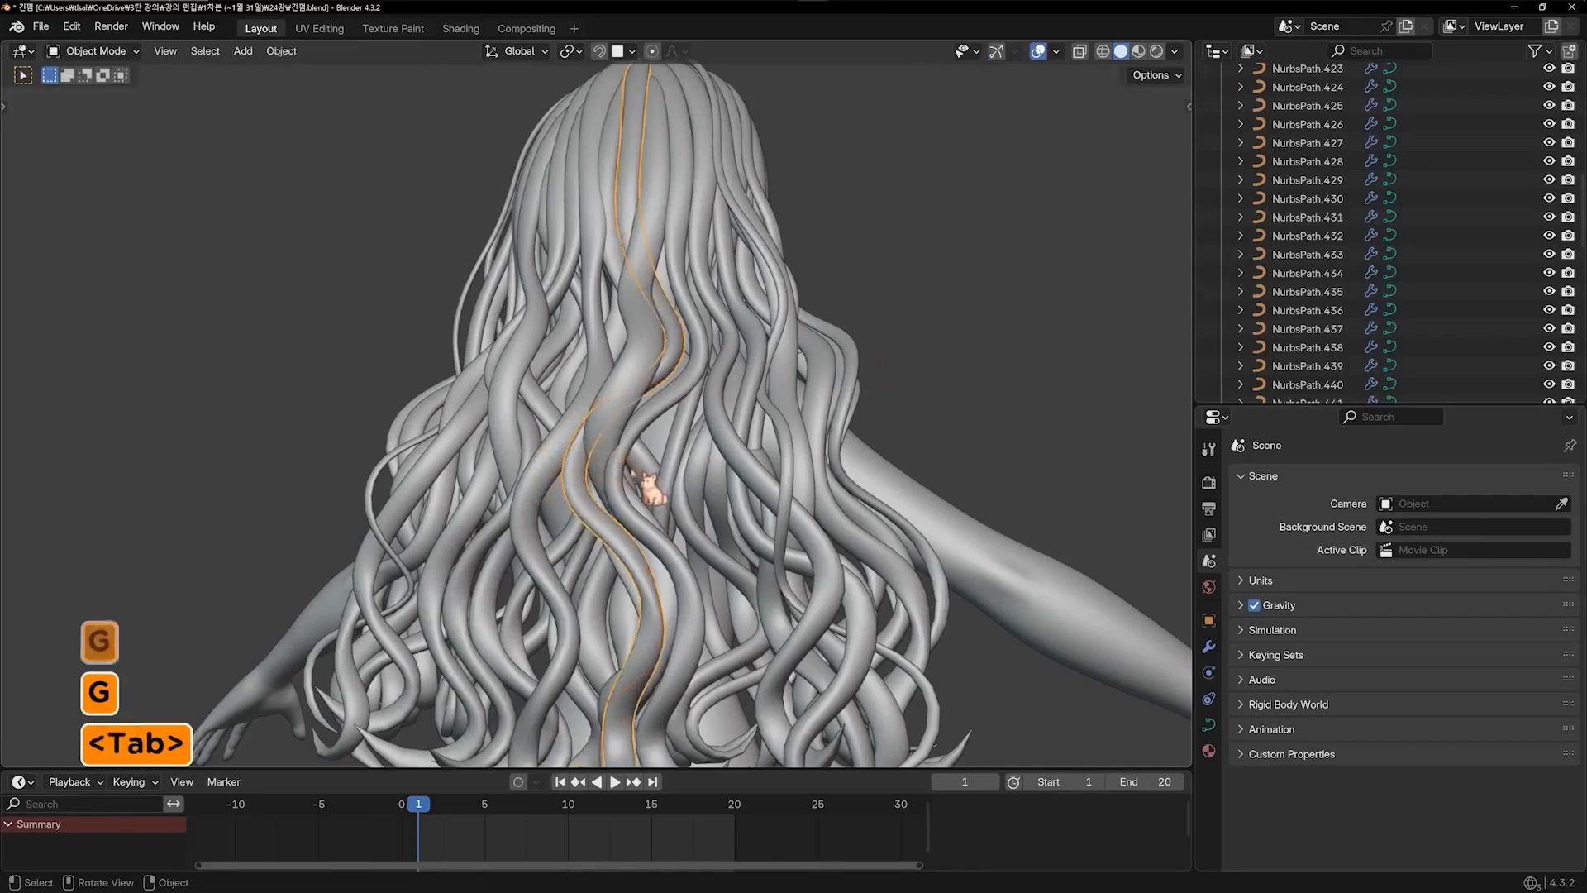
pyautogui.press('Tab')
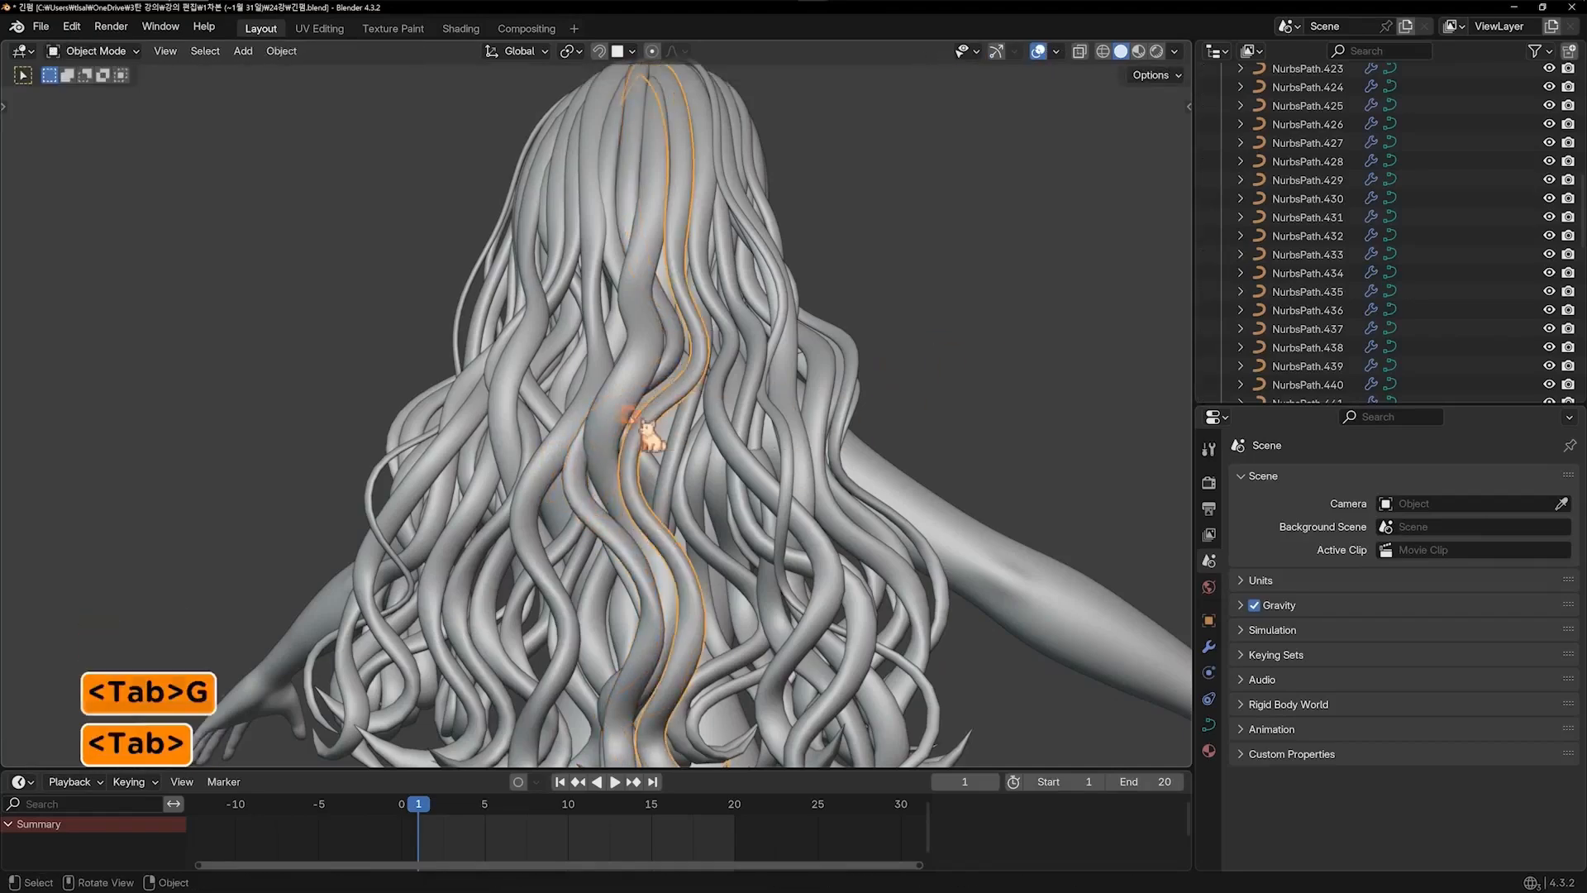
pyautogui.press('g')
pyautogui.click(587, 439)
pyautogui.press('Tab')
pyautogui.click(971, 330)
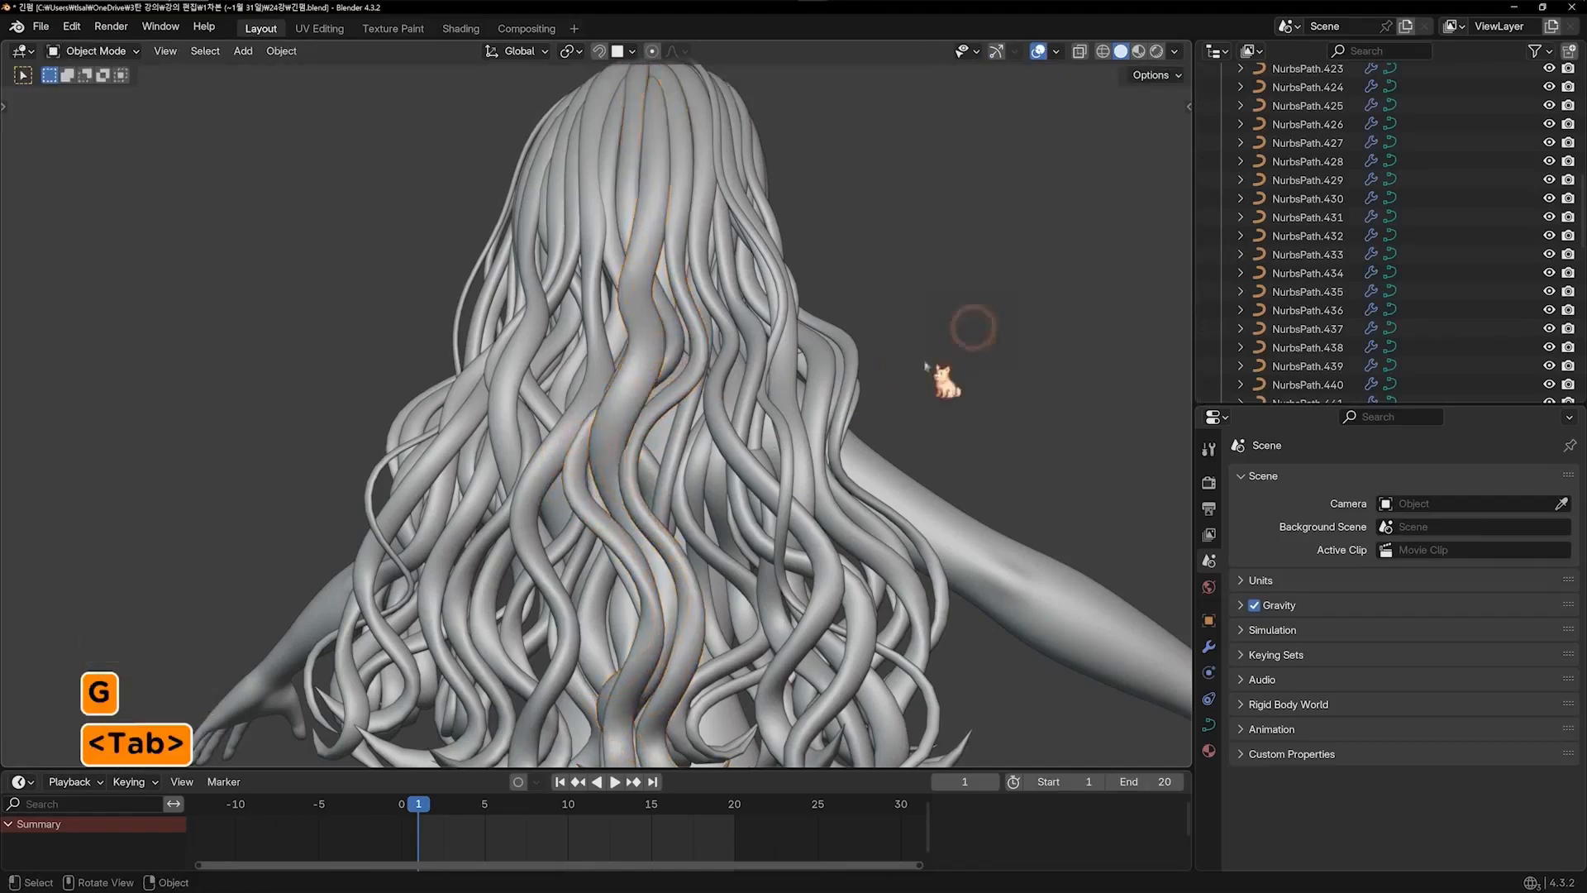
# Examine the overall volume and silhouette of the hair from all around the character, including the side view
pyautogui.scroll(-2, 928, 367)
pyautogui.moveTo(928, 366); pyautogui.dragTo(808, 418, button='middle')
pyautogui.press('1')
pyautogui.press('6')
pyautogui.press('6')
pyautogui.press('6')
pyautogui.press('6')
pyautogui.press('6')
pyautogui.press('6')
pyautogui.press('6')
pyautogui.press('6')
pyautogui.press('6')
pyautogui.press('6')
pyautogui.press('6')
pyautogui.press('6')
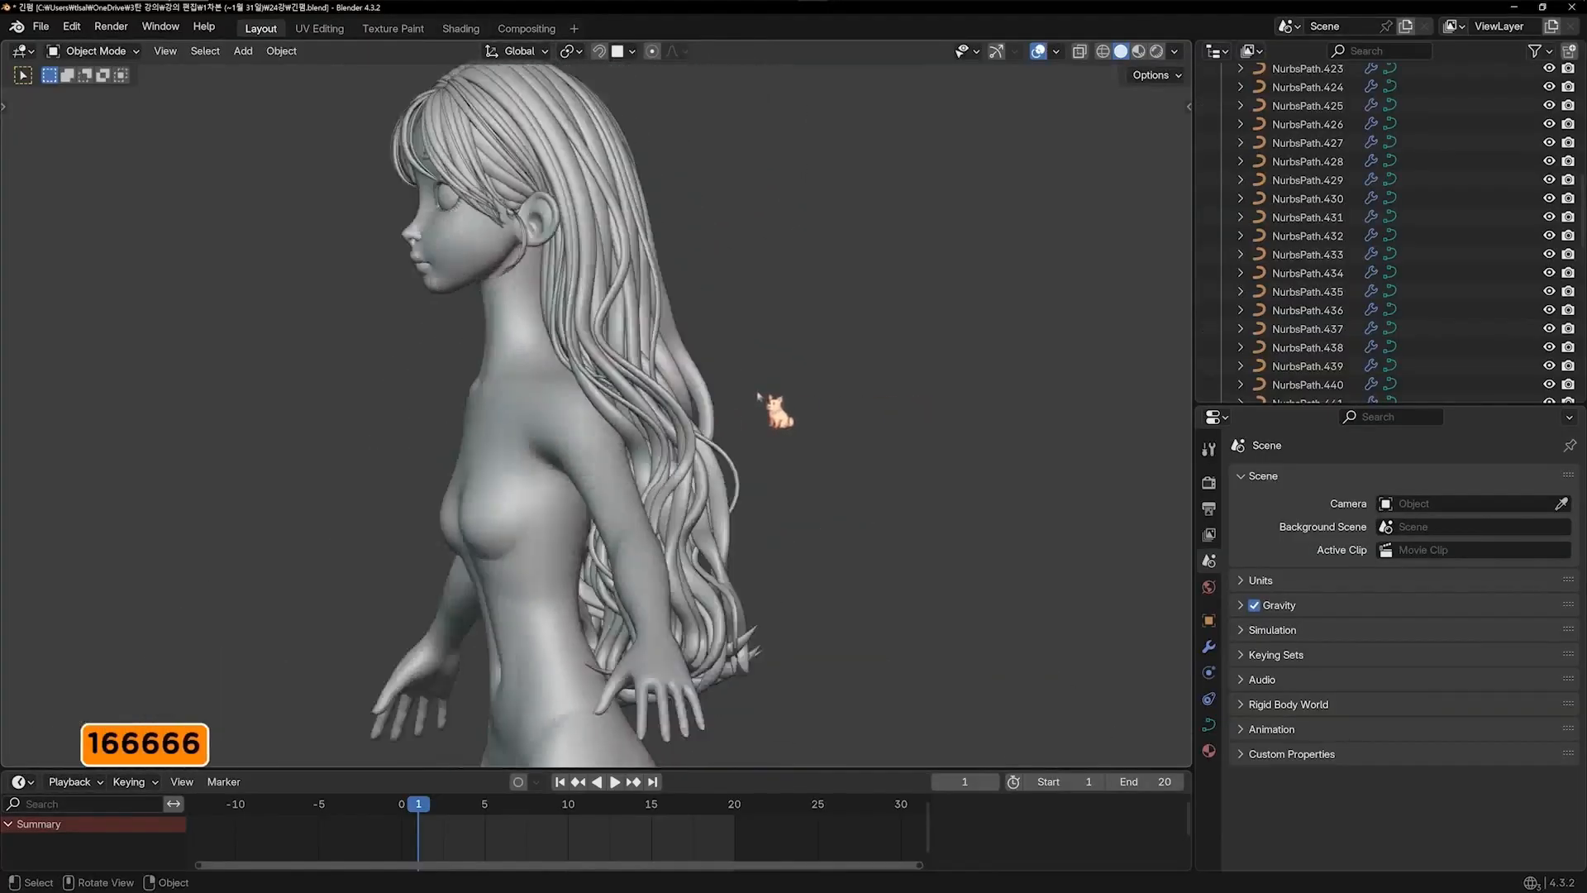
pyautogui.press('6')
pyautogui.press('6')
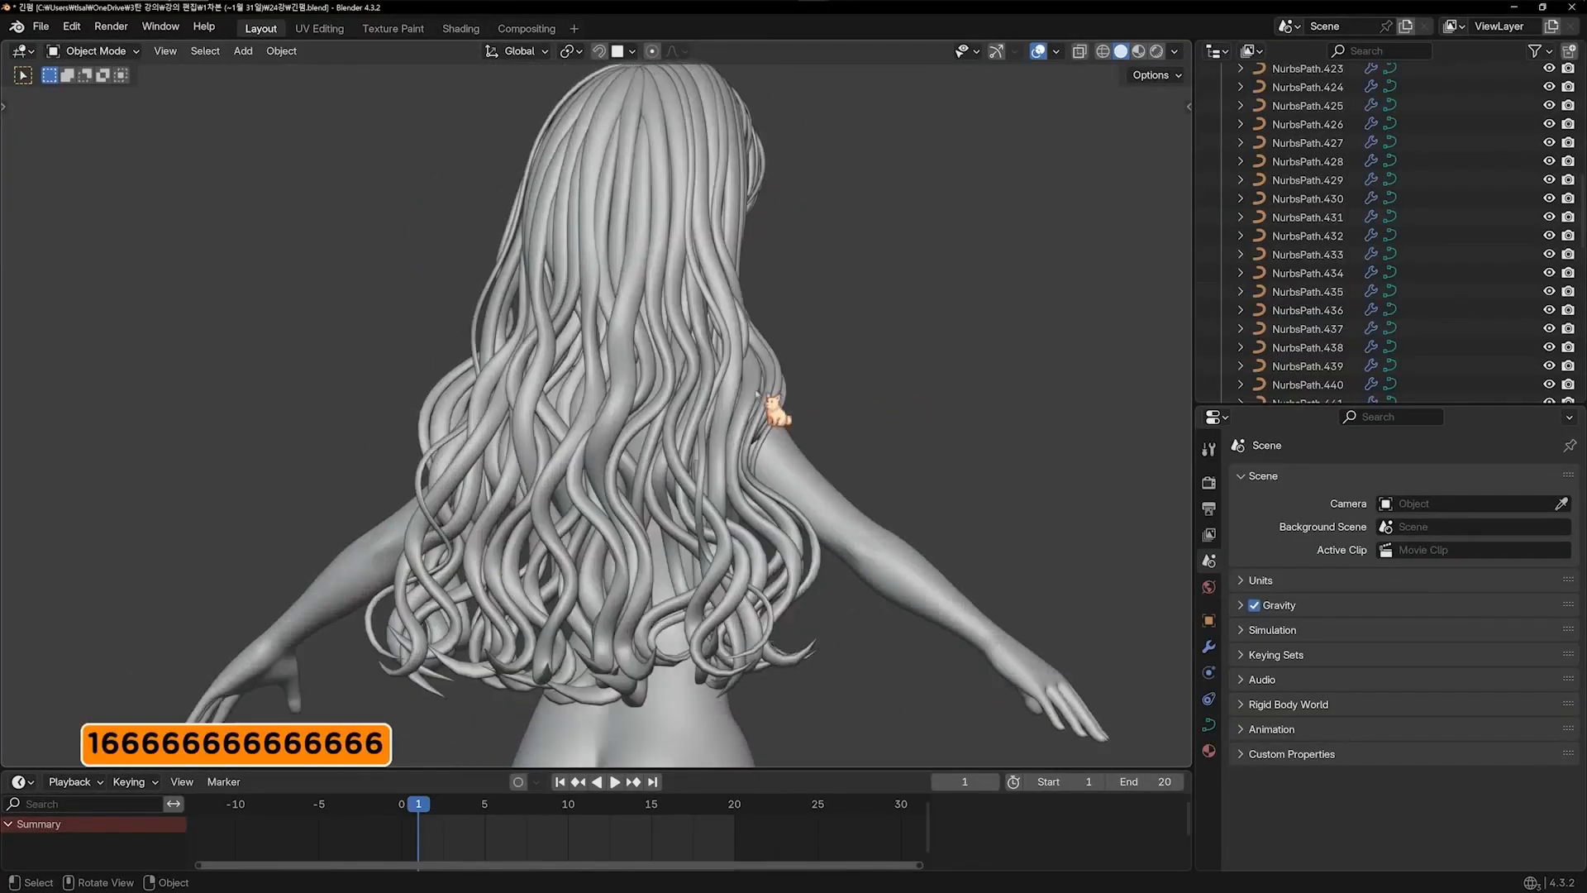
pyautogui.press('6')
pyautogui.press('6')
pyautogui.press('6')
pyautogui.press('6')
pyautogui.press('6')
pyautogui.press('6')
pyautogui.press('6')
pyautogui.press('6')
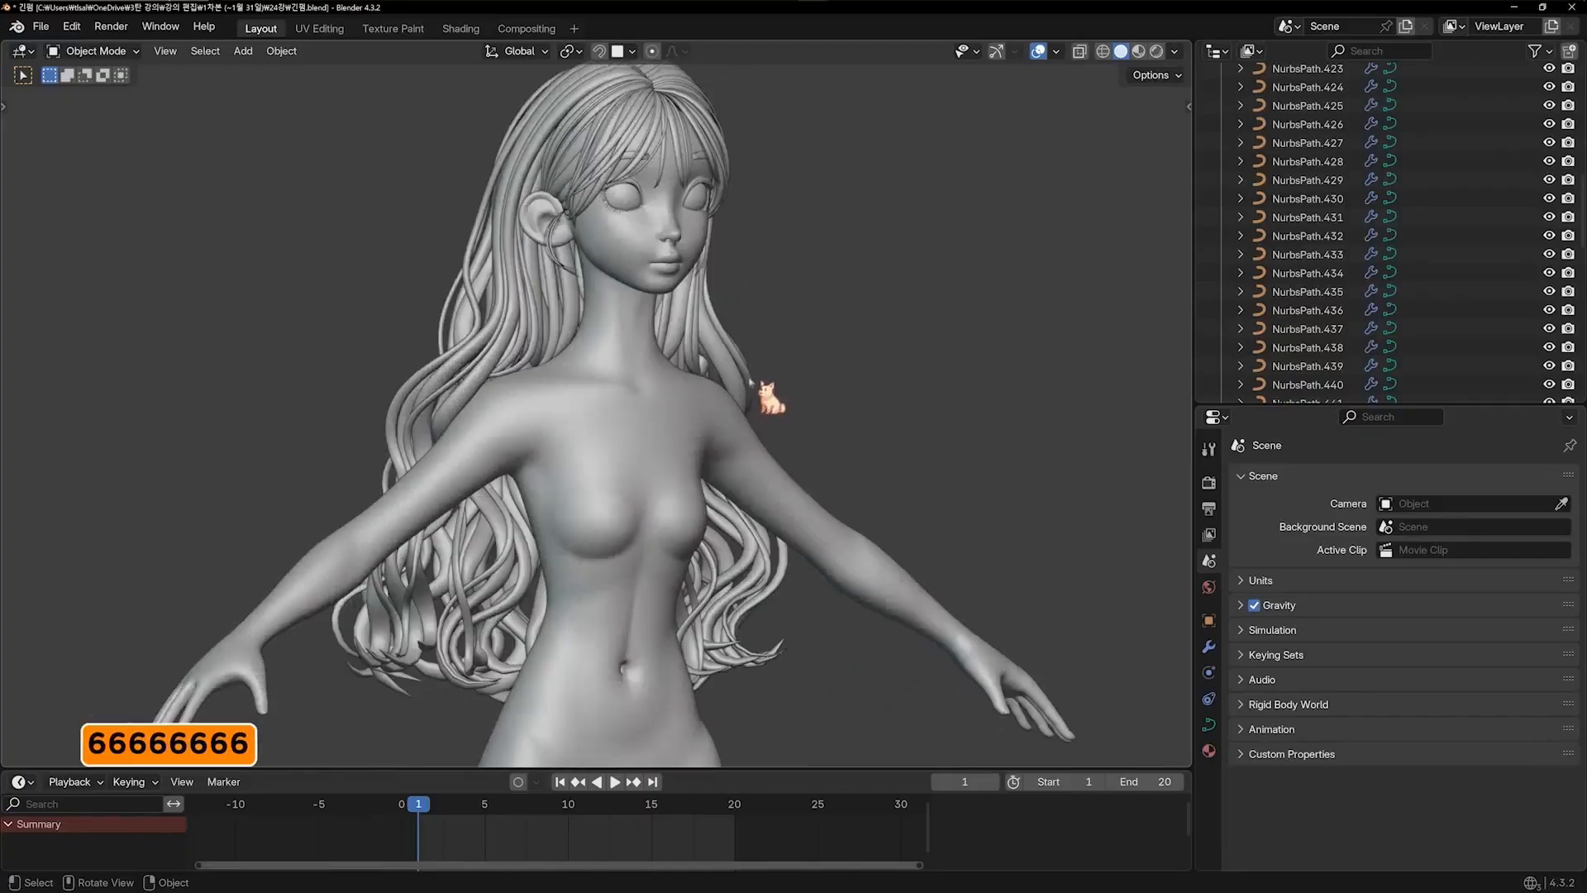
pyautogui.press('6')
pyautogui.press('6')
pyautogui.press('1')
pyautogui.press('3')
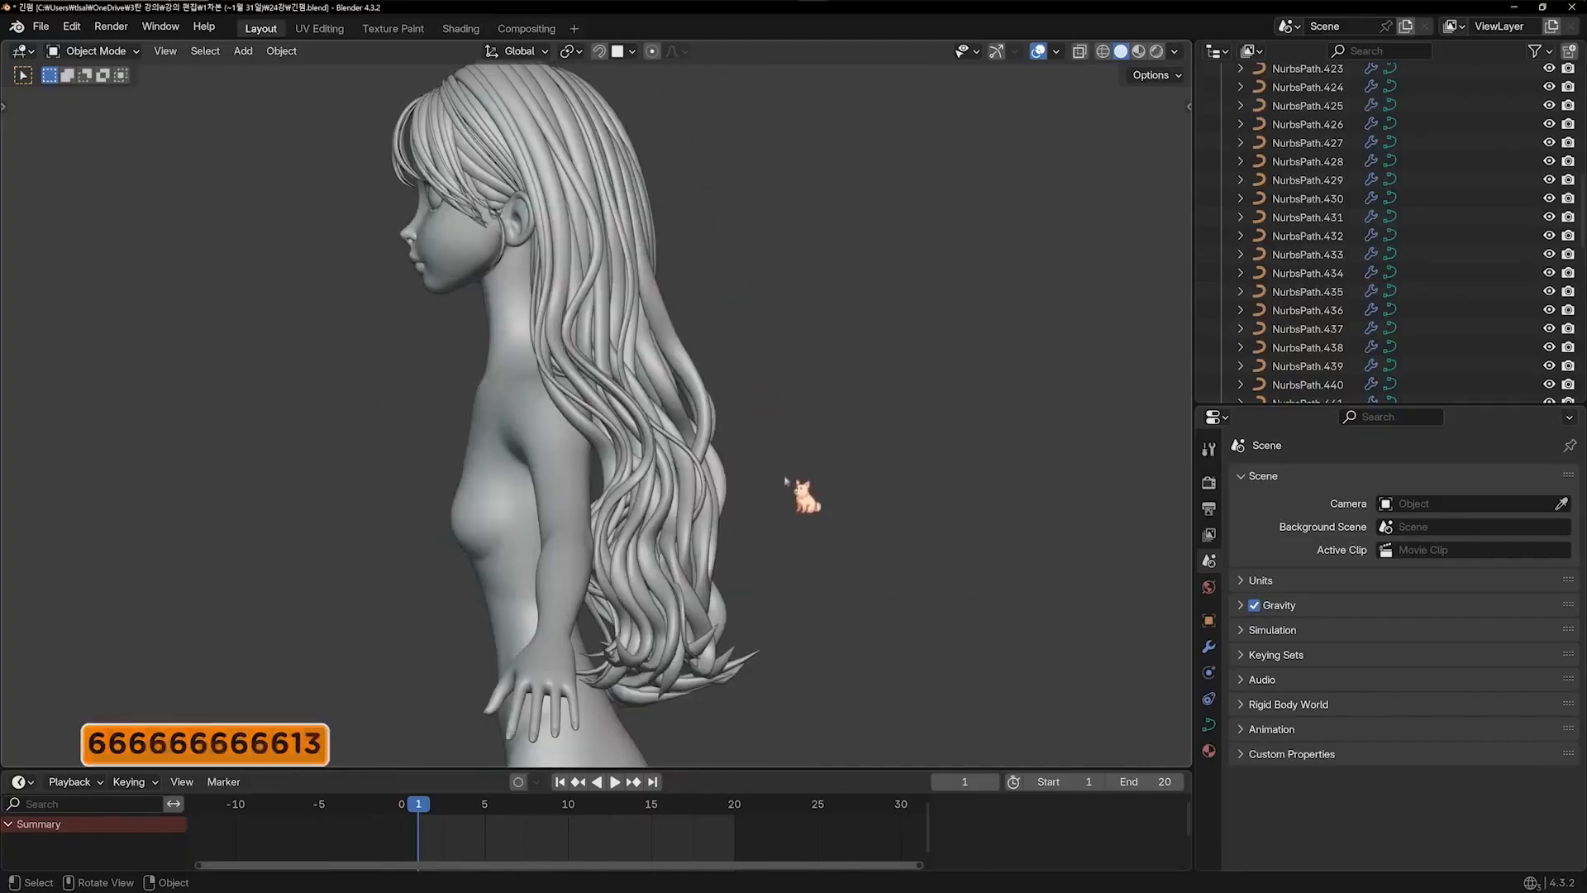
# Reposition a low control point of a back strand near the hair ends to smooth its side profile
pyautogui.keyDown('shift'); pyautogui.moveTo(708, 463); pyautogui.dragTo(670, 326, button='middle'); pyautogui.keyUp('shift')
pyautogui.scroll(2, 666, 492)
pyautogui.click(666, 490)
pyautogui.press('g')
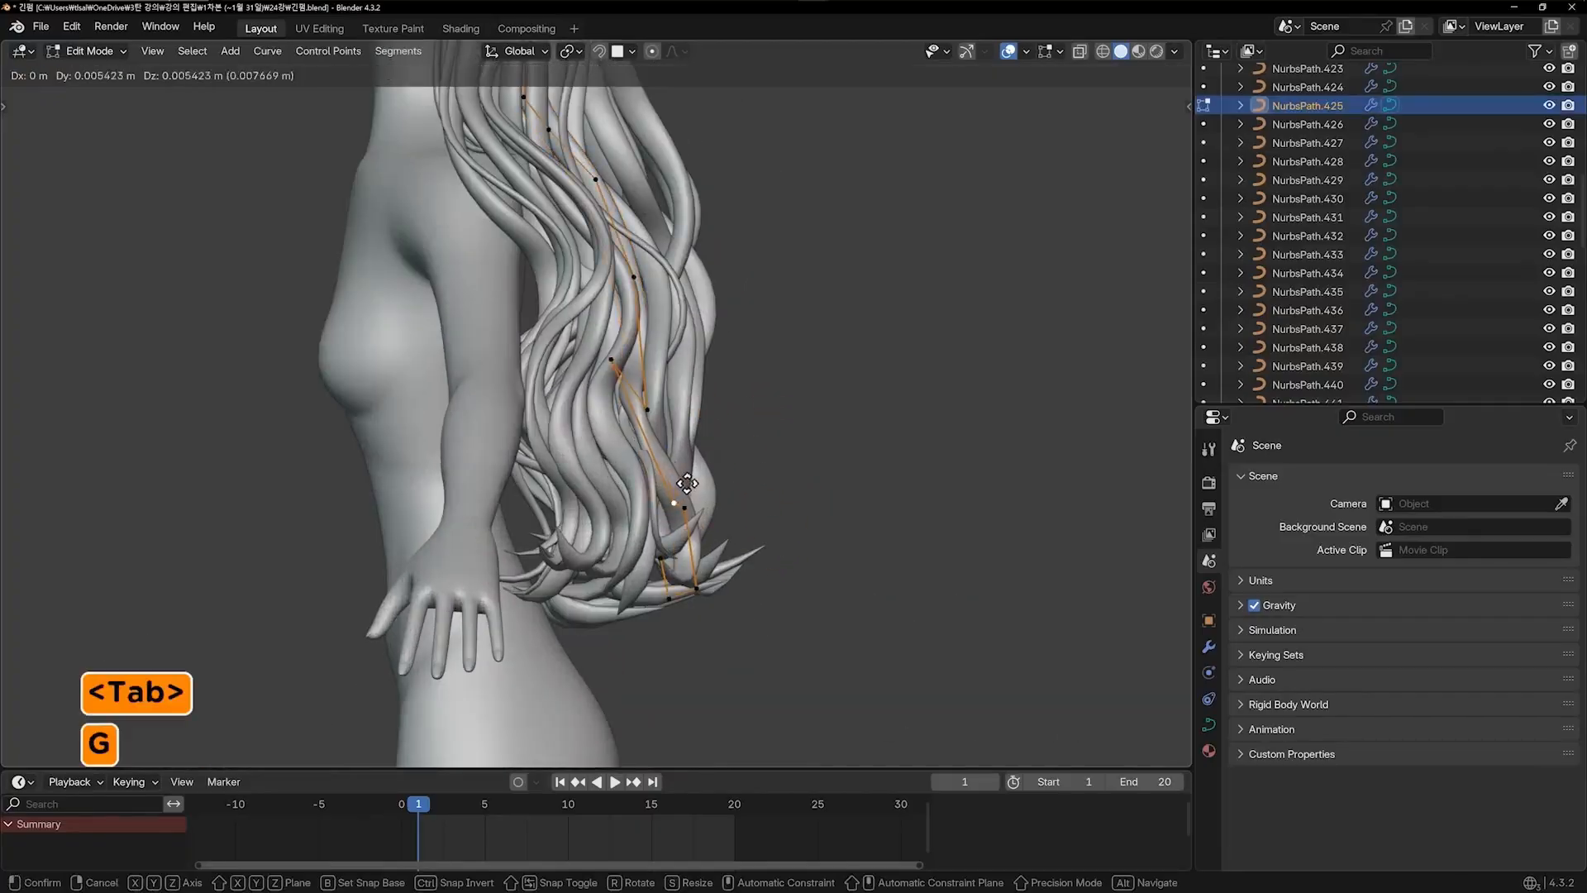
pyautogui.click(680, 479)
pyautogui.click(784, 451)
# Move a mid-back control point of the strand at the centre of the back to adjust its bend
pyautogui.moveTo(784, 451); pyautogui.dragTo(645, 454, button='middle')
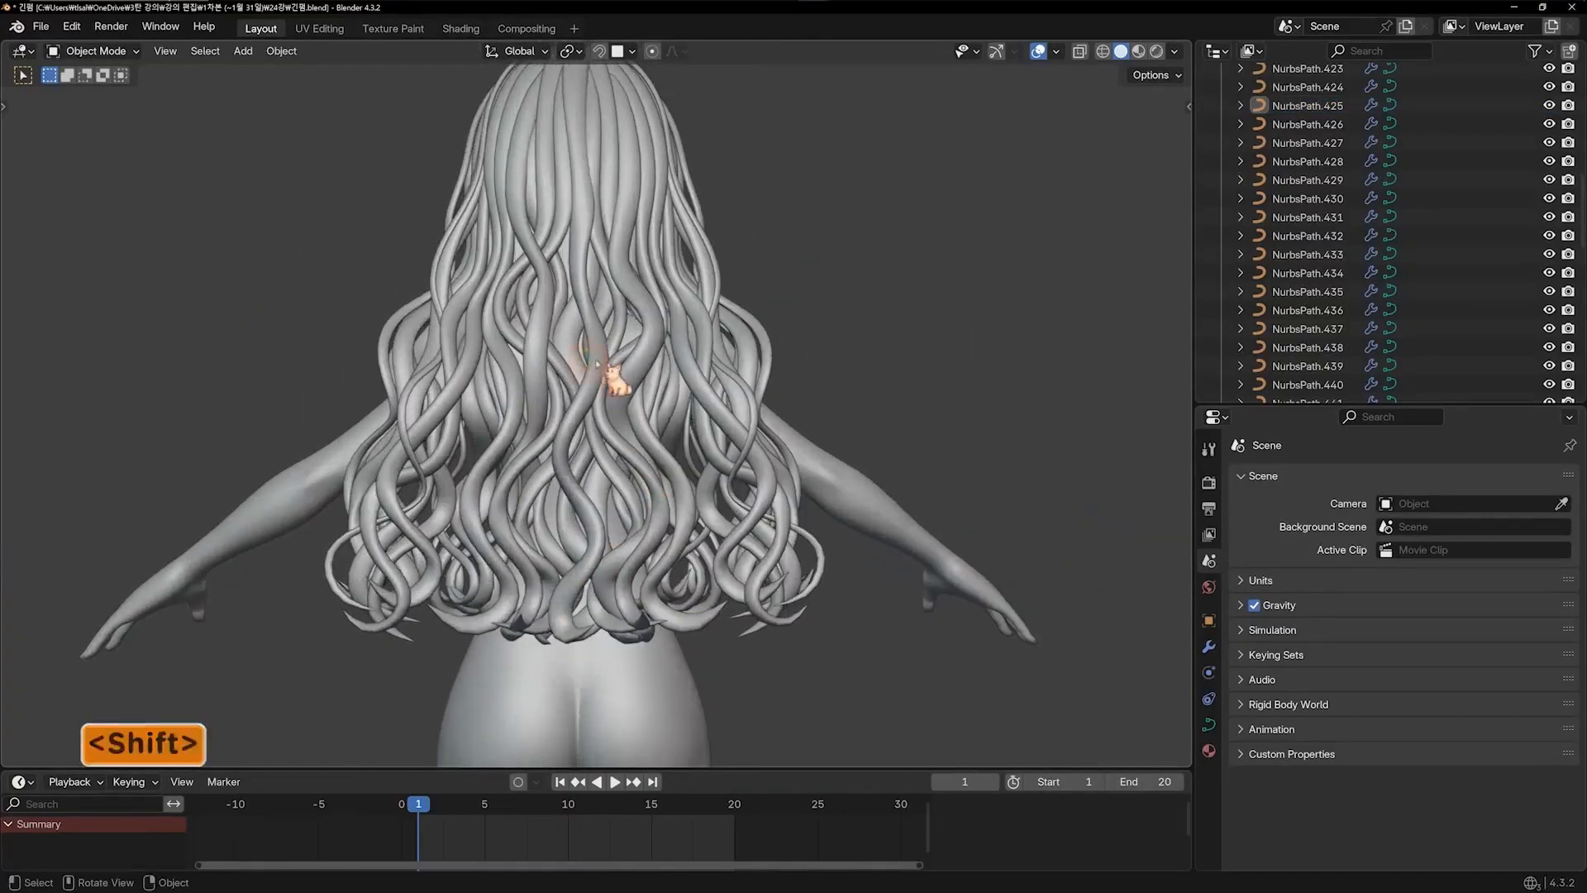
pyautogui.press('g')
pyautogui.click(594, 378)
pyautogui.keyDown('shift'); pyautogui.moveTo(722, 378); pyautogui.dragTo(775, 424, button='middle'); pyautogui.keyUp('shift')
pyautogui.moveTo(775, 424); pyautogui.dragTo(686, 430, button='middle')
pyautogui.click(884, 333)
# Tilt the group of mid-back control points on the long central strand to correct its twist
pyautogui.moveTo(608, 329); pyautogui.dragTo(670, 327, button='middle')
pyautogui.keyDown('shift'); pyautogui.moveTo(670, 327); pyautogui.dragTo(670, 379, button='middle'); pyautogui.keyUp('shift')
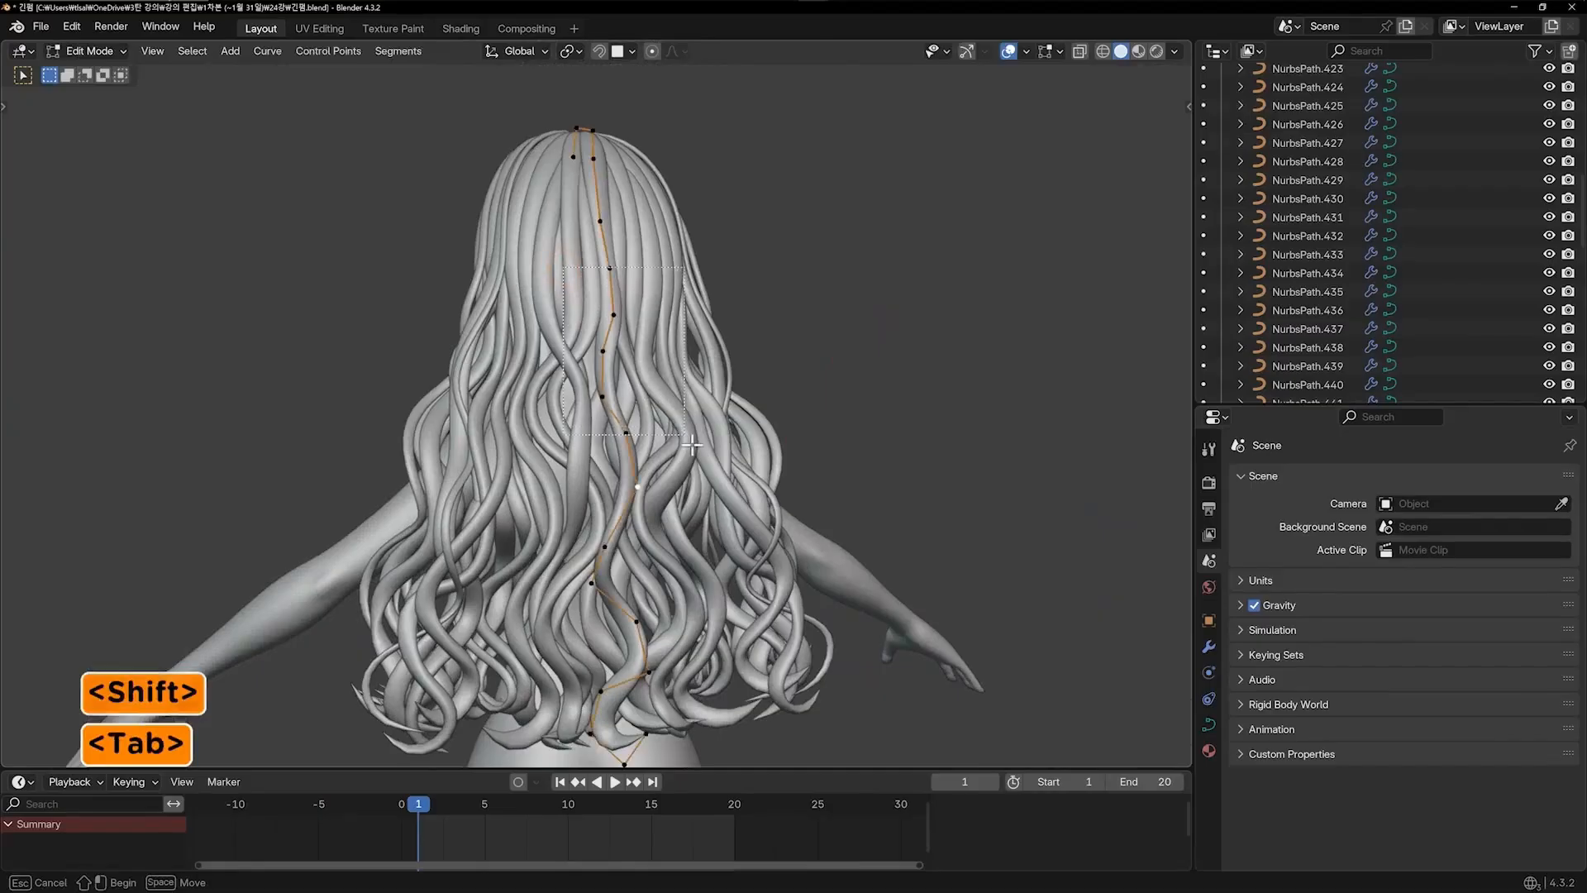
pyautogui.hotkey('ctrl', 't')
pyautogui.click(826, 283)
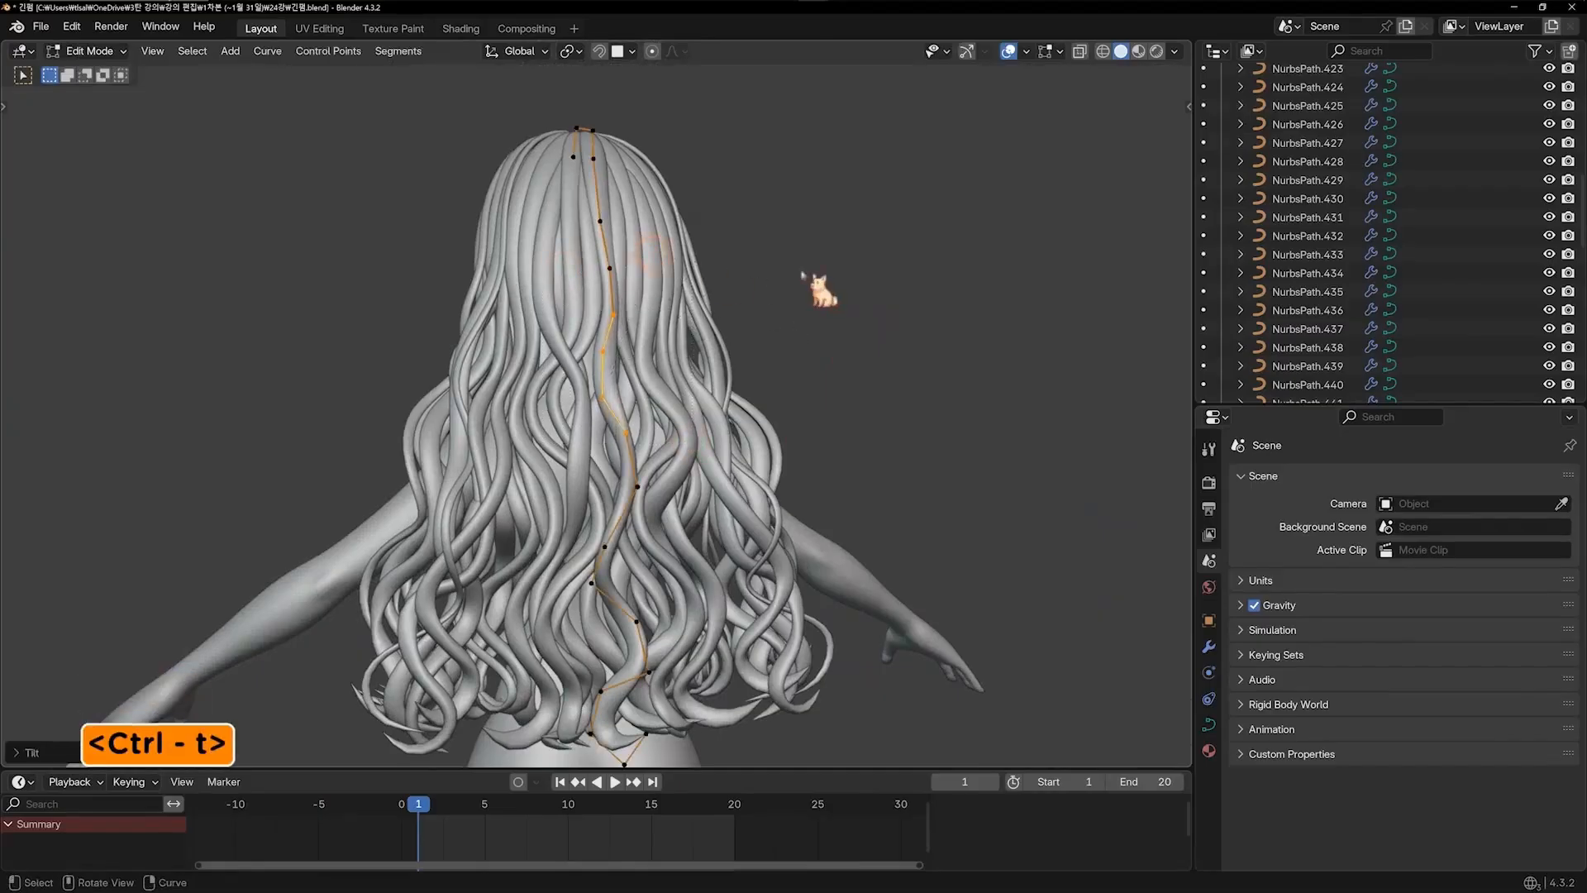
pyautogui.press('Tab')
# Tilt the central strand's control points slightly higher up, around shoulder level, to even out its twist
pyautogui.moveTo(825, 283); pyautogui.dragTo(657, 312, button='middle')
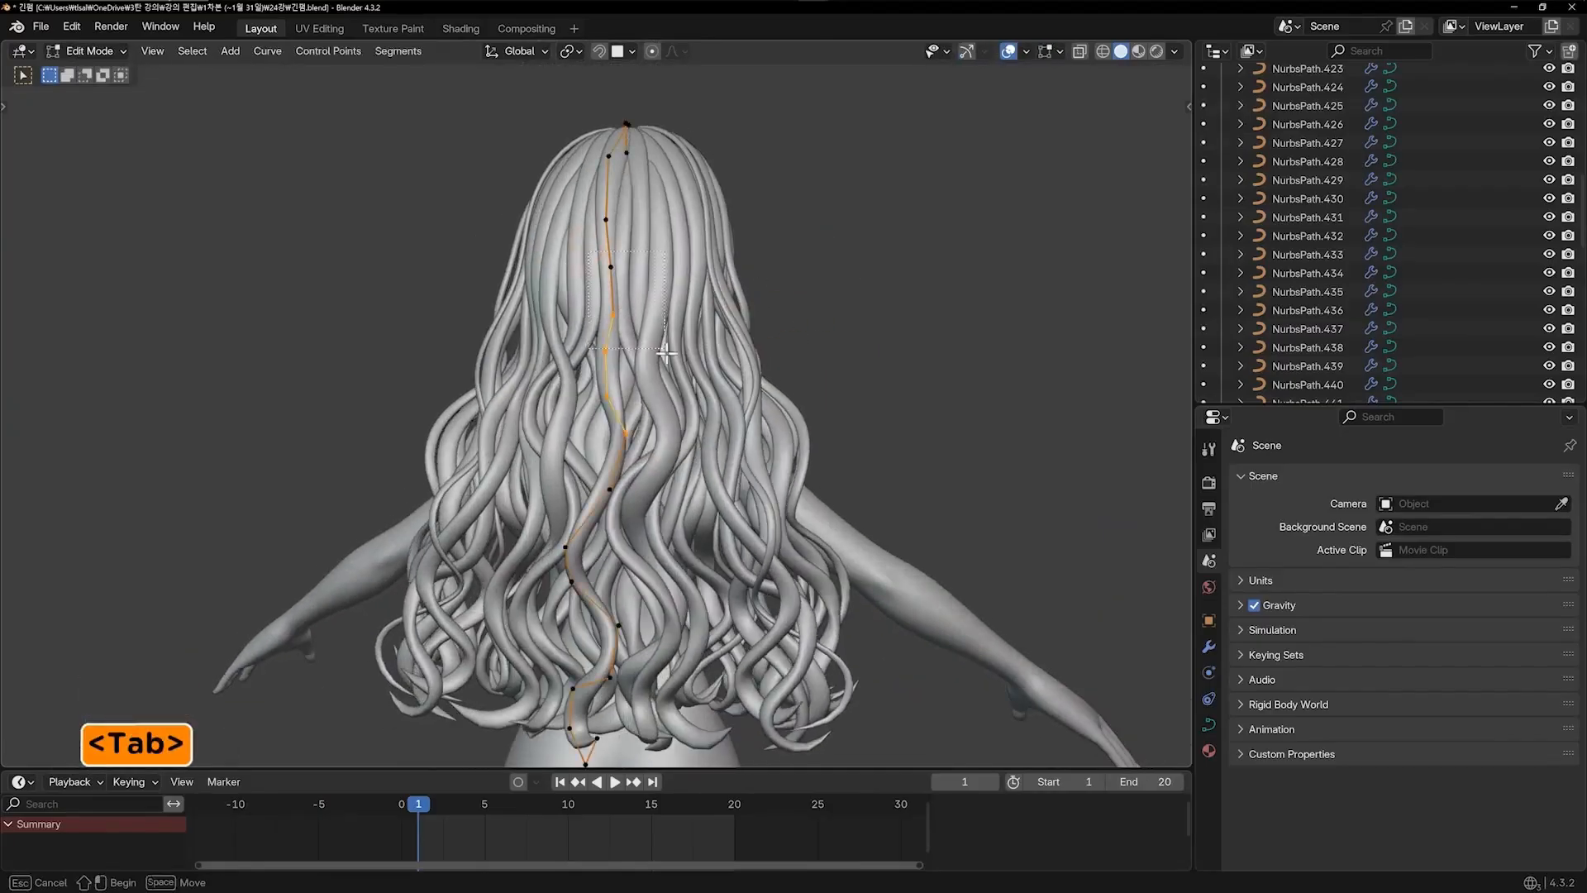
pyautogui.moveTo(666, 352); pyautogui.dragTo(666, 350)
pyautogui.hotkey('ctrl', 't')
pyautogui.click(751, 423)
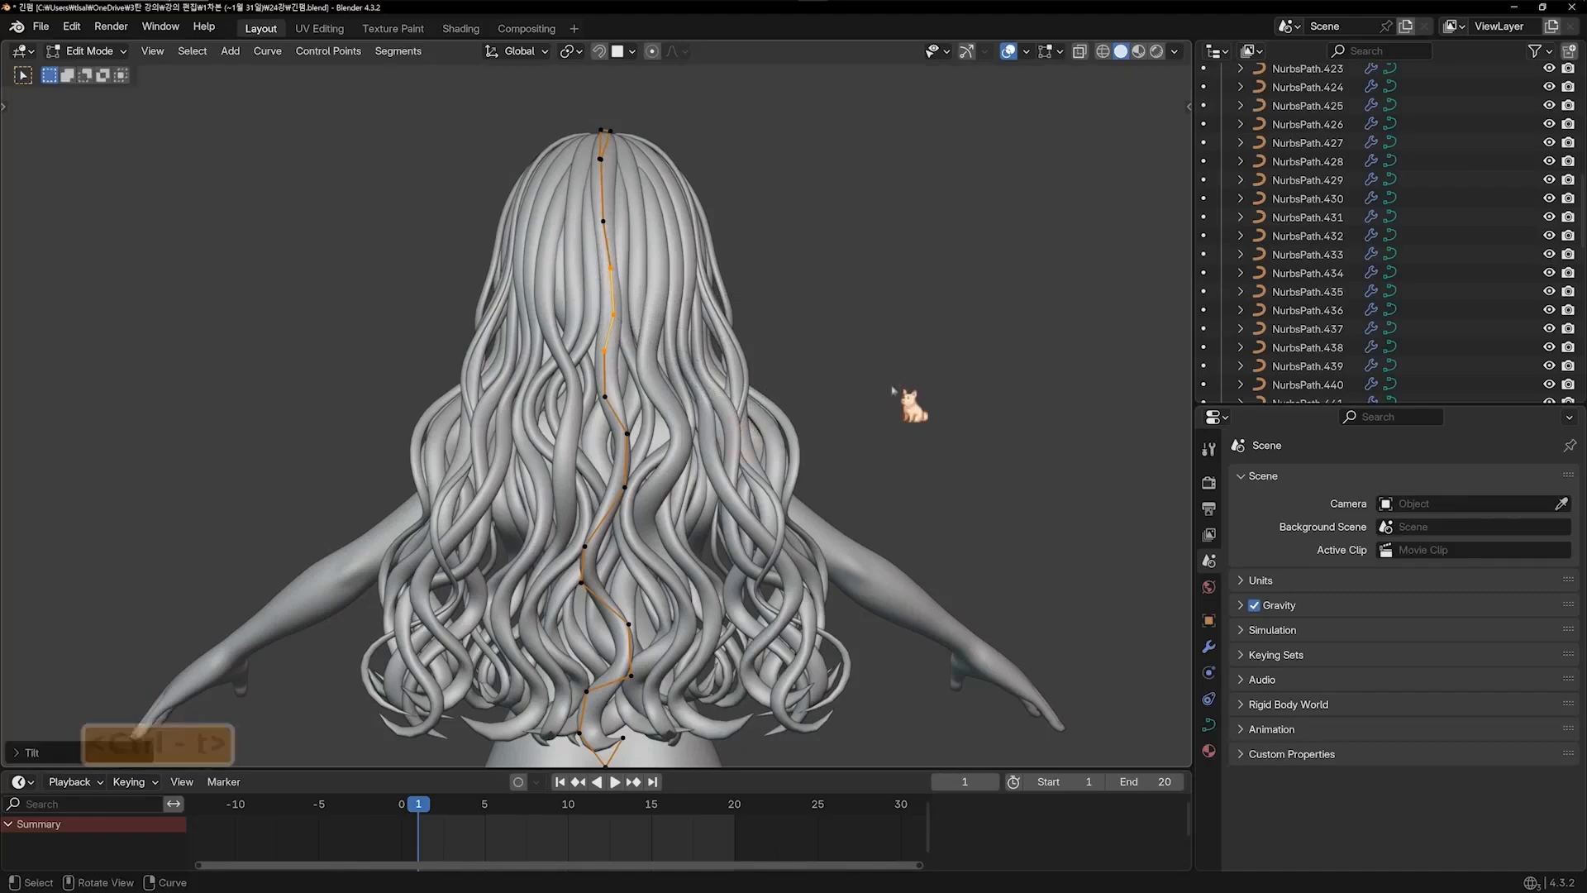
pyautogui.moveTo(806, 391); pyautogui.dragTo(735, 363, button='middle')
pyautogui.press('Tab')
# Shift the central strand's upper-back control point sideways to reshape the start of its wave
pyautogui.scroll(3, 628, 297)
pyautogui.click(623, 276)
pyautogui.press('g')
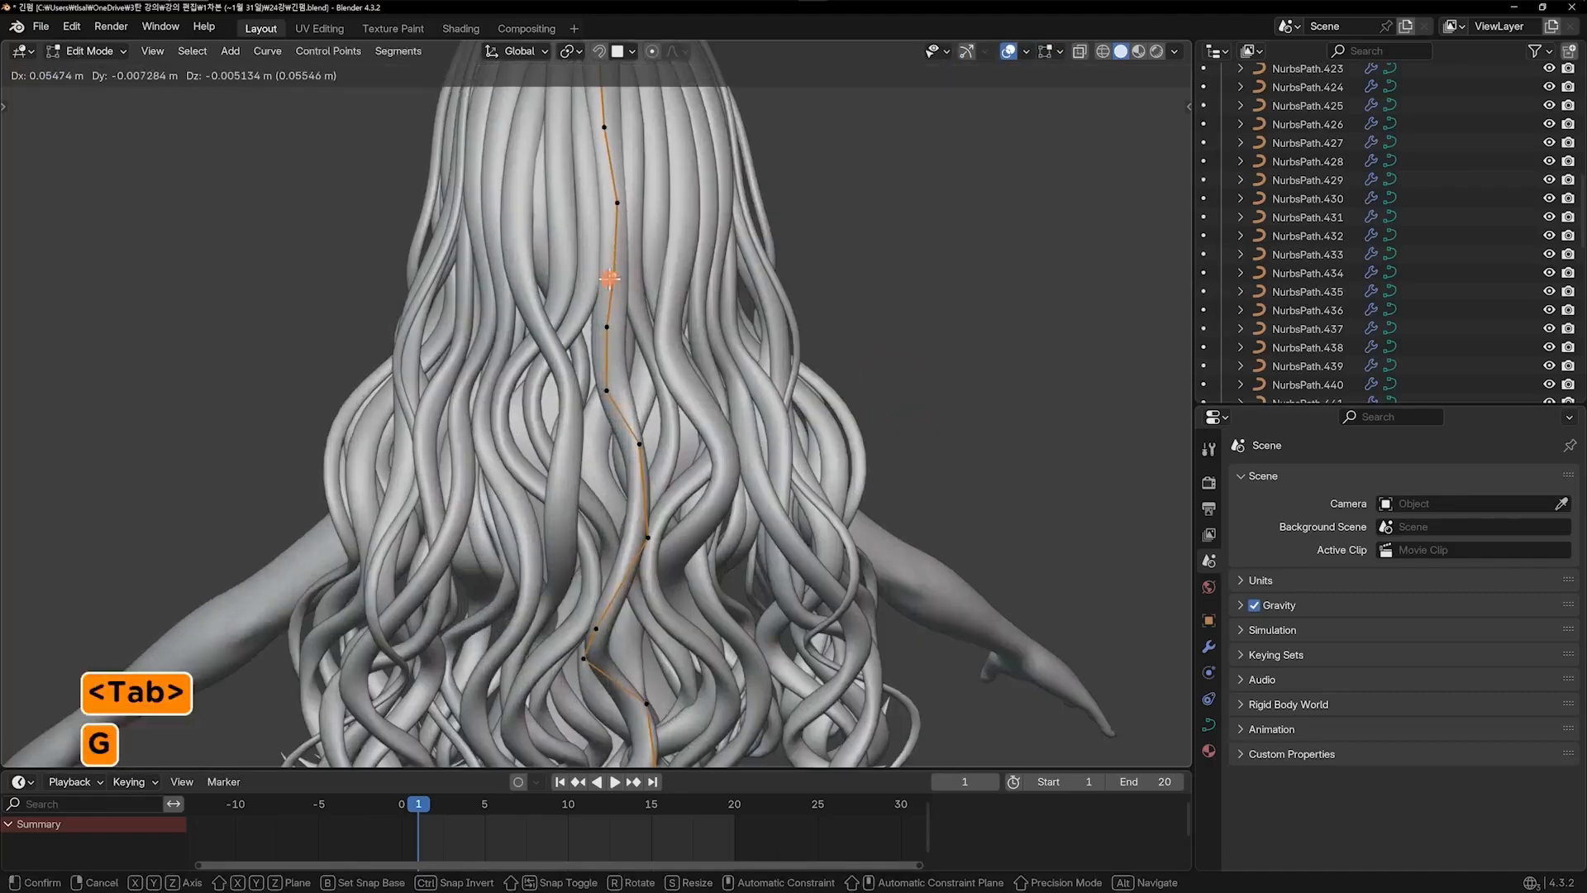
pyautogui.click(612, 276)
pyautogui.click(603, 335)
# Duplicate a strand at the back of the head and scale the radius of all the copy's control points
pyautogui.scroll(-4, 808, 369)
pyautogui.moveTo(808, 369); pyautogui.dragTo(653, 372, button='middle')
pyautogui.press('KP_1')
pyautogui.press('KP_9')
pyautogui.scroll(3, 633, 379)
pyautogui.hotkey('shift', 'd')
pyautogui.click(754, 407)
pyautogui.press('Tab')
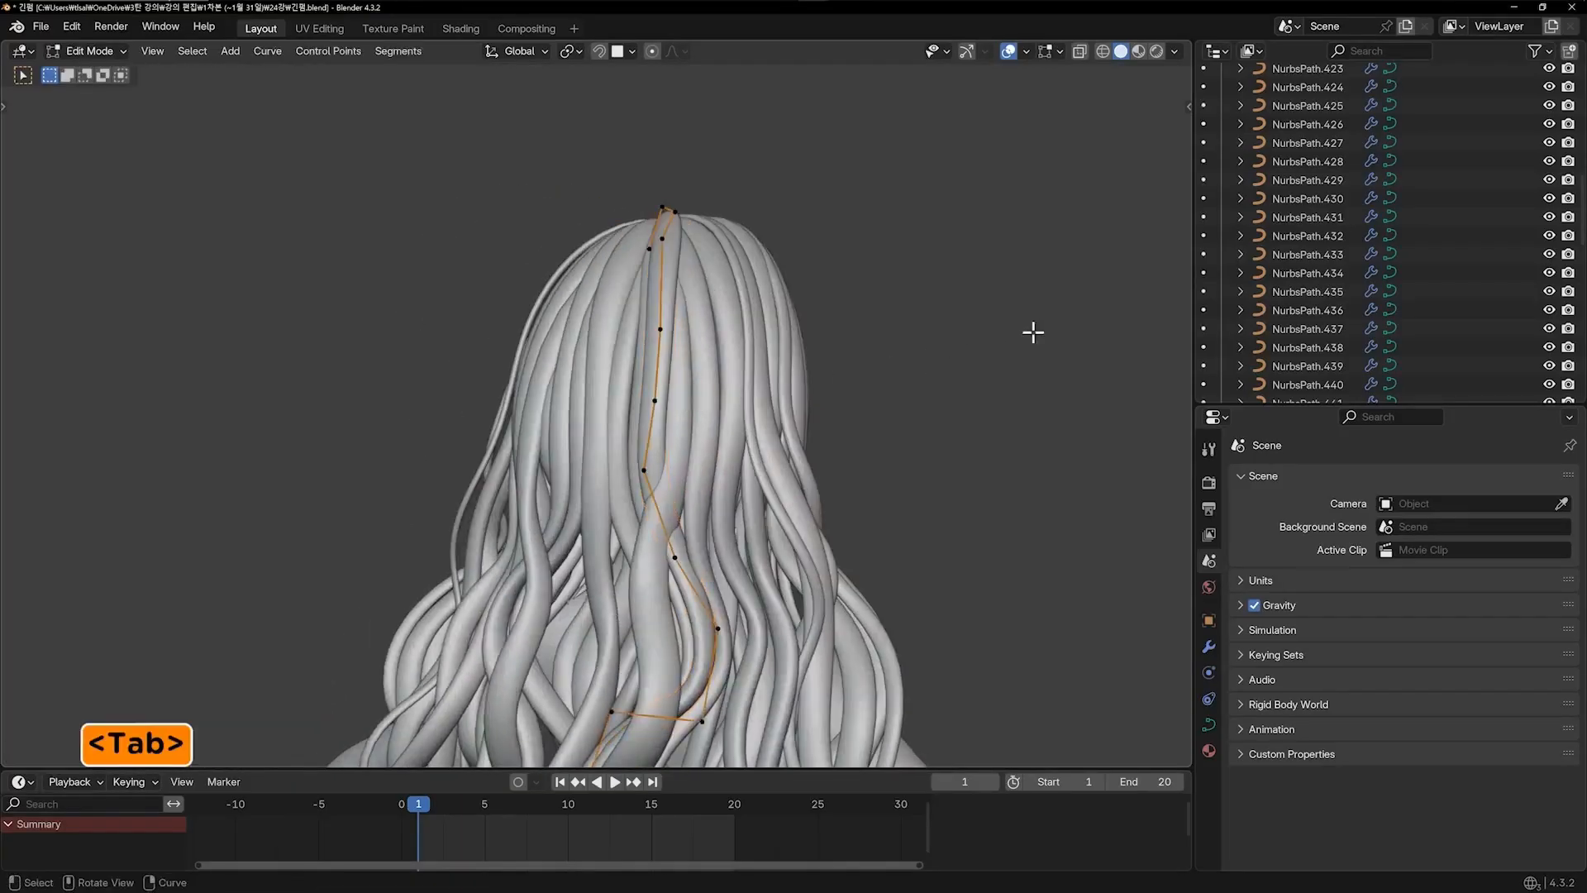
pyautogui.hotkey('alt', 's')
pyautogui.click(695, 449)
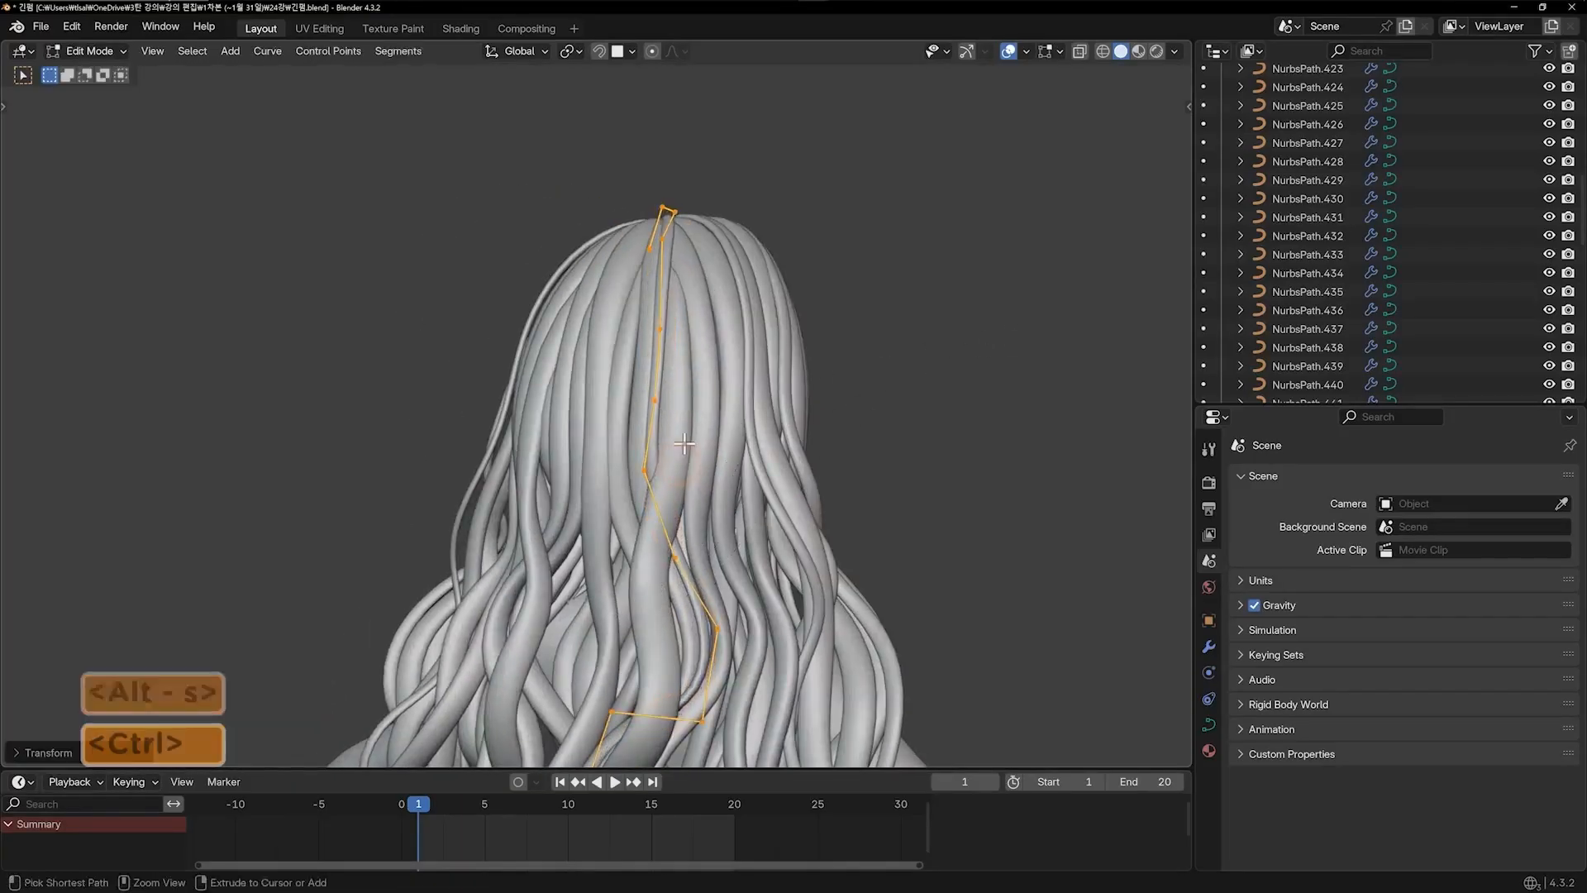
# Move the lower control points of the duplicated strand outward to the right side of the back and rotate them
pyautogui.keyDown('ctrl'); pyautogui.moveTo(695, 449); pyautogui.dragTo(686, 538, button='middle'); pyautogui.keyUp('ctrl')
pyautogui.keyDown('shift'); pyautogui.moveTo(620, 463); pyautogui.dragTo(599, 328, button='middle'); pyautogui.keyUp('shift')
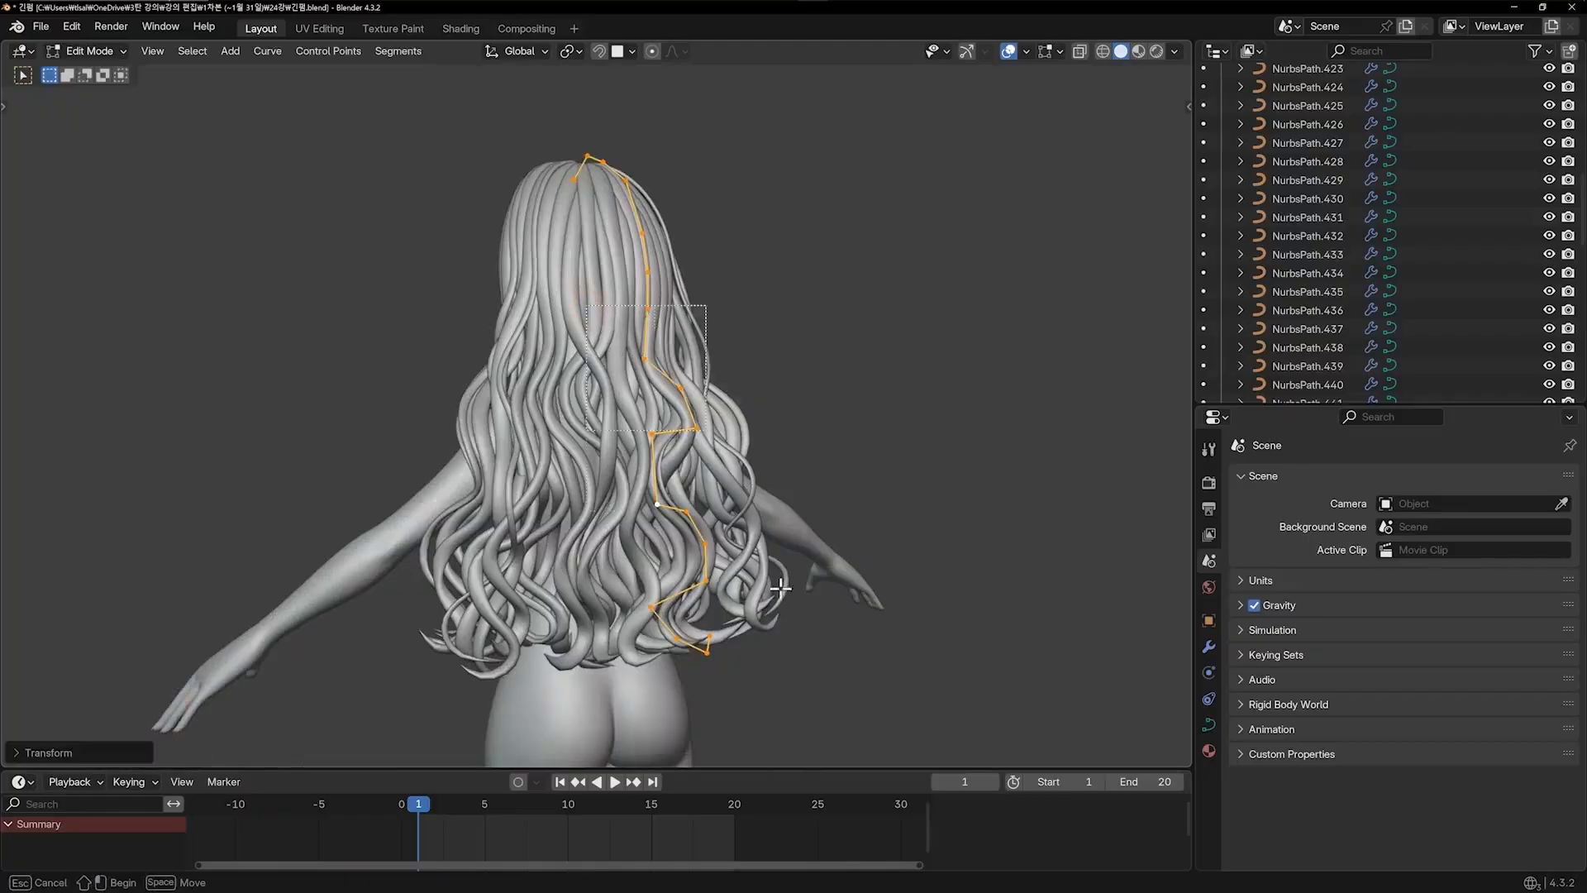
pyautogui.moveTo(781, 588); pyautogui.dragTo(814, 689)
pyautogui.press('g')
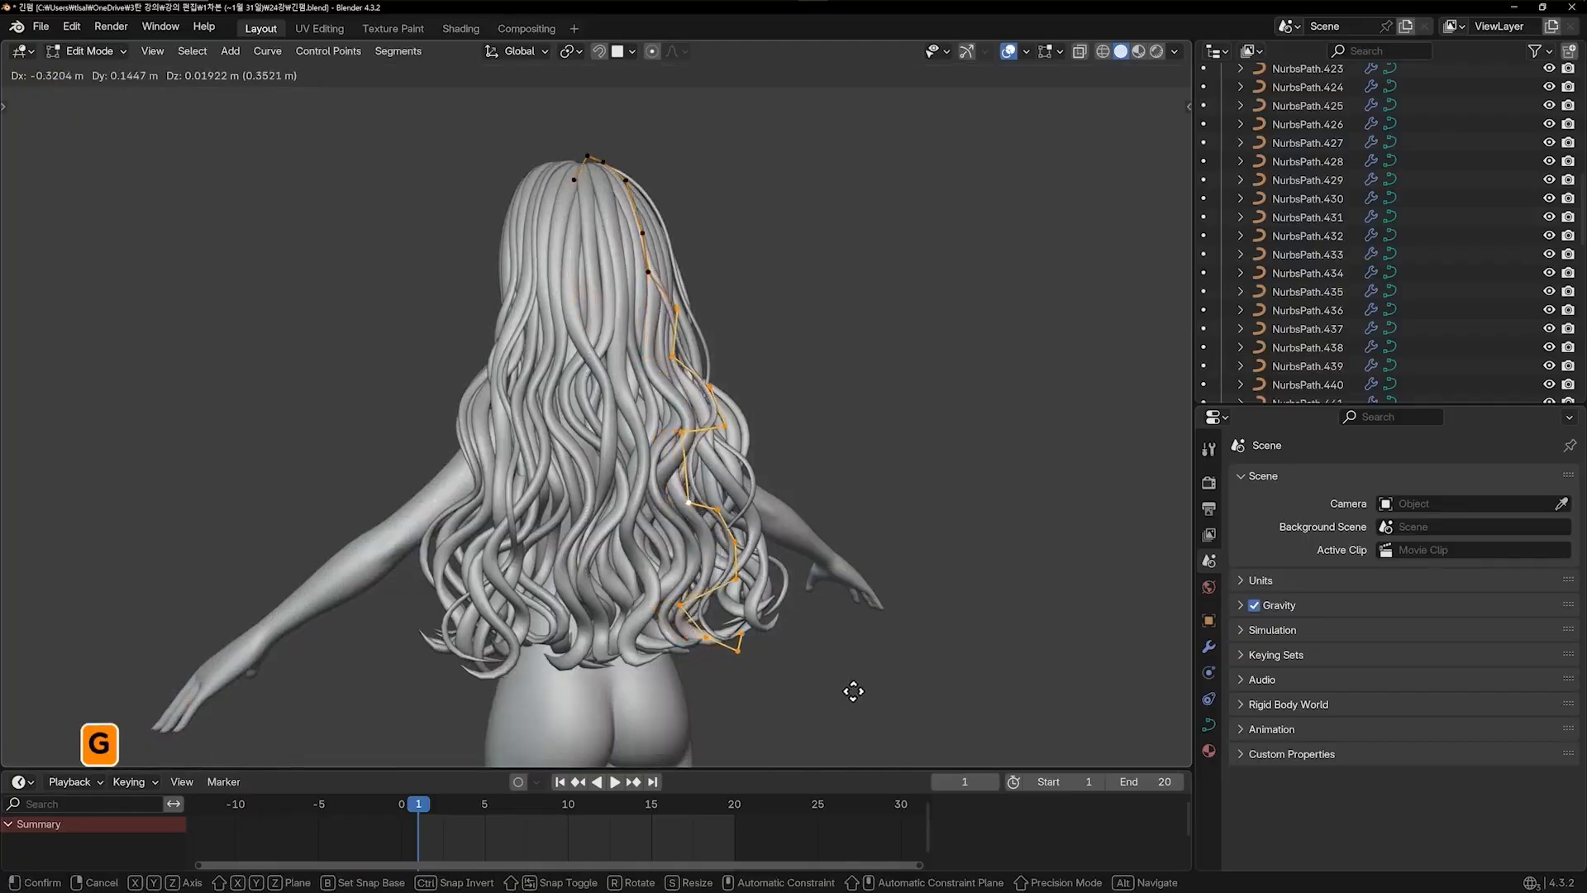
pyautogui.click(853, 691)
pyautogui.moveTo(825, 631); pyautogui.dragTo(656, 466, button='middle')
pyautogui.press('r')
pyautogui.click(923, 614)
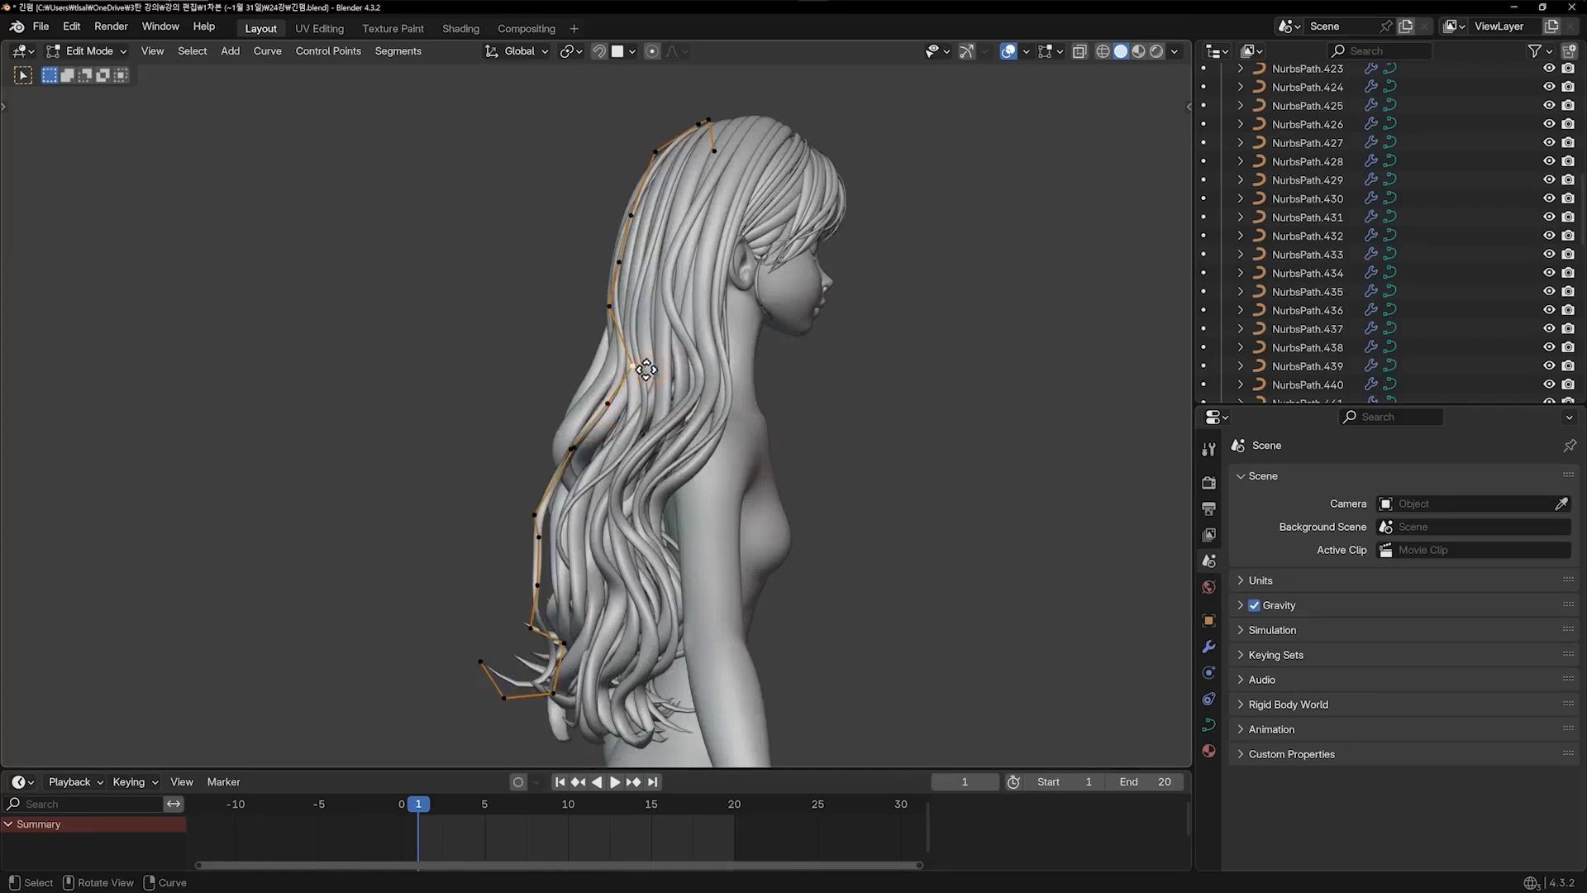
# Reposition the duplicated strand's mid-back control points to fit the surrounding hair from the side and above
pyautogui.press('g')
pyautogui.moveTo(646, 369); pyautogui.dragTo(789, 357, button='middle')
pyautogui.click(647, 433)
pyautogui.press('g')
pyautogui.click(801, 374)
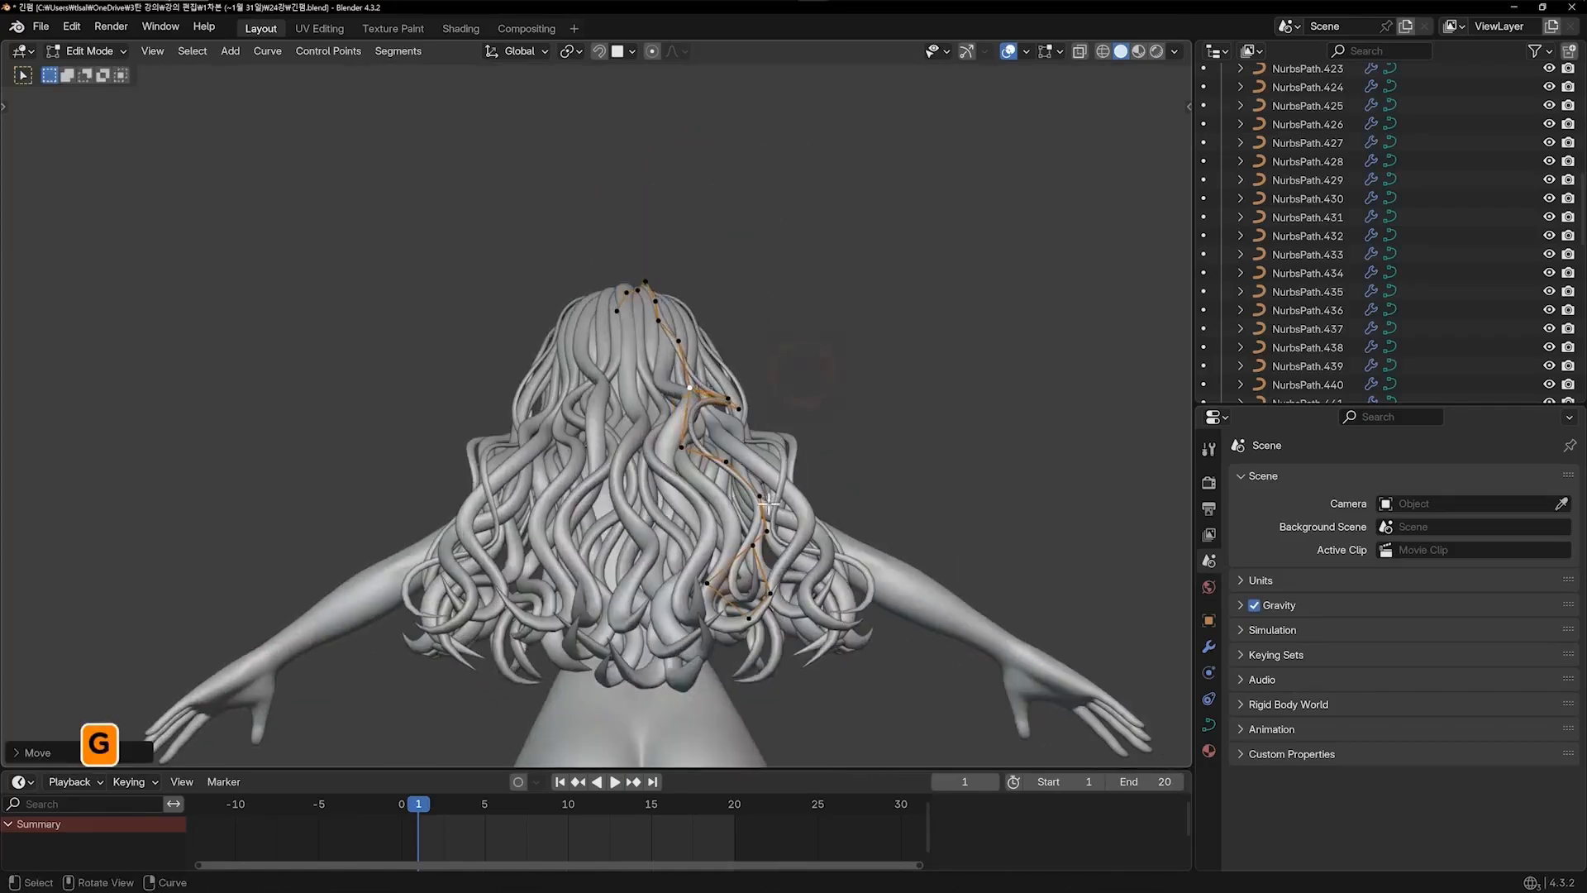
# Move the duplicated strand's lowest control points one by one to reshape its bottom curl
pyautogui.moveTo(769, 502); pyautogui.dragTo(762, 709, button='middle')
pyautogui.click(709, 618)
pyautogui.click(733, 635)
pyautogui.press('g')
pyautogui.click(719, 630)
pyautogui.click(690, 678)
pyautogui.press('g')
pyautogui.click(707, 685)
pyautogui.click(534, 666)
pyautogui.press('g')
pyautogui.click(570, 655)
pyautogui.press('g')
pyautogui.click(705, 688)
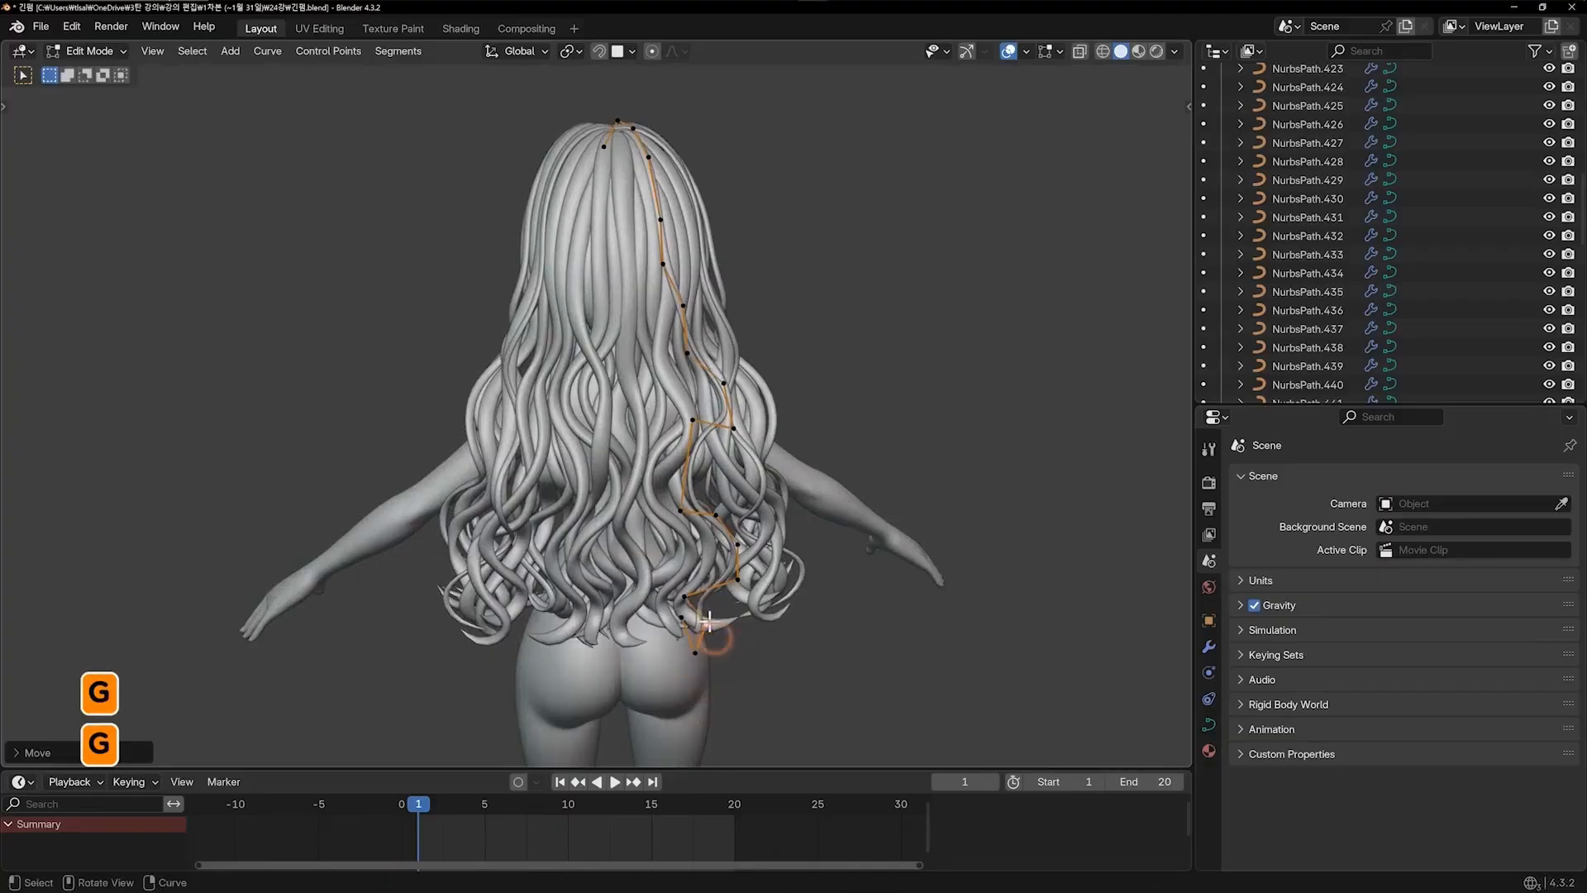
# Arrange the duplicated strand's end control points so the tip curls inward toward the centre of the back
pyautogui.press('g')
pyautogui.click(703, 660)
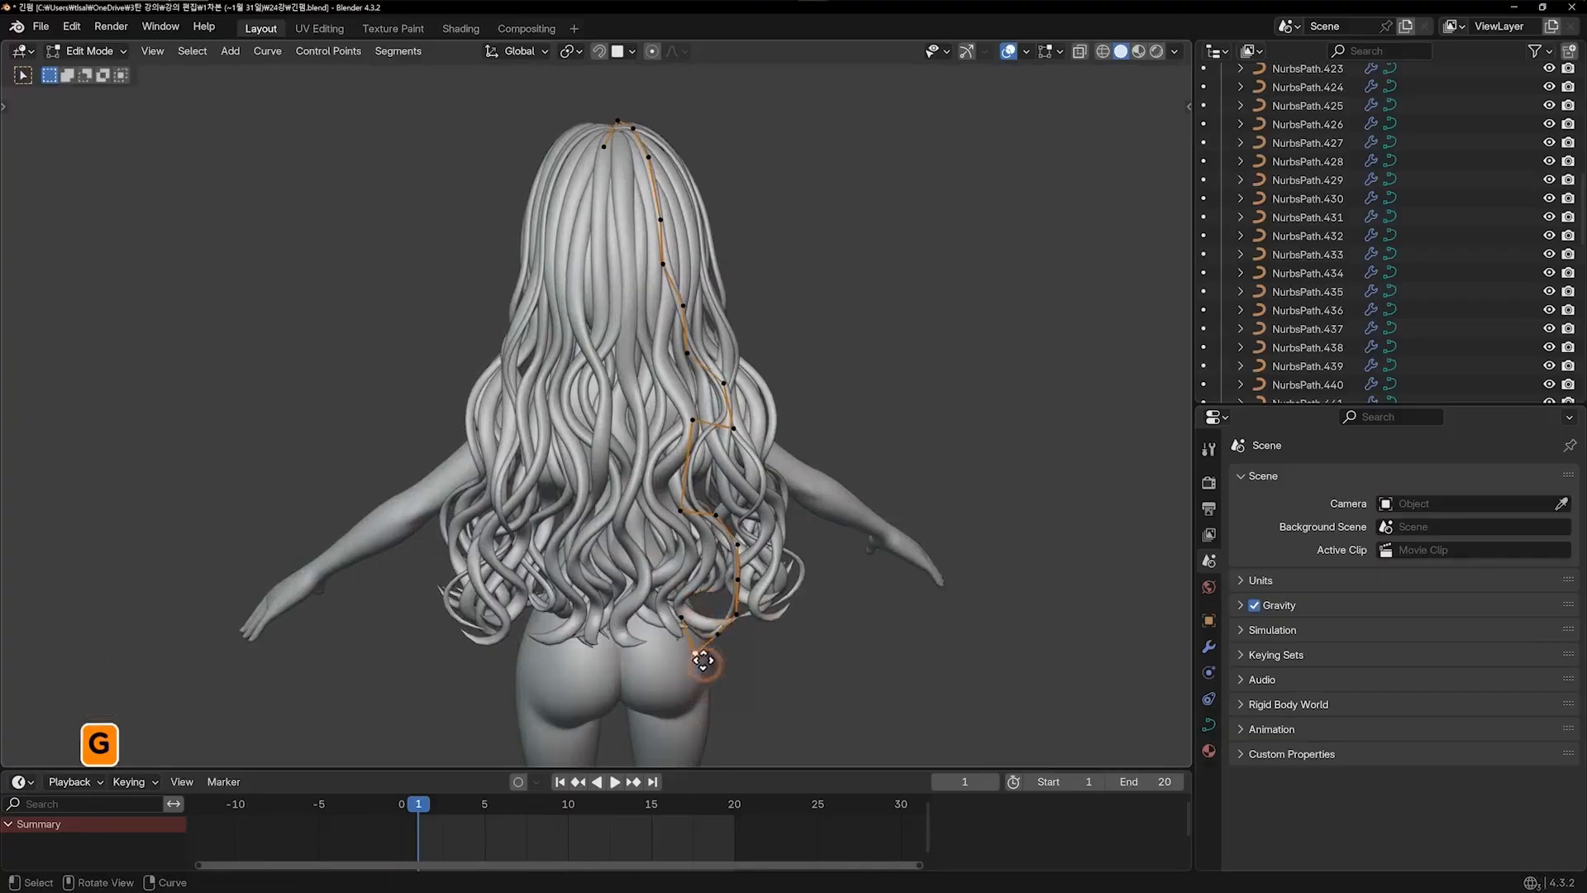
pyautogui.press('g')
pyautogui.click(708, 655)
pyautogui.moveTo(707, 655); pyautogui.dragTo(666, 614, button='middle')
pyautogui.click(727, 641)
pyautogui.press('g')
pyautogui.click(744, 616)
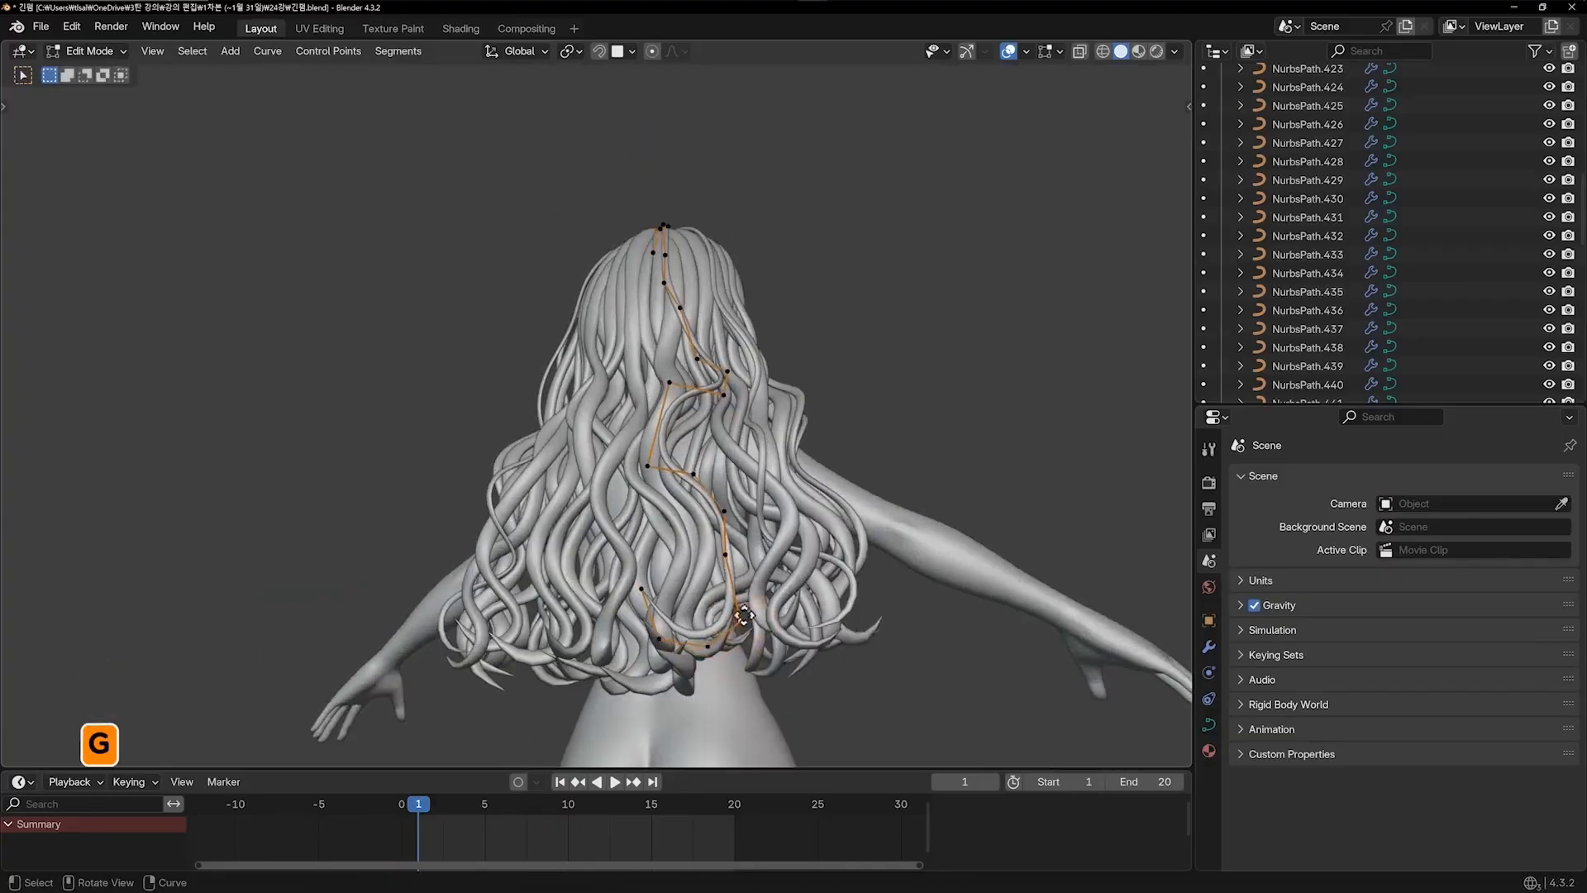
pyautogui.press('g')
pyautogui.click(738, 569)
# Tilt the duplicated strand's end control points and adjust the position of its curled tip
pyautogui.moveTo(800, 693); pyautogui.dragTo(800, 693)
pyautogui.hotkey('ctrl', 't')
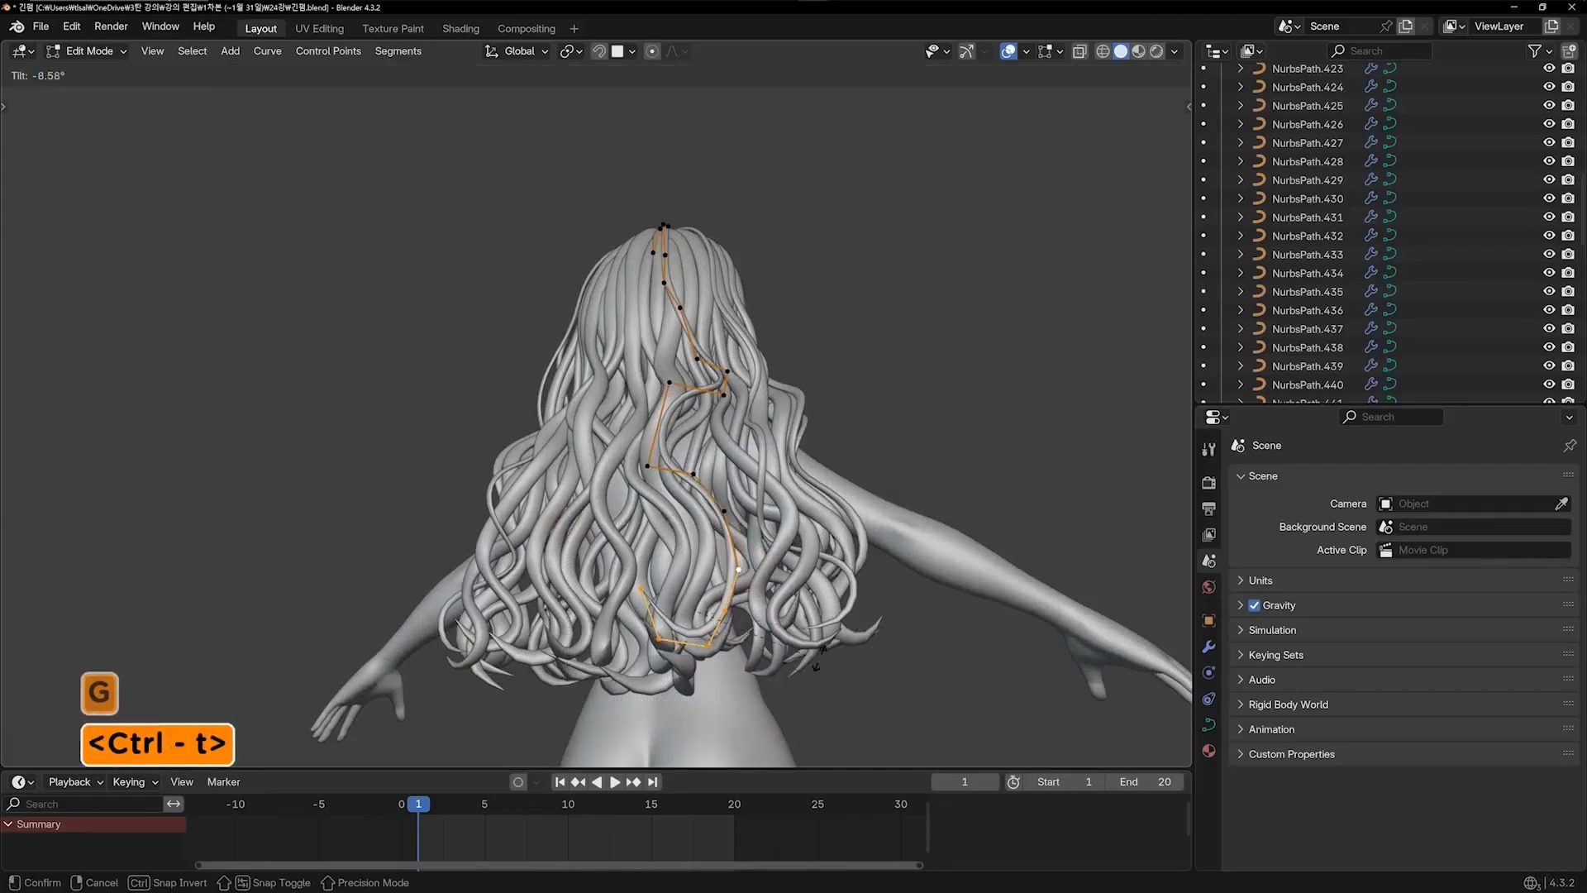
pyautogui.click(799, 518)
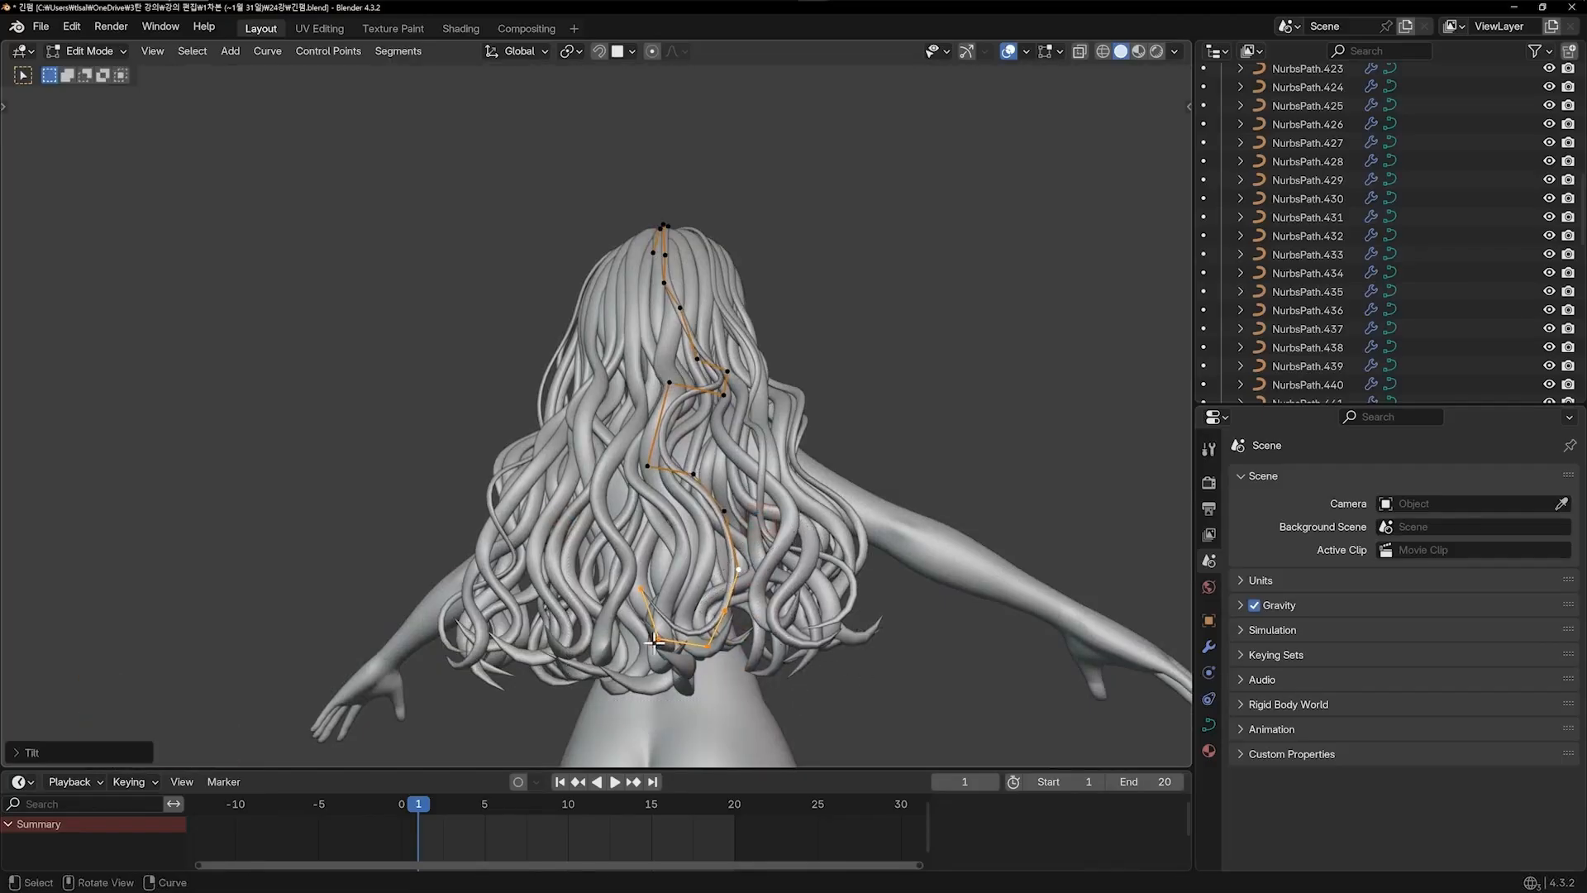
pyautogui.press('g')
pyautogui.press('Tab')
pyautogui.moveTo(950, 450); pyautogui.dragTo(905, 562, button='middle')
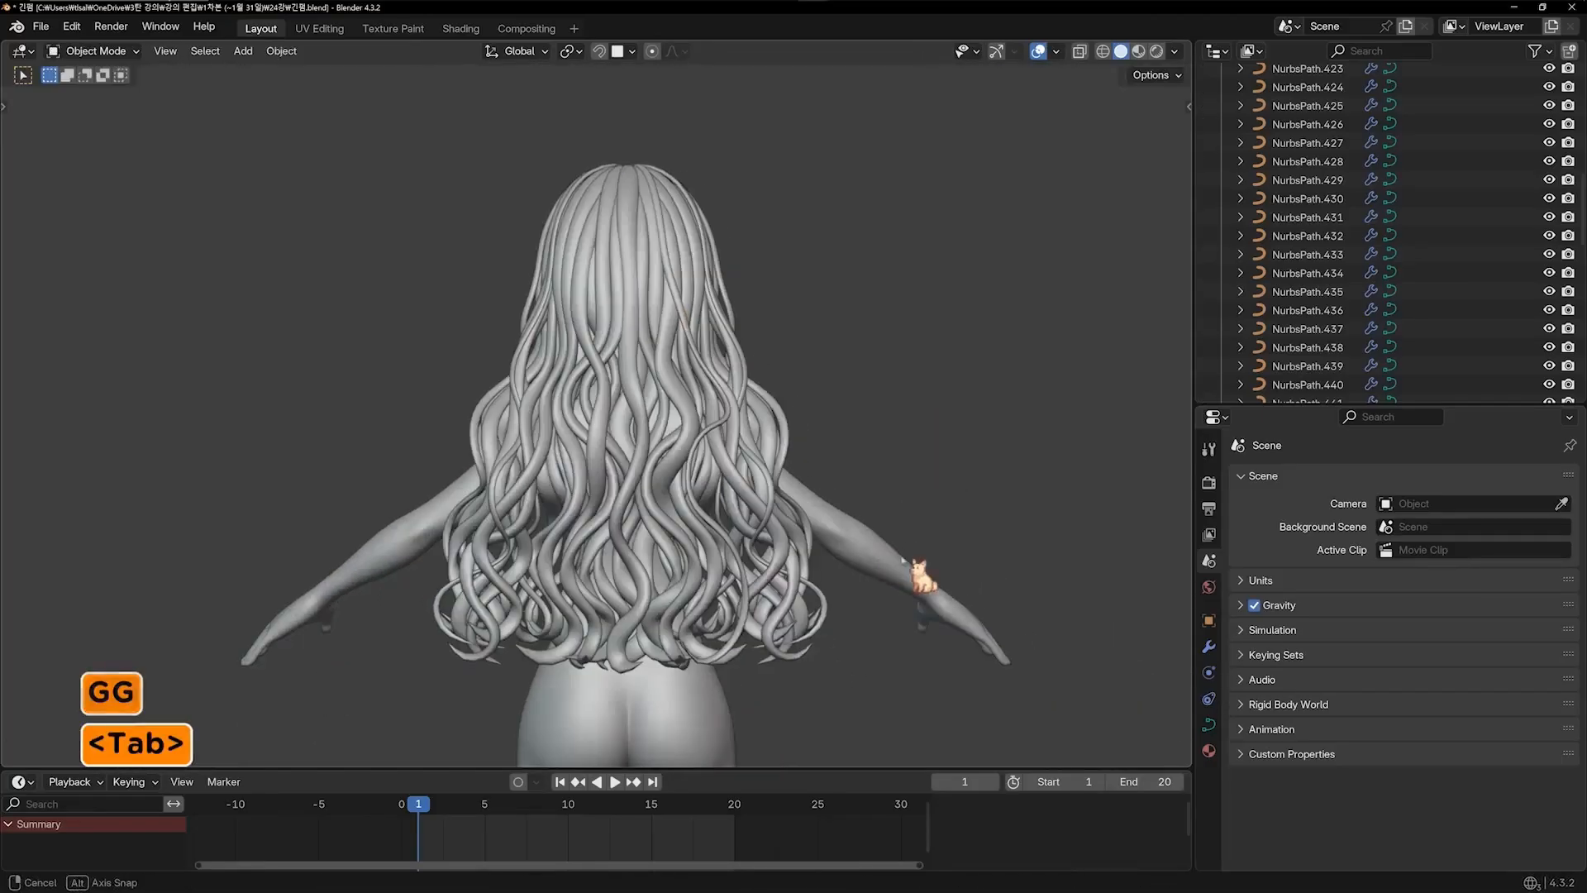
# From the side, move the duplicated strand's mid-back control points to deepen its wave
pyautogui.moveTo(716, 546); pyautogui.dragTo(571, 463, button='middle')
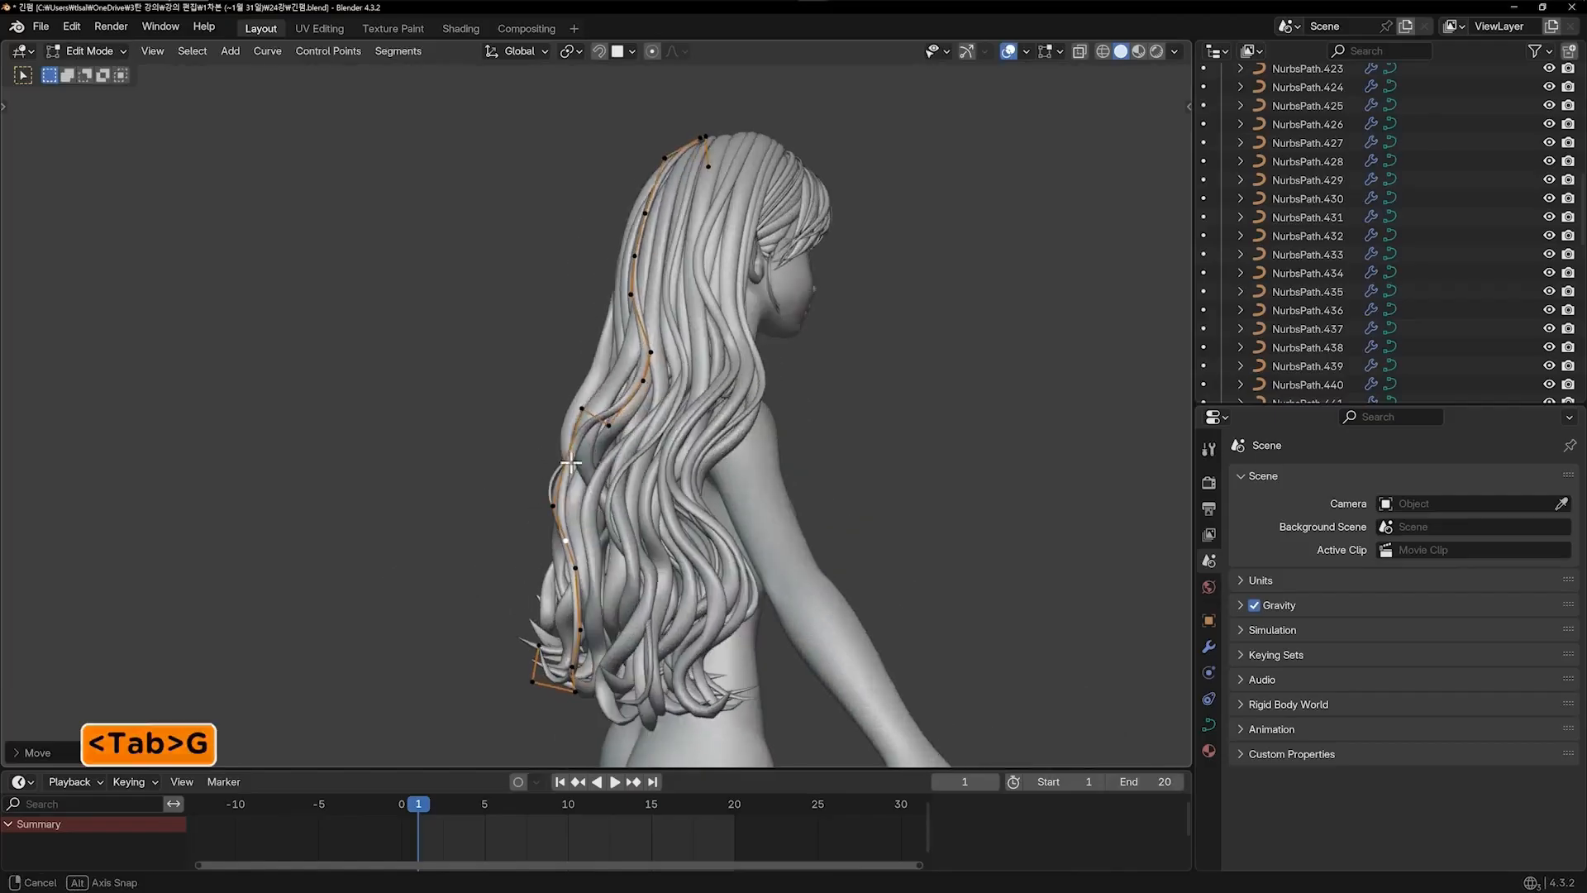
pyautogui.click(580, 421)
pyautogui.press('g')
pyautogui.click(552, 449)
pyautogui.click(612, 428)
pyautogui.press('g')
pyautogui.click(622, 441)
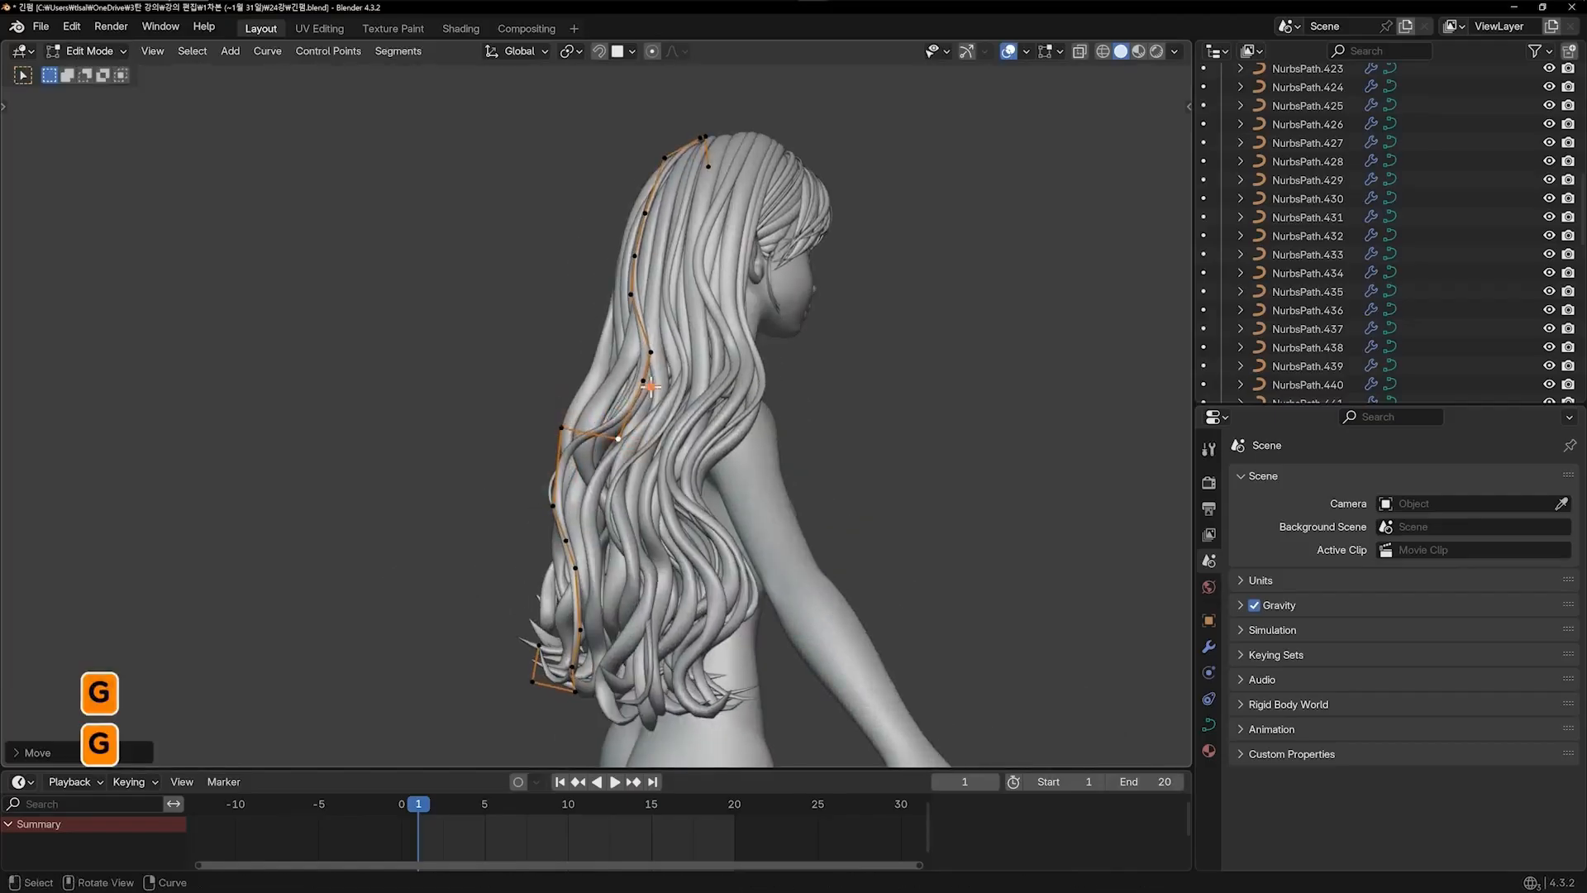
# Move the duplicated strand's lower control points in the side profile to tuck its end into the hair
pyautogui.moveTo(782, 479); pyautogui.dragTo(578, 575, button='middle')
pyautogui.press('Tab')
pyautogui.press('g')
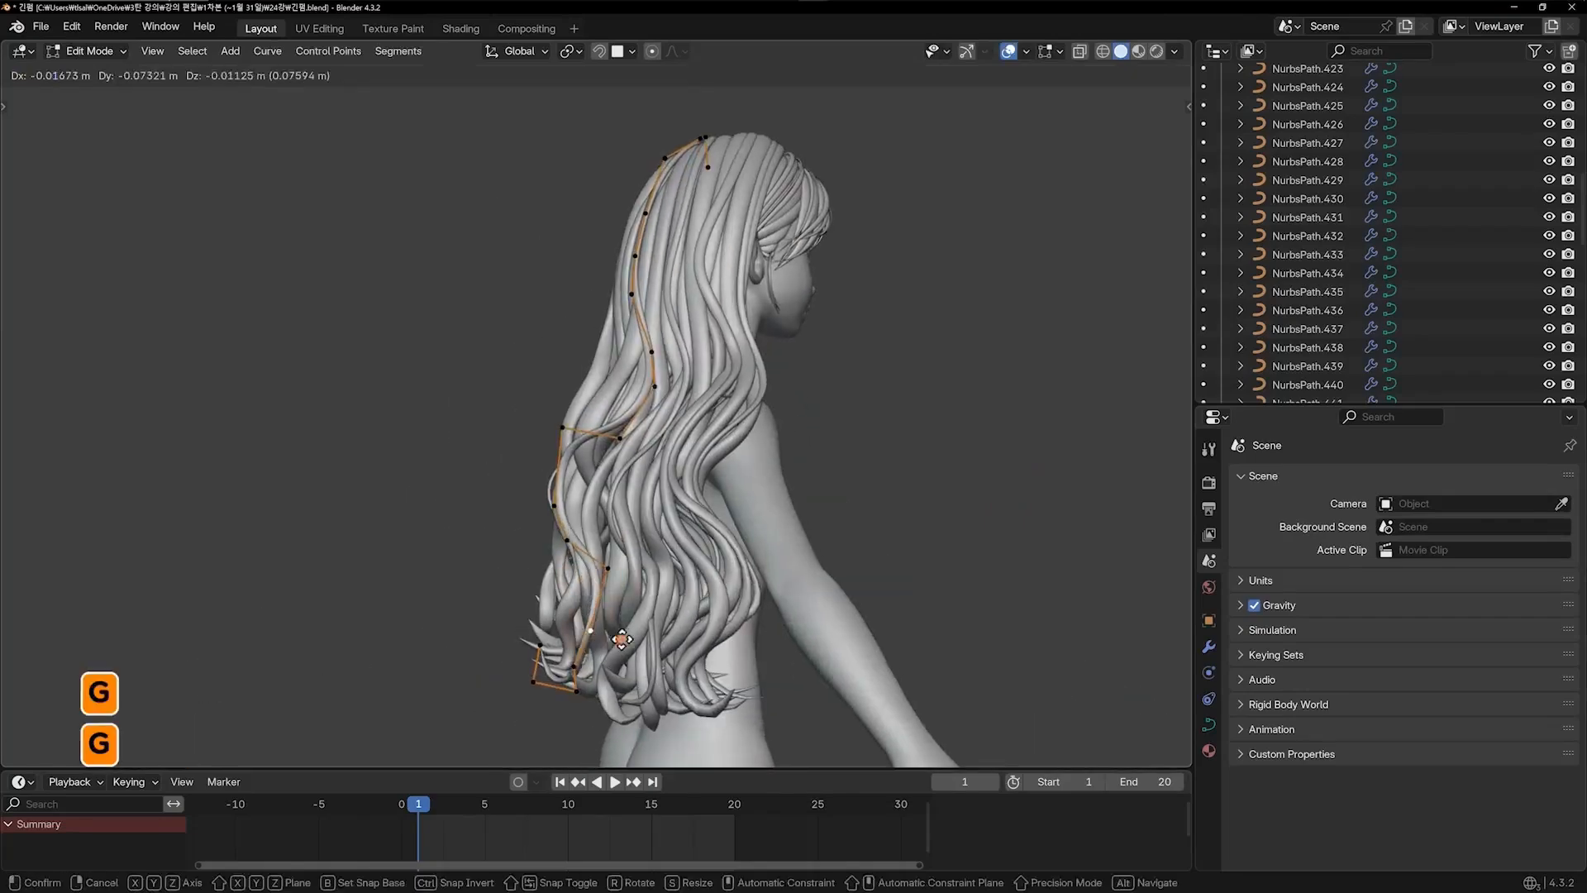
pyautogui.click(562, 707)
pyautogui.click(576, 691)
pyautogui.press('g')
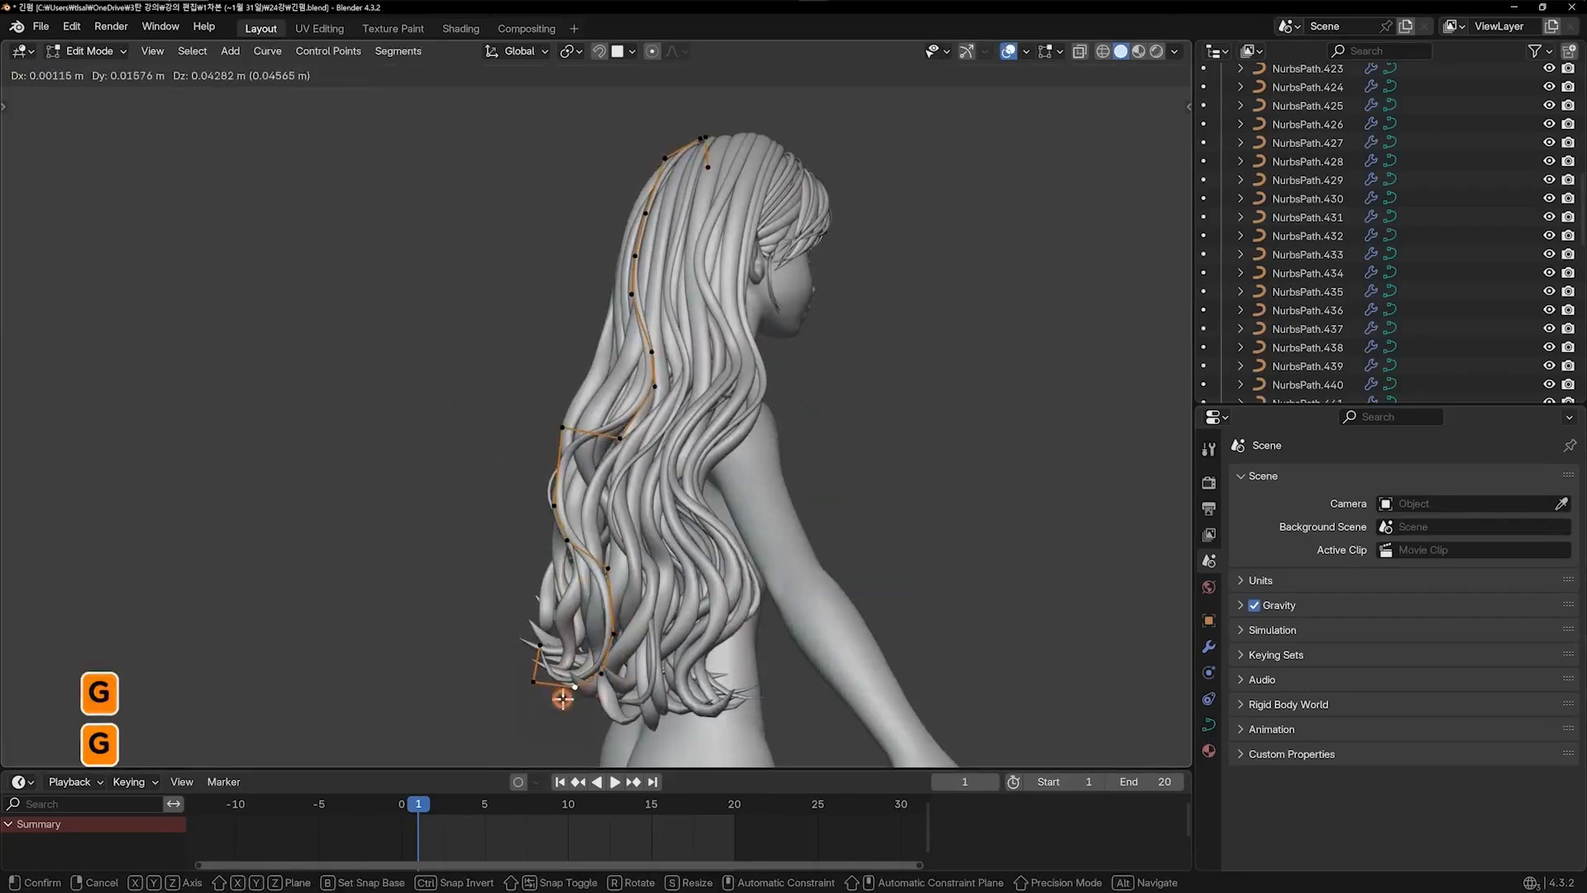
pyautogui.click(560, 694)
pyautogui.press('Tab')
pyautogui.click(861, 513)
# Nudge an upper-back control point of the strand right of centre to refine how it lies
pyautogui.moveTo(695, 554); pyautogui.dragTo(707, 658, button='middle')
pyautogui.scroll(1, 707, 657)
pyautogui.click(674, 385)
pyautogui.press('Tab')
pyautogui.click(673, 382)
pyautogui.press('g')
pyautogui.click(676, 381)
pyautogui.press('Tab')
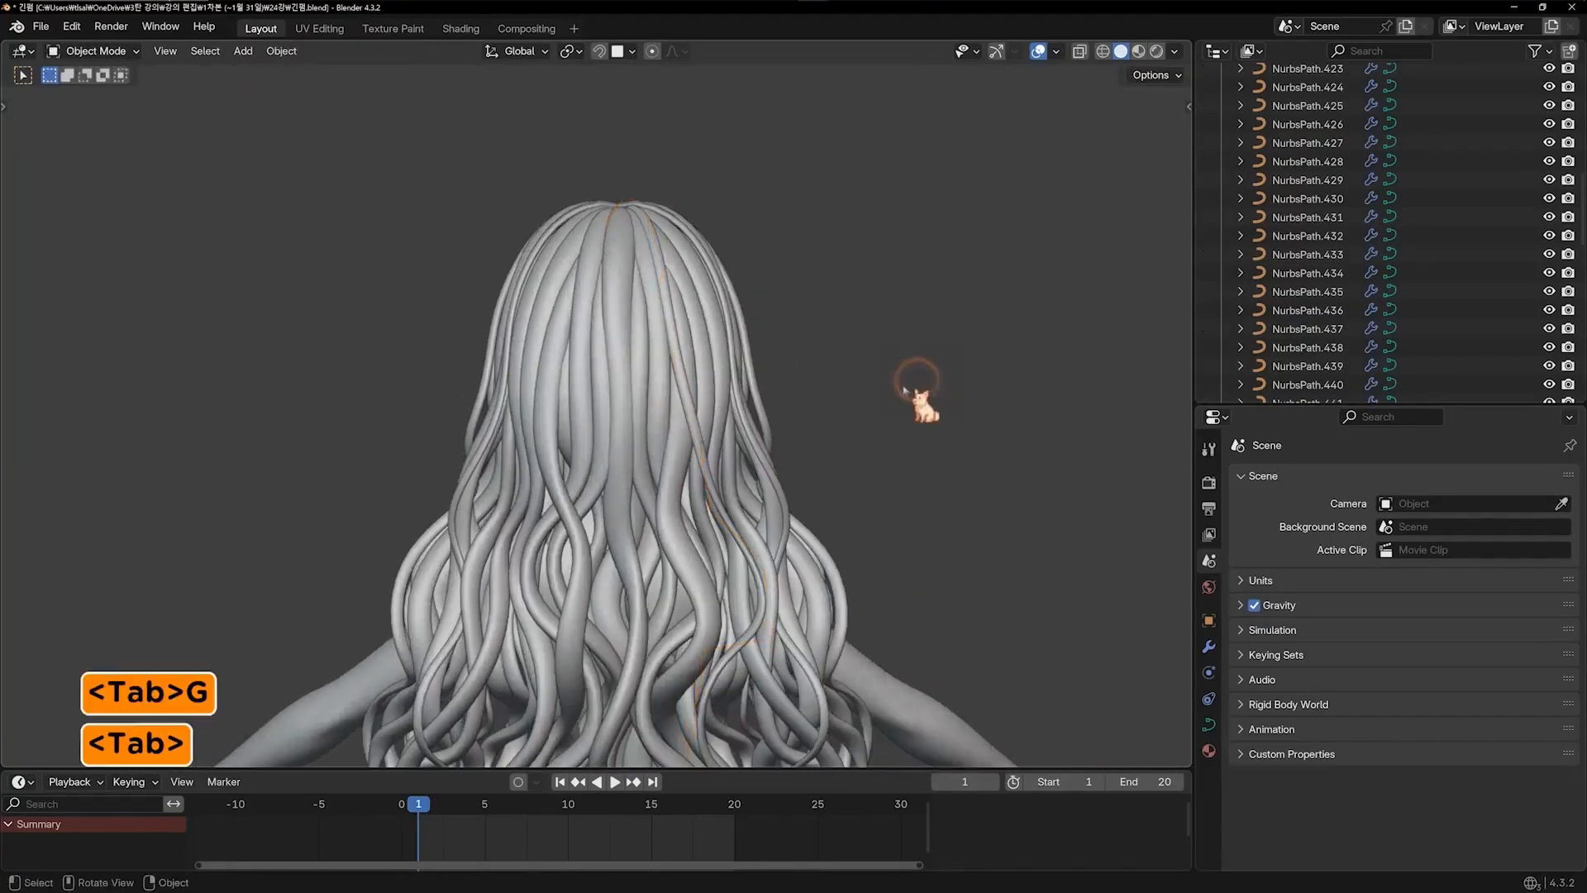
# Reposition the mid-back control points of the strand left of the centre back to adjust its bend
pyautogui.moveTo(915, 383); pyautogui.dragTo(752, 489, button='middle')
pyautogui.scroll(1, 556, 506)
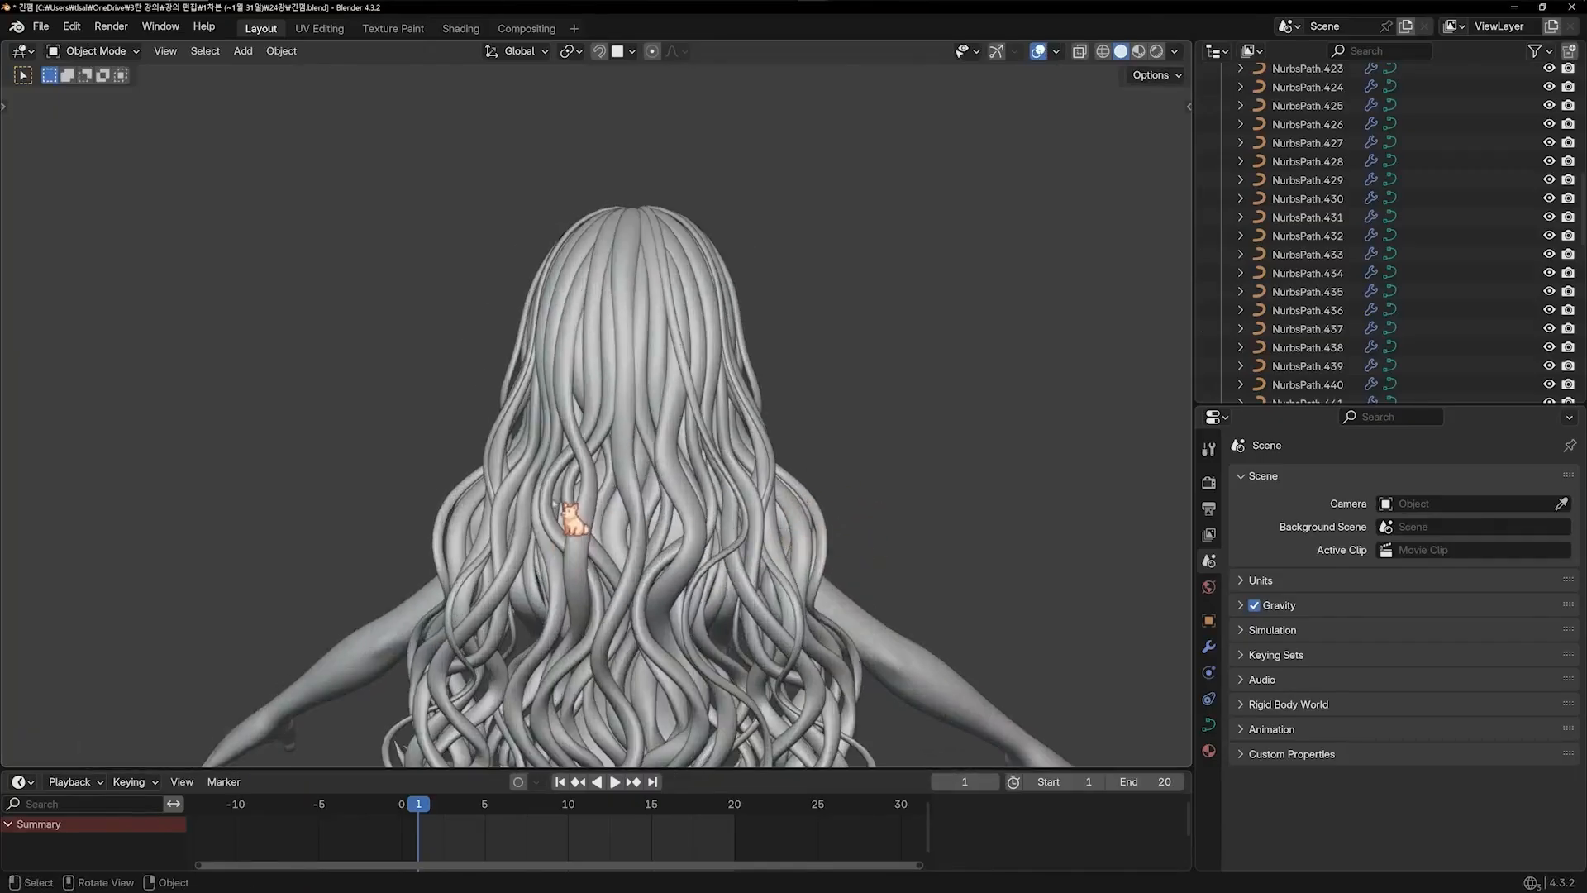
pyautogui.moveTo(603, 430); pyautogui.dragTo(637, 430, button='middle')
pyautogui.keyDown('shift'); pyautogui.moveTo(636, 430); pyautogui.dragTo(612, 466, button='middle'); pyautogui.keyUp('shift')
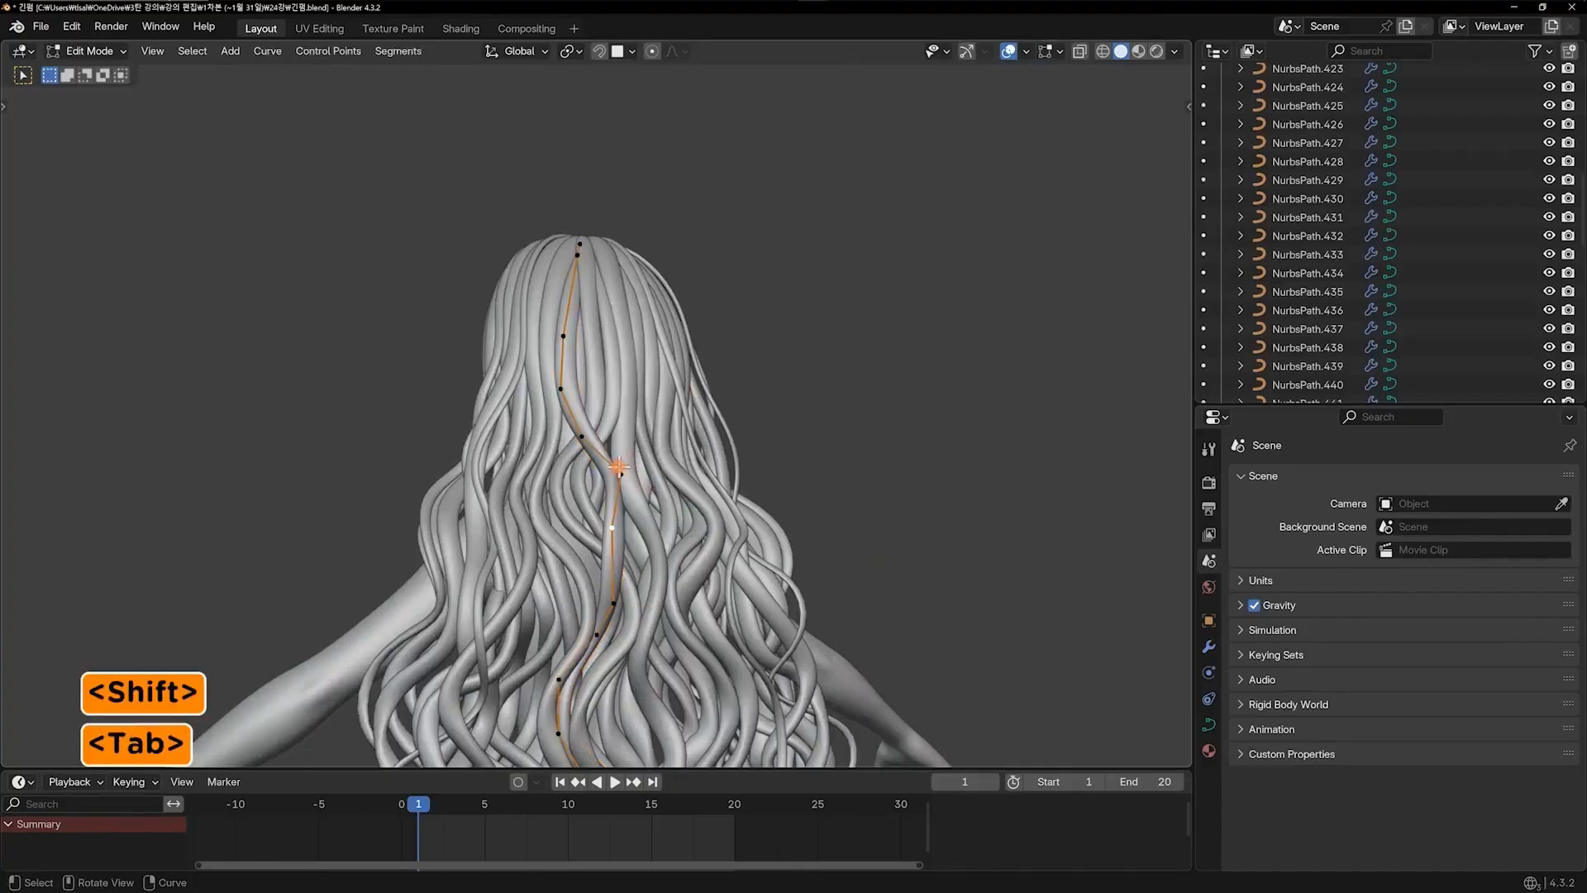
pyautogui.press('g')
pyautogui.press('g')
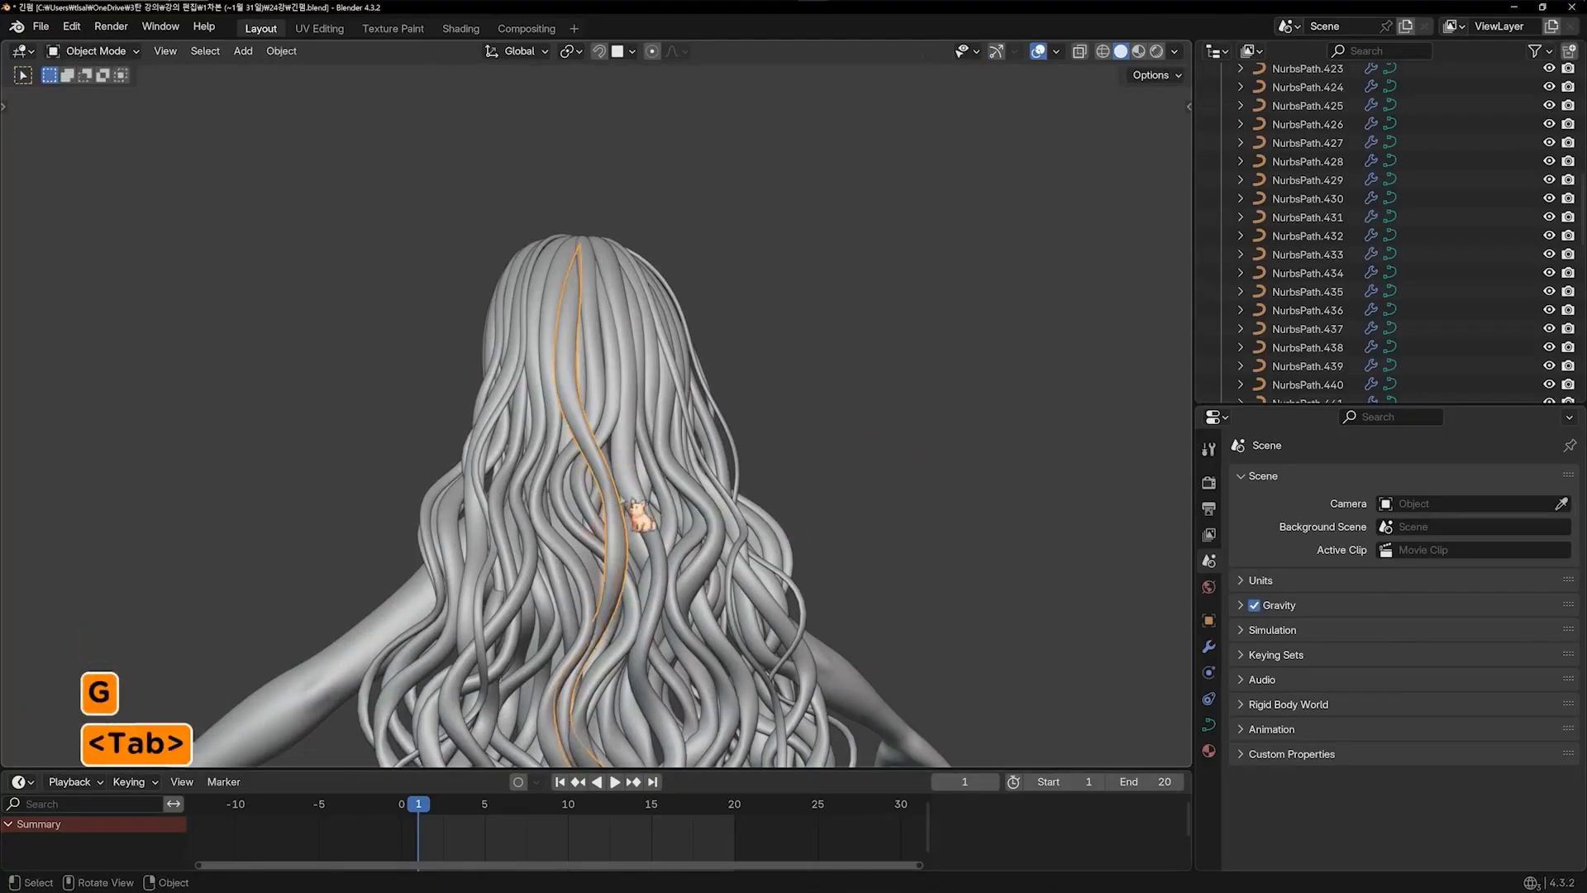
# Duplicate the left-of-centre back strand and place the copy toward the centre of the back
pyautogui.moveTo(638, 512); pyautogui.dragTo(726, 379, button='middle')
pyautogui.hotkey('shift', 'd')
pyautogui.click(724, 480)
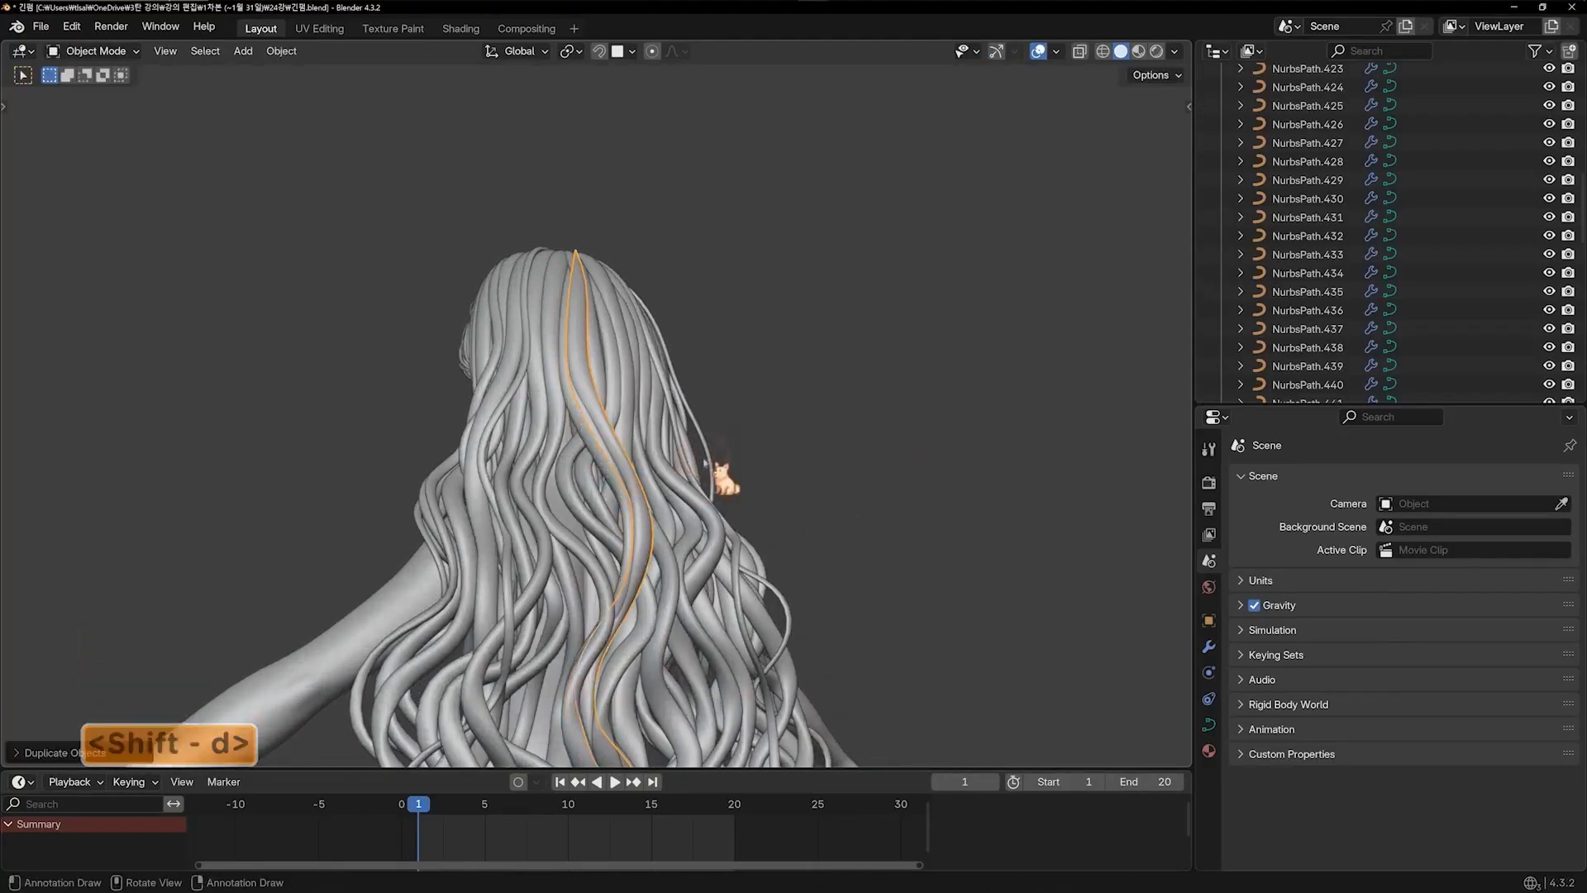
# Shrink the duplicated strand's thickness to about 0.54 and reposition the whole strand over the centre back
pyautogui.press('a')
pyautogui.hotkey('alt', 's')
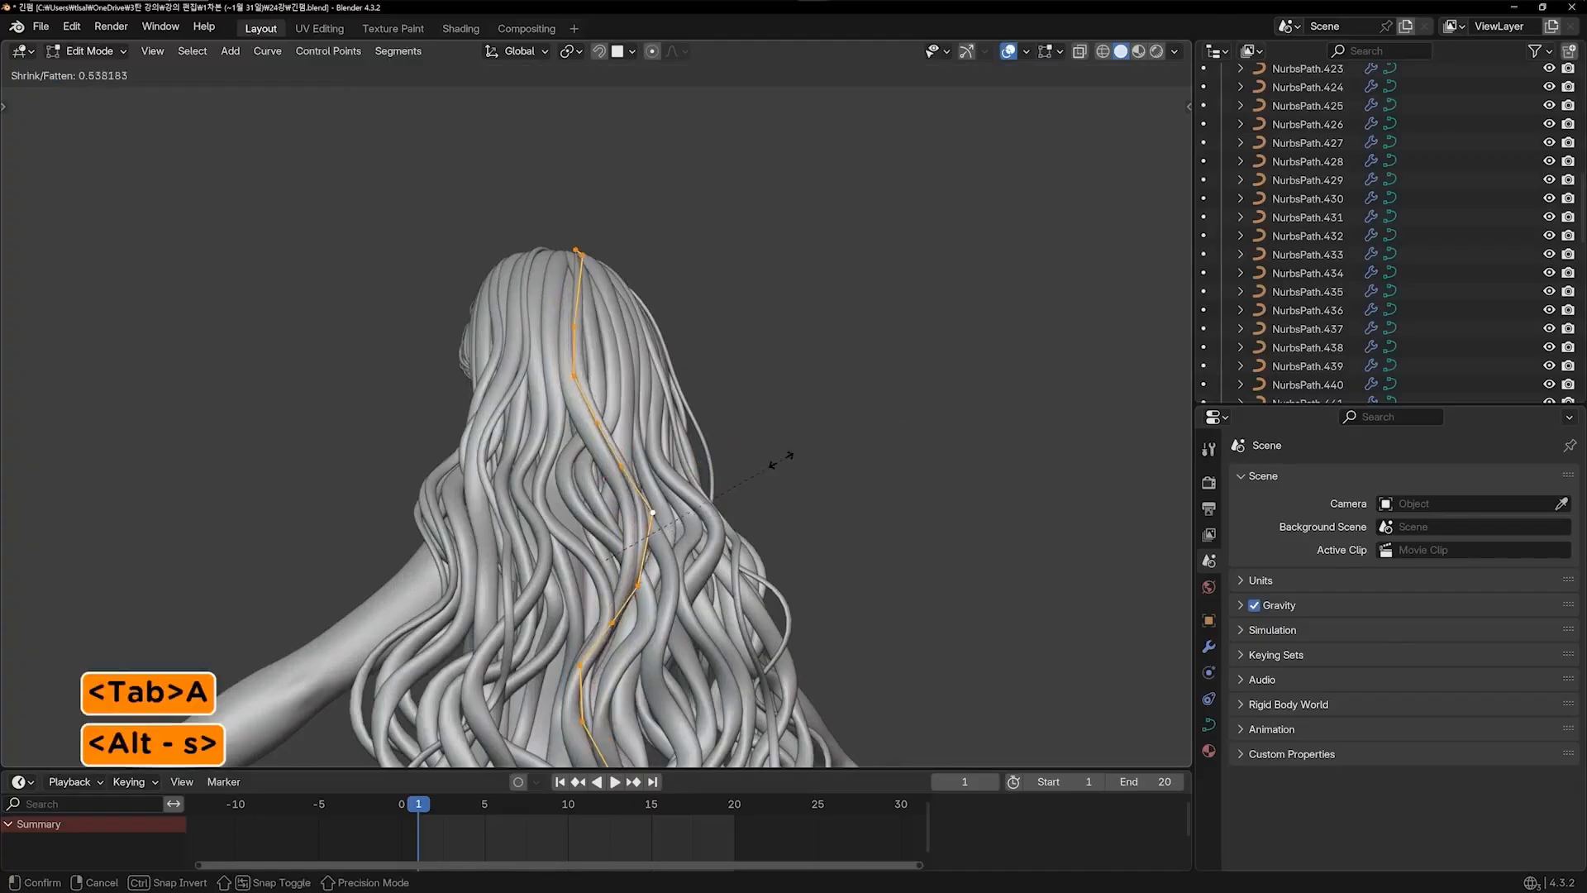
pyautogui.click(781, 459)
pyautogui.moveTo(744, 464); pyautogui.dragTo(675, 401, button='middle')
pyautogui.press('g')
pyautogui.click(633, 461)
# Move two mid-back control points of the duplicated strand to reshape its bend
pyautogui.click(642, 473)
pyautogui.press('g')
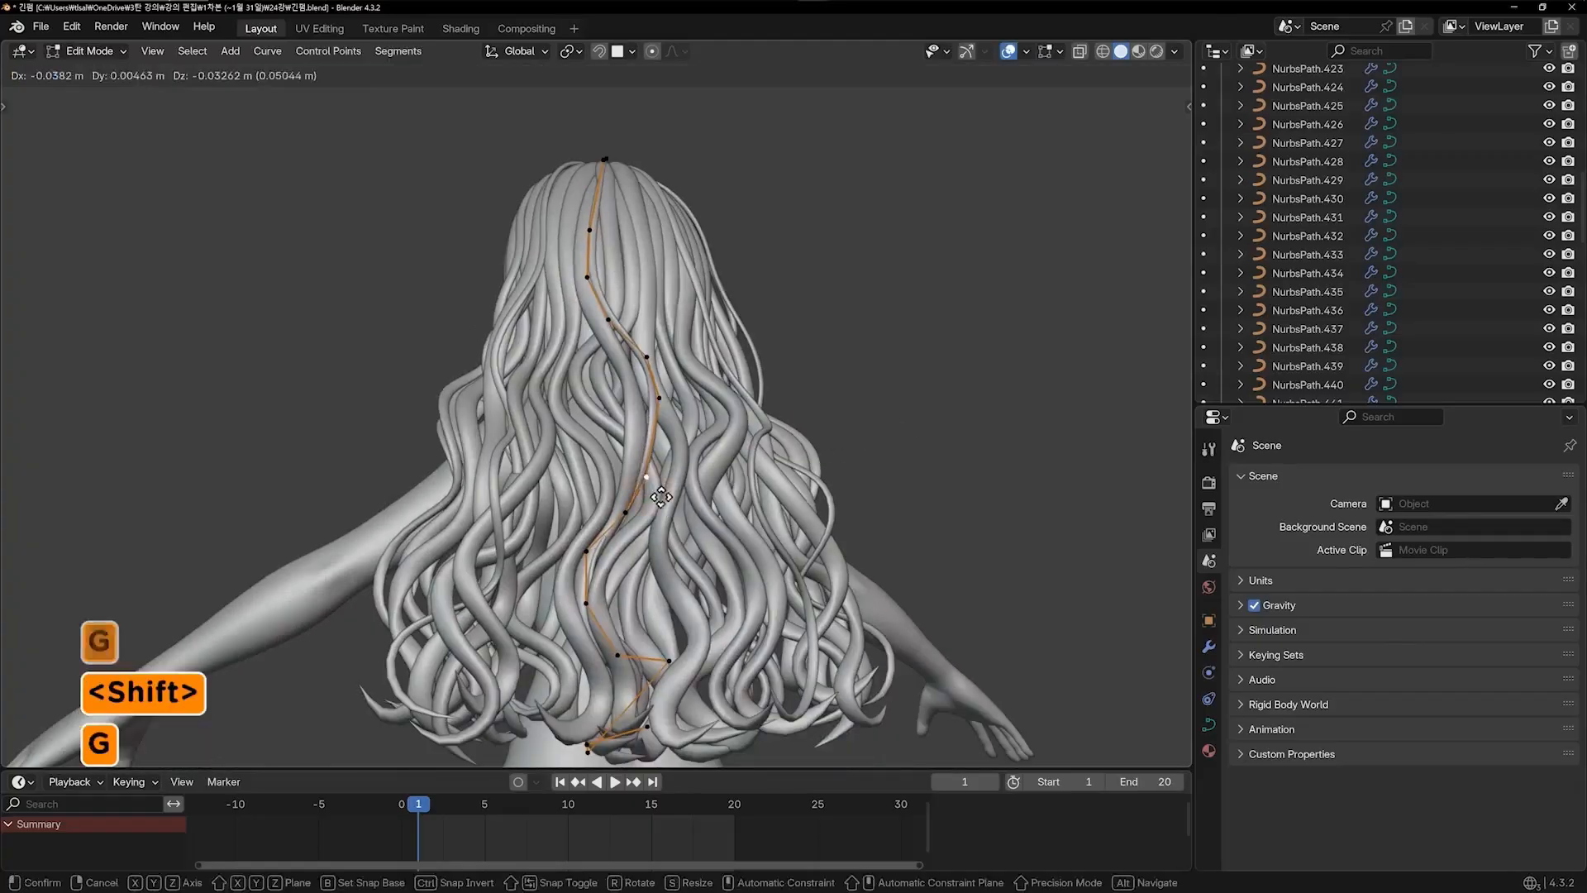
pyautogui.click(649, 481)
pyautogui.click(628, 510)
pyautogui.press('g')
pyautogui.click(635, 522)
pyautogui.moveTo(660, 516); pyautogui.dragTo(635, 486, button='middle')
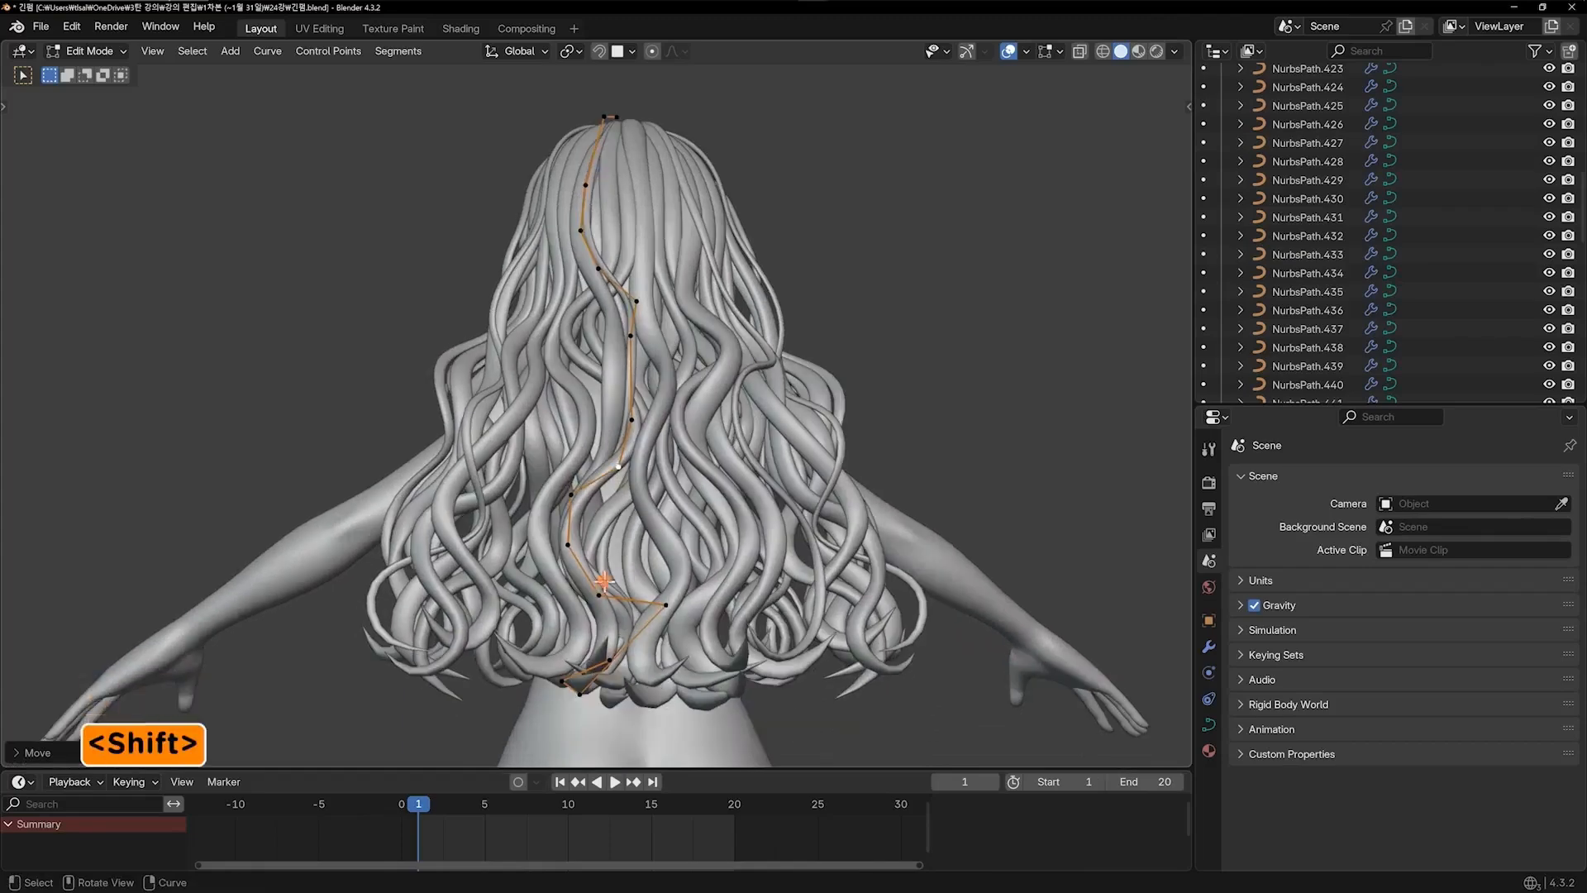
# Reposition the strand's lower control points, lowering its end curl to just below the hair's hem
pyautogui.click(610, 589)
pyautogui.press('g')
pyautogui.click(622, 562)
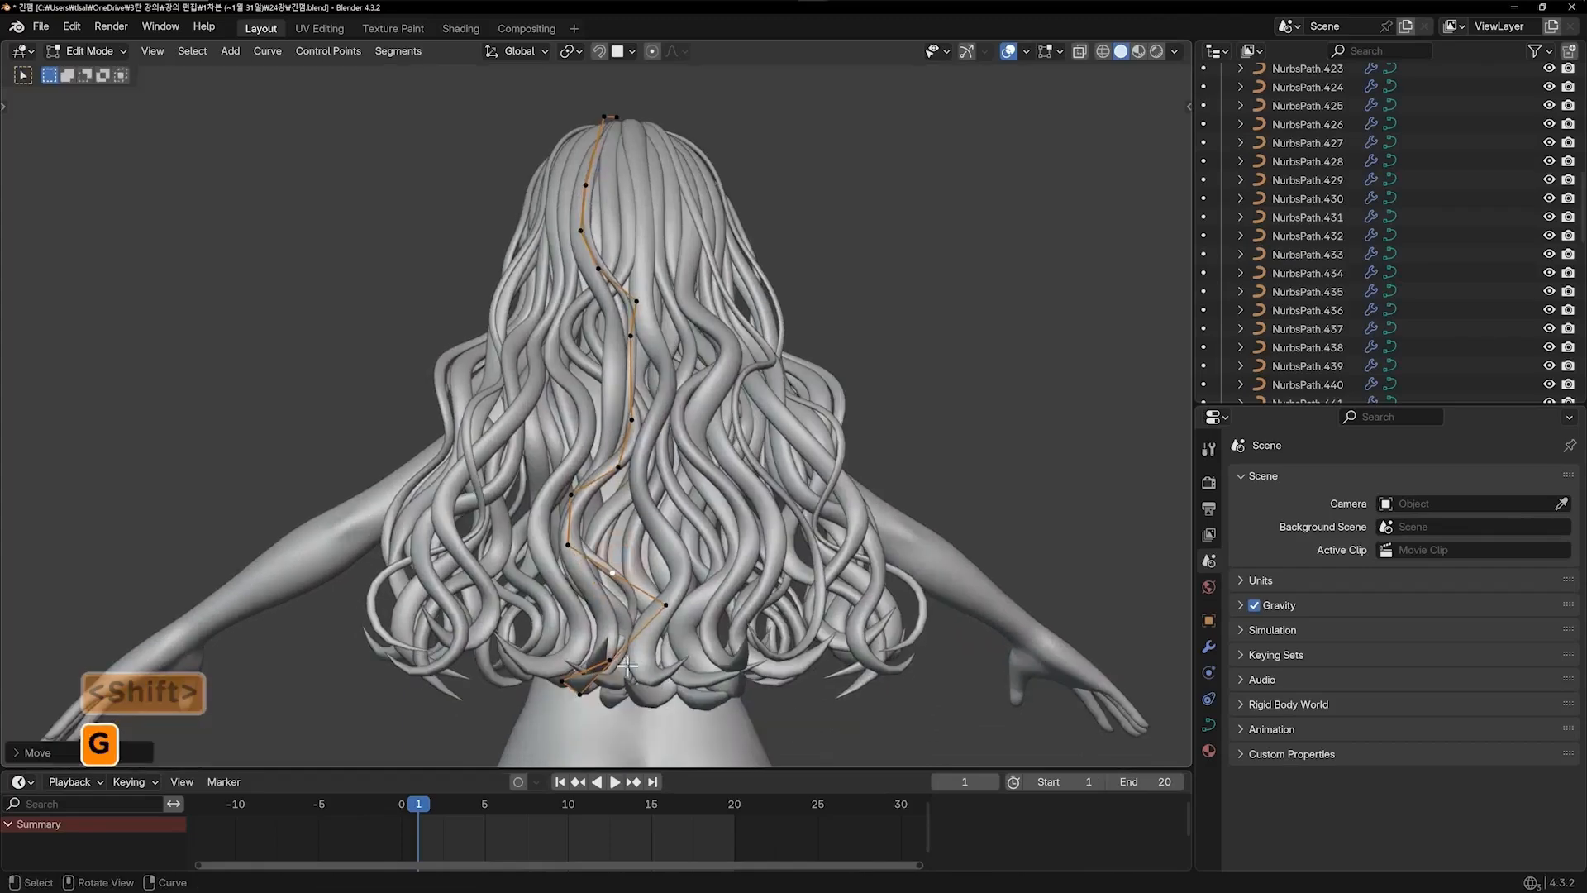
pyautogui.press('g')
pyautogui.click(626, 707)
pyautogui.press('g')
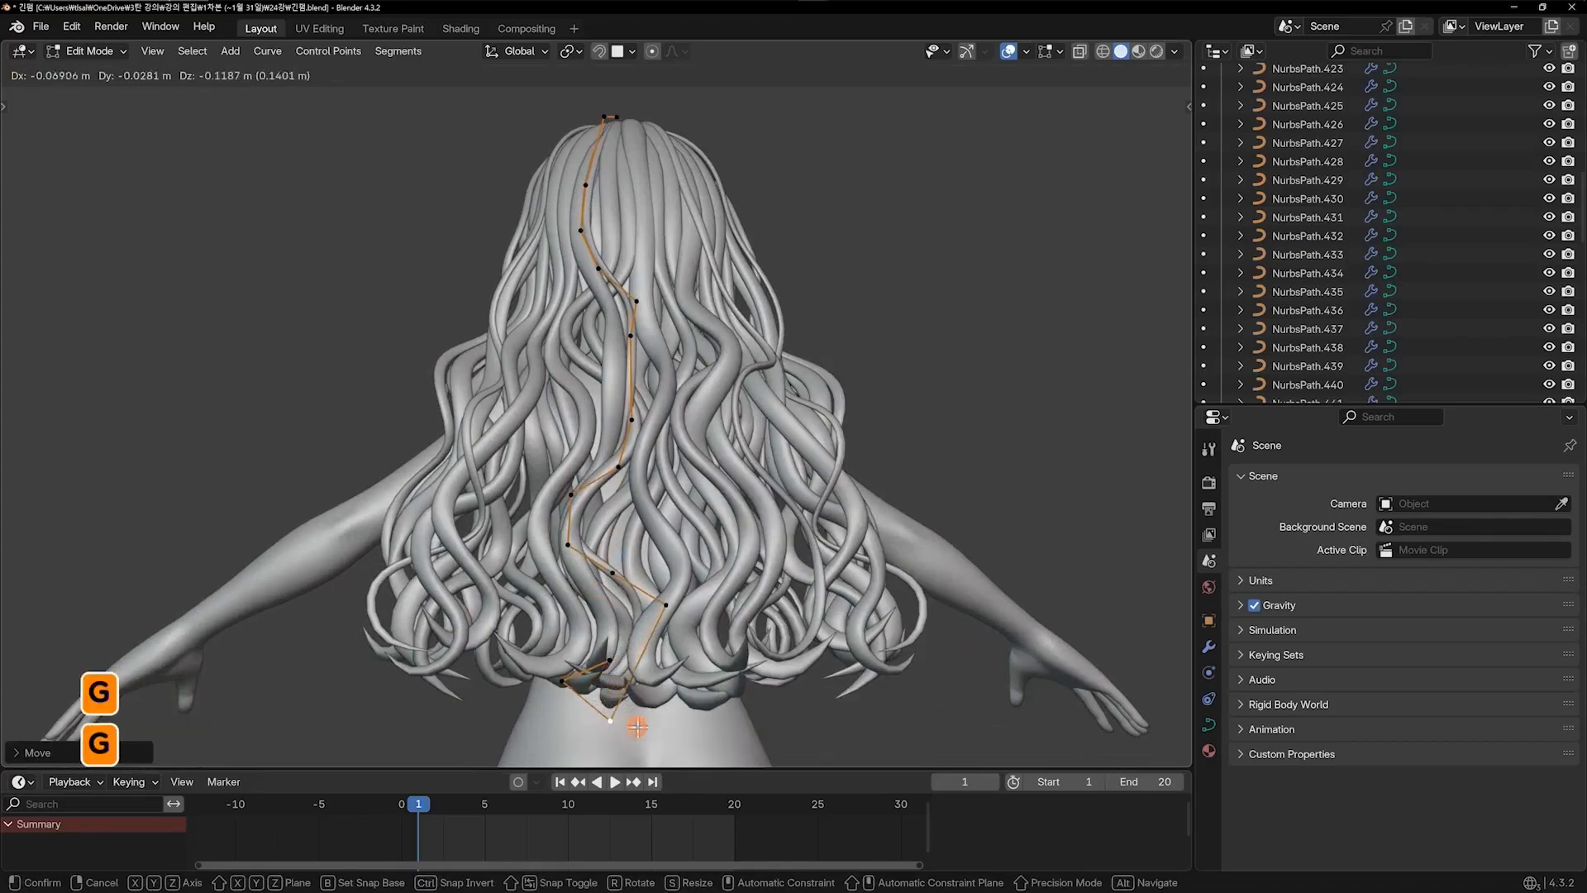
pyautogui.click(633, 727)
pyautogui.click(599, 666)
pyautogui.press('g')
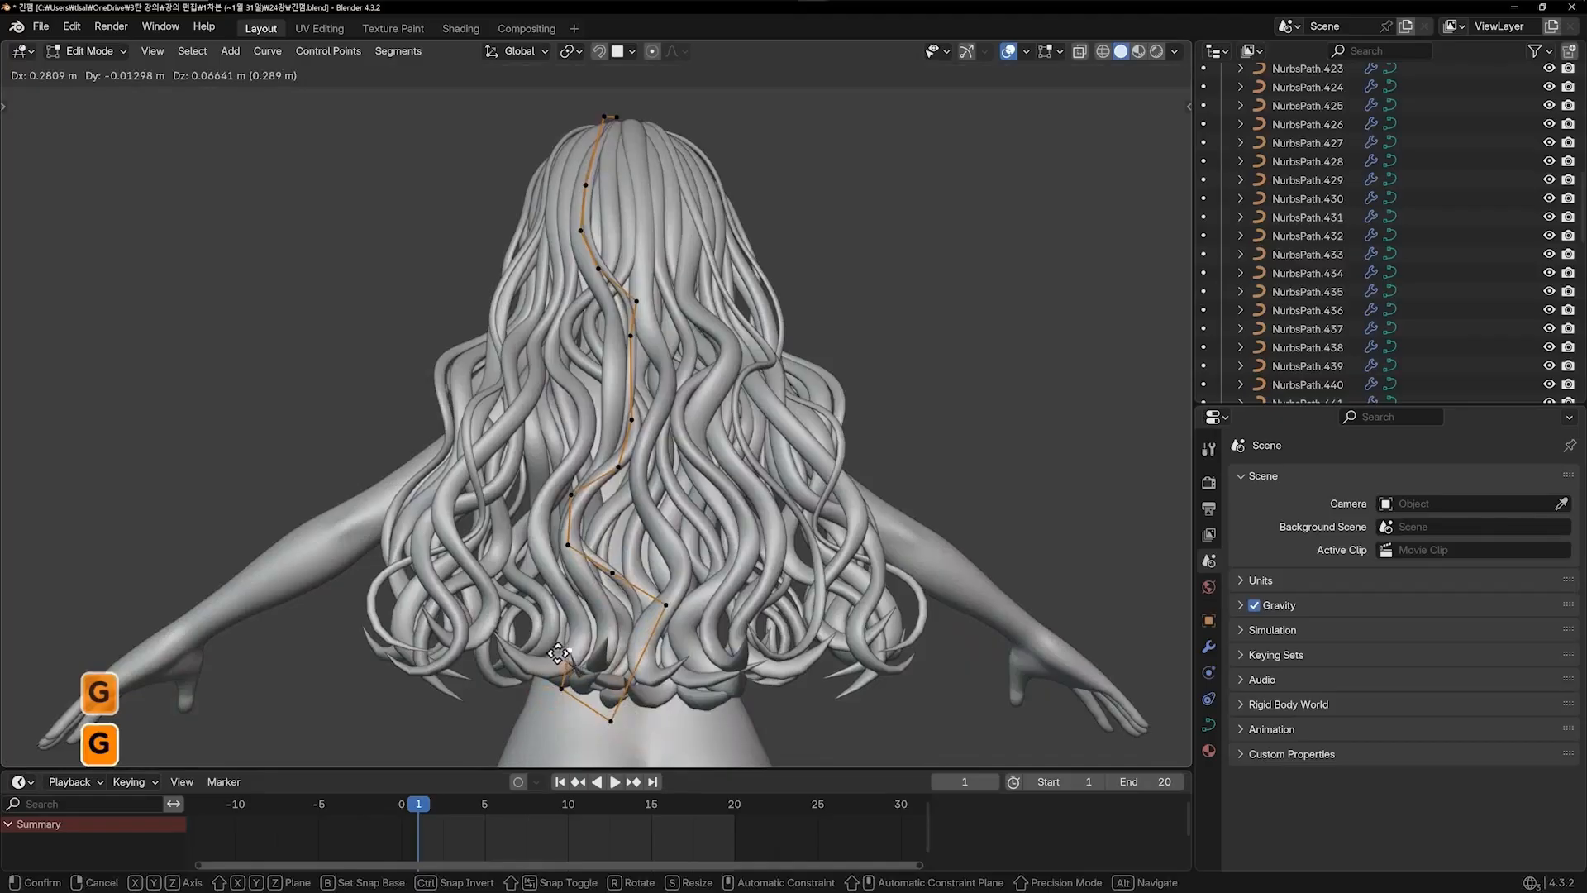
pyautogui.click(558, 654)
# Nudge two control points at the strand's mid-back bend to refine its wave
pyautogui.scroll(-2, 585, 571)
pyautogui.scroll(2, 635, 472)
pyautogui.moveTo(629, 513)
pyautogui.keyDown('shift'); pyautogui.mouseDown(button='middle')
pyautogui.moveTo(635, 471)
pyautogui.moveTo(645, 488)
pyautogui.mouseUp(button='middle'); pyautogui.keyUp('shift')
pyautogui.click(666, 463)
pyautogui.press('g')
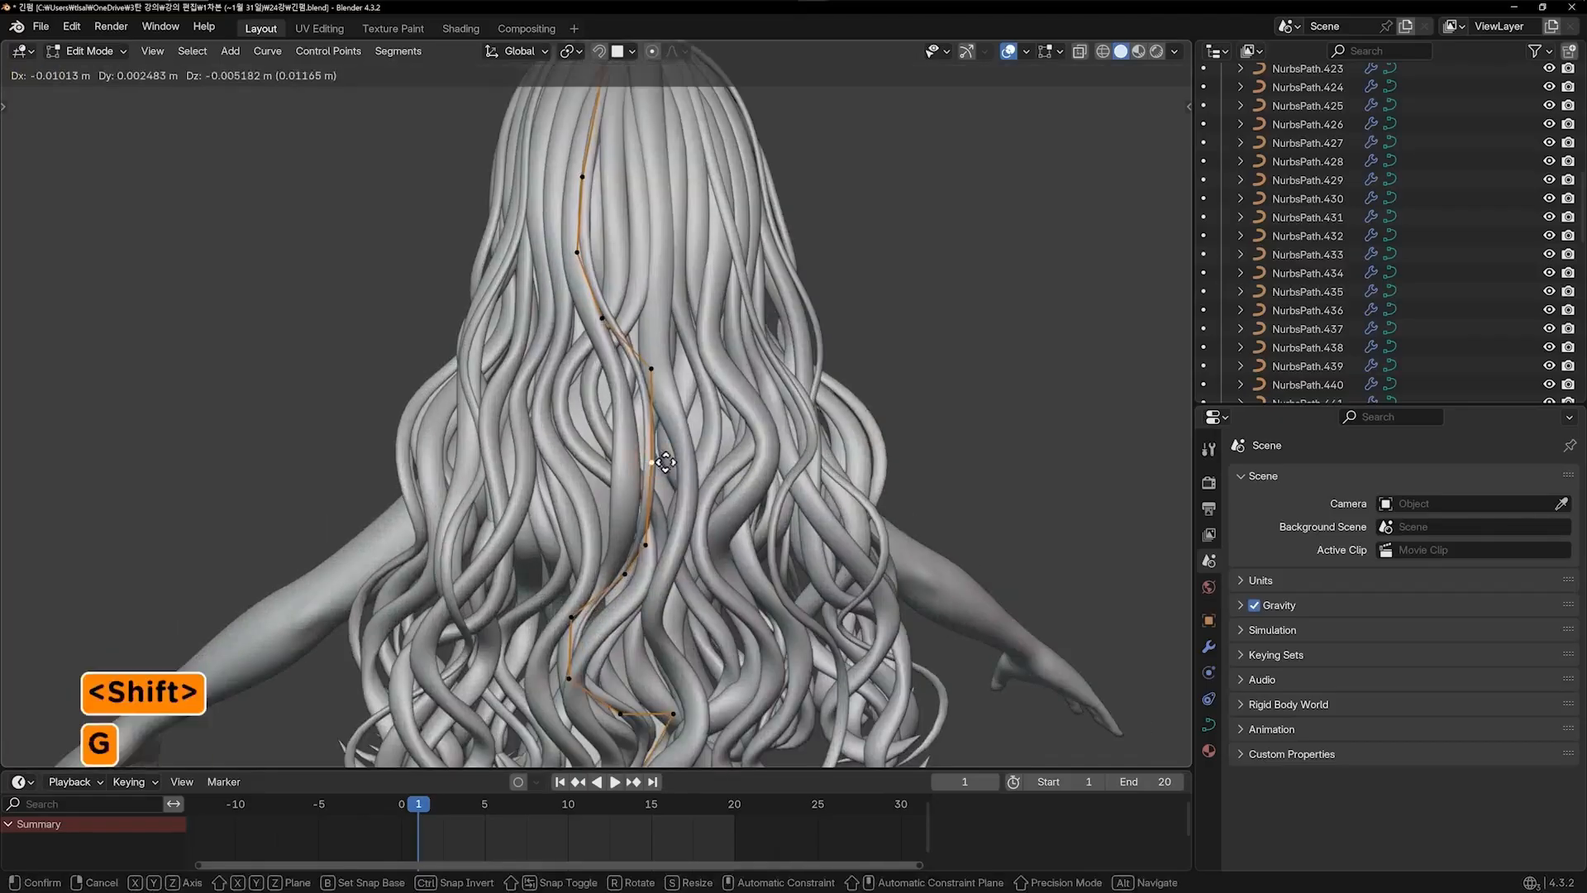
pyautogui.click(666, 463)
pyautogui.click(657, 372)
pyautogui.press('g')
pyautogui.click(643, 361)
# Move the strand's upper control points near the crown so it follows the head, and leave curve editing
pyautogui.keyDown('shift'); pyautogui.moveTo(666, 244); pyautogui.dragTo(684, 464, button='middle'); pyautogui.keyUp('shift')
pyautogui.moveTo(719, 297); pyautogui.dragTo(502, 372, button='middle')
pyautogui.click(639, 239)
pyautogui.press('g')
pyautogui.click(617, 245)
pyautogui.press('Tab')
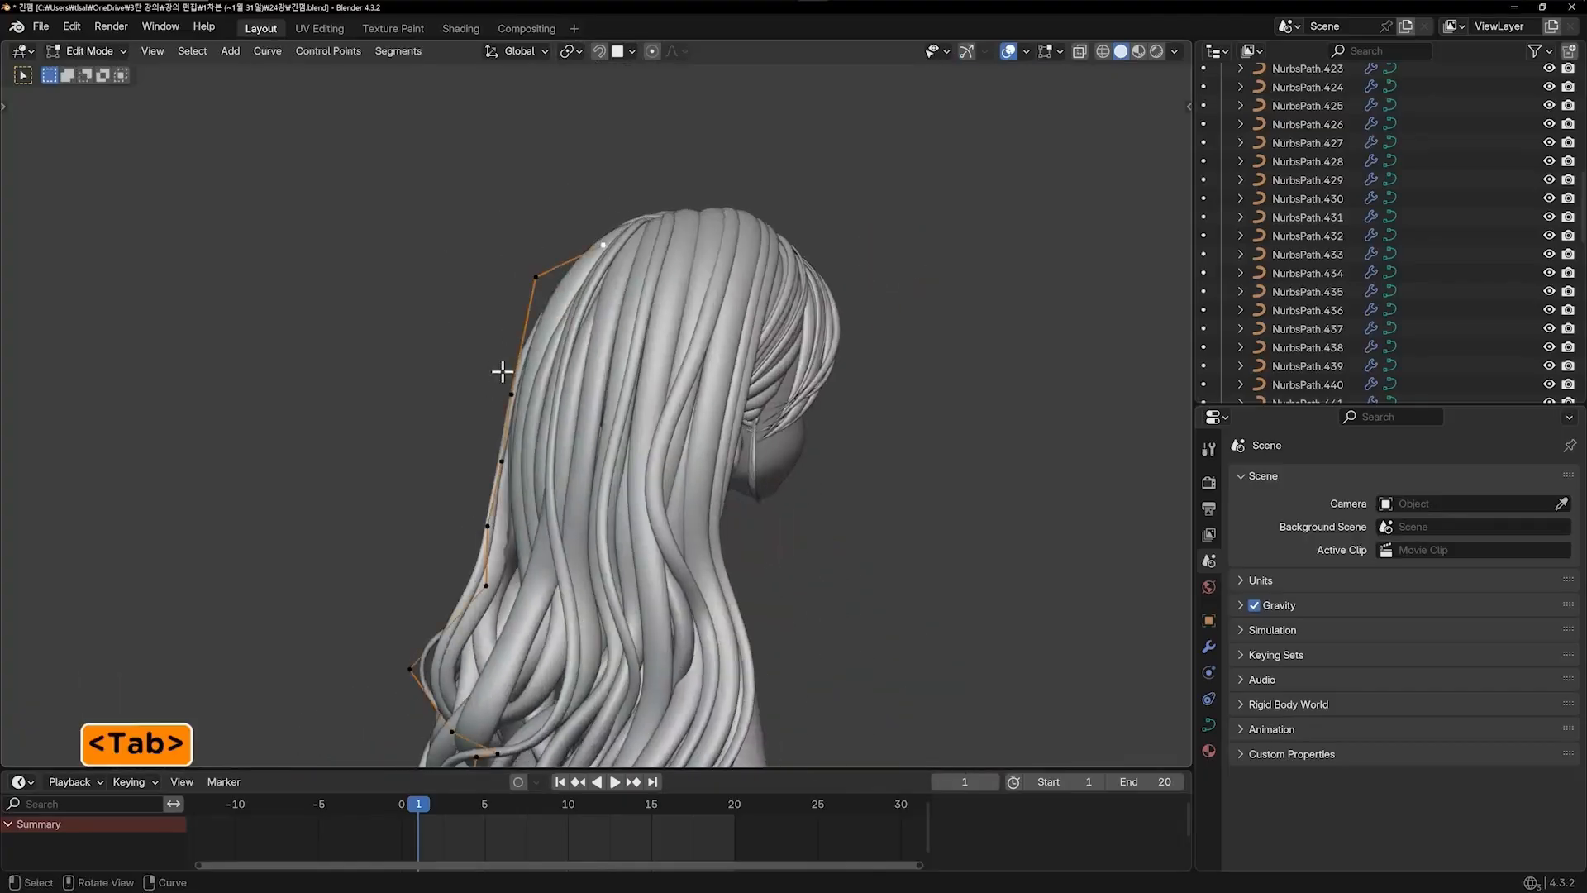
pyautogui.press('g')
pyautogui.press('g')
pyautogui.moveTo(910, 379); pyautogui.dragTo(915, 414, button='middle')
pyautogui.scroll(-2, 915, 414)
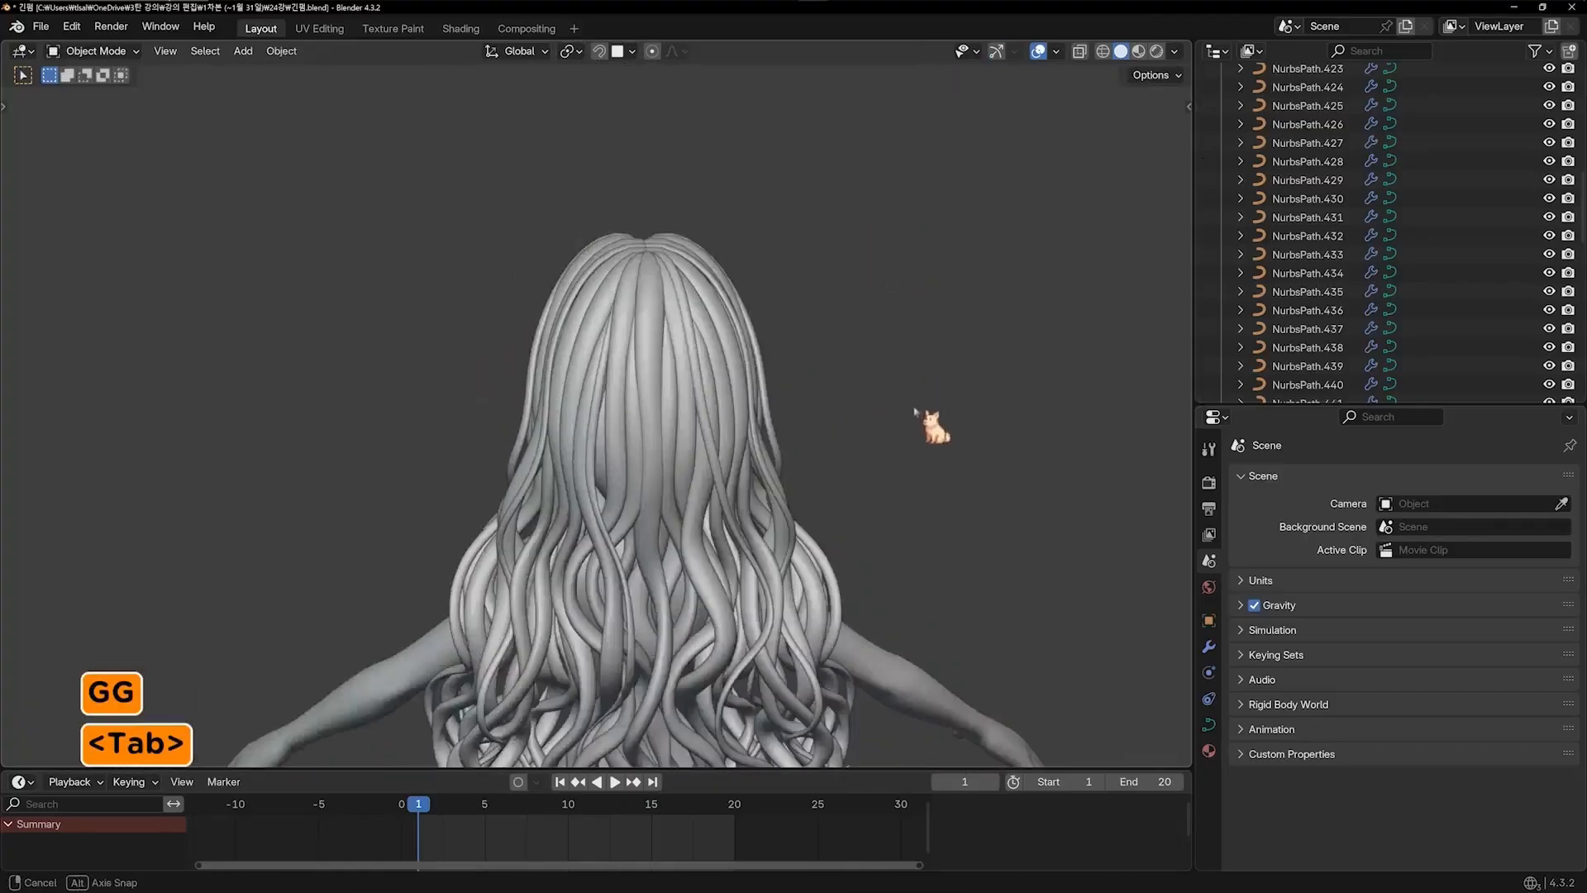
# Move the upper-back control point of the strand left of centre toward the middle of the head
pyautogui.scroll(2, 915, 414)
pyautogui.click(588, 429)
pyautogui.press('Tab')
pyautogui.moveTo(587, 429); pyautogui.dragTo(626, 415, button='middle')
pyautogui.click(625, 415)
pyautogui.press('g')
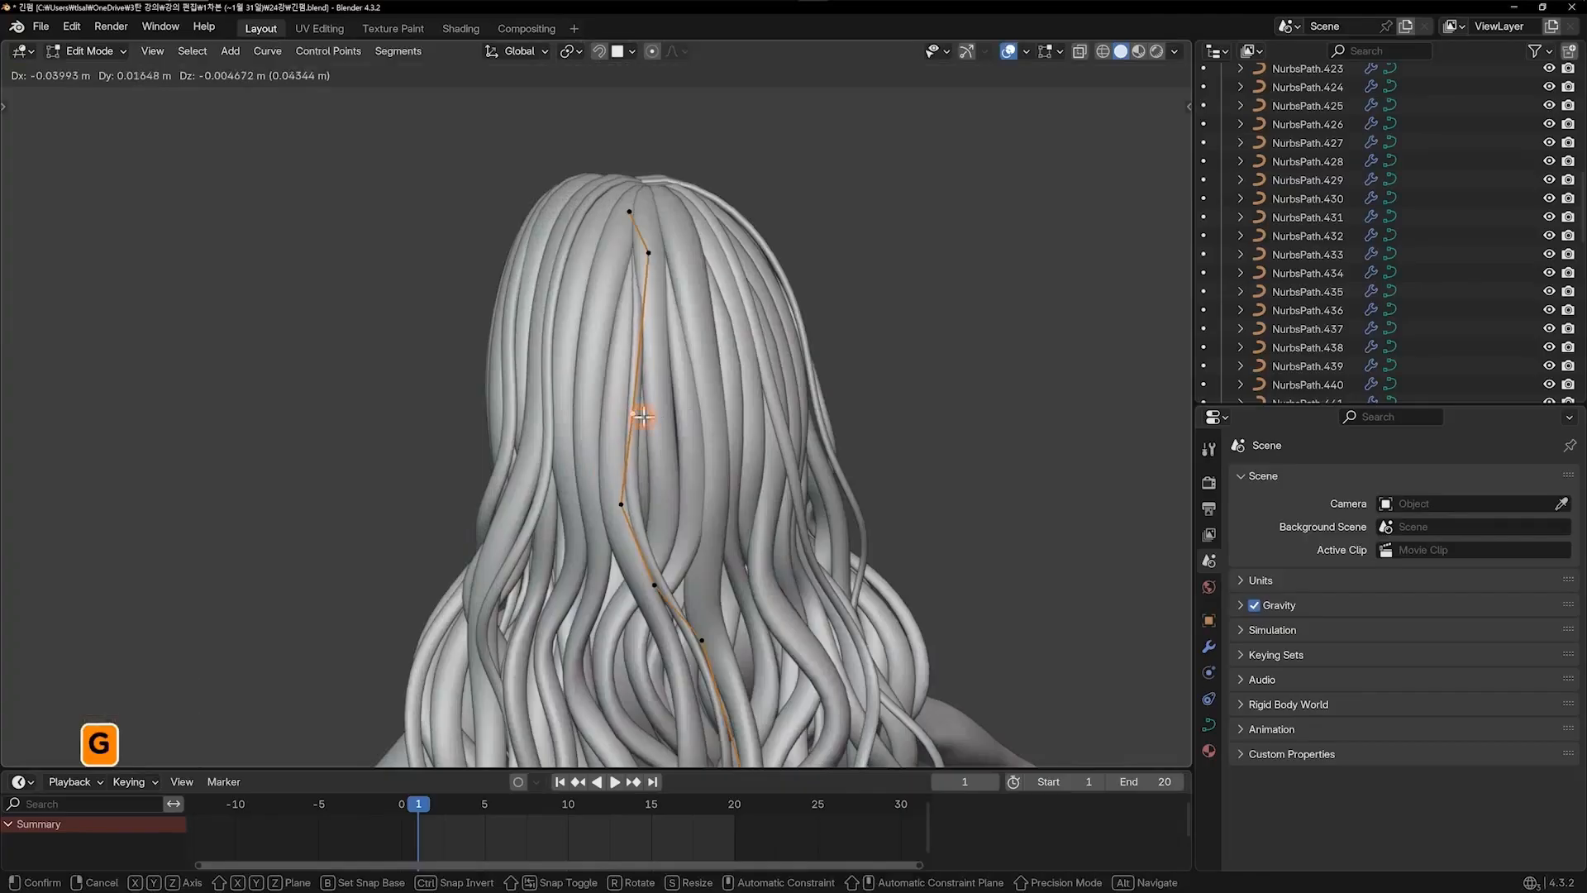
pyautogui.click(643, 416)
pyautogui.press('Tab')
pyautogui.moveTo(950, 337); pyautogui.dragTo(870, 357, button='middle')
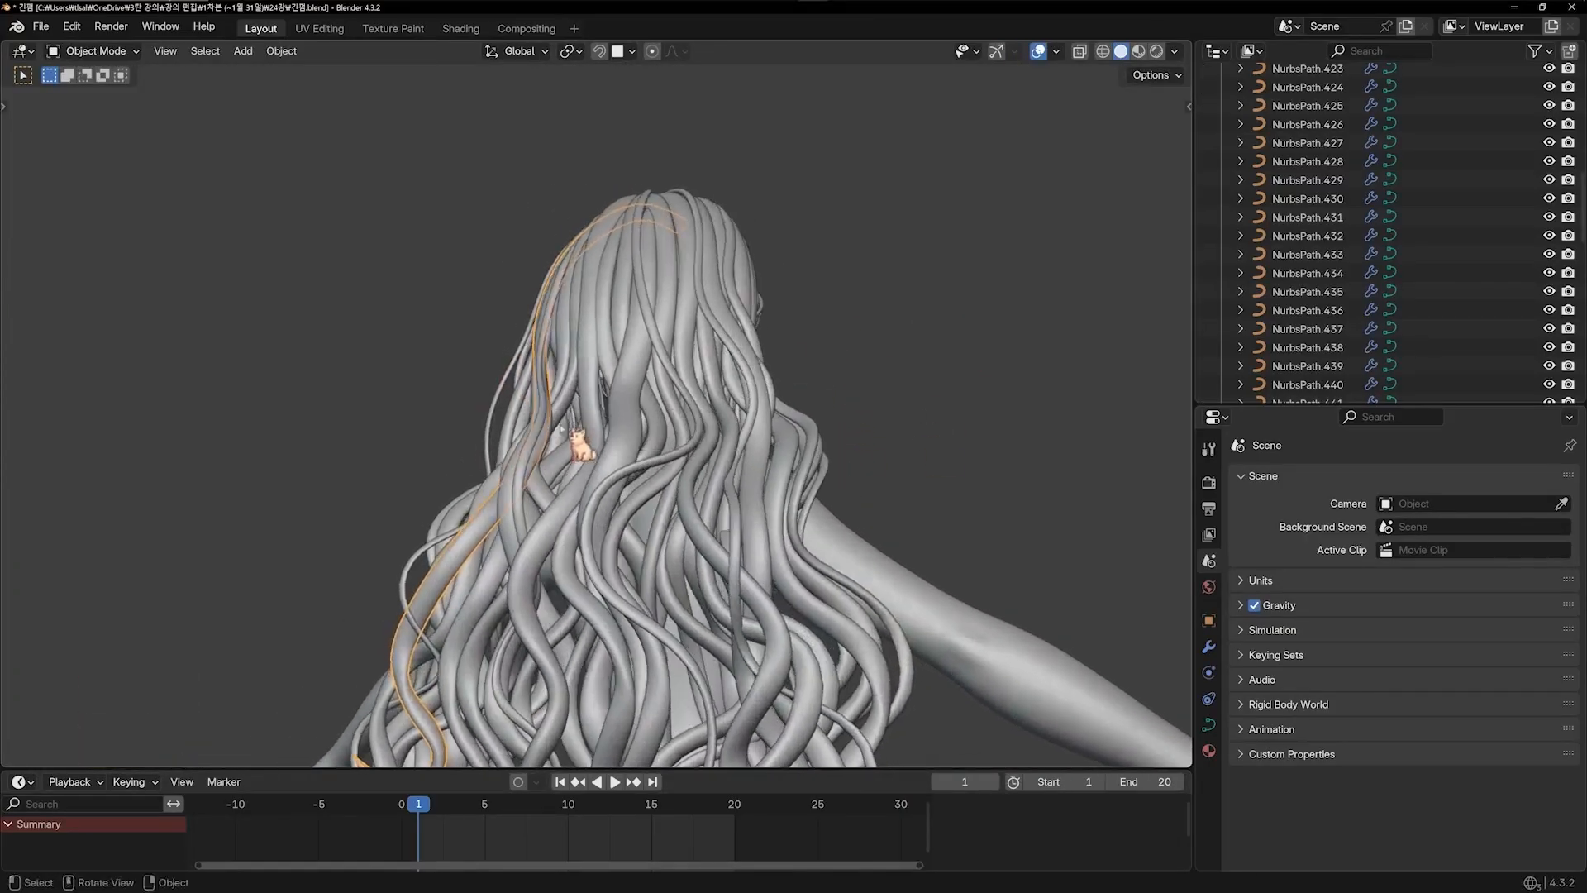
# Duplicate the strand at the left edge of the back hair and shrink the copy's thickness to about 0.28
pyautogui.hotkey('shift', 'd')
pyautogui.press('Tab')
pyautogui.press('a')
pyautogui.hotkey('alt', 's')
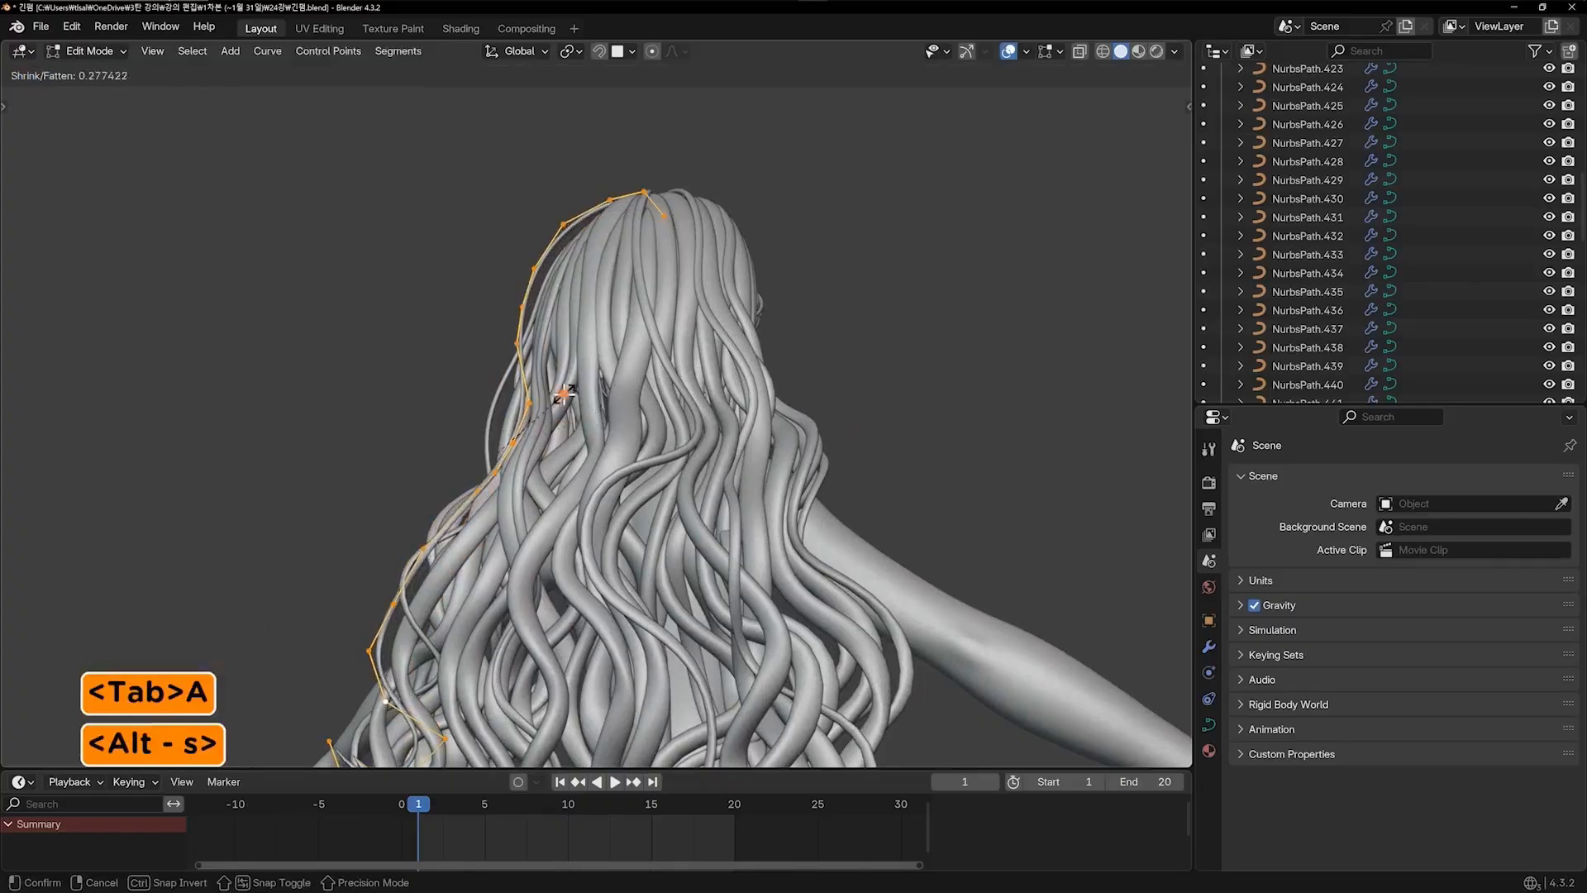
pyautogui.click(563, 394)
pyautogui.press('g')
pyautogui.click(570, 390)
pyautogui.moveTo(612, 277); pyautogui.dragTo(679, 321, button='middle')
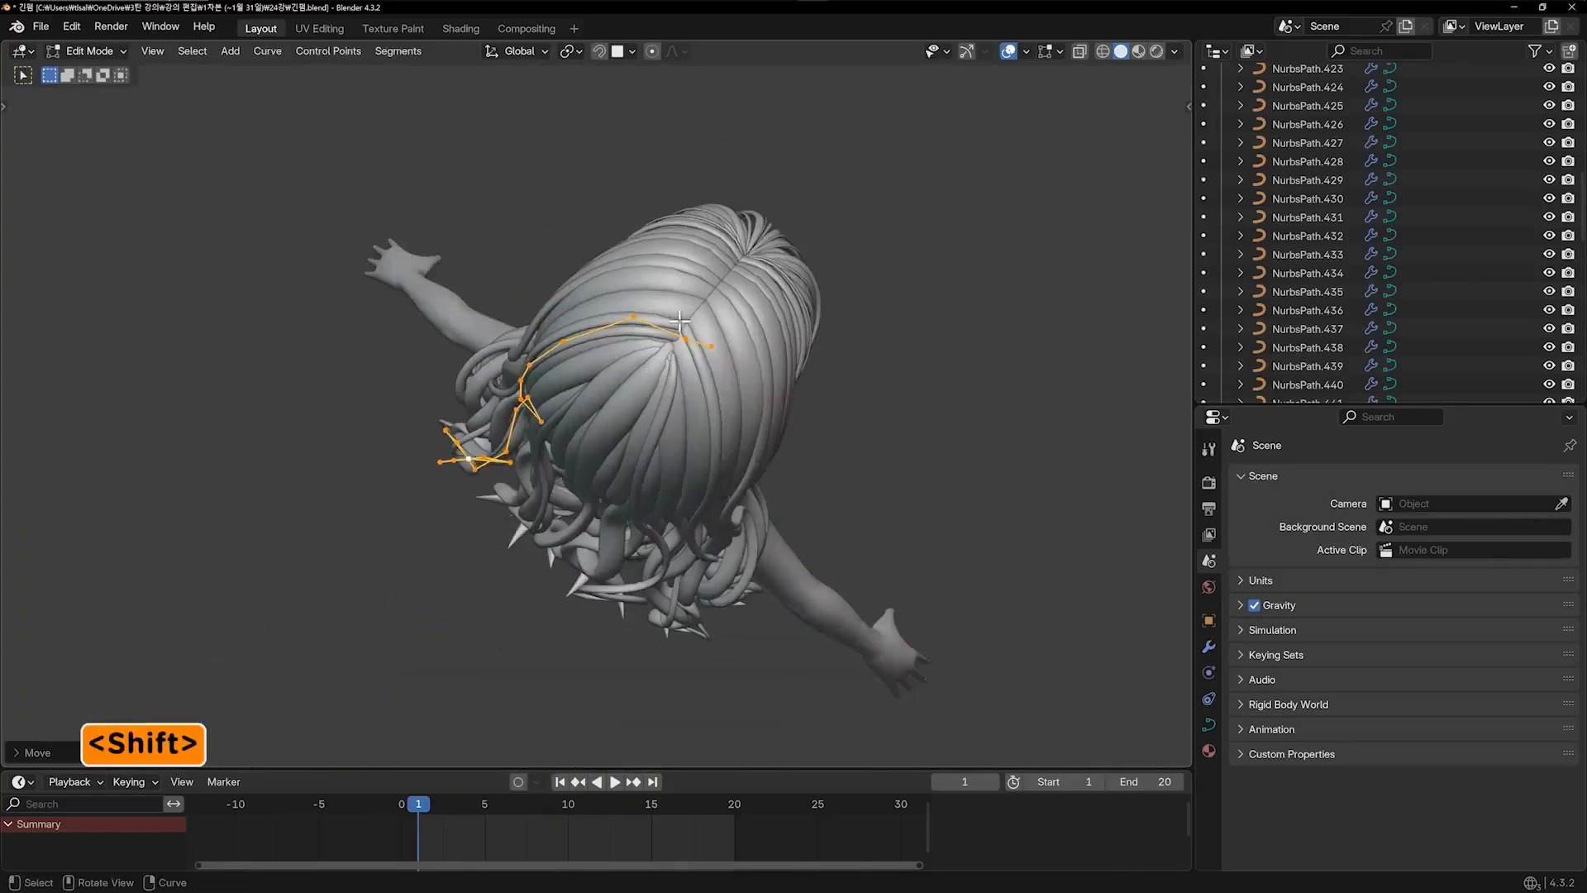
# Move the thin copy's root control points at the crown to seat it on the scalp
pyautogui.moveTo(790, 420)
pyautogui.mouseDown(button='middle')
pyautogui.moveTo(783, 355)
pyautogui.moveTo(783, 408)
pyautogui.mouseUp(button='middle')
pyautogui.press('g')
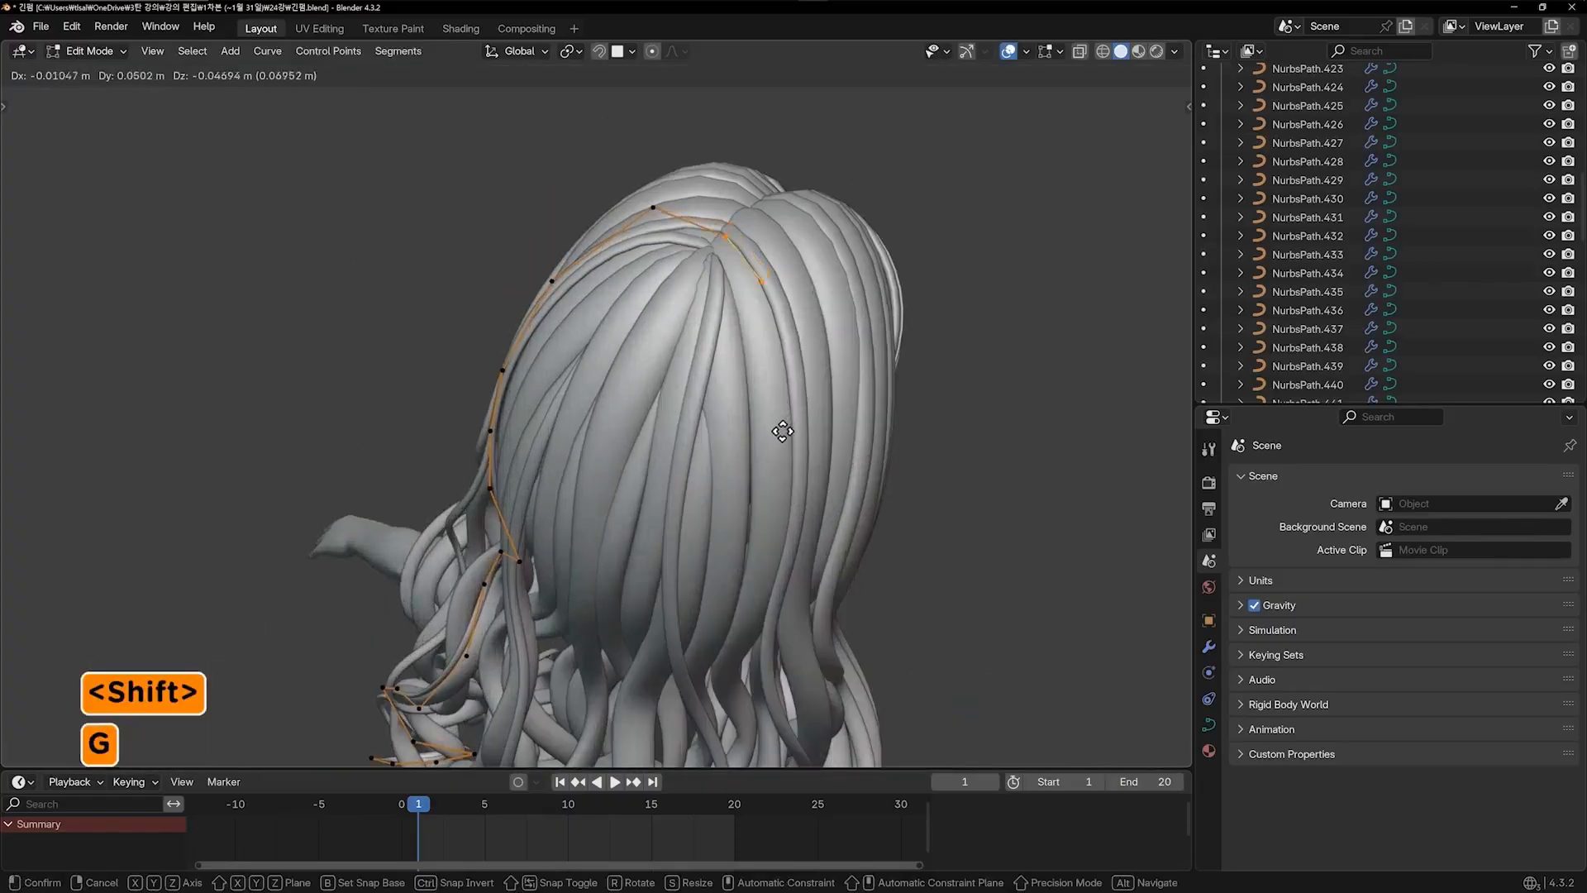
pyautogui.click(654, 230)
pyautogui.press('g')
pyautogui.press('Tab')
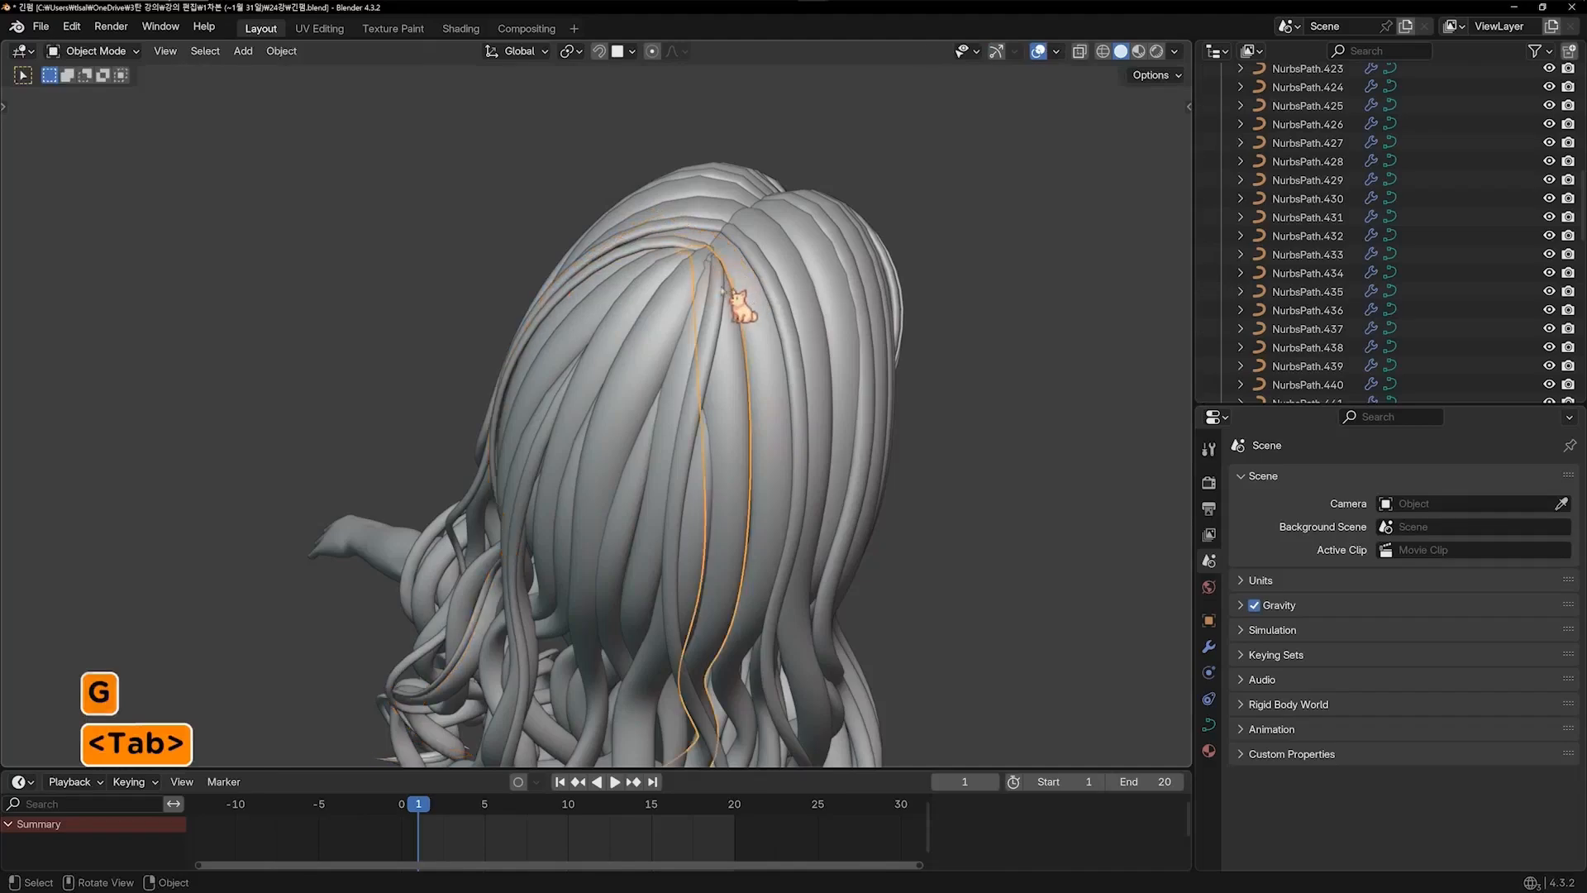
# Move the root control points of the centre back strand to fit it into the parting at the crown
pyautogui.press('g')
pyautogui.click(789, 302)
pyautogui.press('g')
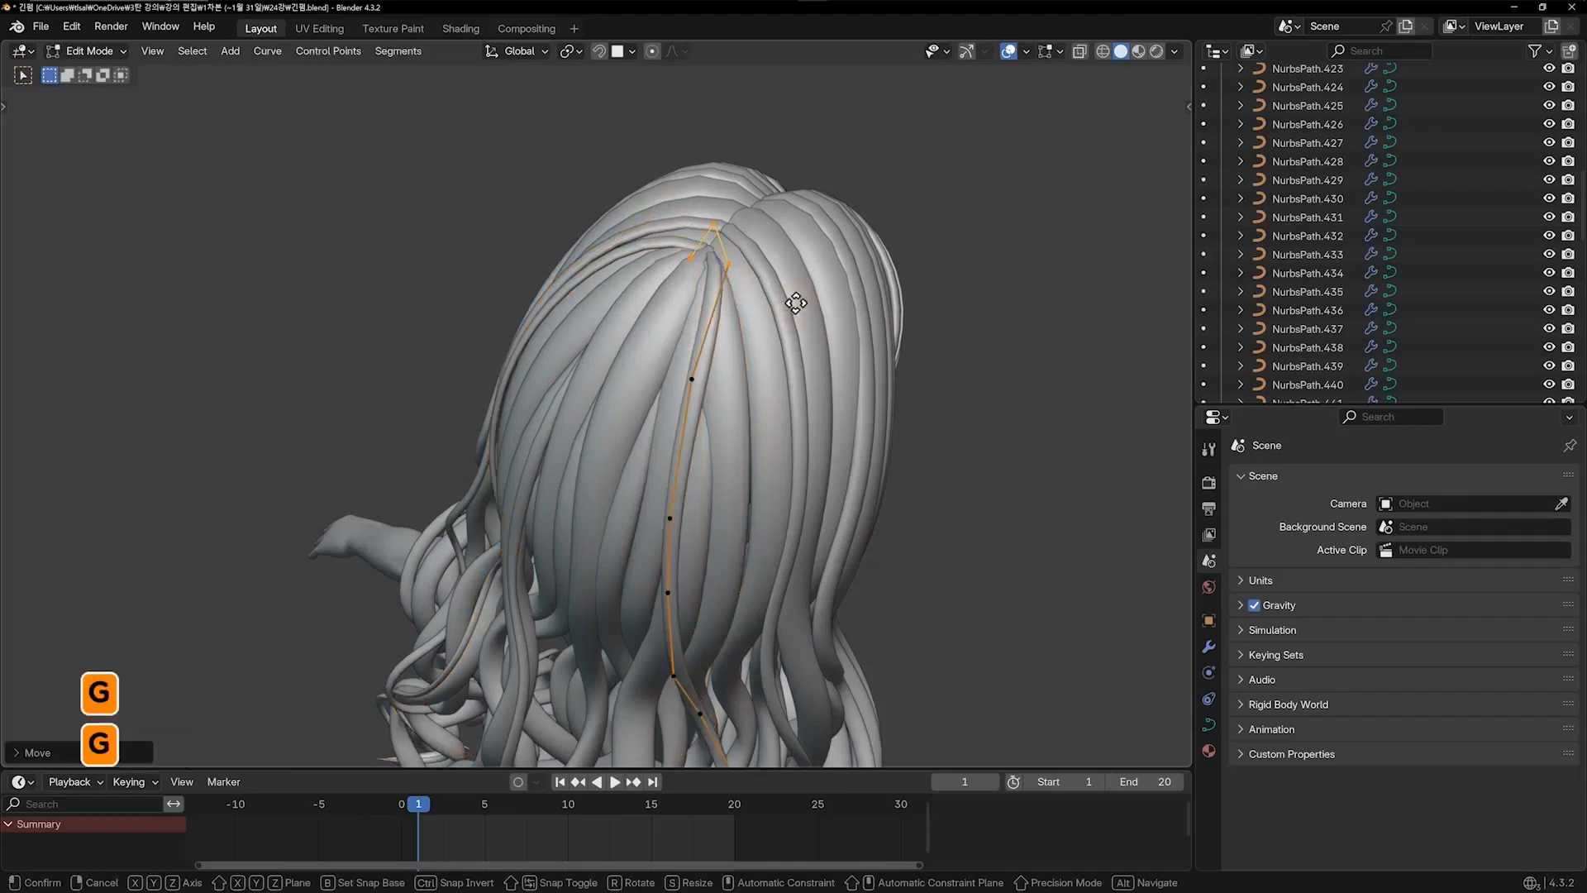
pyautogui.click(796, 303)
pyautogui.moveTo(796, 304); pyautogui.dragTo(578, 372, button='middle')
pyautogui.press('Tab')
# Move control points of the thin left-side strand at shoulder height outward to widen its wave
pyautogui.press('Tab')
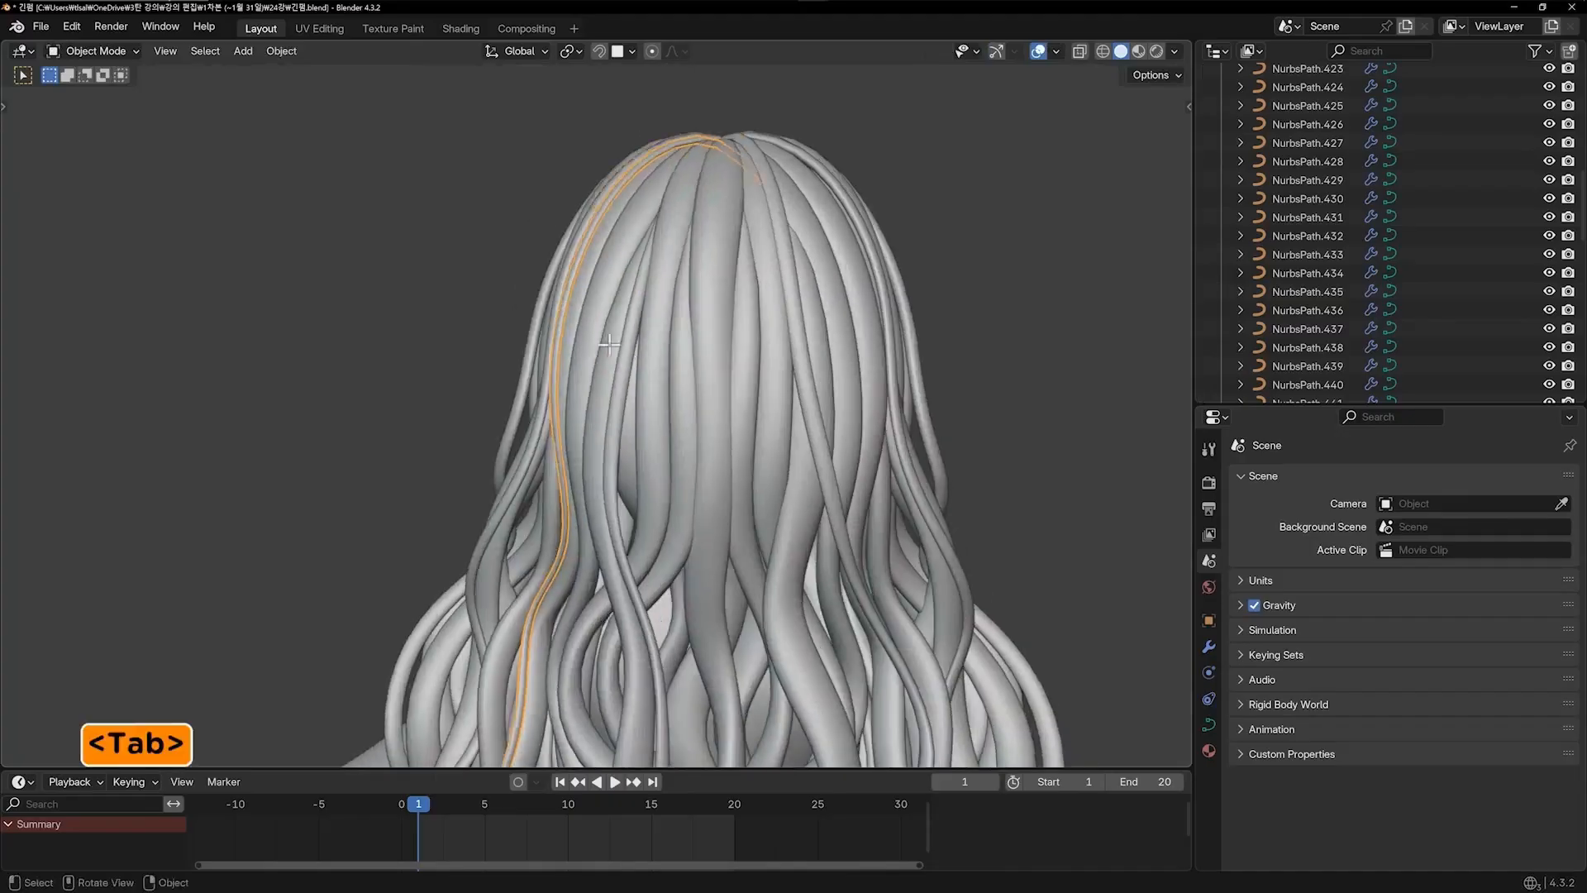
pyautogui.keyDown('shift'); pyautogui.moveTo(578, 463); pyautogui.dragTo(562, 414, button='middle'); pyautogui.keyUp('shift')
pyautogui.scroll(-1, 578, 397)
pyautogui.click(553, 434)
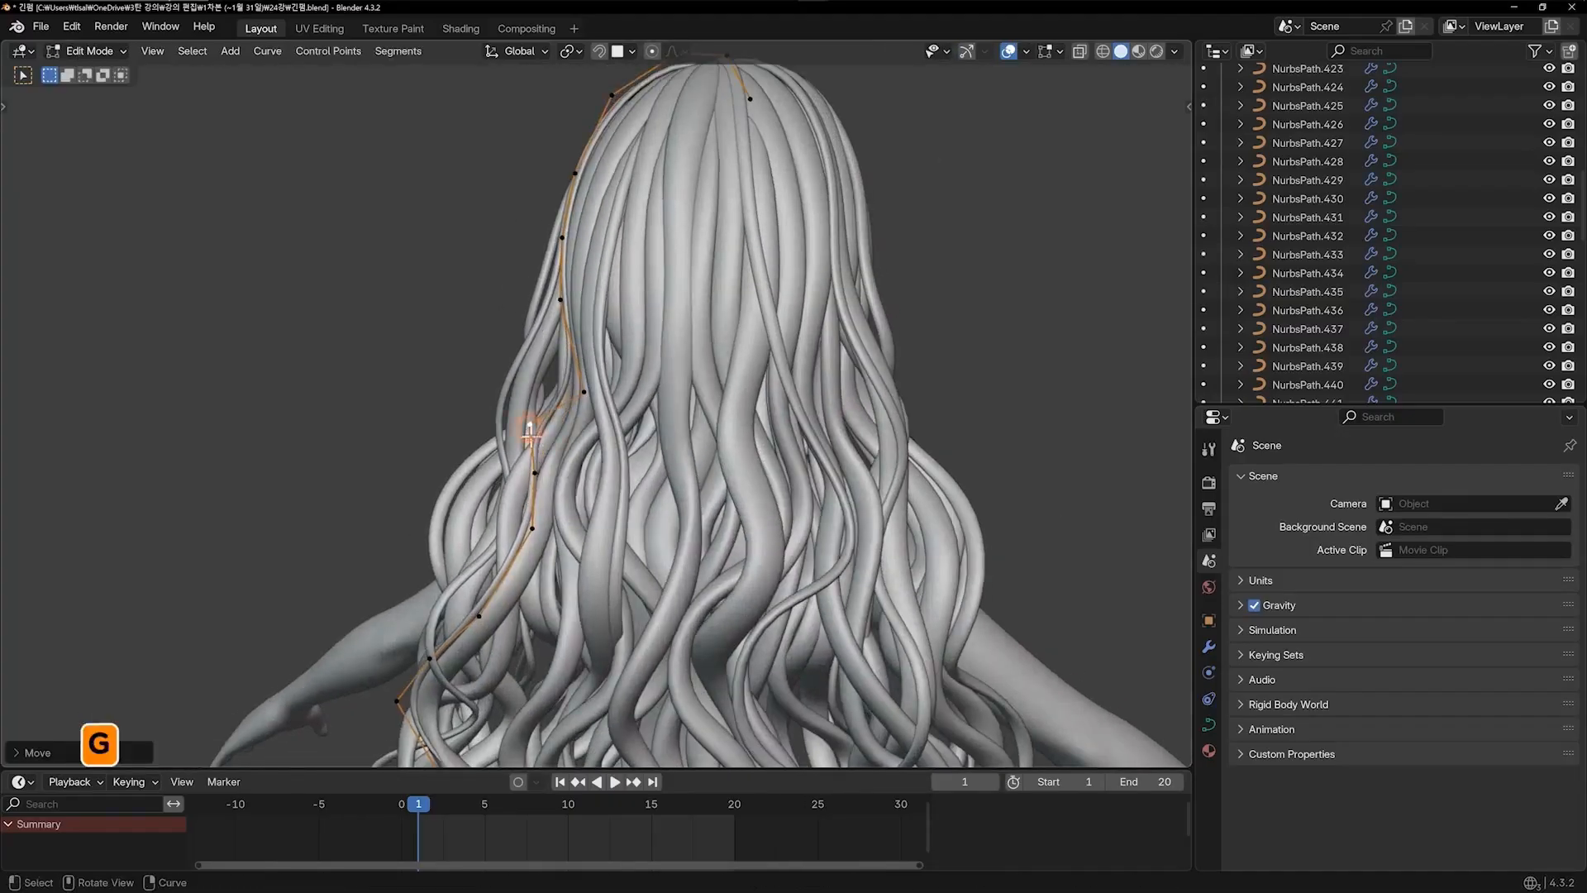
pyautogui.click(533, 472)
pyautogui.press('g')
pyautogui.click(508, 460)
pyautogui.moveTo(508, 461); pyautogui.dragTo(631, 546, button='middle')
pyautogui.press('g')
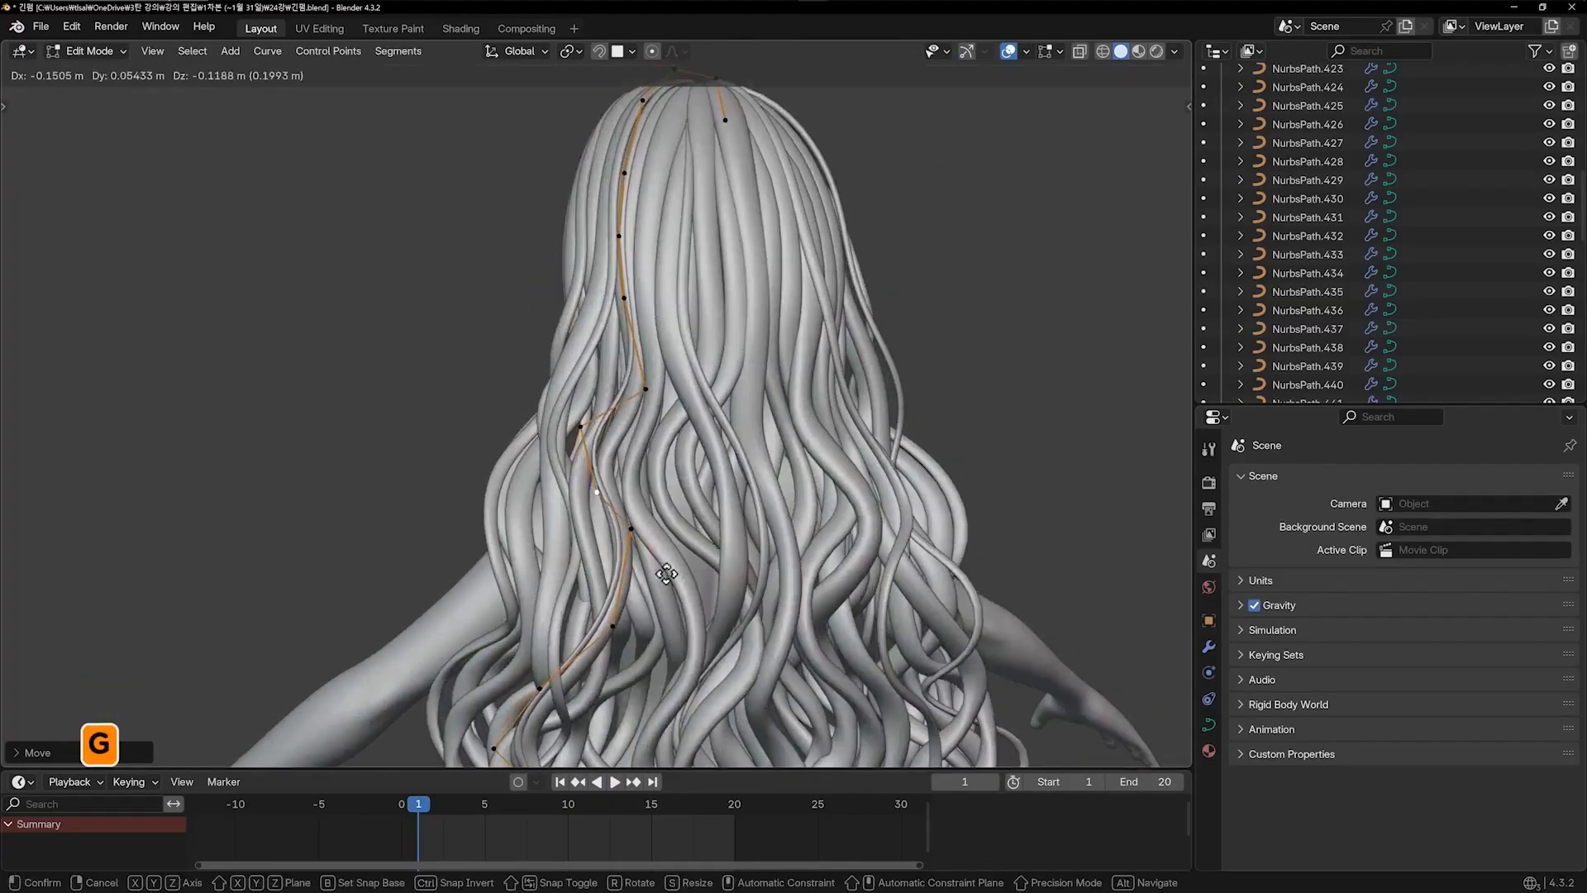
pyautogui.click(667, 574)
pyautogui.hotkey('ctrl', 'z')
# Move the next two mid-back control points of the thin left strand inward and down to deepen its wave
pyautogui.click(635, 536)
pyautogui.press('g')
pyautogui.click(658, 556)
pyautogui.click(620, 626)
pyautogui.press('g')
pyautogui.click(643, 650)
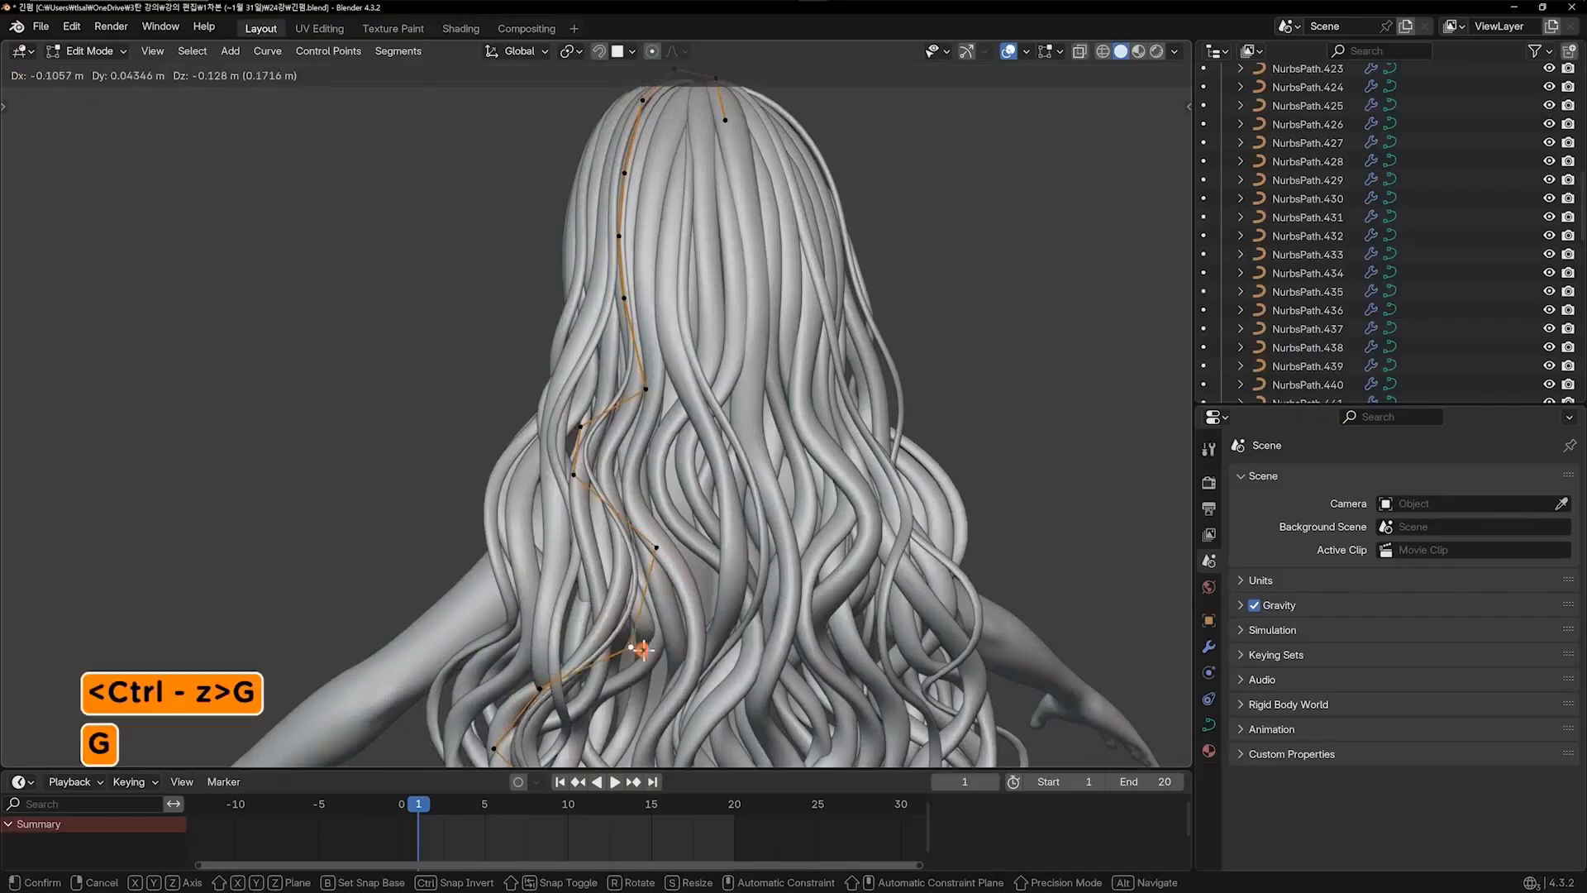
# Move two lower-back control points of the thin left strand outward to exaggerate its outer bend
pyautogui.moveTo(643, 650); pyautogui.dragTo(649, 425, button='middle')
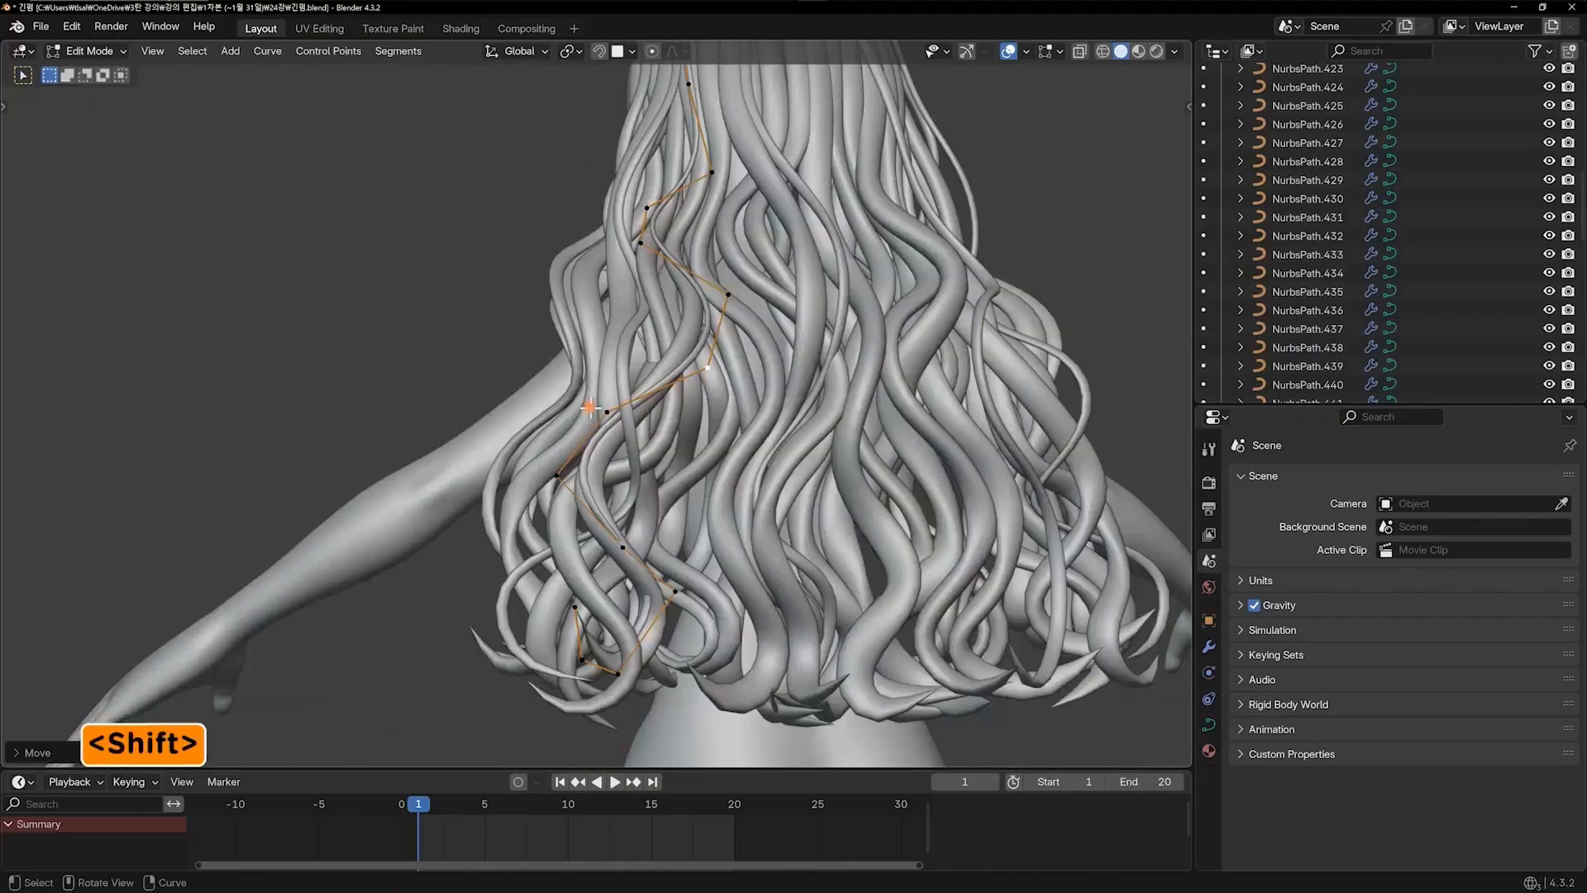
pyautogui.click(603, 412)
pyautogui.press('g')
pyautogui.click(580, 432)
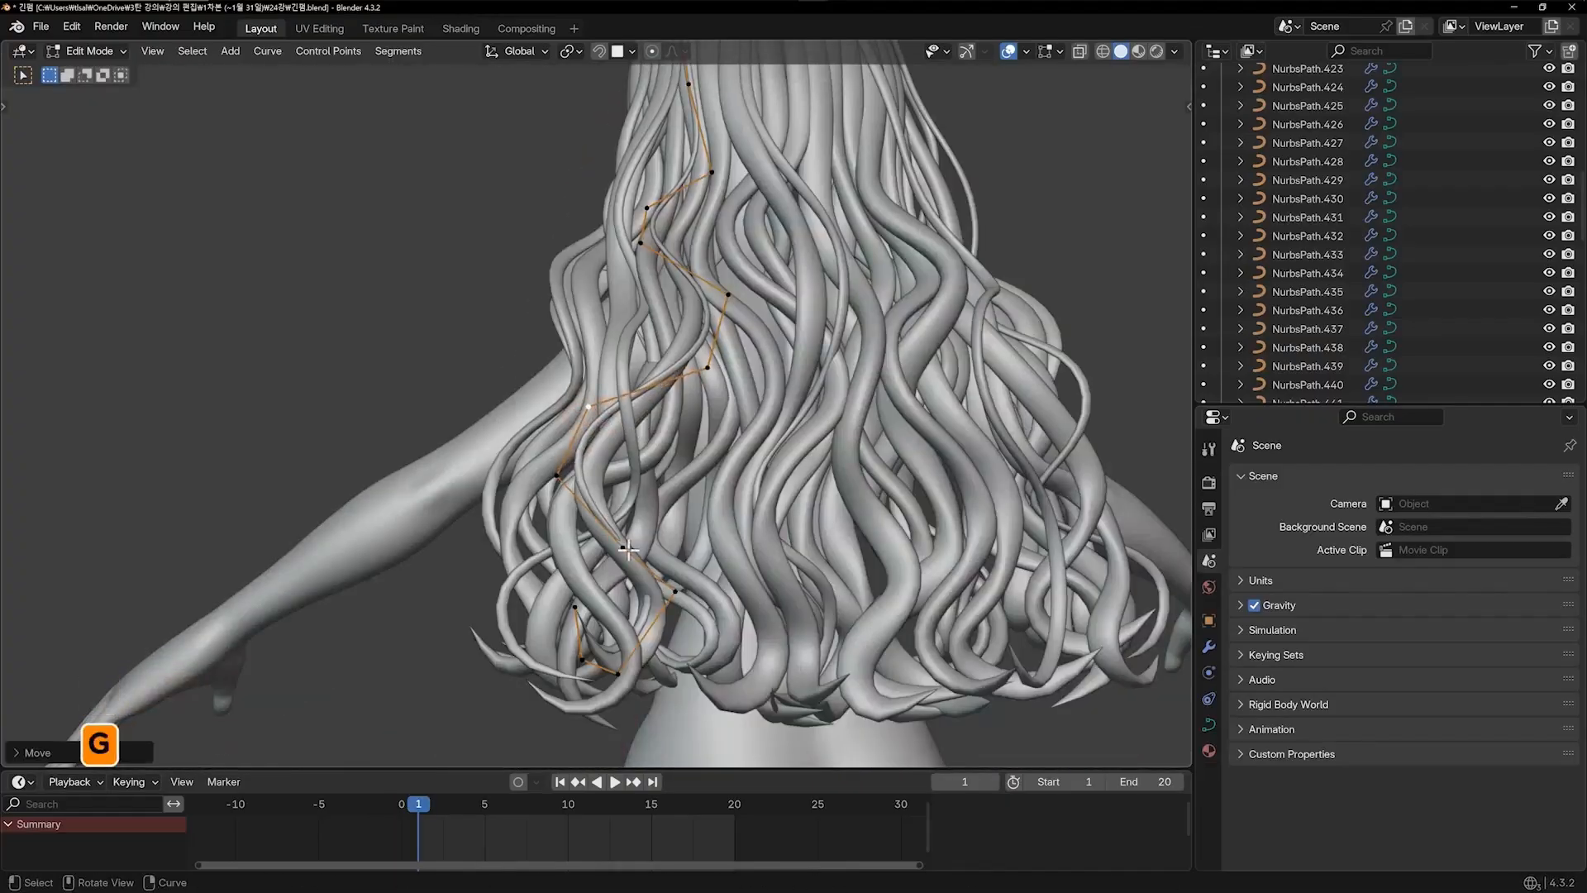
pyautogui.press('g')
pyautogui.click(533, 491)
# Reposition the control points above the thin left strand's tip toward the centre to shape its end curl
pyautogui.click(624, 549)
pyautogui.press('g')
pyautogui.click(661, 533)
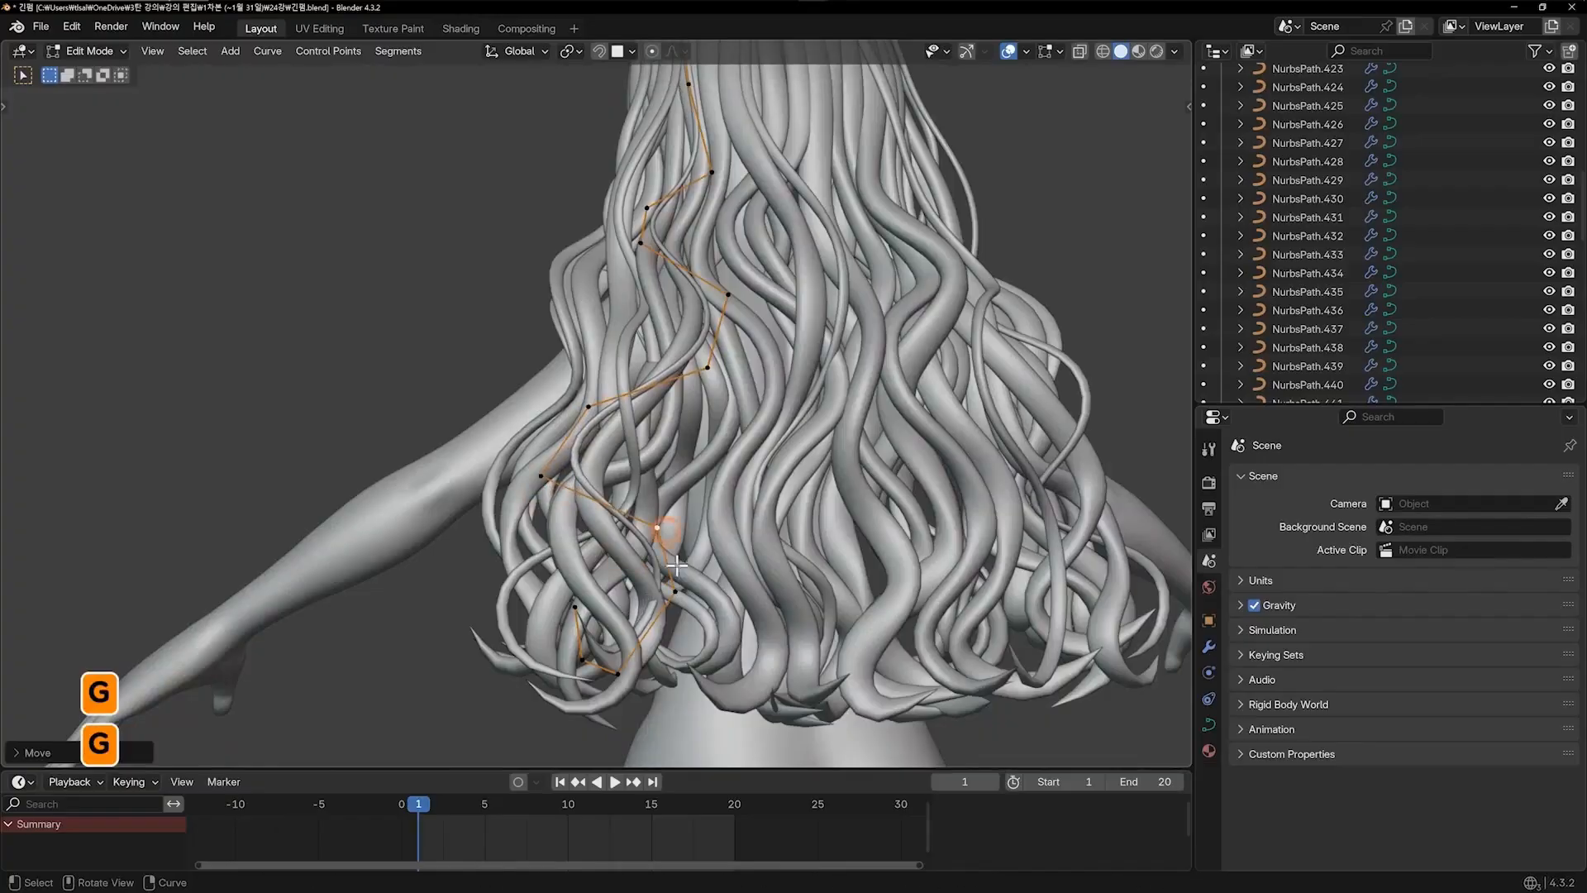
pyautogui.click(682, 598)
pyautogui.press('g')
pyautogui.click(694, 628)
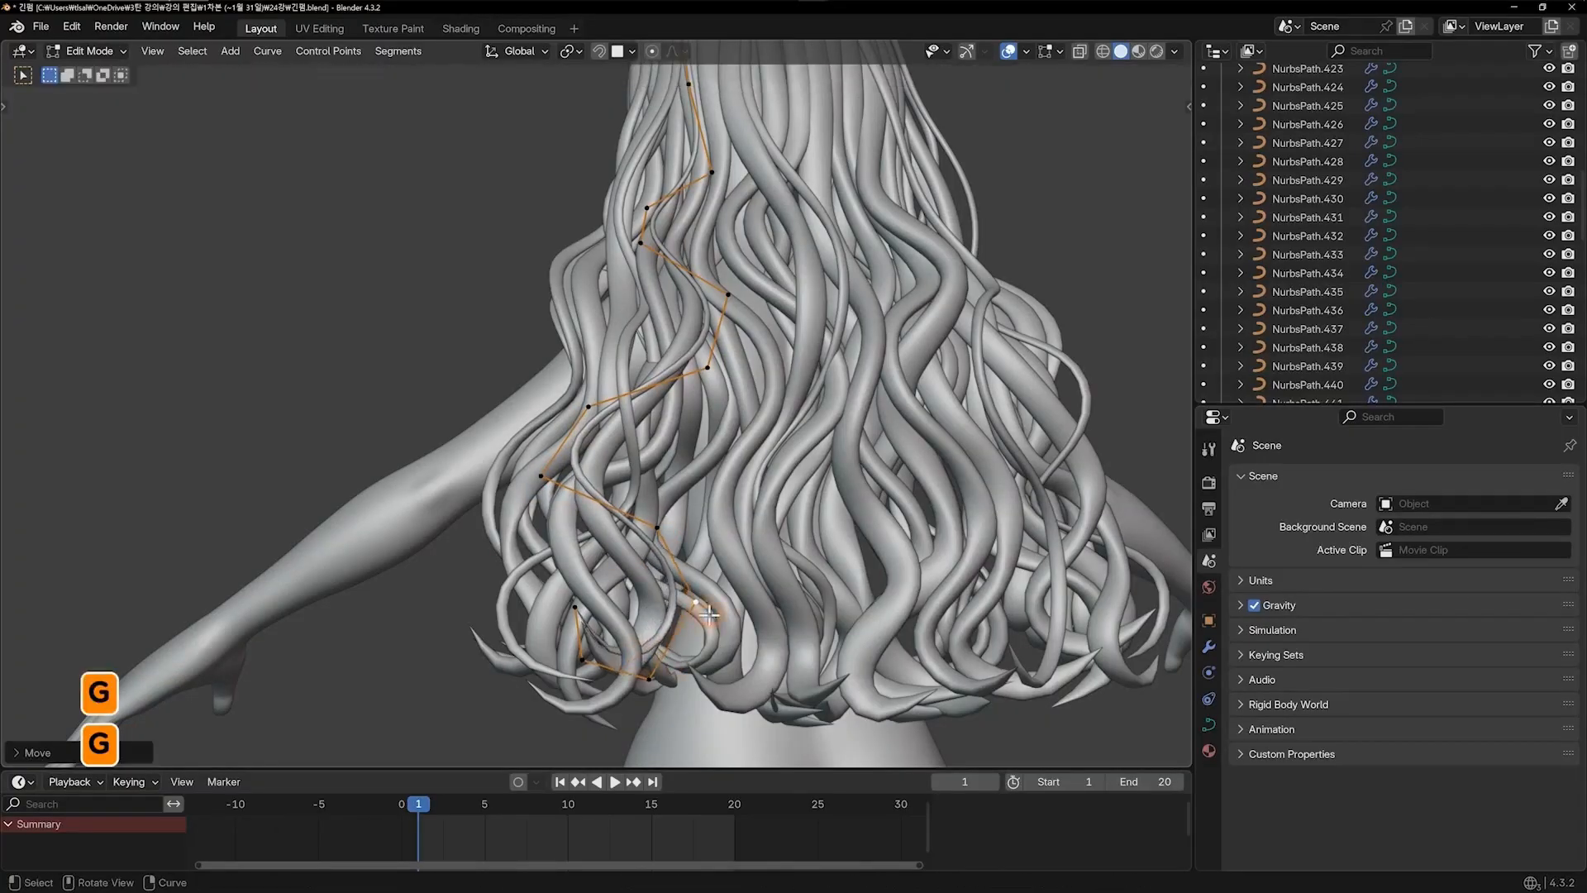
pyautogui.scroll(-2, 742, 566)
pyautogui.press('Tab')
pyautogui.scroll(2, 741, 566)
# Readjust the outer-bend control points of the thin left strand to soften the curve, and leave curve editing
pyautogui.click(533, 488)
pyautogui.press('g')
pyautogui.click(566, 506)
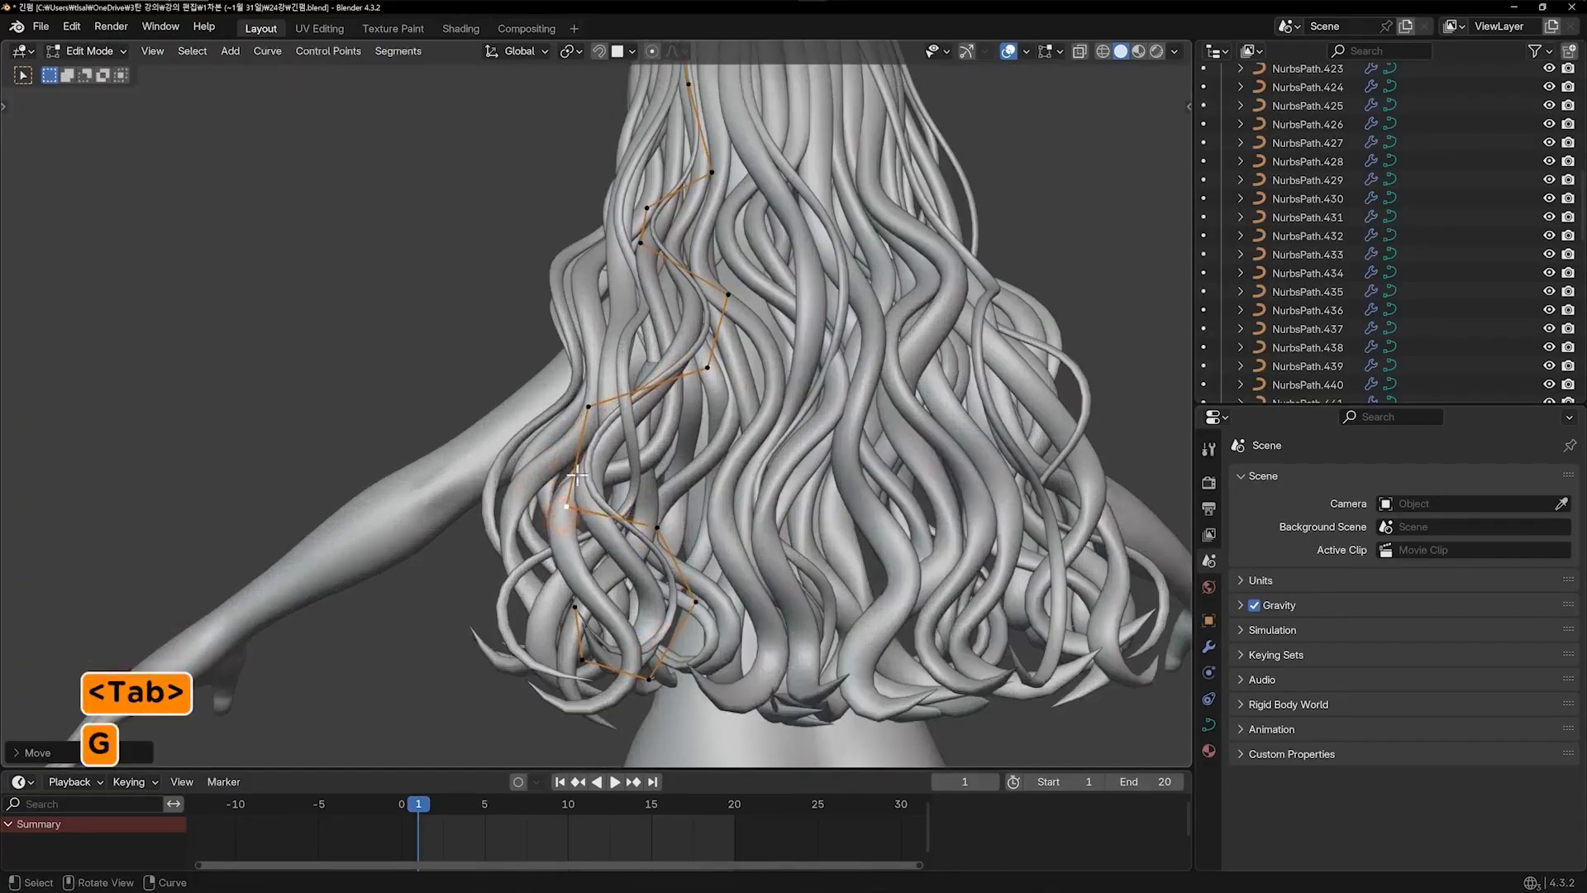
pyautogui.click(557, 413)
pyautogui.press('g')
pyautogui.click(578, 405)
pyautogui.press('Tab')
pyautogui.scroll(-2, 914, 374)
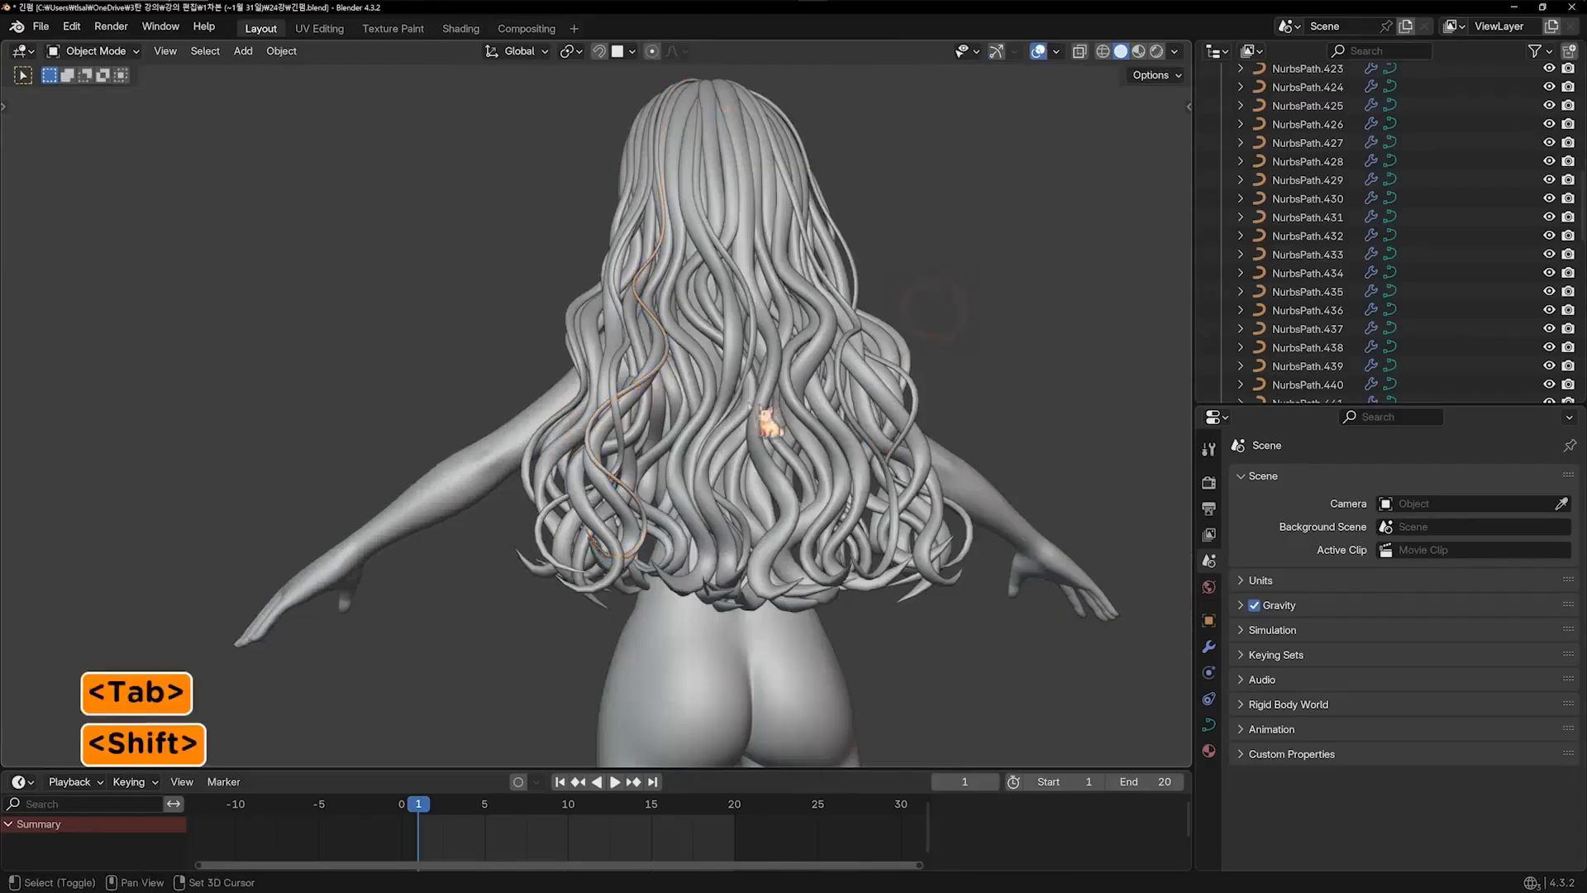
# Duplicate the wavy back strand right of centre and place the copy slightly beside the original
pyautogui.keyDown('shift'); pyautogui.moveTo(749, 405); pyautogui.dragTo(707, 439, button='middle'); pyautogui.keyUp('shift')
pyautogui.moveTo(959, 456); pyautogui.dragTo(744, 397, button='middle')
pyautogui.hotkey('shift', 'd')
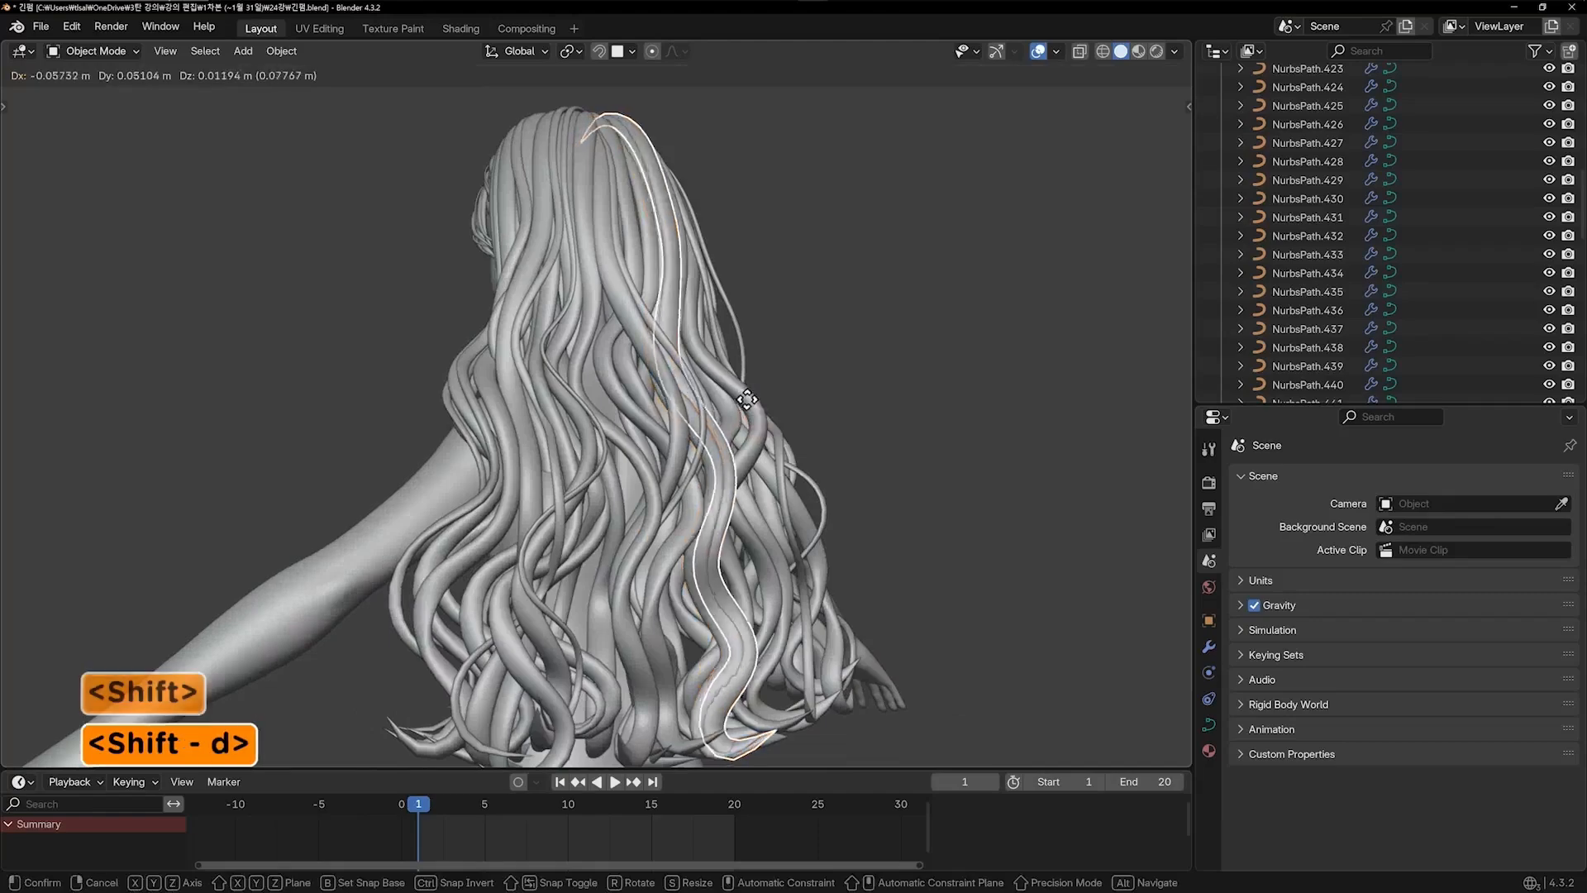
pyautogui.click(749, 395)
# Adjust the thickness of the whole new strand with Shrink/Fatten to make it thinner
pyautogui.press('Tab')
pyautogui.press('a')
pyautogui.hotkey('alt', 's')
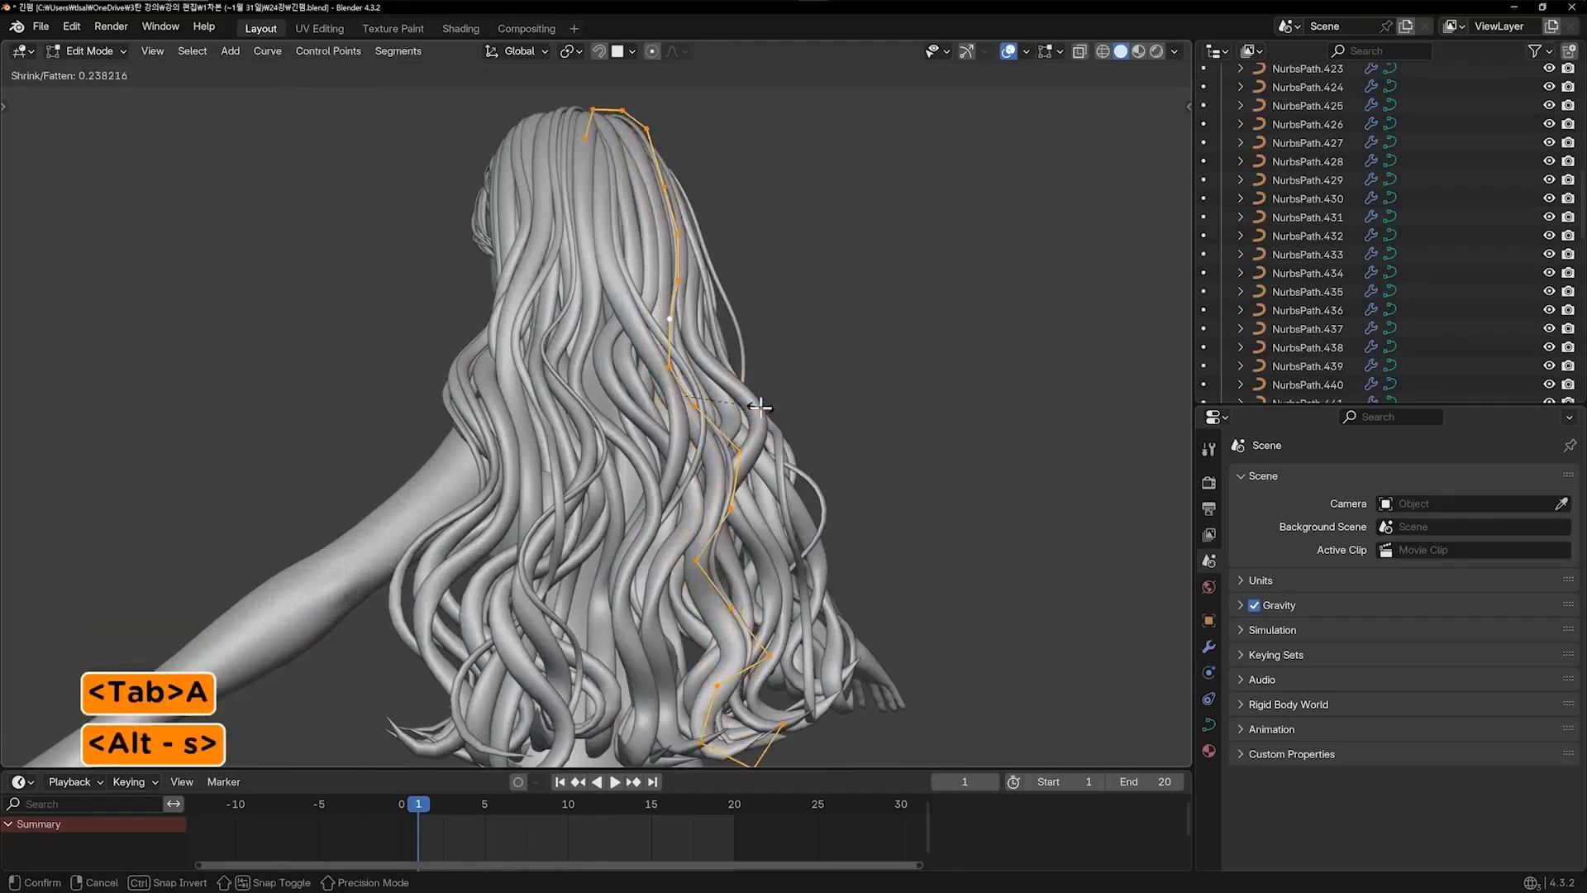
pyautogui.click(761, 408)
pyautogui.hotkey('alt', 's')
pyautogui.click(841, 402)
# Move two control points at the new strand's mid-back outer bend farther left to widen the wave
pyautogui.moveTo(794, 402); pyautogui.dragTo(608, 450, button='middle')
pyautogui.moveTo(559, 502); pyautogui.dragTo(546, 500, button='middle')
pyautogui.click(546, 485)
pyautogui.press('g')
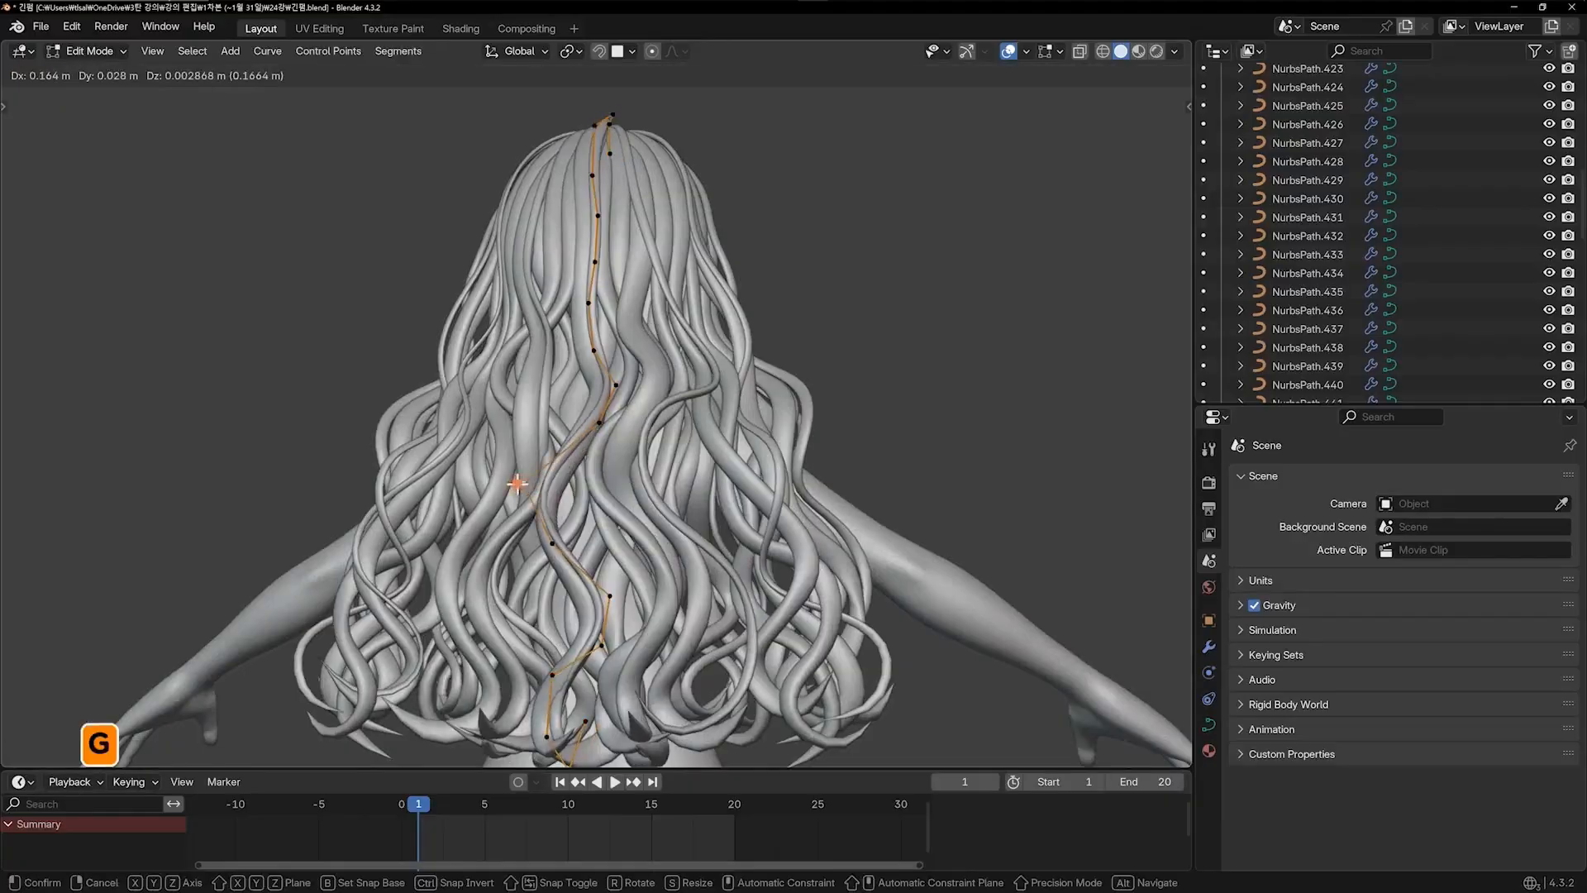
pyautogui.click(518, 483)
pyautogui.click(554, 537)
pyautogui.press('g')
pyautogui.click(527, 544)
# Shift two control points near the new strand's lower end to the left
pyautogui.keyDown('shift'); pyautogui.moveTo(628, 638); pyautogui.dragTo(655, 504, button='middle'); pyautogui.keyUp('shift')
pyautogui.click(582, 527)
pyautogui.press('g')
pyautogui.click(548, 537)
pyautogui.click(578, 584)
pyautogui.press('g')
pyautogui.click(547, 582)
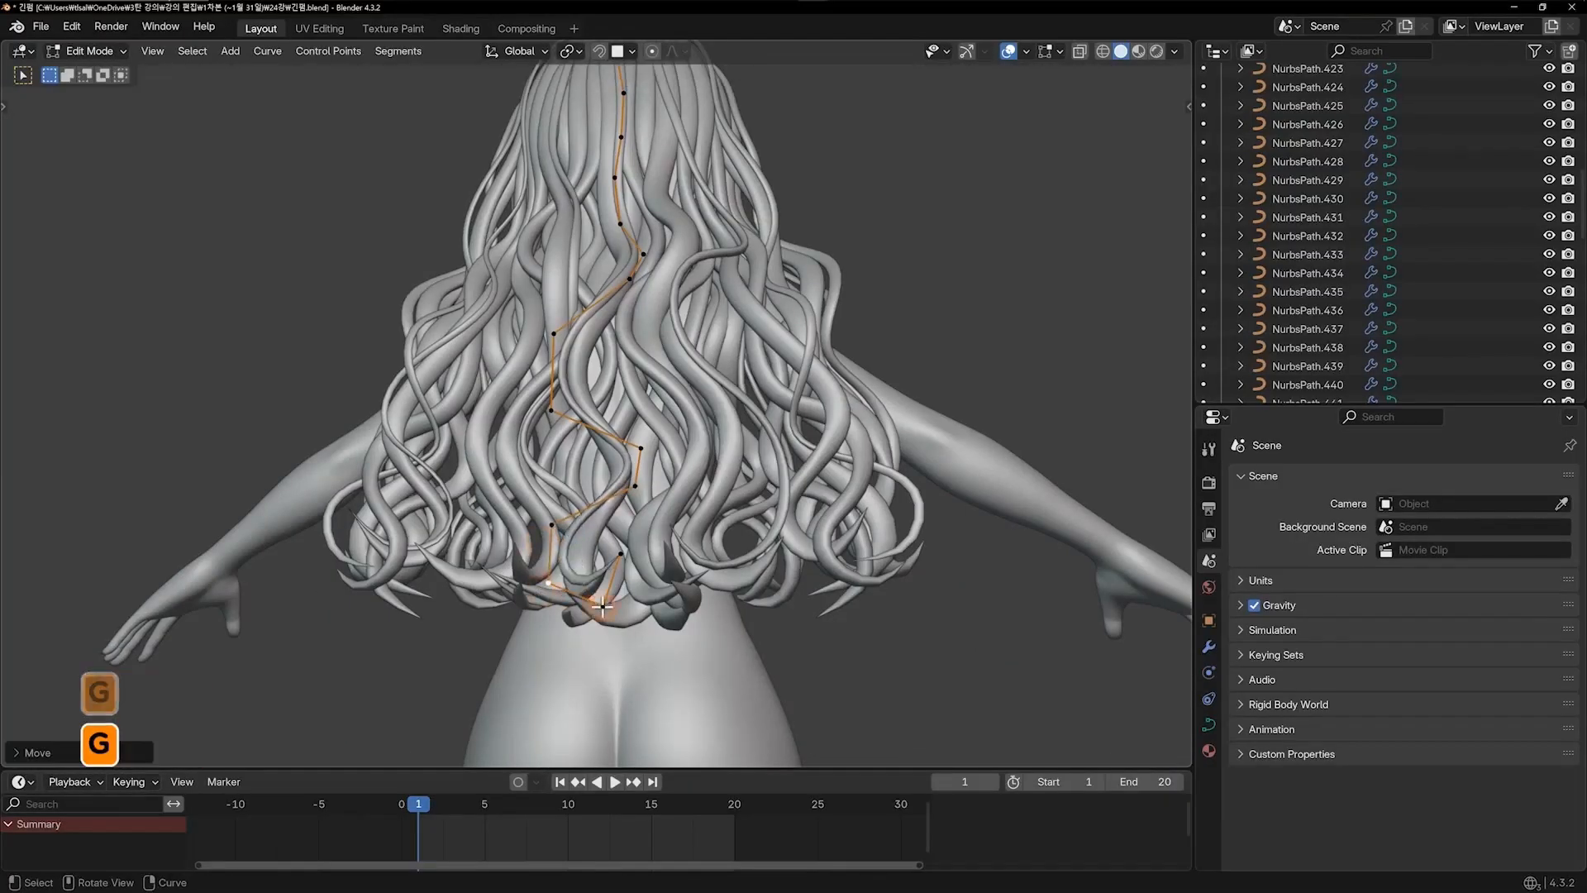
# Reposition the new strand's tip control points at the hem to shape the end curl
pyautogui.click(603, 607)
pyautogui.press('g')
pyautogui.click(594, 605)
pyautogui.click(628, 579)
# Spread the two control points of the new strand's lower right-hand bend vertically apart
pyautogui.click(635, 486)
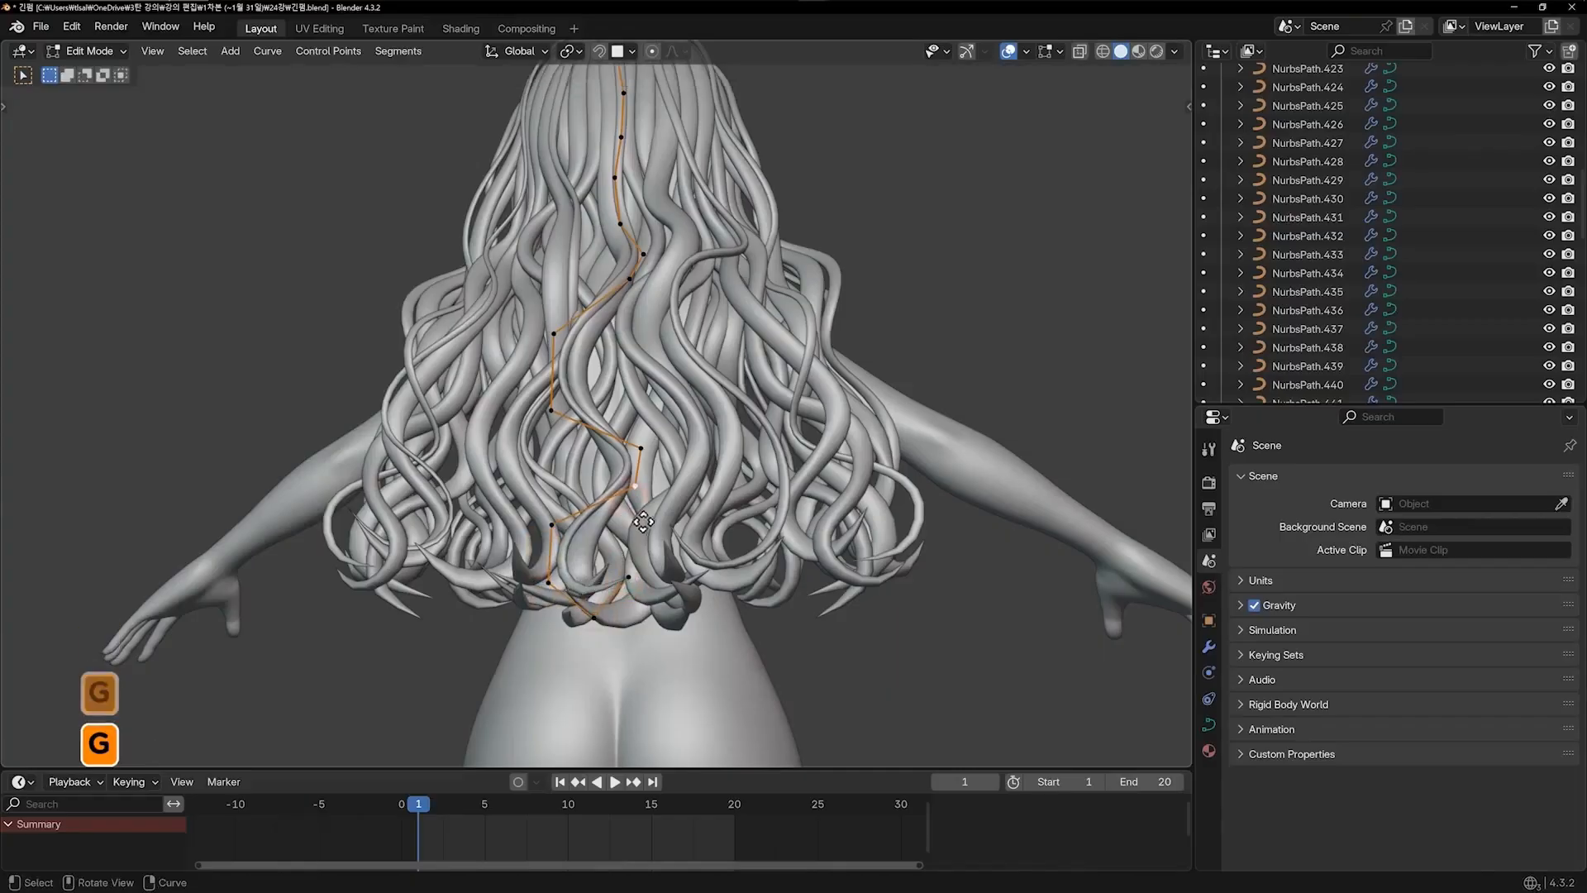
pyautogui.press('g')
pyautogui.click(649, 506)
pyautogui.click(641, 448)
pyautogui.press('g')
pyautogui.click(646, 440)
# Move the new strand's control points at shoulder height to the right to enlarge its upper bend
pyautogui.scroll(1, 666, 404)
pyautogui.keyDown('shift'); pyautogui.moveTo(653, 232); pyautogui.dragTo(686, 417, button='middle'); pyautogui.keyUp('shift')
pyautogui.click(688, 446)
pyautogui.press('g')
pyautogui.click(709, 429)
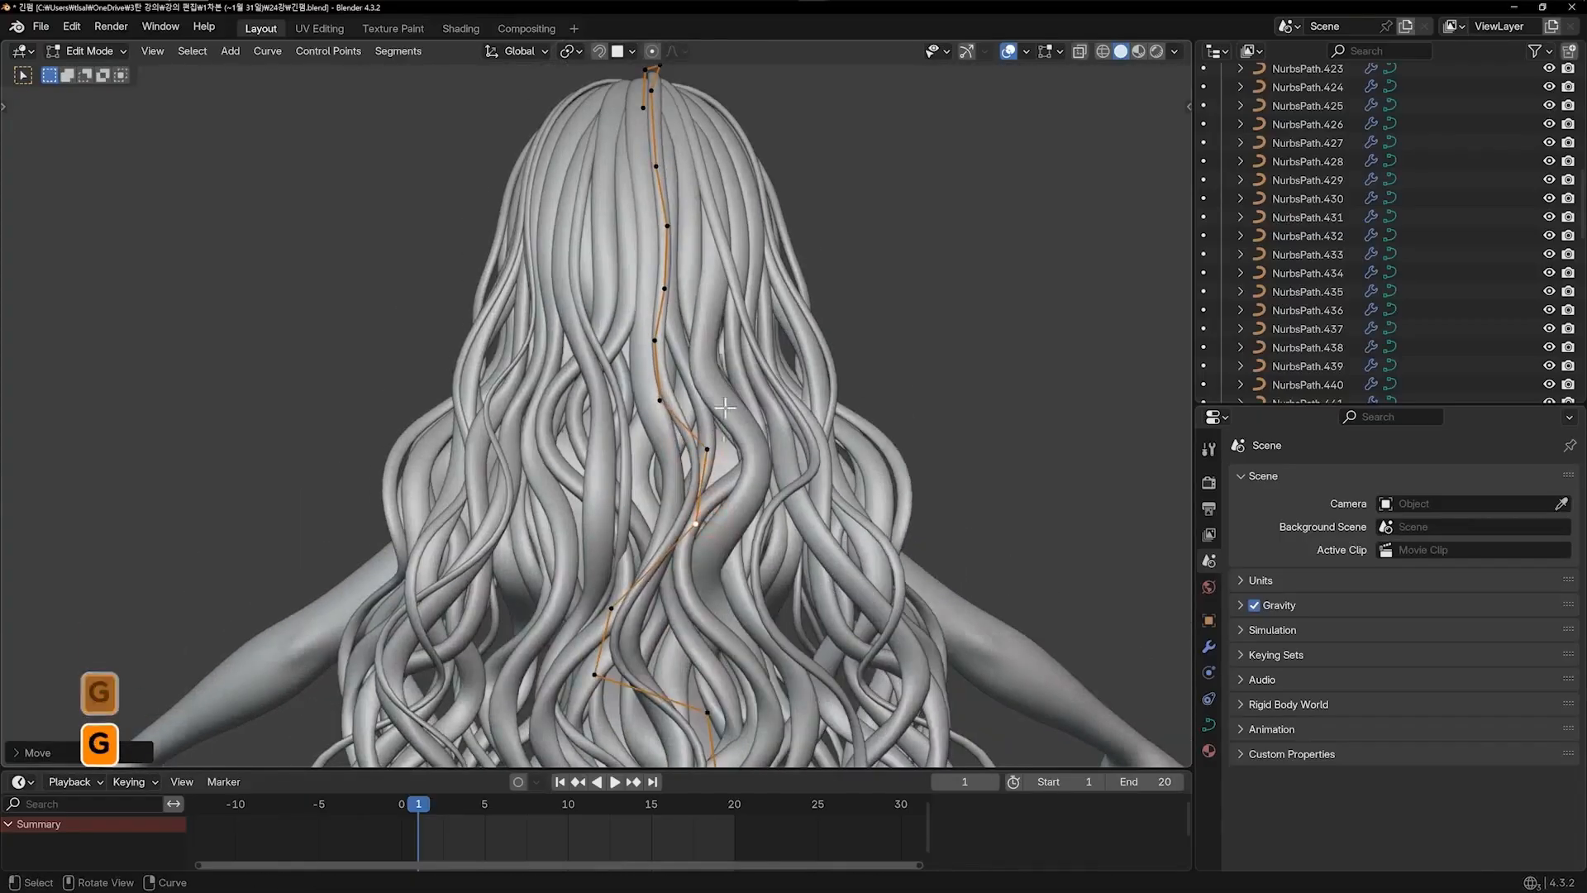
# Align the new strand's upper-back control points along the centre of the head
pyautogui.keyDown('shift'); pyautogui.moveTo(716, 339); pyautogui.dragTo(699, 513, button='middle'); pyautogui.keyUp('shift')
pyautogui.scroll(1, 698, 513)
pyautogui.press('g')
pyautogui.press('g')
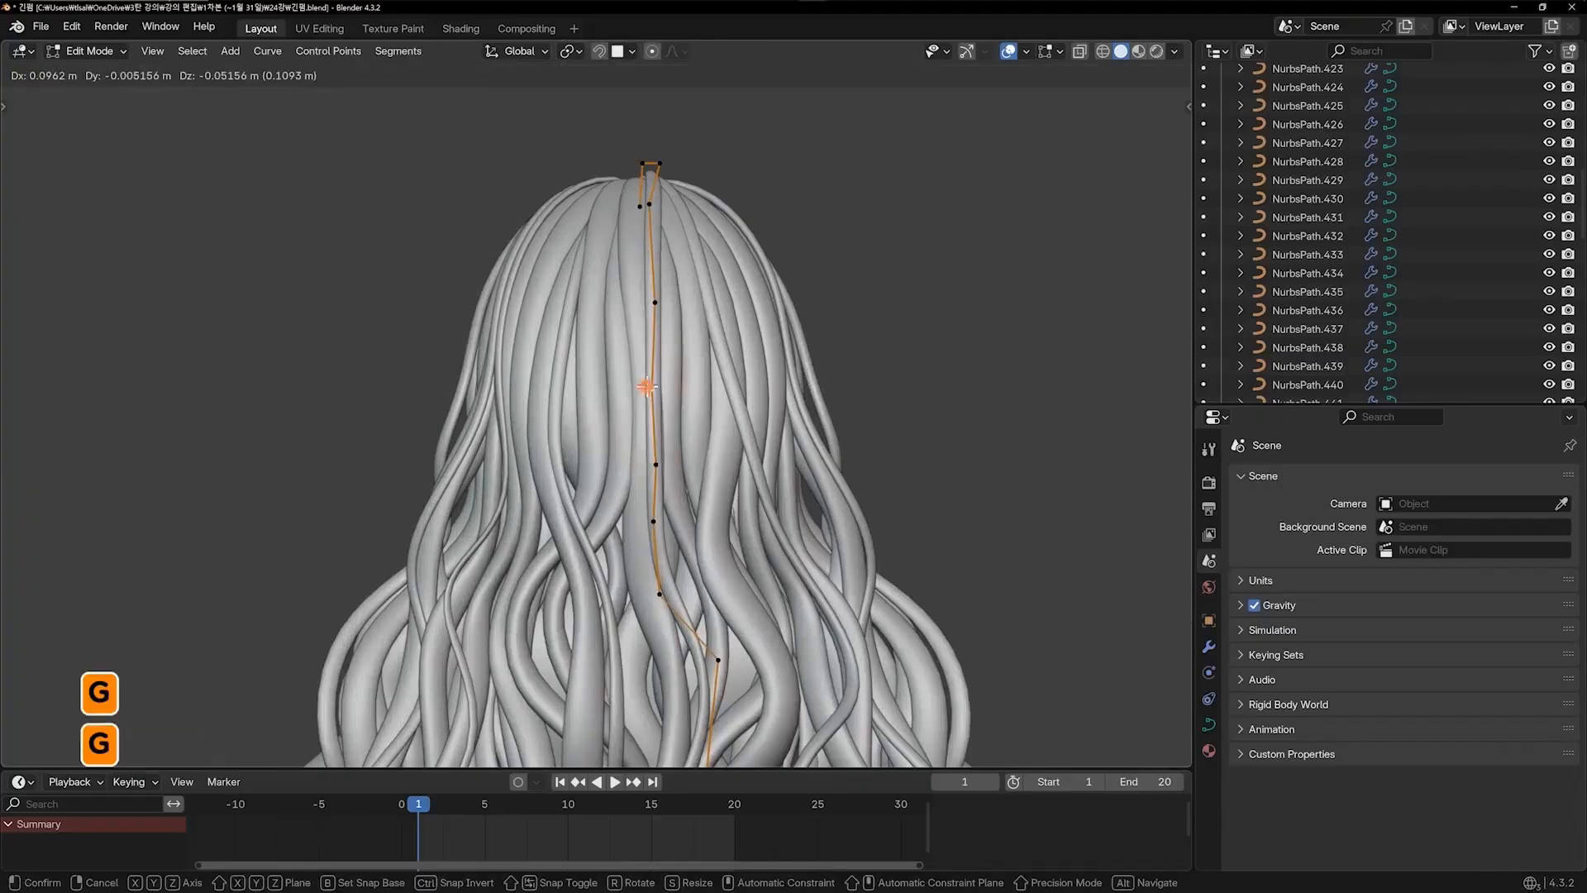
pyautogui.click(644, 466)
pyautogui.click(654, 303)
pyautogui.press('g')
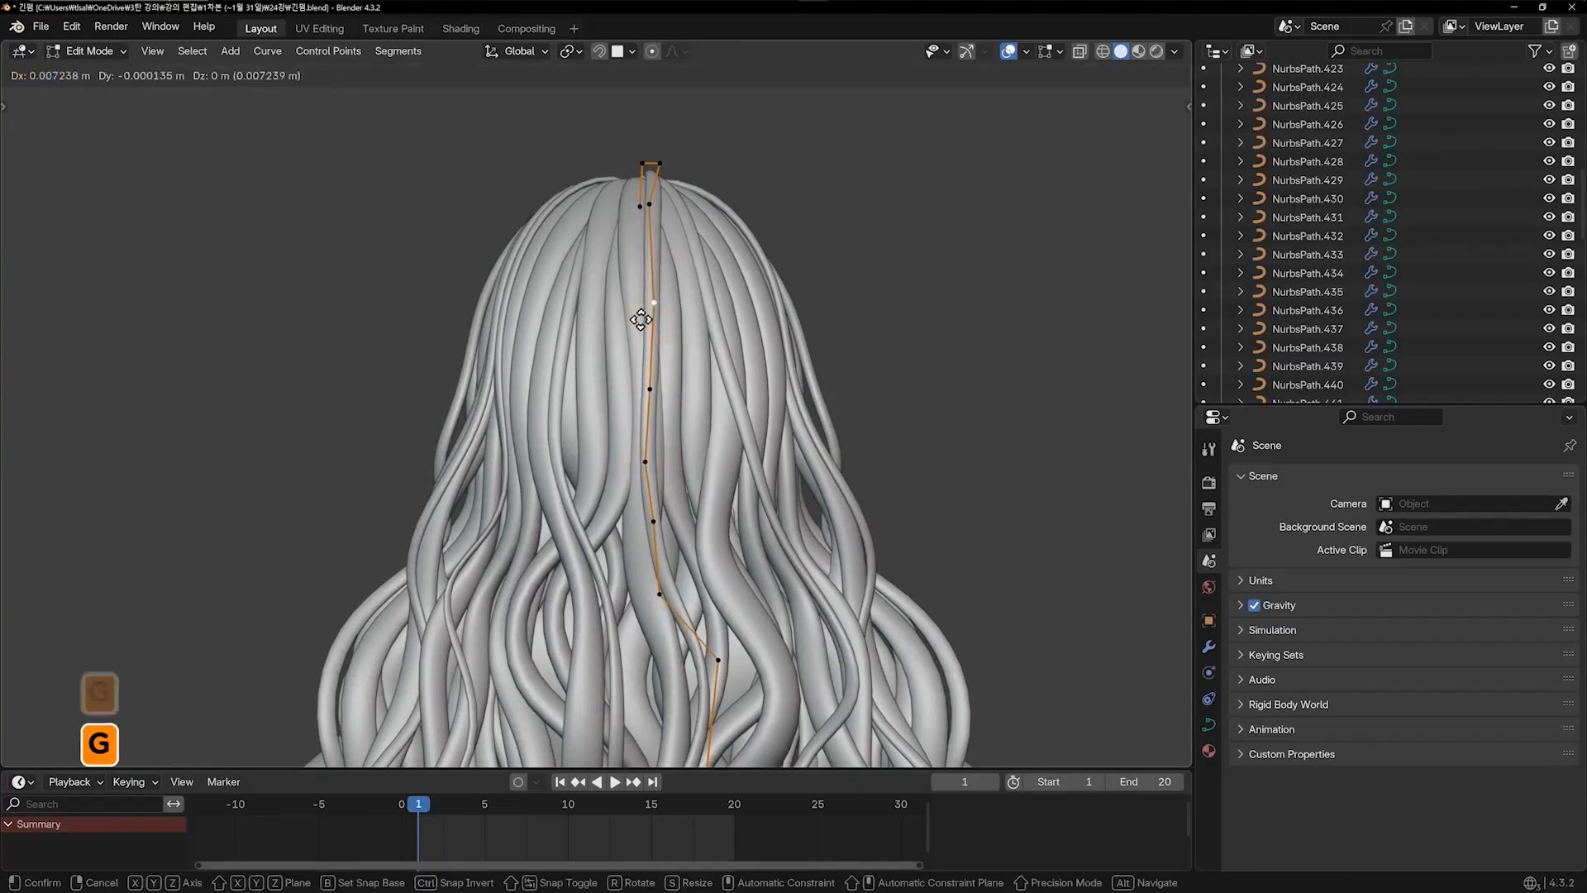
pyautogui.click(649, 305)
# Move the new strand's upper-back and root control points at the crown to fit it against the head
pyautogui.click(838, 190)
pyautogui.moveTo(838, 190); pyautogui.dragTo(630, 339, button='middle')
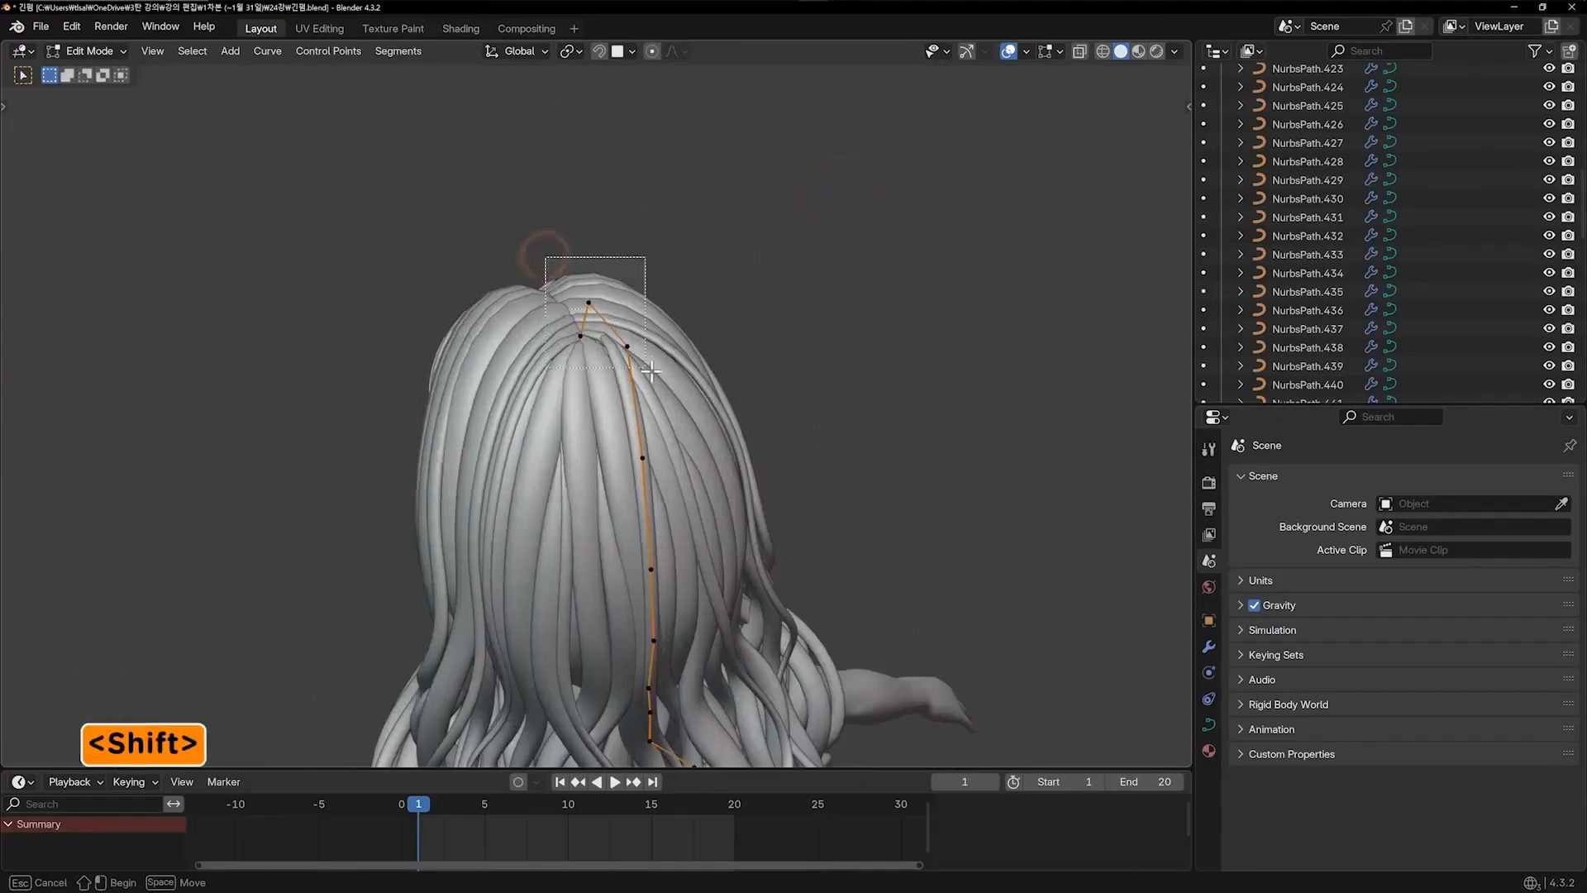
pyautogui.keyDown('shift'); pyautogui.moveTo(546, 258); pyautogui.dragTo(652, 372); pyautogui.keyUp('shift')
pyautogui.moveTo(652, 372); pyautogui.dragTo(690, 360, button='middle')
pyautogui.press('g')
pyautogui.click(689, 362)
pyautogui.click(834, 318)
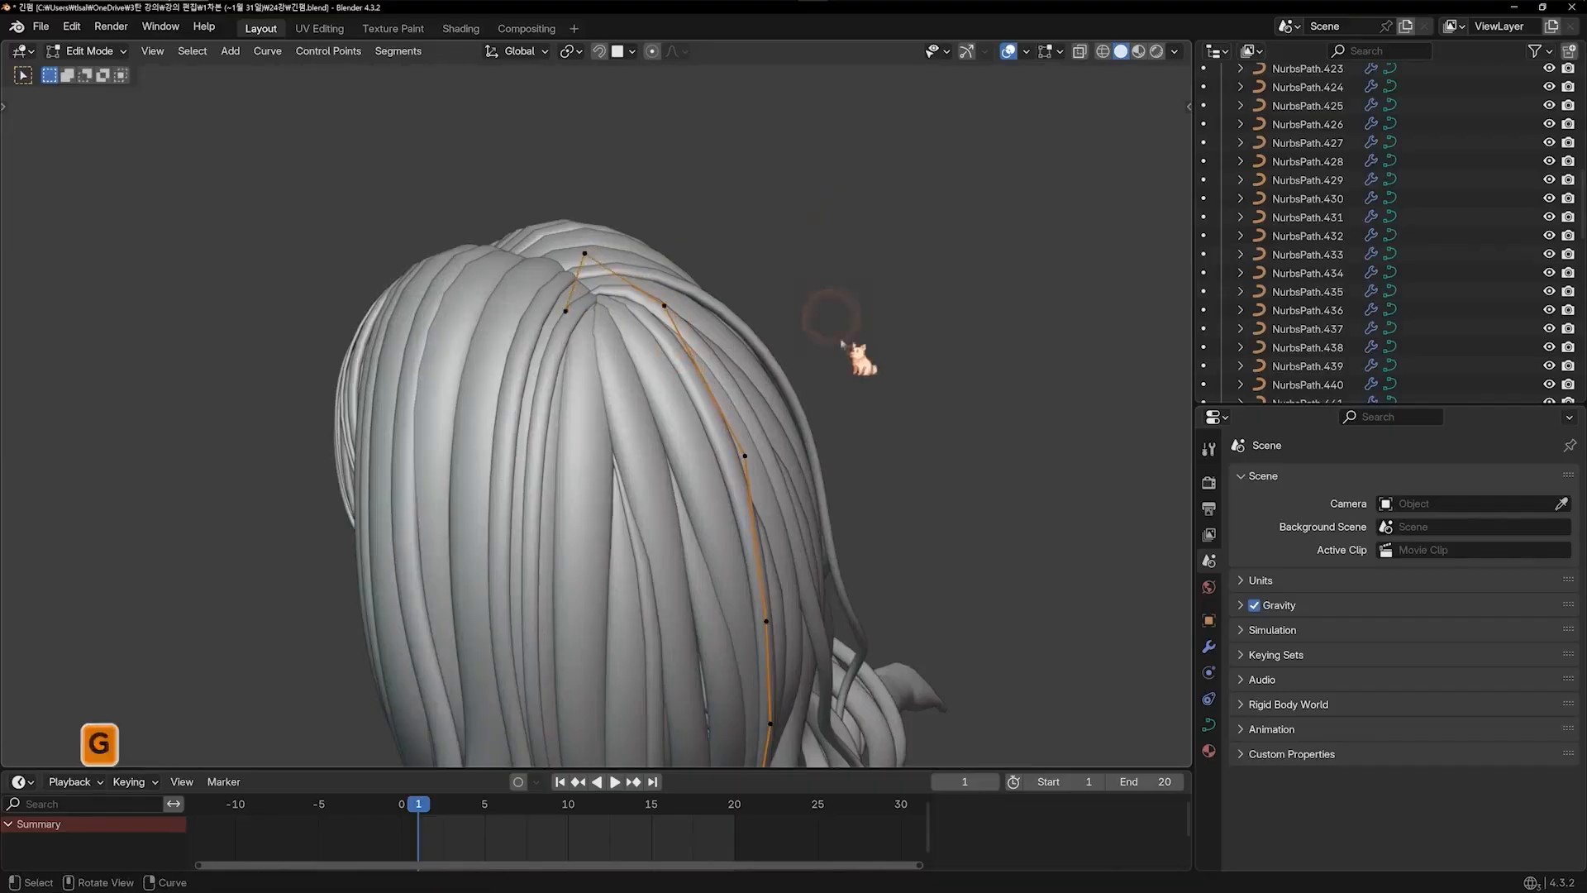
# Examine the whole hairstyle from the back and both sides for gaps and protruding strands
pyautogui.scroll(-2, 861, 408)
pyautogui.moveTo(861, 408)
pyautogui.mouseDown(button='middle')
pyautogui.moveTo(713, 347)
pyautogui.moveTo(728, 221)
pyautogui.mouseUp(button='middle')
pyautogui.scroll(-1, 728, 248)
pyautogui.moveTo(722, 392)
pyautogui.mouseDown(button='middle')
pyautogui.moveTo(666, 347)
pyautogui.moveTo(682, 169)
pyautogui.mouseUp(button='middle')
pyautogui.scroll(-3, 666, 348)
pyautogui.moveTo(718, 299); pyautogui.dragTo(730, 333, button='middle')
pyautogui.press('KP_1')
pyautogui.press('KP_9')
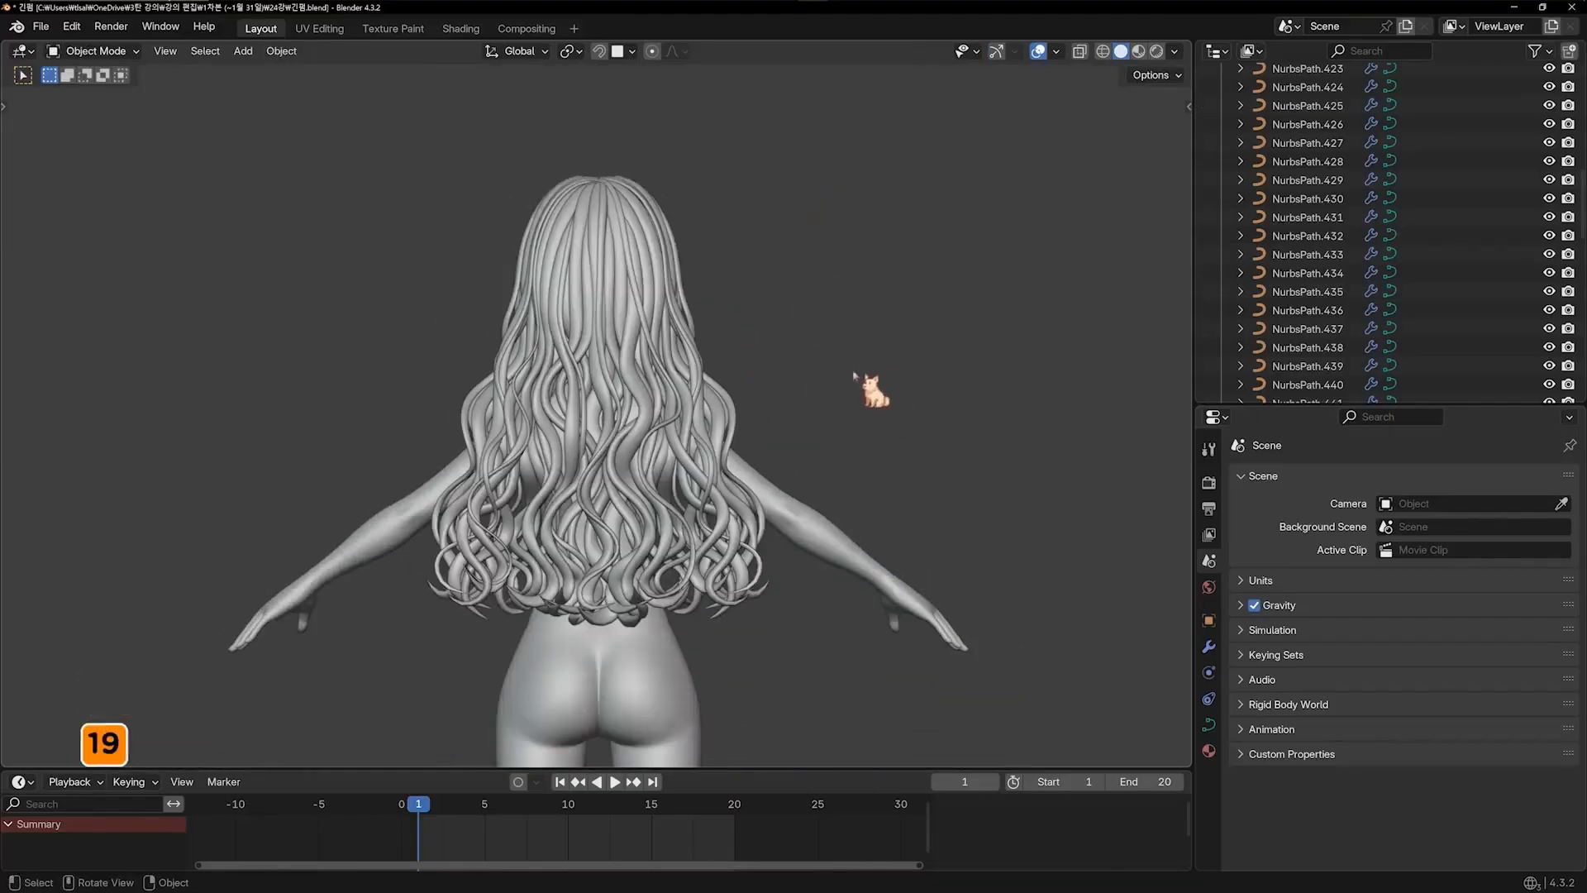
pyautogui.moveTo(770, 479)
pyautogui.keyDown('shift'); pyautogui.mouseDown(button='middle')
pyautogui.moveTo(758, 468)
pyautogui.moveTo(793, 462)
pyautogui.mouseUp(button='middle'); pyautogui.keyUp('shift')
pyautogui.press('KP_4')
pyautogui.press('KP_4')
pyautogui.press('KP_4')
pyautogui.press('KP_4')
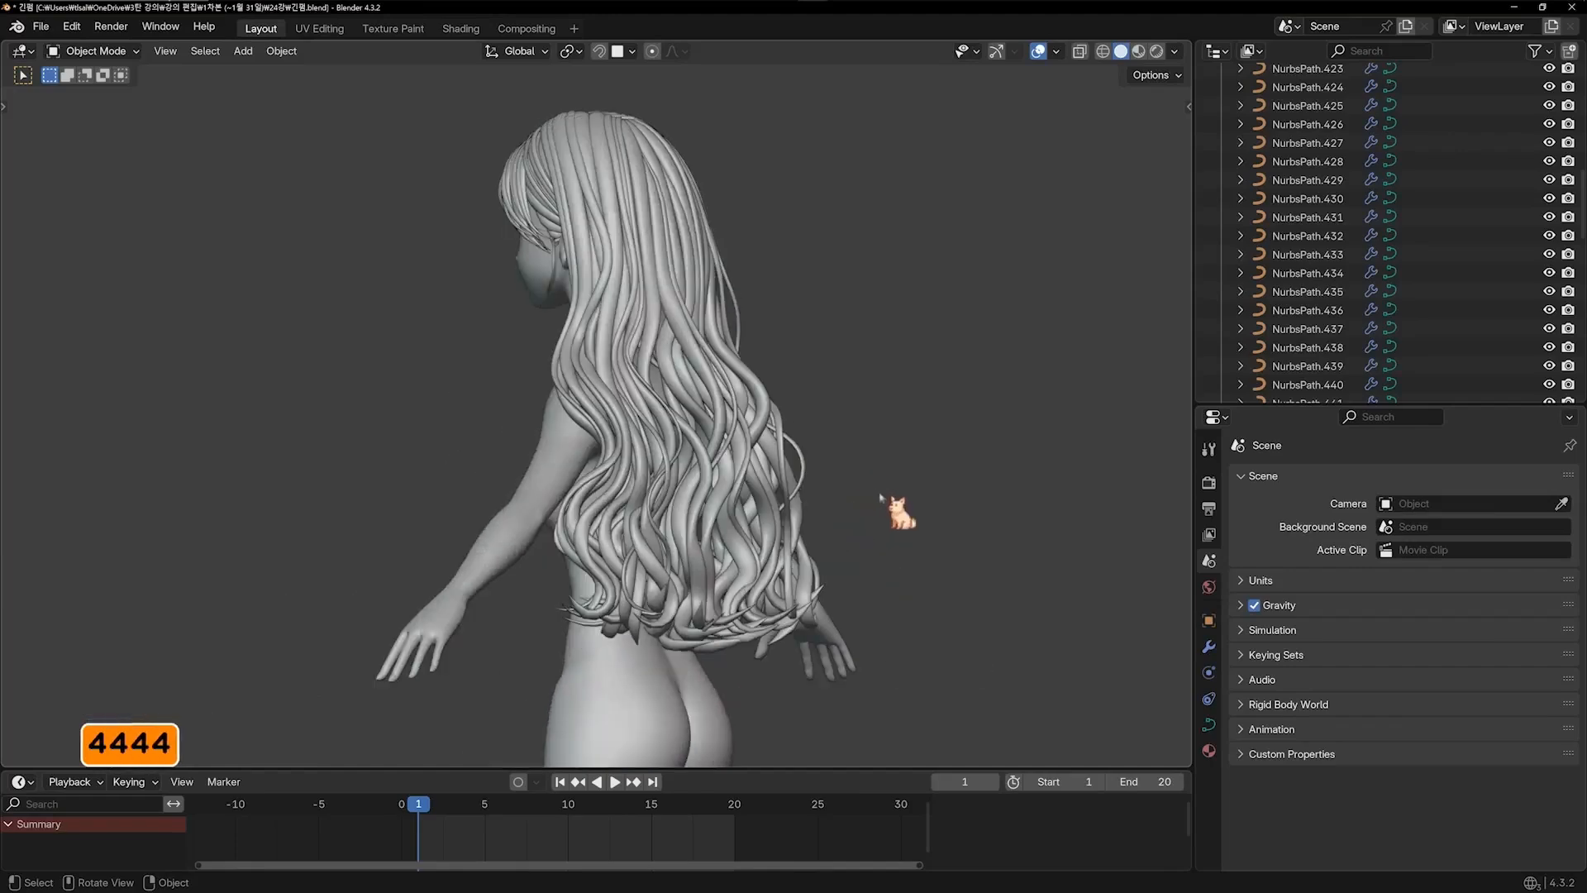
pyautogui.press('KP_4')
pyautogui.press('KP_6')
pyautogui.press('KP_6')
pyautogui.press('KP_6')
pyautogui.press('KP_6')
pyautogui.press('KP_6')
pyautogui.press('KP_6')
pyautogui.press('KP_6')
pyautogui.press('KP_6')
pyautogui.press('KP_6')
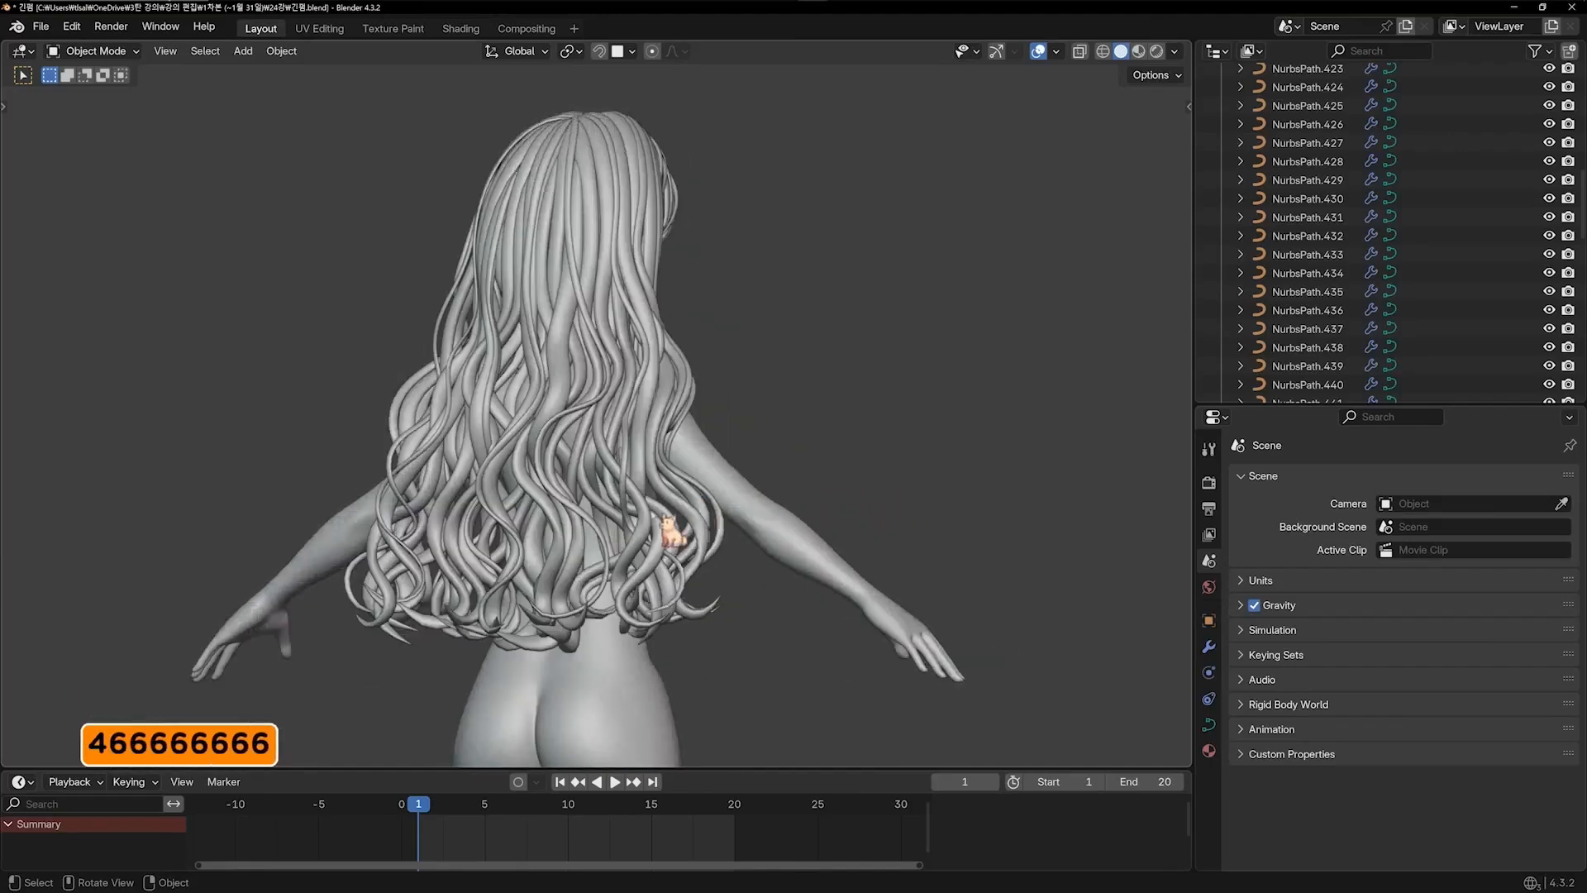
pyautogui.press('KP_6')
pyautogui.press('KP_4')
pyautogui.press('KP_4')
pyautogui.press('KP_4')
pyautogui.press('KP_4')
pyautogui.press('KP_4')
pyautogui.press('KP_4')
pyautogui.press('KP_4')
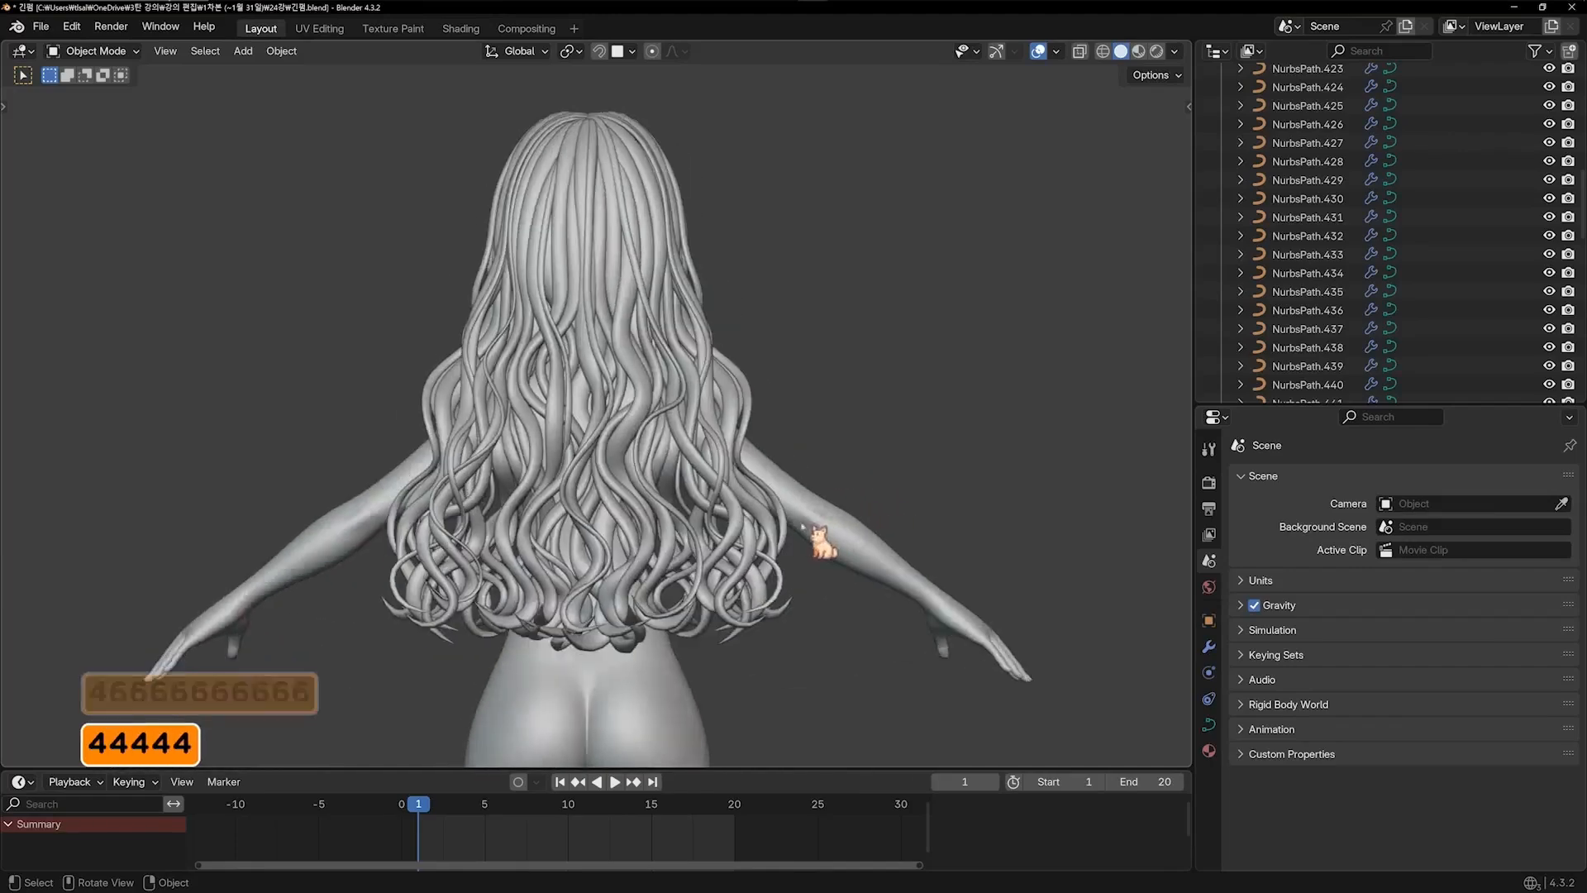
pyautogui.press('KP_4')
pyautogui.press('KP_4')
pyautogui.keyDown('shift'); pyautogui.moveTo(817, 524); pyautogui.dragTo(729, 533, button='middle'); pyautogui.keyUp('shift')
pyautogui.press('KP_4')
pyautogui.press('KP_4')
pyautogui.press('KP_6')
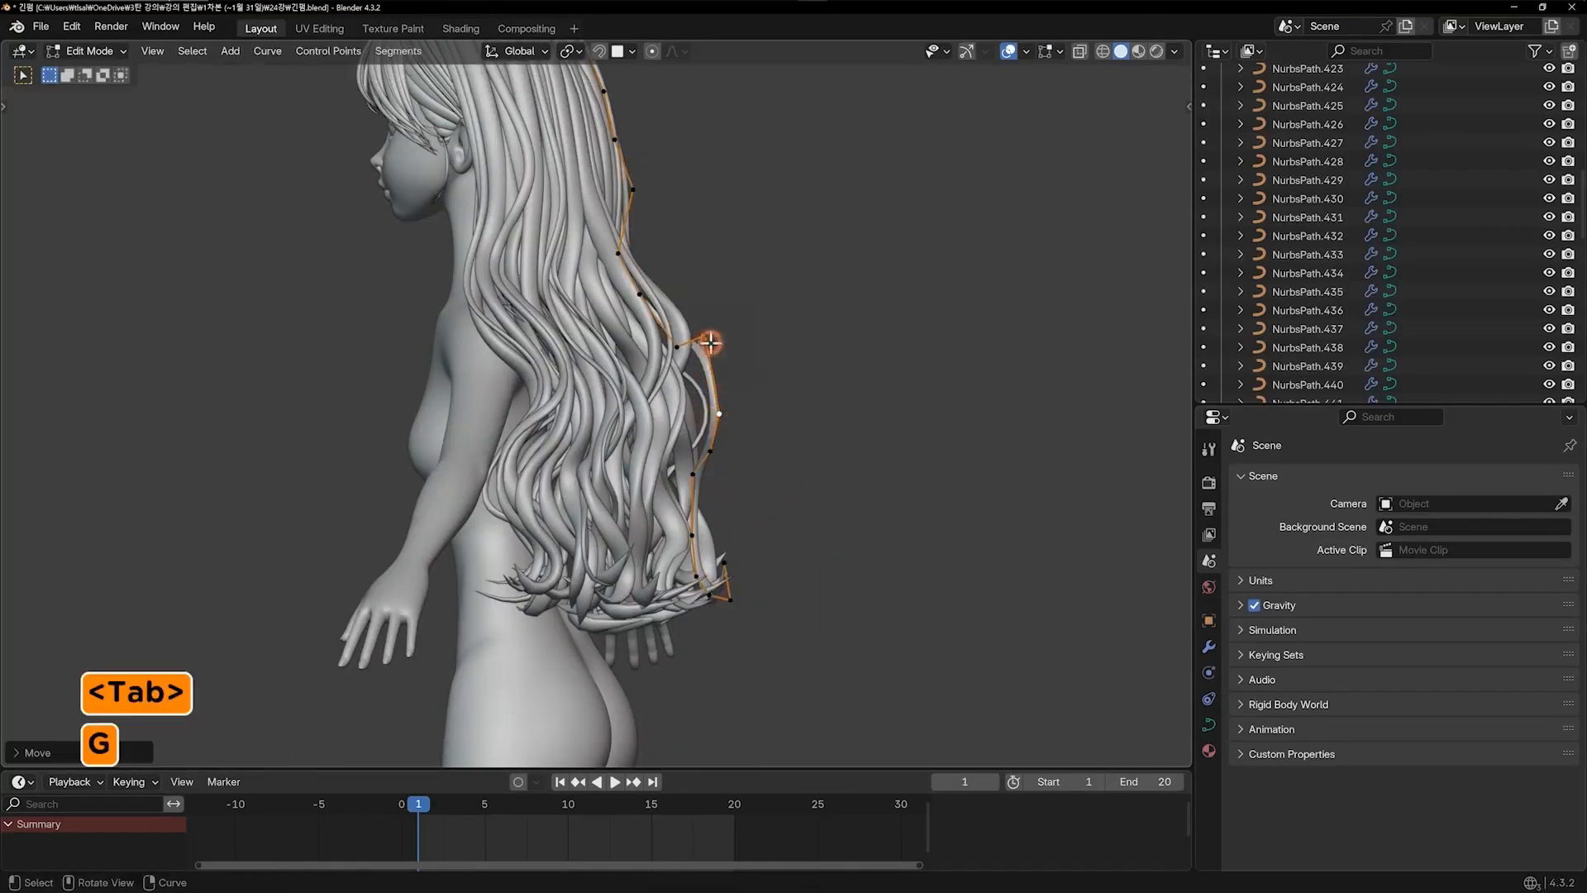
# Pull the protruding back strand's mid-length control points in toward the hair mass as seen from the side
pyautogui.press('g')
pyautogui.click(716, 451)
pyautogui.press('g')
pyautogui.click(787, 457)
pyautogui.press('Tab')
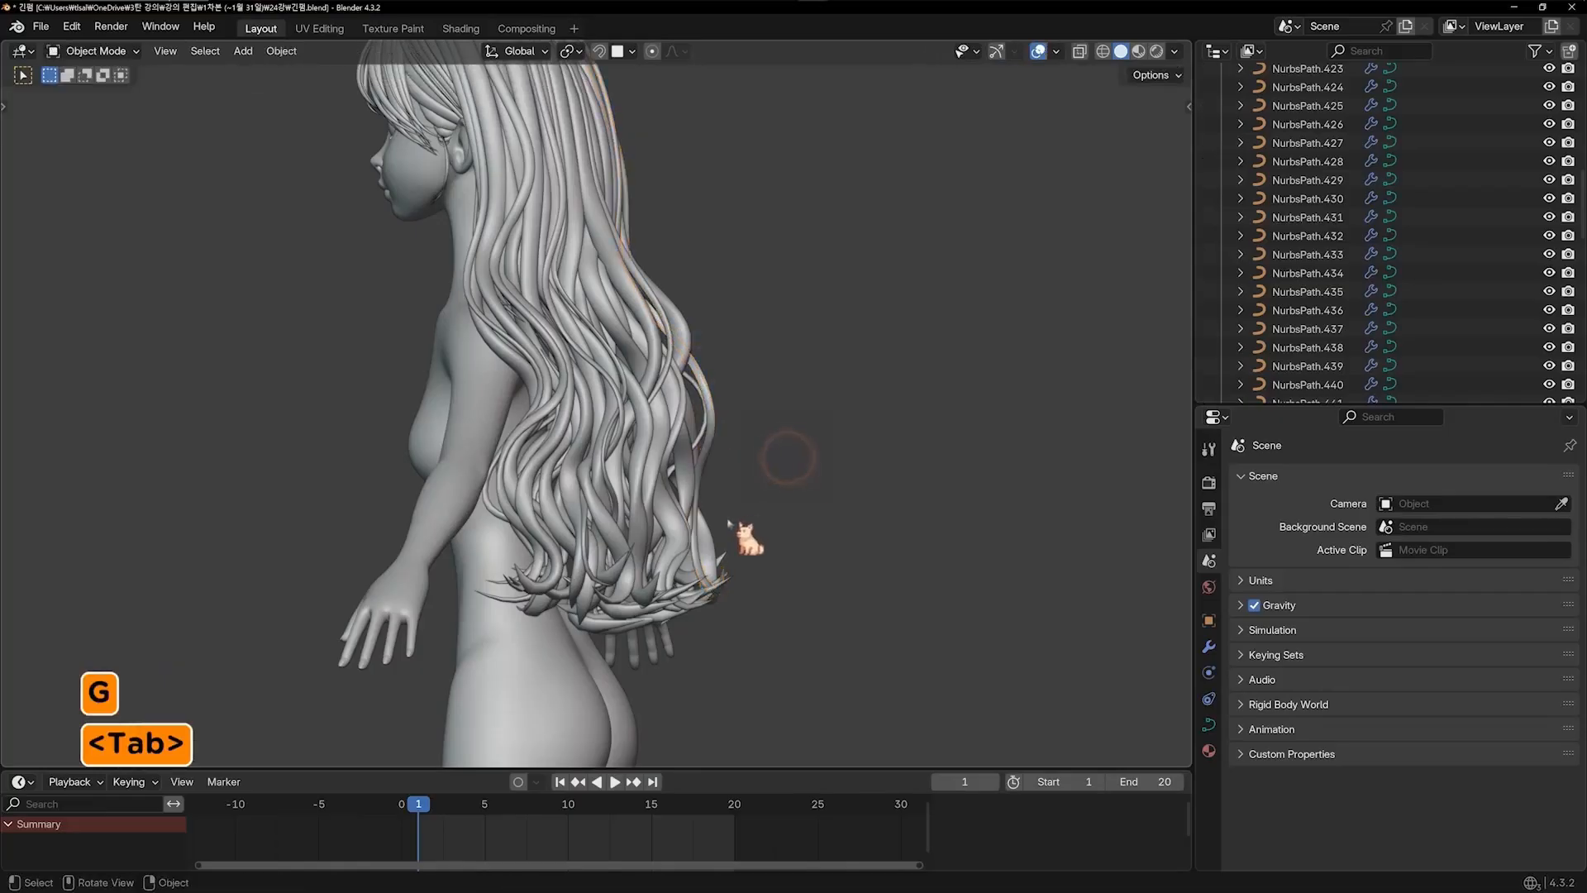
# Reshape the same strand's lower half by moving its control points between waist and hem to smooth the wave
pyautogui.press('KP_6')
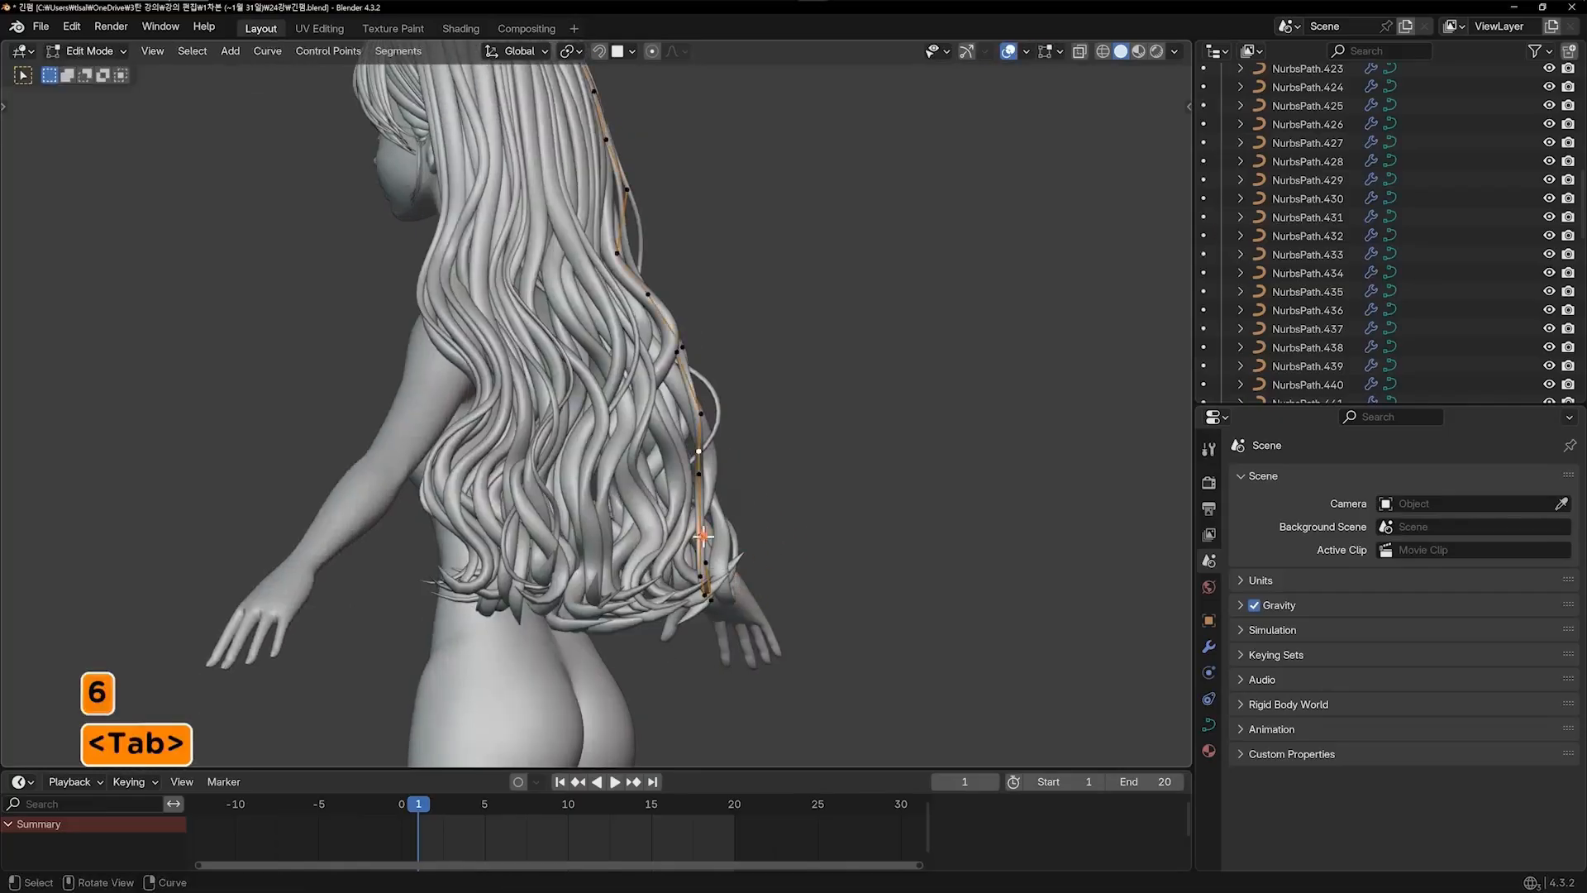
pyautogui.press('g')
pyautogui.click(691, 562)
pyautogui.press('g')
pyautogui.click(697, 499)
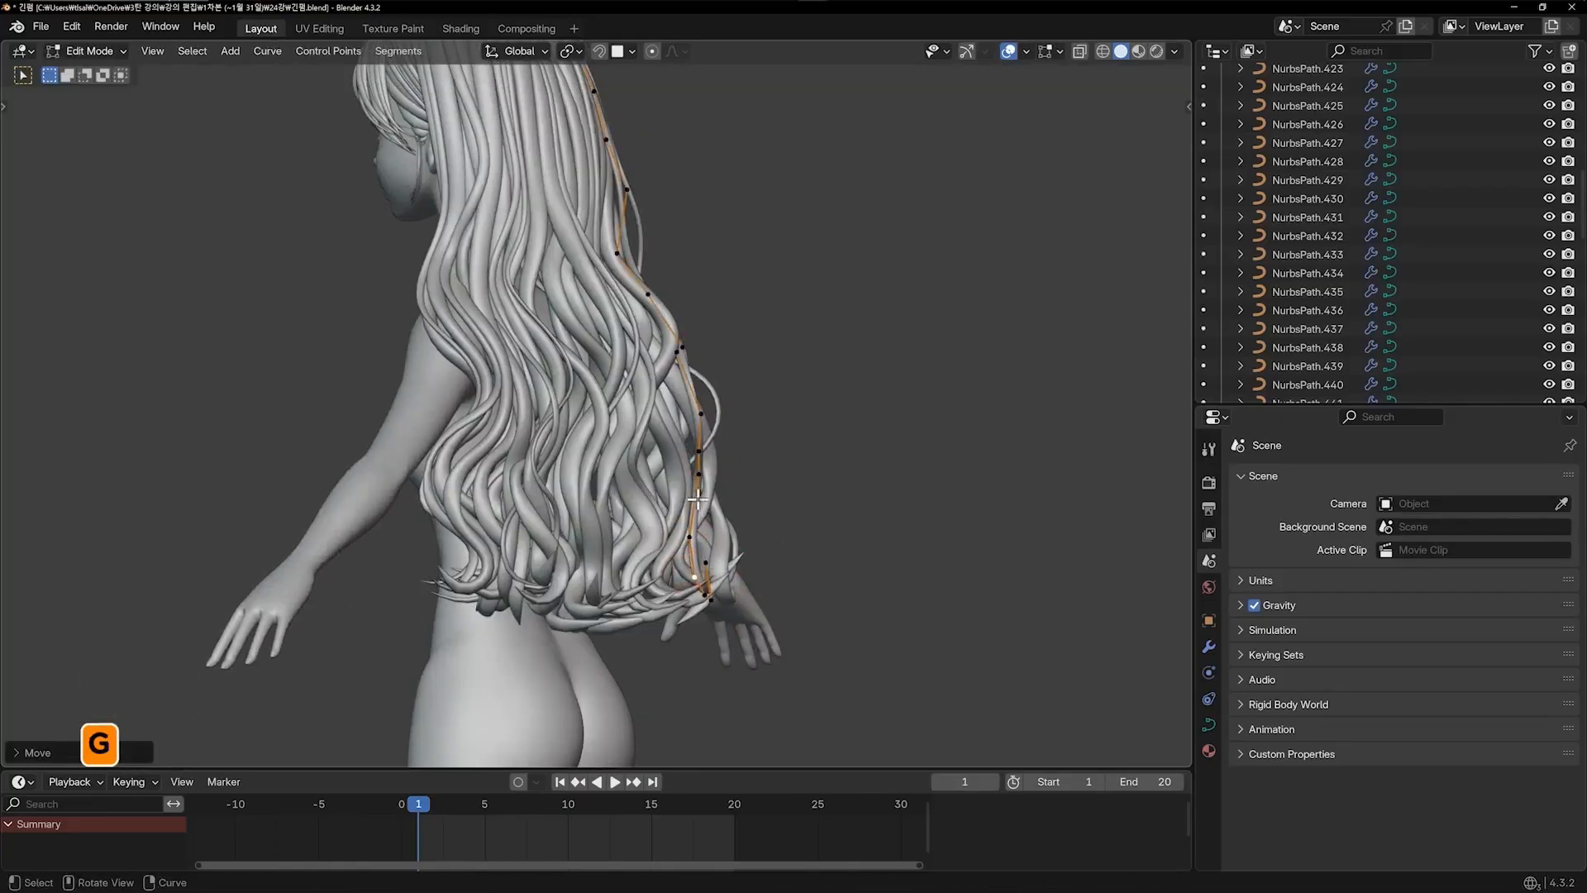
pyautogui.press('g')
pyautogui.click(708, 421)
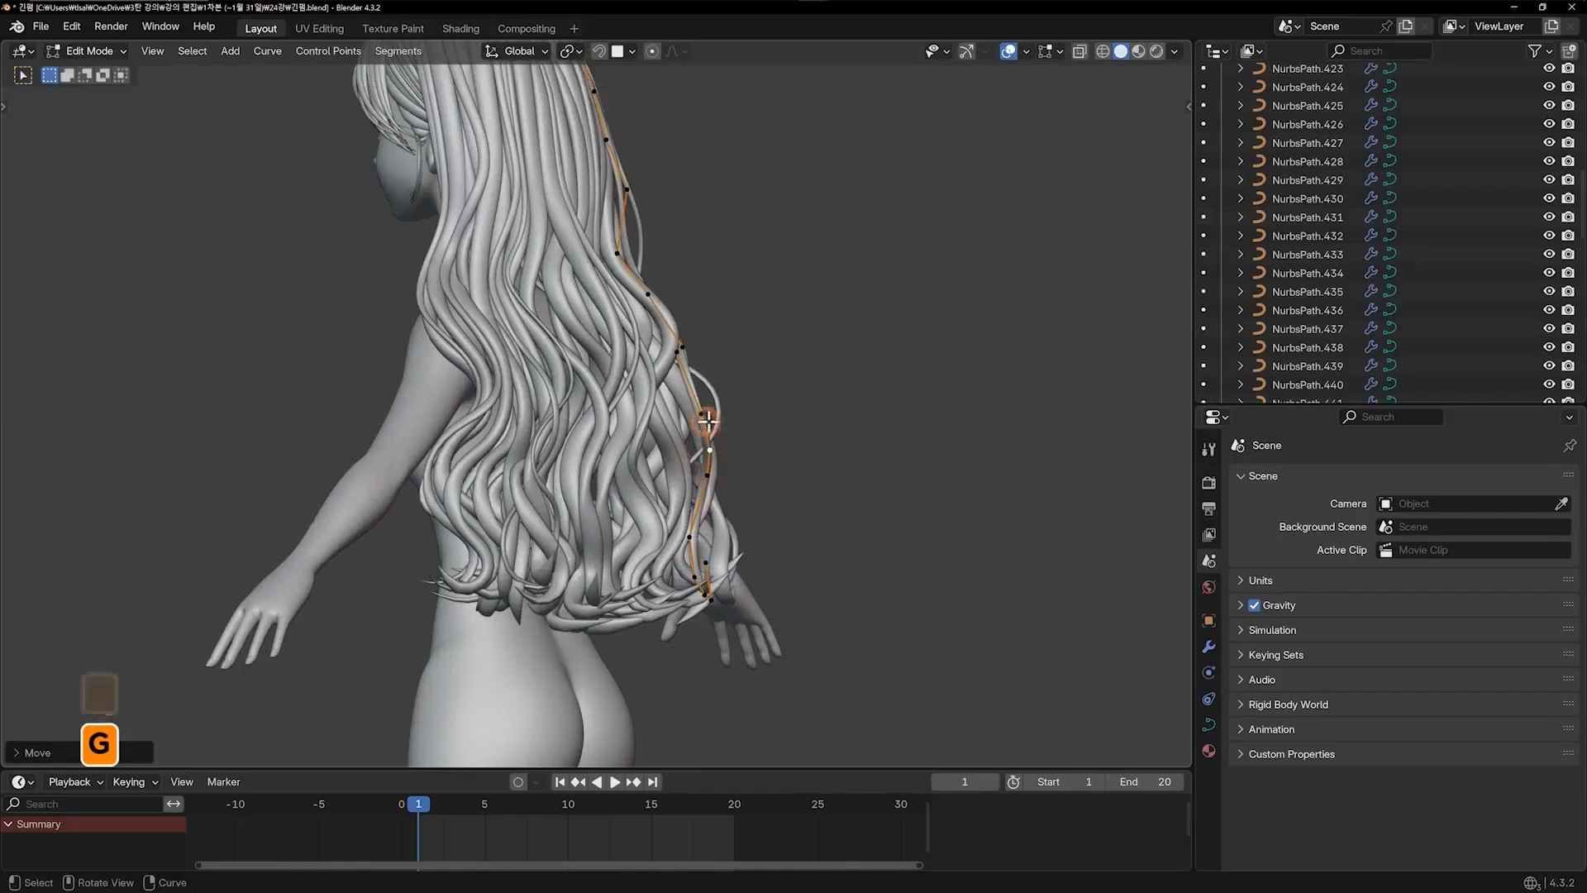
pyautogui.press('g')
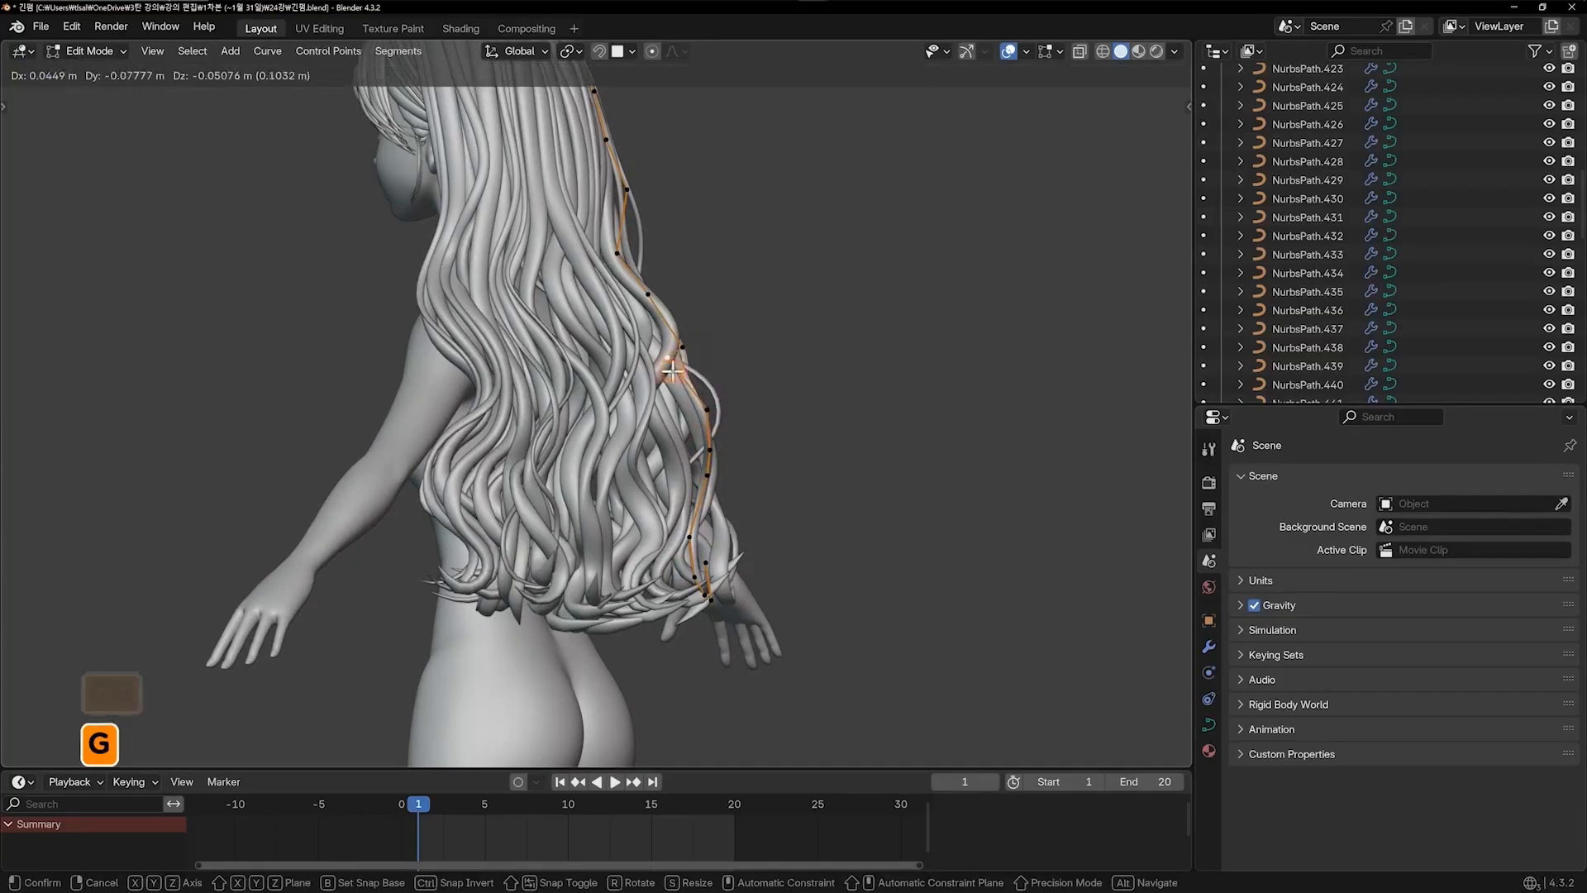
pyautogui.click(744, 372)
pyautogui.press('Tab')
# Examine the hair silhouette all around the body after reshaping the back strand
pyautogui.press('KP_4')
pyautogui.press('KP_4')
pyautogui.press('KP_4')
pyautogui.press('KP_4')
pyautogui.press('KP_4')
pyautogui.press('KP_4')
pyautogui.press('KP_4')
pyautogui.press('KP_4')
pyautogui.press('KP_4')
pyautogui.press('KP_4')
pyautogui.press('KP_4')
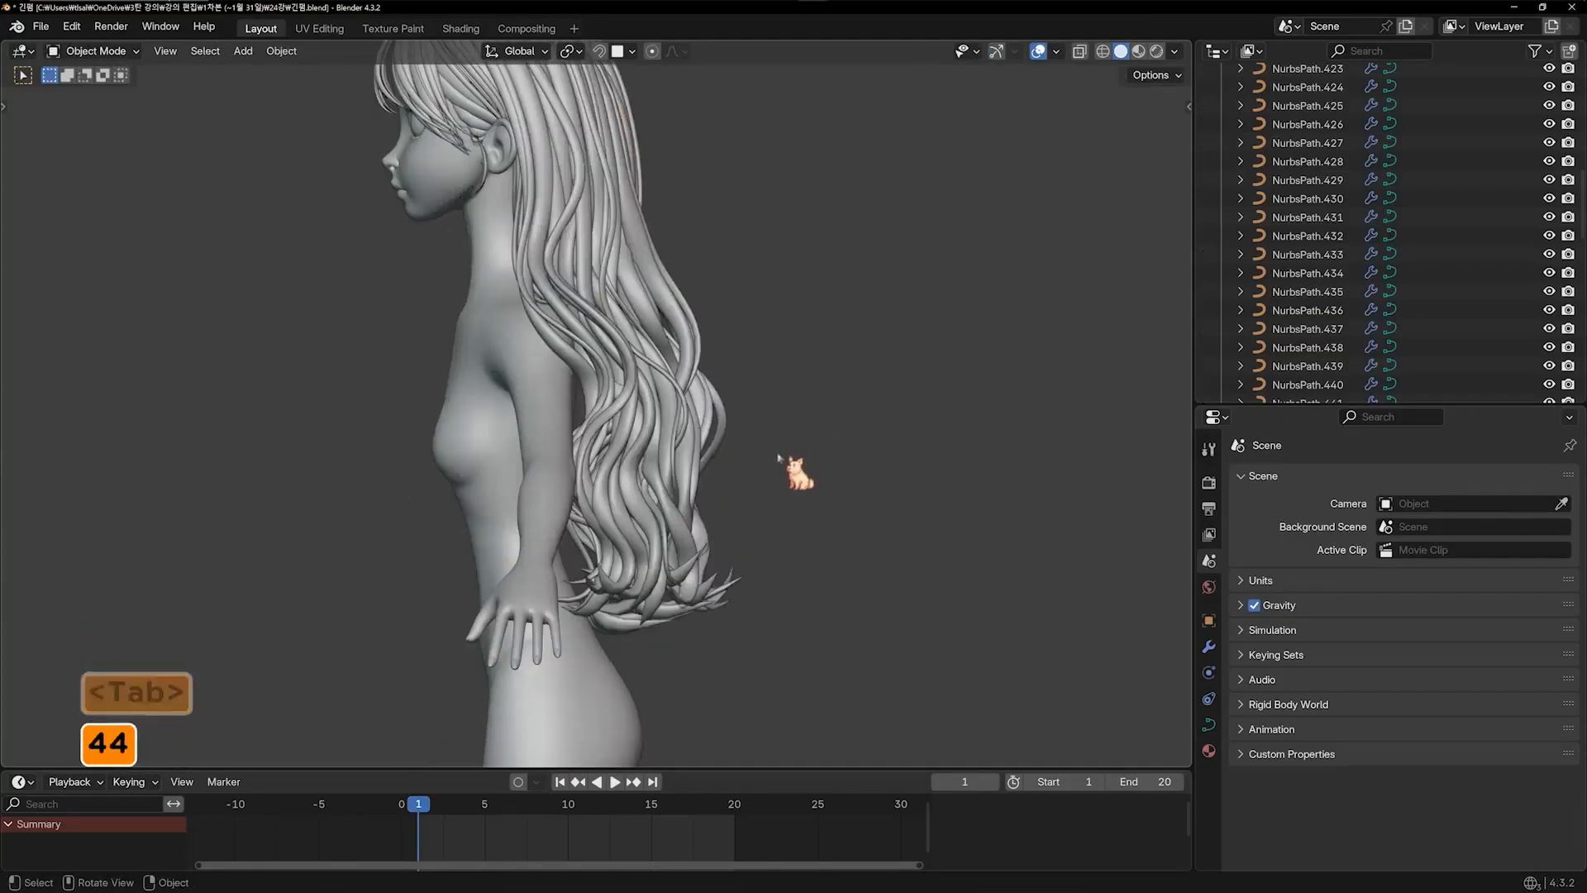
pyautogui.press('KP_4')
pyautogui.press('KP_4')
pyautogui.press('KP_4')
pyautogui.press('KP_4')
pyautogui.press('KP_4')
pyautogui.press('KP_4')
pyautogui.press('KP_4')
pyautogui.press('KP_4')
pyautogui.press('KP_4')
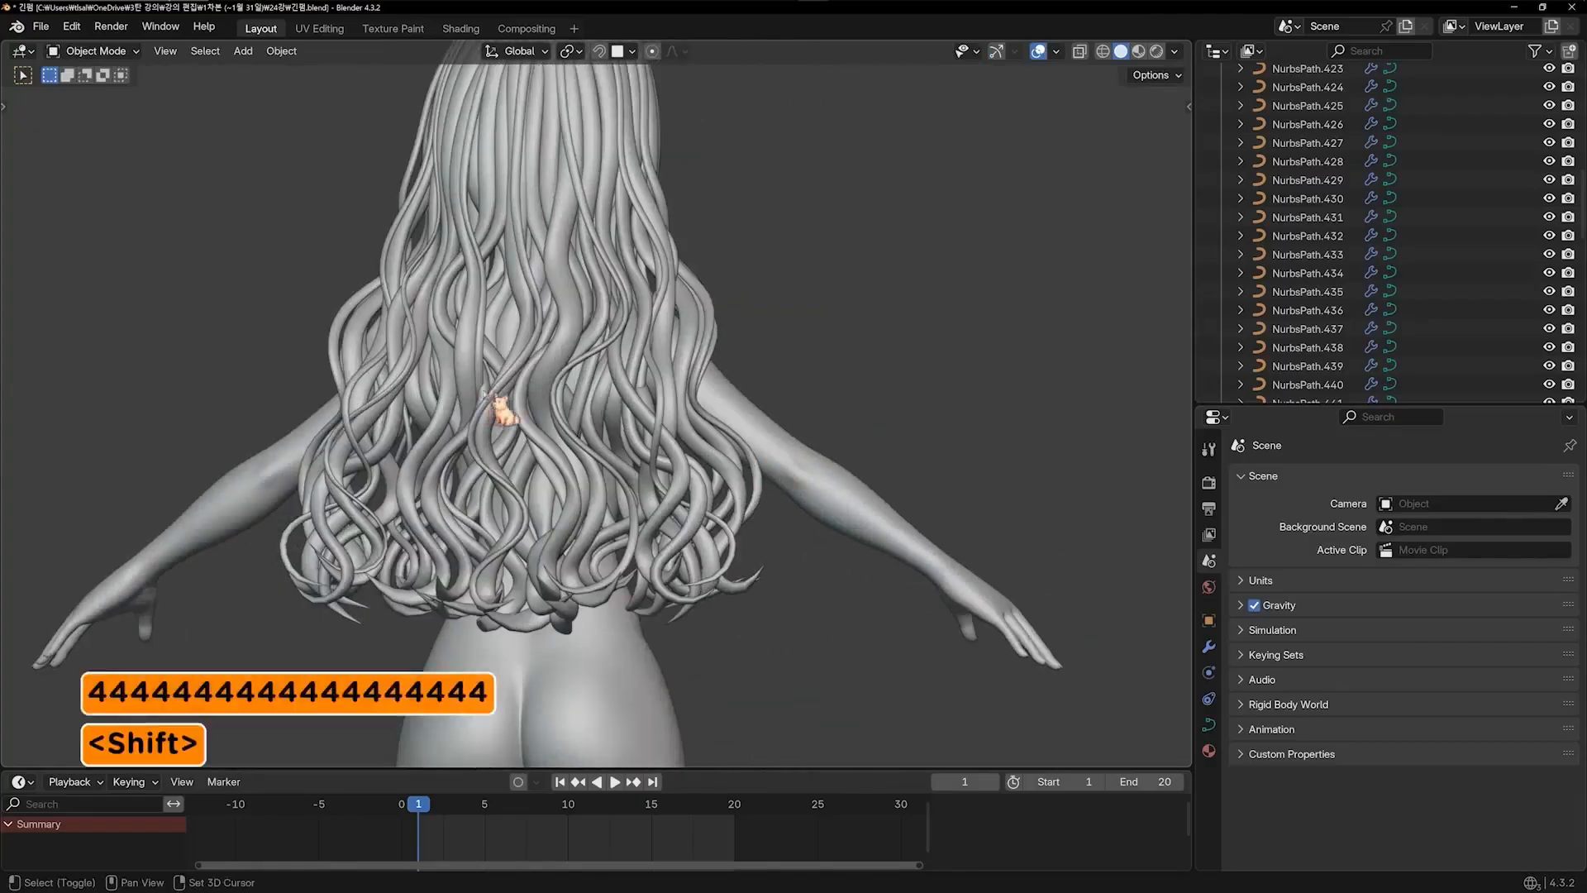
# Adjust the lower-bend control point of the wavy strand just left of centre on the back
pyautogui.keyDown('shift'); pyautogui.moveTo(493, 401); pyautogui.dragTo(638, 455, button='middle'); pyautogui.keyUp('shift')
pyautogui.scroll(2, 637, 455)
pyautogui.press('Tab')
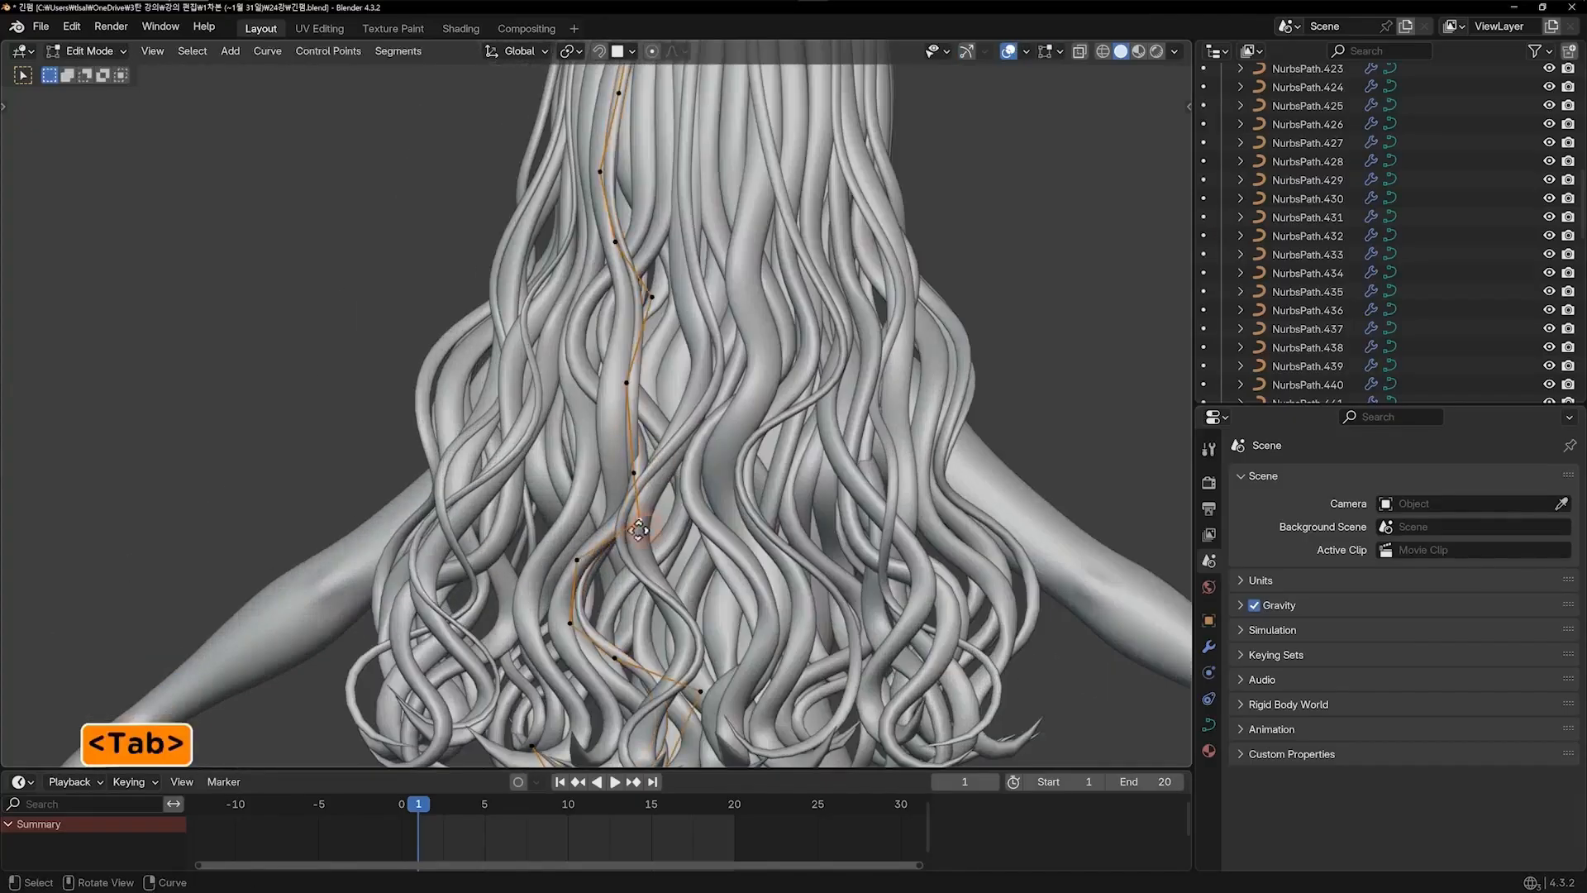
pyautogui.press('g')
pyautogui.press('g')
pyautogui.press('Tab')
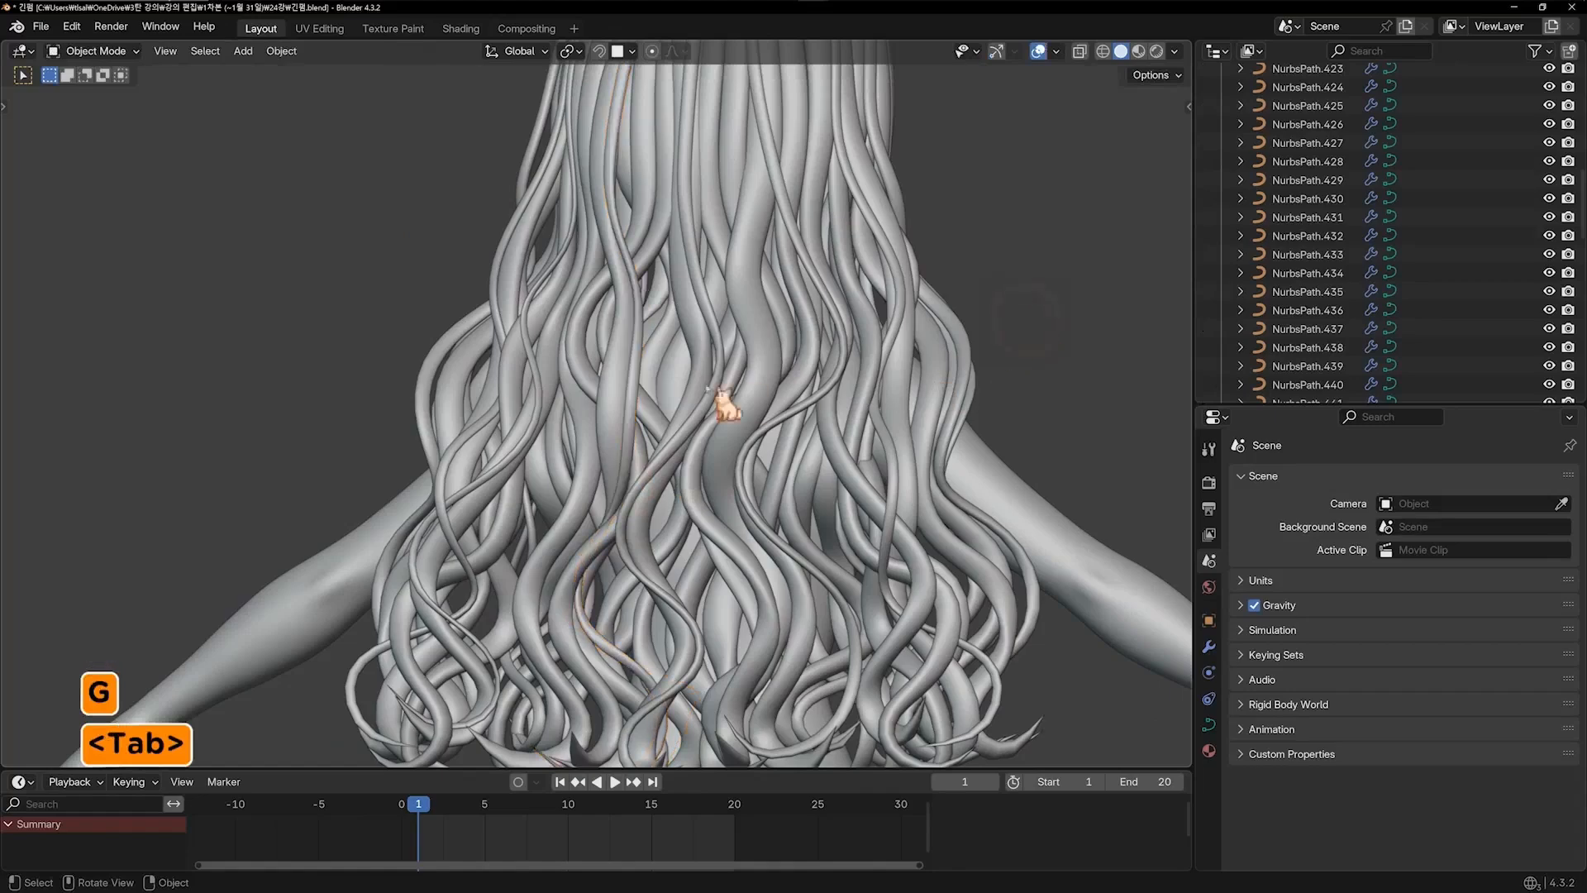
# Duplicate the wavy back strand right of centre, place the copy closer to the centre and thin it along its whole length
pyautogui.scroll(-5, 708, 388)
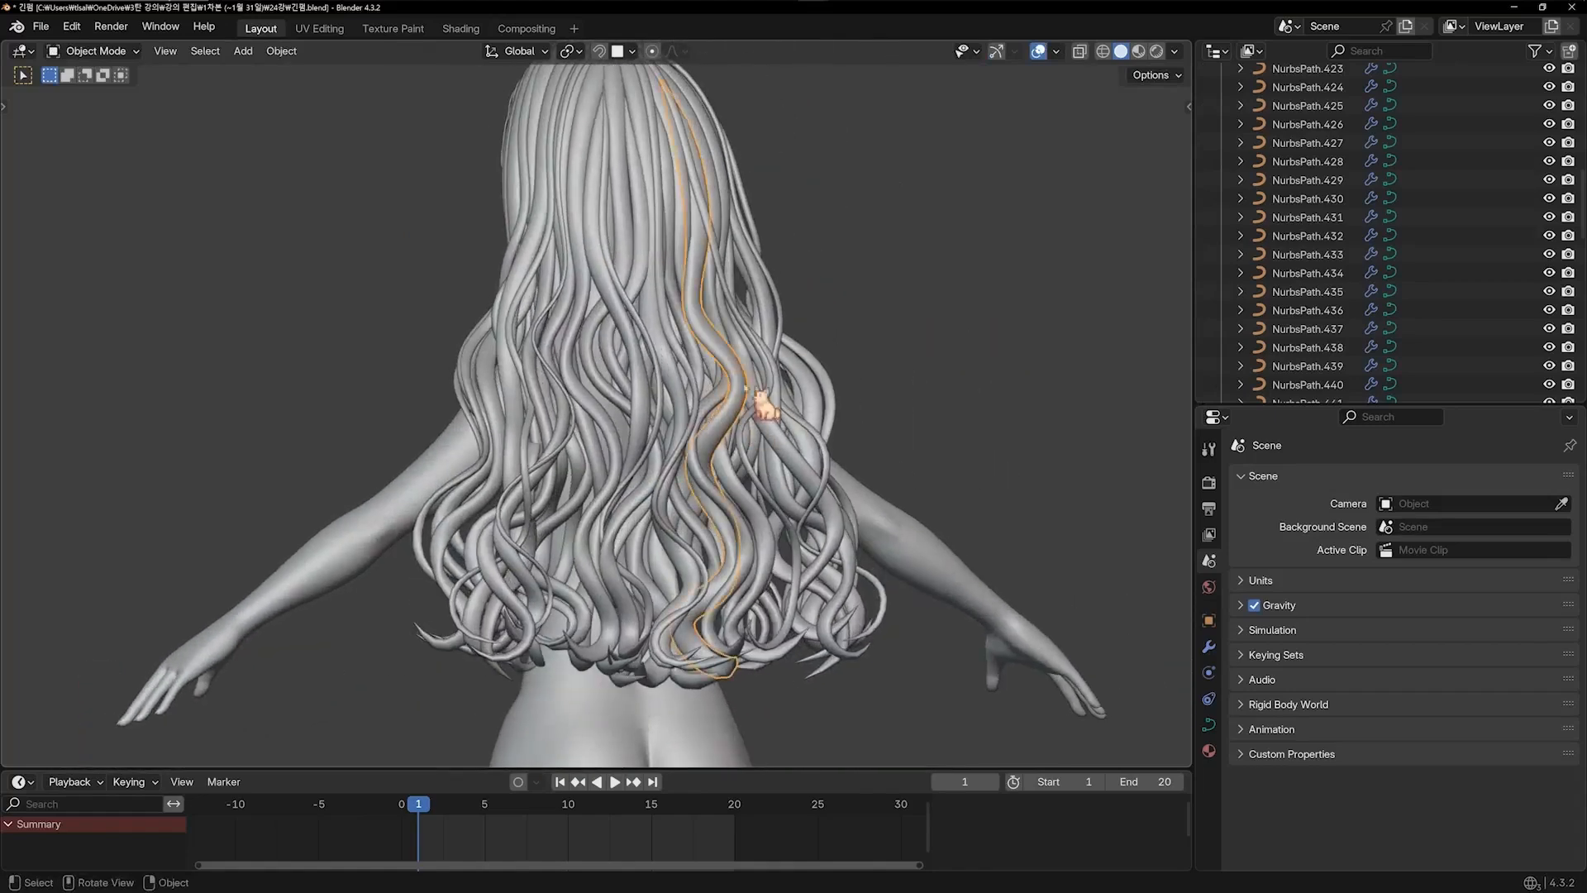
pyautogui.moveTo(764, 406); pyautogui.dragTo(801, 396, button='middle')
pyautogui.hotkey('shift', 'd')
pyautogui.click(670, 382)
pyautogui.press('Tab')
pyautogui.press('a')
pyautogui.hotkey('alt', 's')
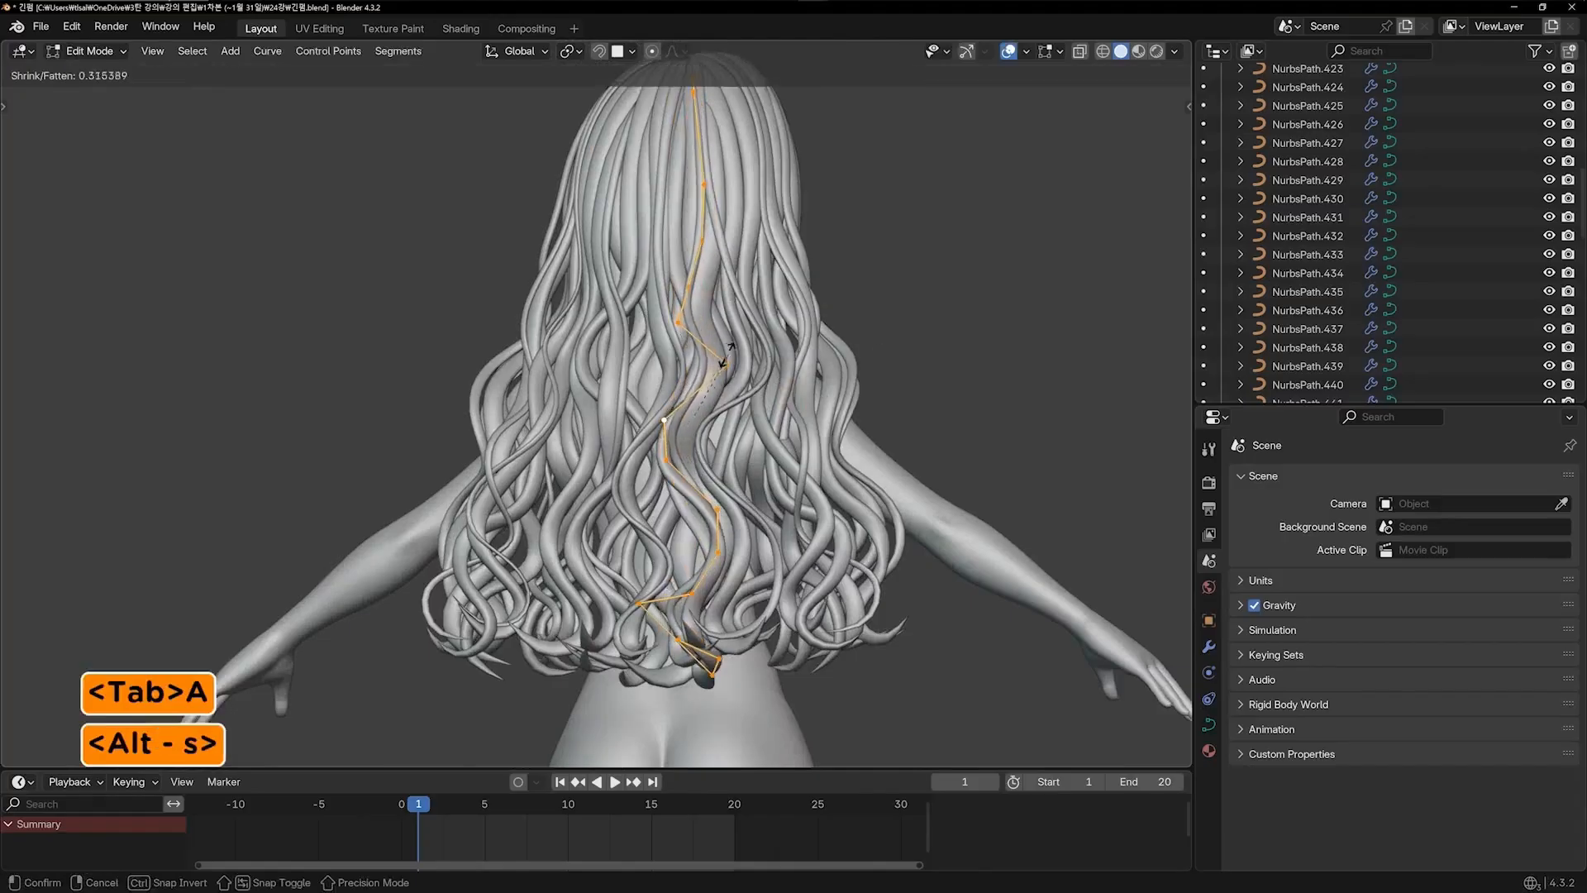
pyautogui.click(700, 364)
pyautogui.moveTo(700, 364); pyautogui.dragTo(709, 380, button='middle')
# Move the control point above the duplicated strand's upper bend to the right to soften the curve
pyautogui.click(690, 346)
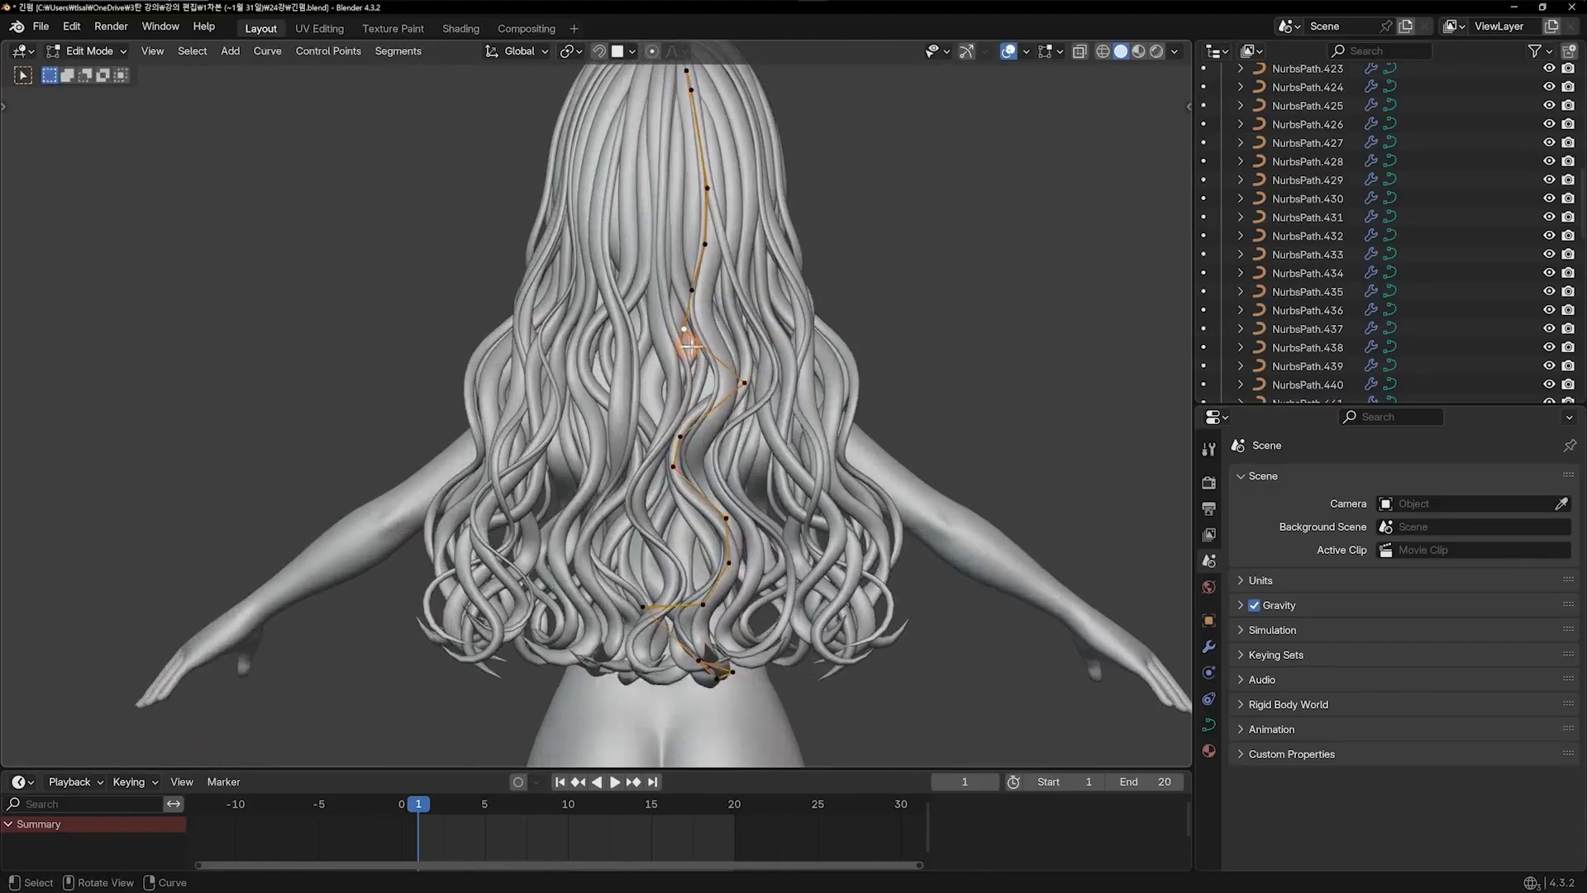
pyautogui.press('g')
pyautogui.click(776, 367)
pyautogui.moveTo(747, 496); pyautogui.dragTo(747, 483, button='middle')
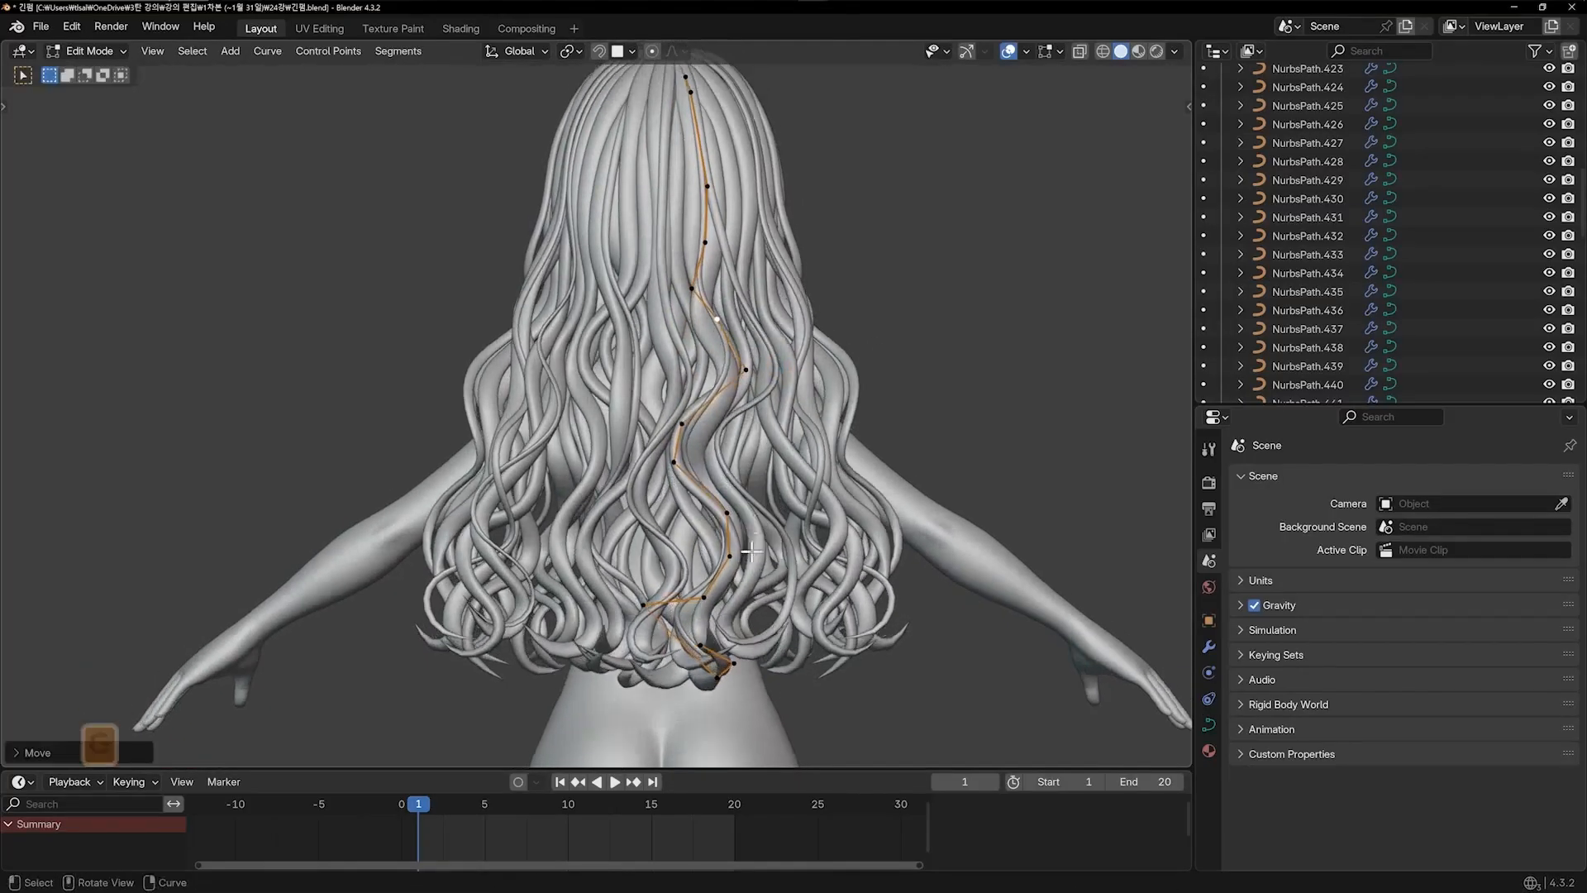
# Reposition the duplicated strand's tip control points at the hem to shape the end curl
pyautogui.keyDown('shift'); pyautogui.moveTo(748, 558); pyautogui.dragTo(736, 496, button='middle'); pyautogui.keyUp('shift')
pyautogui.press('g')
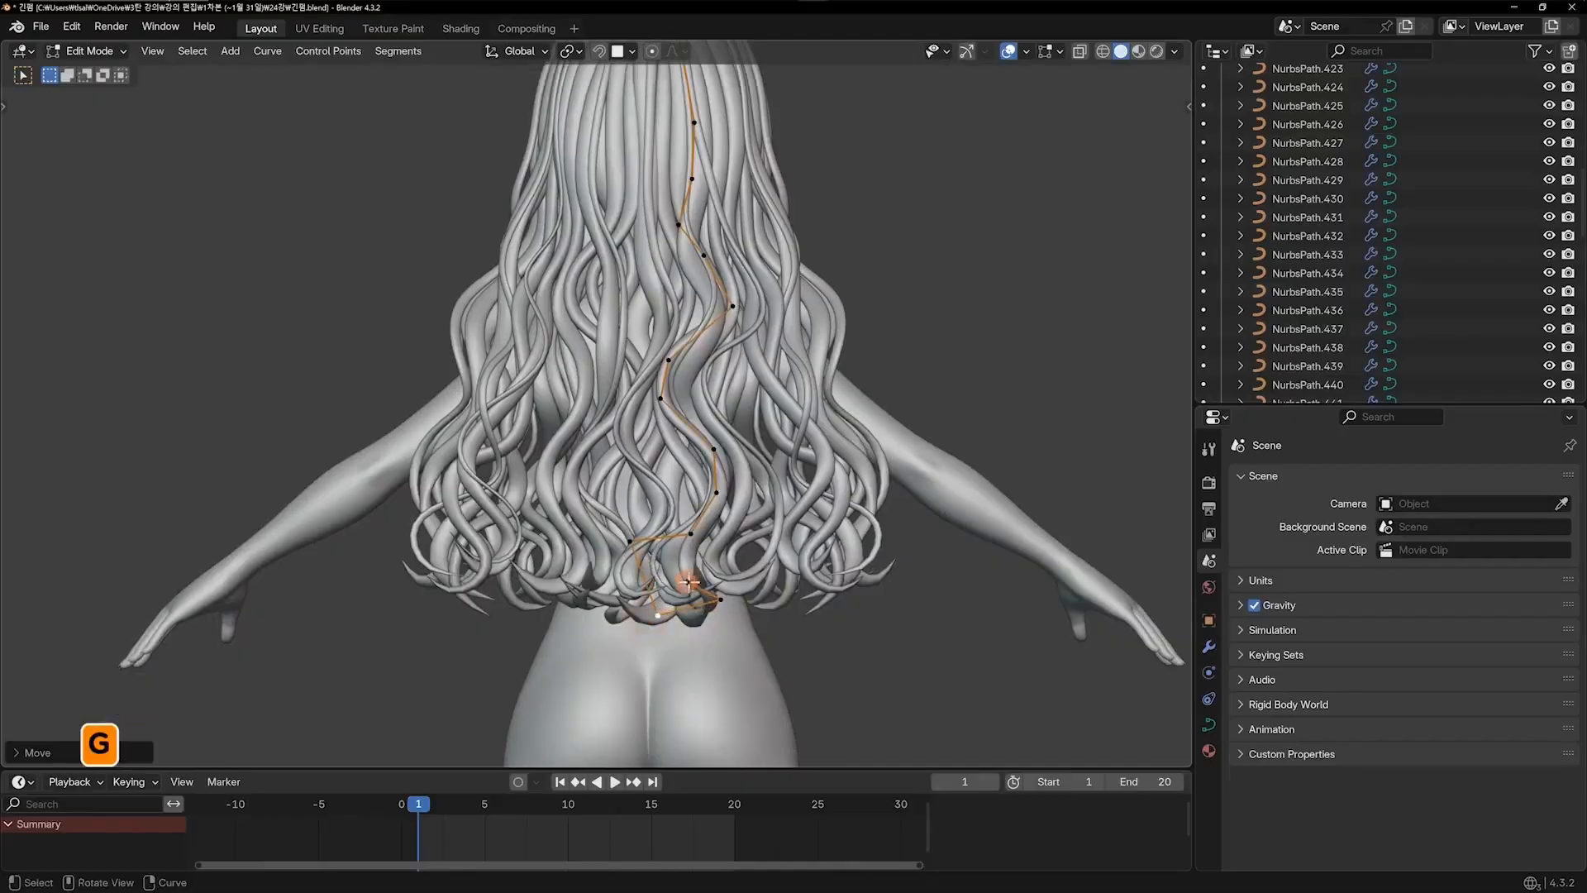
pyautogui.click(701, 621)
pyautogui.click(702, 584)
# Move the duplicated strand's back-of-head and root control points to align it with the neighbouring strands
pyautogui.keyDown('shift'); pyautogui.moveTo(709, 372); pyautogui.dragTo(701, 550, button='middle'); pyautogui.keyUp('shift')
pyautogui.scroll(2, 815, 181)
pyautogui.moveTo(815, 182); pyautogui.dragTo(791, 189, button='middle')
pyautogui.click(713, 259)
pyautogui.press('g')
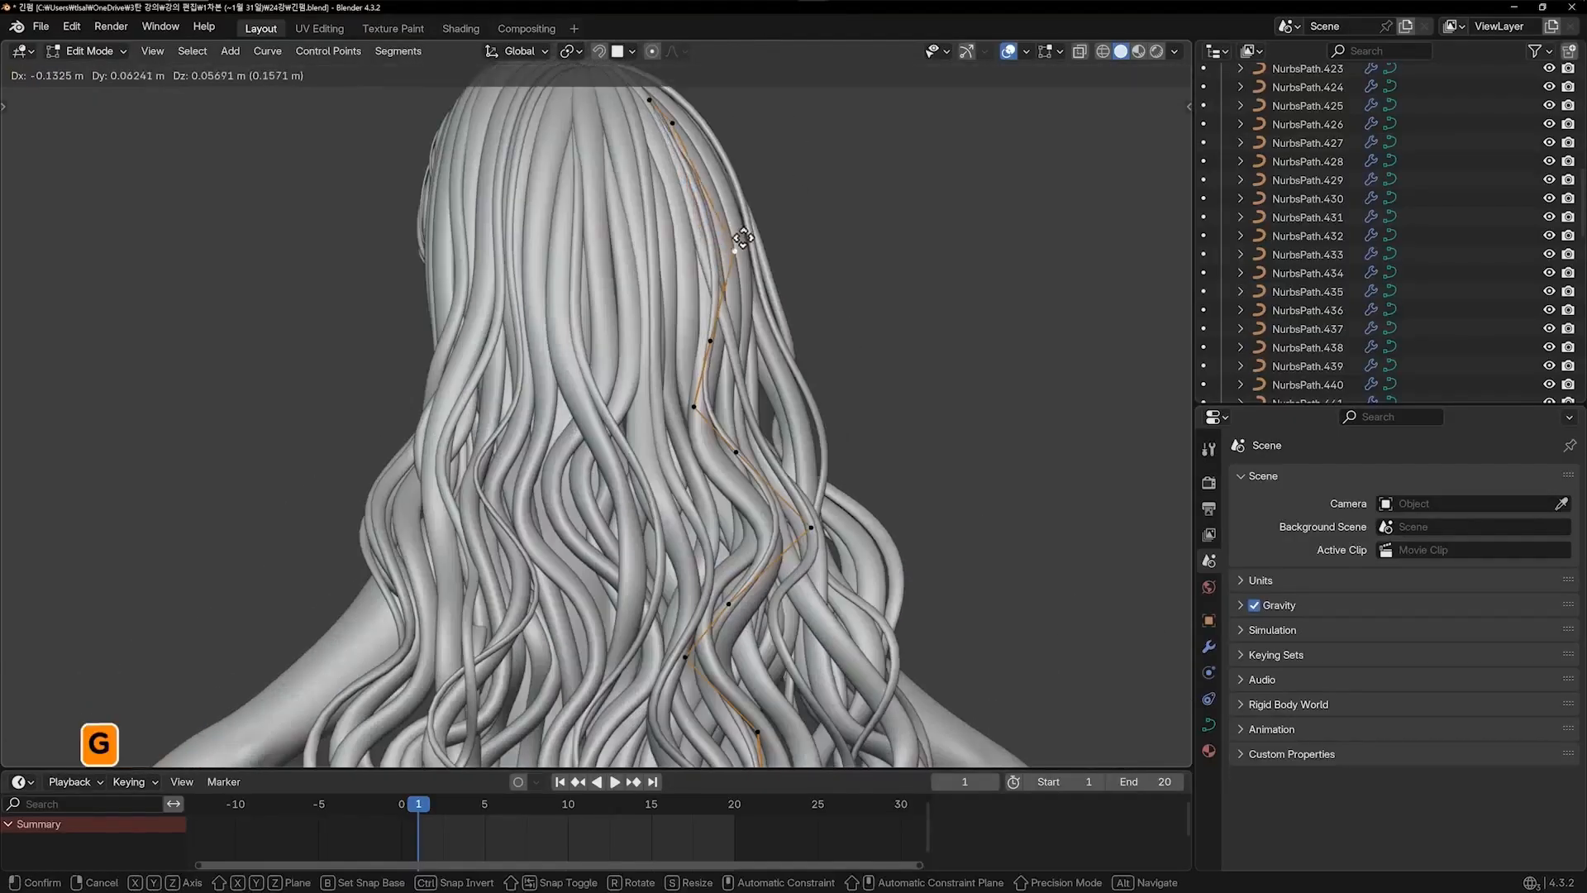
pyautogui.click(724, 254)
pyautogui.click(650, 100)
pyautogui.press('g')
pyautogui.click(634, 102)
# Fit the duplicated strand's root control points to the crown as seen from the character's right rear side
pyautogui.moveTo(634, 103); pyautogui.dragTo(559, 183, button='middle')
pyautogui.press('g')
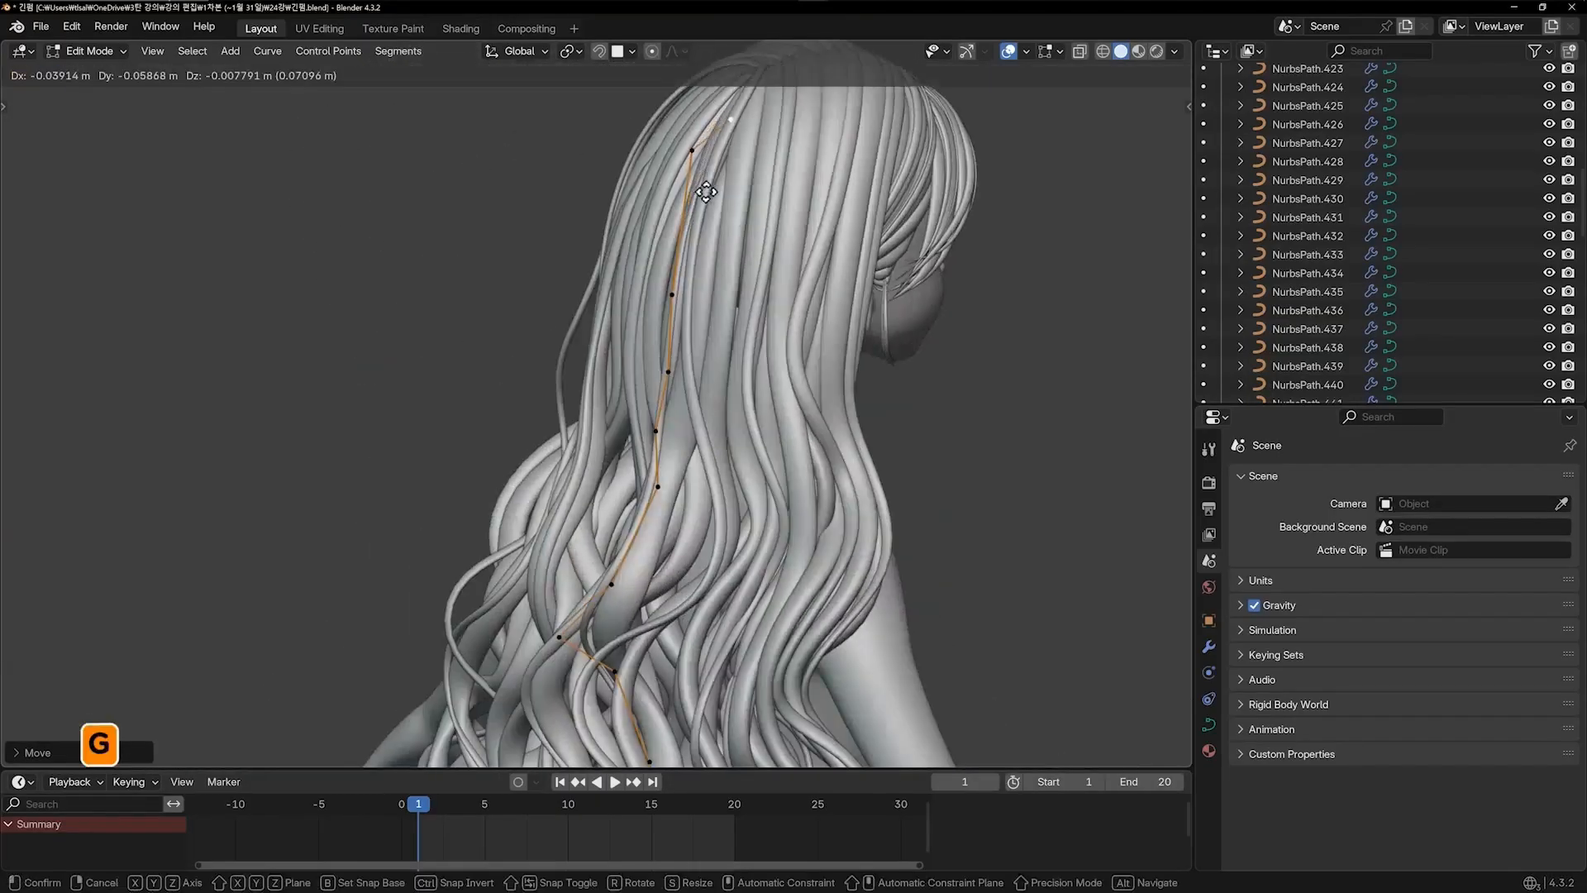
pyautogui.click(716, 184)
pyautogui.moveTo(716, 184); pyautogui.dragTo(800, 169, button='middle')
pyautogui.click(712, 140)
pyautogui.press('g')
pyautogui.click(719, 141)
# Adjust the duplicated strand's upper control points in side view so it follows the back of the head
pyautogui.moveTo(719, 141); pyautogui.dragTo(901, 188, button='middle')
pyautogui.press('g')
pyautogui.click(864, 152)
pyautogui.press('g')
pyautogui.click(885, 184)
pyautogui.press('g')
pyautogui.click(717, 235)
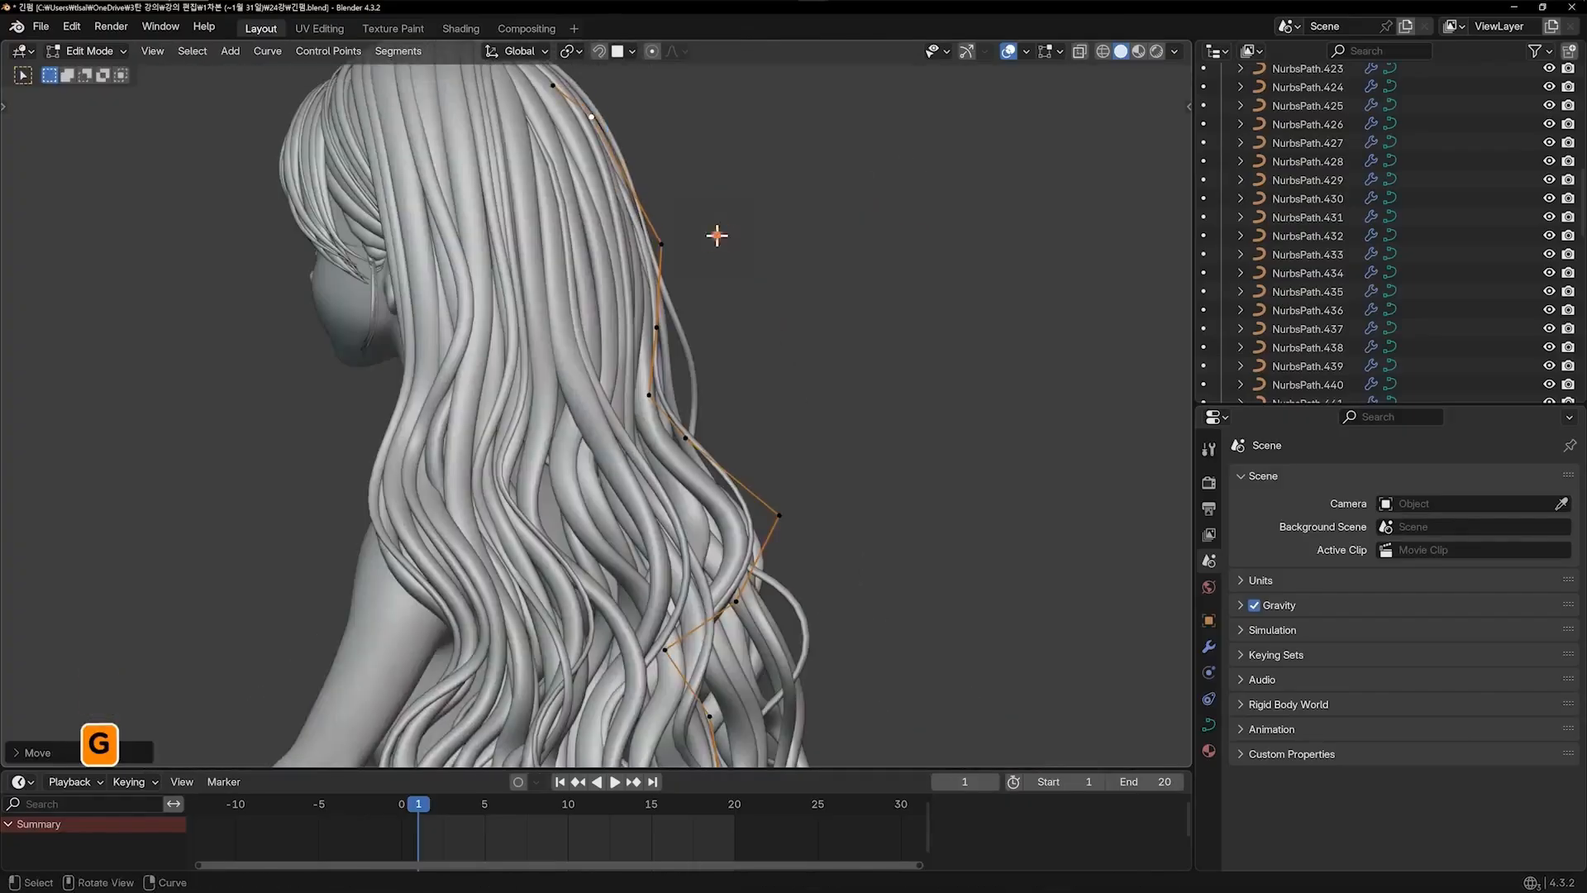
pyautogui.press('g')
pyautogui.click(670, 238)
# Move the duplicated strand's control point just below the crown and finish editing the strand
pyautogui.moveTo(669, 238); pyautogui.dragTo(507, 238, button='middle')
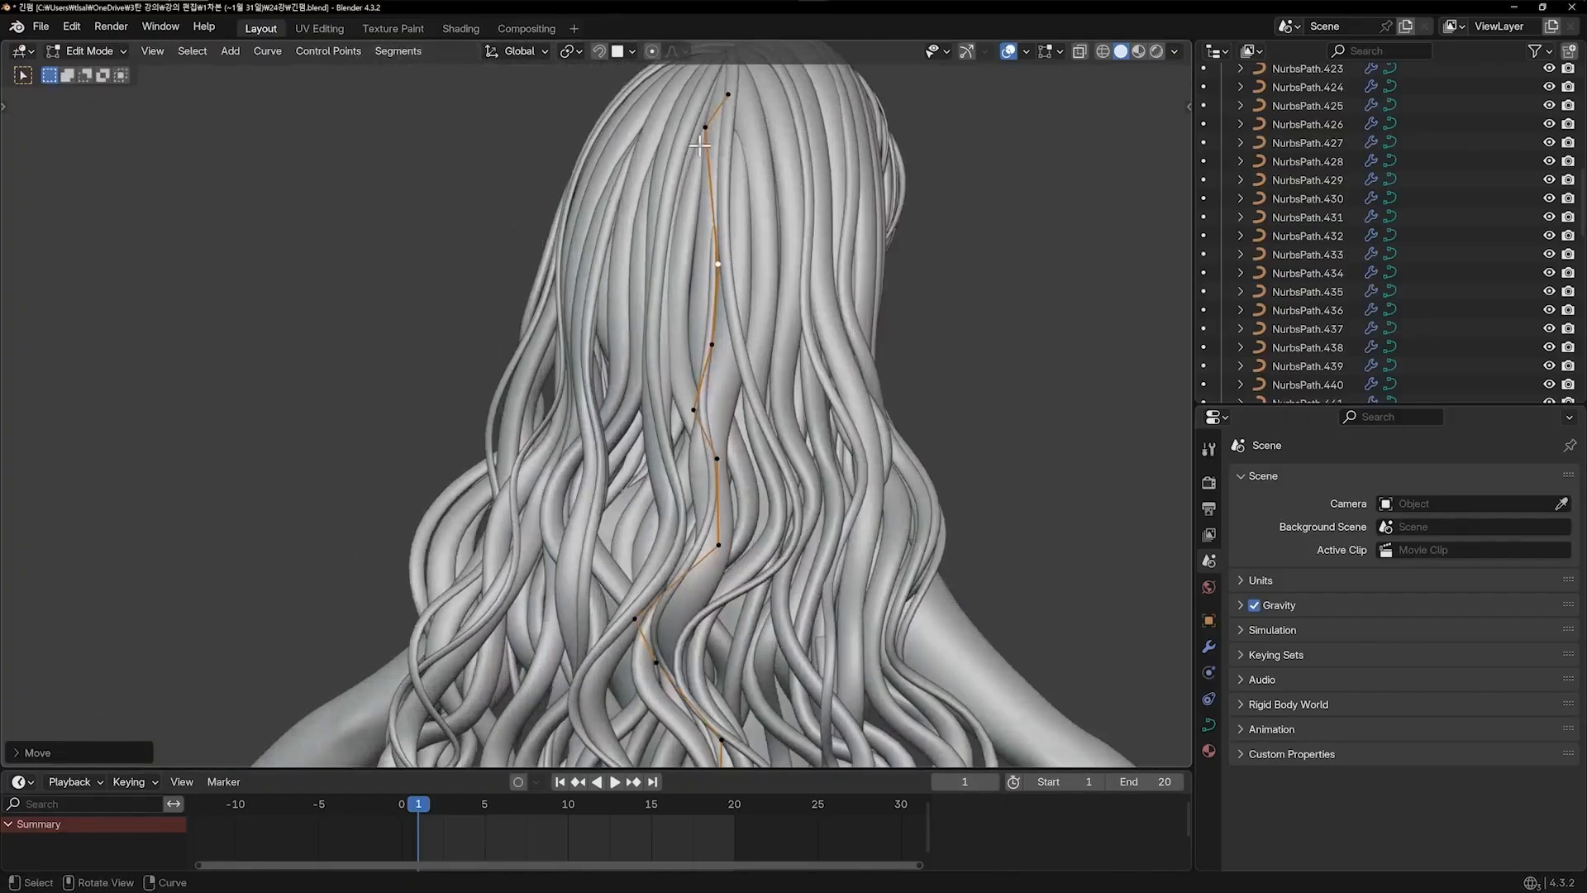
pyautogui.press('g')
pyautogui.click(825, 154)
pyautogui.press('Tab')
# Move the mid-length bend control points of the outer strand on the right side of the back slightly outward
pyautogui.moveTo(840, 291); pyautogui.dragTo(937, 256, button='middle')
pyautogui.scroll(-2, 937, 256)
pyautogui.moveTo(870, 446); pyautogui.dragTo(650, 357, button='middle')
pyautogui.scroll(2, 706, 420)
pyautogui.click(716, 468)
pyautogui.press('Tab')
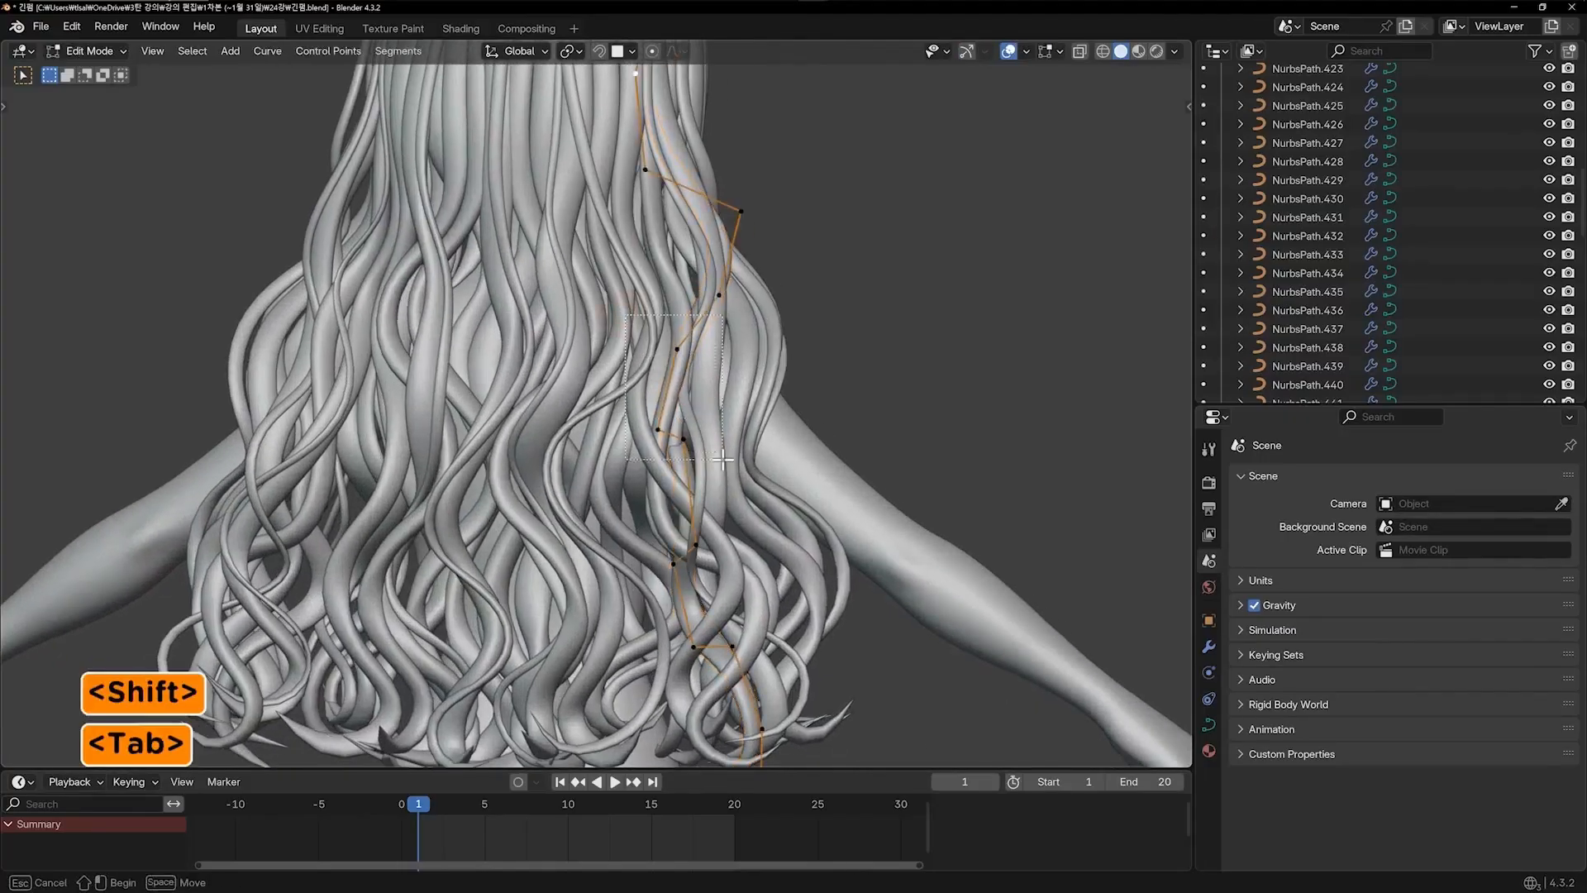
pyautogui.moveTo(722, 459); pyautogui.dragTo(722, 459)
pyautogui.press('g')
pyautogui.click(738, 456)
pyautogui.press('Tab')
# Shift the mid-length bend control points of the outer strand on the left side of the back
pyautogui.keyDown('shift'); pyautogui.moveTo(472, 418); pyautogui.dragTo(520, 436, button='middle'); pyautogui.keyUp('shift')
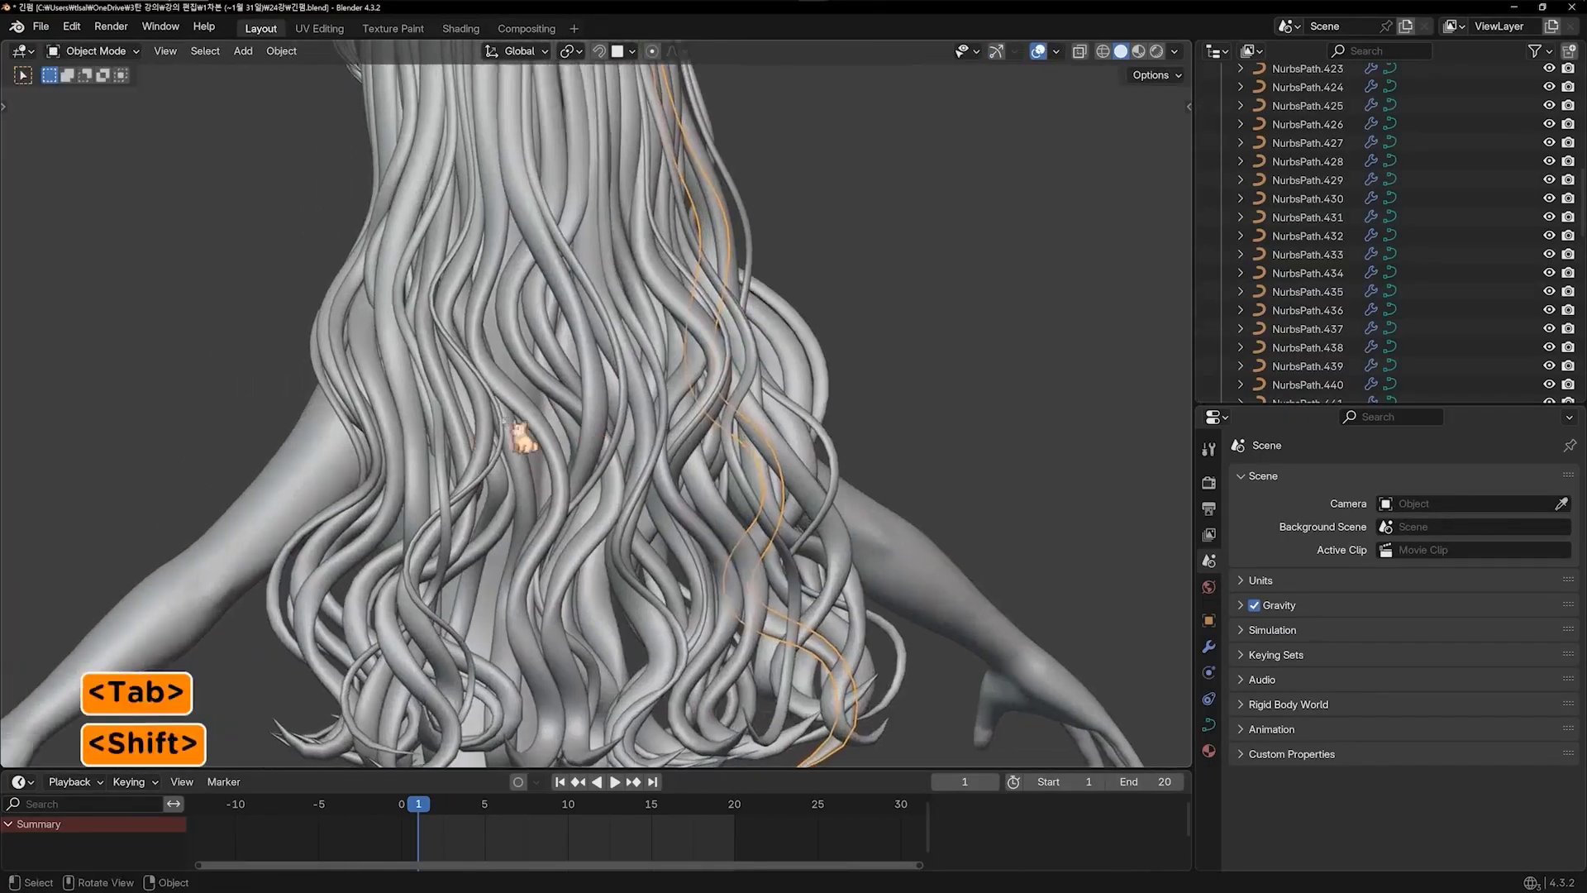
pyautogui.click(383, 419)
pyautogui.press('Tab')
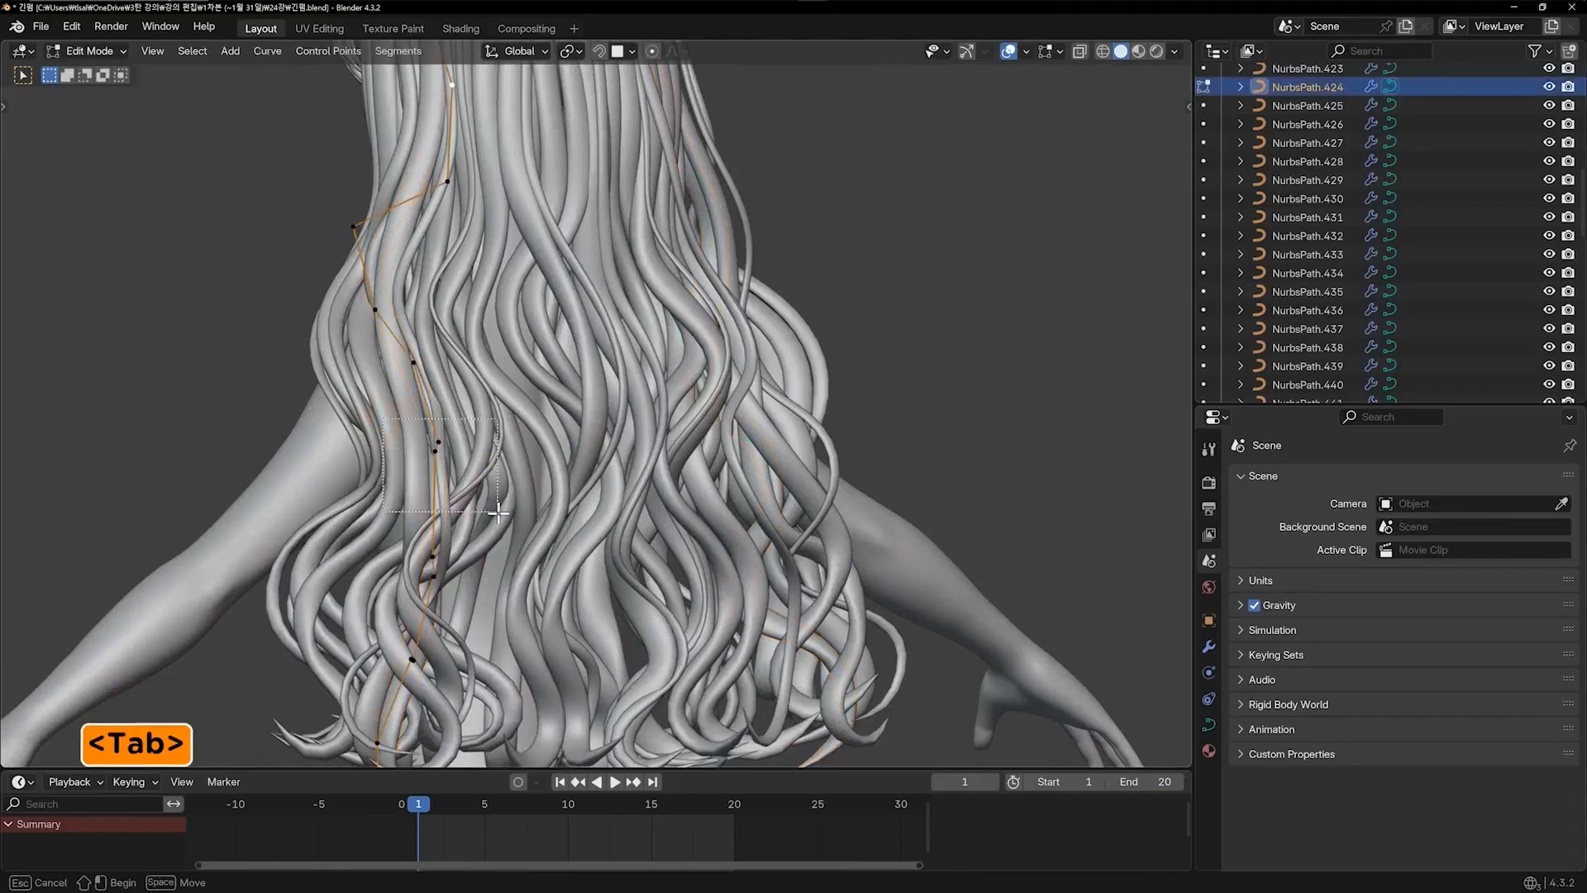
pyautogui.moveTo(498, 512); pyautogui.dragTo(498, 513)
pyautogui.press('g')
pyautogui.click(497, 509)
pyautogui.press('Tab')
pyautogui.click(872, 354)
# Examine the finished hair from the side and the front
pyautogui.scroll(-2, 860, 368)
pyautogui.moveTo(852, 380)
pyautogui.mouseDown(button='middle')
pyautogui.moveTo(906, 342)
pyautogui.moveTo(851, 351)
pyautogui.mouseUp(button='middle')
pyautogui.press('KP_1')
pyautogui.press('KP_9')
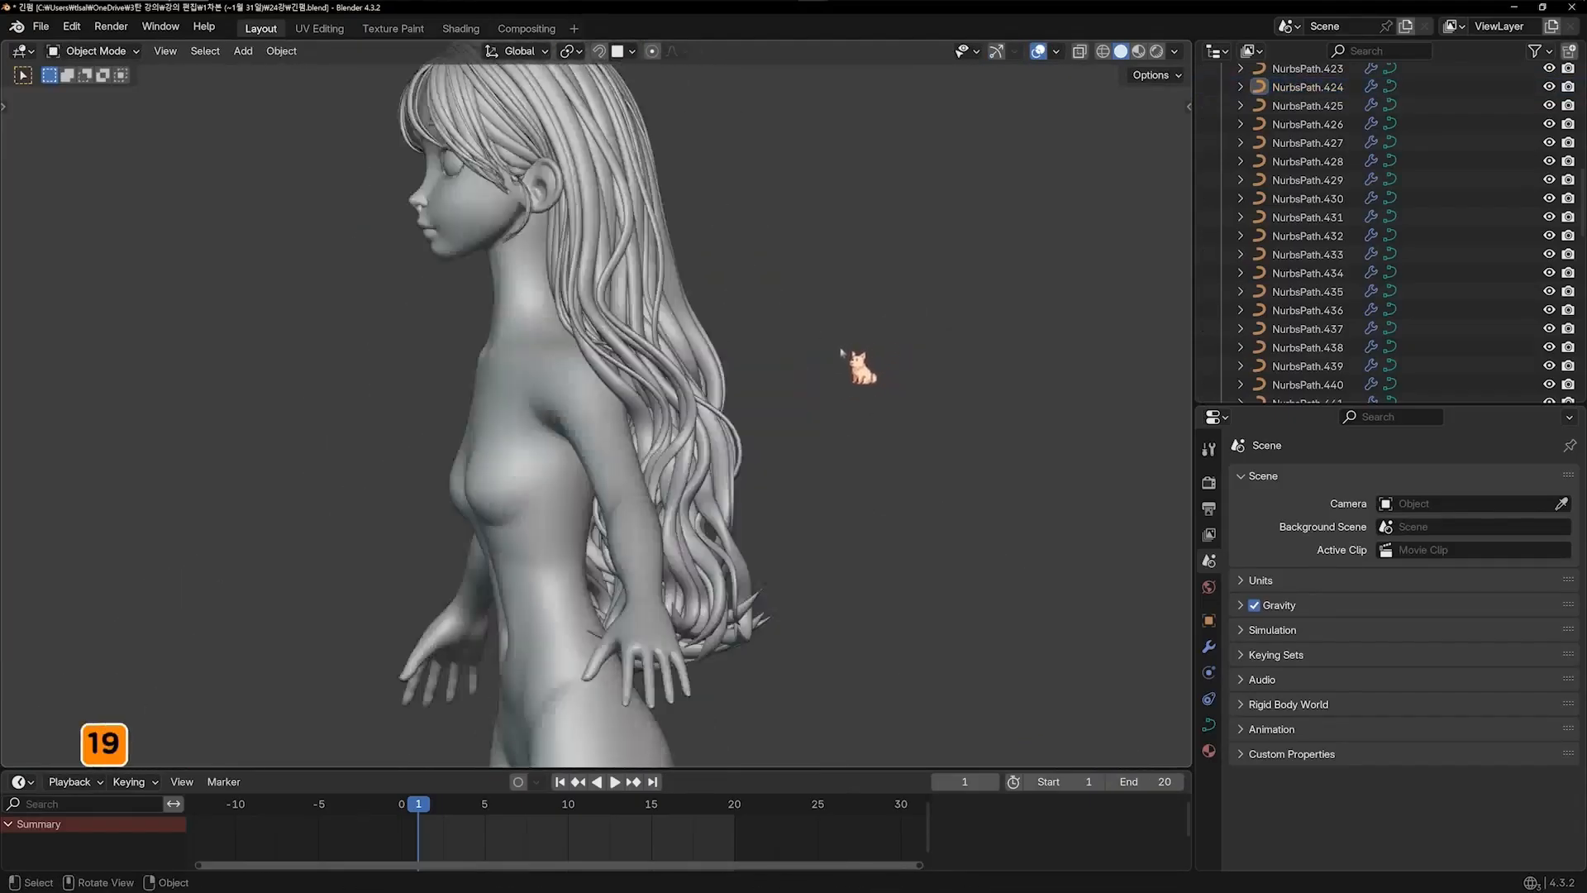
pyautogui.press('KP_1')
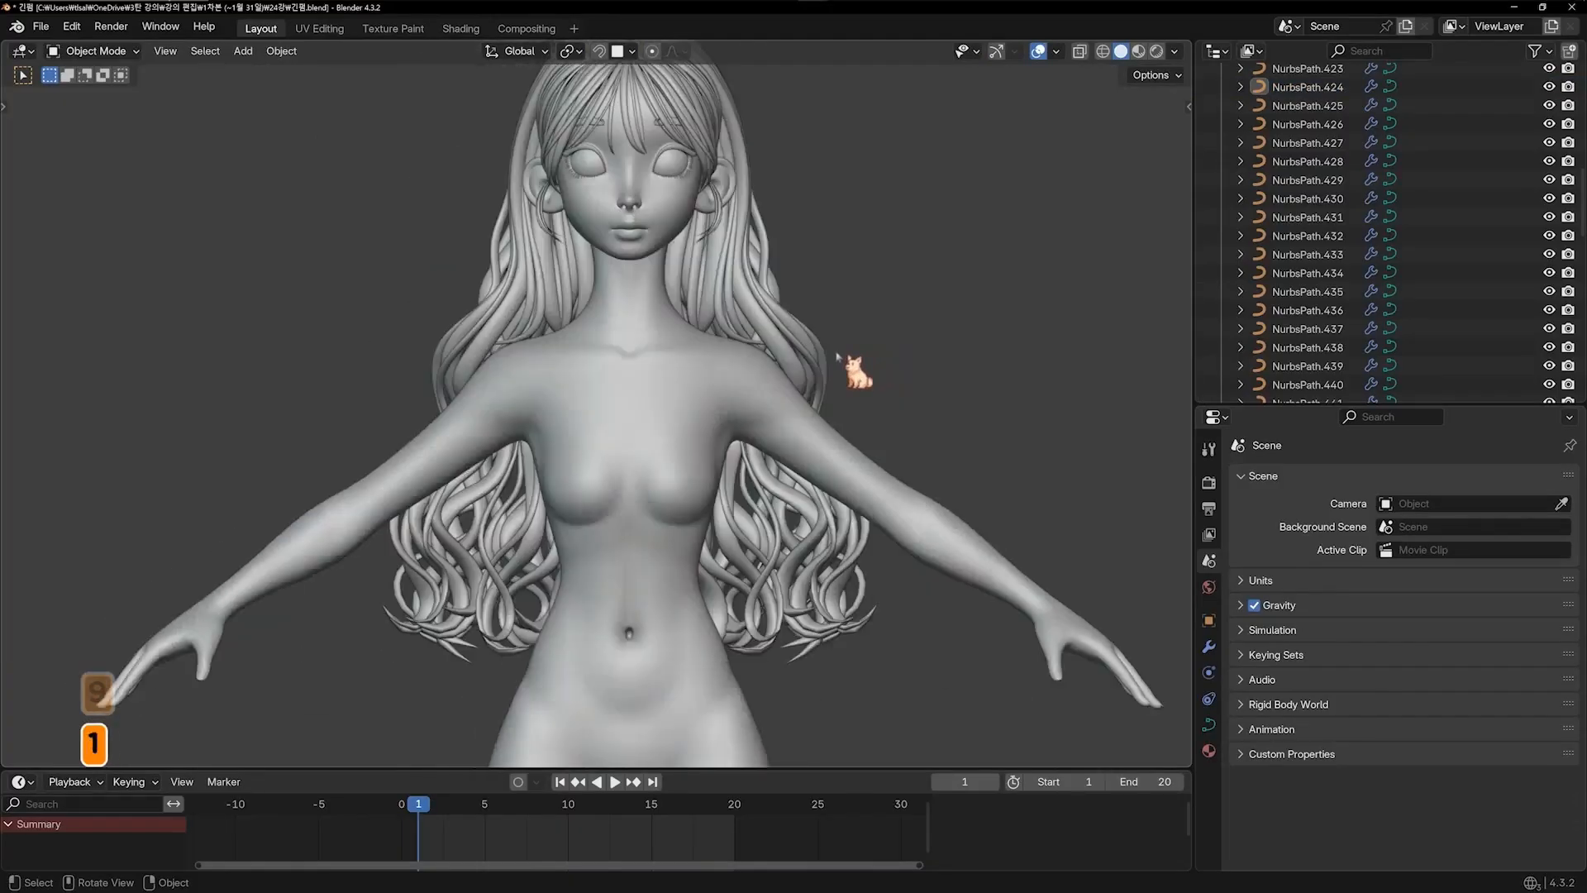
# Examine the long hair's silhouette from the front, both sides and the three-quarter views
pyautogui.press('KP_6')
pyautogui.press('KP_6')
pyautogui.press('KP_6')
pyautogui.press('KP_6')
pyautogui.press('KP_4')
pyautogui.press('KP_4')
pyautogui.press('KP_4')
pyautogui.press('KP_4')
pyautogui.press('KP_4')
pyautogui.press('KP_4')
pyautogui.press('KP_4')
pyautogui.press('KP_4')
pyautogui.press('KP_4')
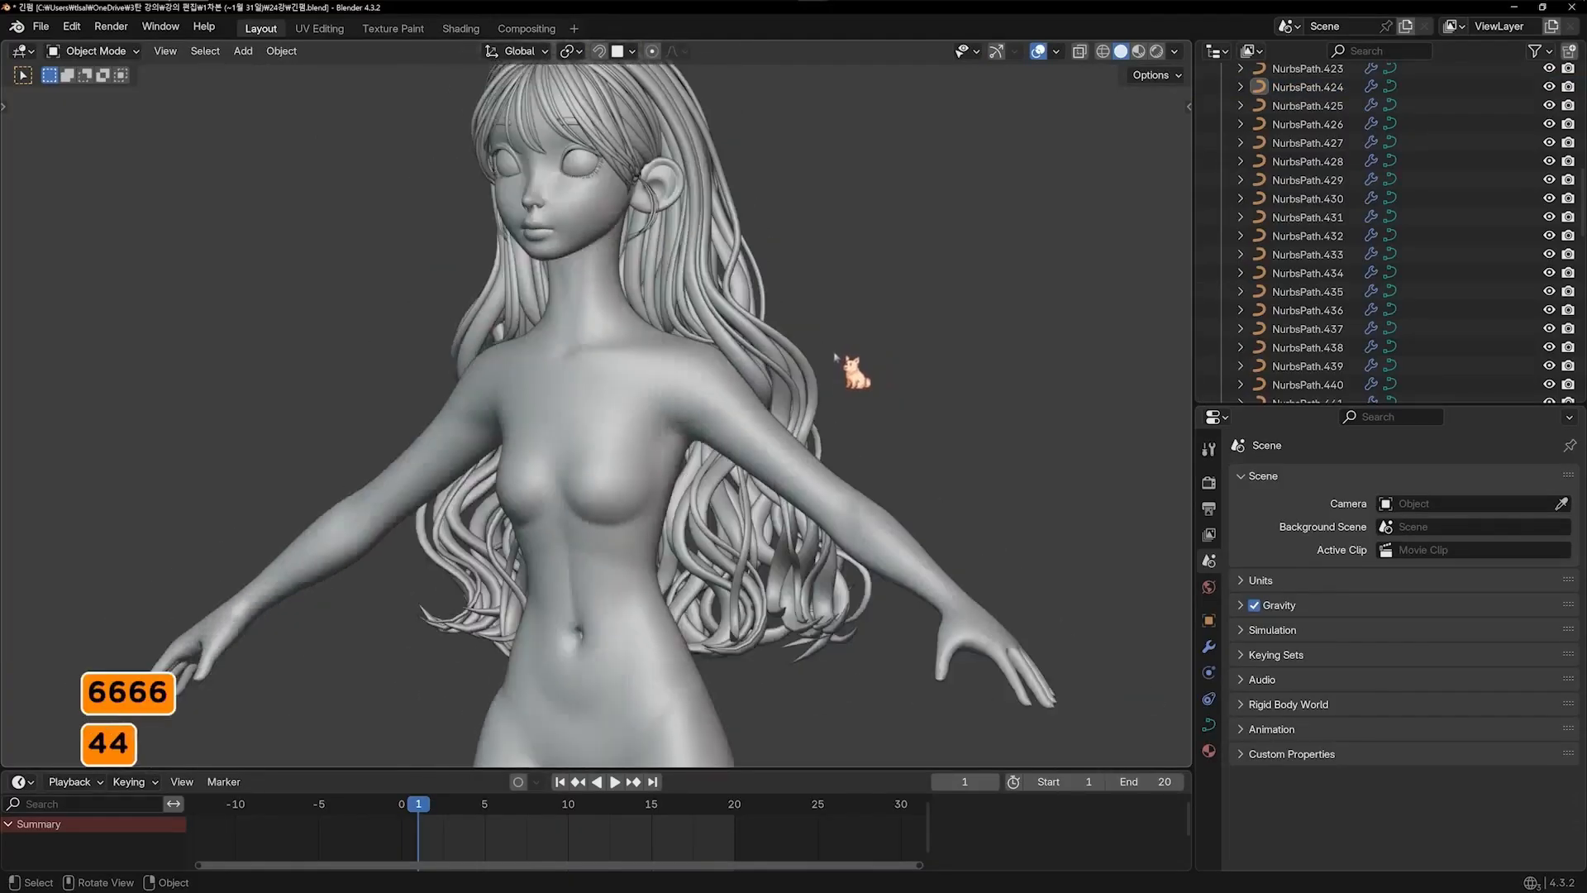
pyautogui.press('KP_4')
pyautogui.press('KP_4')
pyautogui.press('KP_4')
pyautogui.press('KP_4')
pyautogui.press('KP_4')
pyautogui.press('KP_4')
pyautogui.press('KP_4')
pyautogui.press('KP_4')
pyautogui.press('KP_4')
pyautogui.press('KP_4')
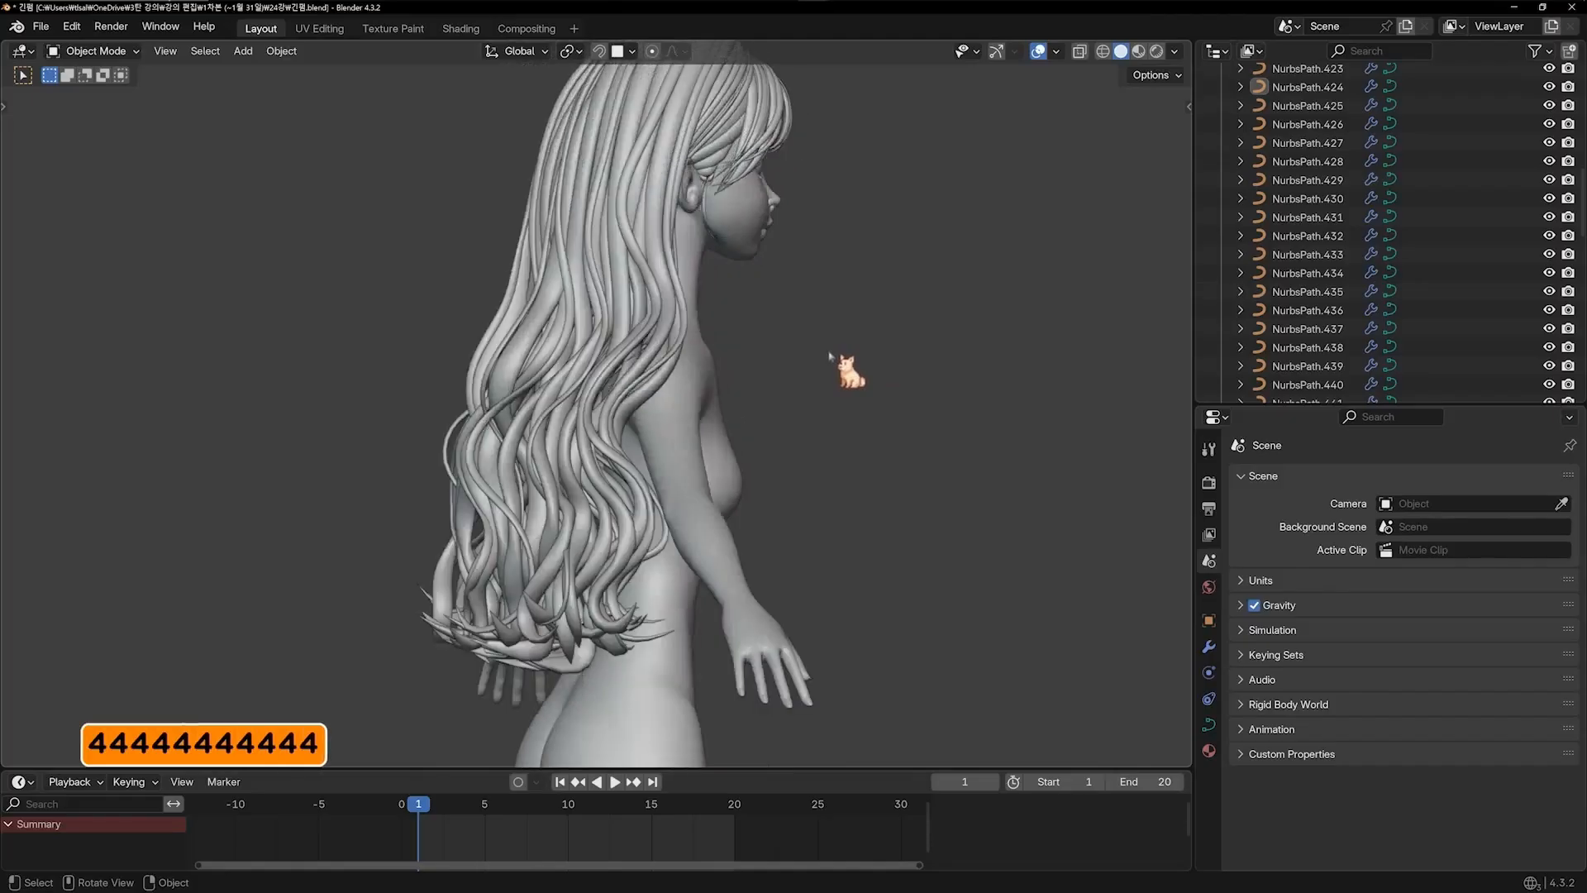
pyautogui.press('KP_1')
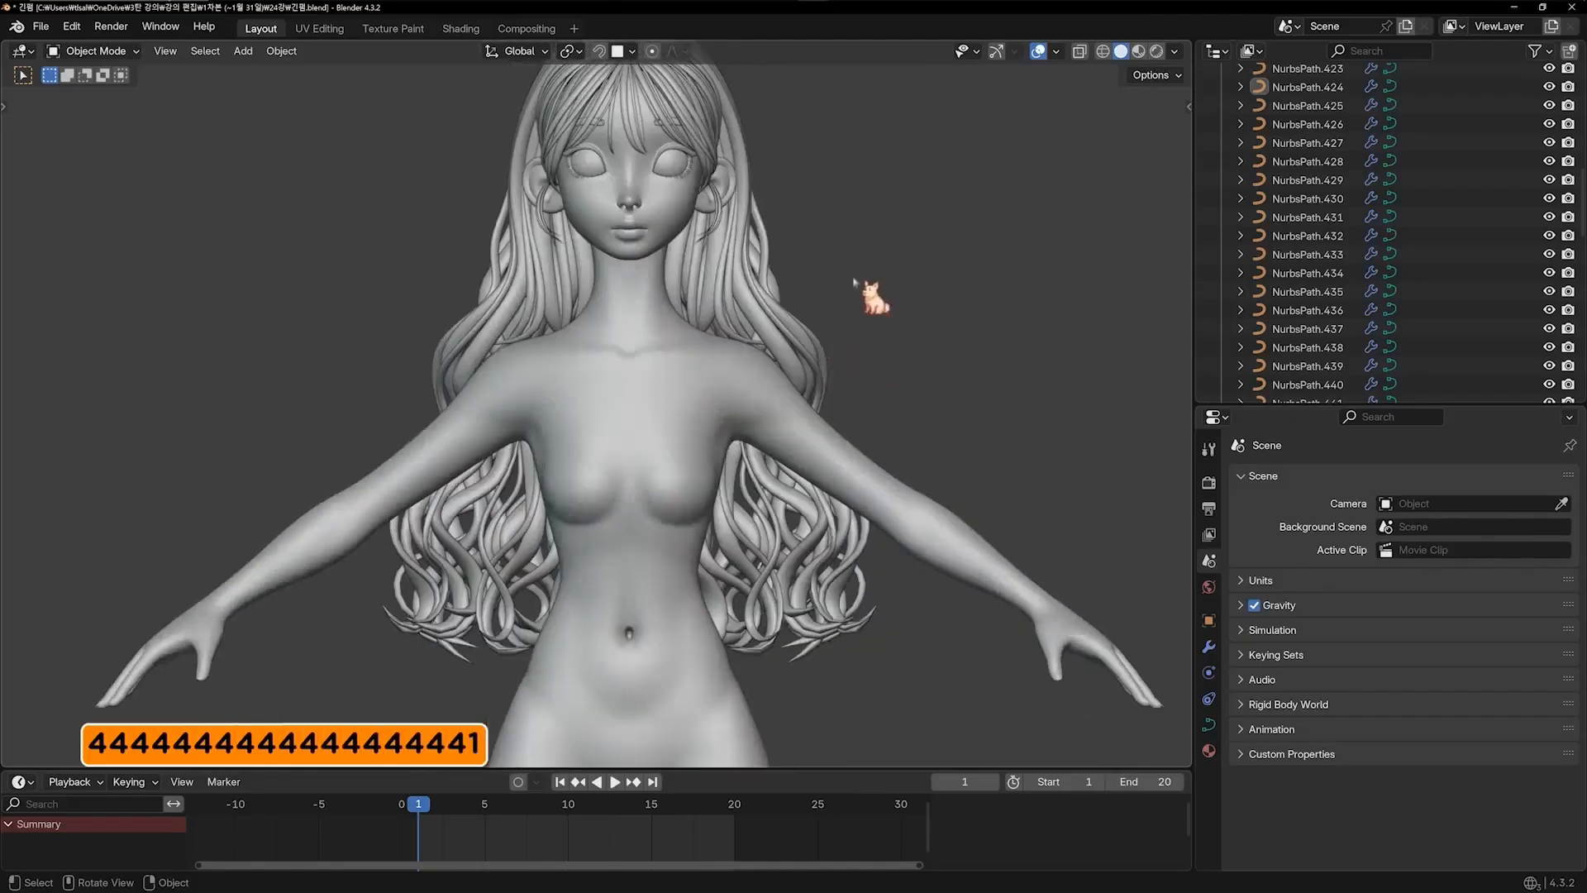
pyautogui.keyDown('shift'); pyautogui.moveTo(853, 305); pyautogui.dragTo(862, 403, button='middle'); pyautogui.keyUp('shift')
pyautogui.scroll(-1, 863, 395)
pyautogui.scroll(1, 864, 402)
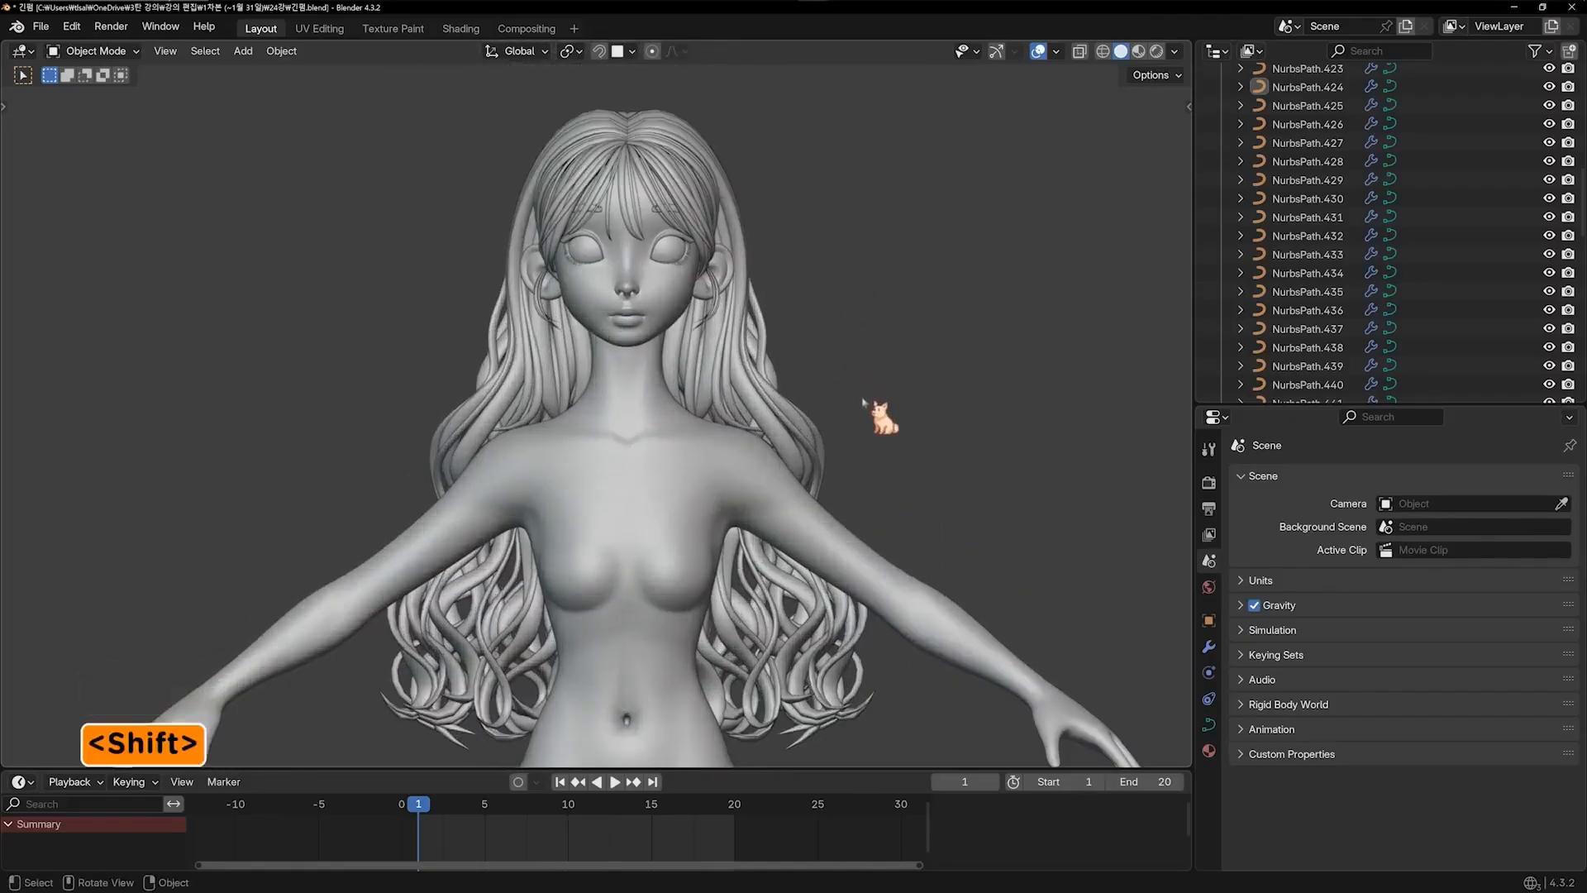
pyautogui.press('KP_6')
pyautogui.press('KP_6')
pyautogui.press('KP_6')
pyautogui.press('KP_6')
pyautogui.press('KP_6')
pyautogui.press('KP_6')
pyautogui.press('KP_6')
pyautogui.press('KP_6')
pyautogui.press('KP_6')
pyautogui.press('KP_6')
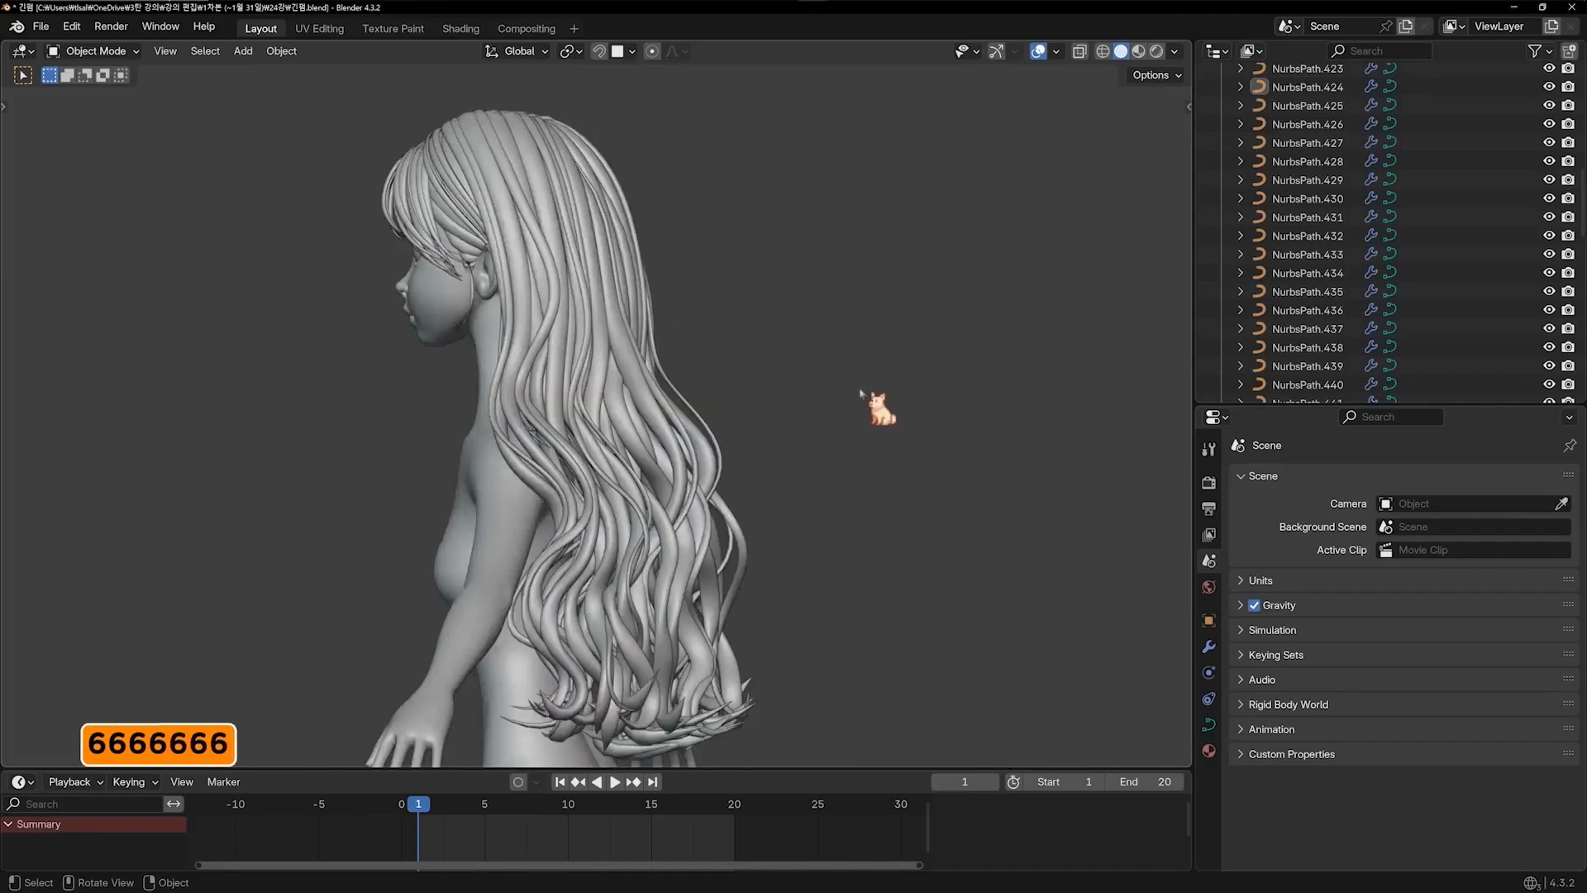
pyautogui.press('KP_6')
pyautogui.press('KP_6')
pyautogui.press('KP_6')
pyautogui.press('KP_6')
pyautogui.press('KP_6')
pyautogui.press('KP_6')
pyautogui.press('KP_1')
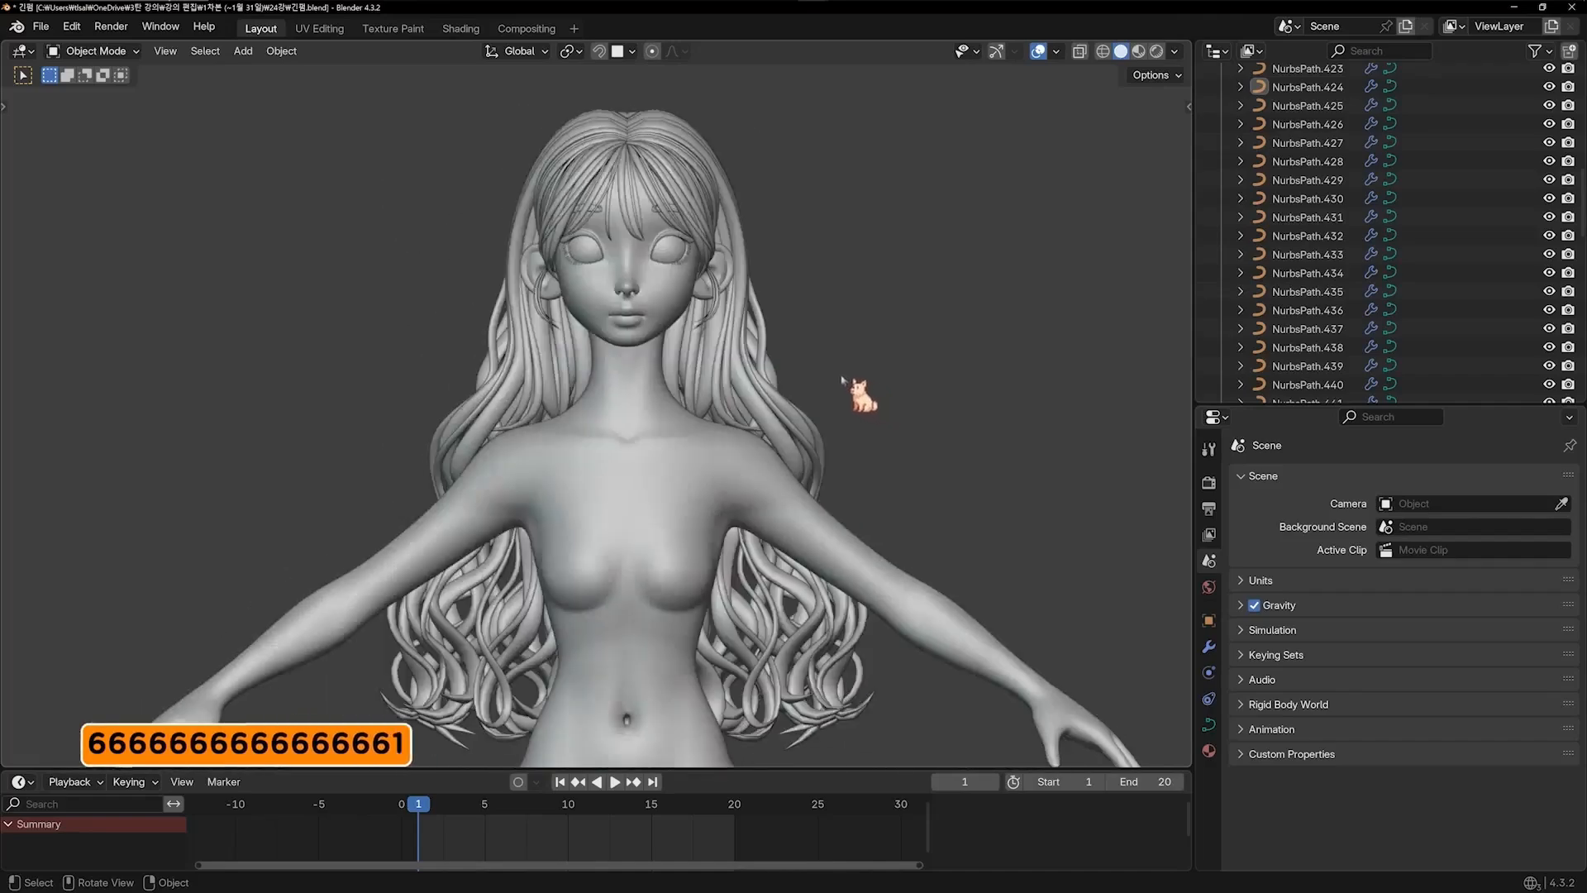
# Thin the hanging end of the central back strand and shift its lower control points slightly upward
pyautogui.press('KP_9')
pyautogui.keyDown('shift'); pyautogui.moveTo(798, 507); pyautogui.dragTo(879, 294, button='middle'); pyautogui.keyUp('shift')
pyautogui.scroll(1, 717, 519)
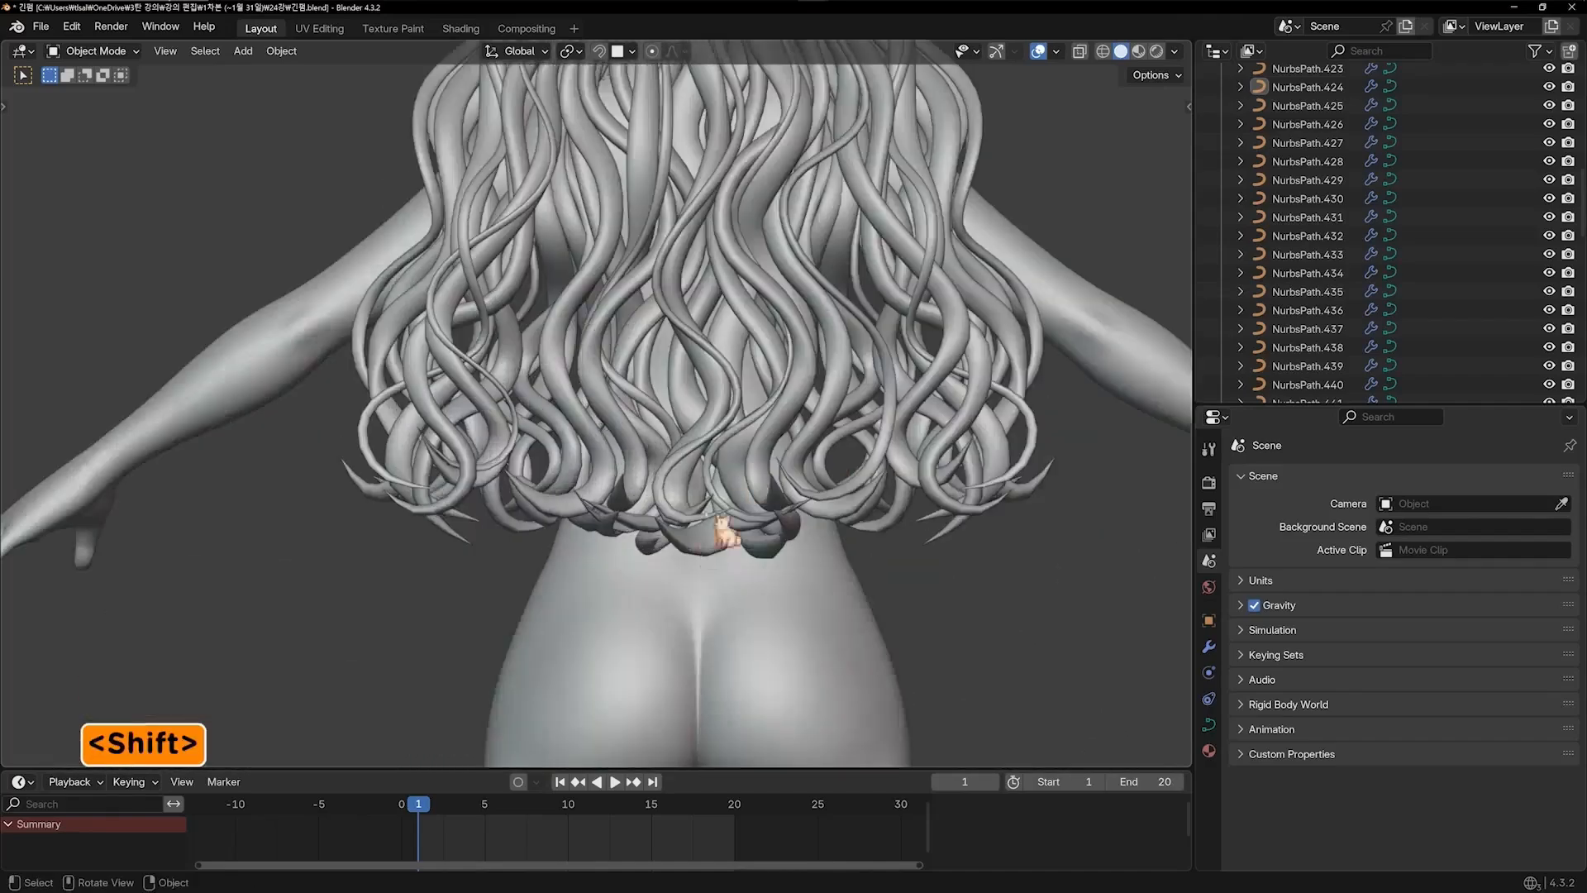
pyautogui.keyDown('shift'); pyautogui.click(729, 582); pyautogui.keyUp('shift')
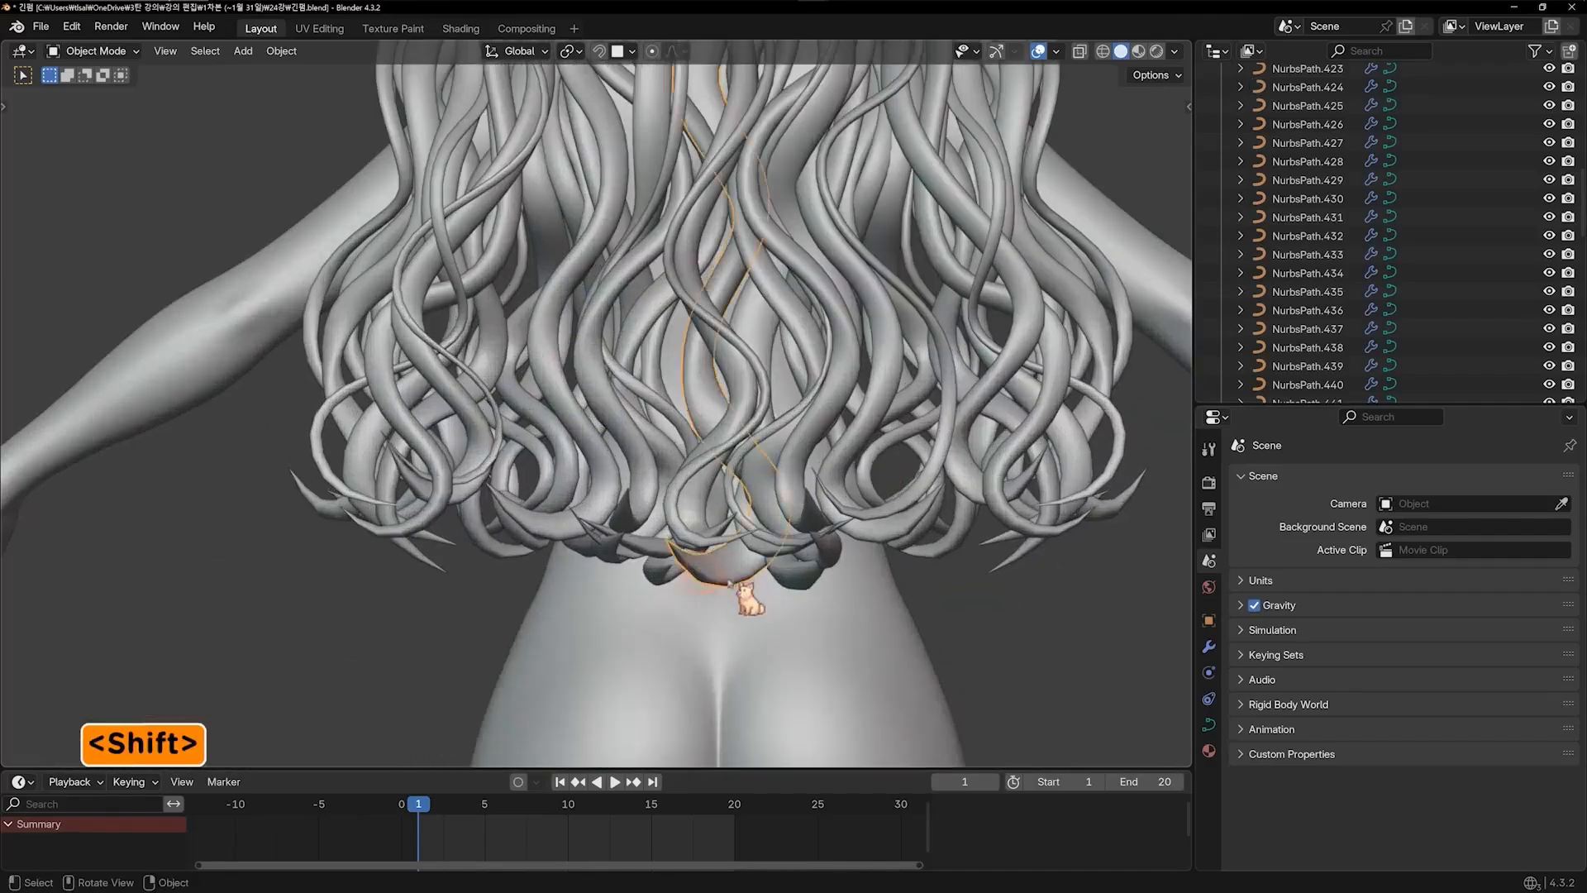
pyautogui.hotkey('alt', 's')
pyautogui.click(850, 629)
pyautogui.press('g')
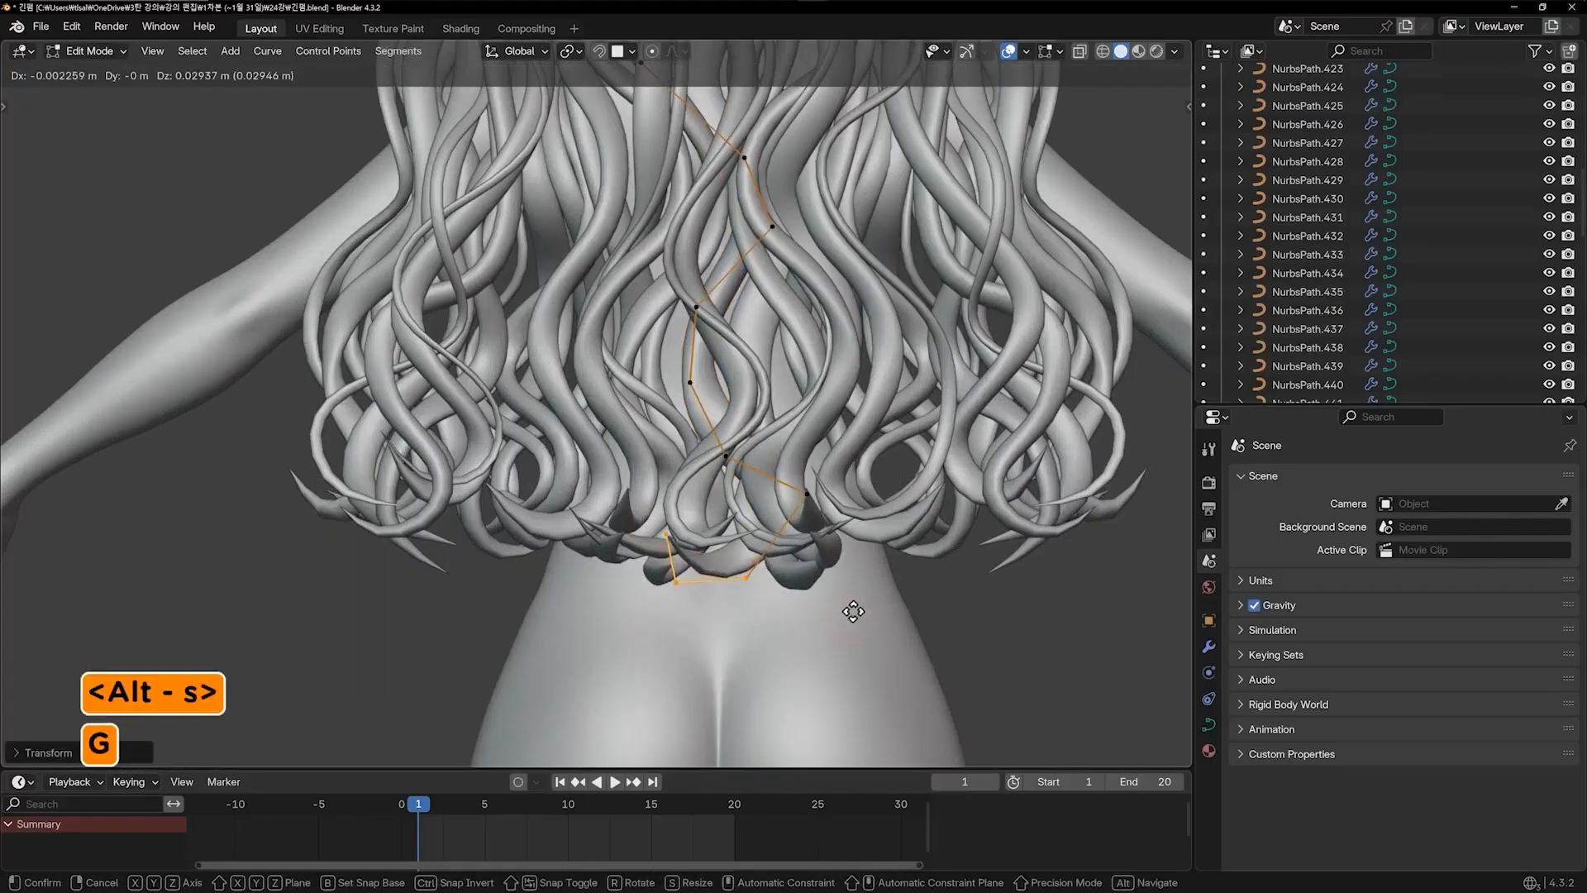
pyautogui.click(807, 621)
pyautogui.press('Tab')
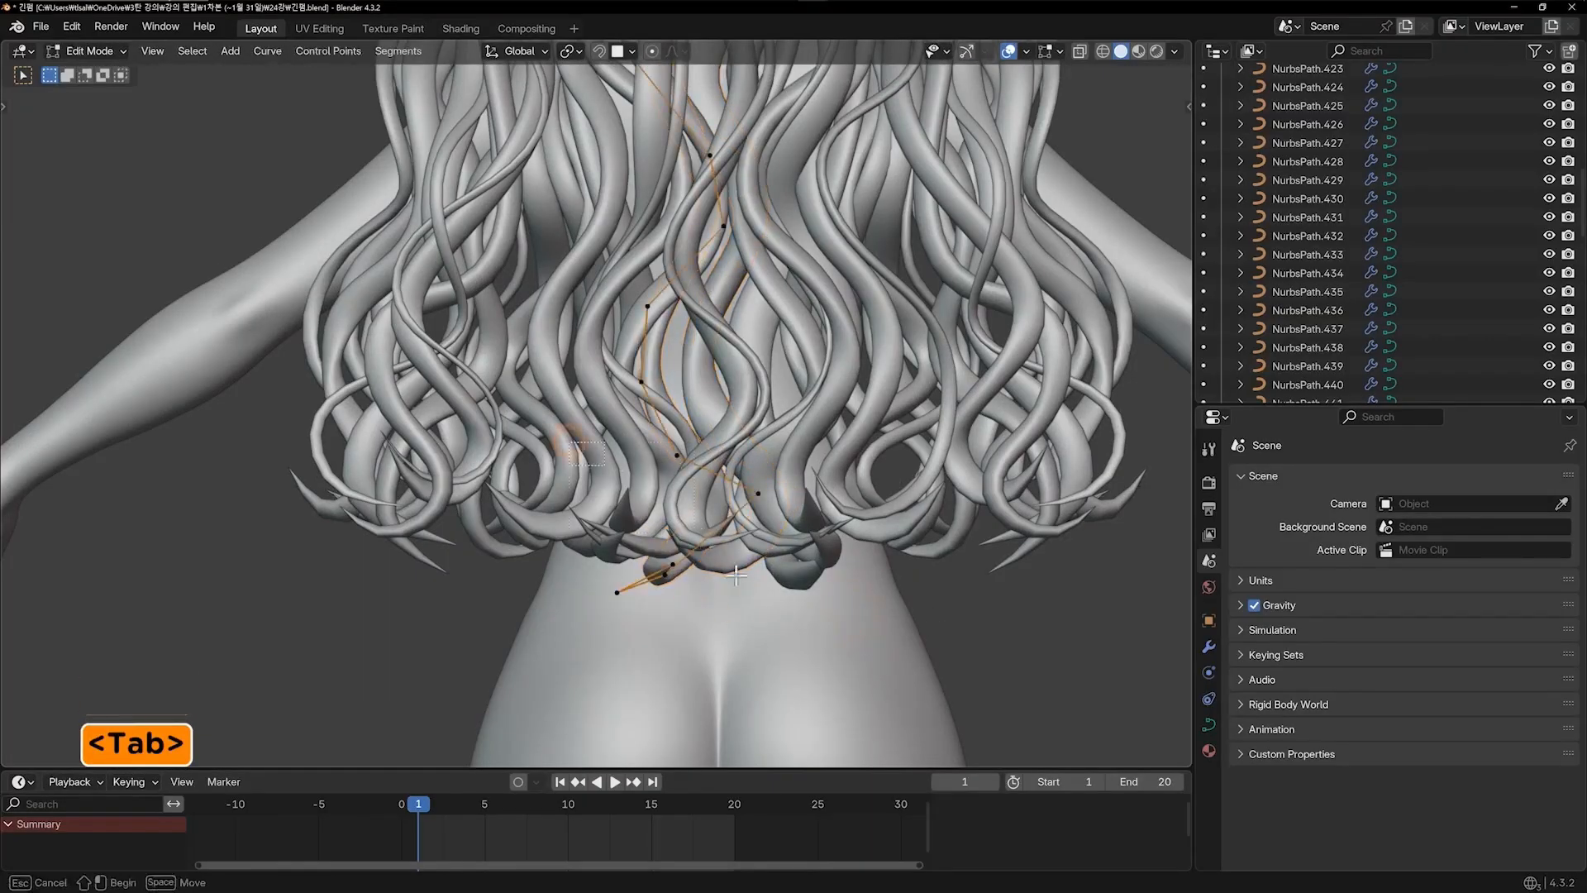
# Reposition the tip control points of the neighbouring strand just left of the back's centre
pyautogui.press('g')
pyautogui.press('g')
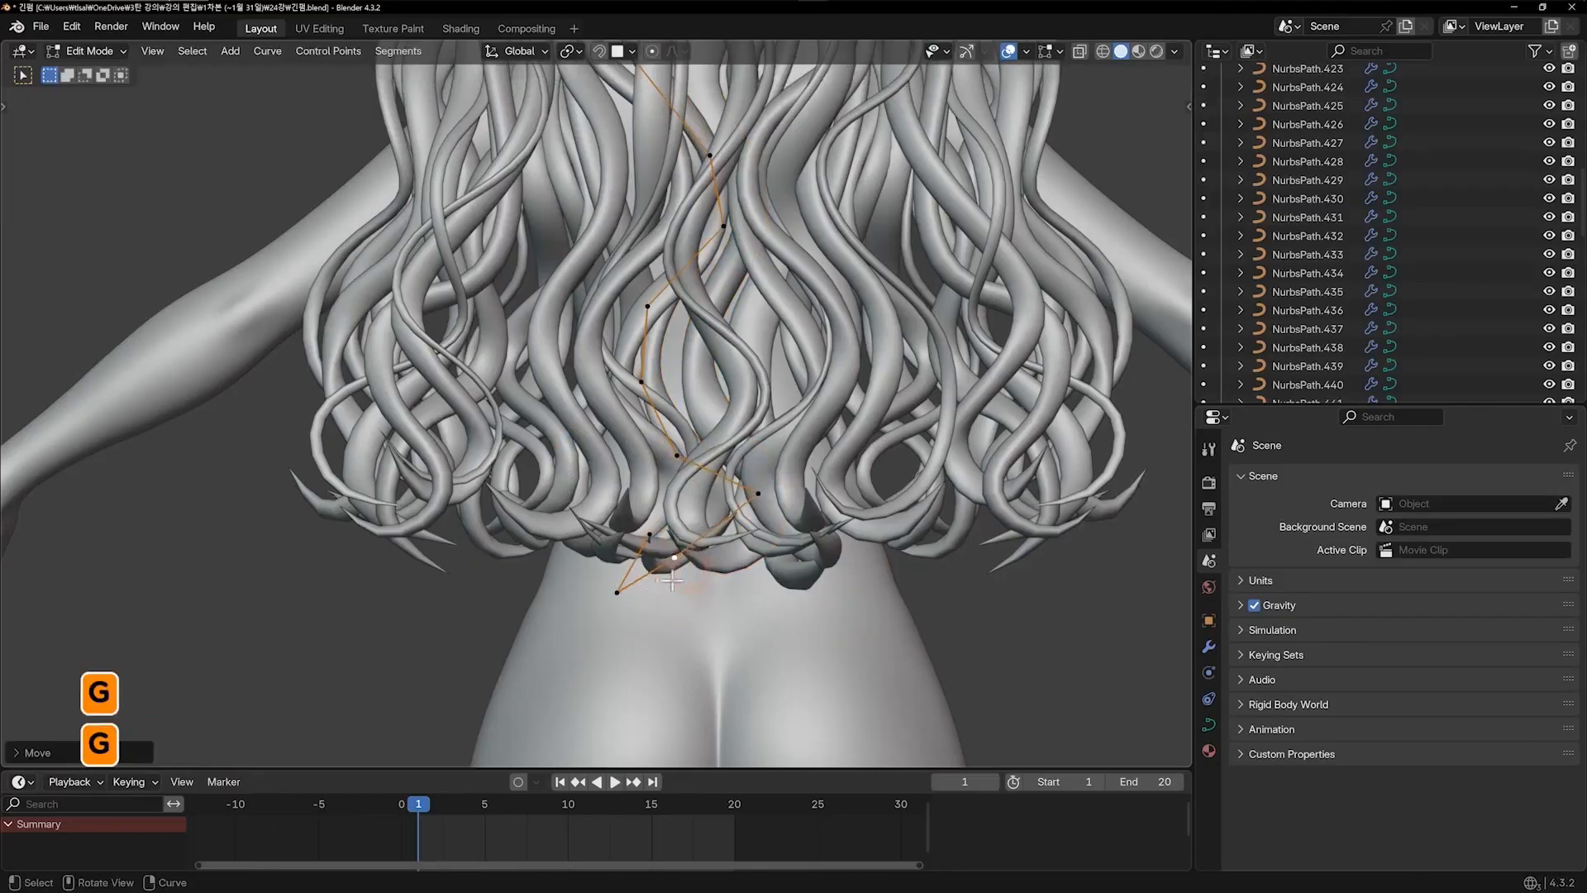
pyautogui.click(650, 578)
pyautogui.press('g')
pyautogui.click(691, 569)
pyautogui.press('Tab')
# Raise the bottom bend of the next strand left of centre so its tip tucks into the hair ends
pyautogui.click(685, 569)
pyautogui.press('Tab')
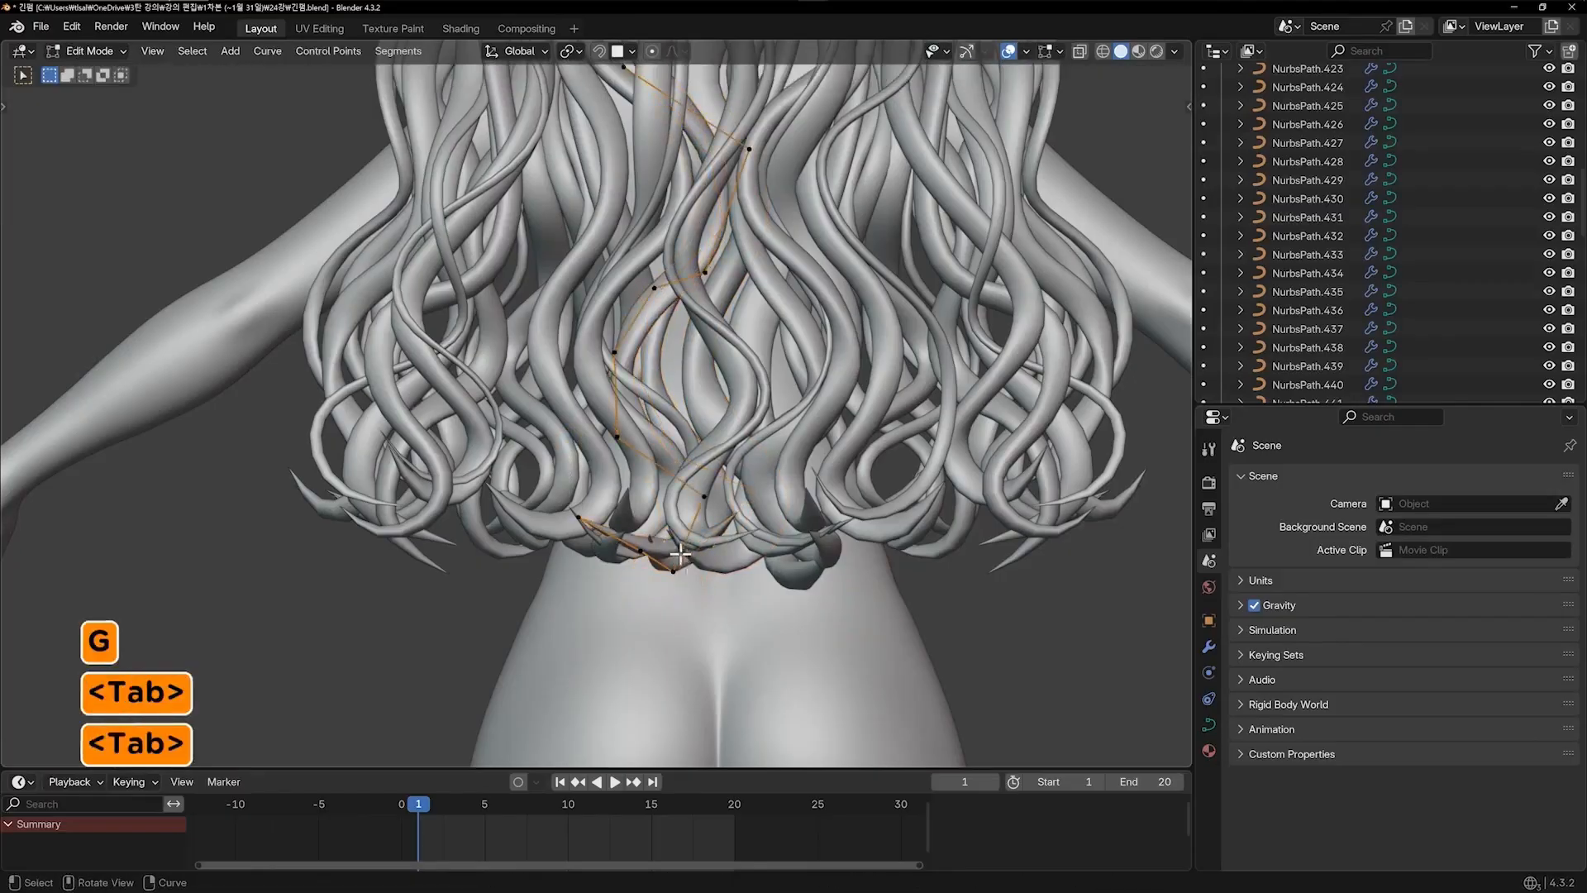
pyautogui.click(662, 598)
pyautogui.press('g')
pyautogui.press('g')
pyautogui.click(680, 555)
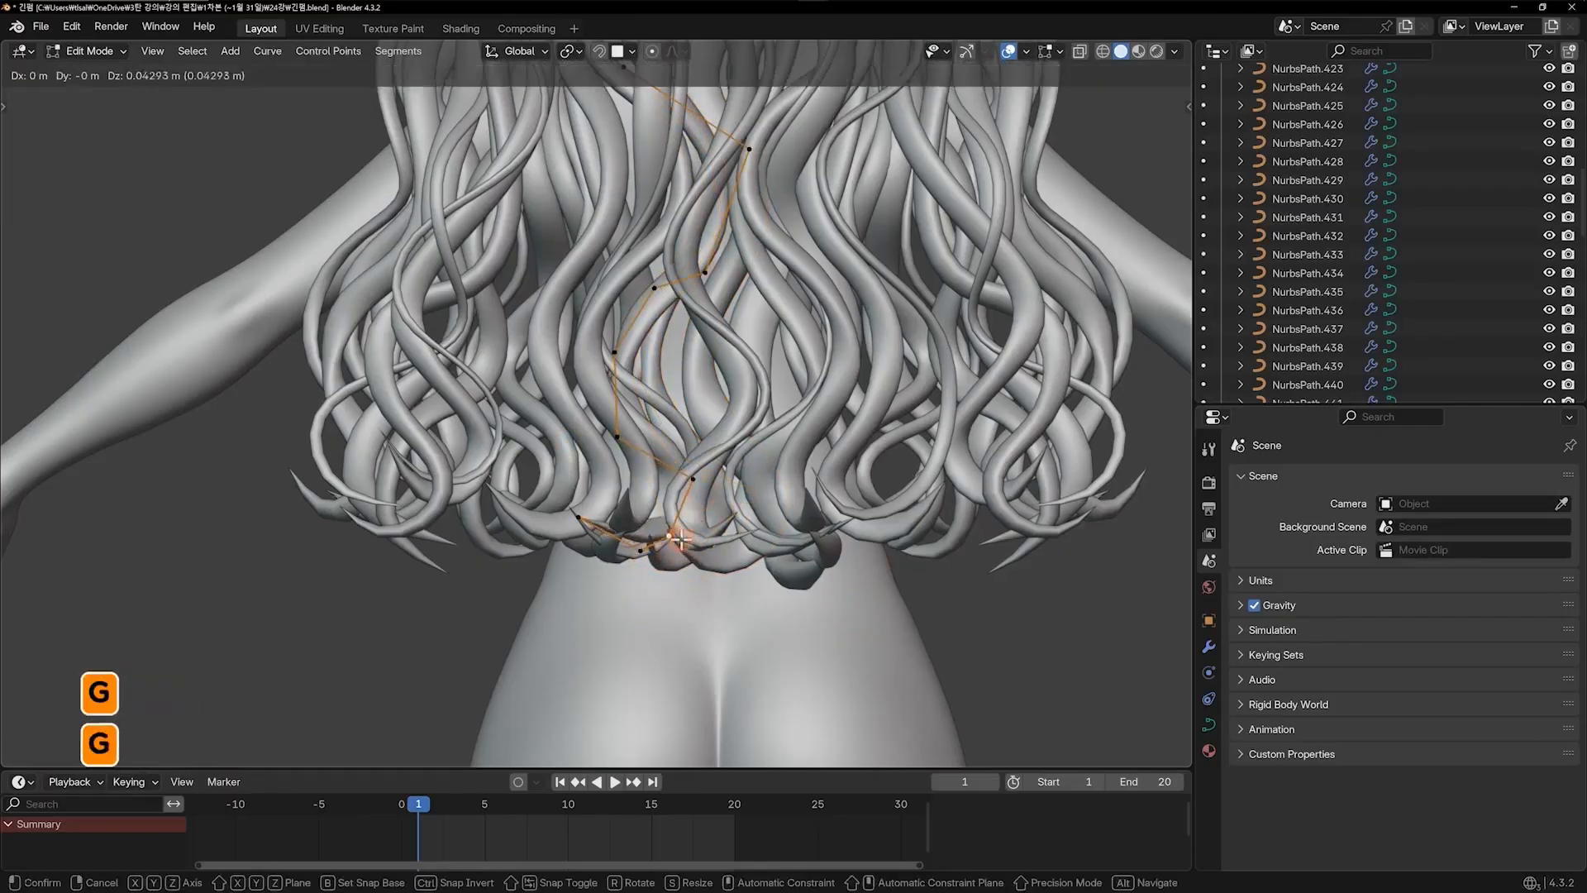
pyautogui.press('Tab')
# Move the tip control point of the low-hanging strand right of the back's centre slightly upward and outward
pyautogui.scroll(-2, 1008, 607)
pyautogui.keyDown('shift'); pyautogui.moveTo(806, 551); pyautogui.dragTo(797, 567, button='middle'); pyautogui.keyUp('shift')
pyautogui.click(745, 518)
pyautogui.press('Tab')
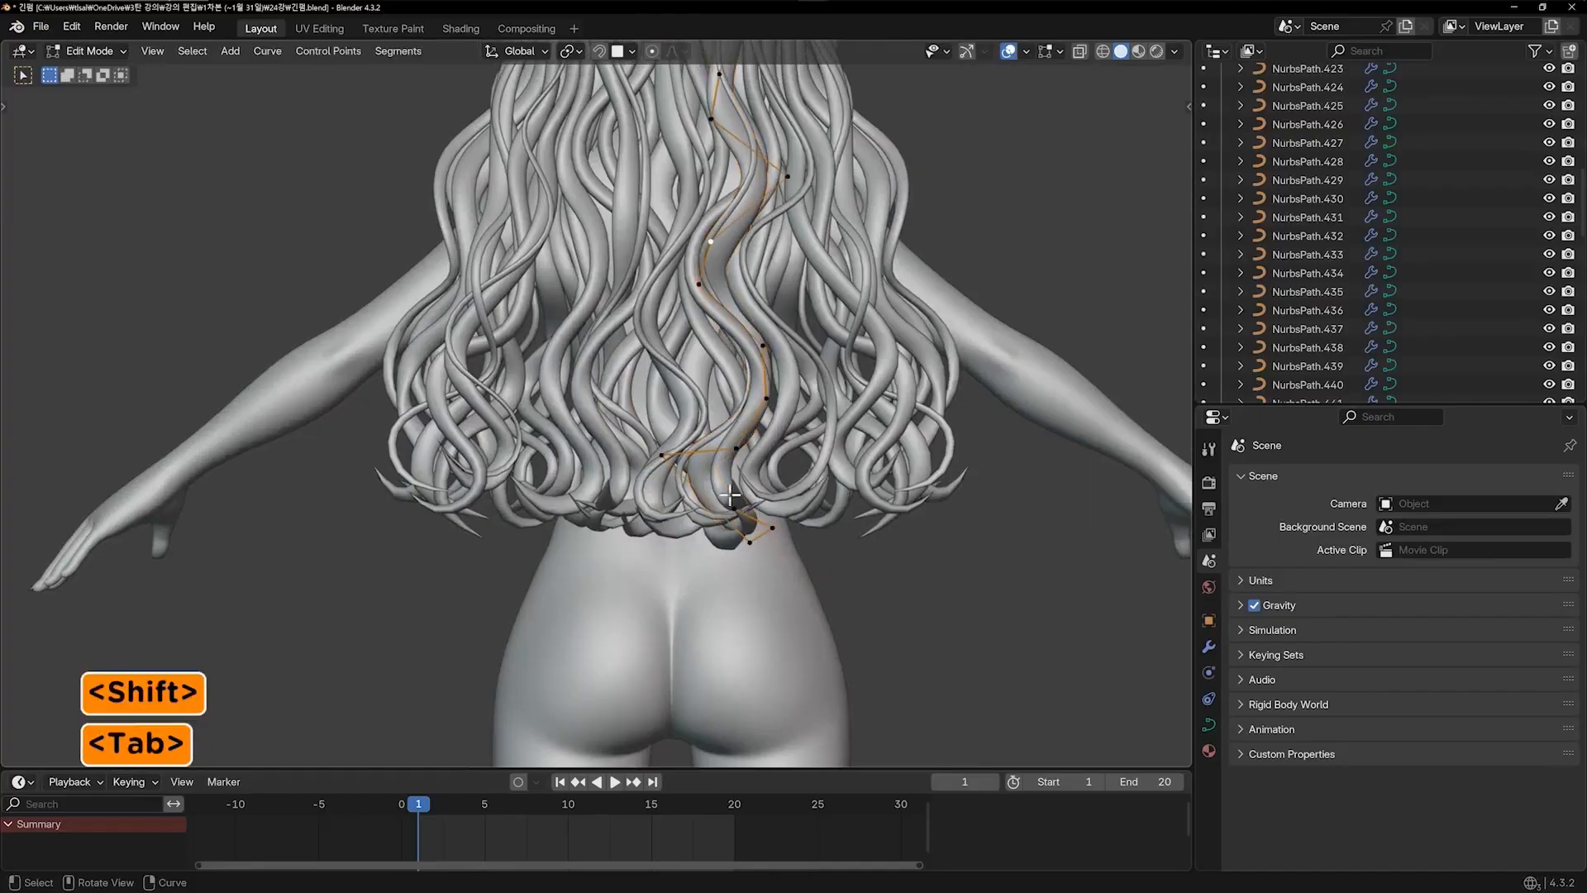
pyautogui.click(768, 517)
pyautogui.press('g')
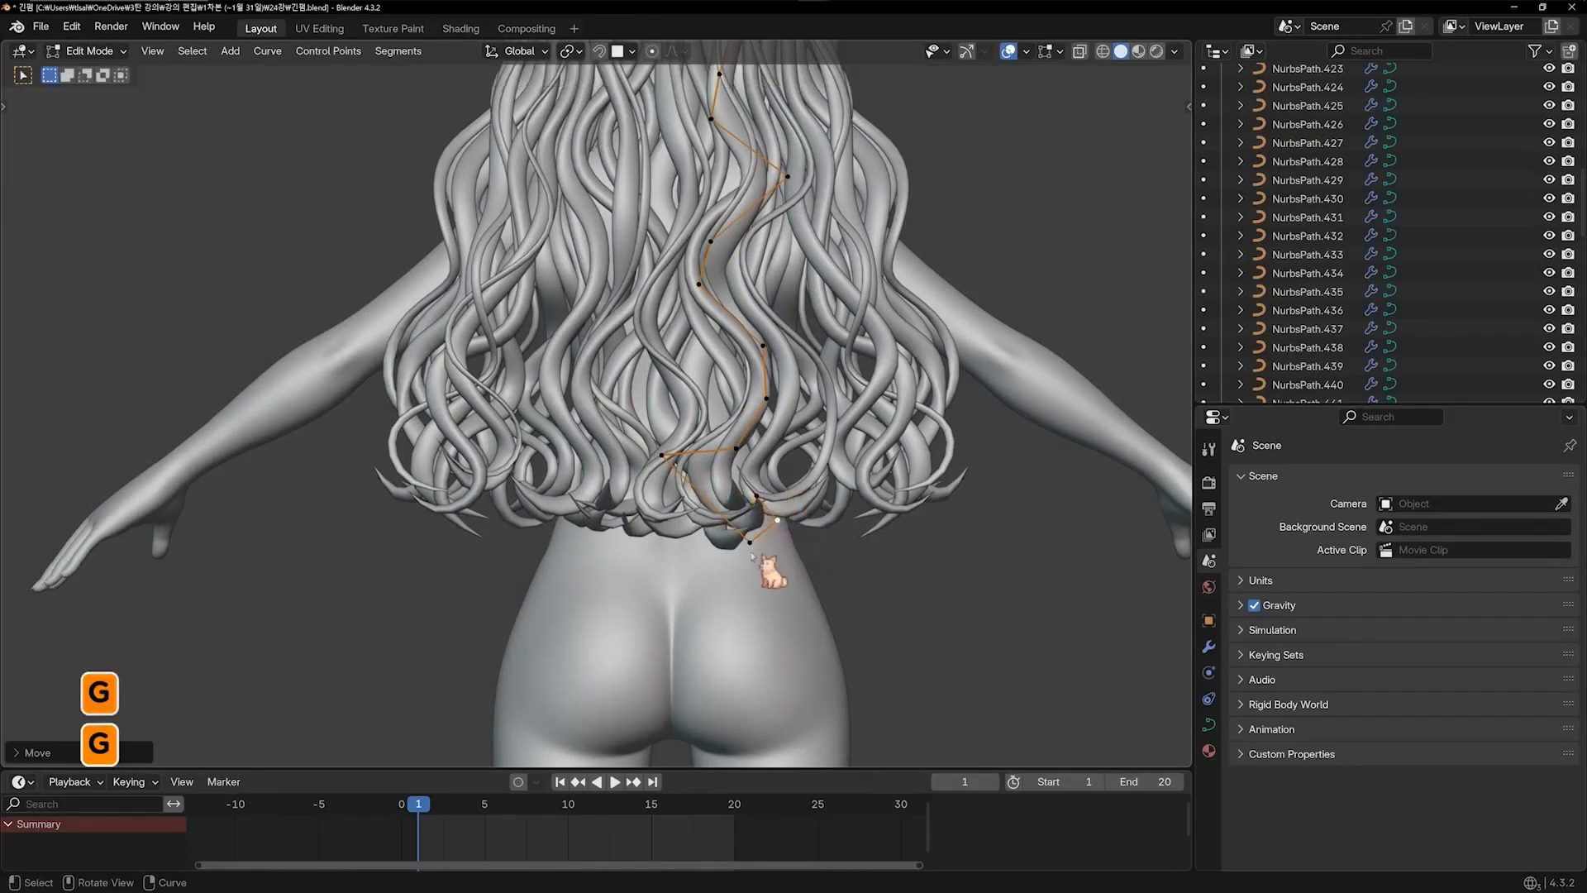
pyautogui.press('Tab')
# Adjust the bottom bend control points of the remaining low-hanging strand near the back's centre
pyautogui.click(728, 533)
pyautogui.press('Tab')
pyautogui.press('g')
pyautogui.click(743, 510)
pyautogui.press('g')
pyautogui.click(716, 534)
pyautogui.press('Tab')
# Examine the adjusted hair ends and overall volume from the back, both sides and the front
pyautogui.scroll(-1, 912, 559)
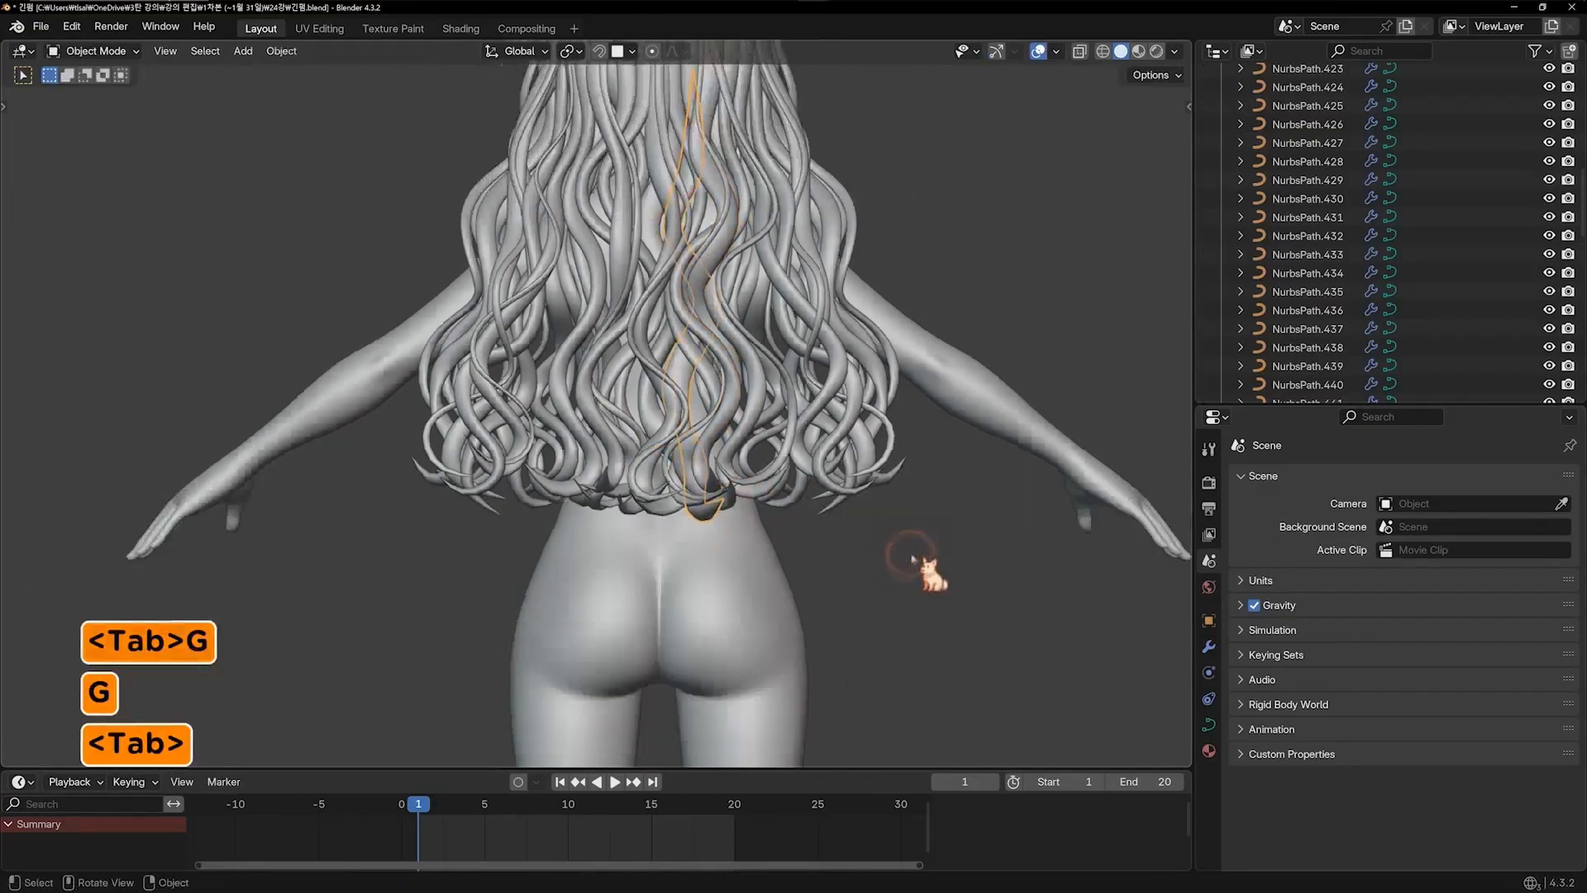
pyautogui.scroll(-2, 912, 559)
pyautogui.keyDown('shift'); pyautogui.moveTo(910, 500); pyautogui.dragTo(907, 566, button='middle'); pyautogui.keyUp('shift')
pyautogui.press('KP_4')
pyautogui.press('KP_4')
pyautogui.press('KP_4')
pyautogui.press('KP_4')
pyautogui.press('KP_4')
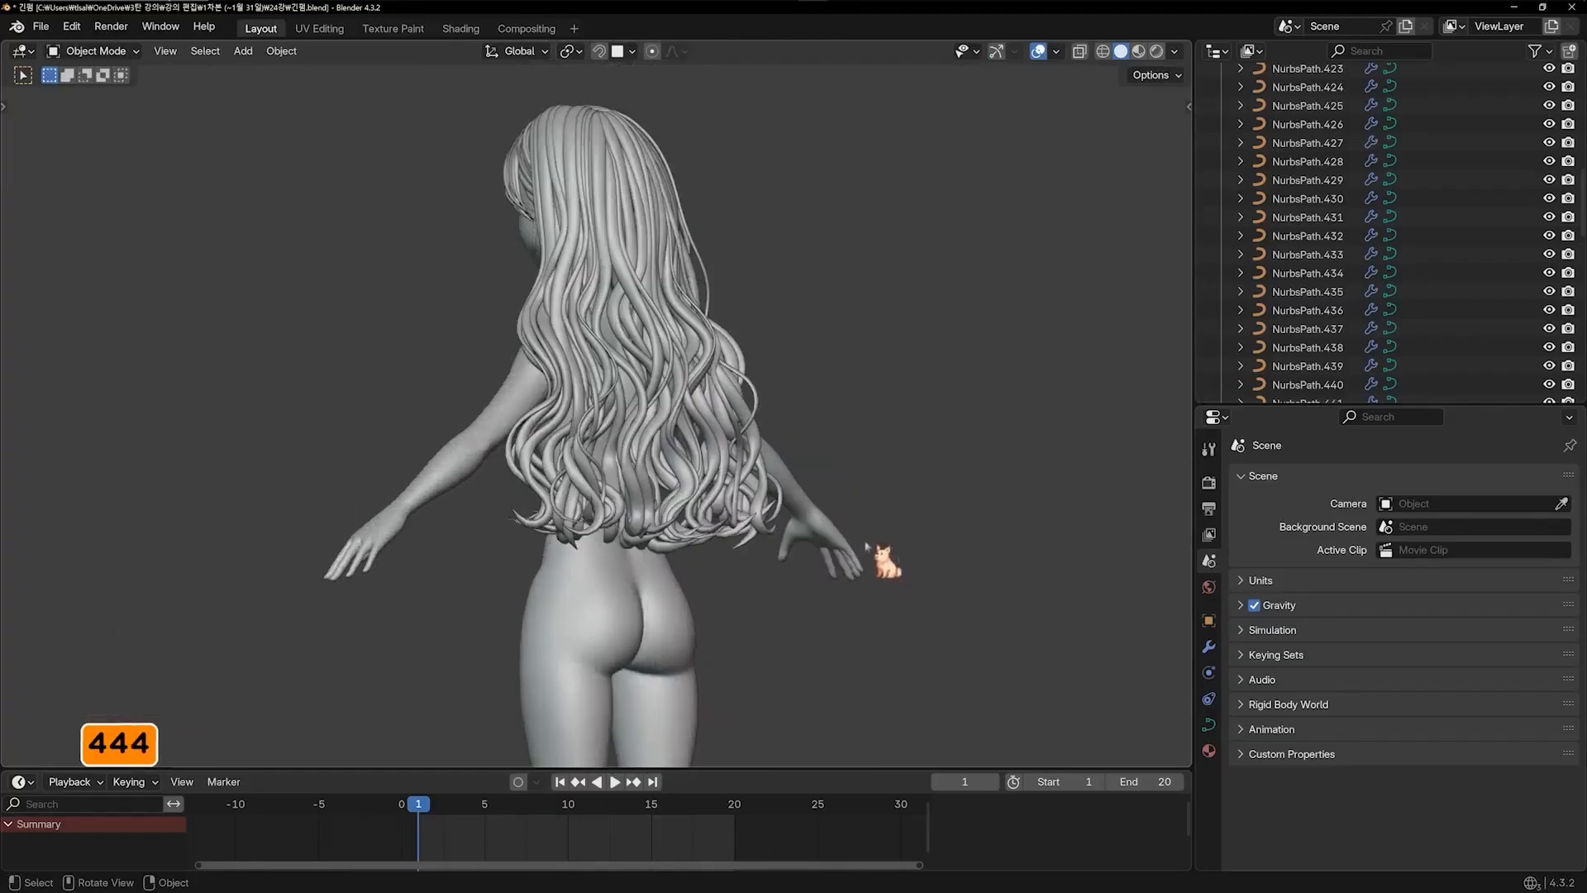
pyautogui.press('KP_6')
pyautogui.press('KP_6')
pyautogui.press('KP_6')
pyautogui.press('KP_6')
pyautogui.press('KP_6')
pyautogui.press('KP_6')
pyautogui.press('KP_6')
pyautogui.press('KP_6')
pyautogui.press('KP_6')
pyautogui.press('KP_6')
pyautogui.press('KP_6')
pyautogui.press('KP_6')
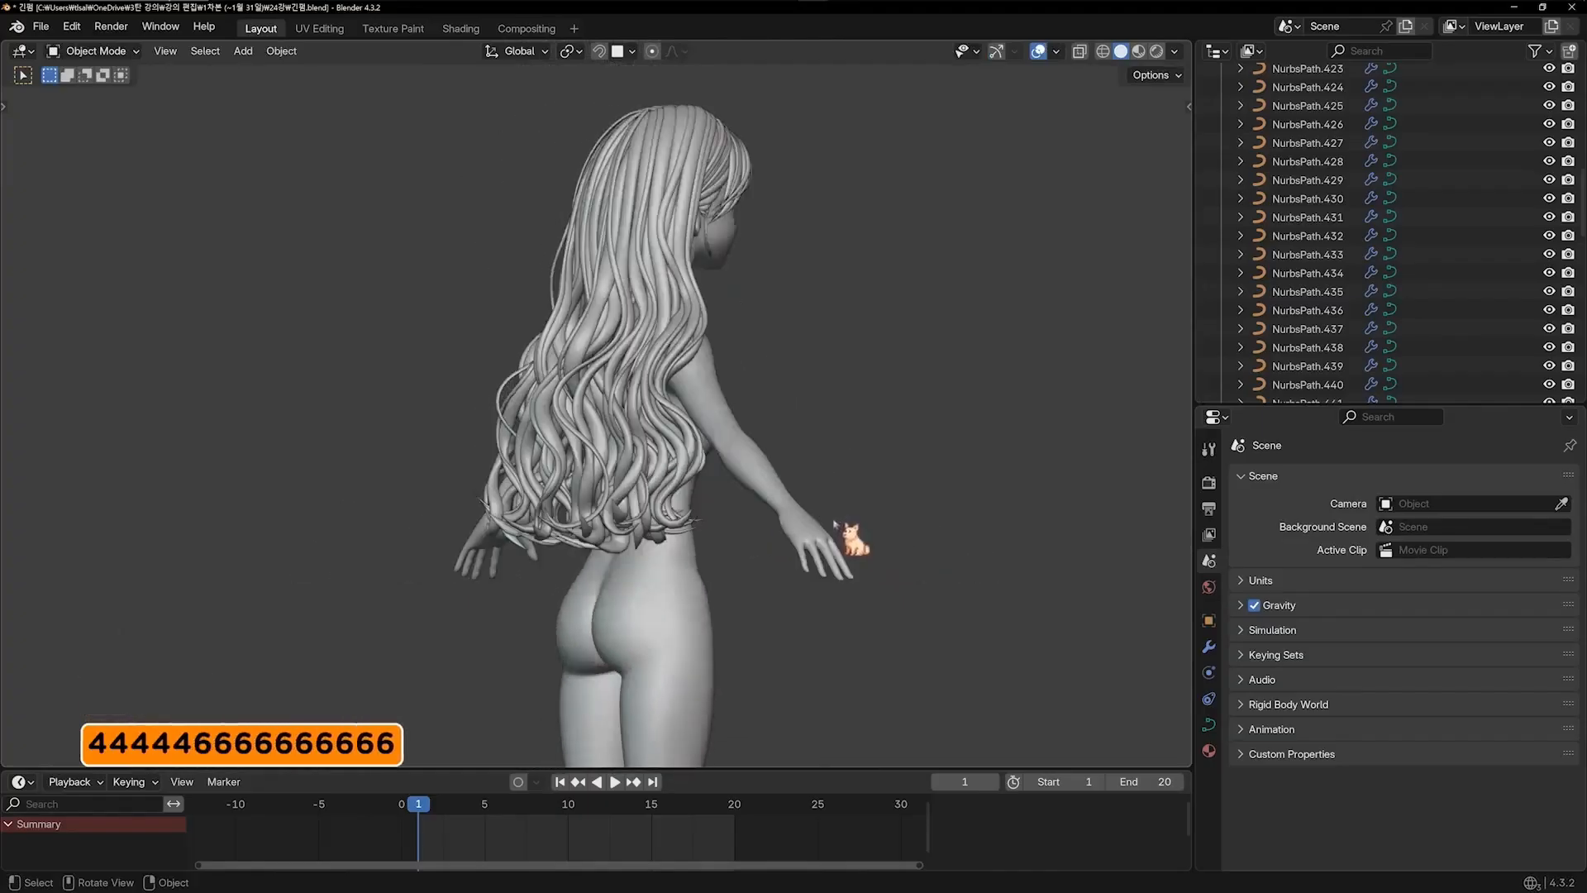
pyautogui.press('KP_4')
pyautogui.press('KP_4')
pyautogui.press('KP_4')
pyautogui.press('KP_4')
pyautogui.press('KP_4')
pyautogui.press('KP_4')
pyautogui.press('KP_4')
pyautogui.press('KP_4')
pyautogui.press('KP_4')
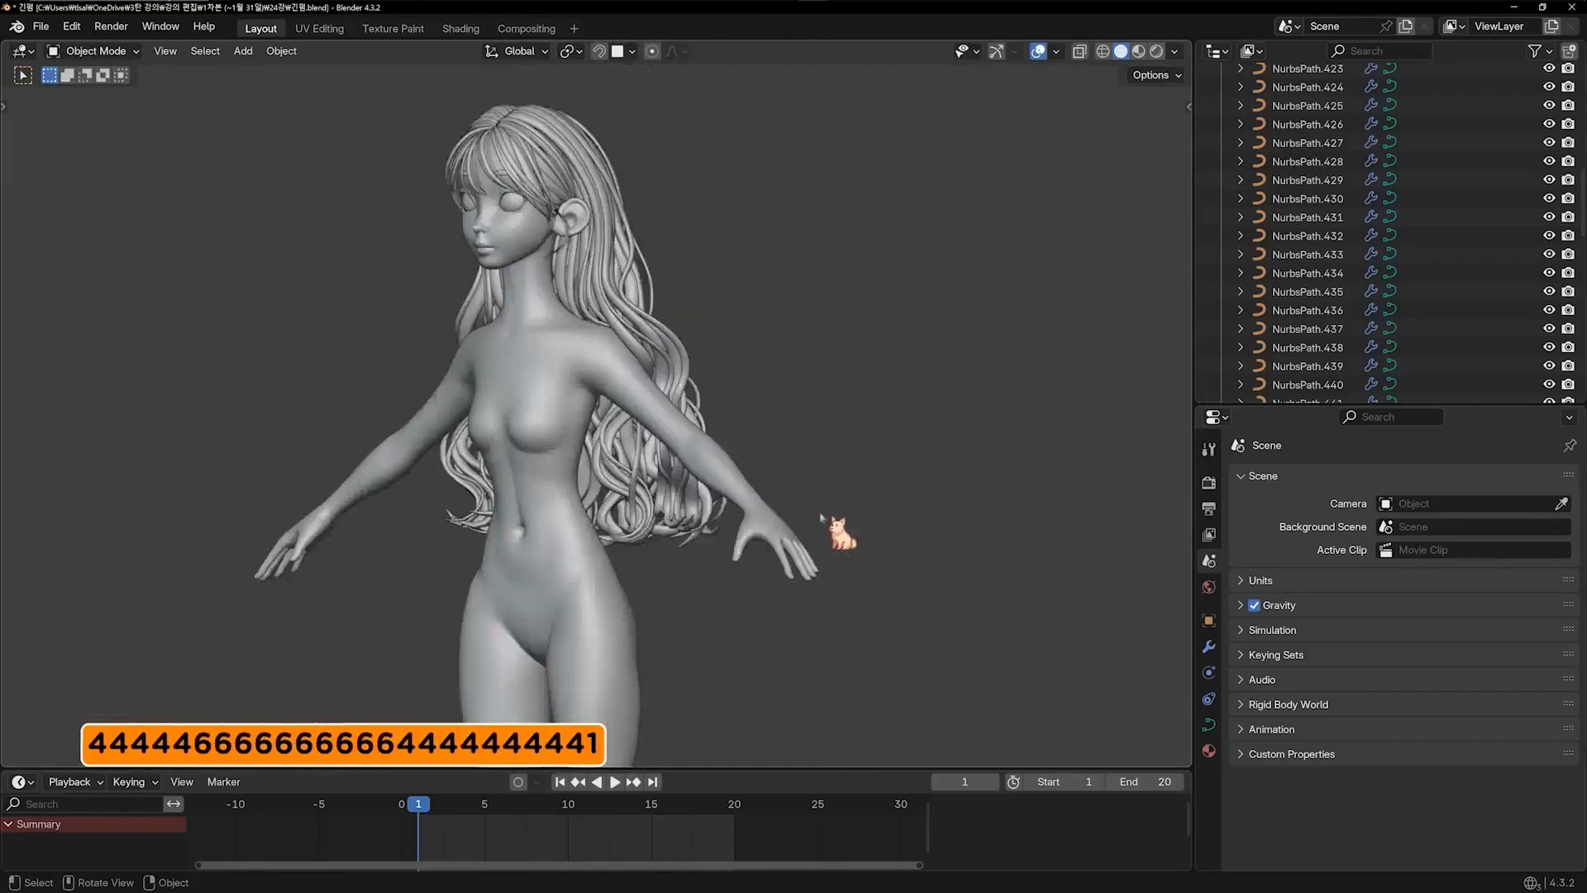
pyautogui.press('KP_1')
pyautogui.keyDown('shift'); pyautogui.moveTo(821, 466); pyautogui.dragTo(825, 537, button='middle'); pyautogui.keyUp('shift')
pyautogui.scroll(1, 824, 538)
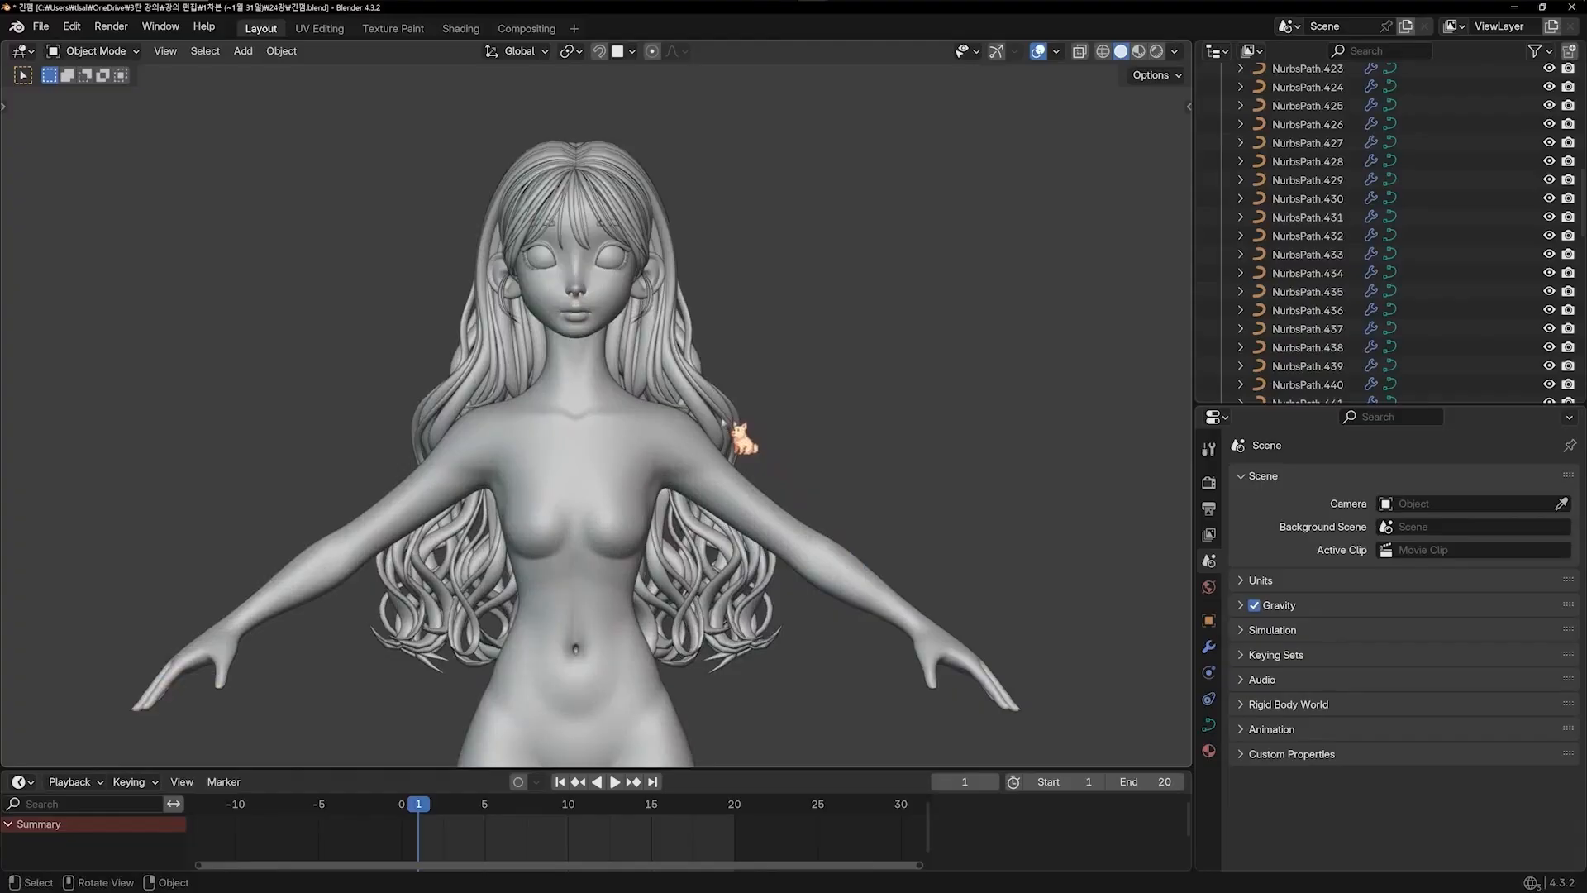
# Duplicate the hair strand behind the ear beside the neck and move the copy forward
pyautogui.keyDown('shift'); pyautogui.moveTo(712, 435); pyautogui.dragTo(706, 518, button='middle'); pyautogui.keyUp('shift')
pyautogui.scroll(3, 703, 515)
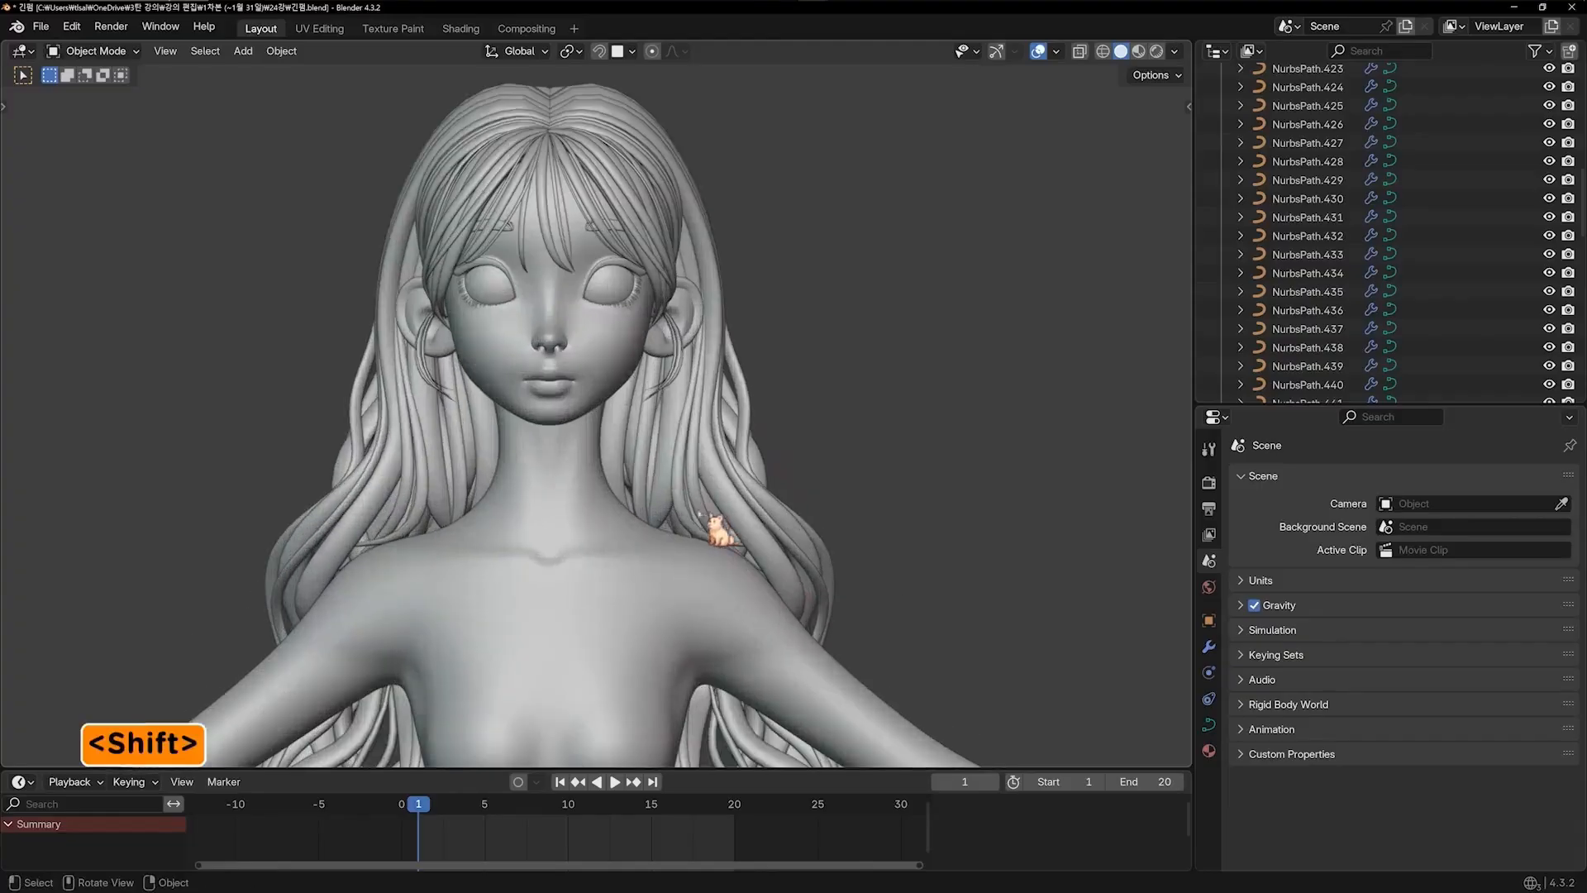
pyautogui.click(645, 480)
pyautogui.moveTo(645, 480); pyautogui.dragTo(748, 456, button='middle')
pyautogui.hotkey('shift', 'd')
pyautogui.rightClick(708, 461)
pyautogui.press('g')
pyautogui.click(750, 456)
# Thin the duplicated strand and pull its tip control point outward along the shoulder
pyautogui.press('Tab')
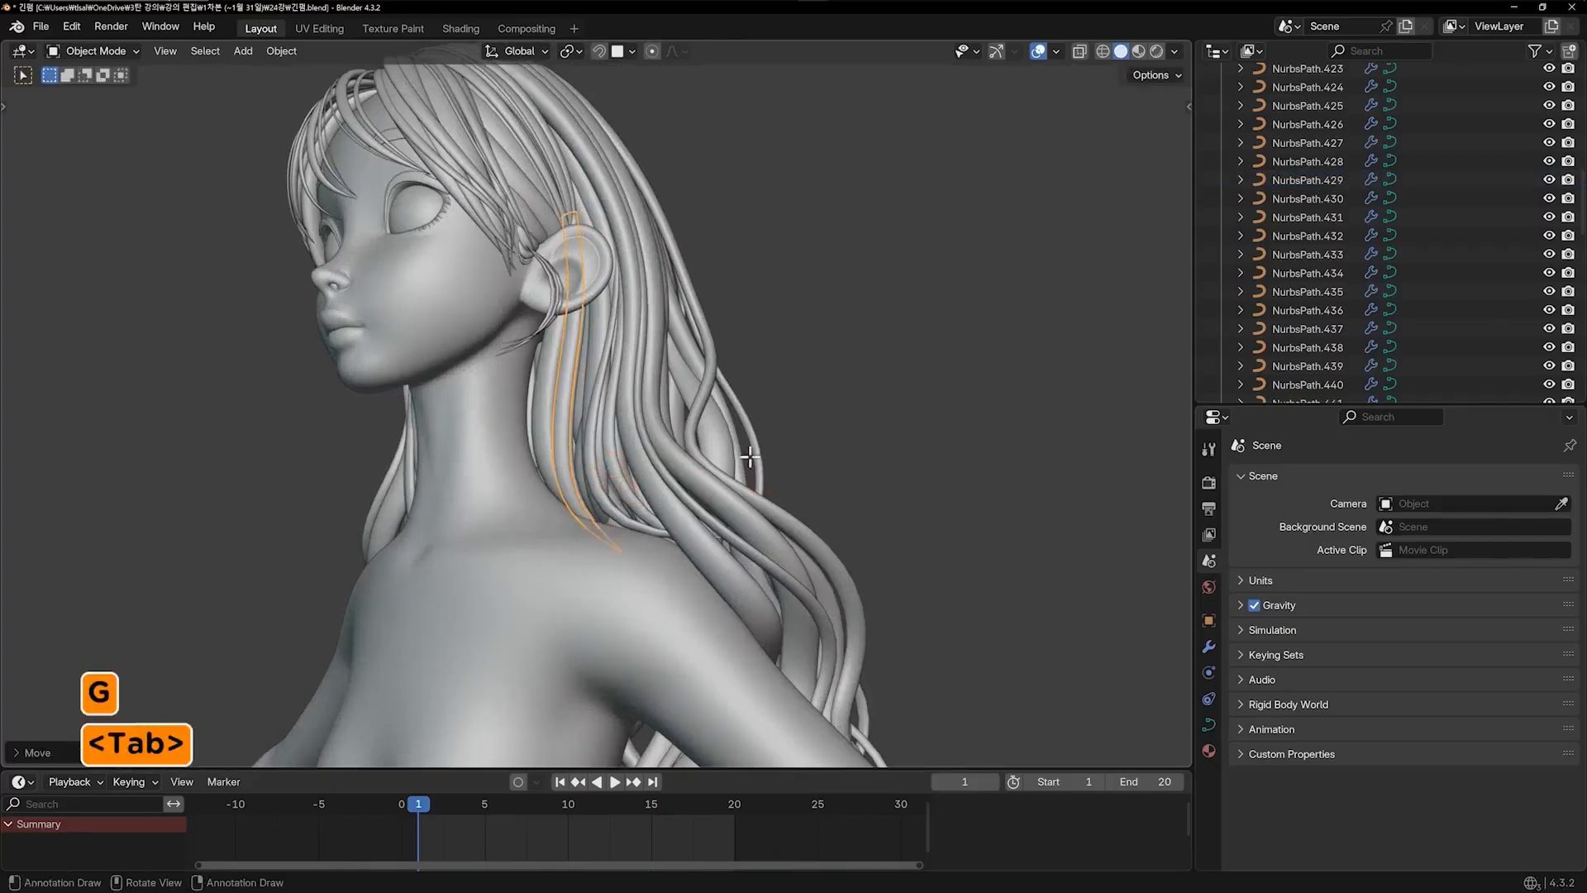
pyautogui.hotkey('alt', 's')
pyautogui.click(699, 502)
pyautogui.moveTo(700, 502); pyautogui.dragTo(777, 508, button='middle')
pyautogui.click(699, 561)
pyautogui.press('g')
pyautogui.click(770, 557)
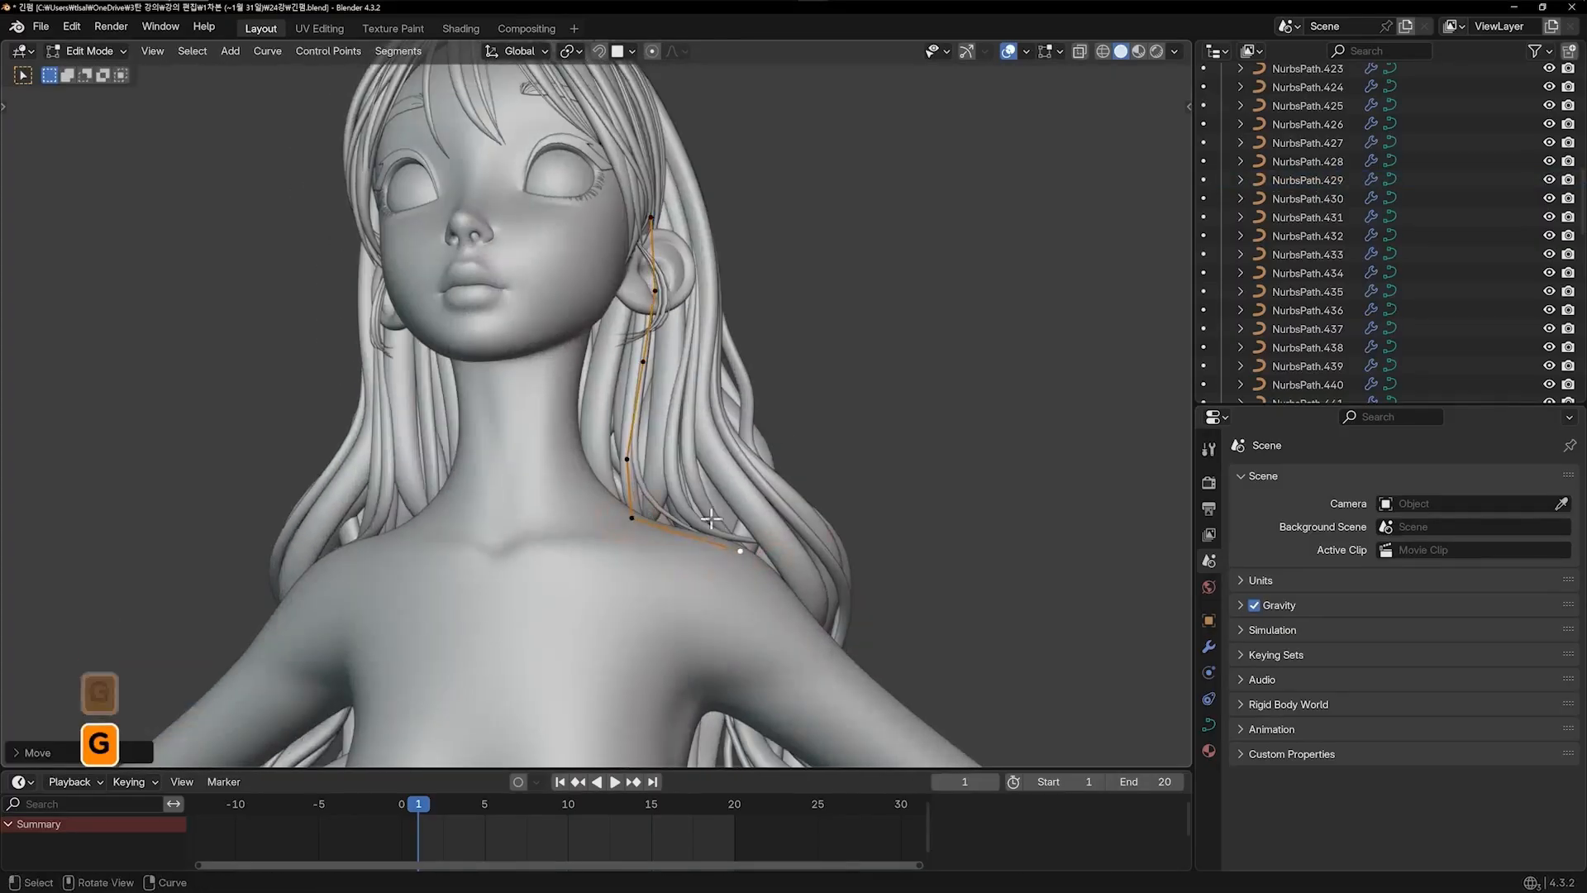
# Move the thin strand's two middle control points inward toward the neck
pyautogui.click(650, 371)
pyautogui.press('g')
pyautogui.click(615, 384)
pyautogui.click(631, 460)
pyautogui.press('g')
pyautogui.click(585, 470)
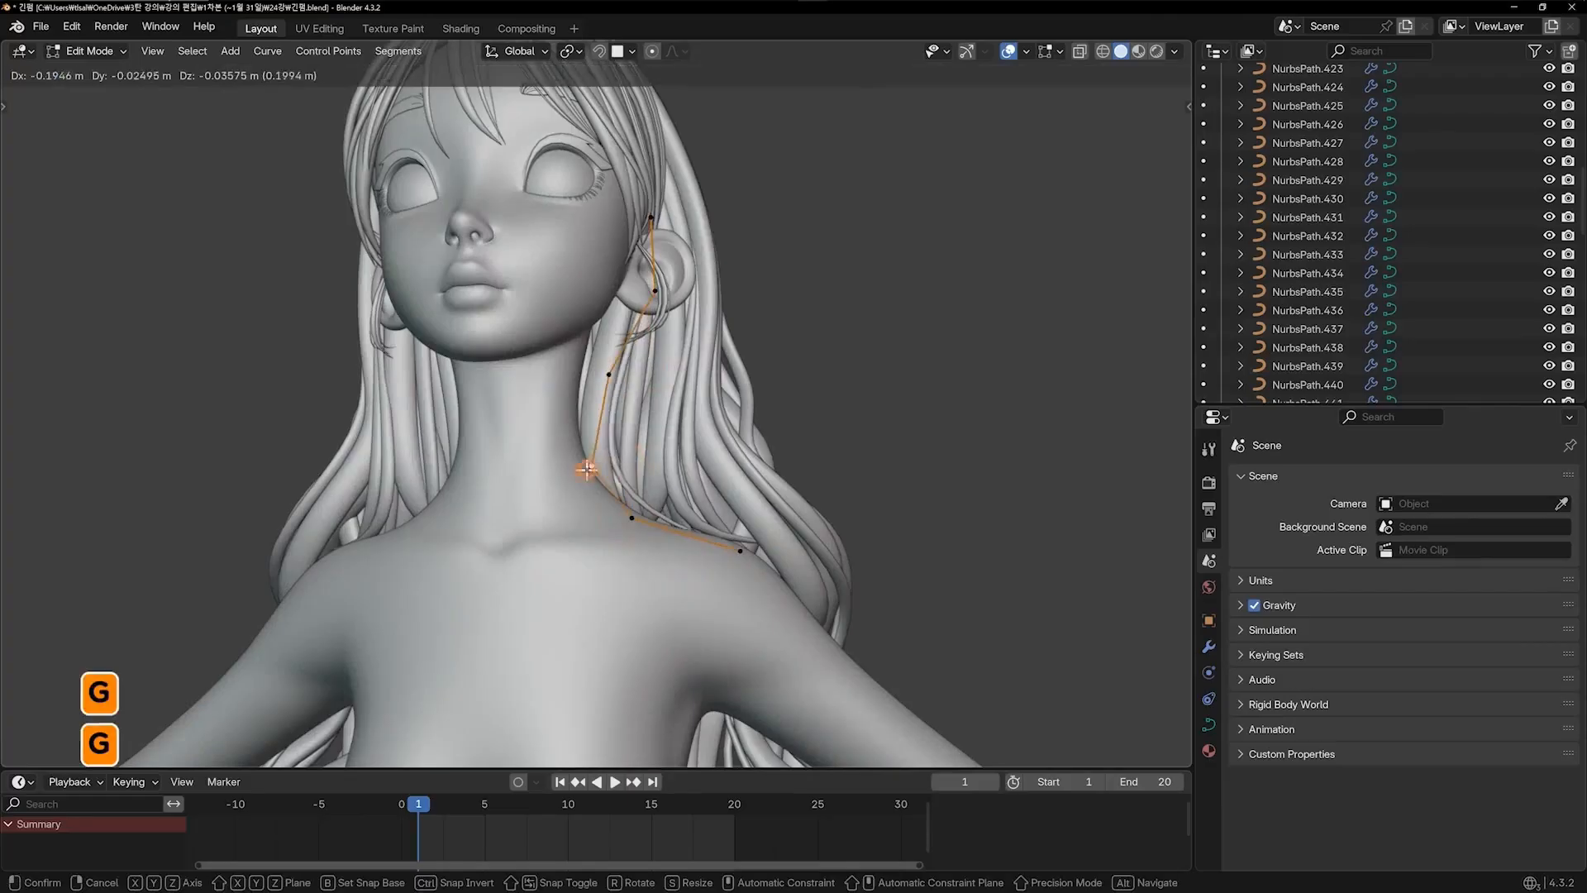
# Shift the thin strand's upper control points around the ear and finish editing it
pyautogui.click(676, 291)
pyautogui.press('g')
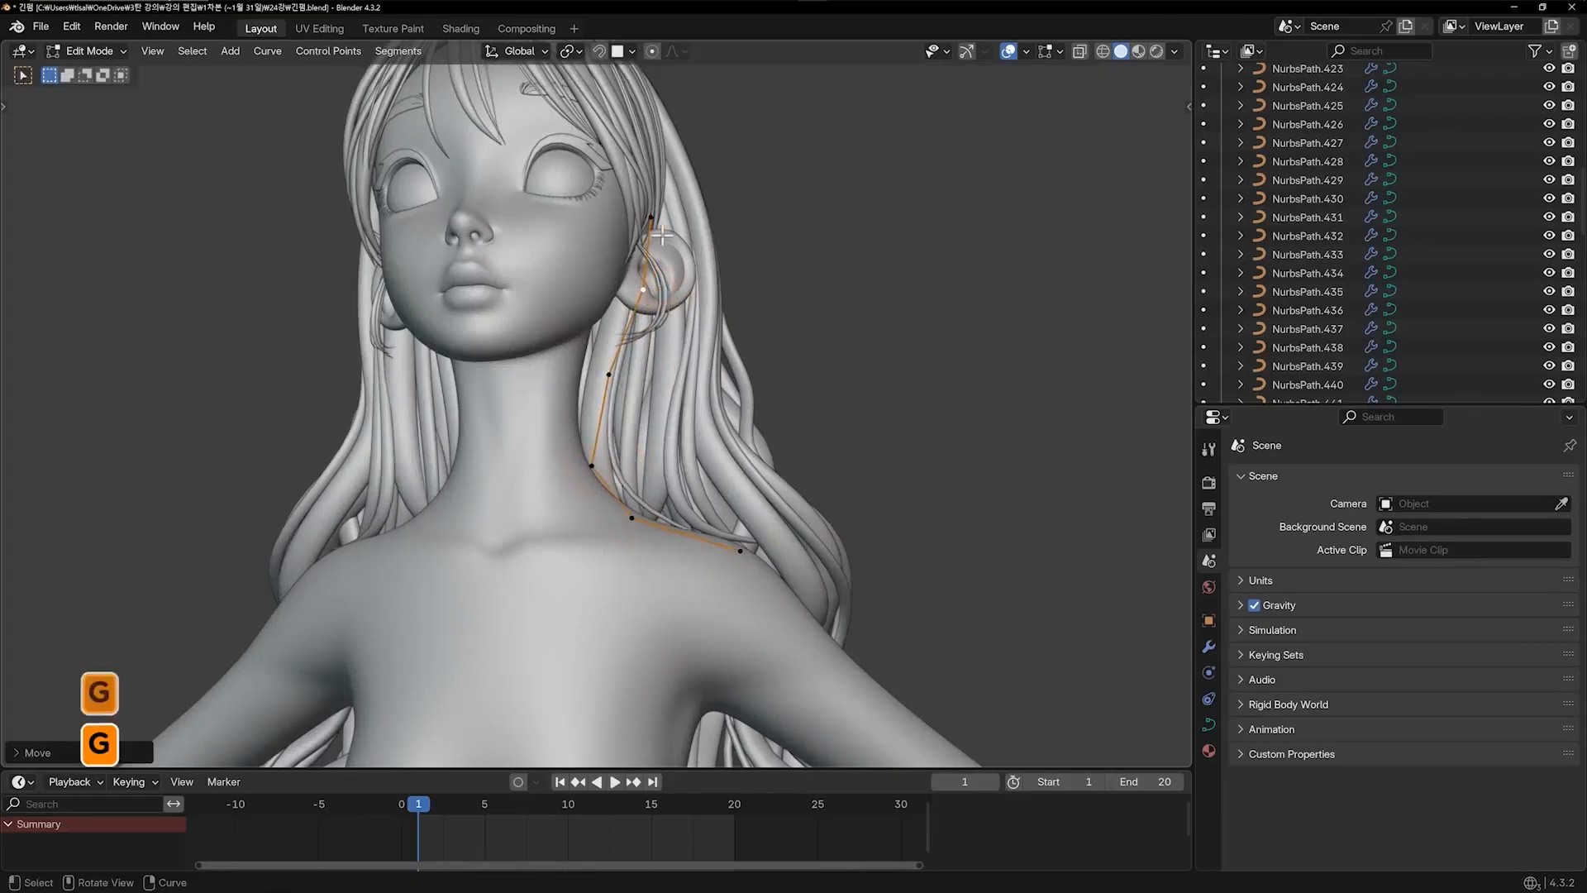
pyautogui.click(693, 239)
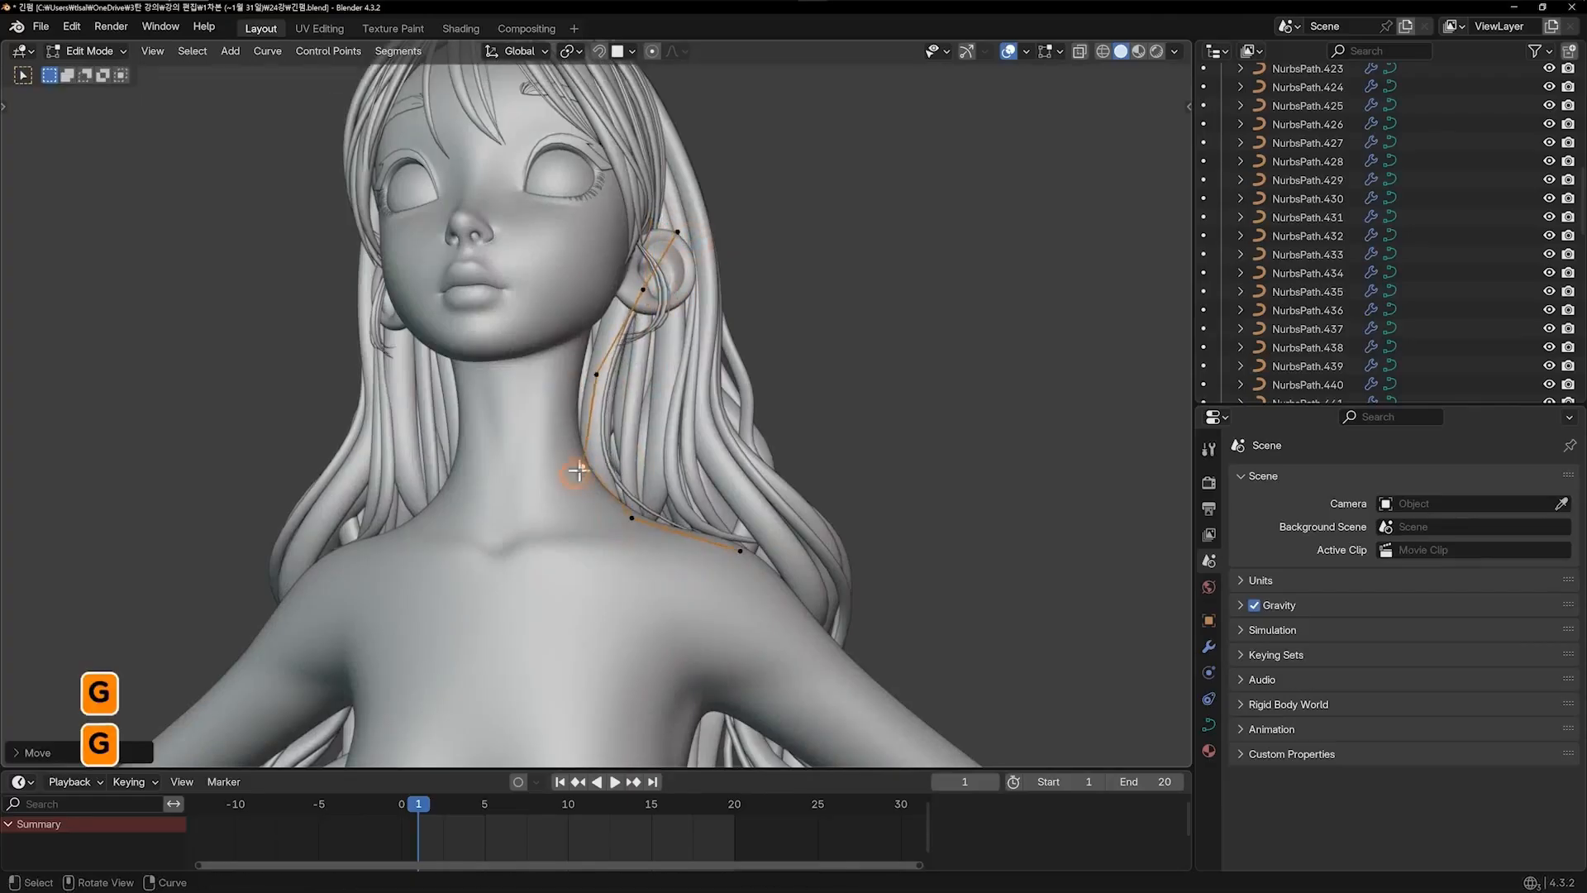
pyautogui.press('Tab')
# Duplicate another strand behind the ear and move the copy slightly forward
pyautogui.moveTo(860, 400); pyautogui.dragTo(900, 418, button='middle')
pyautogui.press('KP_1')
pyautogui.scroll(2, 674, 472)
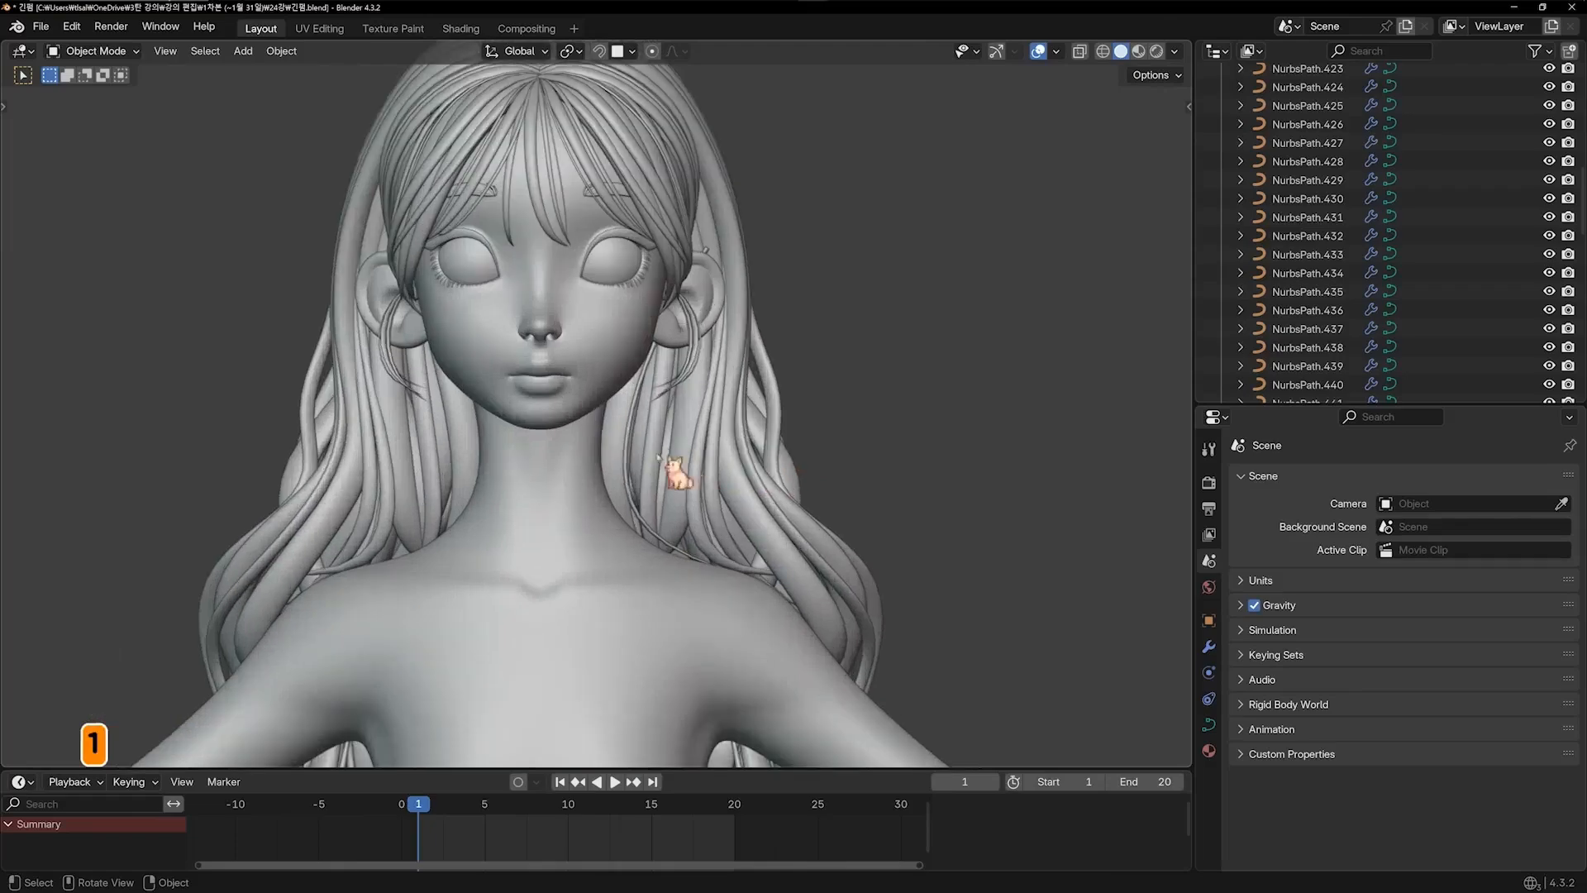
pyautogui.moveTo(678, 472); pyautogui.dragTo(560, 454, button='middle')
pyautogui.hotkey('shift', 'd')
pyautogui.press('g')
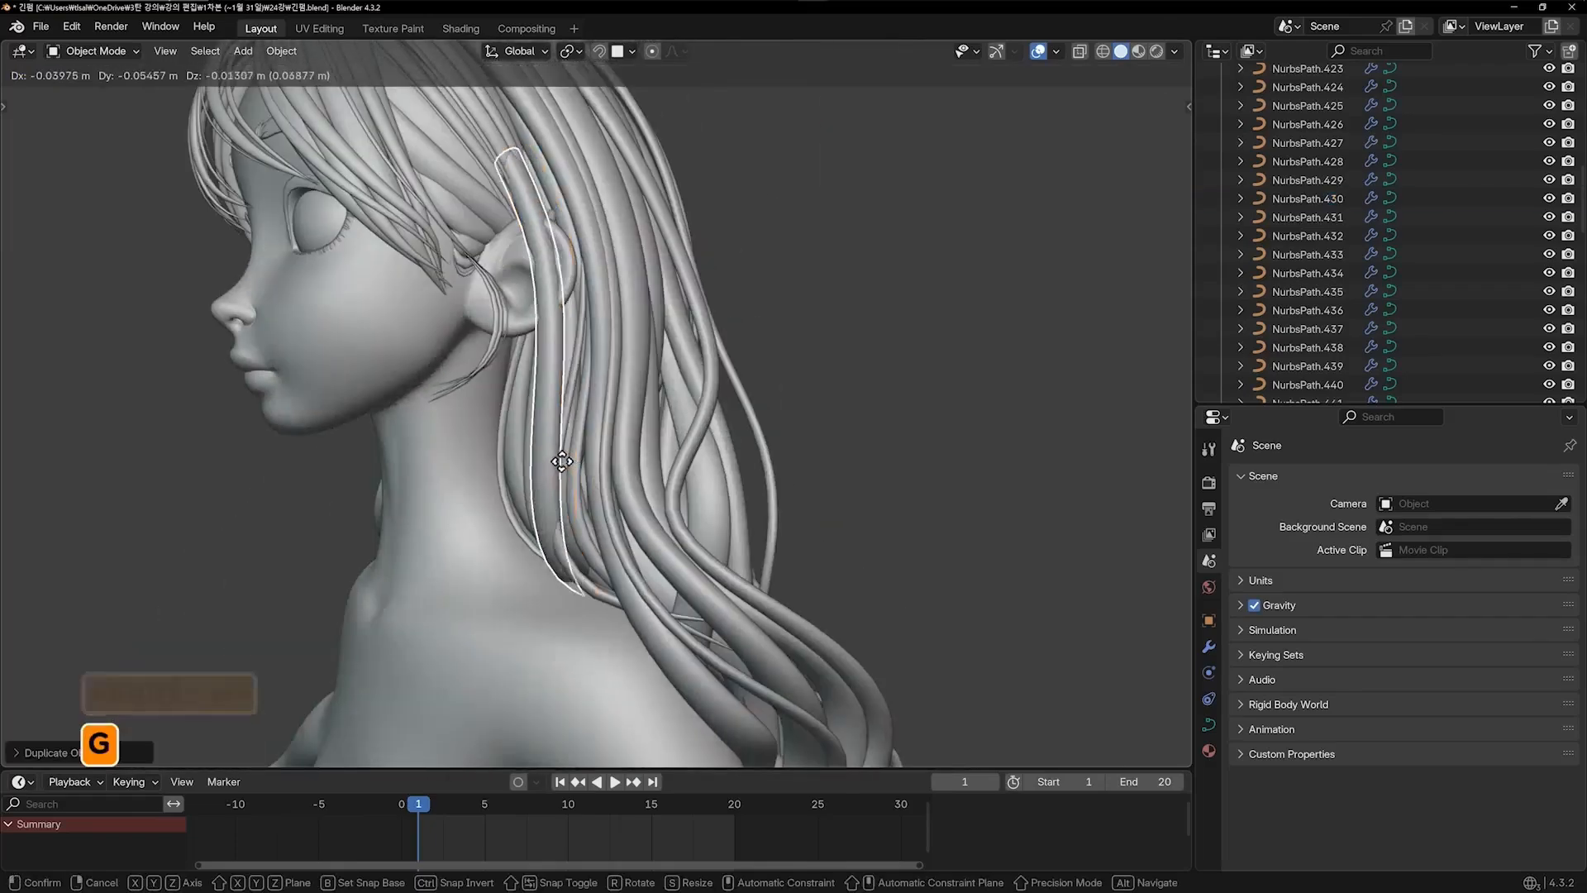
# Thin the entire new duplicated strand
pyautogui.press('Tab')
pyautogui.press('a')
pyautogui.hotkey('alt', 's')
pyautogui.click(682, 416)
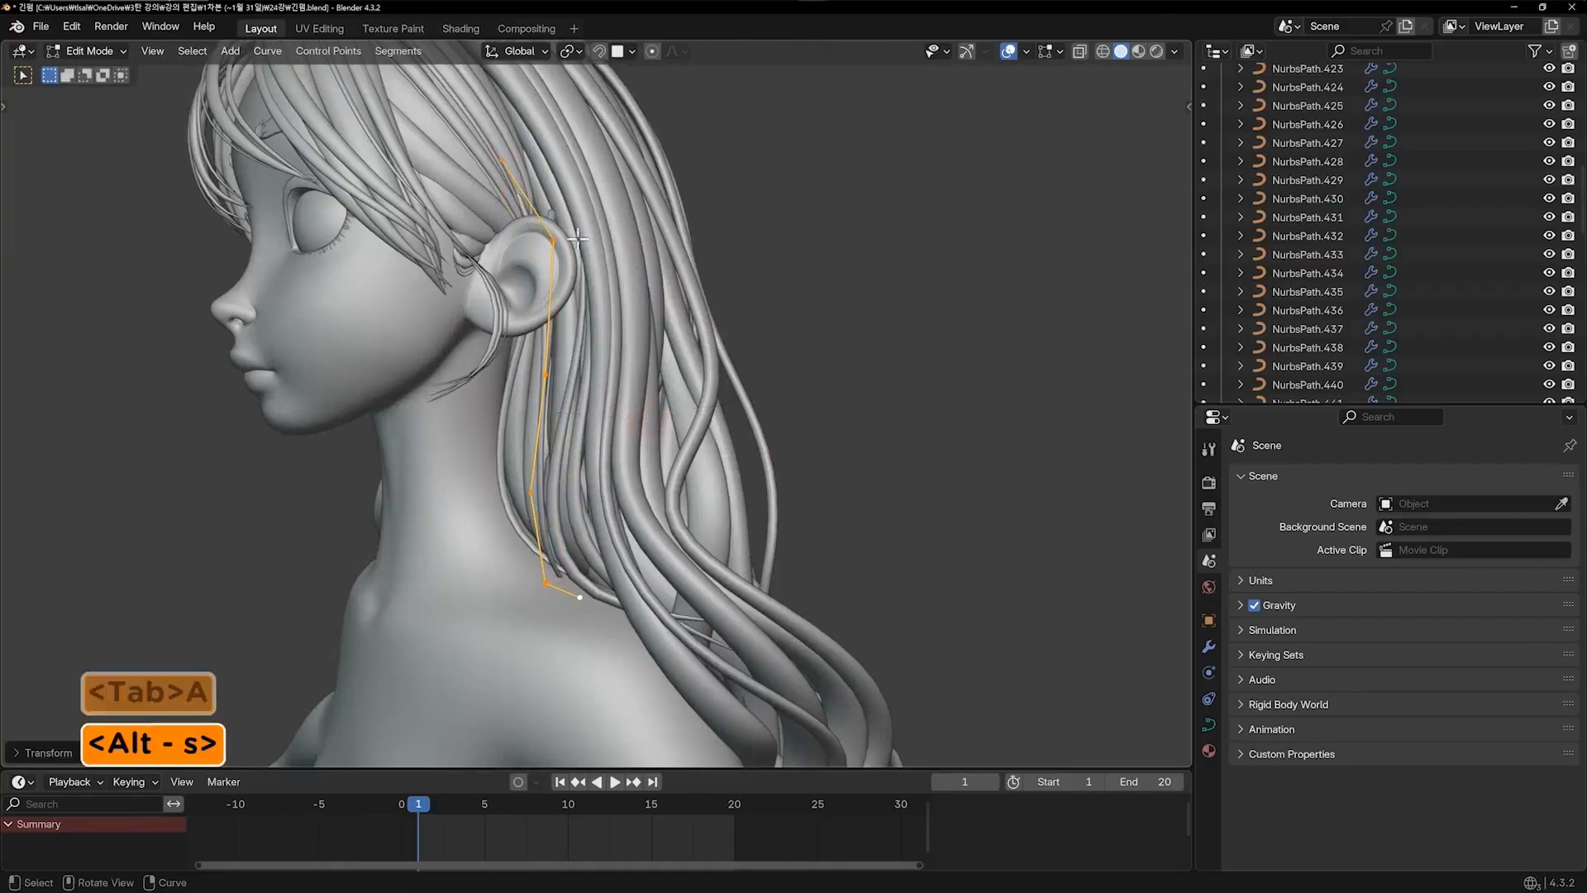
# Move the new strand's two upper control points back behind the ear
pyautogui.press('g')
pyautogui.press('Tab')
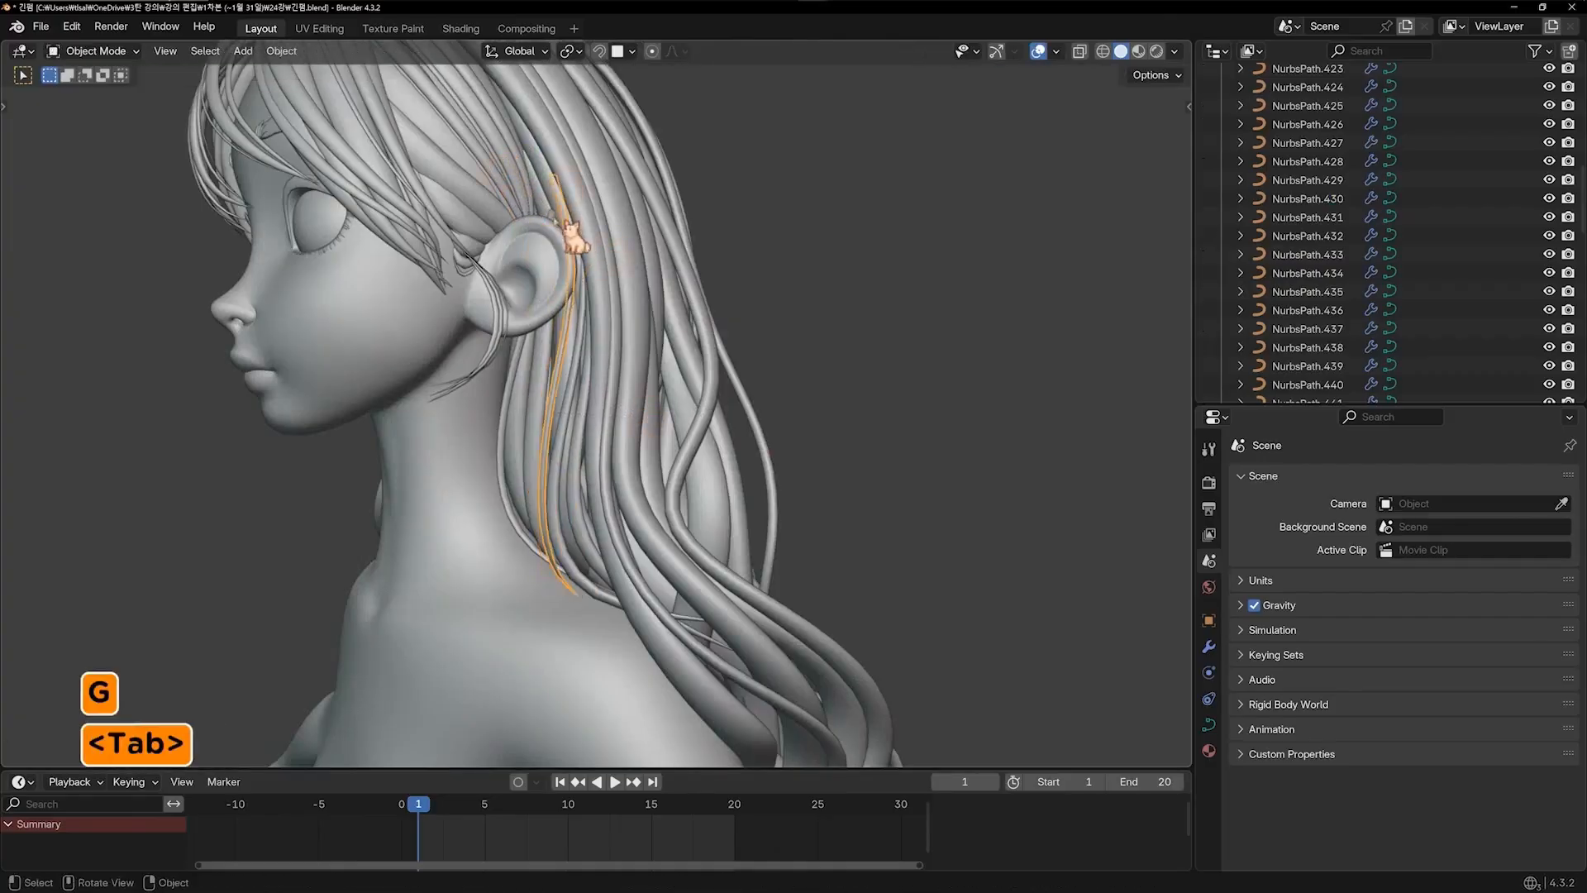
pyautogui.press('Tab')
pyautogui.press('g')
pyautogui.click(588, 221)
pyautogui.press('Tab')
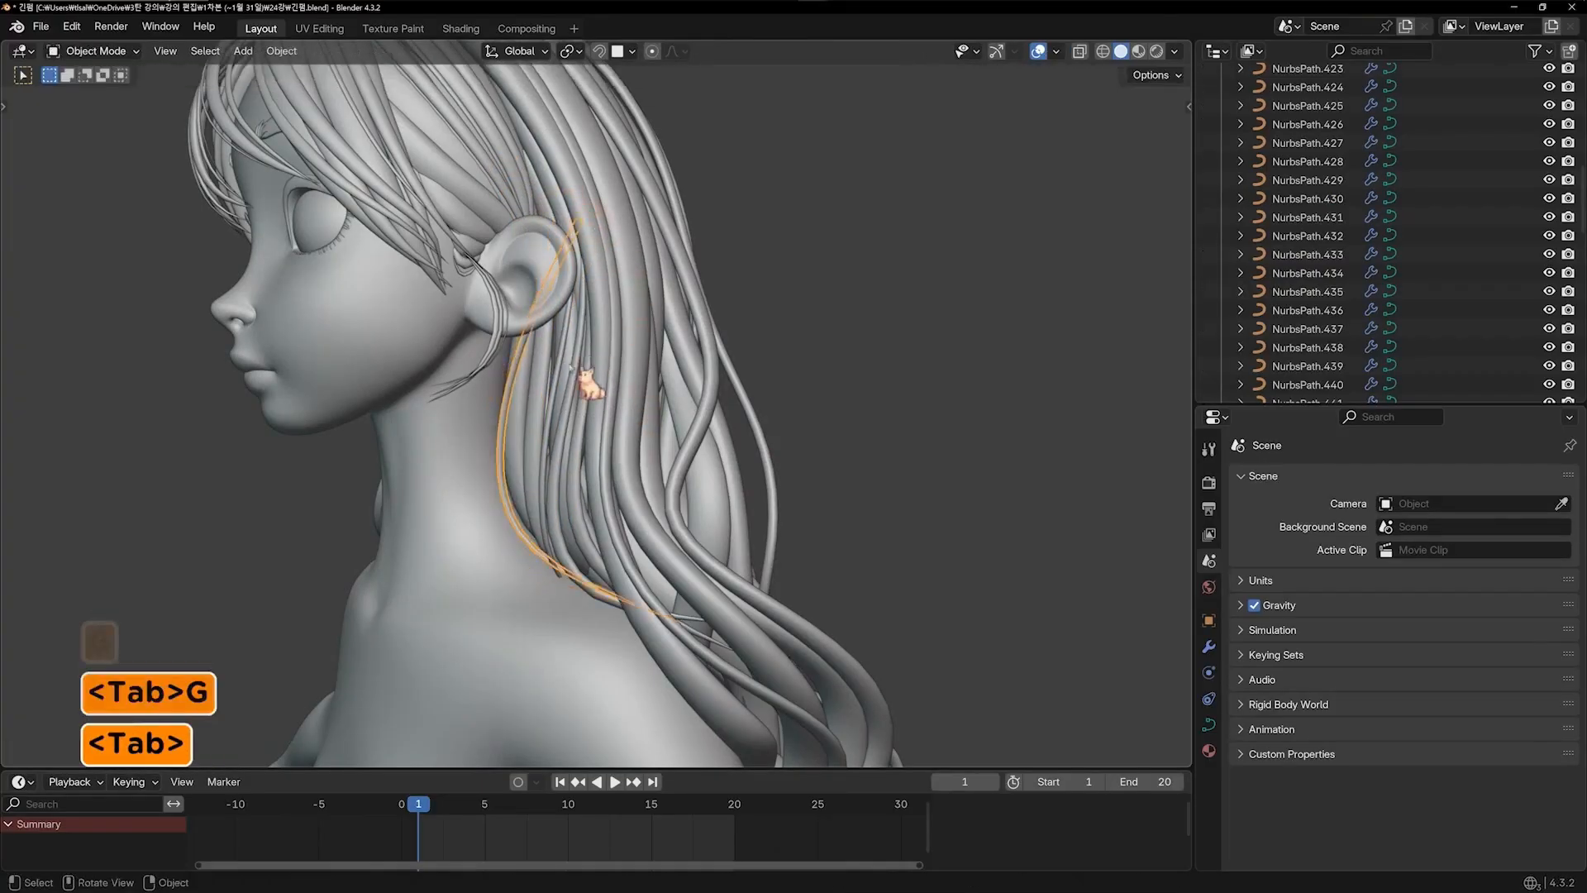
# Reposition the new strand's lower control points near the base of the neck
pyautogui.press('Tab')
pyautogui.press('g')
pyautogui.click(518, 582)
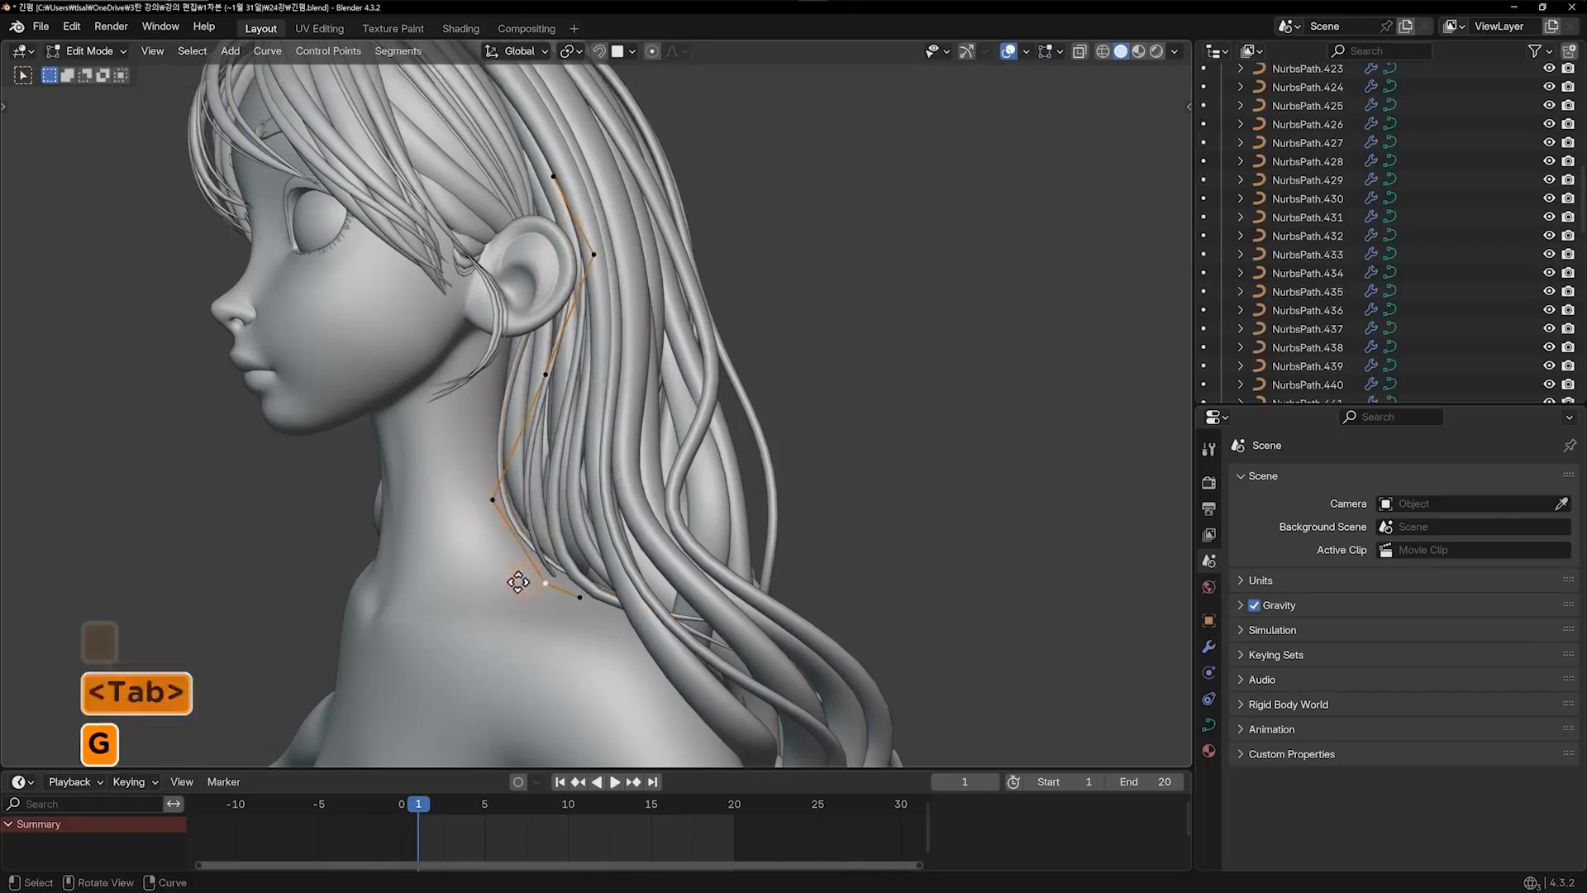
pyautogui.click(640, 580)
# Move the new strand's lower control point outward from the neck and shift its tip inward over the shoulder
pyautogui.press('Tab')
pyautogui.moveTo(536, 592); pyautogui.dragTo(895, 477, button='middle')
pyautogui.press('g')
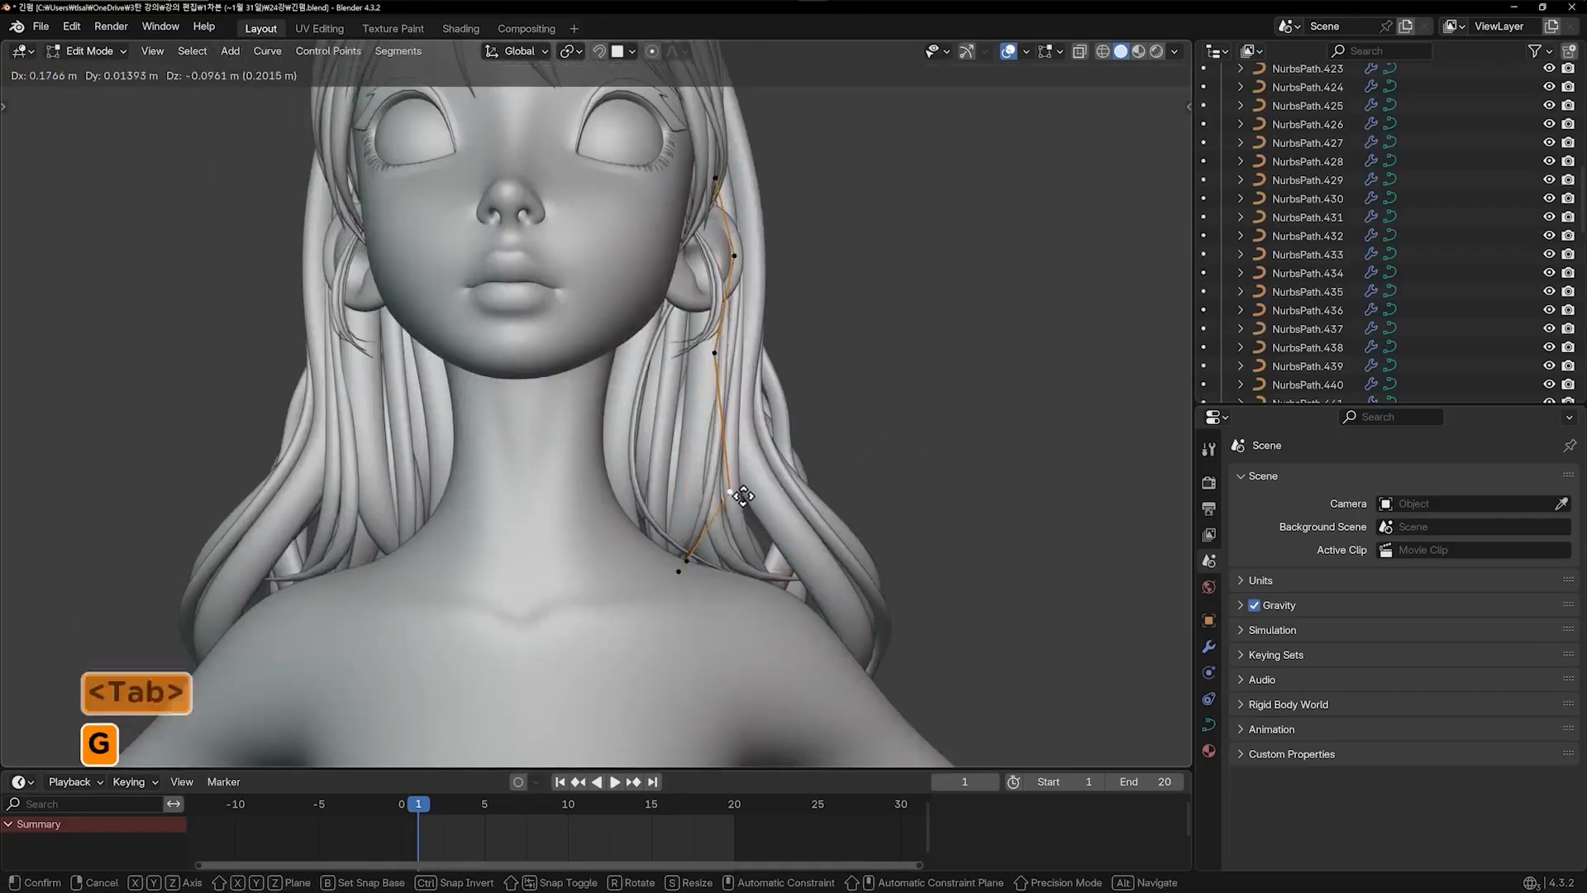
pyautogui.click(756, 513)
pyautogui.click(675, 582)
pyautogui.press('g')
pyautogui.click(649, 568)
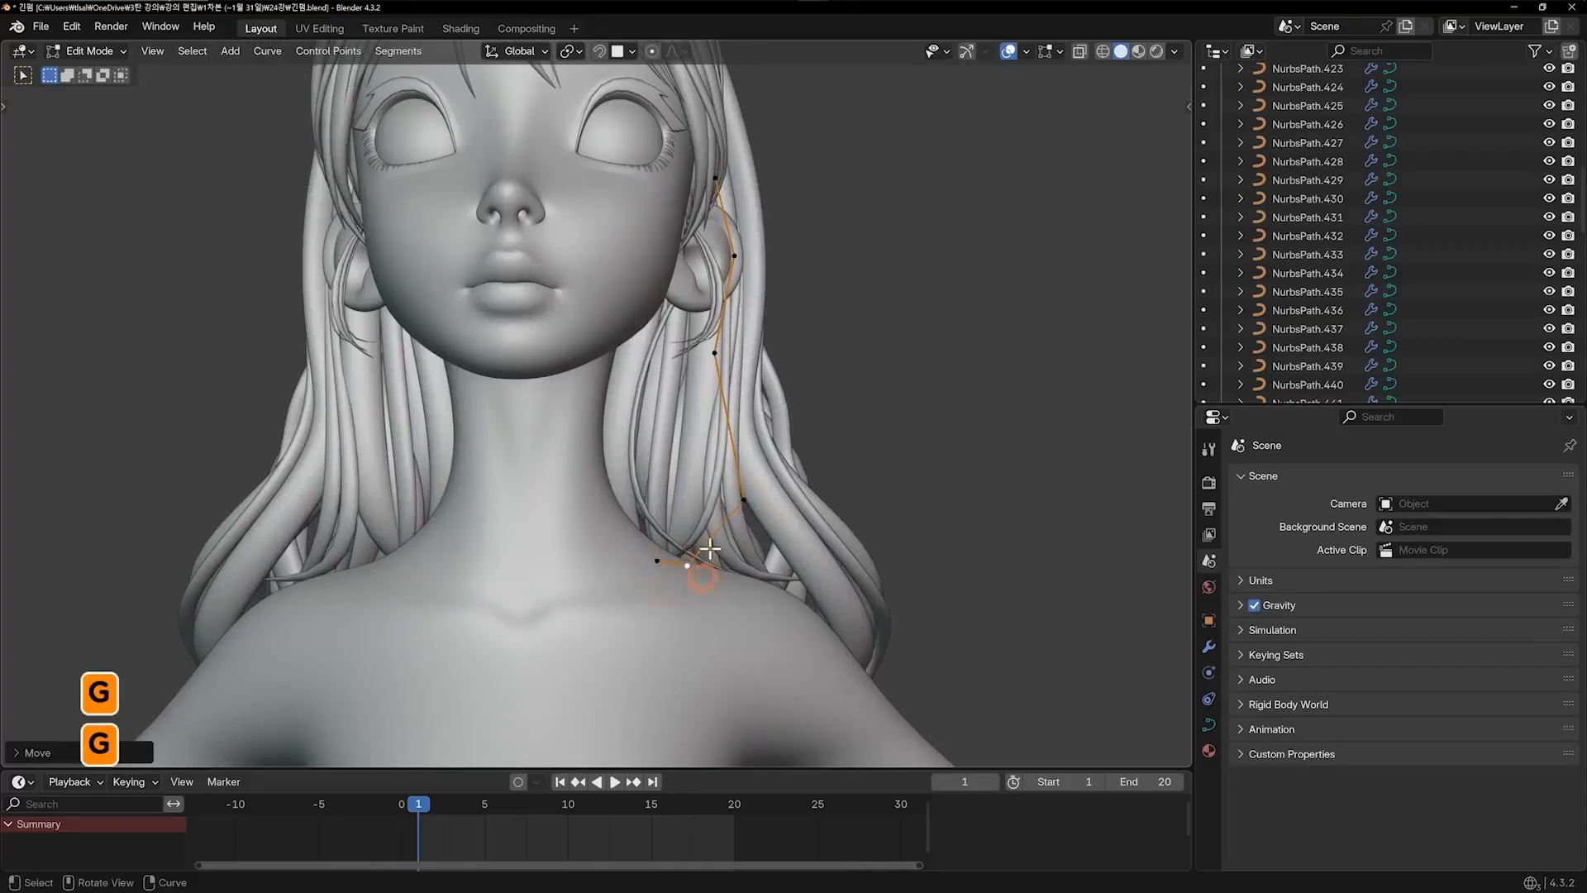
# Reposition the strand's tip control point on top of the shoulder and check the result from the front
pyautogui.moveTo(709, 376); pyautogui.dragTo(811, 354, button='middle')
pyautogui.press('Tab')
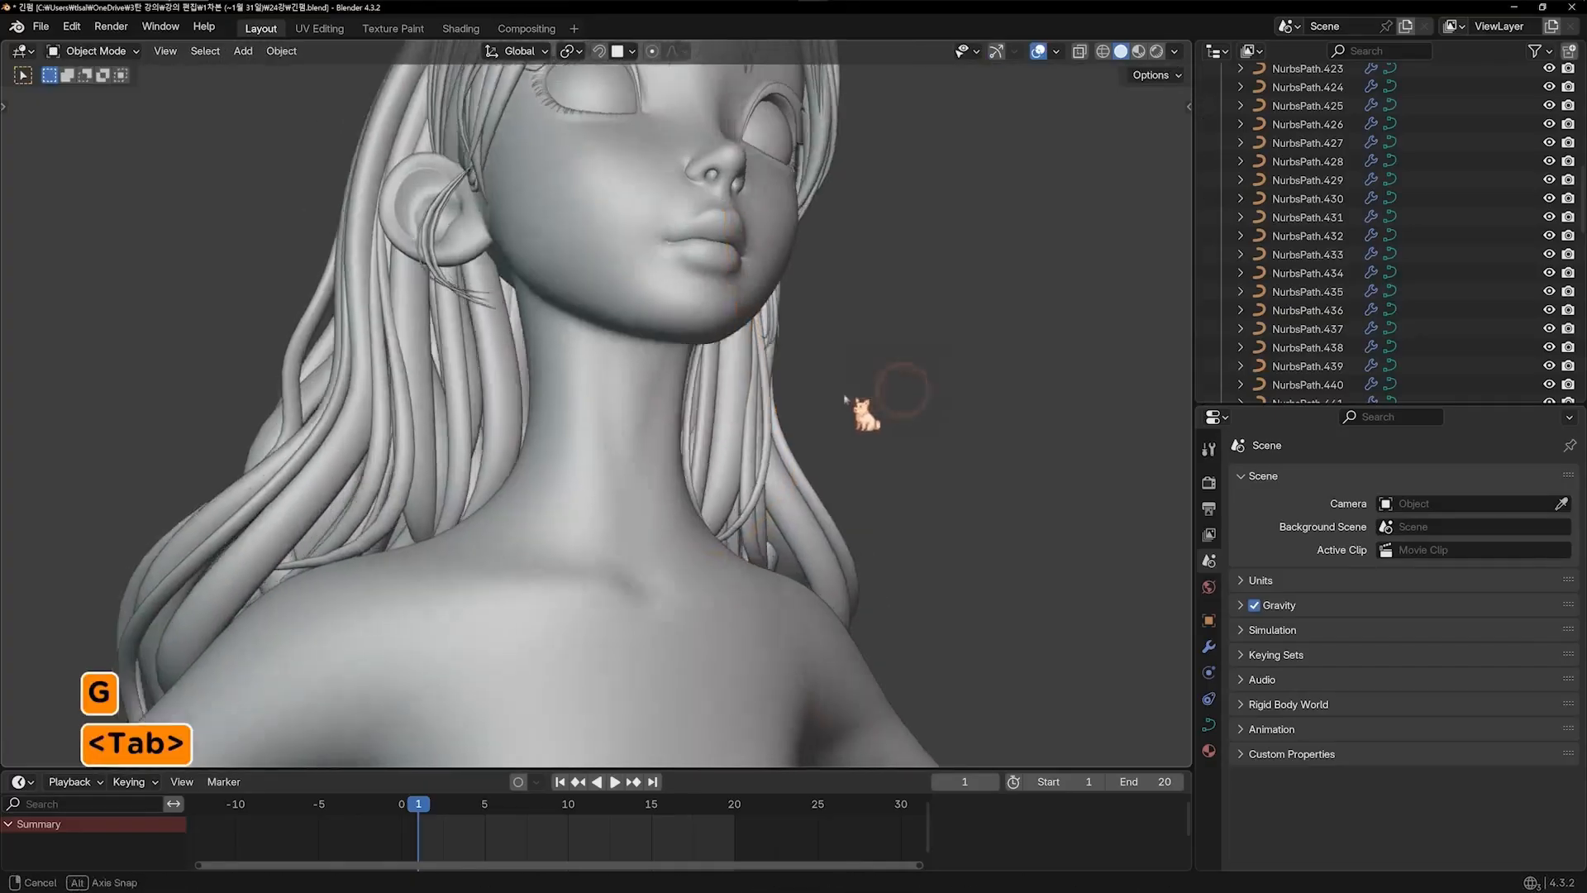
pyautogui.press('1')
pyautogui.scroll(-1, 814, 497)
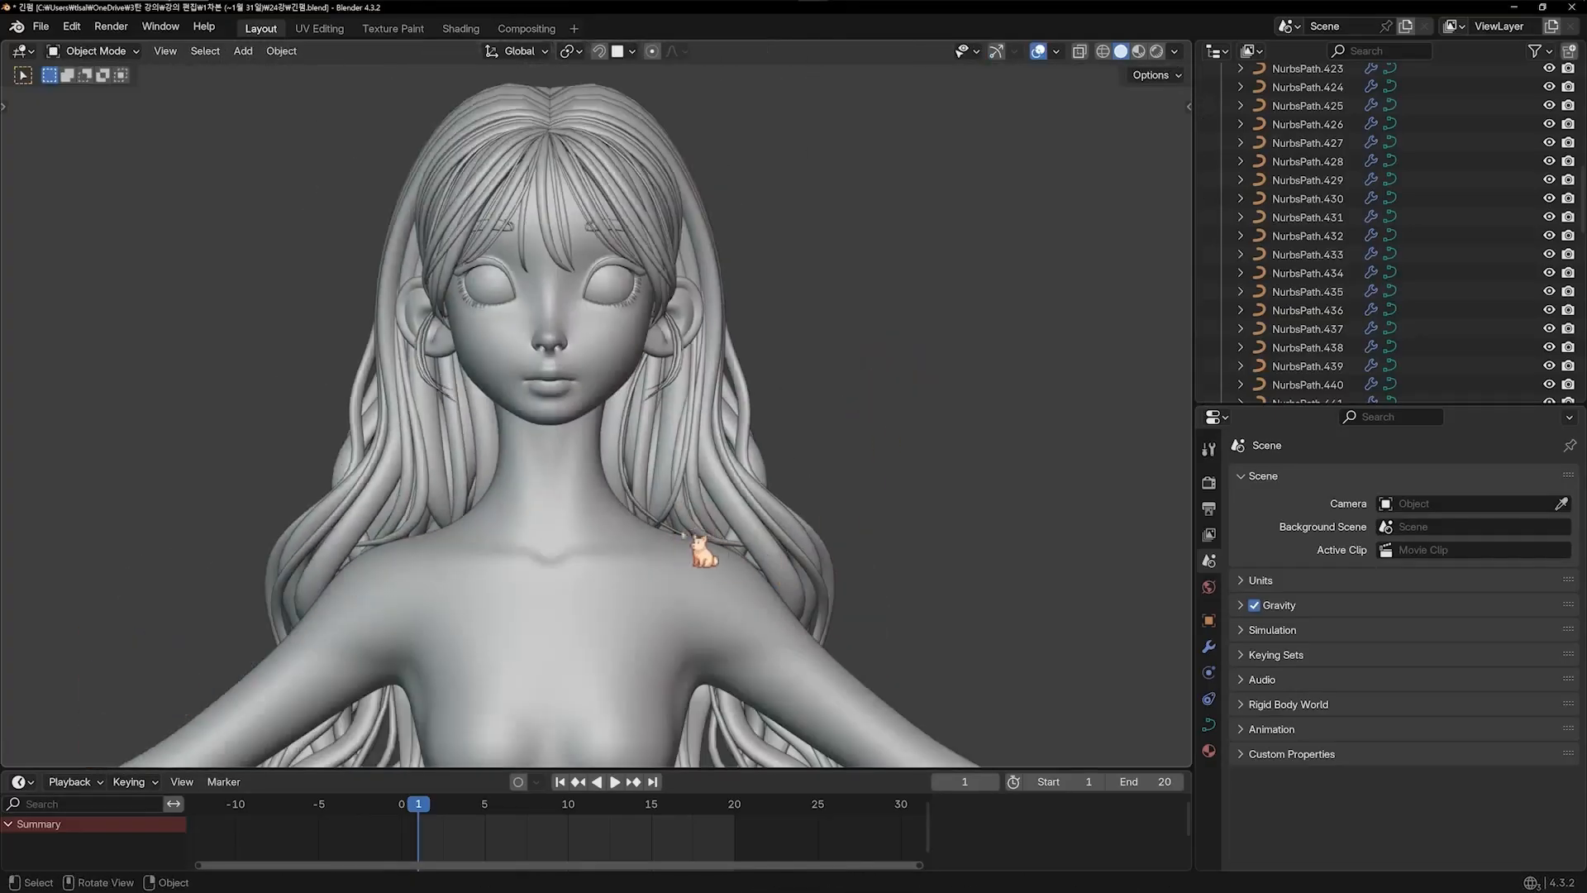
pyautogui.moveTo(673, 529); pyautogui.dragTo(620, 536, button='middle')
pyautogui.scroll(2, 620, 536)
pyautogui.press('Tab')
pyautogui.press('g')
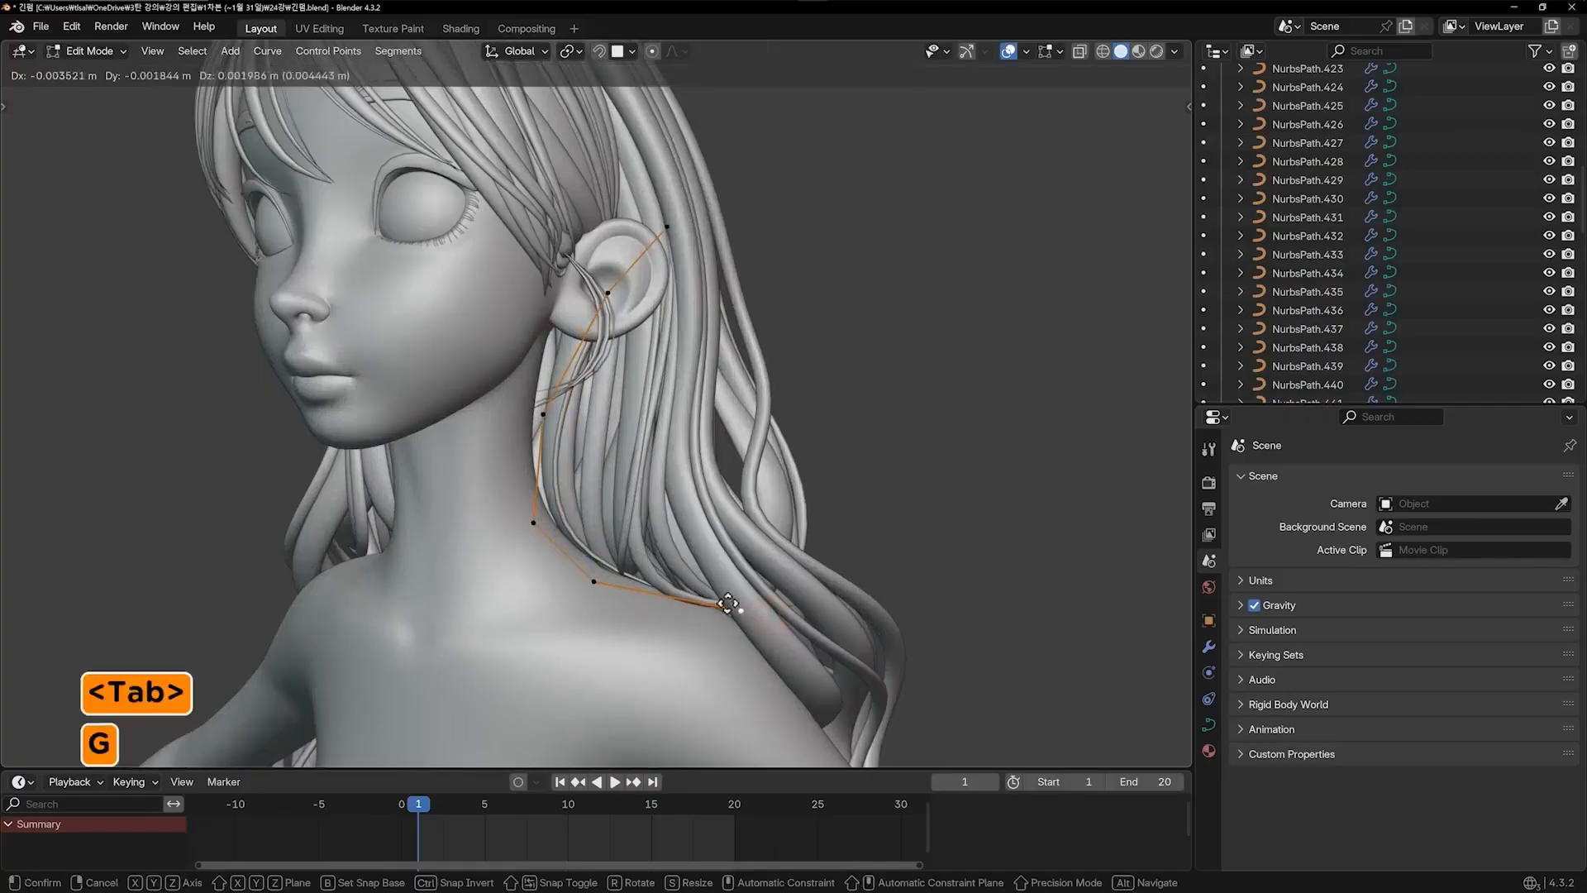
pyautogui.click(713, 577)
pyautogui.press('Tab')
pyautogui.press('1')
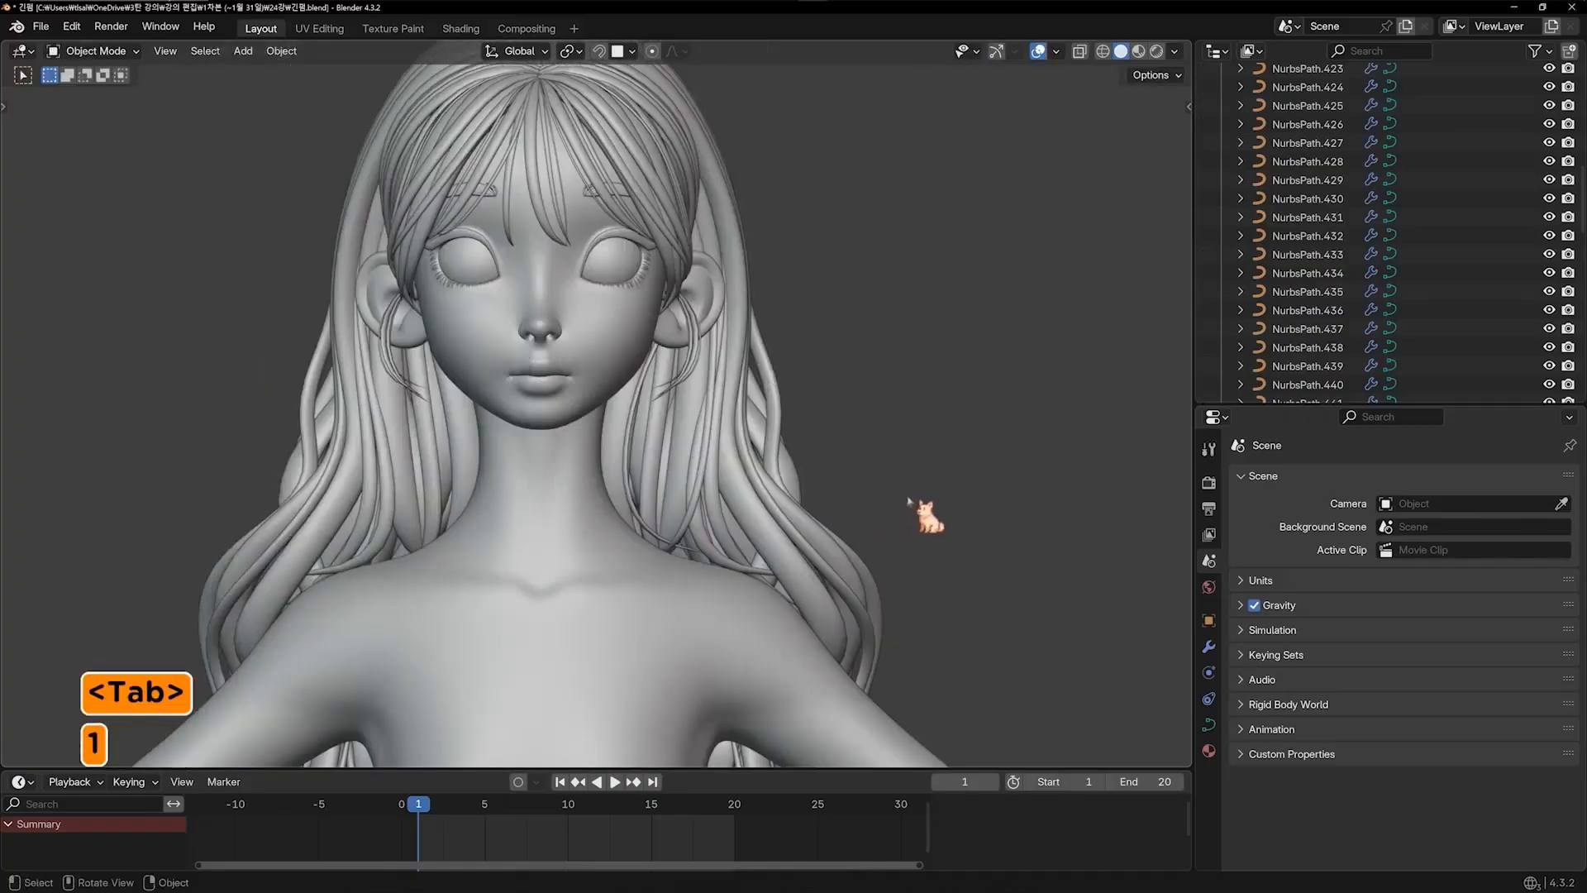
pyautogui.scroll(-2, 907, 499)
pyautogui.keyDown('shift'); pyautogui.moveTo(837, 512); pyautogui.dragTo(848, 527, button='middle'); pyautogui.keyUp('shift')
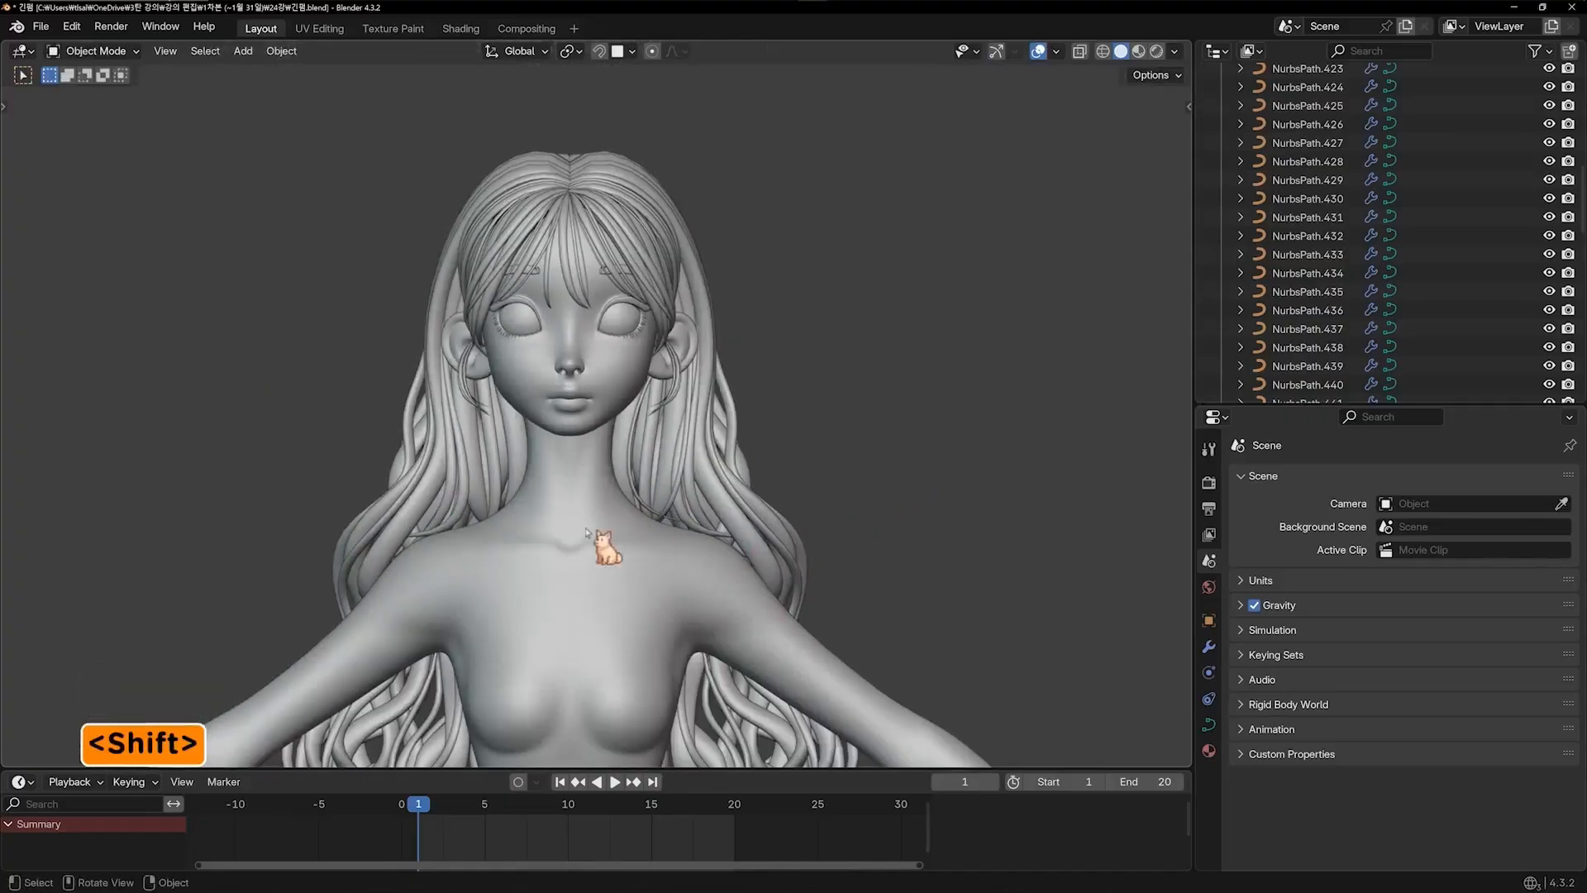
# Duplicate the thin strand behind the opposite ear and move the copy slightly forward
pyautogui.scroll(3, 537, 528)
pyautogui.click(418, 505)
pyautogui.moveTo(418, 505); pyautogui.dragTo(548, 429, button='middle')
pyautogui.hotkey('shift', 'd')
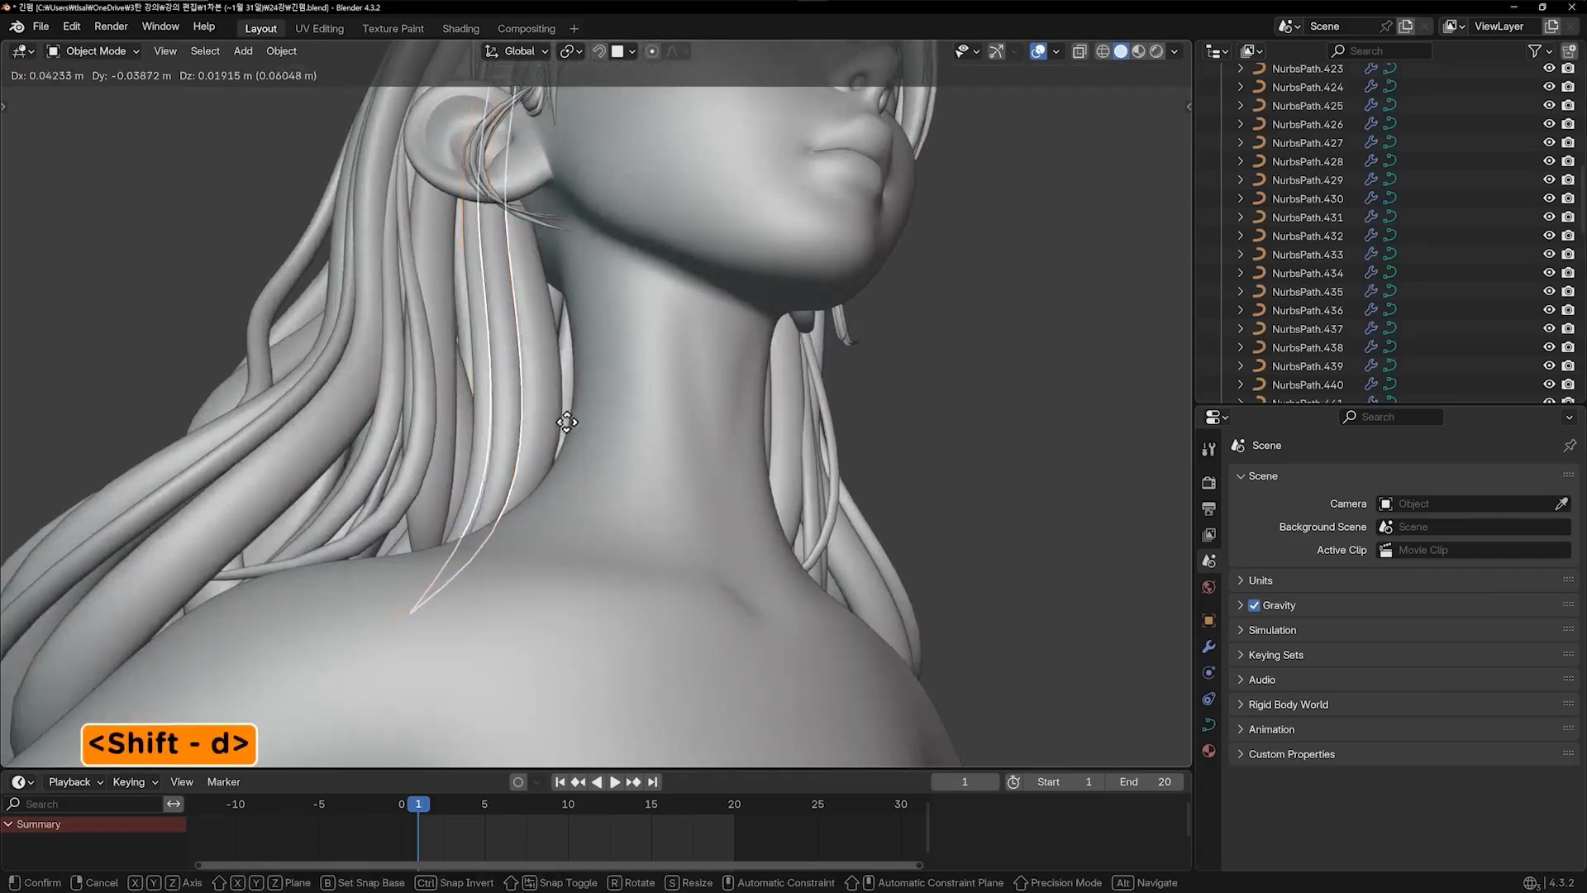
pyautogui.click(507, 525)
pyautogui.press('Tab')
pyautogui.moveTo(298, 625); pyautogui.dragTo(207, 663, button='middle')
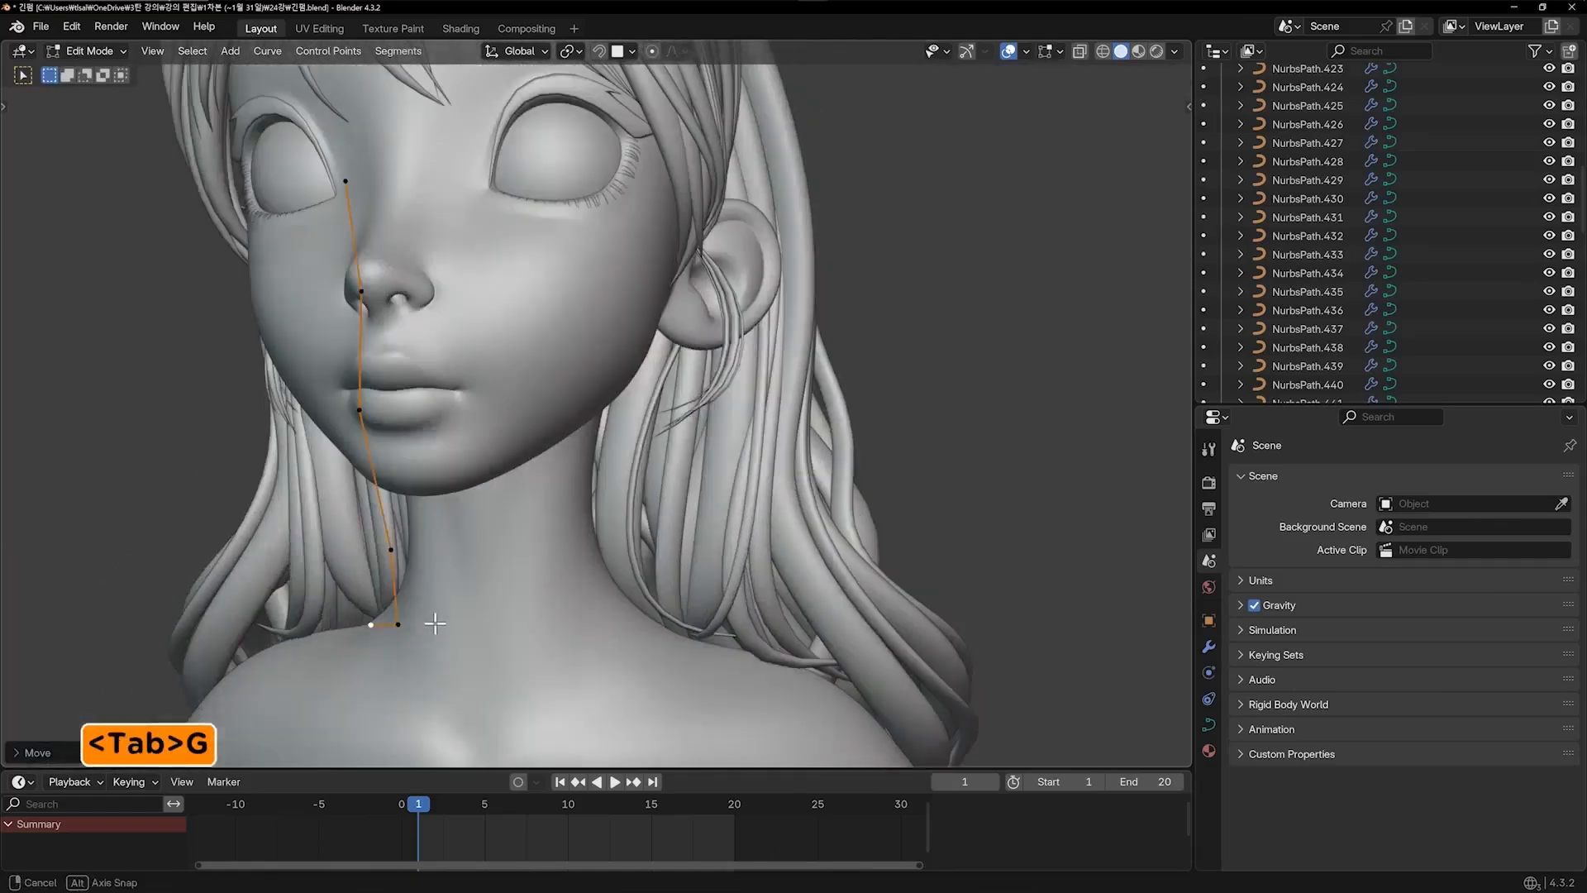
# Move the copy's tip back across the top of the shoulder and thin the entire strand
pyautogui.press('g')
pyautogui.click(376, 641)
pyautogui.moveTo(377, 640); pyautogui.dragTo(589, 585, button='middle')
pyautogui.press('g')
pyautogui.click(540, 600)
pyautogui.press('a')
pyautogui.hotkey('alt', 's')
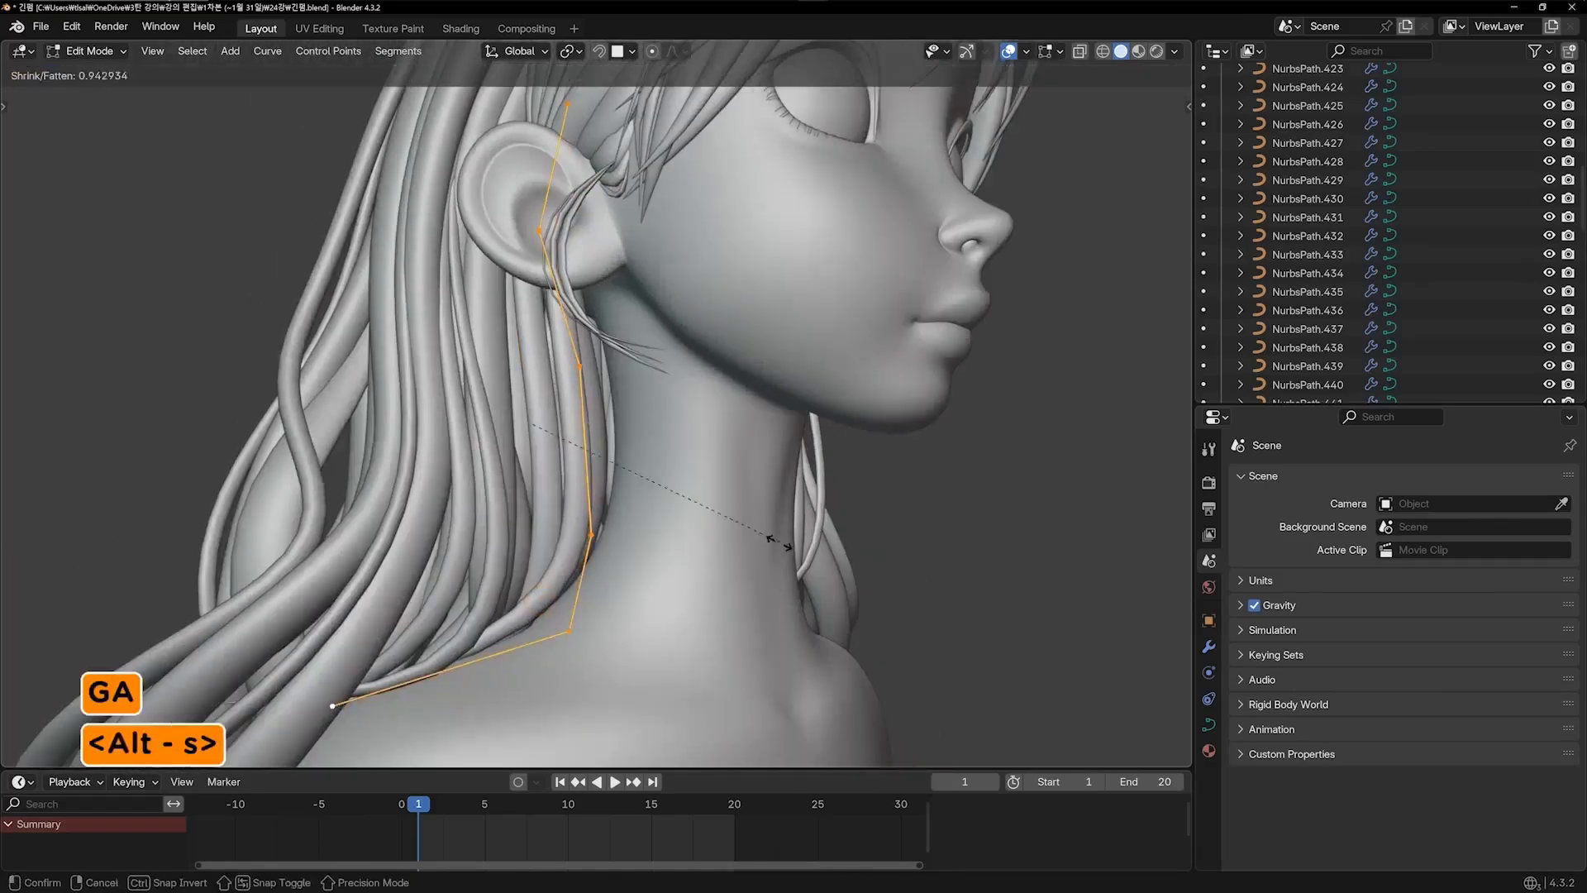
pyautogui.click(616, 547)
# Move the copy's top control point down toward the ear and adjust its middle points beside the neck
pyautogui.click(560, 98)
pyautogui.press('g')
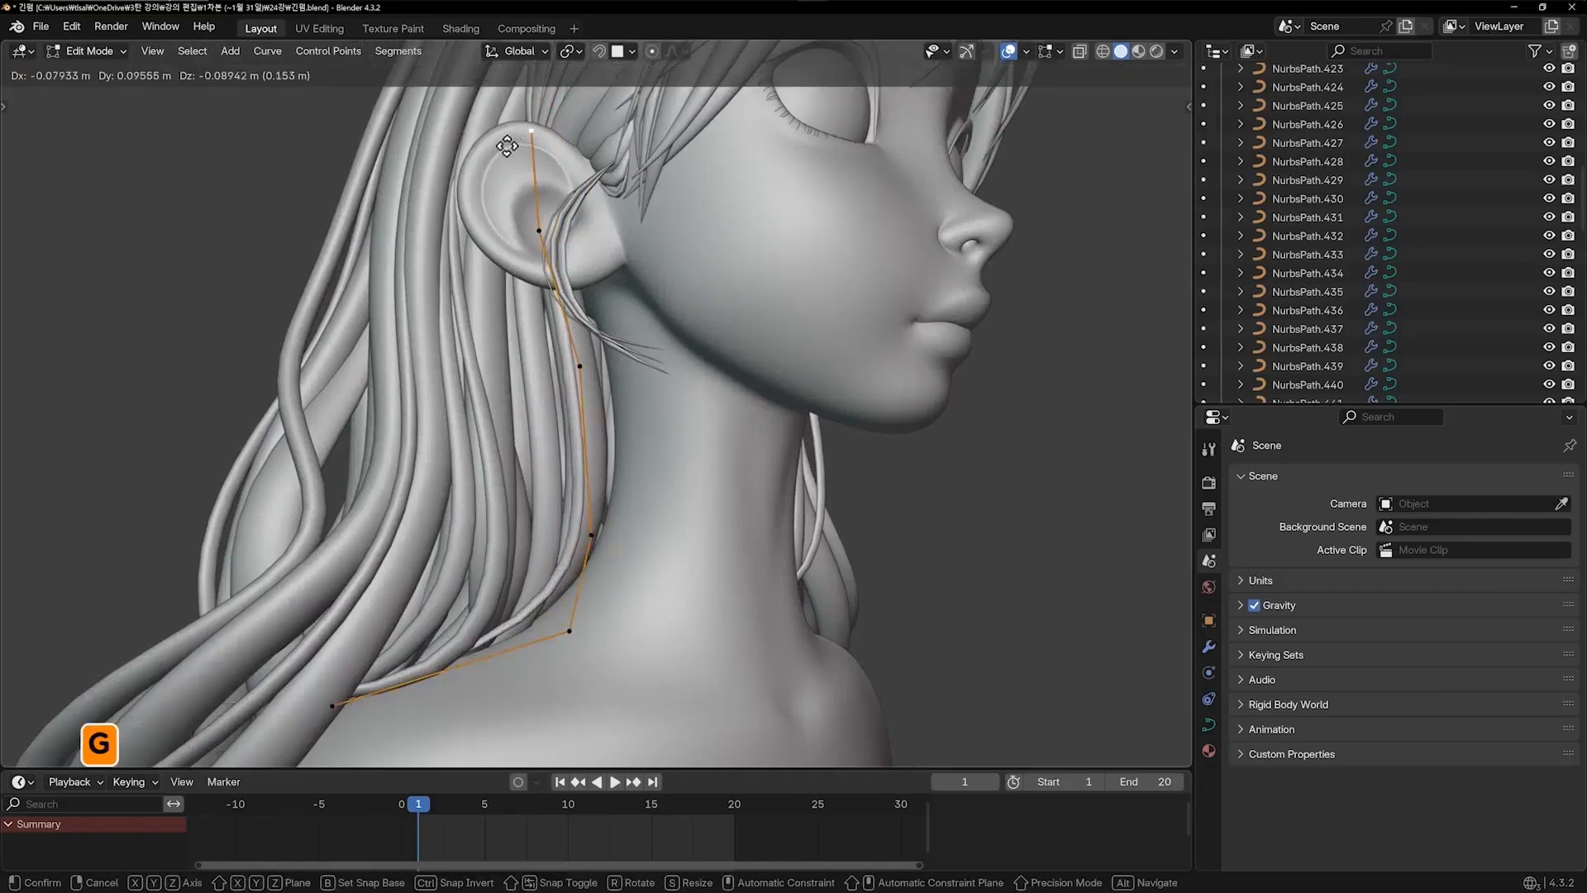
pyautogui.click(507, 144)
pyautogui.moveTo(596, 277); pyautogui.dragTo(529, 258, button='middle')
pyautogui.click(531, 360)
pyautogui.press('g')
pyautogui.click(557, 365)
pyautogui.click(532, 544)
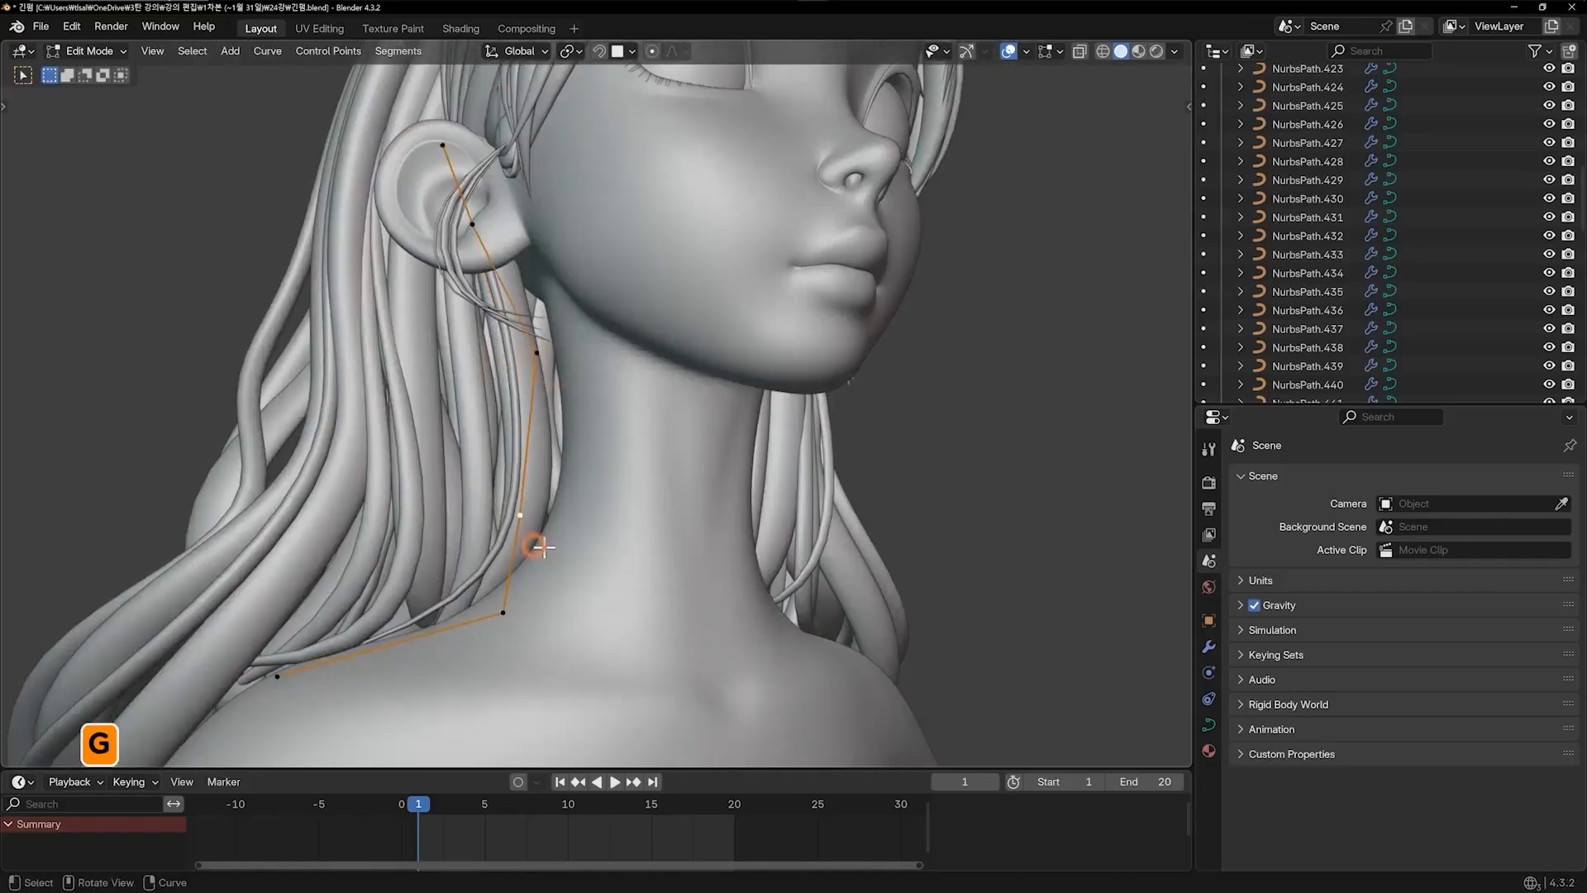
pyautogui.press('g')
pyautogui.click(567, 556)
# Shift the copy's two control points at the base of the neck outward toward the hair in front view
pyautogui.press('Tab')
pyautogui.click(1089, 449)
pyautogui.press('KP_1')
pyautogui.press('Tab')
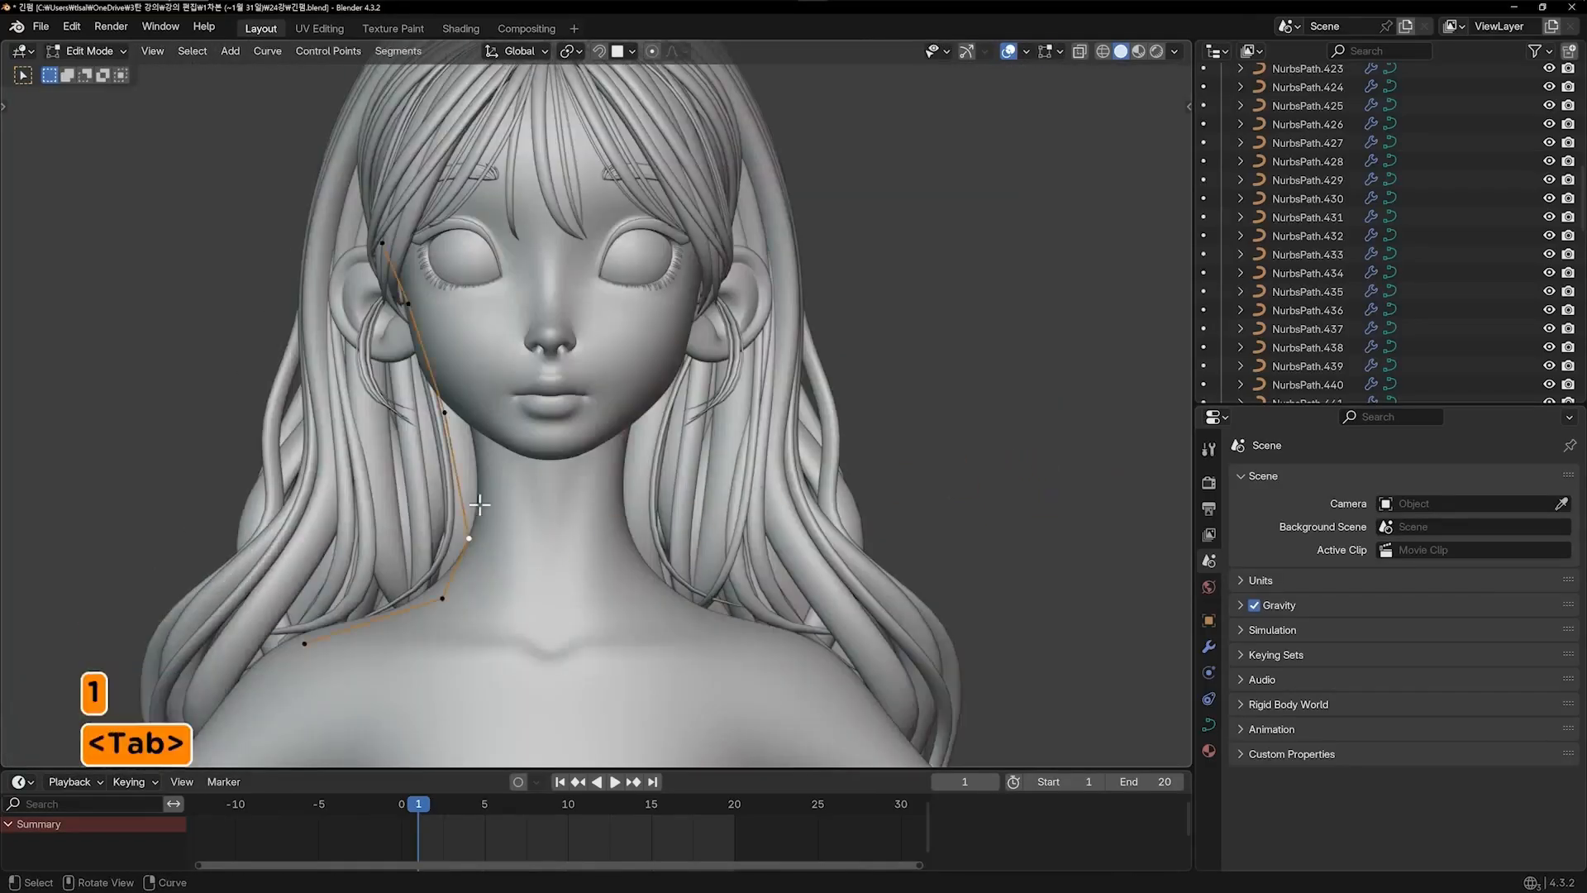
pyautogui.press('g')
pyautogui.click(488, 478)
pyautogui.press('Tab')
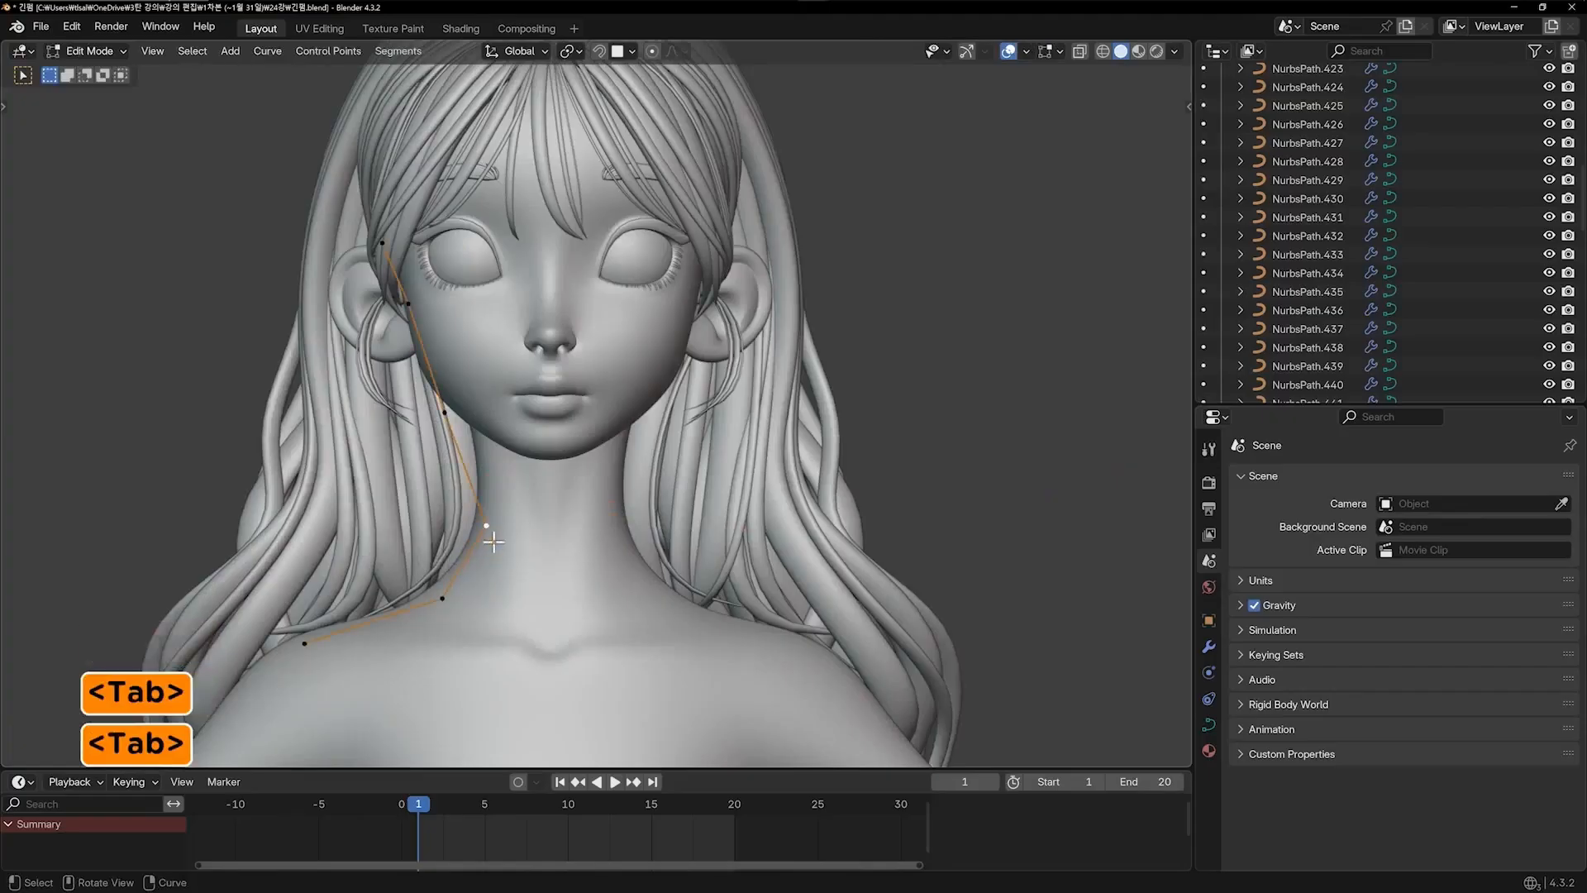
pyautogui.press('g')
pyautogui.click(420, 540)
pyautogui.click(440, 610)
pyautogui.press('g')
pyautogui.click(391, 621)
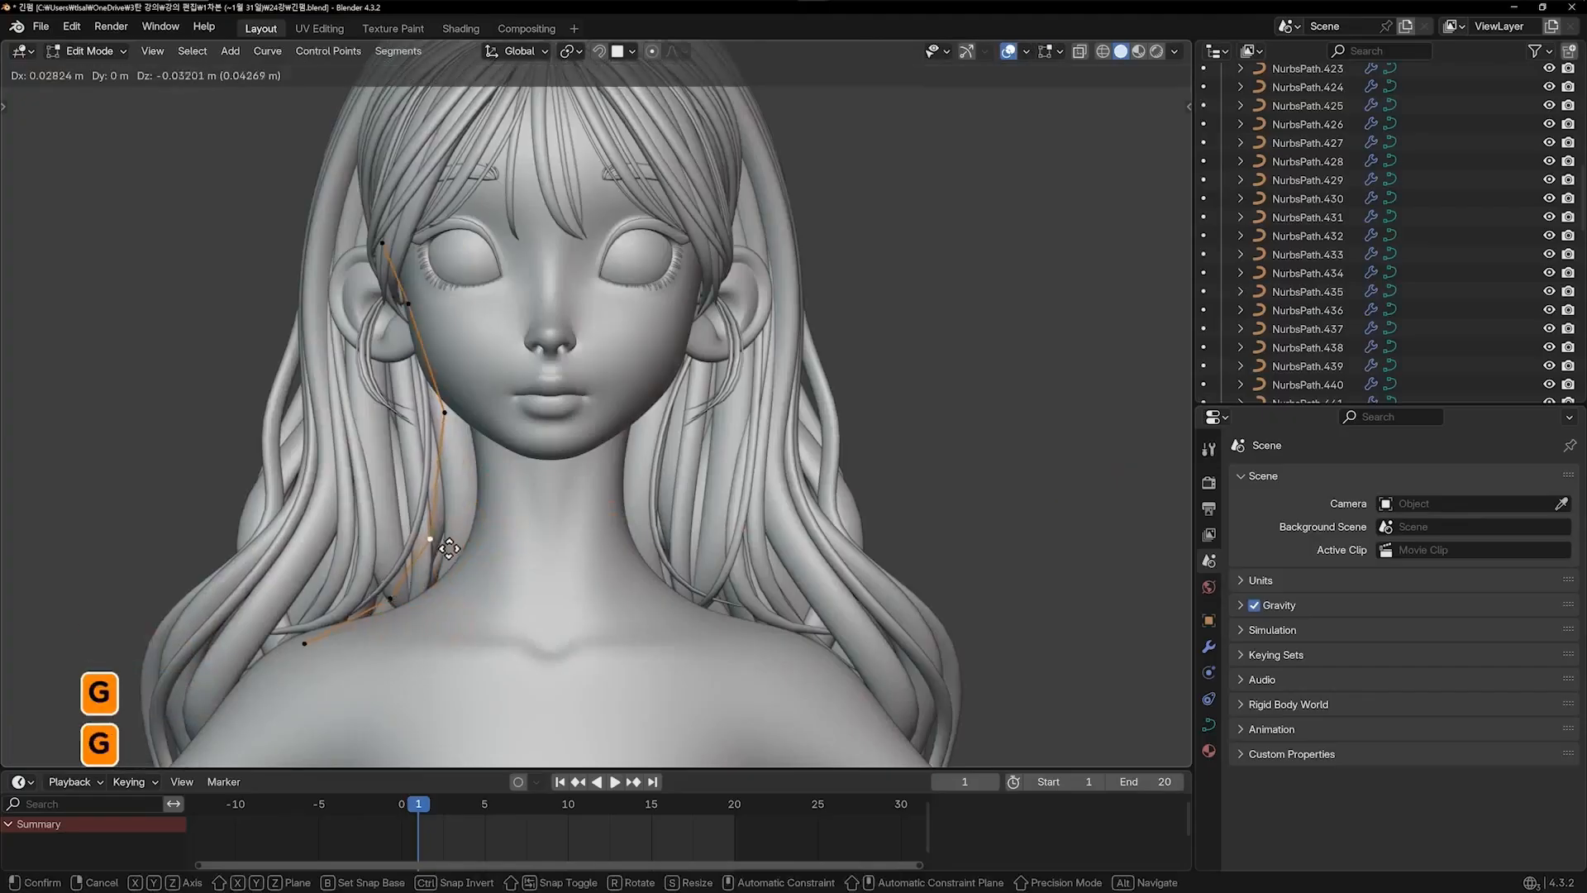
pyautogui.press('Tab')
# Duplicate the long outer strand running from the crown down the back and offset the copy slightly
pyautogui.scroll(-1, 499, 531)
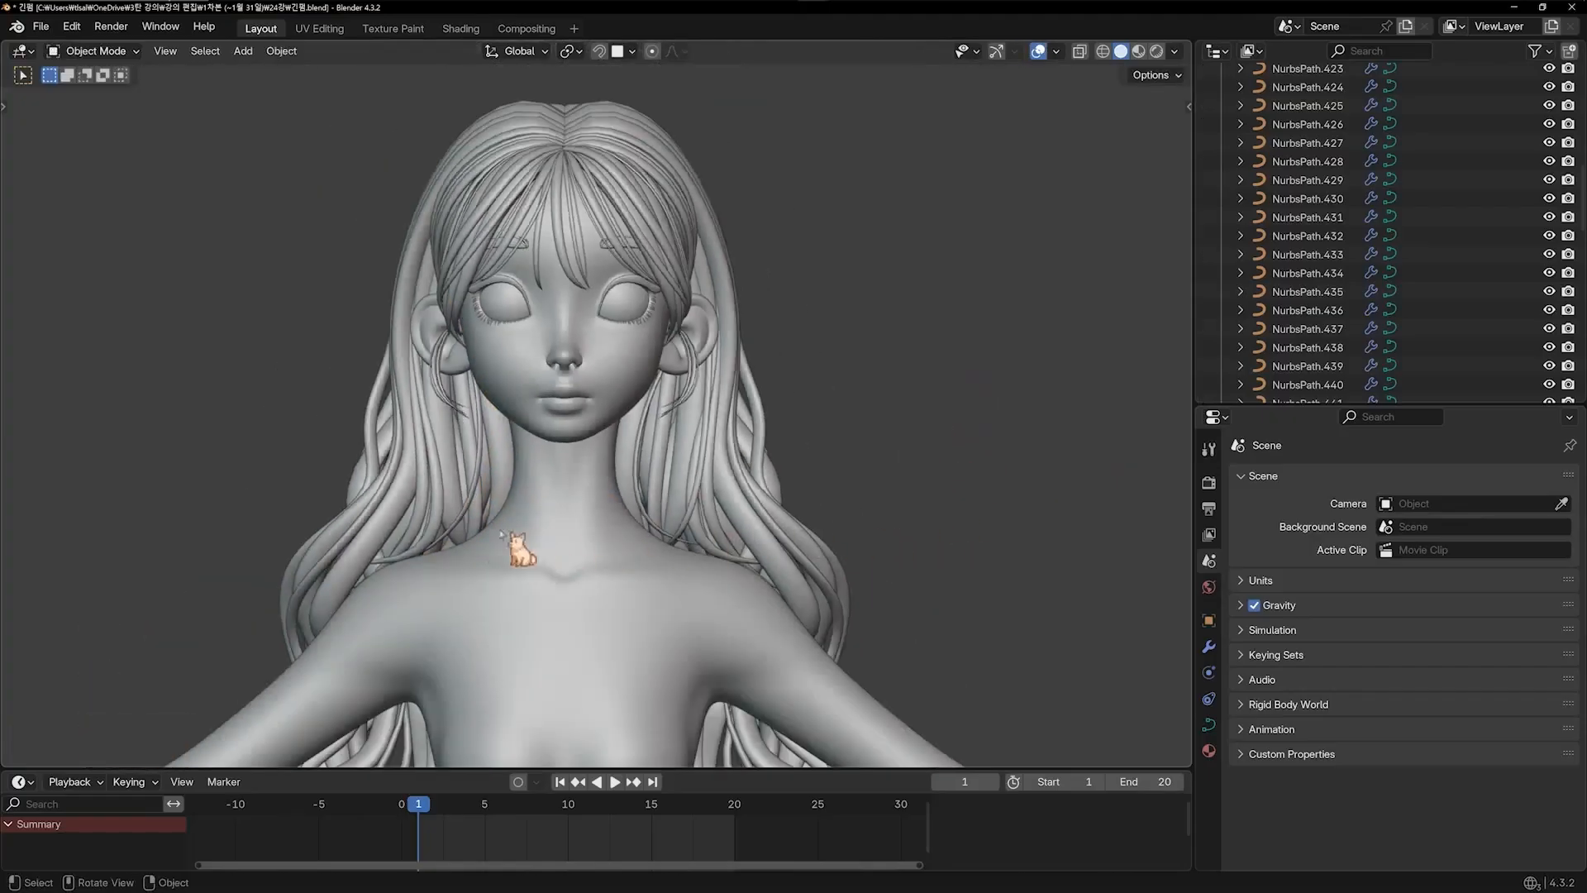
pyautogui.scroll(1, 422, 522)
pyautogui.keyDown('shift'); pyautogui.moveTo(586, 496); pyautogui.dragTo(589, 447, button='middle'); pyautogui.keyUp('shift')
pyautogui.scroll(-1, 588, 446)
pyautogui.keyDown('shift'); pyautogui.moveTo(727, 509); pyautogui.dragTo(809, 511, button='middle'); pyautogui.keyUp('shift')
pyautogui.scroll(2, 602, 476)
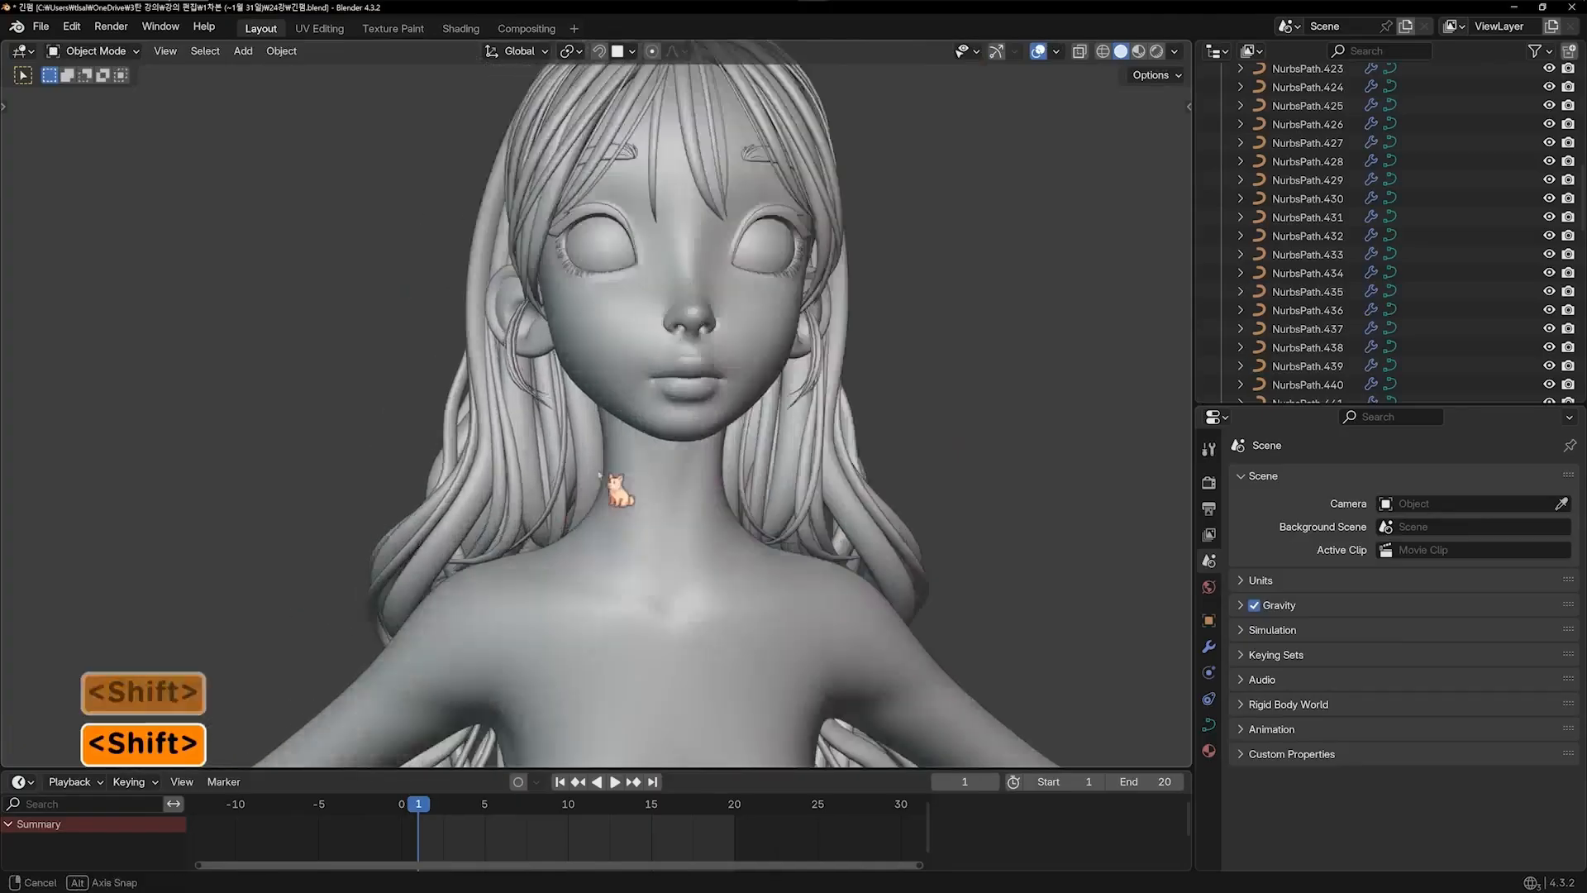
pyautogui.moveTo(602, 476); pyautogui.dragTo(438, 482, button='middle')
pyautogui.keyDown('shift'); pyautogui.moveTo(769, 496); pyautogui.dragTo(728, 504, button='middle'); pyautogui.keyUp('shift')
pyautogui.keyDown('shift'); pyautogui.click(728, 460); pyautogui.keyUp('shift')
pyautogui.hotkey('shift', 'd')
pyautogui.click(741, 439)
# Thin the entire long duplicated strand
pyautogui.scroll(-3, 741, 439)
pyautogui.press('Tab')
pyautogui.press('a')
pyautogui.hotkey('alt', 's')
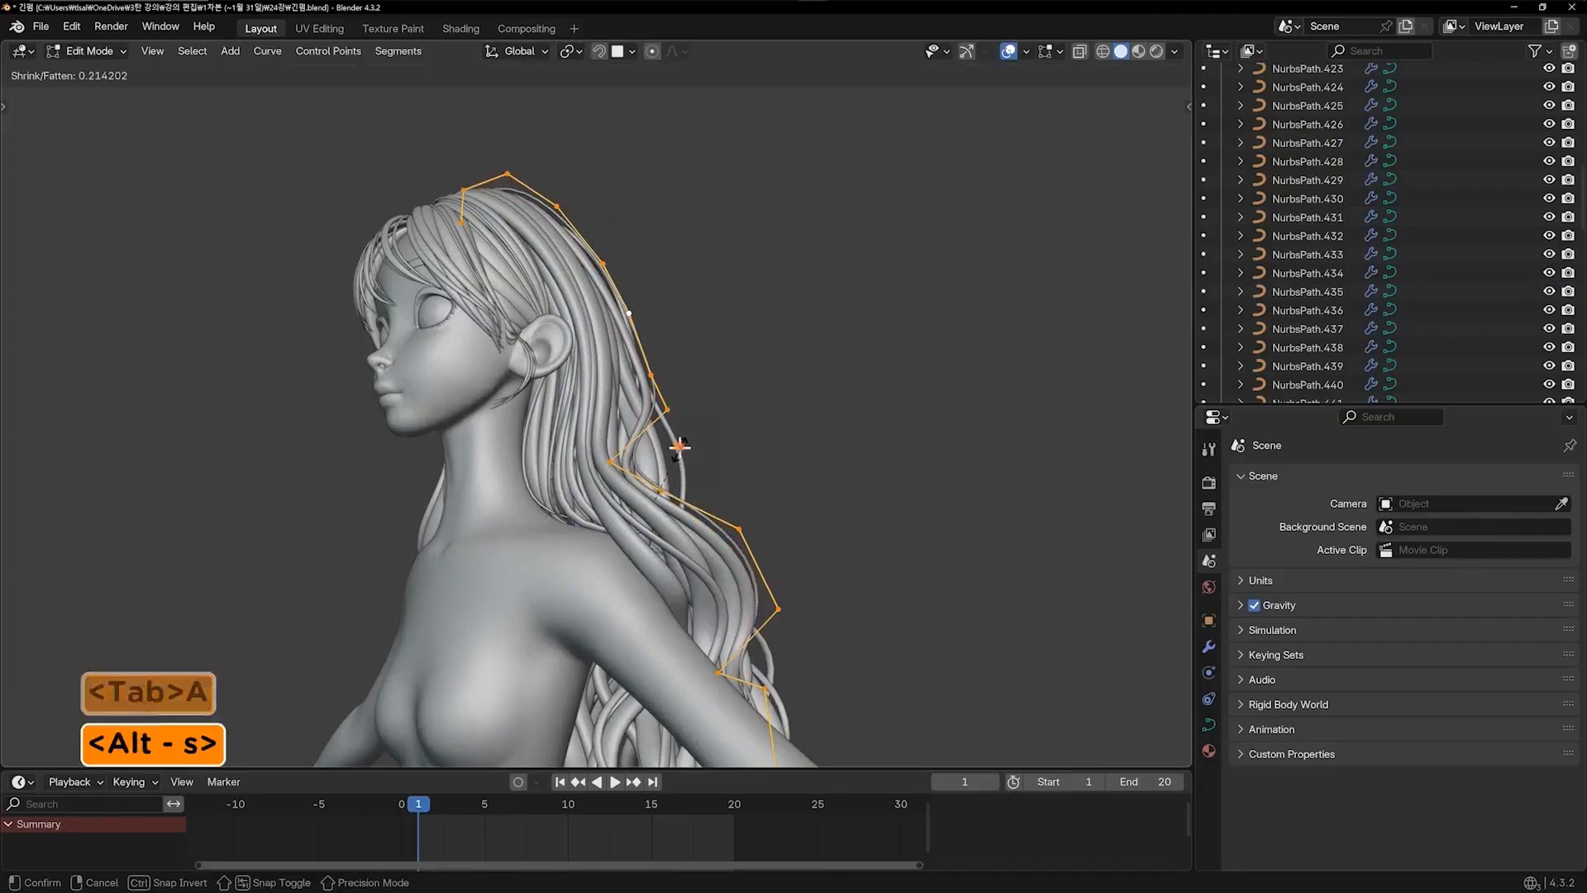
pyautogui.click(679, 446)
# Reposition the long thin strand's upper control points to follow the outline of the crown
pyautogui.keyDown('shift'); pyautogui.moveTo(680, 447); pyautogui.dragTo(786, 347, button='middle'); pyautogui.keyUp('shift')
pyautogui.press('g')
pyautogui.click(625, 482)
pyautogui.hotkey('shift', '1')
pyautogui.keyDown('shift'); pyautogui.moveTo(802, 403); pyautogui.dragTo(707, 210, button='middle'); pyautogui.keyUp('shift')
pyautogui.scroll(1, 661, 151)
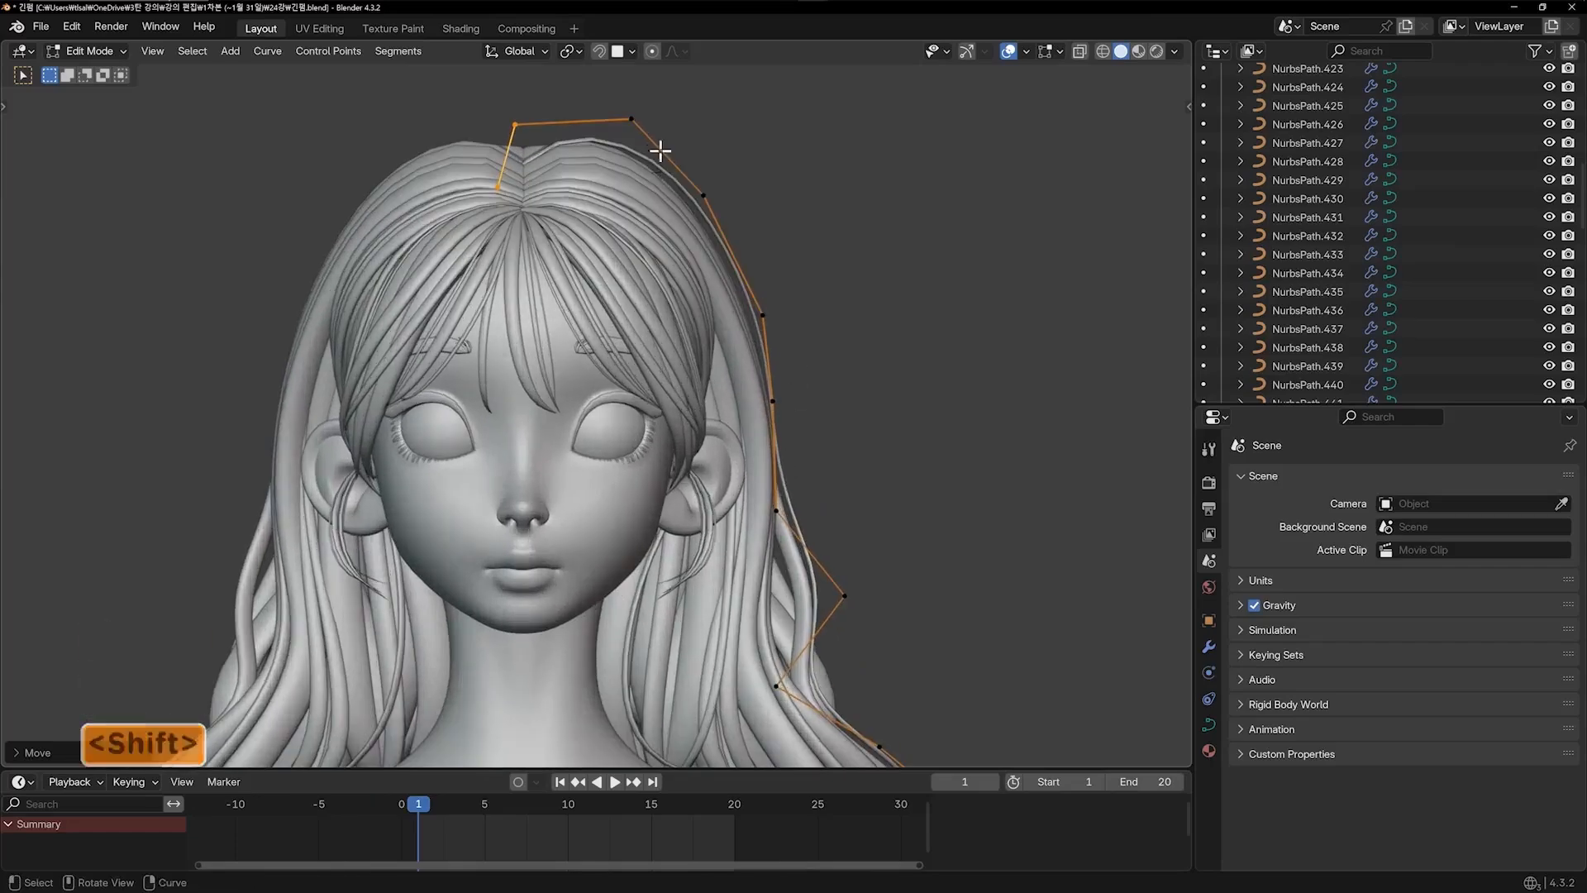
pyautogui.press('g')
pyautogui.click(784, 194)
pyautogui.press('g')
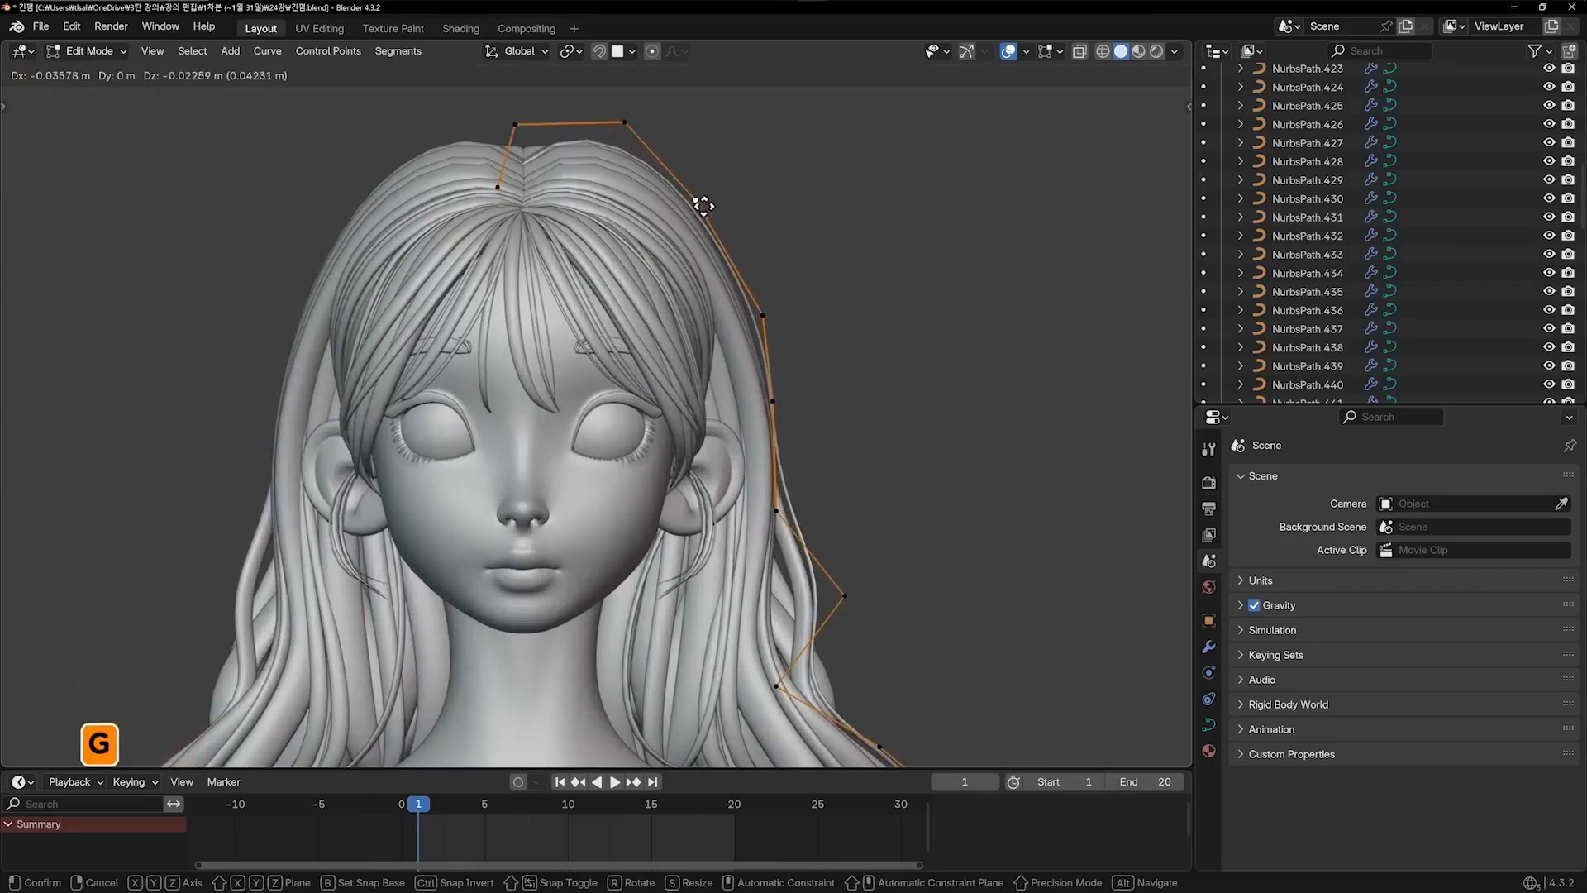
pyautogui.click(697, 201)
# Adjust the long strand's control points beside the face and neck, pushing one outward to make a wave
pyautogui.click(763, 316)
pyautogui.press('g')
pyautogui.click(763, 320)
pyautogui.keyDown('shift'); pyautogui.moveTo(762, 320); pyautogui.dragTo(726, 170, button='middle'); pyautogui.keyUp('shift')
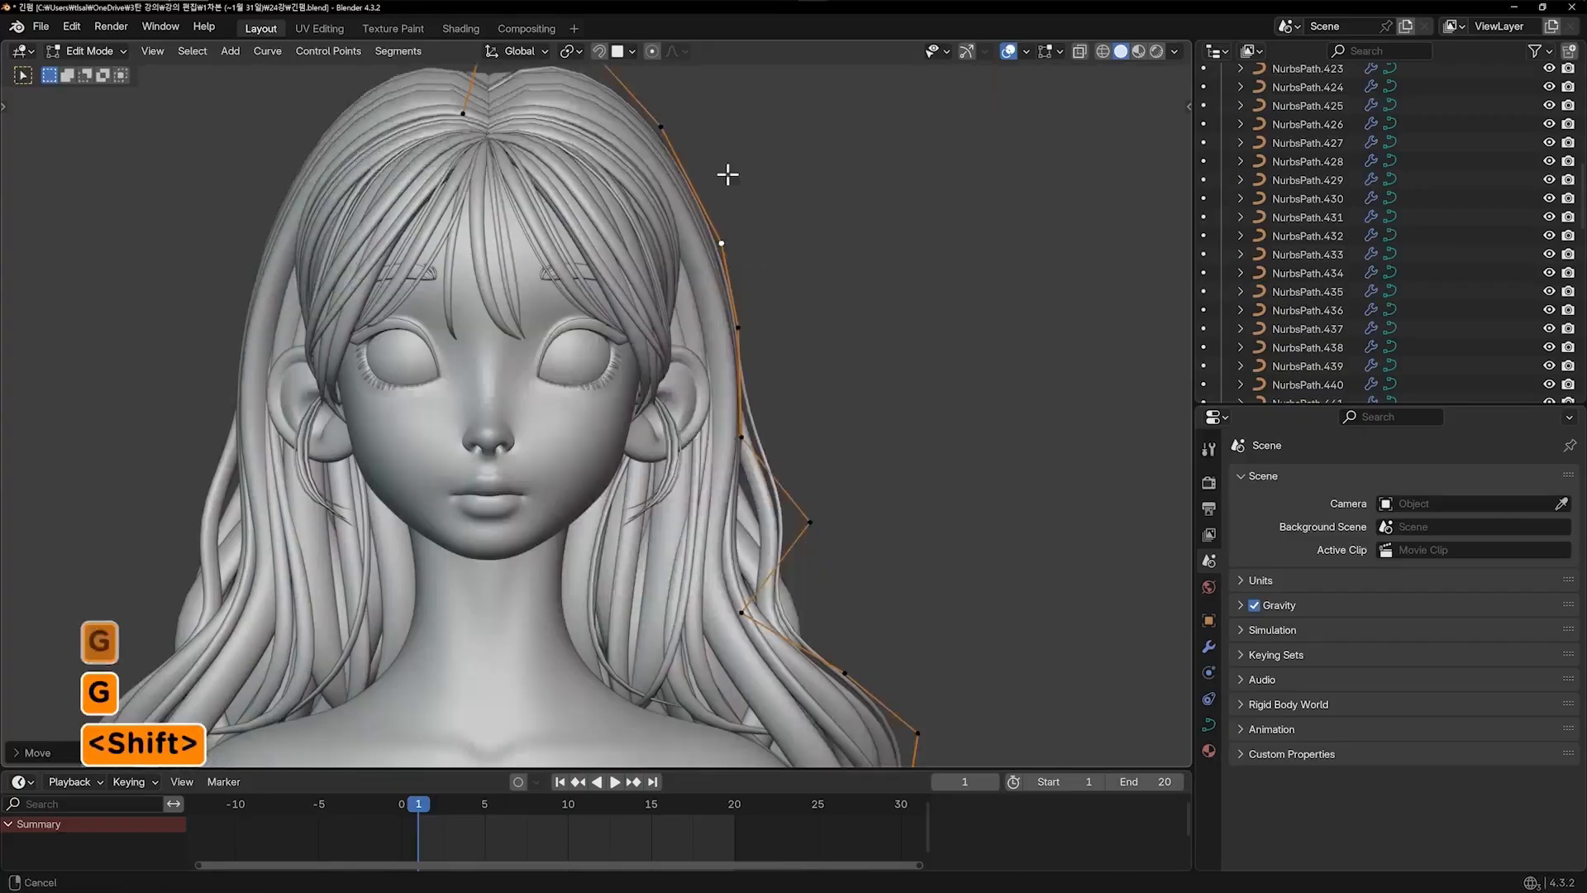
pyautogui.press('g')
pyautogui.click(707, 367)
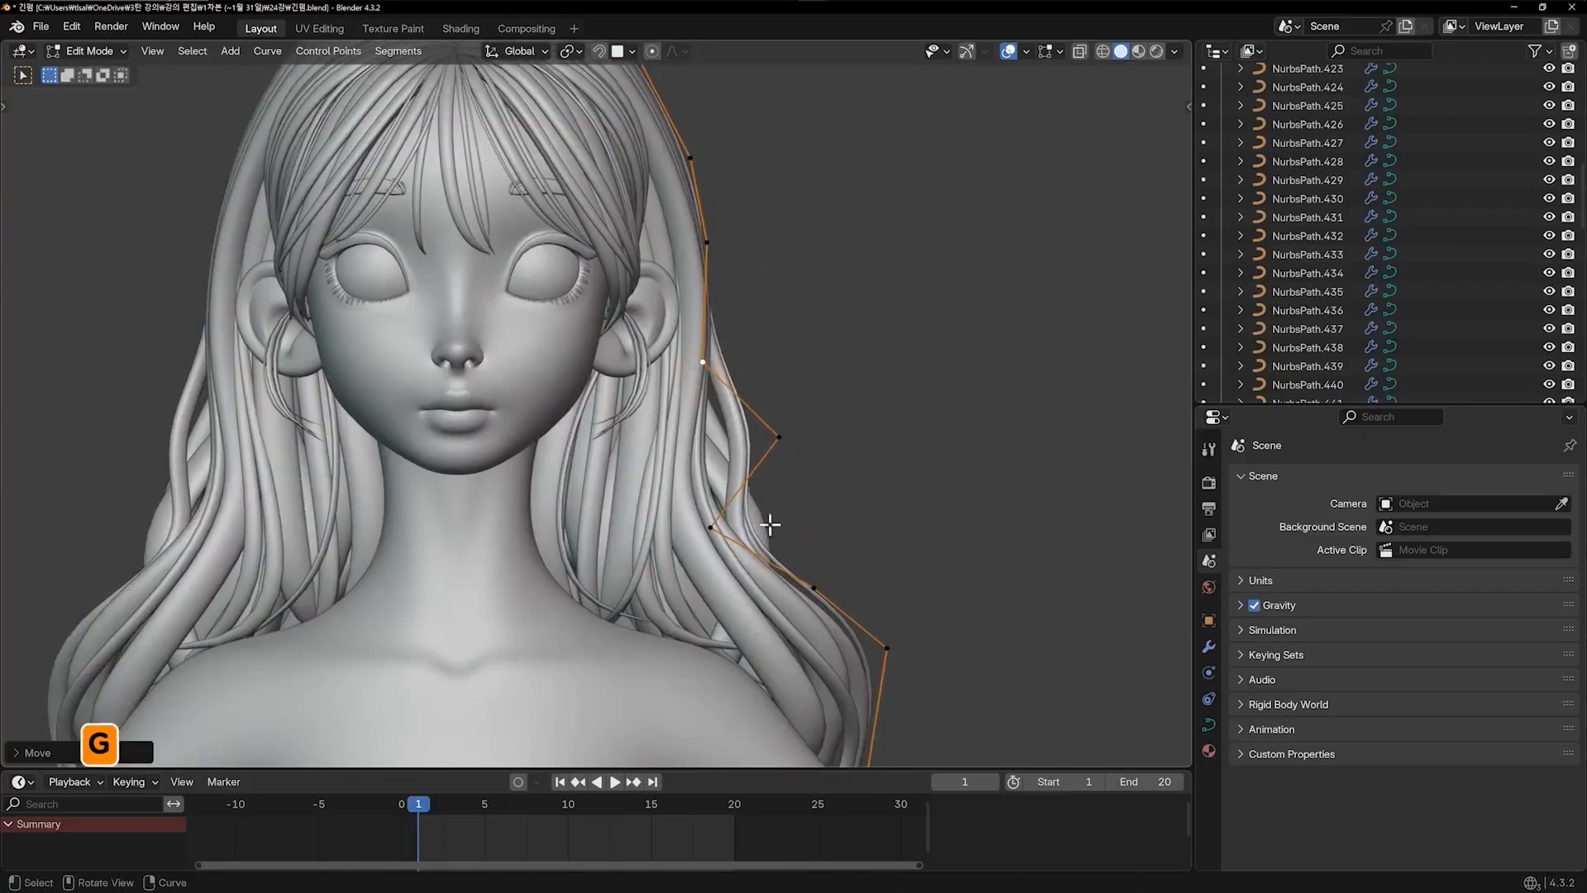
pyautogui.press('g')
pyautogui.click(795, 436)
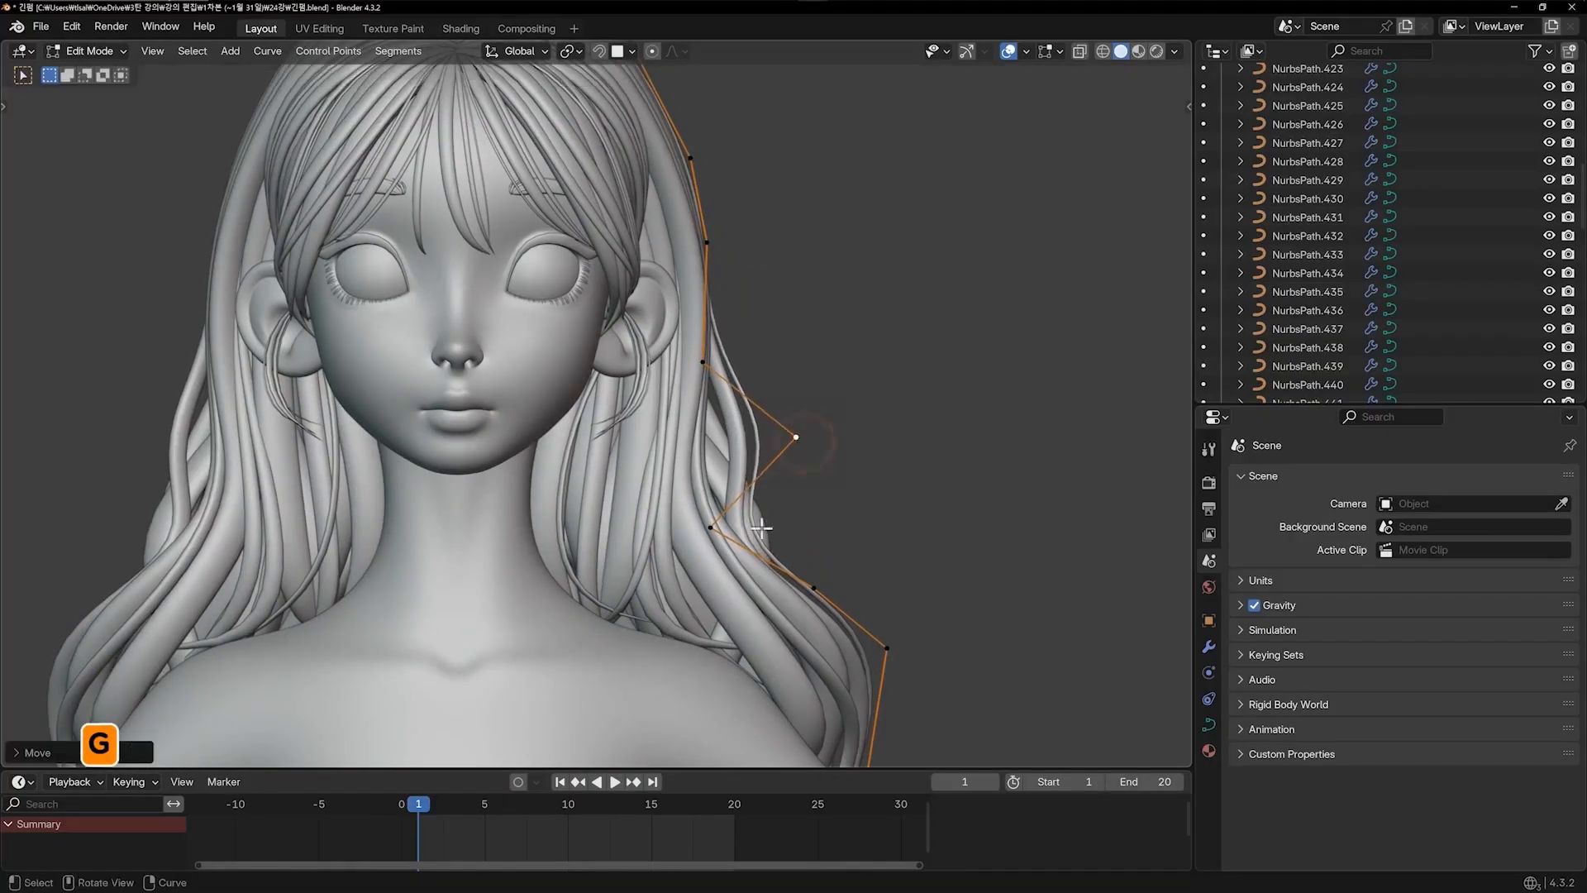
pyautogui.click(707, 553)
# Reposition the long strand's control points along the shoulder and upper arm to match the neighbouring waves
pyautogui.keyDown('shift'); pyautogui.moveTo(818, 585); pyautogui.dragTo(545, 420, button='middle'); pyautogui.keyUp('shift')
pyautogui.click(754, 385)
pyautogui.press('g')
pyautogui.click(759, 373)
pyautogui.press('g')
pyautogui.press('g')
pyautogui.click(768, 385)
pyautogui.scroll(-3, 832, 308)
pyautogui.click(548, 402)
pyautogui.press('g')
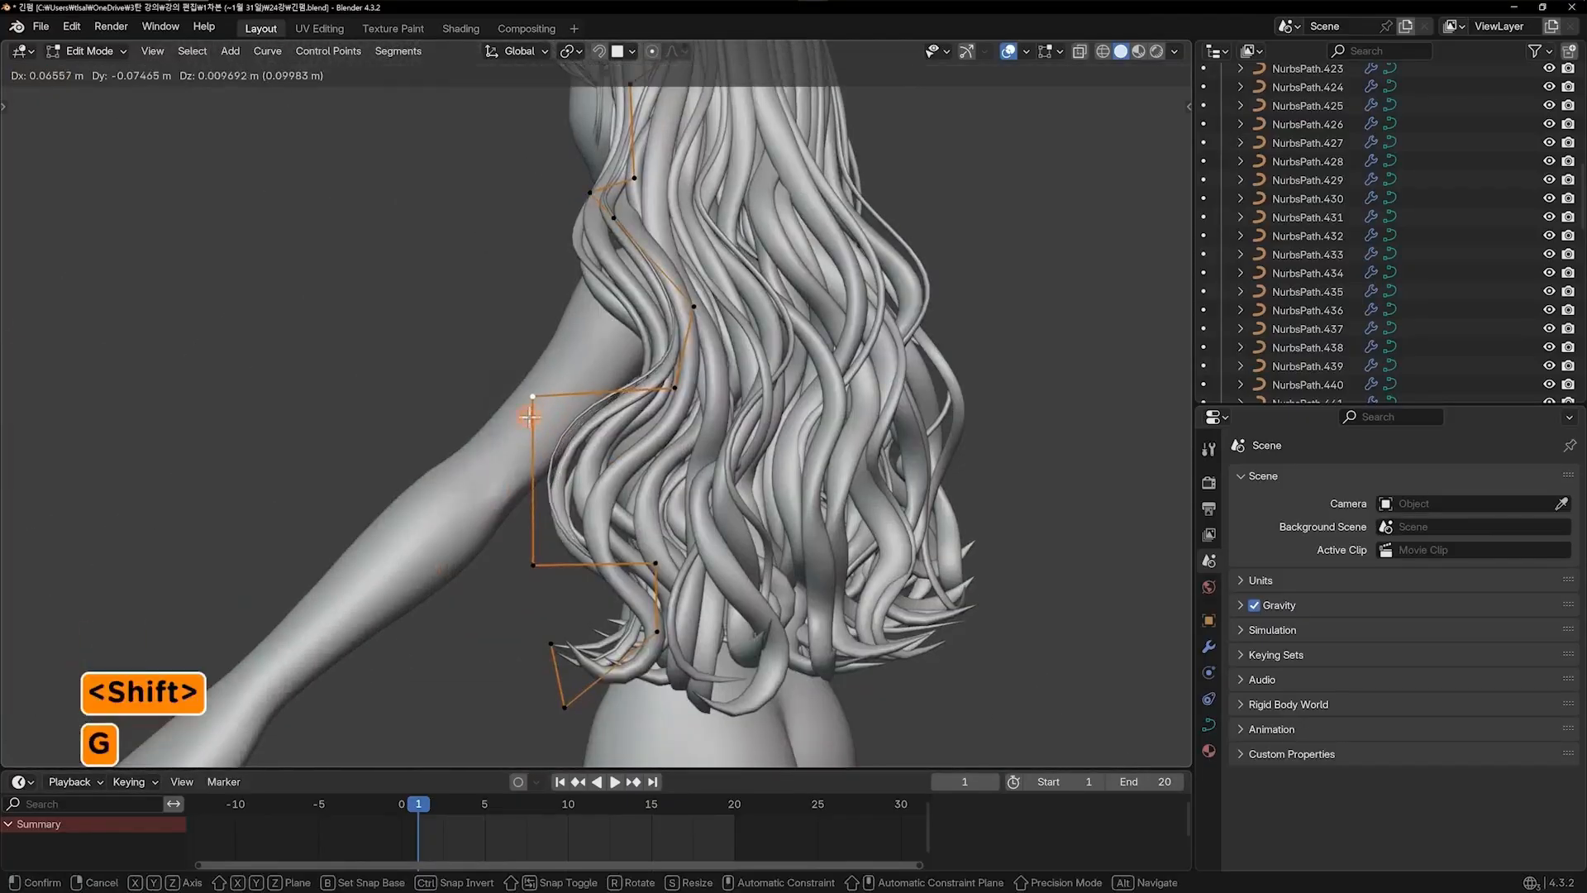
pyautogui.click(532, 407)
# Reshape the lower curl of the long strand by moving its control points near the hair ends
pyautogui.keyDown('shift'); pyautogui.moveTo(602, 531); pyautogui.dragTo(619, 379, button='middle'); pyautogui.keyUp('shift')
pyautogui.moveTo(662, 482); pyautogui.dragTo(655, 488, button='middle')
pyautogui.click(665, 417)
pyautogui.press('g')
pyautogui.click(652, 425)
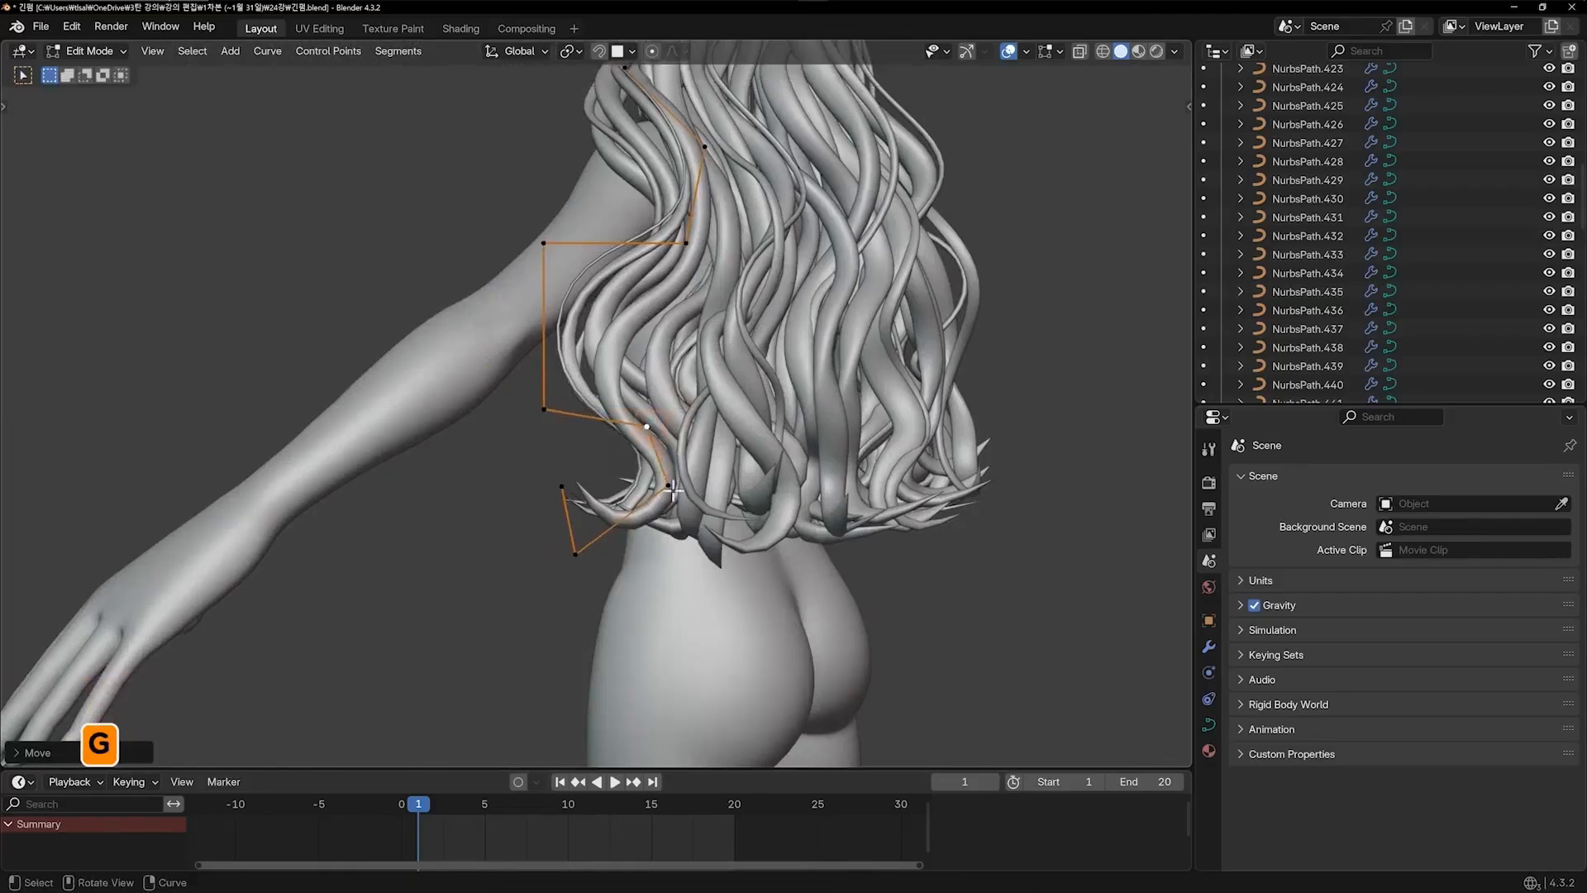
pyautogui.press('g')
pyautogui.click(567, 511)
pyautogui.press('Tab')
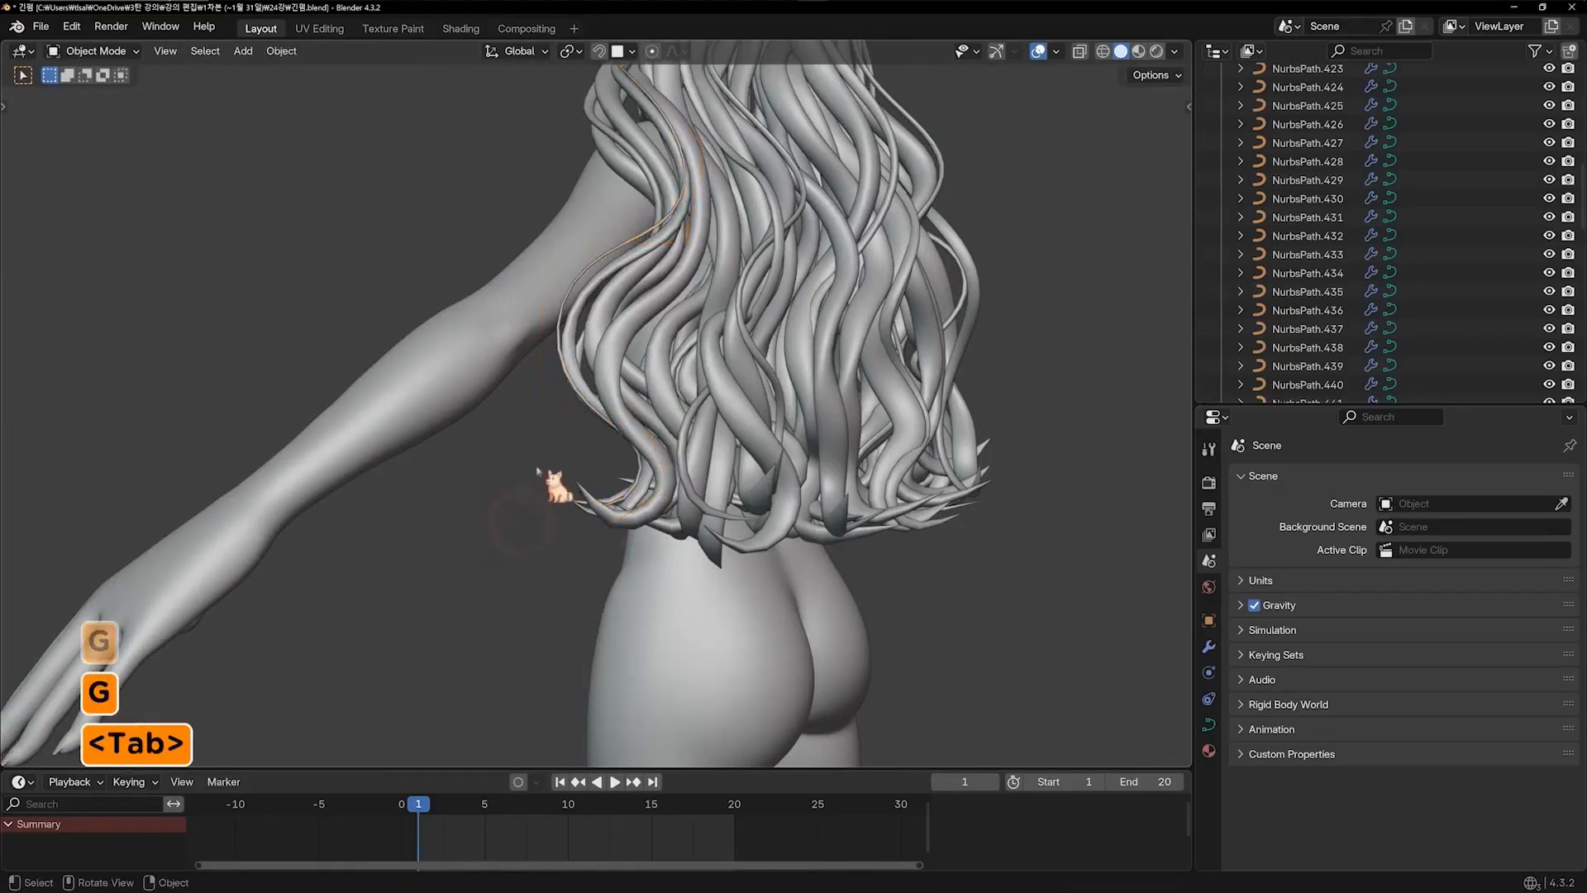
# Duplicate the long strand running directly behind the ear and move the copy slightly forward
pyautogui.press('KP_1')
pyautogui.keyDown('shift'); pyautogui.moveTo(742, 295); pyautogui.dragTo(789, 467, button='middle'); pyautogui.keyUp('shift')
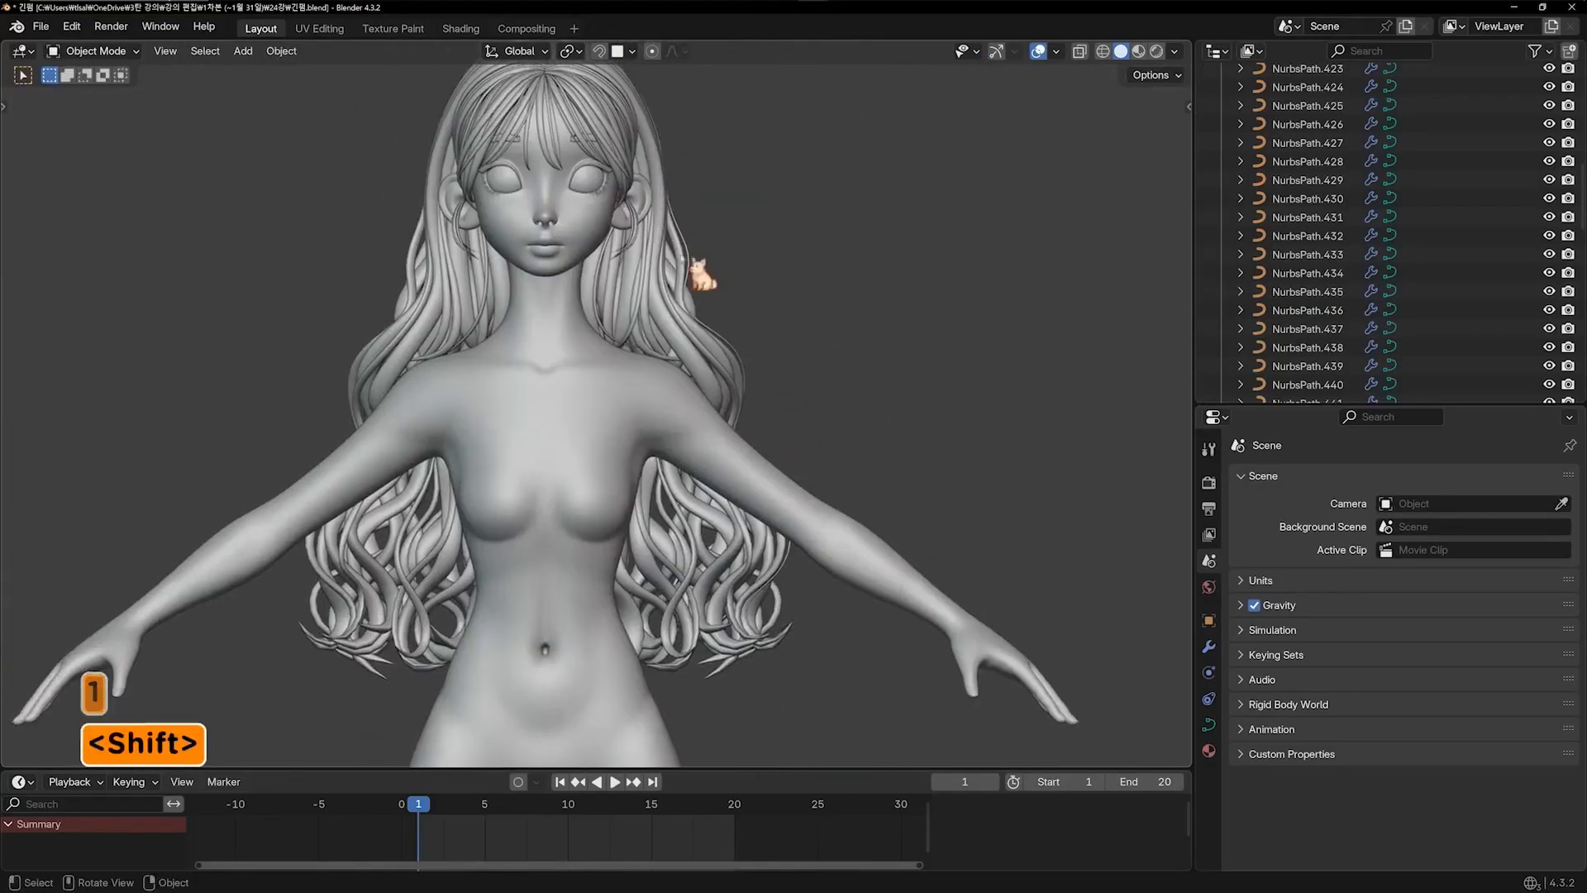
pyautogui.keyDown('shift'); pyautogui.moveTo(759, 364); pyautogui.dragTo(783, 444, button='middle'); pyautogui.keyUp('shift')
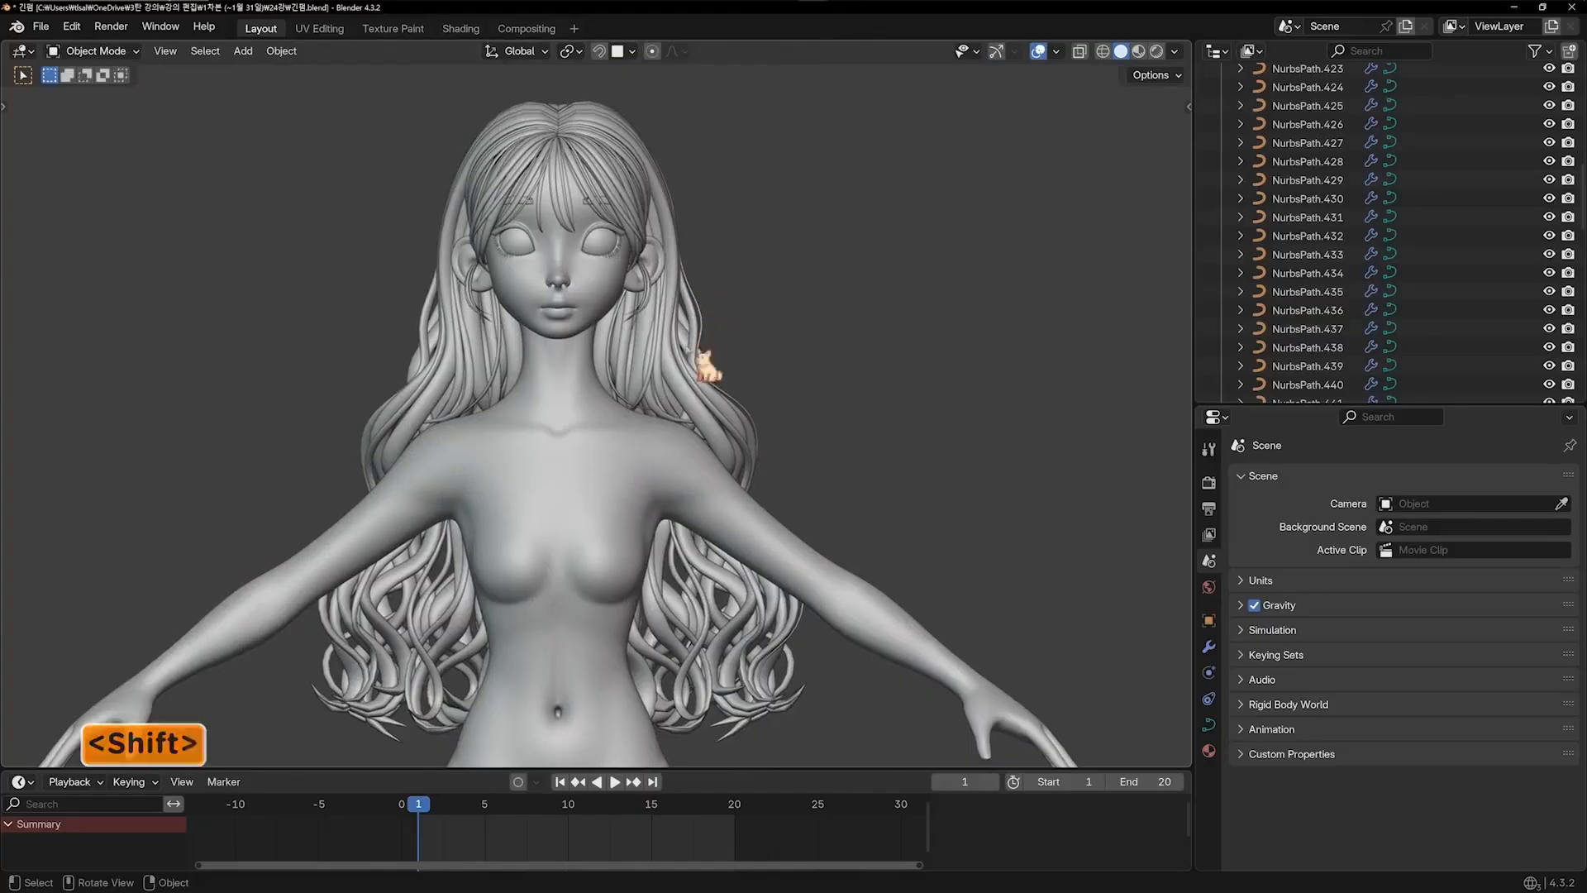
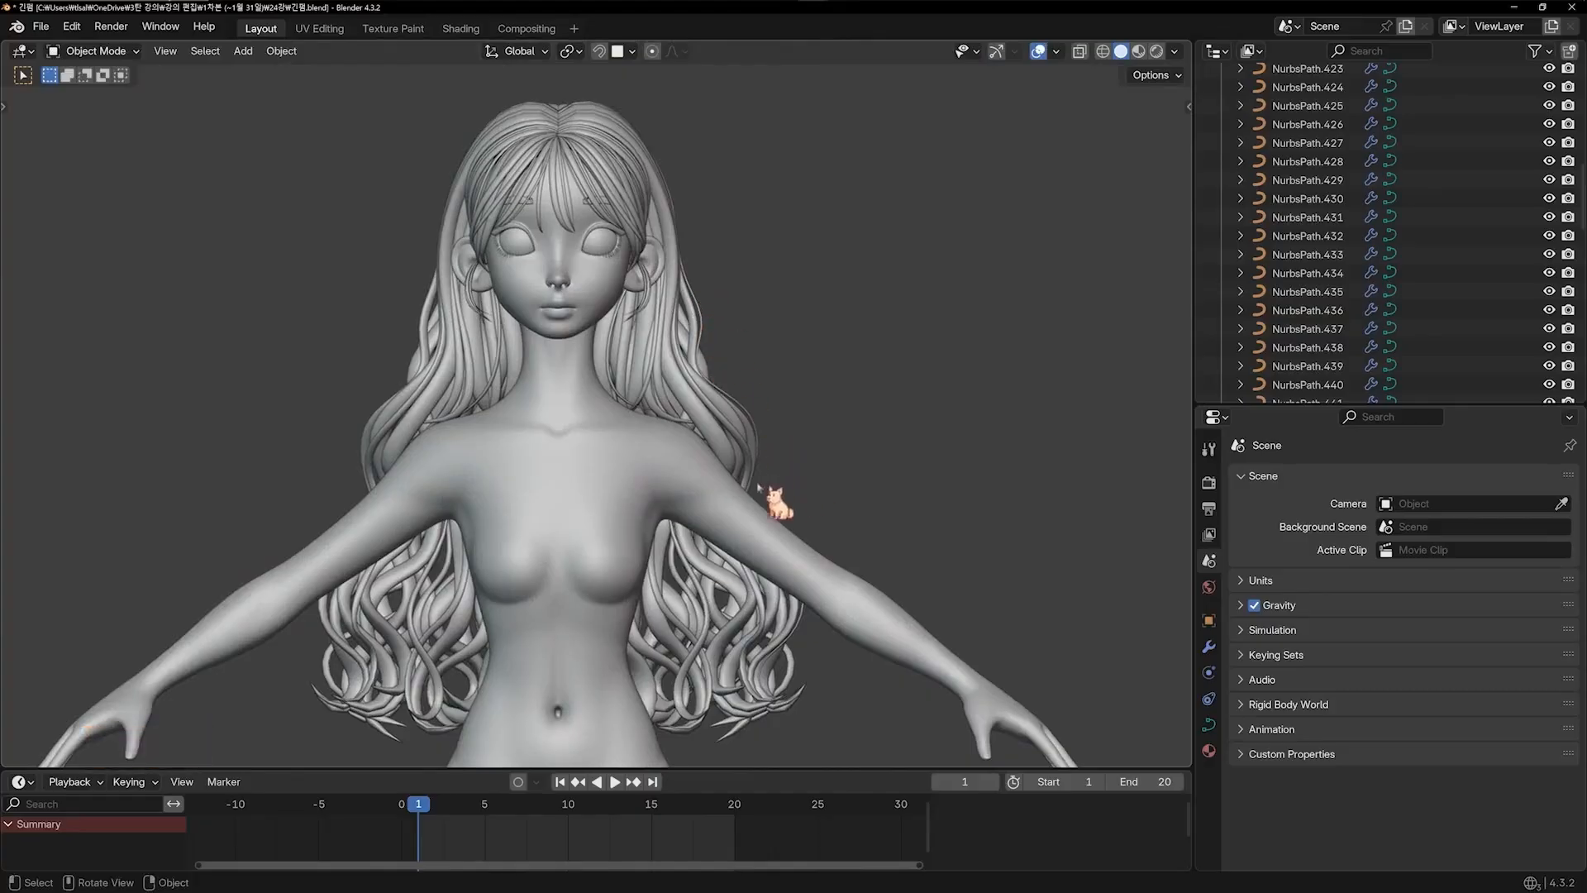
pyautogui.keyDown('shift'); pyautogui.moveTo(558, 420); pyautogui.dragTo(719, 443, button='middle'); pyautogui.keyUp('shift')
pyautogui.scroll(2, 932, 491)
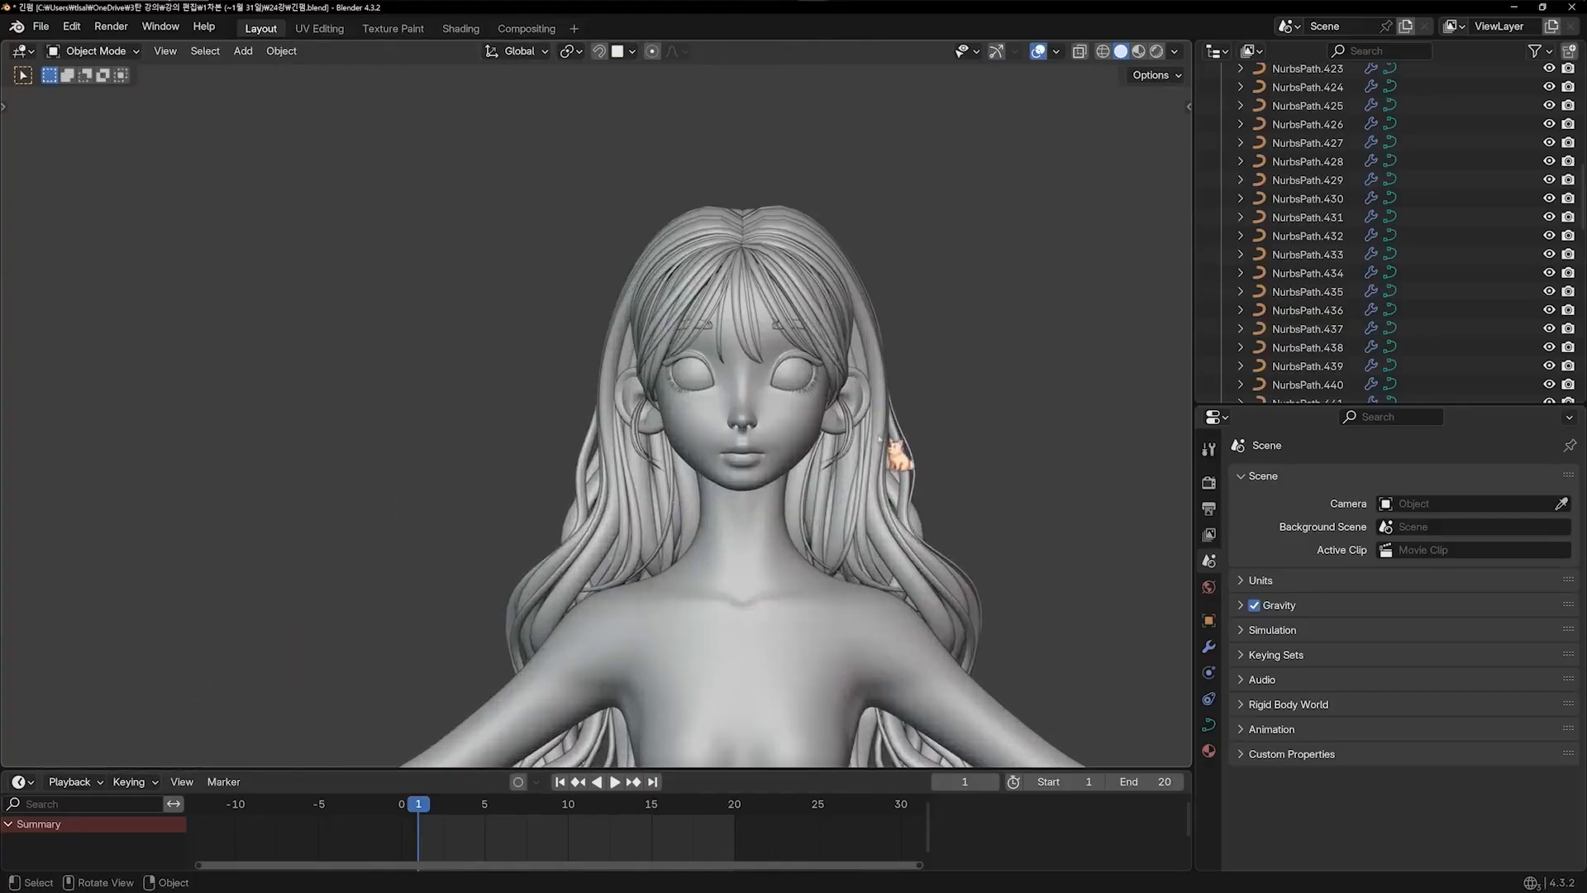
pyautogui.click(883, 418)
pyautogui.moveTo(883, 418); pyautogui.dragTo(701, 394, button='middle')
pyautogui.hotkey('shift', 'd')
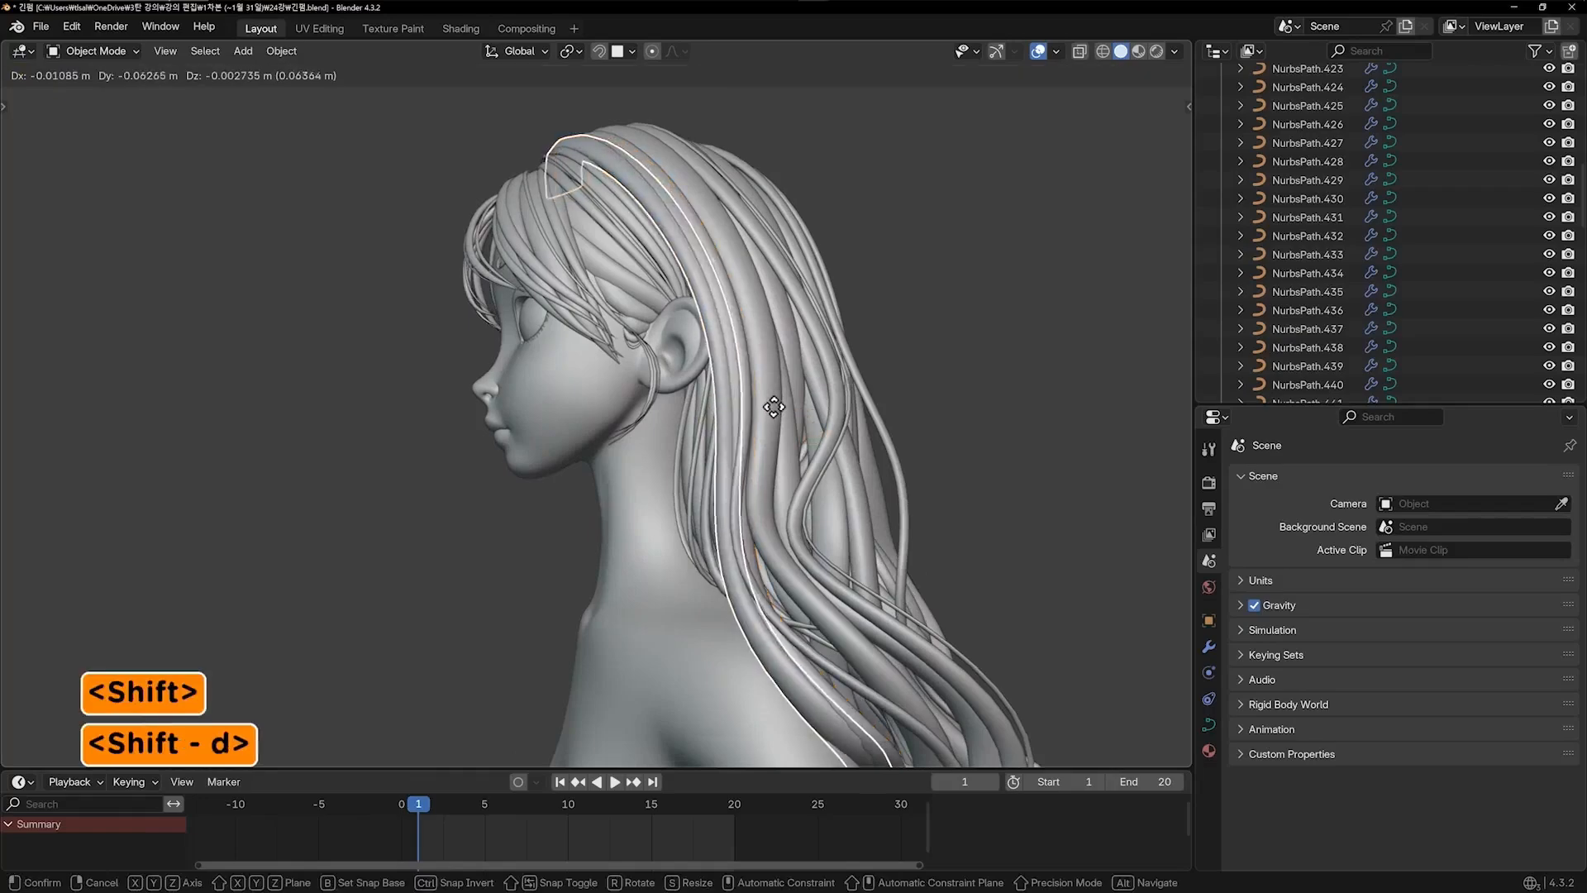
pyautogui.click(774, 407)
# Thin the whole copy of the long strand behind the ear
pyautogui.press('Tab')
pyautogui.press('a')
pyautogui.hotkey('alt', 's')
pyautogui.click(757, 403)
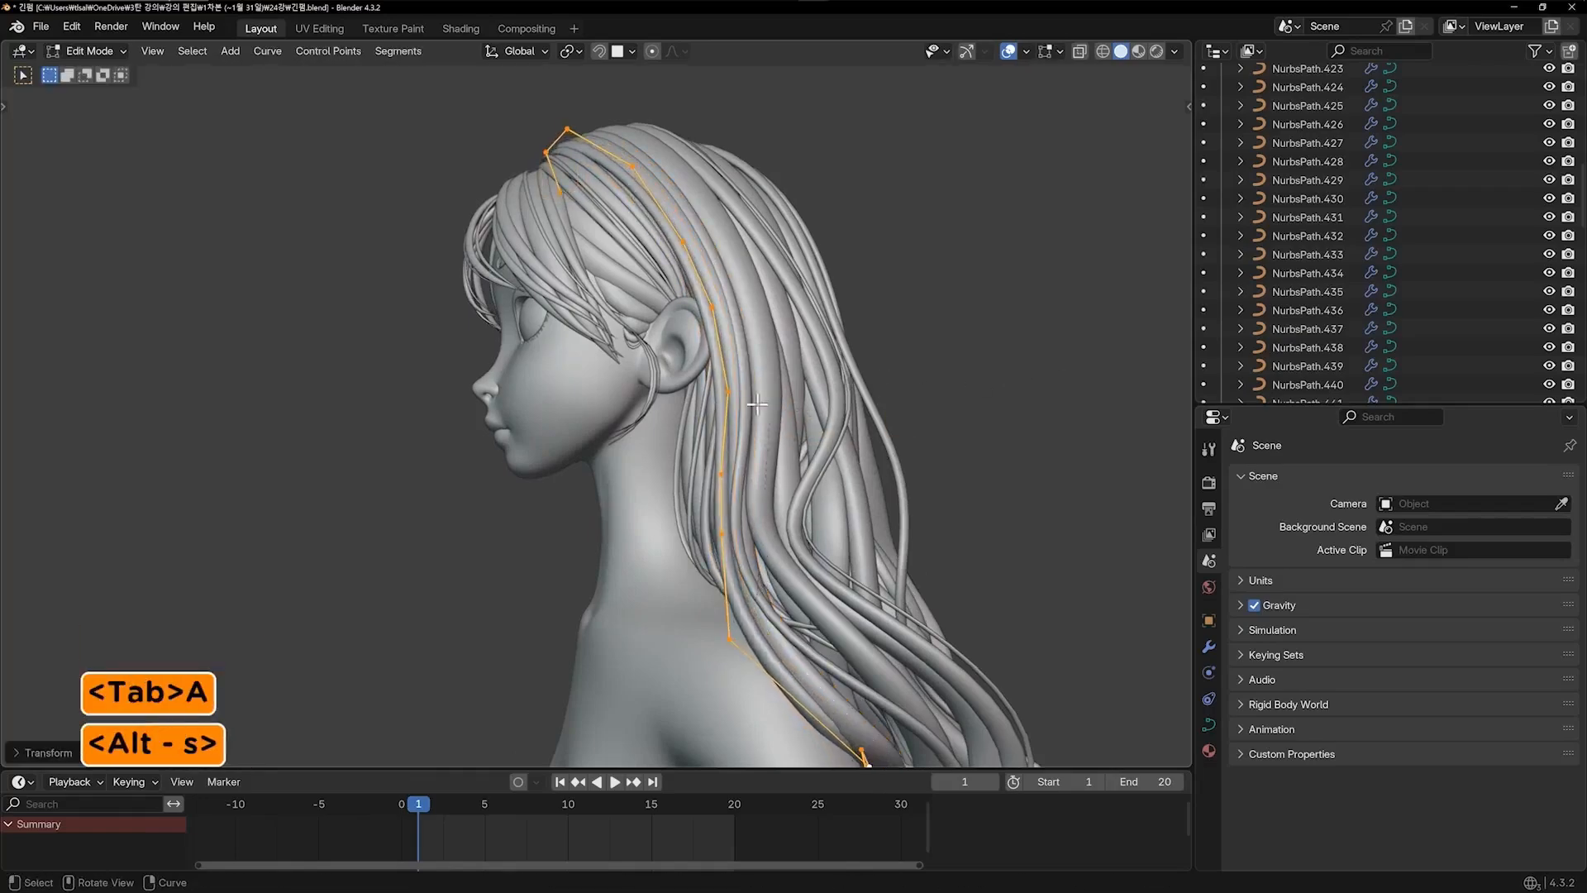
# In front view, move the thin strand's control points at the left shoulder and beneath the upper arm inward
pyautogui.press('1')
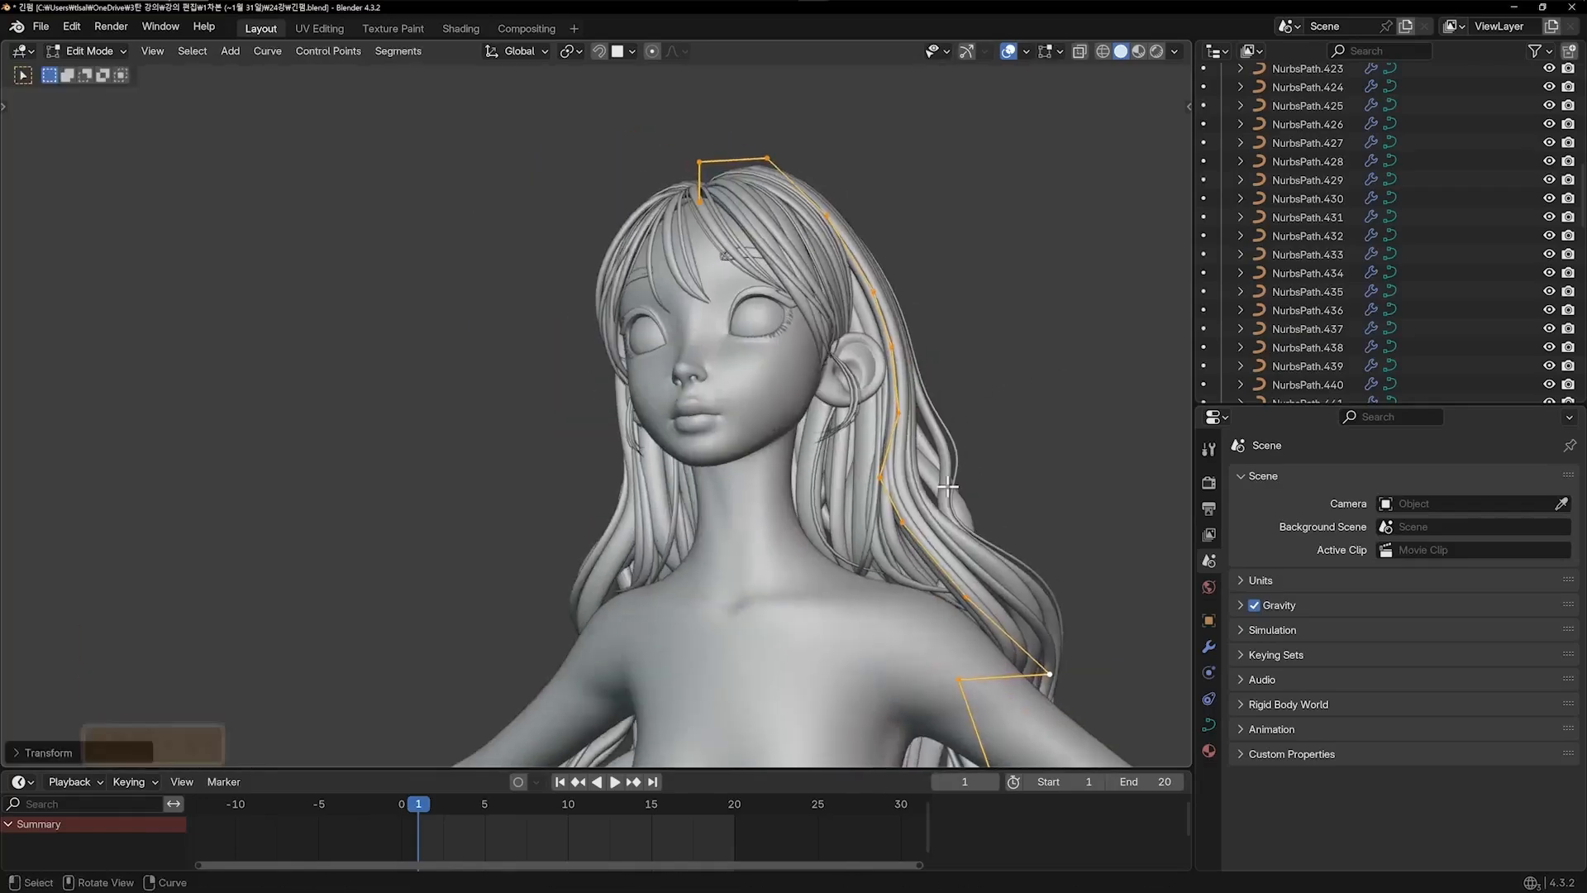
pyautogui.keyDown('shift'); pyautogui.moveTo(935, 511); pyautogui.dragTo(749, 336, button='middle'); pyautogui.keyUp('shift')
pyautogui.scroll(1, 789, 410)
pyautogui.press('g')
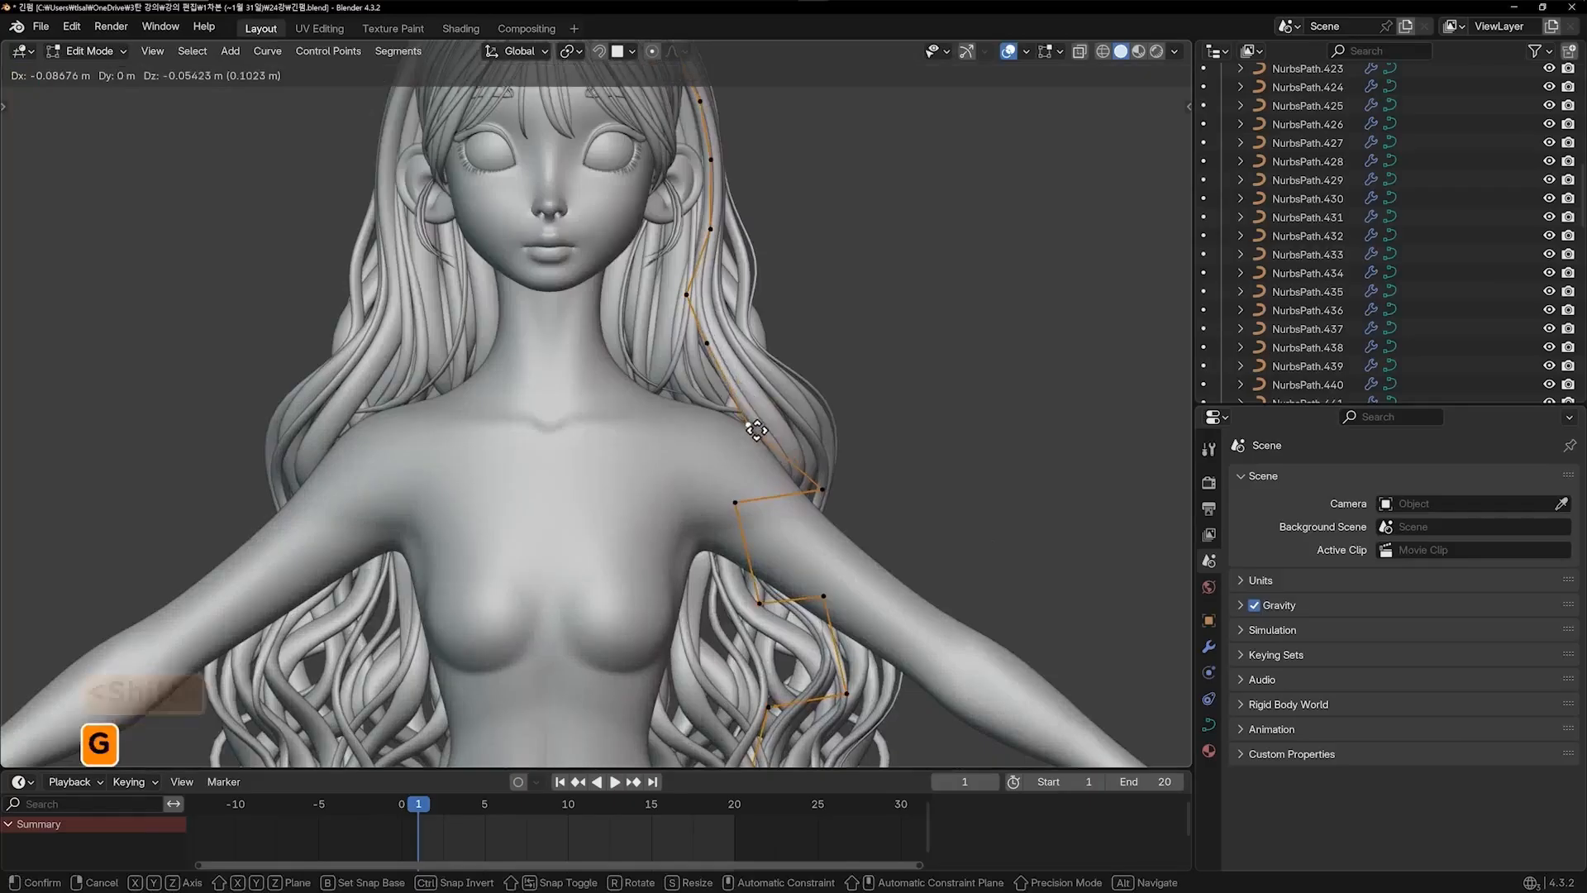
pyautogui.click(750, 434)
pyautogui.keyDown('shift'); pyautogui.moveTo(843, 610); pyautogui.dragTo(831, 490, button='middle'); pyautogui.keyUp('shift')
pyautogui.click(831, 491)
pyautogui.press('g')
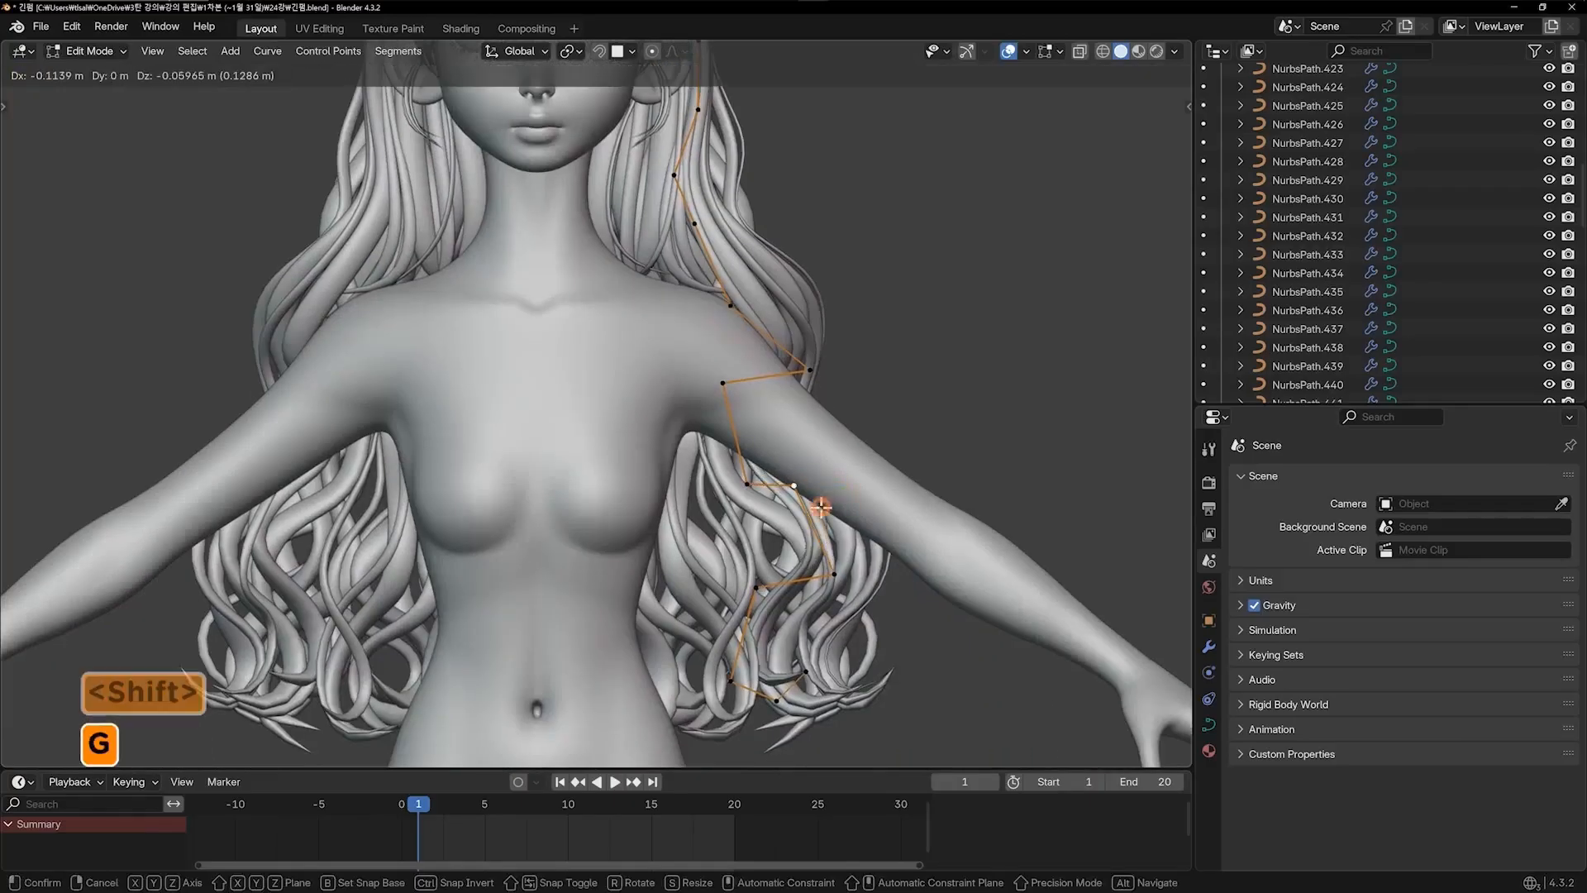
pyautogui.click(821, 507)
# Reshape the lower curl of the thin strand by repositioning the control points at its end
pyautogui.click(759, 601)
pyautogui.press('g')
pyautogui.click(738, 611)
pyautogui.click(774, 696)
pyautogui.press('g')
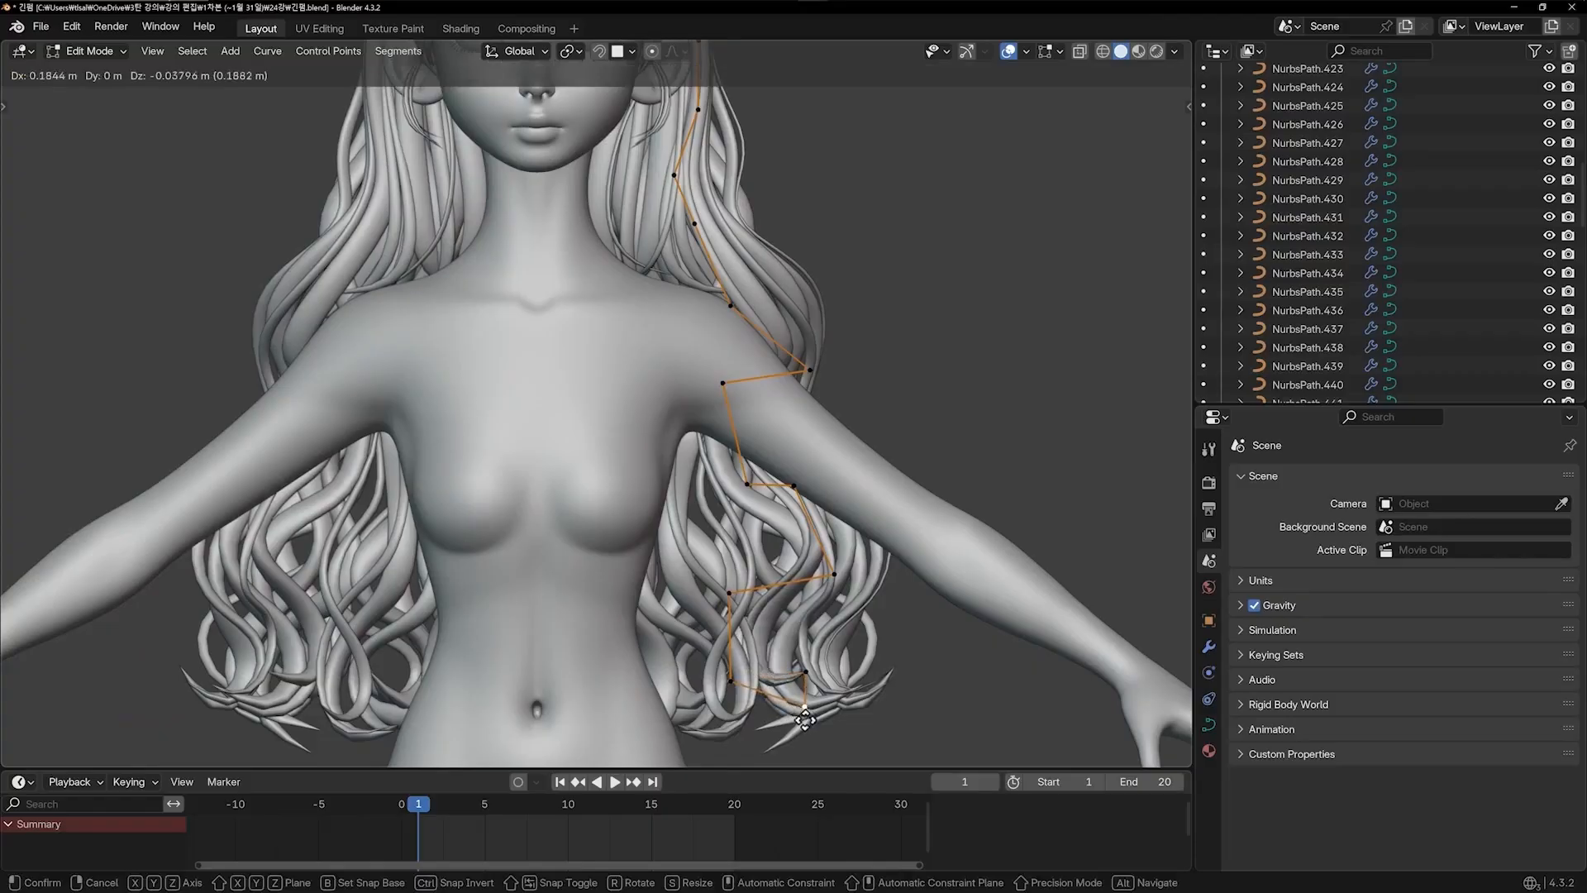
pyautogui.click(811, 693)
pyautogui.press('g')
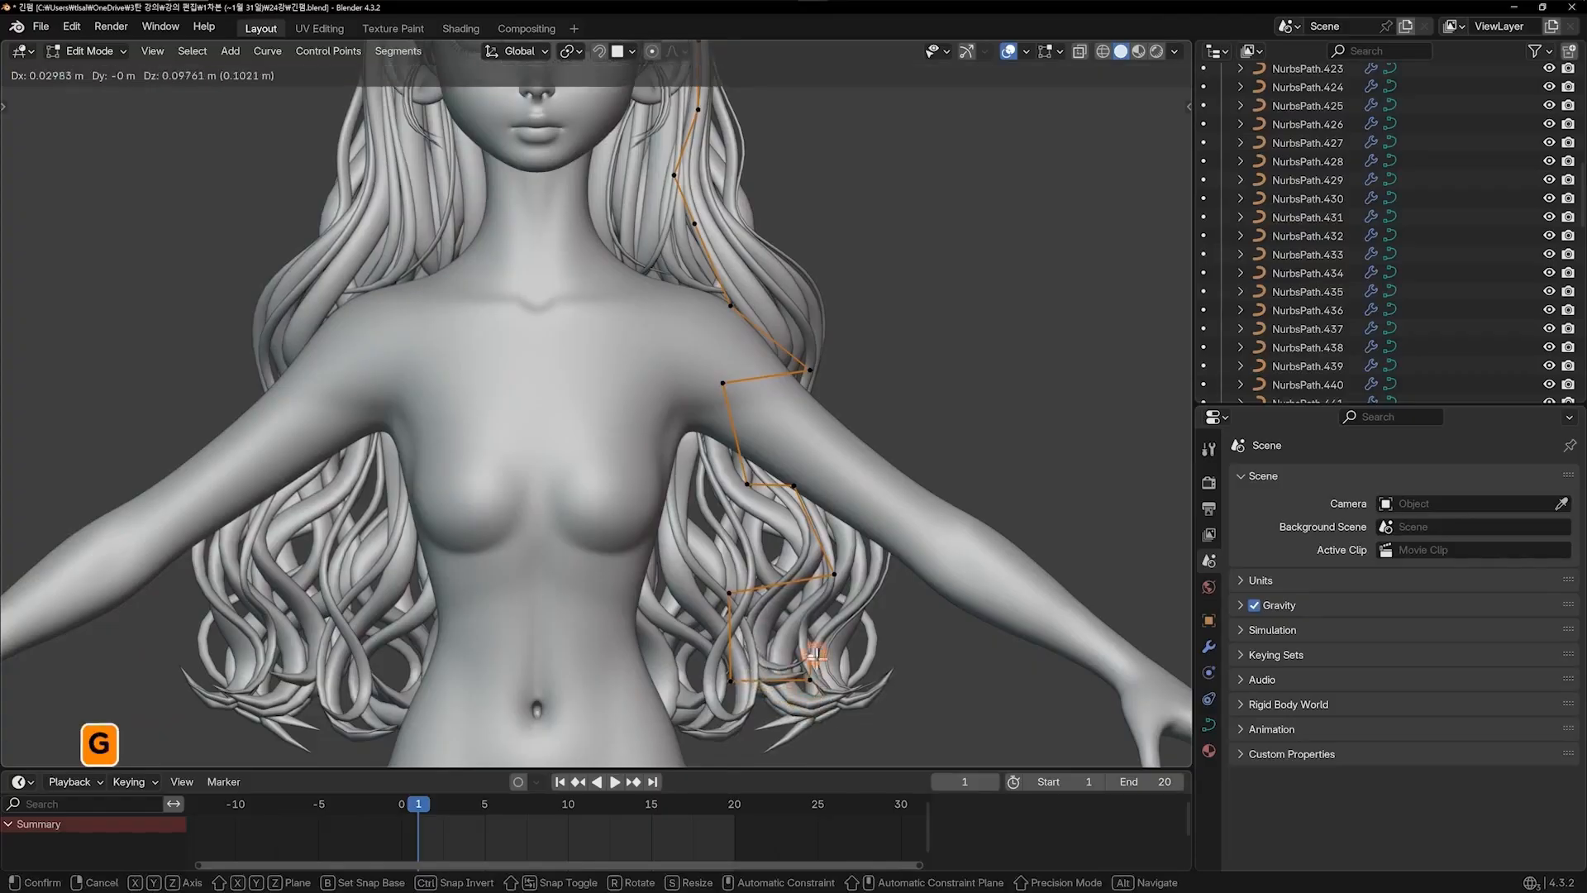
pyautogui.press('g')
pyautogui.press('Tab')
pyautogui.keyDown('shift'); pyautogui.moveTo(799, 551); pyautogui.dragTo(900, 705, button='middle'); pyautogui.keyUp('shift')
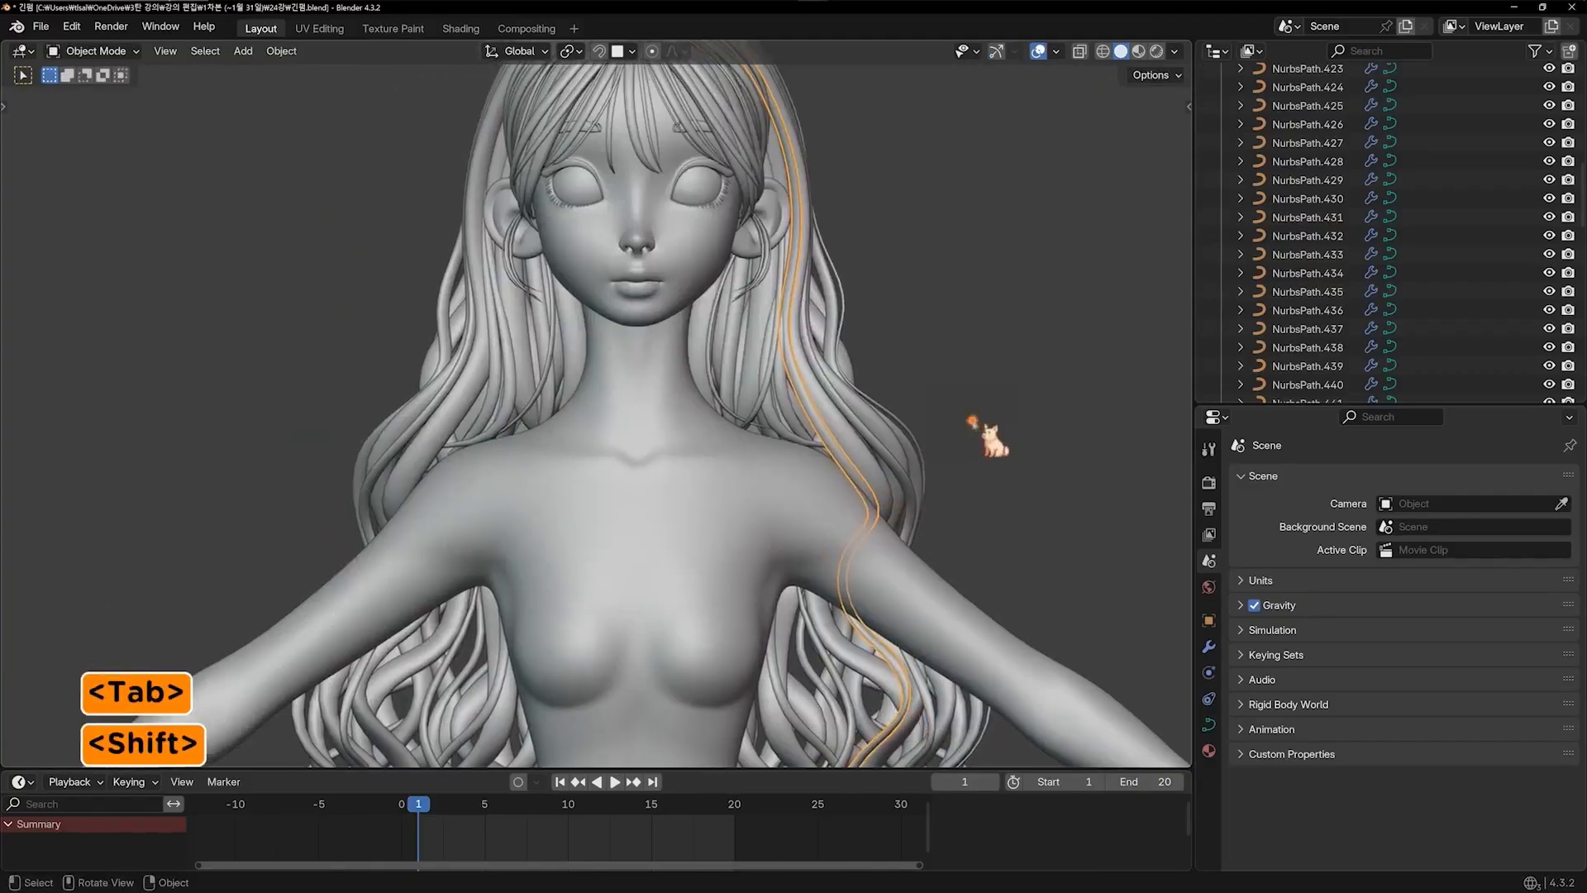
# Adjust the same strand's two control points beside the neck, above the left shoulder
pyautogui.click(972, 420)
pyautogui.press('Tab')
pyautogui.click(794, 377)
pyautogui.press('g')
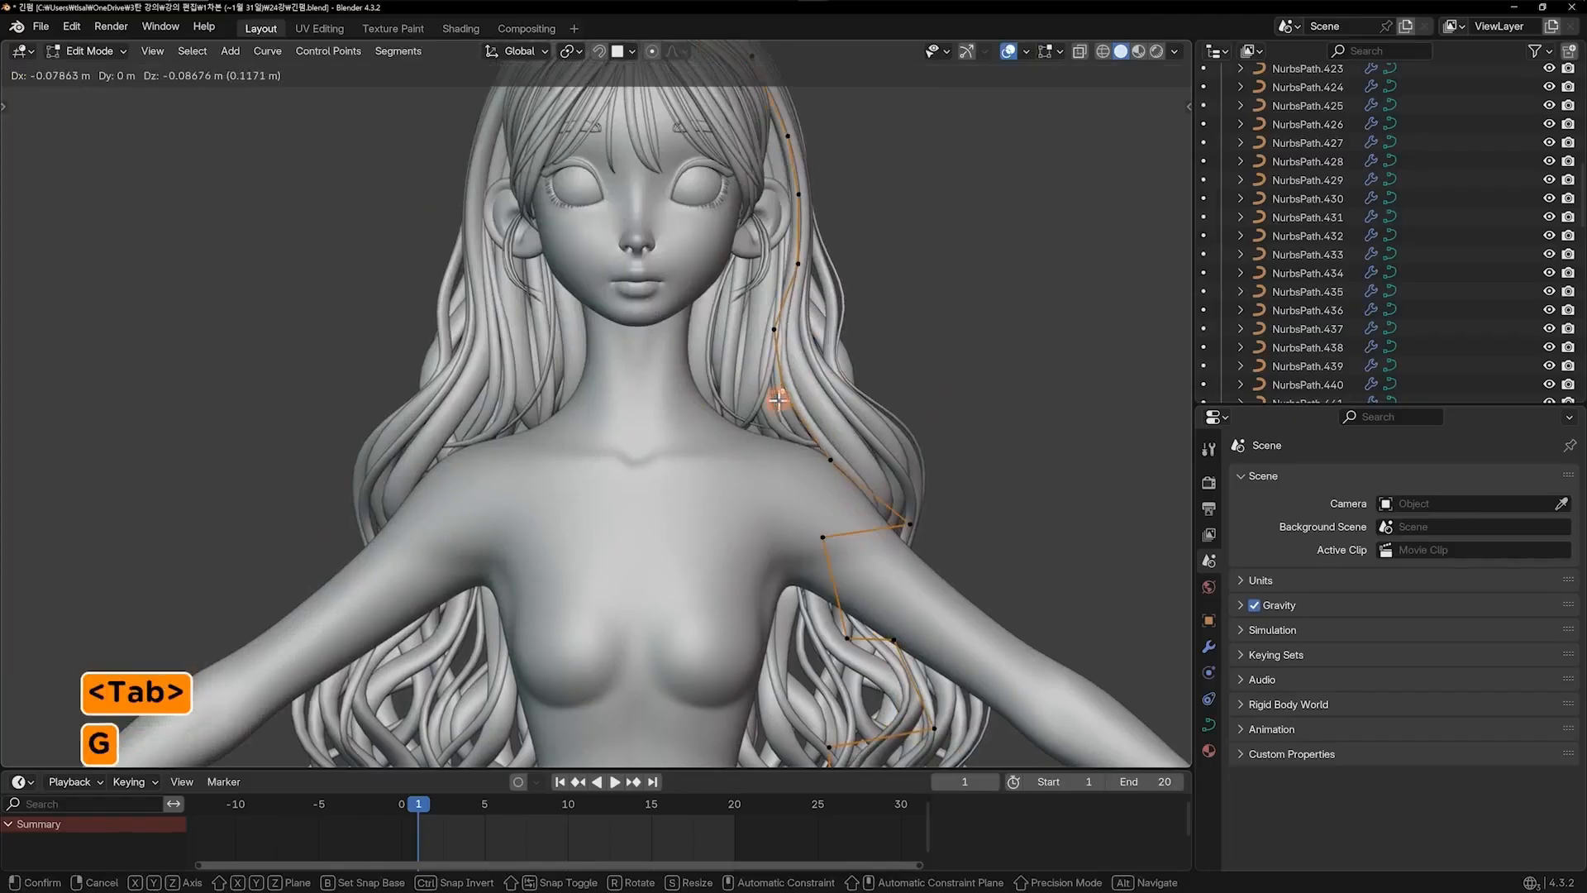
pyautogui.click(777, 401)
pyautogui.click(775, 329)
pyautogui.press('g')
pyautogui.click(780, 325)
pyautogui.press('Tab')
pyautogui.keyDown('shift'); pyautogui.moveTo(541, 327); pyautogui.dragTo(688, 410, button='middle'); pyautogui.keyUp('shift')
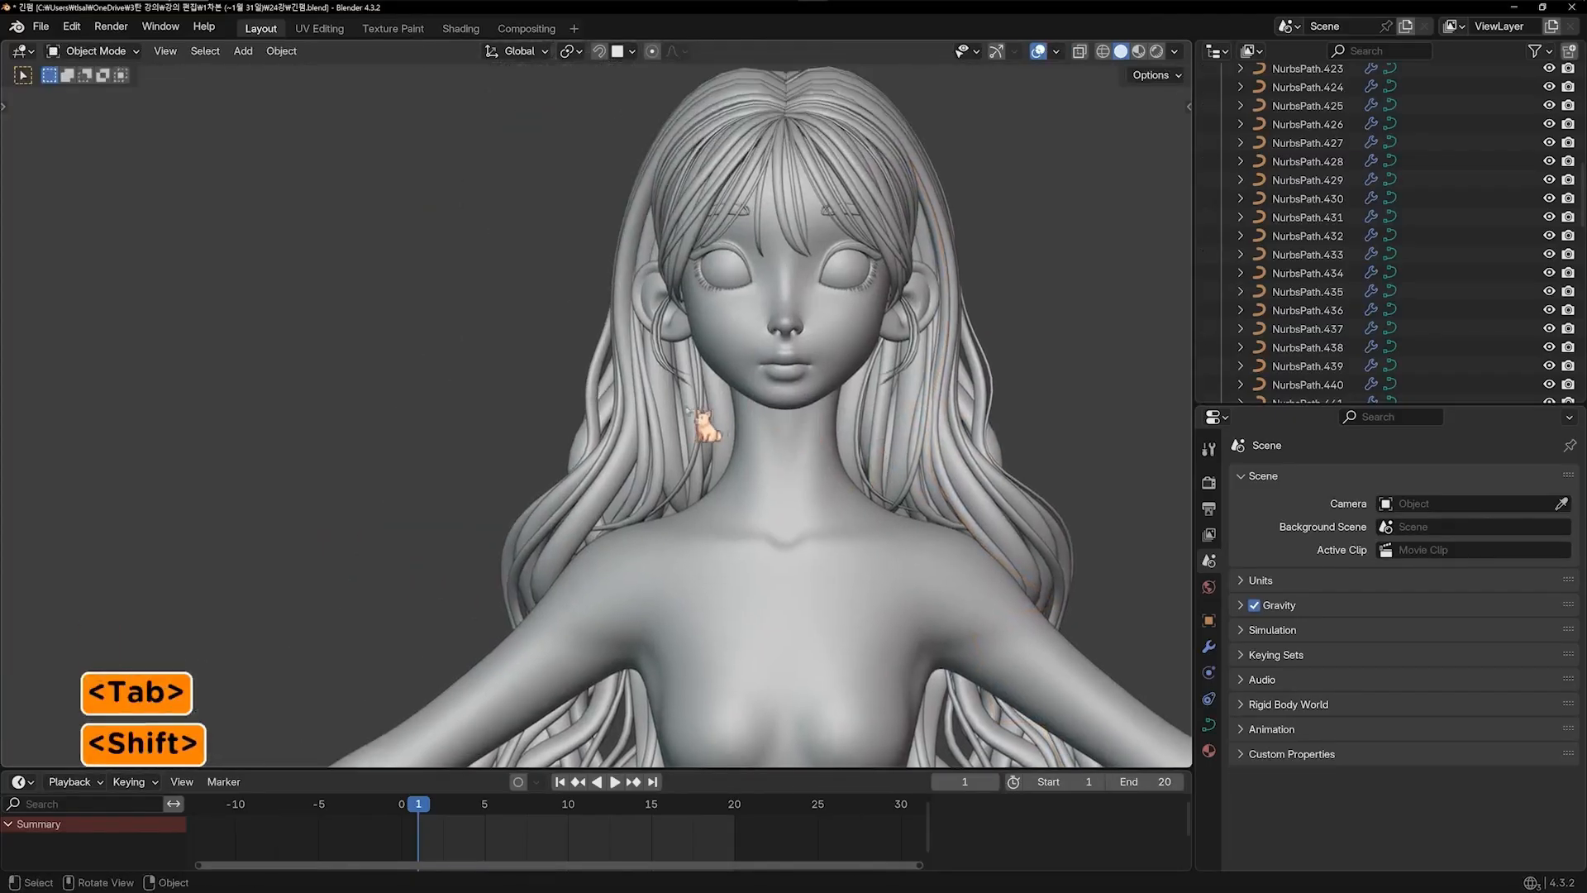
# Duplicate the outer long strand on the character's right side slightly outward and thin the whole copy
pyautogui.click(616, 480)
pyautogui.click(568, 484)
pyautogui.hotkey('shift', 'd')
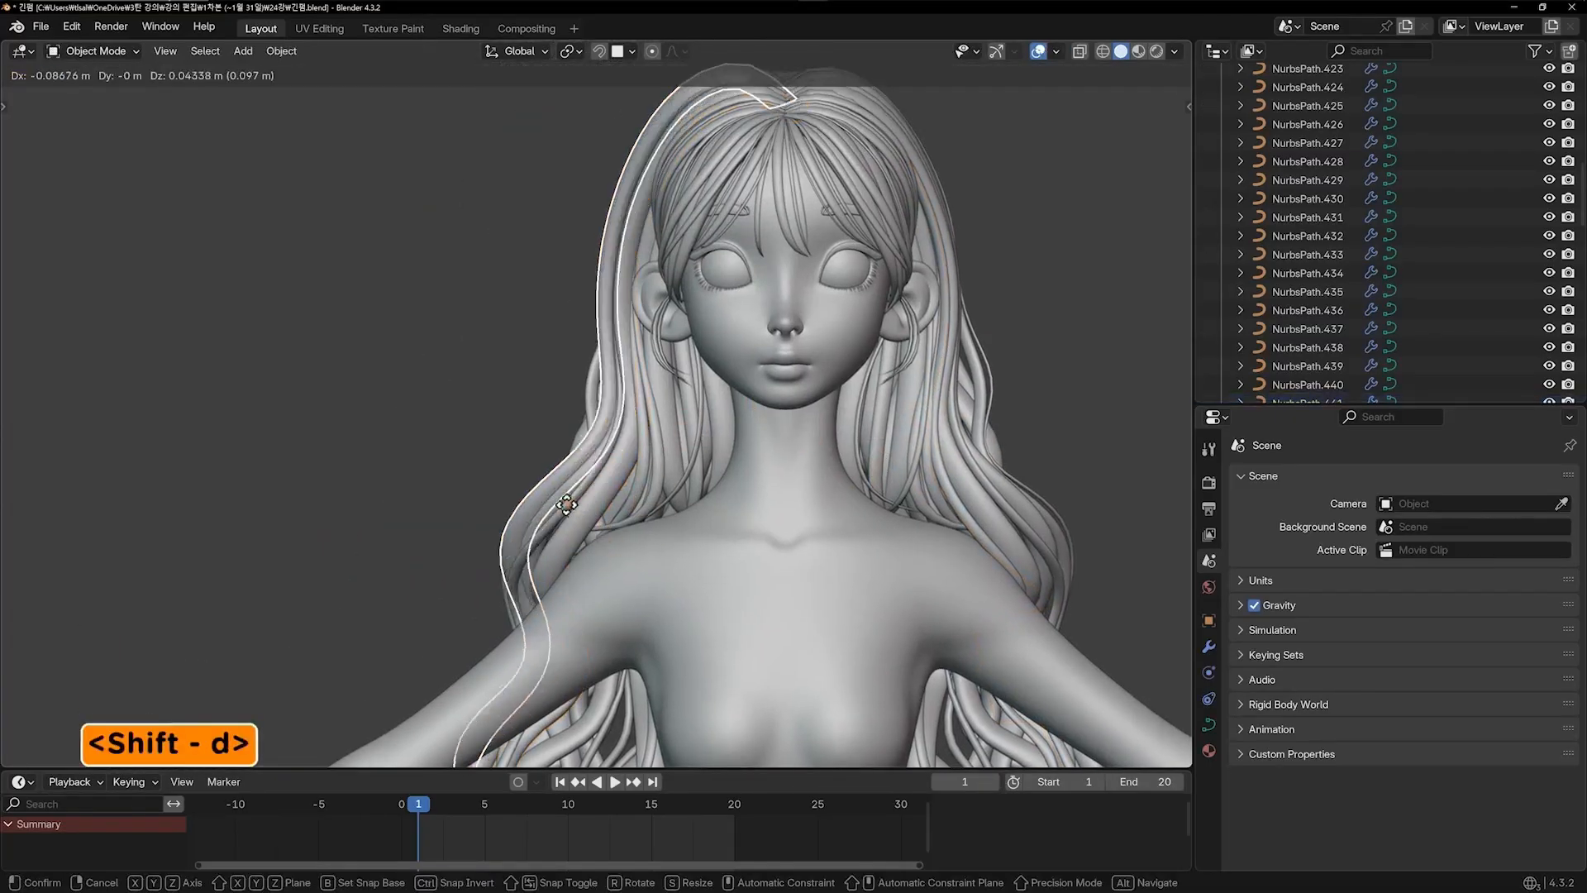
pyautogui.click(567, 503)
pyautogui.press('Tab')
pyautogui.press('a')
pyautogui.hotkey('alt', 's')
pyautogui.click(590, 473)
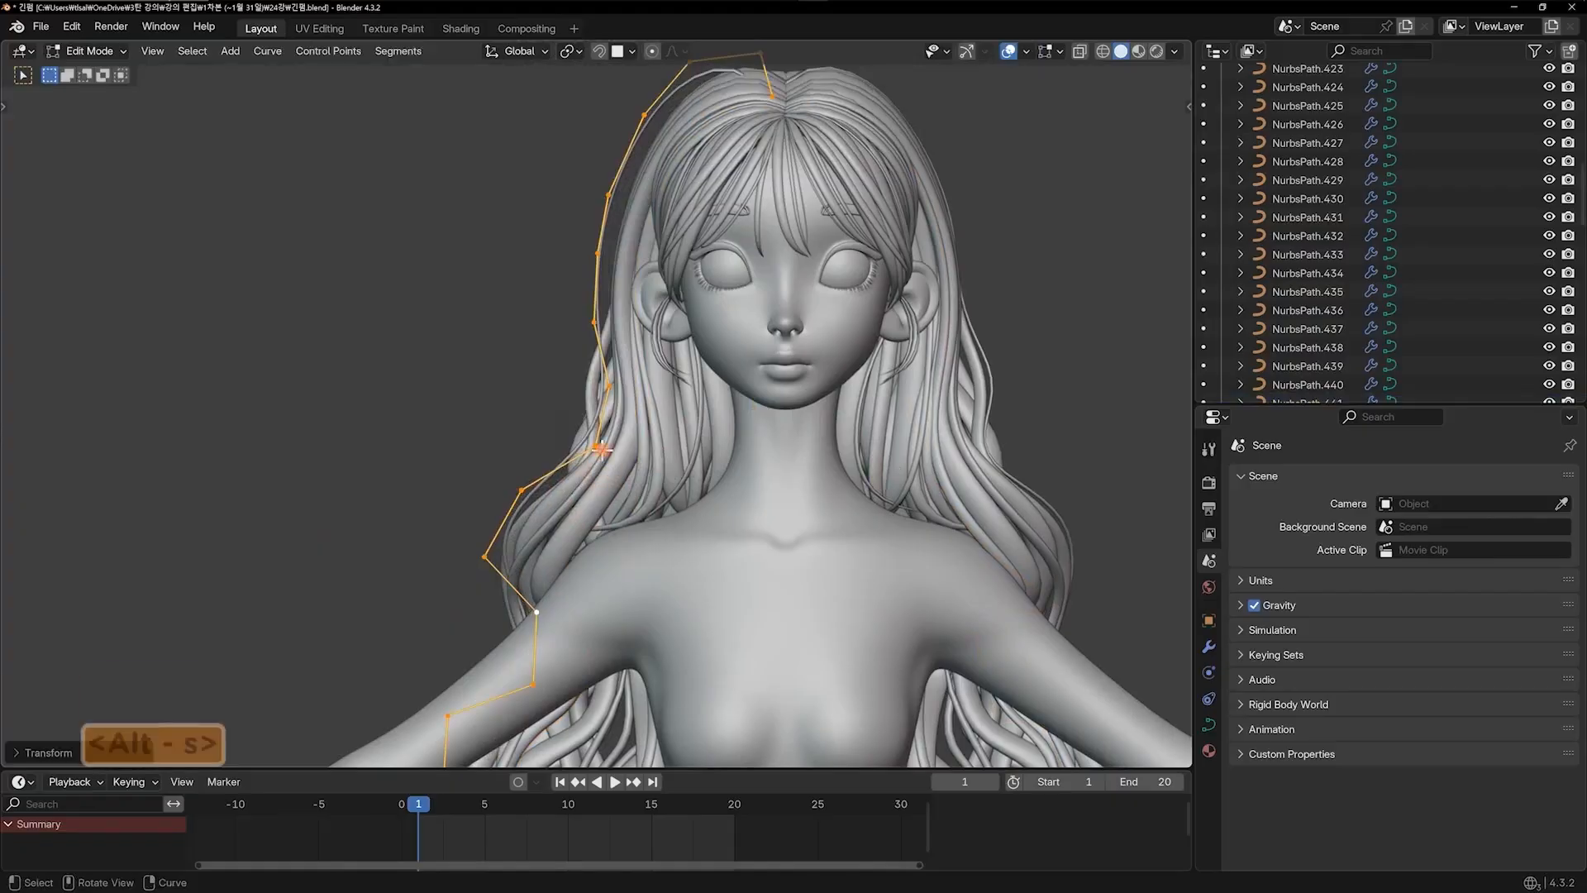
# Move the new strand's two control points beside the neck closer to the hair on the character's right
pyautogui.click(600, 452)
pyautogui.press('g')
pyautogui.click(623, 469)
pyautogui.click(608, 387)
pyautogui.press('g')
pyautogui.click(620, 404)
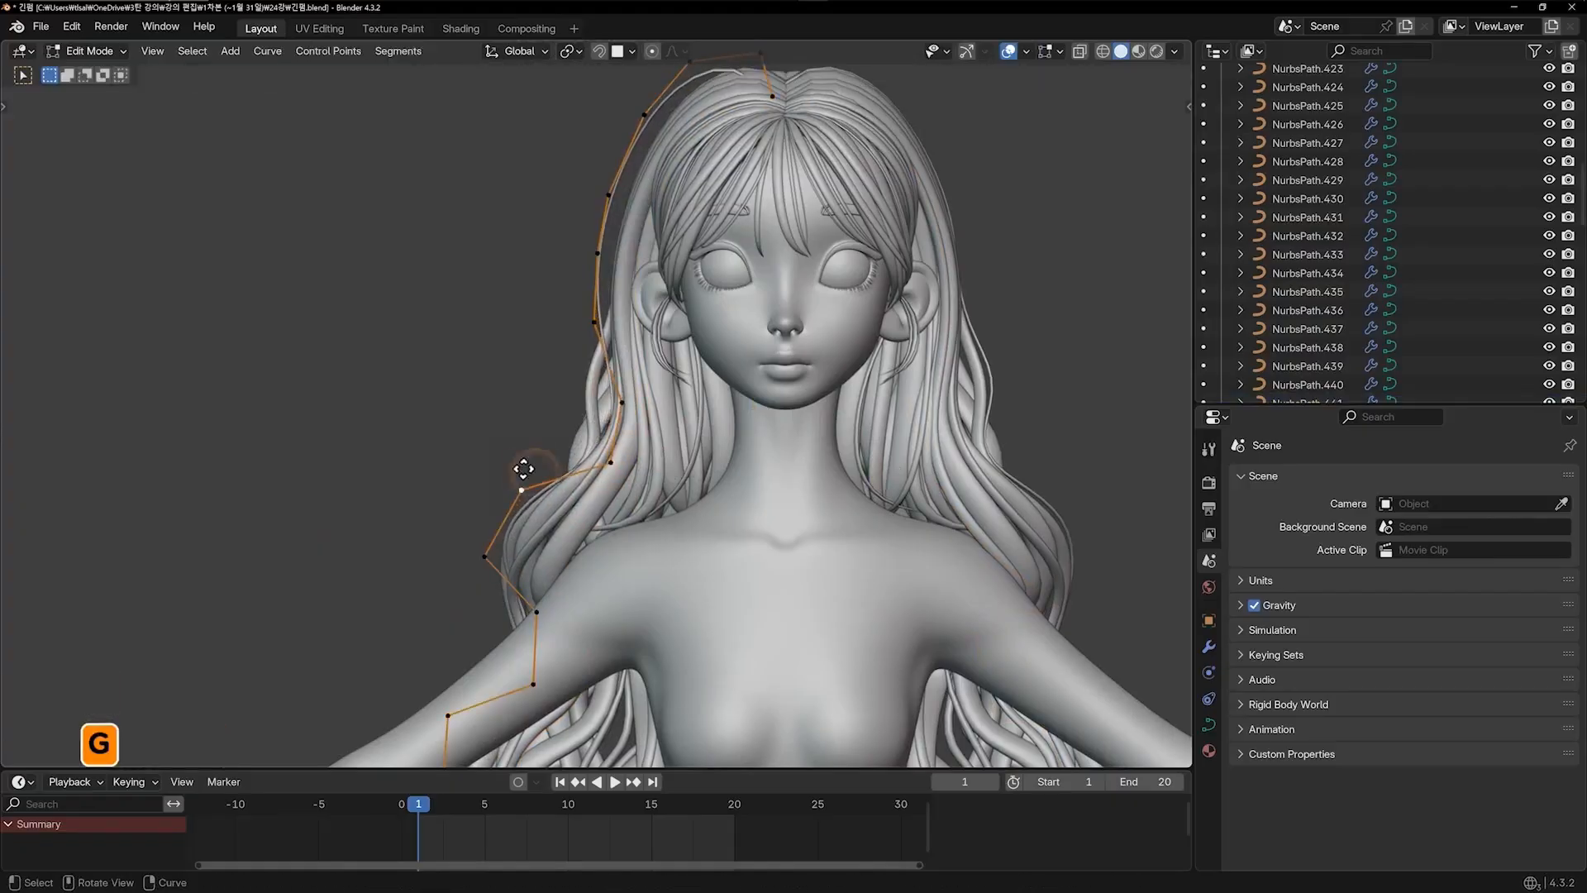
# Reposition the thin strand's root control points so it starts at the hair parting on the crown
pyautogui.keyDown('shift'); pyautogui.moveTo(662, 349); pyautogui.dragTo(678, 468, button='middle'); pyautogui.keyUp('shift')
pyautogui.keyDown('shift'); pyautogui.click(777, 172); pyautogui.keyUp('shift')
pyautogui.keyDown('shift'); pyautogui.click(789, 215); pyautogui.keyUp('shift')
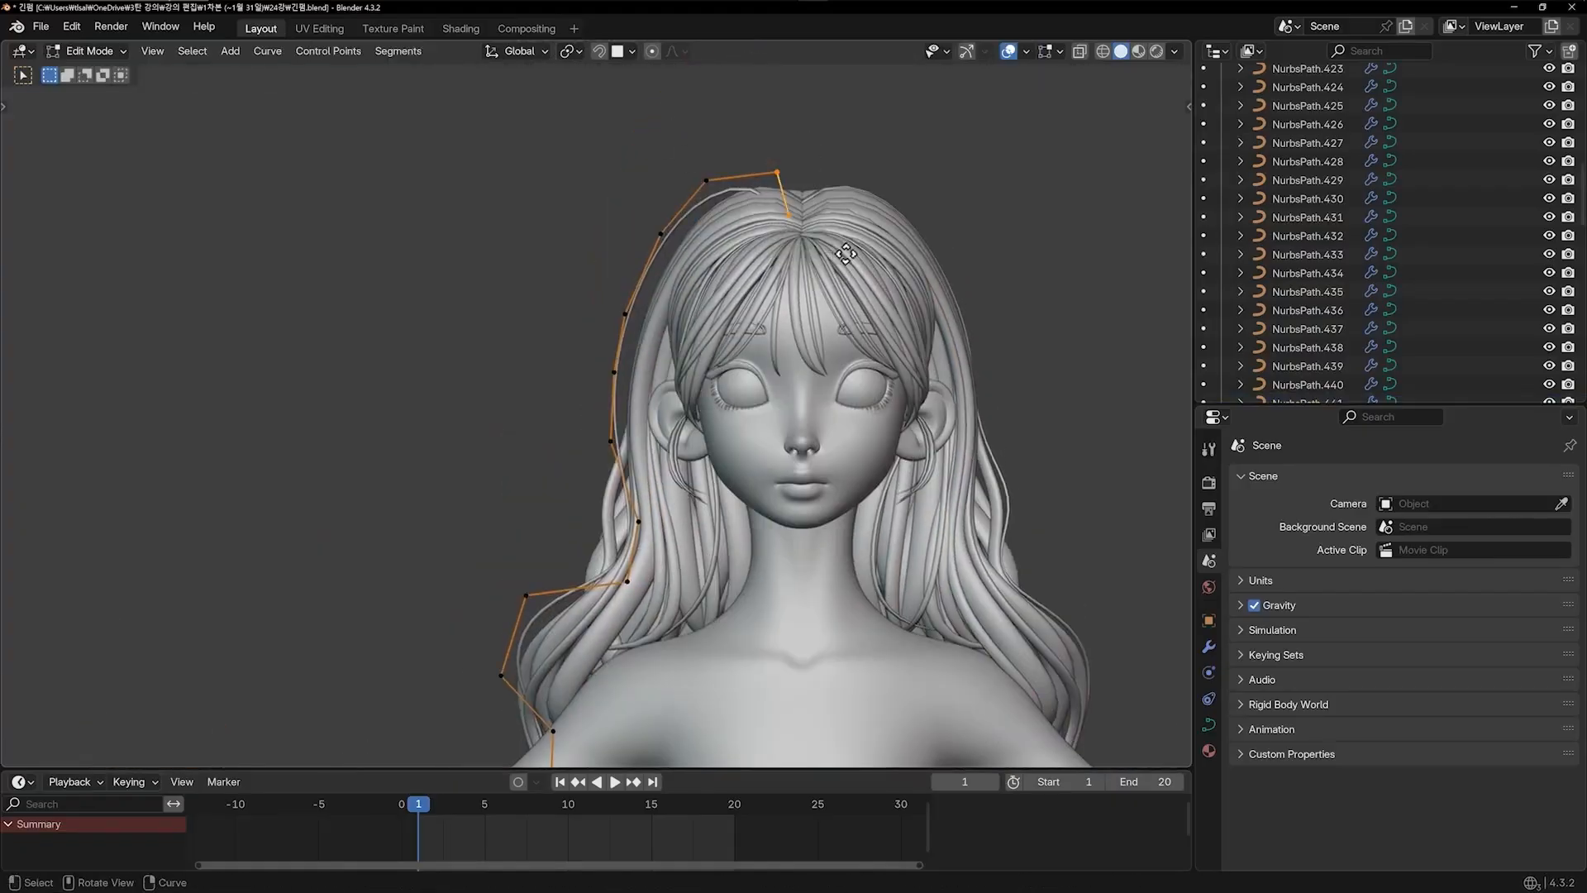
pyautogui.press('g')
pyautogui.click(849, 242)
pyautogui.moveTo(849, 243); pyautogui.dragTo(777, 220, button='middle')
pyautogui.press('g')
pyautogui.click(881, 398)
pyautogui.press('g')
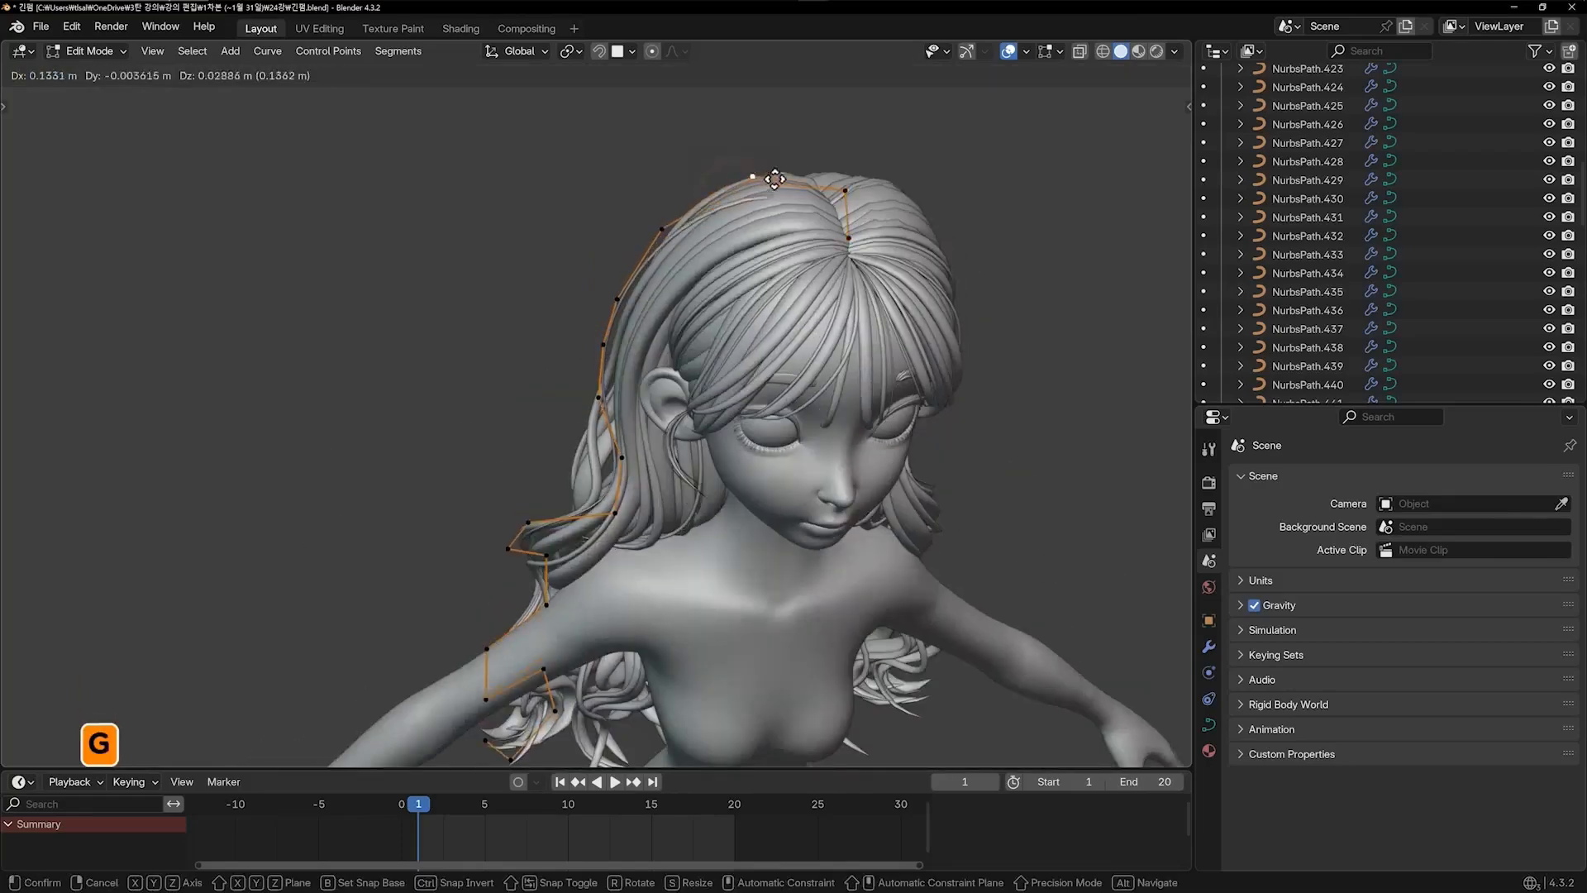
pyautogui.click(802, 160)
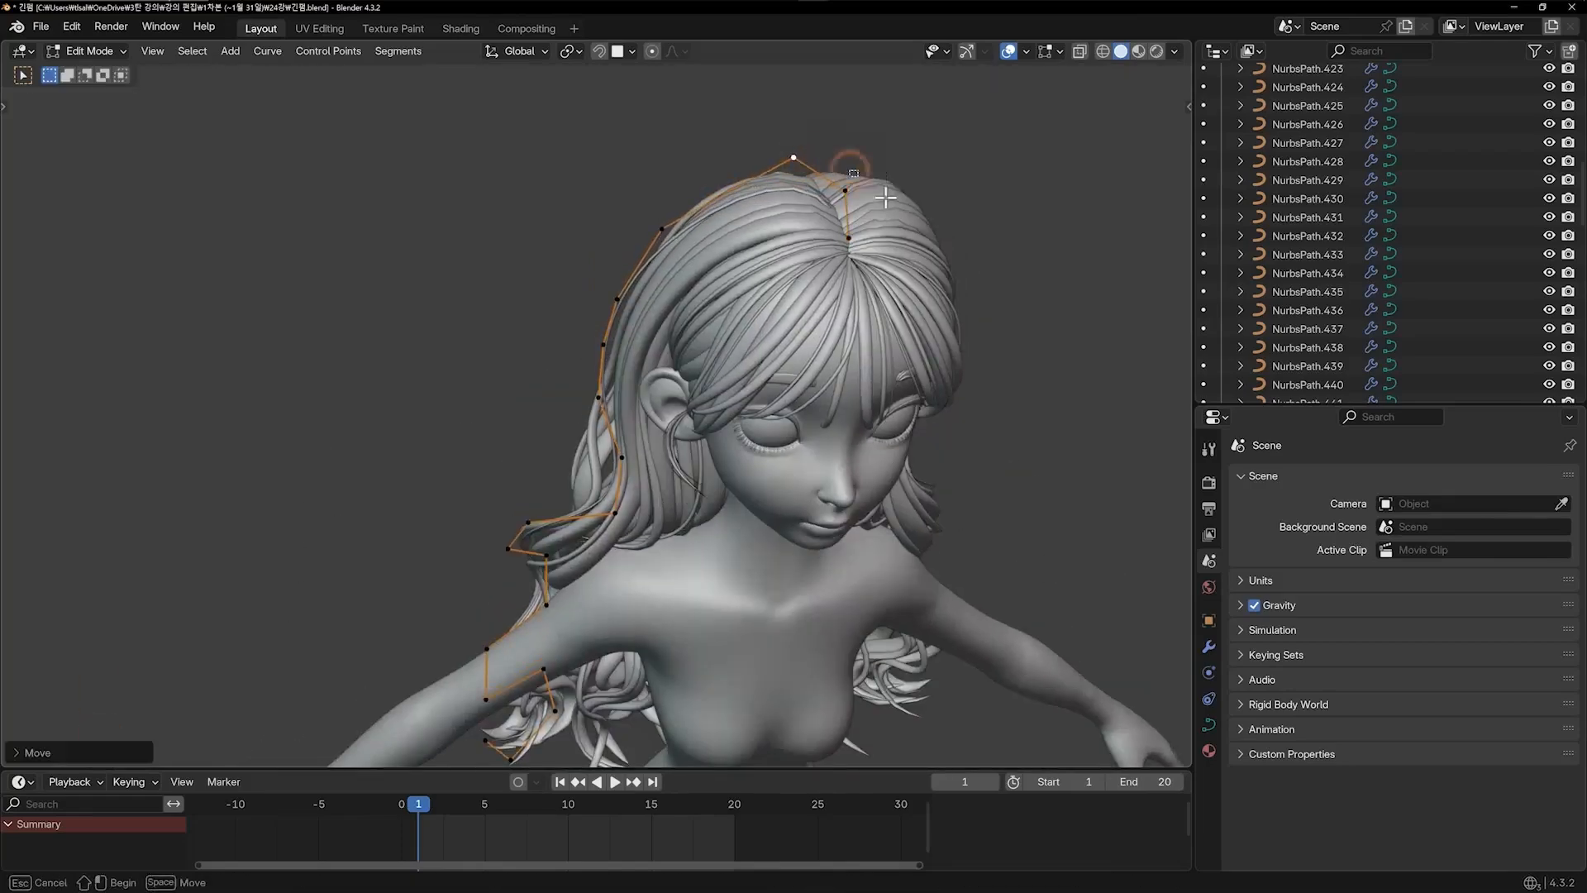
pyautogui.press('g')
pyautogui.click(883, 213)
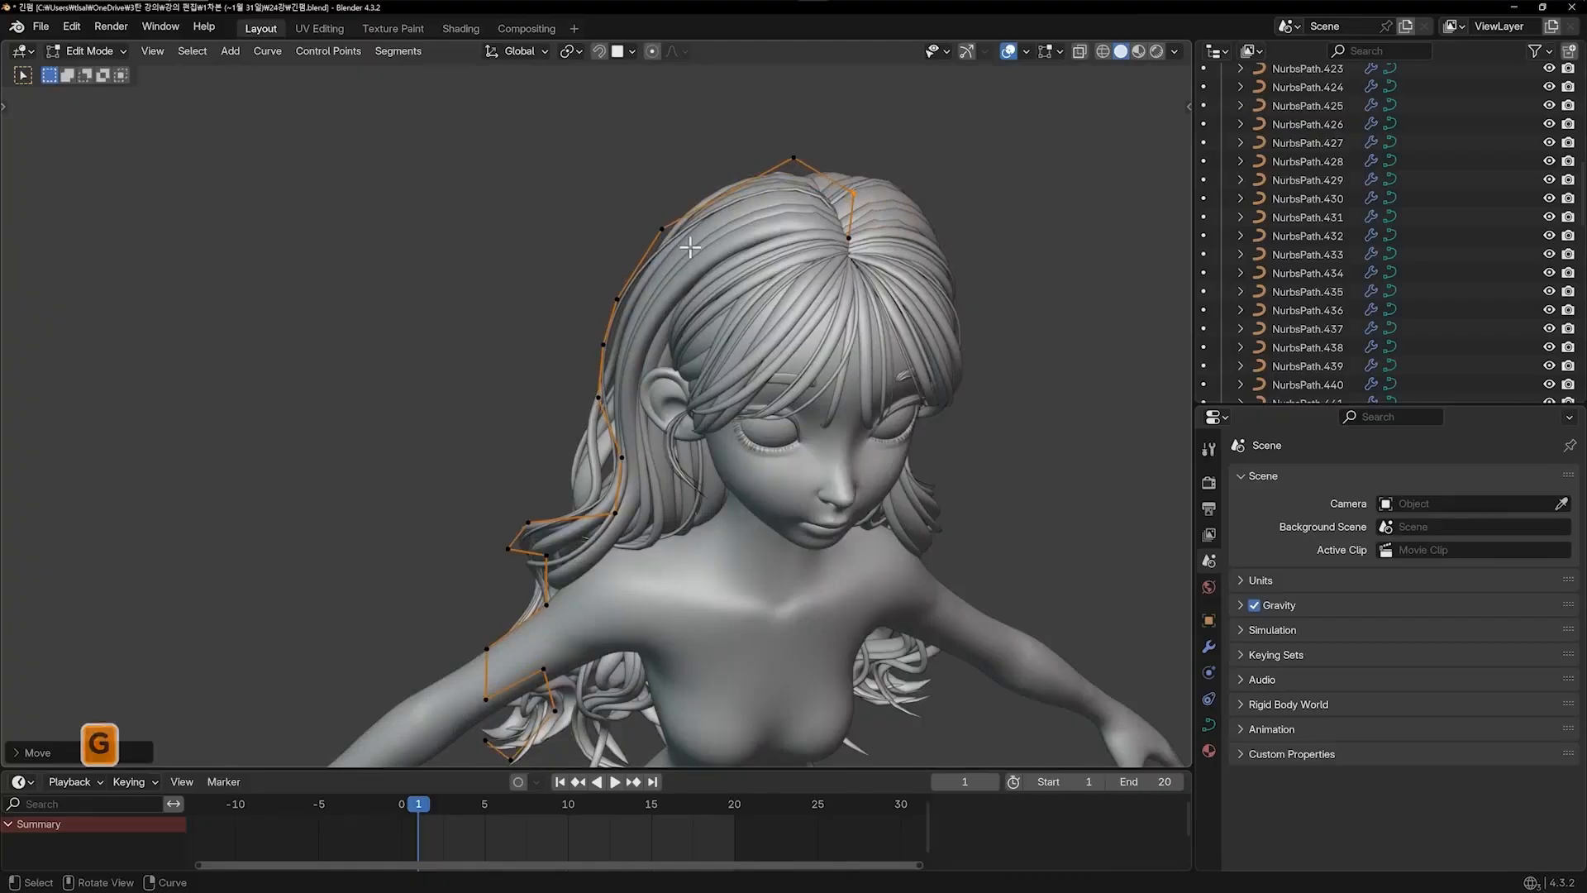
# Pull the strand's control points along the side of the head inward to follow the hair outline
pyautogui.press('KP_1')
pyautogui.click(660, 241)
pyautogui.press('g')
pyautogui.click(674, 237)
pyautogui.press('g')
pyautogui.click(668, 232)
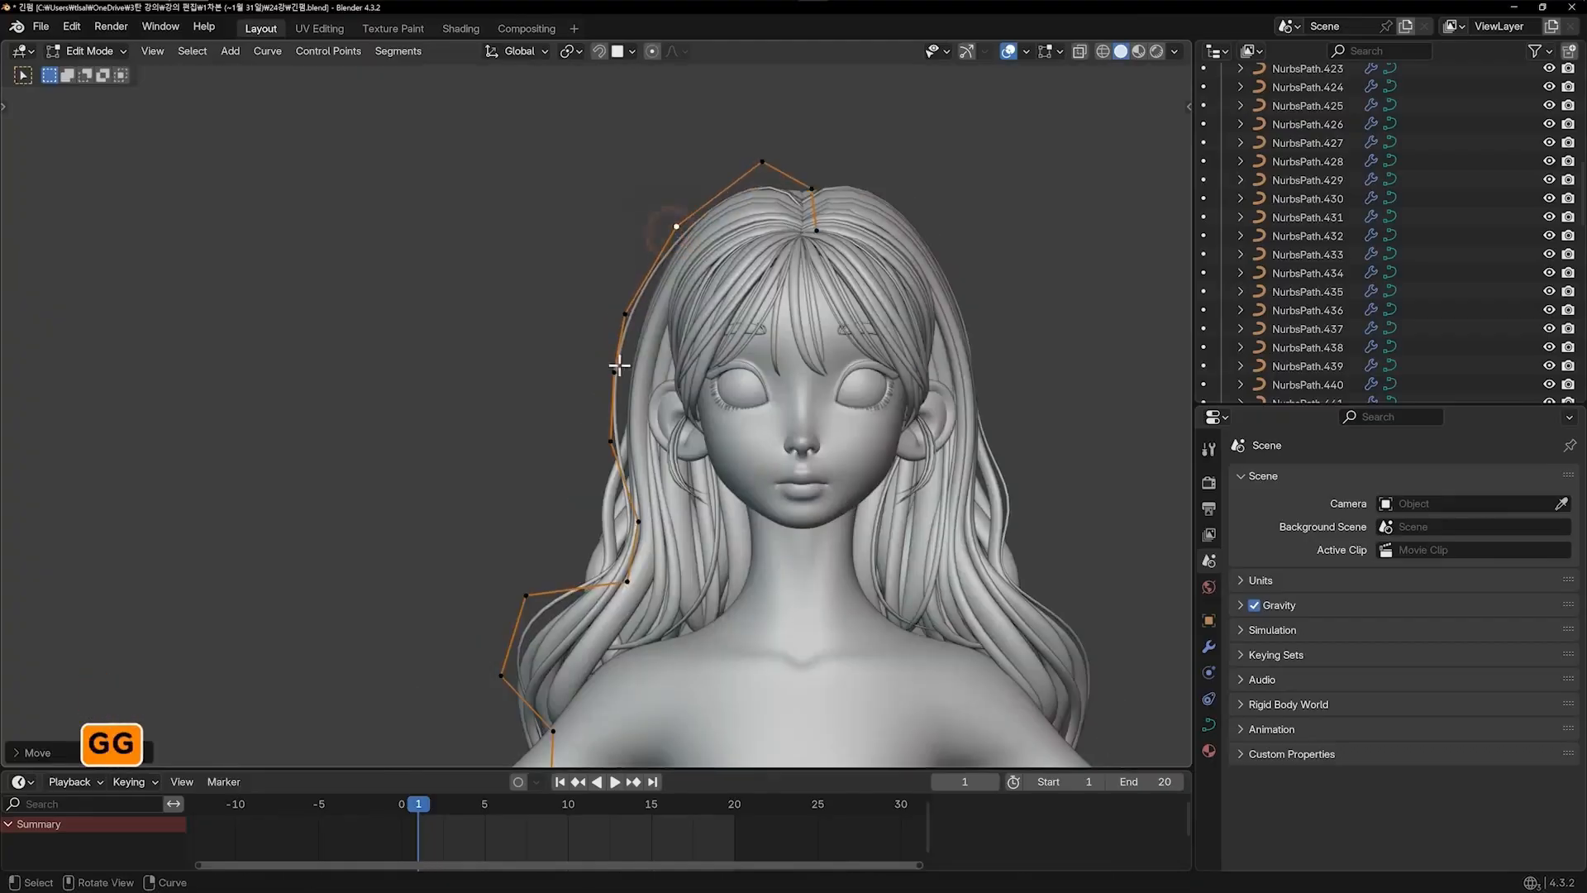
pyautogui.click(611, 332)
pyautogui.press('g')
pyautogui.click(630, 329)
pyautogui.click(610, 386)
pyautogui.press('g')
pyautogui.click(625, 382)
pyautogui.click(600, 467)
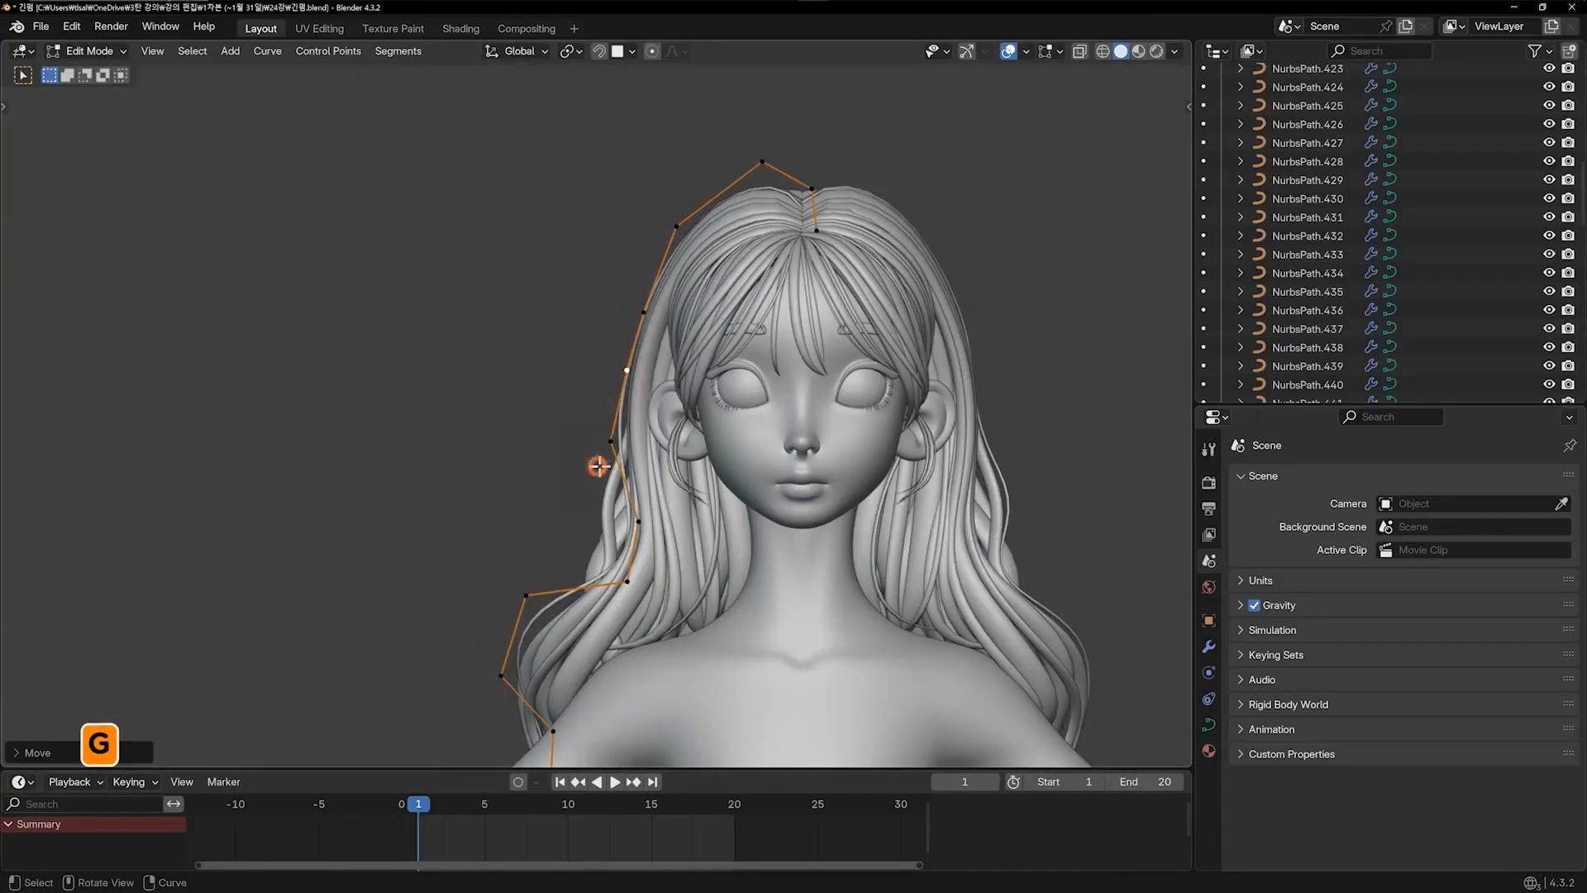
# Reposition the right-side strand's control points on the outer edge and near the hair tip below the forearm
pyautogui.press('Tab')
pyautogui.keyDown('shift'); pyautogui.moveTo(786, 472); pyautogui.dragTo(868, 123, button='middle'); pyautogui.keyUp('shift')
pyautogui.press('Tab')
pyautogui.scroll(2, 605, 348)
pyautogui.keyDown('shift'); pyautogui.moveTo(541, 480); pyautogui.dragTo(609, 326, button='middle'); pyautogui.keyUp('shift')
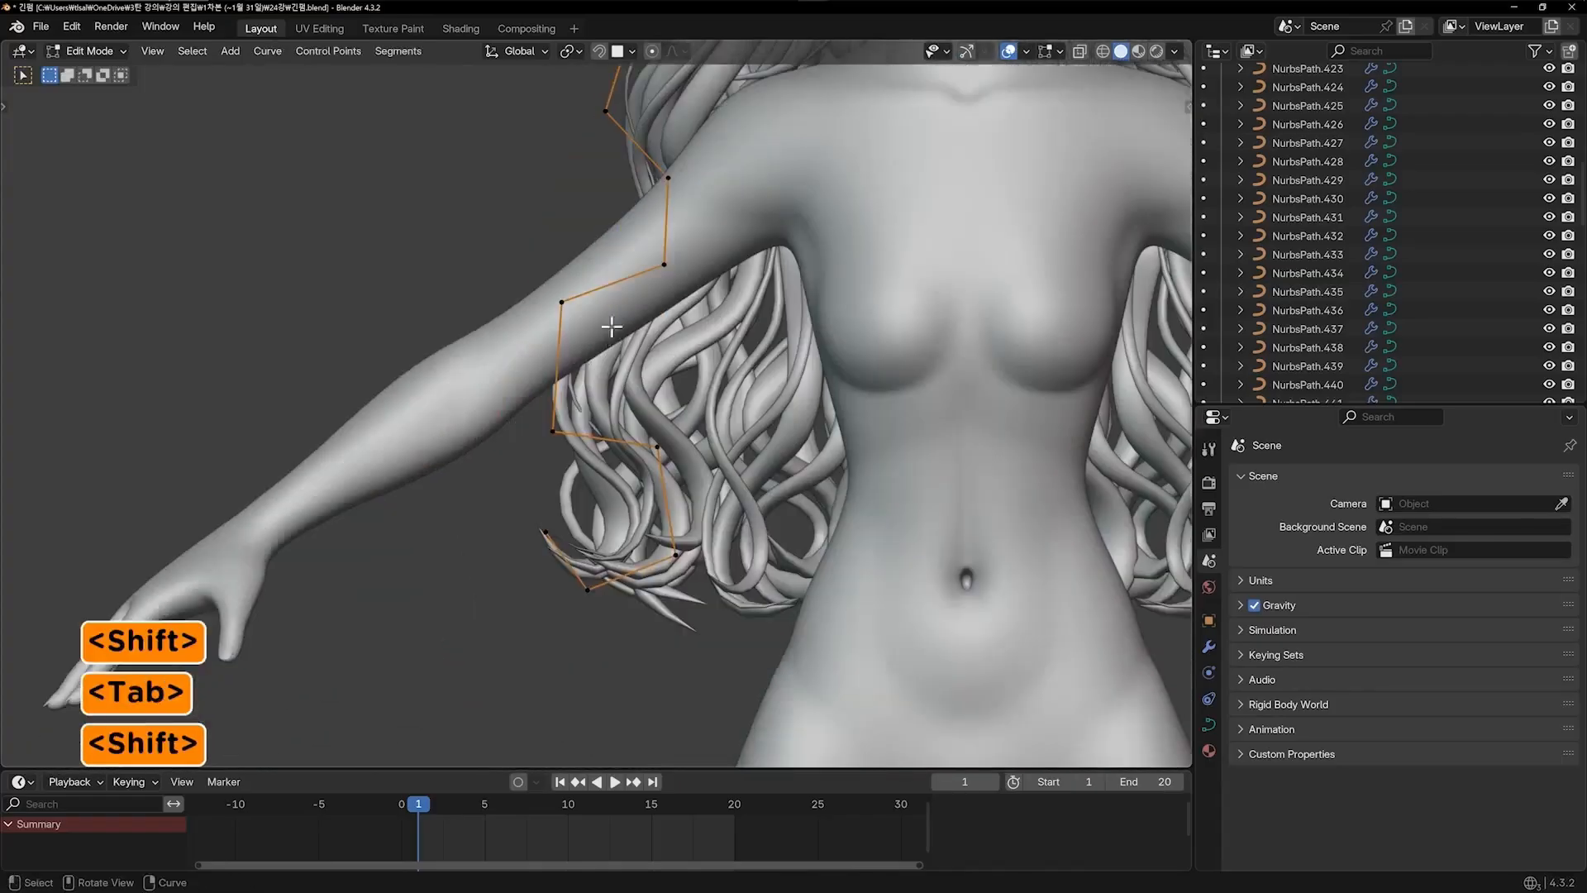
pyautogui.press('g')
pyautogui.press('g')
pyautogui.click(567, 450)
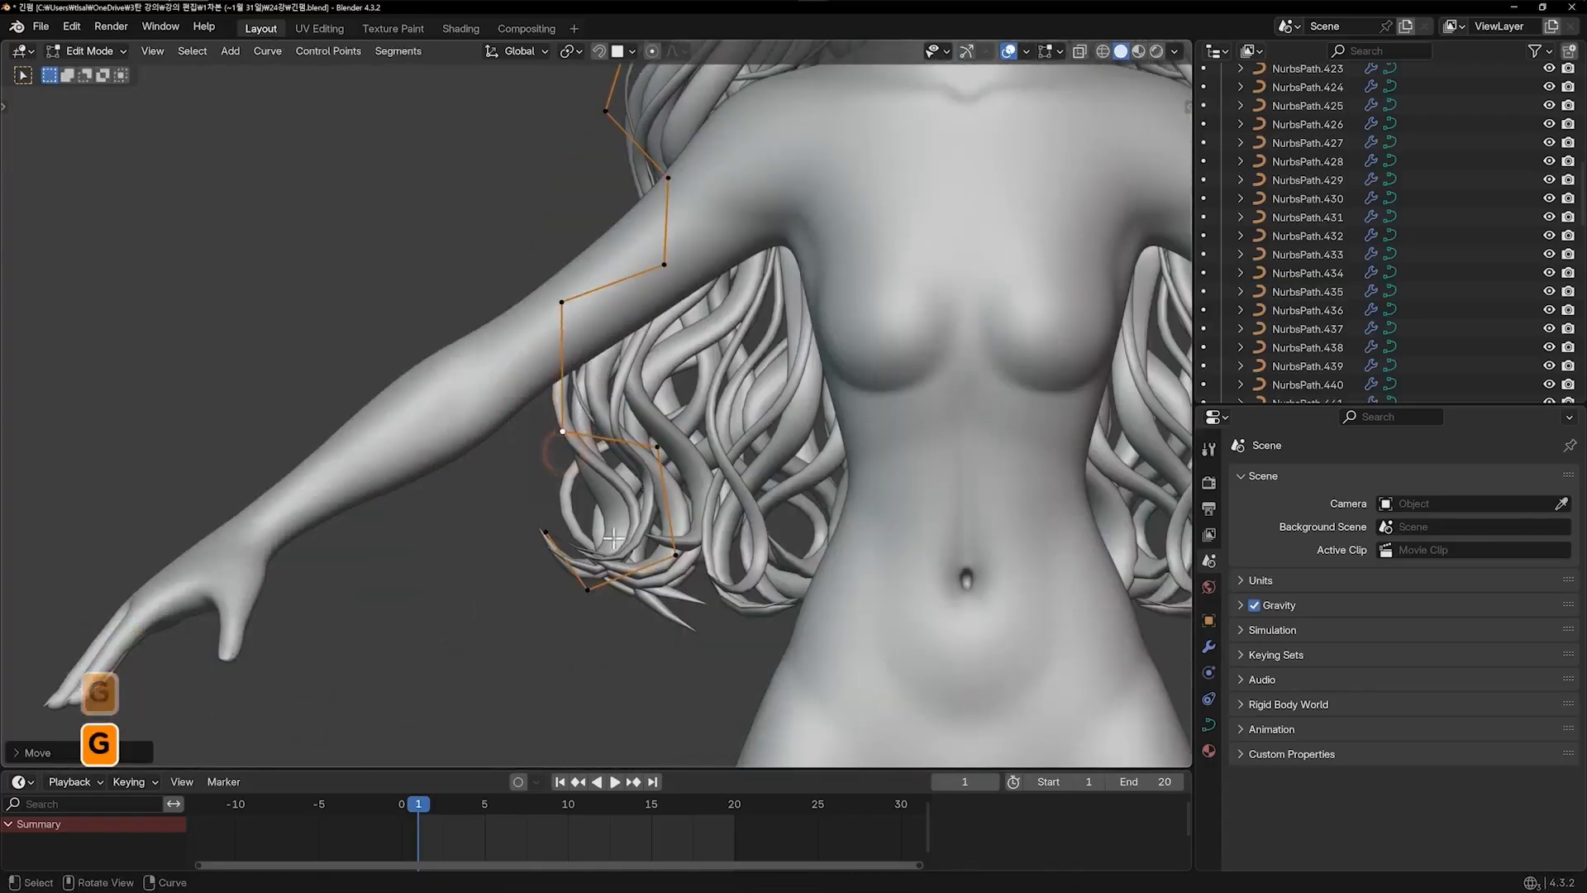
pyautogui.press('g')
pyautogui.click(611, 598)
# Shift the inner control points of the right-side strand's lower curl slightly downward
pyautogui.click(695, 554)
pyautogui.press('g')
pyautogui.click(680, 563)
pyautogui.click(668, 454)
pyautogui.press('g')
pyautogui.click(666, 465)
pyautogui.press('Tab')
pyautogui.click(455, 502)
# Examine the hairstyle's overall silhouette from the front and while rotating around the character
pyautogui.scroll(-3, 686, 466)
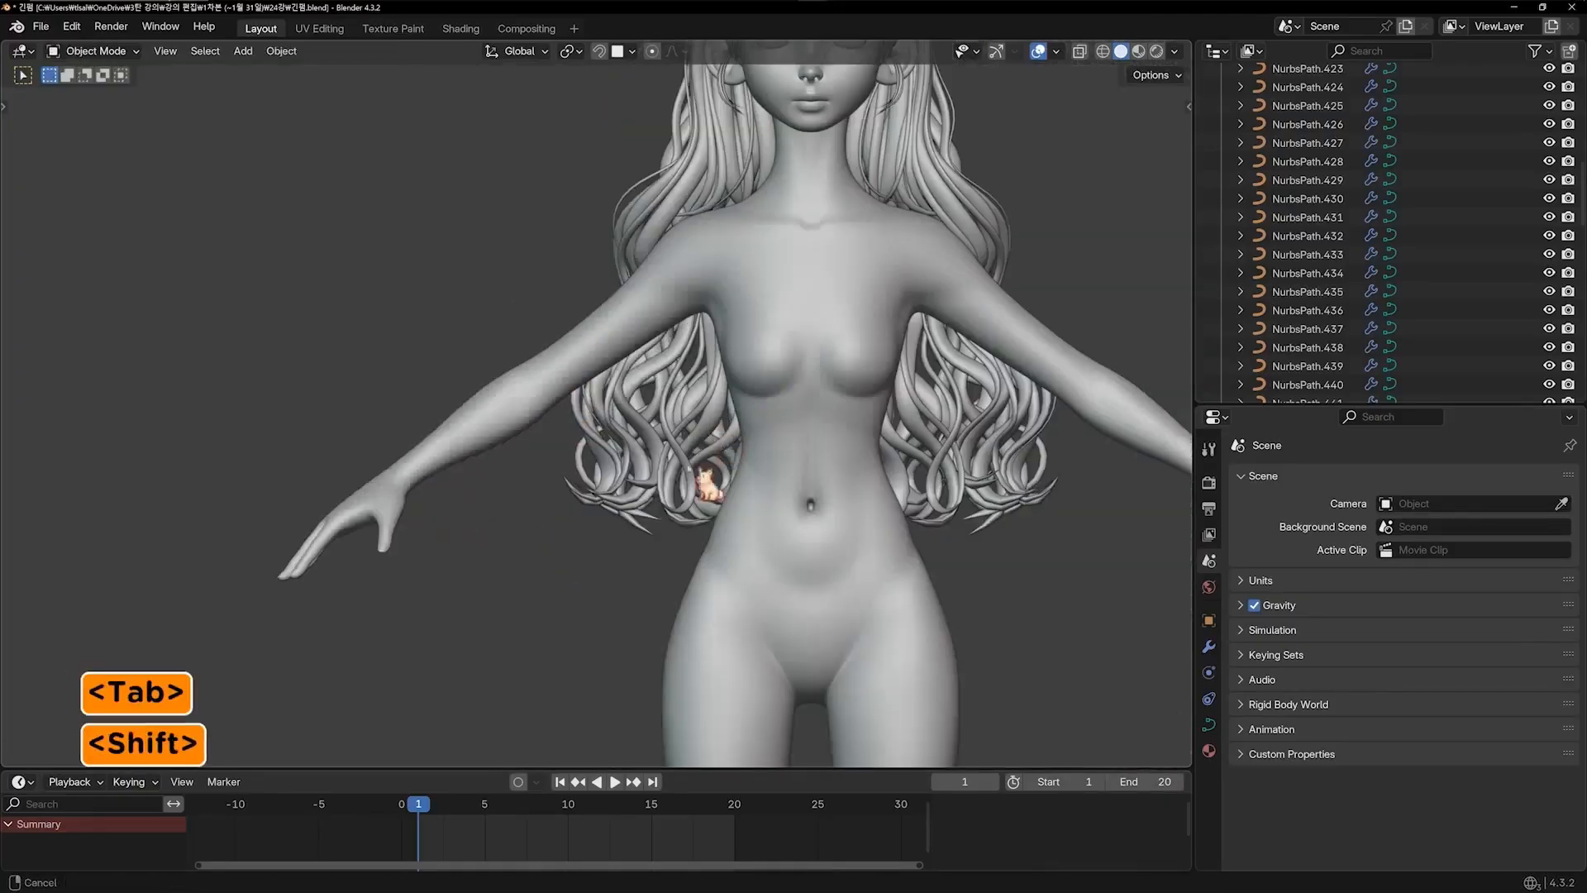
pyautogui.keyDown('shift'); pyautogui.moveTo(756, 370); pyautogui.dragTo(654, 526, button='middle'); pyautogui.keyUp('shift')
pyautogui.moveTo(758, 507)
pyautogui.keyDown('shift'); pyautogui.mouseDown(button='middle')
pyautogui.moveTo(746, 524)
pyautogui.moveTo(759, 512)
pyautogui.mouseUp(button='middle'); pyautogui.keyUp('shift')
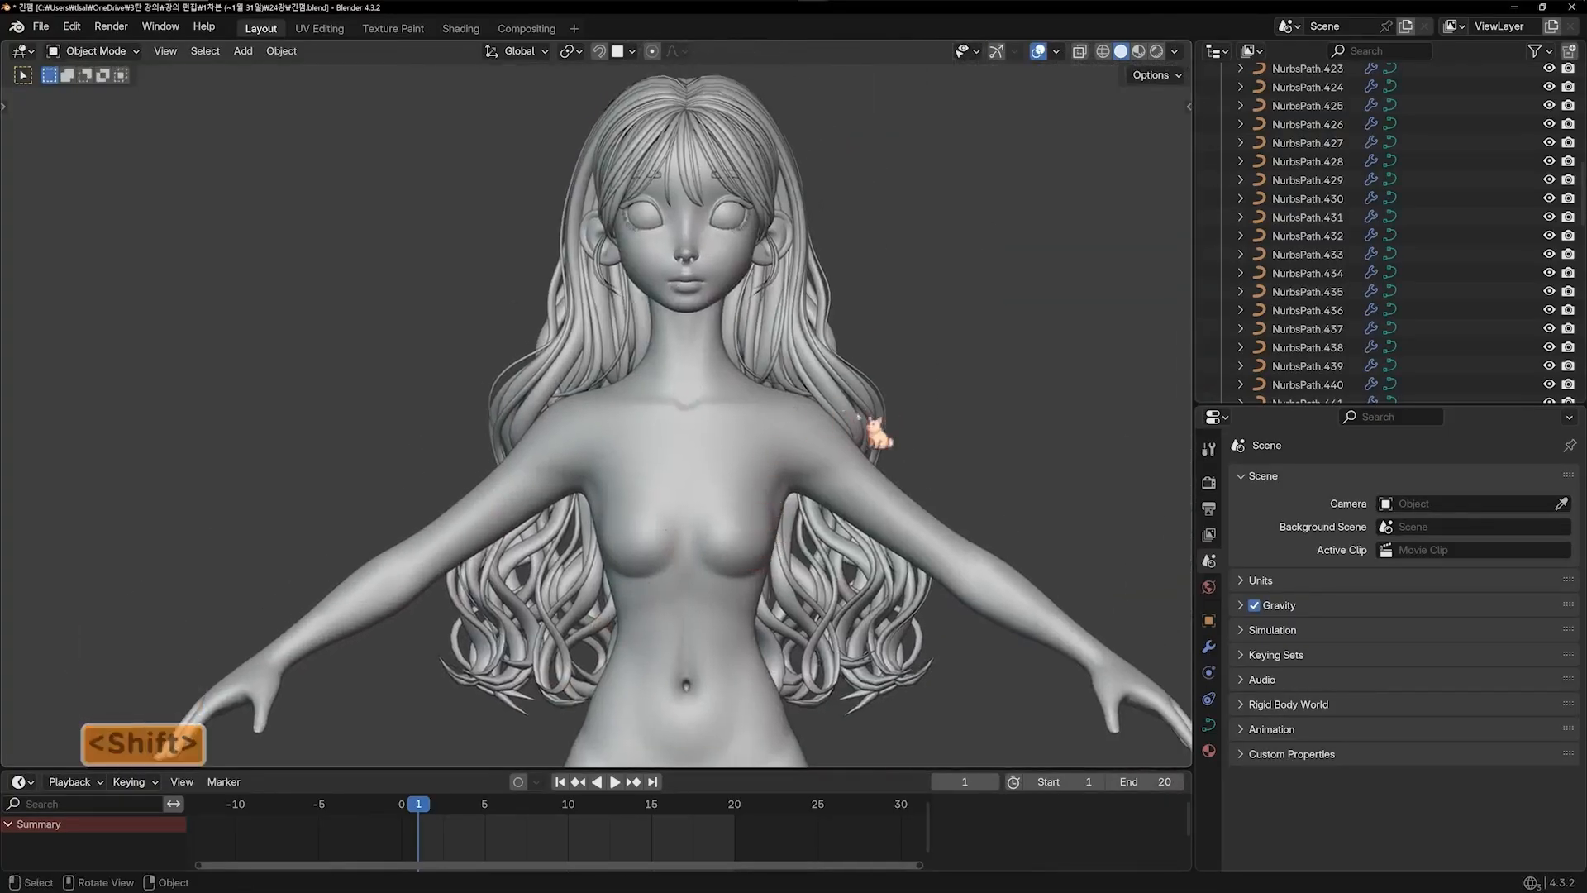
pyautogui.moveTo(878, 432); pyautogui.dragTo(833, 468, button='middle')
pyautogui.press('KP_1')
pyautogui.scroll(-1, 832, 468)
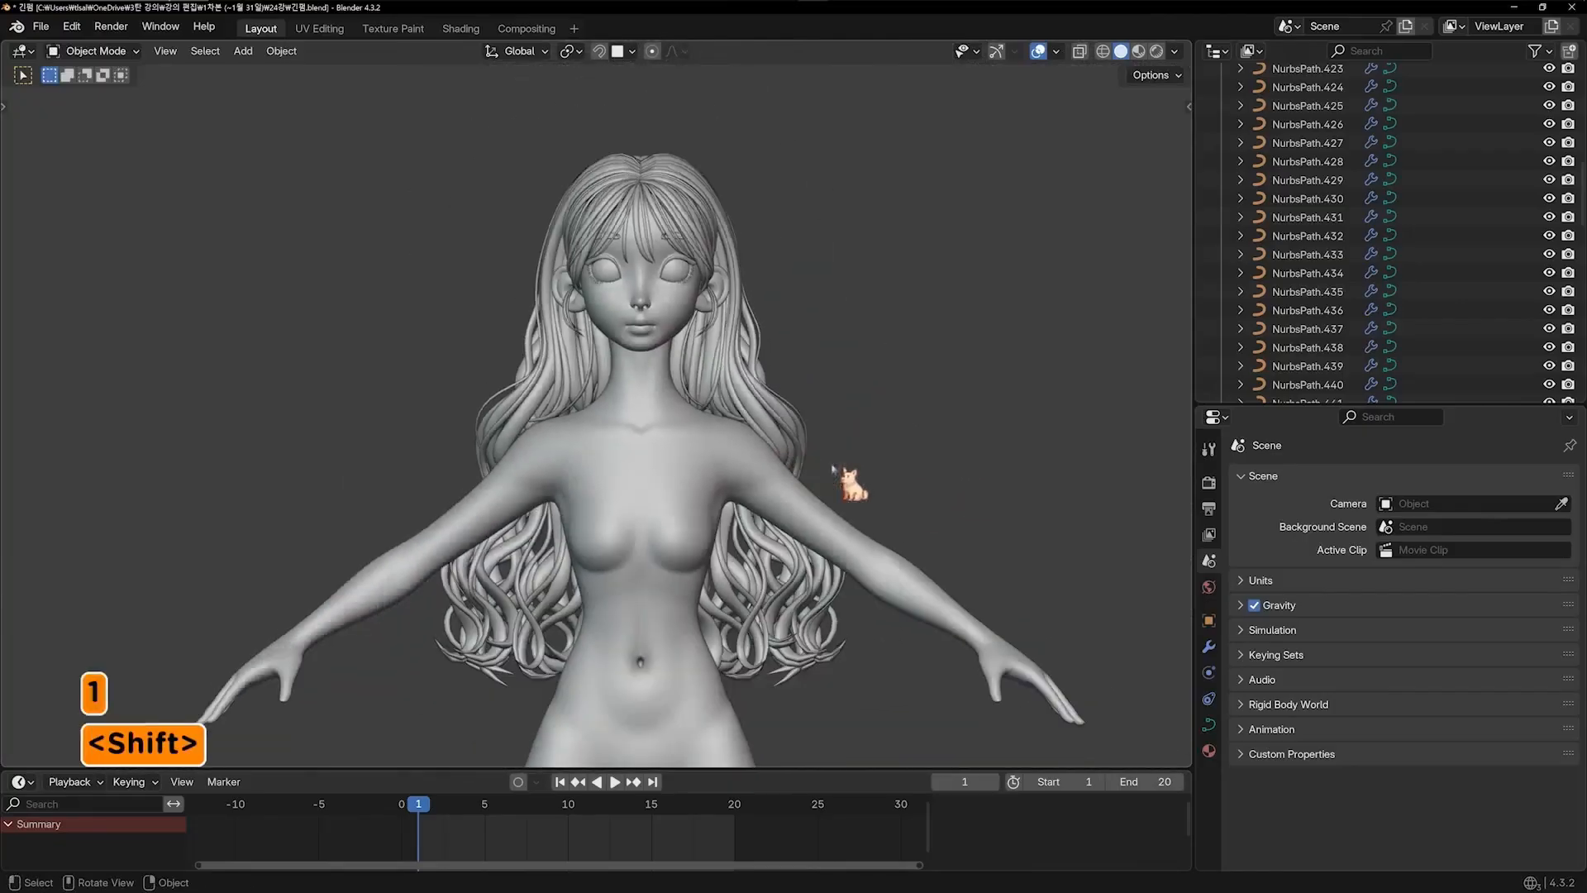
pyautogui.press('KP_6')
pyautogui.press('KP_6')
pyautogui.press('KP_6')
pyautogui.press('KP_6')
pyautogui.press('KP_6')
pyautogui.press('KP_6')
pyautogui.press('KP_1')
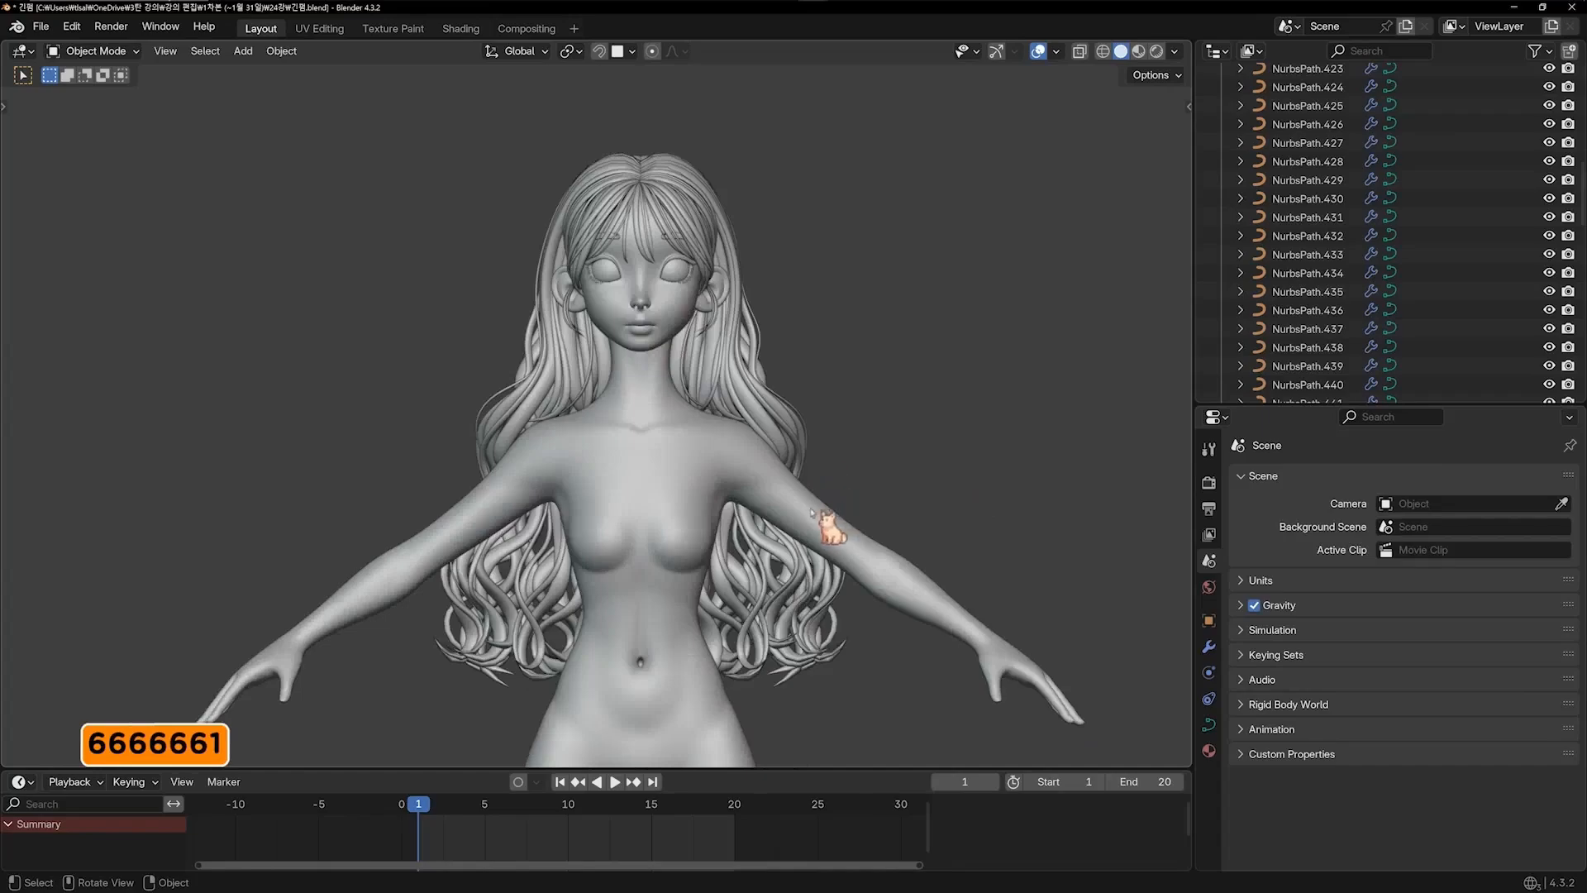
# Duplicate the inner long strand beside the left side of the waist slightly outward and thin the whole copy
pyautogui.keyDown('shift'); pyautogui.moveTo(811, 512); pyautogui.dragTo(709, 461, button='middle'); pyautogui.keyUp('shift')
pyautogui.scroll(3, 695, 456)
pyautogui.click(645, 459)
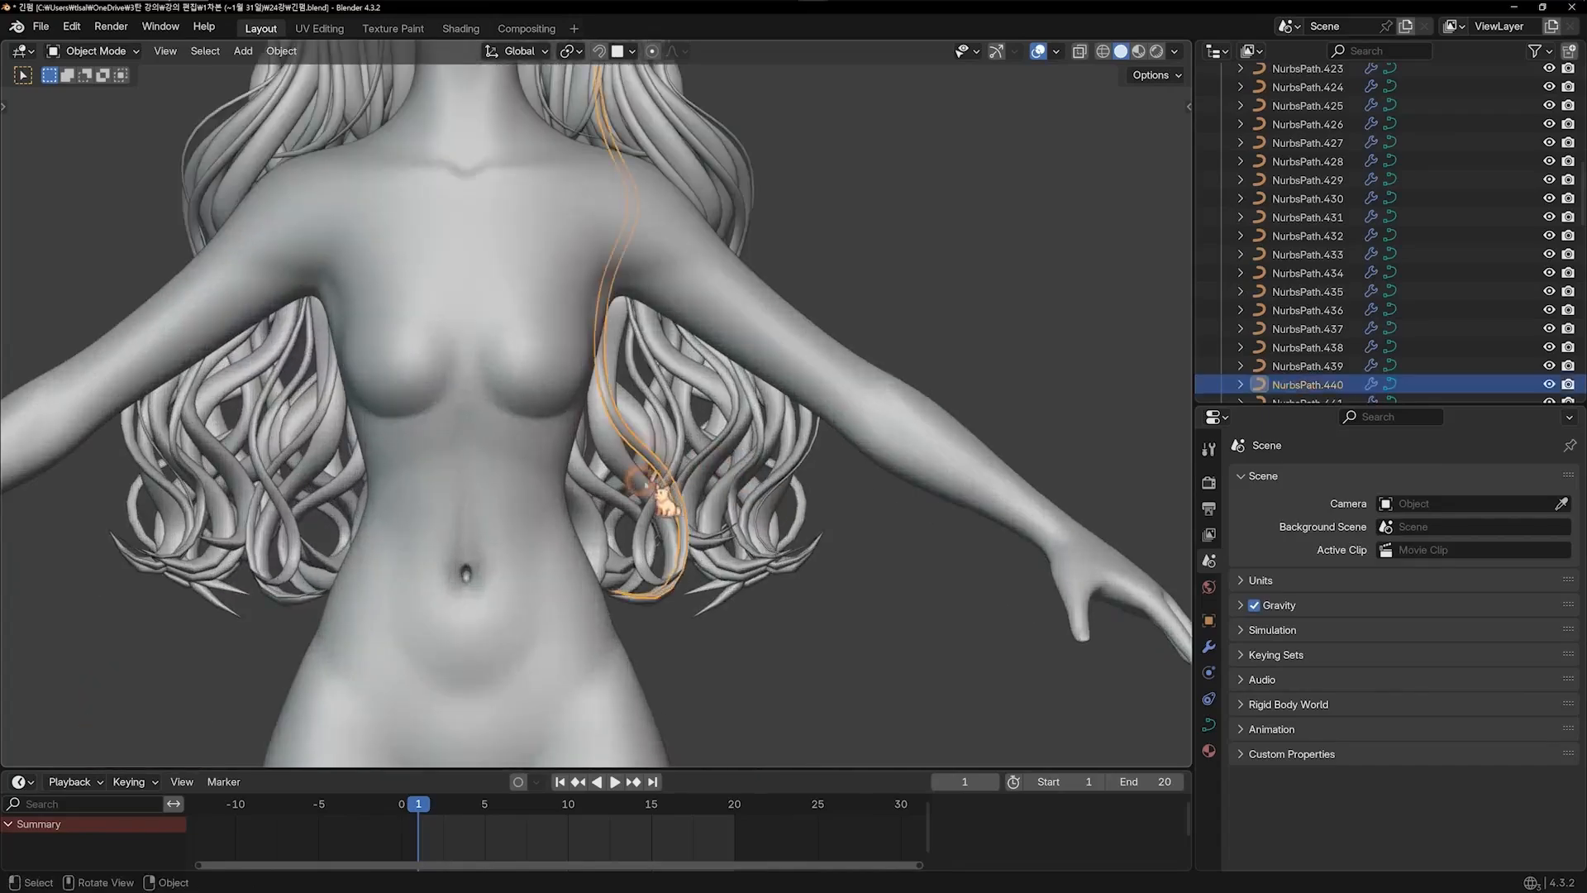
pyautogui.click(651, 481)
pyautogui.click(688, 465)
pyautogui.scroll(1, 703, 470)
pyautogui.hotkey('shift', 'd')
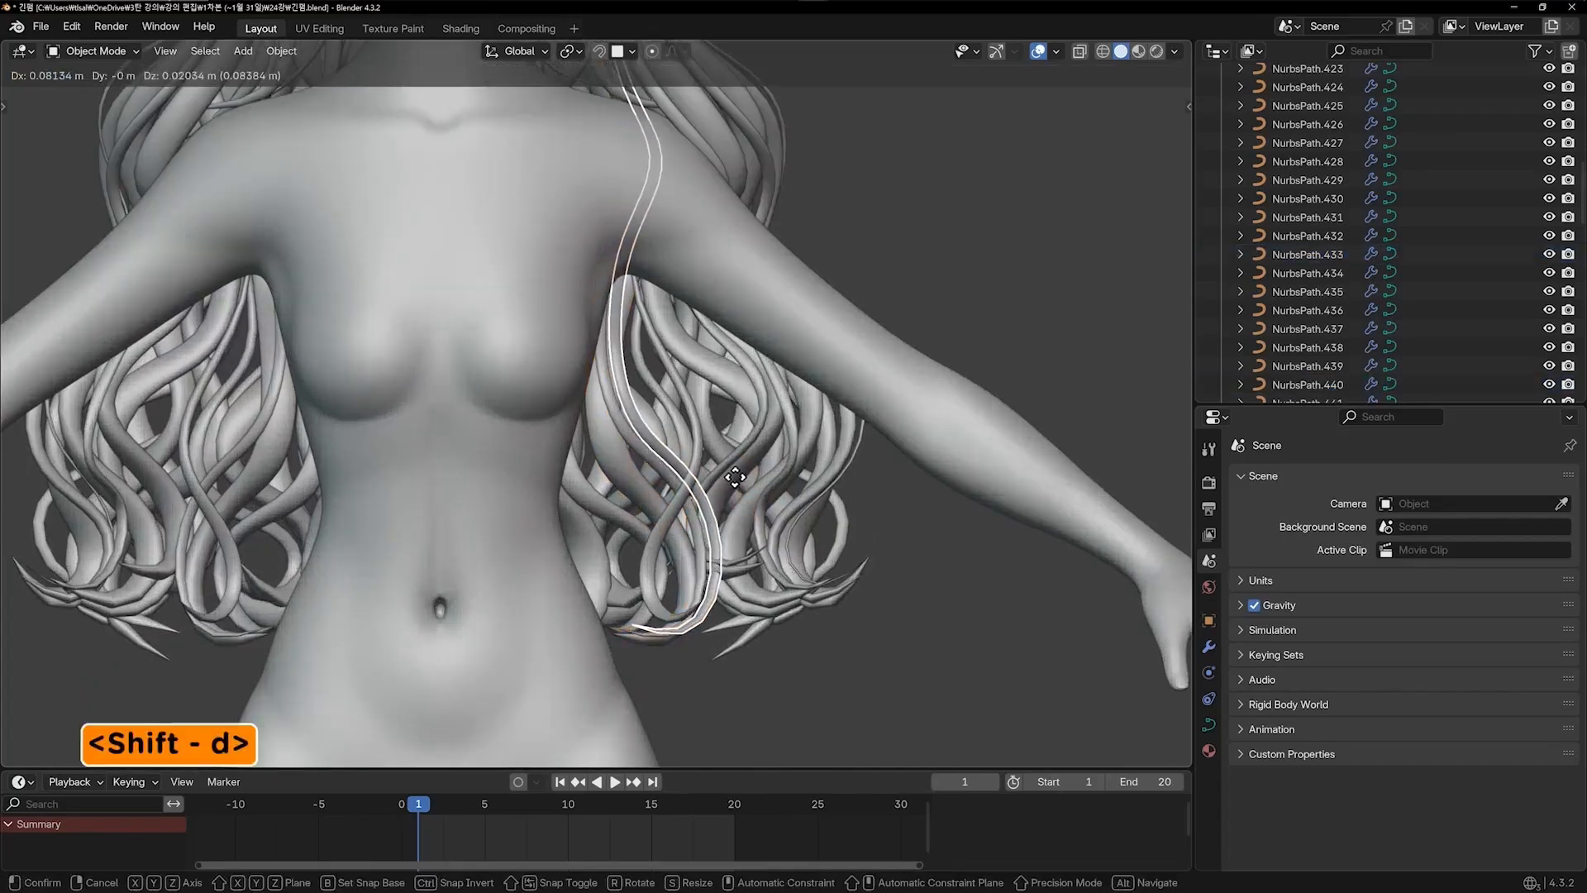
pyautogui.click(735, 477)
pyautogui.press('Tab')
pyautogui.press('a')
pyautogui.hotkey('alt', 's')
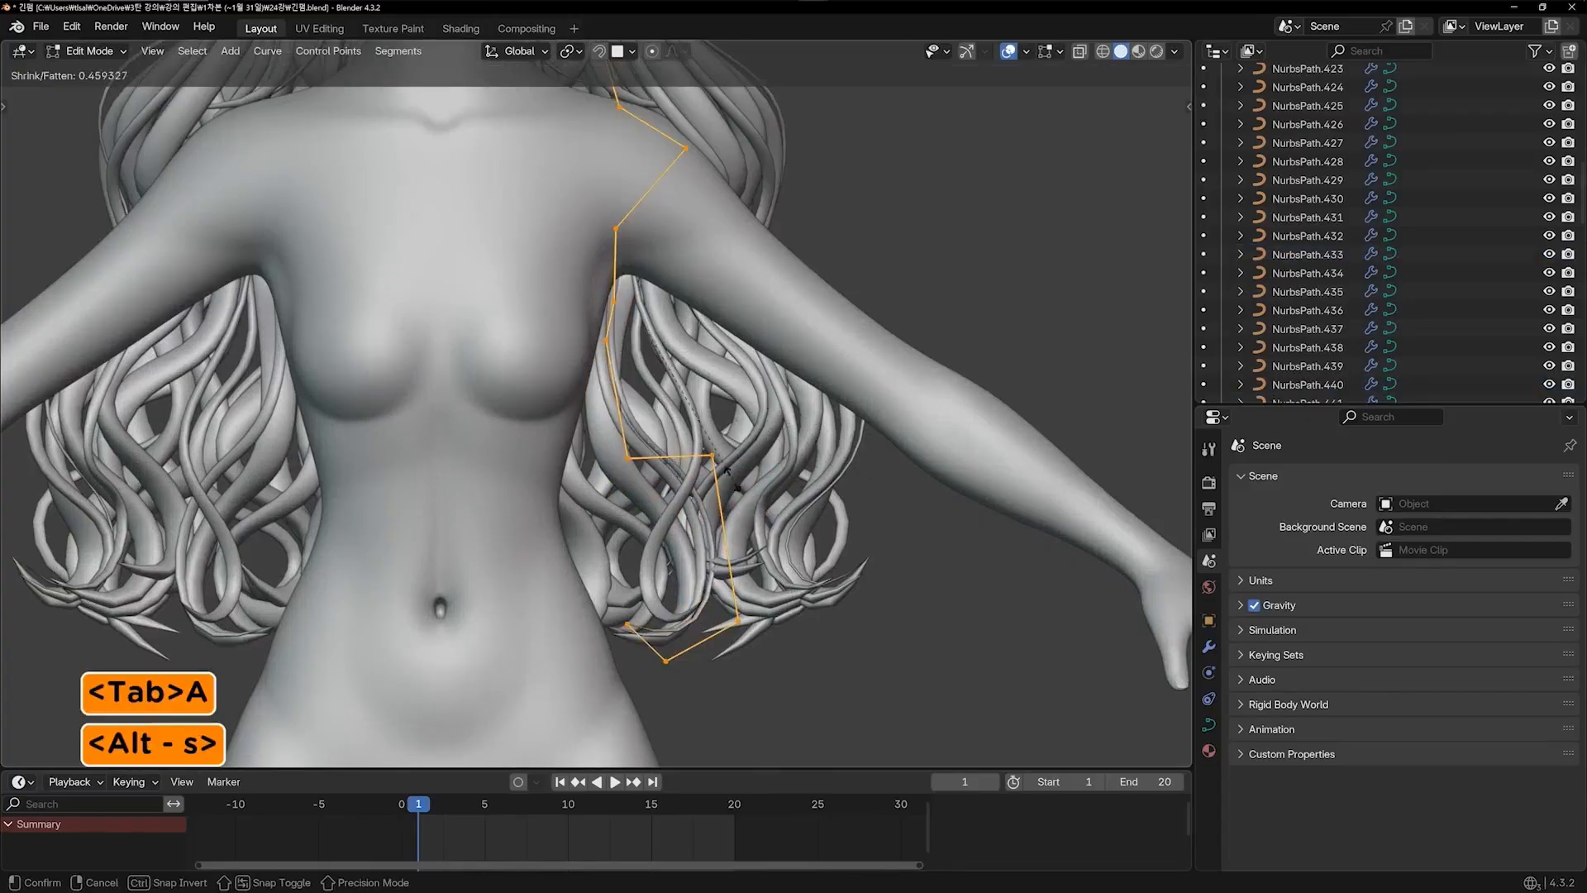
pyautogui.click(727, 470)
# Widen the thin copy's wave beside the waist by moving its inner point outward and its outer point up
pyautogui.click(628, 457)
pyautogui.press('g')
pyautogui.click(608, 488)
pyautogui.moveTo(606, 489); pyautogui.dragTo(454, 493, button='middle')
pyautogui.press('g')
pyautogui.click(683, 499)
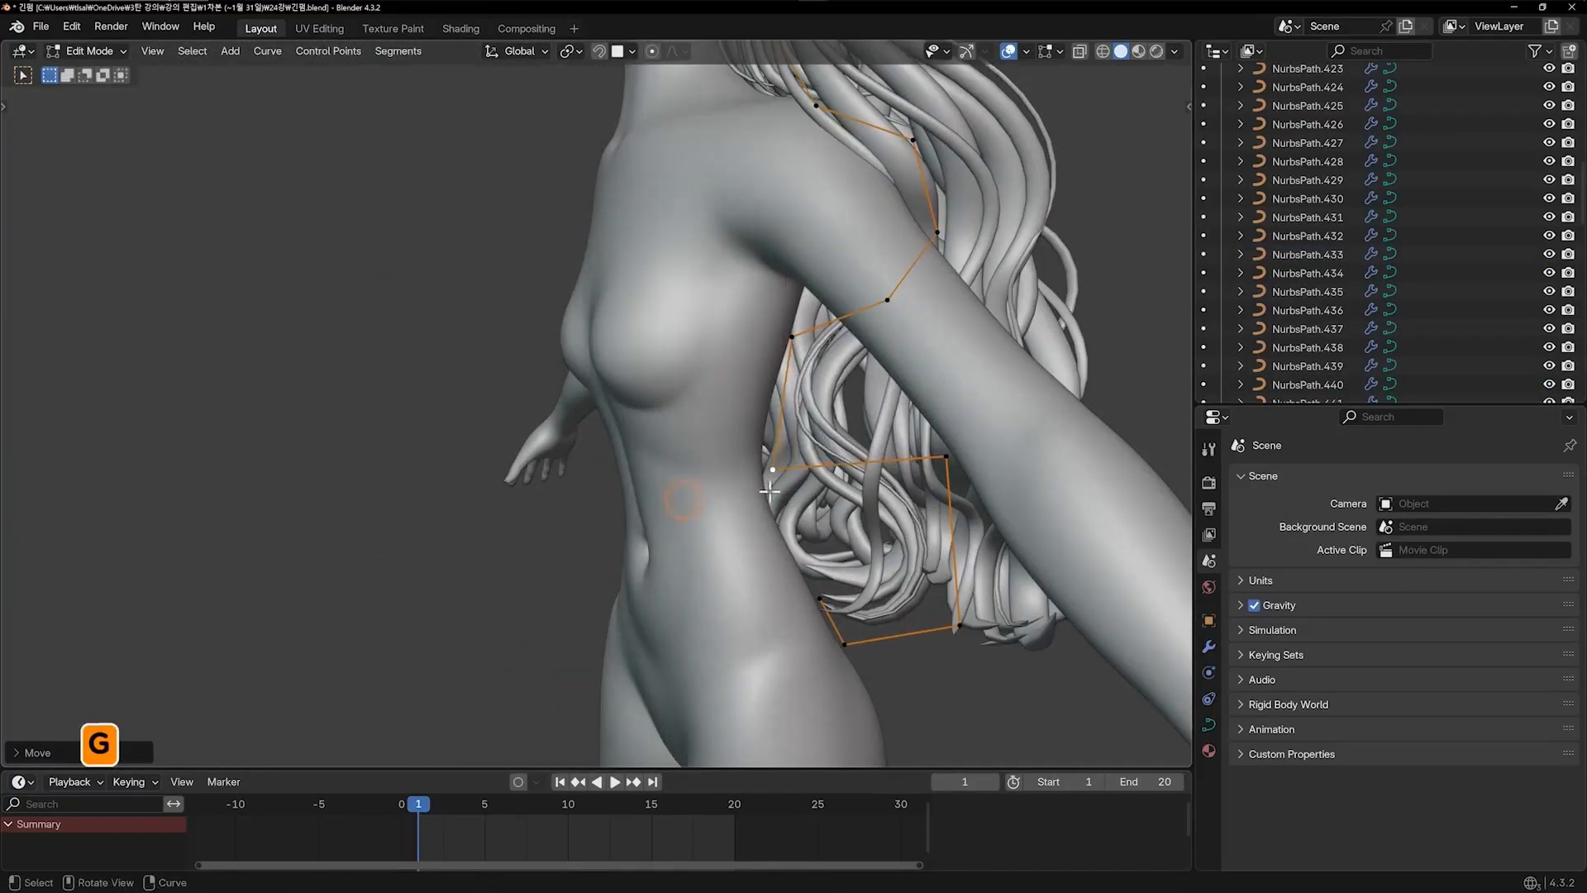
pyautogui.click(951, 421)
# Raise the three lowest control points of the thin copy to tighten its end curl
pyautogui.click(966, 627)
pyautogui.press('g')
pyautogui.click(956, 617)
pyautogui.click(834, 649)
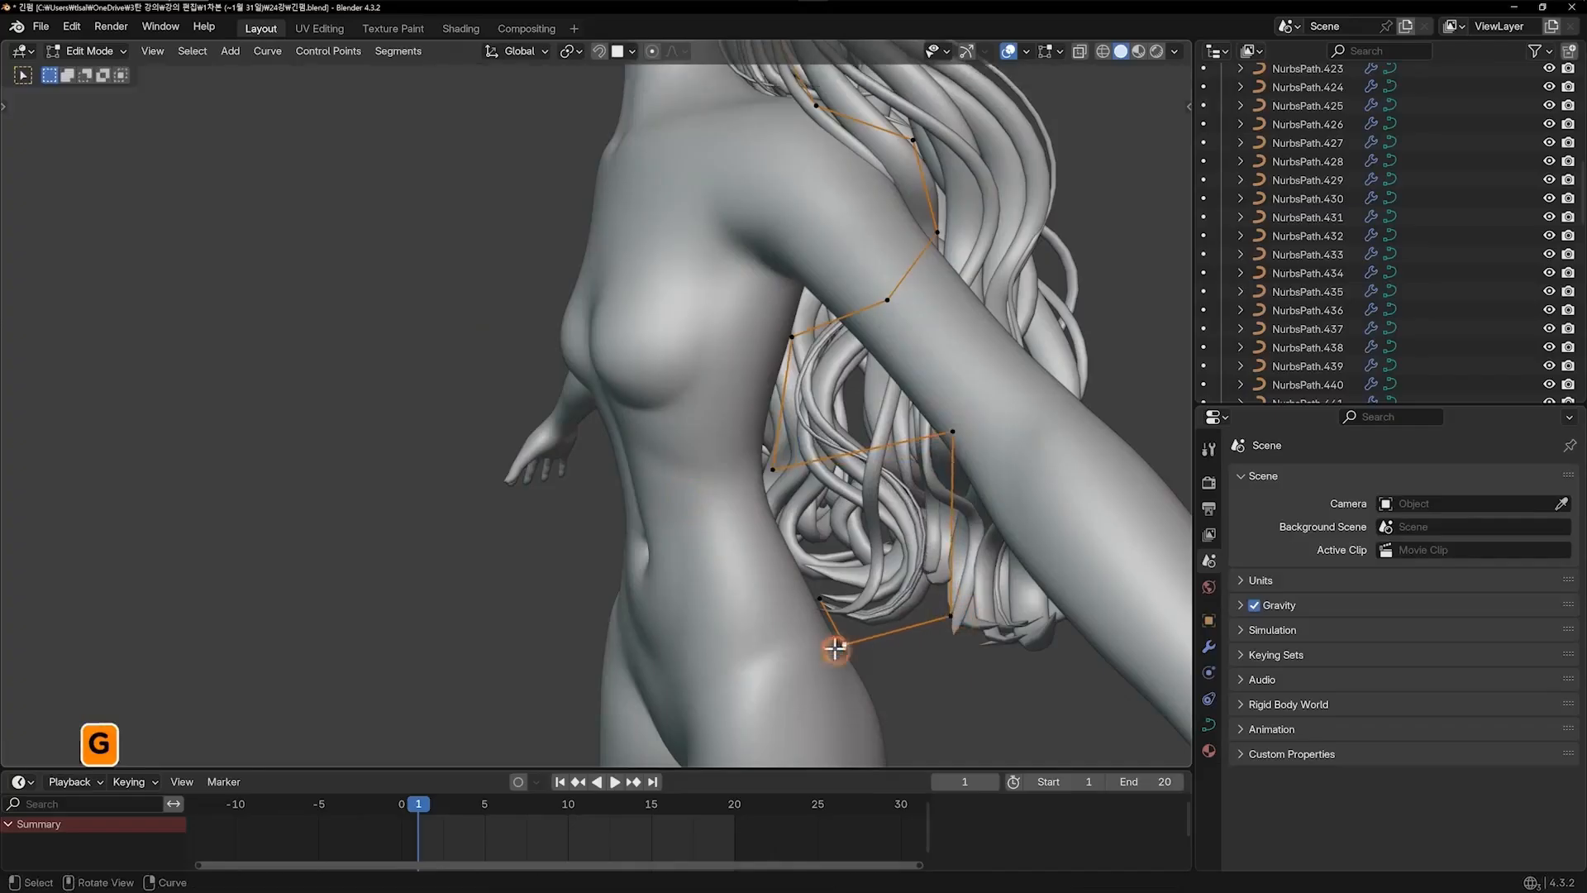
pyautogui.press('g')
pyautogui.click(837, 639)
pyautogui.click(821, 599)
pyautogui.press('g')
pyautogui.click(822, 586)
pyautogui.press('KP_1')
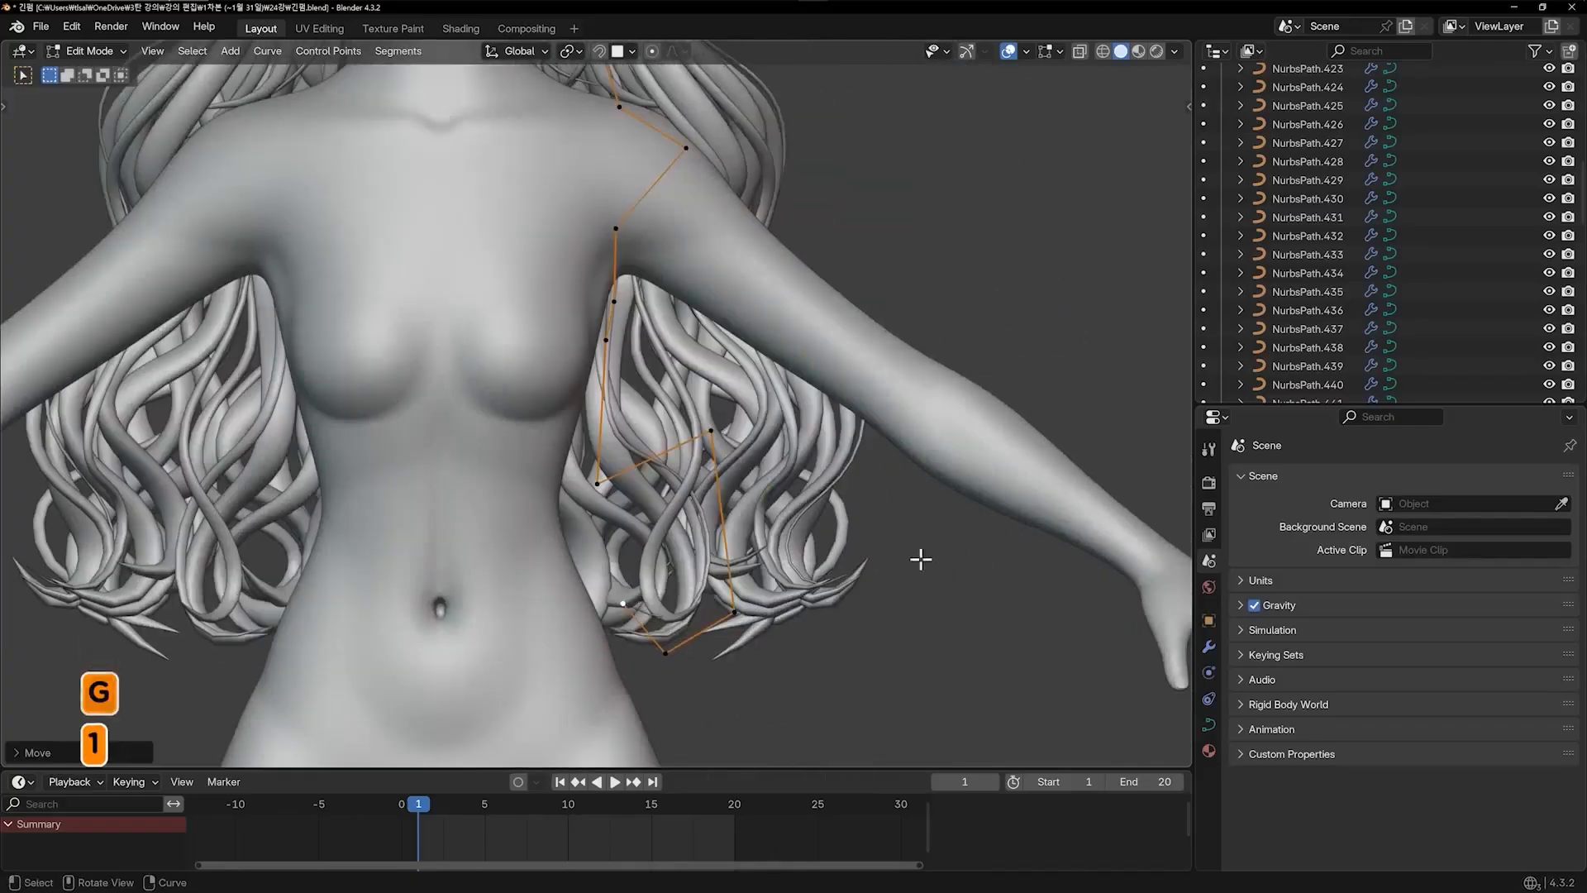
pyautogui.press('Tab')
pyautogui.click(935, 620)
pyautogui.press('Tab')
pyautogui.press('Tab')
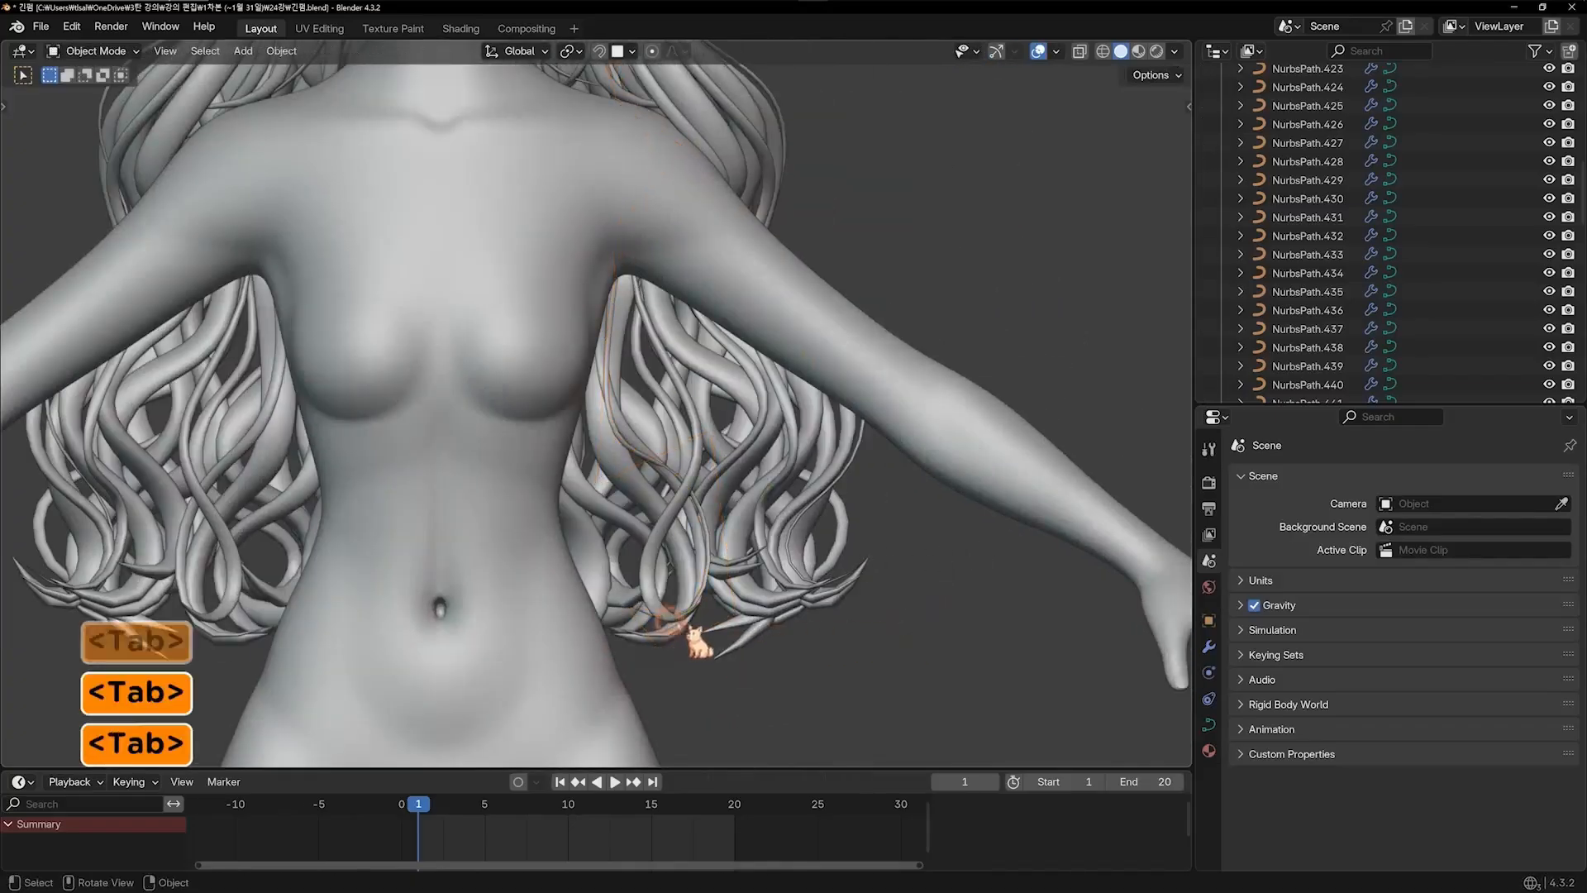
# Adjust the end control points of the neighbouring short strand's lower curl
pyautogui.click(692, 628)
pyautogui.press('Tab')
pyautogui.press('g')
pyautogui.press('g')
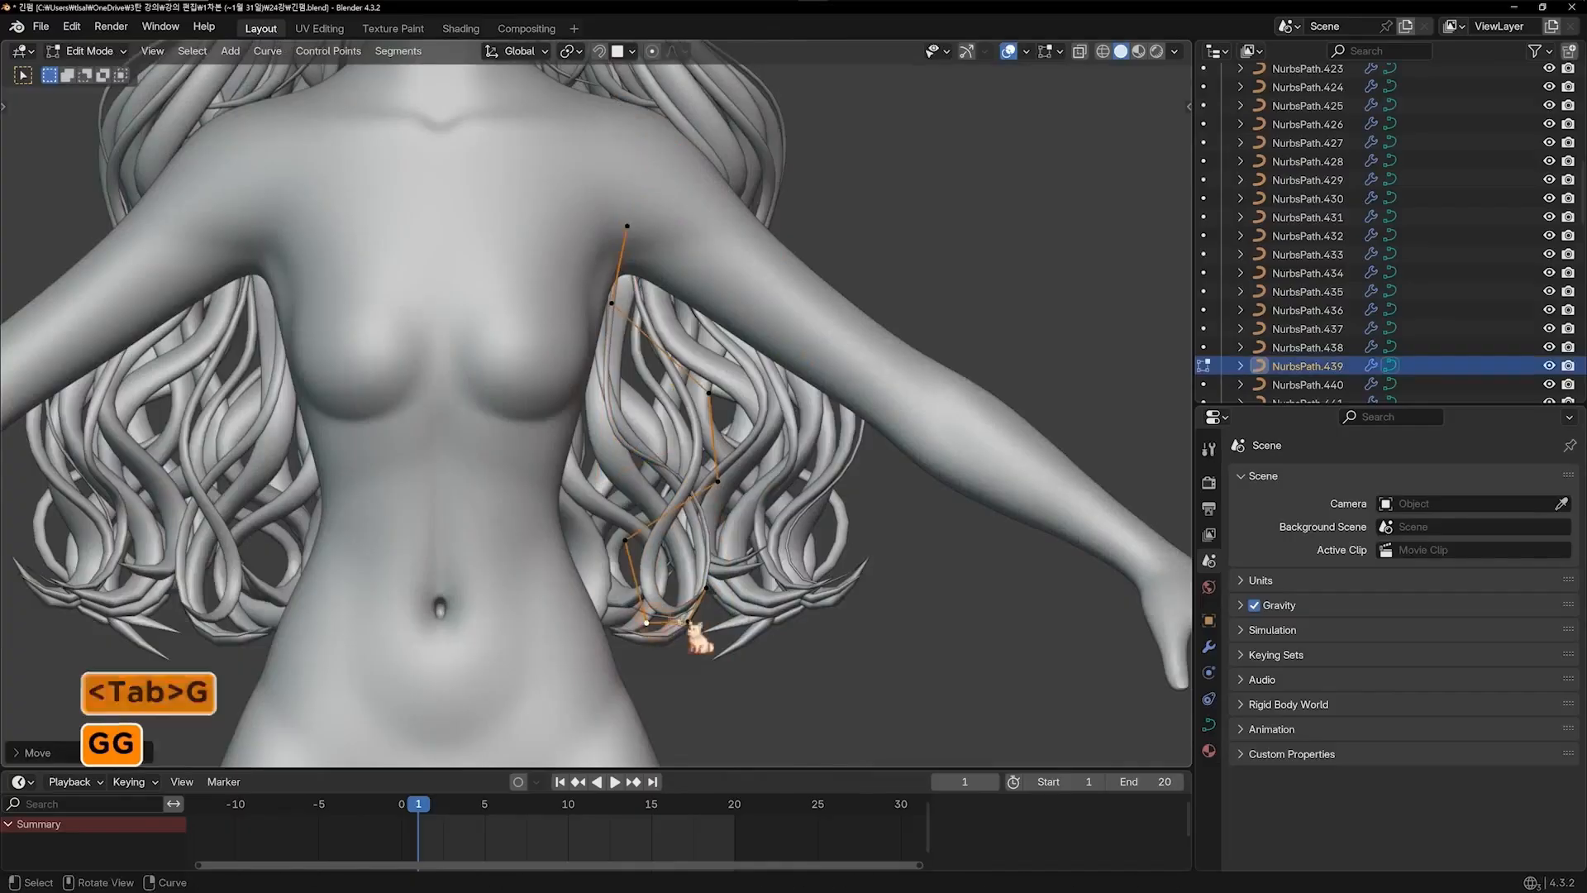
pyautogui.press('Tab')
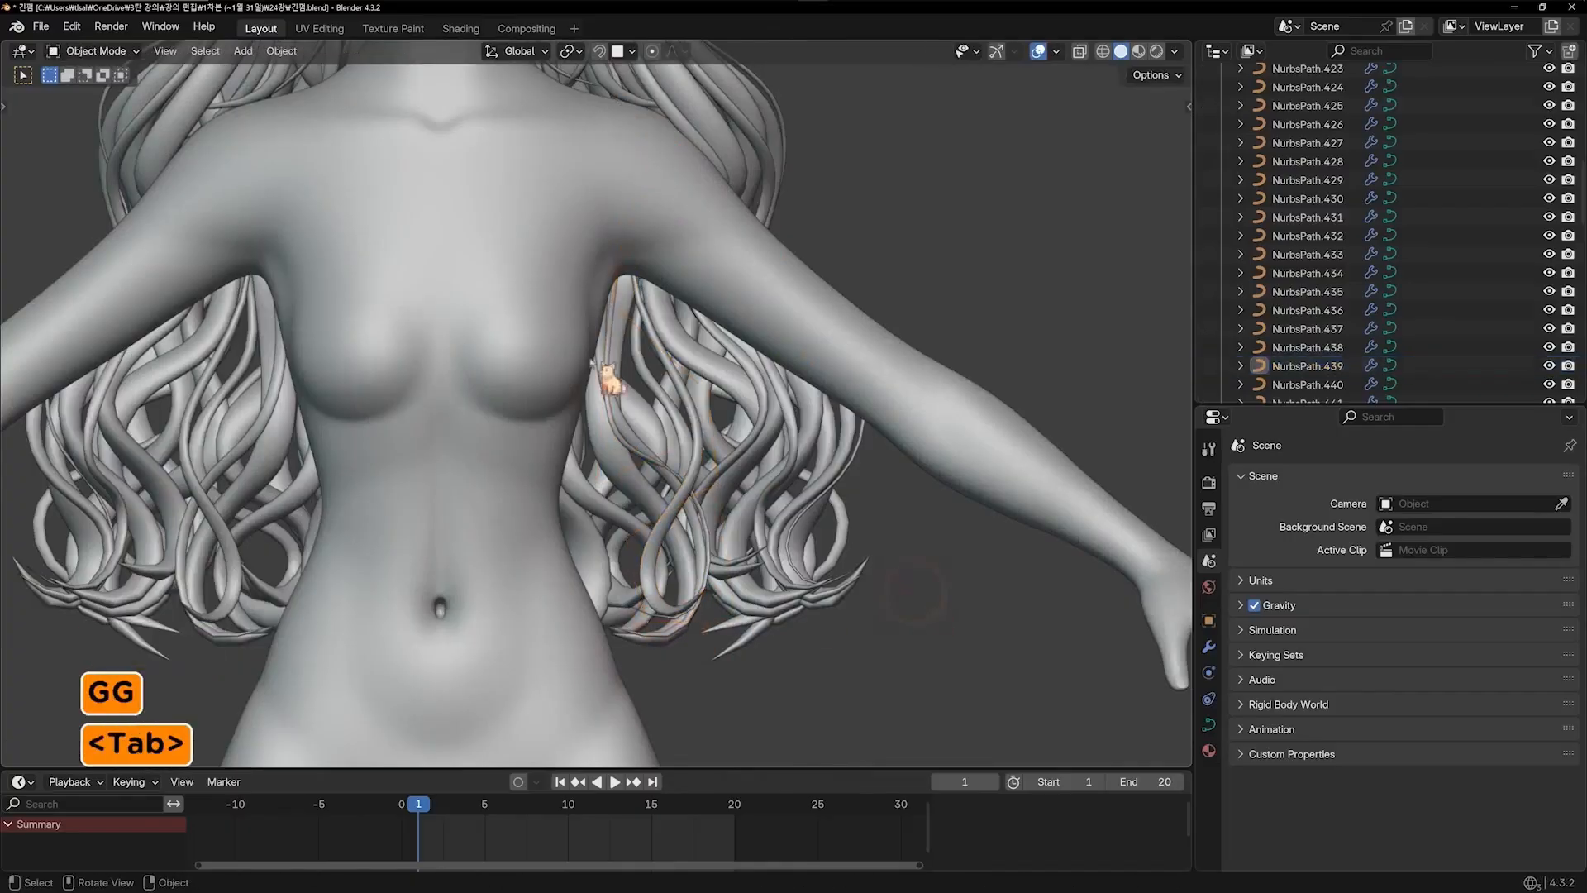
# Lower the thin copy's outer control point at the middle of its wave beside the waist
pyautogui.press('Tab')
pyautogui.click(660, 469)
pyautogui.press('Tab')
pyautogui.press('g')
pyautogui.click(716, 454)
pyautogui.press('Tab')
pyautogui.click(911, 500)
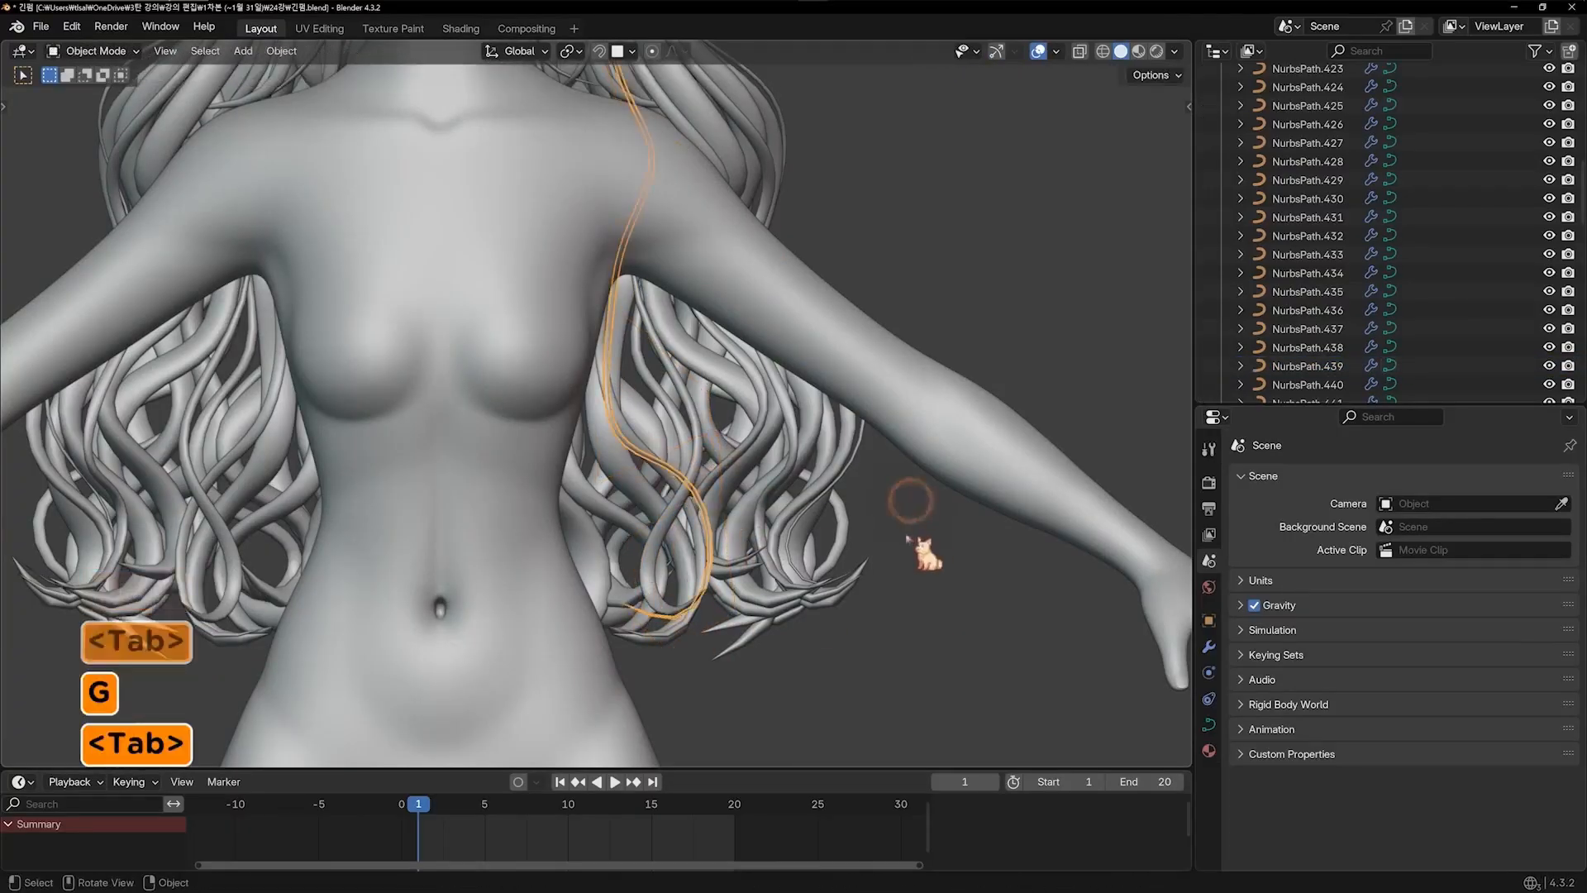
# Duplicate the short wavy strand hanging below the armpit, offset the copy slightly, and reduce the radius of all its control points
pyautogui.click(938, 536)
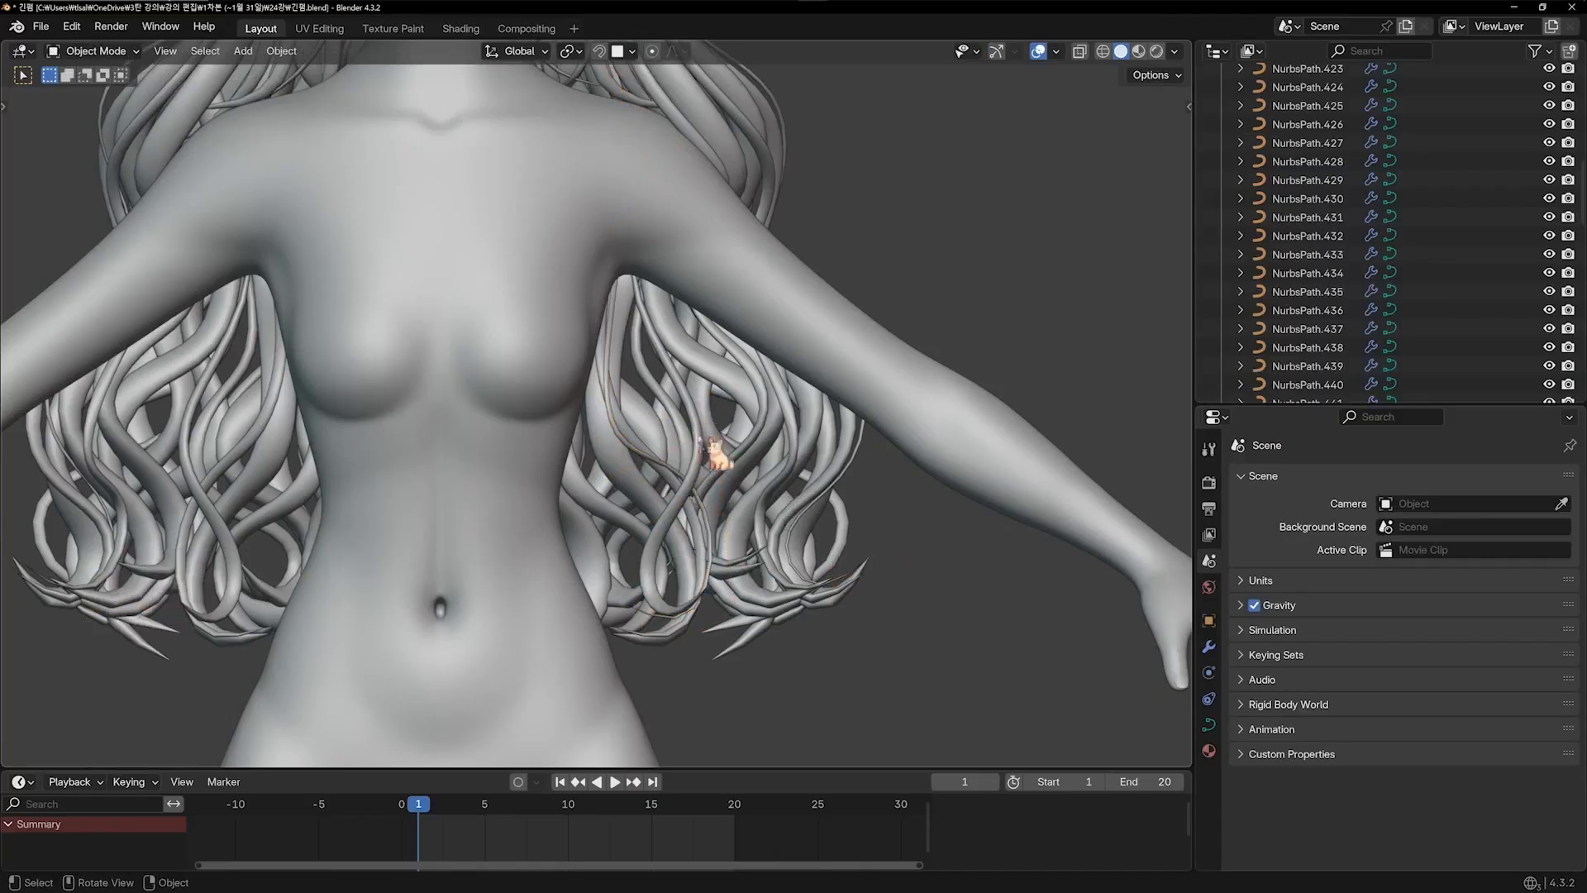
pyautogui.click(699, 449)
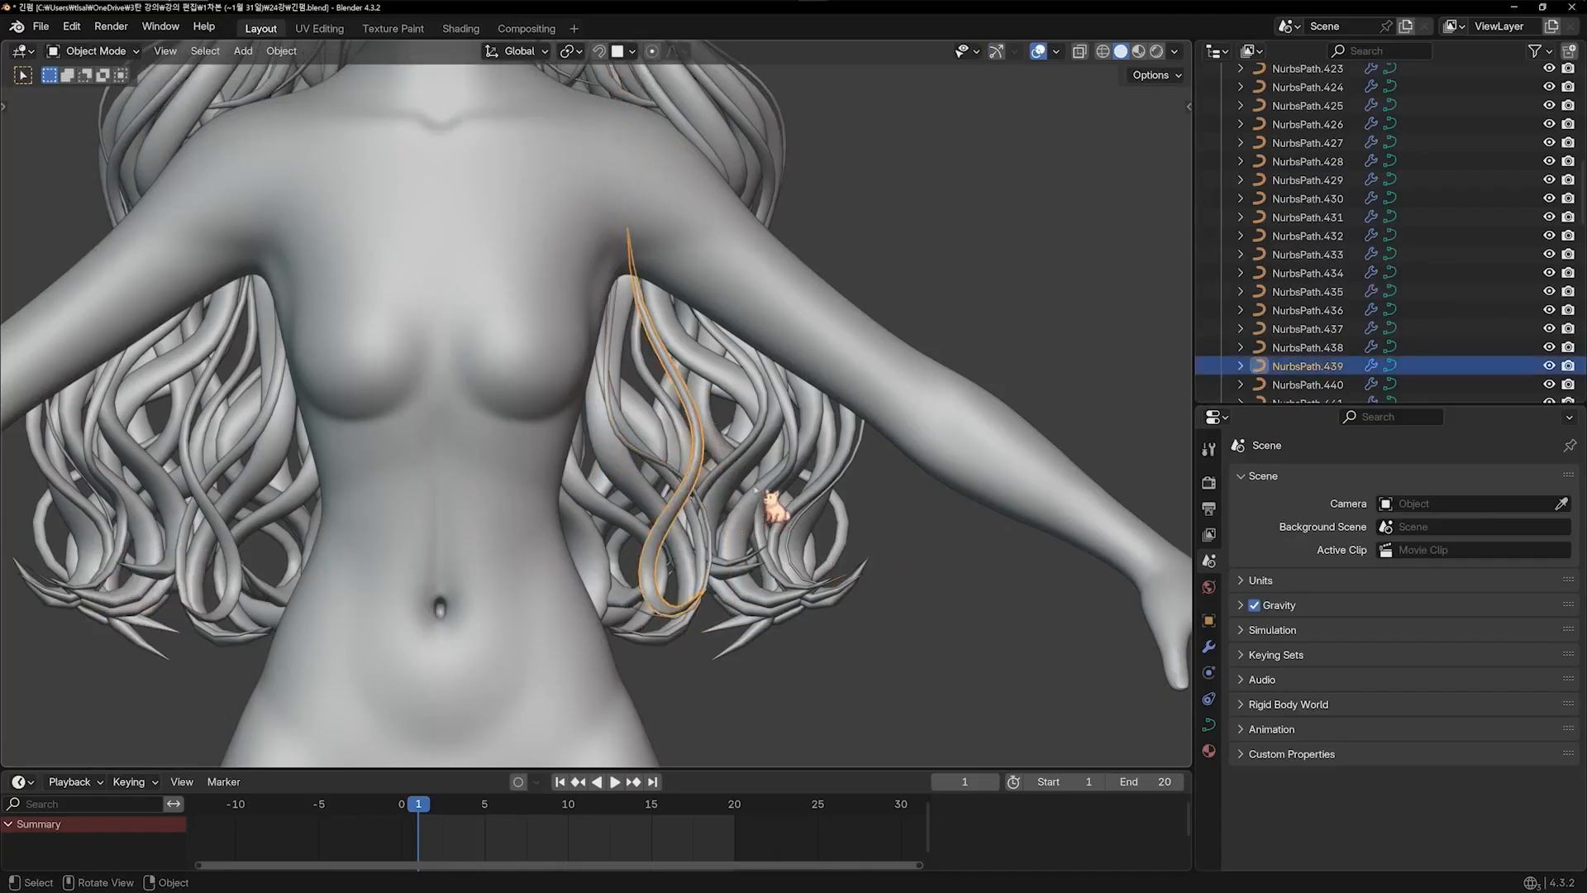
pyautogui.hotkey('shift', 'd')
pyautogui.rightClick(738, 490)
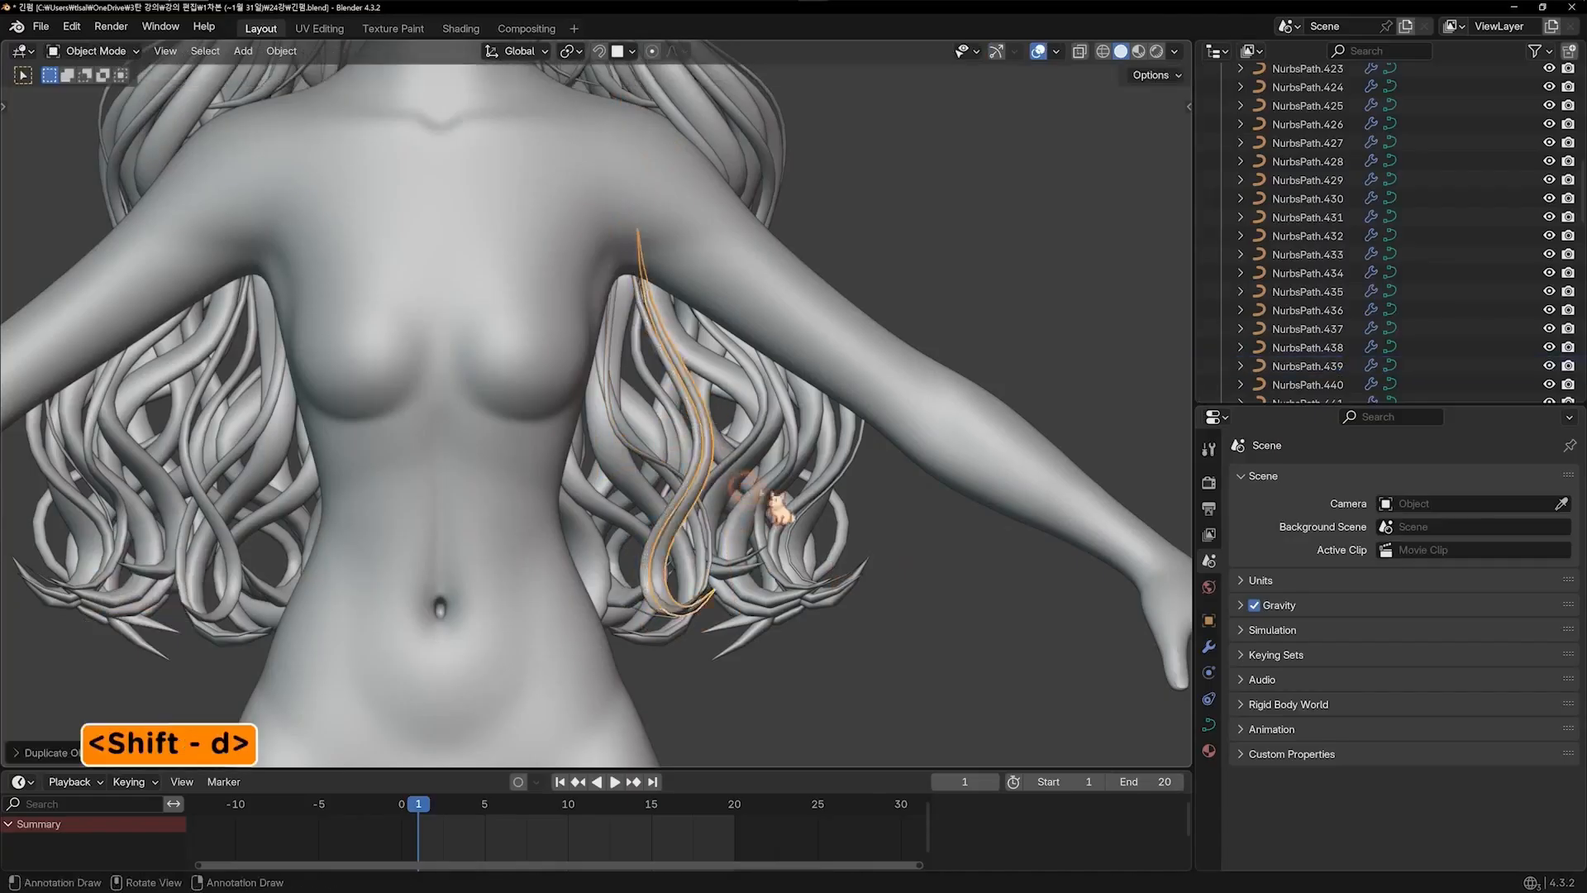
pyautogui.press('Tab')
pyautogui.press('a')
pyautogui.hotkey('alt', 's')
pyautogui.click(705, 513)
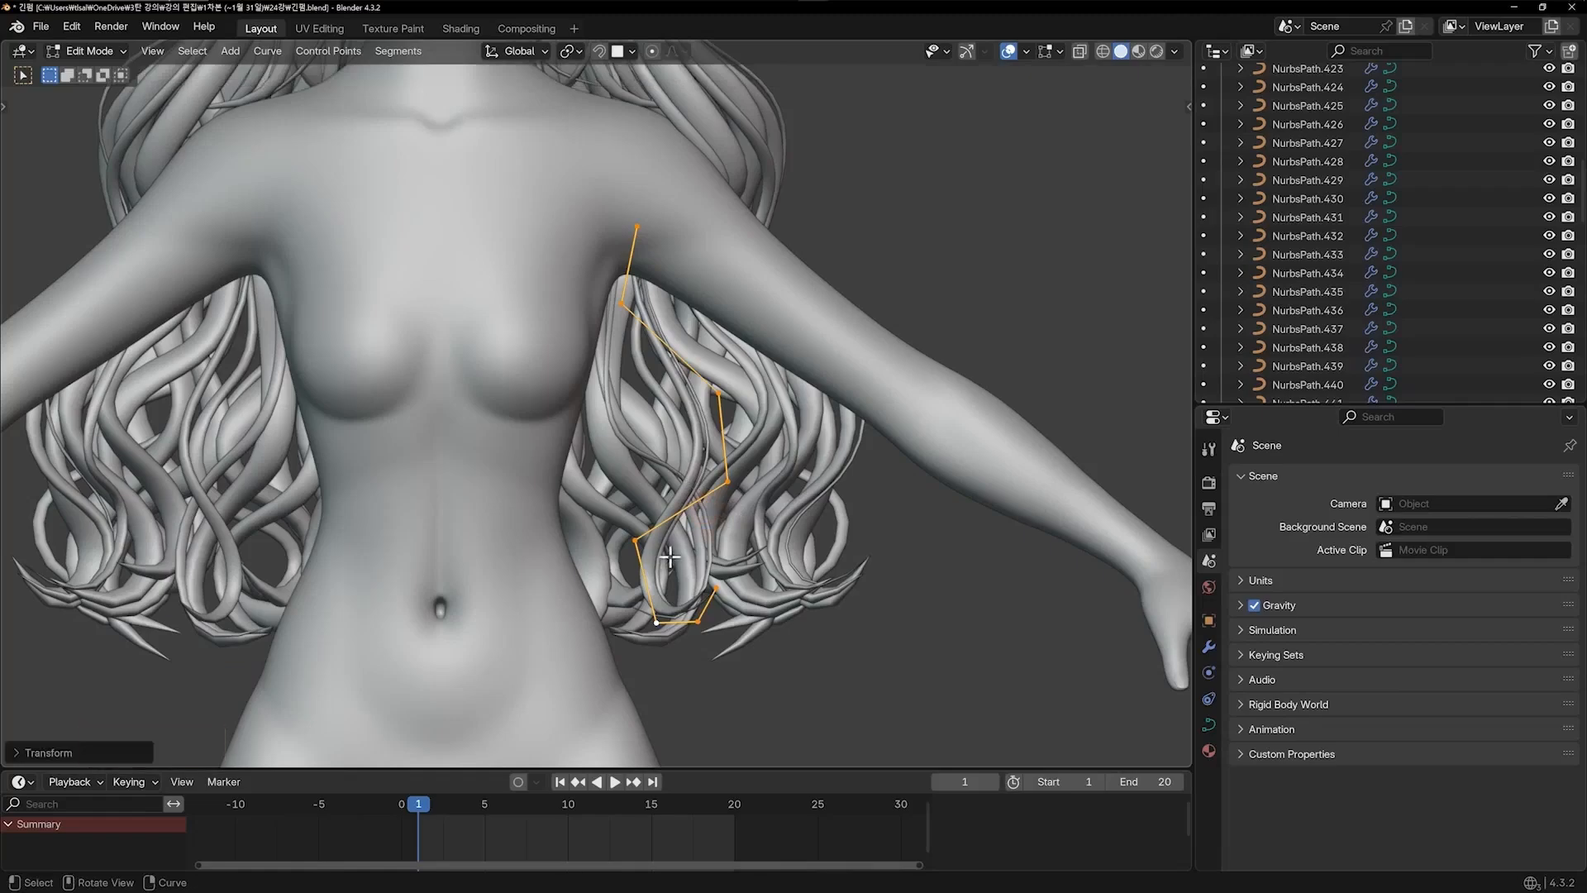
# Shift the thin copy's lower control points toward the waist to widen its end loop
pyautogui.moveTo(671, 560); pyautogui.dragTo(868, 560, button='middle')
pyautogui.press('g')
pyautogui.click(787, 579)
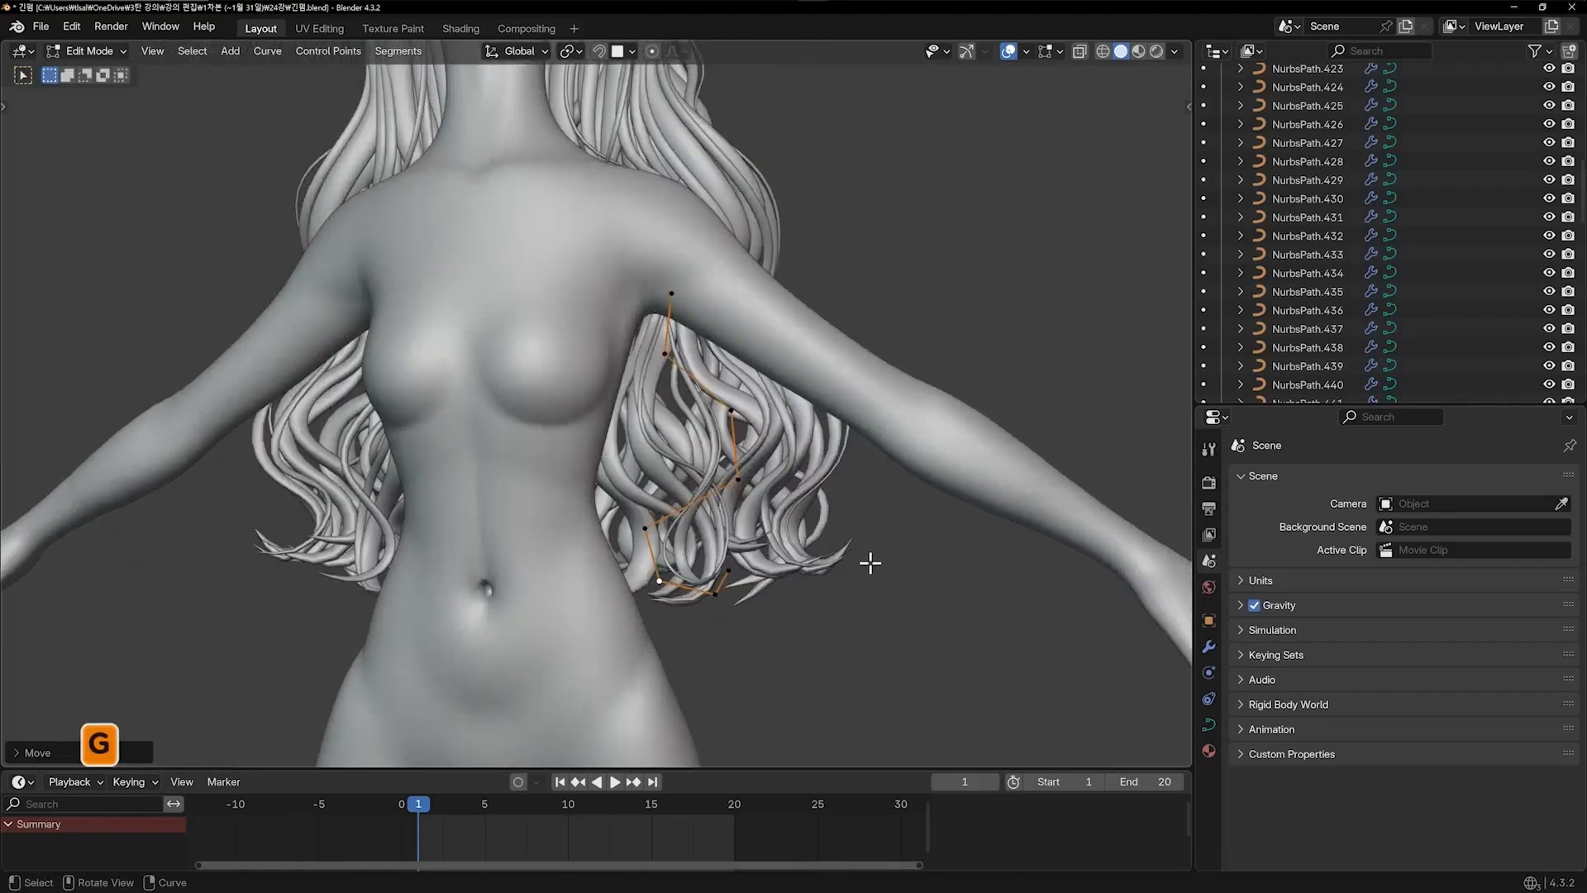
pyautogui.press('KP_1')
pyautogui.click(708, 642)
pyautogui.press('g')
pyautogui.click(693, 642)
pyautogui.click(722, 608)
pyautogui.press('g')
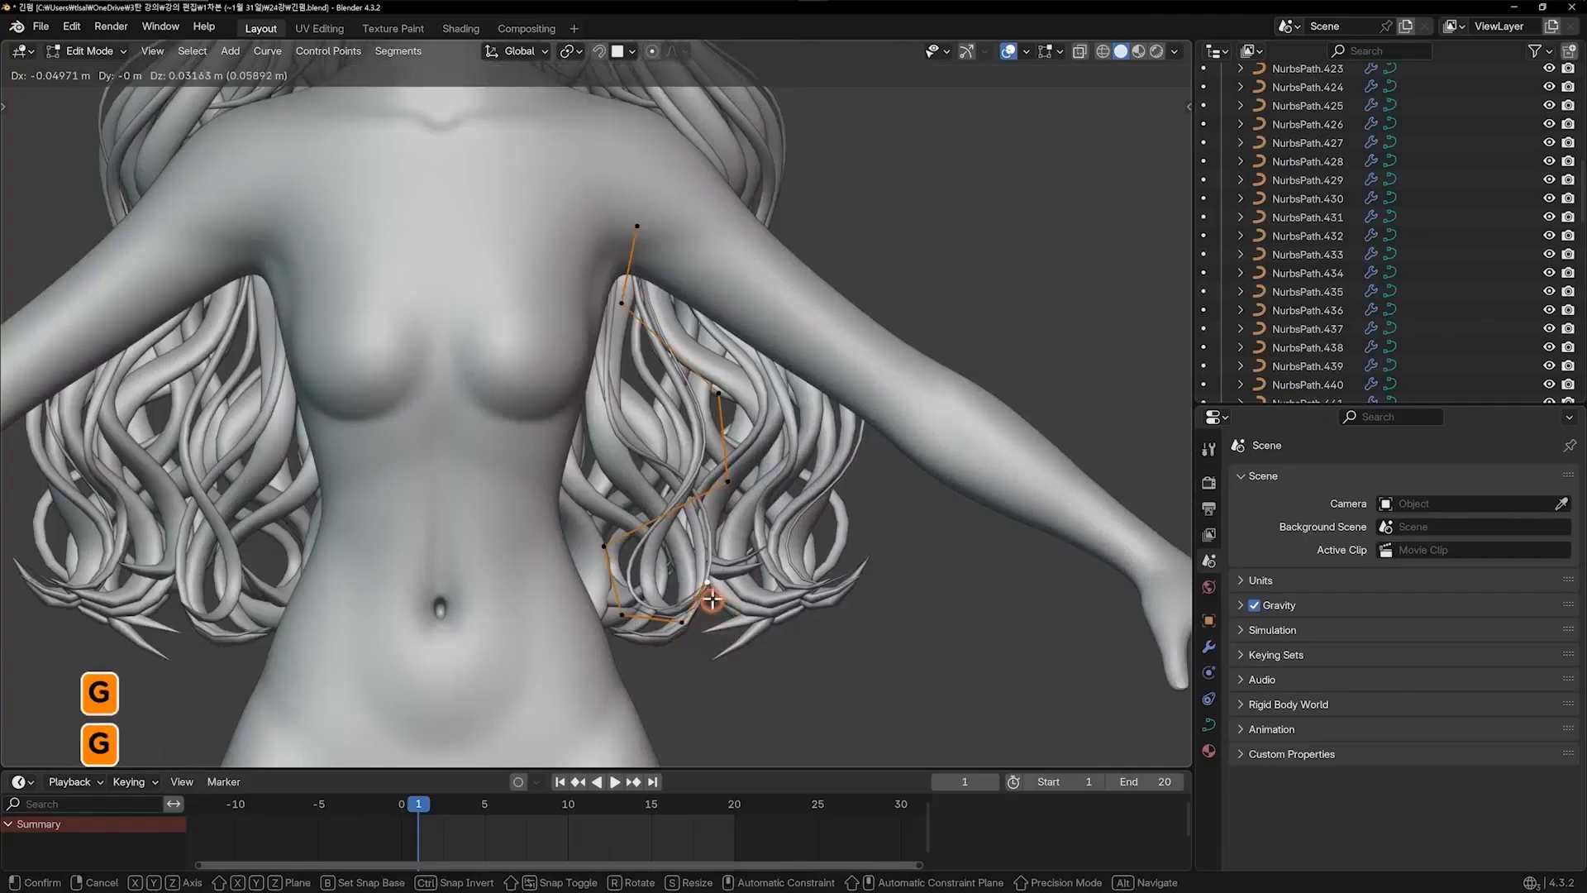
pyautogui.click(711, 603)
# Move the outer control point of the thin copy's middle wave to adjust its bend
pyautogui.click(735, 485)
pyautogui.press('g')
pyautogui.click(741, 393)
pyautogui.press('Tab')
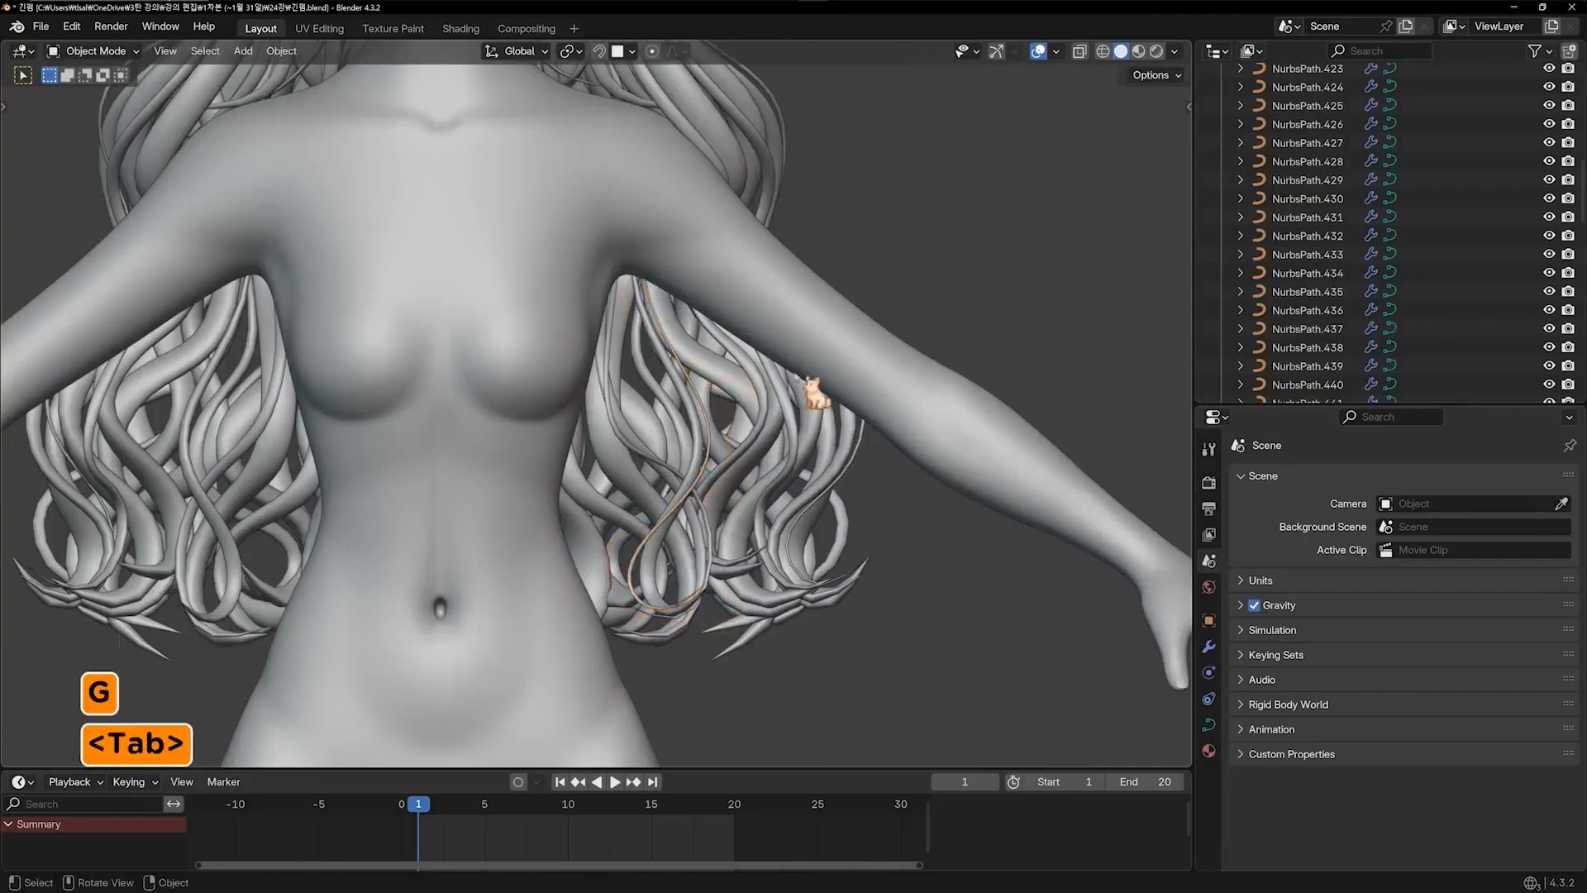
# Move a lower control point of the long strand running beside the waist and adjust that point's radius
pyautogui.scroll(-2, 864, 468)
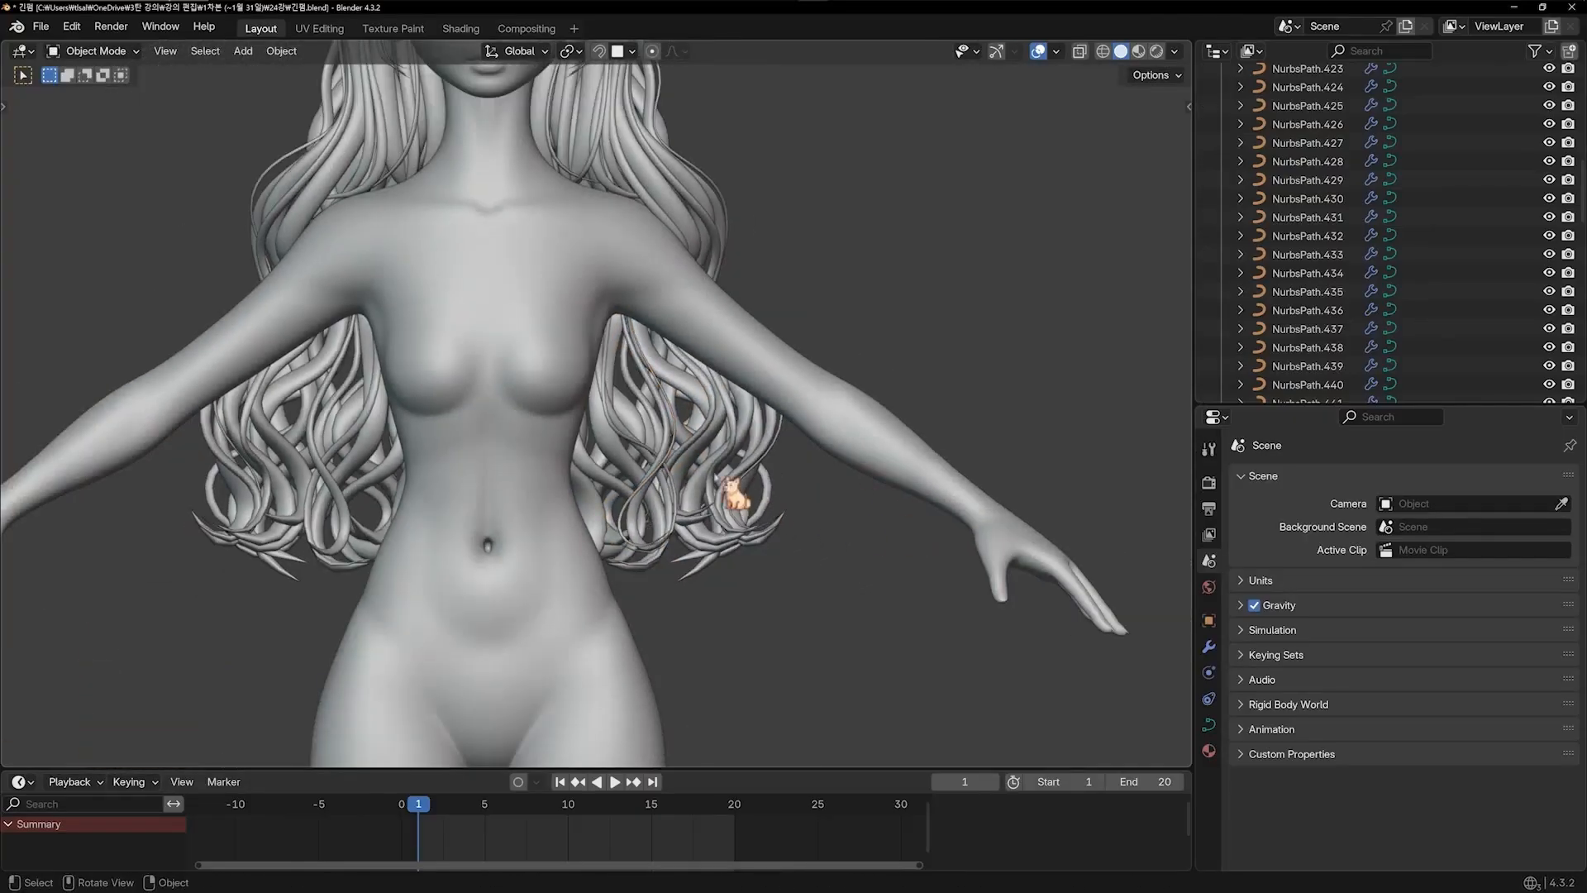
pyautogui.scroll(2, 735, 494)
pyautogui.keyDown('shift'); pyautogui.click(749, 436); pyautogui.keyUp('shift')
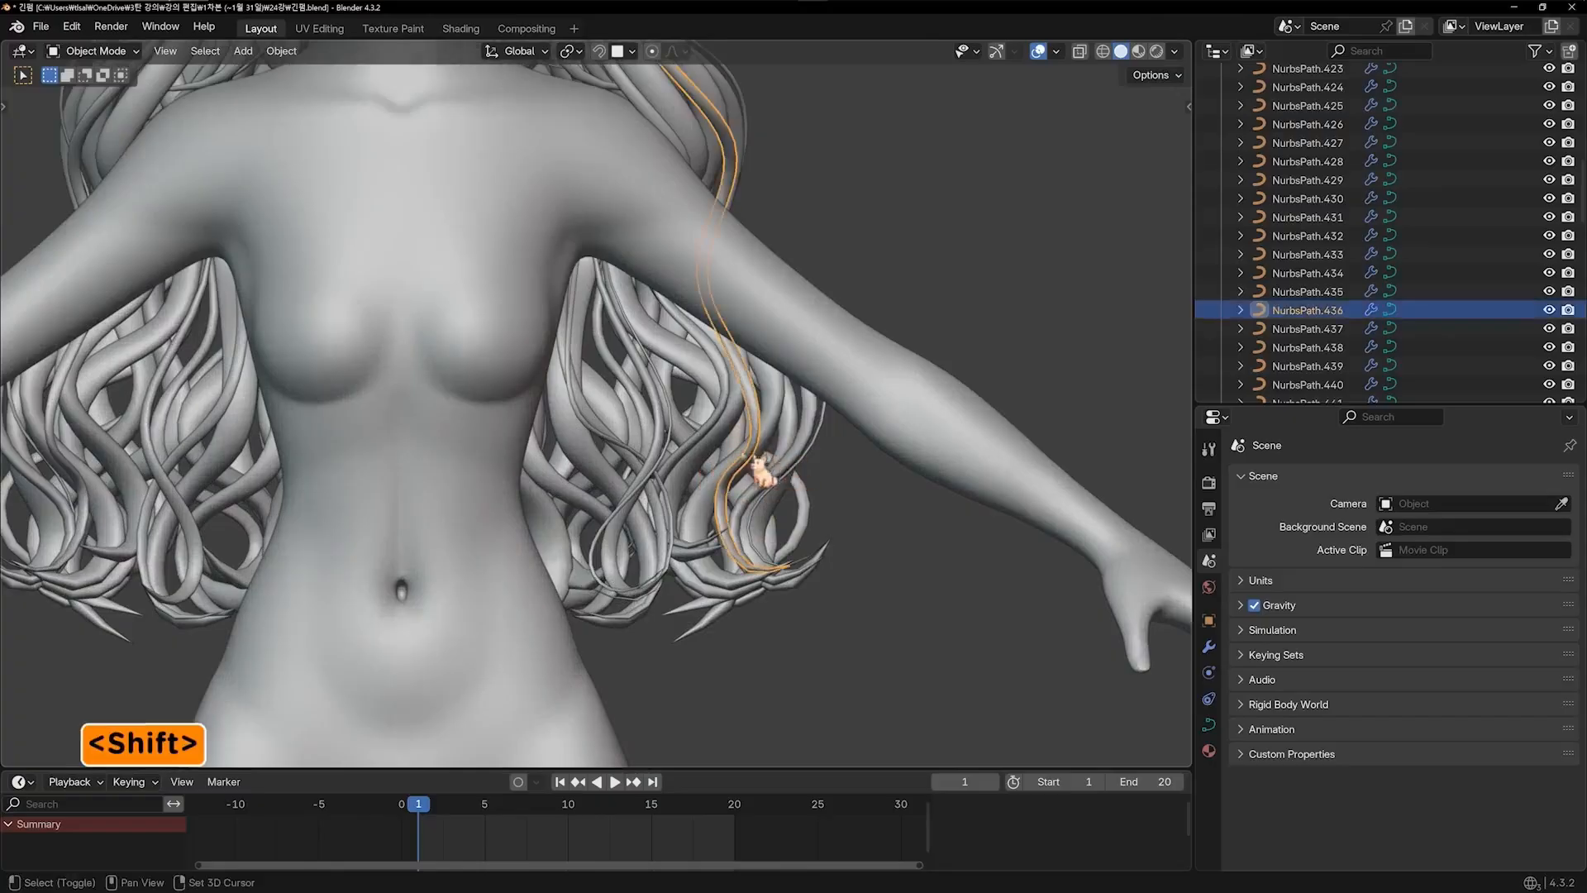
pyautogui.scroll(-3, 751, 461)
pyautogui.scroll(3, 734, 460)
pyautogui.click(679, 438)
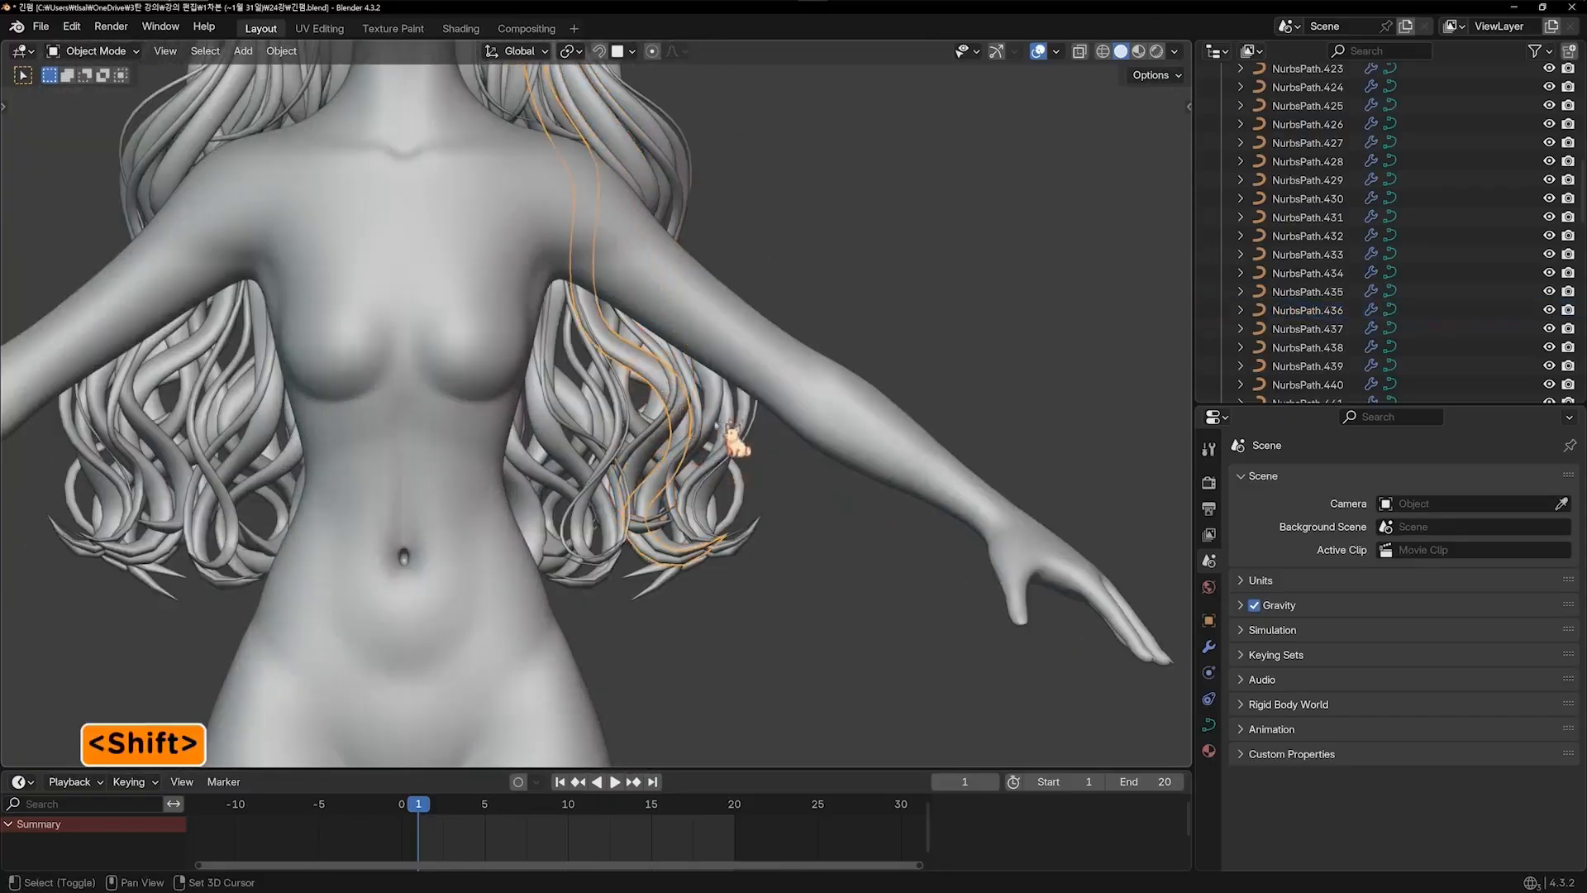
pyautogui.keyDown('shift'); pyautogui.moveTo(569, 511); pyautogui.dragTo(608, 501, button='middle'); pyautogui.keyUp('shift')
pyautogui.click(579, 521)
pyautogui.press('Tab')
pyautogui.click(584, 549)
pyautogui.press('g')
pyautogui.click(579, 548)
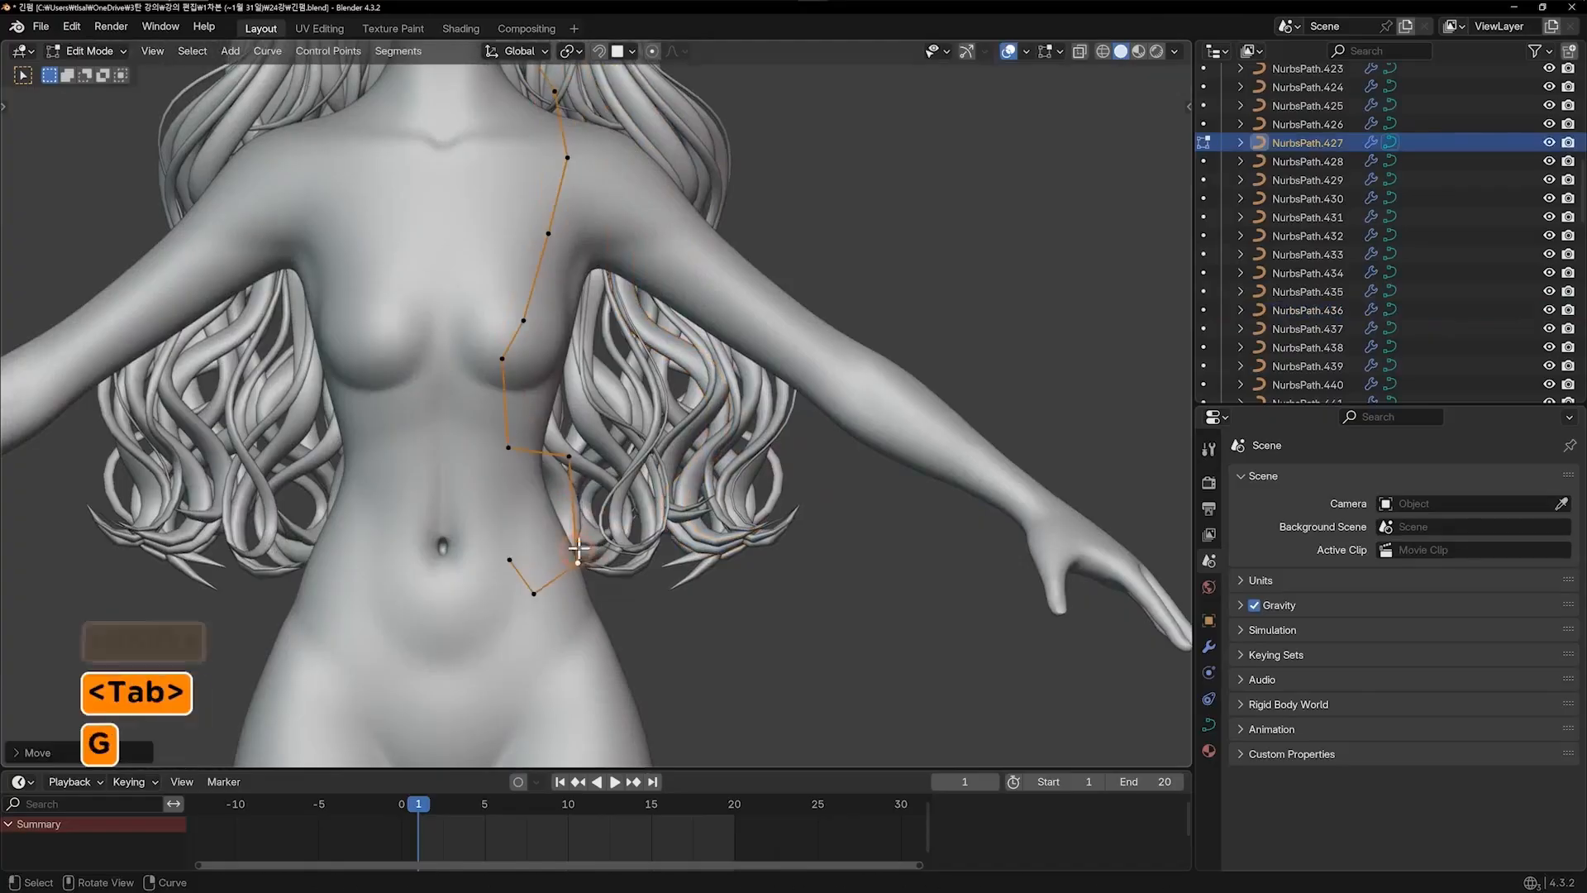
pyautogui.hotkey('alt', 's')
pyautogui.click(632, 592)
pyautogui.press('Tab')
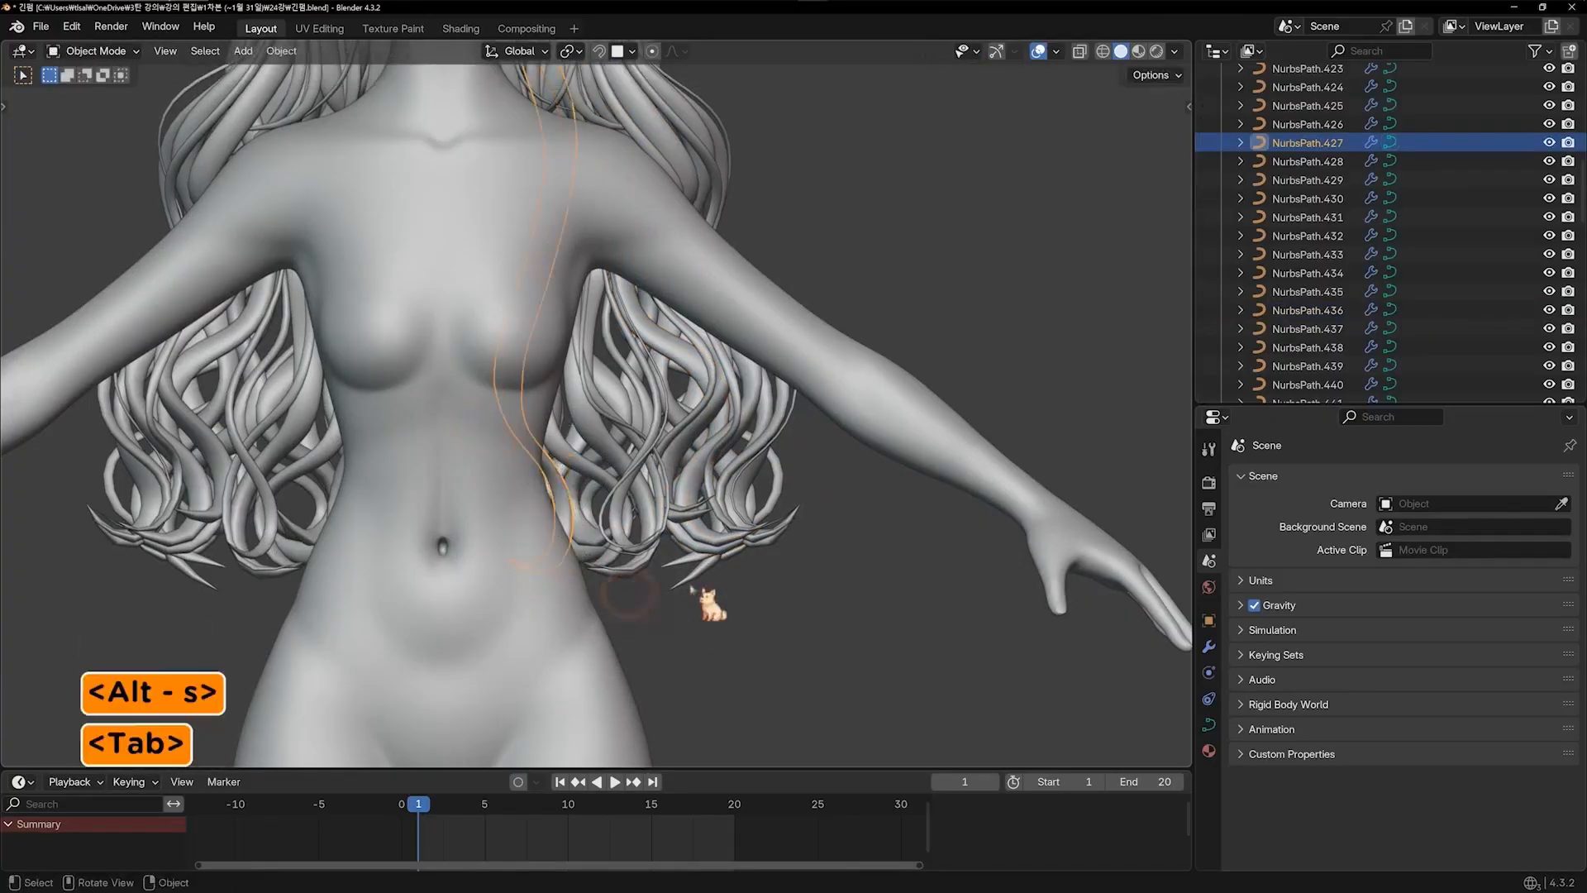
# Duplicate the long strand that curls in beside the waist and reduce the radius of all the copy's control points
pyautogui.click(690, 579)
pyautogui.scroll(2, 686, 578)
pyautogui.click(679, 546)
pyautogui.click(625, 521)
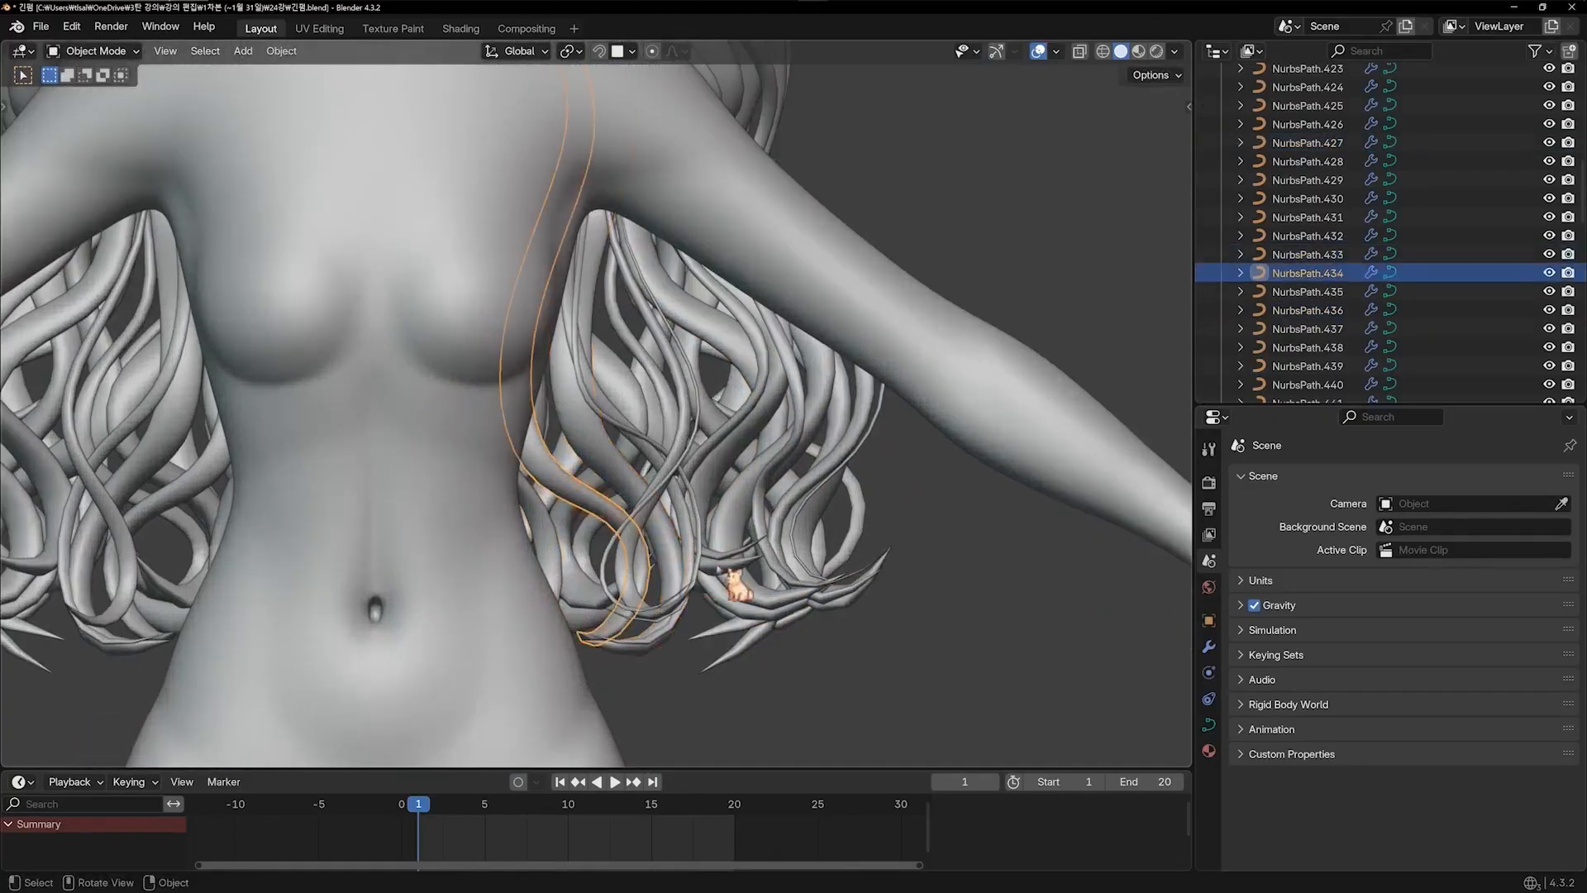
pyautogui.hotkey('shift', 'd')
pyautogui.click(718, 594)
pyautogui.scroll(-3, 711, 578)
pyautogui.scroll(1, 719, 567)
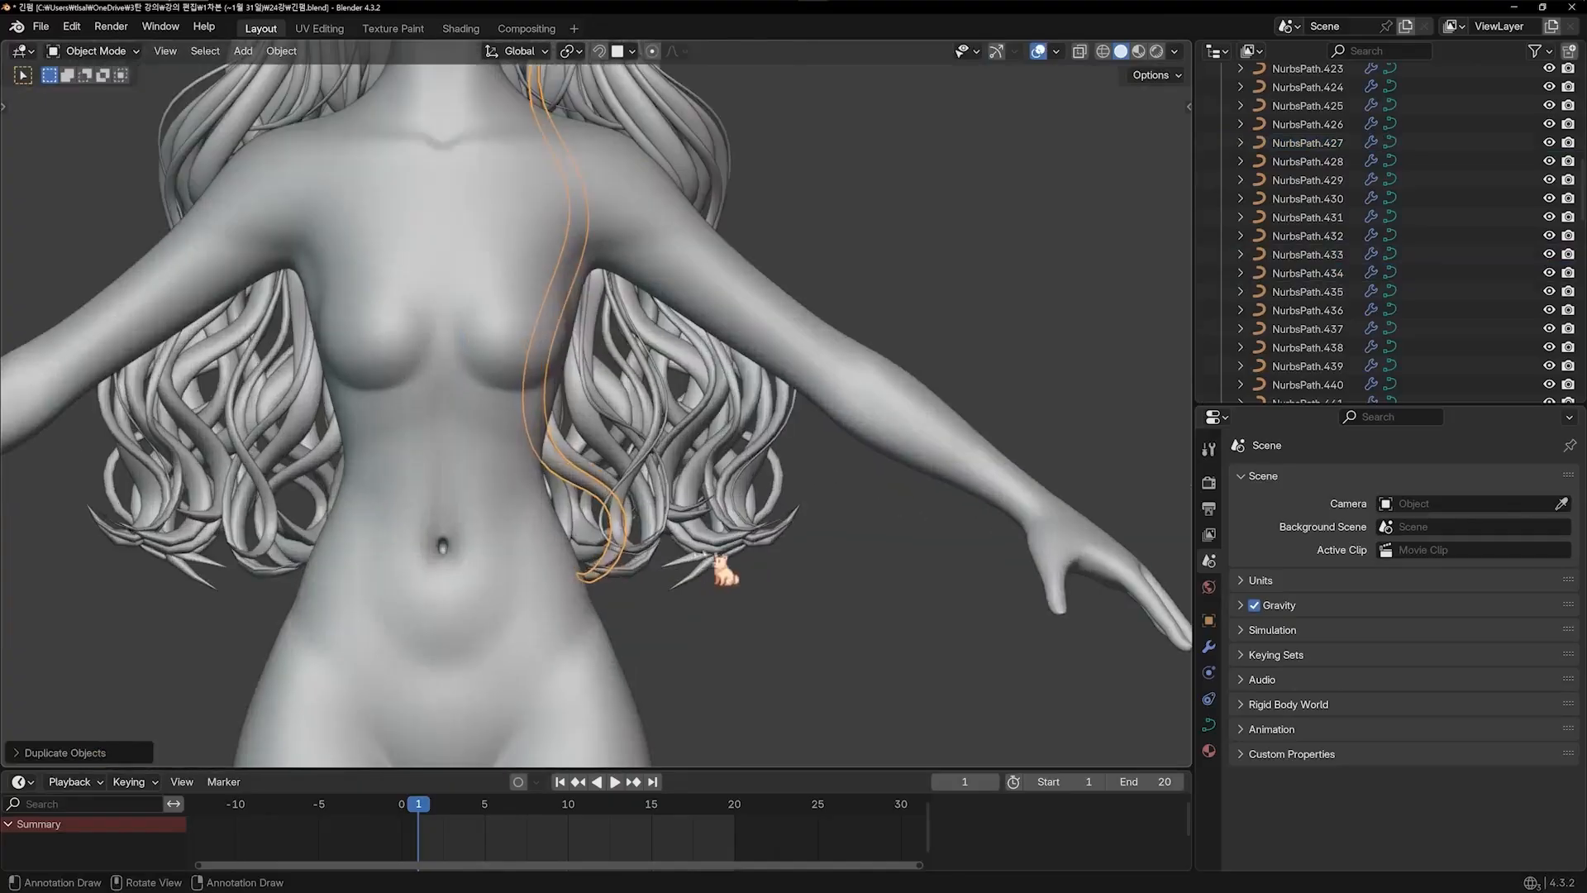
pyautogui.press('Tab')
pyautogui.press('a')
pyautogui.hotkey('alt', 's')
pyautogui.click(602, 413)
# Raise the end control point of the thin long copy to curl its tip beside the hip
pyautogui.scroll(2, 596, 401)
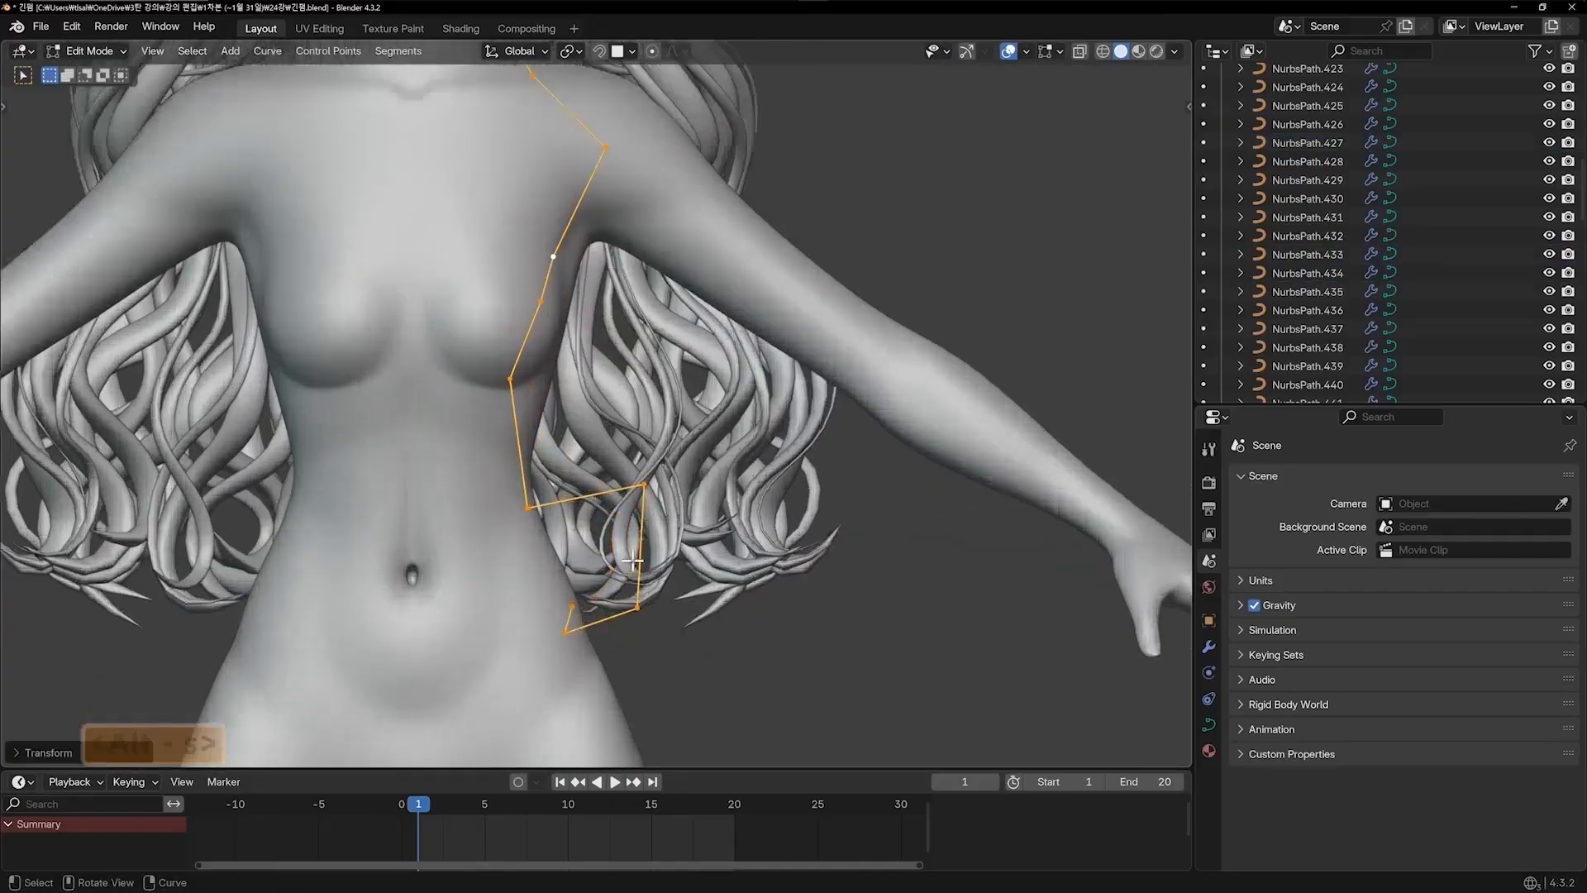
pyautogui.click(553, 669)
pyautogui.press('g')
pyautogui.click(570, 661)
pyautogui.hotkey('ctrl', 'z')
pyautogui.press('g')
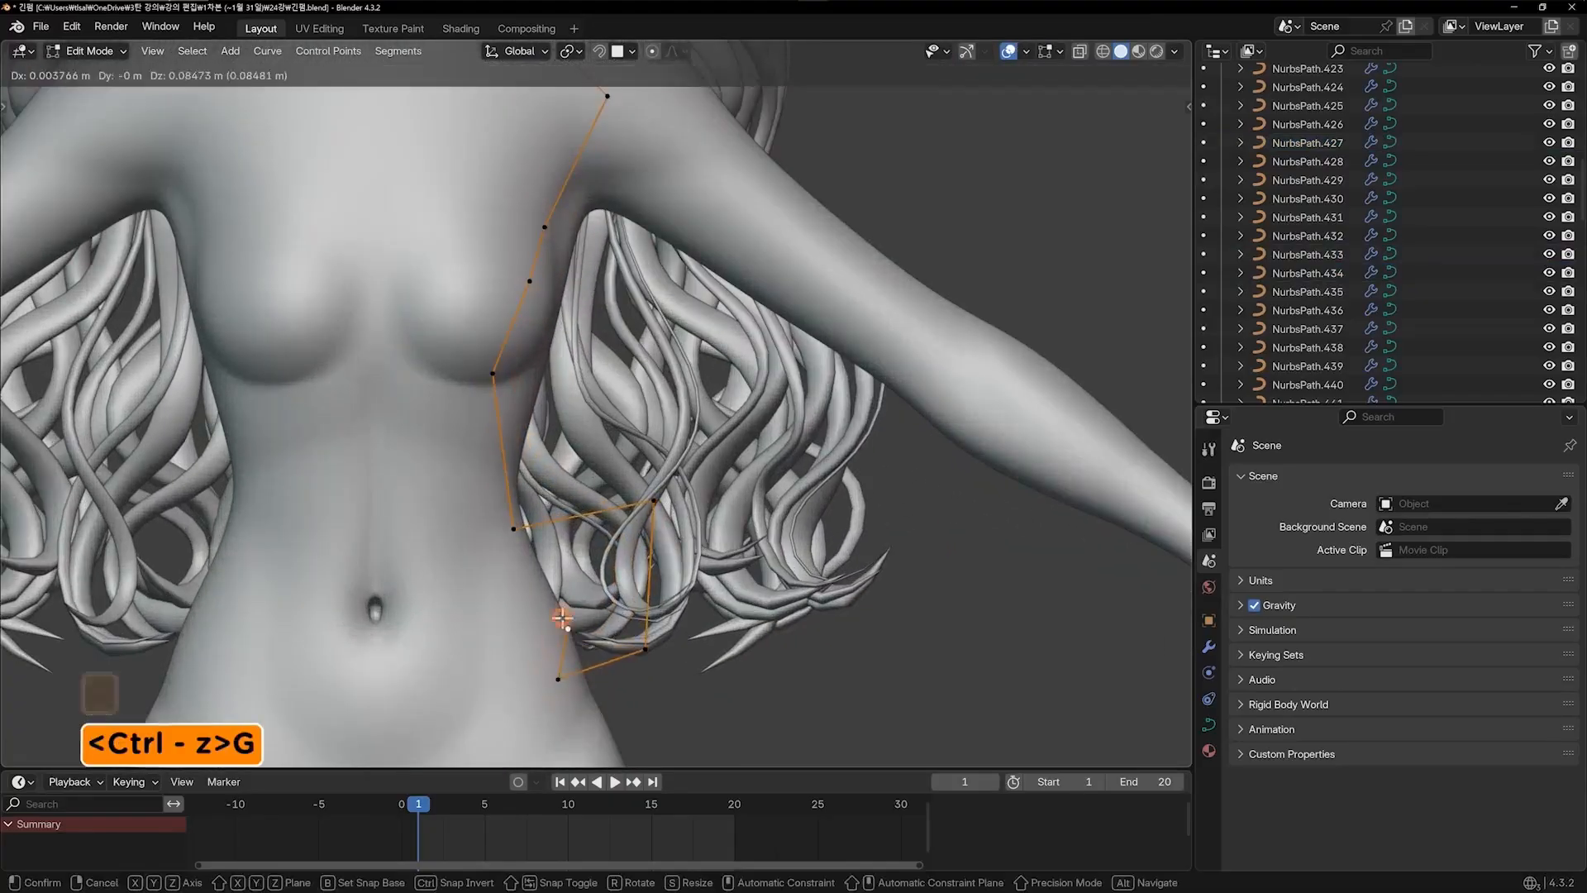
pyautogui.press('g')
pyautogui.press('Tab')
# Duplicate the new thin strands beside the waist along X and mirror the copies across the X axis
pyautogui.scroll(-5, 662, 582)
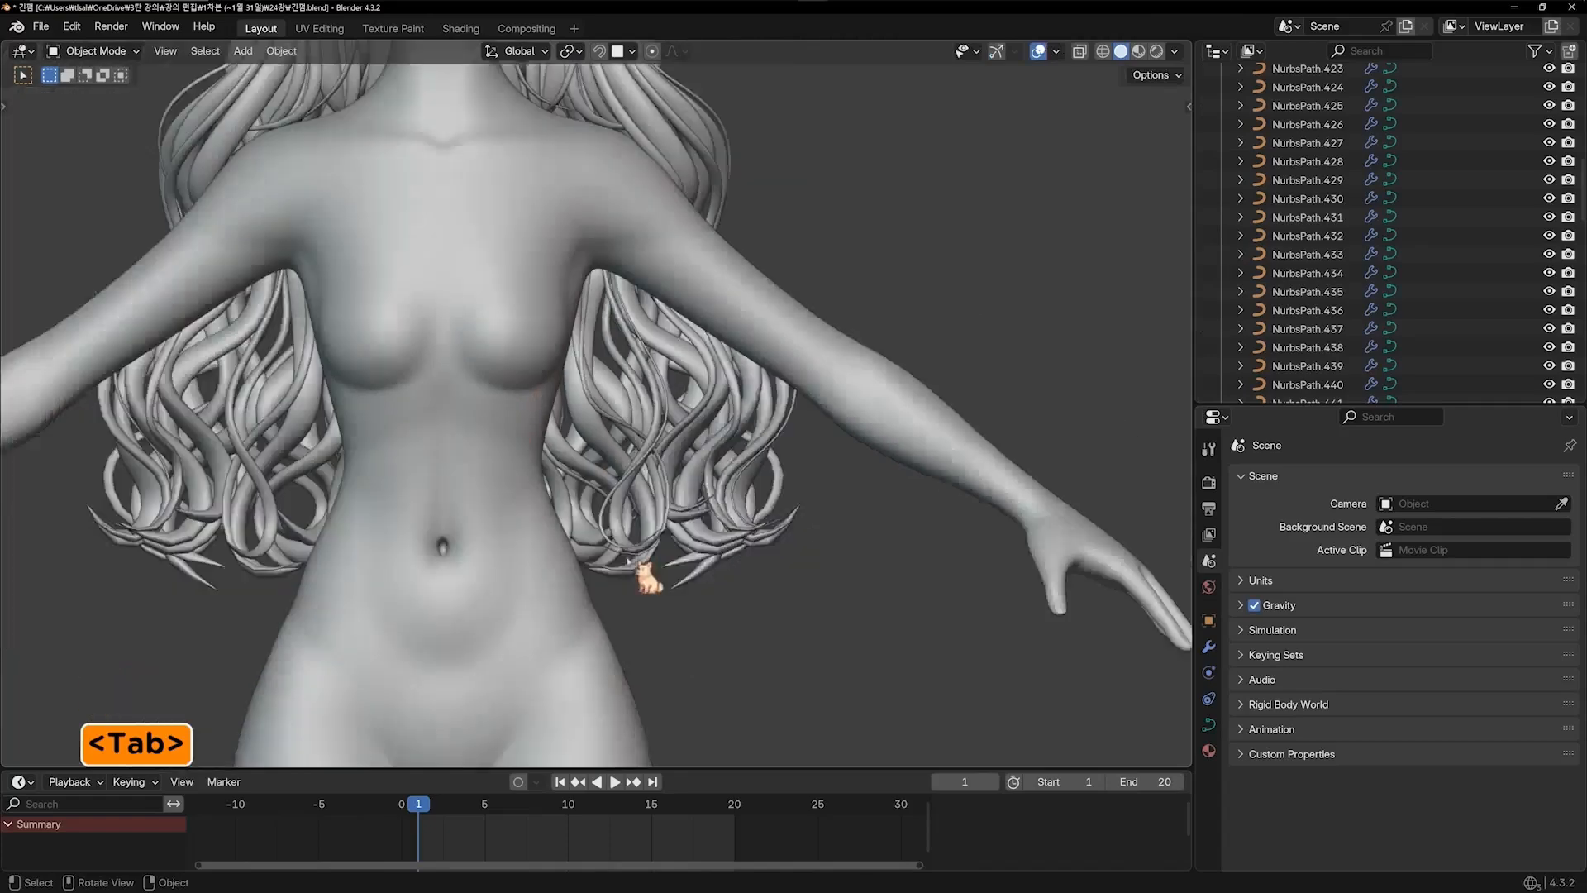
pyautogui.keyDown('shift'); pyautogui.moveTo(667, 445); pyautogui.dragTo(632, 456, button='middle'); pyautogui.keyUp('shift')
pyautogui.scroll(2, 639, 453)
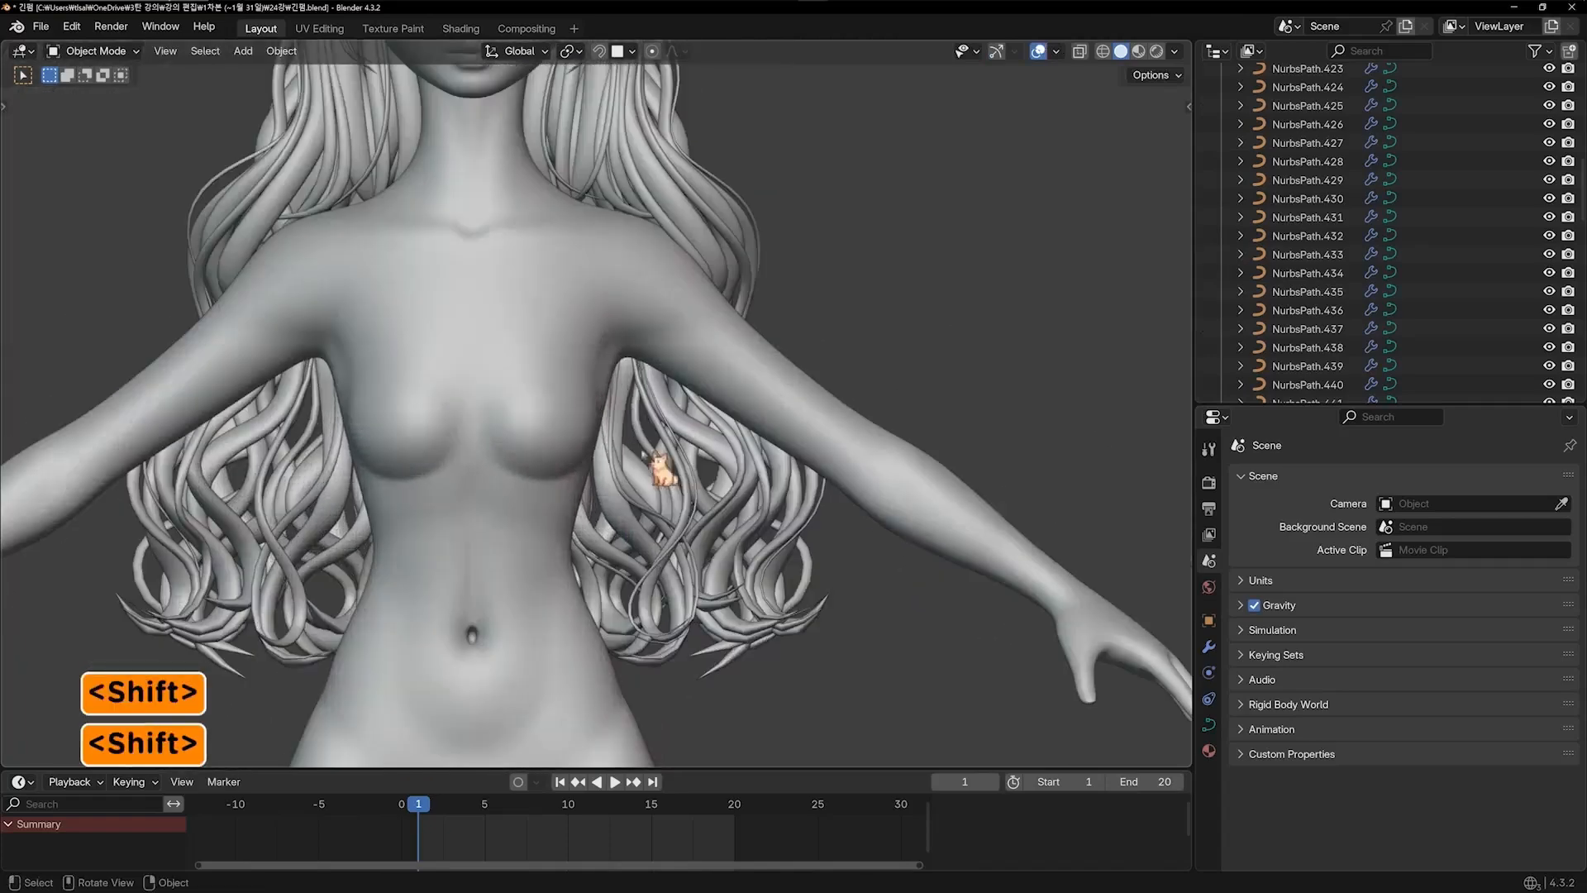
pyautogui.scroll(-2, 724, 461)
pyautogui.keyDown('shift'); pyautogui.moveTo(730, 473); pyautogui.dragTo(863, 536, button='middle'); pyautogui.keyUp('shift')
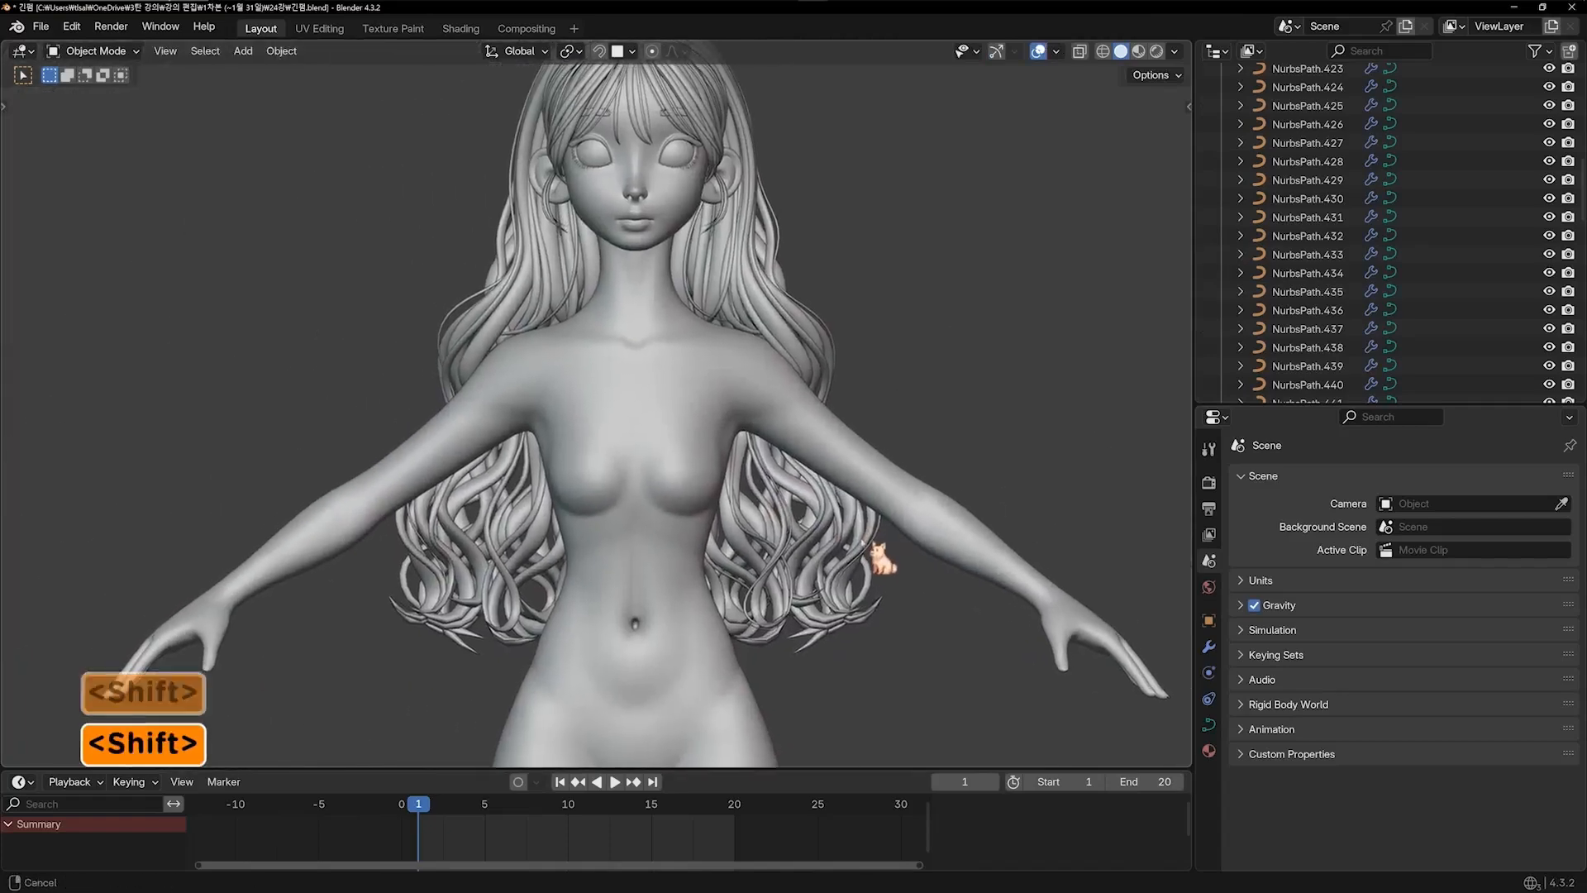
pyautogui.scroll(4, 877, 542)
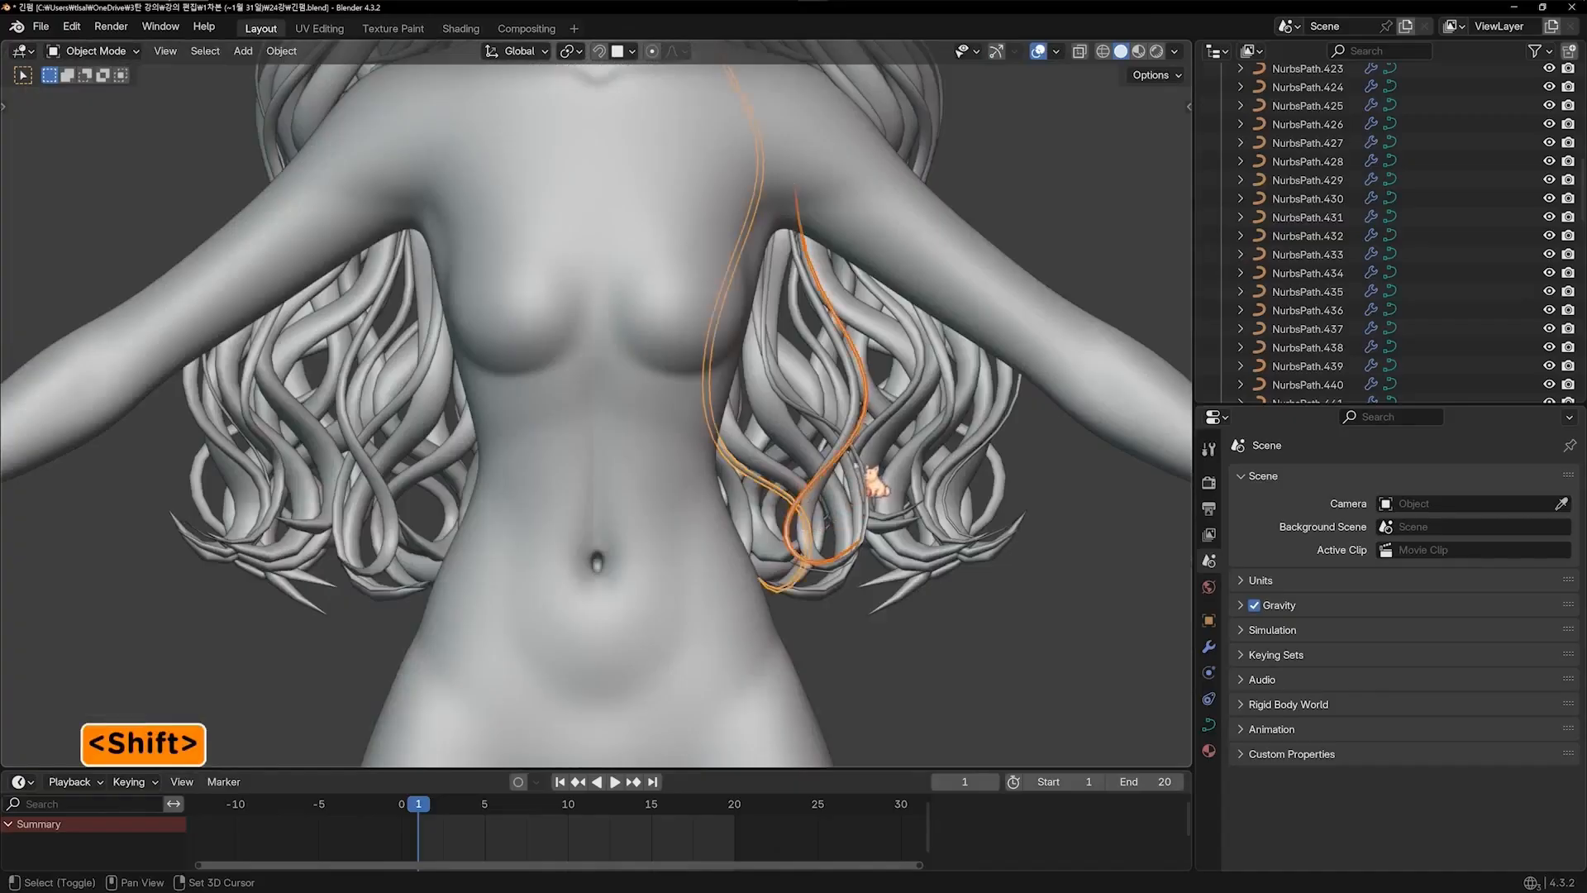
pyautogui.hotkey('shift', 'd')
pyautogui.press('x')
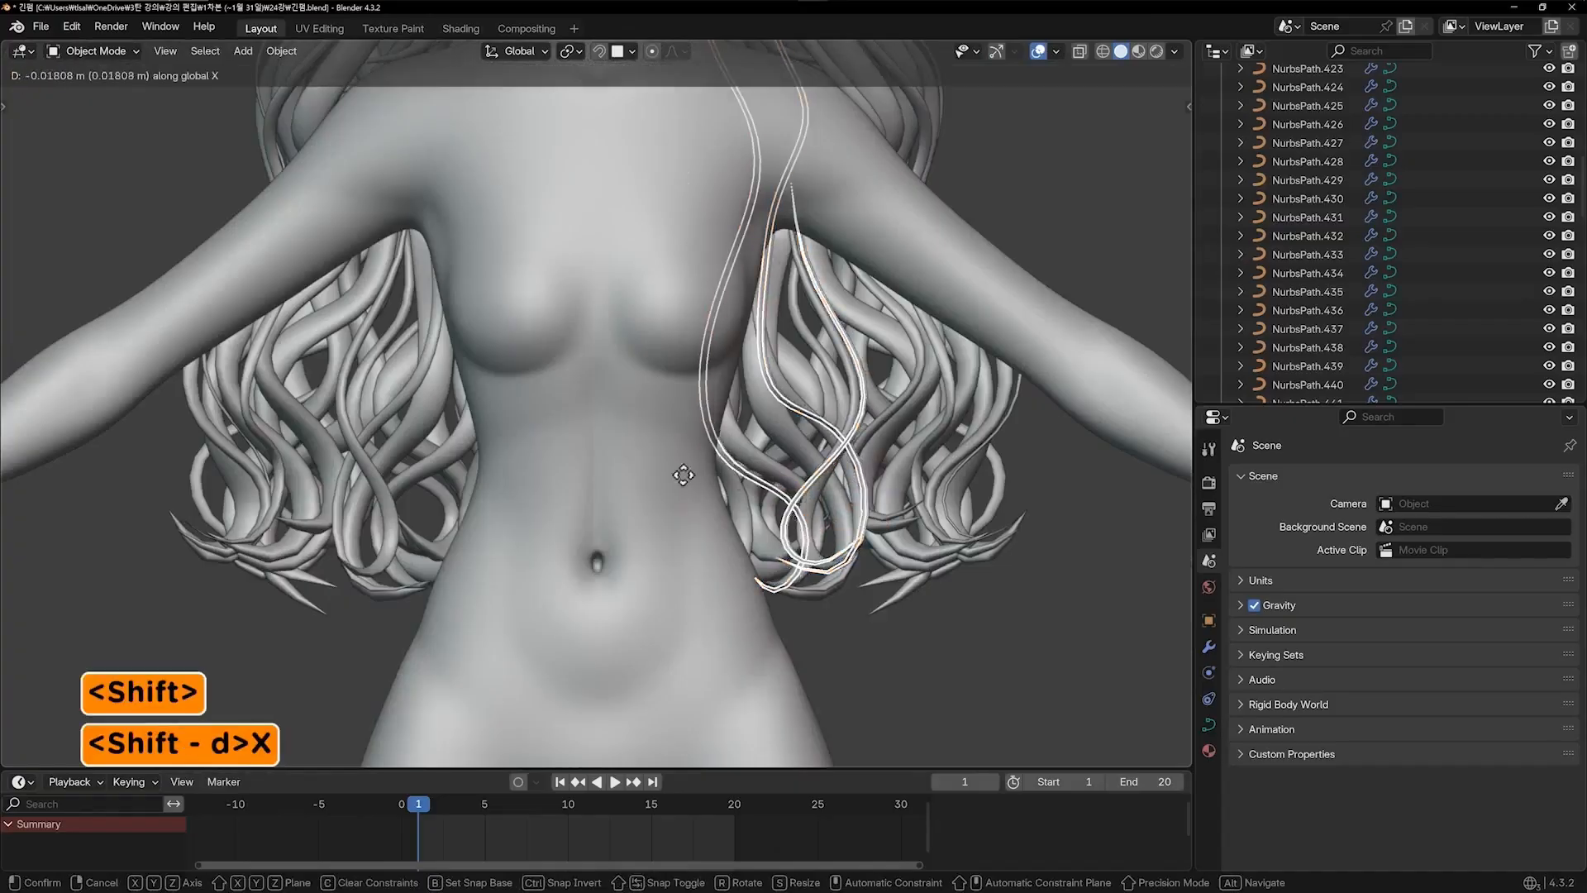
pyautogui.click(422, 488)
pyautogui.hotkey('ctrl', 'm')
pyautogui.press('x')
pyautogui.click(485, 450)
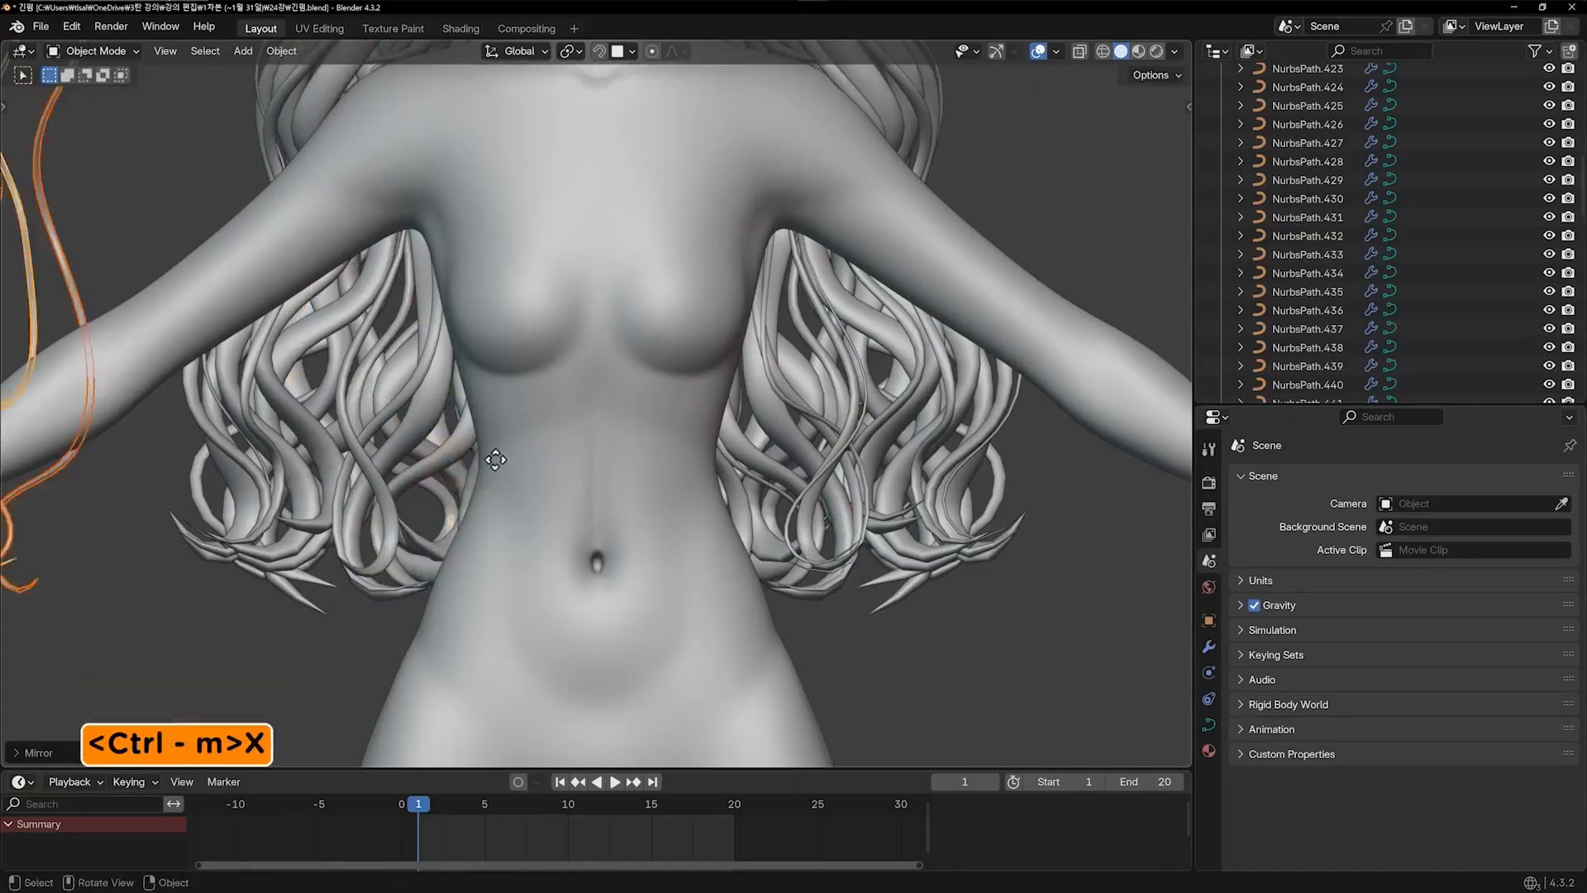
# Move the mirrored thin strands along X so they sit in the hair on the opposite side of the body
pyautogui.press('g')
pyautogui.press('x')
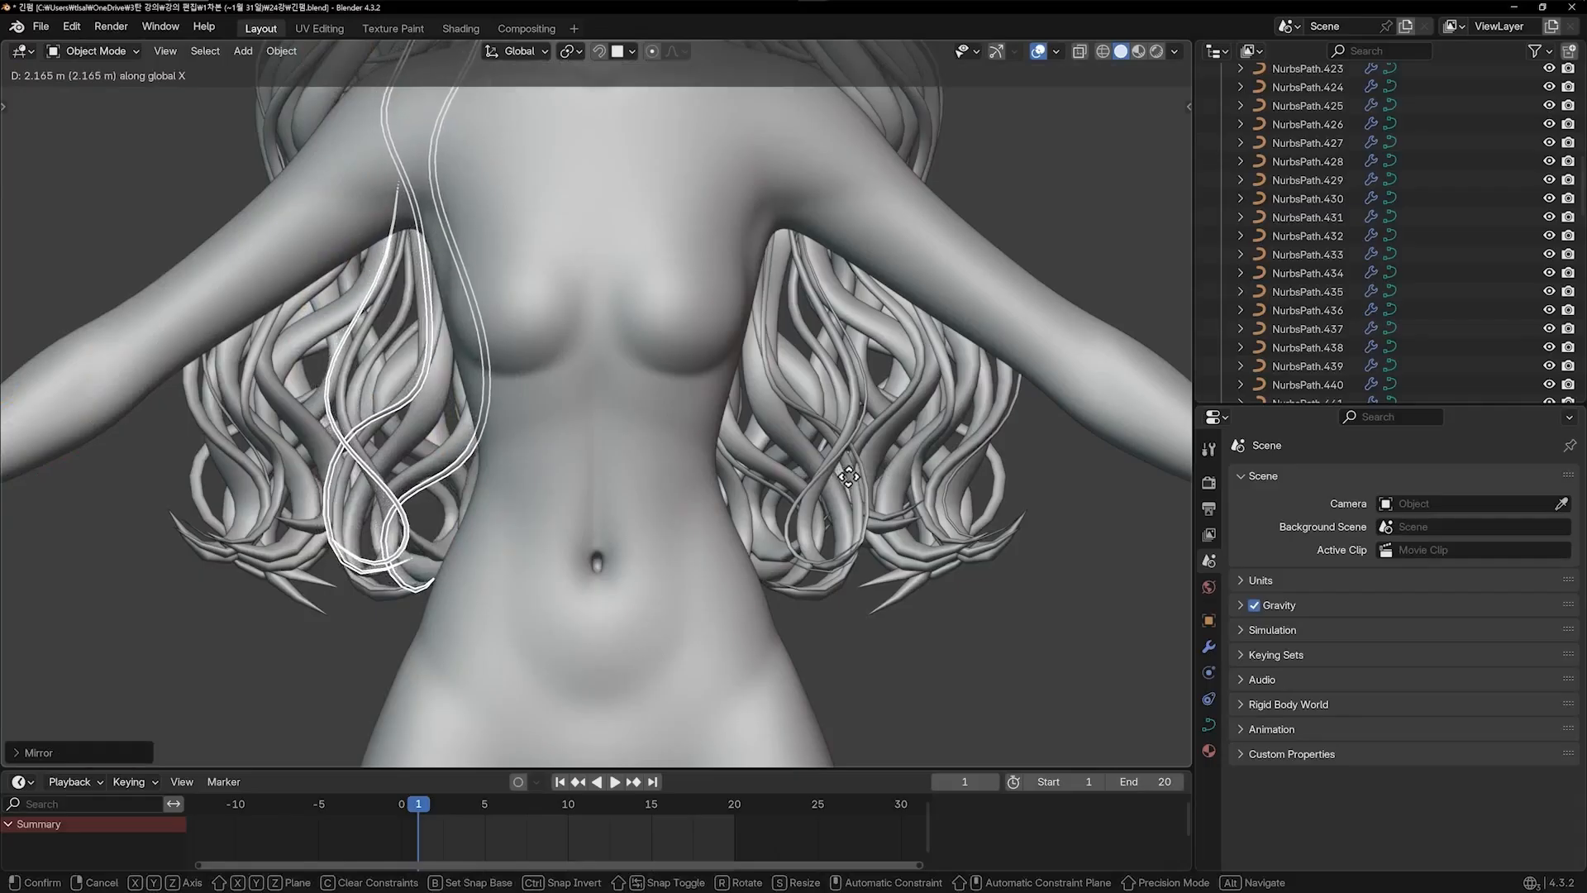
pyautogui.click(848, 477)
pyautogui.click(1033, 660)
# Raise the mirrored short strand's inner bend point and reposition its end control points among the lower curls
pyautogui.keyDown('shift'); pyautogui.moveTo(420, 504); pyautogui.dragTo(482, 513, button='middle'); pyautogui.keyUp('shift')
pyautogui.scroll(2, 468, 519)
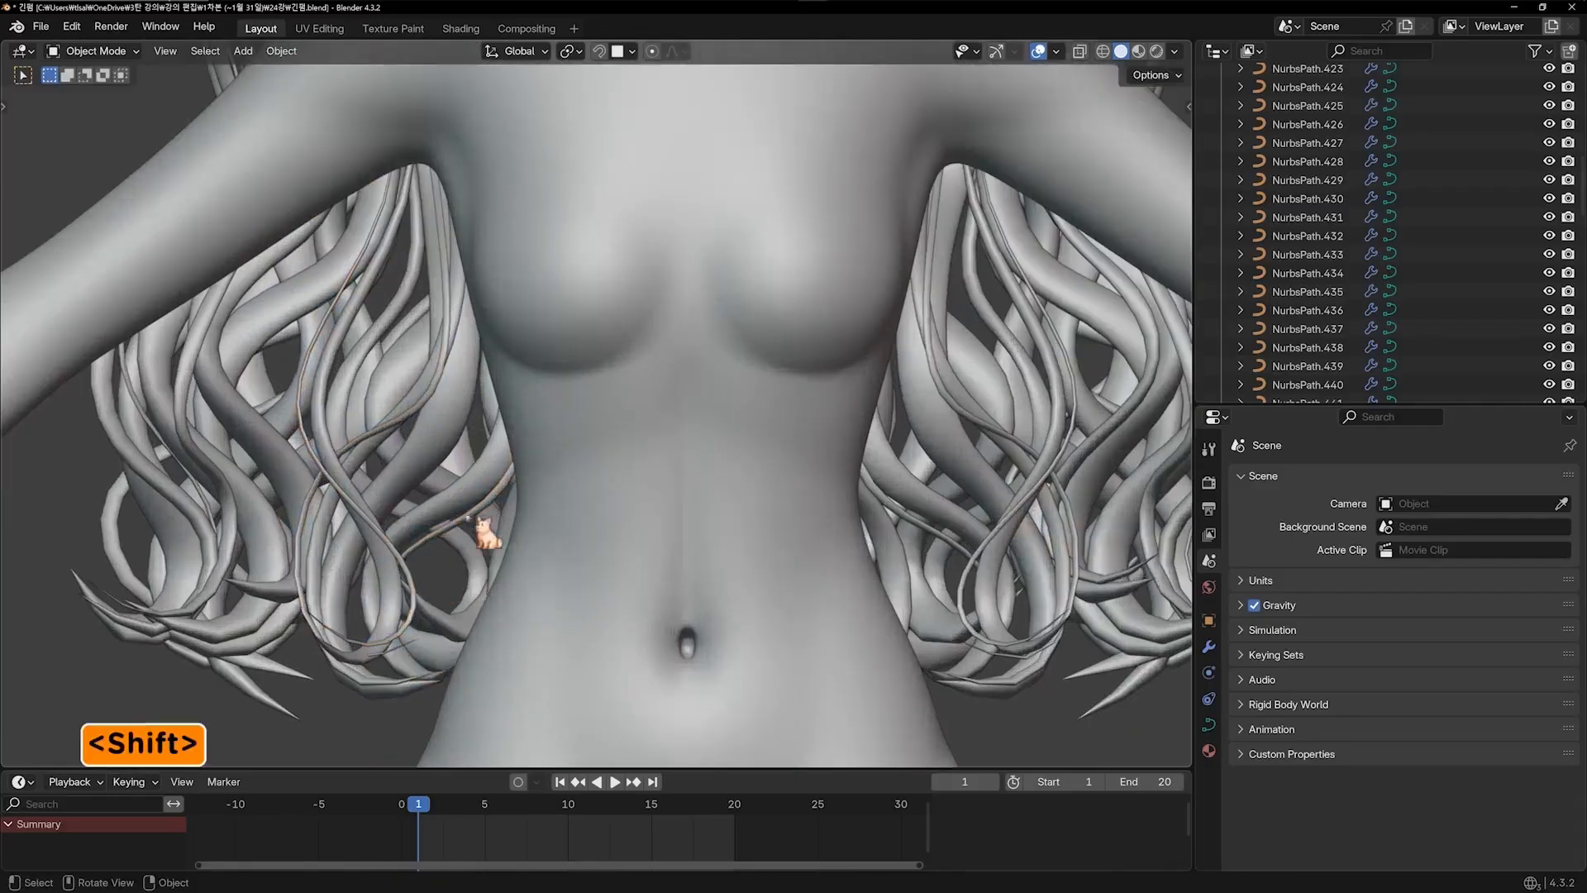
pyautogui.click(404, 563)
pyautogui.press('Tab')
pyautogui.click(451, 559)
pyautogui.press('g')
pyautogui.click(450, 535)
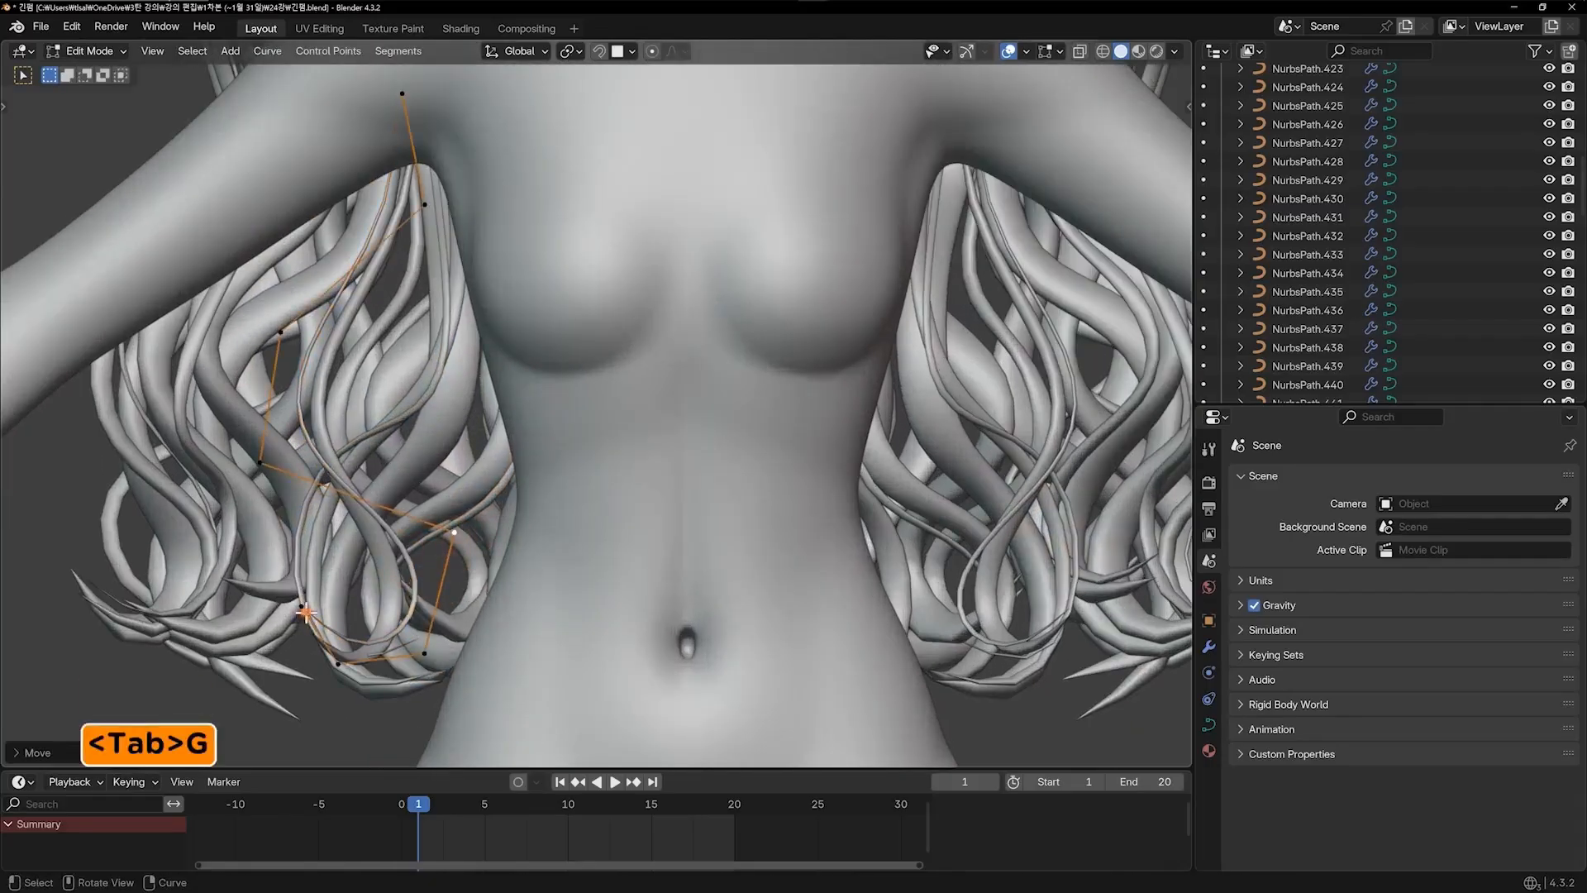
pyautogui.click(307, 654)
pyautogui.press('g')
pyautogui.click(333, 676)
pyautogui.press('g')
pyautogui.click(344, 688)
pyautogui.press('Tab')
# Reposition the three lowest control points of the neighbouring mirrored long strand to reshape its end curl
pyautogui.click(318, 612)
pyautogui.press('Tab')
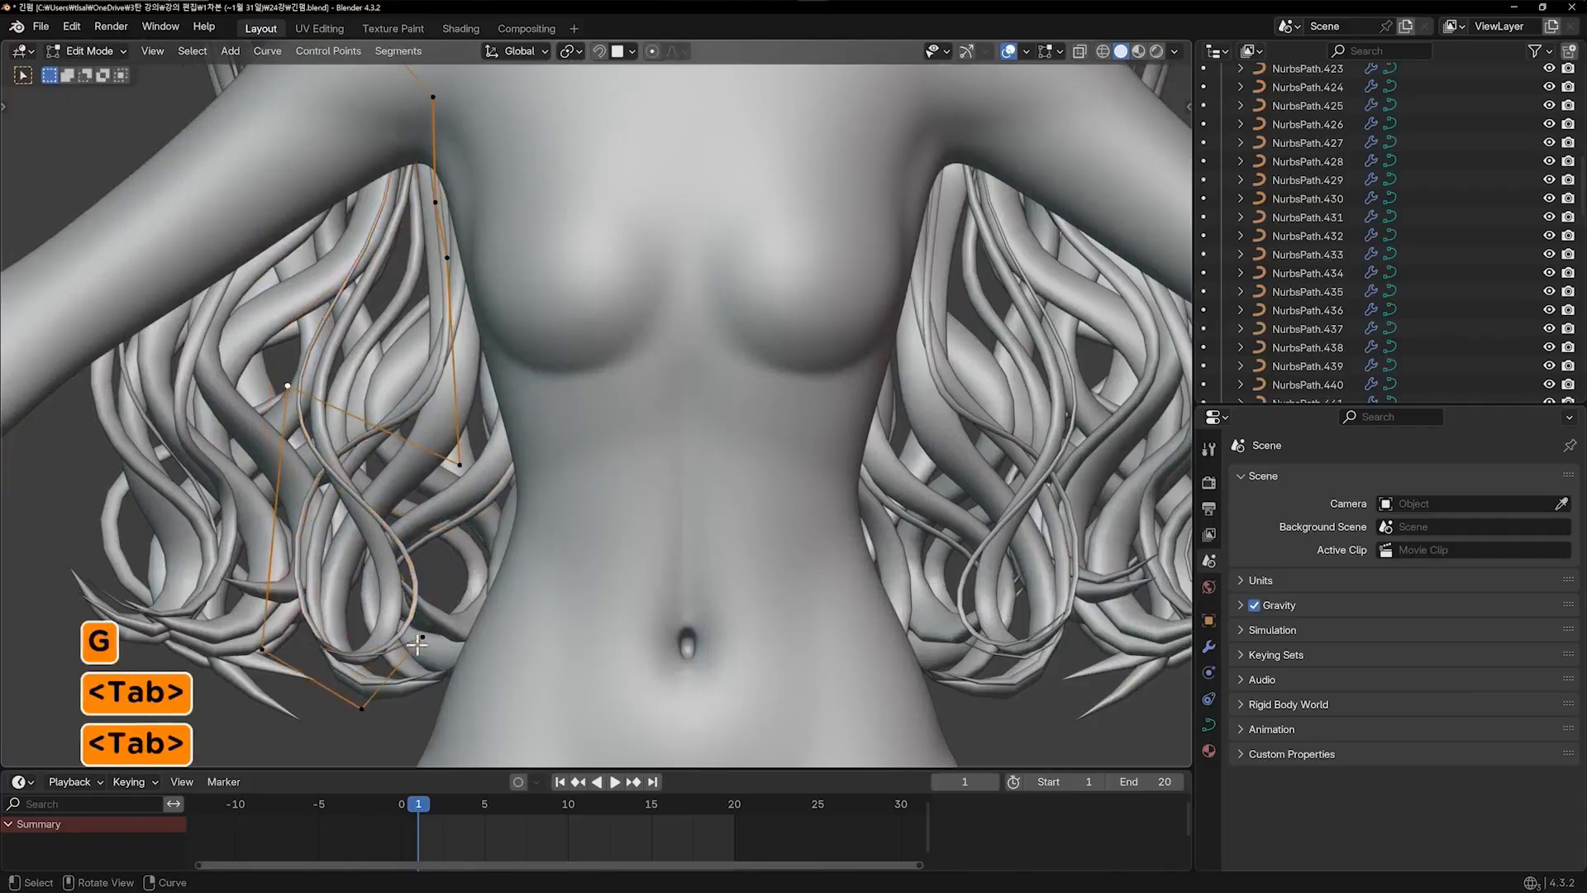
pyautogui.click(416, 654)
pyautogui.press('g')
pyautogui.click(397, 693)
pyautogui.click(357, 705)
pyautogui.press('g')
pyautogui.click(312, 687)
pyautogui.click(269, 645)
pyautogui.press('g')
pyautogui.click(275, 640)
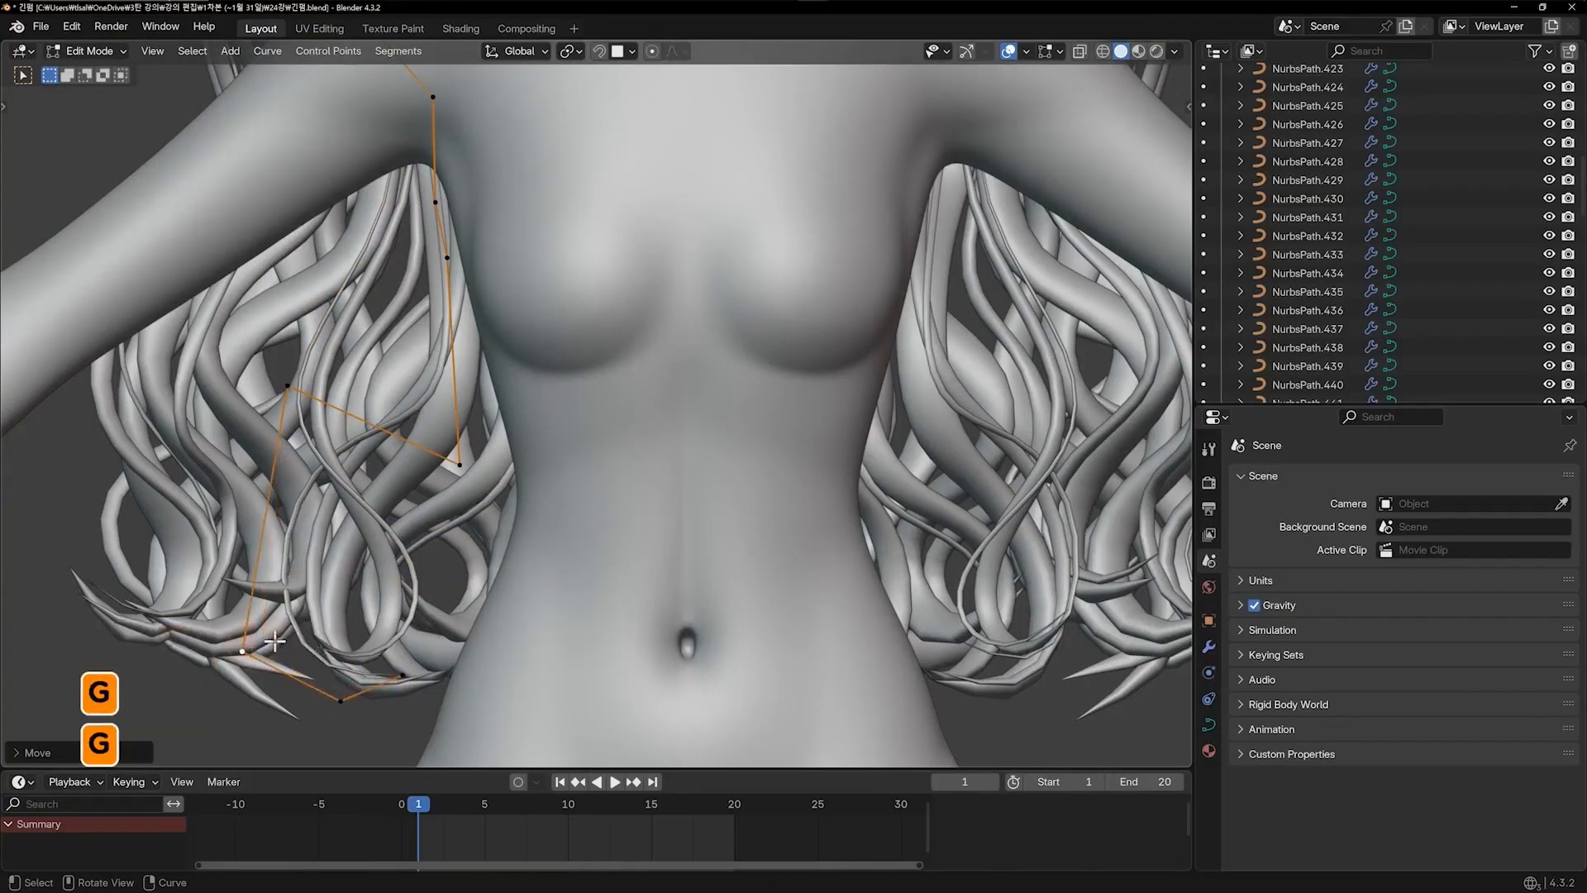
# Move the mirrored long strand's inner wave point toward the waist, adjust the point above it, and tilt it about -94°
pyautogui.click(505, 457)
pyautogui.click(456, 255)
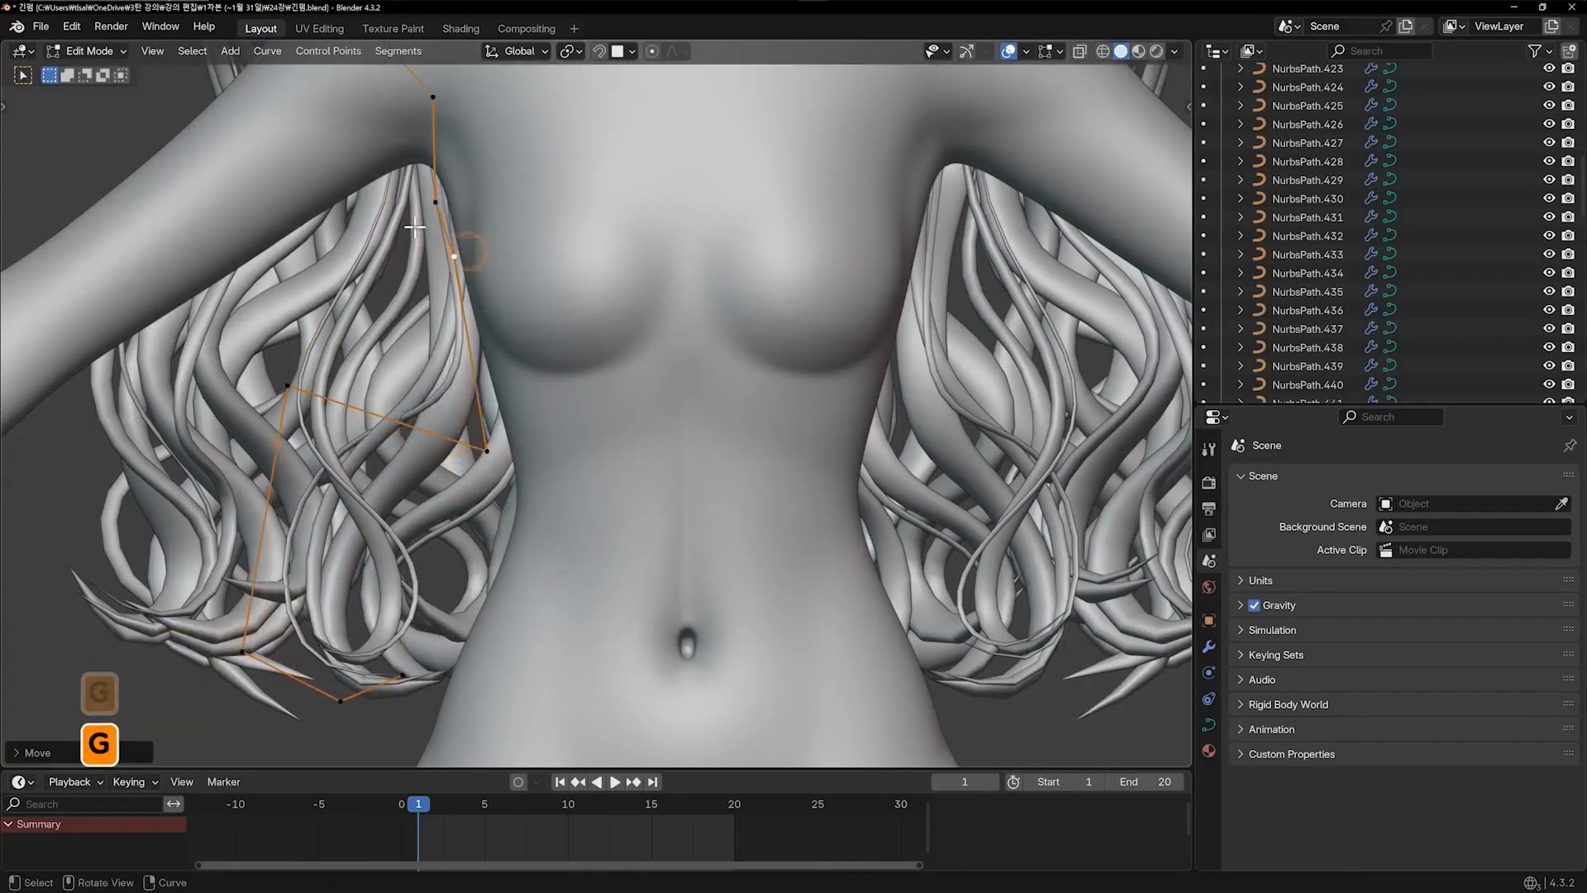
pyautogui.hotkey('ctrl', 't')
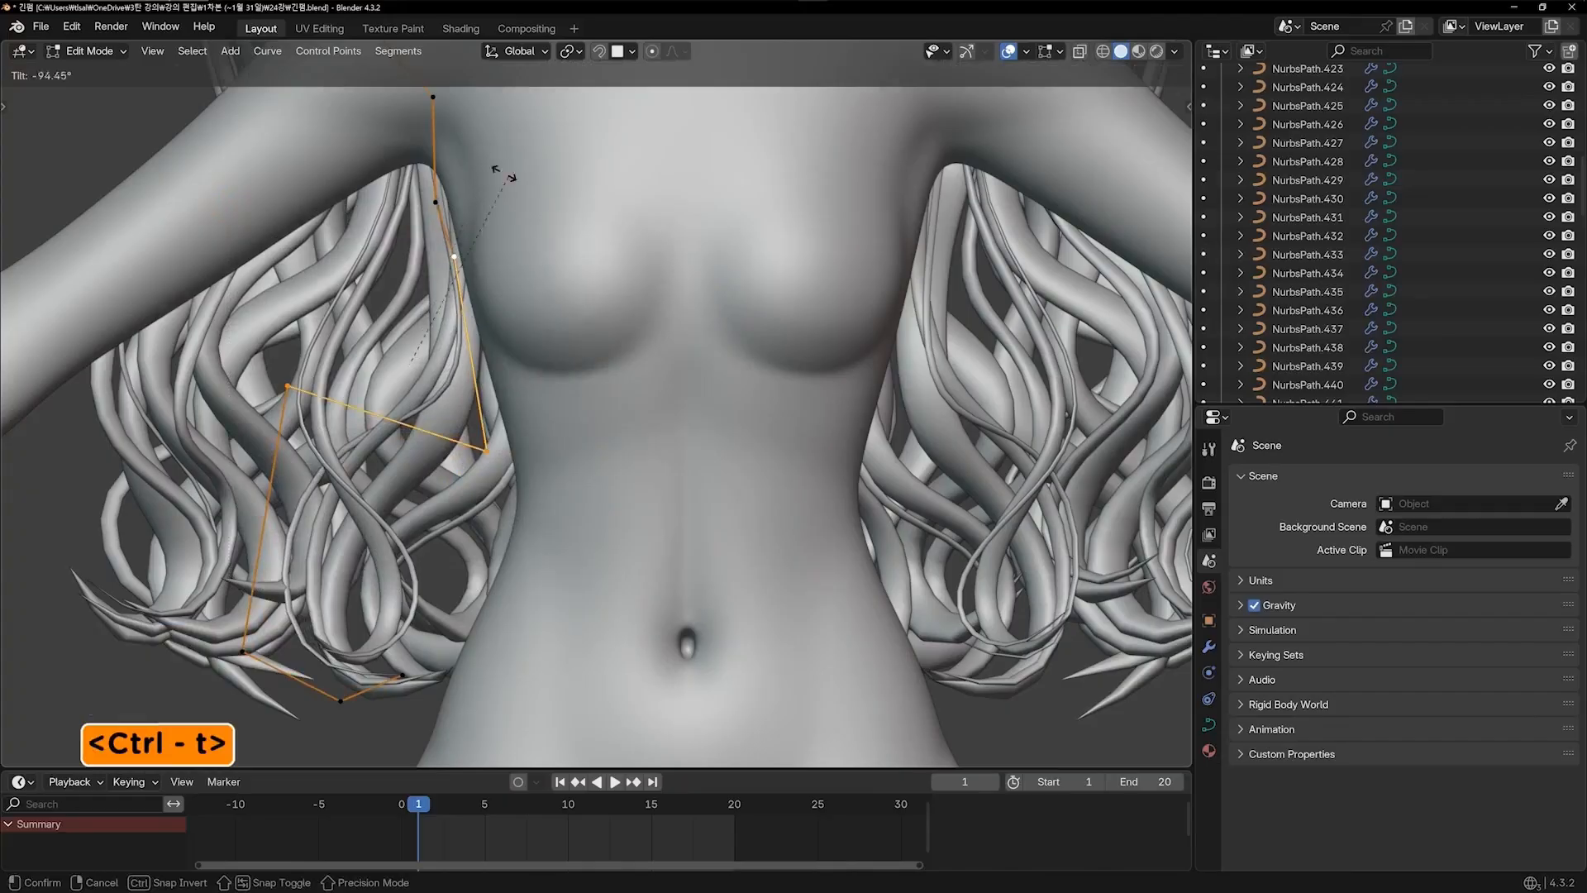
pyautogui.click(502, 174)
# Move the mirrored long strand's inner wave point up and away from the waist
pyautogui.press('Tab')
pyautogui.press('Tab')
pyautogui.press('g')
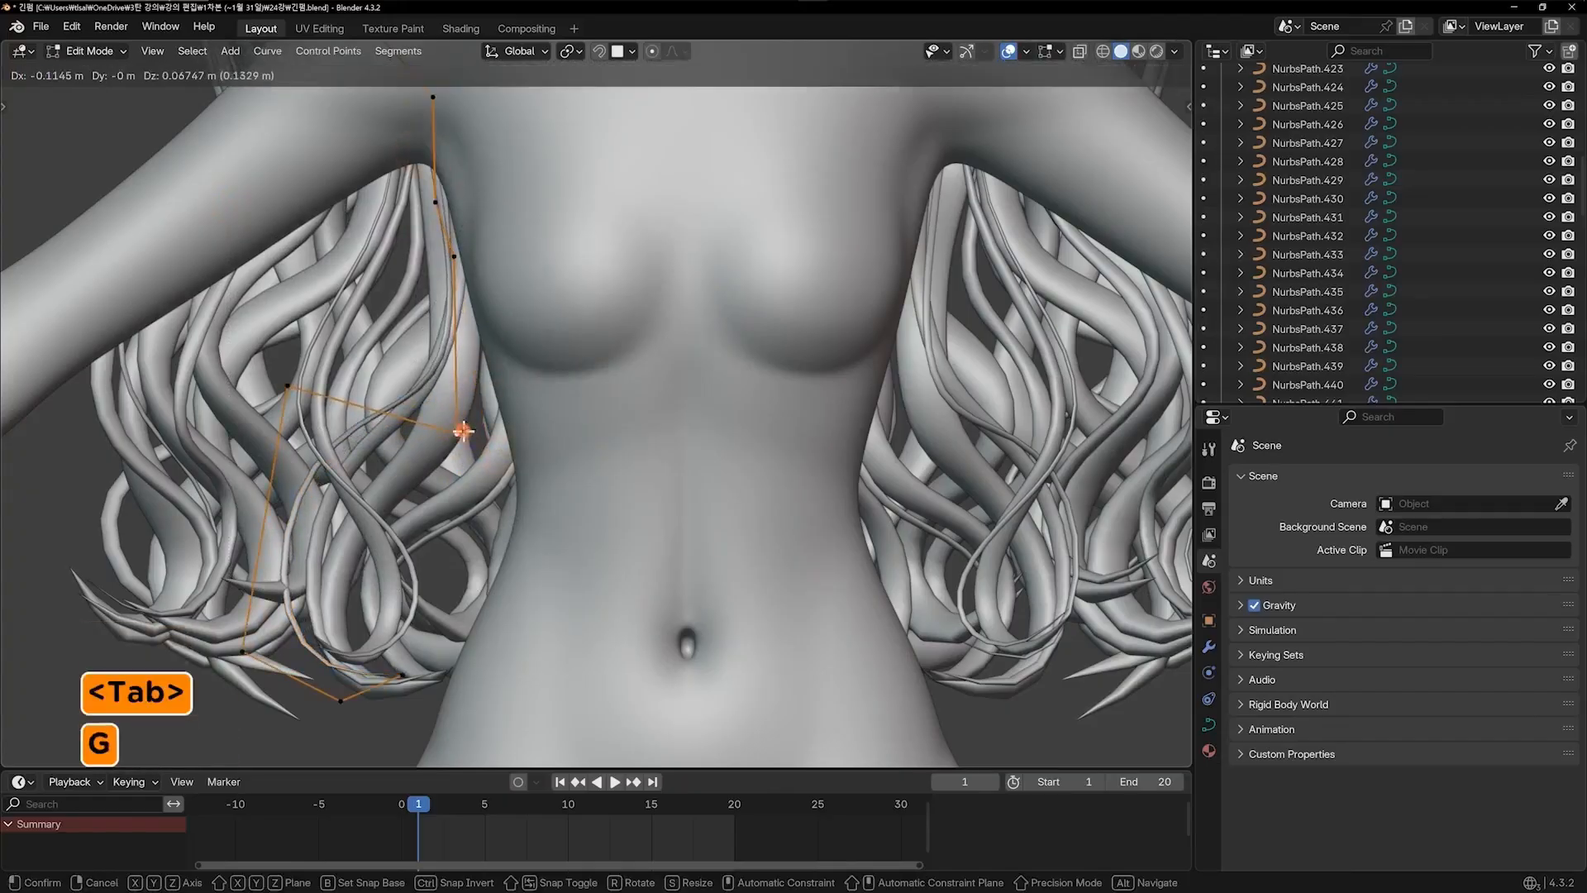
pyautogui.click(463, 430)
pyautogui.press('Tab')
# Examine the whole hairstyle from the front and from behind, including the silhouette and the lower curls
pyautogui.scroll(-5, 939, 568)
pyautogui.scroll(-2, 882, 500)
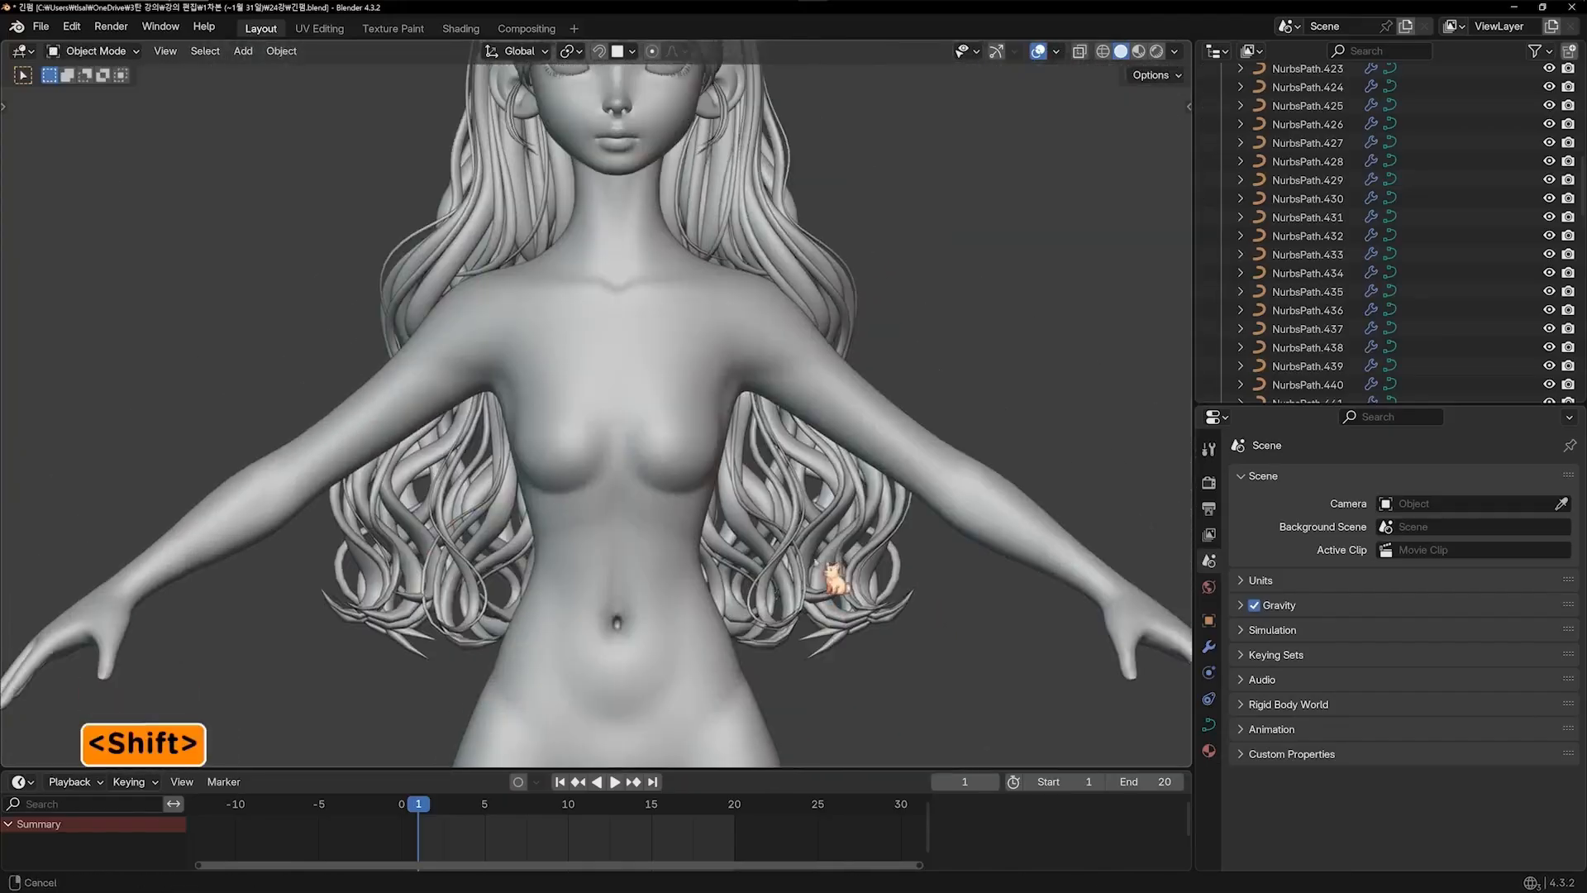
pyautogui.keyDown('shift'); pyautogui.scroll(6, 851, 529); pyautogui.keyUp('shift')
pyautogui.keyDown('shift'); pyautogui.moveTo(835, 536); pyautogui.dragTo(835, 547, button='middle'); pyautogui.keyUp('shift')
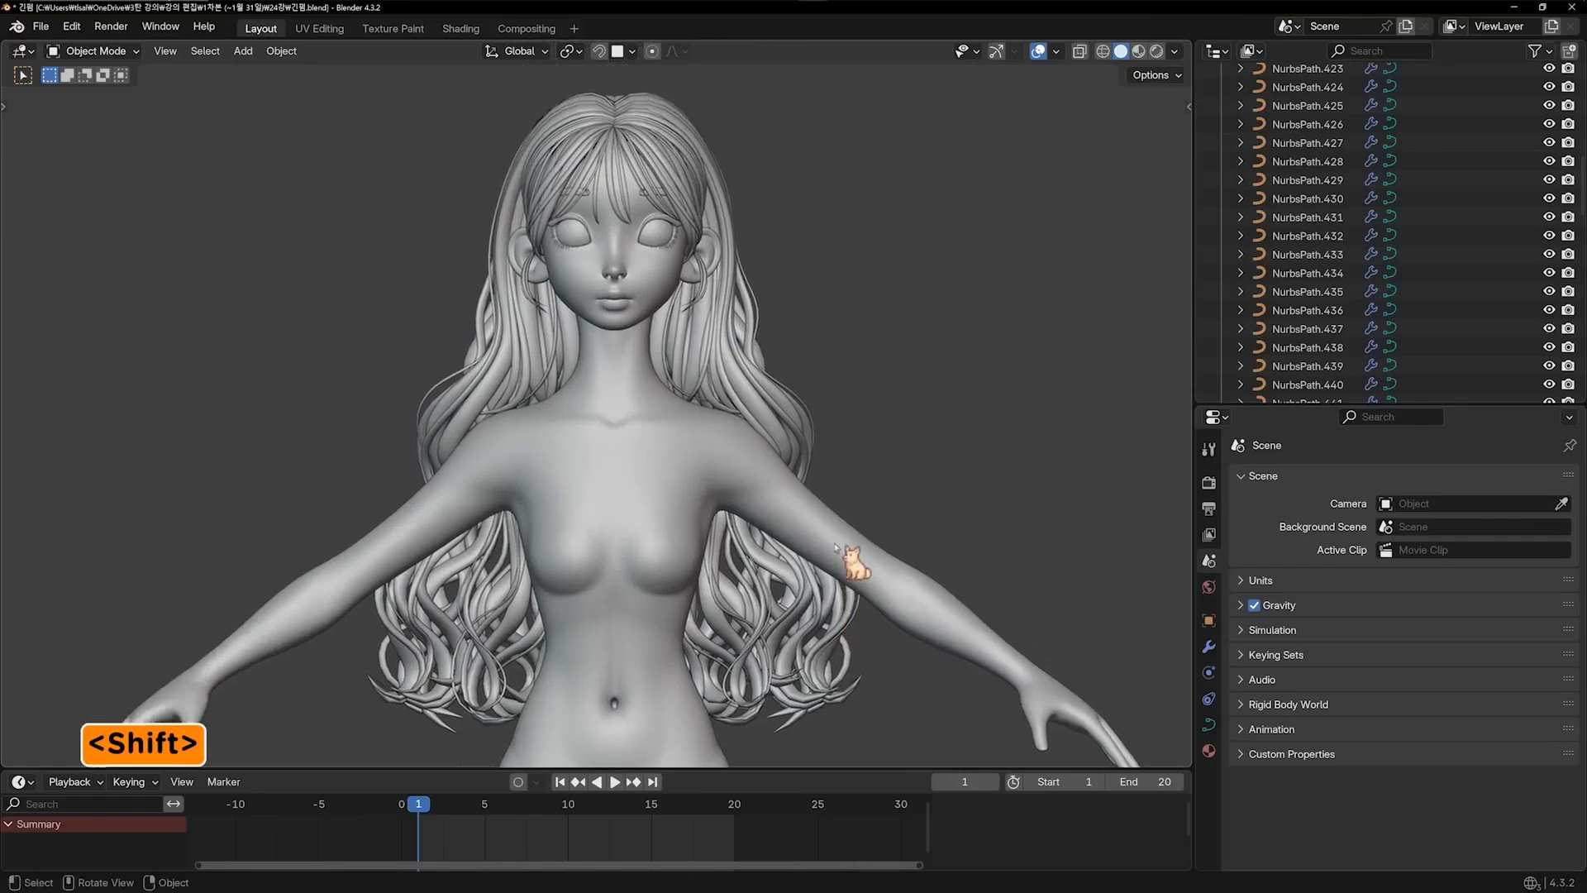
pyautogui.press('KP_9')
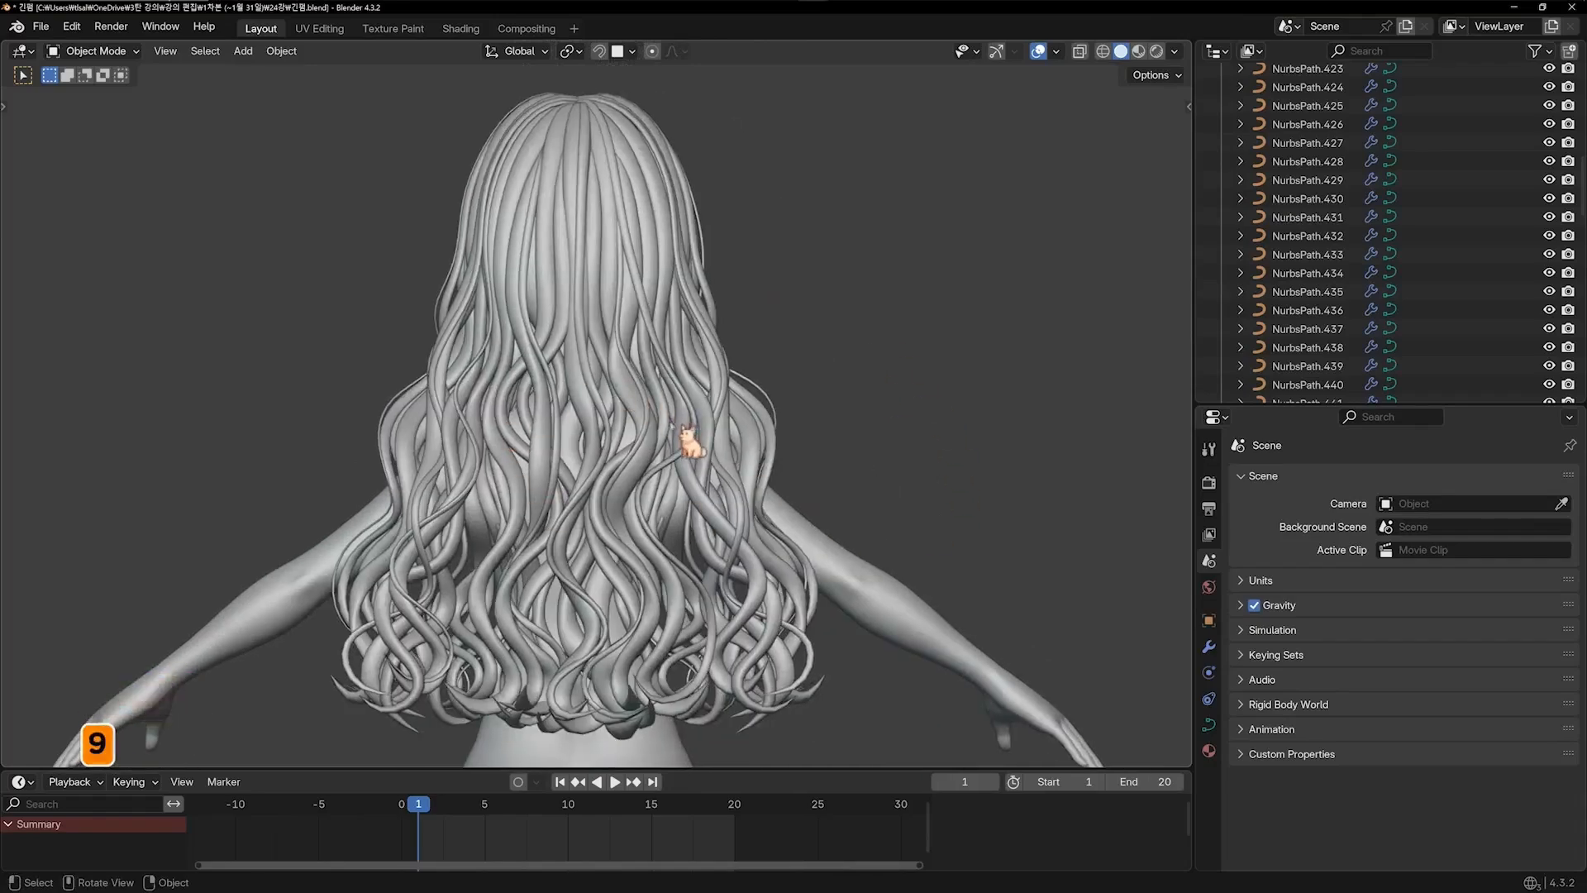
pyautogui.keyDown('shift'); pyautogui.scroll(1, 509, 480); pyautogui.keyUp('shift')
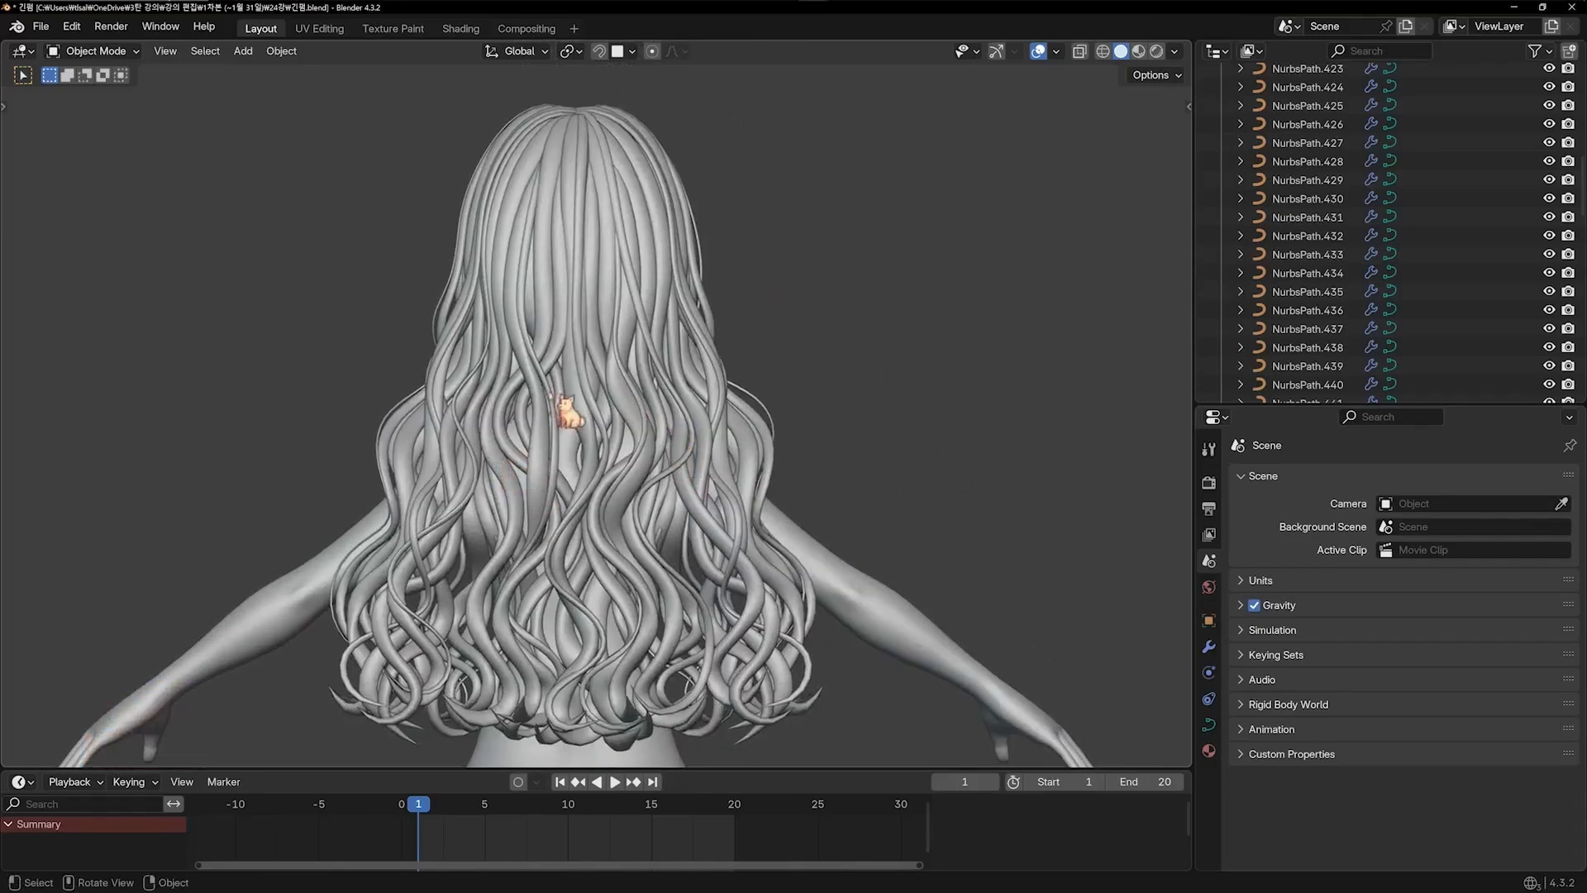
pyautogui.scroll(1, 642, 379)
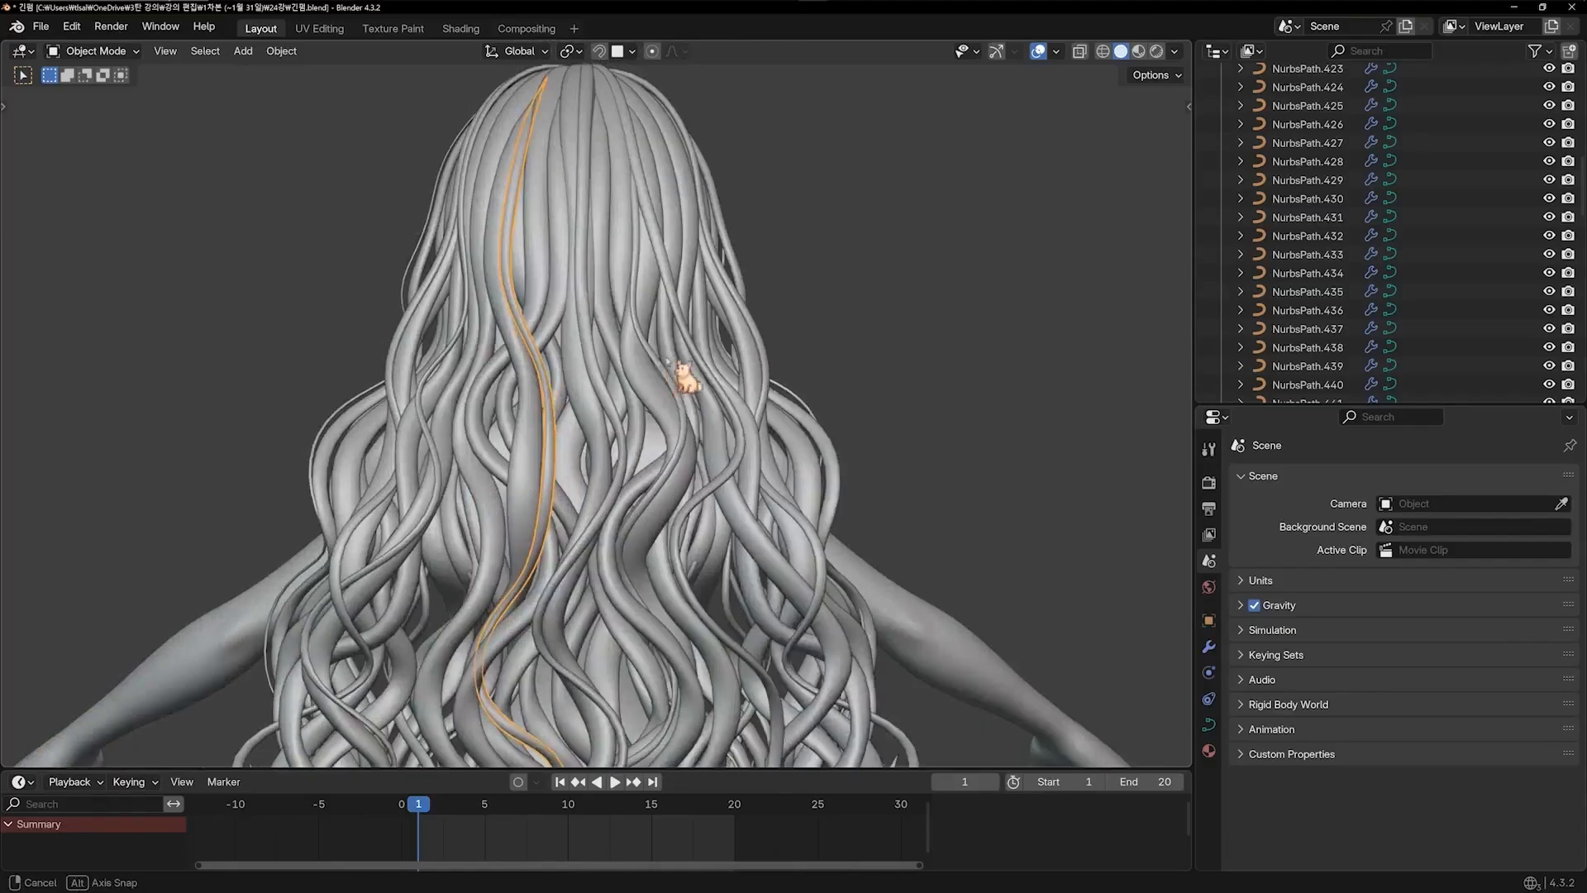
# Duplicate the long strand at the back of the head and make the copy thinner along its whole length
pyautogui.moveTo(666, 362); pyautogui.dragTo(695, 360, button='middle')
pyautogui.hotkey('shift', 'd')
pyautogui.click(716, 352)
pyautogui.press('Tab')
pyautogui.press('a')
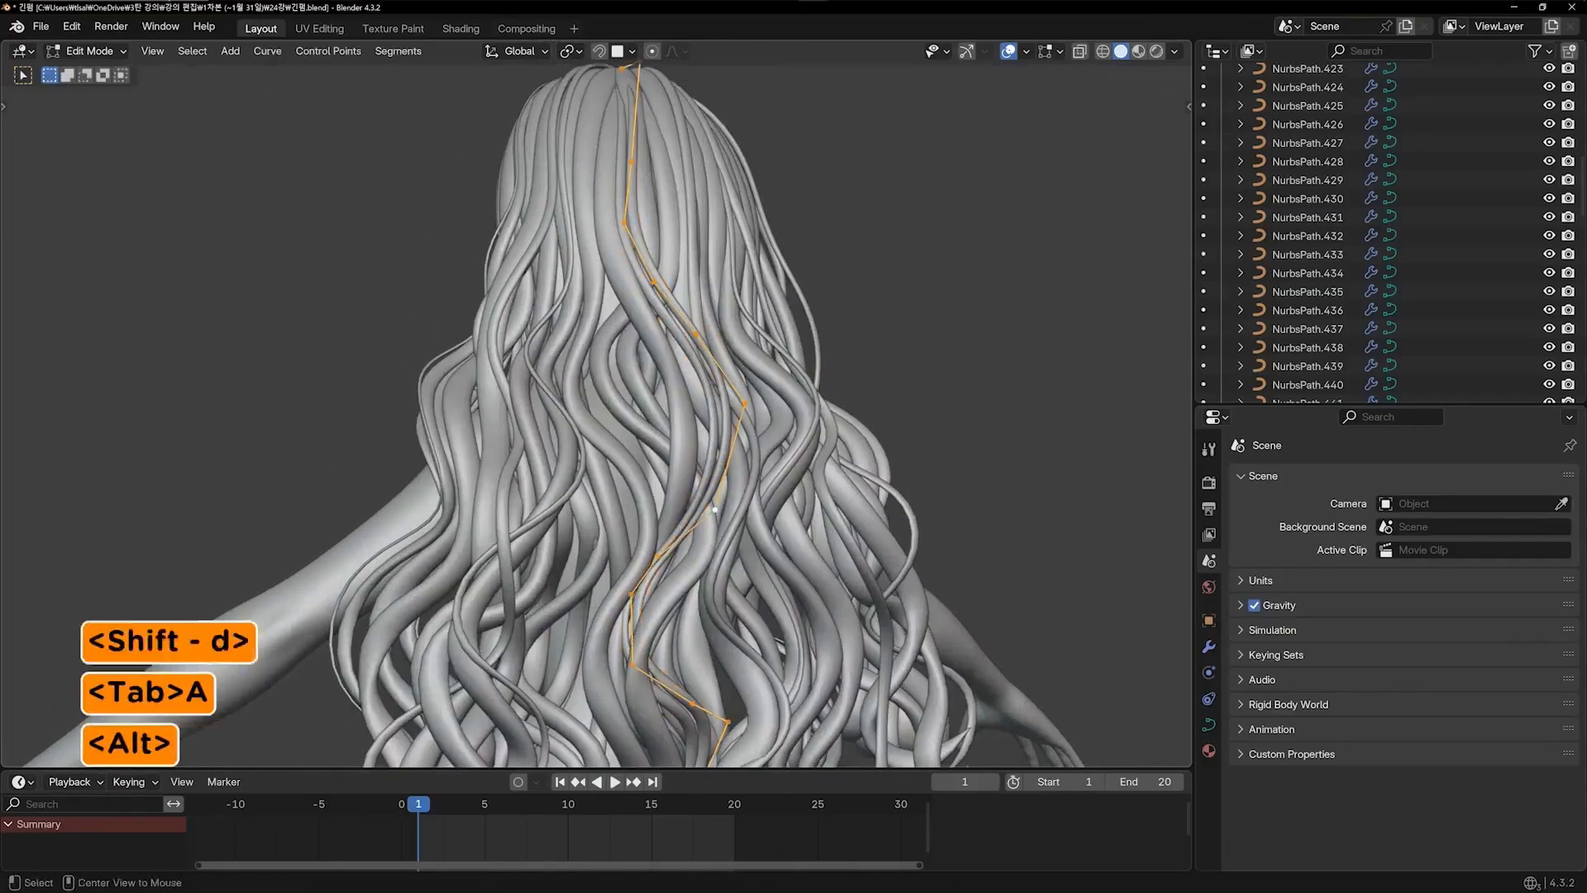
pyautogui.hotkey('alt', 's')
pyautogui.click(730, 411)
# Reposition two mid-length control points of the thin back strand so its wave departs from the original strand
pyautogui.moveTo(730, 411); pyautogui.dragTo(628, 414, button='middle')
pyautogui.scroll(-2, 512, 454)
pyautogui.scroll(1, 627, 424)
pyautogui.click(635, 457)
pyautogui.press('g')
pyautogui.click(627, 462)
pyautogui.click(617, 500)
pyautogui.press('g')
pyautogui.click(602, 496)
# Reposition the thin back strand's control point near the crown so it follows the surface of the head
pyautogui.keyDown('shift'); pyautogui.moveTo(628, 355); pyautogui.dragTo(638, 439, button='middle'); pyautogui.keyUp('shift')
pyautogui.scroll(2, 617, 309)
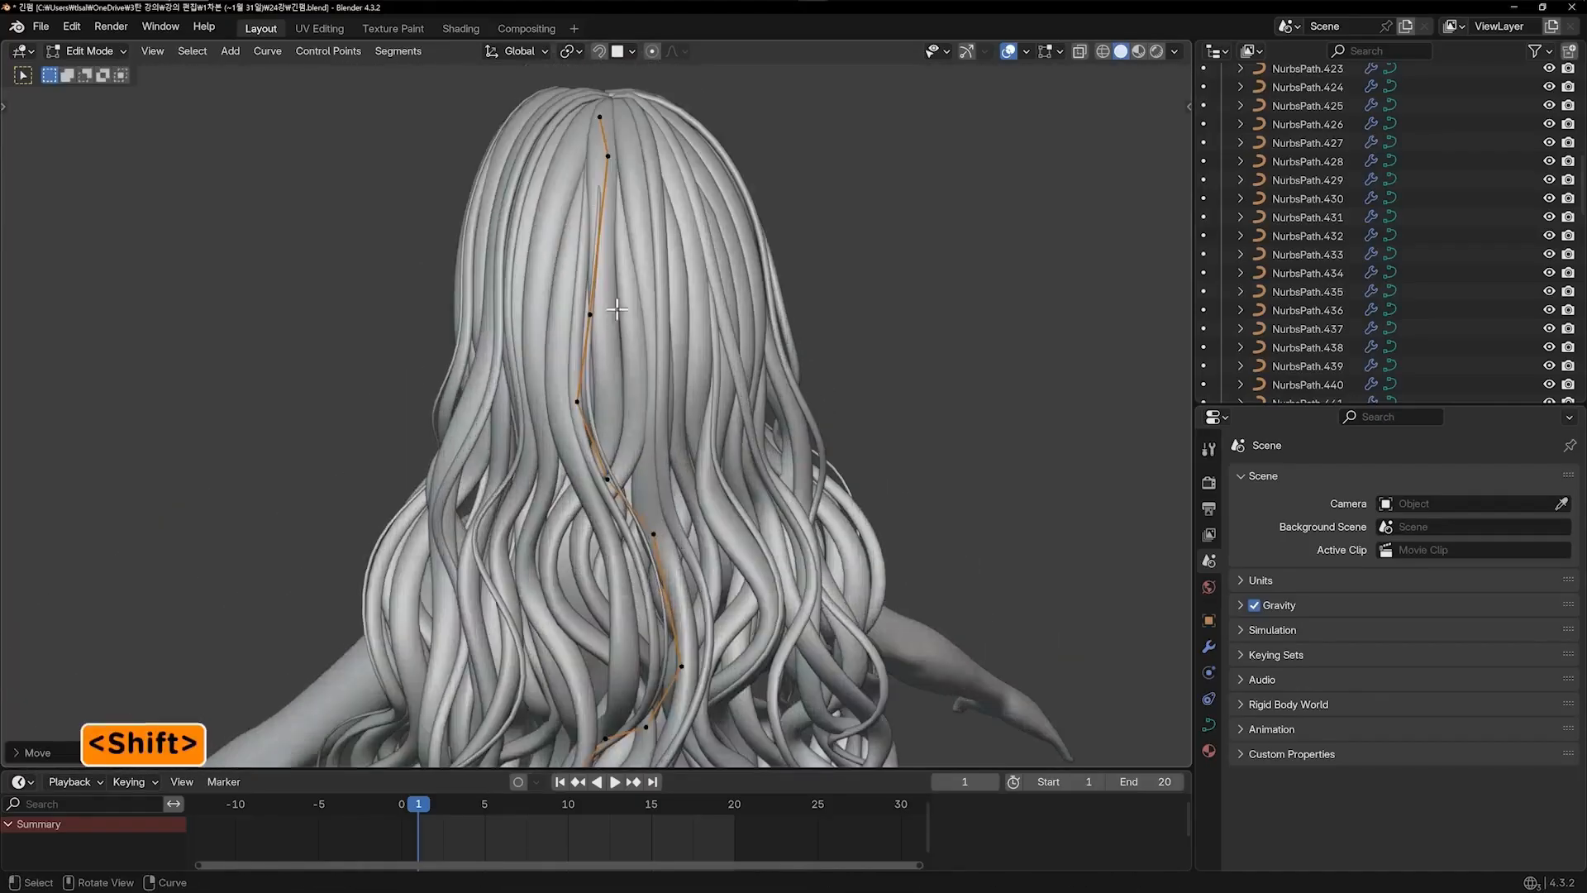
pyautogui.press('g')
pyautogui.click(653, 185)
pyautogui.moveTo(653, 184); pyautogui.dragTo(560, 177, button='middle')
pyautogui.press('g')
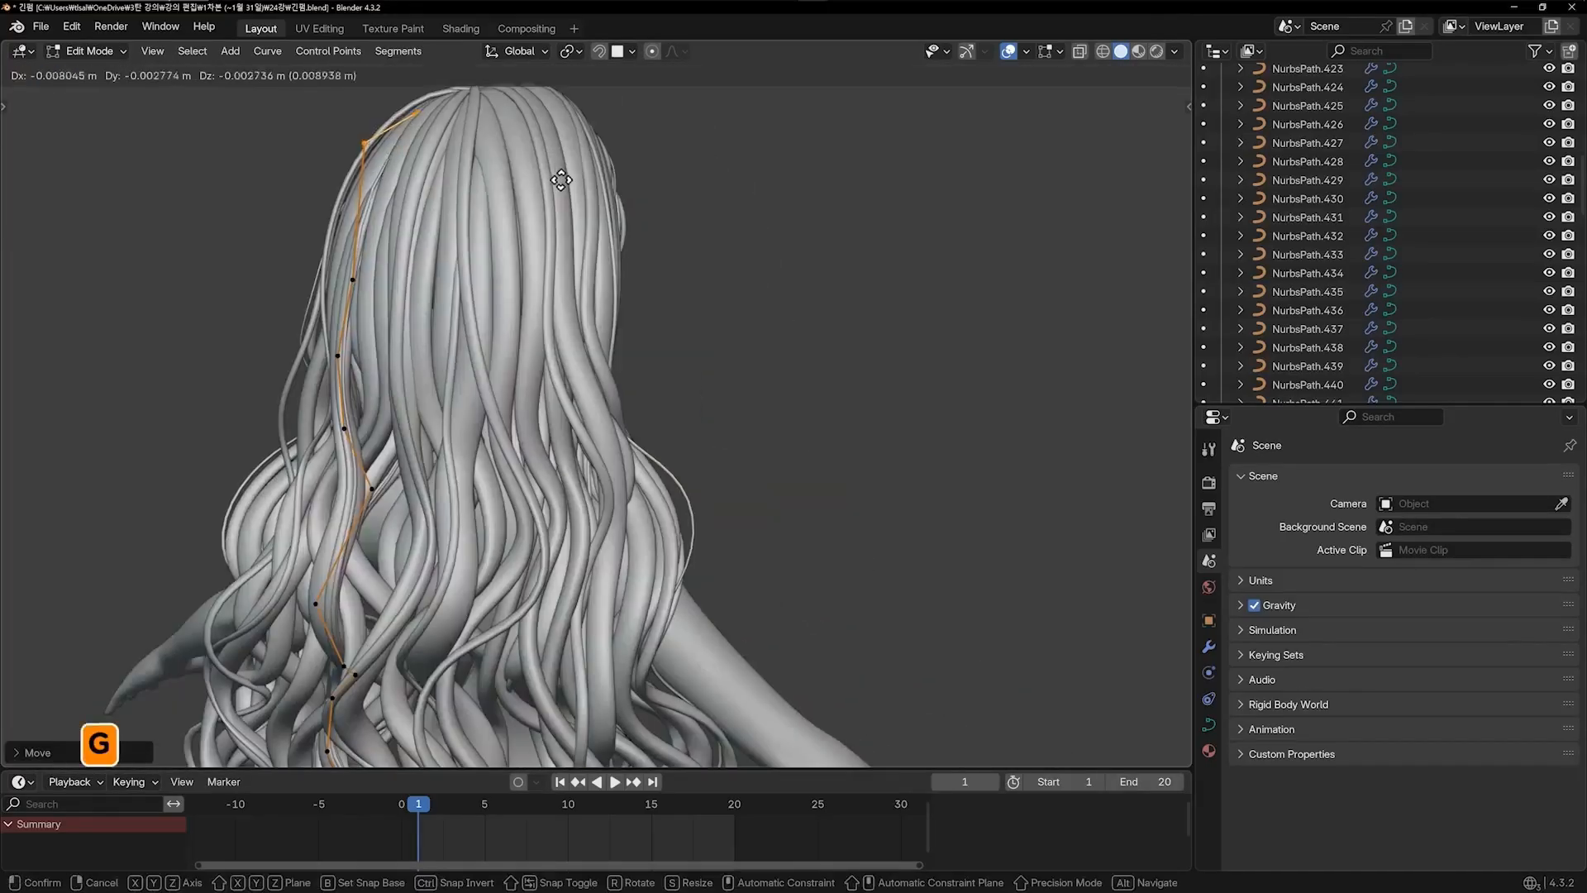
pyautogui.click(599, 198)
pyautogui.press('Tab')
# Reposition the thin back strand's mid-length wave points as seen from behind
pyautogui.moveTo(789, 221); pyautogui.dragTo(852, 240, button='middle')
pyautogui.press('KP_1')
pyautogui.press('KP_9')
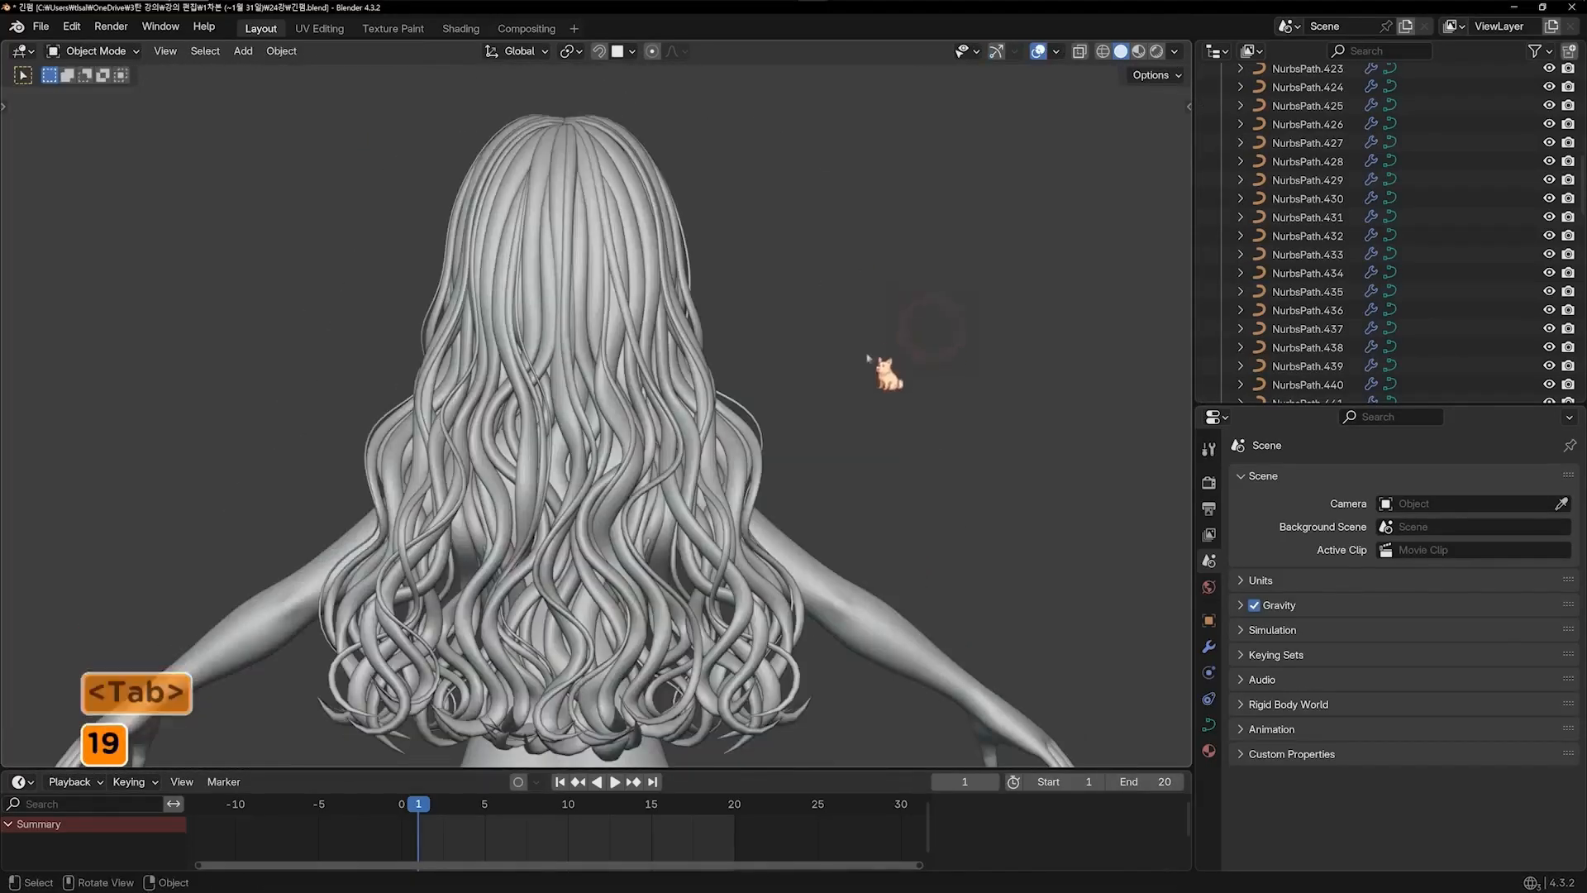
pyautogui.keyDown('shift'); pyautogui.moveTo(669, 423); pyautogui.dragTo(714, 397, button='middle'); pyautogui.keyUp('shift')
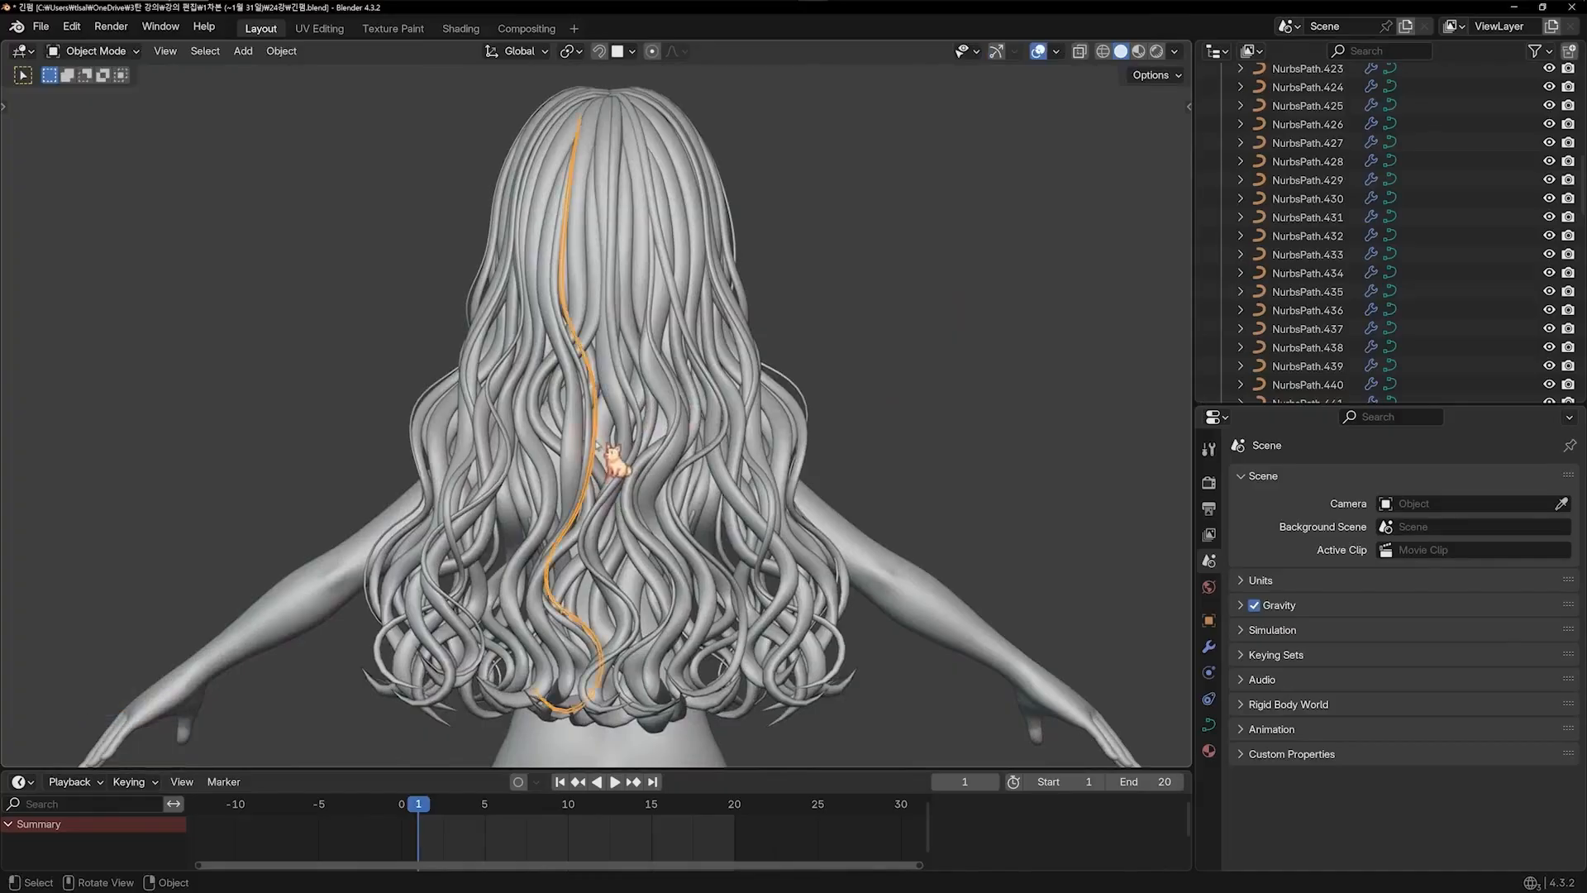
pyautogui.press('Tab')
pyautogui.press('g')
pyautogui.click(604, 446)
pyautogui.press('g')
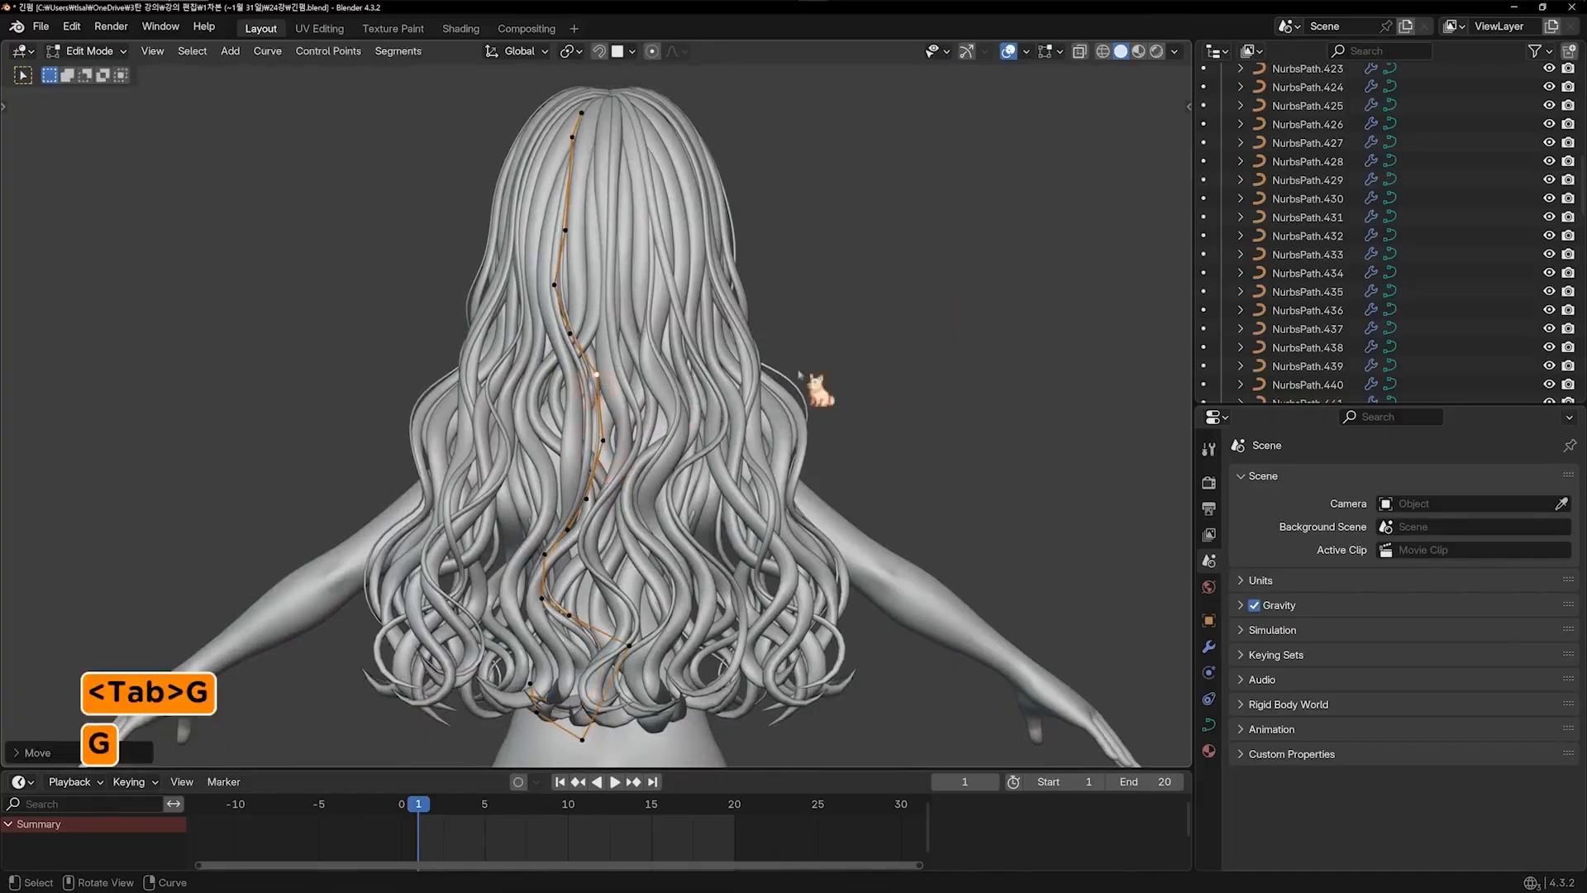
pyautogui.press('Tab')
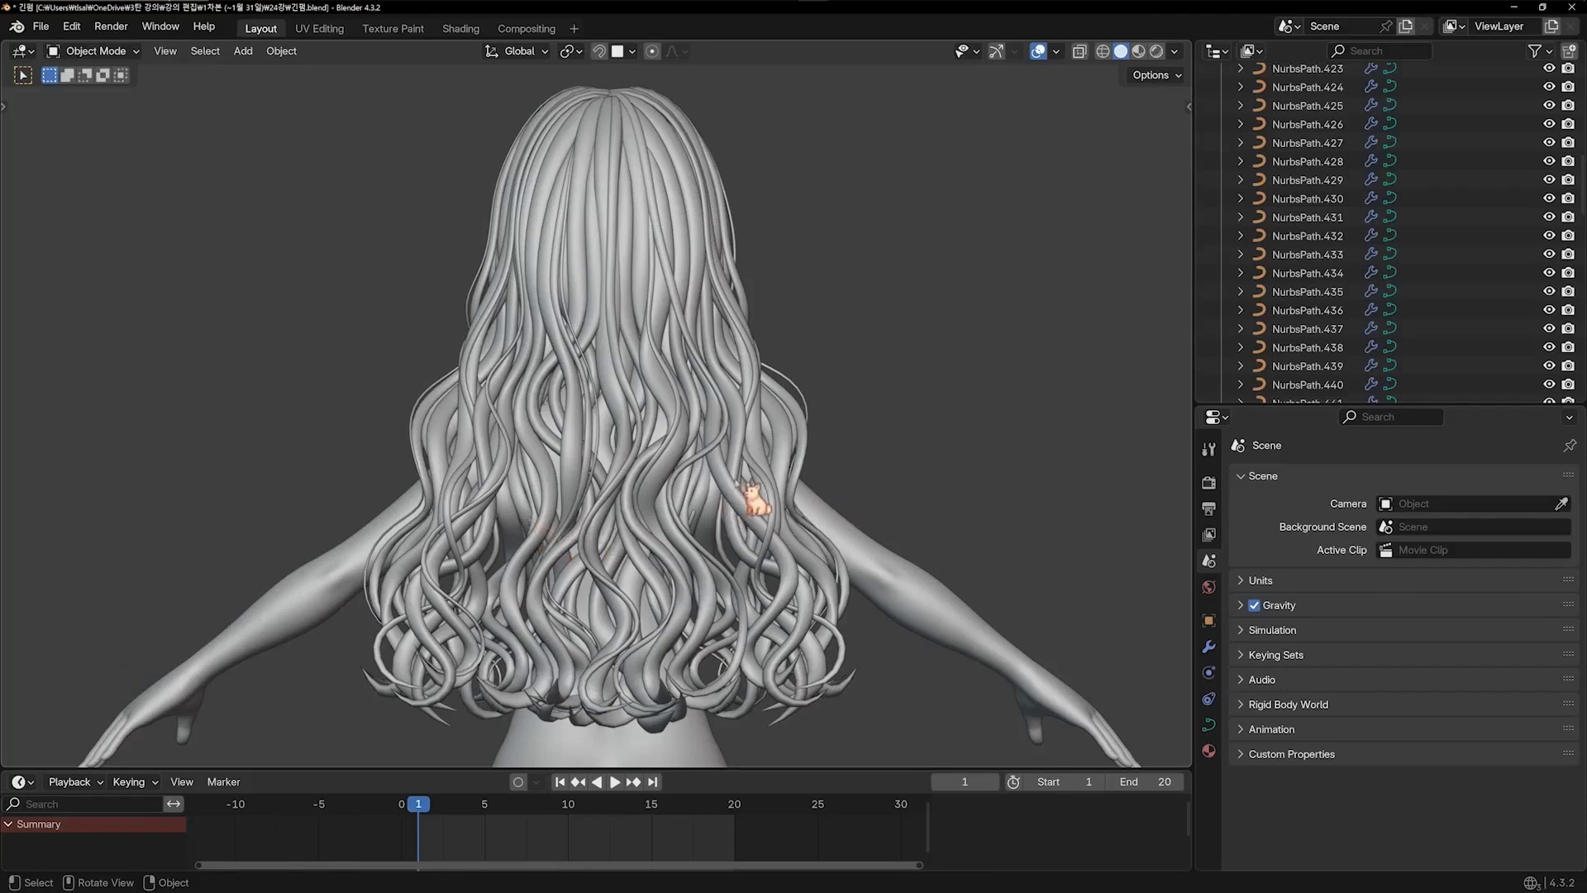
# Move two control points of the thin strand beside the waist gap outward to widen its wave
pyautogui.scroll(2, 706, 461)
pyautogui.click(680, 521)
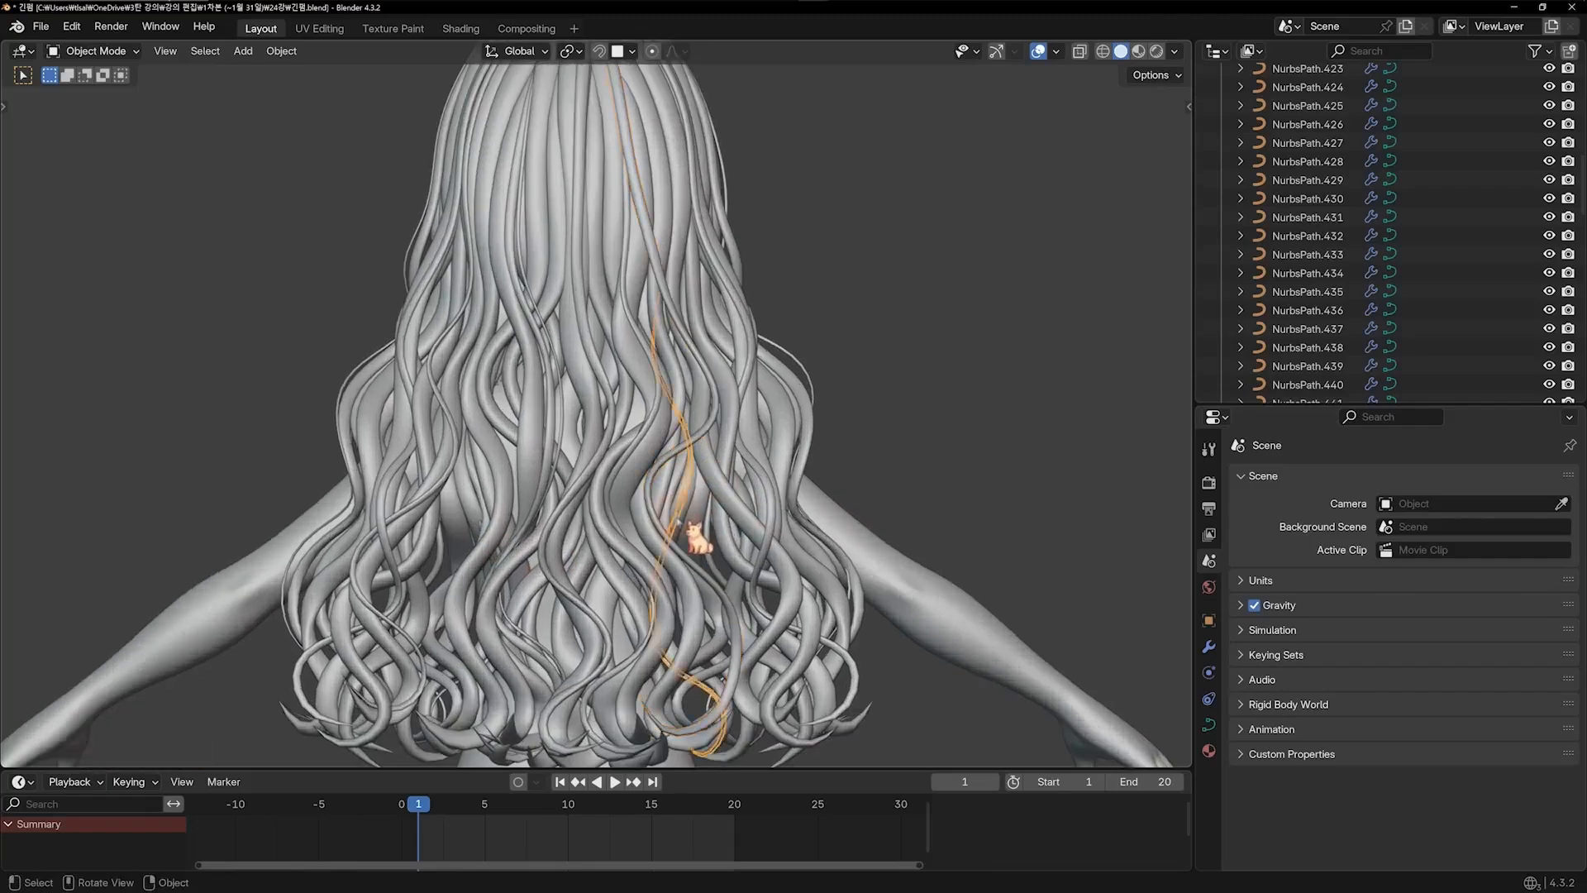
pyautogui.press('Tab')
pyautogui.press('g')
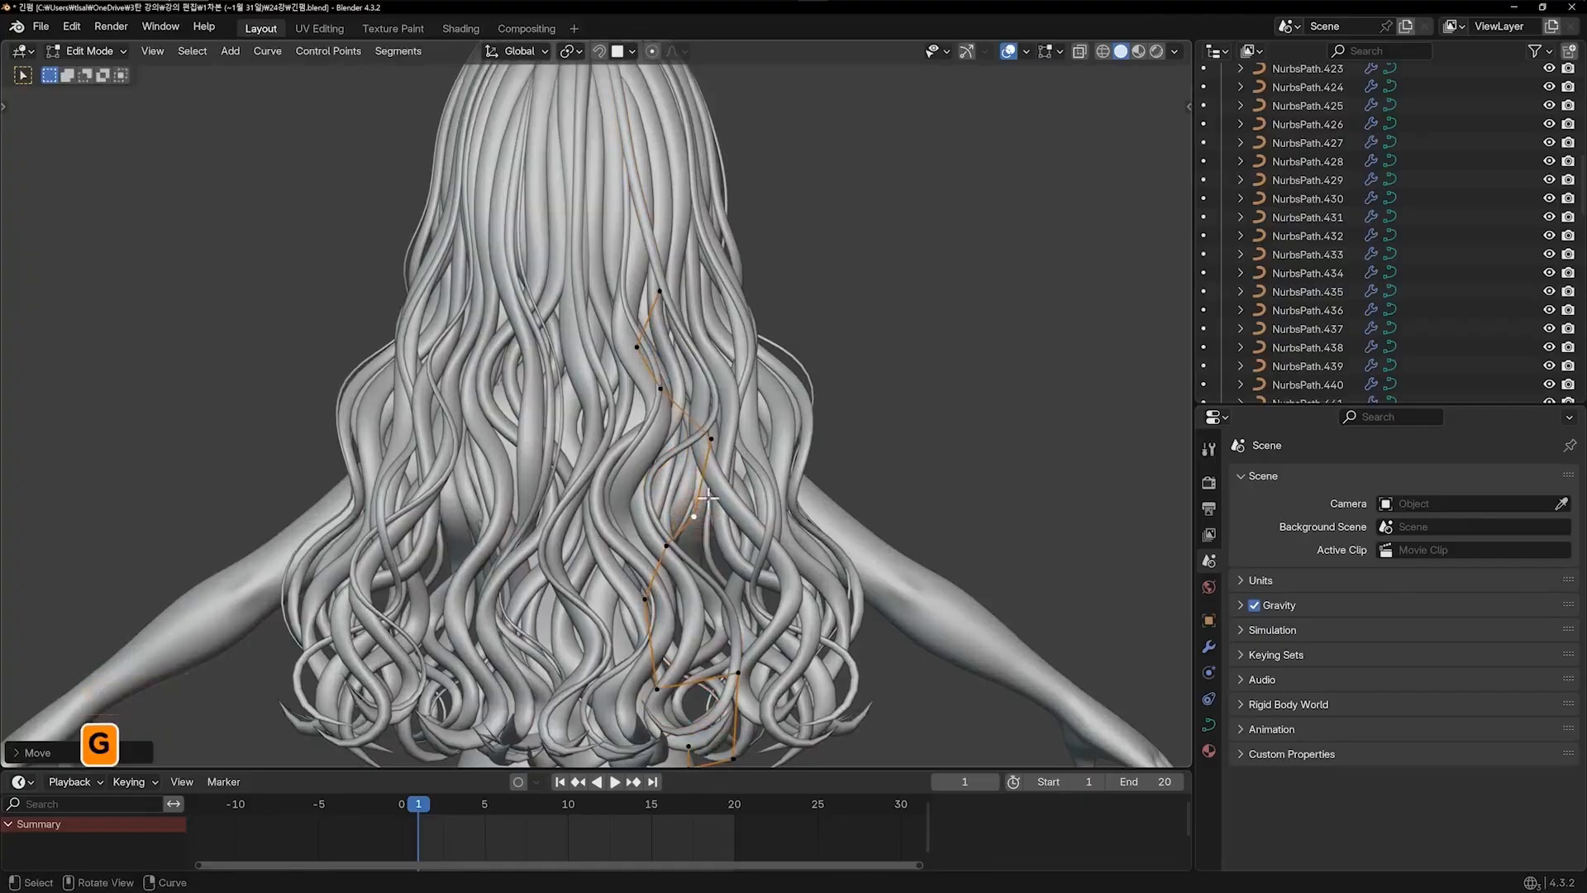
pyautogui.press('g')
pyautogui.click(728, 453)
pyautogui.click(712, 511)
pyautogui.press('g')
pyautogui.click(728, 506)
pyautogui.press('g')
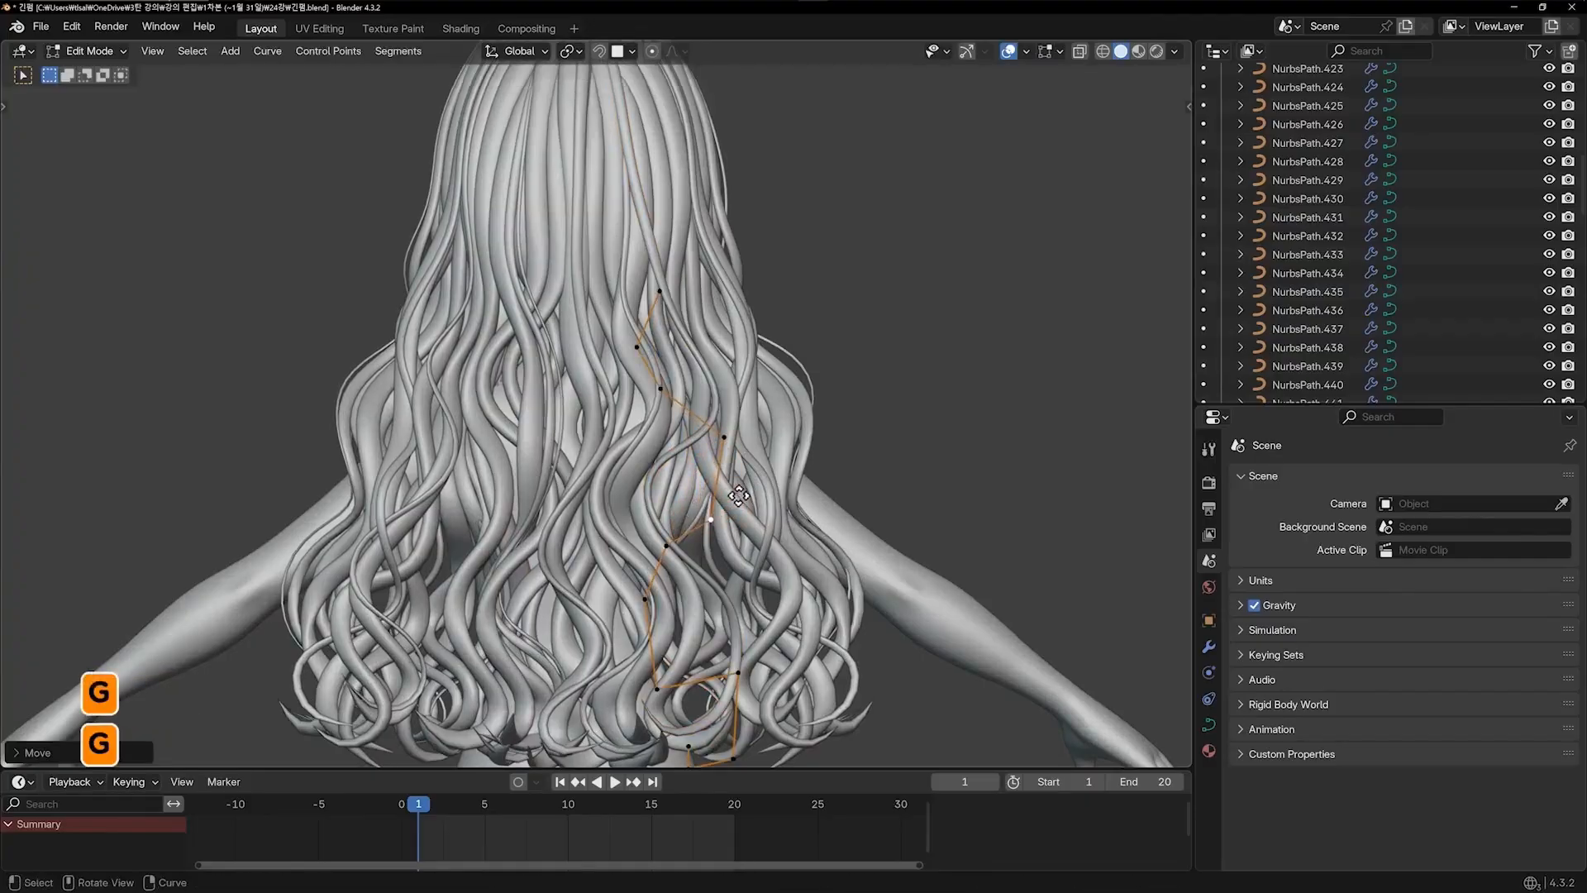
pyautogui.click(738, 495)
pyautogui.press('Tab')
# Duplicate the thick outer back strand next to the waist gap in place and make the copy thinner
pyautogui.click(740, 501)
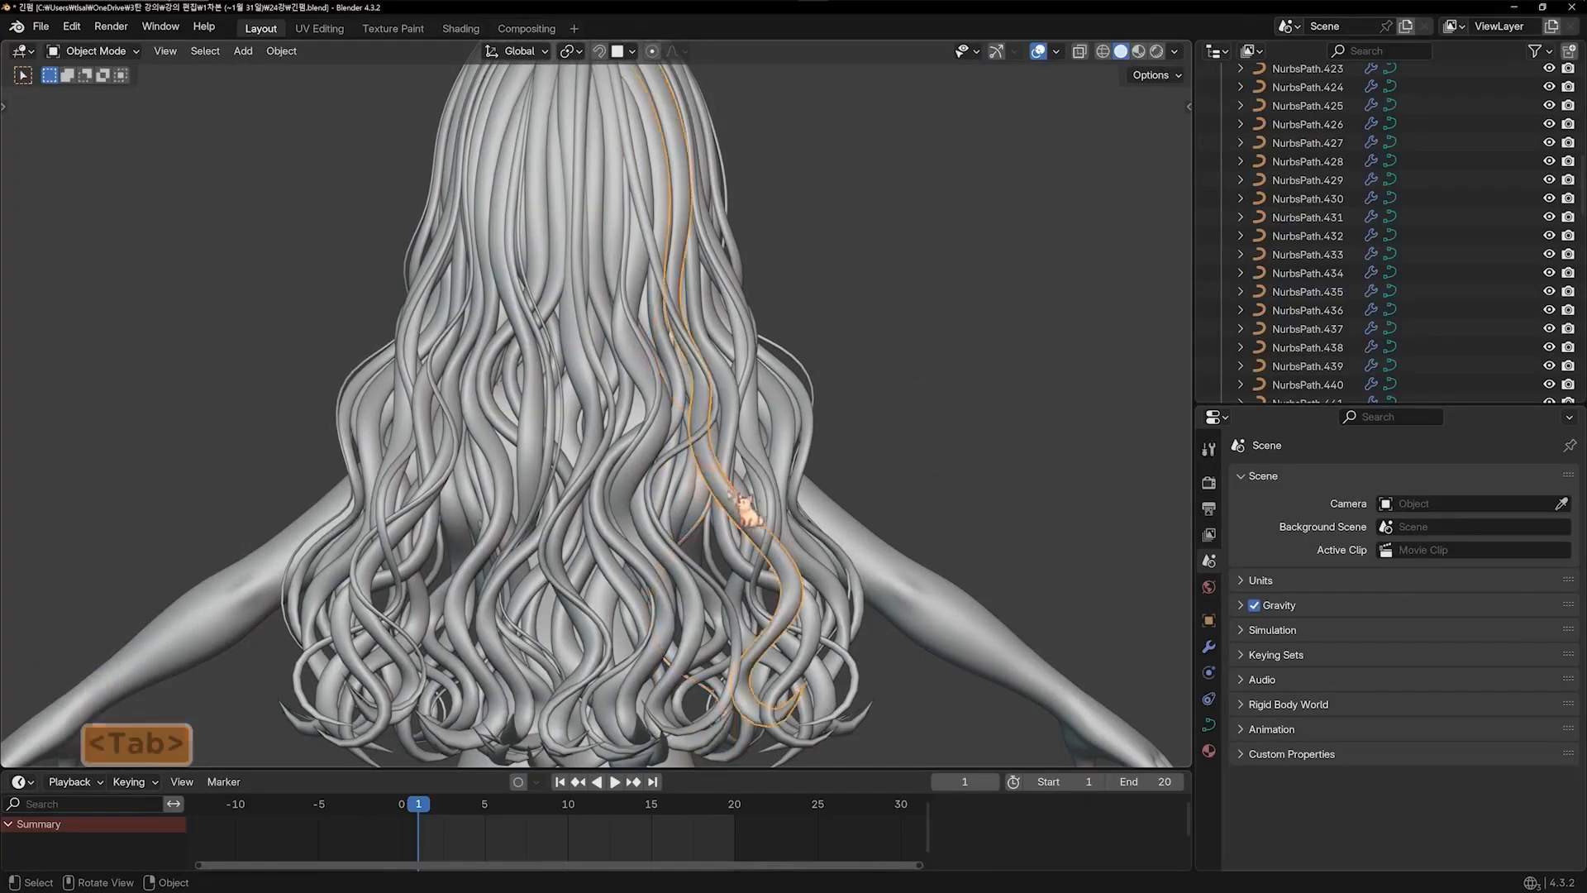
pyautogui.hotkey('shift', 'd')
pyautogui.rightClick(762, 529)
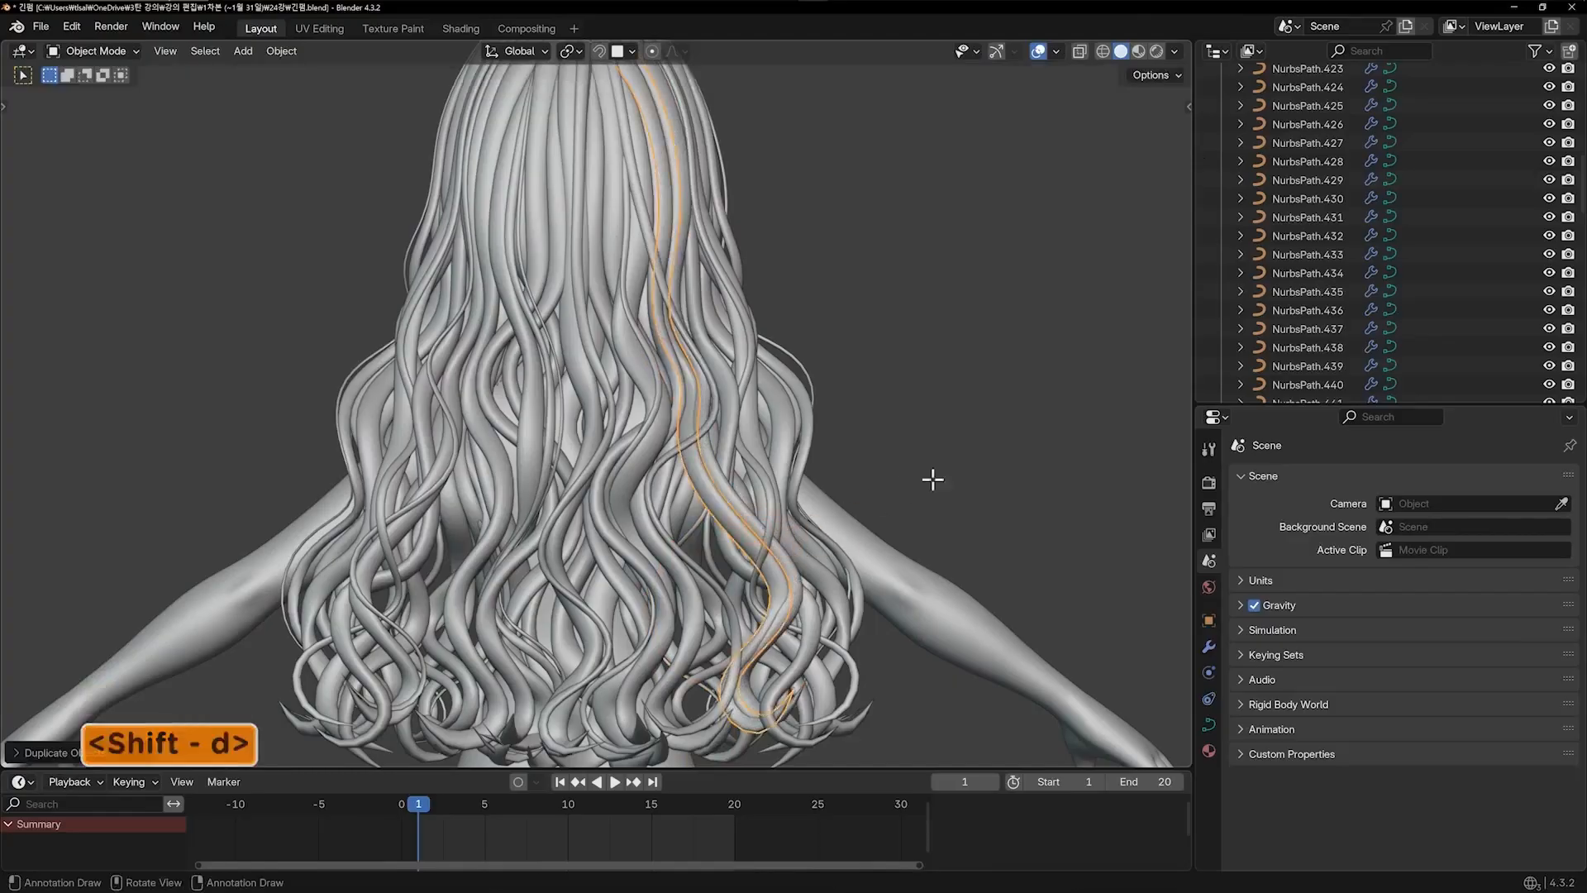
pyautogui.press('Tab')
pyautogui.press('a')
pyautogui.hotkey('alt', 's')
pyautogui.click(782, 473)
# Reposition the new thin strand's lower wave points and its tip so it crosses the waist gap and curls separately
pyautogui.press('g')
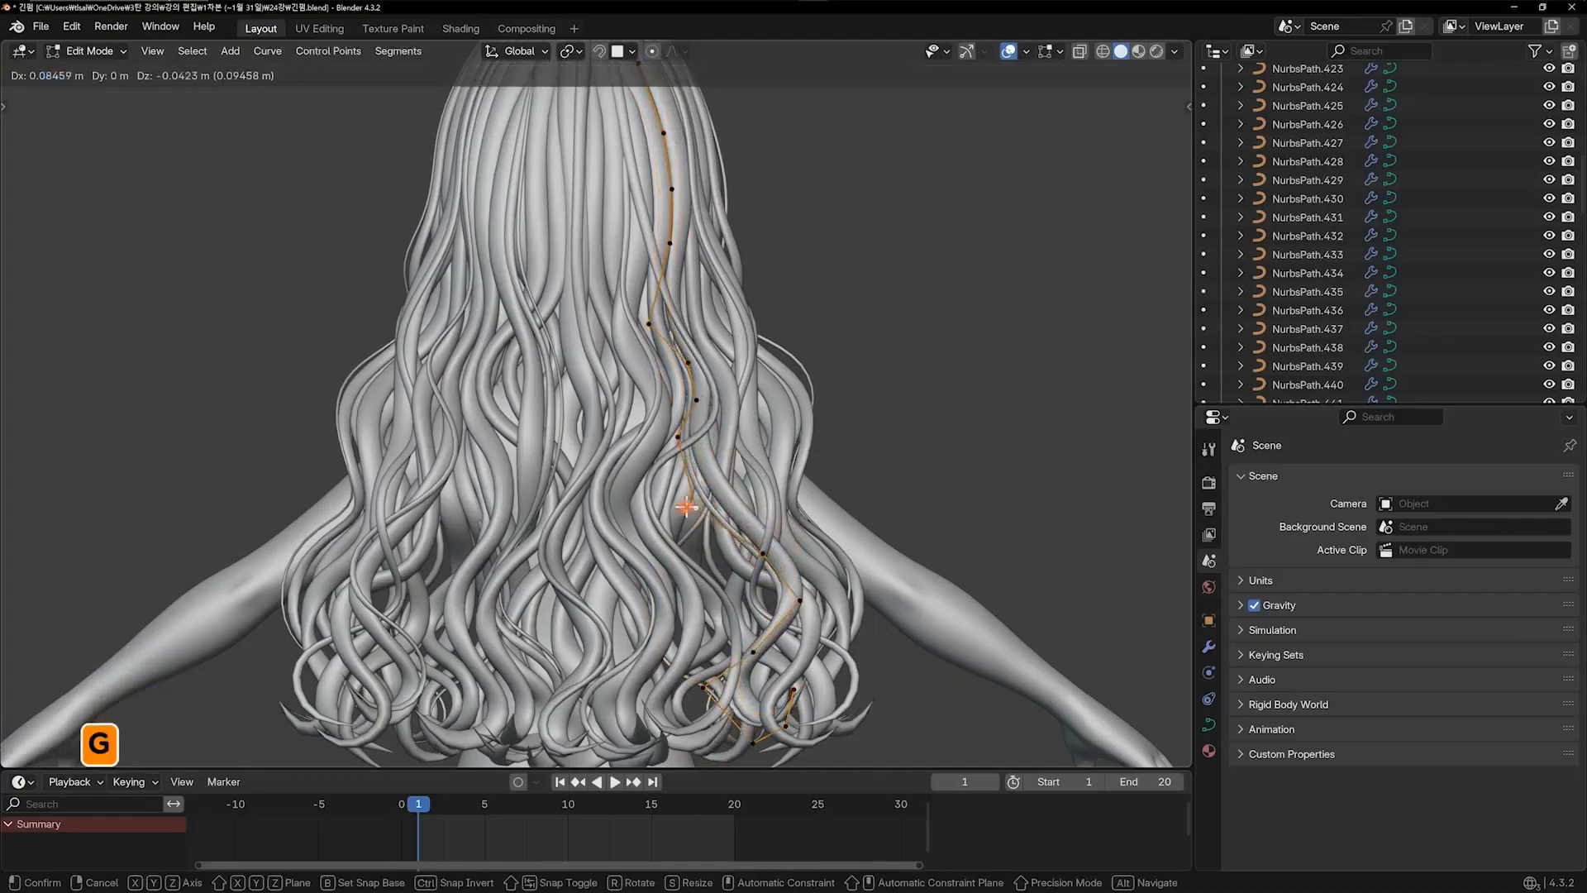
pyautogui.click(701, 500)
pyautogui.press('g')
pyautogui.click(795, 575)
pyautogui.keyDown('shift'); pyautogui.moveTo(675, 611); pyautogui.dragTo(680, 574, button='middle'); pyautogui.keyUp('shift')
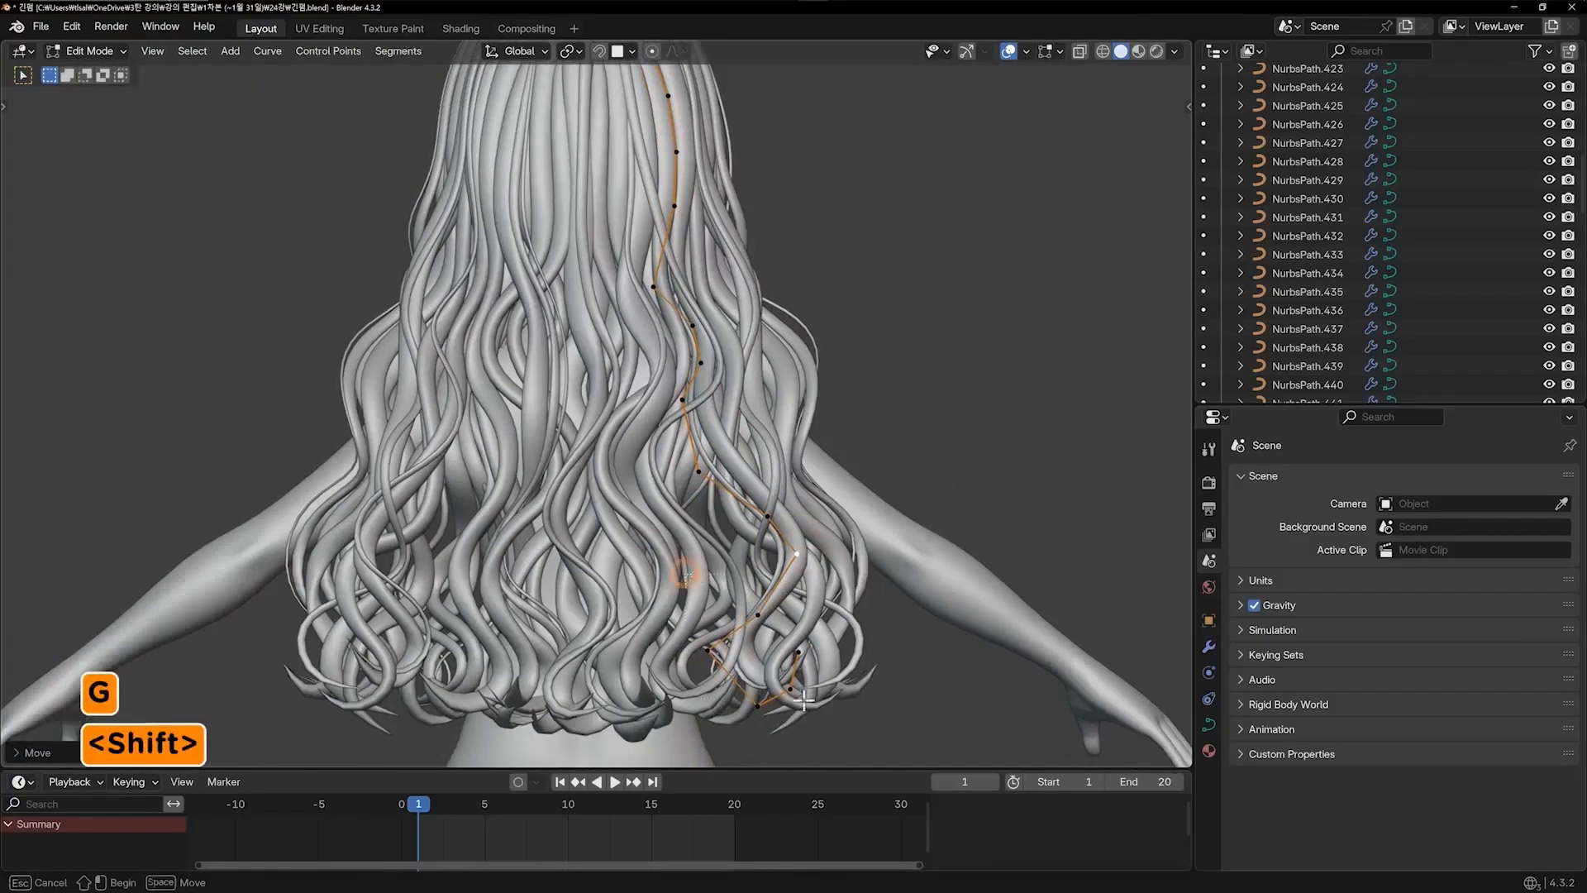
pyautogui.moveTo(681, 573); pyautogui.dragTo(826, 714)
pyautogui.press('g')
pyautogui.click(823, 707)
# Delete the new thin strand's upper control points between the crown and the start of the waves
pyautogui.keyDown('shift'); pyautogui.moveTo(724, 302); pyautogui.dragTo(707, 423, button='middle'); pyautogui.keyUp('shift')
pyautogui.keyDown('shift'); pyautogui.moveTo(583, 159); pyautogui.dragTo(584, 189, button='middle'); pyautogui.keyUp('shift')
pyautogui.keyDown('shift'); pyautogui.moveTo(704, 223); pyautogui.dragTo(742, 356); pyautogui.keyUp('shift')
pyautogui.press('x')
pyautogui.click(731, 354)
# Move the shortened strand's topmost control point in among the back hair and taper its radius
pyautogui.click(641, 431)
pyautogui.press('g')
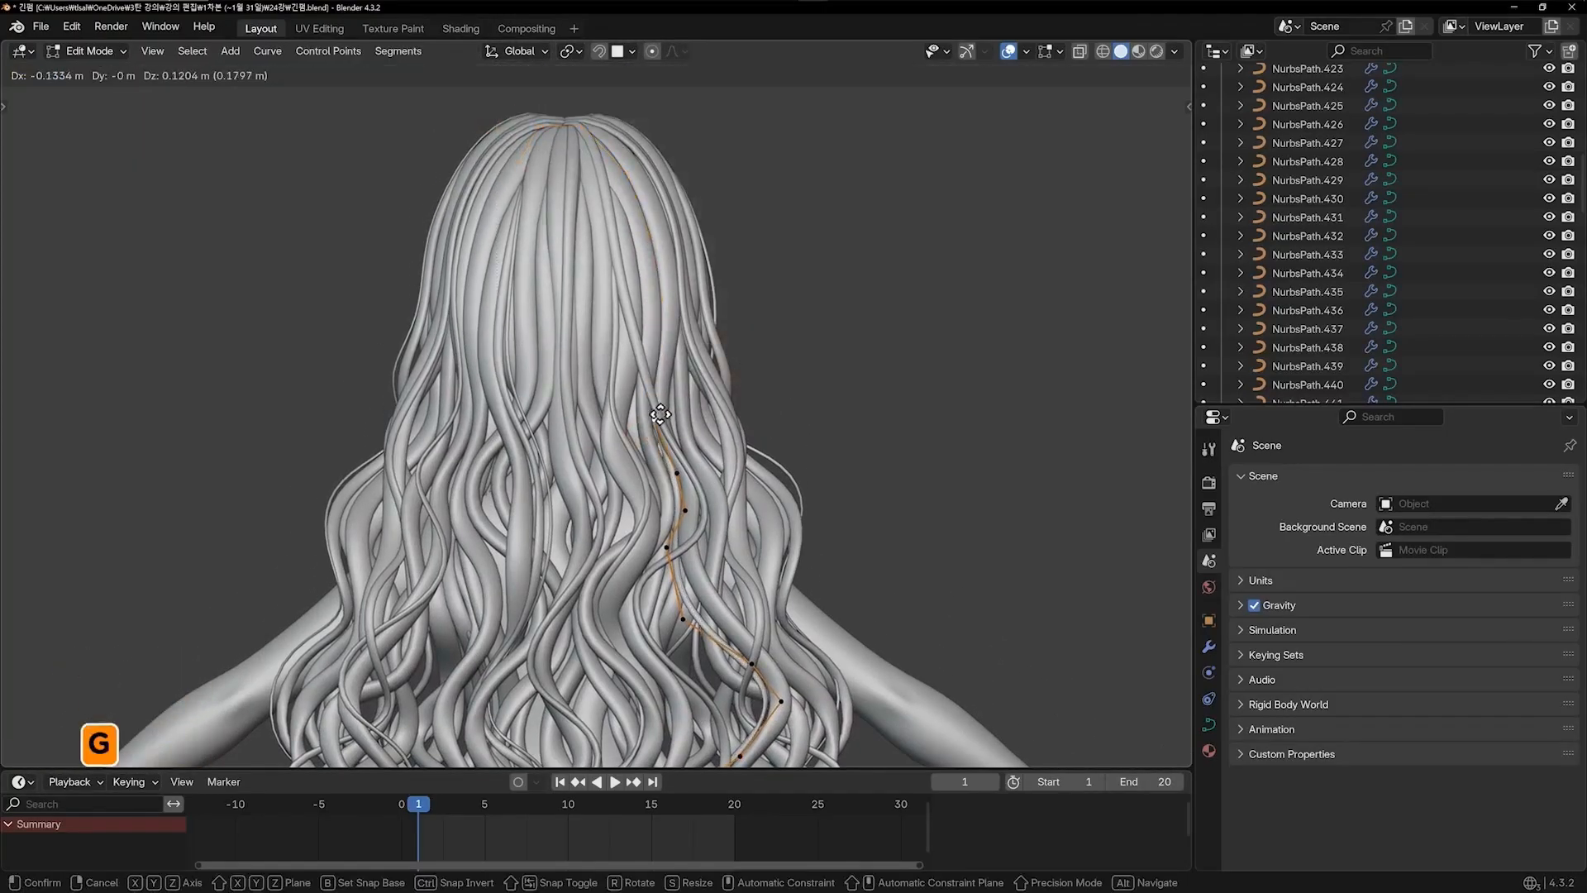
pyautogui.click(658, 416)
pyautogui.hotkey('alt', 's')
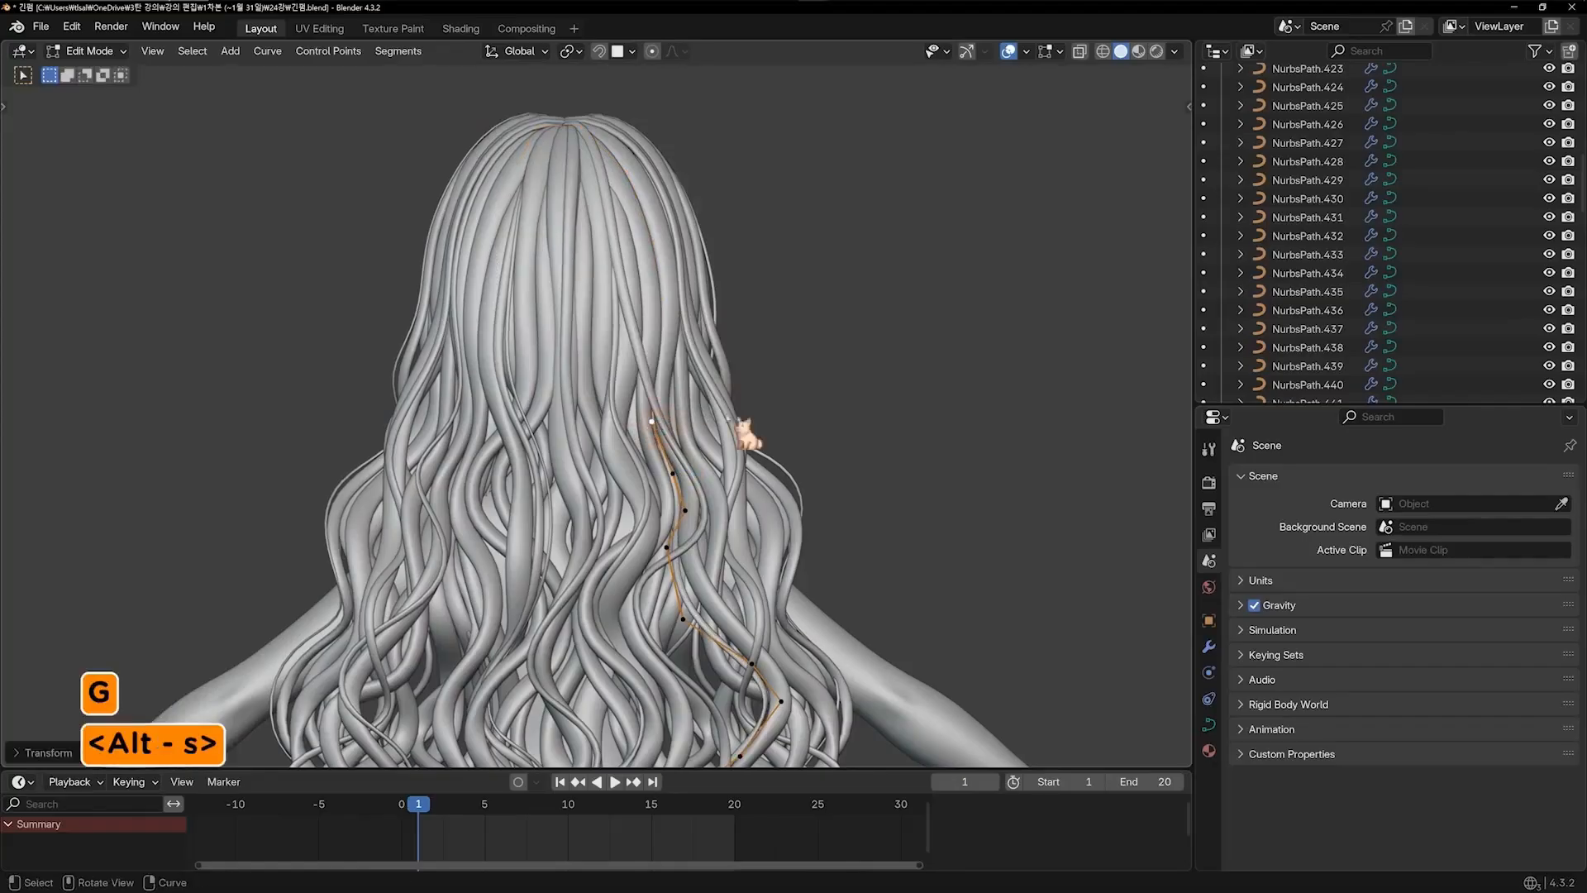
pyautogui.press('Tab')
# Examine the hairstyle from behind and from the front, turning all the way around the figure to check the silhouette
pyautogui.keyDown('shift'); pyautogui.moveTo(822, 514); pyautogui.dragTo(835, 422, button='middle'); pyautogui.keyUp('shift')
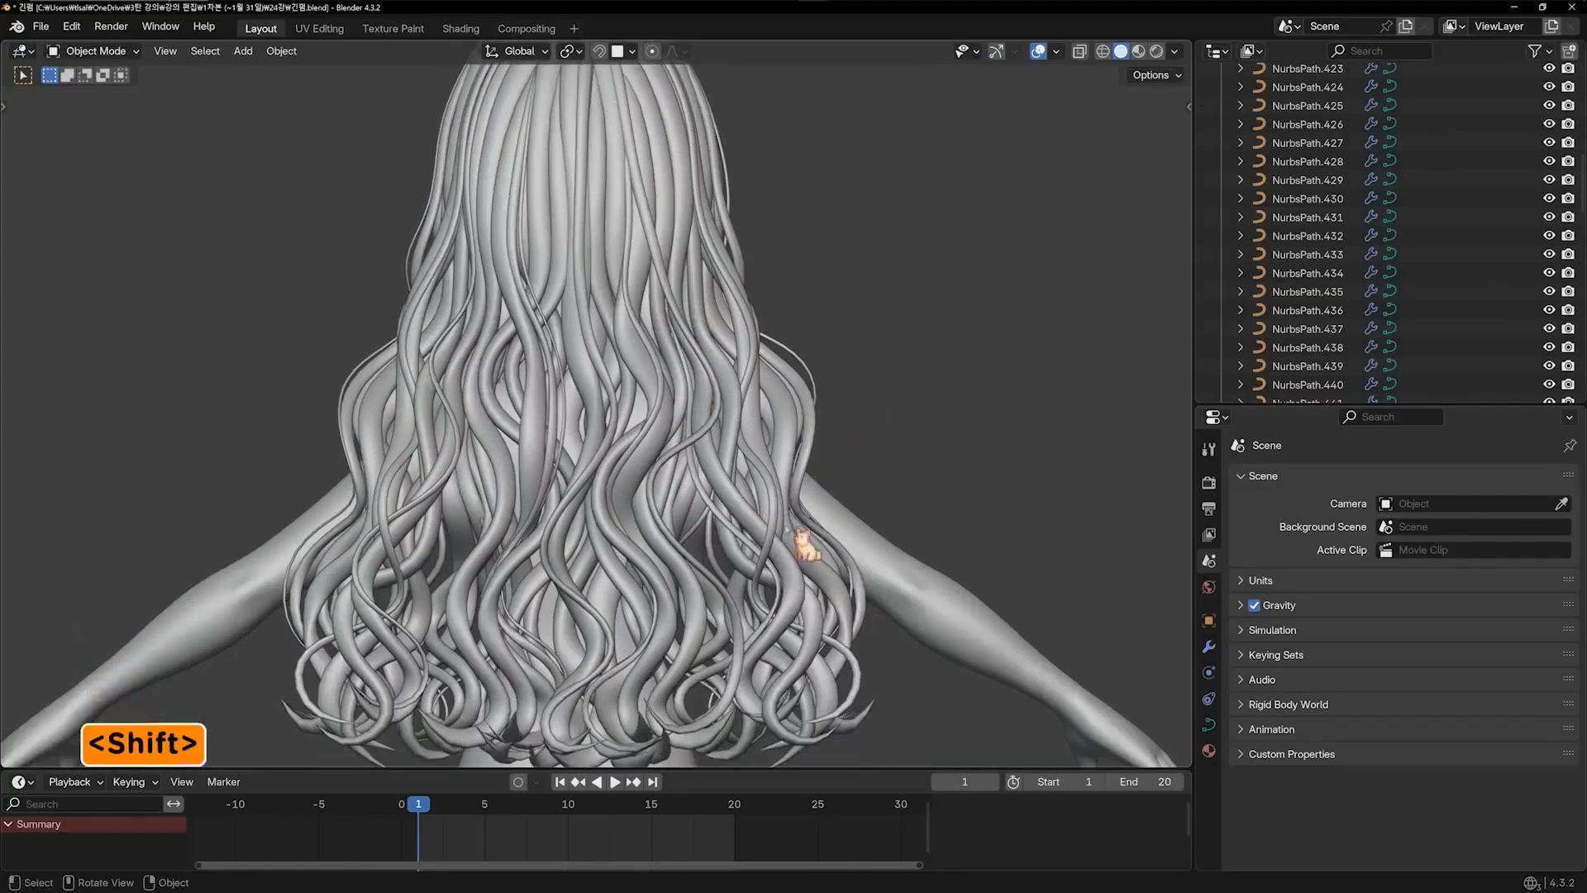
pyautogui.scroll(-2, 789, 531)
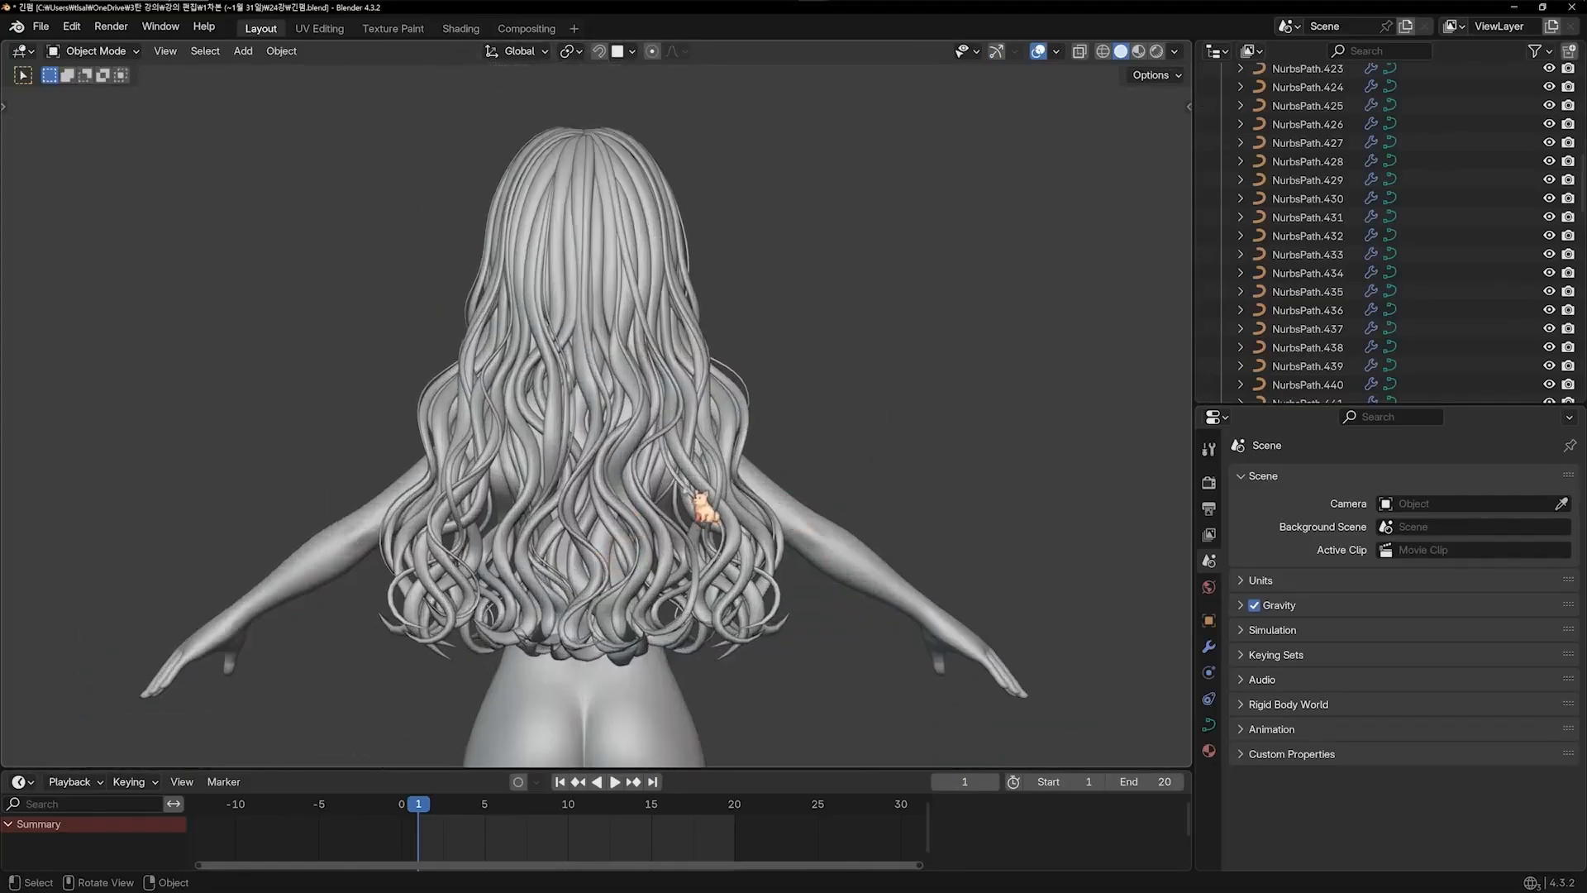
pyautogui.keyDown('shift'); pyautogui.moveTo(661, 199); pyautogui.dragTo(624, 289, button='middle'); pyautogui.keyUp('shift')
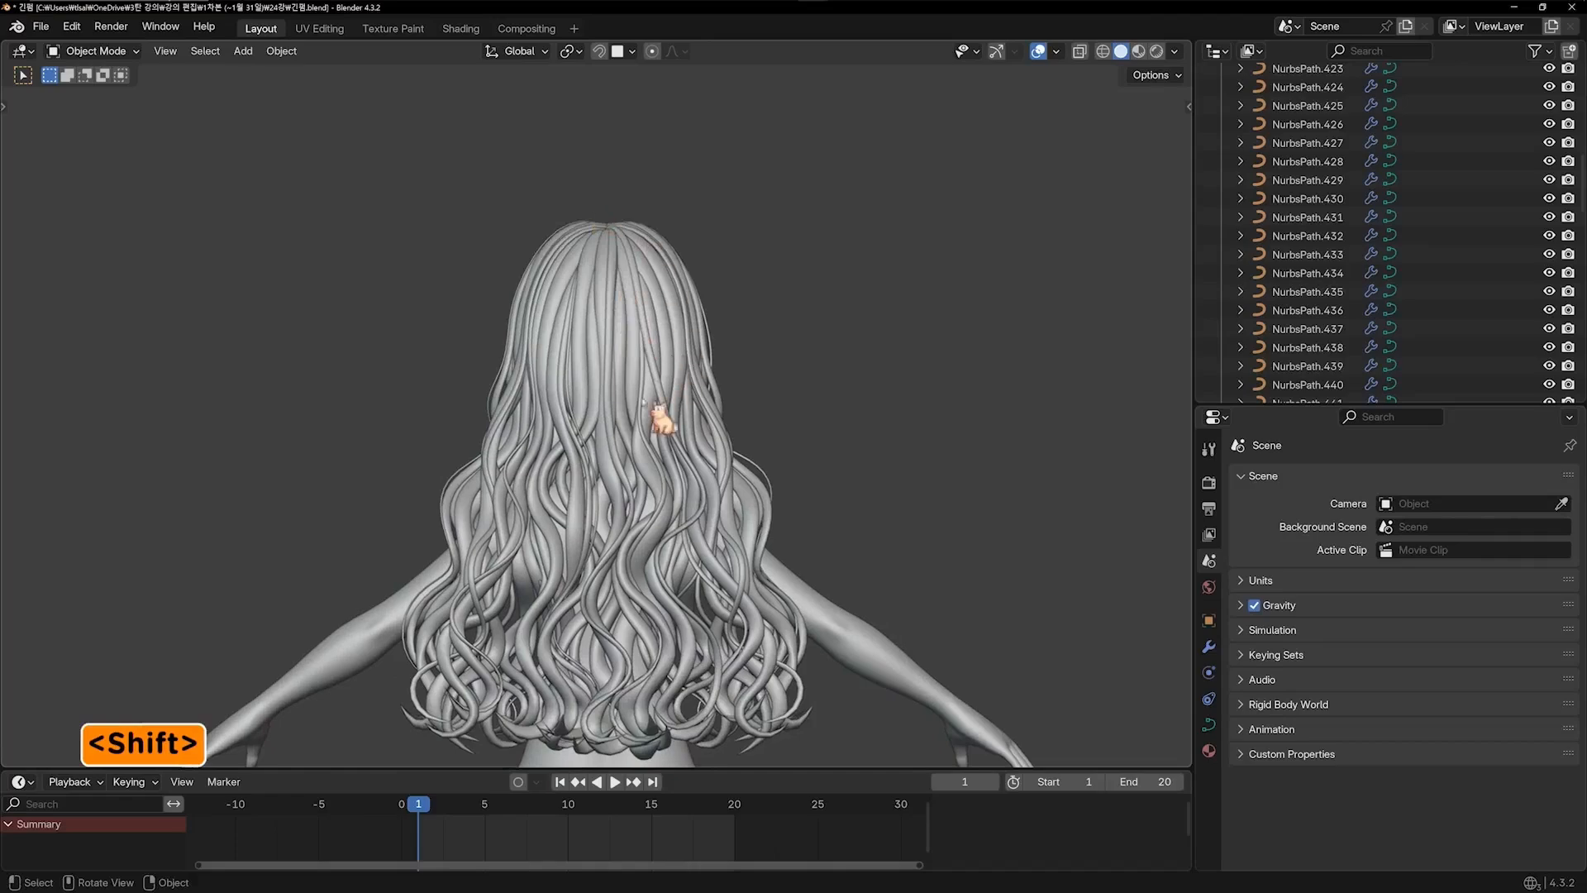
pyautogui.keyDown('shift'); pyautogui.moveTo(735, 674); pyautogui.dragTo(794, 645, button='middle'); pyautogui.keyUp('shift')
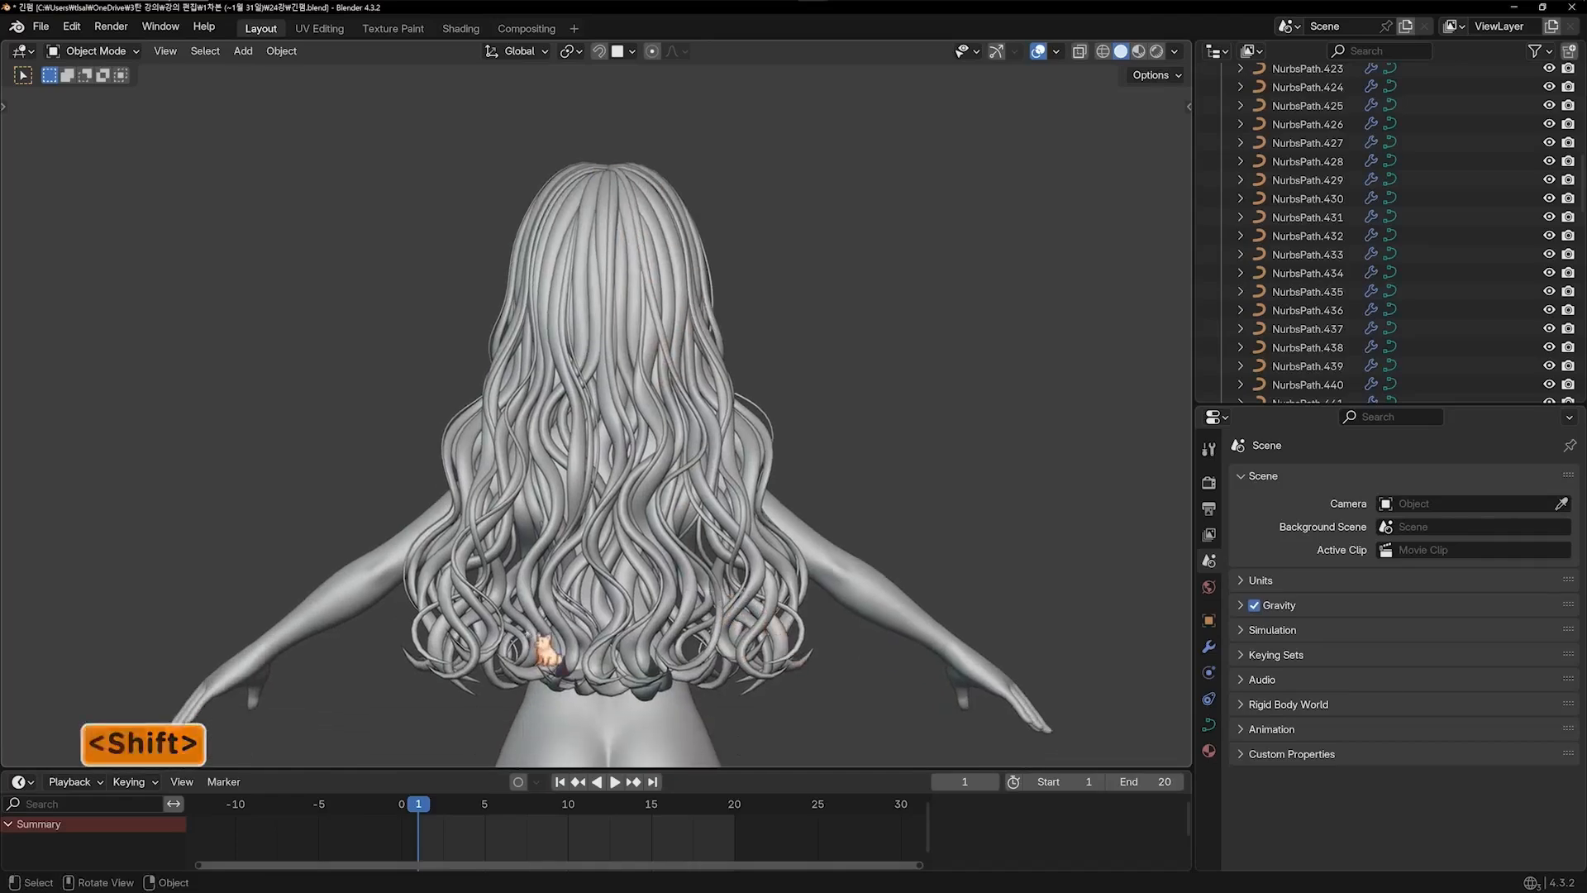
pyautogui.moveTo(631, 546); pyautogui.dragTo(942, 524, button='middle')
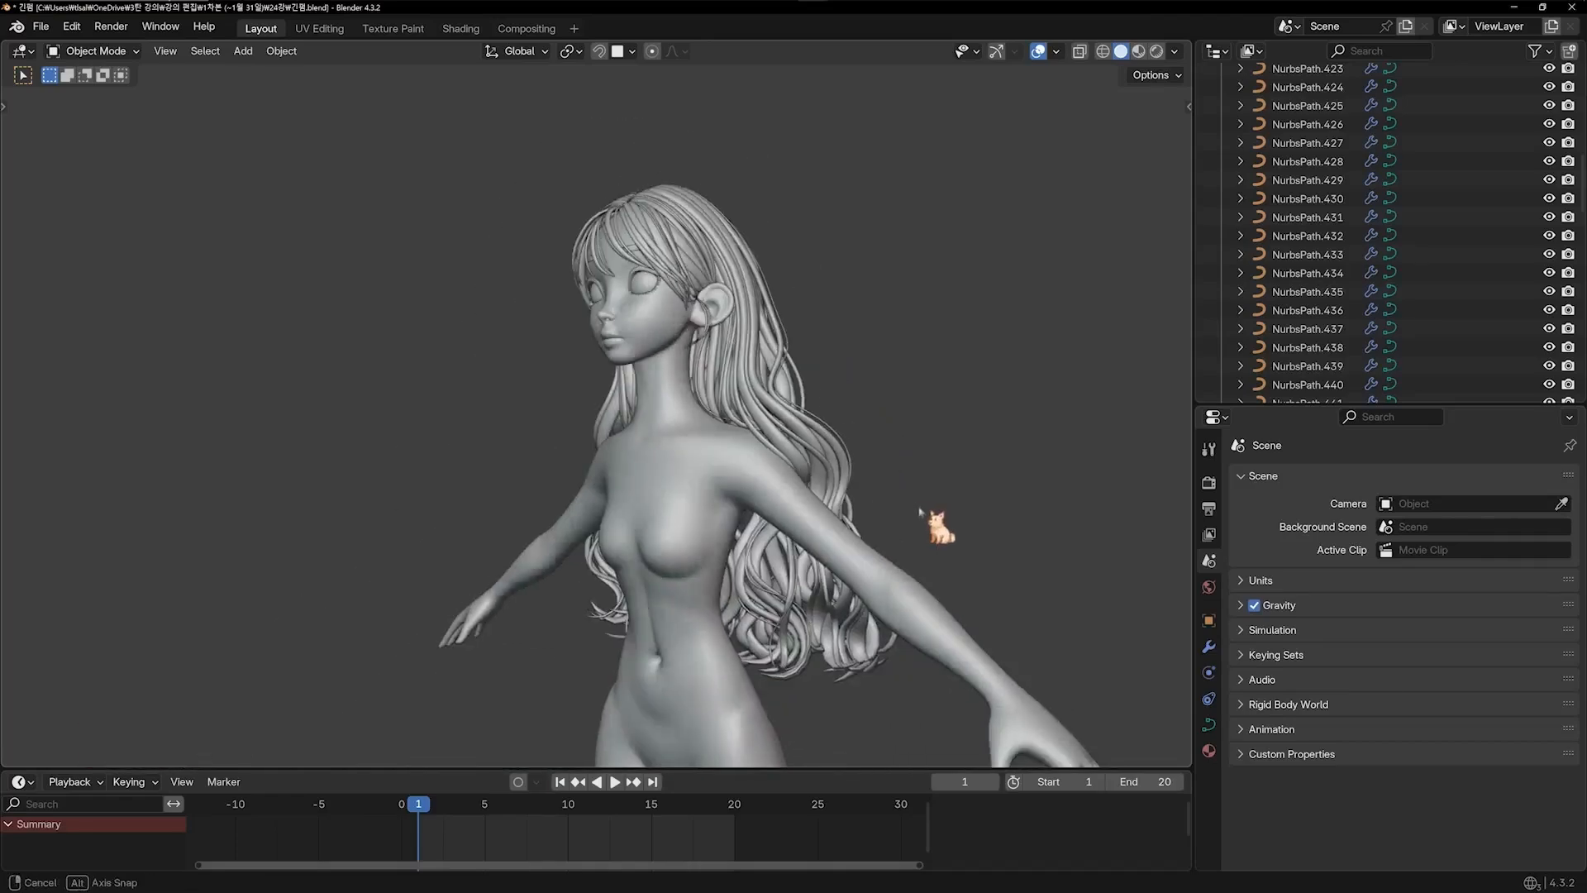
pyautogui.press('KP_1')
pyautogui.keyDown('shift'); pyautogui.moveTo(833, 490); pyautogui.dragTo(840, 514, button='middle'); pyautogui.keyUp('shift')
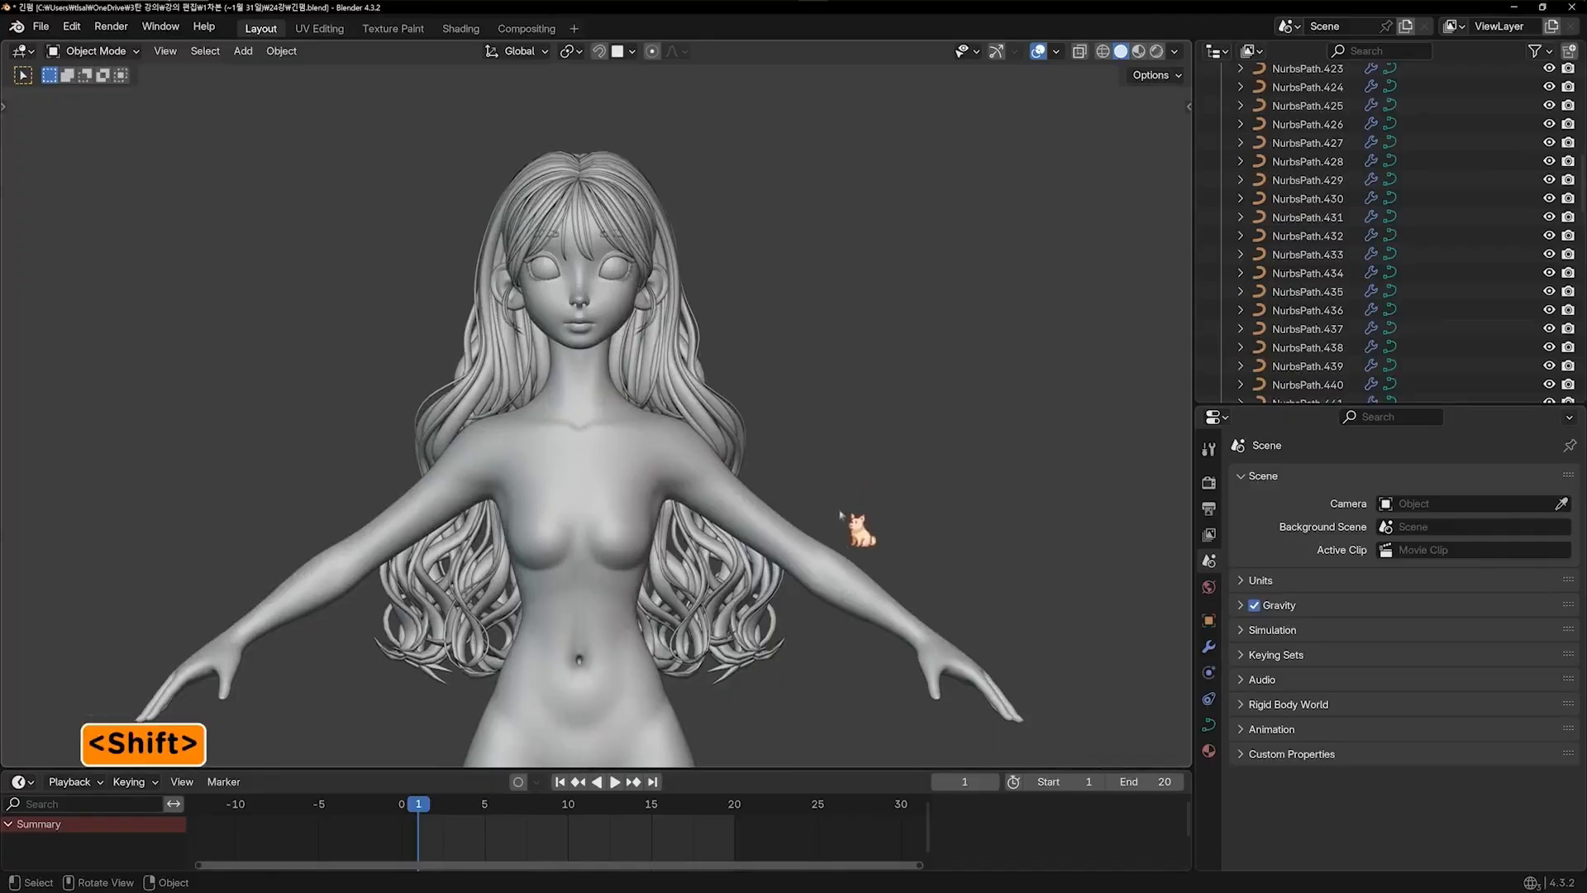
pyautogui.press('KP_4')
pyautogui.press('KP_4')
pyautogui.press('KP_4')
pyautogui.press('KP_4')
pyautogui.press('KP_4')
pyautogui.press('KP_4')
pyautogui.press('KP_4')
pyautogui.press('KP_4')
pyautogui.press('KP_4')
pyautogui.press('KP_4')
pyautogui.press('KP_4')
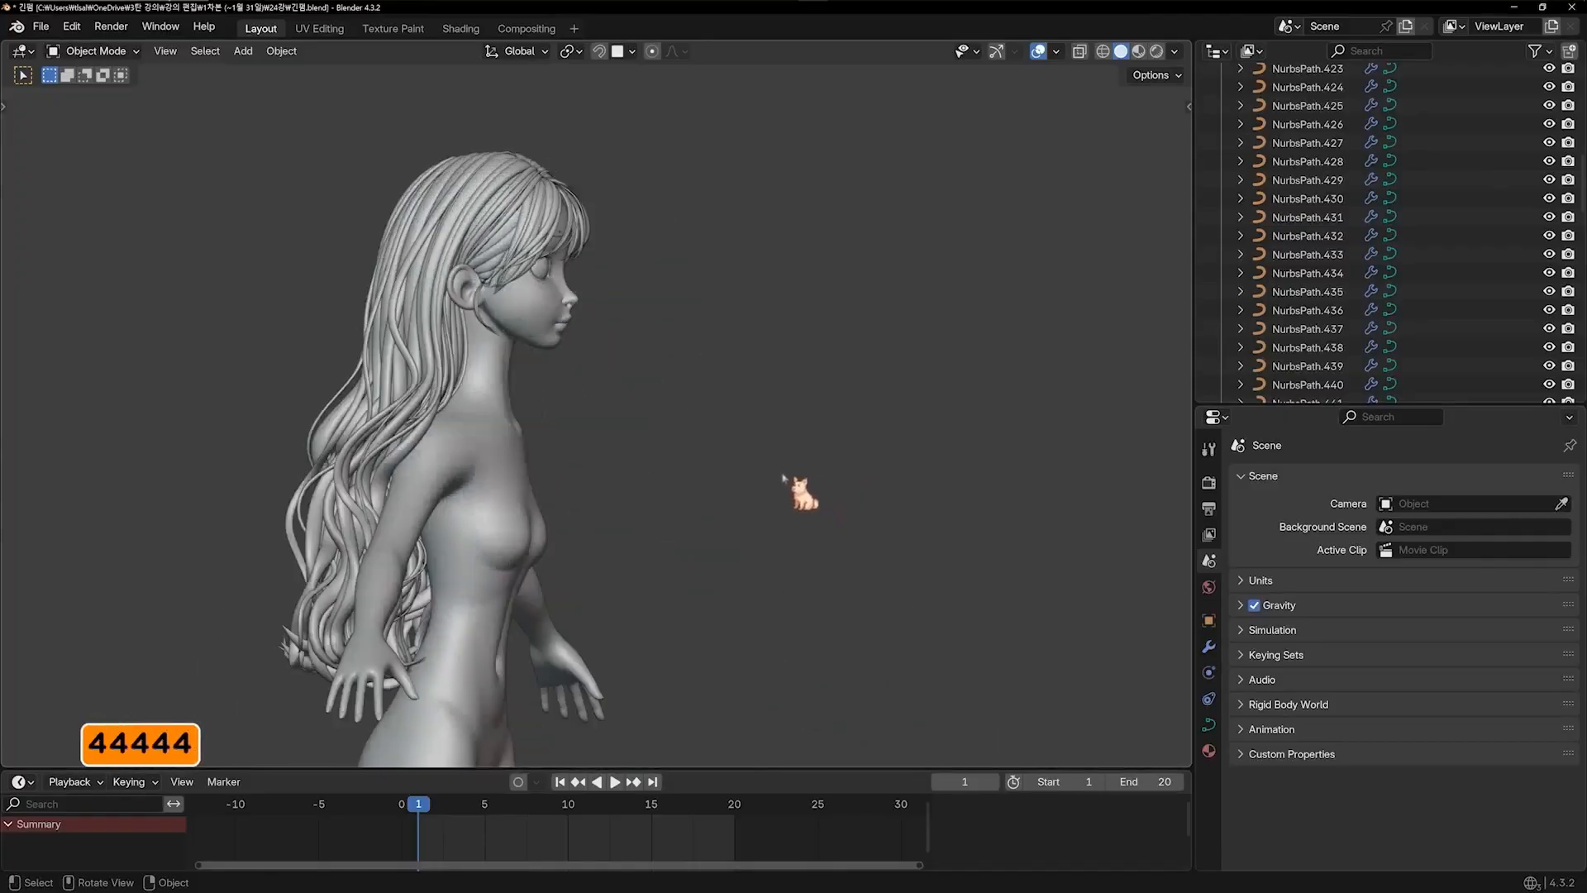
pyautogui.press('KP_4')
pyautogui.press('KP_4')
pyautogui.press('KP_4')
pyautogui.press('KP_4')
pyautogui.press('KP_4')
pyautogui.press('KP_4')
pyautogui.press('KP_4')
pyautogui.press('KP_4')
pyautogui.press('KP_4')
pyautogui.press('KP_4')
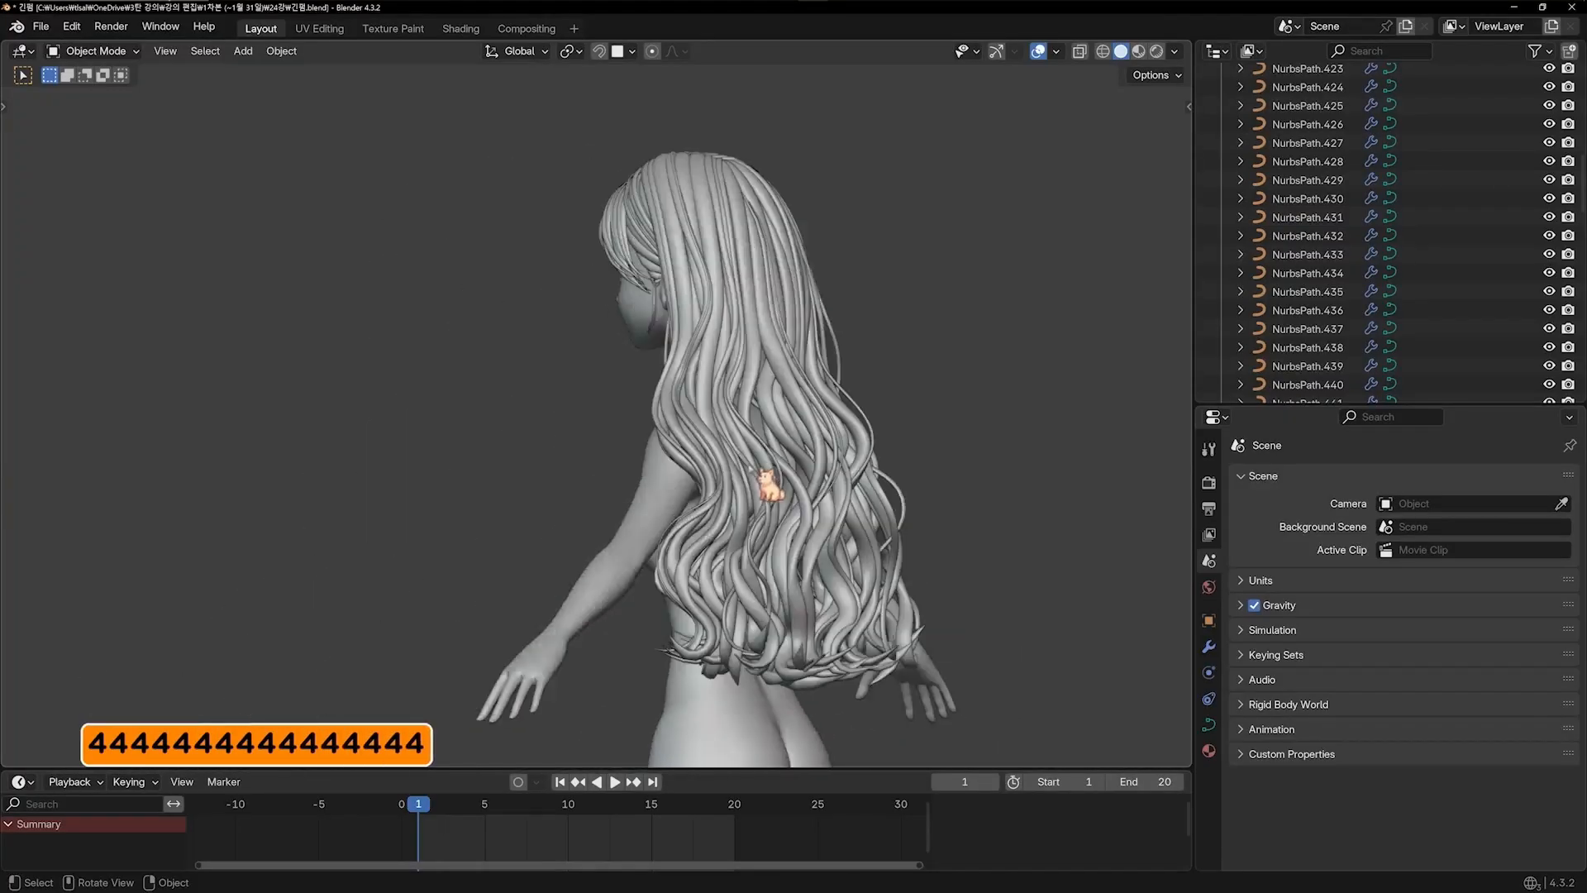
pyautogui.press('KP_4')
pyautogui.press('KP_4')
pyautogui.press('KP_6')
pyautogui.press('KP_1')
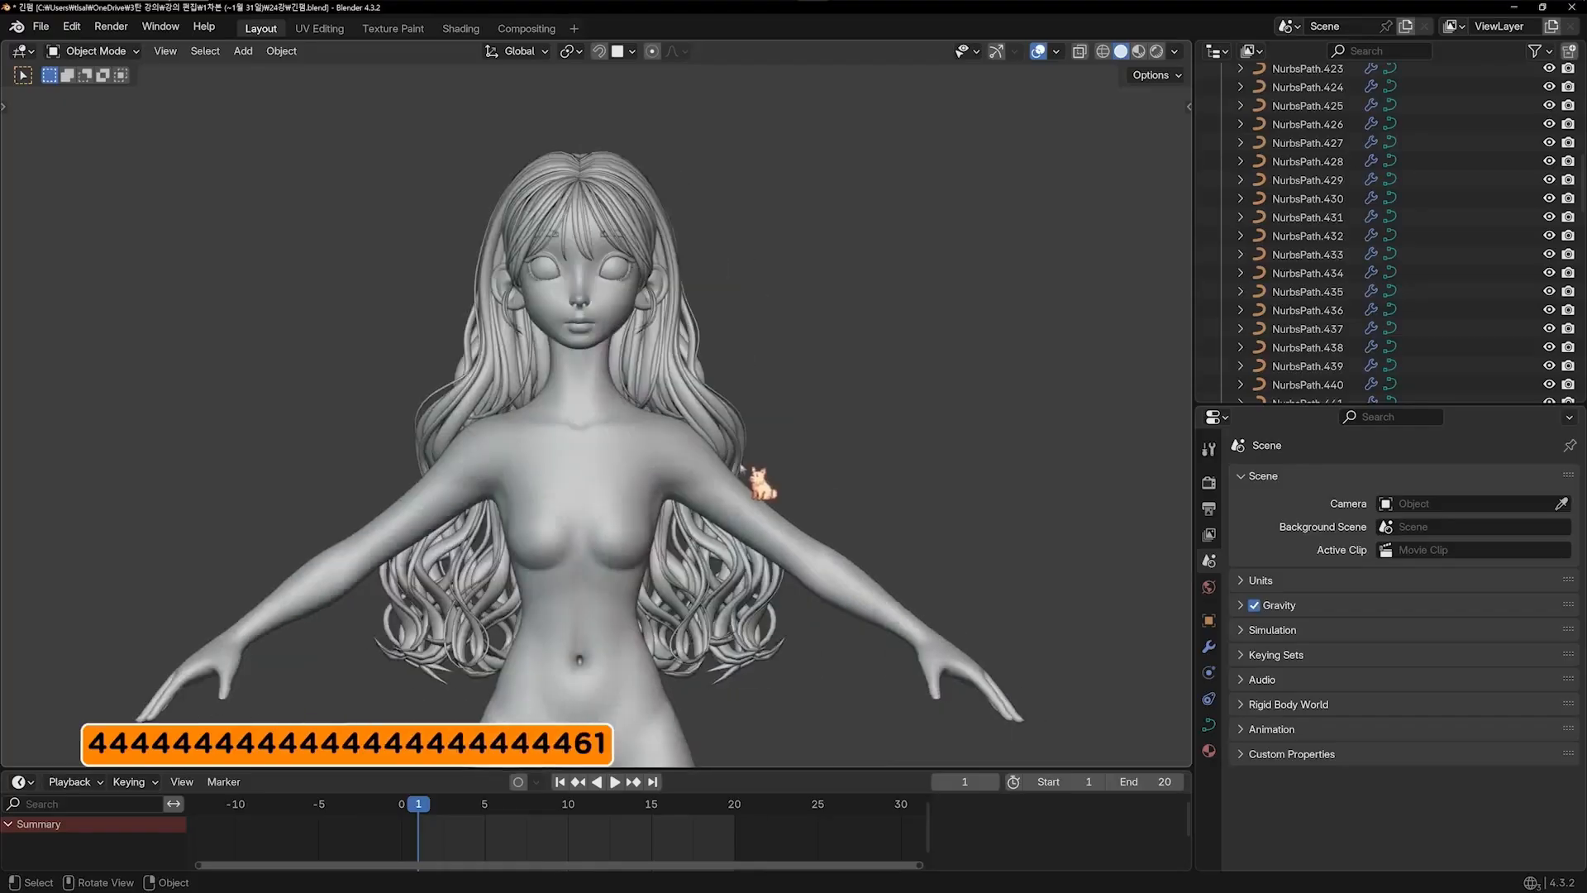
# Examine the head and upper hair closer up from both sides, then the whole hairstyle from the front
pyautogui.press('KP_3')
pyautogui.press('KP_4')
pyautogui.press('KP_4')
pyautogui.press('KP_4')
pyautogui.press('KP_4')
pyautogui.press('KP_4')
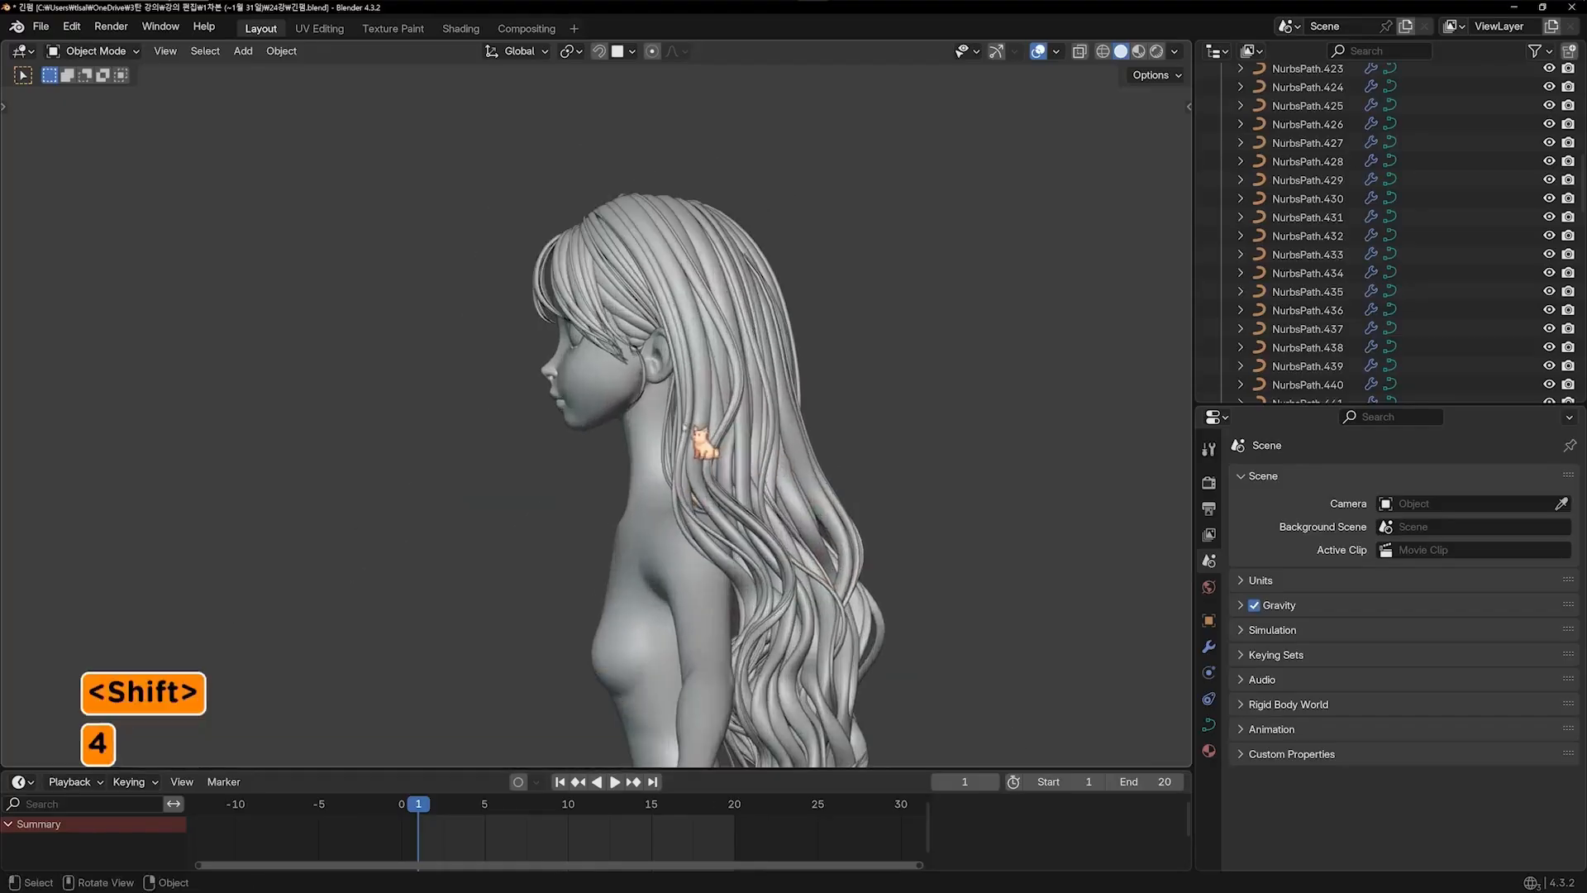
pyautogui.press('KP_4')
pyautogui.press('KP_4')
pyautogui.press('KP_4')
pyautogui.press('KP_4')
pyautogui.press('KP_4')
pyautogui.press('KP_4')
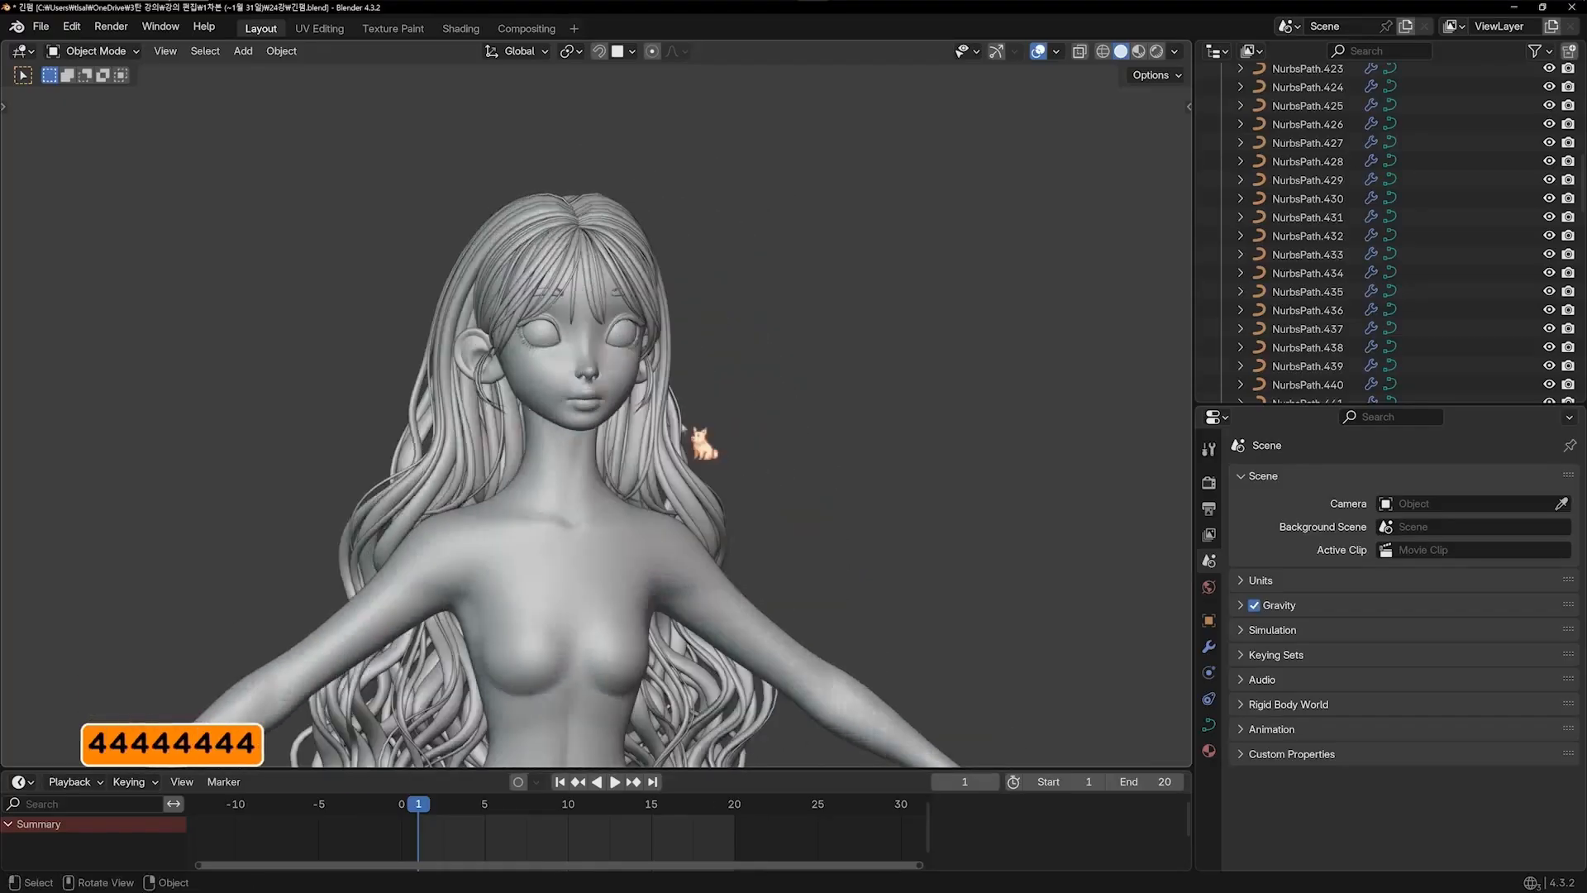
pyautogui.press('KP_4')
pyautogui.press('KP_4')
pyautogui.press('KP_6')
pyautogui.press('KP_6')
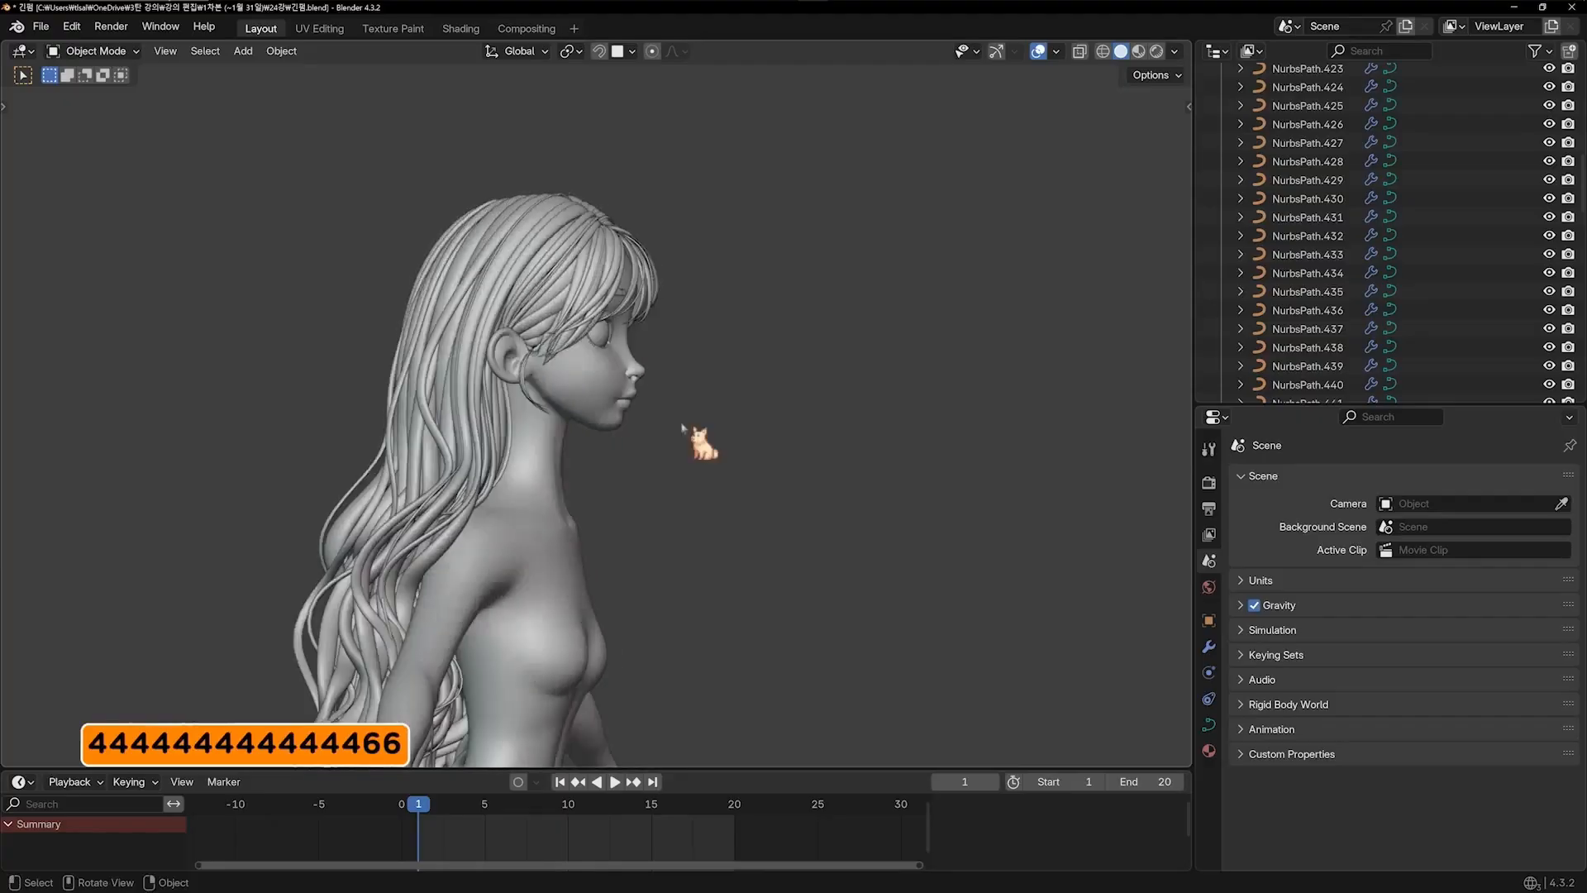
pyautogui.press('KP_6')
pyautogui.press('KP_6')
pyautogui.press('KP_6')
pyautogui.press('KP_6')
pyautogui.press('KP_6')
pyautogui.press('KP_6')
pyautogui.press('KP_6')
pyautogui.press('KP_6')
pyautogui.press('KP_6')
pyautogui.press('KP_4')
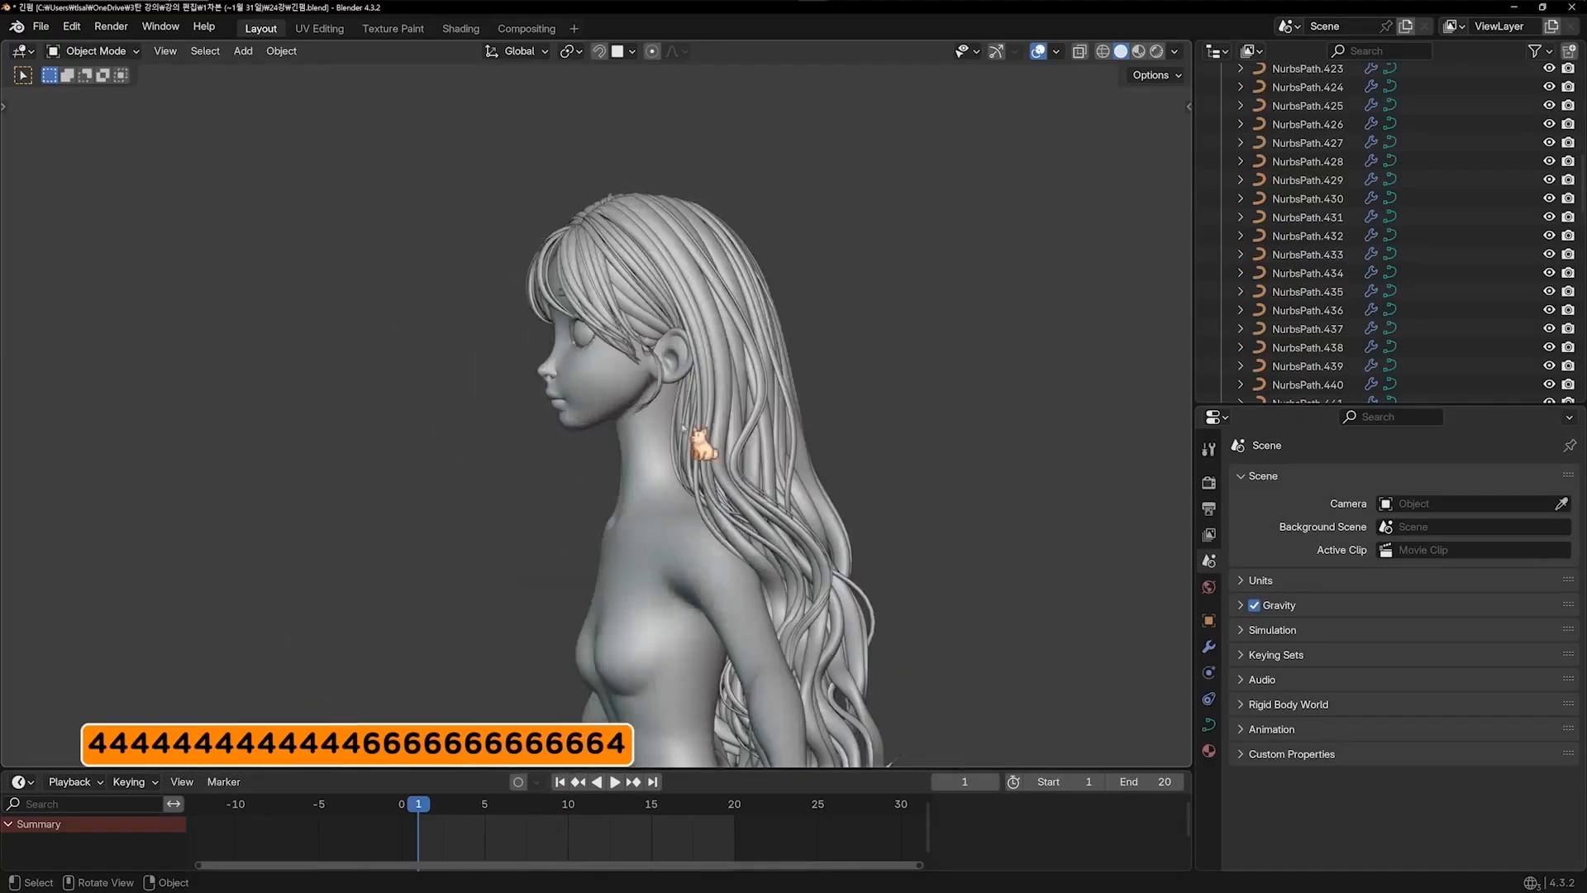
pyautogui.press('KP_4')
pyautogui.press('KP_4')
pyautogui.press('KP_1')
pyautogui.scroll(-1, 674, 394)
pyautogui.keyDown('shift'); pyautogui.moveTo(696, 411); pyautogui.dragTo(708, 349, button='middle'); pyautogui.keyUp('shift')
pyautogui.scroll(1, 736, 397)
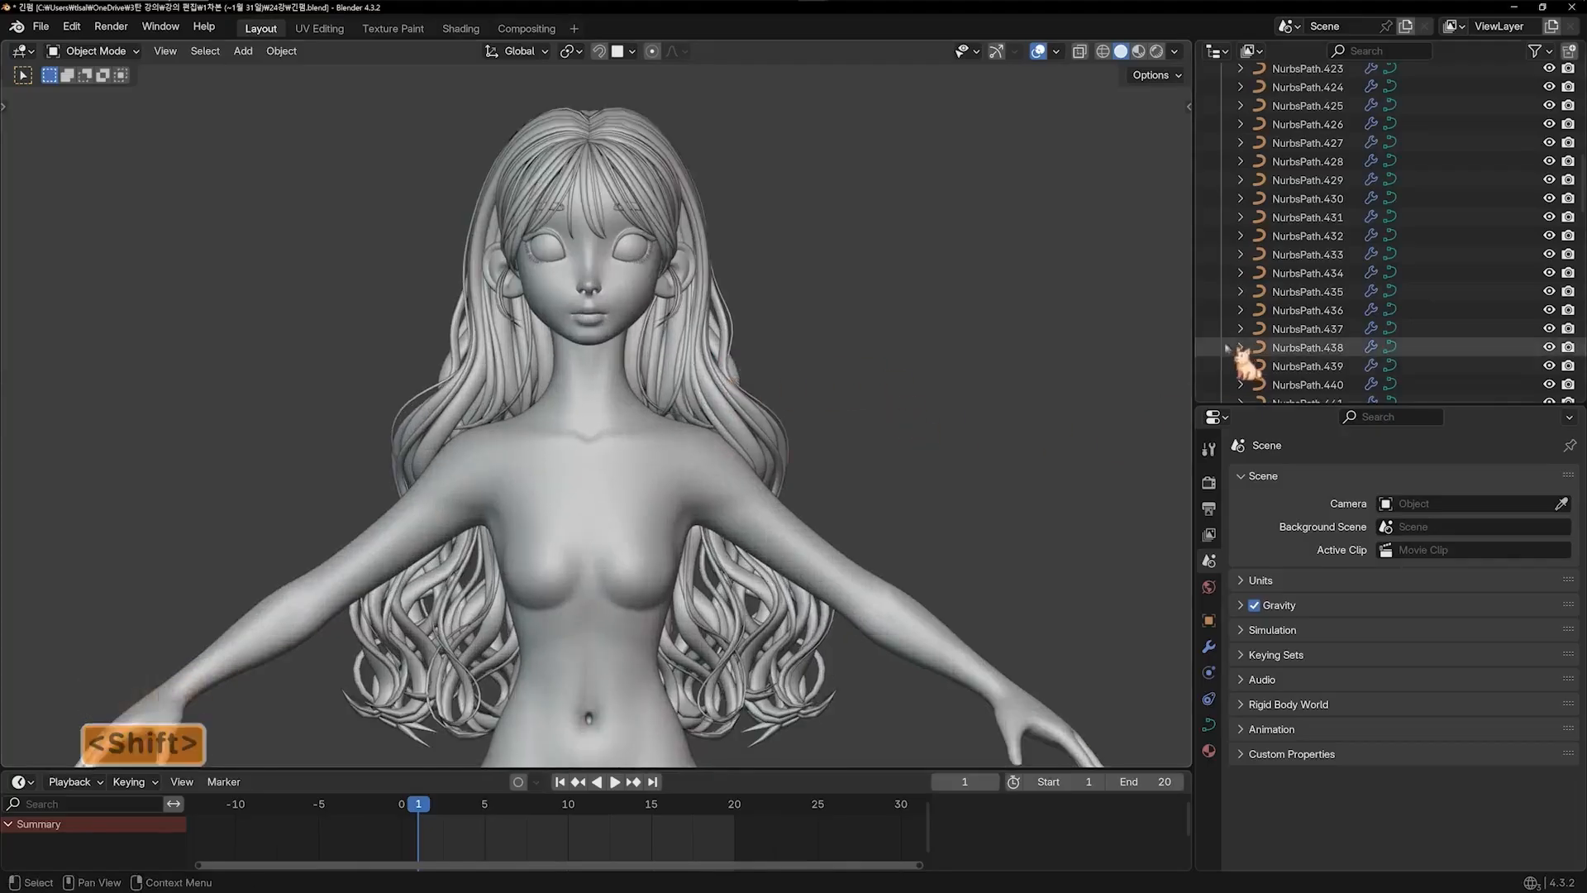
# Select all hair curves in the 긴펌 collection and raise them together about 0.06 m along Z
pyautogui.scroll(-4, 1405, 281)
pyautogui.scroll(-12, 1273, 247)
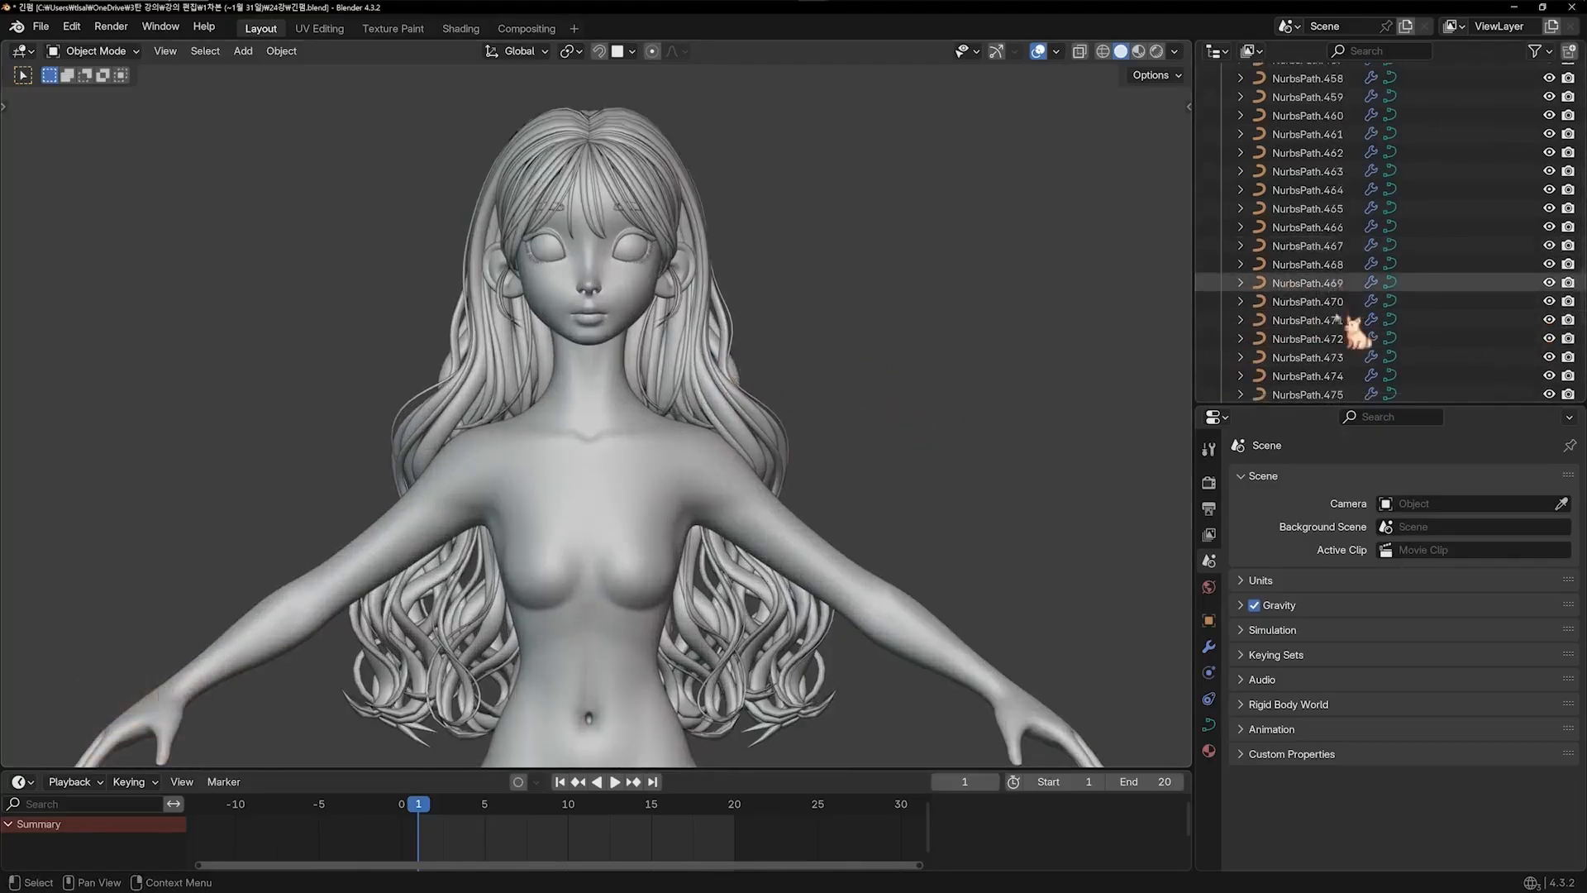
pyautogui.click(1352, 310)
pyautogui.scroll(10, 1352, 305)
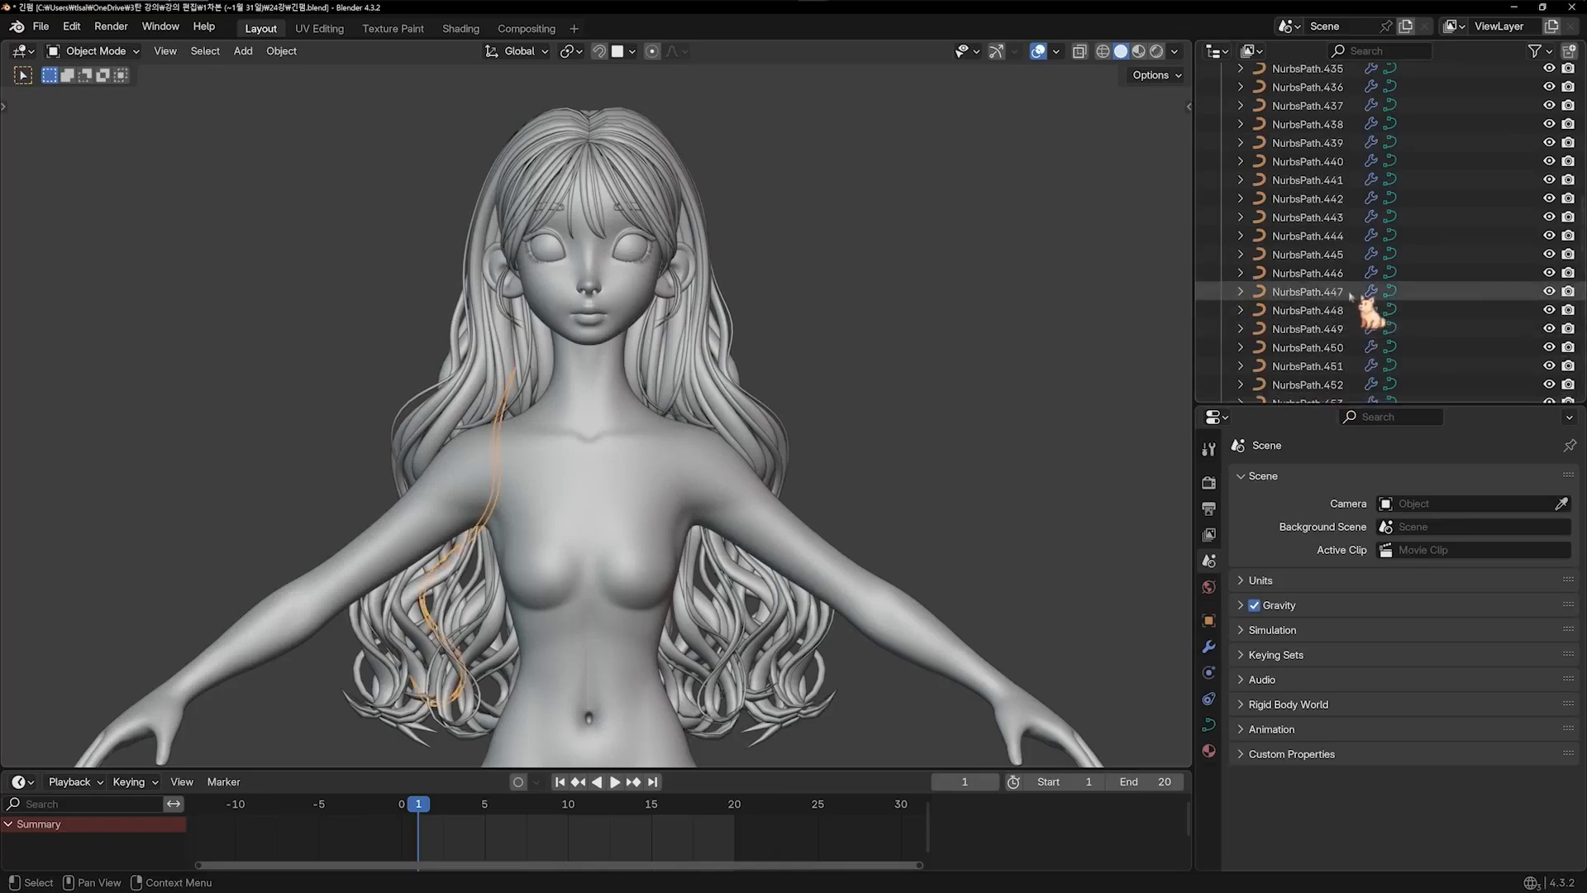
pyautogui.scroll(3, 1323, 298)
pyautogui.keyDown('ctrl'); pyautogui.keyDown('shift'); pyautogui.click(1290, 310); pyautogui.keyUp('shift'); pyautogui.keyUp('ctrl')
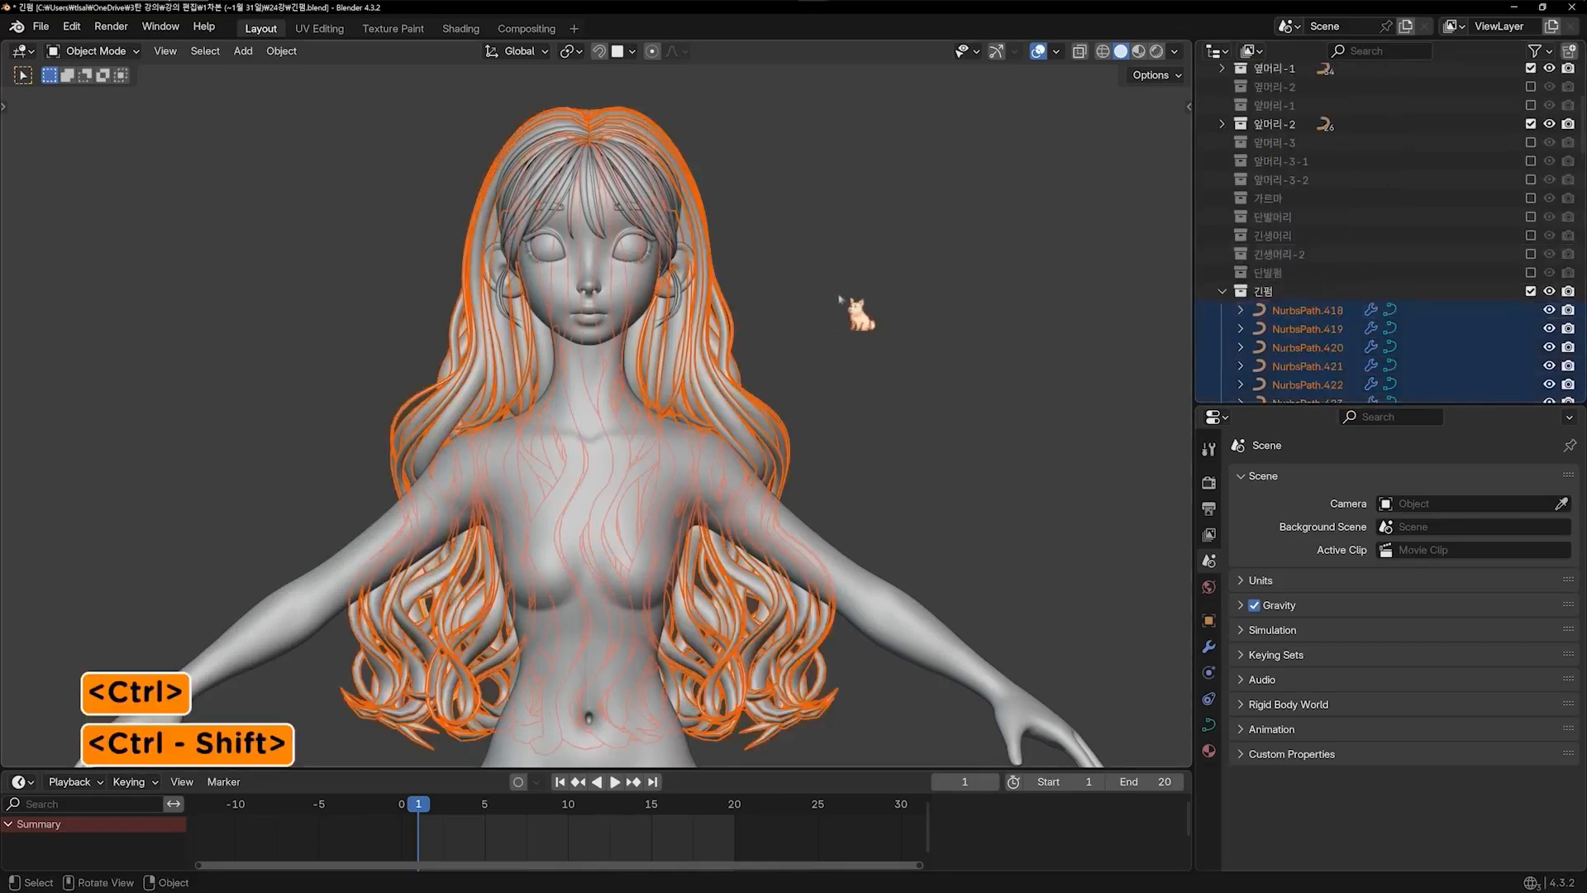
pyautogui.press('g')
pyautogui.press('z')
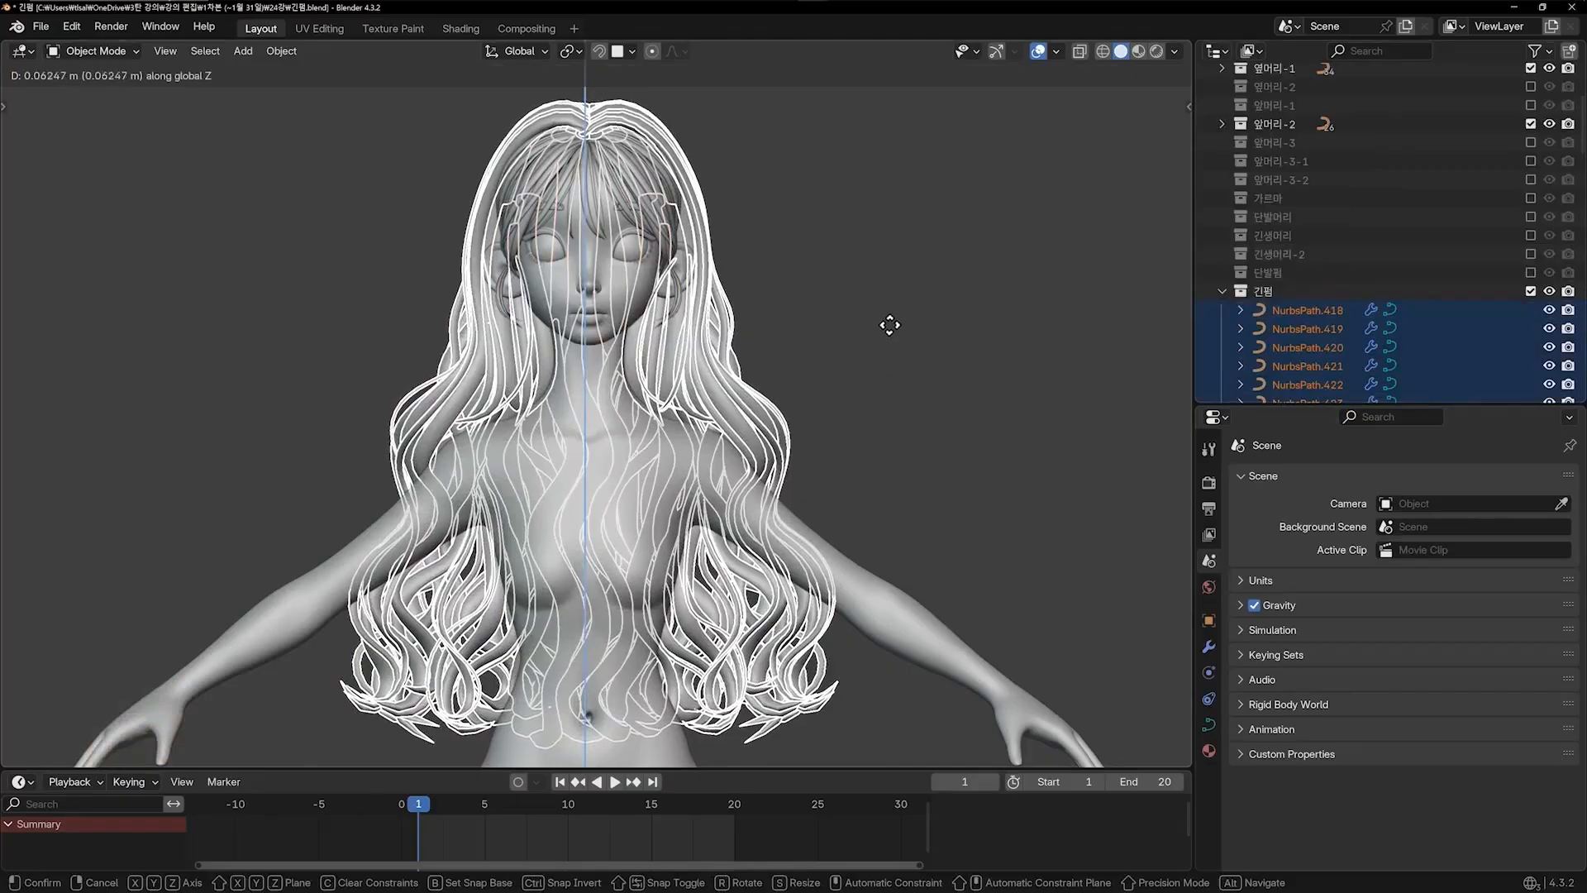
pyautogui.click(887, 329)
pyautogui.click(889, 339)
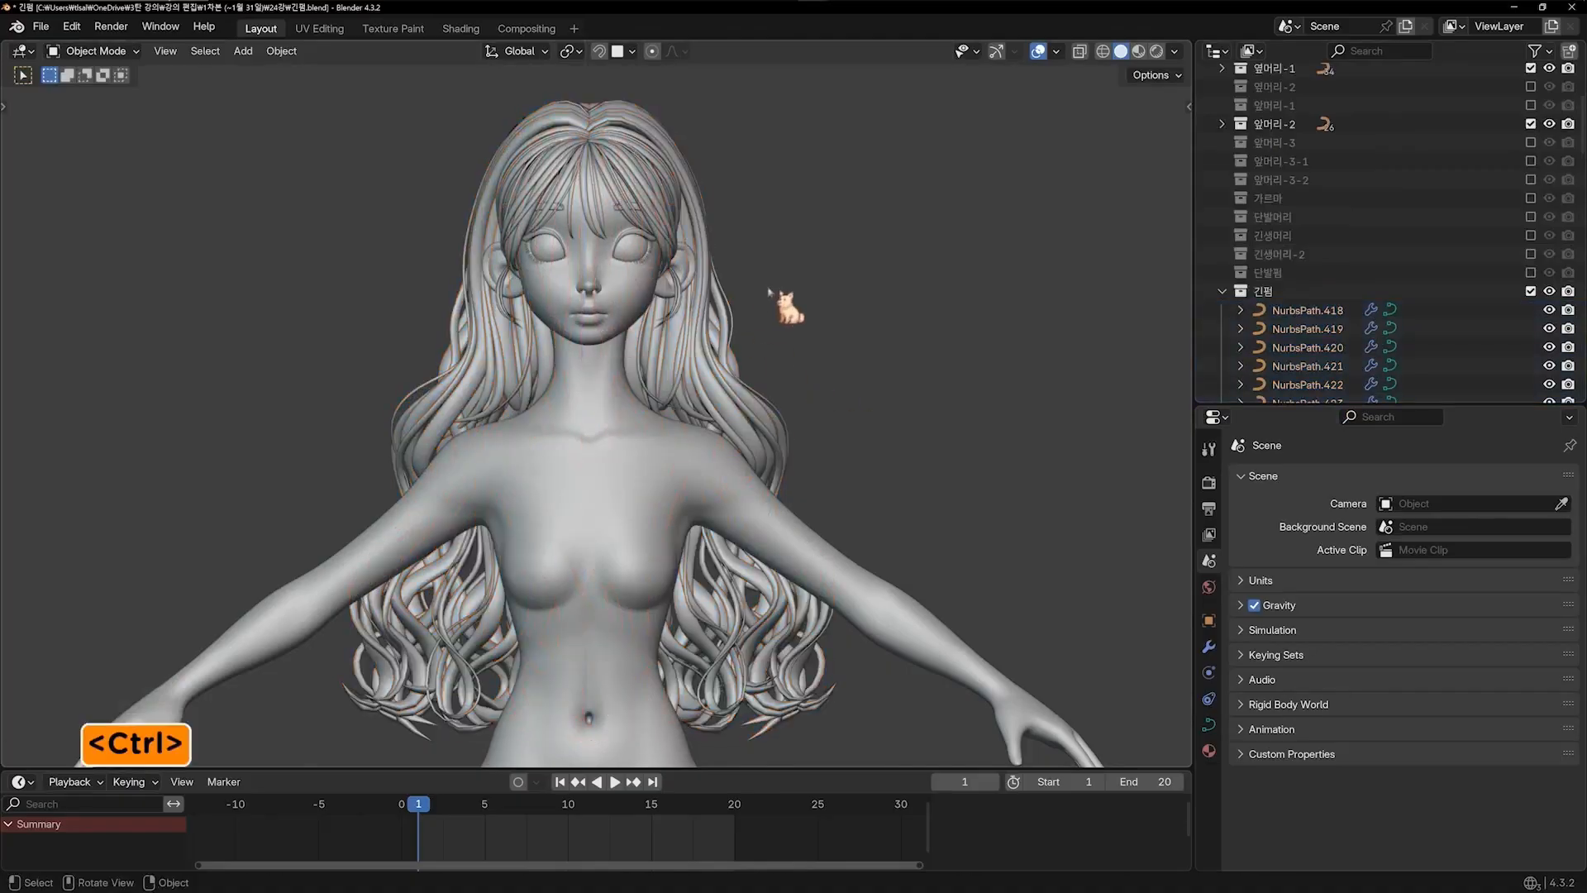
# Undo the last change and fine-tune the height of all 긴펌 hair curves together along Z
pyautogui.hotkey('ctrl', 'z')
pyautogui.press('g')
pyautogui.press('z')
pyautogui.click(731, 179)
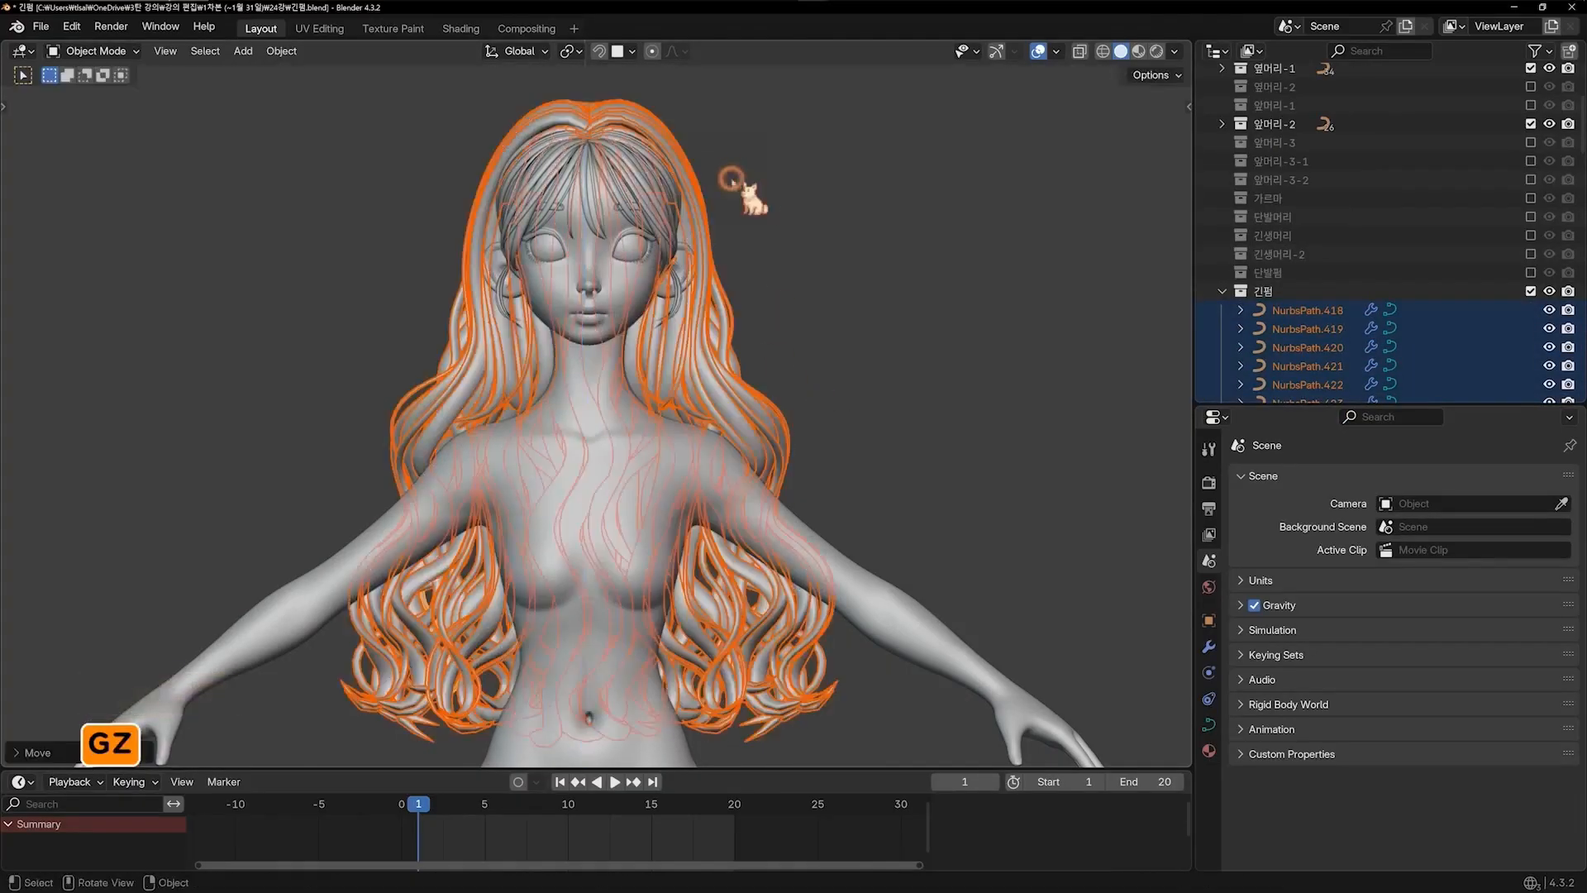
pyautogui.click(777, 206)
# Duplicate the long strand beside the parting and place the copy slightly lower and further forward on the head
pyautogui.keyDown('shift'); pyautogui.moveTo(695, 168); pyautogui.dragTo(736, 327, button='middle'); pyautogui.keyUp('shift')
pyautogui.scroll(3, 765, 329)
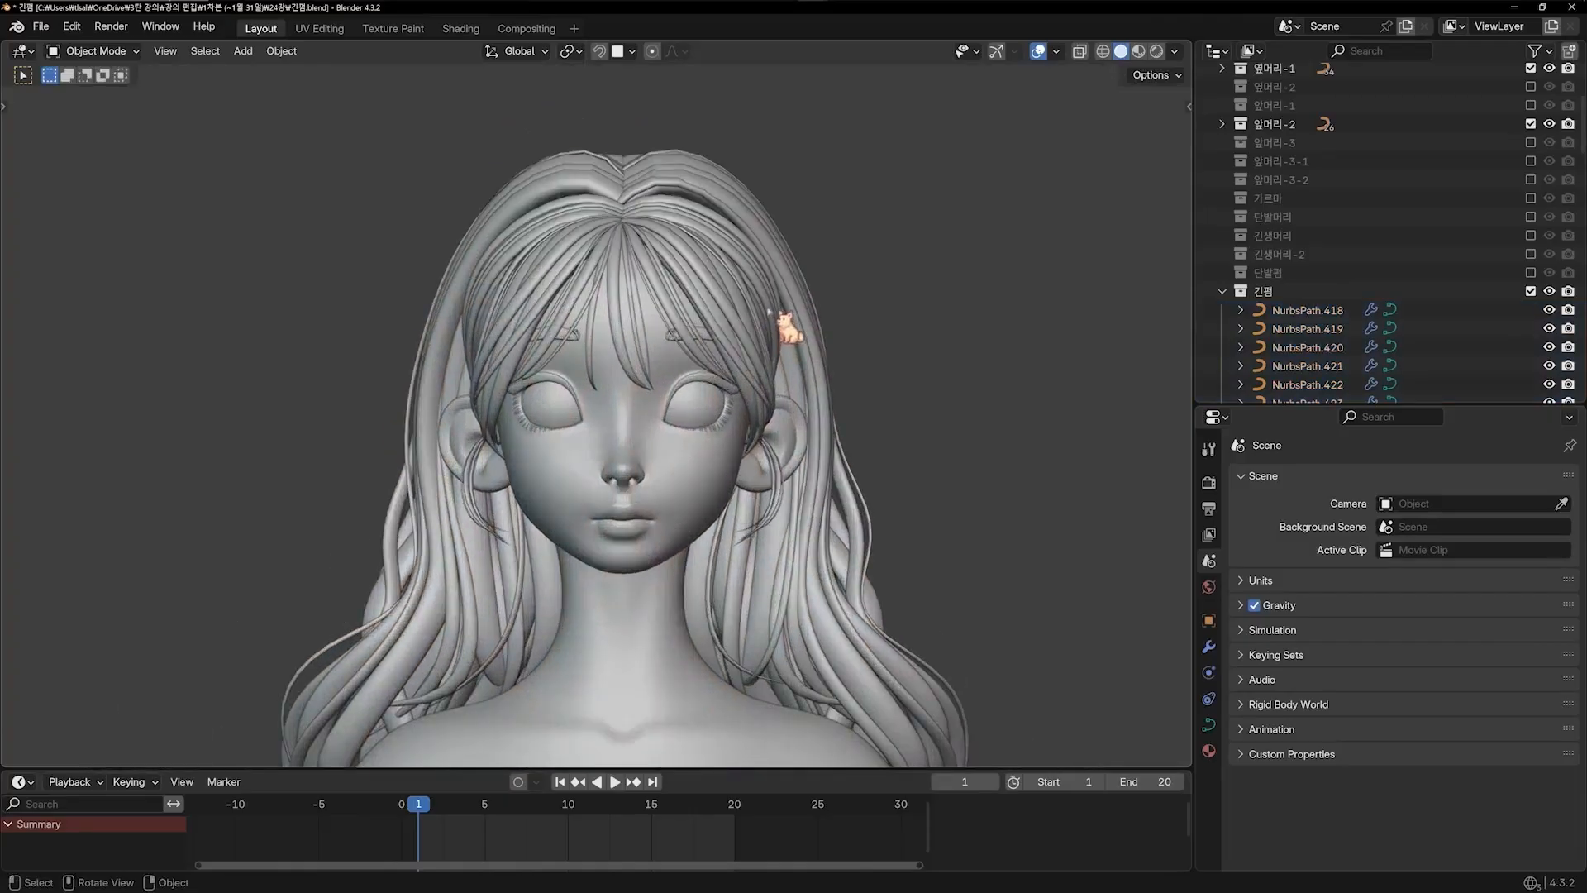
pyautogui.click(770, 312)
pyautogui.moveTo(770, 312); pyautogui.dragTo(633, 290, button='middle')
pyautogui.hotkey('shift', 'd')
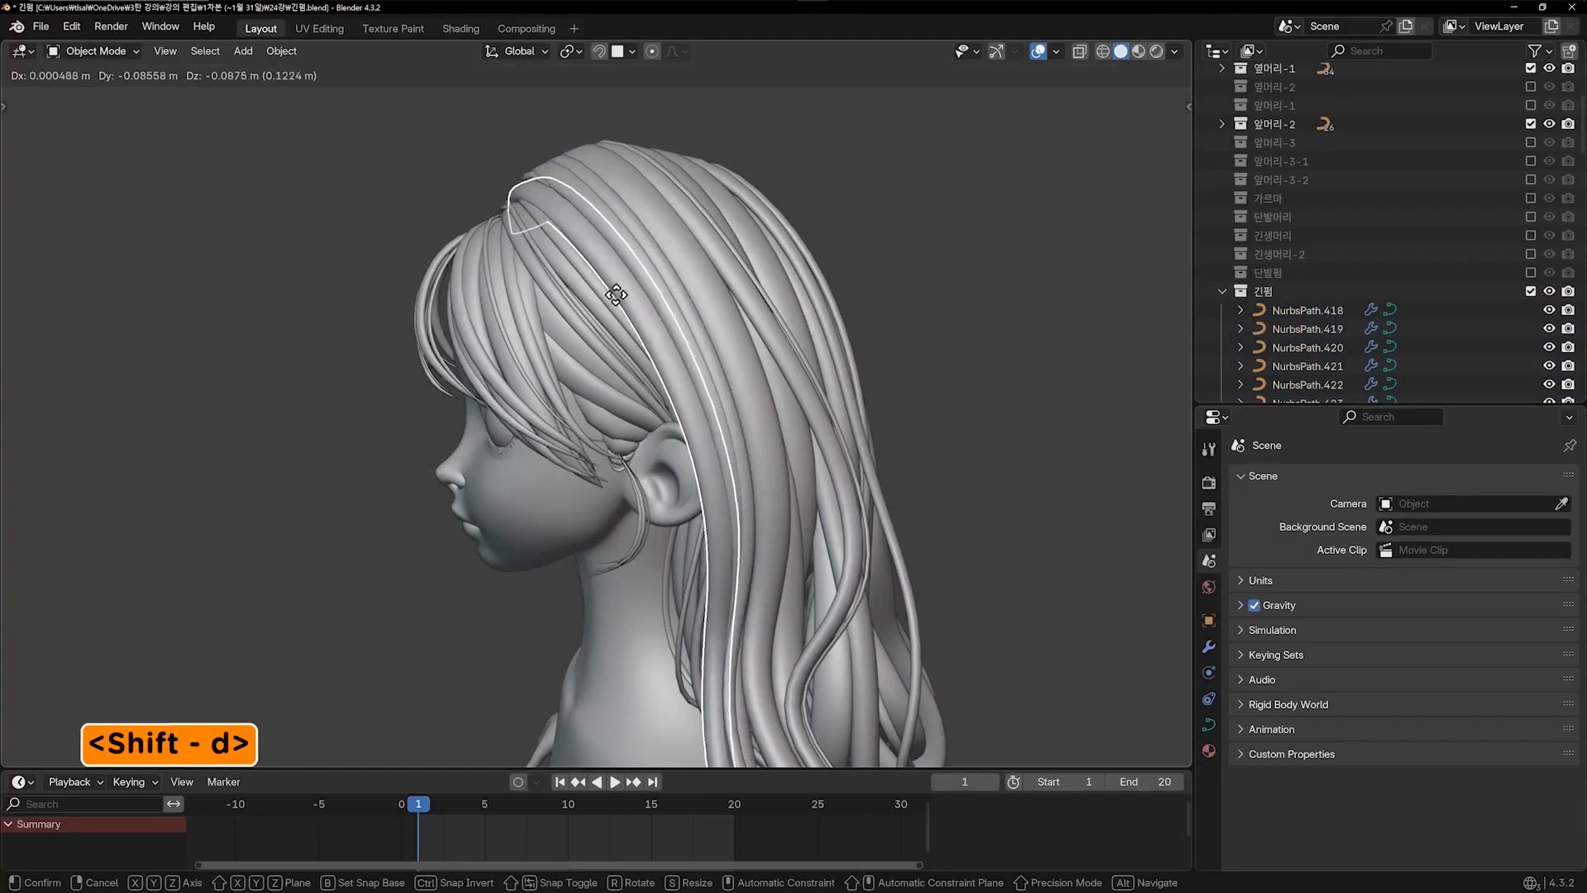
pyautogui.click(625, 302)
# Delete the duplicated strand's lower control points, from the ear down to the curled tip
pyautogui.scroll(-3, 644, 299)
pyautogui.moveTo(645, 299); pyautogui.dragTo(722, 223, button='middle')
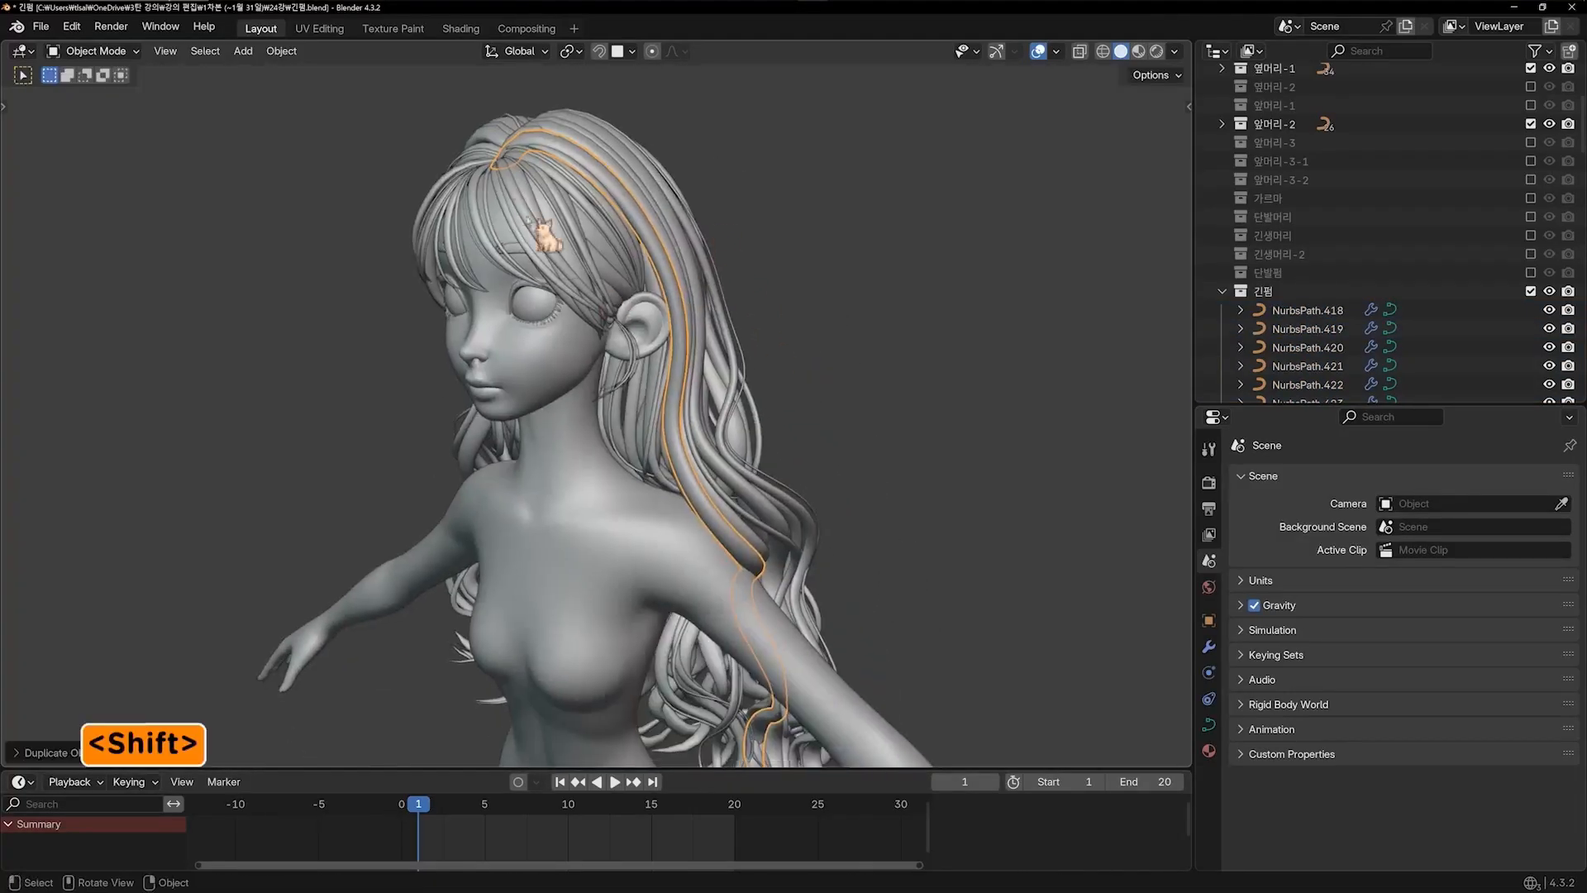
pyautogui.scroll(-2, 678, 428)
pyautogui.press('Tab')
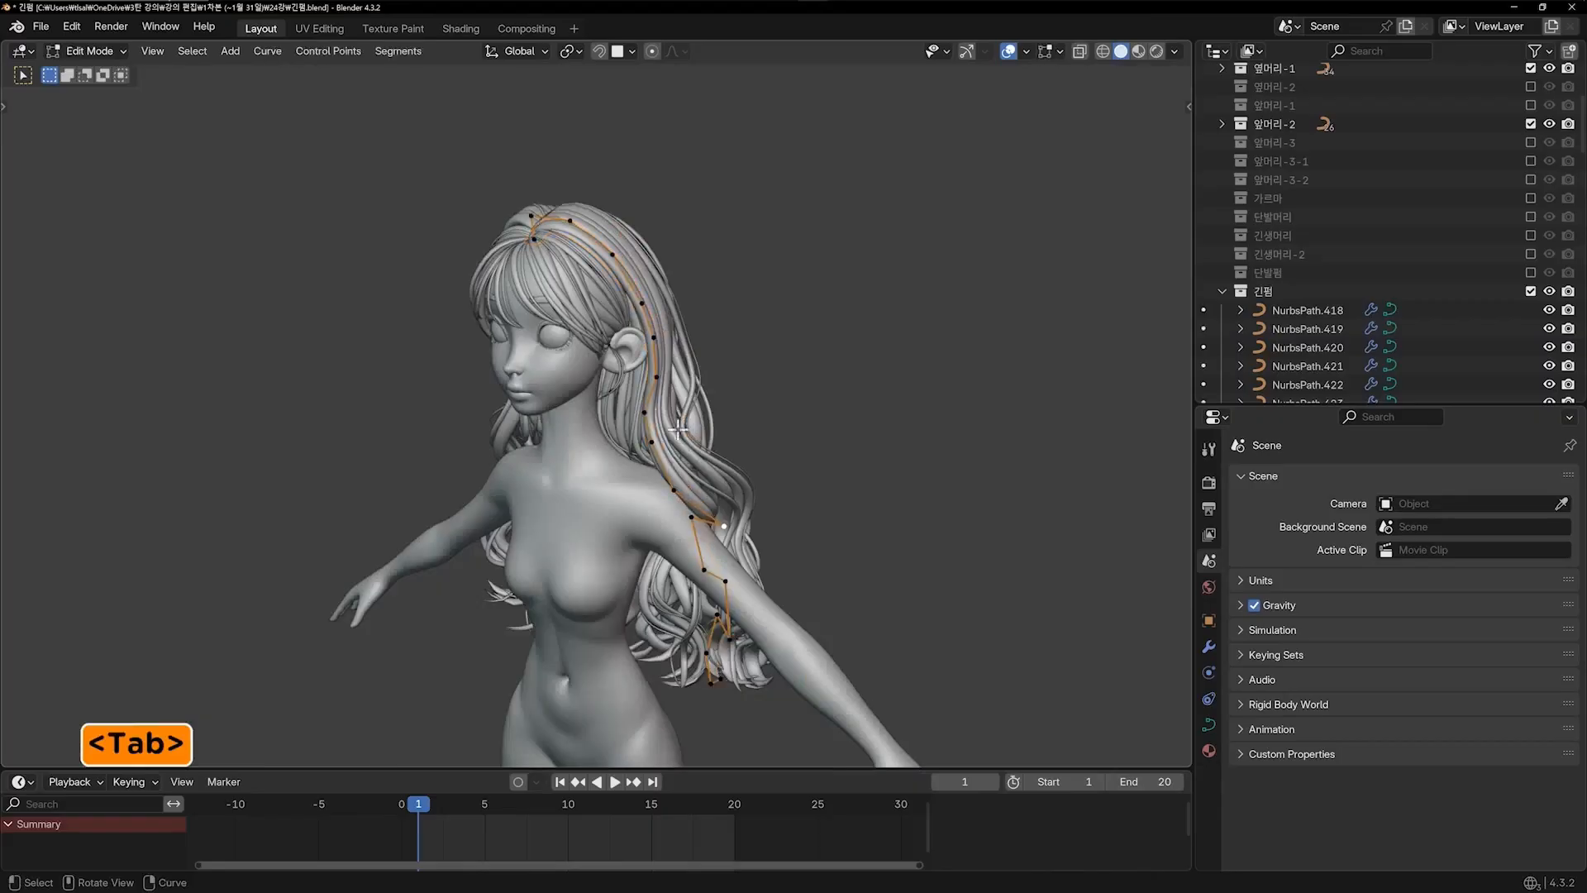
pyautogui.moveTo(594, 348); pyautogui.dragTo(855, 730)
pyautogui.press('x')
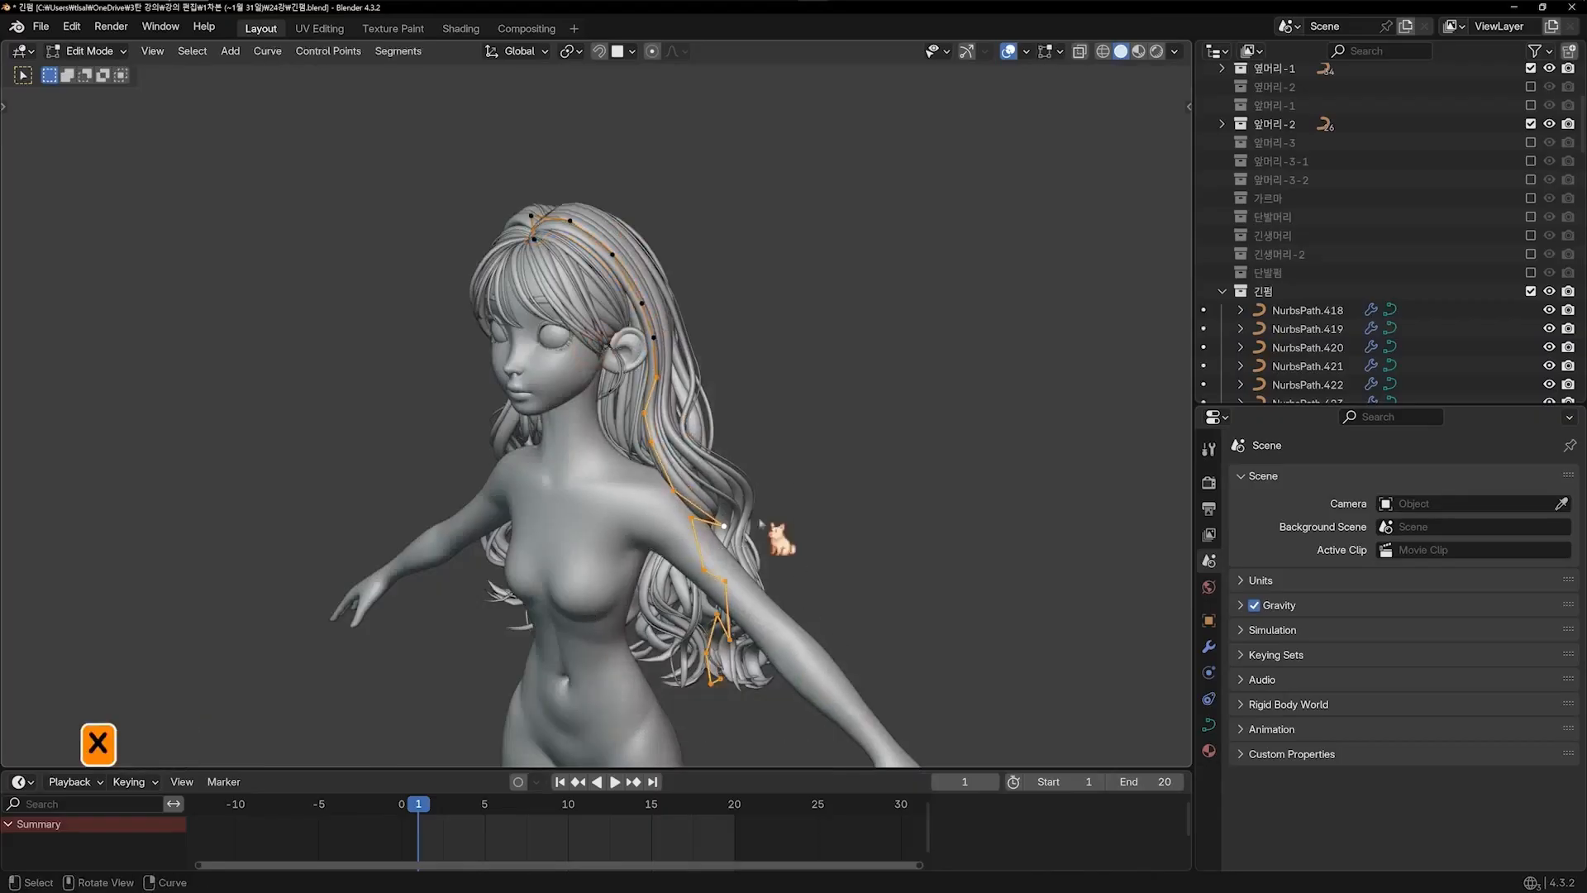
pyautogui.click(774, 534)
# Taper the shortened strand's end point and move its lower control points so it ends among the hair above the ear
pyautogui.scroll(2, 758, 467)
pyautogui.moveTo(706, 374)
pyautogui.keyDown('shift'); pyautogui.mouseDown(button='middle')
pyautogui.moveTo(757, 467)
pyautogui.moveTo(746, 409)
pyautogui.moveTo(904, 397)
pyautogui.moveTo(768, 418)
pyautogui.moveTo(934, 449)
pyautogui.moveTo(783, 471)
pyautogui.moveTo(711, 393)
pyautogui.mouseUp(button='middle'); pyautogui.keyUp('shift')
pyautogui.hotkey('alt', 's')
pyautogui.hotkey('alt', 's')
pyautogui.press('g')
pyautogui.press('g')
pyautogui.click(880, 457)
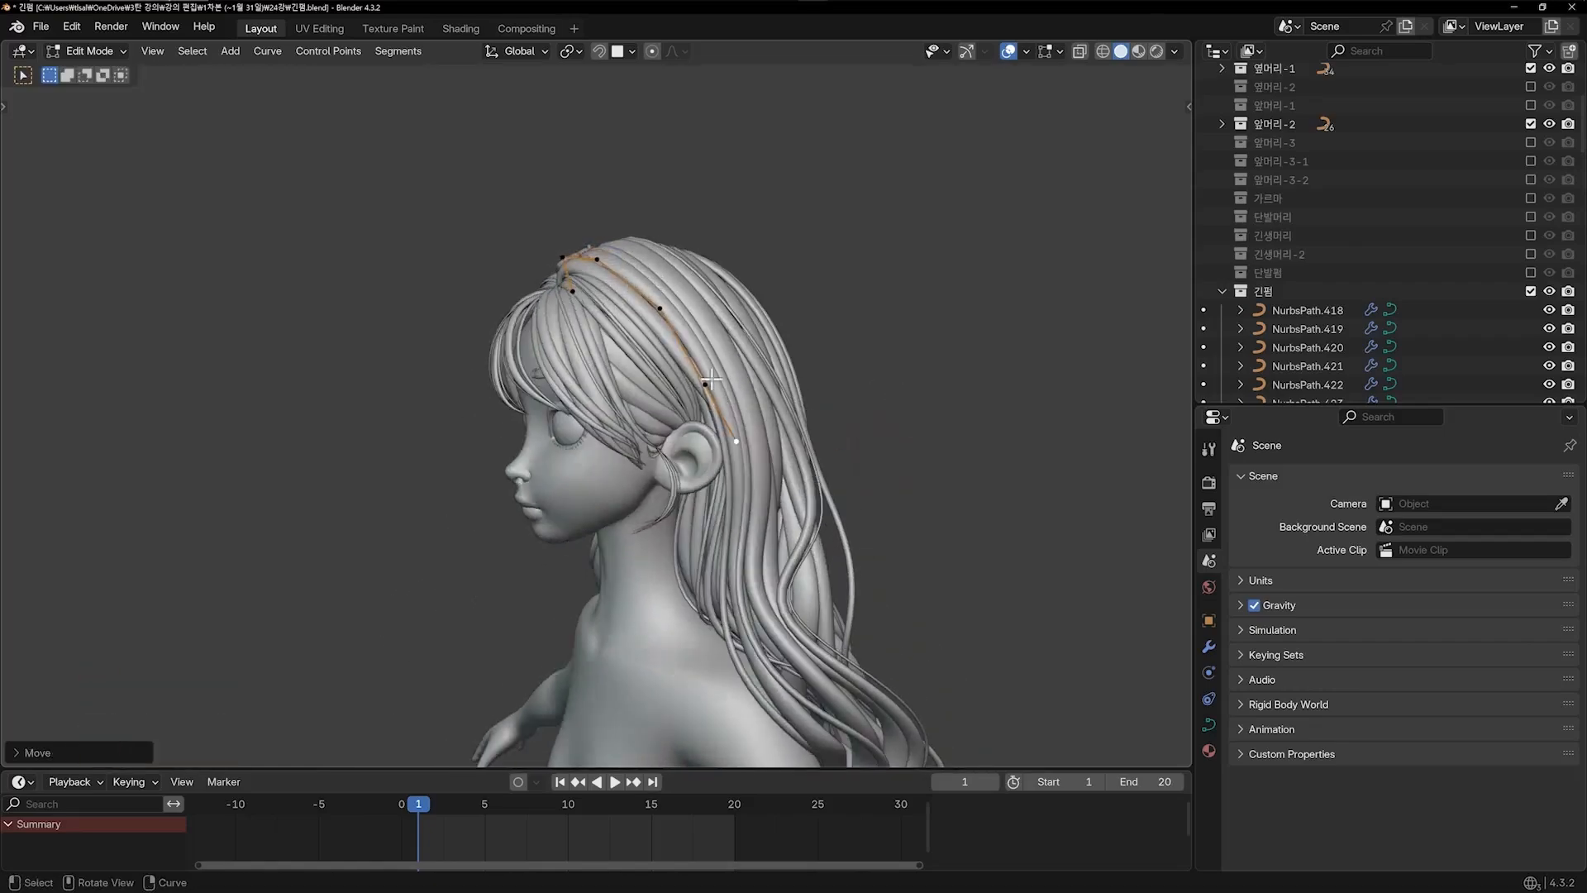
pyautogui.press('g')
pyautogui.click(717, 375)
pyautogui.press('Tab')
pyautogui.click(930, 352)
# Reposition the short strand's middle and upper control points so it follows the side of the head
pyautogui.moveTo(925, 352); pyautogui.dragTo(984, 350, button='middle')
pyautogui.keyDown('shift'); pyautogui.moveTo(806, 411); pyautogui.dragTo(727, 414, button='middle'); pyautogui.keyUp('shift')
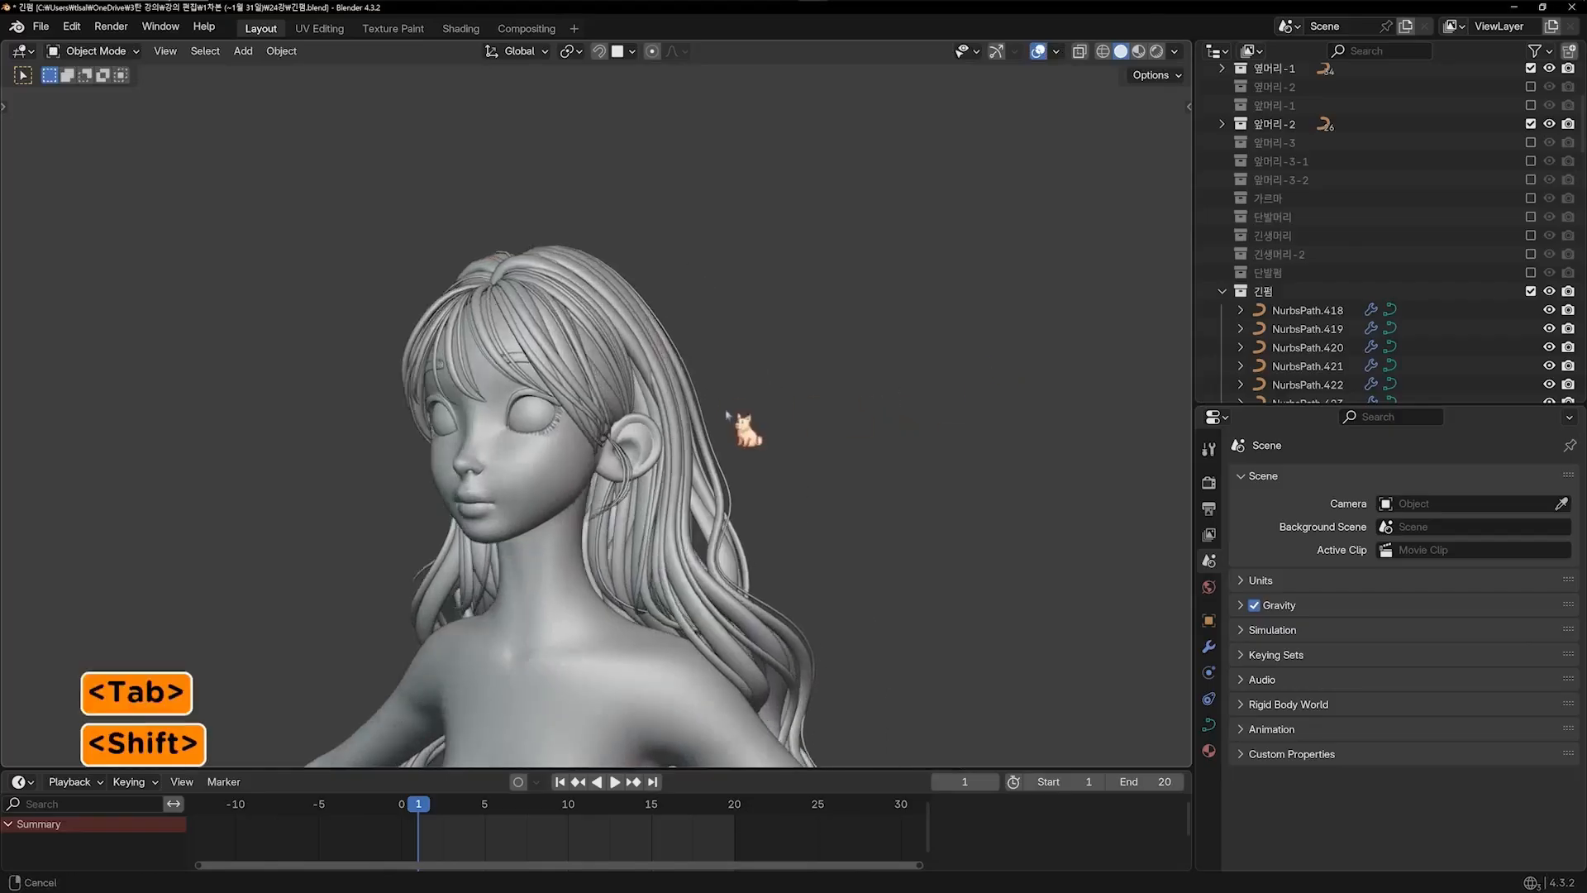
pyautogui.scroll(2, 719, 405)
pyautogui.click(606, 372)
pyautogui.press('Tab')
pyautogui.moveTo(606, 372); pyautogui.dragTo(765, 511, button='middle')
pyautogui.press('g')
pyautogui.click(618, 376)
pyautogui.click(549, 271)
pyautogui.press('g')
pyautogui.click(564, 277)
pyautogui.press('Tab')
pyautogui.click(661, 329)
# Move the short strand's root control points toward the parting and reduce their radius
pyautogui.click(631, 475)
pyautogui.press('Tab')
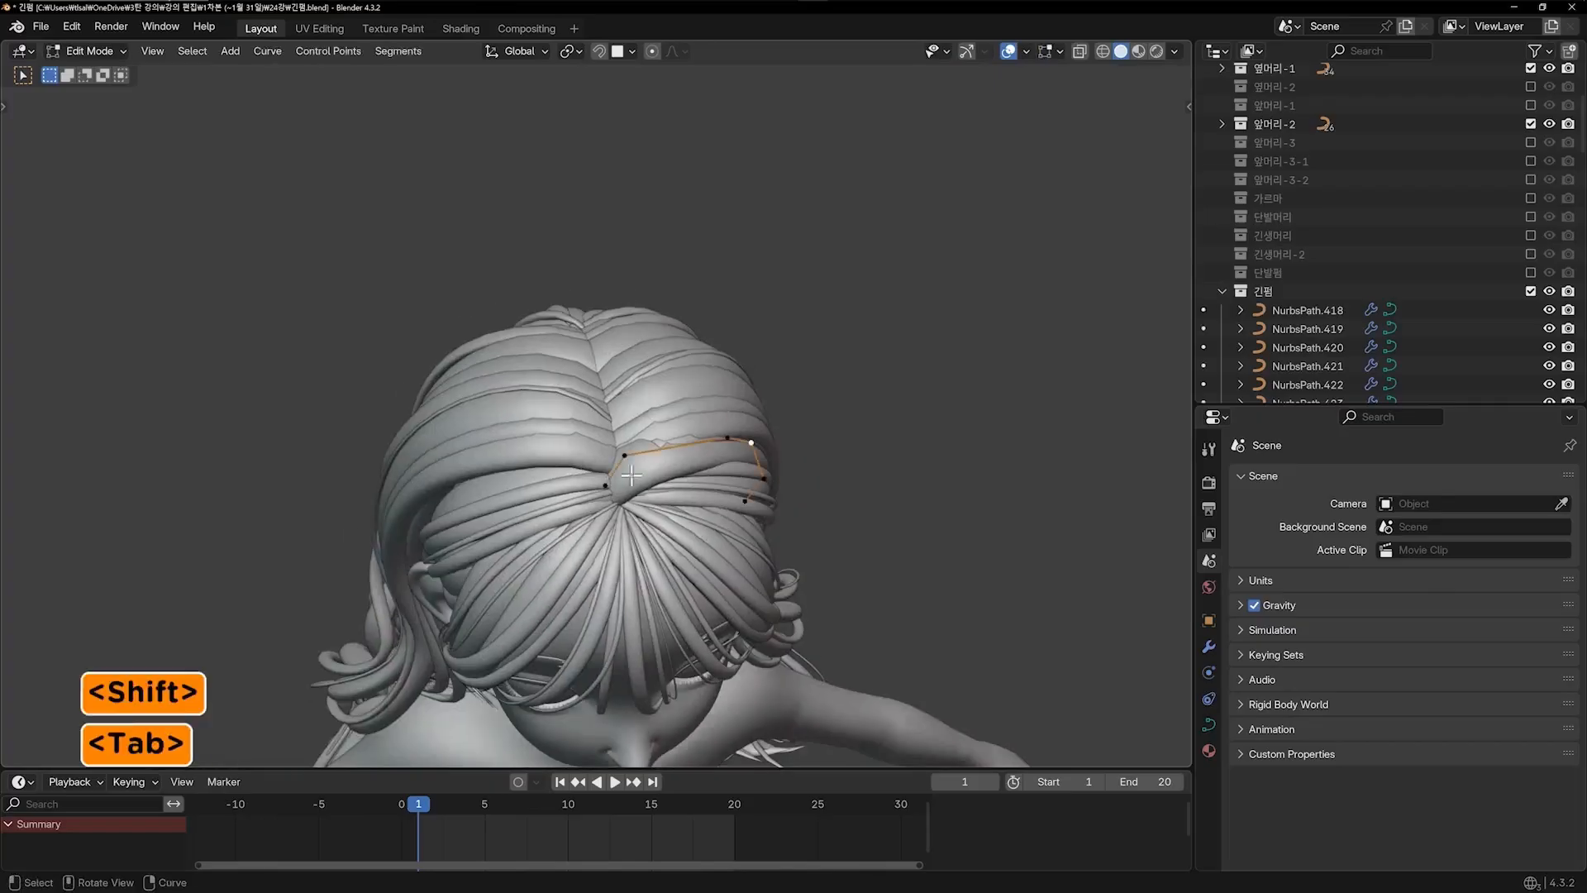
pyautogui.moveTo(667, 524); pyautogui.dragTo(671, 521)
pyautogui.press('g')
pyautogui.click(686, 494)
pyautogui.hotkey('alt', 's')
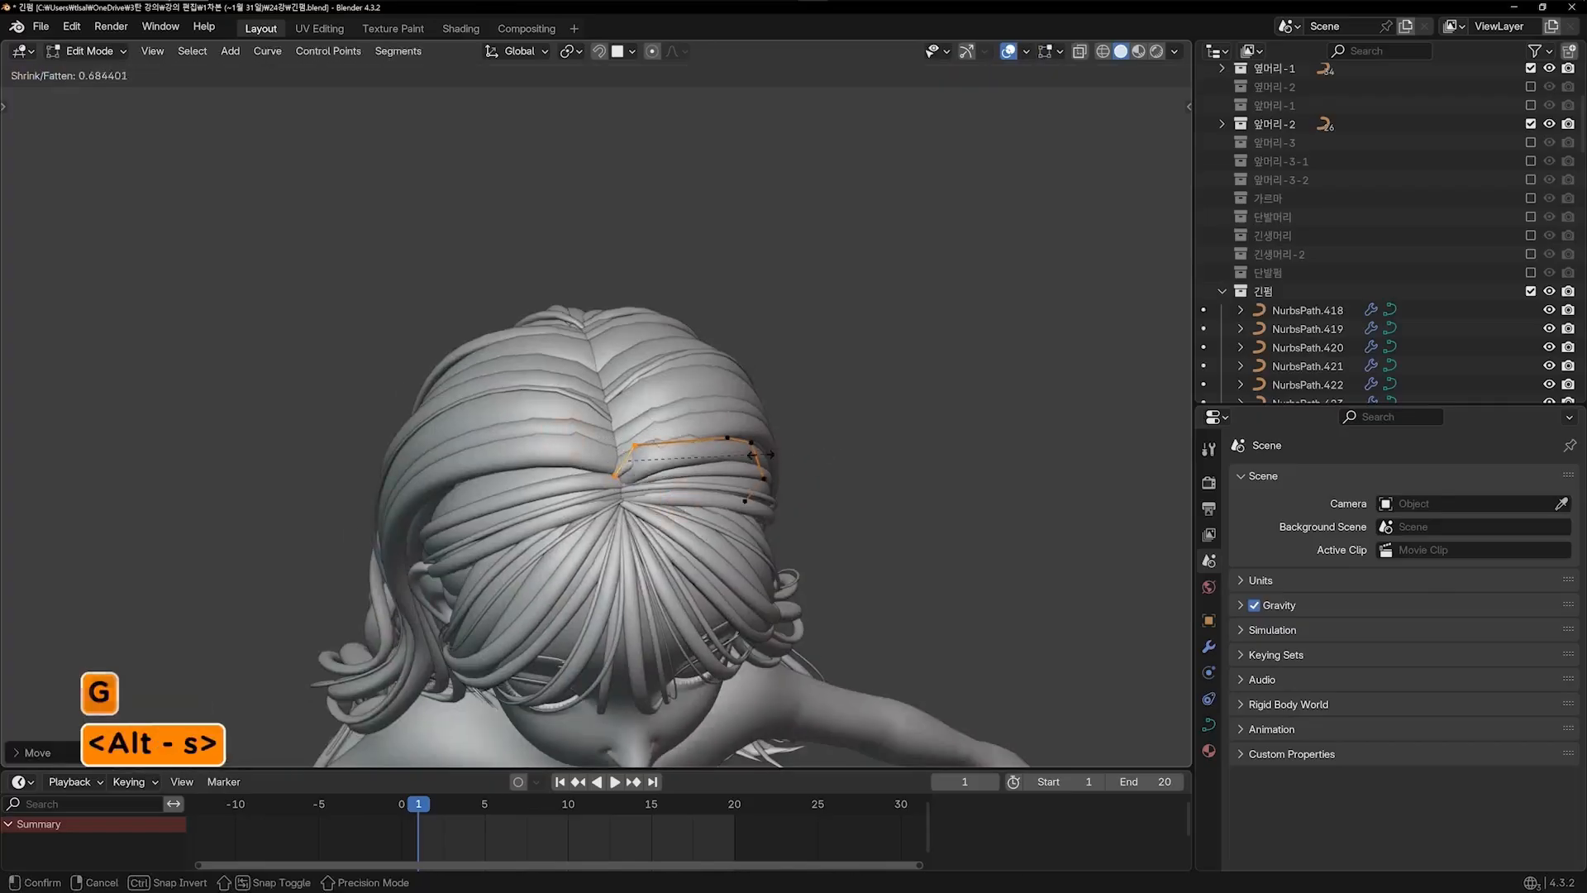
pyautogui.click(716, 457)
# Refine the short strand's root by moving its control points closer against the crown near the parting
pyautogui.moveTo(716, 457); pyautogui.dragTo(768, 383, button='middle')
pyautogui.press('g')
pyautogui.click(691, 463)
pyautogui.press('g')
pyautogui.click(768, 382)
pyautogui.press('Tab')
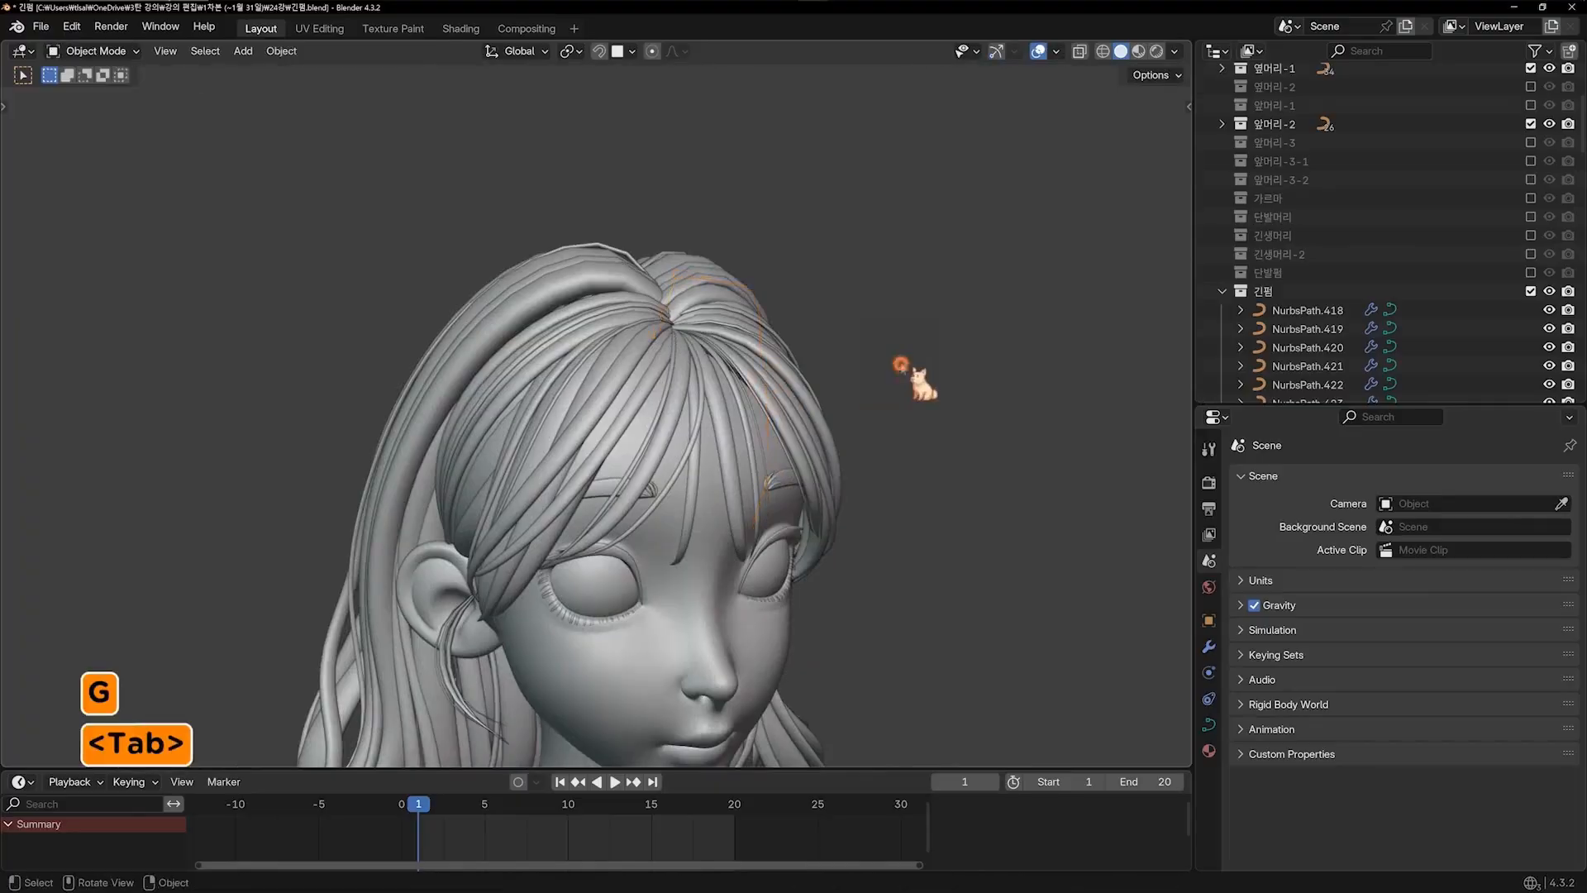
# In front view, move the short strand's upper control point to smooth its arch over the head
pyautogui.moveTo(907, 365); pyautogui.dragTo(794, 376, button='middle')
pyautogui.press('KP_1')
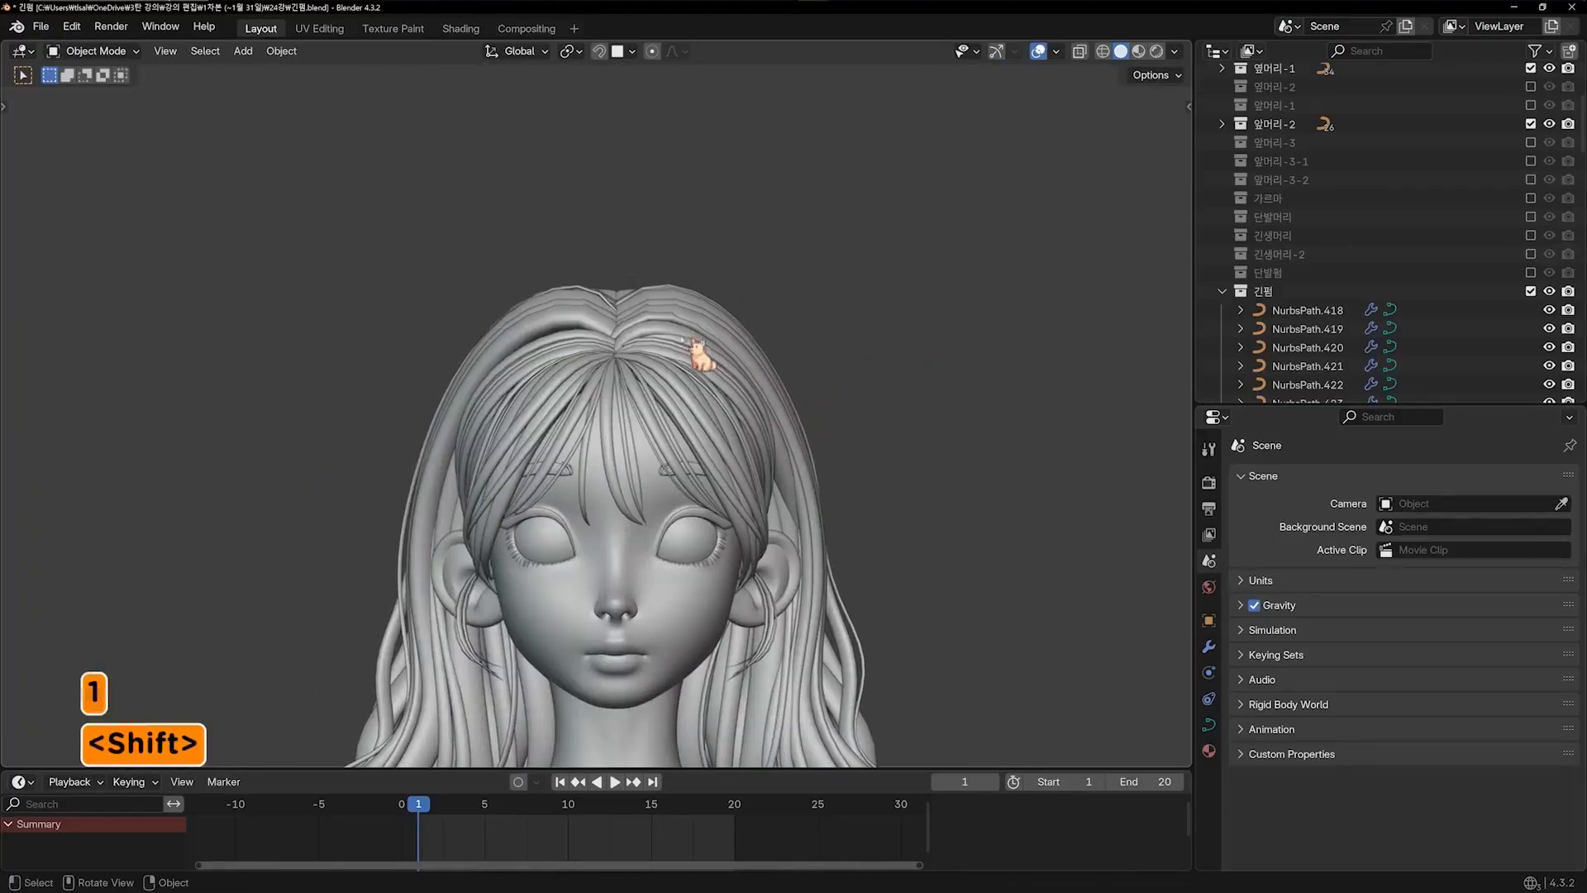
pyautogui.press('Tab')
pyautogui.press('g')
pyautogui.click(718, 322)
pyautogui.press('Tab')
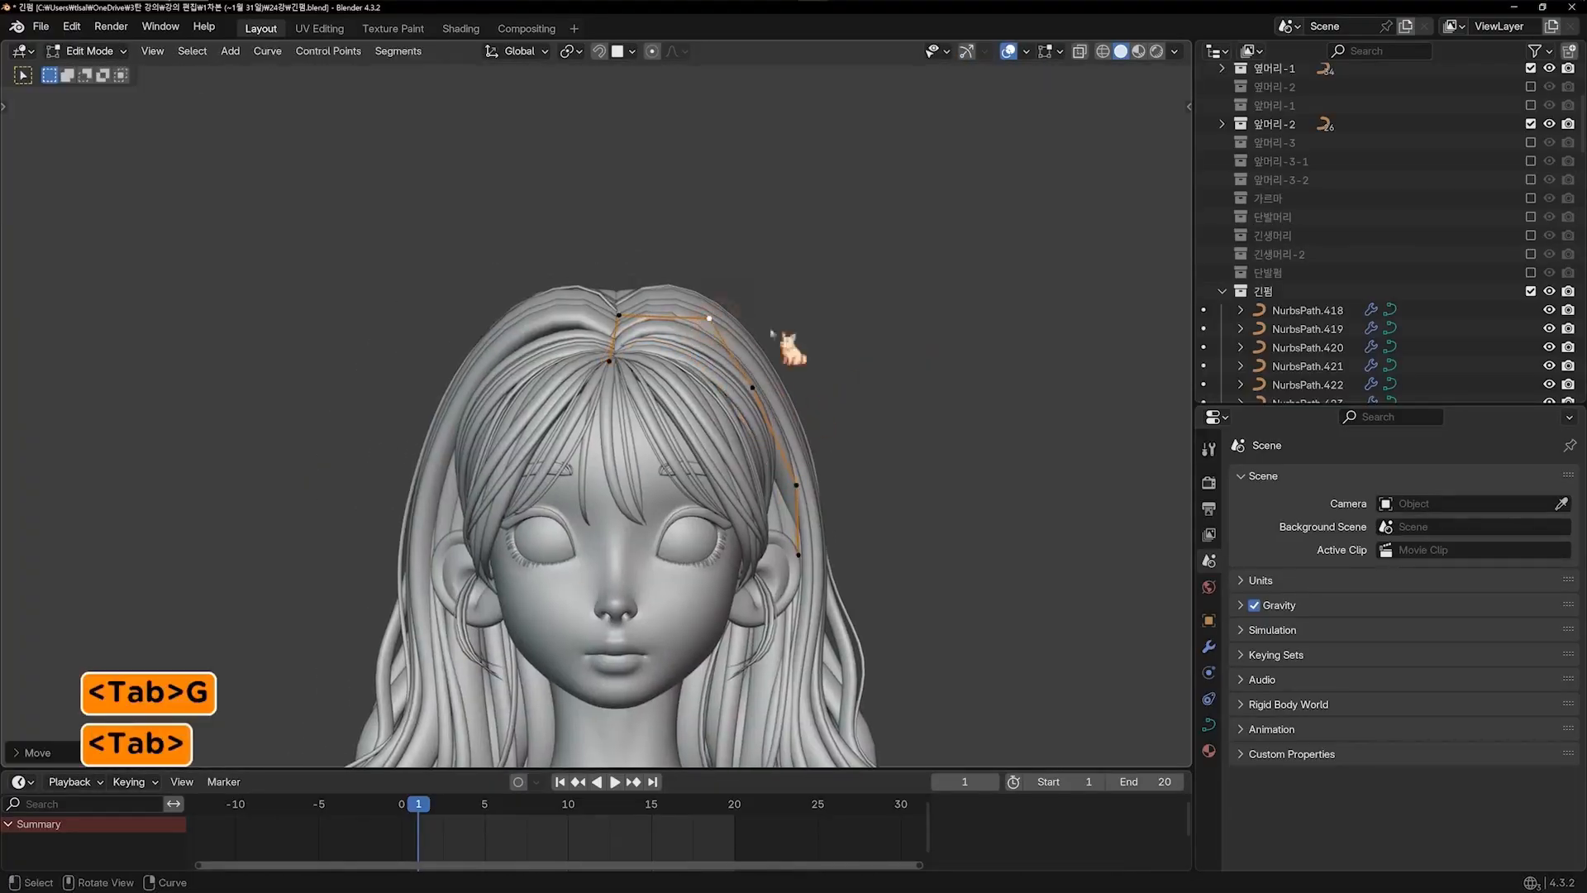
pyautogui.click(830, 329)
# Check the short strand from the side and front, and duplicate it about 1.35 m along negative X
pyautogui.moveTo(719, 380); pyautogui.dragTo(582, 386, button='middle')
pyautogui.press('KP_3')
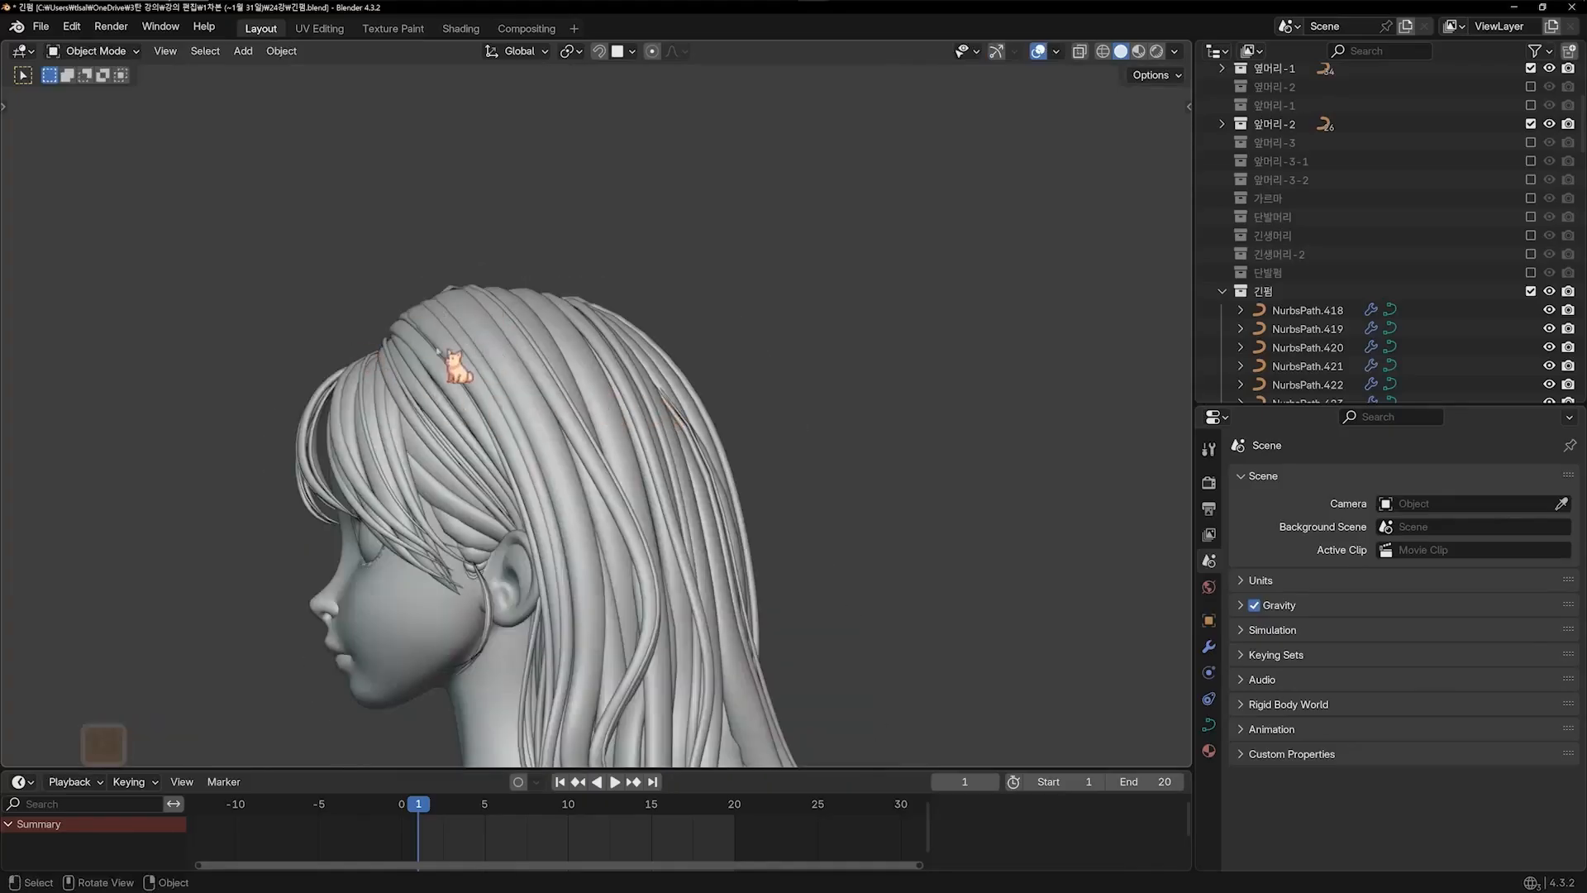
pyautogui.moveTo(437, 351); pyautogui.dragTo(605, 345, button='middle')
pyautogui.click(570, 388)
pyautogui.press('KP_1')
pyautogui.press('KP_3')
pyautogui.scroll(1, 606, 345)
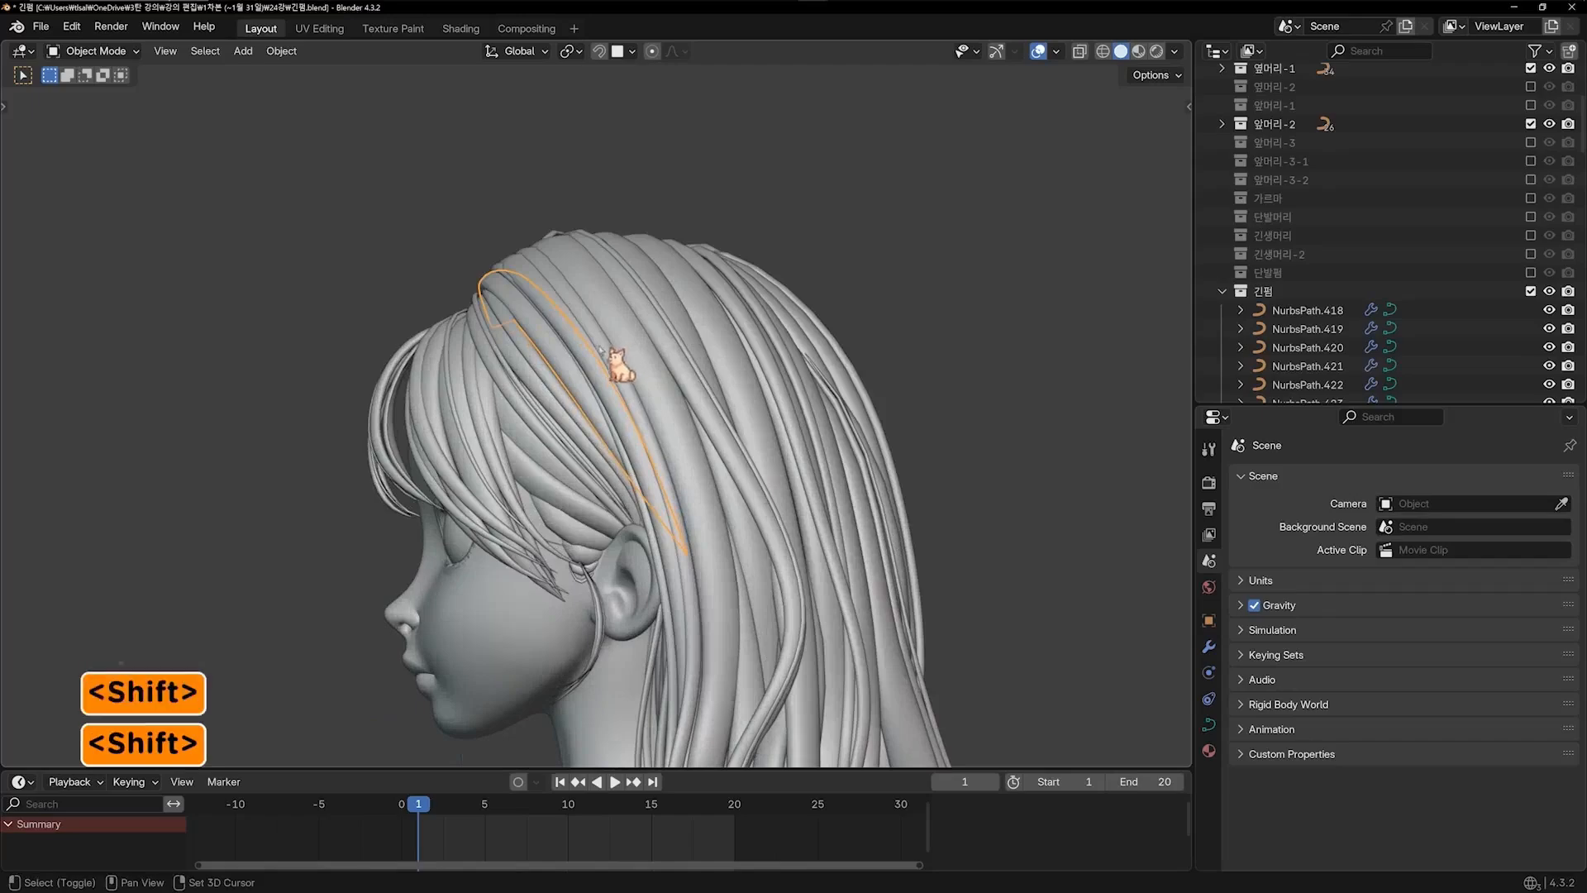
pyautogui.press('KP_1')
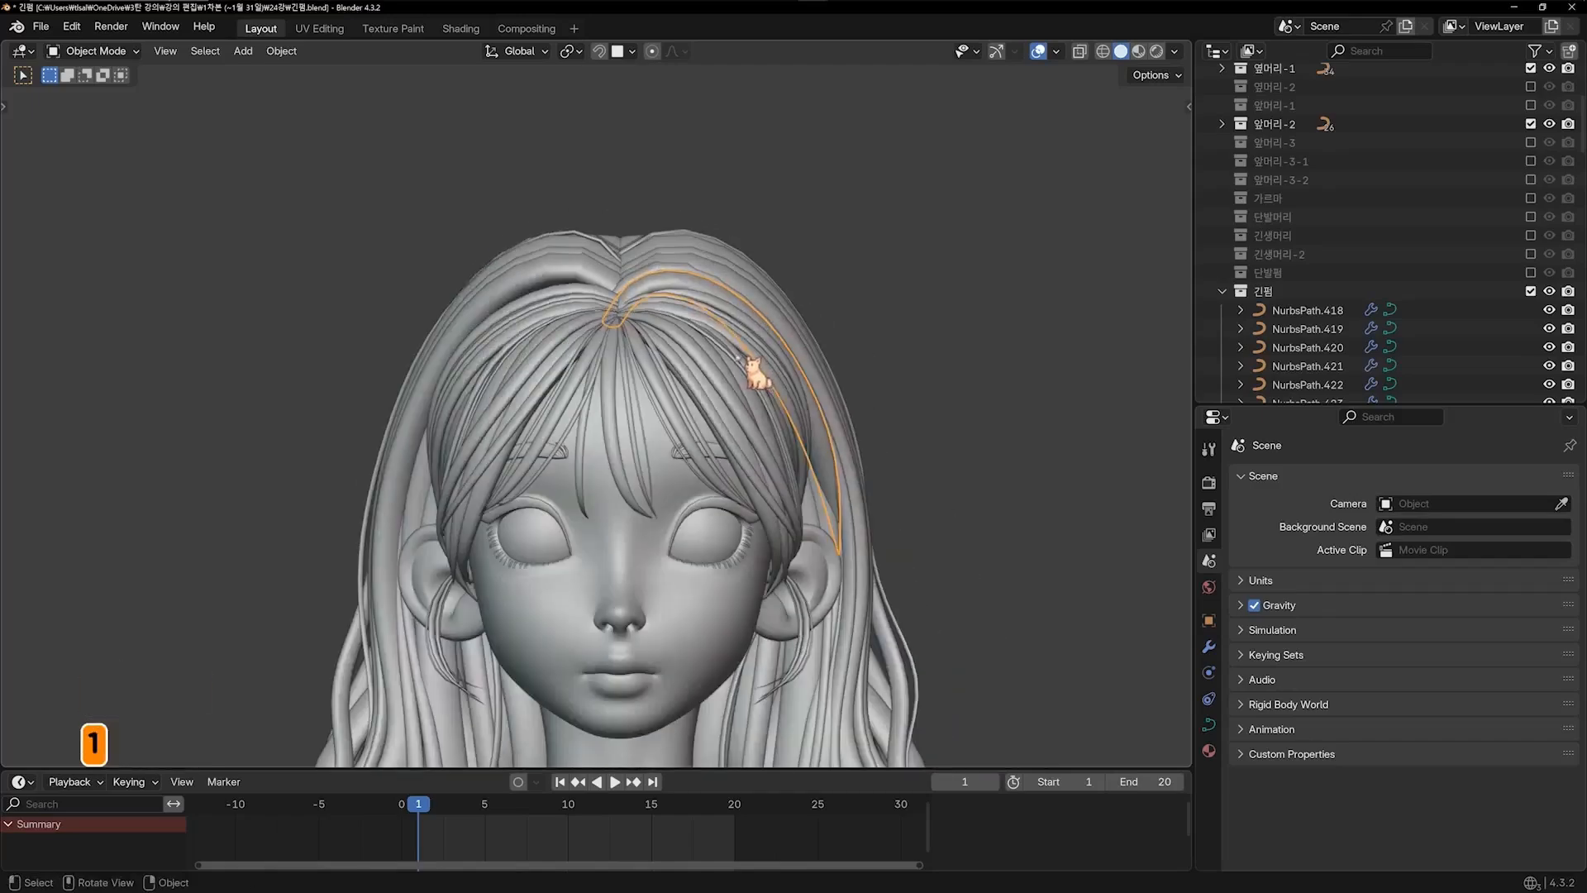
pyautogui.hotkey('shift', 'd')
pyautogui.press('x')
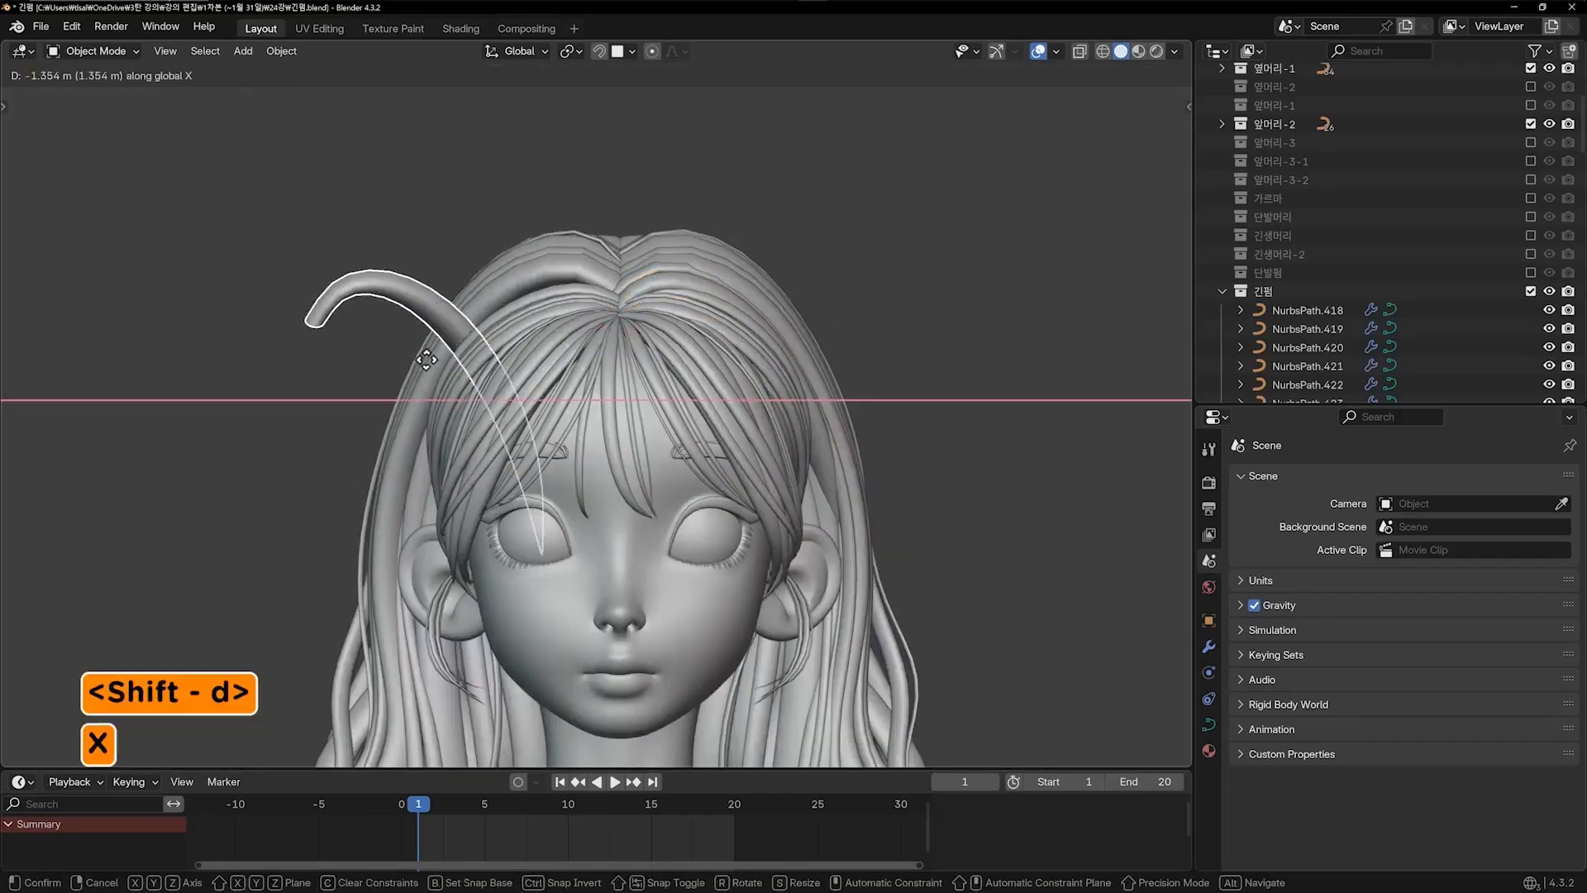
pyautogui.click(430, 364)
# Mirror the duplicated strand along X and move it about 1.46 m along X onto the other side of the parting
pyautogui.hotkey('ctrl', 'm')
pyautogui.press('x')
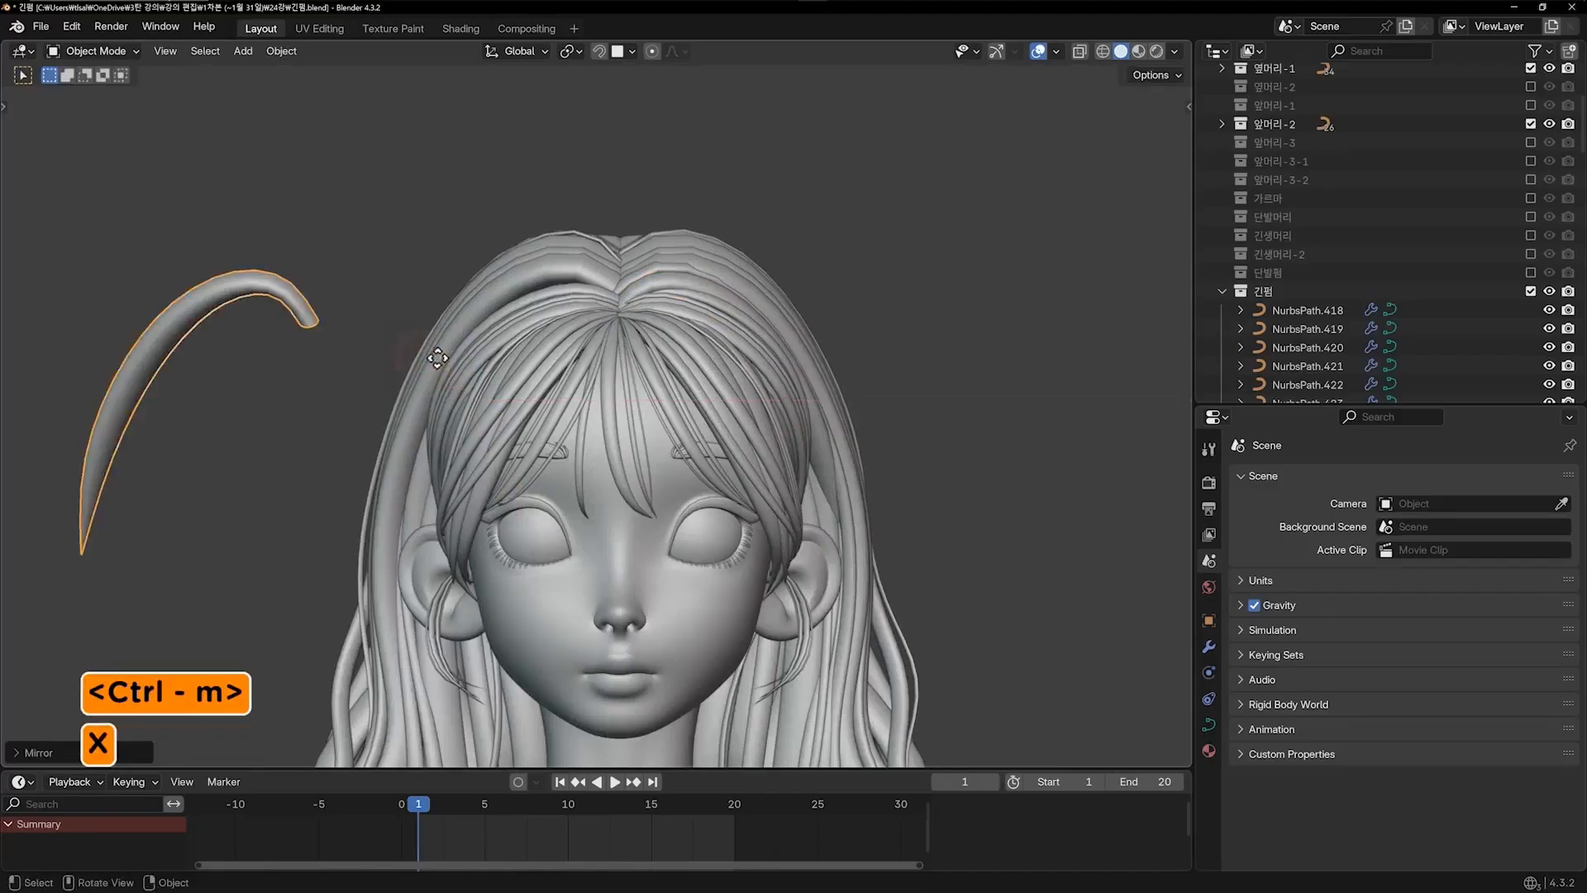
pyautogui.click(434, 356)
pyautogui.press('g')
pyautogui.press('x')
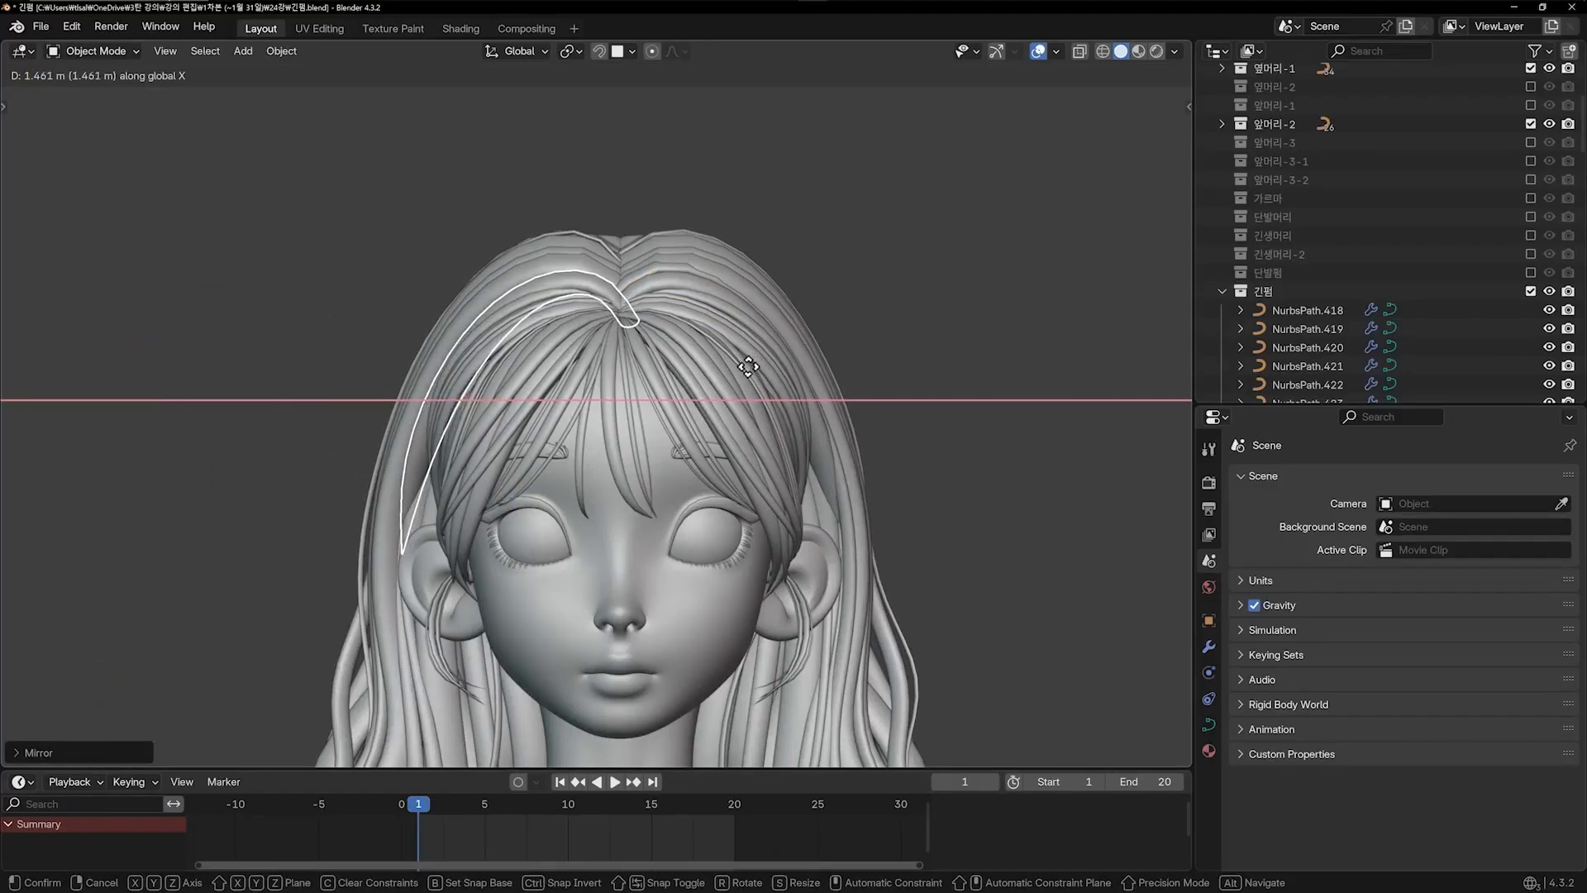
pyautogui.click(749, 366)
pyautogui.click(937, 335)
# Examine the upper hair by turning all the way around the figure, ending at the front
pyautogui.scroll(-3, 562, 449)
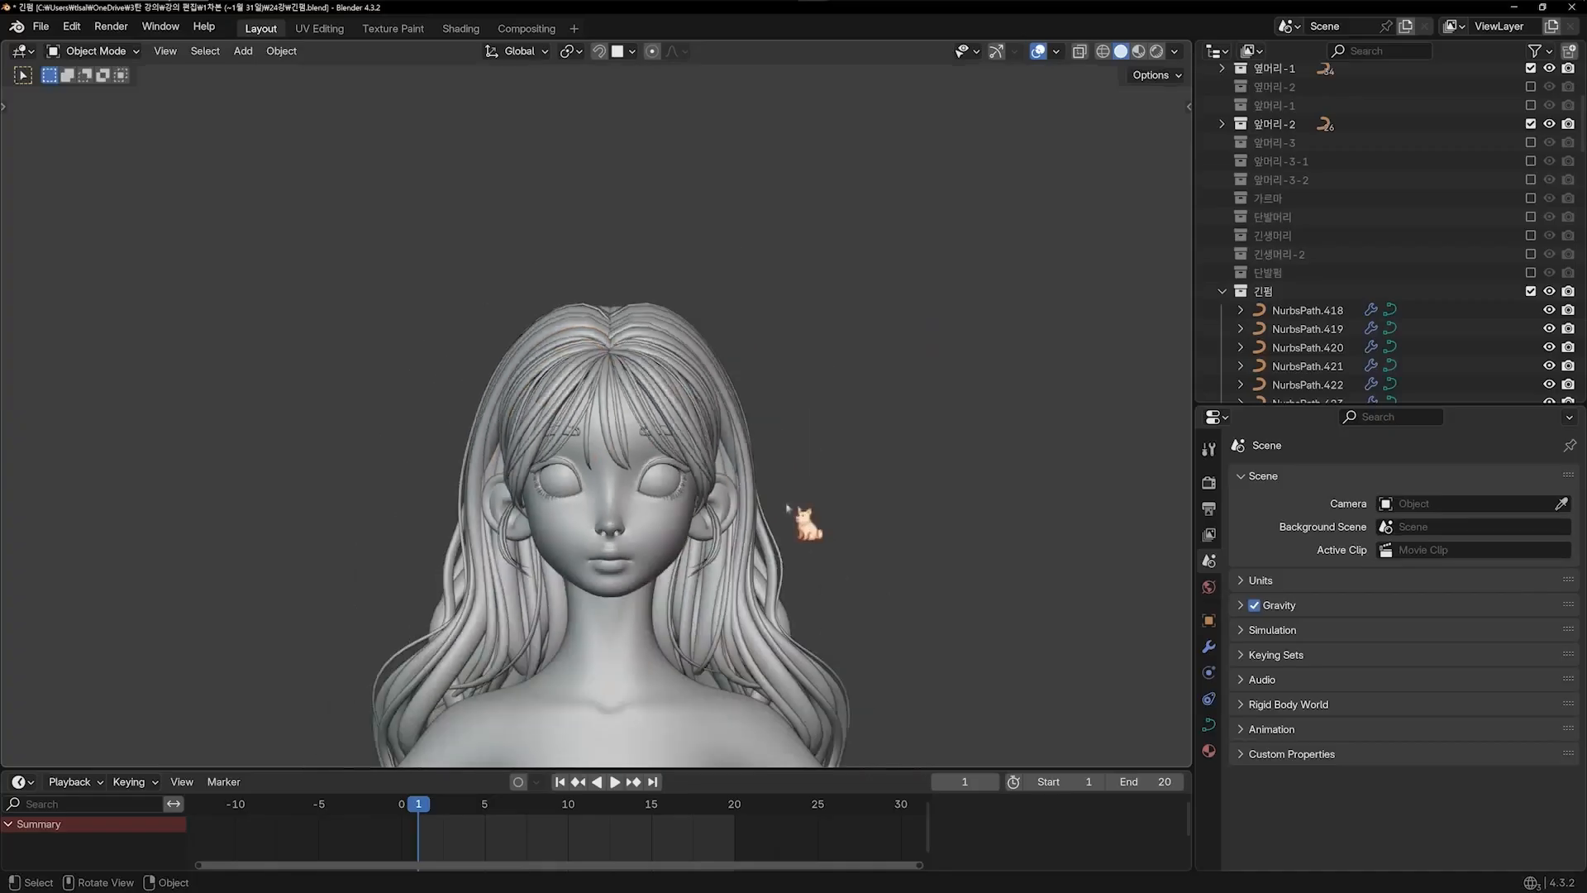
pyautogui.keyDown('shift'); pyautogui.moveTo(700, 532); pyautogui.dragTo(664, 401, button='middle'); pyautogui.keyUp('shift')
pyautogui.press('KP_4')
pyautogui.press('KP_4')
pyautogui.press('KP_4')
pyautogui.press('KP_4')
pyautogui.press('KP_4')
pyautogui.press('KP_4')
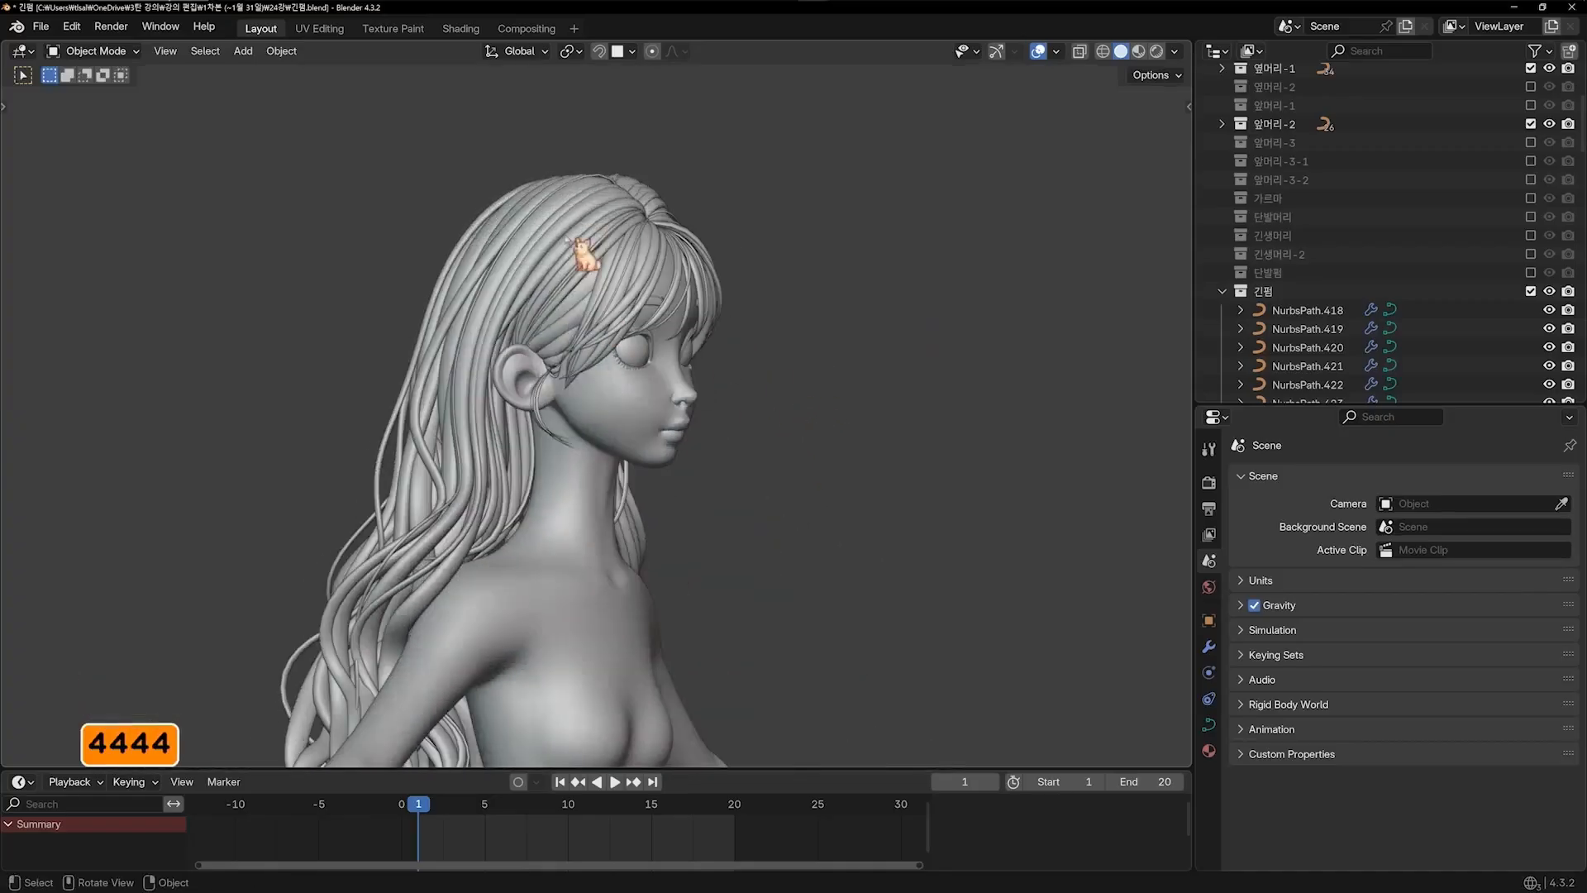
pyautogui.press('KP_6')
pyautogui.press('KP_6')
pyautogui.press('KP_6')
pyautogui.press('KP_6')
pyautogui.press('KP_6')
pyautogui.press('KP_6')
pyautogui.press('KP_6')
pyautogui.press('KP_6')
pyautogui.press('KP_6')
pyautogui.press('KP_6')
pyautogui.press('KP_6')
pyautogui.press('KP_6')
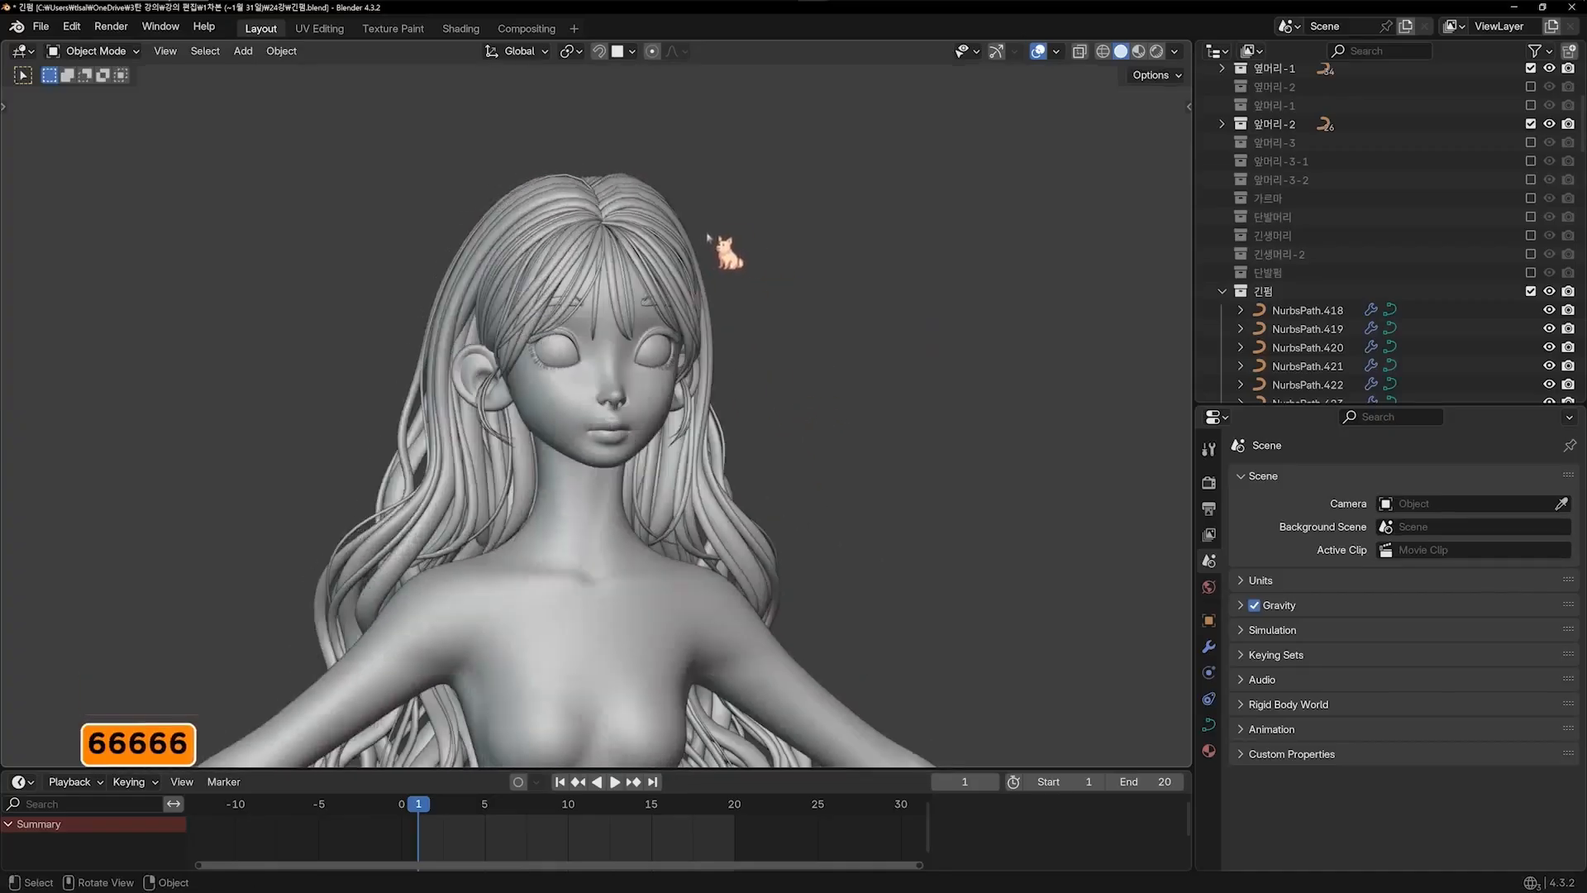
pyautogui.press('KP_6')
pyautogui.press('KP_6')
pyautogui.press('KP_6')
pyautogui.press('KP_6')
pyautogui.press('KP_6')
pyautogui.press('KP_6')
pyautogui.press('KP_6')
pyautogui.press('KP_6')
pyautogui.press('KP_6')
pyautogui.press('KP_6')
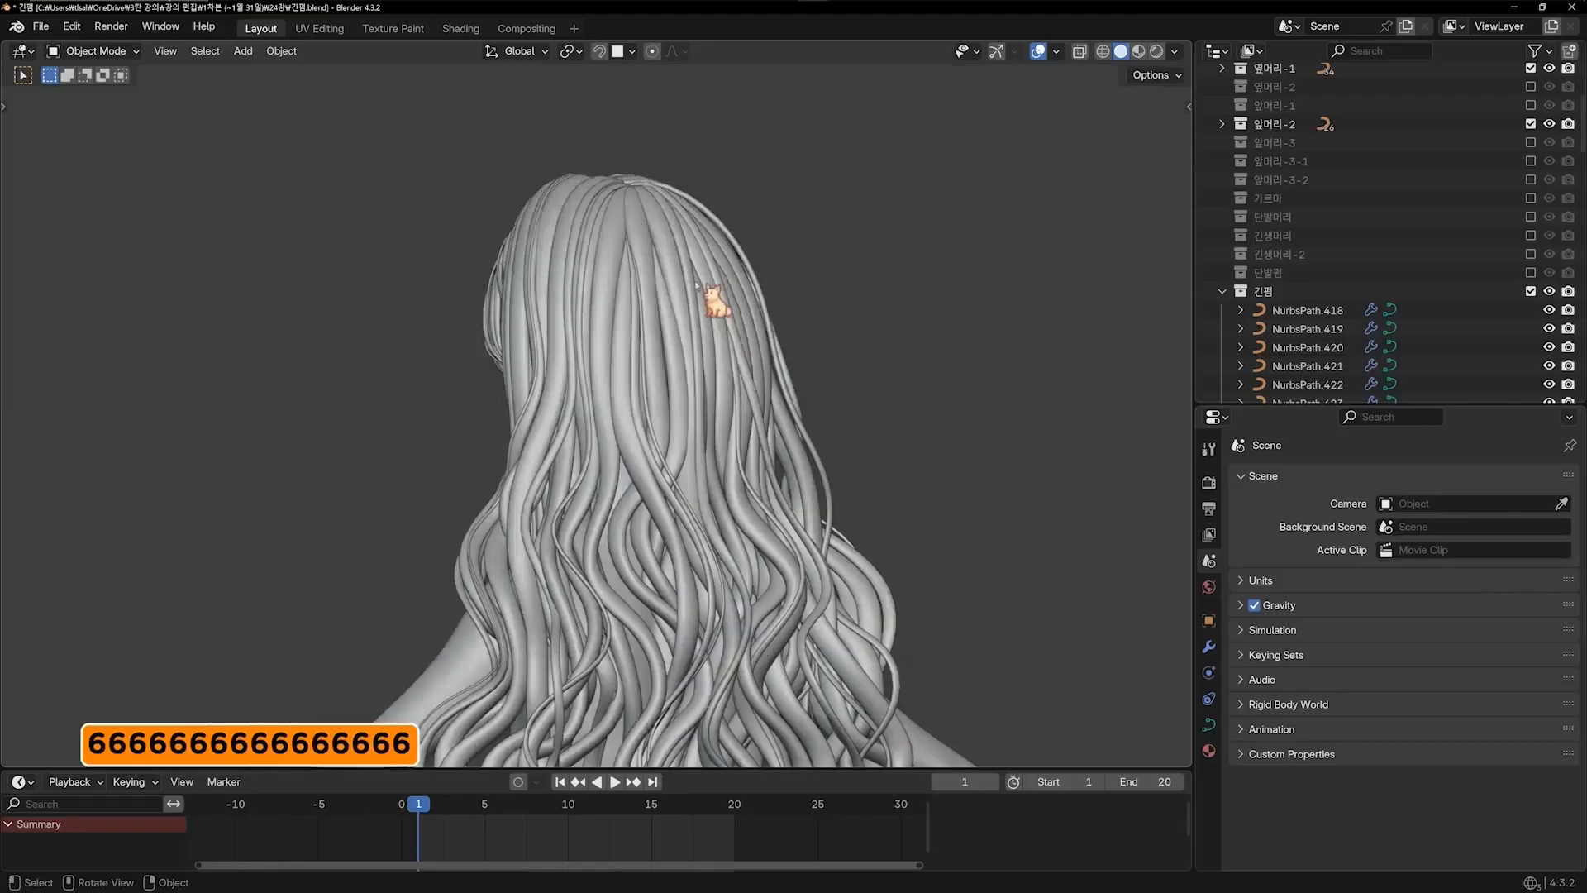
pyautogui.press('KP_6')
pyautogui.press('KP_1')
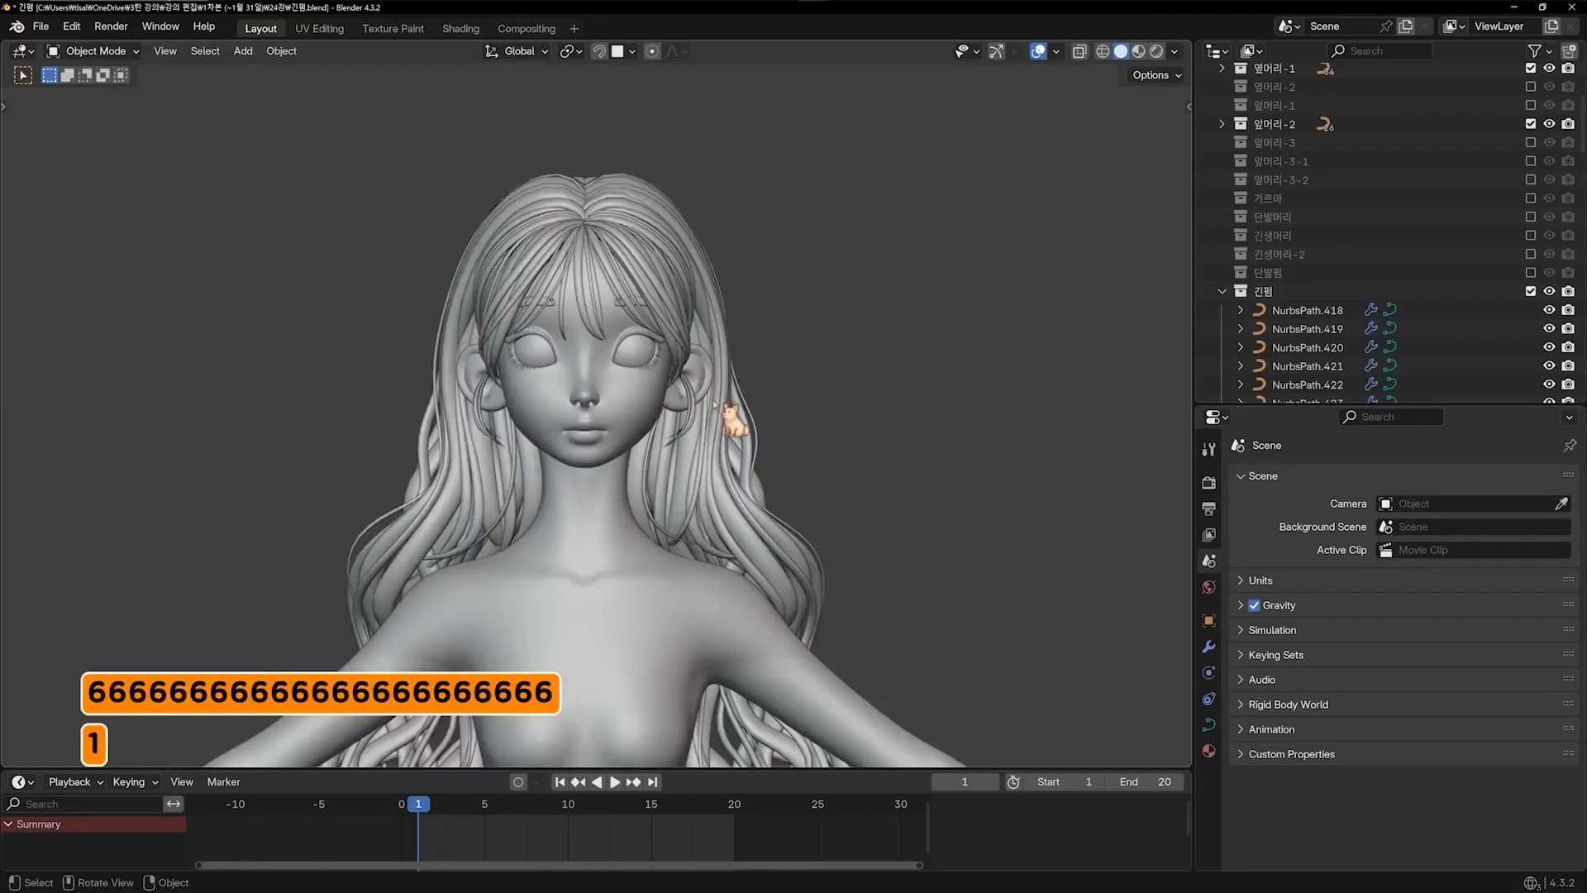
# Examine the whole hairstyle from a three-quarter angle and from the front
pyautogui.keyDown('shift'); pyautogui.moveTo(734, 310); pyautogui.dragTo(731, 324, button='middle'); pyautogui.keyUp('shift')
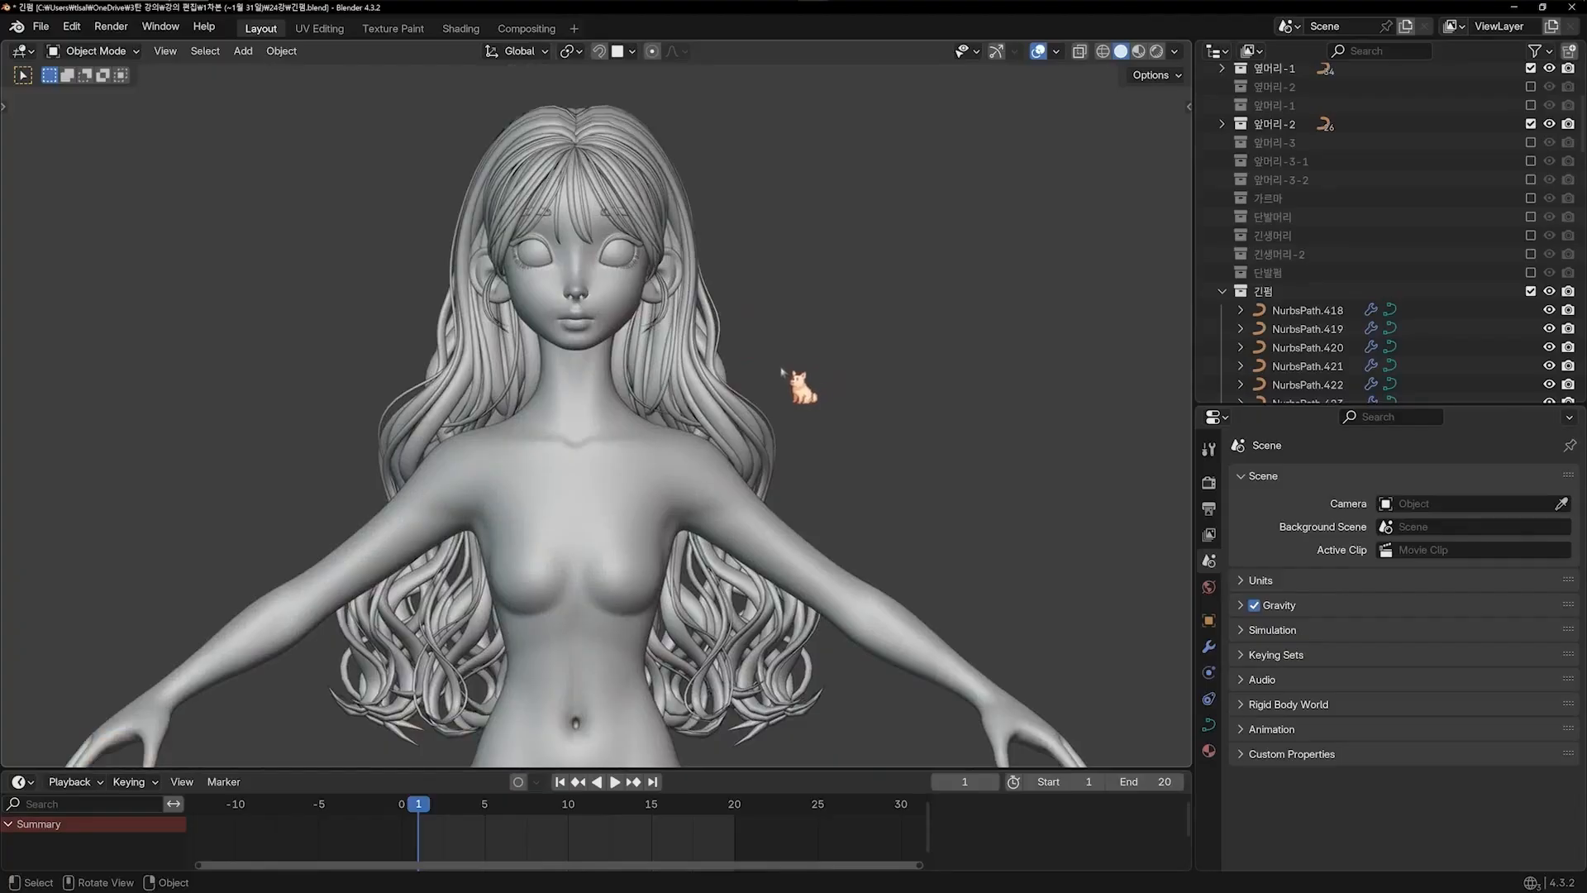
pyautogui.hotkey('ctrl', 'd')
pyautogui.moveTo(633, 343); pyautogui.dragTo(583, 167, button='middle')
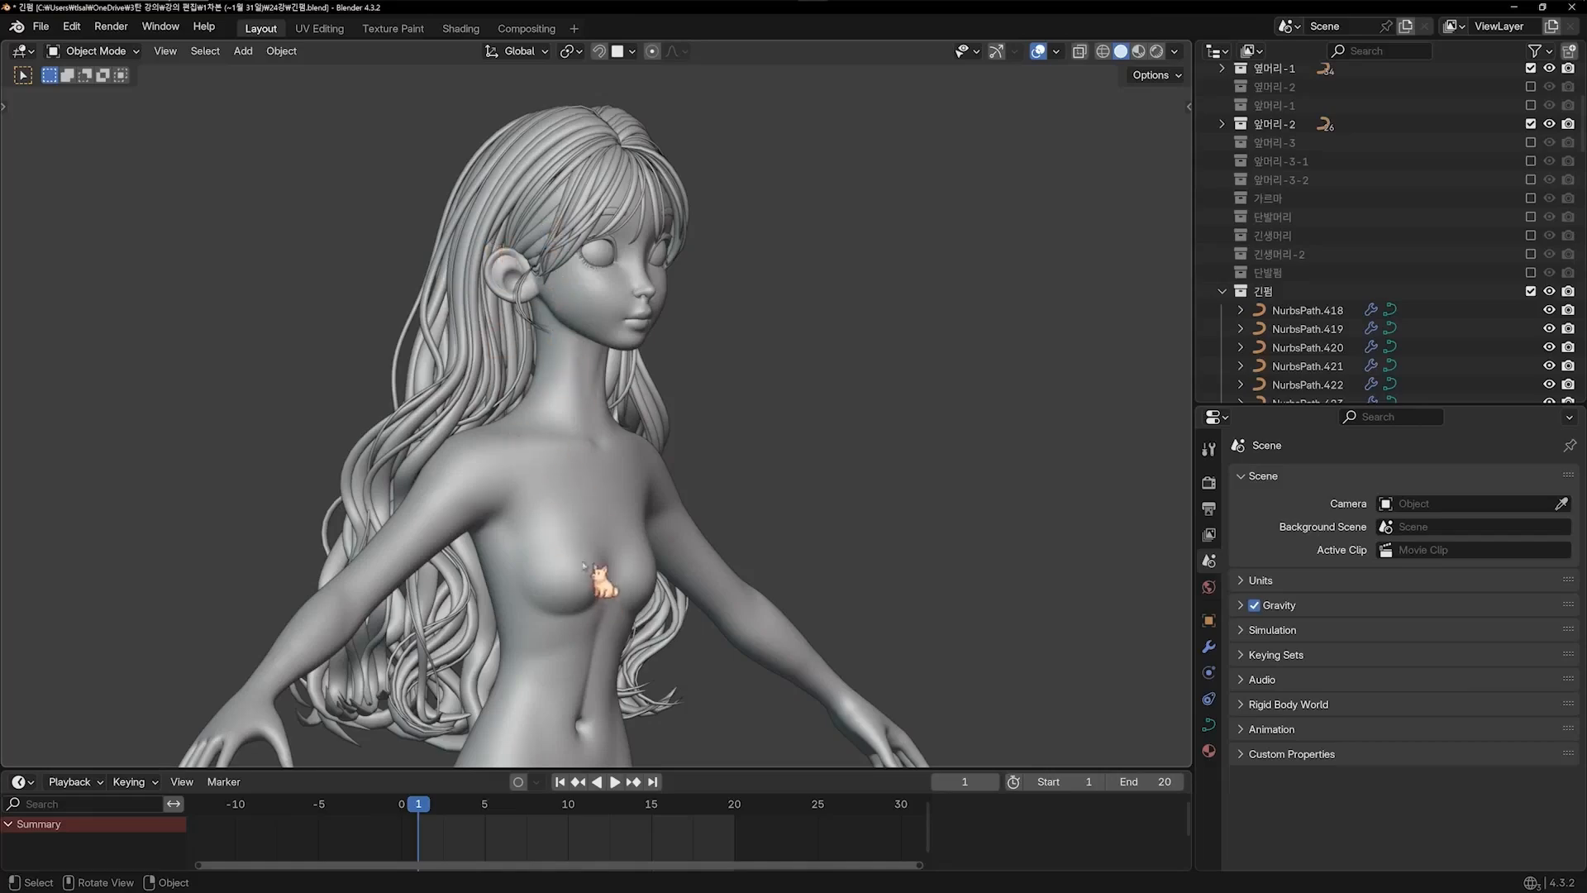
pyautogui.press('1')
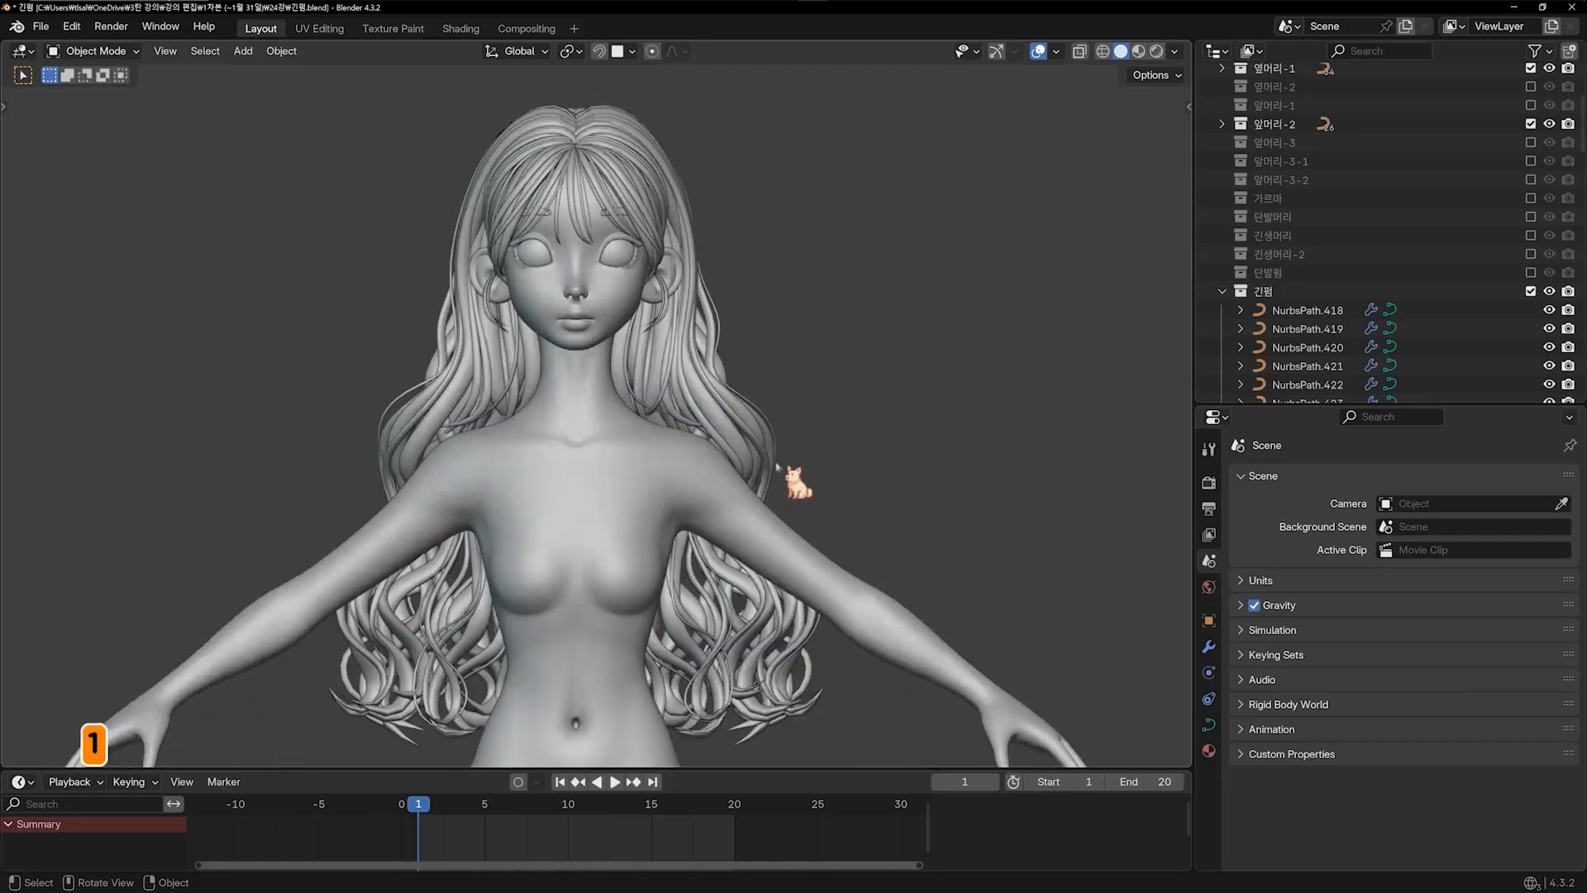